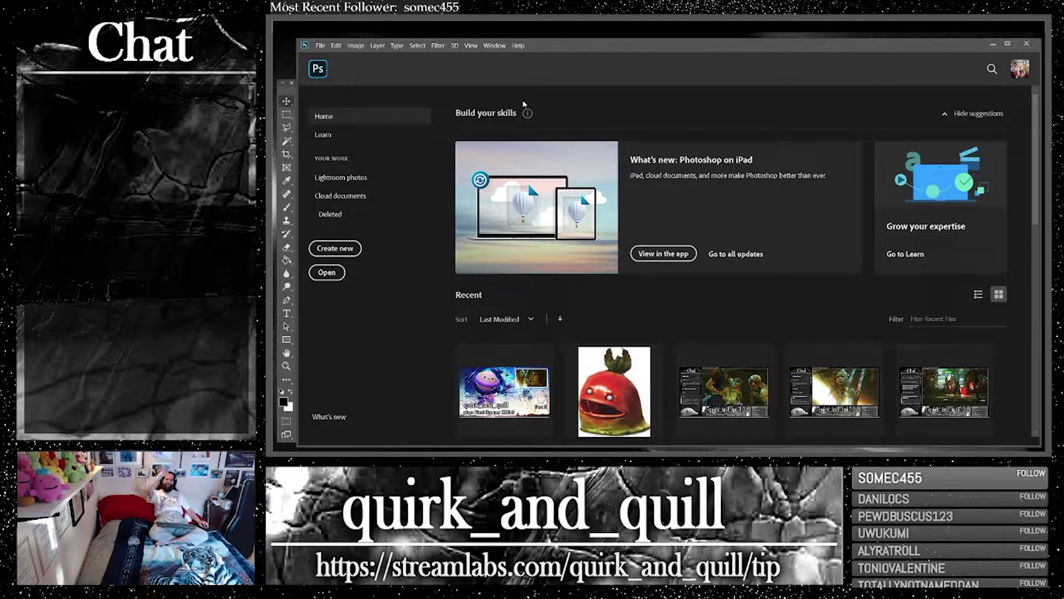
Create a 3600×3600 px document, fit it on screen, and add an empty Layer 1
{"action": "left_click", "coordinate": [351, 251]}
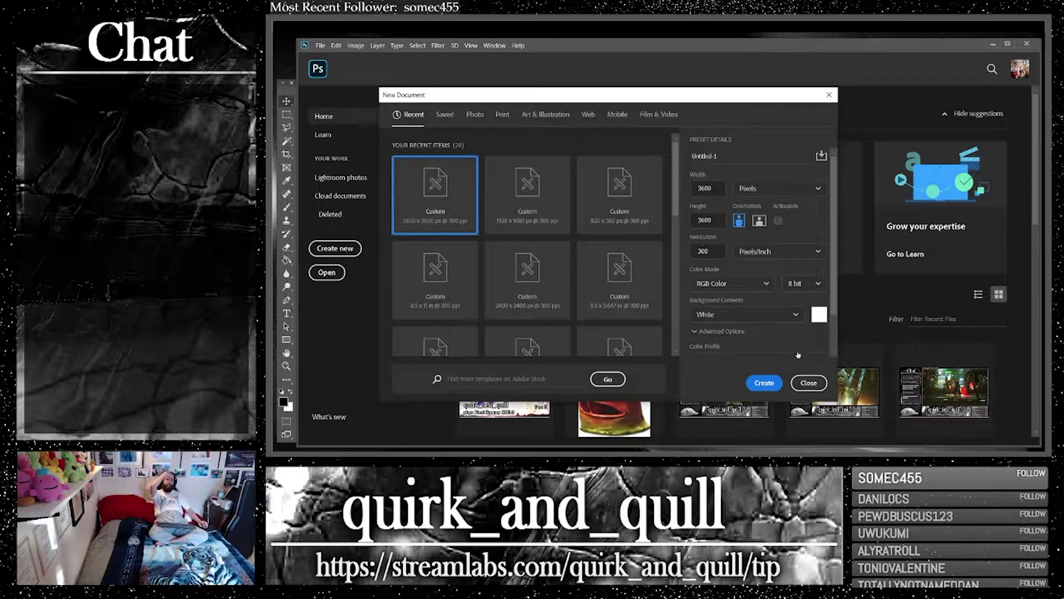
{"action": "left_click", "coordinate": [764, 383]}
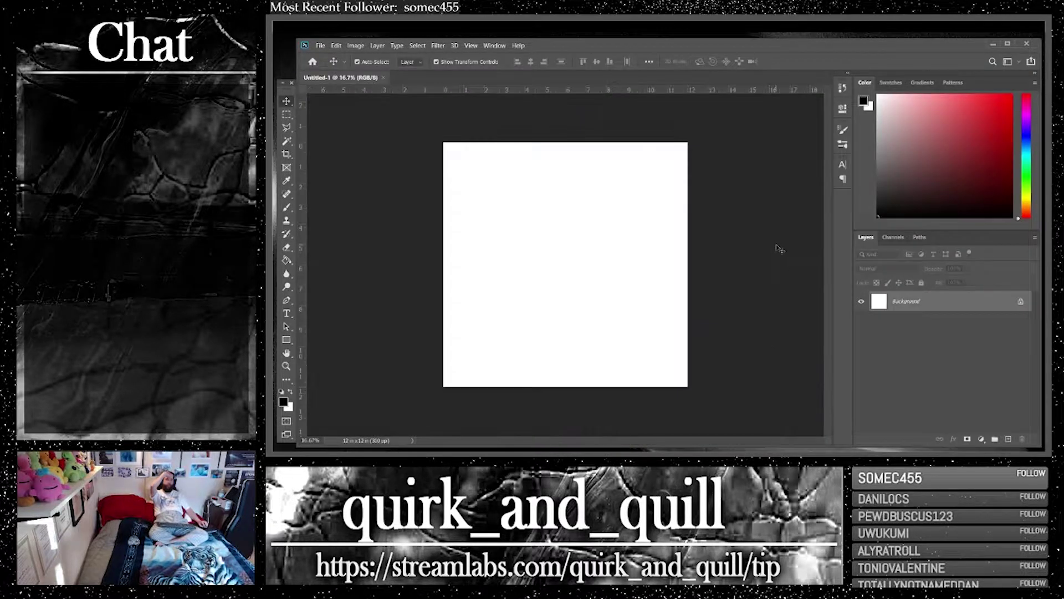
{"action": "left_click", "coordinate": [471, 46]}
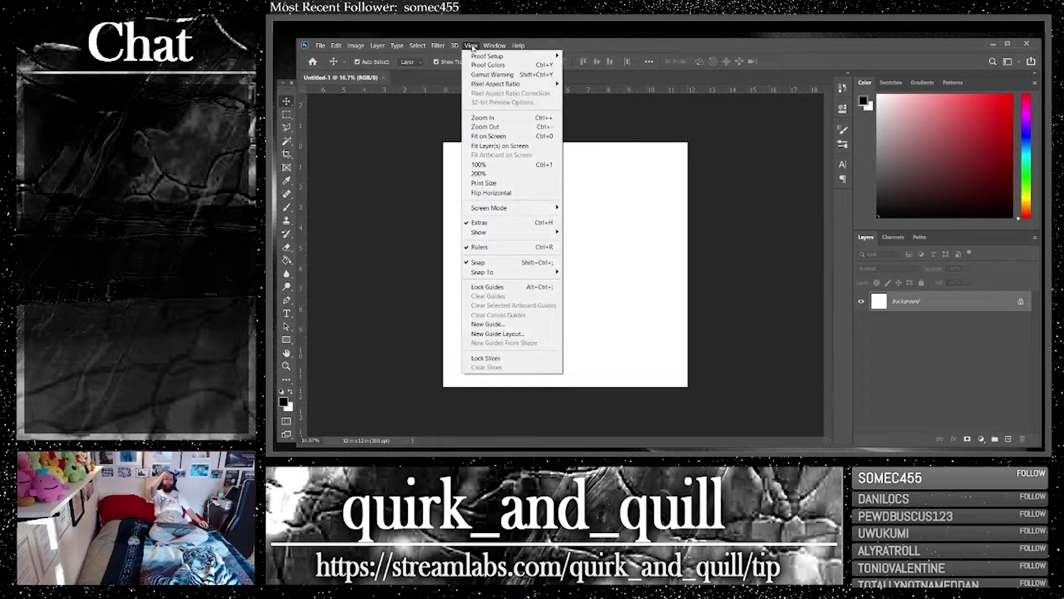
{"action": "left_click", "coordinate": [489, 135]}
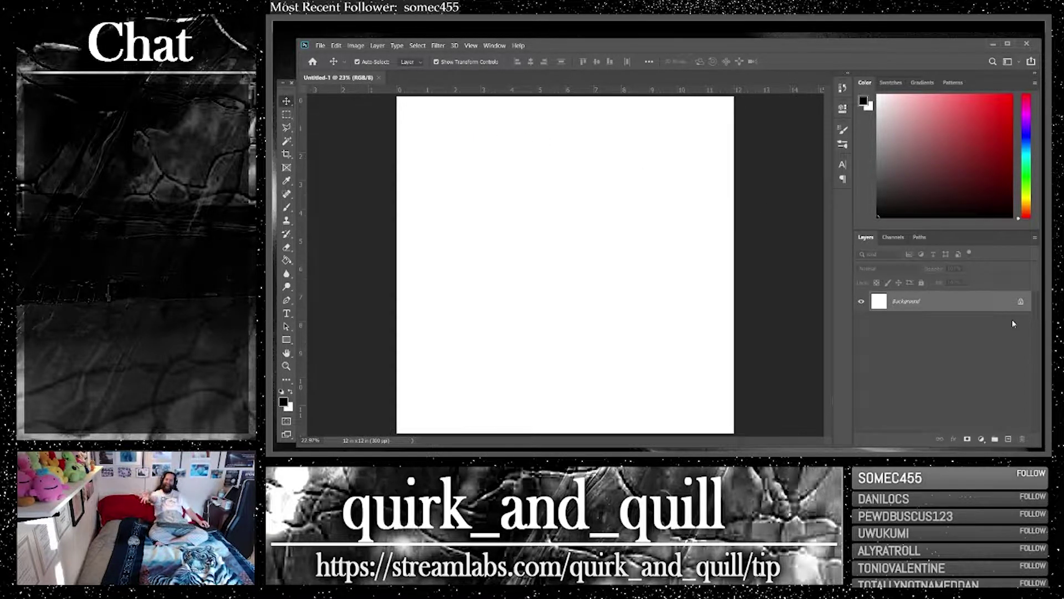
{"action": "left_click", "coordinate": [1009, 441]}
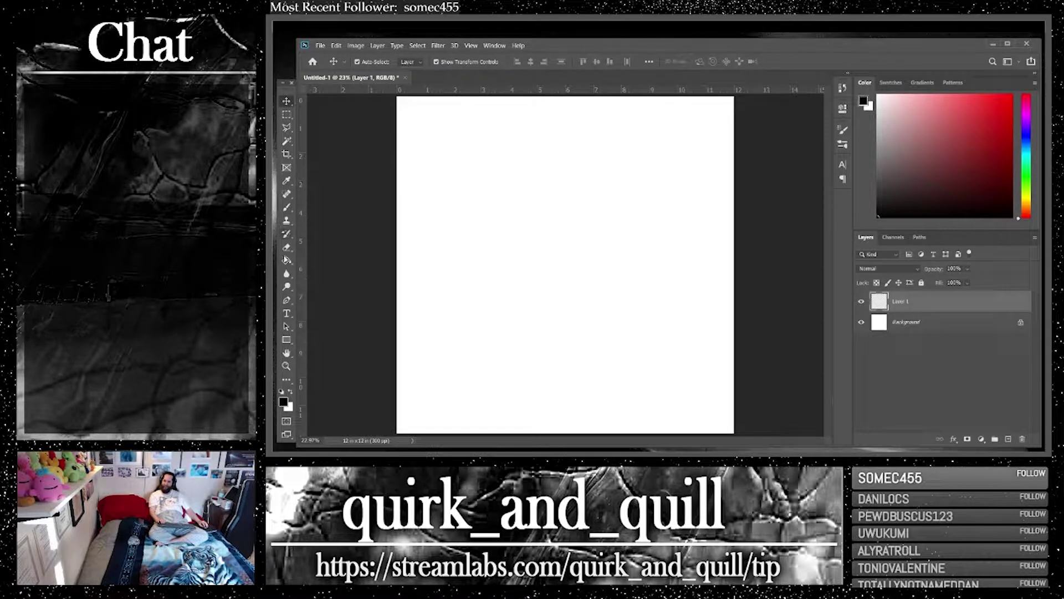
Draw a diagonal band with the Polygonal Lasso, try inverting it, and dismiss the empty-selection error
{"action": "left_click", "coordinate": [286, 128]}
{"action": "left_click", "coordinate": [378, 189]}
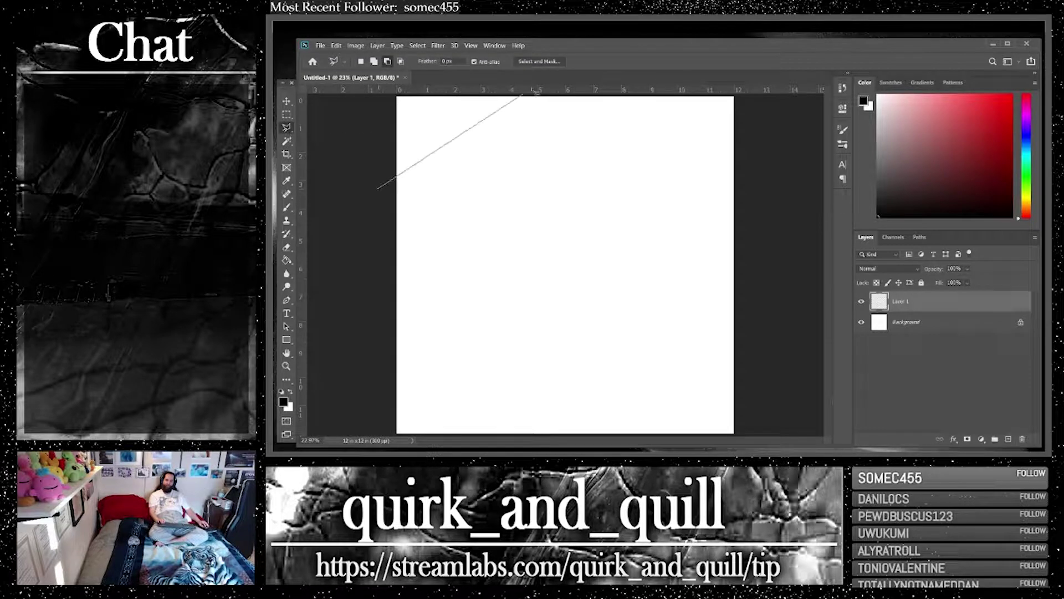
{"action": "left_click", "coordinate": [677, 94]}
{"action": "double_click", "coordinate": [371, 296]}
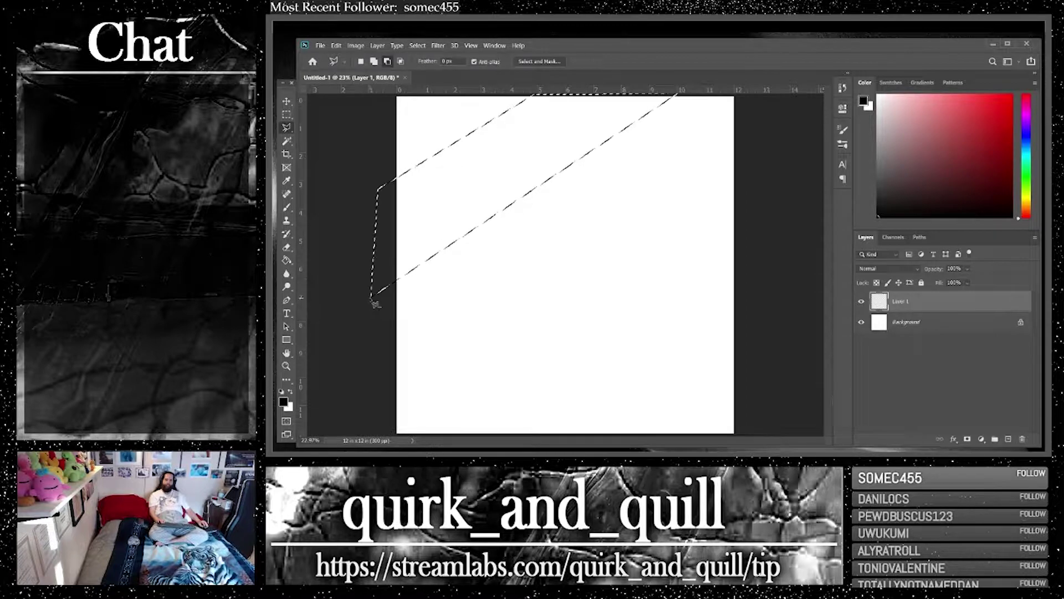
{"action": "key", "text": "ctrl+i"}
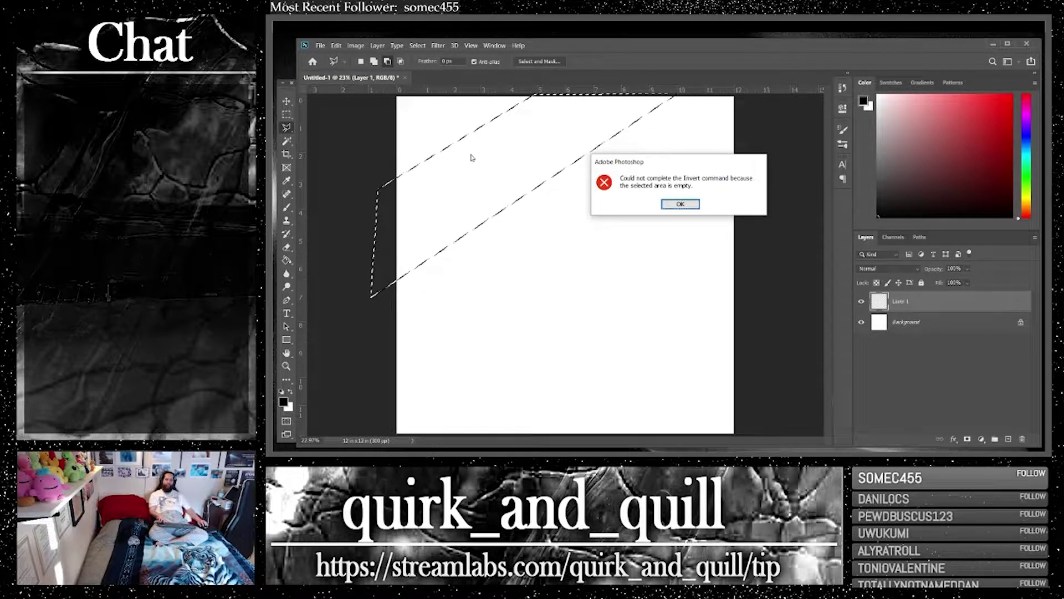
{"action": "left_click", "coordinate": [680, 204]}
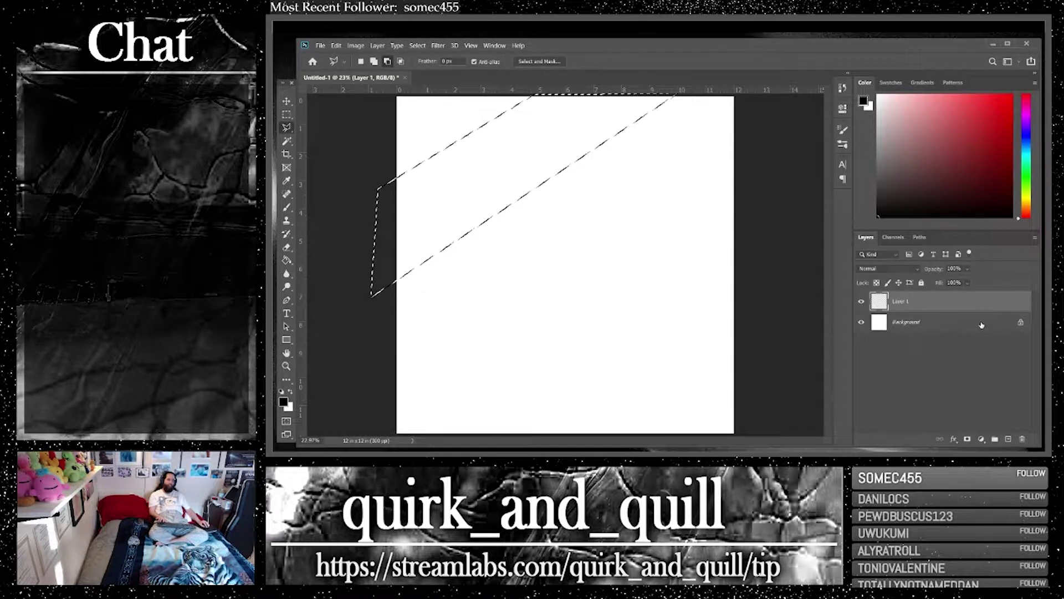
Duplicate the Background and invert the first two diagonal bands to black
{"action": "left_click", "coordinate": [987, 325]}
{"action": "left_click_drag", "start_coordinate": [988, 325], "coordinate": [1008, 438]}
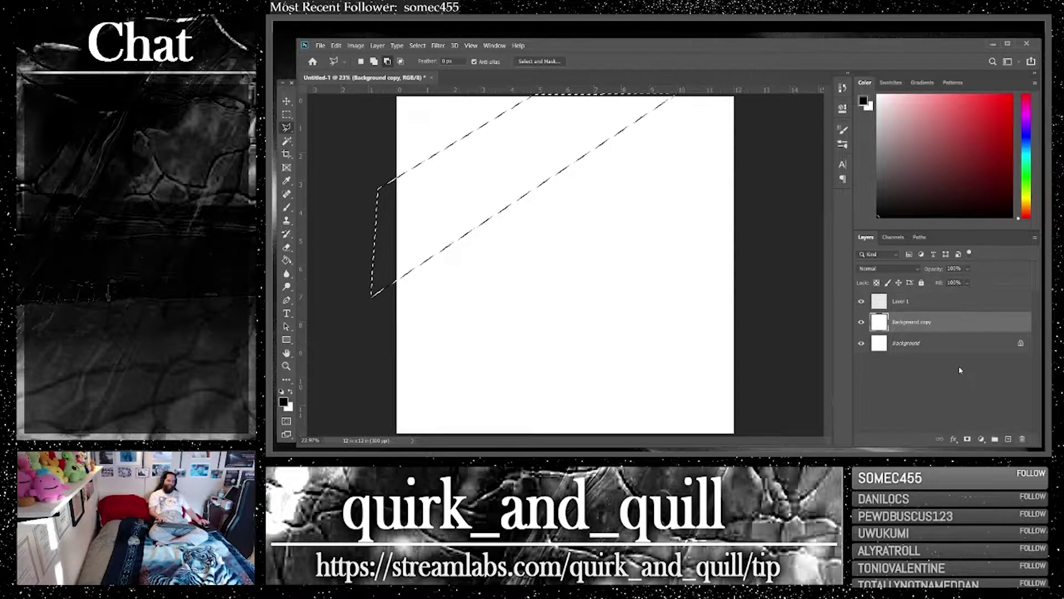
{"action": "key", "text": "ctrl+i"}
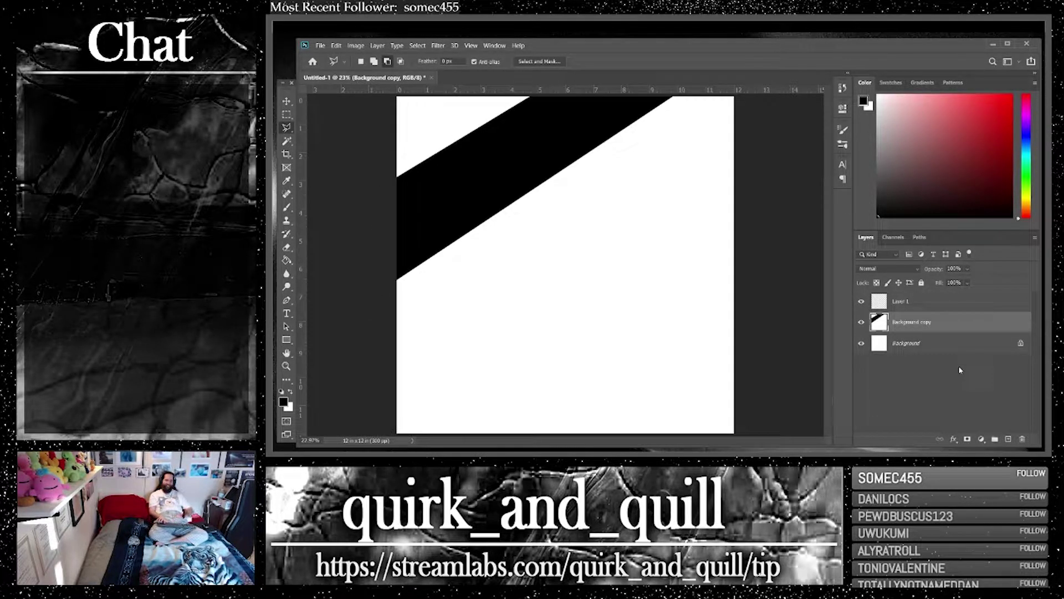
{"action": "left_click", "coordinate": [382, 345]}
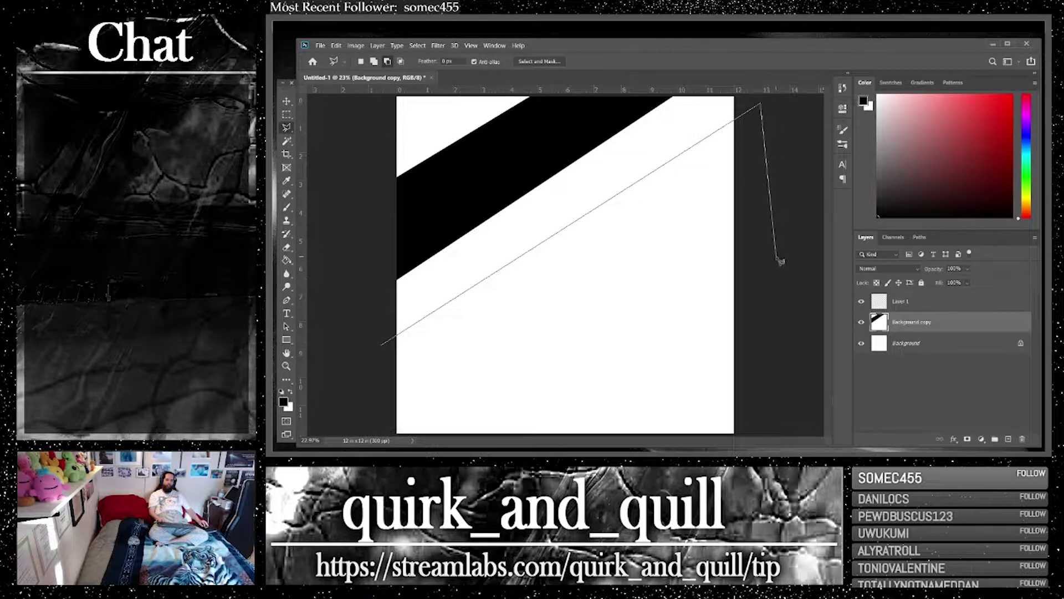
{"action": "left_click", "coordinate": [776, 256]}
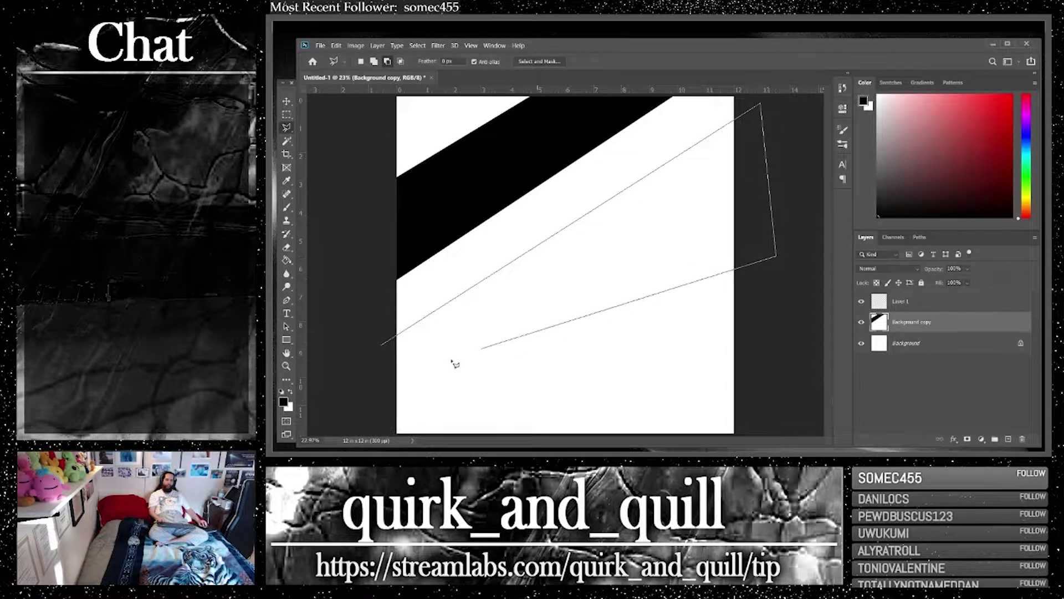
{"action": "left_click", "coordinate": [383, 367]}
{"action": "key", "text": "ctrl+i"}
{"action": "key", "text": "ctrl+d"}
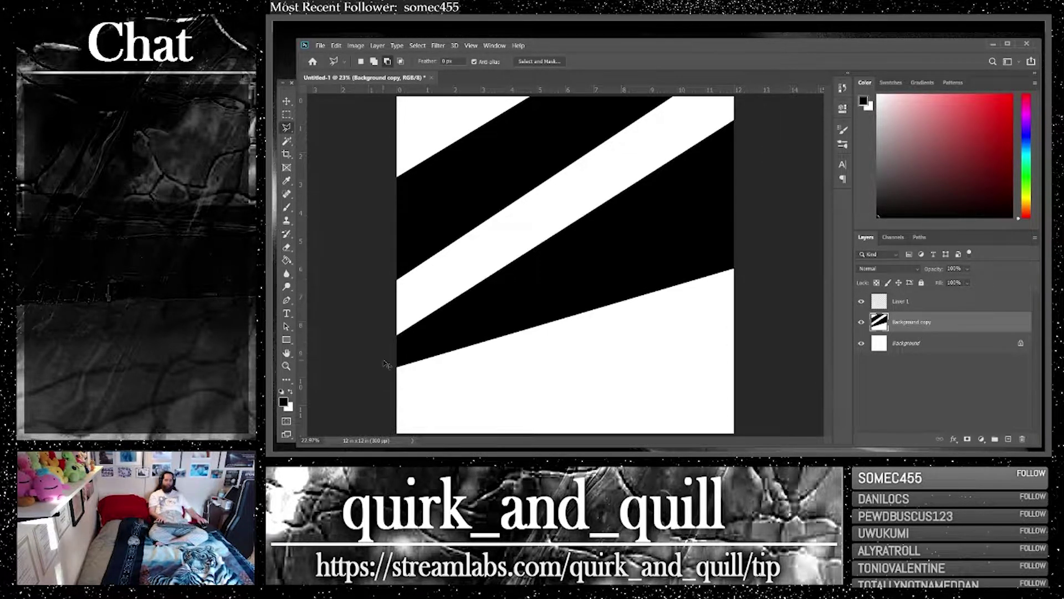
Select the lower canvas region and invert it to black, then deselect
{"action": "left_click", "coordinate": [381, 400]}
{"action": "left_click", "coordinate": [770, 349]}
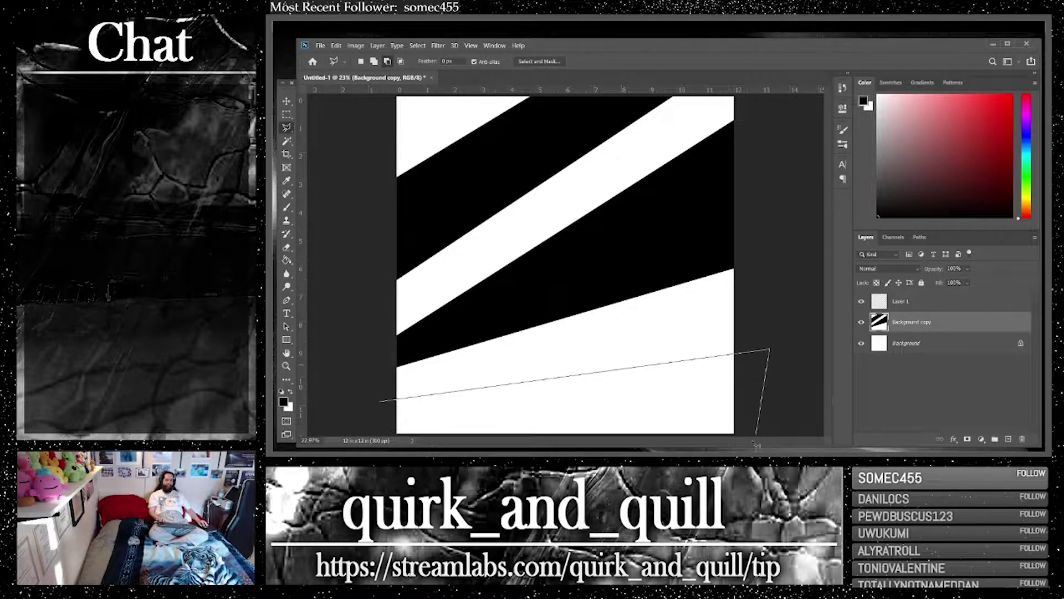
{"action": "left_click", "coordinate": [746, 438]}
{"action": "double_click", "coordinate": [383, 437]}
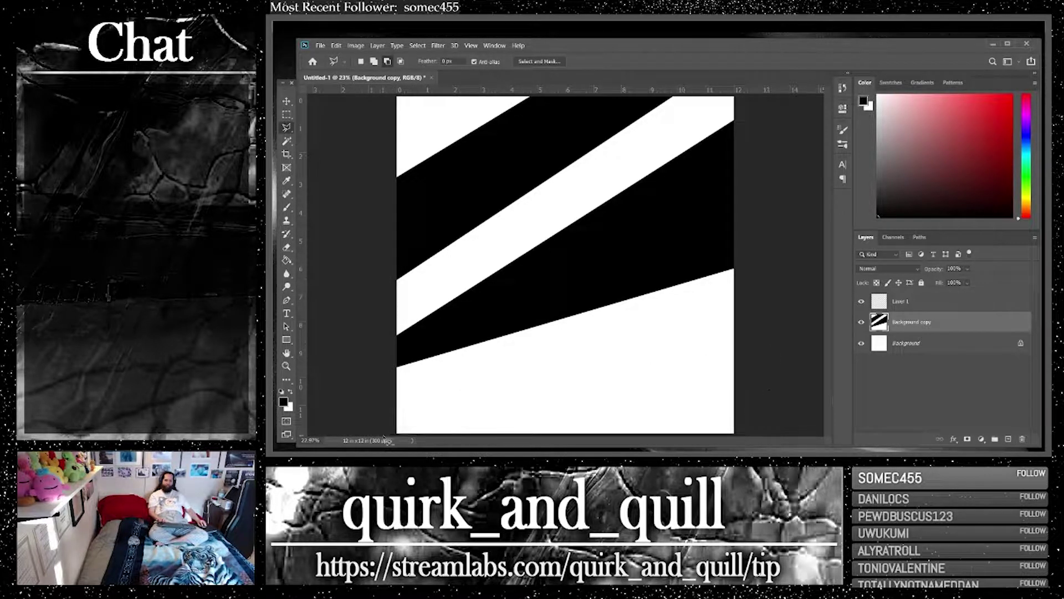
{"action": "key", "text": "ctrl+i"}
{"action": "key", "text": "ctrl+d"}
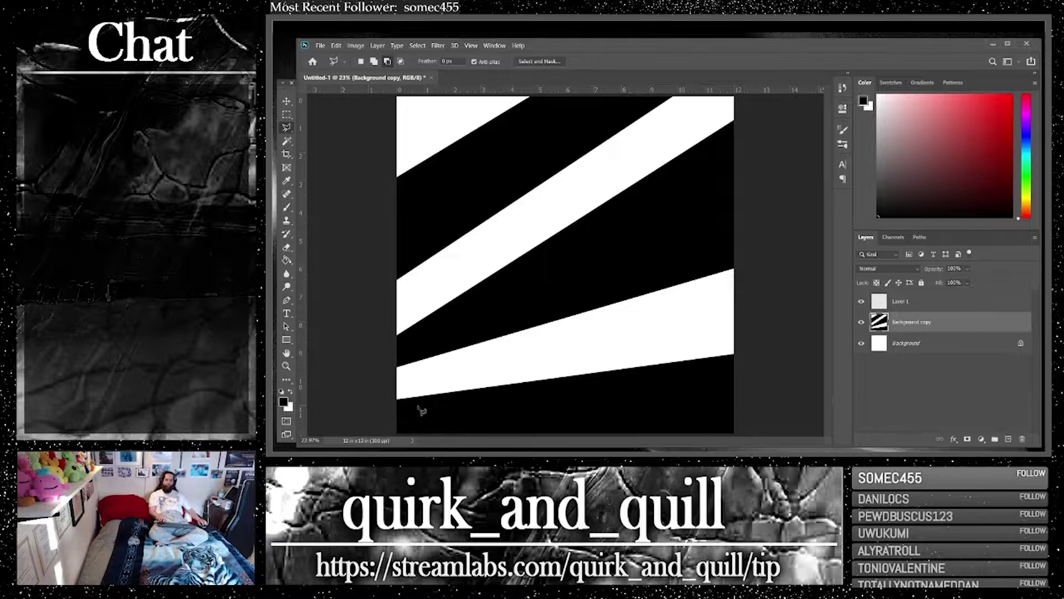
{"action": "key", "text": "w"}
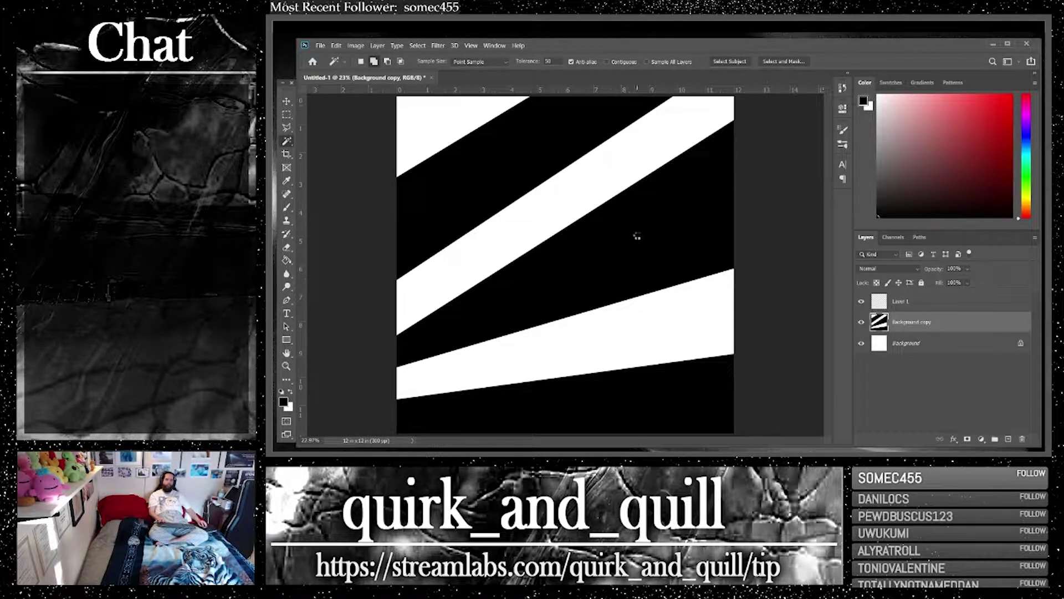
Select all the black bands with the Magic Wand and add a new empty layer
{"action": "left_click", "coordinate": [637, 236]}
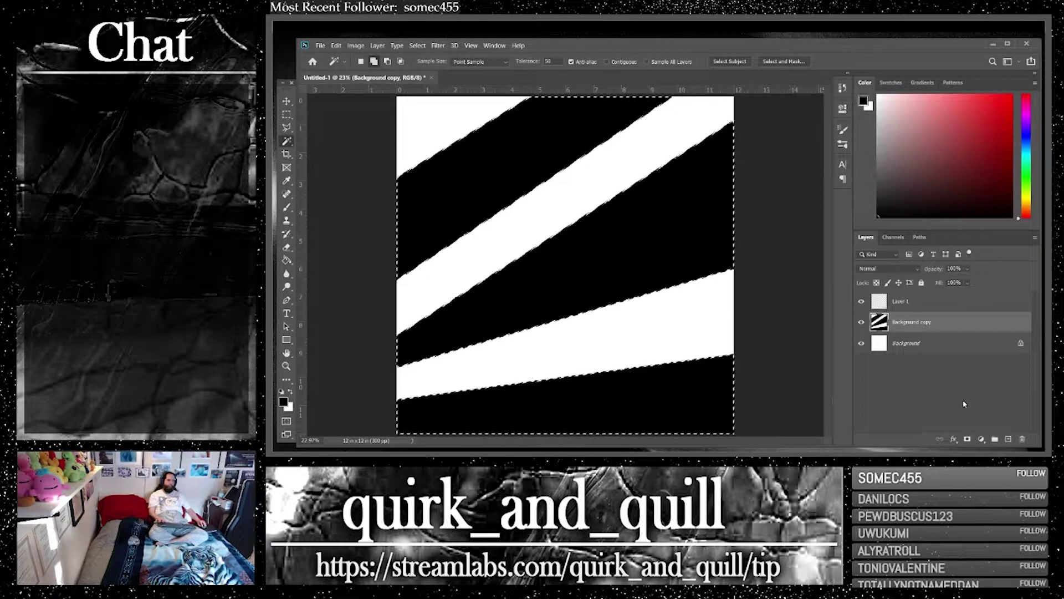
{"action": "left_click", "coordinate": [1008, 439]}
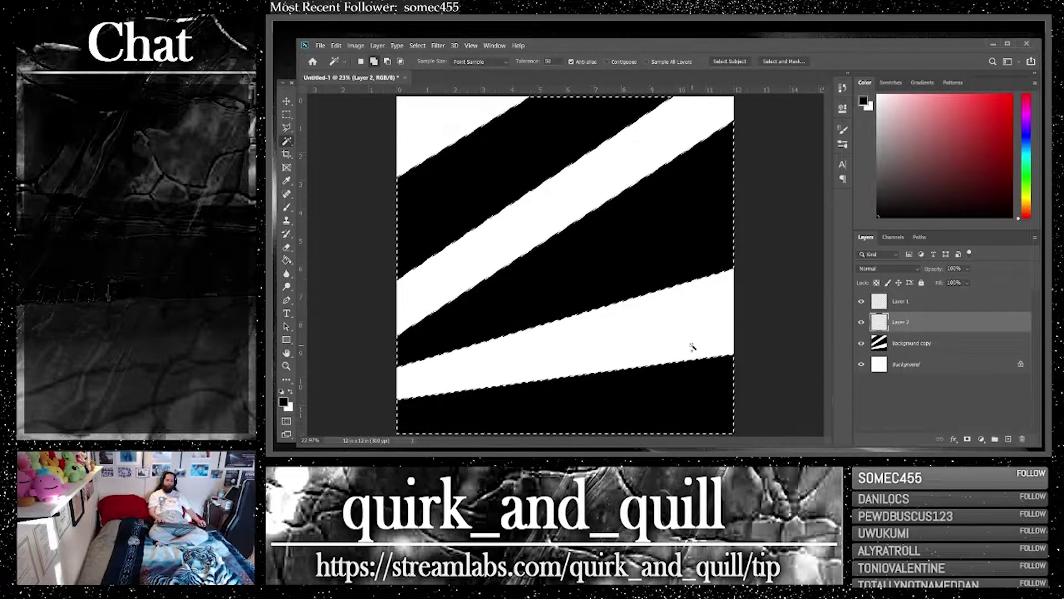
{"action": "left_click", "coordinate": [286, 260]}
{"action": "left_click", "coordinate": [364, 263]}
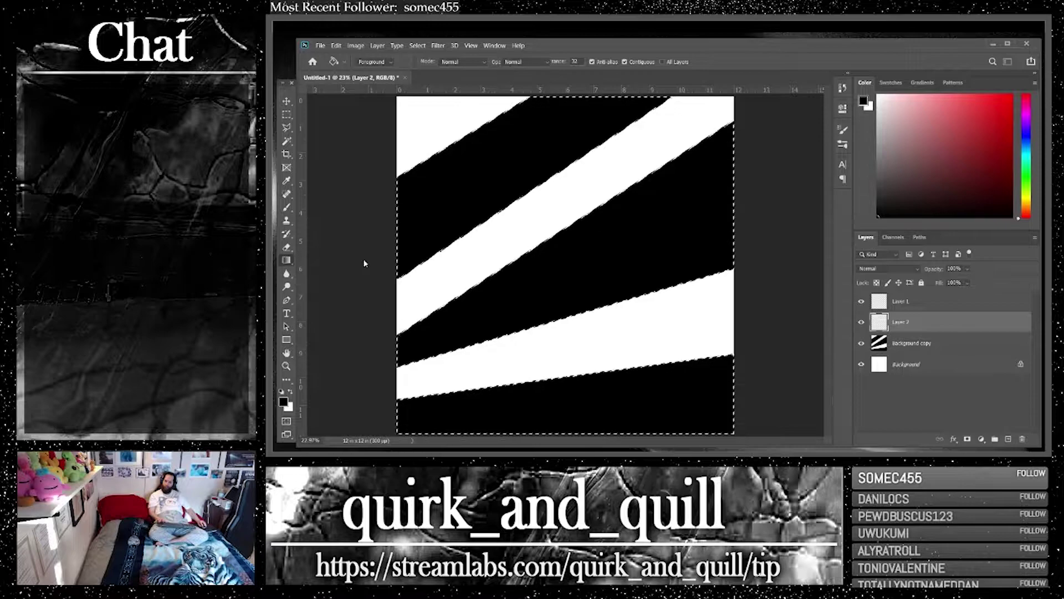
Set the foreground colour to purple and keep white as the background colour
{"action": "key", "text": "i"}
{"action": "left_click", "coordinate": [283, 401]}
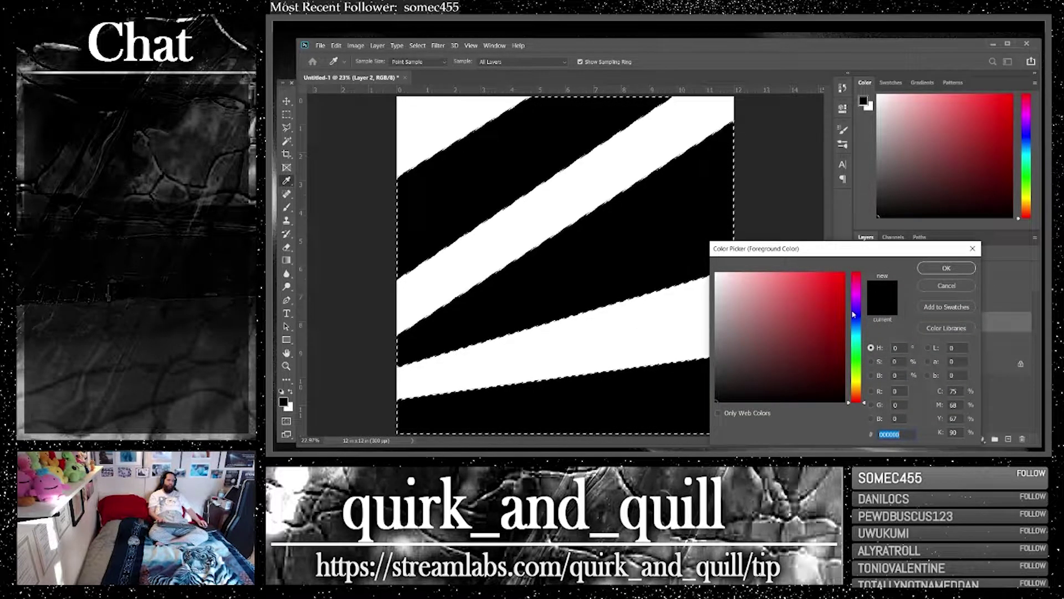
{"action": "mouse_move", "coordinate": [853, 315]}
{"action": "left_mouse_down"}
{"action": "mouse_move", "coordinate": [860, 297]}
{"action": "mouse_move", "coordinate": [857, 321]}
{"action": "left_mouse_up"}
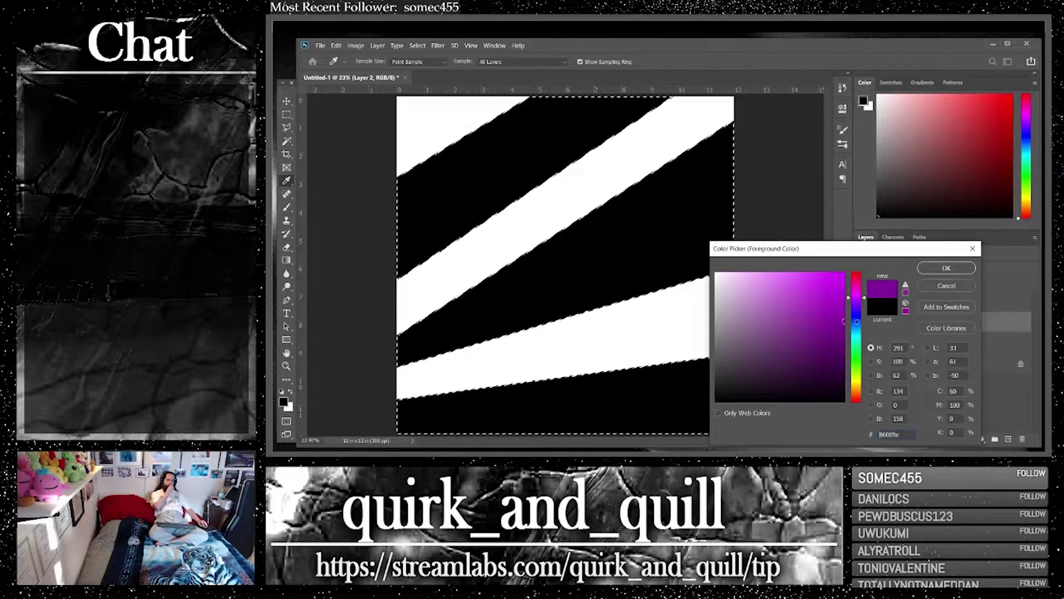
{"action": "left_click", "coordinate": [946, 268]}
{"action": "key", "text": "g"}
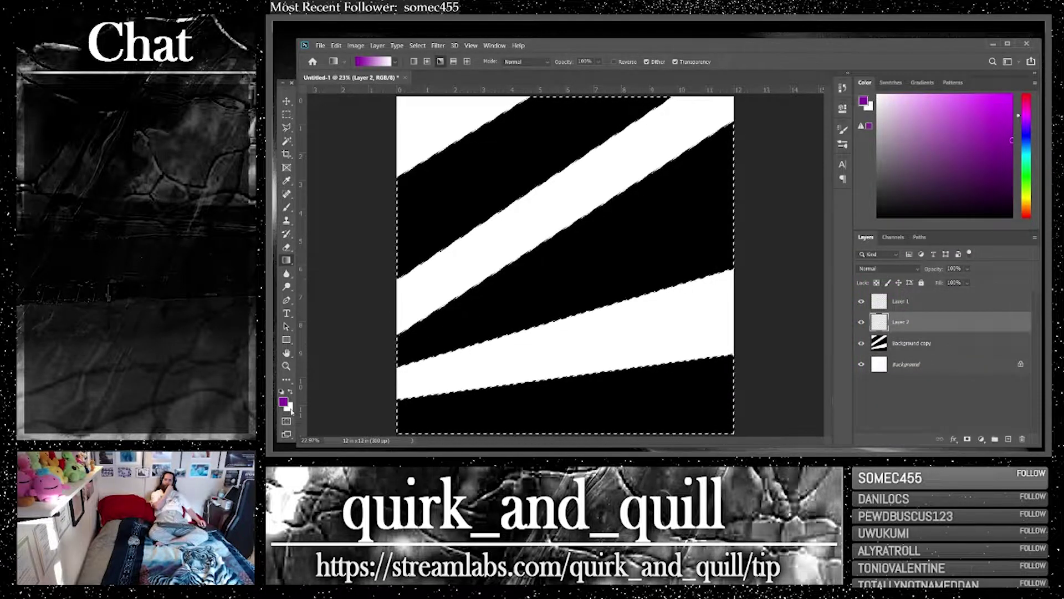
{"action": "left_click", "coordinate": [289, 408]}
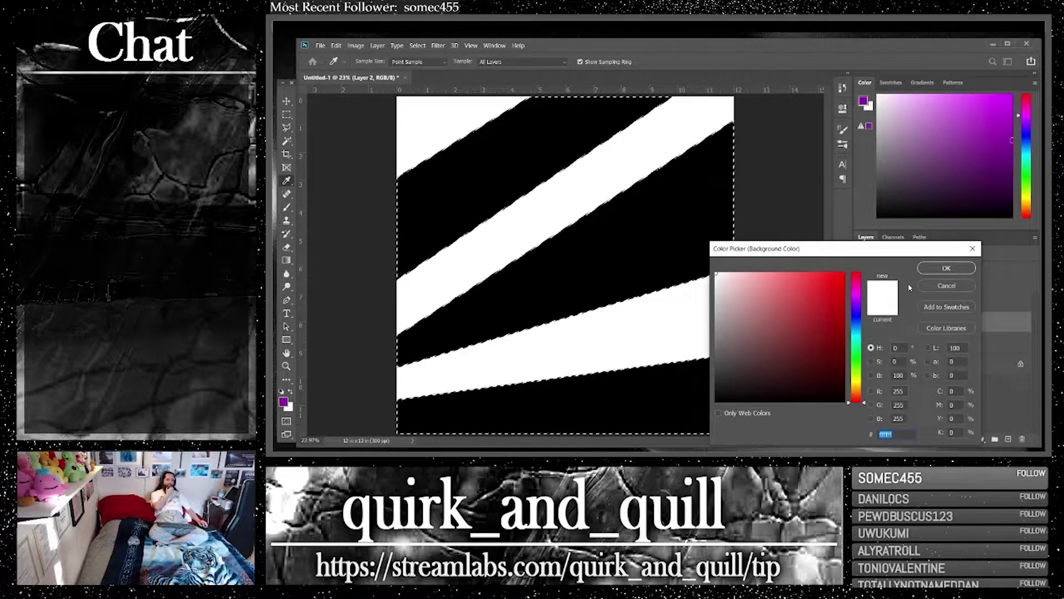
{"action": "left_click", "coordinate": [946, 268]}
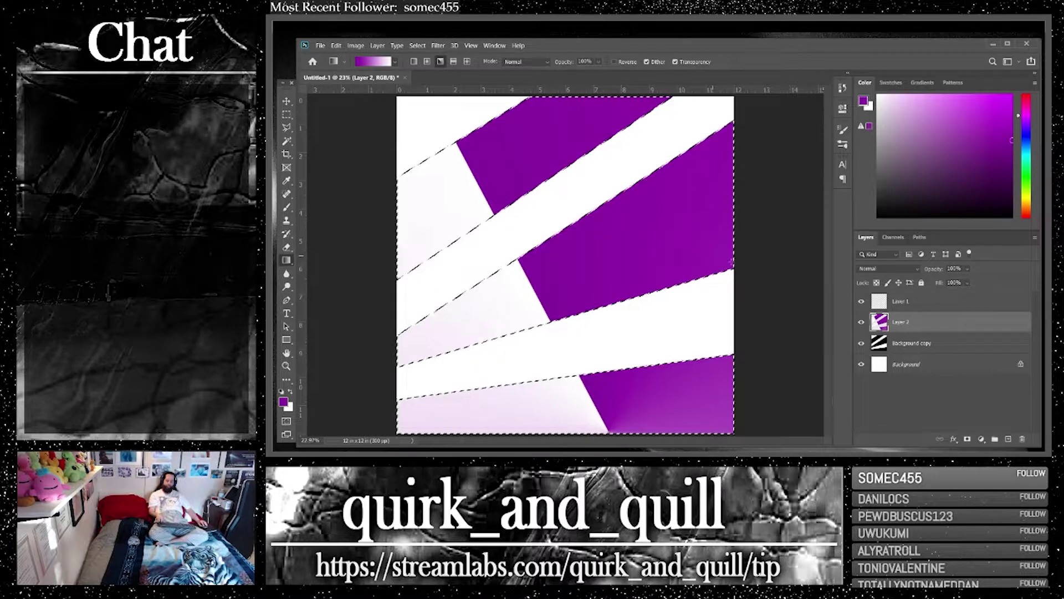
On a new layer, invert the selection and fill the white bands with a white-to-purple gradient
{"action": "left_click", "coordinate": [1008, 440]}
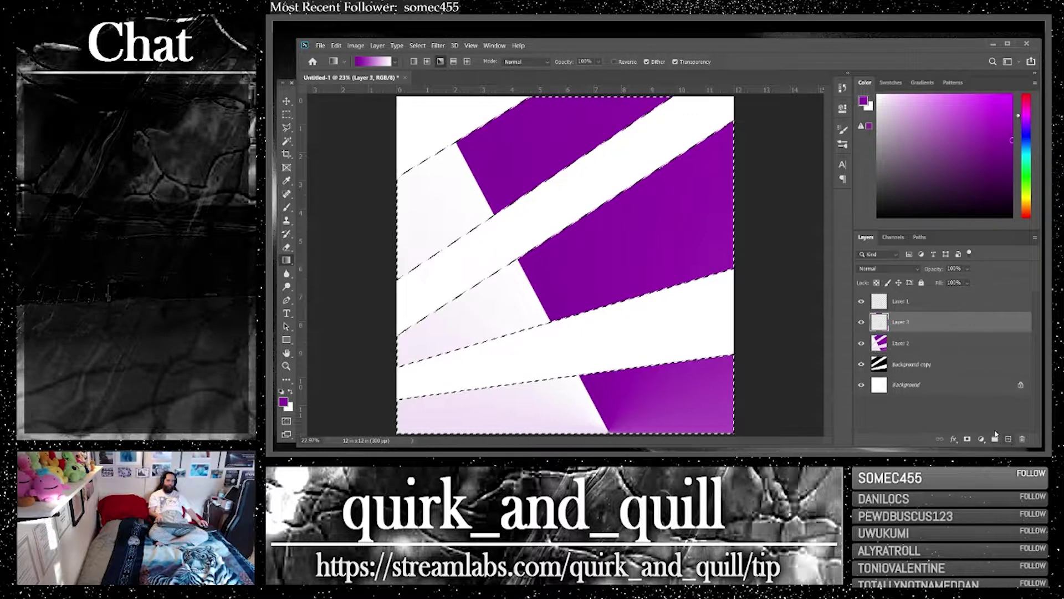
{"action": "left_click", "coordinate": [418, 46]}
{"action": "left_click", "coordinate": [430, 85]}
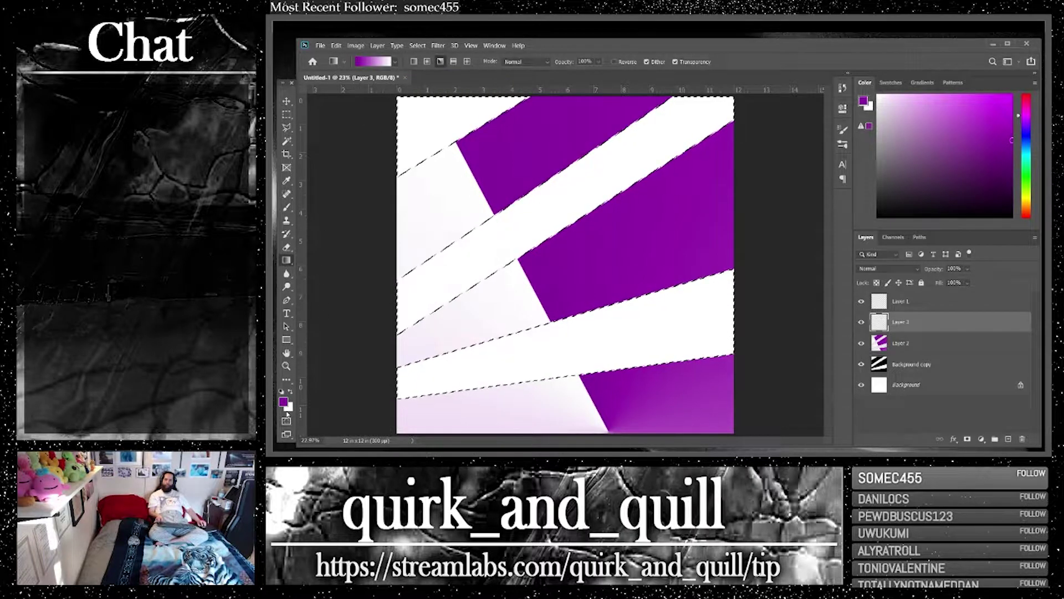
{"action": "left_click", "coordinate": [290, 392]}
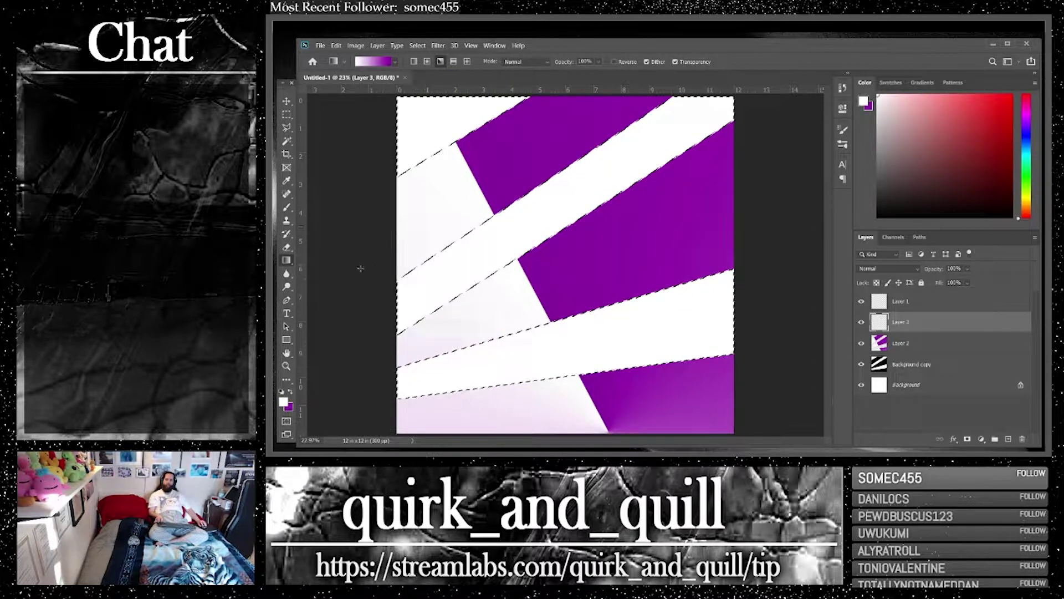
{"action": "left_click_drag", "start_coordinate": [602, 390], "coordinate": [602, 390]}
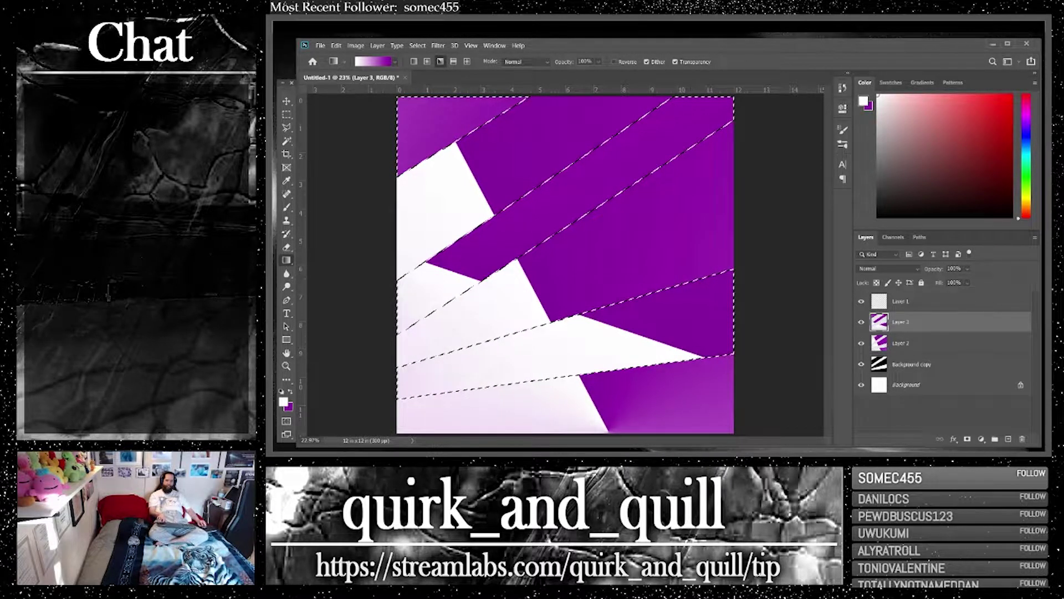
Set the background colour to #580068, gradient-fill the stripes, and deselect
{"action": "left_click", "coordinate": [869, 106]}
{"action": "left_click", "coordinate": [843, 350]}
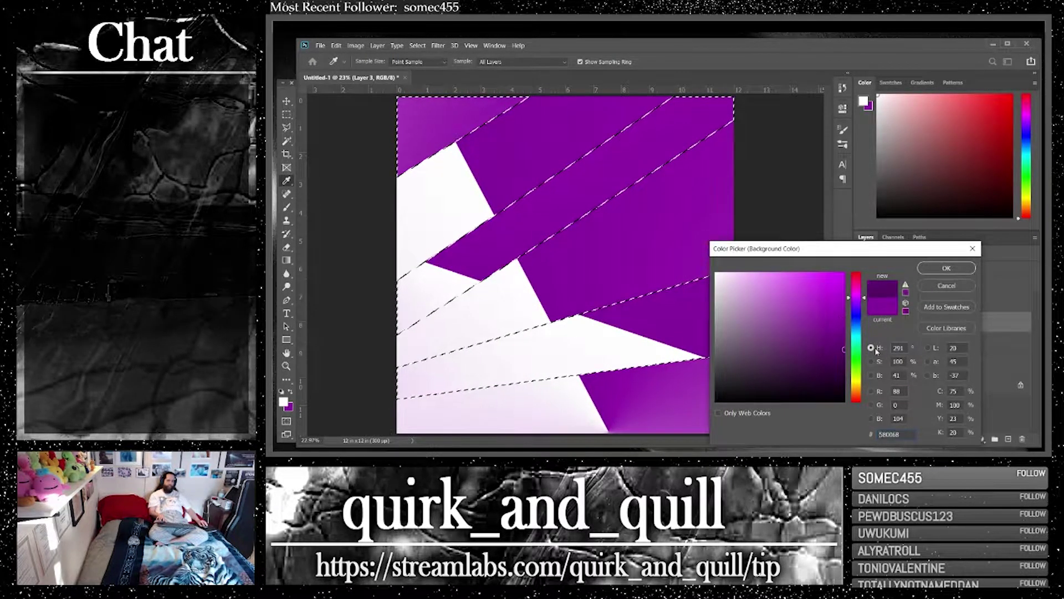
{"action": "left_click", "coordinate": [947, 268]}
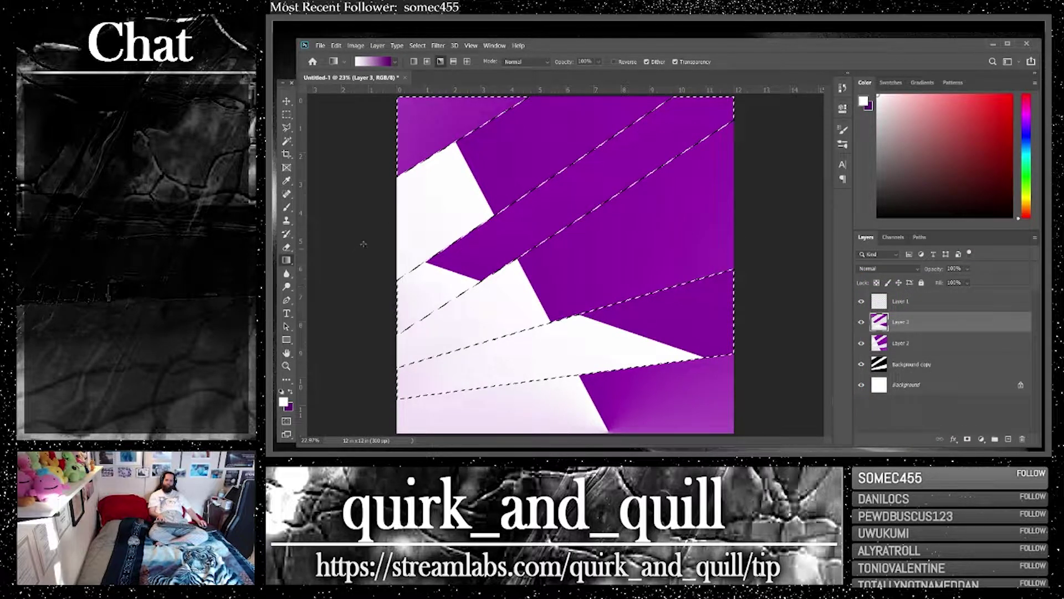
{"action": "left_click_drag", "start_coordinate": [363, 244], "coordinate": [640, 334]}
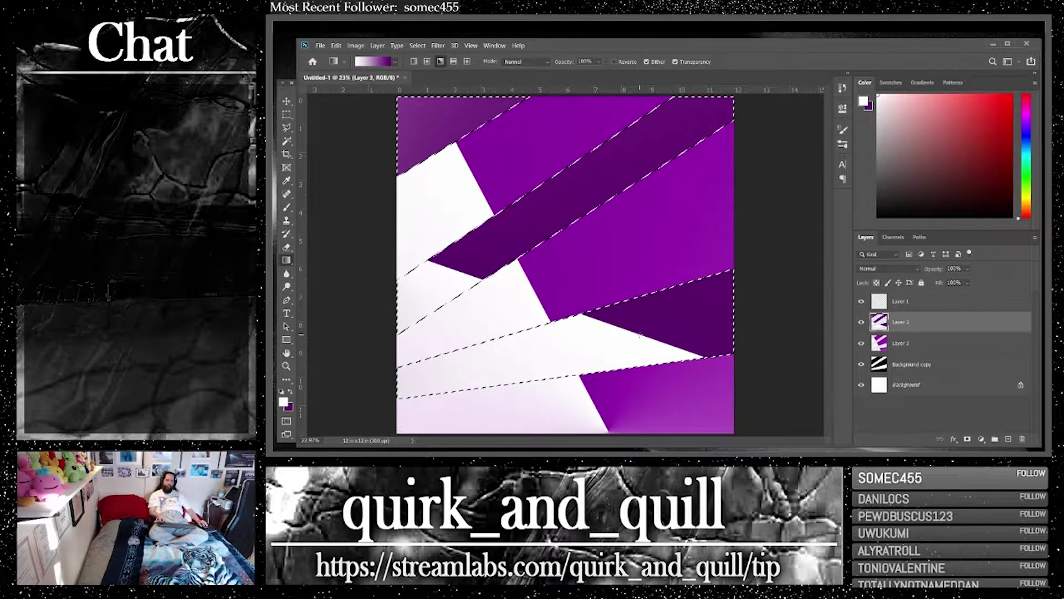
{"action": "key", "text": "ctrl+d"}
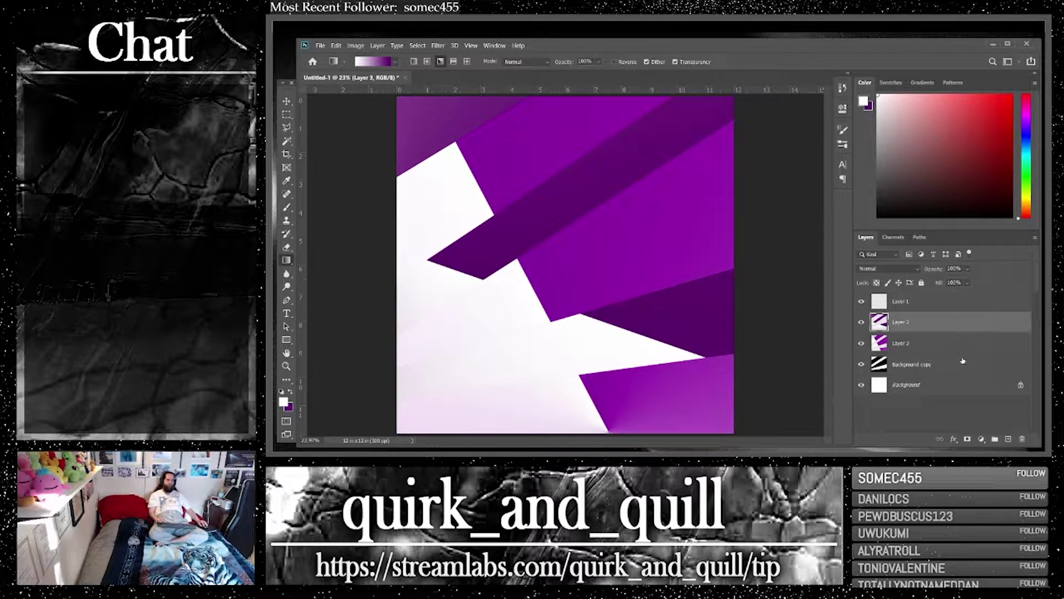
{"action": "left_click", "coordinate": [970, 381], "text": "shift"}
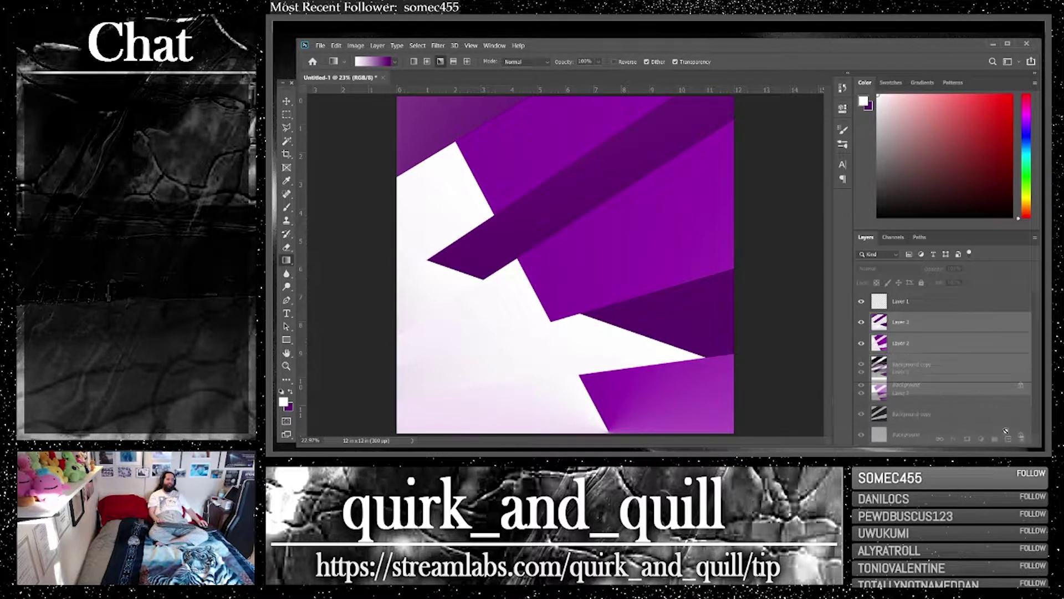
Merge the selected layers, duplicate the result, and move the copy to the top
{"action": "right_click", "coordinate": [940, 335]}
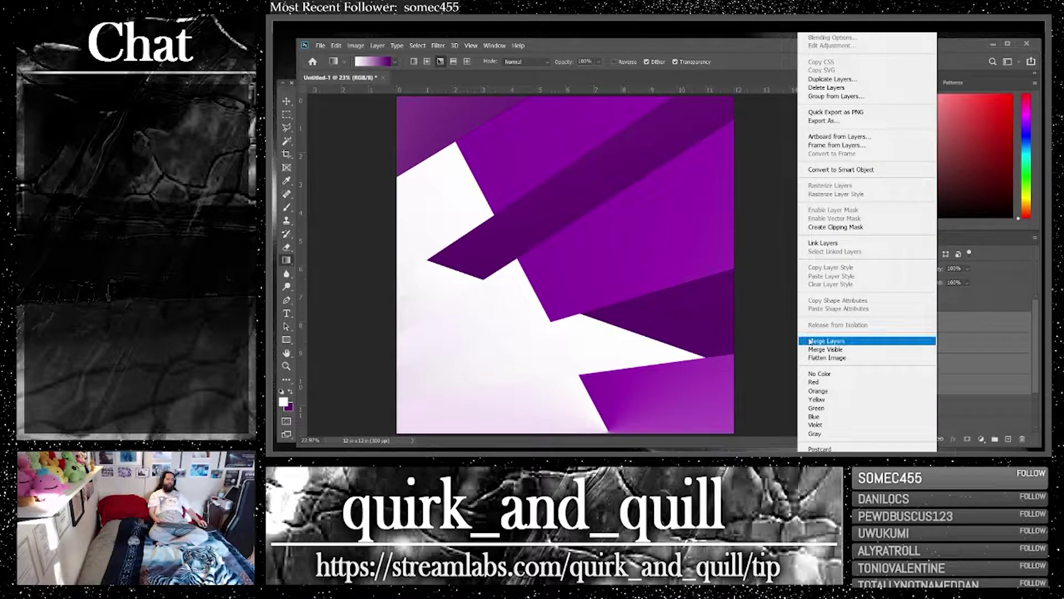
{"action": "left_click", "coordinate": [864, 339]}
{"action": "key", "text": "ctrl+j"}
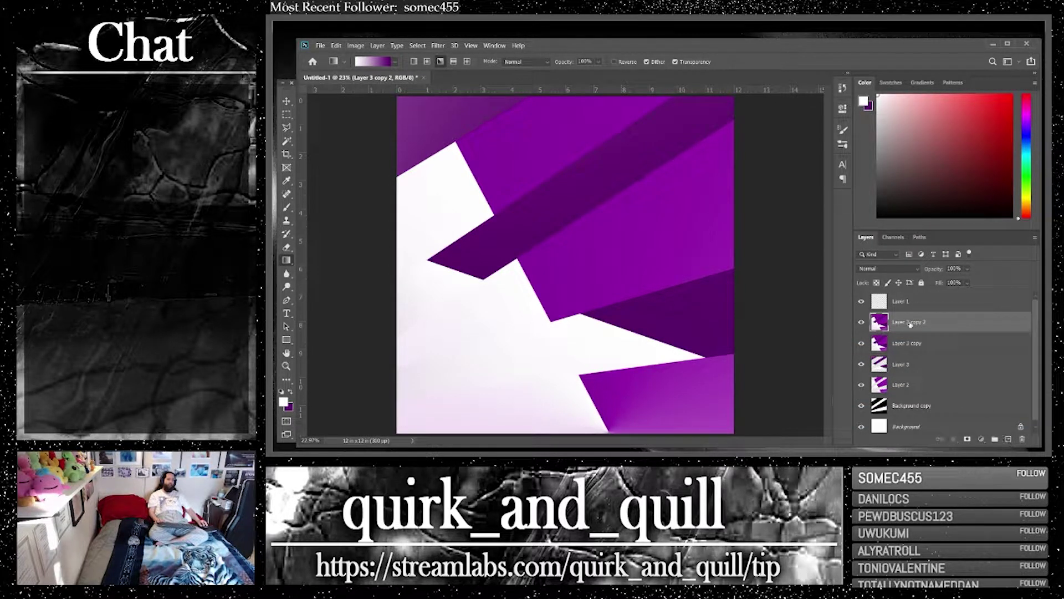
{"action": "left_click_drag", "start_coordinate": [912, 325], "coordinate": [909, 297]}
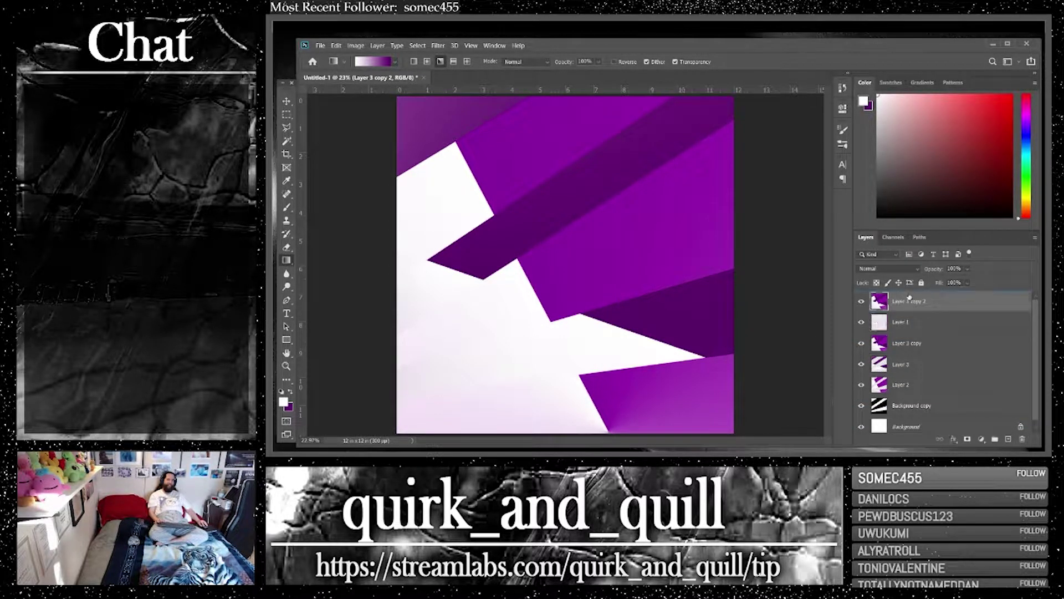
Bring up the Emboss filter previewing 180°, 100 px, 500%
{"action": "left_click", "coordinate": [437, 47]}
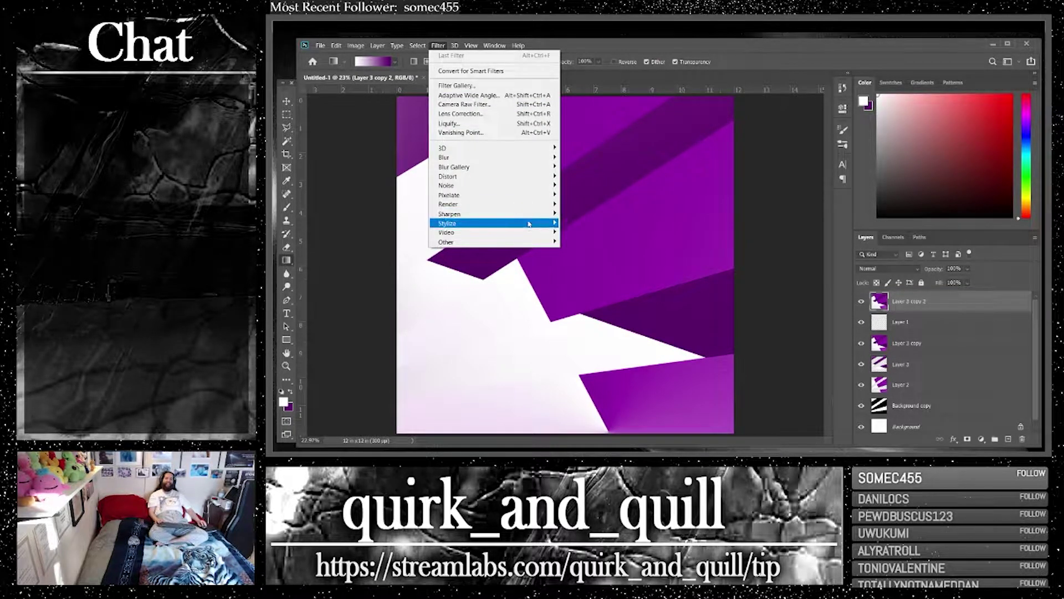
{"action": "mouse_move", "coordinate": [529, 224]}
{"action": "left_click", "coordinate": [589, 231]}
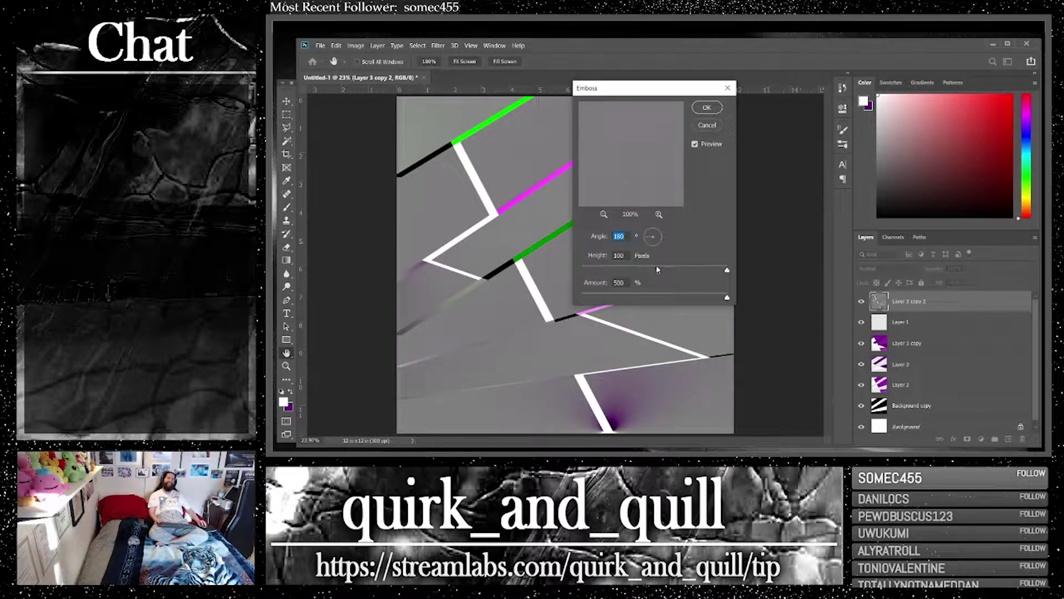
Apply Emboss to the top copy and reapply it four more times for a strong glitch texture
{"action": "left_click", "coordinate": [707, 108]}
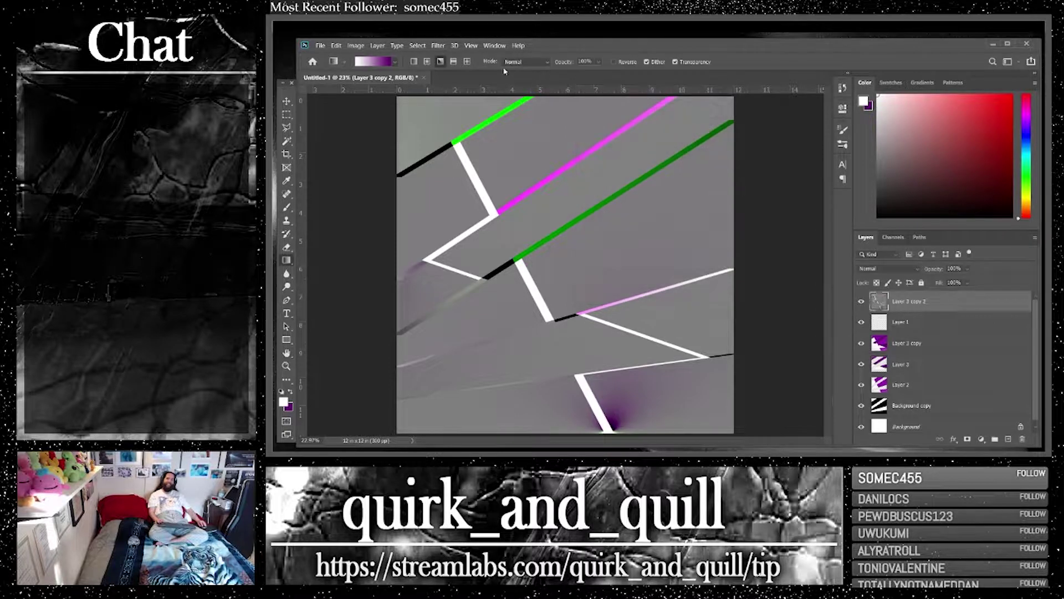
{"action": "left_click", "coordinate": [446, 46]}
{"action": "left_click", "coordinate": [446, 53]}
{"action": "left_click", "coordinate": [447, 47]}
{"action": "left_click", "coordinate": [446, 52]}
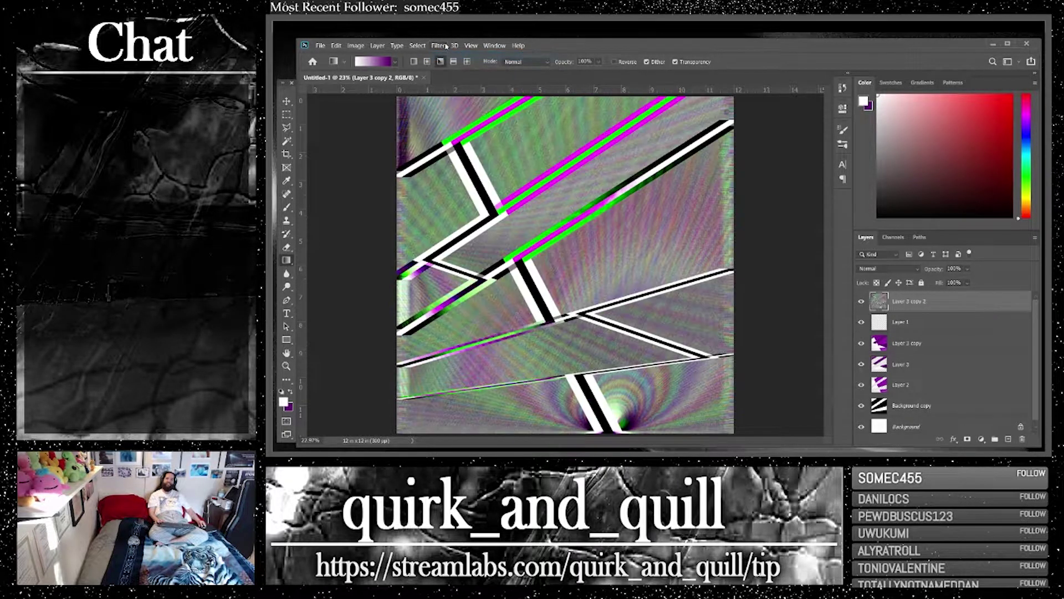
{"action": "left_click", "coordinate": [447, 46]}
{"action": "left_click", "coordinate": [447, 53]}
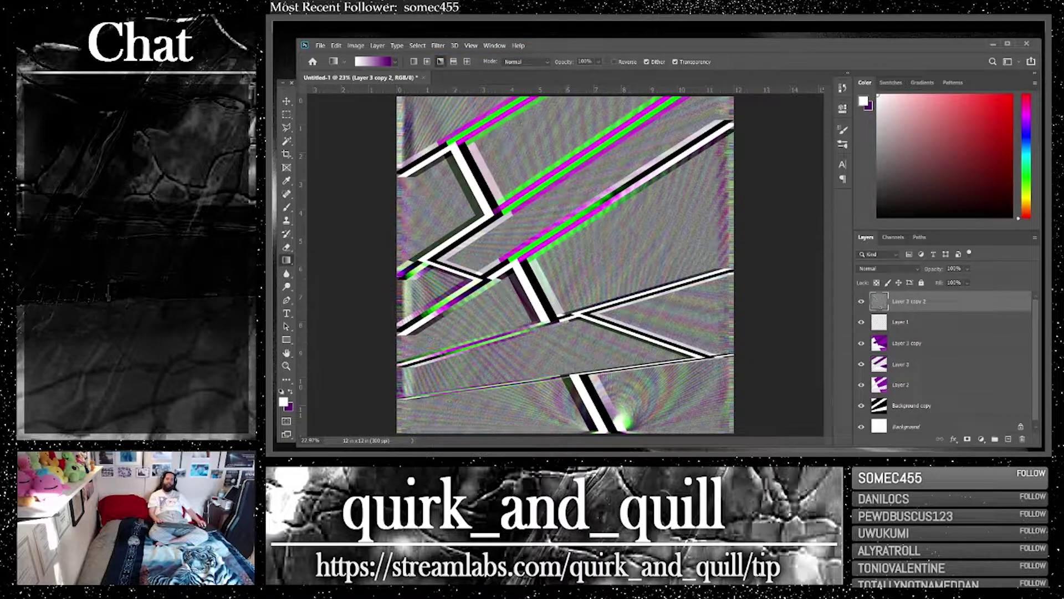
{"action": "key", "text": "ctrl+f"}
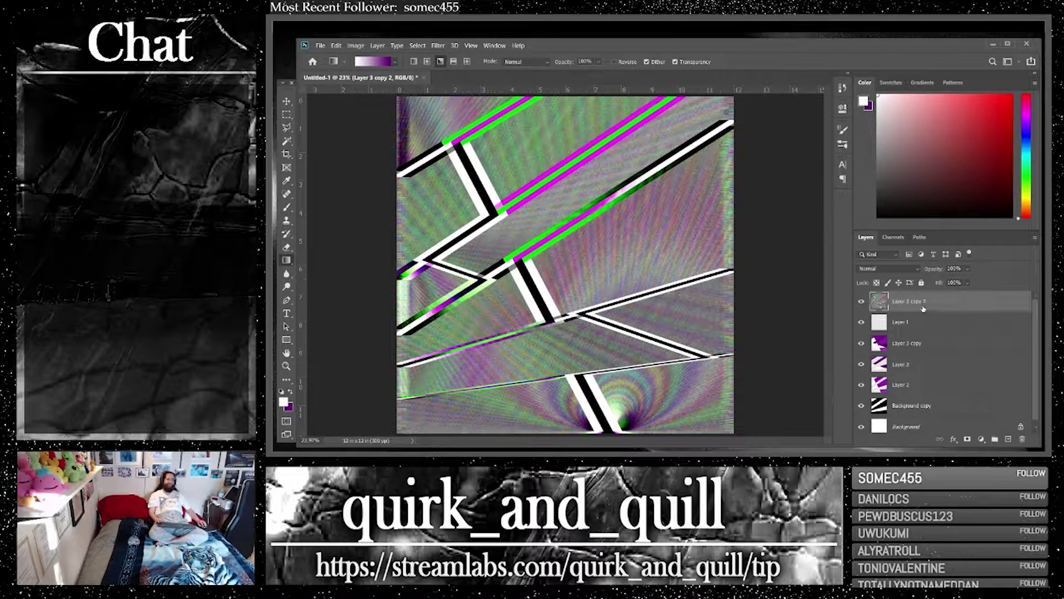
{"action": "left_click", "coordinate": [872, 267]}
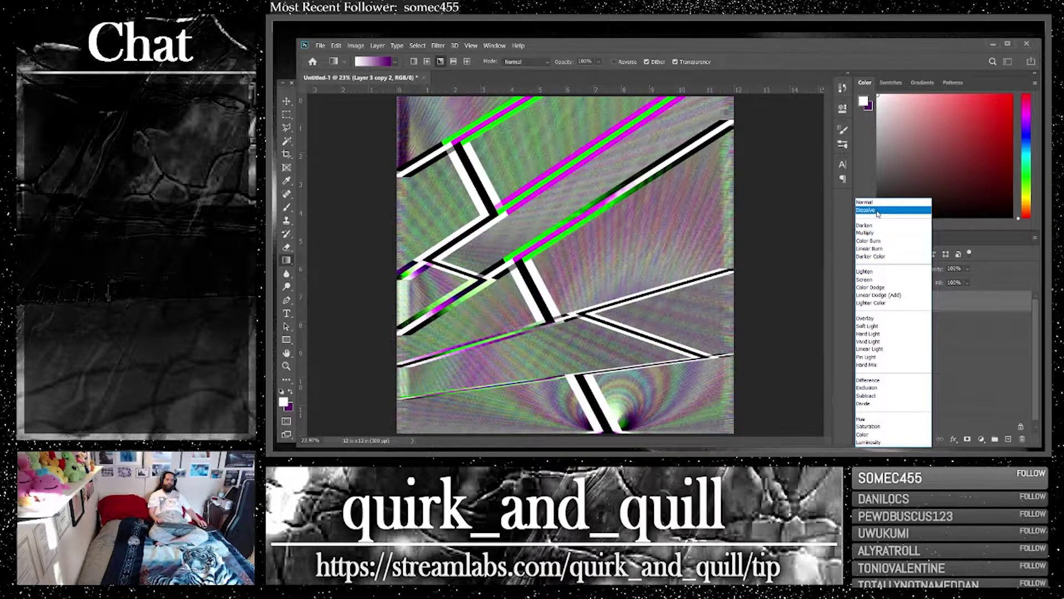
Set the embossed layer to Divide and merge it with Layer 3 copy into Layer 3 copy 4
{"action": "left_click", "coordinate": [876, 410]}
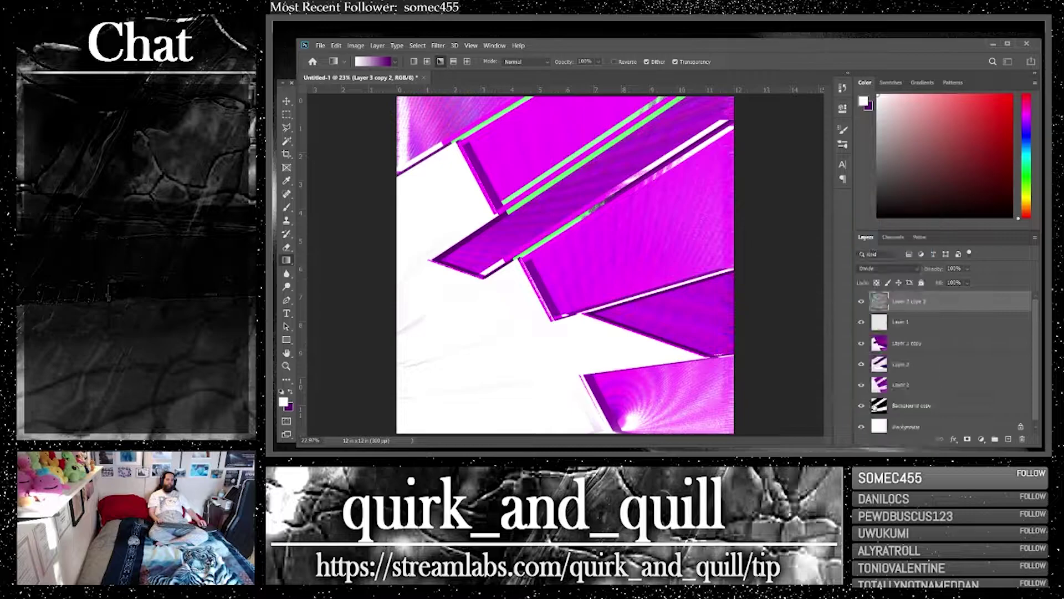
{"action": "left_click", "coordinate": [932, 348], "text": "shift"}
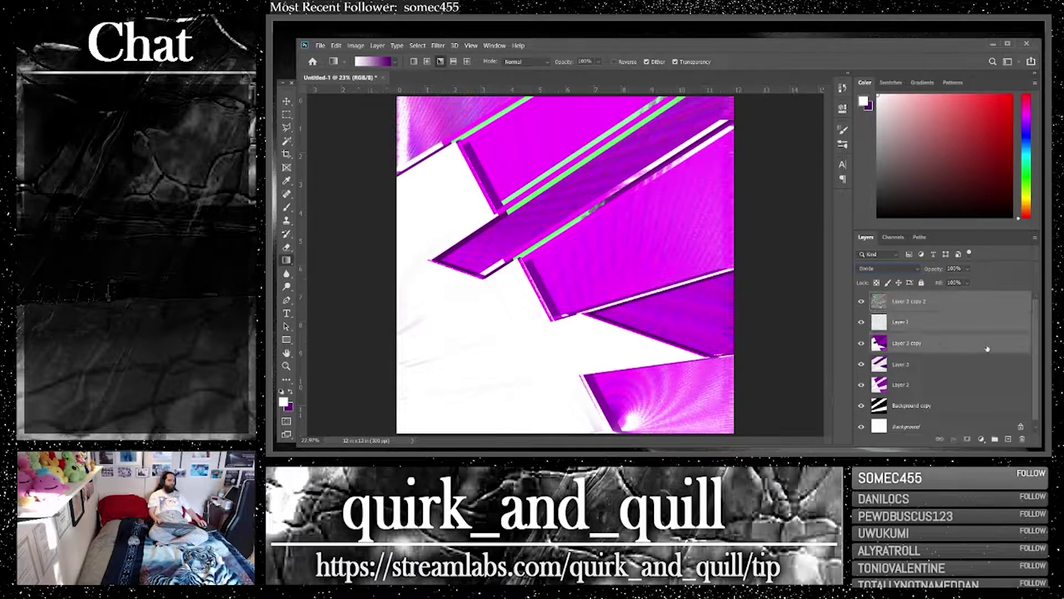
{"action": "right_click", "coordinate": [937, 355]}
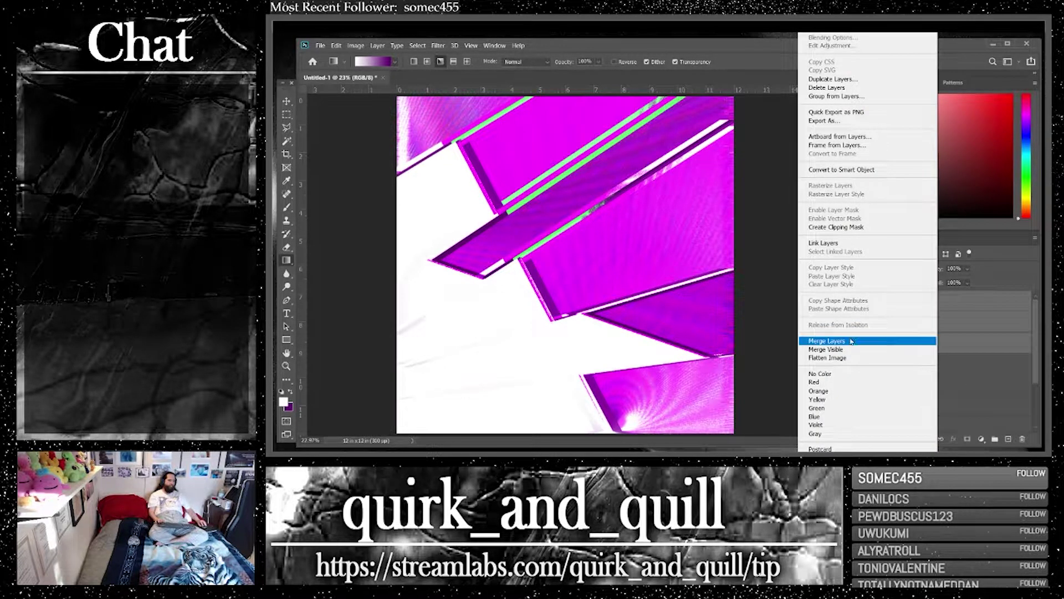
{"action": "left_click", "coordinate": [899, 341]}
Set Layer 3 copy 2 to Lighten and merge the selected layers into Layer 3 copy 5
{"action": "left_click", "coordinate": [898, 321]}
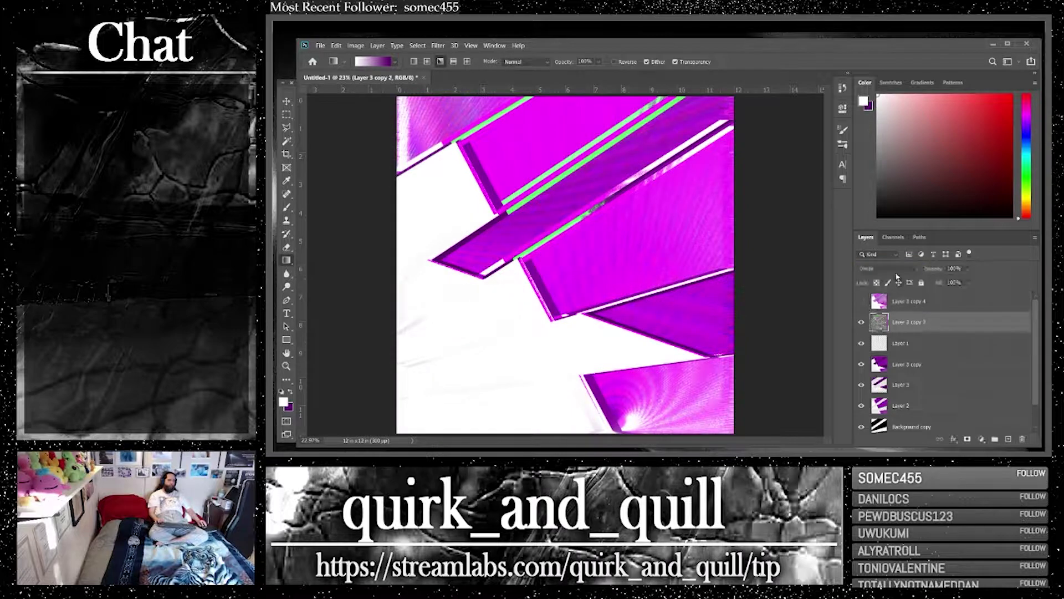
{"action": "left_click", "coordinate": [887, 269]}
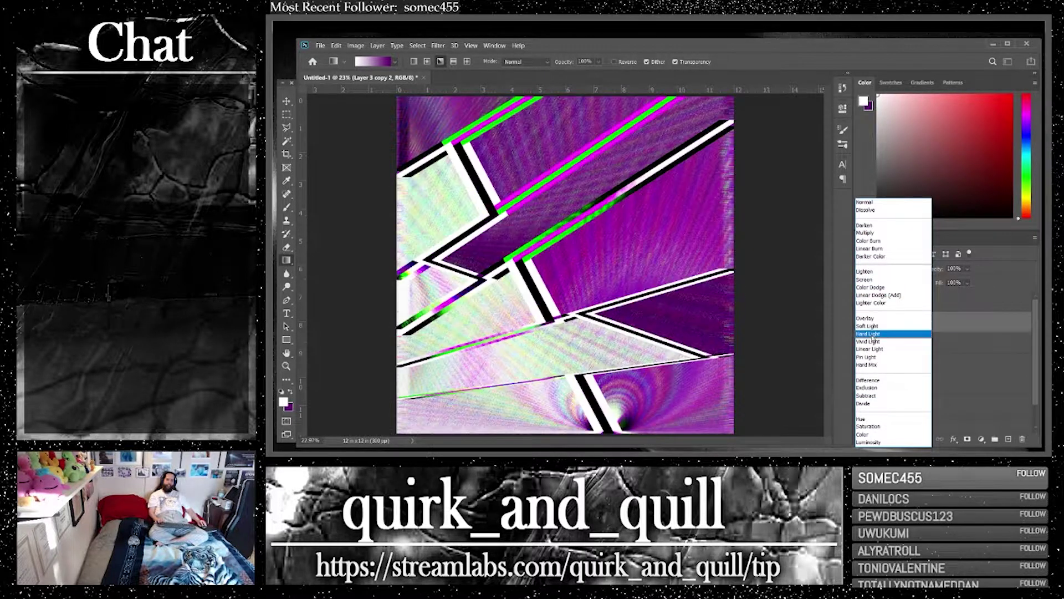
{"action": "left_click", "coordinate": [879, 274]}
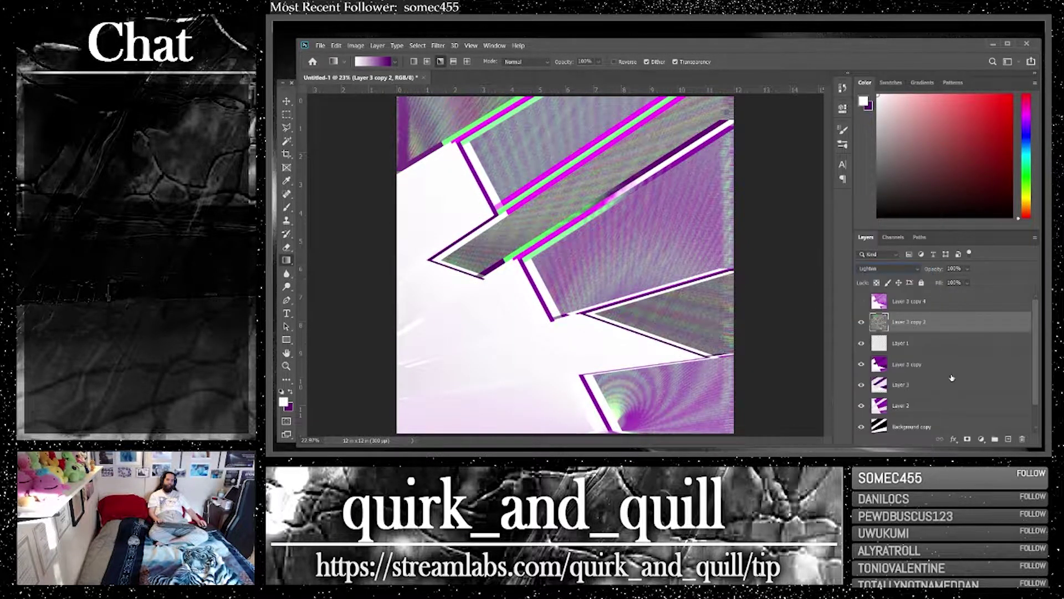
{"action": "left_click", "coordinate": [941, 367], "text": "shift"}
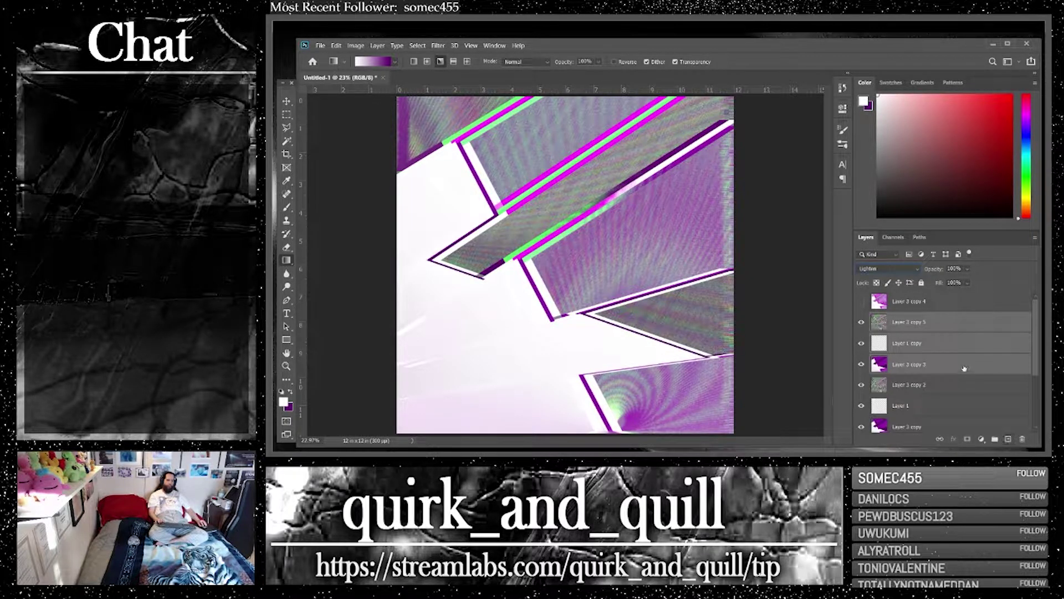
{"action": "right_click", "coordinate": [958, 370]}
{"action": "left_click", "coordinate": [897, 341]}
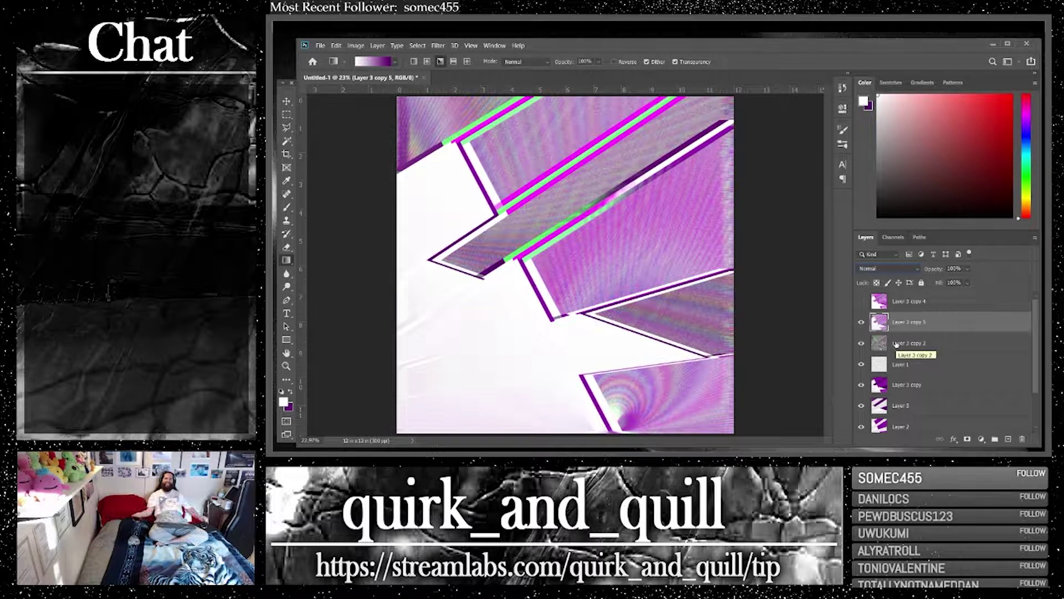
Show Layer 3 copy 4 in Divide mode, duplicate and merge it with copy 5 into copy 7, then duplicate copy 7
{"action": "left_click", "coordinate": [861, 301]}
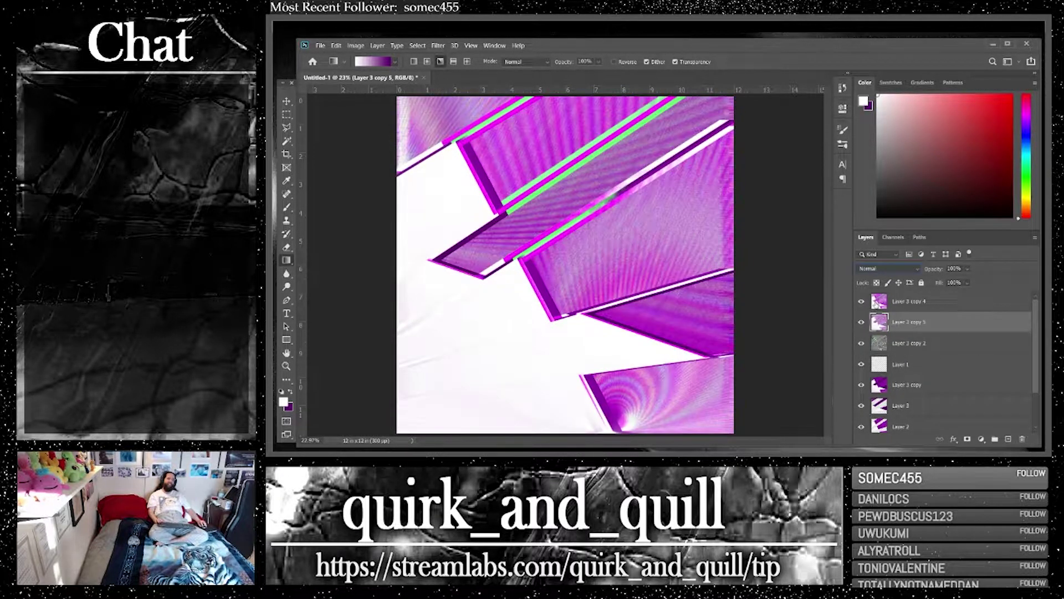
{"action": "left_click", "coordinate": [905, 300]}
{"action": "left_click", "coordinate": [883, 270]}
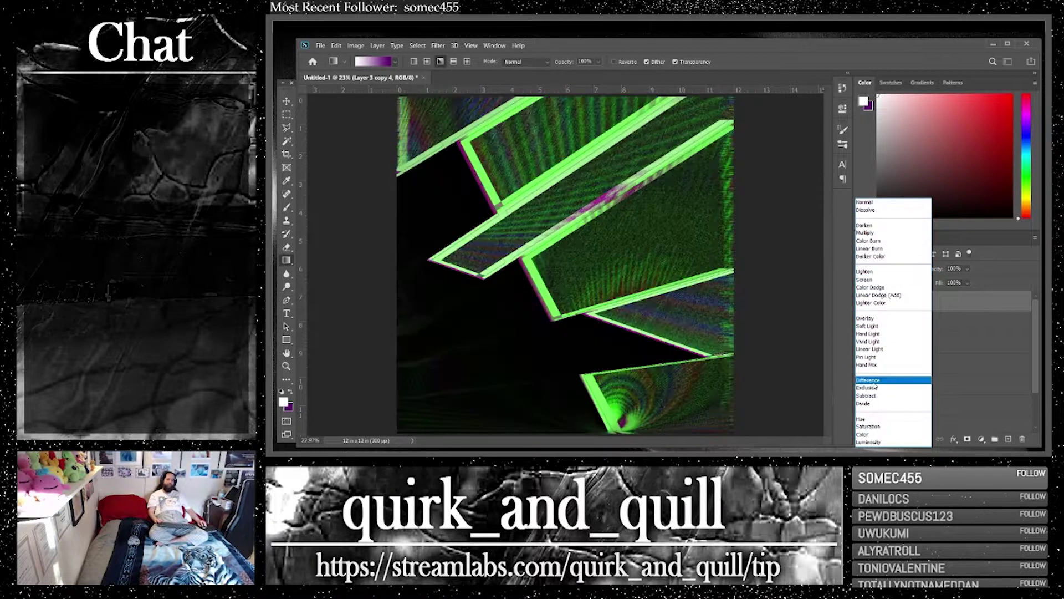
{"action": "left_click", "coordinate": [877, 405]}
{"action": "left_click", "coordinate": [909, 322], "text": "shift"}
{"action": "left_click_drag", "start_coordinate": [909, 322], "coordinate": [1009, 438]}
{"action": "right_click", "coordinate": [898, 321]}
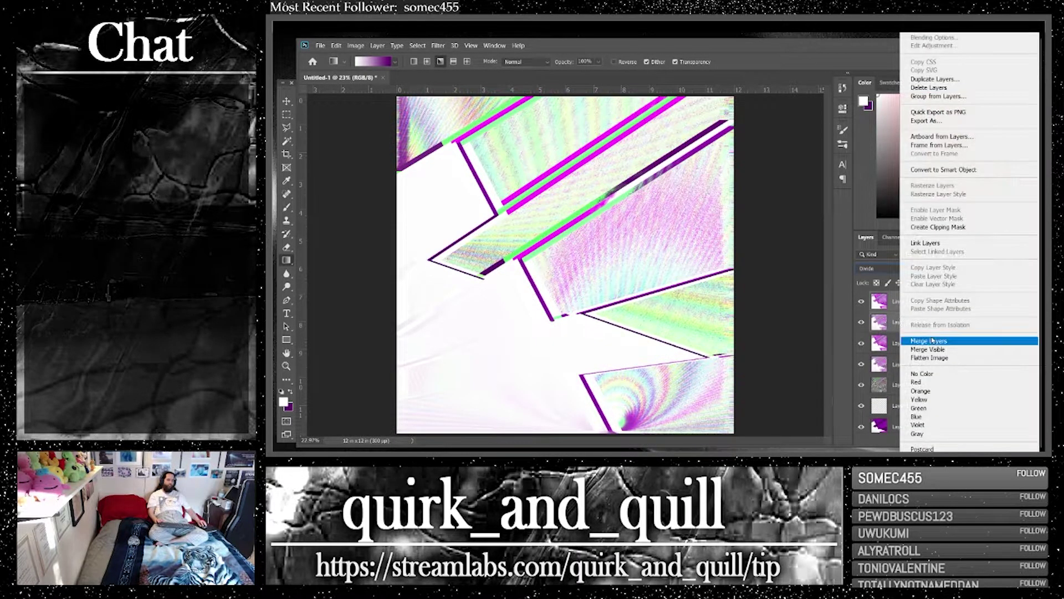
{"action": "left_click", "coordinate": [938, 340]}
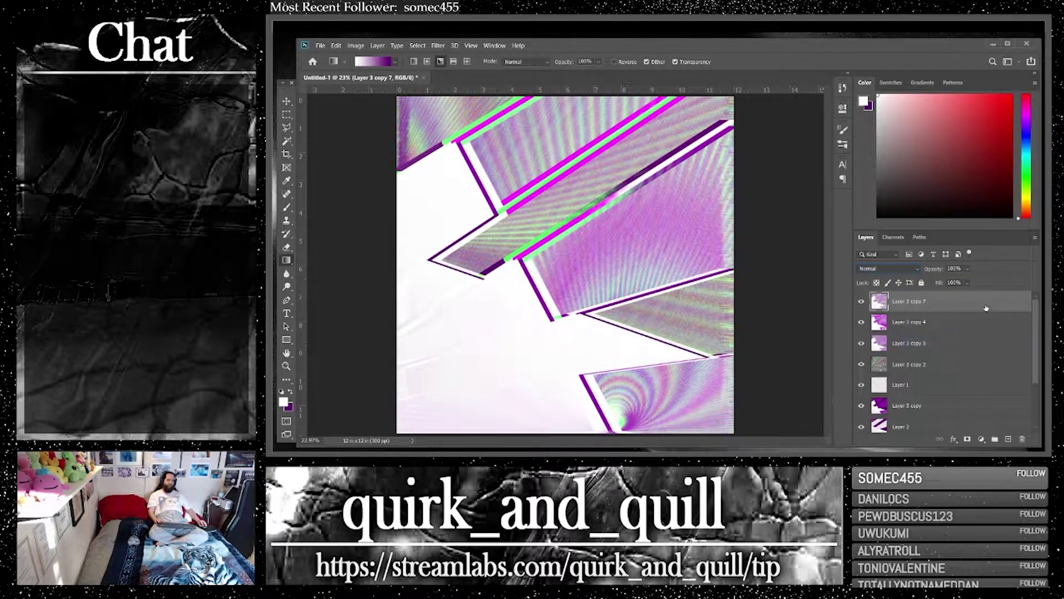
{"action": "left_click_drag", "start_coordinate": [986, 308], "coordinate": [1008, 438]}
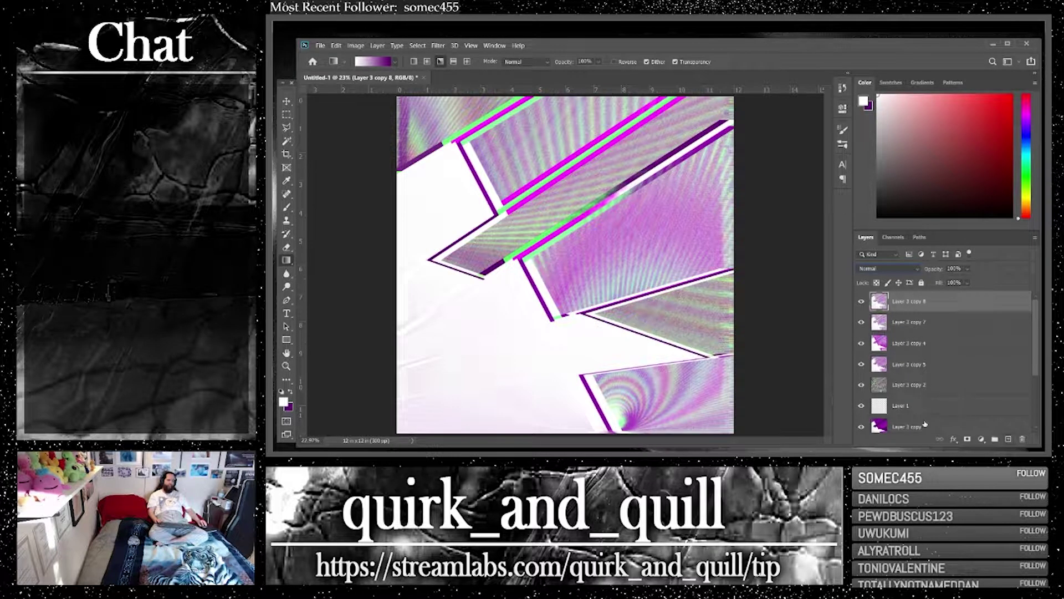
Apply Brightness/Contrast with brightness far down and contrast 100 to the glitch layer
{"action": "left_click", "coordinate": [357, 47]}
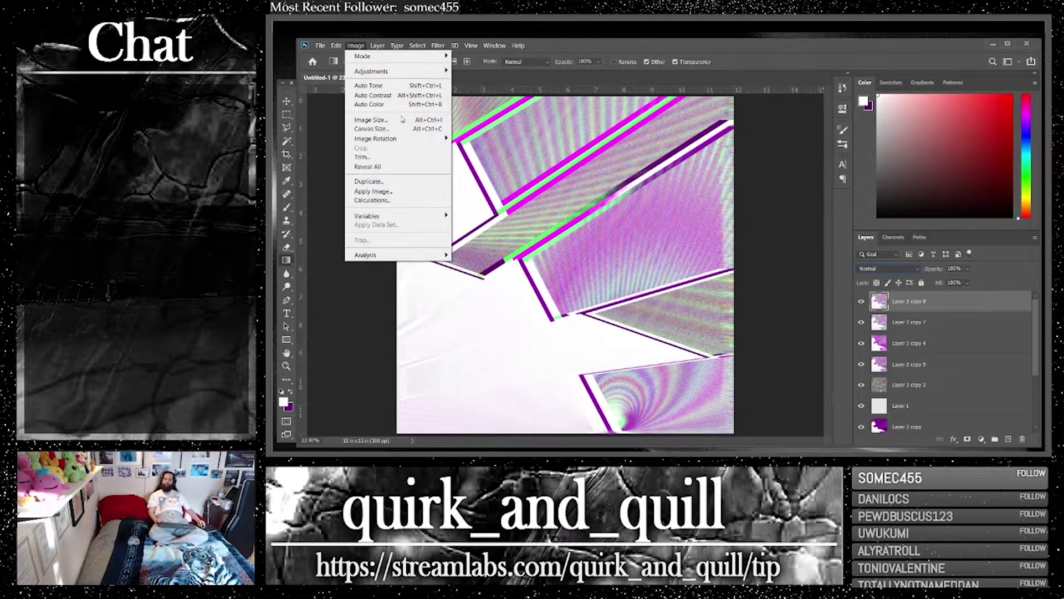
{"action": "mouse_move", "coordinate": [427, 72]}
{"action": "left_click", "coordinate": [487, 71]}
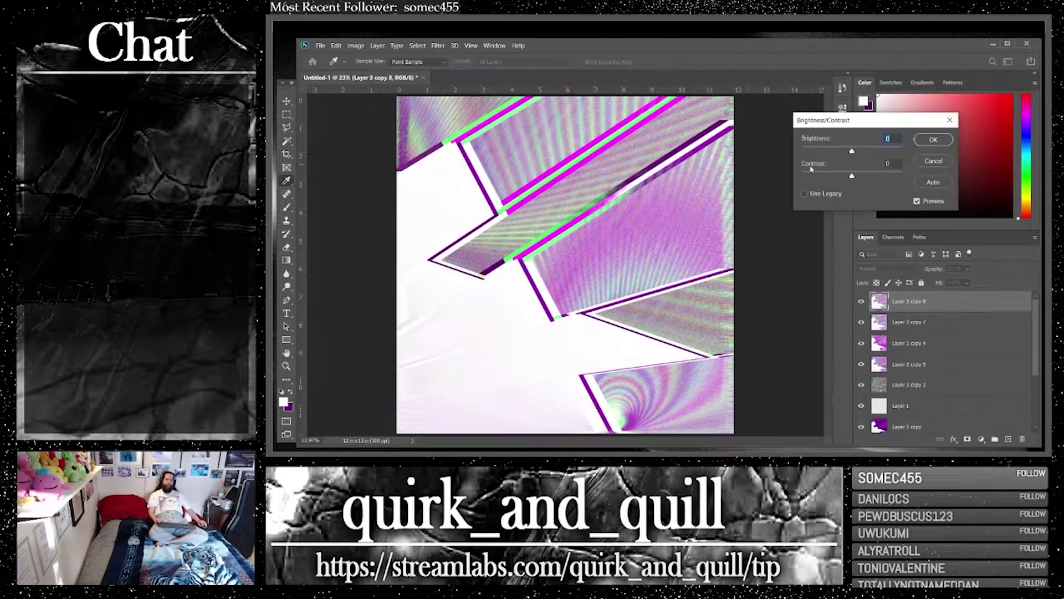
{"action": "left_click_drag", "start_coordinate": [853, 152], "coordinate": [751, 159]}
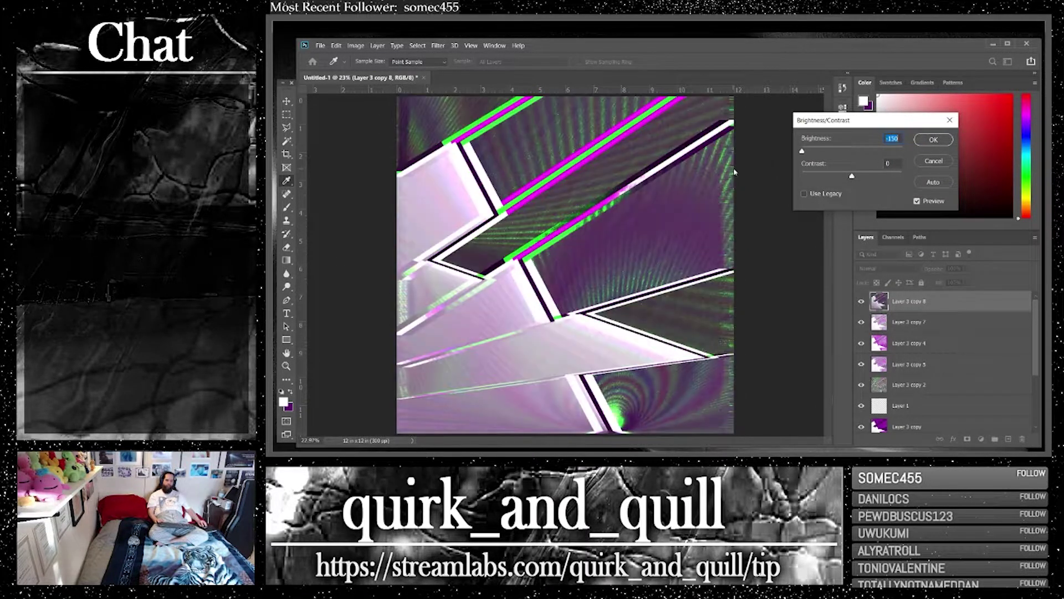
{"action": "left_click_drag", "start_coordinate": [852, 176], "coordinate": [960, 168]}
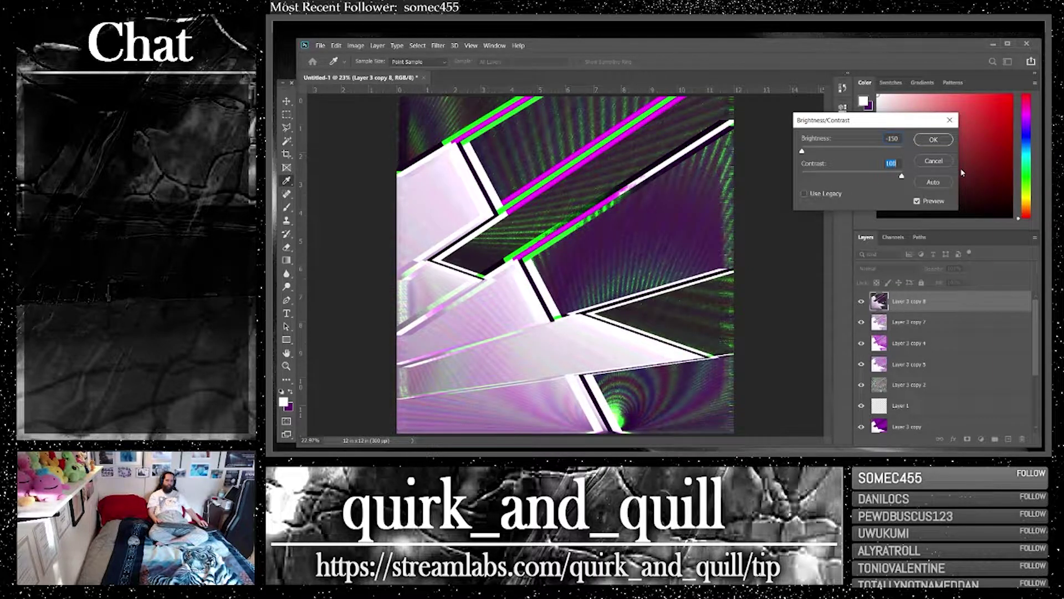
{"action": "left_click", "coordinate": [943, 143]}
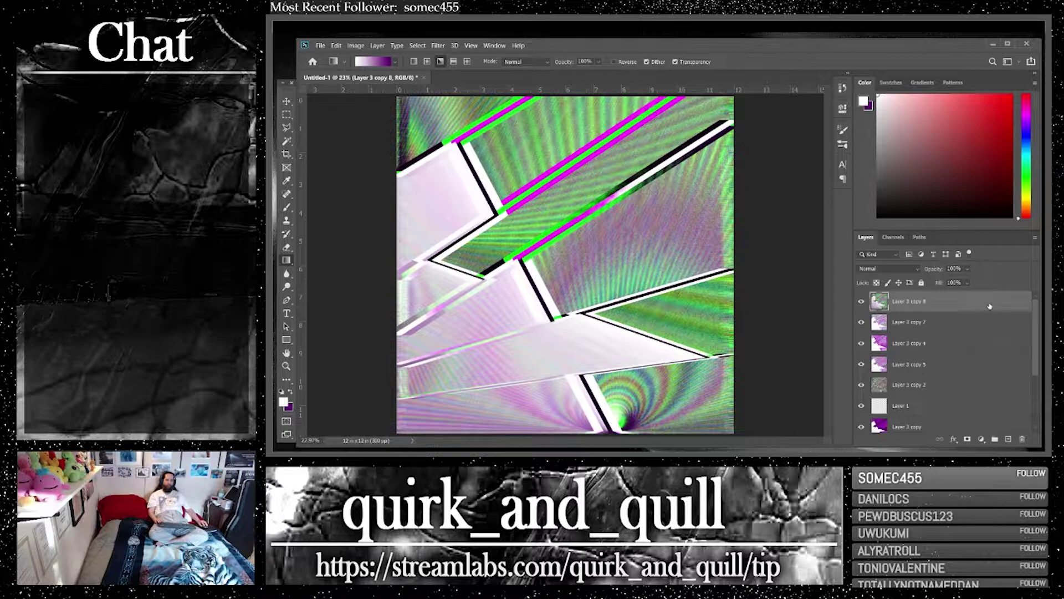
{"action": "key", "text": "ctrl+z"}
{"action": "key", "text": "ctrl+shift+z"}
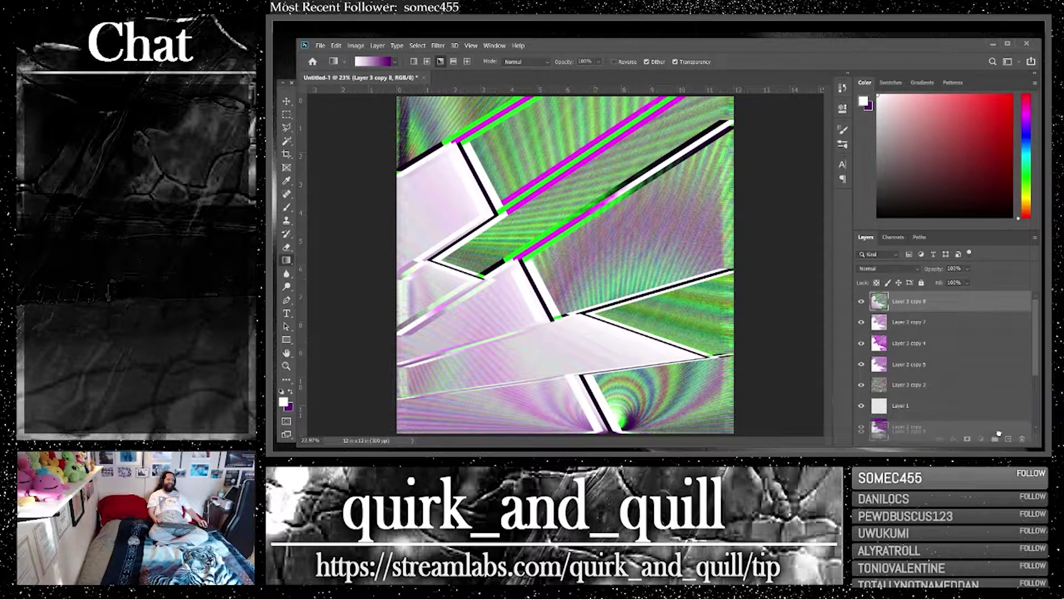
Duplicate Layer 3 copy 8 and move Layer 3 copy 3 up beneath the new copy 9
{"action": "left_click_drag", "start_coordinate": [879, 301], "coordinate": [1009, 438]}
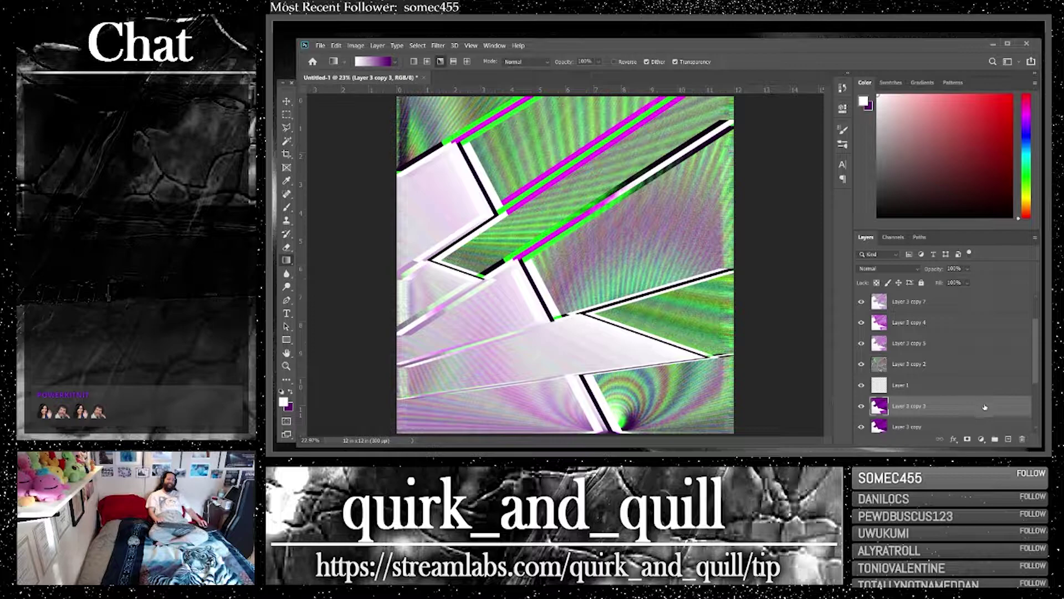
{"action": "left_click_drag", "start_coordinate": [984, 407], "coordinate": [976, 253]}
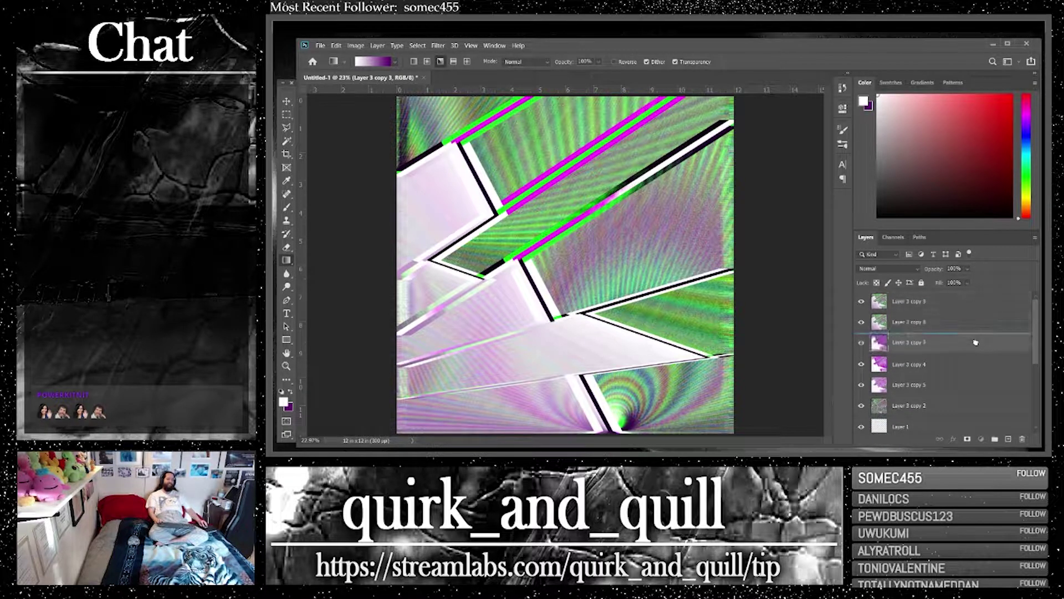
{"action": "scroll", "coordinate": [979, 317], "scroll_direction": "up", "scroll_amount": 1}
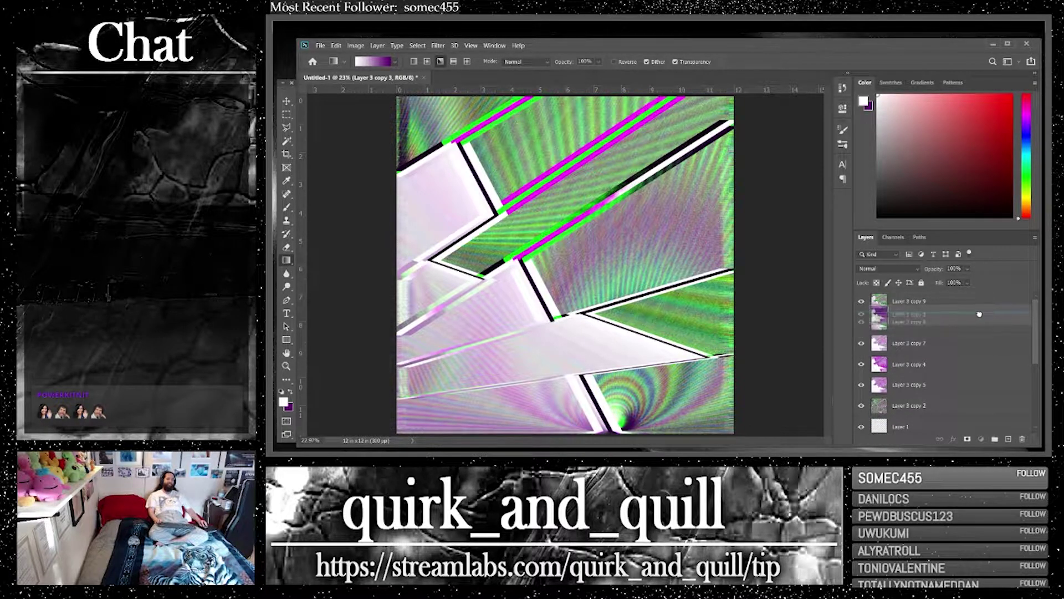
{"action": "left_click", "coordinate": [861, 303]}
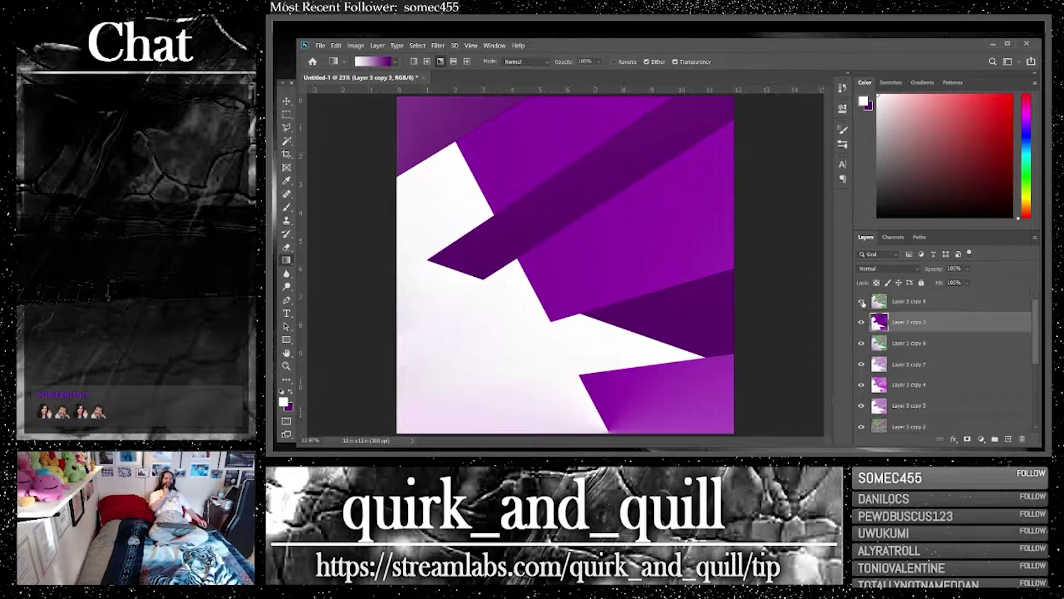
{"action": "left_click", "coordinate": [862, 303]}
Set Layer 3 copy 9 to Linear Light, duplicate and merge it with copy 3, and set Hard Light
{"action": "left_click", "coordinate": [909, 301]}
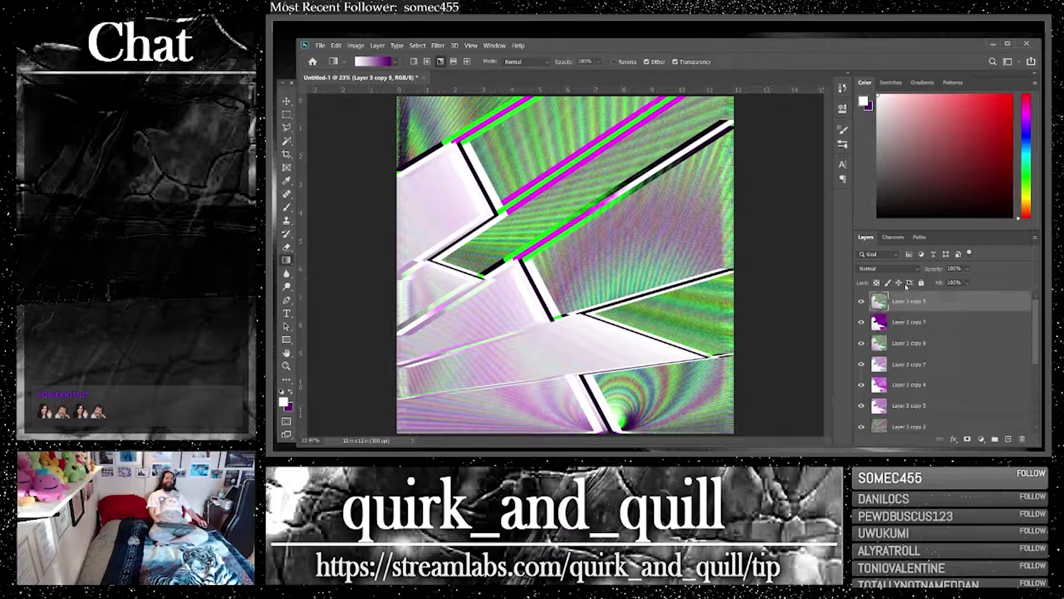
{"action": "left_click", "coordinate": [887, 269]}
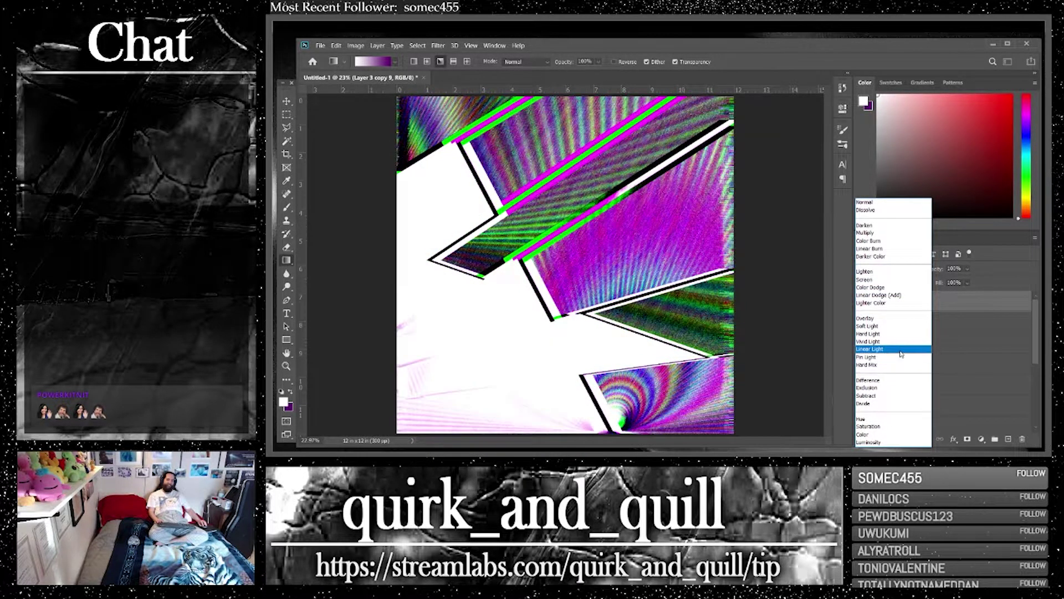
{"action": "left_click", "coordinate": [900, 349]}
{"action": "left_click", "coordinate": [909, 321], "text": "ctrl"}
{"action": "left_click_drag", "start_coordinate": [909, 321], "coordinate": [1008, 438]}
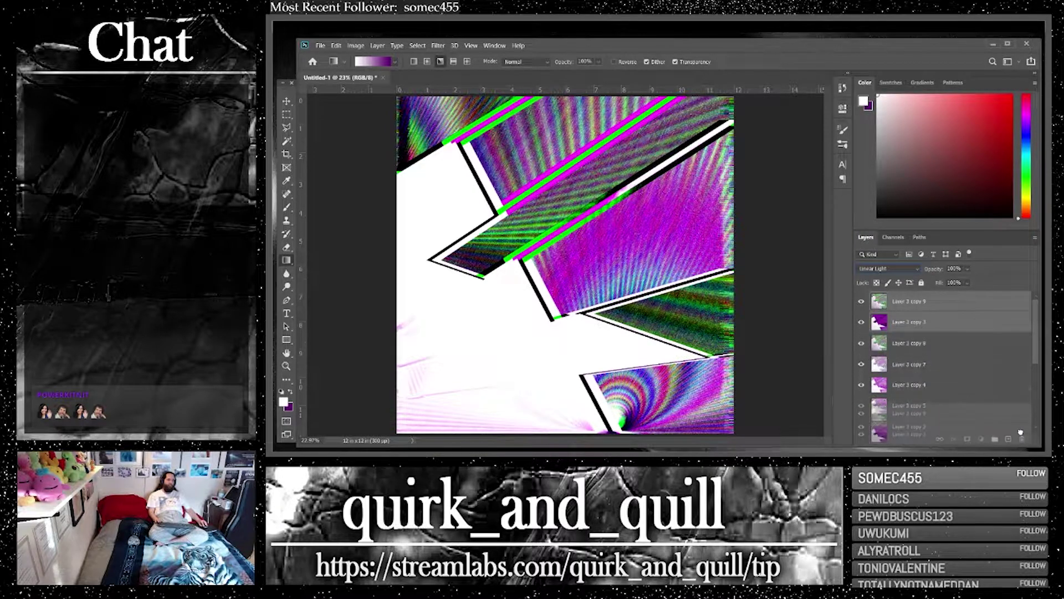
{"action": "right_click", "coordinate": [903, 323]}
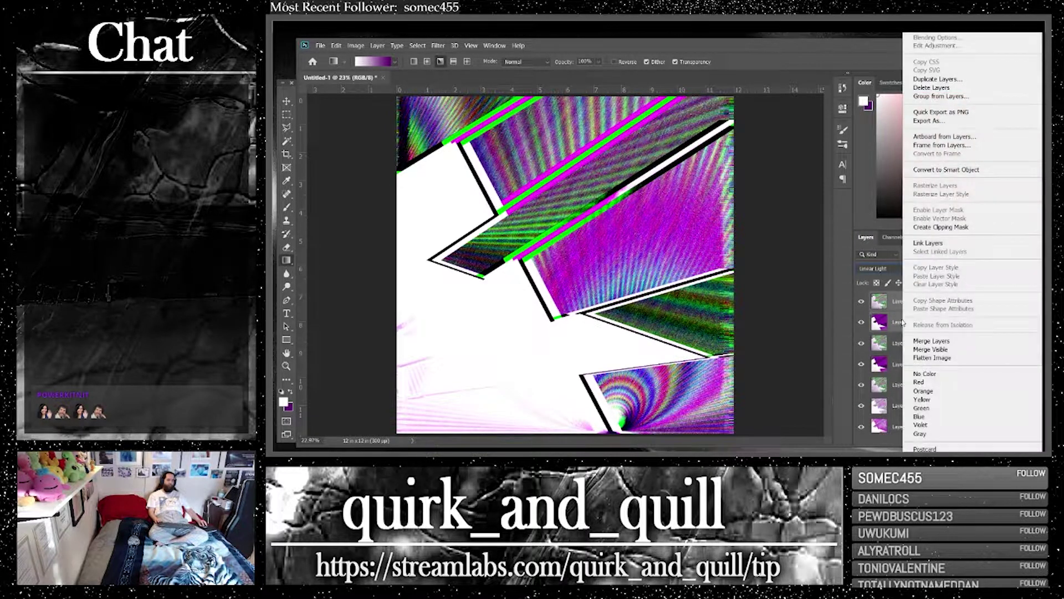
{"action": "left_click", "coordinate": [935, 340]}
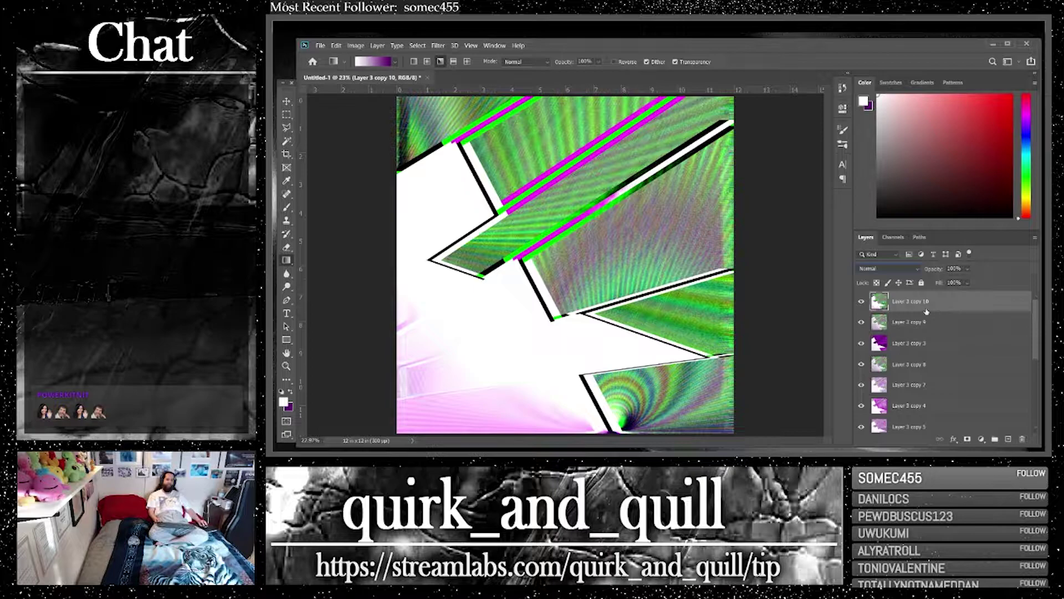
{"action": "left_click", "coordinate": [888, 269]}
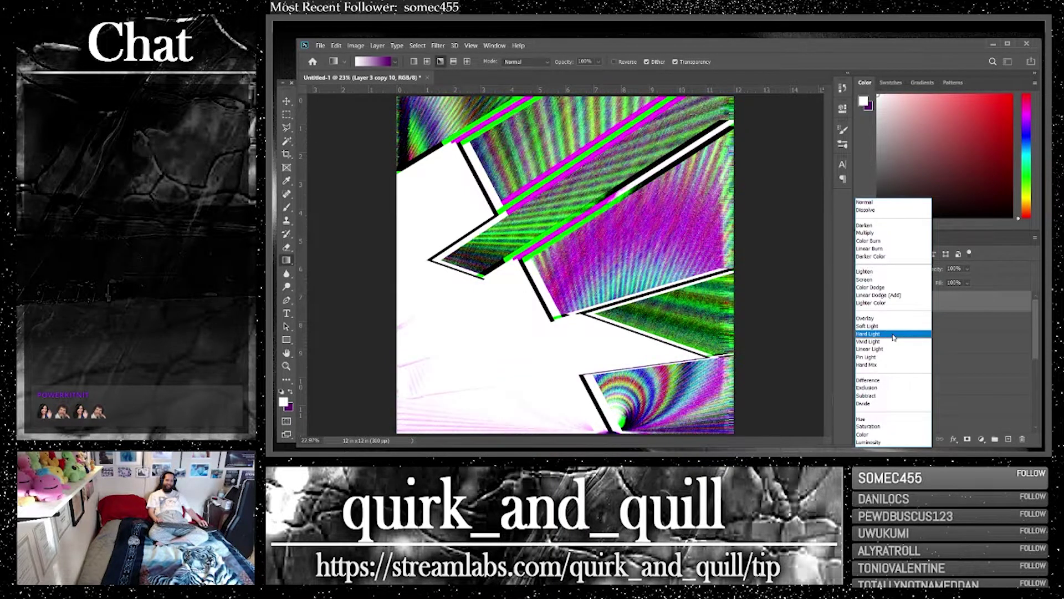
{"action": "left_click", "coordinate": [894, 335]}
Duplicate layers copy 10 through copy 8, merge them into Layer 3 copy 13, and duplicate it as copy 14
{"action": "left_click", "coordinate": [953, 326], "text": "shift"}
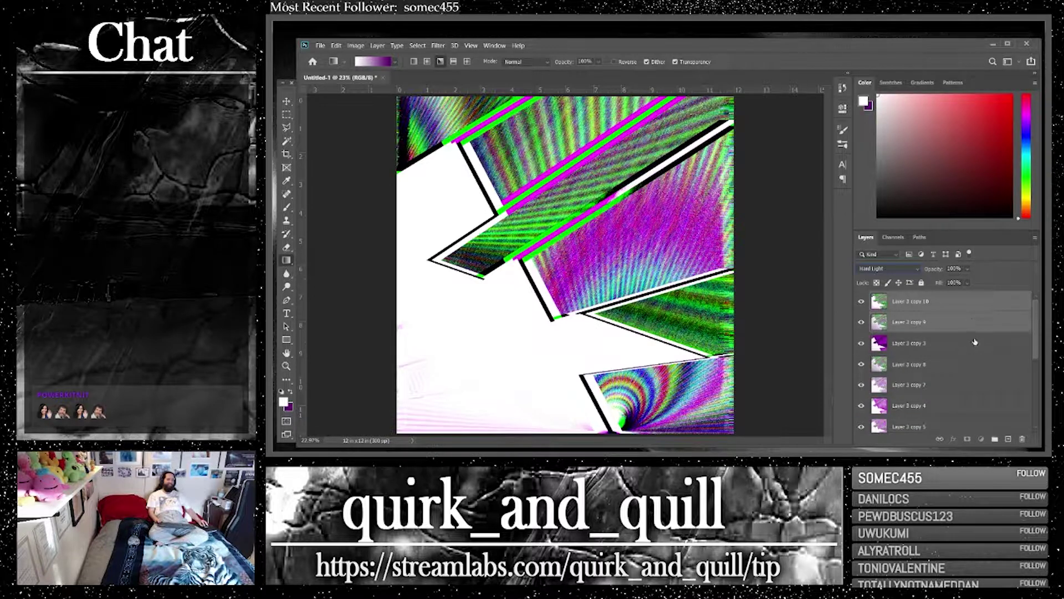
{"action": "left_click", "coordinate": [954, 302]}
{"action": "left_click", "coordinate": [986, 364], "text": "shift"}
{"action": "key", "text": "ctrl+j"}
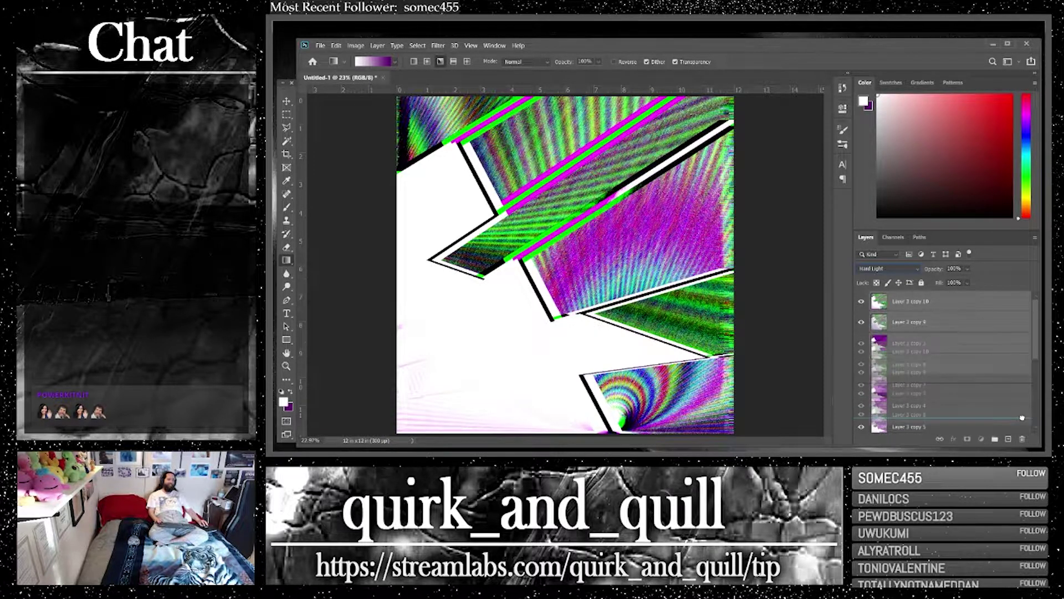
{"action": "right_click", "coordinate": [954, 363]}
{"action": "left_click", "coordinate": [934, 342]}
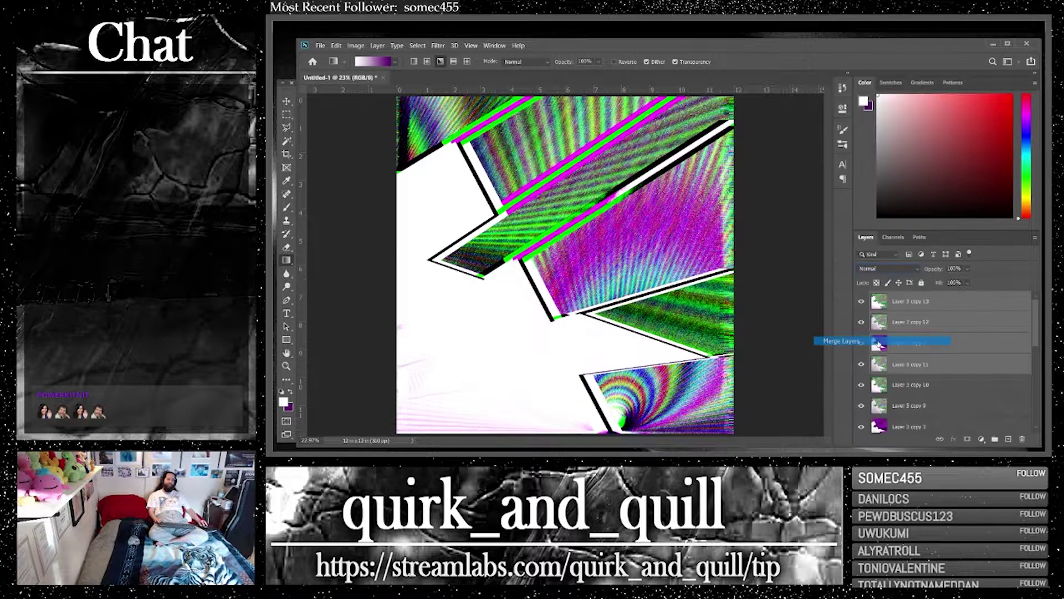
{"action": "key", "text": "ctrl+j"}
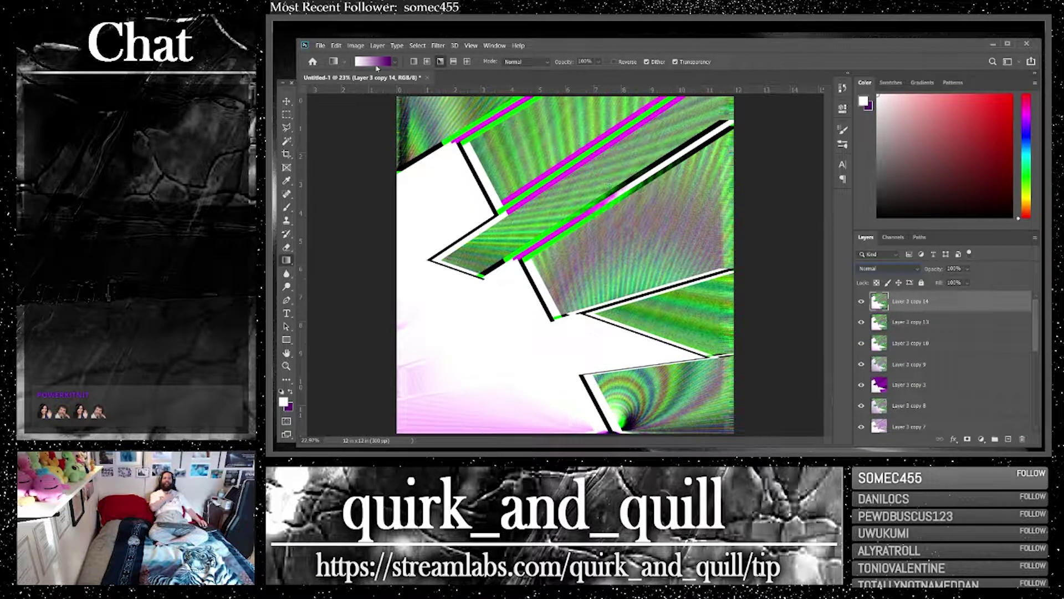
{"action": "left_click", "coordinate": [355, 46]}
Apply Hue/Saturation to Layer 3 copy 14 with Saturation +100 and Hue +60
{"action": "mouse_move", "coordinate": [404, 71]}
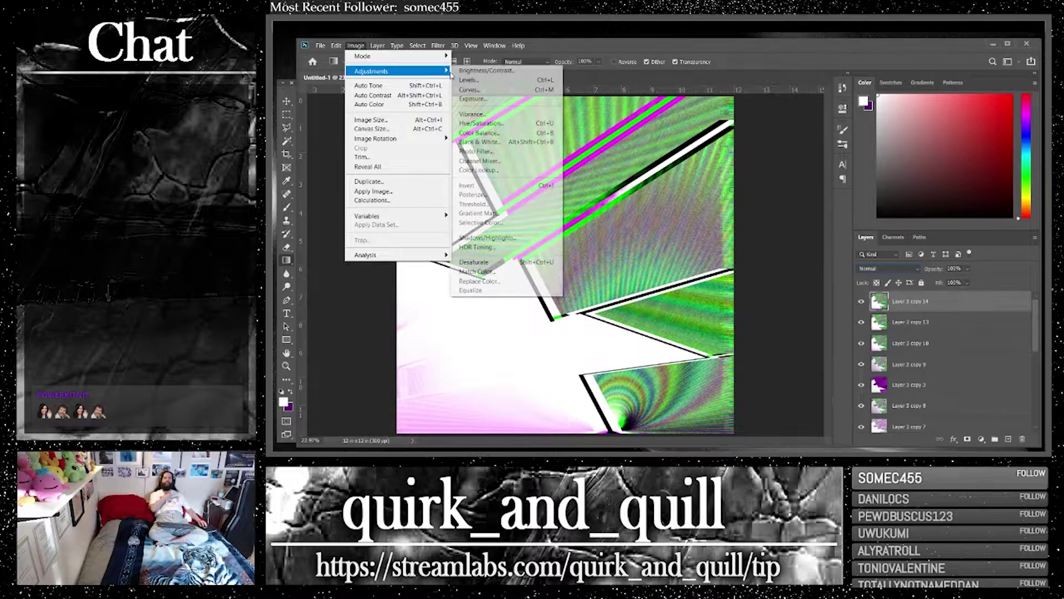
{"action": "left_click", "coordinate": [481, 123]}
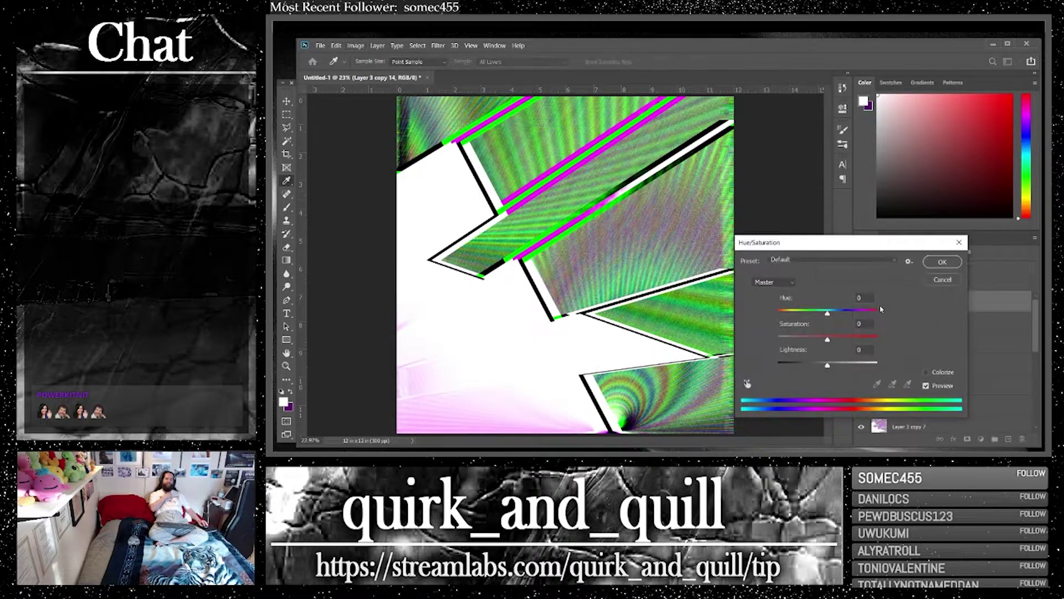
{"action": "left_click_drag", "start_coordinate": [830, 340], "coordinate": [876, 338]}
{"action": "left_click_drag", "start_coordinate": [827, 314], "coordinate": [854, 315]}
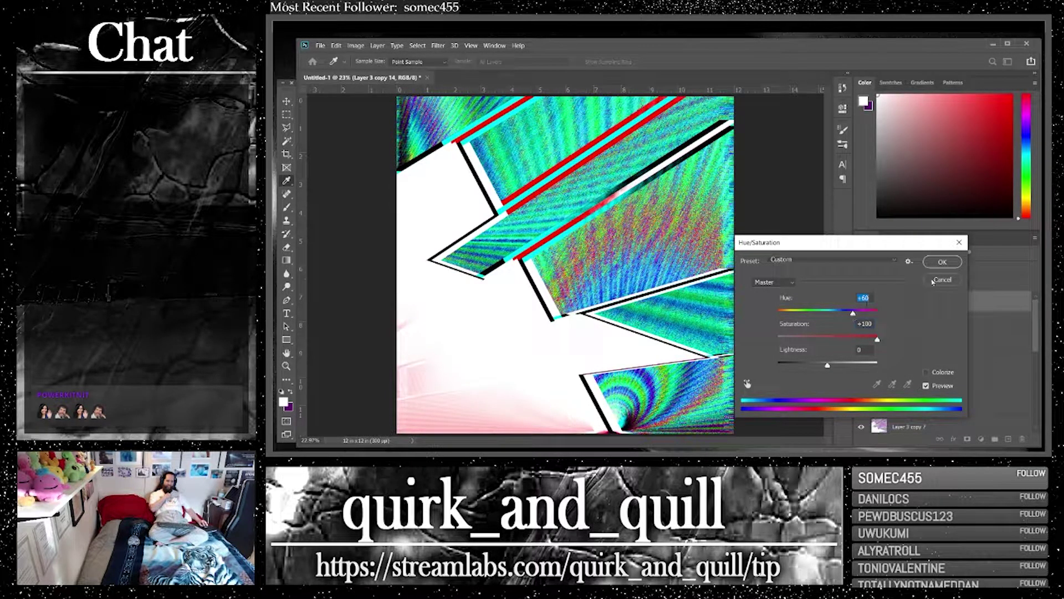
{"action": "left_click", "coordinate": [942, 262]}
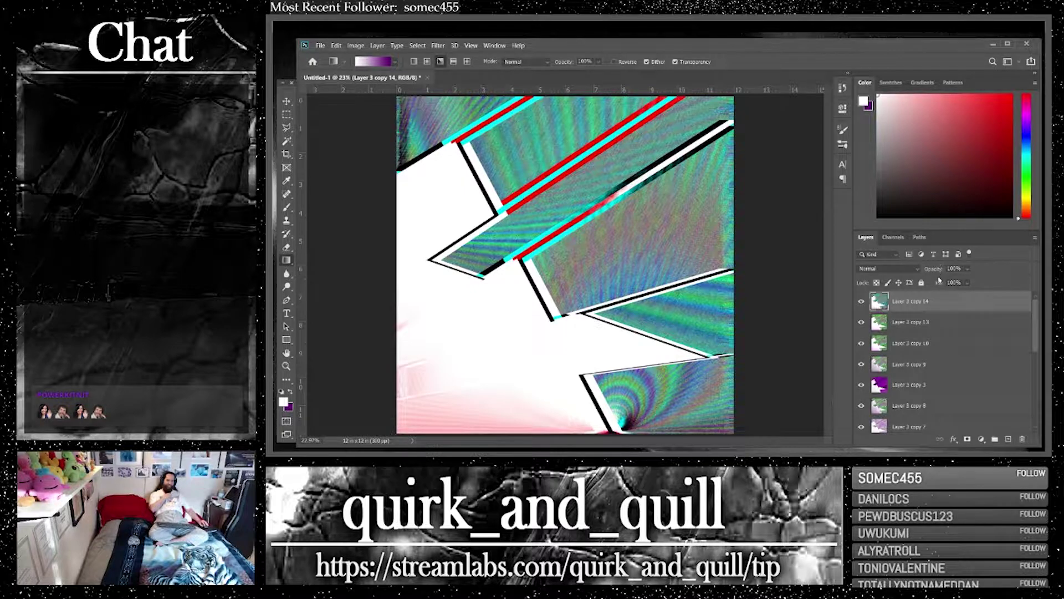
{"action": "left_click", "coordinate": [356, 46]}
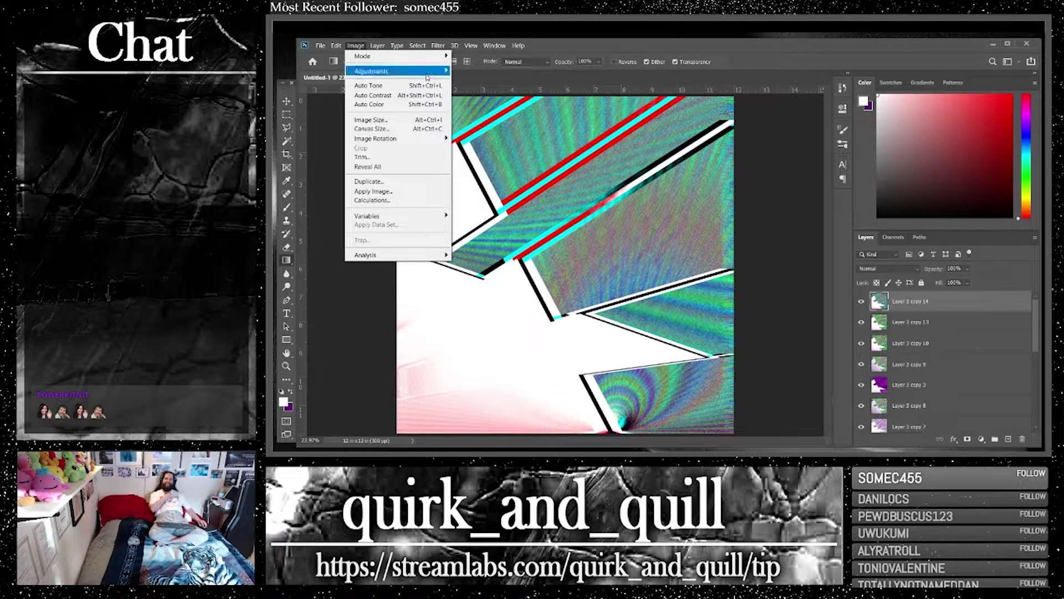
Set the red-cyan layer's contrast to 100, pull brightness back, and duplicate it as Layer 3 copy 15
{"action": "mouse_move", "coordinate": [428, 77]}
{"action": "left_click", "coordinate": [488, 71]}
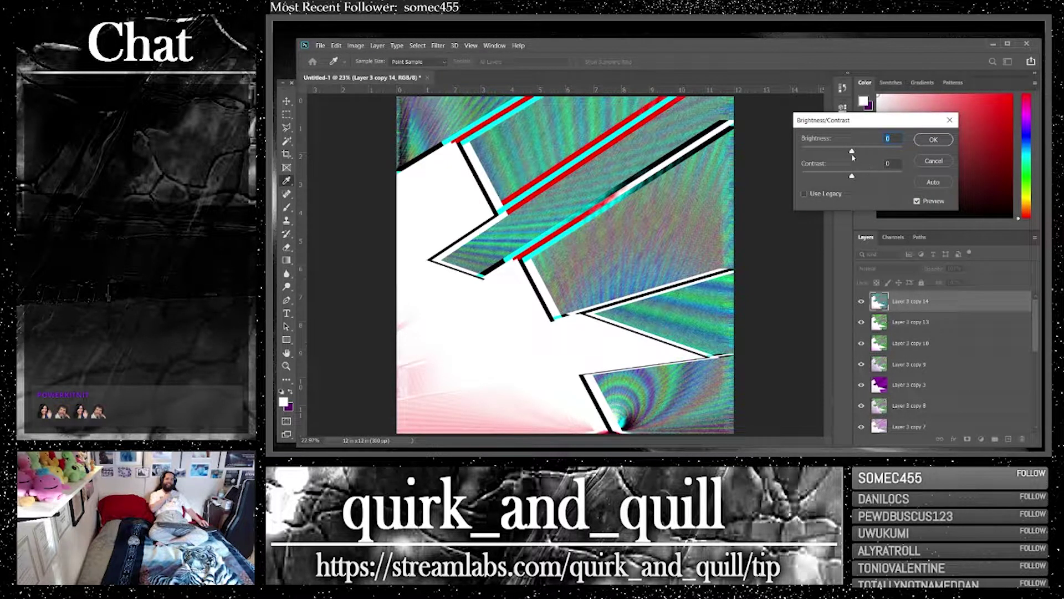
{"action": "left_click_drag", "start_coordinate": [855, 152], "coordinate": [950, 187]}
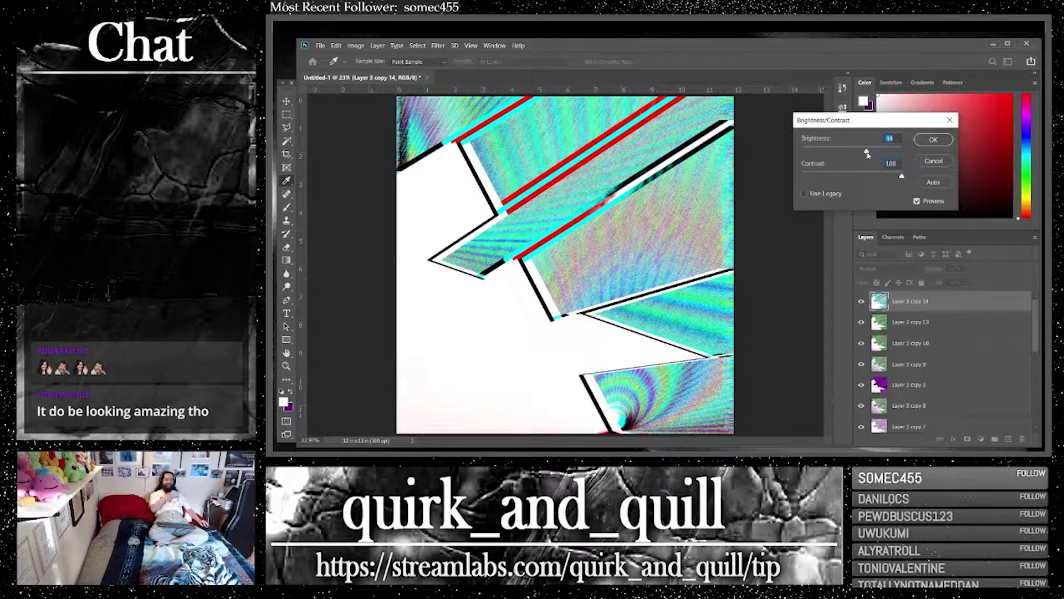
{"action": "mouse_move", "coordinate": [871, 152]}
{"action": "left_mouse_down"}
{"action": "mouse_move", "coordinate": [841, 153]}
{"action": "mouse_move", "coordinate": [863, 157]}
{"action": "left_mouse_up"}
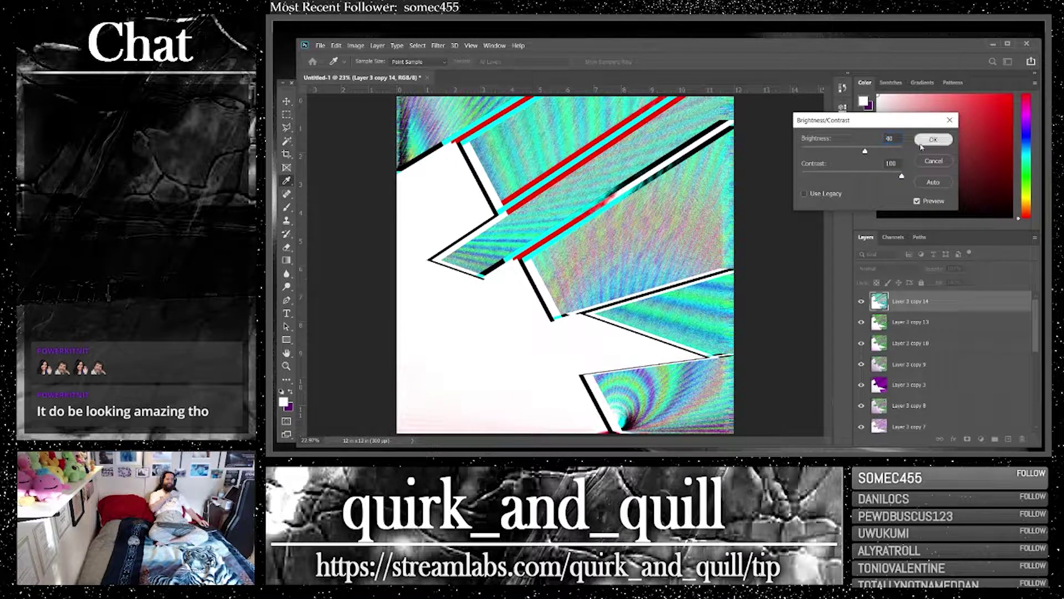
{"action": "left_click", "coordinate": [924, 142]}
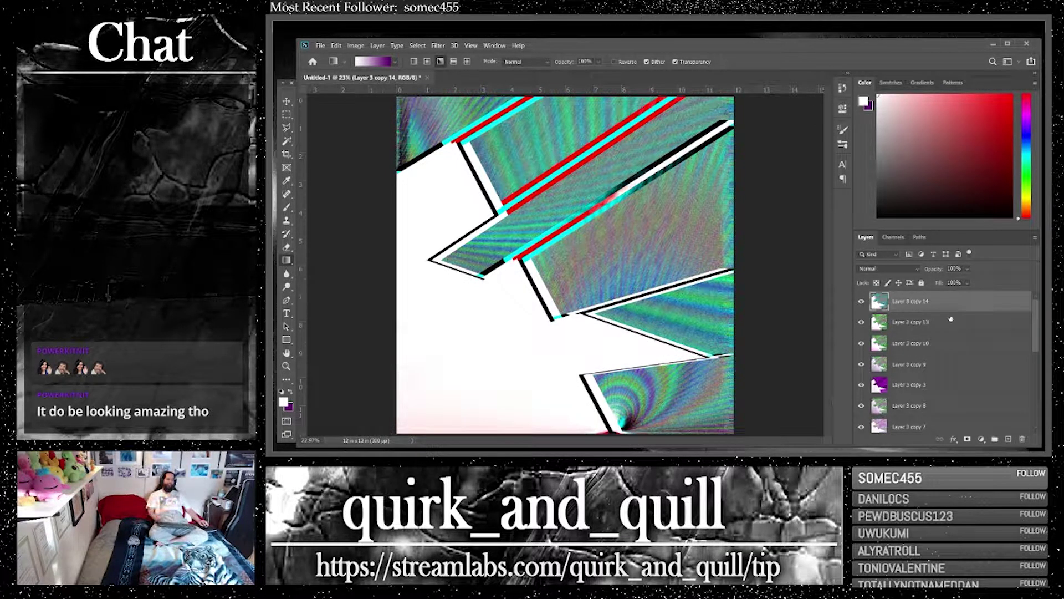
{"action": "key", "text": "ctrl+j"}
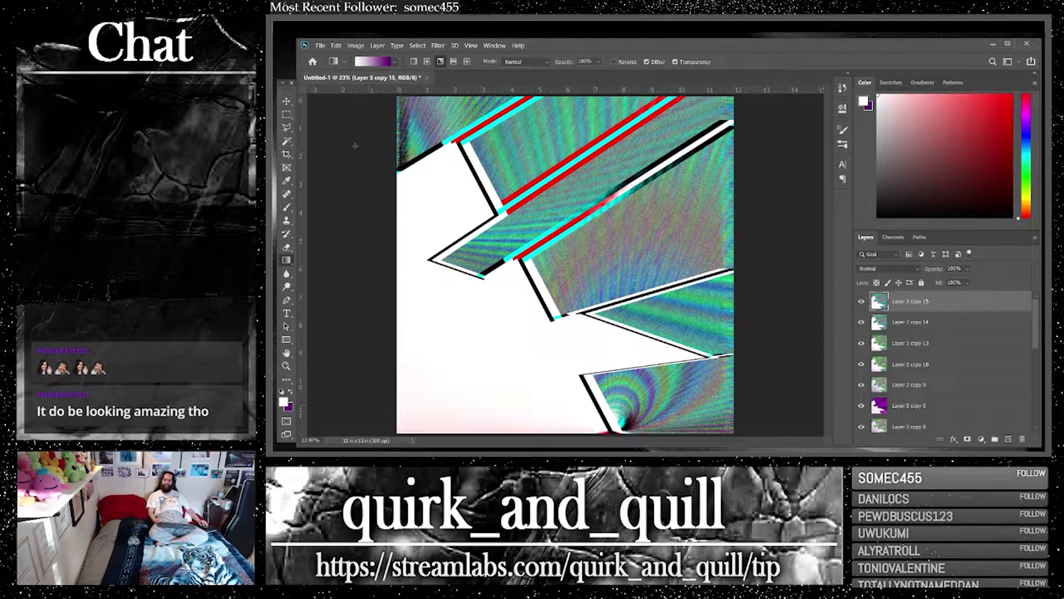
Scale Layer 3 copy 15 to about 50% and place it in the lower-left quarter
{"action": "left_click", "coordinate": [289, 102]}
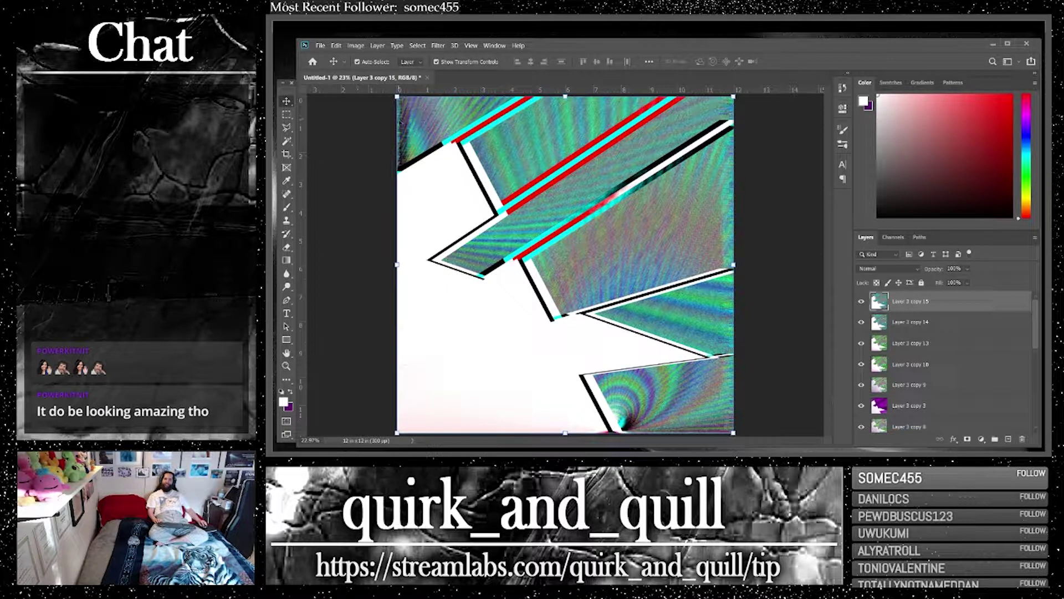
{"action": "left_click_drag", "start_coordinate": [398, 97], "coordinate": [563, 264]}
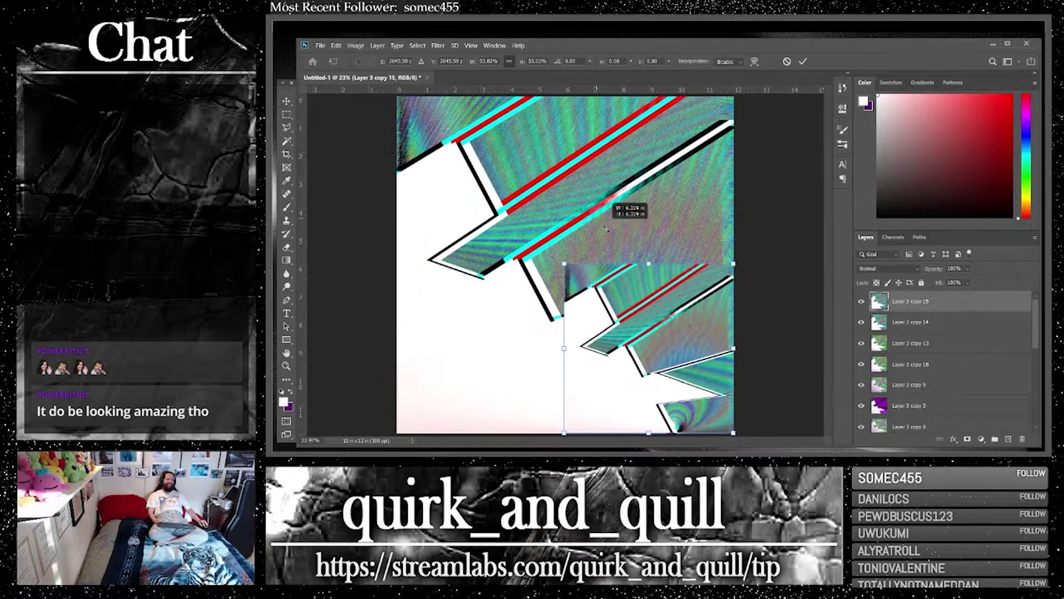
{"action": "left_click_drag", "start_coordinate": [648, 309], "coordinate": [480, 308]}
{"action": "key", "text": "Return"}
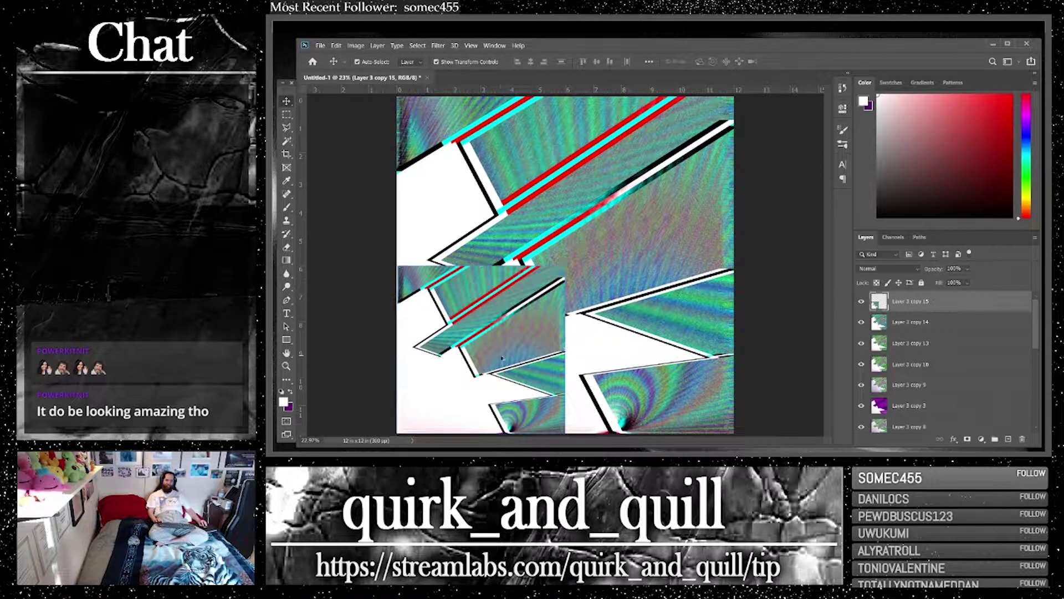
{"action": "mouse_move", "coordinate": [503, 361]}
{"action": "left_mouse_down"}
{"action": "mouse_move", "coordinate": [564, 336]}
{"action": "mouse_move", "coordinate": [503, 360]}
{"action": "left_mouse_up"}
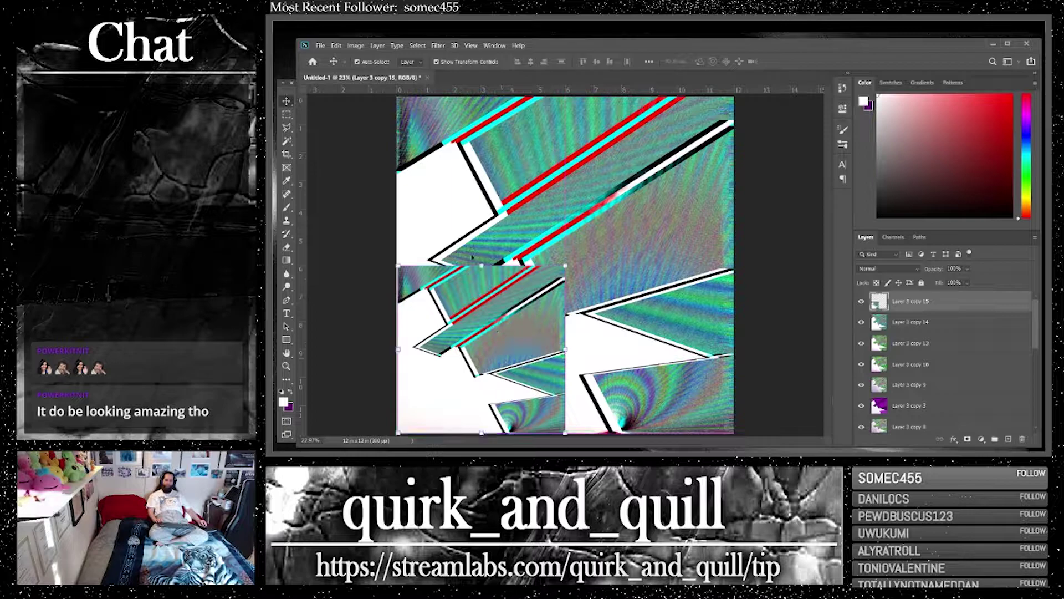
Try a horizontal flip, undo it, then Alt-drag a duplicate of the tile to the right
{"action": "left_click", "coordinate": [336, 45]}
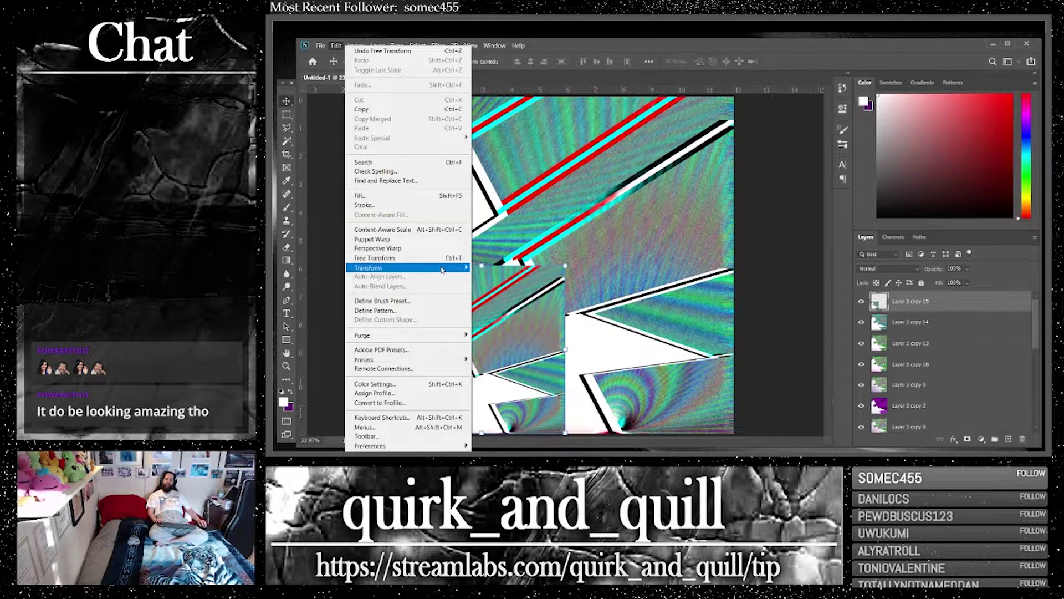
{"action": "mouse_move", "coordinate": [388, 268]}
{"action": "left_click", "coordinate": [502, 420]}
{"action": "left_click_drag", "start_coordinate": [487, 376], "coordinate": [674, 355]}
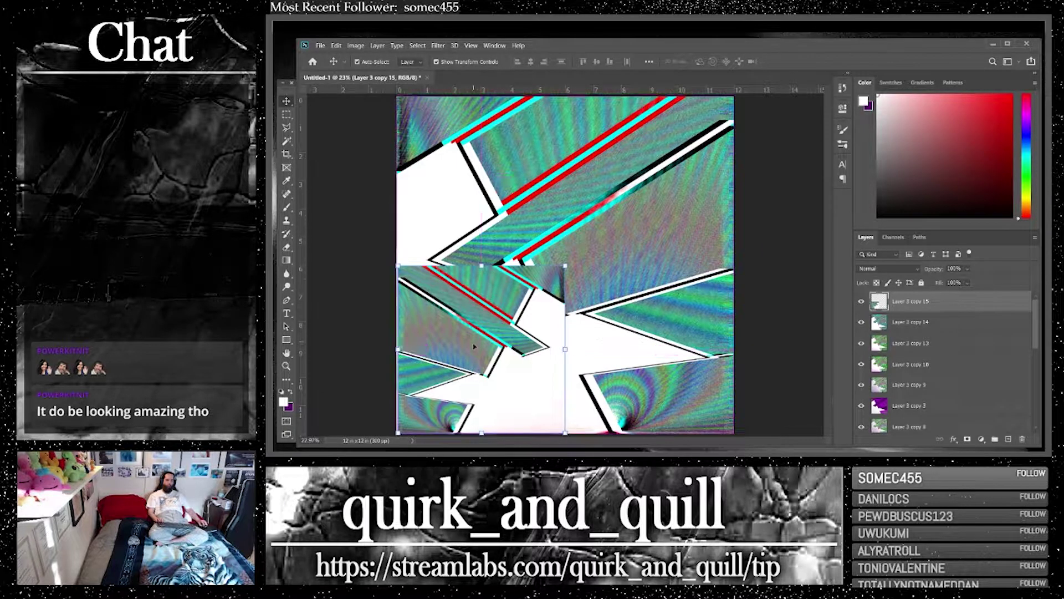
{"action": "key", "text": "ctrl+z"}
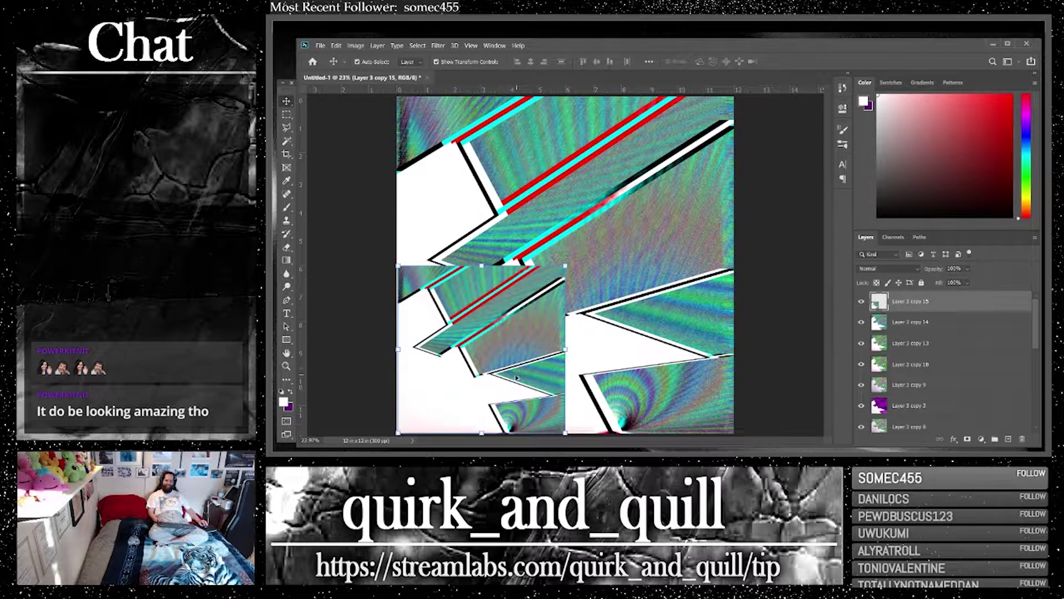
{"action": "left_click_drag", "start_coordinate": [515, 377], "coordinate": [635, 360]}
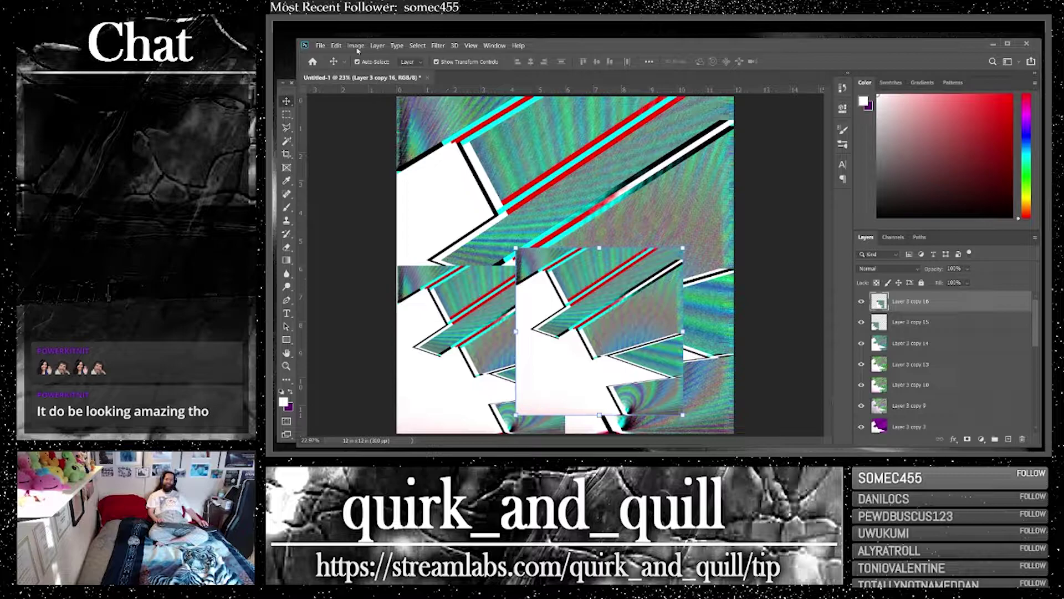
Flip Layer 3 copy 16 horizontally and align it to form a symmetric bottom half
{"action": "left_click", "coordinate": [336, 45]}
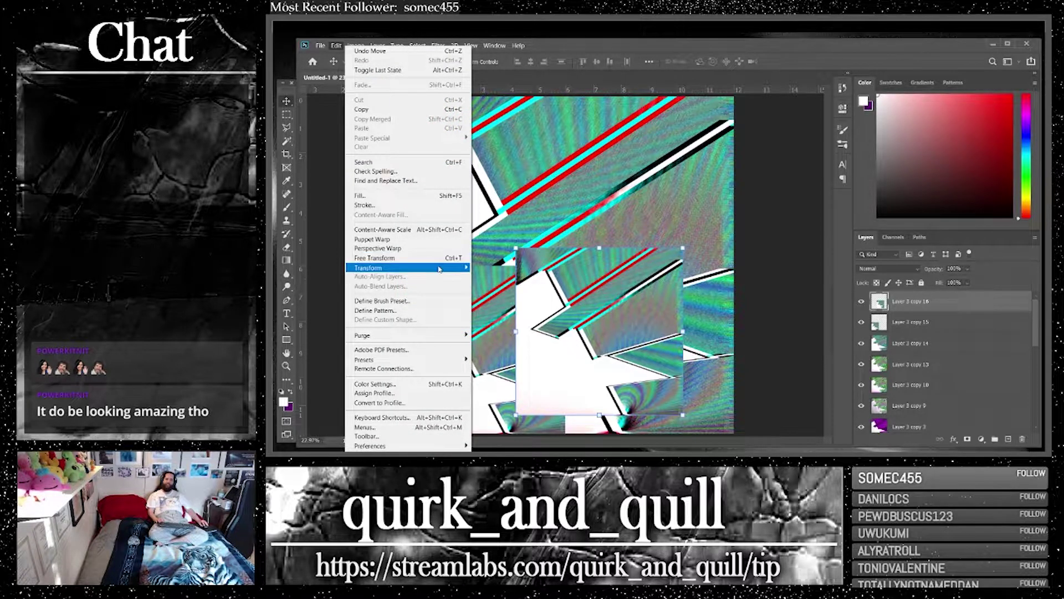
{"action": "mouse_move", "coordinate": [438, 268]}
{"action": "left_click", "coordinate": [509, 423]}
{"action": "left_click_drag", "start_coordinate": [616, 329], "coordinate": [665, 347]}
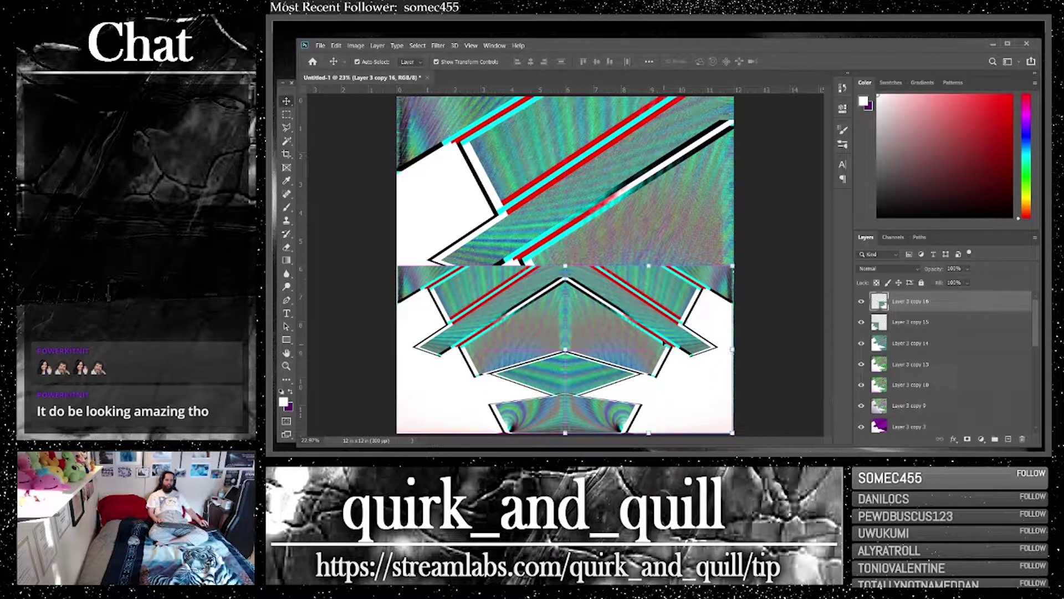
Duplicate copies 15 and 16 and flip the duplicates vertically to form the top half
{"action": "left_click", "coordinate": [349, 174]}
{"action": "left_click", "coordinate": [942, 301]}
{"action": "left_click", "coordinate": [952, 328], "text": "shift"}
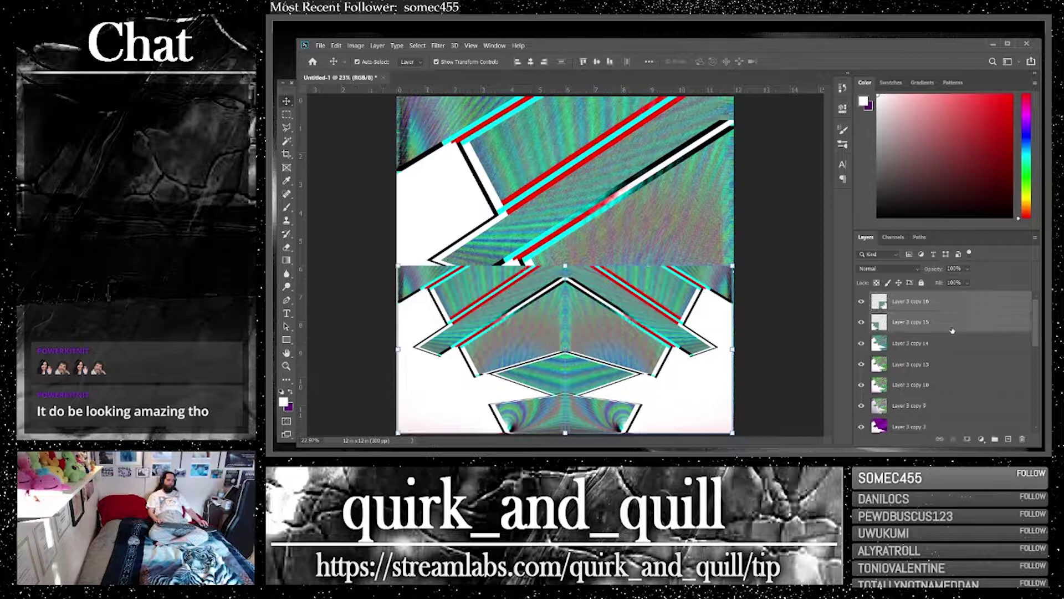
{"action": "key", "text": "ctrl+j"}
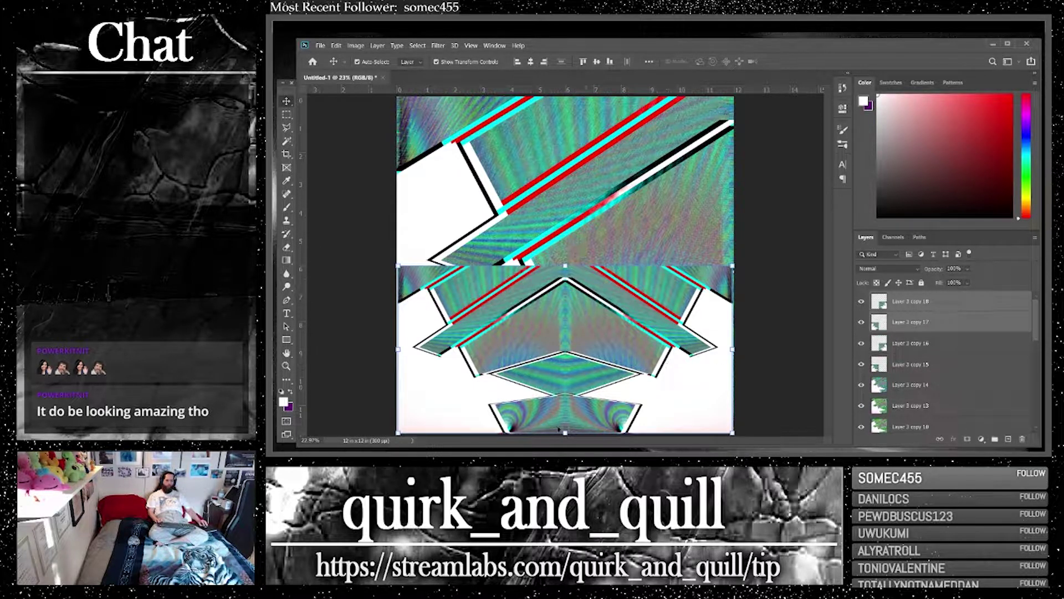
{"action": "left_click_drag", "start_coordinate": [565, 433], "coordinate": [565, 96]}
{"action": "key", "text": "Return"}
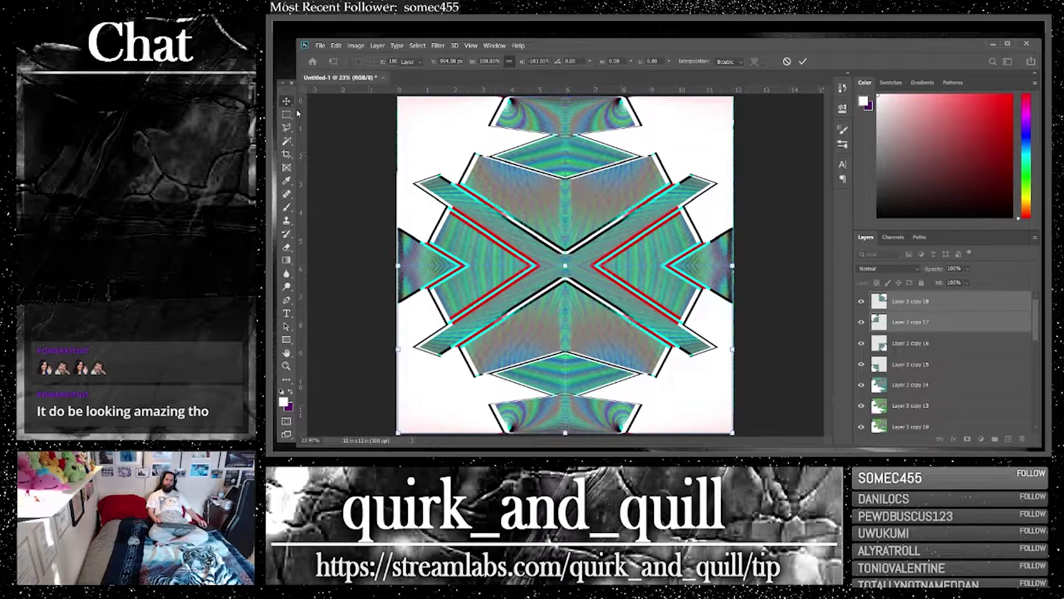
{"action": "left_click", "coordinate": [343, 152]}
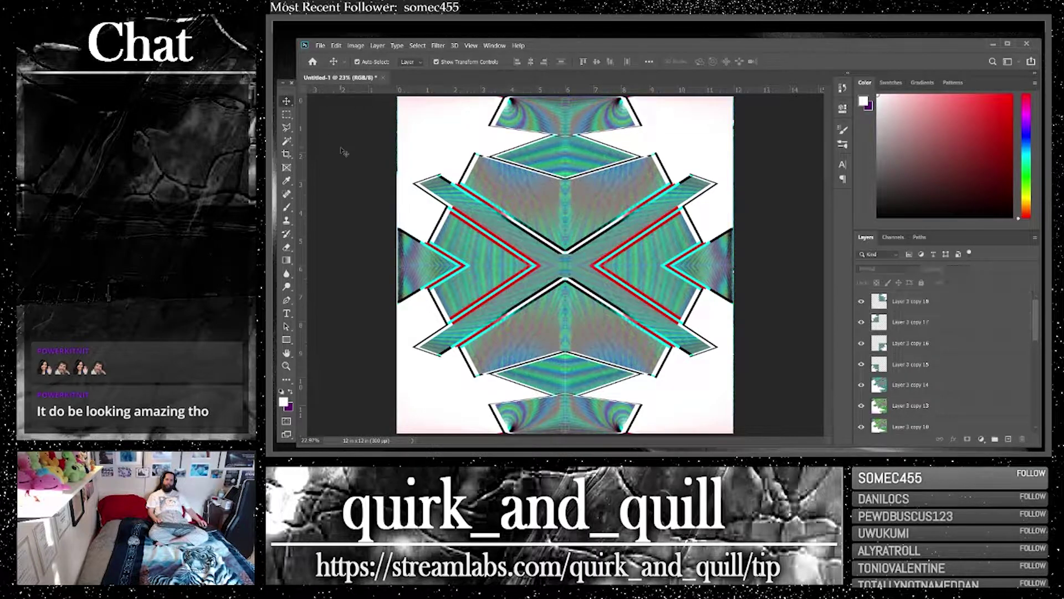
{"action": "left_click", "coordinate": [899, 308]}
Merge Layer 3 copies 15 through 18 into one emblem layer and duplicate it
{"action": "left_click", "coordinate": [918, 366], "text": "shift"}
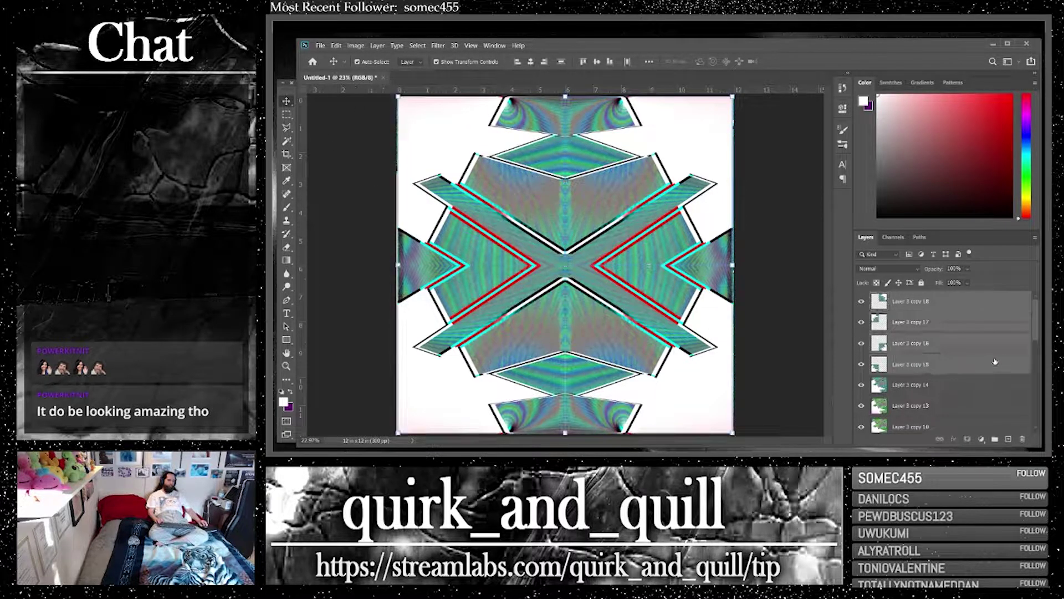
{"action": "right_click", "coordinate": [974, 364]}
{"action": "left_click", "coordinate": [917, 343]}
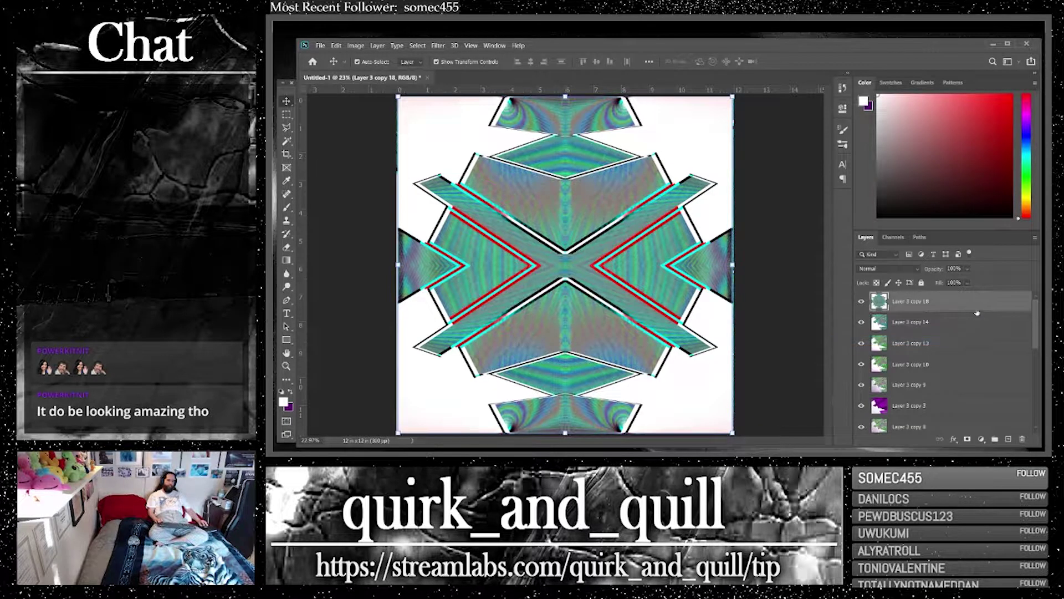
{"action": "key", "text": "ctrl+j"}
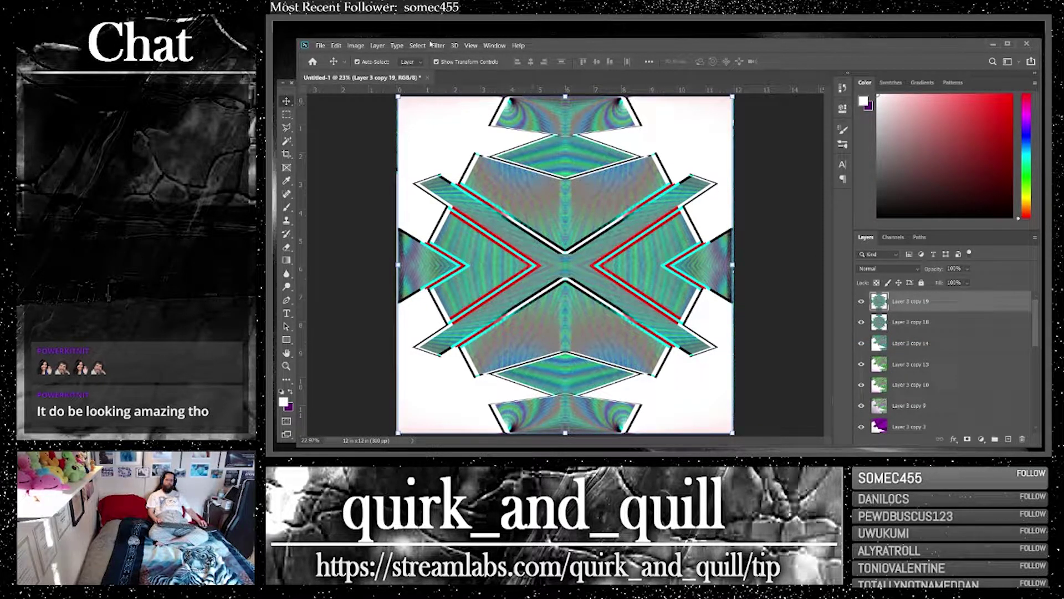
Apply Polar Coordinates with Rectangular to Polar to the duplicated emblem
{"action": "left_click", "coordinate": [436, 46]}
{"action": "mouse_move", "coordinate": [549, 176]}
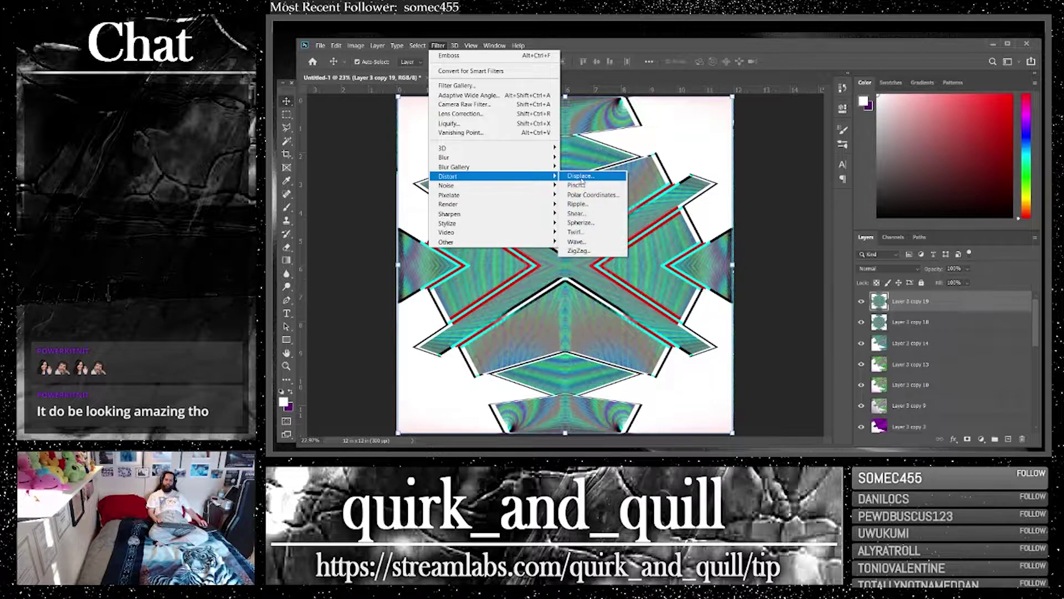
{"action": "left_click", "coordinate": [592, 194]}
{"action": "left_click", "coordinate": [699, 215]}
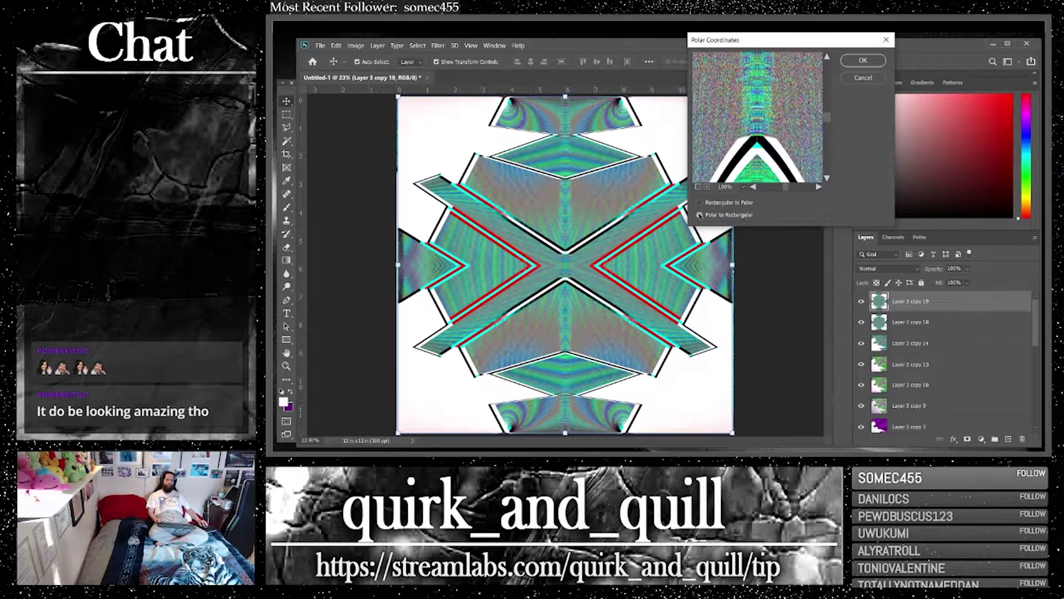
{"action": "left_click", "coordinate": [699, 187]}
{"action": "left_click", "coordinate": [698, 187]}
{"action": "left_click", "coordinate": [698, 186]}
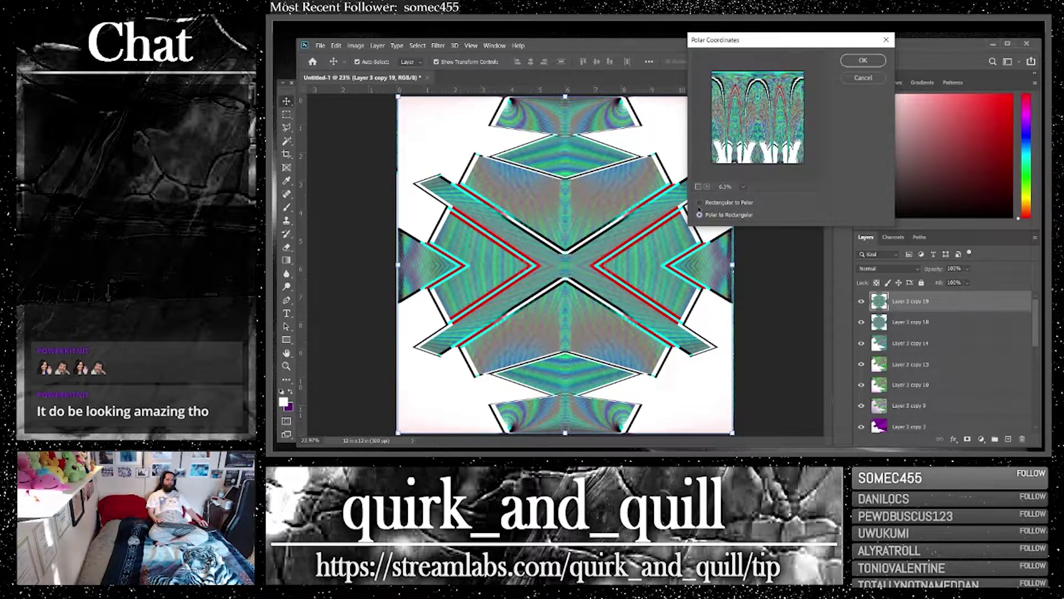
{"action": "left_click", "coordinate": [699, 203]}
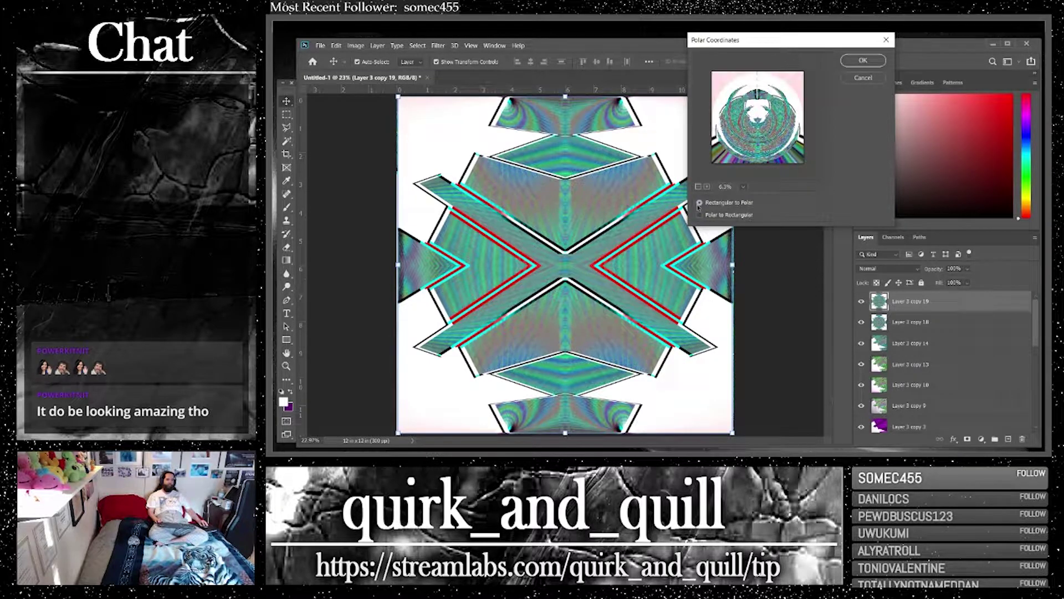
{"action": "left_click", "coordinate": [863, 60]}
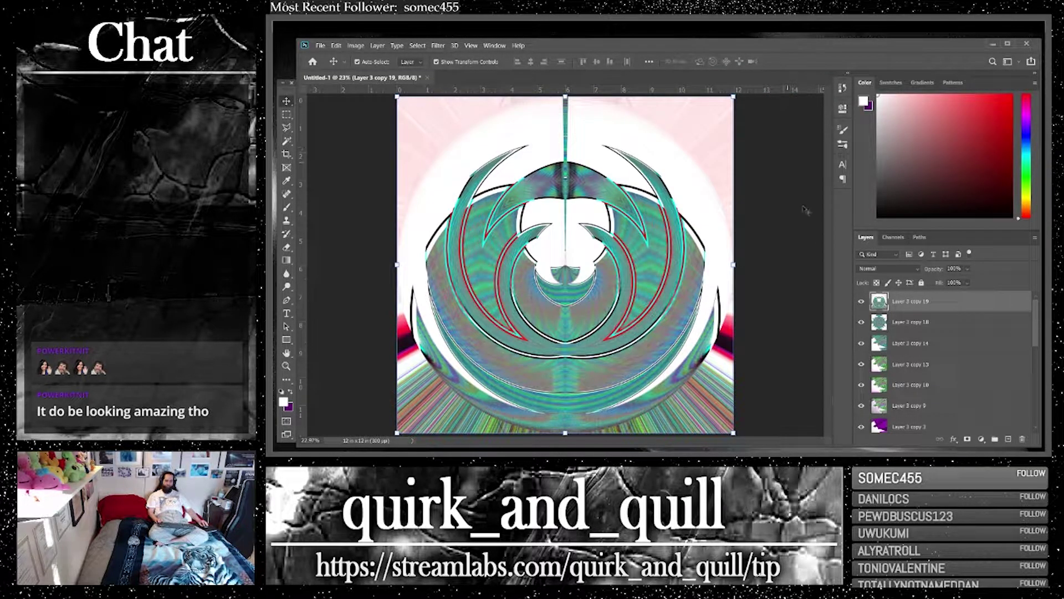
Set the distorted copy 19 to Lighten, then duplicate copies 19, 18 and 14
{"action": "left_click", "coordinate": [887, 269]}
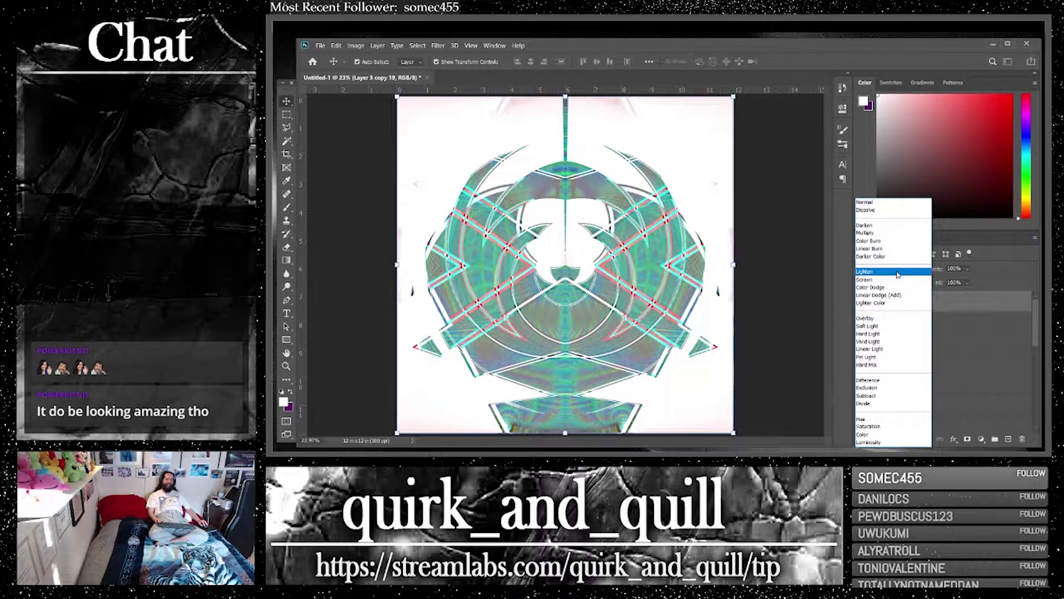
{"action": "left_click", "coordinate": [898, 272]}
{"action": "left_click", "coordinate": [934, 348], "text": "shift"}
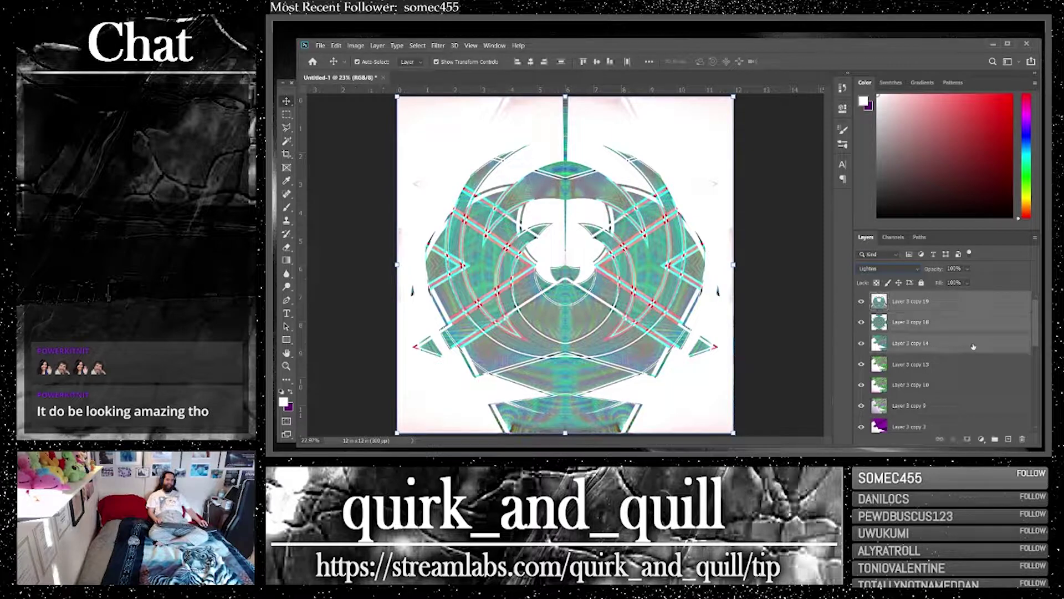
{"action": "key", "text": "ctrl+j"}
Merge the duplicates into Layer 3 copy 21, then stack two fresh copies of Layer 3 copy 14 on top
{"action": "right_click", "coordinate": [922, 351]}
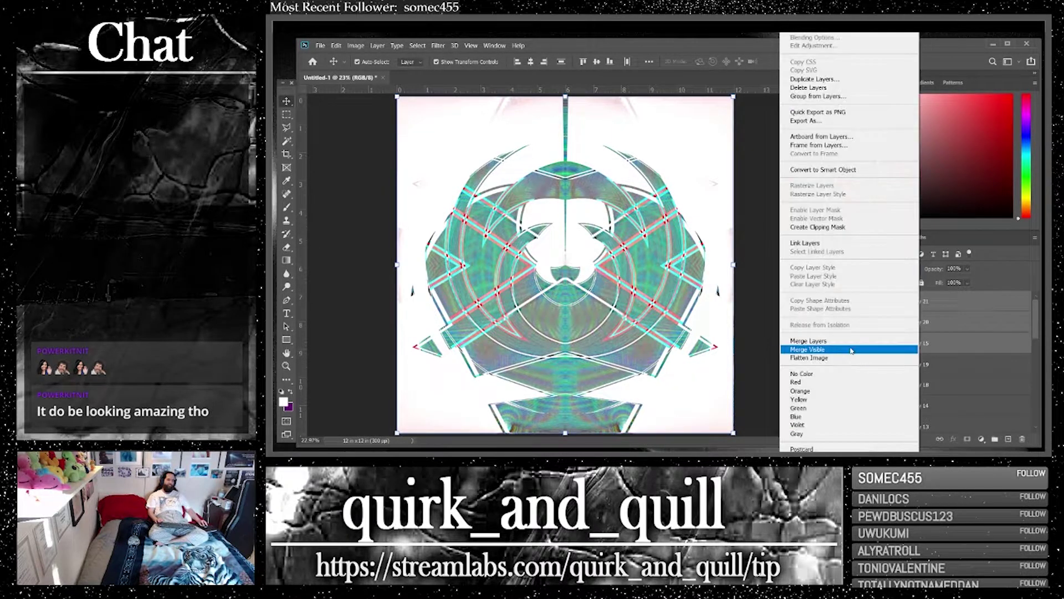
{"action": "left_click", "coordinate": [815, 340]}
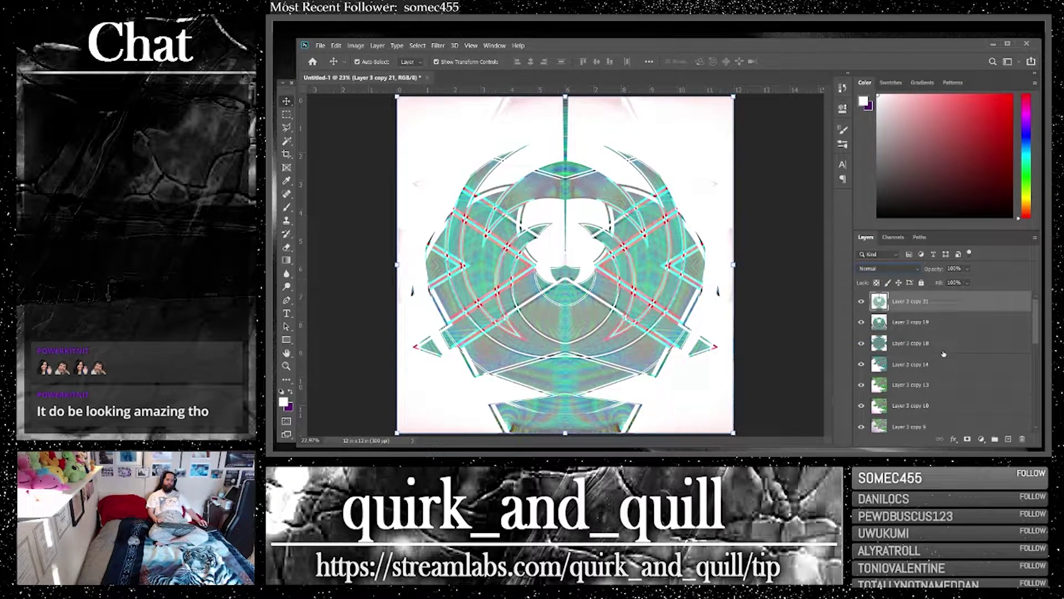
{"action": "left_click", "coordinate": [943, 353]}
{"action": "left_click", "coordinate": [964, 366]}
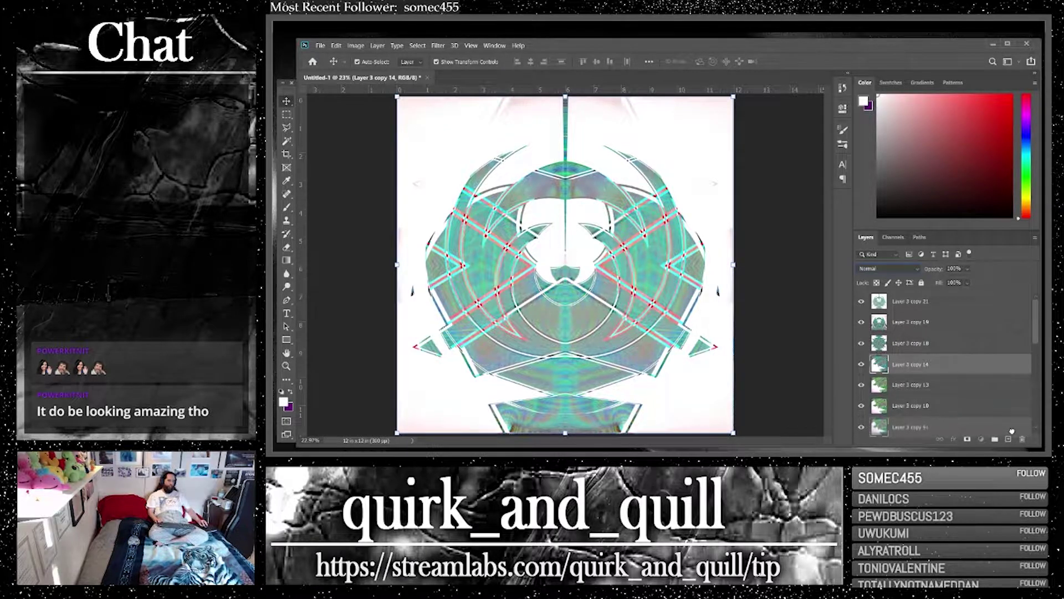
{"action": "left_click_drag", "start_coordinate": [1012, 431], "coordinate": [1009, 439]}
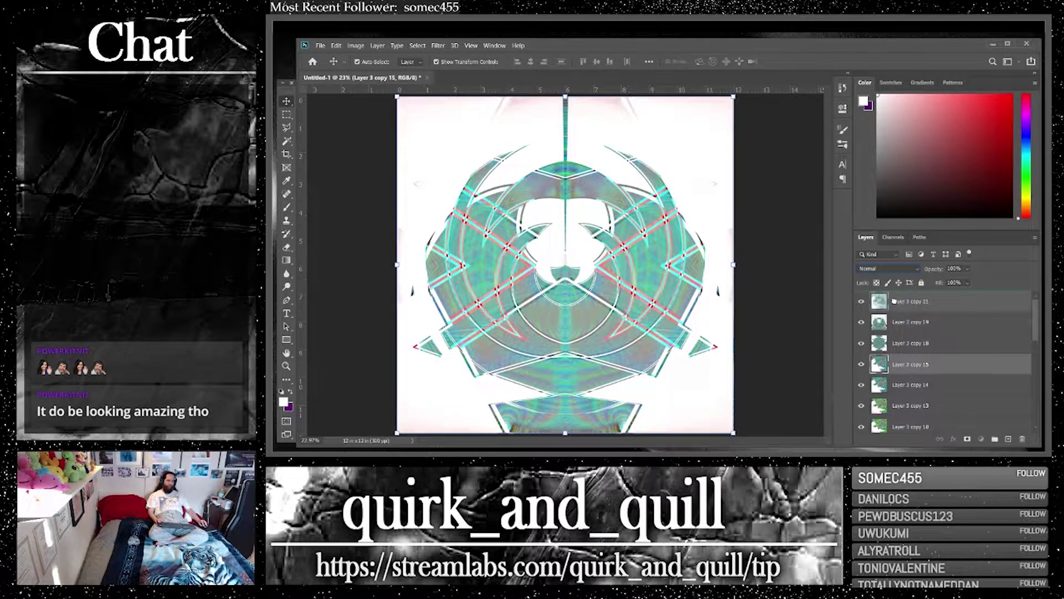
{"action": "left_click_drag", "start_coordinate": [893, 301], "coordinate": [895, 302]}
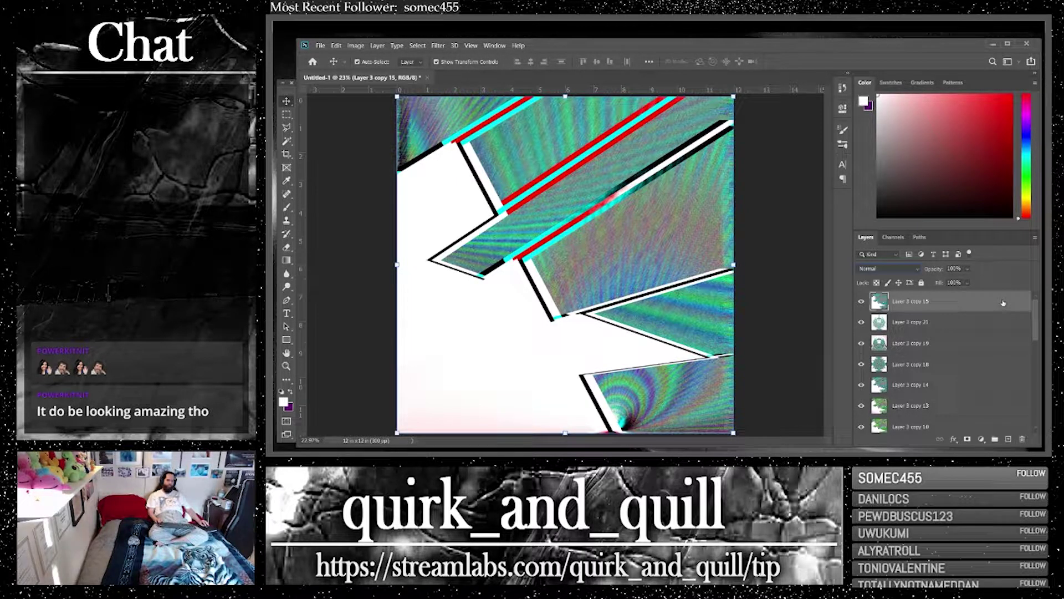
{"action": "key", "text": "ctrl+j"}
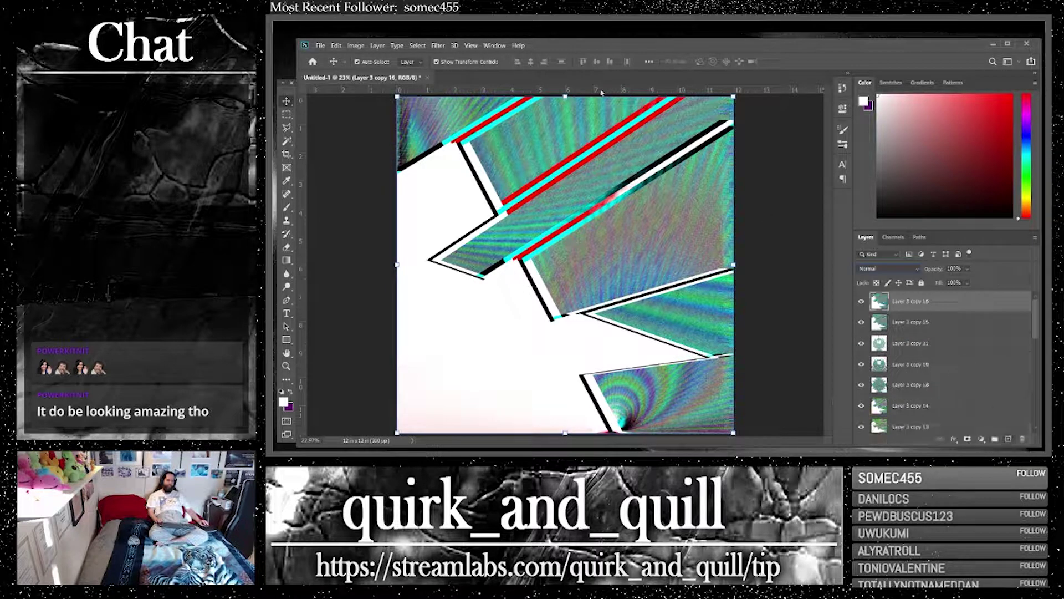
Warp the stripe layer with a curved Shear filter and duplicate it as Layer 3 copy 17
{"action": "left_click", "coordinate": [440, 46]}
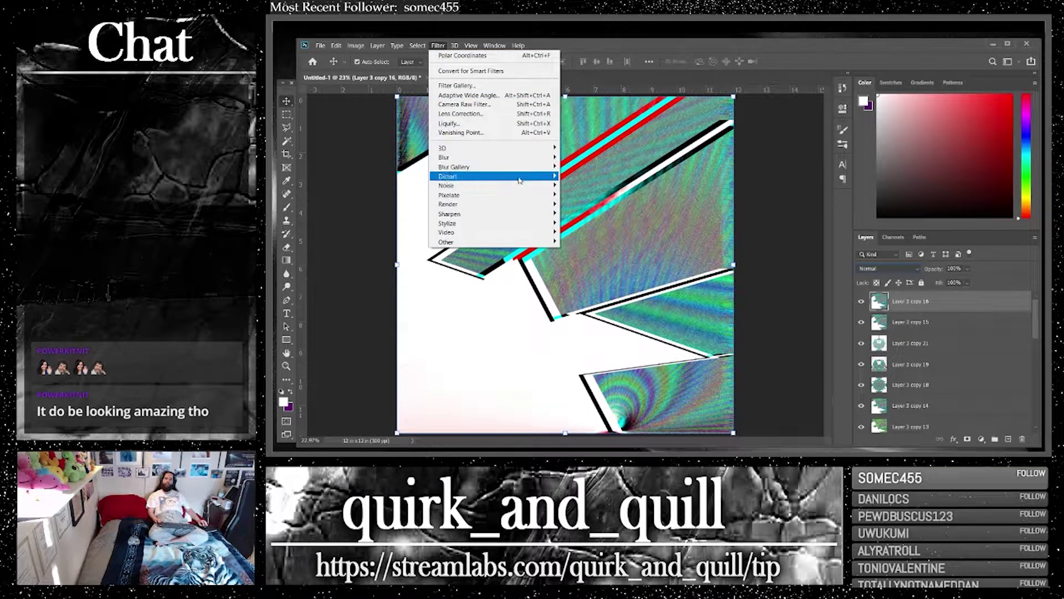
{"action": "mouse_move", "coordinate": [553, 178]}
{"action": "left_click", "coordinate": [577, 213]}
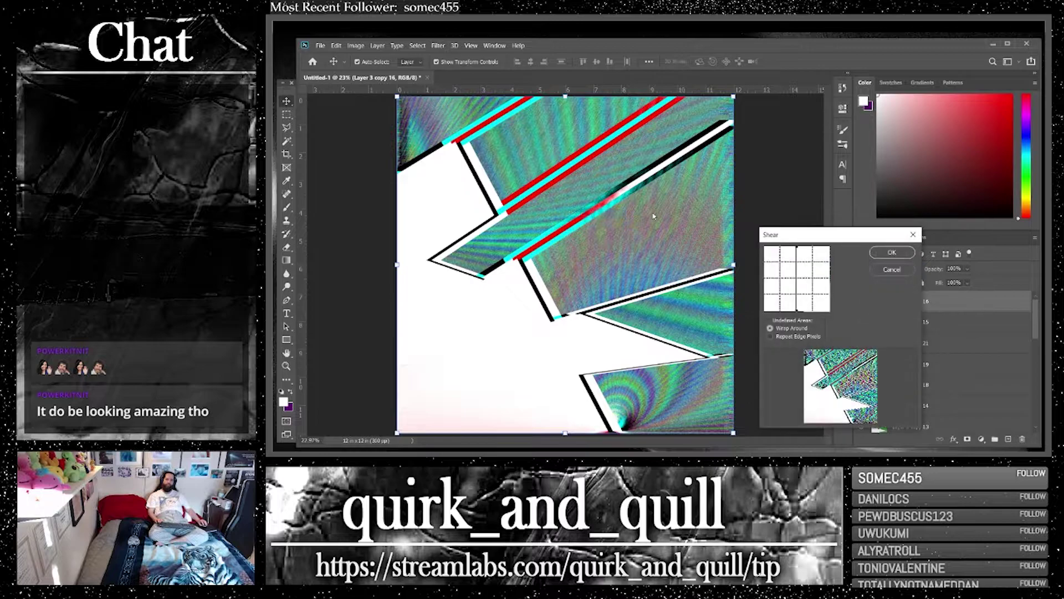
{"action": "left_click_drag", "start_coordinate": [796, 298], "coordinate": [829, 313]}
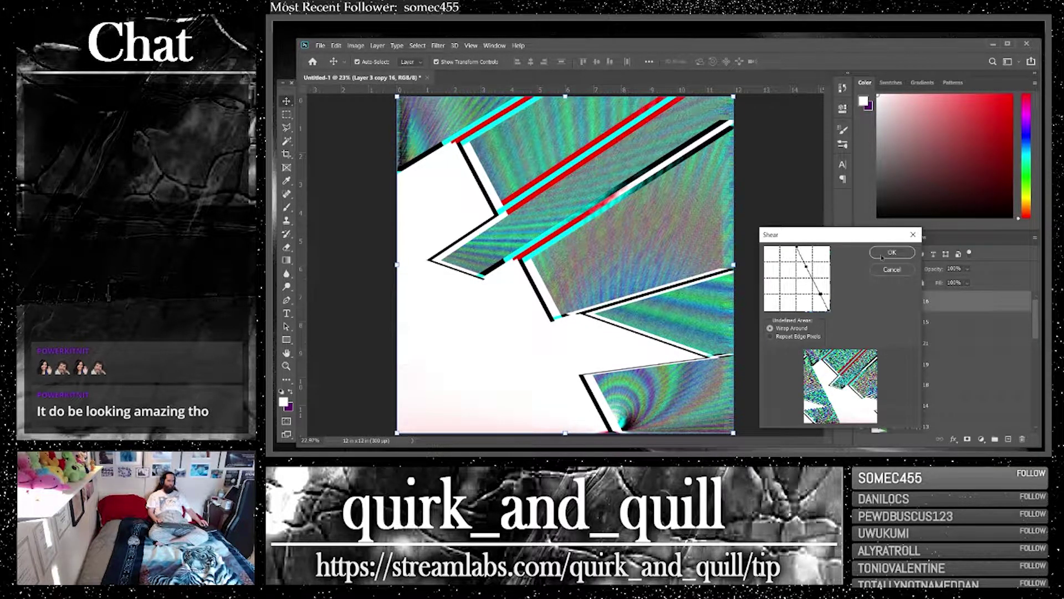
{"action": "key", "text": "Return"}
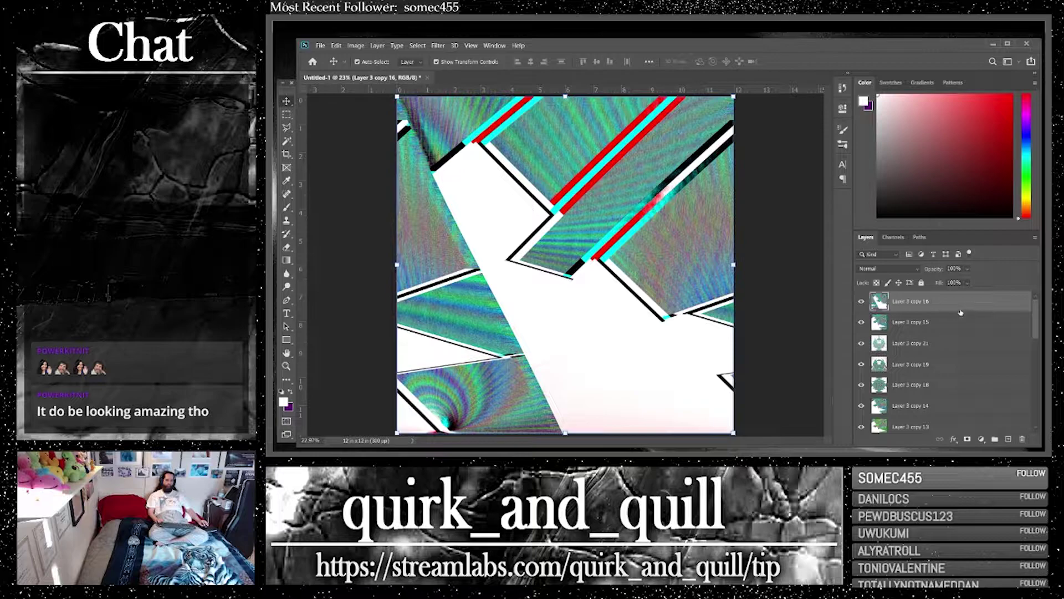
{"action": "left_click_drag", "start_coordinate": [961, 312], "coordinate": [1009, 439]}
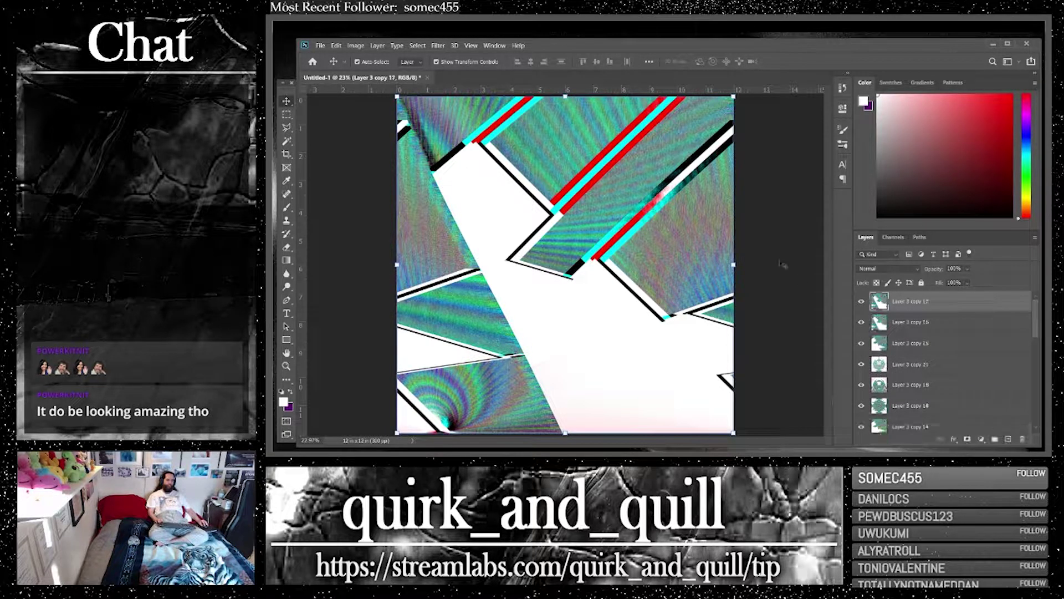
Flip Layer 3 copy 17 horizontally, set it to Multiply, and drag it with a second selected layer
{"action": "left_click", "coordinate": [337, 45]}
{"action": "mouse_move", "coordinate": [460, 267]}
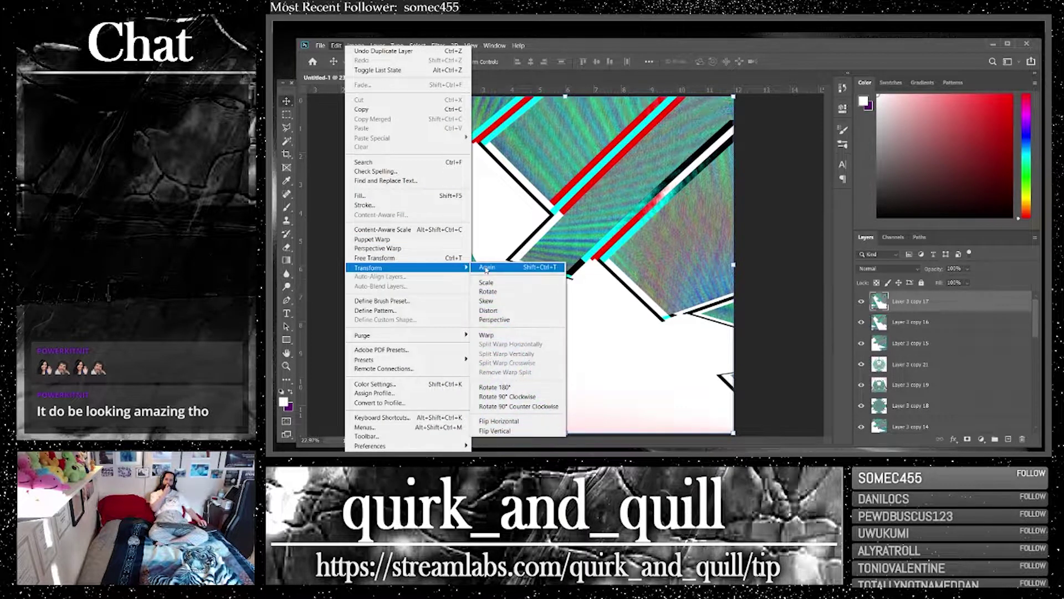
{"action": "left_click", "coordinate": [491, 421]}
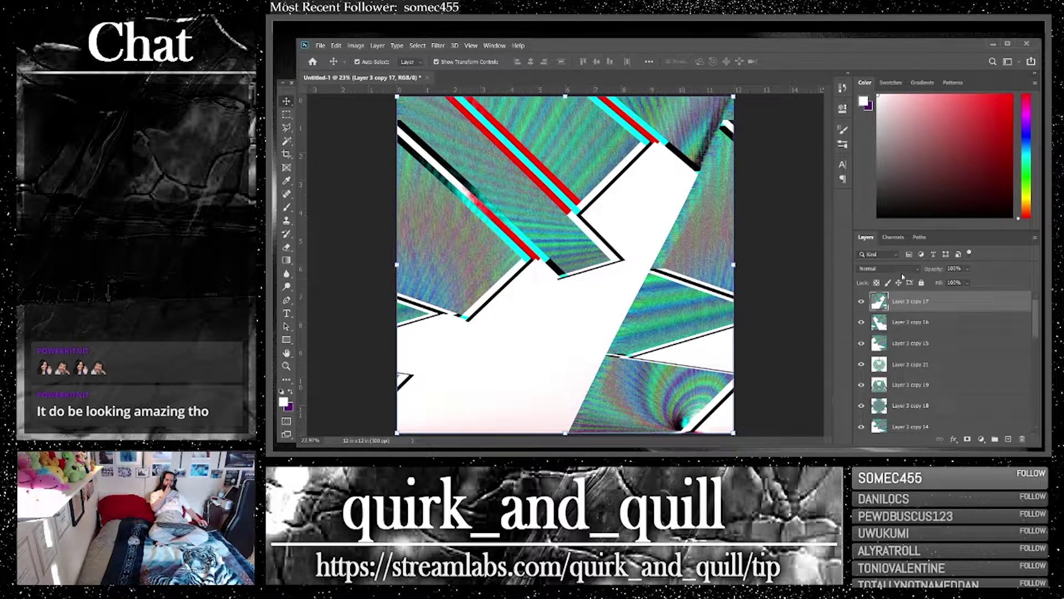
{"action": "left_click", "coordinate": [901, 269]}
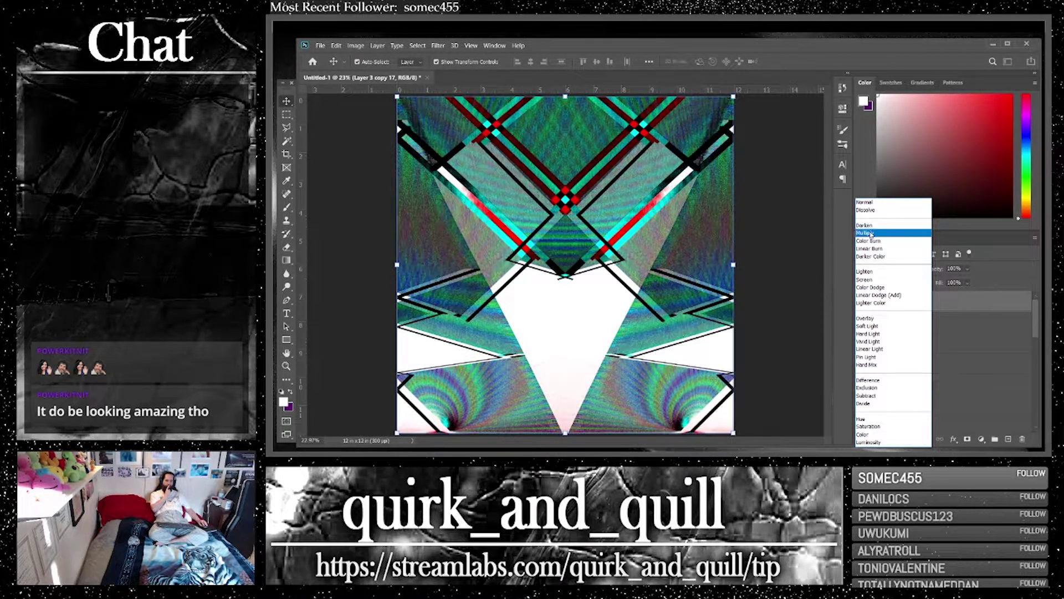
{"action": "left_click", "coordinate": [872, 234]}
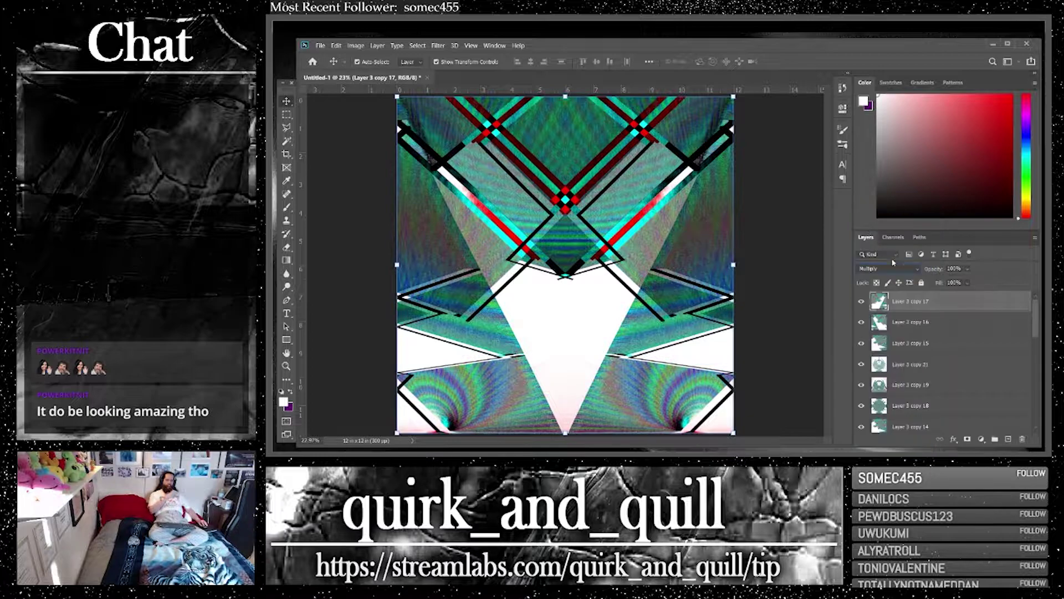
{"action": "left_click", "coordinate": [931, 323], "text": "shift"}
{"action": "left_click_drag", "start_coordinate": [981, 323], "coordinate": [1008, 438]}
Add Layer 3 copy 22, then duplicate Layer 3 copy 21 and move the copy to the top
{"action": "right_click", "coordinate": [925, 330]}
{"action": "left_click", "coordinate": [876, 341]}
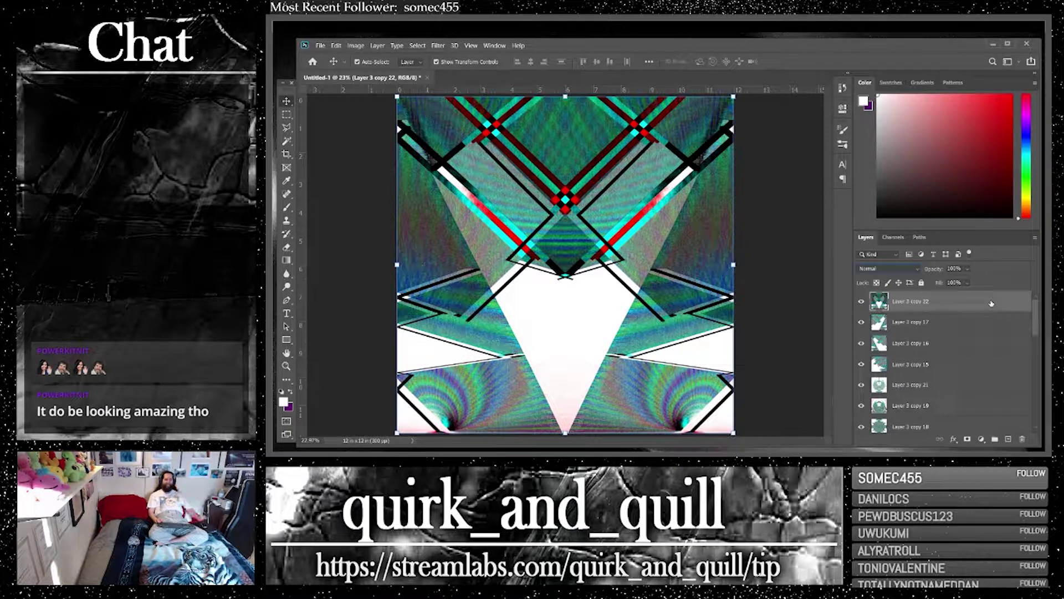
{"action": "left_click", "coordinate": [966, 384]}
{"action": "key", "text": "ctrl+j"}
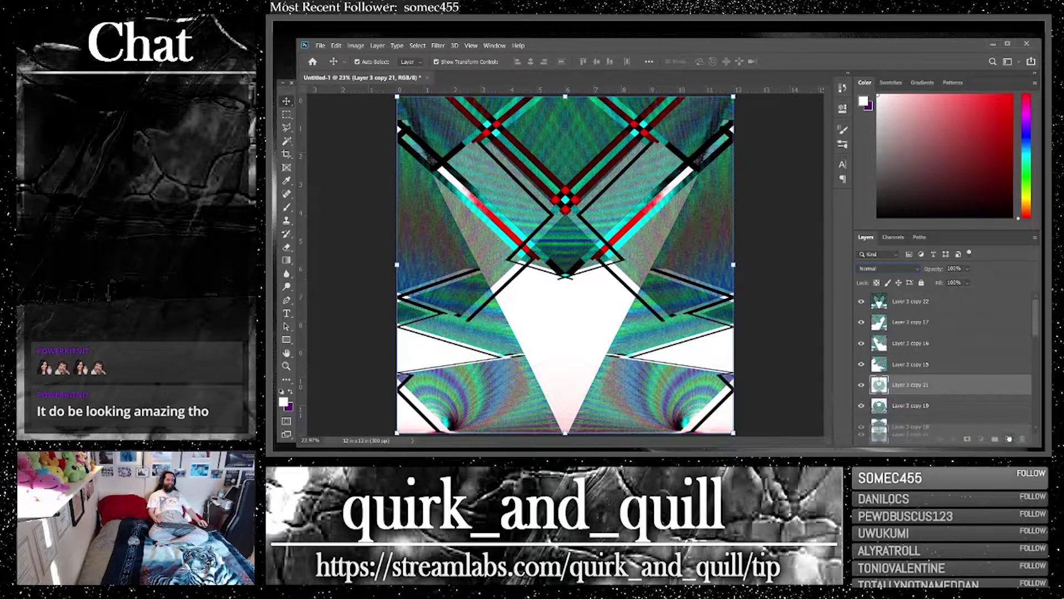
{"action": "left_click_drag", "start_coordinate": [979, 392], "coordinate": [943, 299]}
Set the top copy to Subtract, then stamp and merge the new layers into Layer 3 copy 25
{"action": "left_click", "coordinate": [887, 269]}
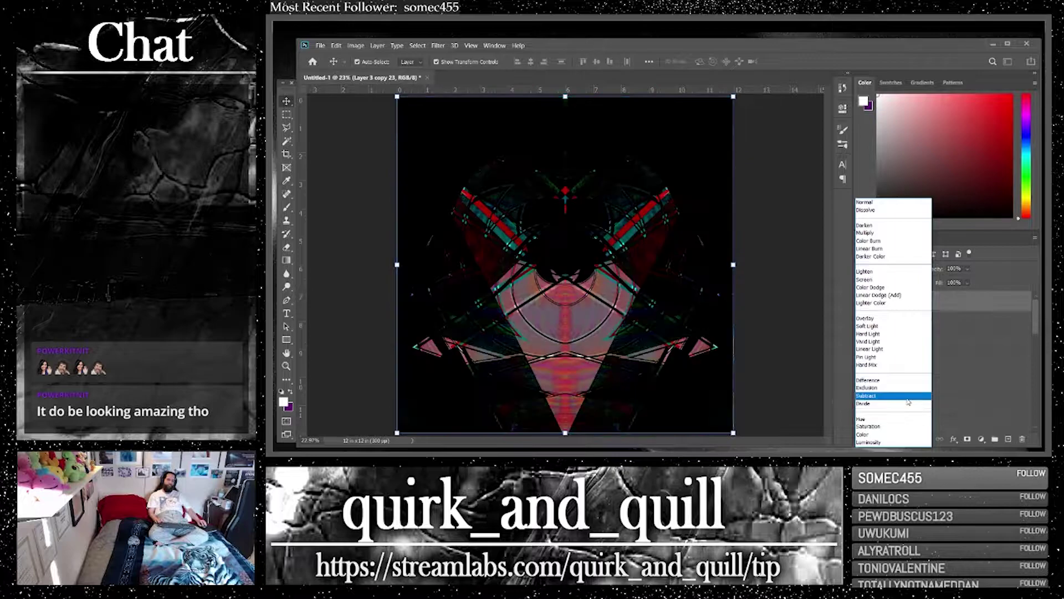
{"action": "left_click", "coordinate": [910, 396]}
{"action": "key", "text": "ctrl+j"}
{"action": "key", "text": "ctrl+j"}
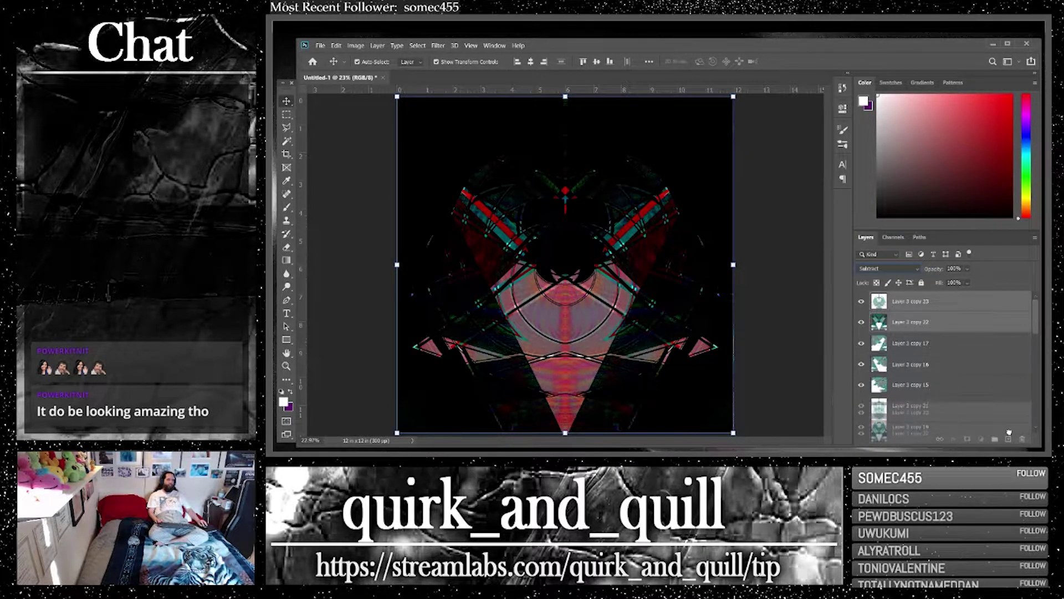
{"action": "right_click", "coordinate": [912, 323]}
{"action": "left_click", "coordinate": [798, 341]}
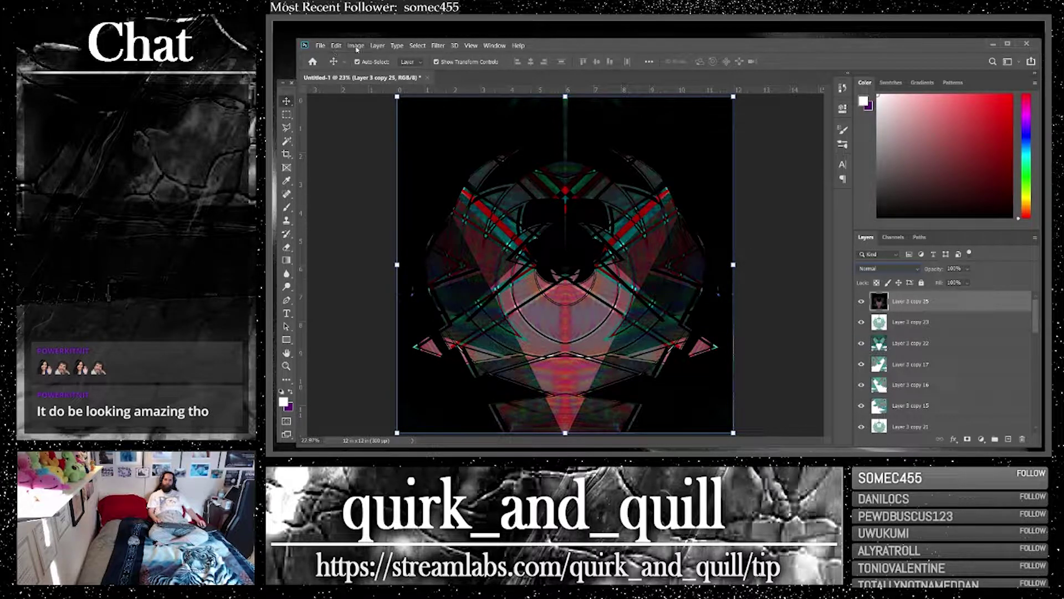
Give Layer 3 copy 25 Brightness 150 and Contrast 100, then toggle its visibility to compare
{"action": "left_click", "coordinate": [336, 48]}
{"action": "left_click", "coordinate": [335, 49]}
{"action": "left_click", "coordinate": [356, 46]}
{"action": "mouse_move", "coordinate": [428, 72]}
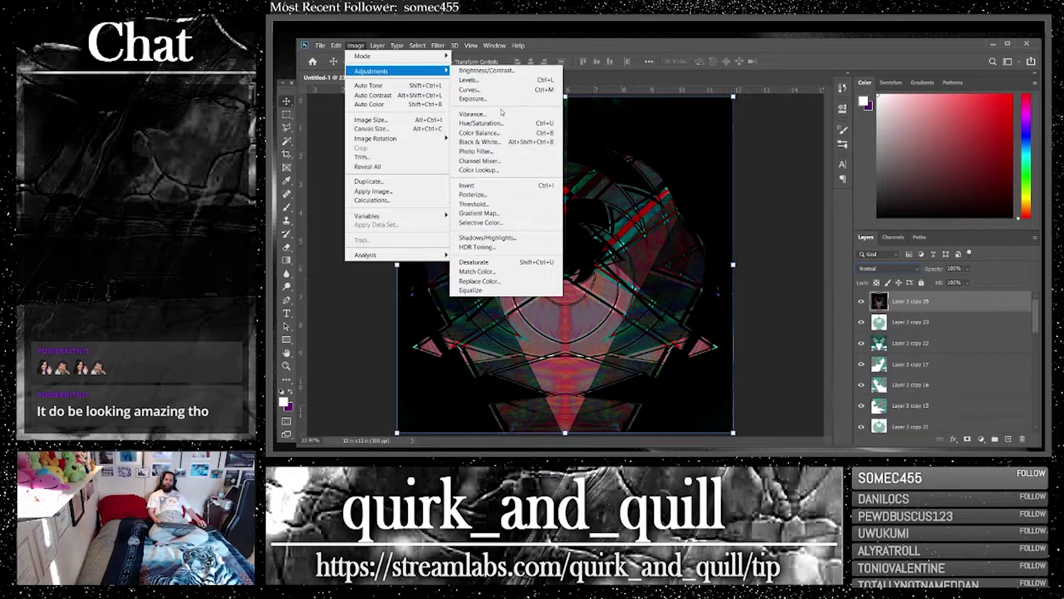
{"action": "left_click", "coordinate": [483, 70]}
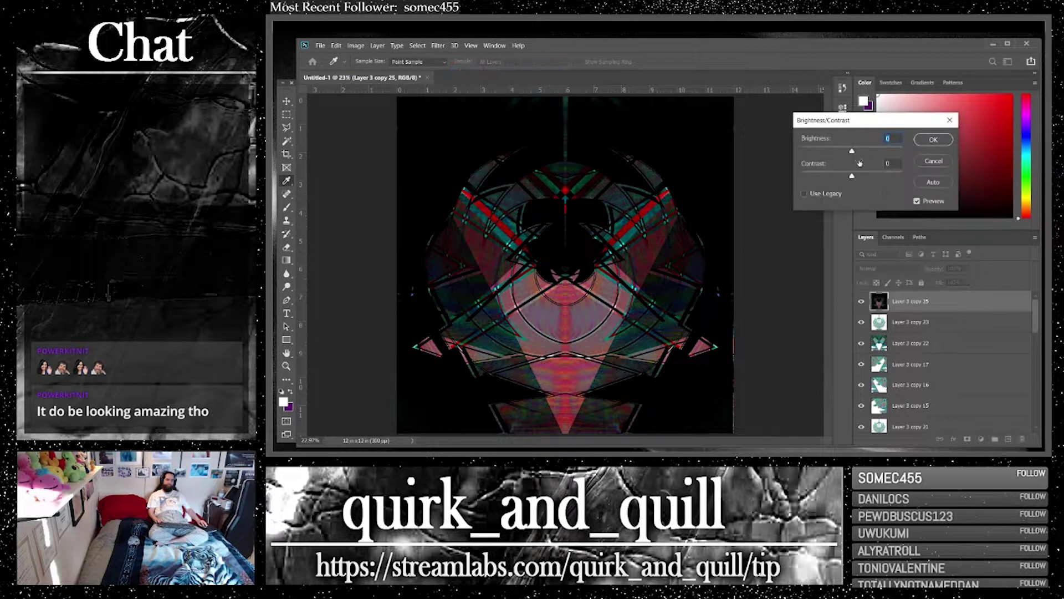
{"action": "left_click_drag", "start_coordinate": [852, 151], "coordinate": [924, 149]}
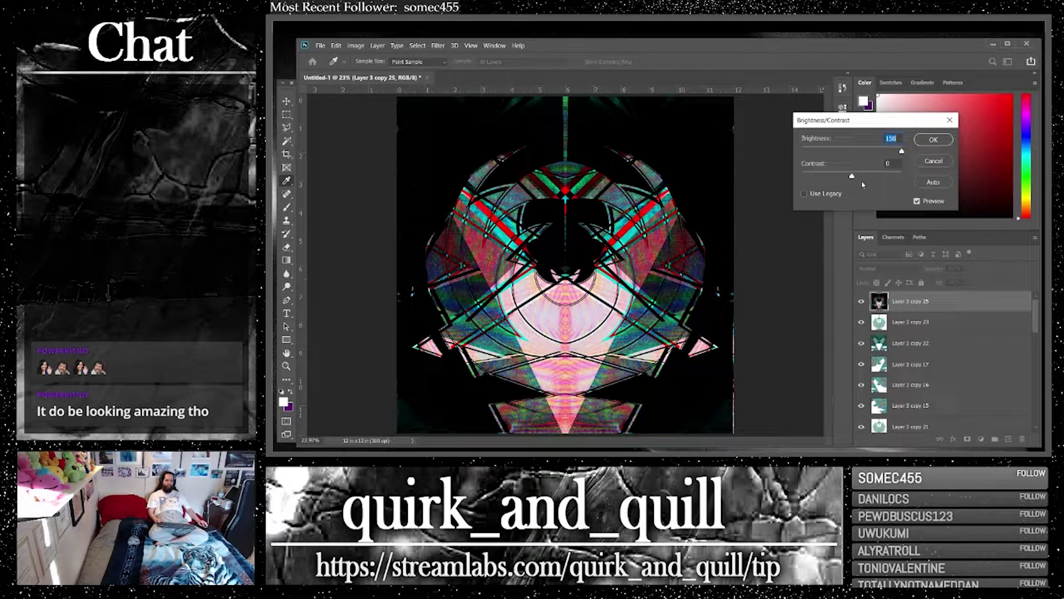
{"action": "left_click_drag", "start_coordinate": [852, 175], "coordinate": [957, 176]}
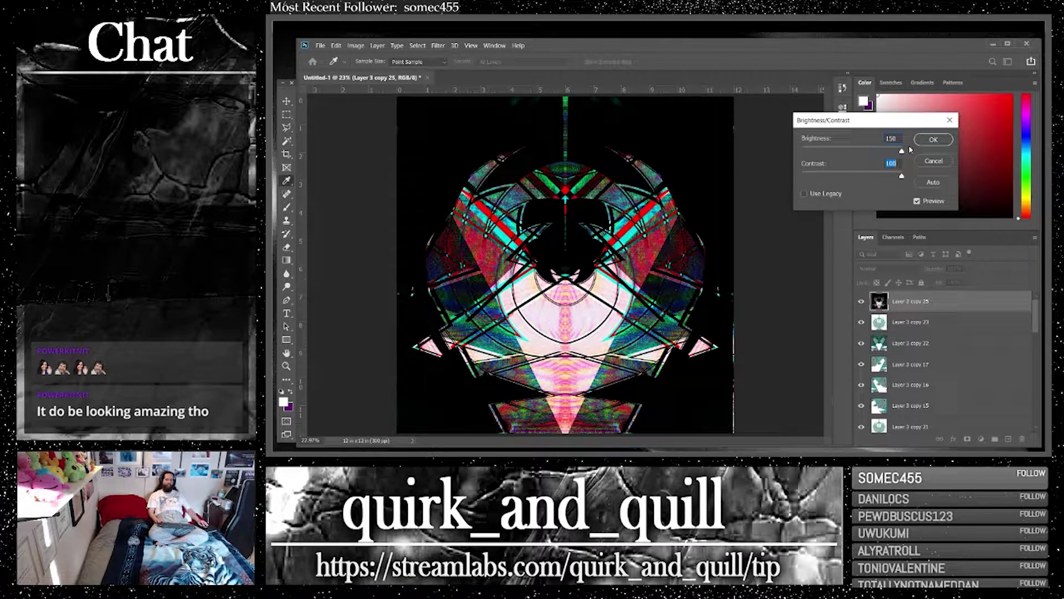
{"action": "left_click", "coordinate": [933, 139]}
{"action": "key", "text": "v"}
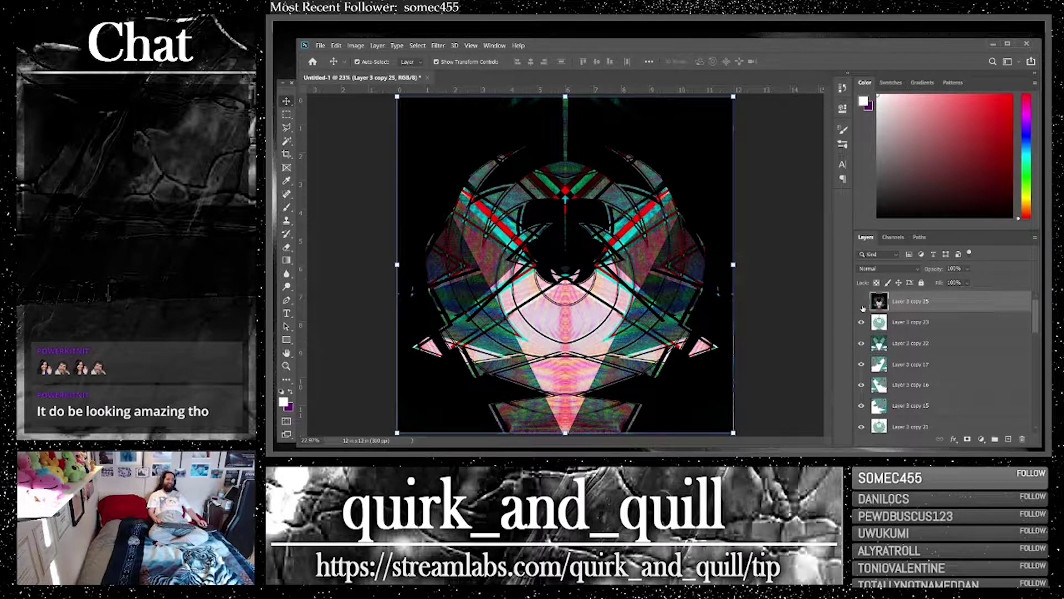
{"action": "left_click", "coordinate": [861, 303]}
{"action": "left_click", "coordinate": [862, 303]}
Duplicate Layer 3 copy 22, move the duplicate to the top, and set it to Linear Burn
{"action": "left_click", "coordinate": [887, 345]}
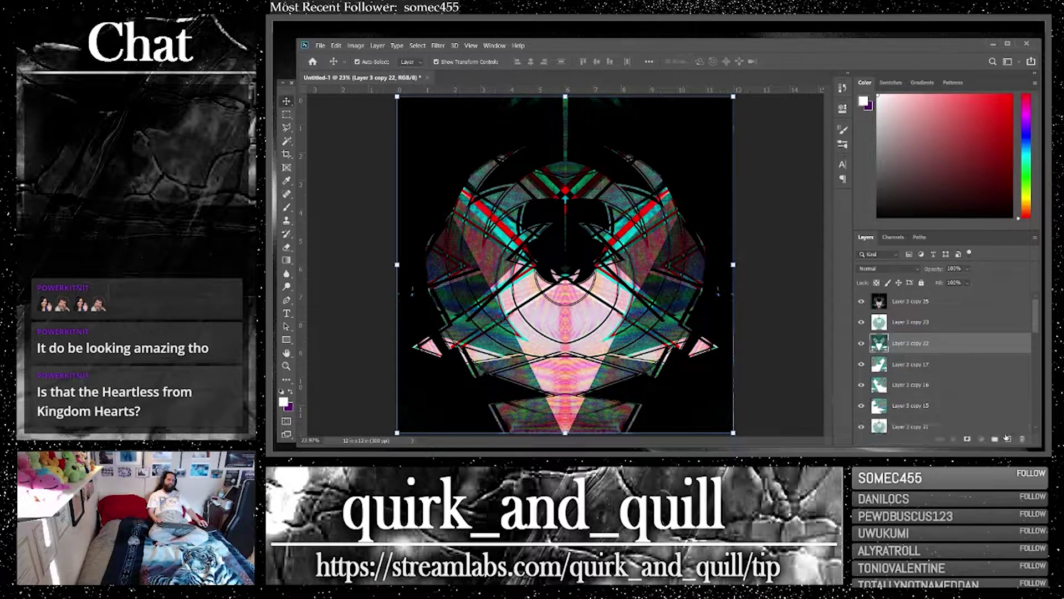
{"action": "key", "text": "ctrl+j"}
{"action": "key", "text": "ctrl+shift+bracketright"}
{"action": "left_click", "coordinate": [885, 269]}
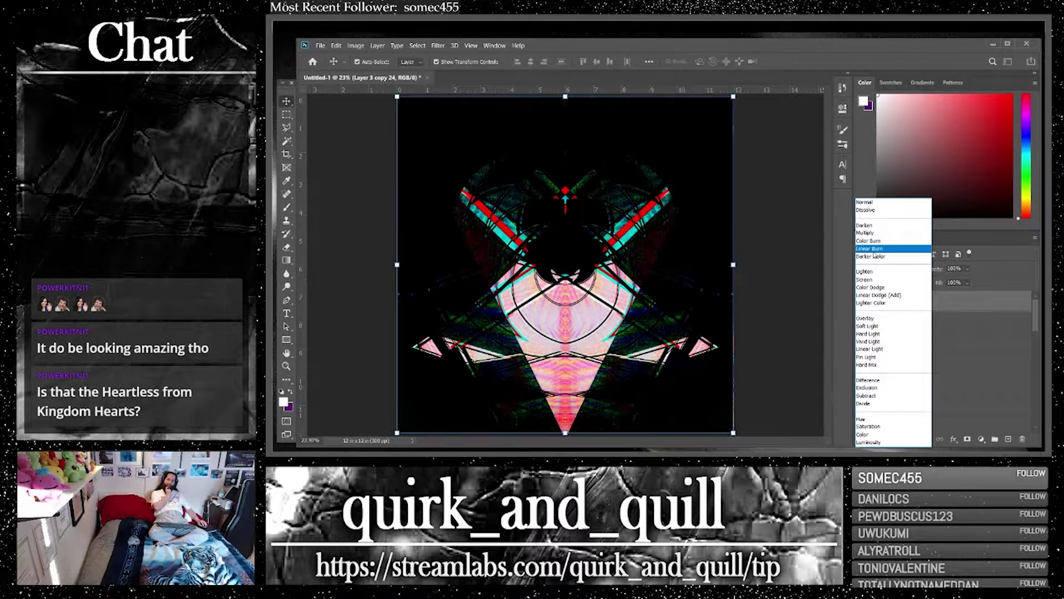
{"action": "left_click", "coordinate": [873, 248]}
Merge the Linear Burn copy with the top layer into Layer 3 copy 27
{"action": "left_click_drag", "start_coordinate": [942, 328], "coordinate": [1000, 328]}
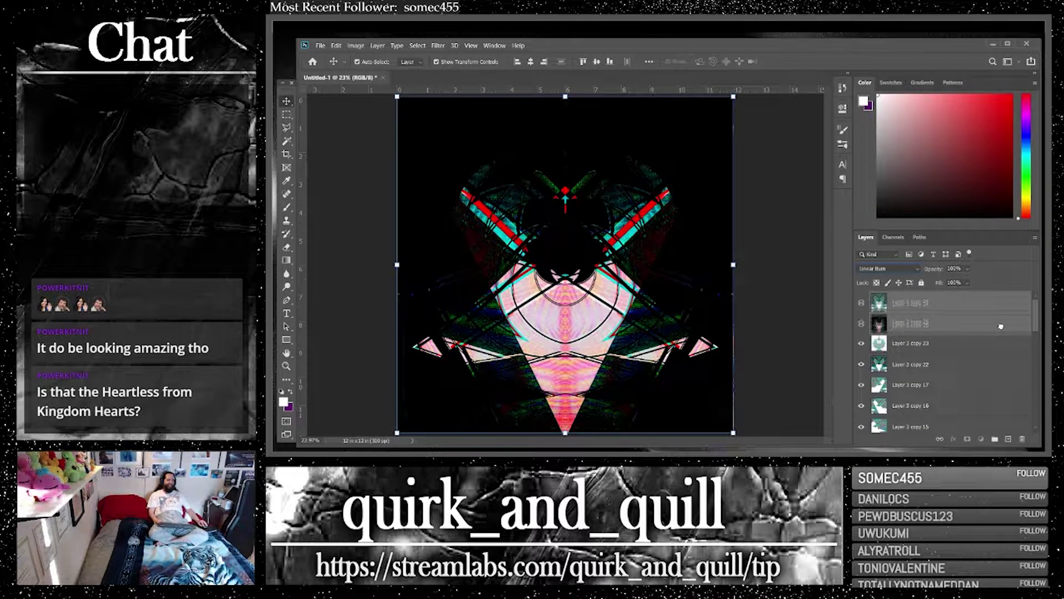
{"action": "right_click", "coordinate": [945, 365]}
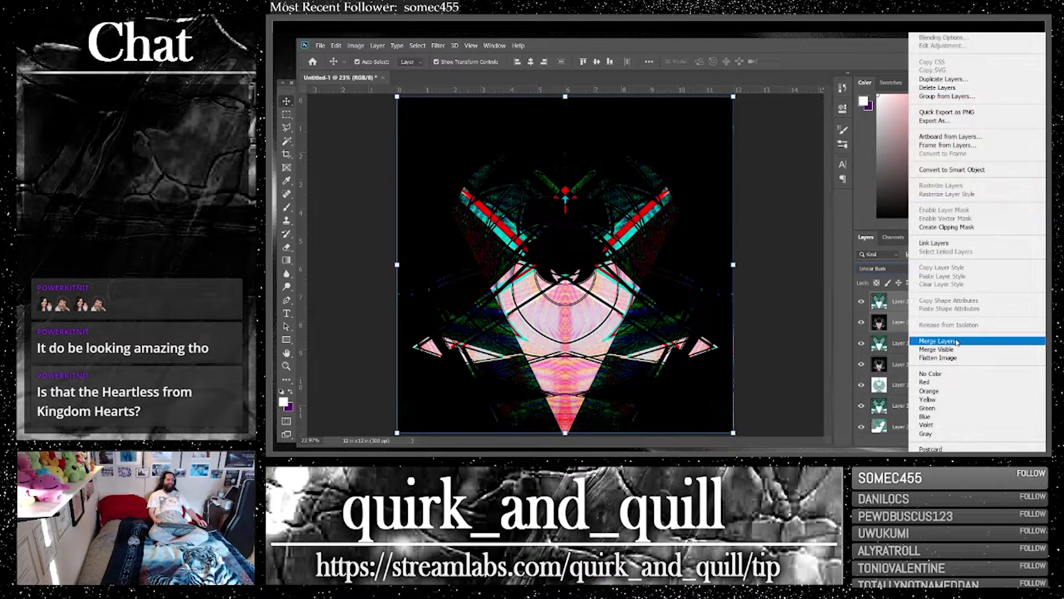
{"action": "left_click", "coordinate": [958, 342]}
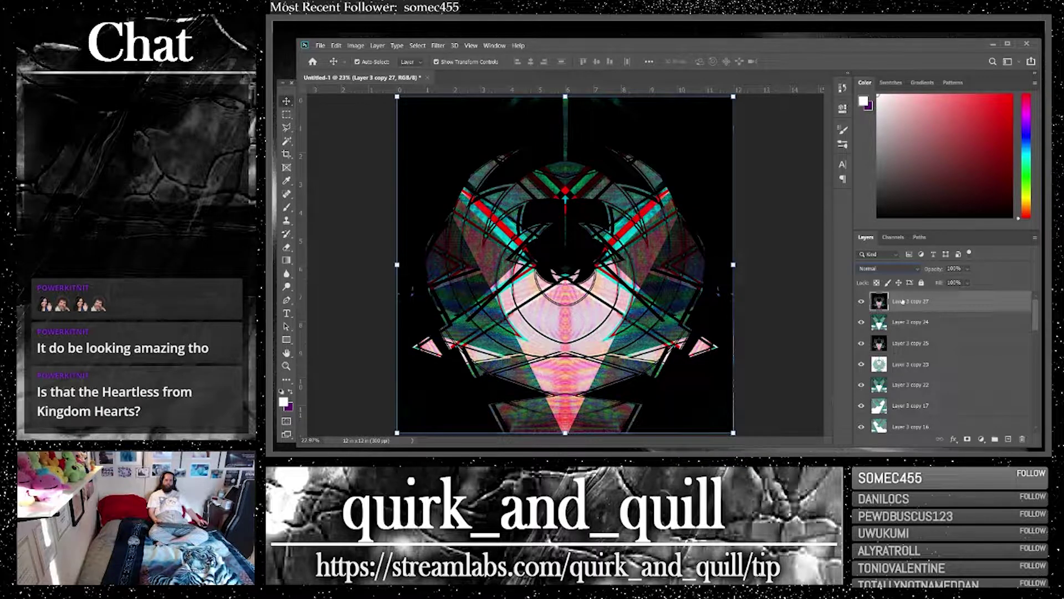
{"action": "key", "text": "ctrl+i"}
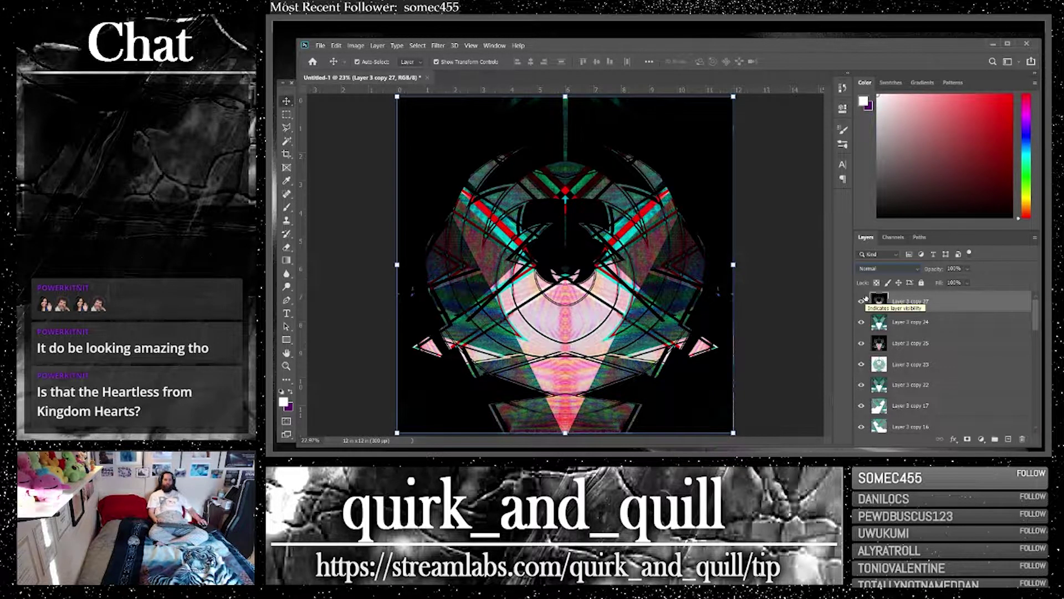
Add a Color Overlay effect to Layer 3 copy 27 and pick an orange overlay colour
{"action": "left_click", "coordinate": [386, 48]}
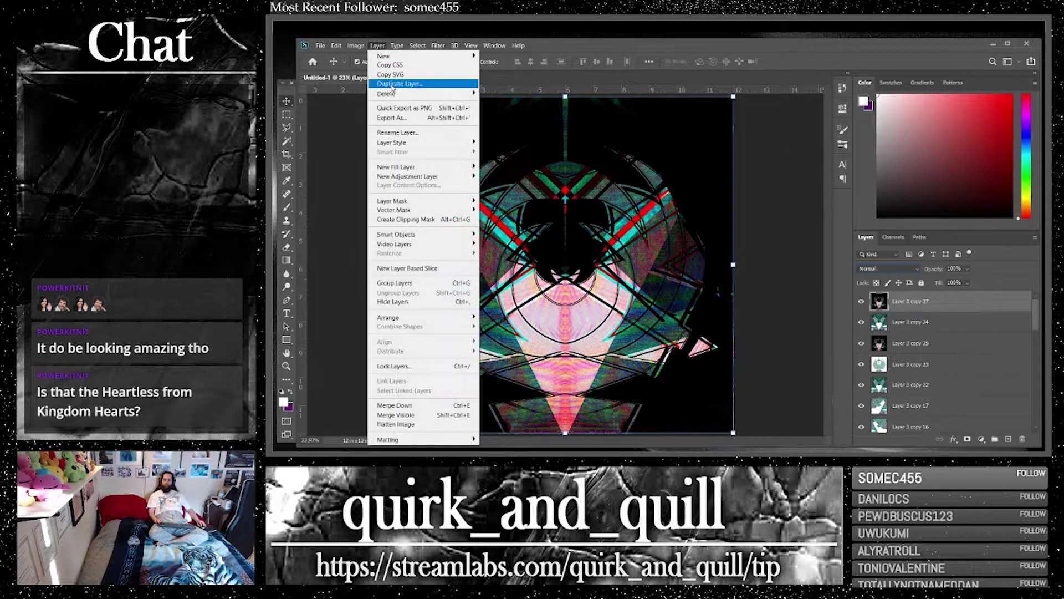
{"action": "mouse_move", "coordinate": [438, 143]}
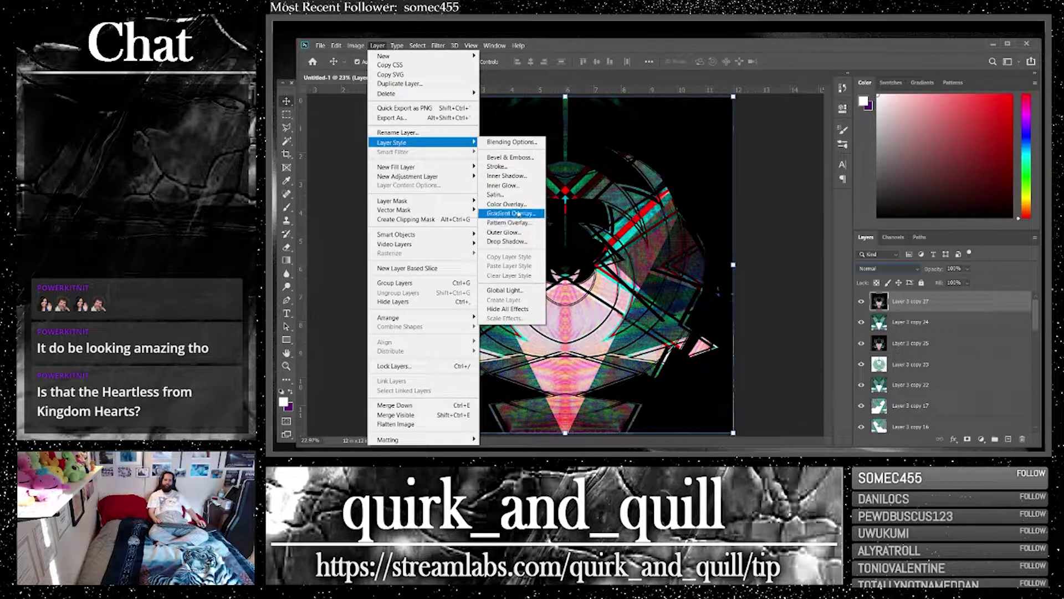
{"action": "left_click", "coordinate": [514, 204]}
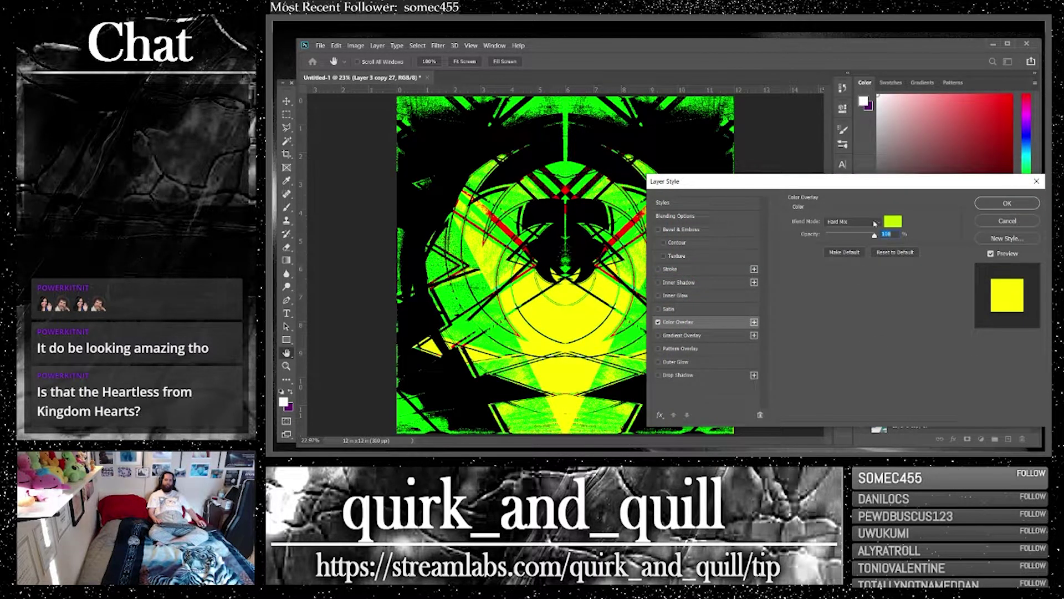
{"action": "left_click", "coordinate": [893, 221]}
{"action": "left_click", "coordinate": [857, 330]}
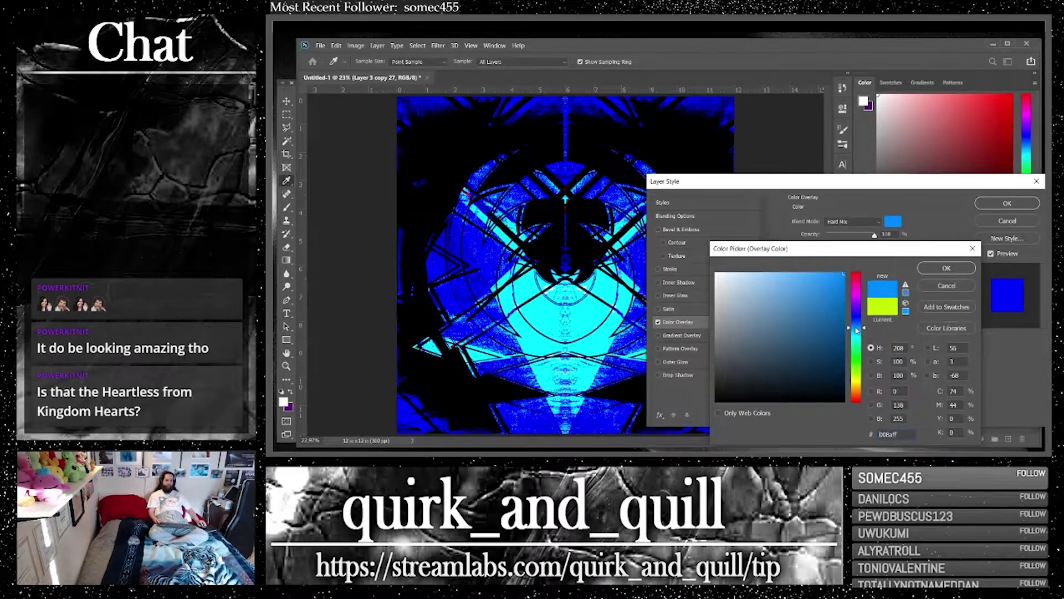
{"action": "mouse_move", "coordinate": [856, 331]}
{"action": "left_mouse_down"}
{"action": "mouse_move", "coordinate": [861, 276]}
{"action": "mouse_move", "coordinate": [860, 368]}
{"action": "mouse_move", "coordinate": [861, 336]}
{"action": "left_mouse_up"}
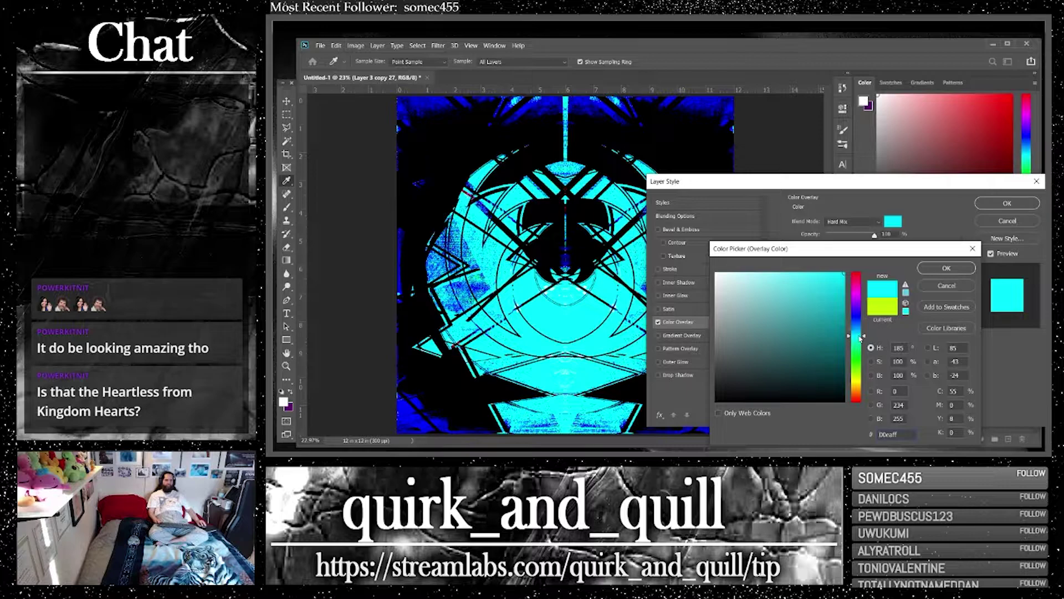
{"action": "left_click", "coordinate": [861, 388]}
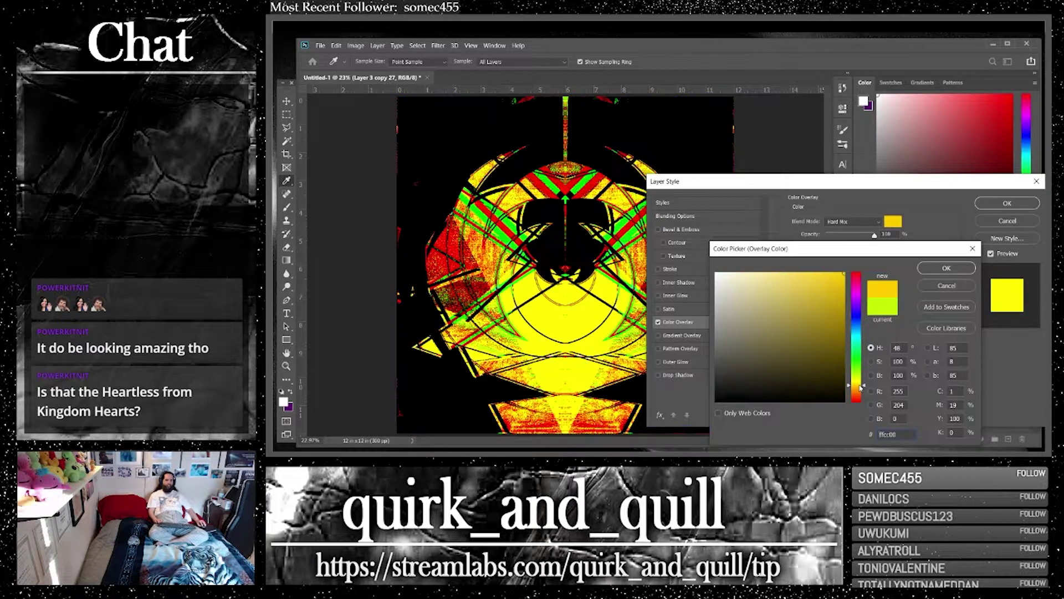
{"action": "left_click_drag", "start_coordinate": [861, 388], "coordinate": [858, 396]}
{"action": "left_click", "coordinate": [947, 268]}
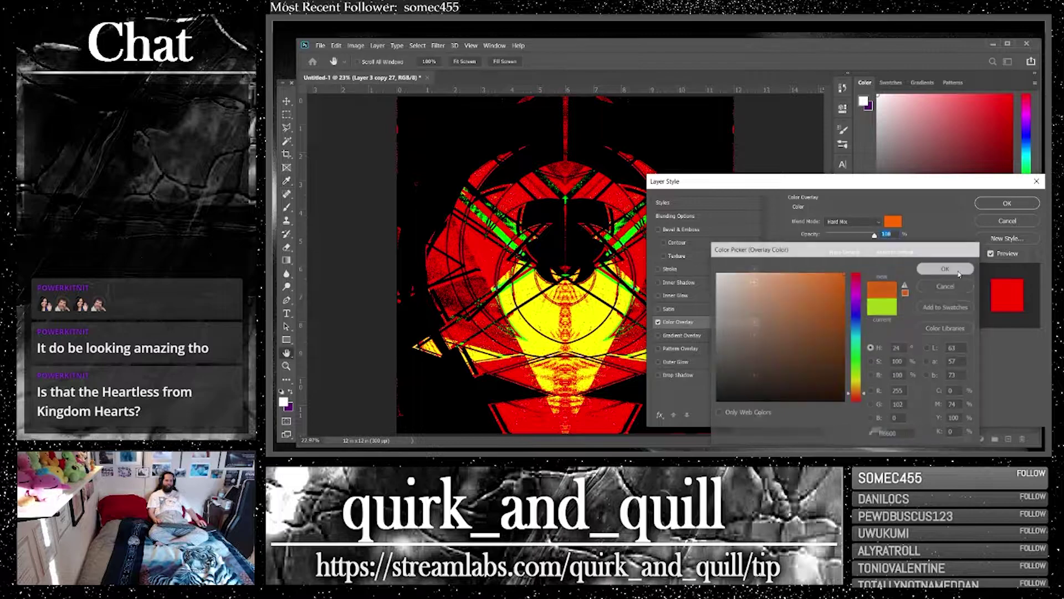
Lower the overlay opacity slightly, apply the Hard Mix overlay, and duplicate the layer
{"action": "mouse_move", "coordinate": [874, 235]}
{"action": "left_mouse_down"}
{"action": "mouse_move", "coordinate": [853, 237]}
{"action": "mouse_move", "coordinate": [875, 235]}
{"action": "left_mouse_up"}
{"action": "left_click", "coordinate": [1008, 203]}
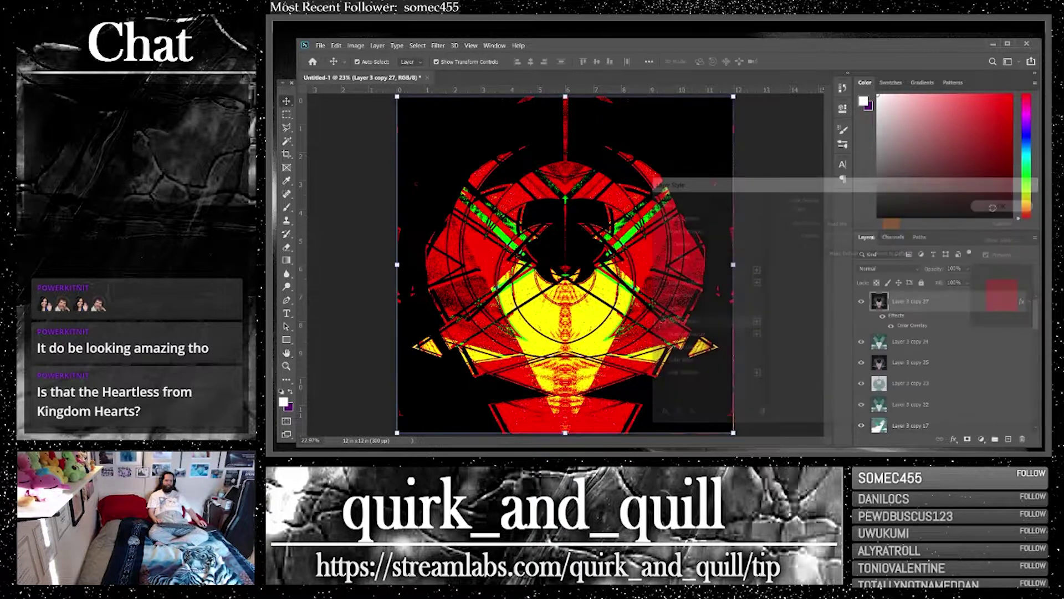
{"action": "key", "text": "ctrl+j"}
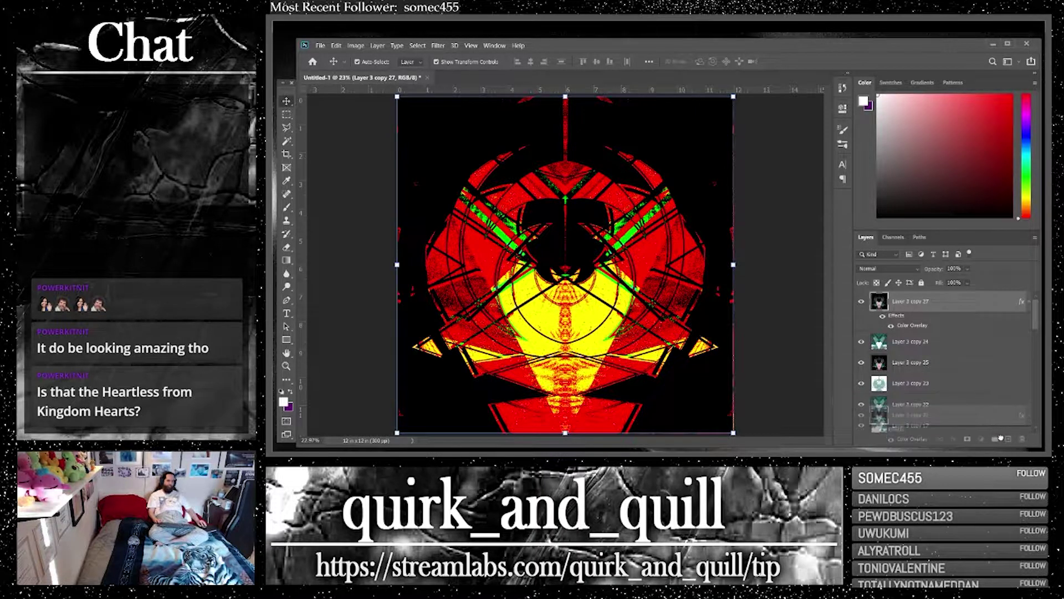
Rasterize the layer style on the copied layer and duplicate Layer 3 copy 28
{"action": "right_click", "coordinate": [907, 302]}
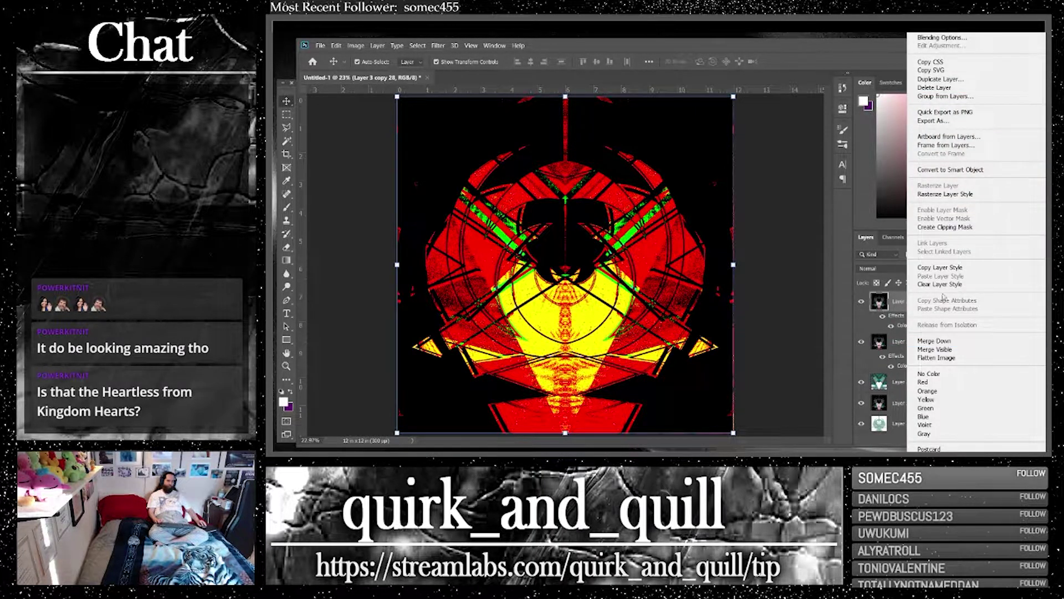
{"action": "left_click", "coordinate": [945, 194]}
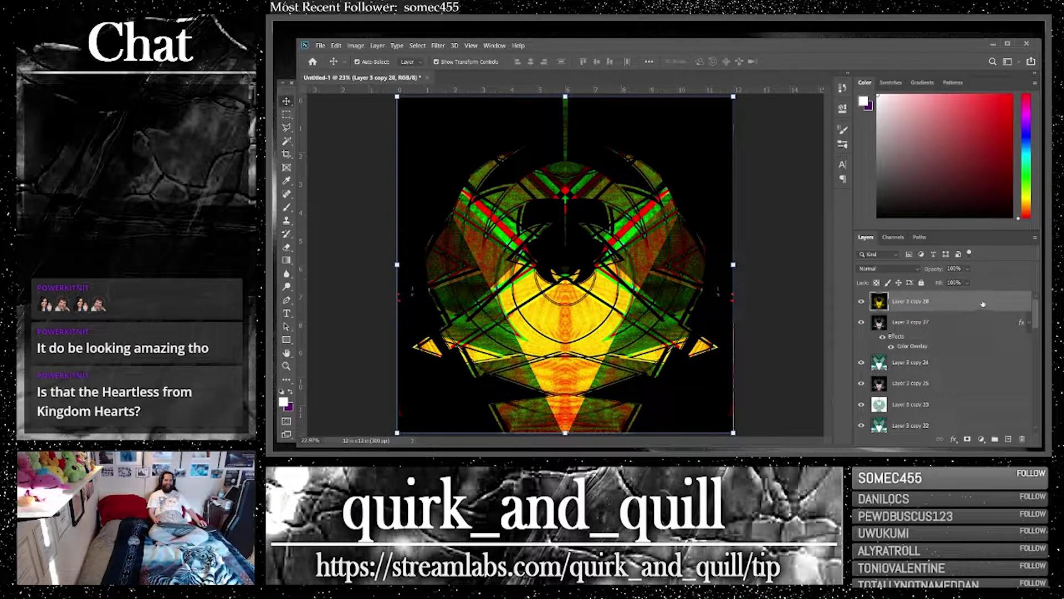
{"action": "left_click_drag", "start_coordinate": [1005, 308], "coordinate": [1010, 439]}
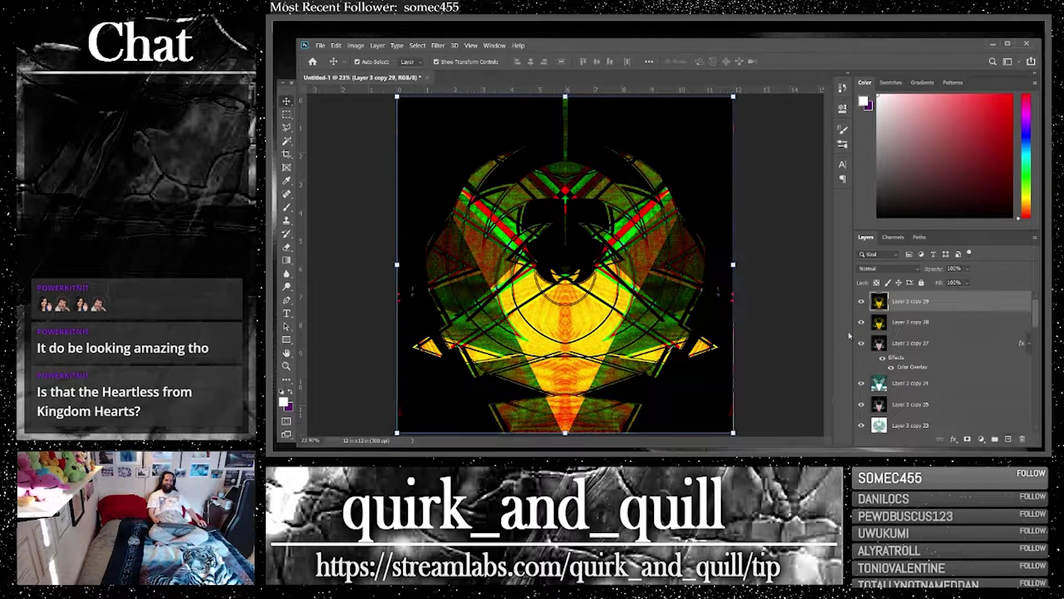
Apply Hue/Saturation with Hue -95 and Saturation +100 to the new copy
{"action": "left_click", "coordinate": [349, 46]}
{"action": "mouse_move", "coordinate": [399, 71]}
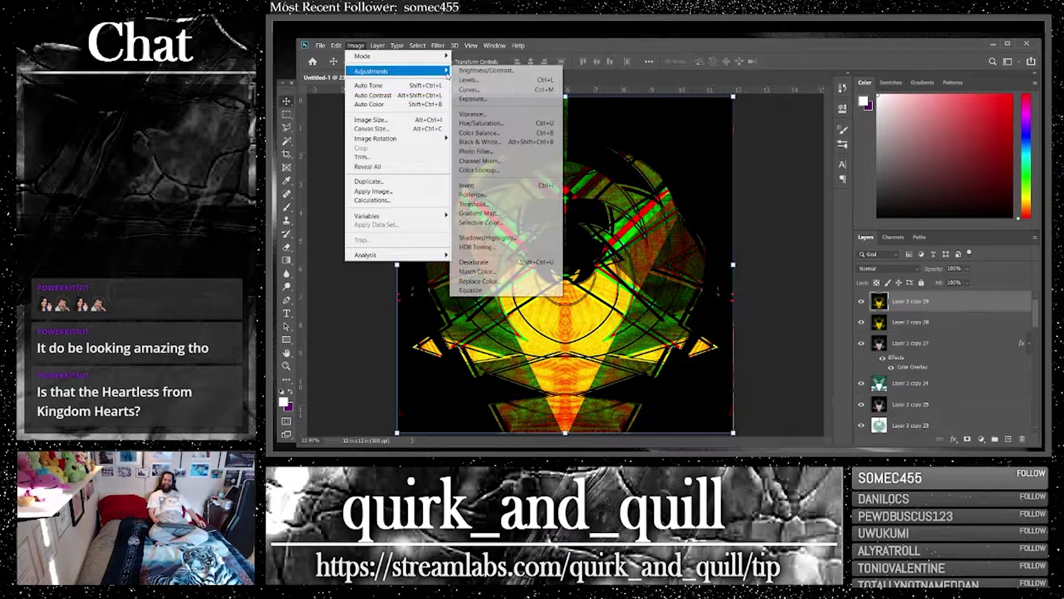
{"action": "left_click", "coordinate": [490, 123]}
{"action": "left_click_drag", "start_coordinate": [838, 313], "coordinate": [855, 338]}
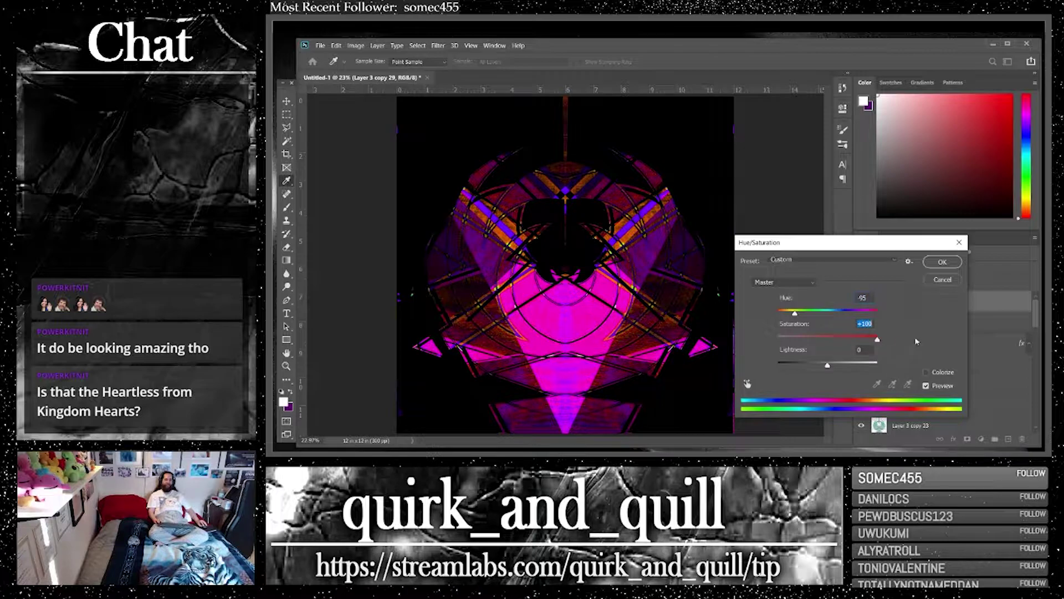
{"action": "left_click", "coordinate": [934, 264]}
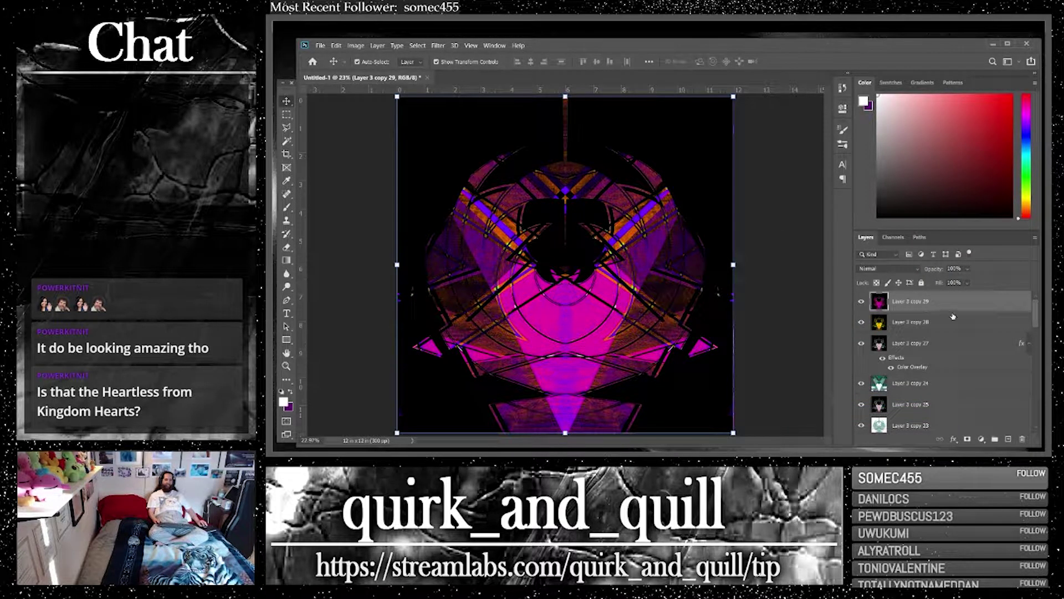
Duplicate Layer 3 copy 24, move the copy to the top, and set it to Color Burn
{"action": "left_click", "coordinate": [998, 392]}
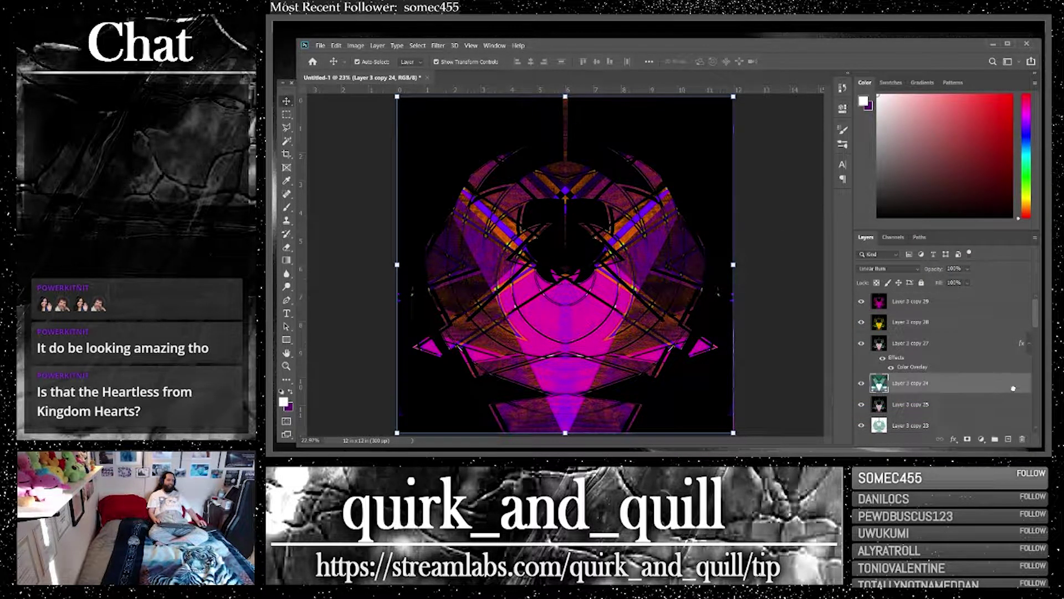
{"action": "key", "text": "ctrl+j"}
{"action": "left_click_drag", "start_coordinate": [968, 392], "coordinate": [959, 307]}
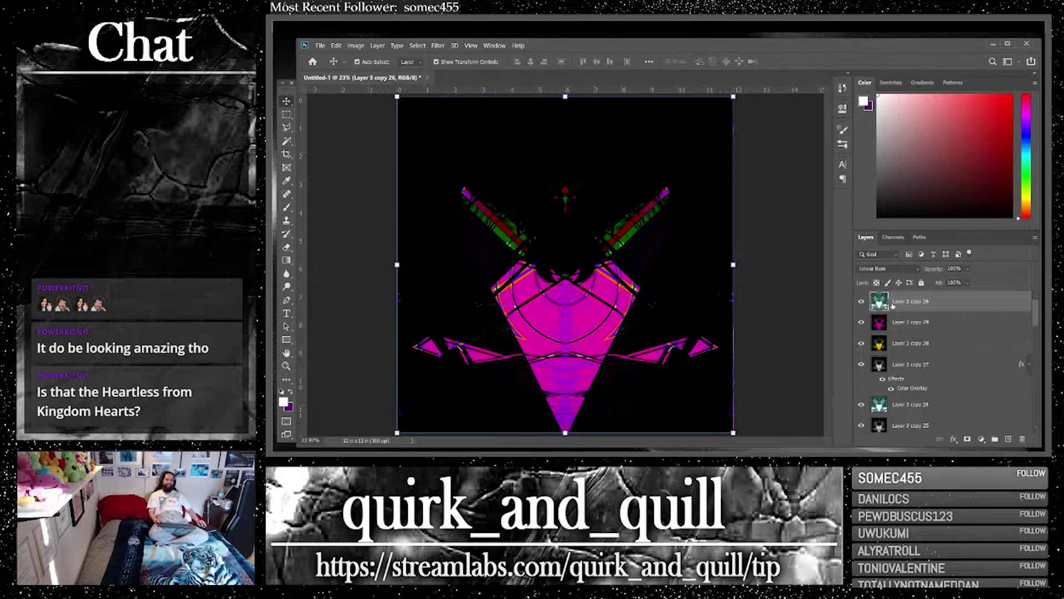
{"action": "left_click", "coordinate": [892, 270]}
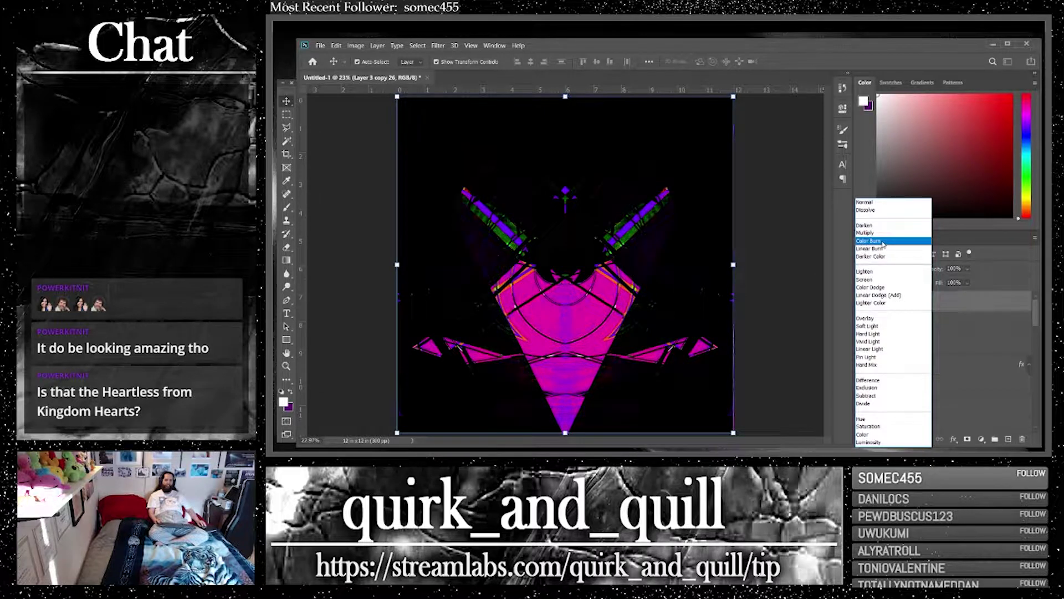
{"action": "left_click", "coordinate": [883, 243]}
Duplicate the Color Burn layer together with Layer 3 copy 29 and merge them into Layer 3 copy 31
{"action": "left_click", "coordinate": [918, 324], "text": "shift"}
{"action": "key", "text": "ctrl+j"}
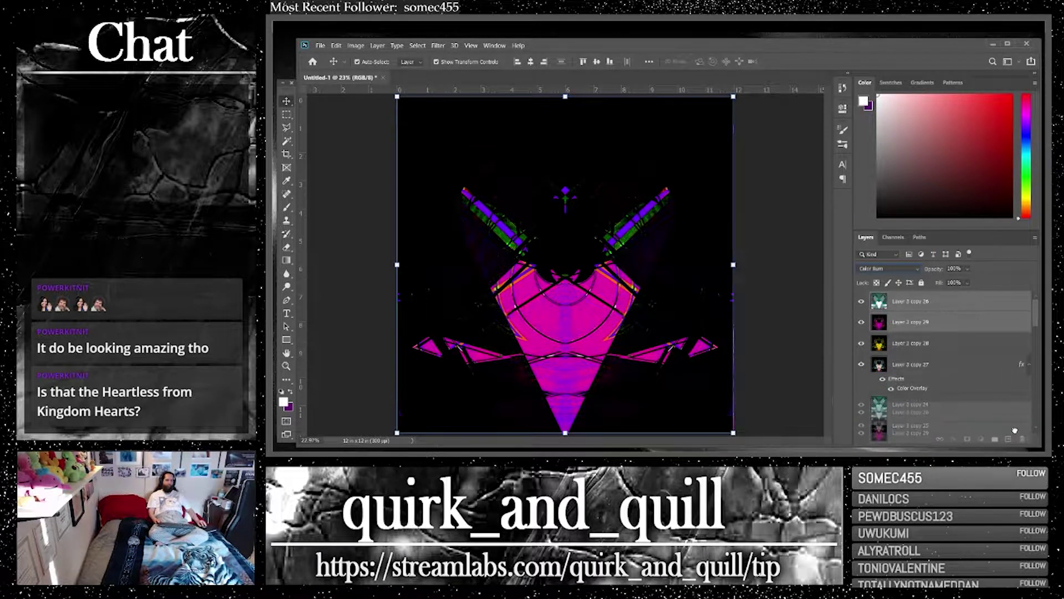
{"action": "right_click", "coordinate": [914, 320]}
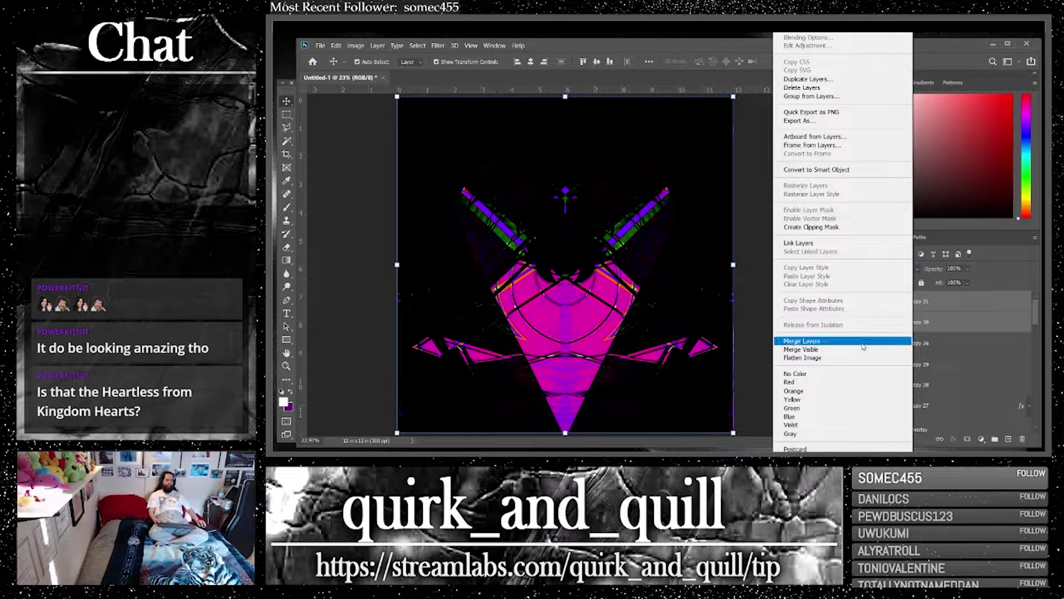
{"action": "left_click", "coordinate": [876, 342]}
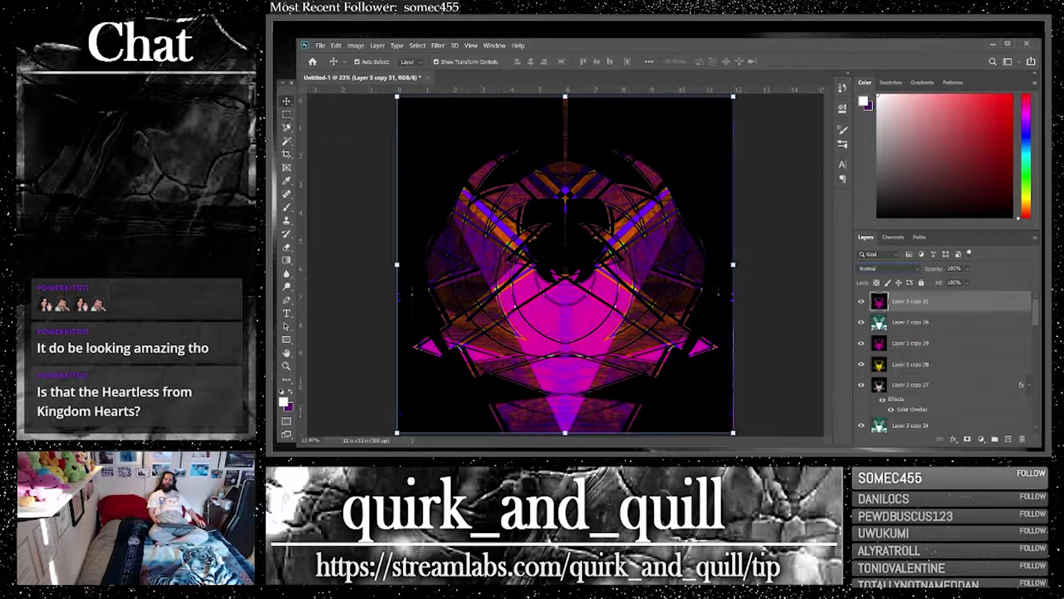
{"action": "left_click", "coordinate": [286, 127]}
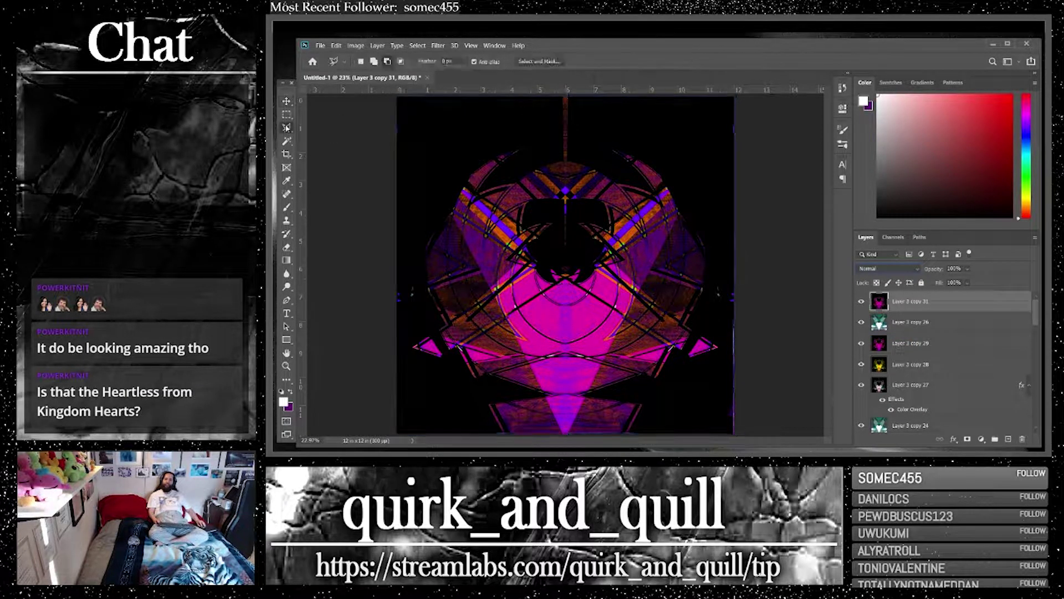
Hide Layer 3 copy 31, polygon-lasso the diamond and both arms, and copy the area to Layer 3 copy 32
{"action": "left_click", "coordinate": [864, 303]}
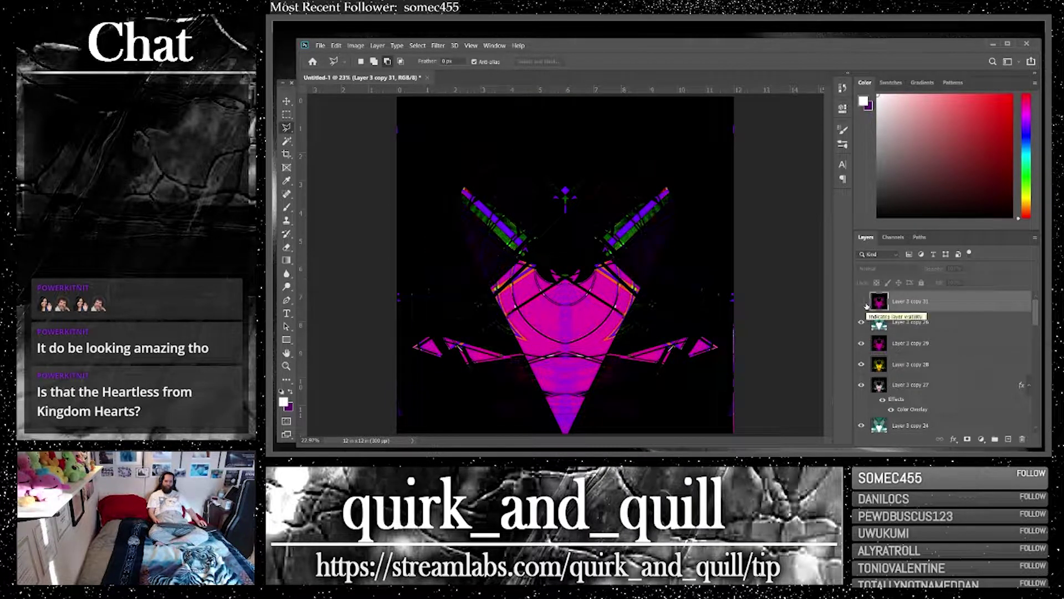
{"action": "left_click", "coordinate": [461, 202]}
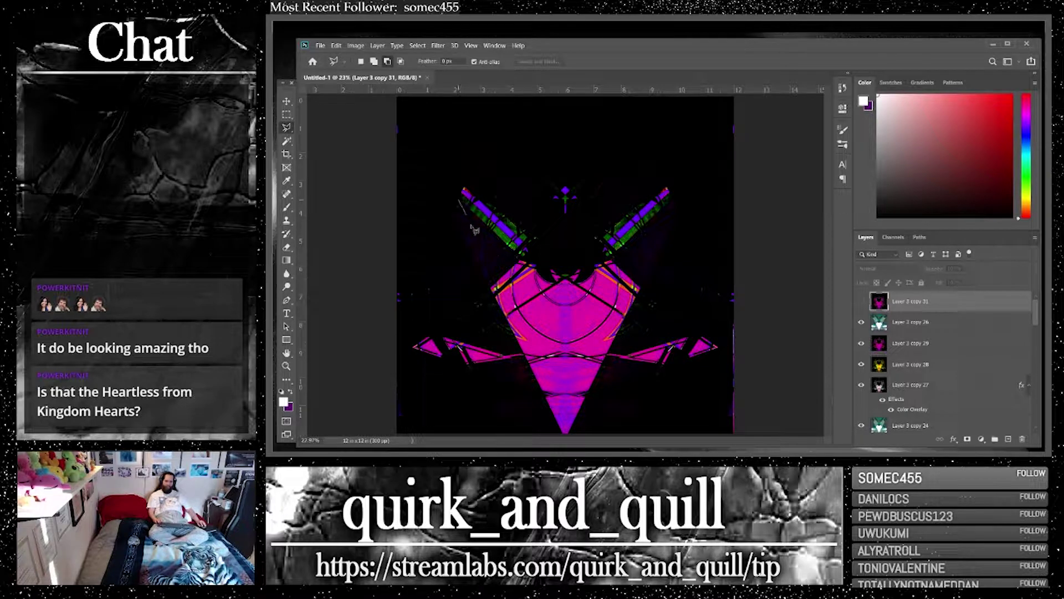
{"action": "left_click", "coordinate": [522, 262]}
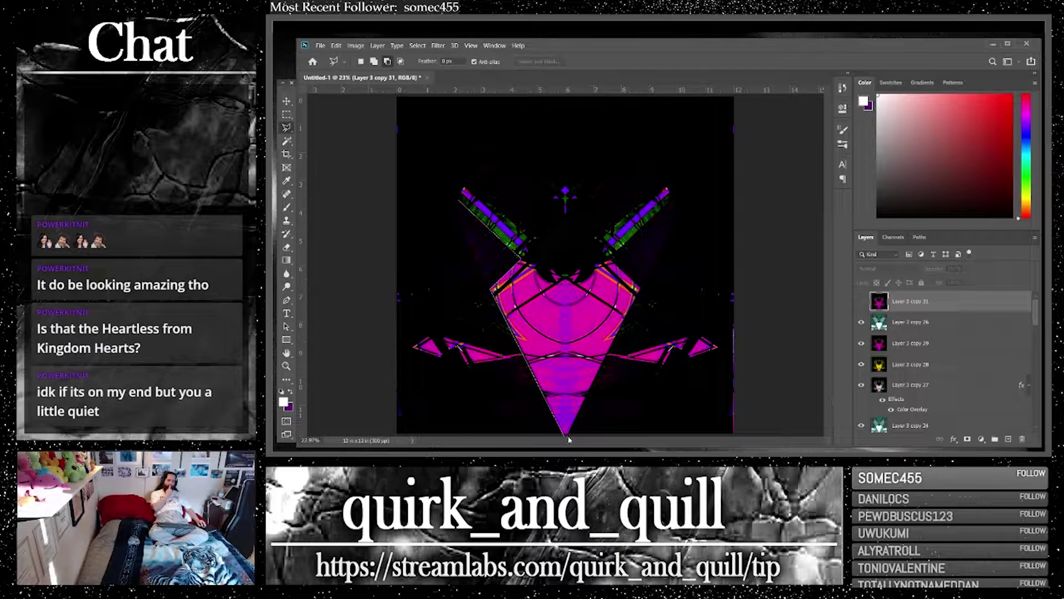
{"action": "left_click", "coordinate": [568, 438]}
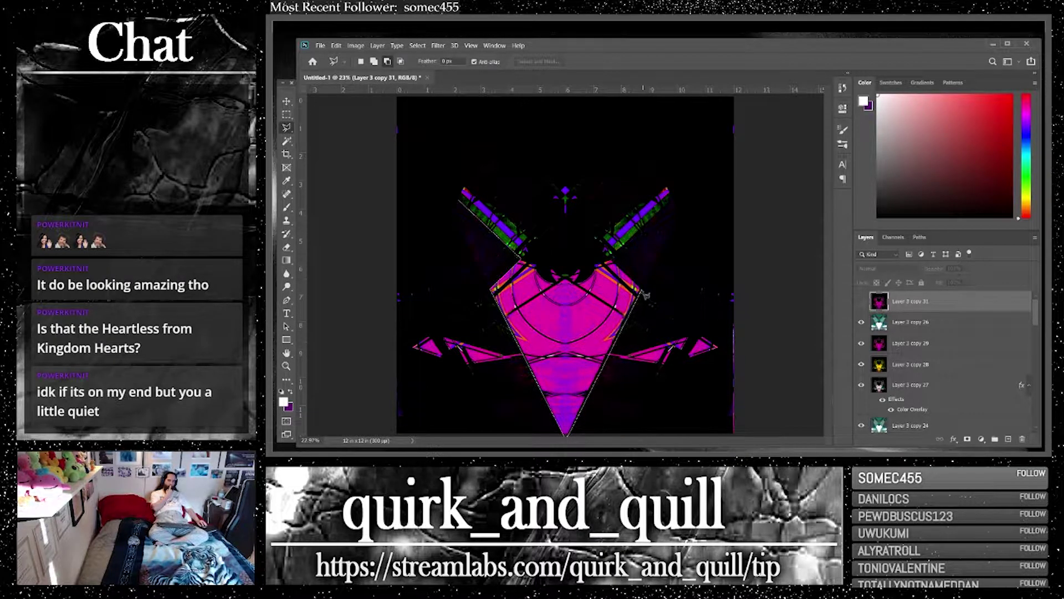
{"action": "left_click", "coordinate": [643, 291]}
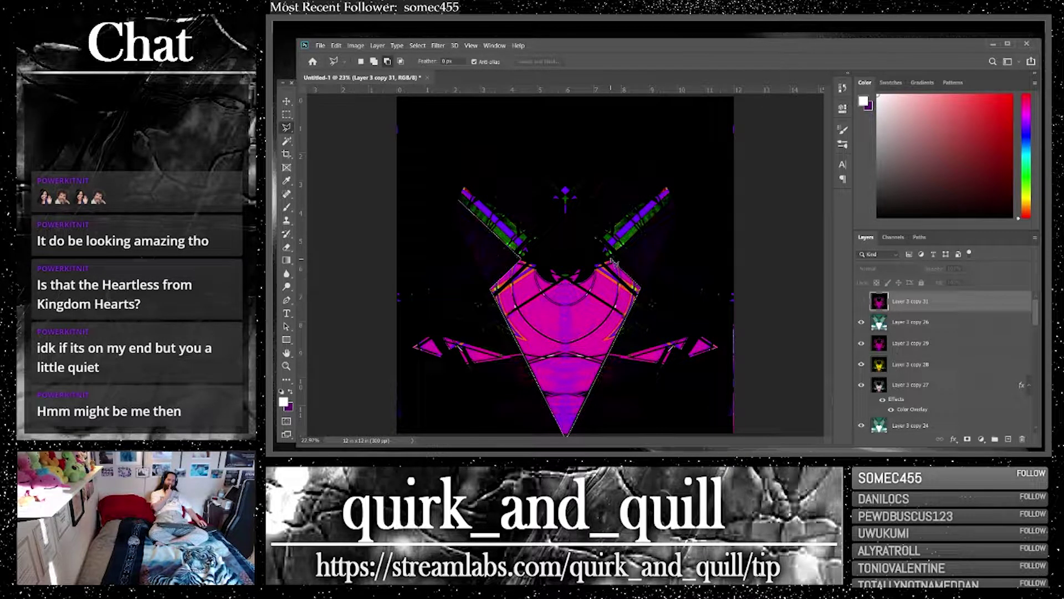
{"action": "left_click", "coordinate": [612, 260]}
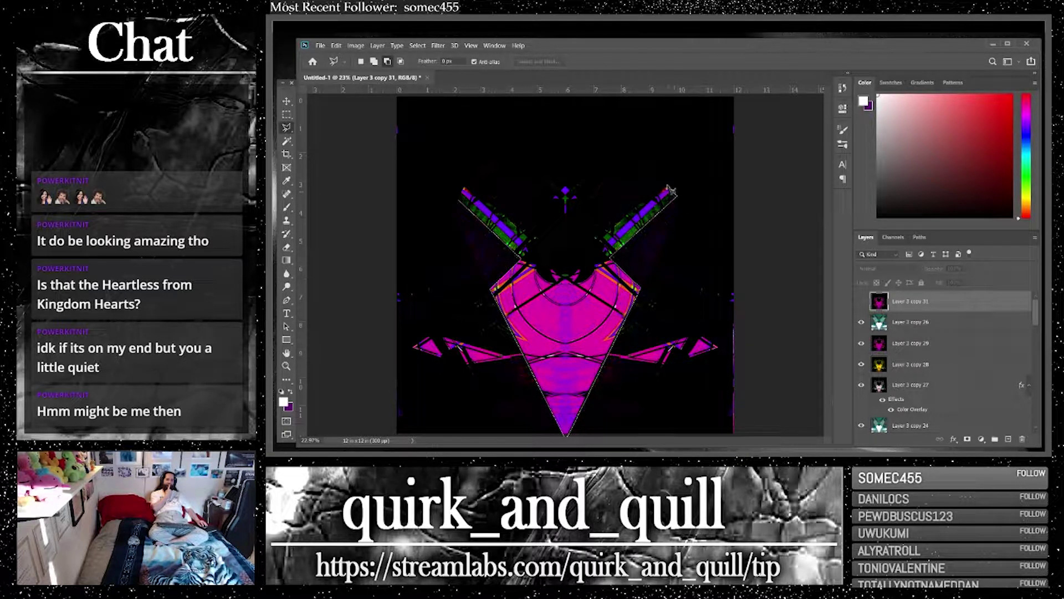
{"action": "left_click", "coordinate": [668, 185]}
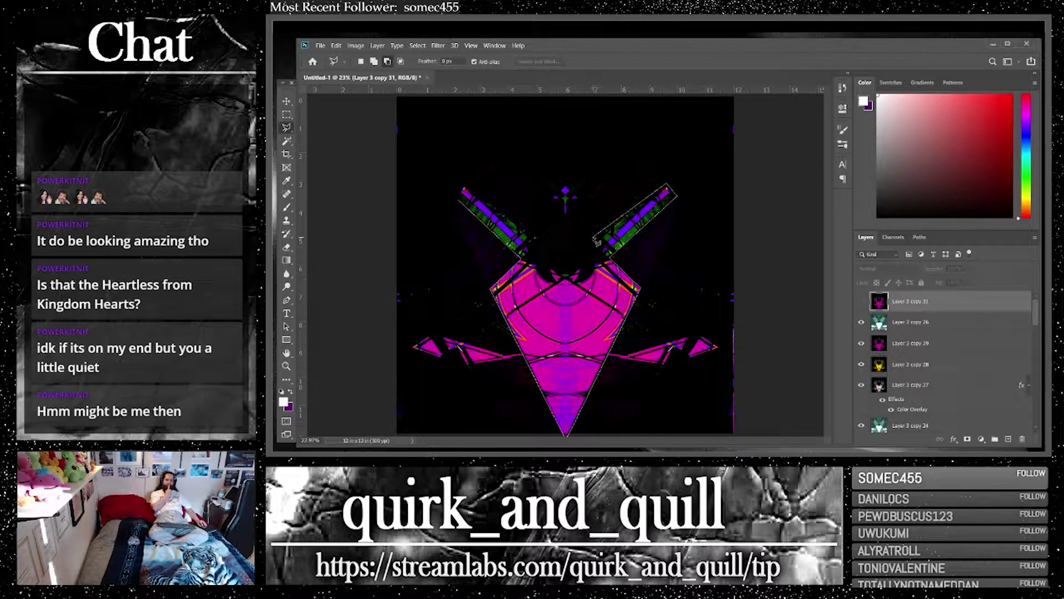
{"action": "left_click", "coordinate": [596, 241]}
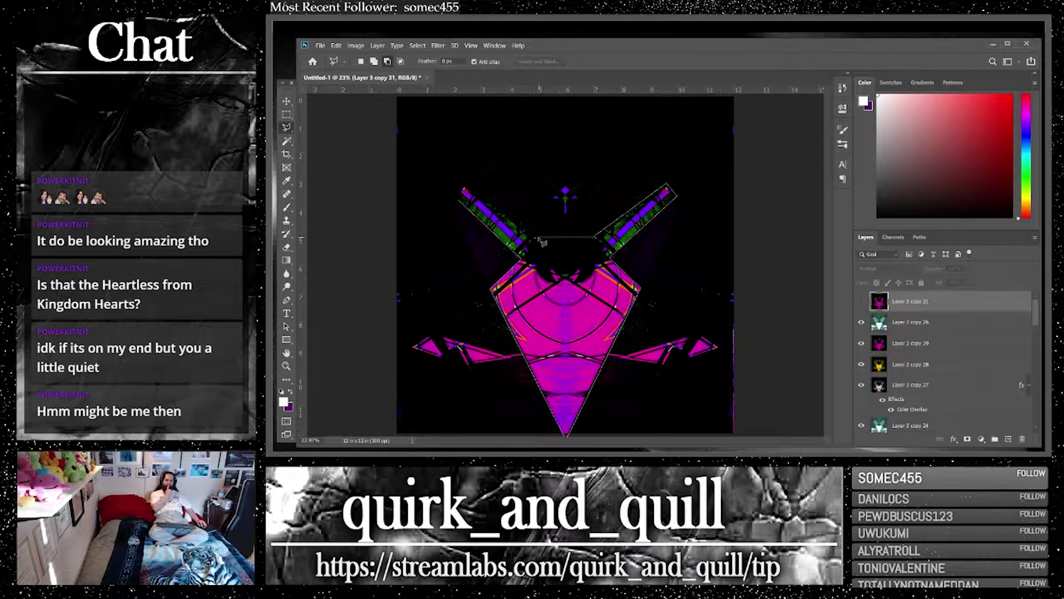
{"action": "left_click", "coordinate": [537, 238]}
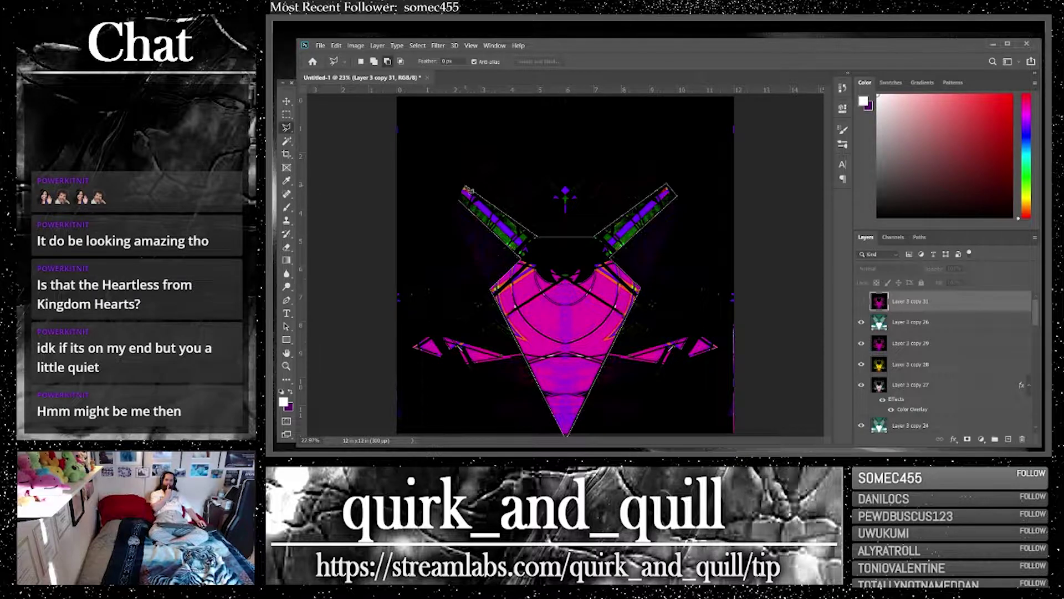
{"action": "left_click", "coordinate": [464, 191]}
{"action": "left_click", "coordinate": [459, 205]}
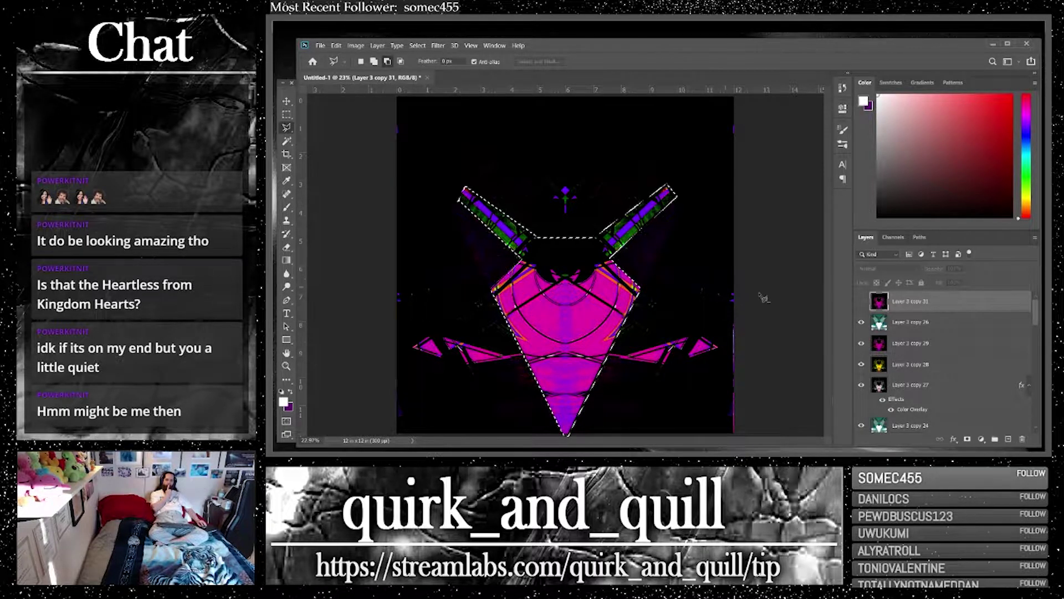
{"action": "key", "text": "ctrl+j"}
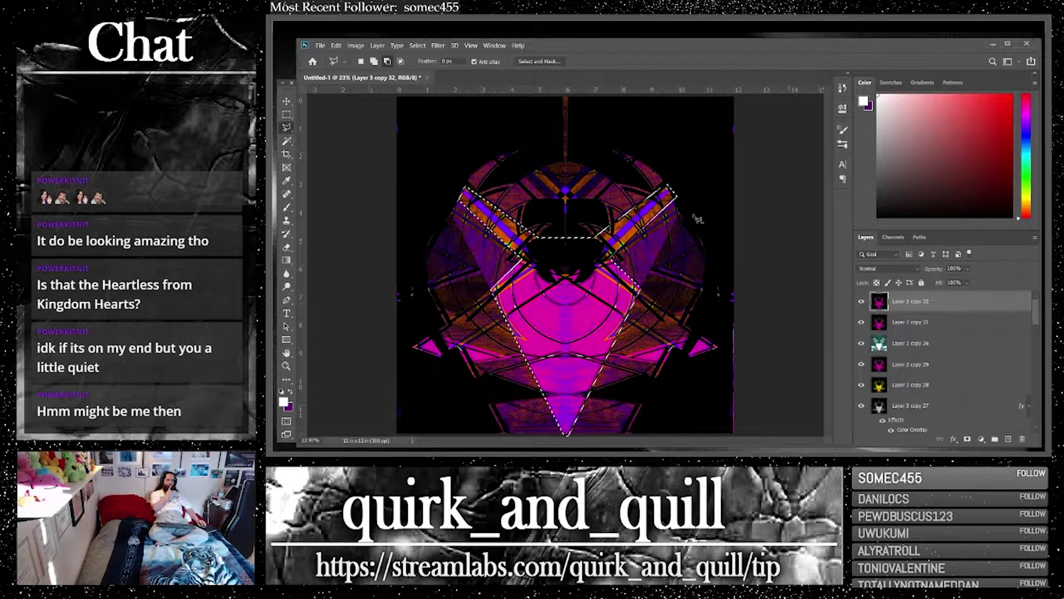
Invert the emblem selection and paint-bucket fill it with black on a new Layer 4
{"action": "left_click", "coordinate": [418, 46]}
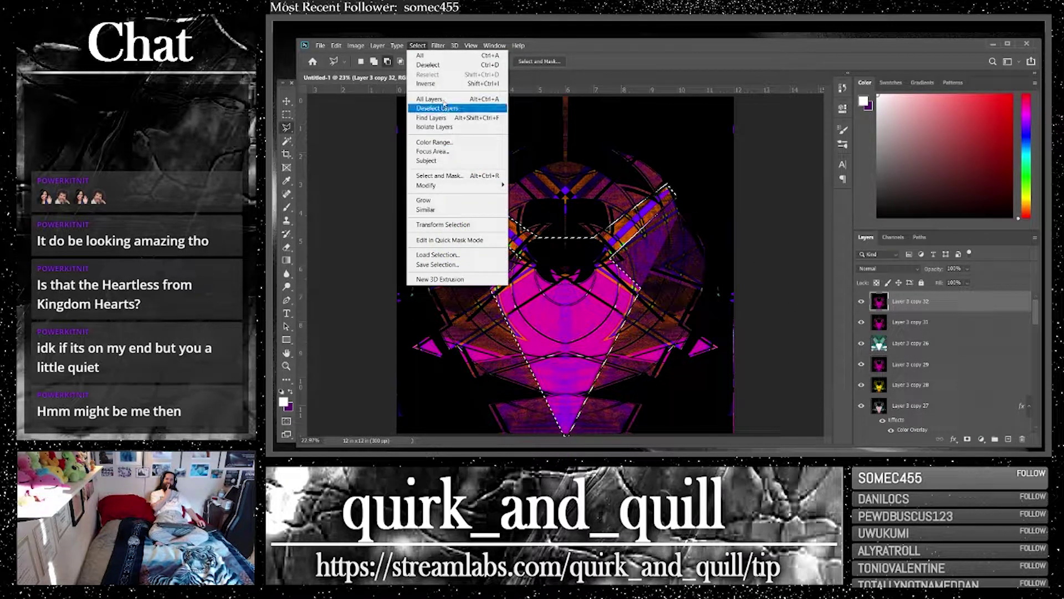
{"action": "left_click", "coordinate": [426, 83]}
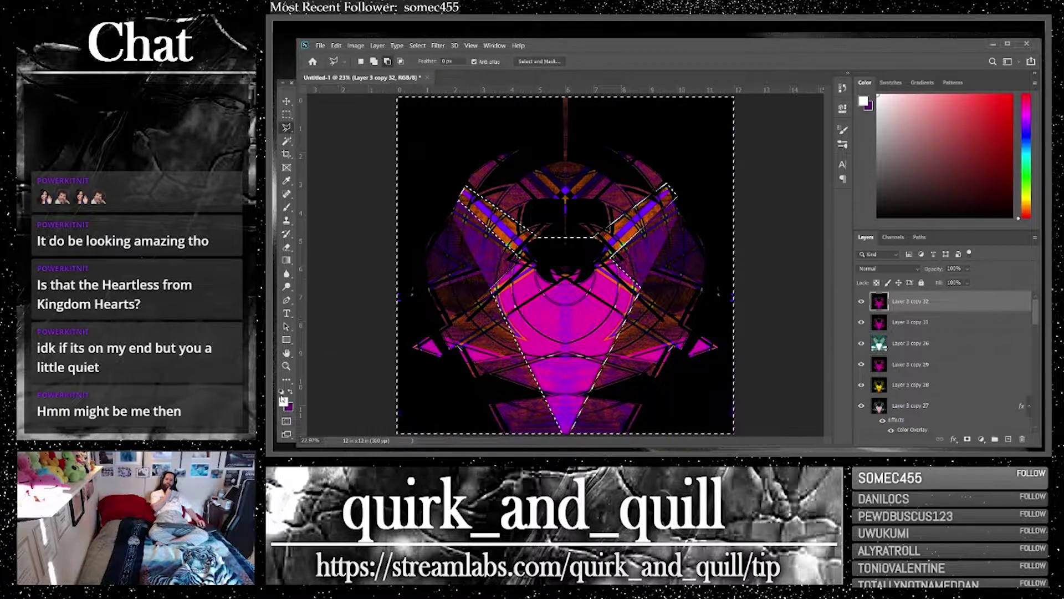
{"action": "key", "text": "d"}
{"action": "left_click", "coordinate": [288, 260]}
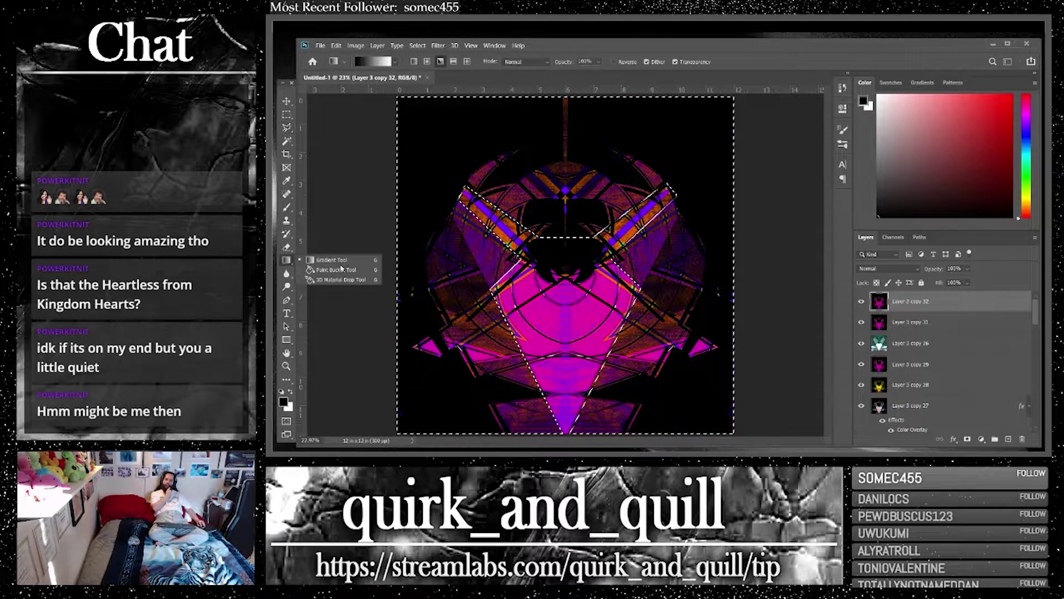
{"action": "left_click", "coordinate": [327, 269]}
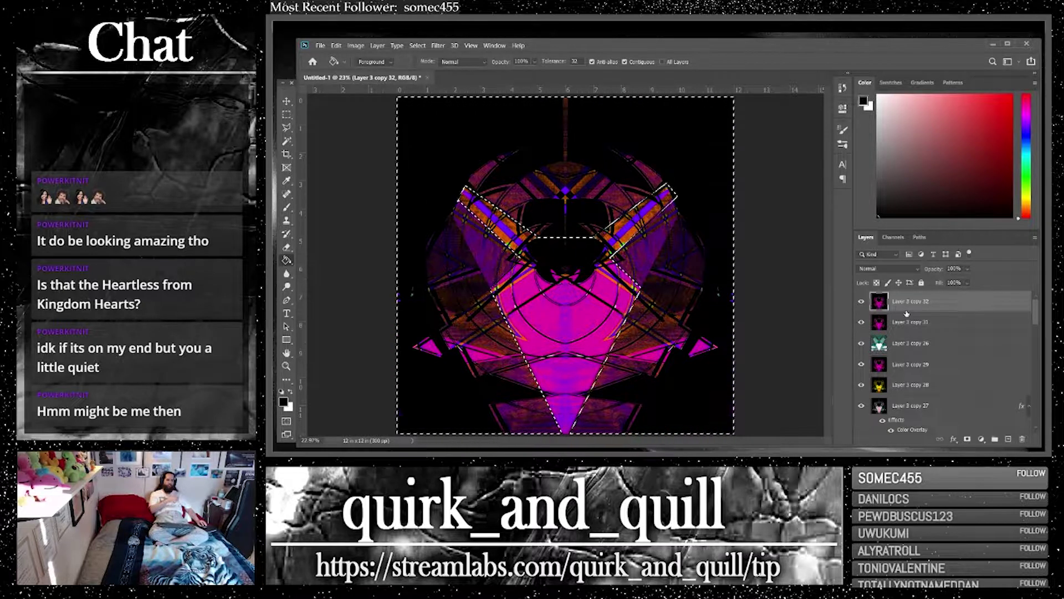
{"action": "left_click", "coordinate": [1008, 440]}
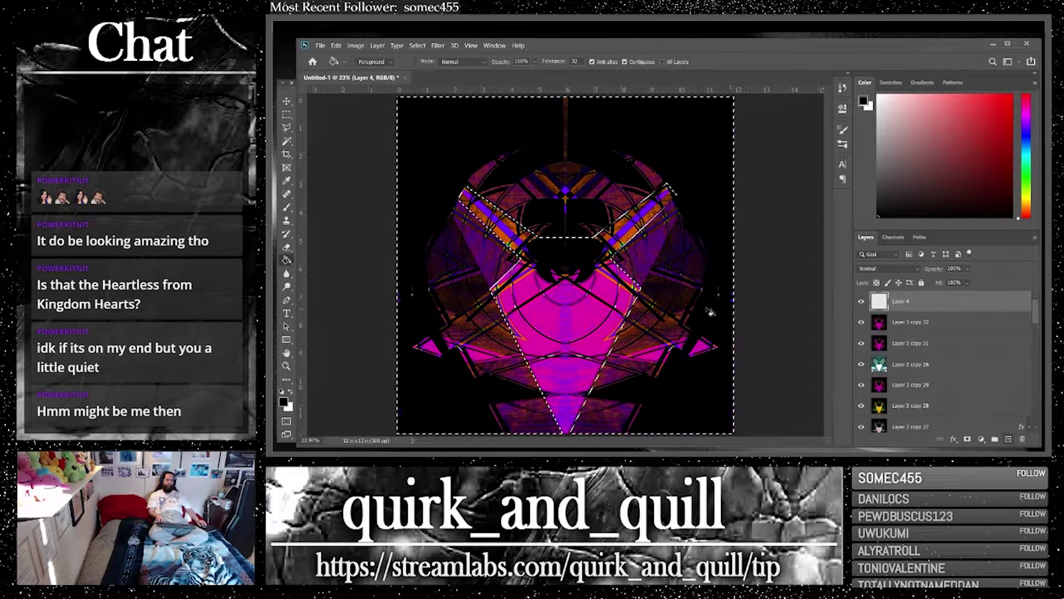
{"action": "left_click", "coordinate": [707, 307]}
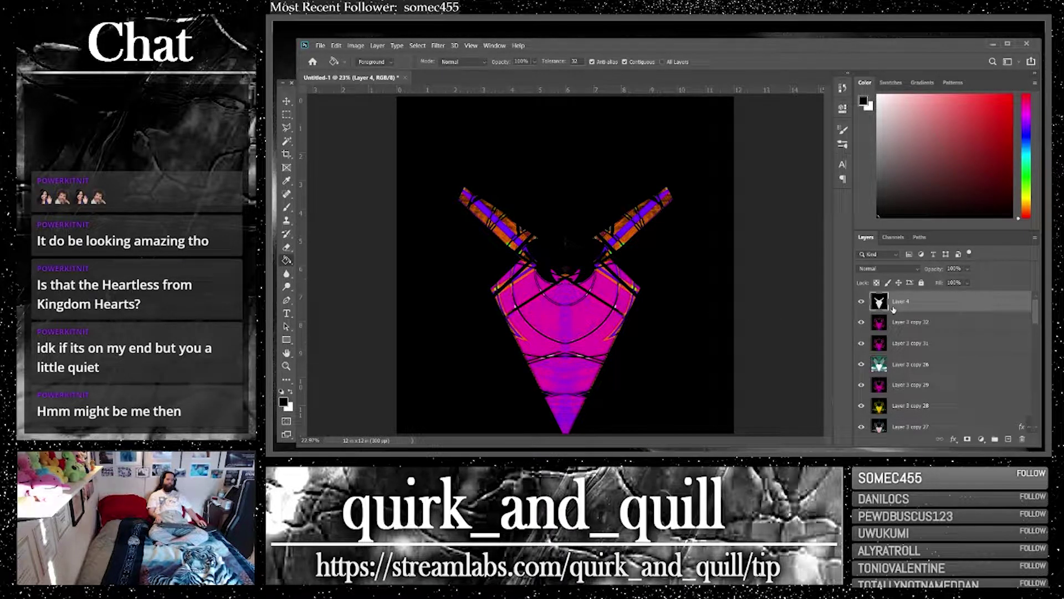
Drop Layer 4 to 52% opacity and erase the black over the lower tips with a 383 px eraser
{"action": "key", "text": "e"}
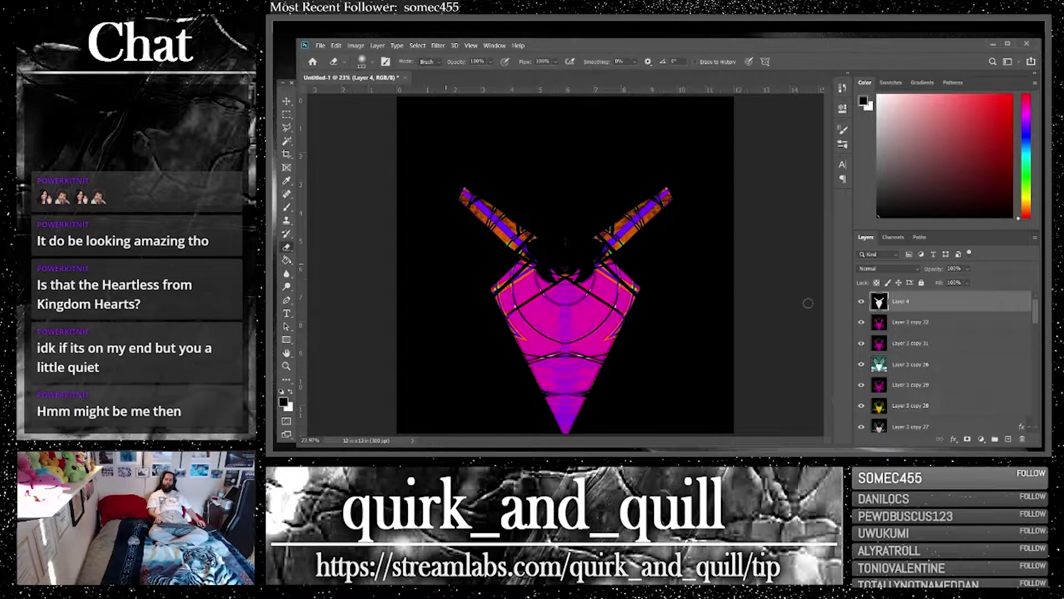
{"action": "left_click_drag", "start_coordinate": [970, 272], "coordinate": [956, 282]}
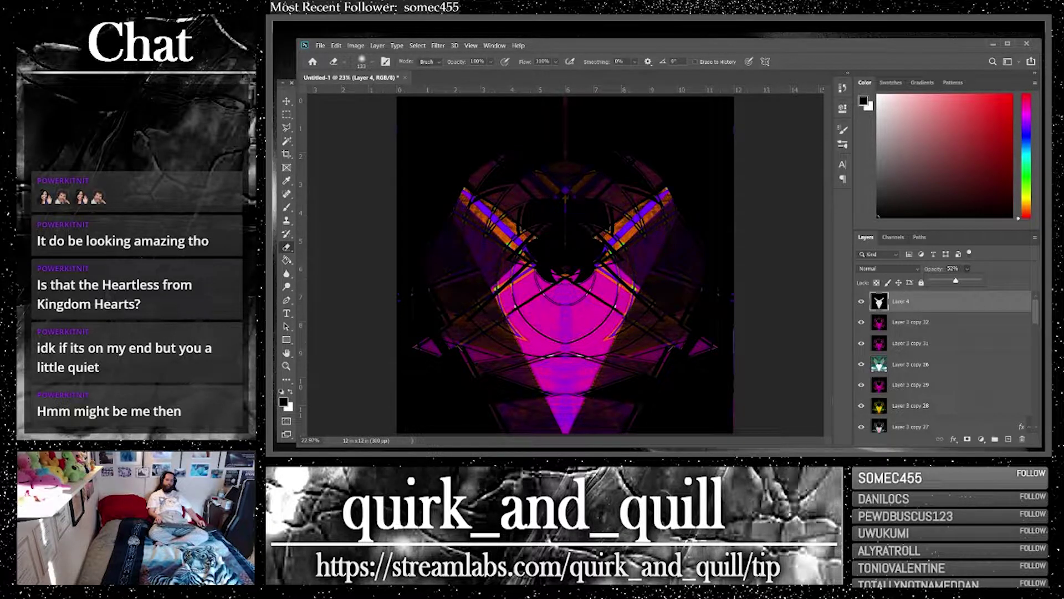
{"action": "left_click", "coordinate": [372, 61]}
{"action": "left_click_drag", "start_coordinate": [395, 95], "coordinate": [410, 95]}
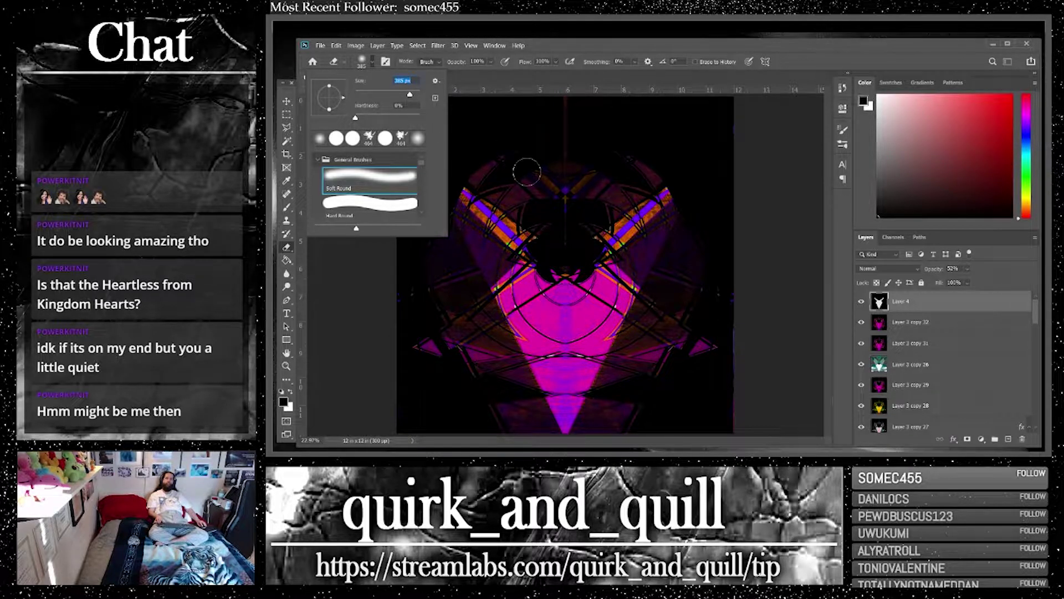
{"action": "left_click", "coordinate": [564, 196]}
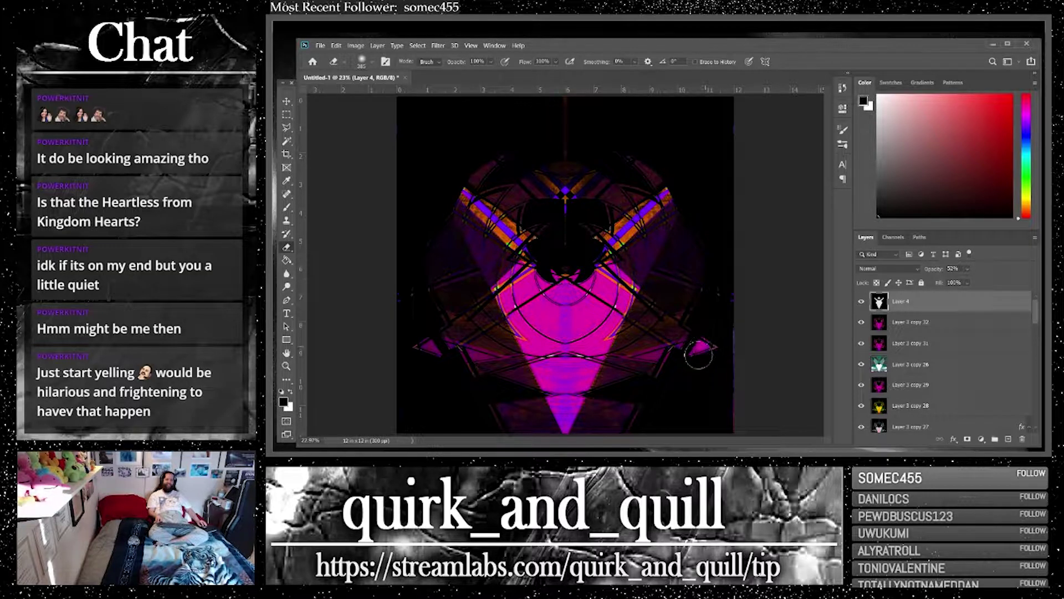
{"action": "mouse_move", "coordinate": [447, 359]}
{"action": "left_mouse_down"}
{"action": "mouse_move", "coordinate": [414, 341]}
{"action": "mouse_move", "coordinate": [427, 359]}
{"action": "left_mouse_up"}
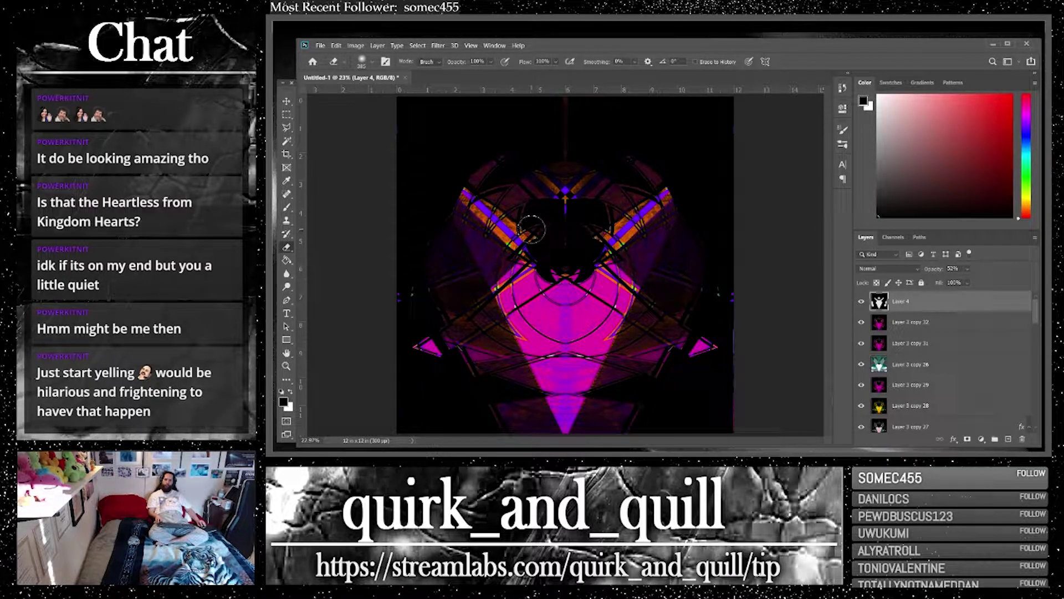
Restore Layer 4 to 100% opacity, merge its copy with Layer 3 copy 32, and duplicate the result
{"action": "left_click", "coordinate": [967, 270]}
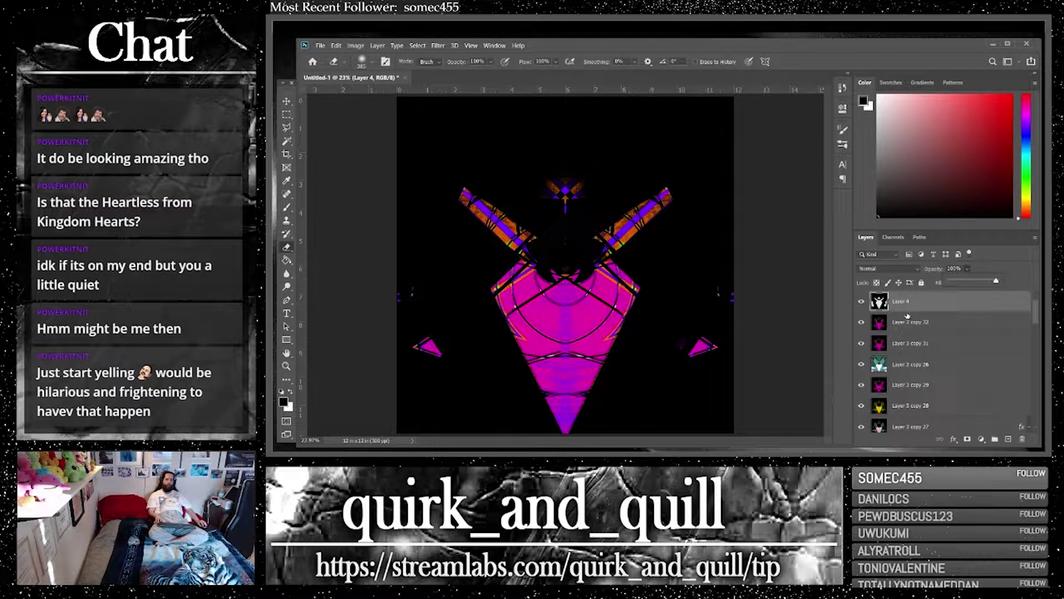
{"action": "left_click", "coordinate": [951, 329], "text": "shift"}
{"action": "left_click_drag", "start_coordinate": [958, 329], "coordinate": [1011, 407]}
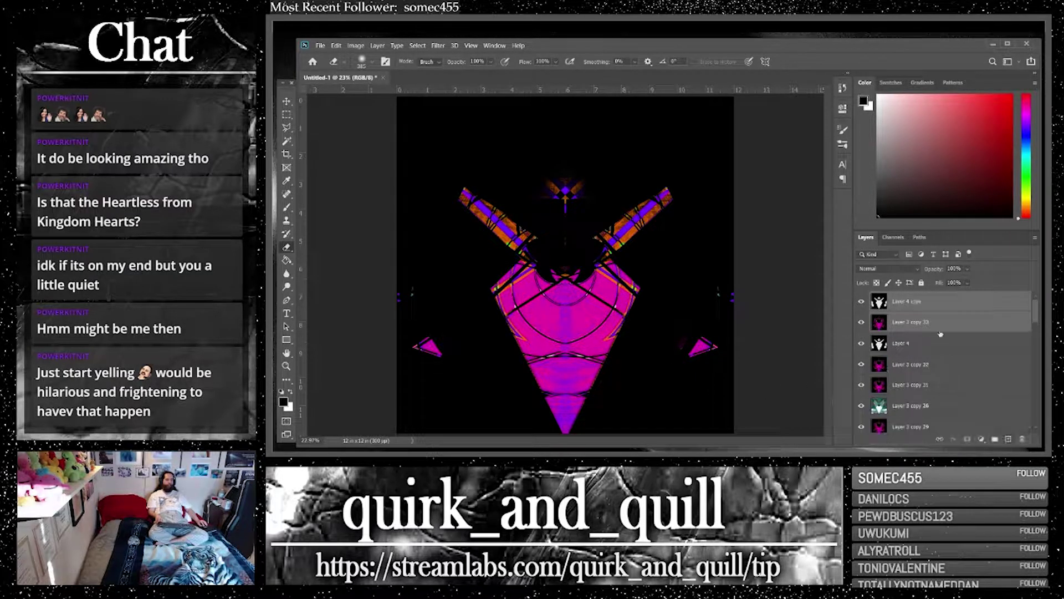
{"action": "right_click", "coordinate": [939, 327]}
{"action": "left_click", "coordinate": [868, 340]}
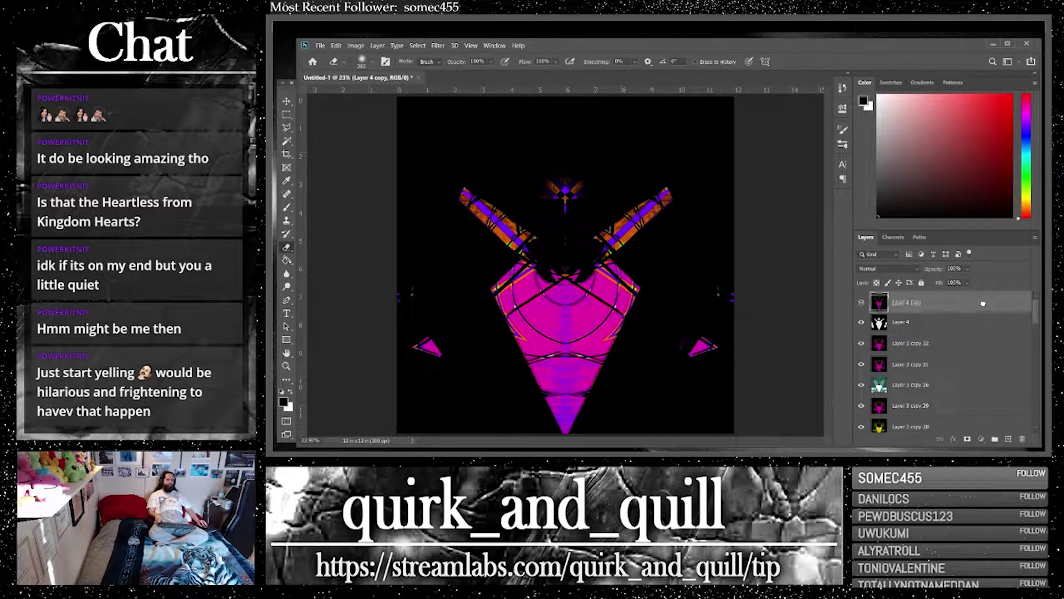
{"action": "left_click_drag", "start_coordinate": [1009, 438], "coordinate": [1009, 439]}
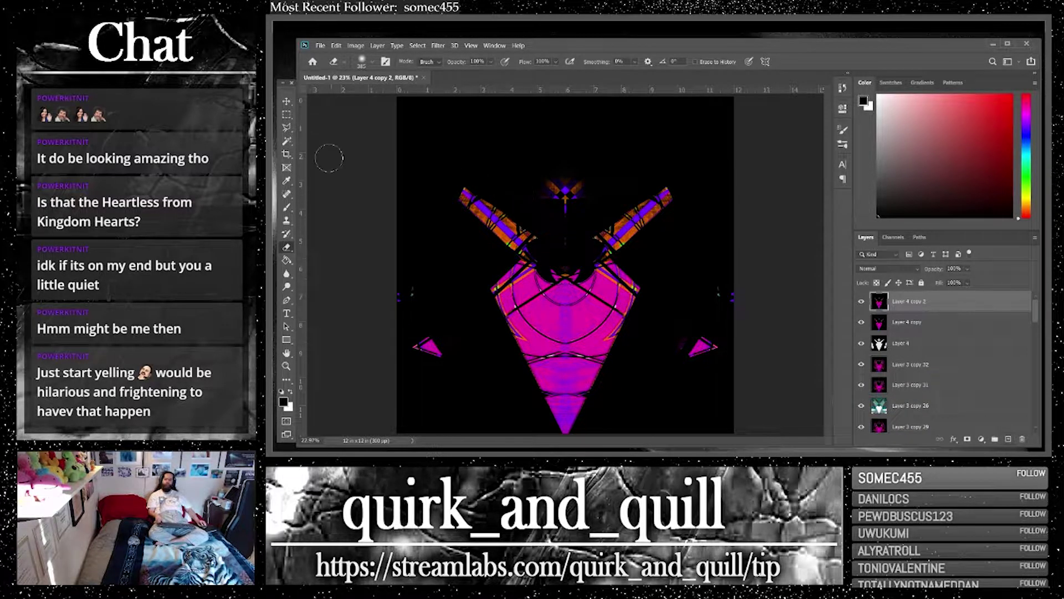
{"action": "scroll", "coordinate": [980, 370], "scroll_direction": "down", "scroll_amount": 5}
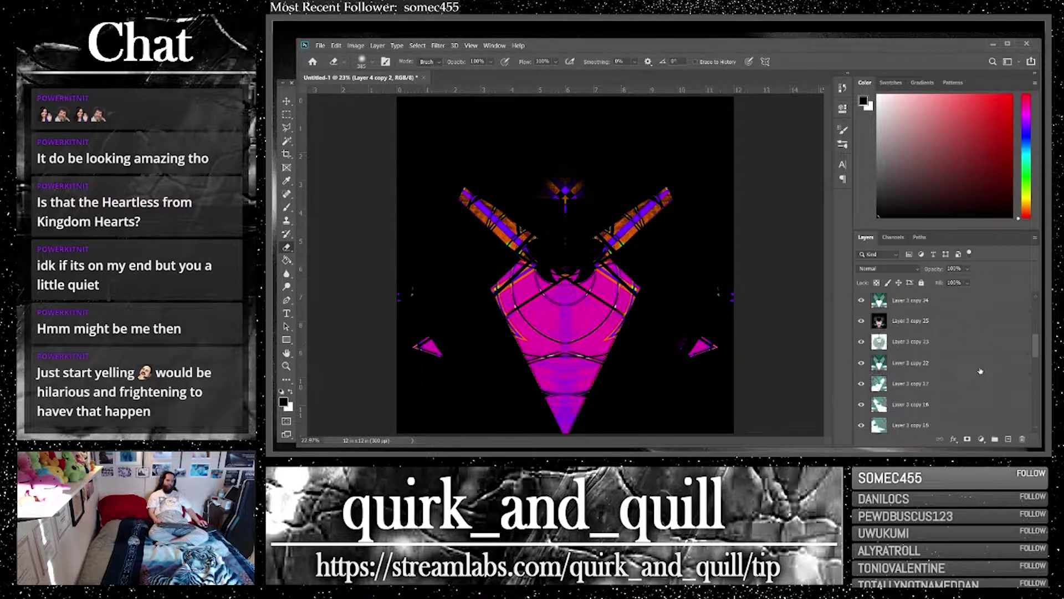
Duplicate teal Layer 3 copy 24, move the copy to the top, and set it to Normal
{"action": "mouse_move", "coordinate": [964, 328]}
{"action": "left_mouse_down"}
{"action": "mouse_move", "coordinate": [983, 439]}
{"action": "mouse_move", "coordinate": [1009, 438]}
{"action": "left_mouse_up"}
{"action": "left_click_drag", "start_coordinate": [929, 322], "coordinate": [927, 300]}
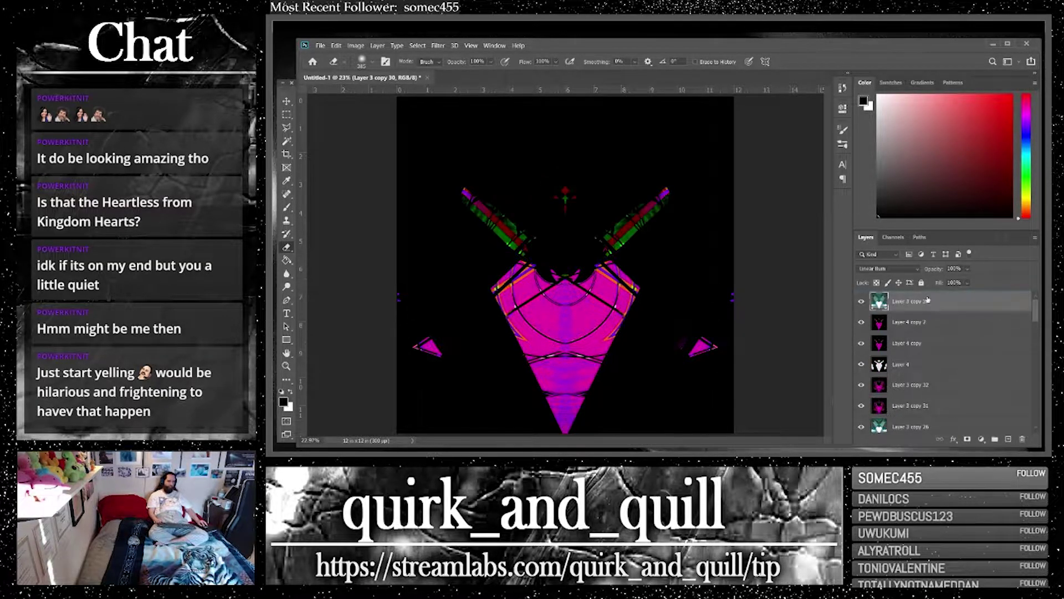
{"action": "left_click", "coordinate": [887, 268]}
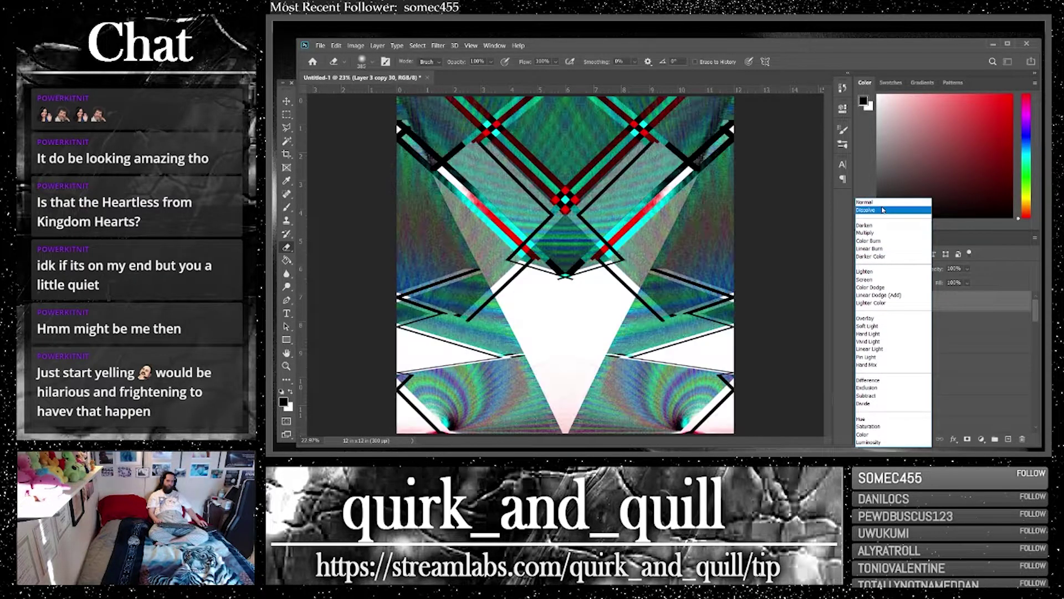
{"action": "left_click", "coordinate": [874, 203]}
Flip the top copy vertically and set it to Subtract blending
{"action": "left_click", "coordinate": [336, 45]}
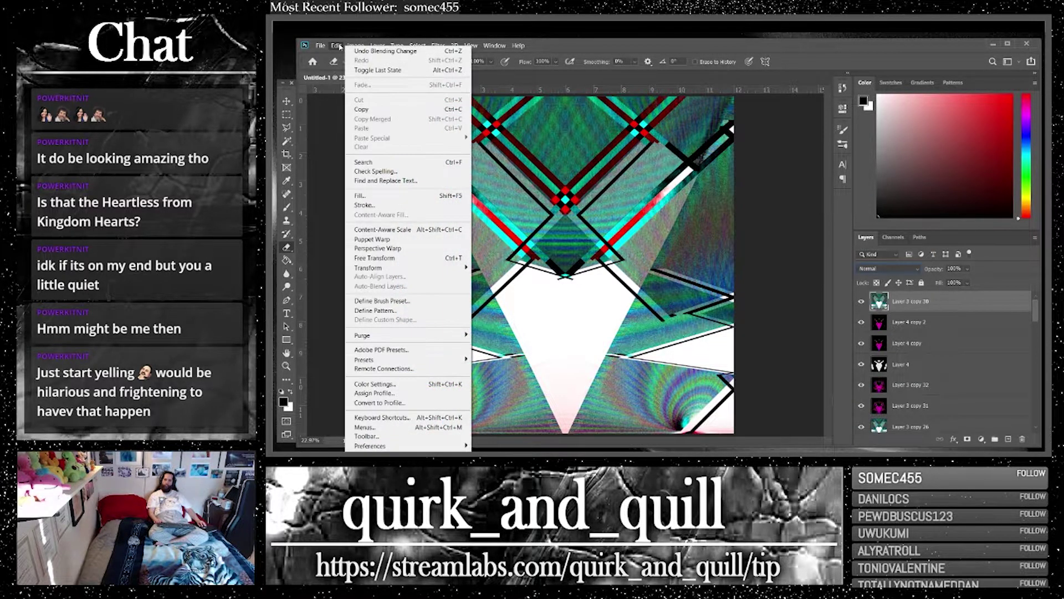
{"action": "mouse_move", "coordinate": [413, 270]}
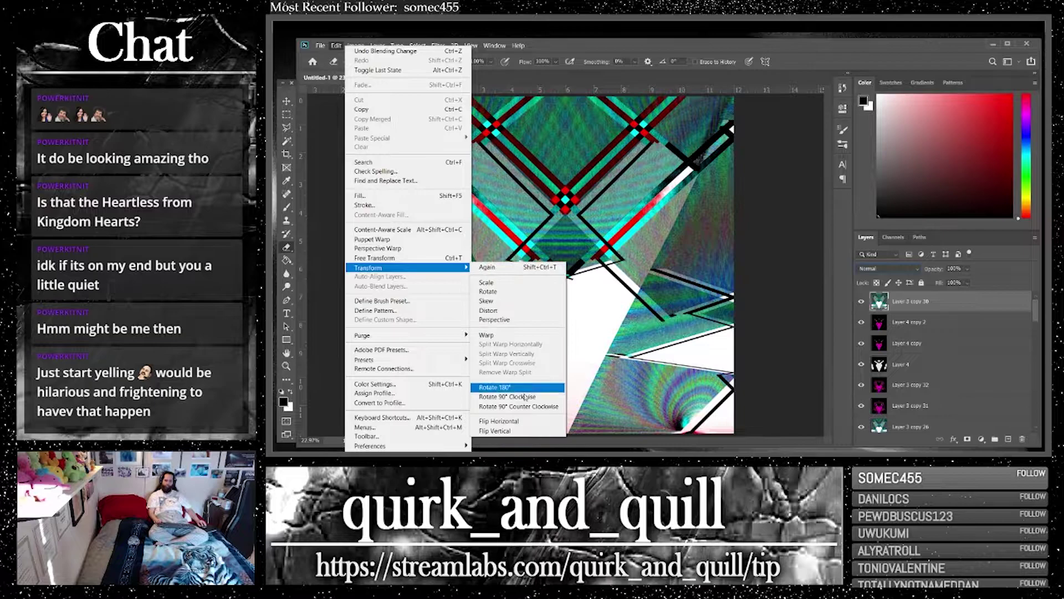
{"action": "left_click", "coordinate": [525, 431]}
{"action": "left_click", "coordinate": [893, 268]}
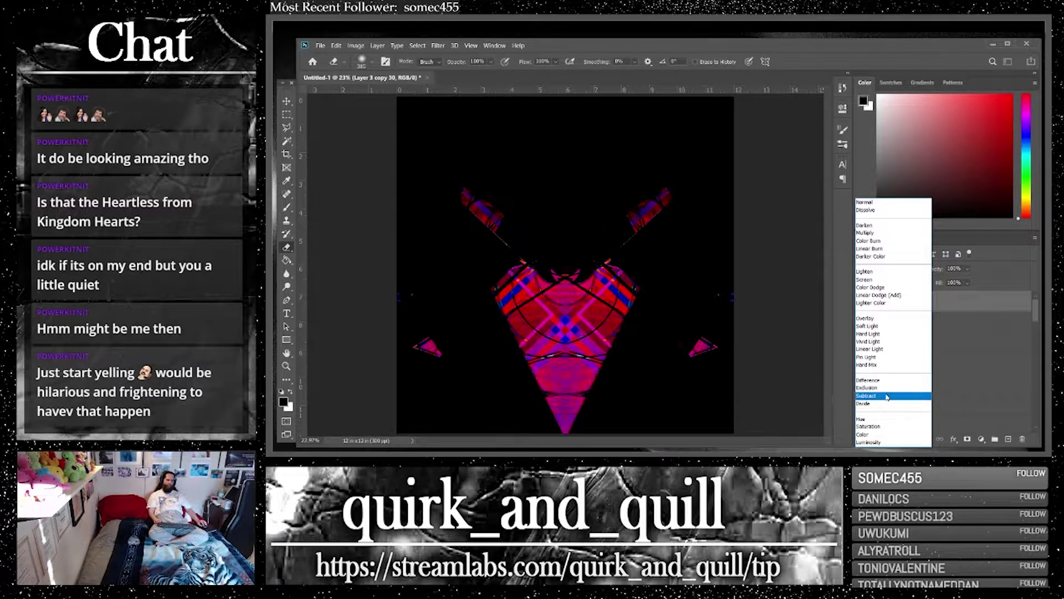
{"action": "left_click", "coordinate": [888, 397]}
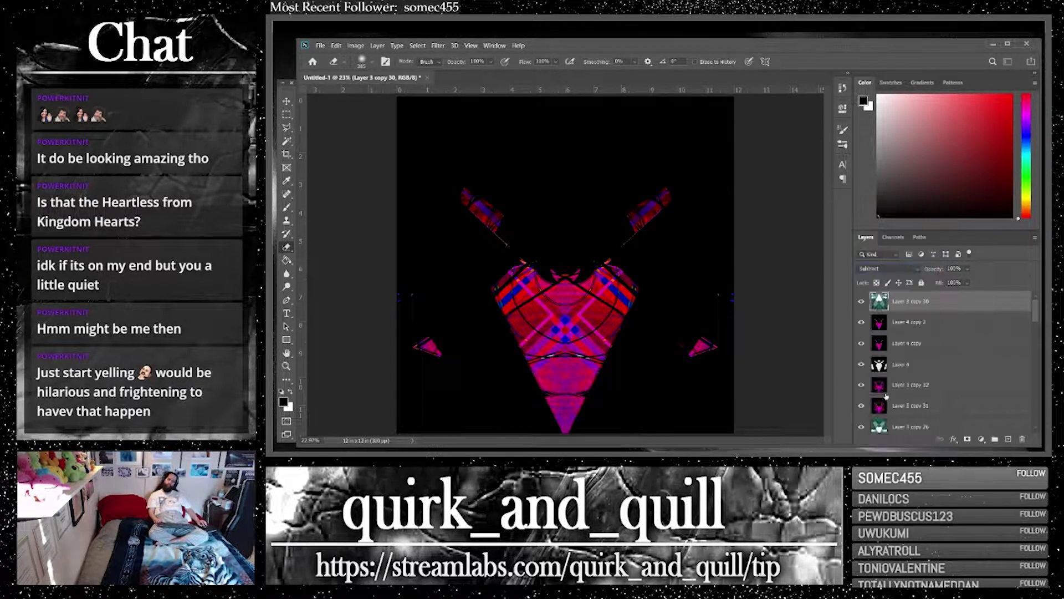
{"action": "left_click", "coordinate": [996, 324], "text": "shift"}
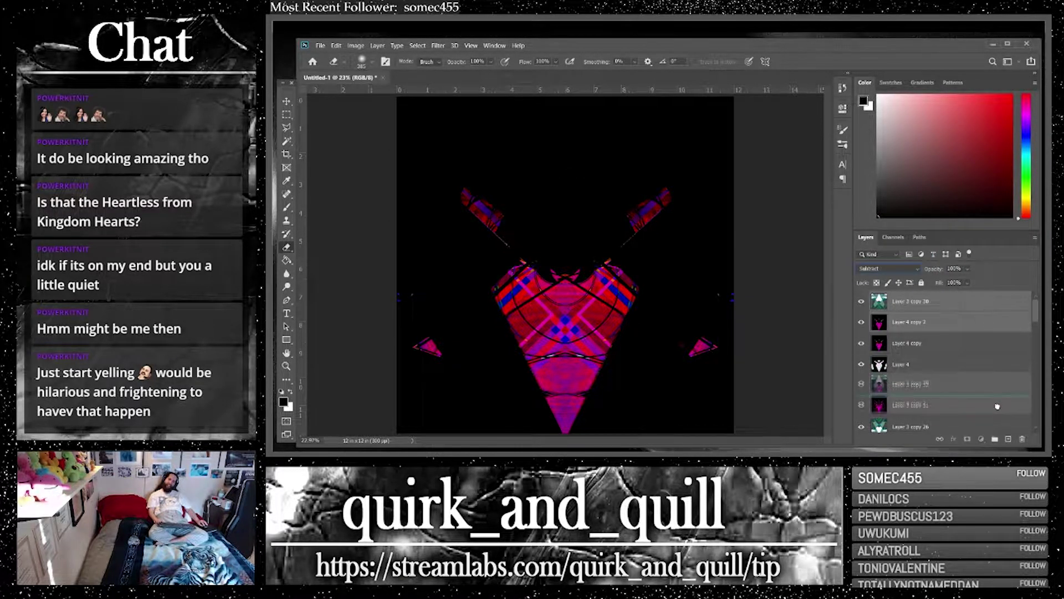
Duplicate the two selected layers and merge the copies into one layer
{"action": "key", "text": "ctrl+j"}
{"action": "right_click", "coordinate": [912, 322]}
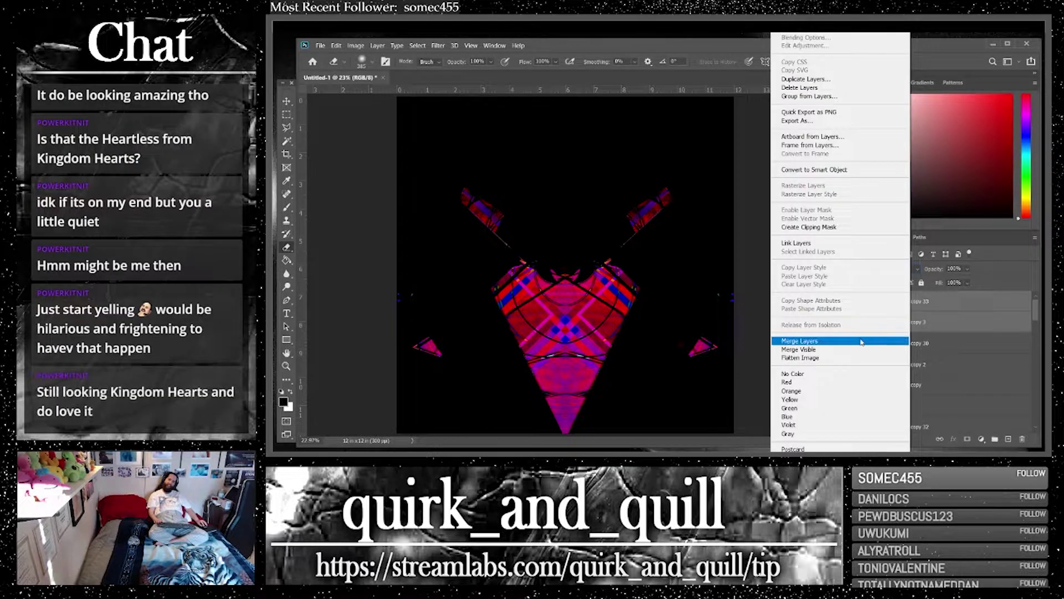
{"action": "left_click", "coordinate": [860, 343]}
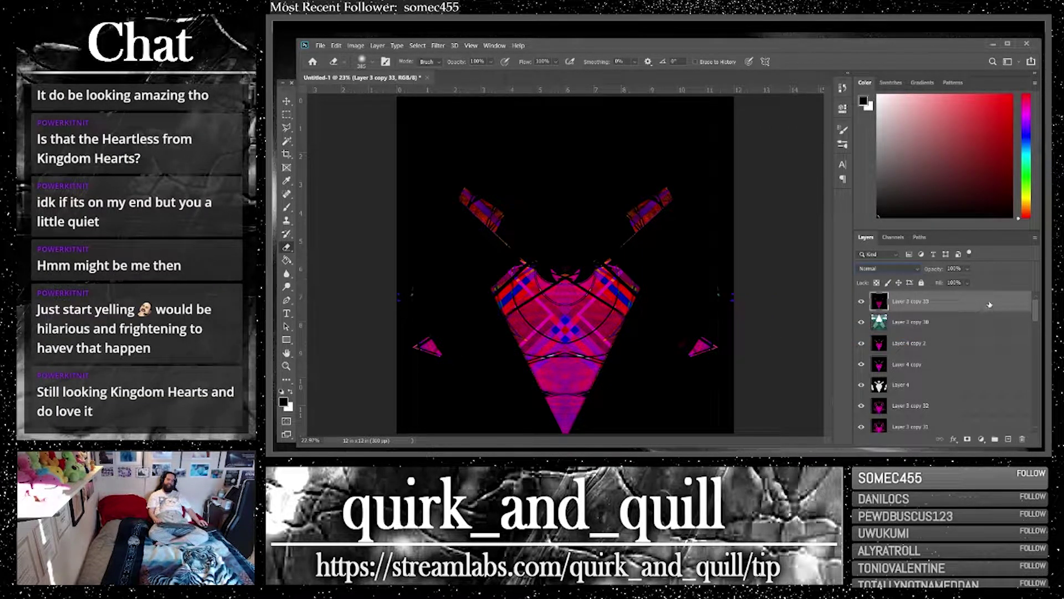
Duplicate Layer 3 copy 30 to the top of the stack and set it to Subtract
{"action": "left_click", "coordinate": [980, 327]}
{"action": "key", "text": "ctrl+j"}
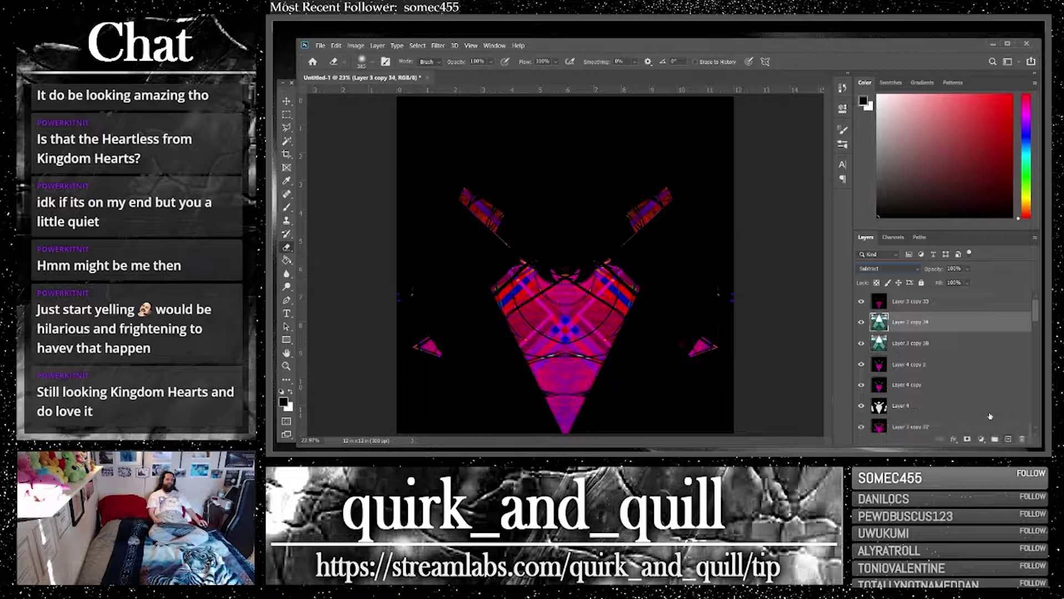
{"action": "left_click_drag", "start_coordinate": [912, 327], "coordinate": [912, 297]}
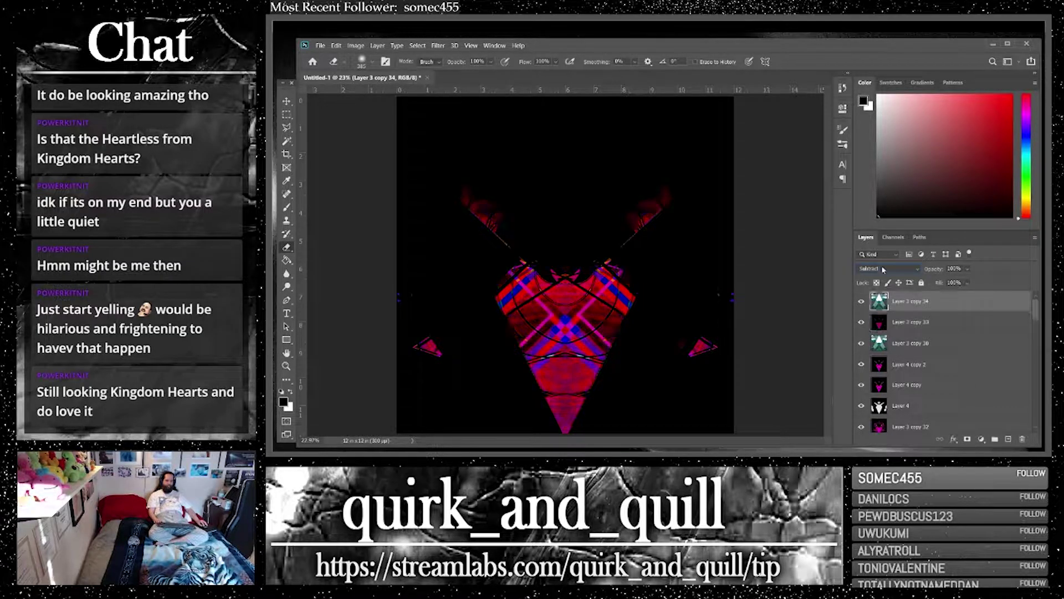
{"action": "left_click", "coordinate": [887, 268]}
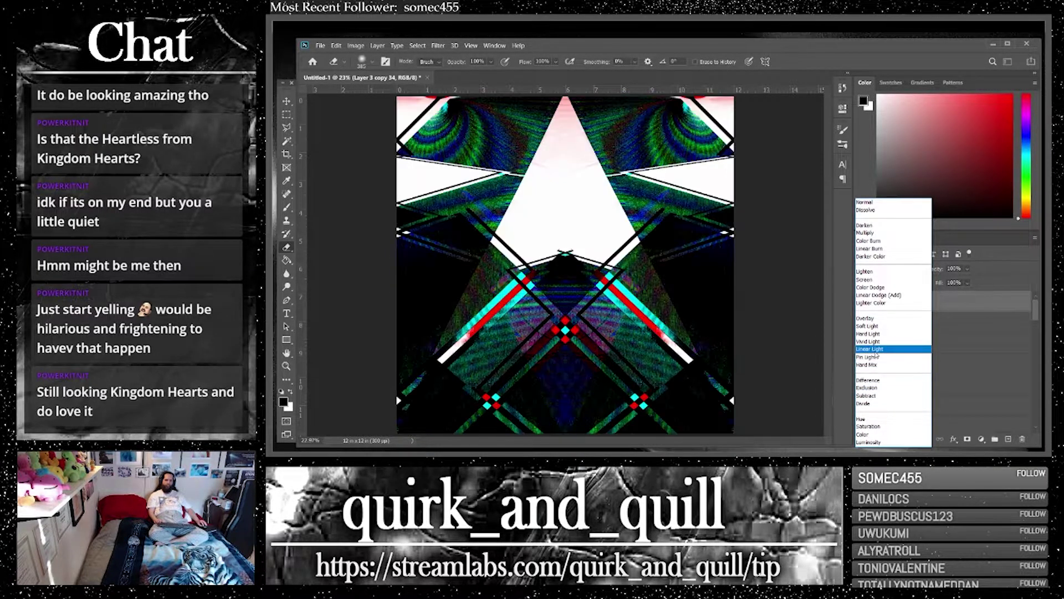
{"action": "left_click", "coordinate": [975, 306]}
Add a Saturation-blended copy on top and merge it with a copy of Layer 3 copy 34
{"action": "key", "text": "ctrl+j"}
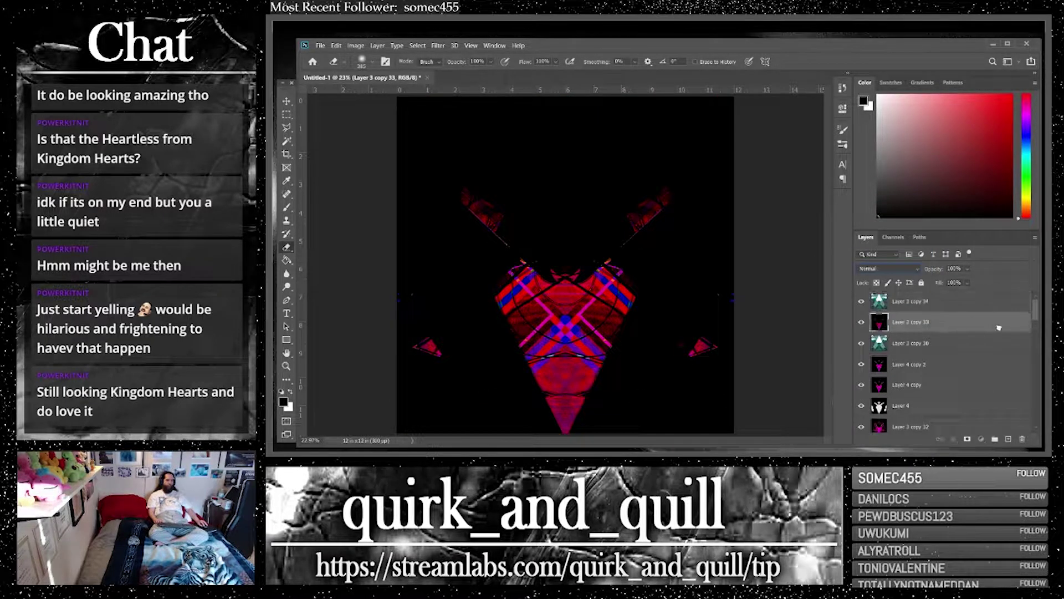
{"action": "left_click_drag", "start_coordinate": [943, 323], "coordinate": [922, 302]}
{"action": "left_click", "coordinate": [891, 271]}
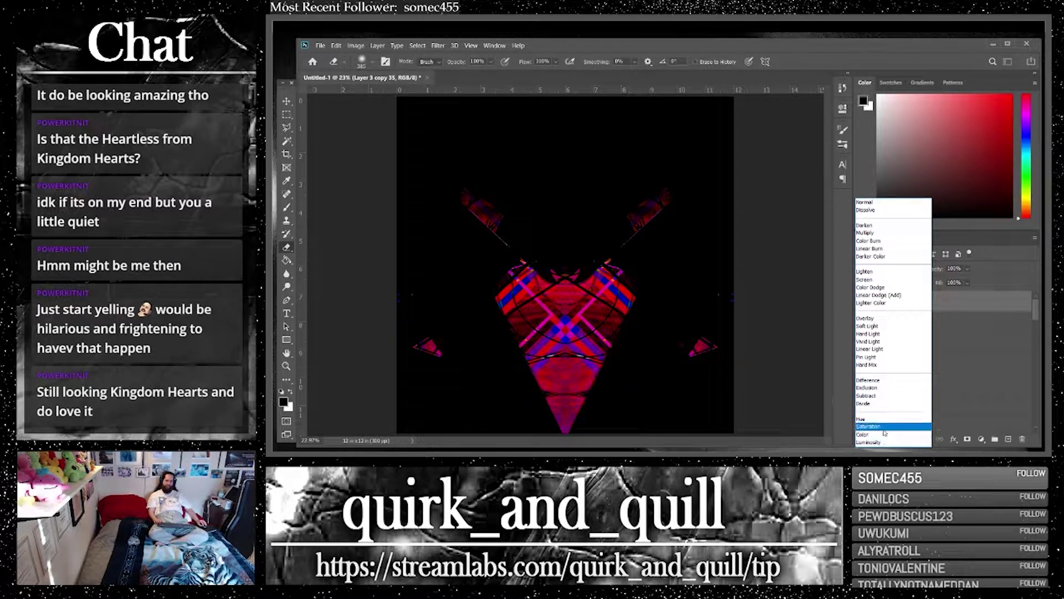
{"action": "left_click", "coordinate": [883, 426]}
{"action": "left_click", "coordinate": [944, 327], "text": "shift"}
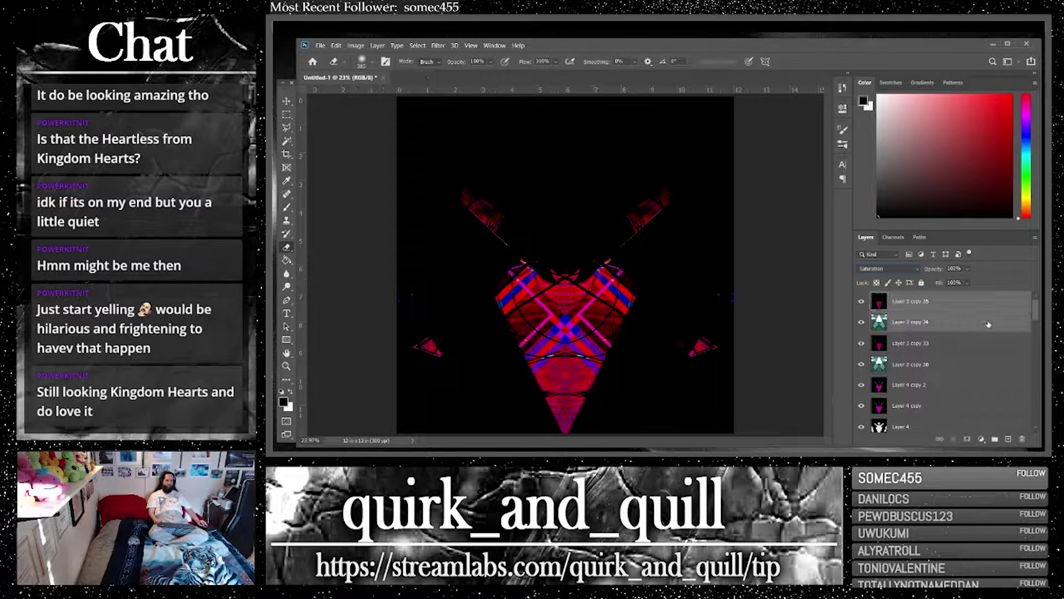
{"action": "key", "text": "ctrl+j"}
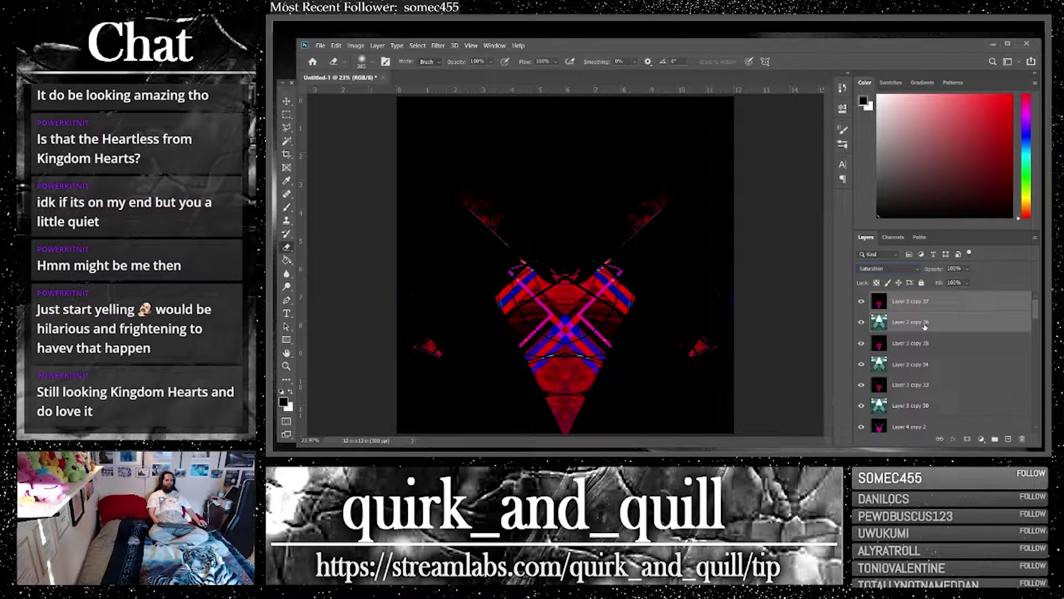
{"action": "right_click", "coordinate": [925, 327]}
{"action": "left_click", "coordinate": [909, 342]}
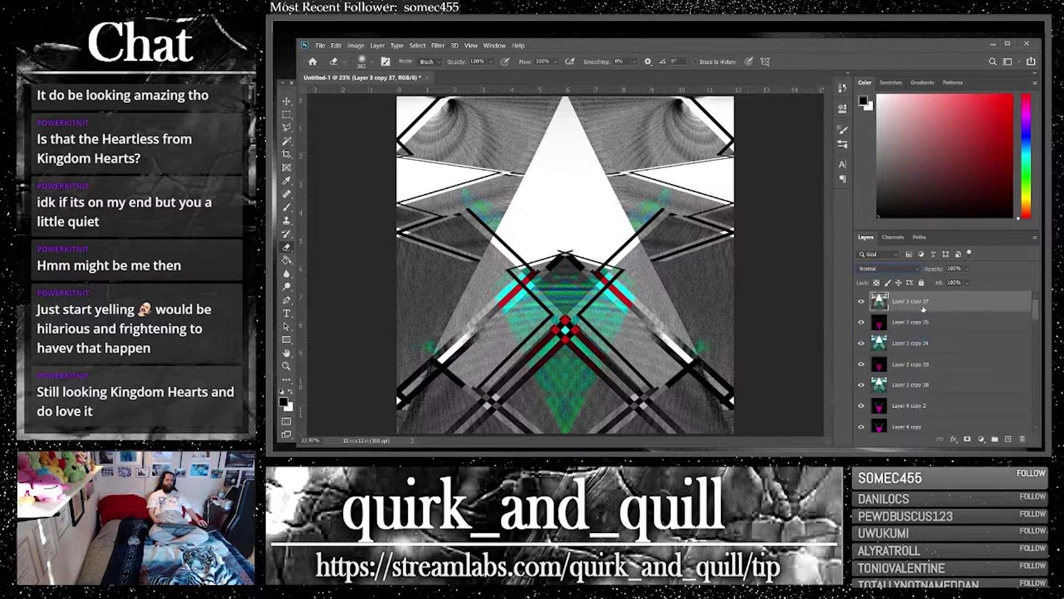
Set the top layer to Saturation and merge the stacked copies into Layer 3 copy 44
{"action": "key", "text": "shift+alt+t"}
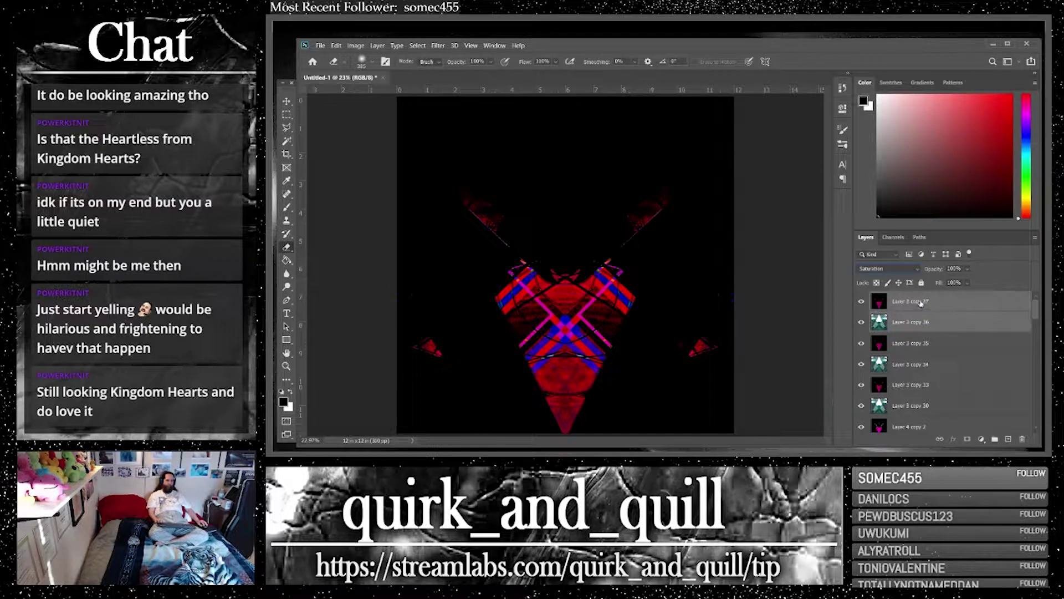
{"action": "scroll", "coordinate": [926, 380], "scroll_direction": "down", "scroll_amount": 2}
{"action": "left_click", "coordinate": [938, 409], "text": "shift"}
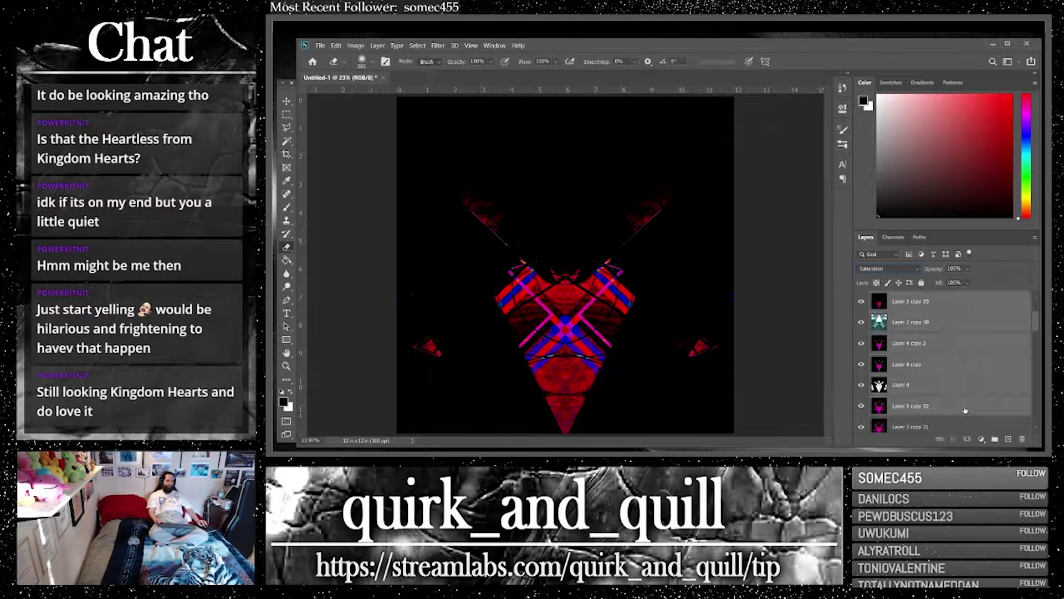
{"action": "right_click", "coordinate": [942, 399]}
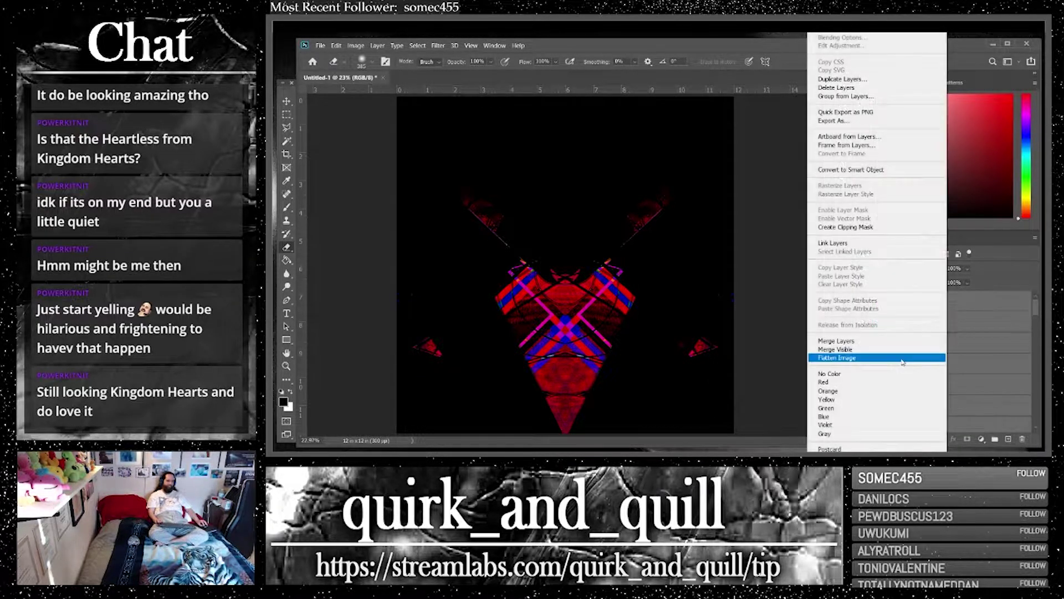
{"action": "left_click", "coordinate": [893, 341]}
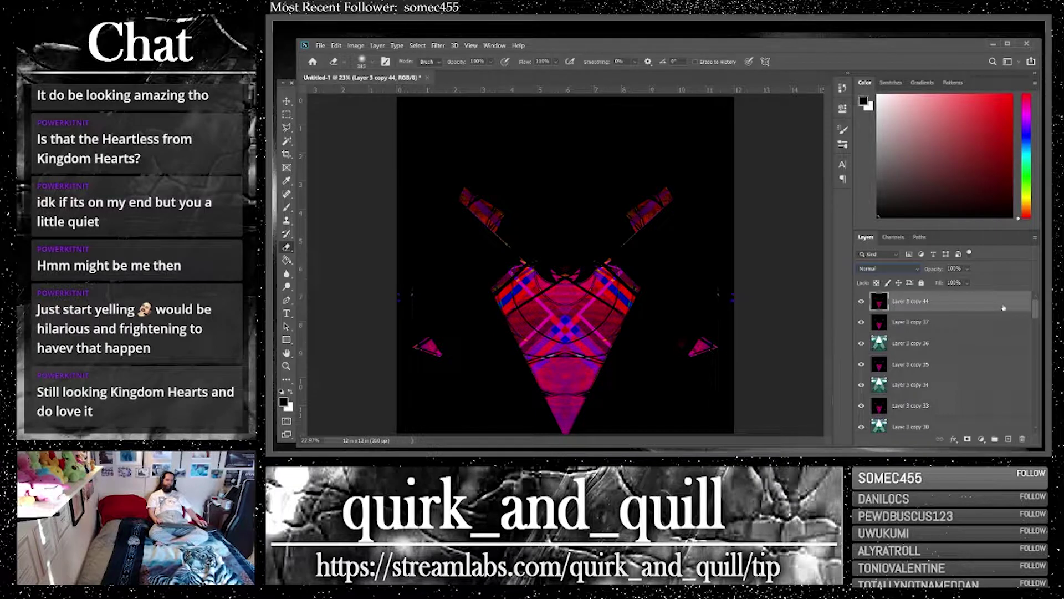
Duplicate the merged emblem, scale the copy to 66%, and move it up the canvas
{"action": "key", "text": "ctrl+j"}
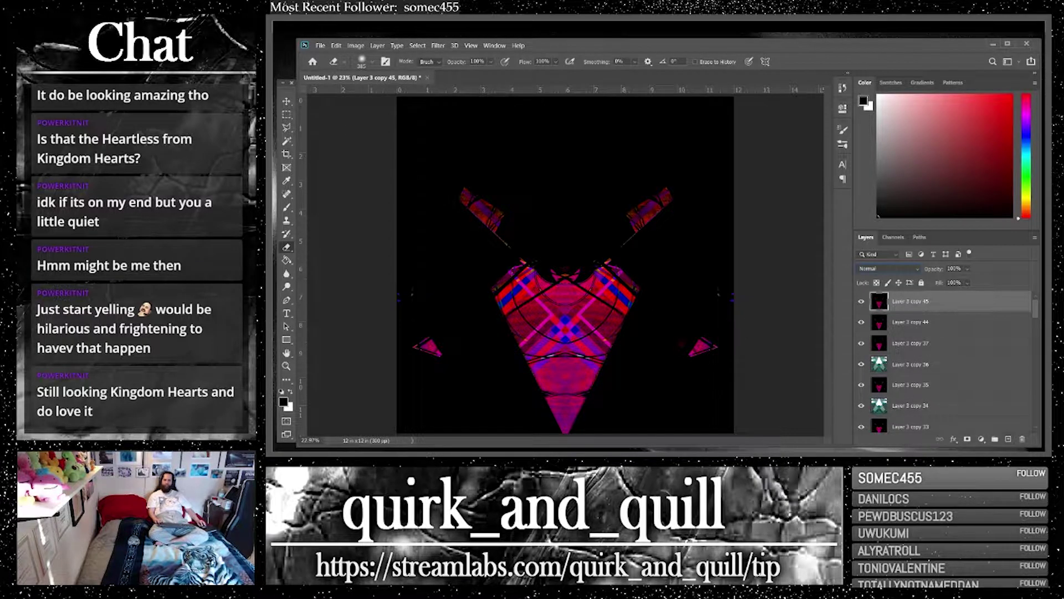
{"action": "left_click", "coordinate": [286, 101]}
{"action": "left_click_drag", "start_coordinate": [397, 96], "coordinate": [510, 210]}
{"action": "key", "text": "Return"}
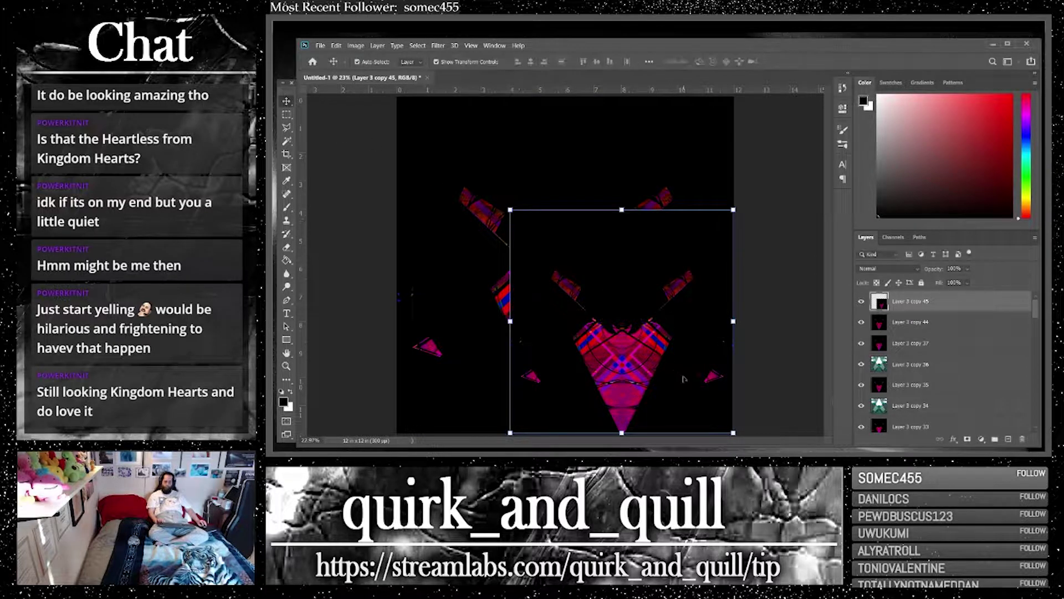
{"action": "left_click_drag", "start_coordinate": [686, 400], "coordinate": [680, 293]}
Duplicate the smaller emblem, flip the copy vertically, and set it to Lighten
{"action": "key", "text": "ctrl+j"}
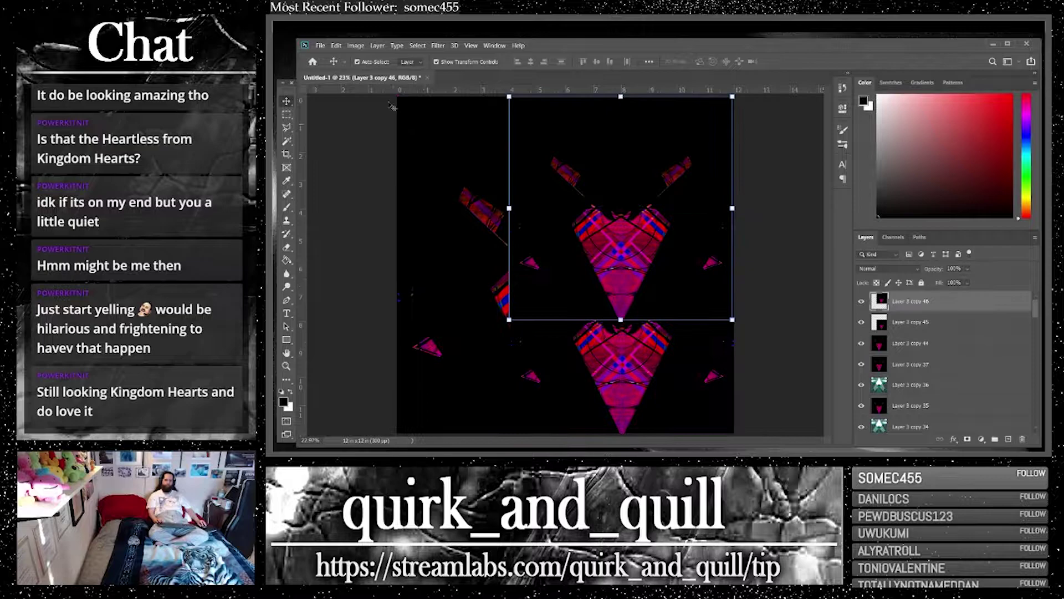
{"action": "left_click", "coordinate": [339, 46]}
{"action": "mouse_move", "coordinate": [413, 269]}
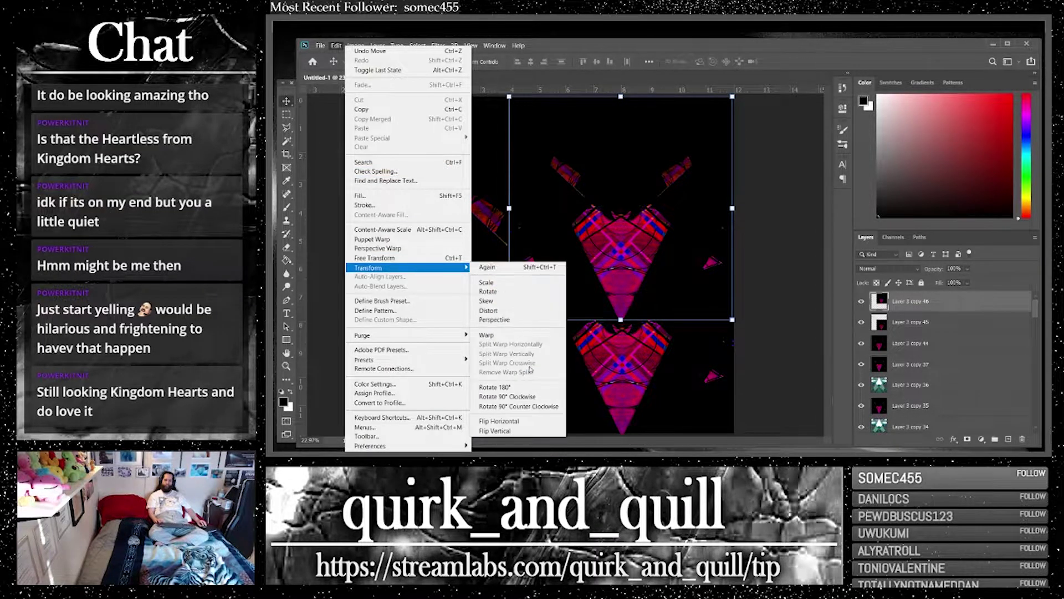
{"action": "left_click", "coordinate": [533, 430]}
{"action": "left_click", "coordinate": [887, 269]}
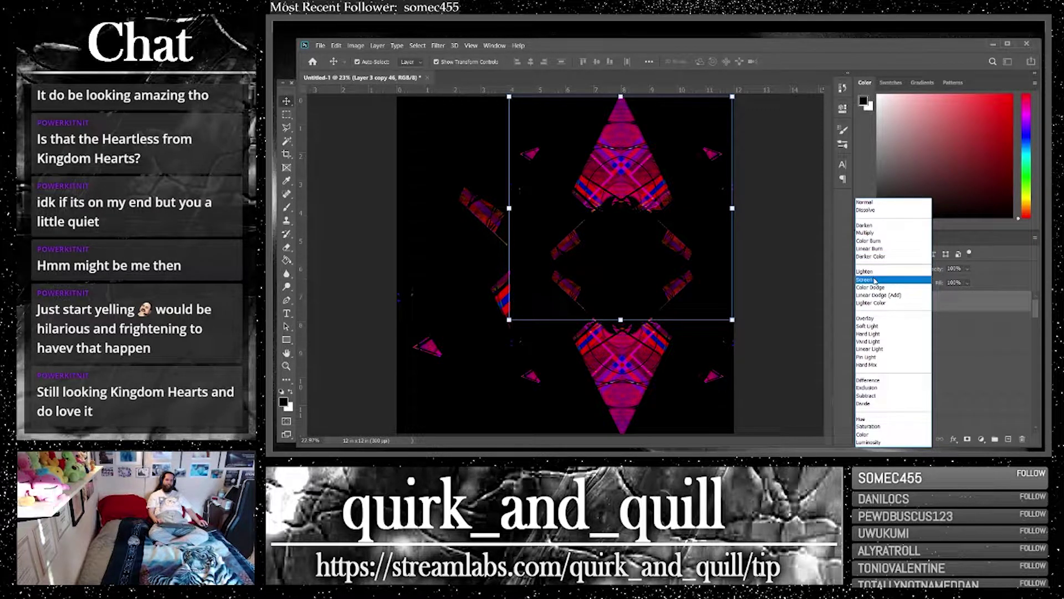
{"action": "left_click", "coordinate": [866, 271]}
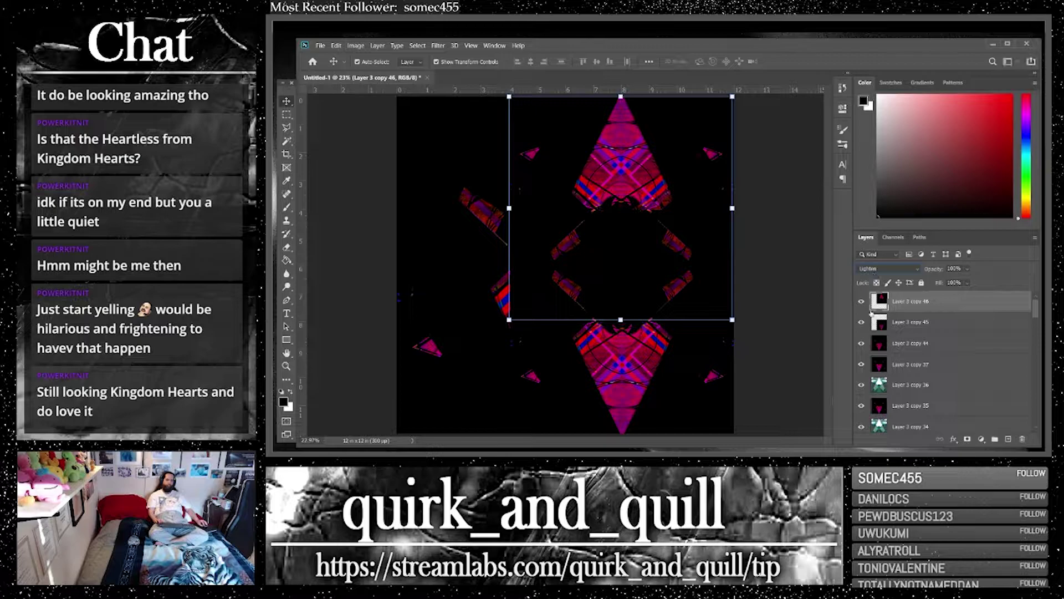
Shift both small copies left to centre them, then duplicate Layer 3 copies 45 and 46
{"action": "left_click", "coordinate": [974, 327], "text": "shift"}
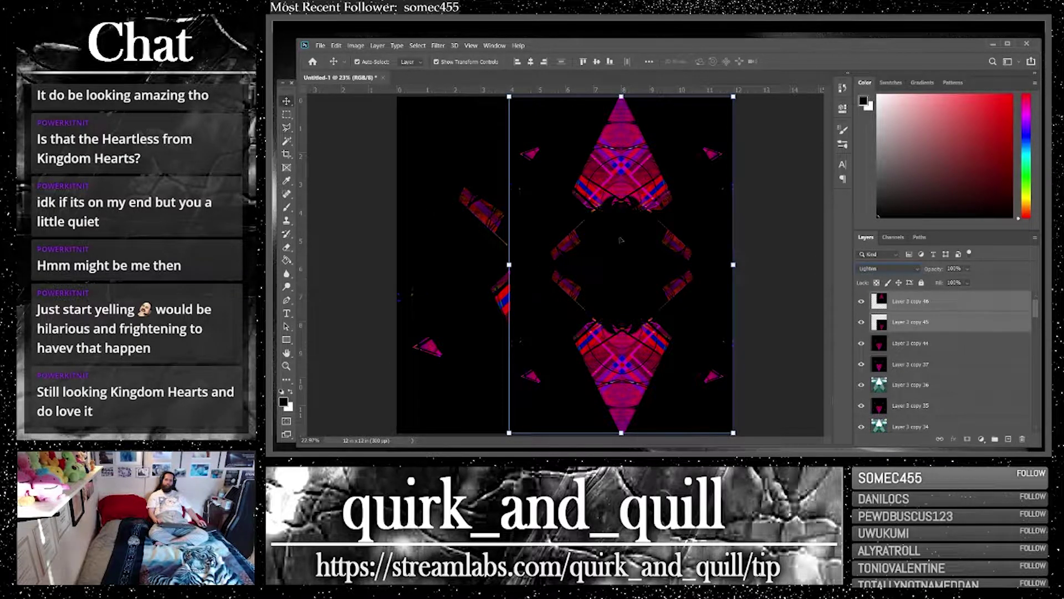
{"action": "left_click_drag", "start_coordinate": [619, 261], "coordinate": [561, 261]}
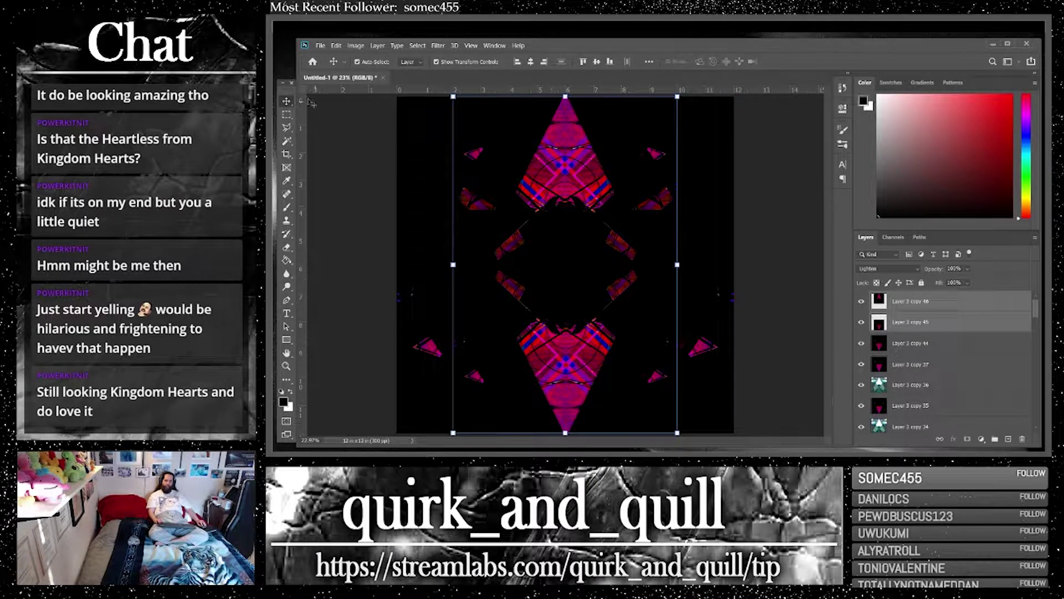
{"action": "left_click", "coordinate": [327, 125]}
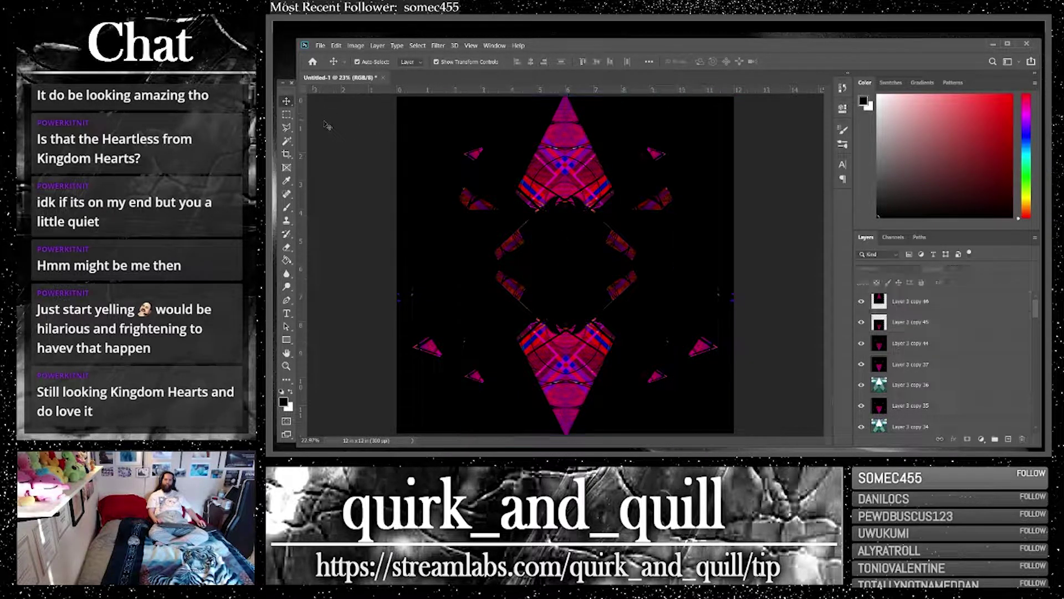
{"action": "left_click", "coordinate": [933, 301]}
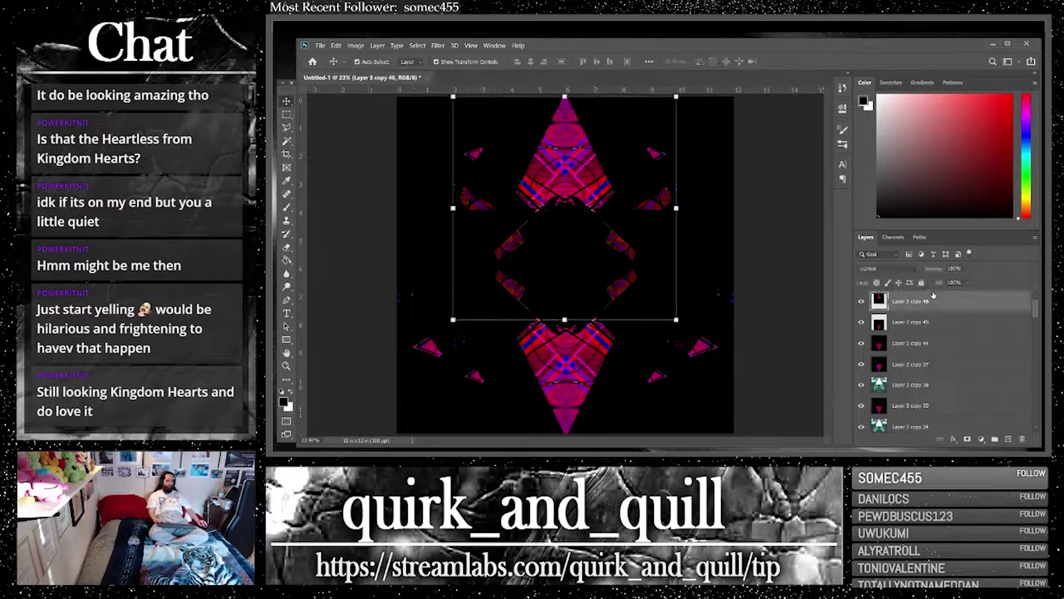
{"action": "left_click", "coordinate": [934, 324]}
{"action": "left_click", "coordinate": [923, 308], "text": "shift"}
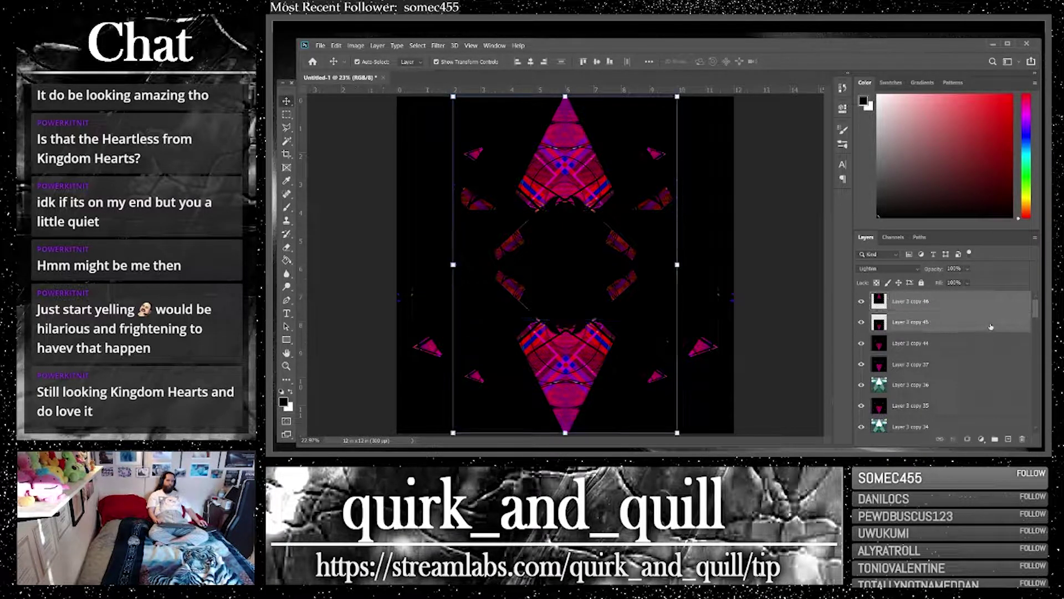
{"action": "left_click_drag", "start_coordinate": [992, 328], "coordinate": [1007, 438]}
Merge the duplicated pair into Layer 3 copy 48 and add a copy of the original emblem layer below it
{"action": "right_click", "coordinate": [921, 326]}
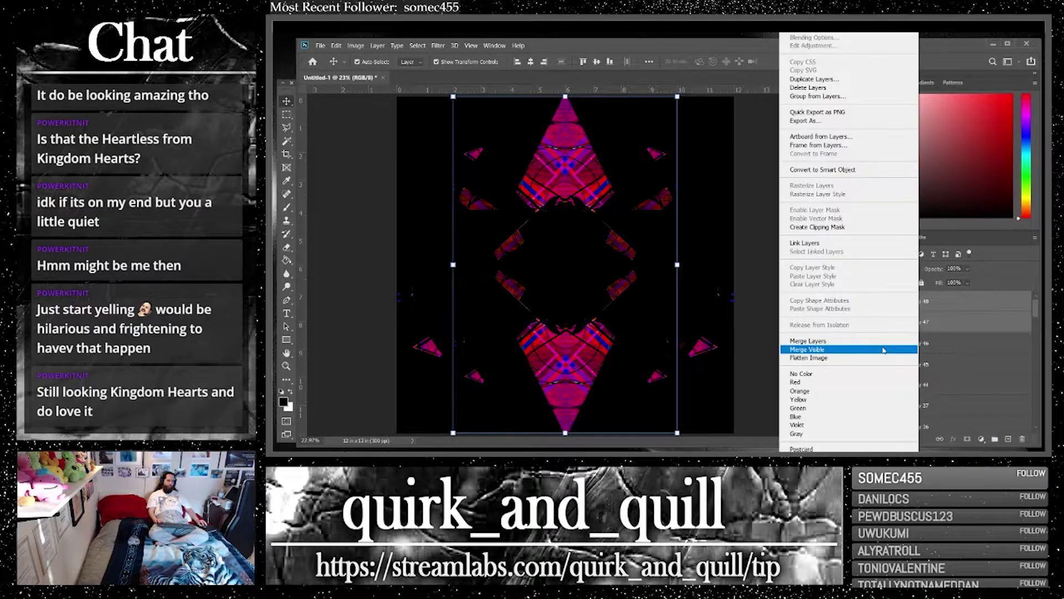
{"action": "left_click", "coordinate": [884, 344]}
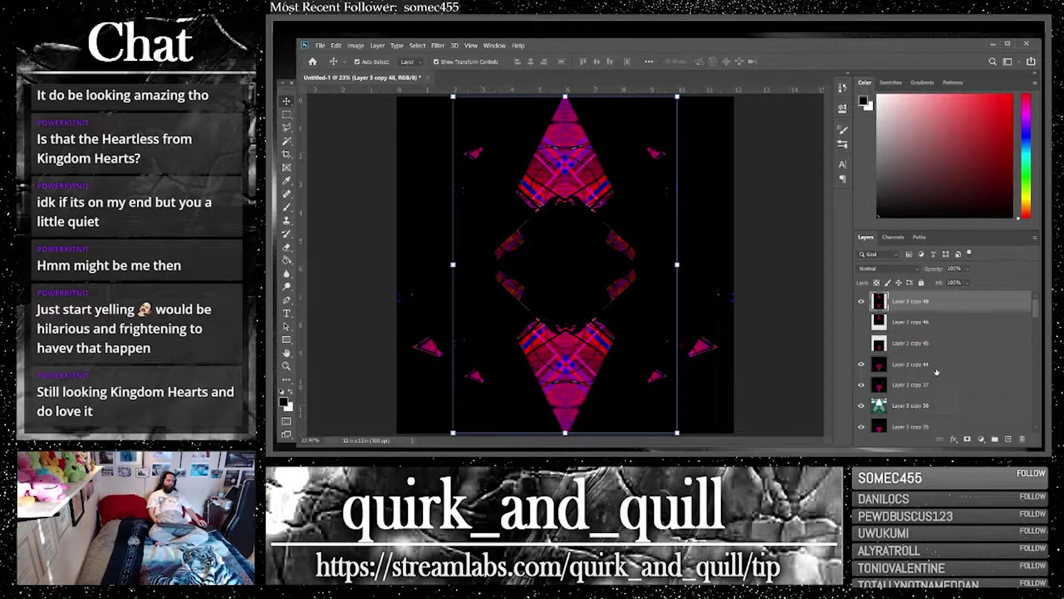
{"action": "left_click_drag", "start_coordinate": [983, 374], "coordinate": [1008, 438]}
{"action": "left_click_drag", "start_coordinate": [937, 366], "coordinate": [922, 332]}
Set the merged pair, Layer 3 copy 48, to Screen blending
{"action": "left_click", "coordinate": [909, 301]}
{"action": "left_click", "coordinate": [887, 268]}
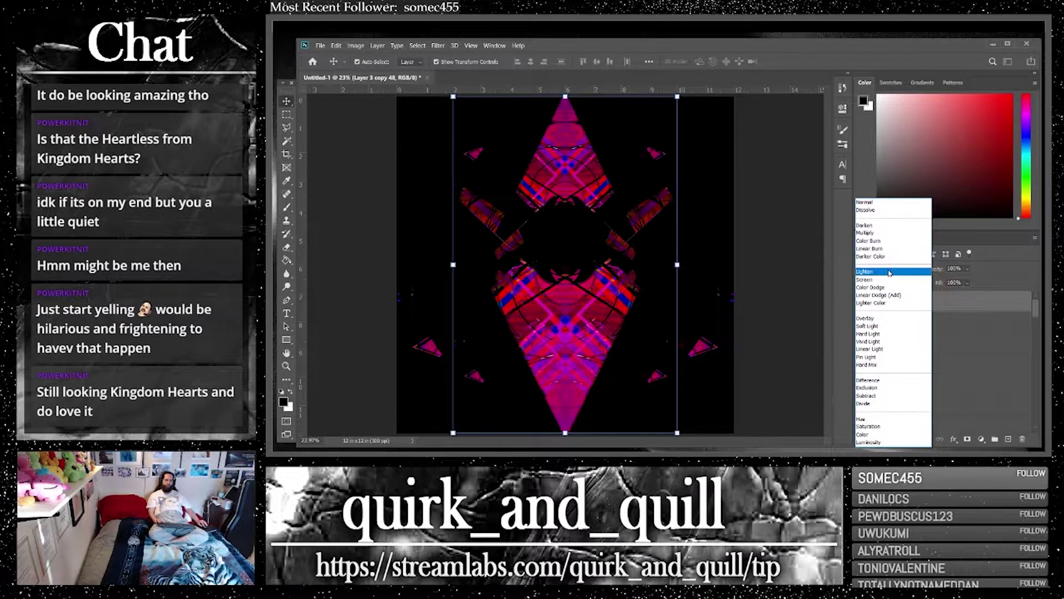
{"action": "left_click", "coordinate": [889, 276]}
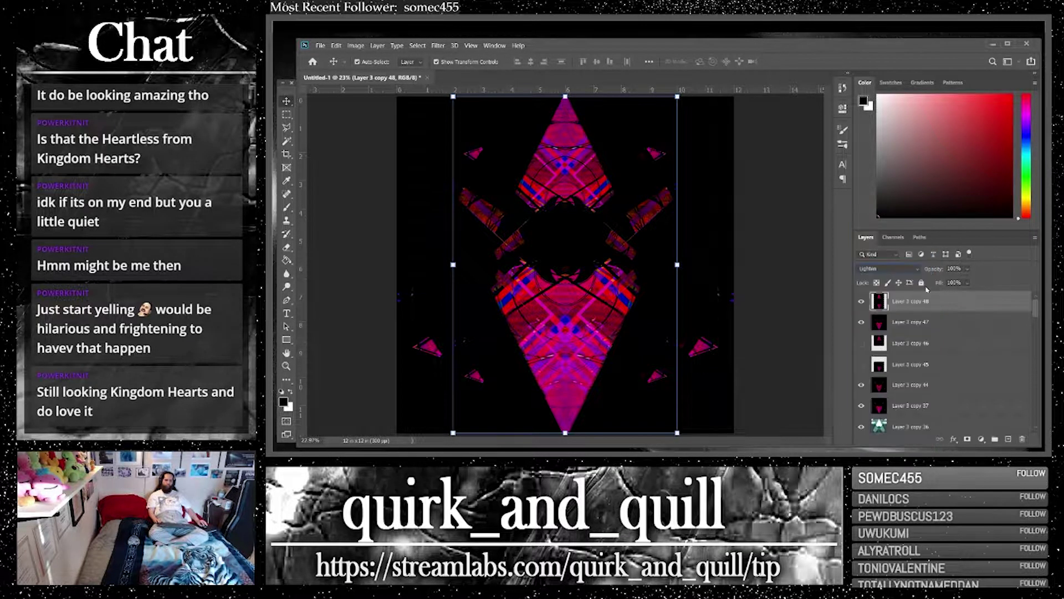
{"action": "left_click", "coordinate": [892, 267]}
{"action": "left_click", "coordinate": [898, 302]}
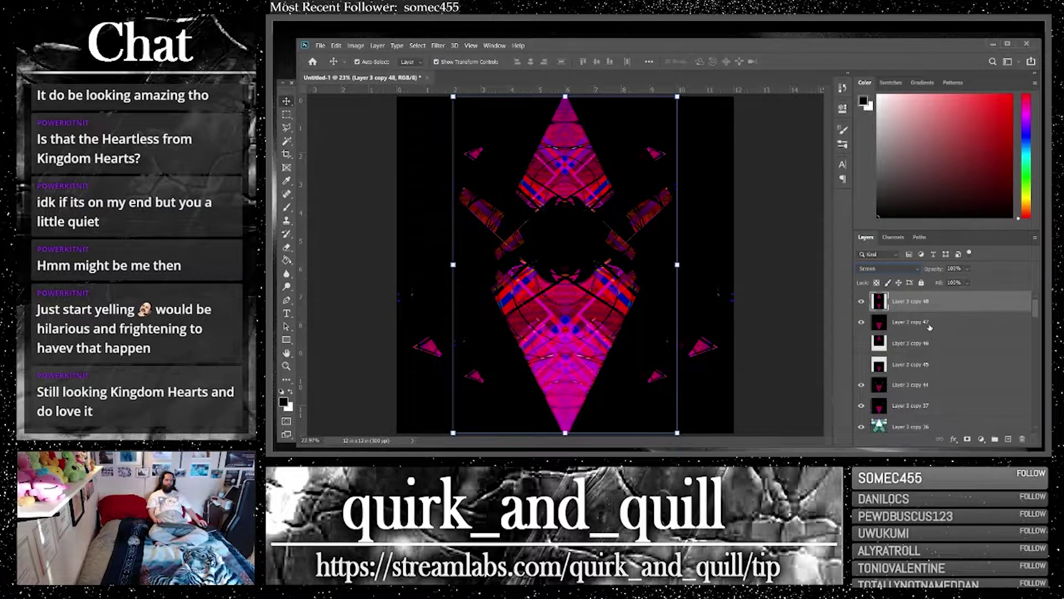
Merge copies of Layer 3 copies 48 and 47 into one layer, then duplicate it
{"action": "left_click", "coordinate": [930, 327], "text": "shift"}
{"action": "key", "text": "ctrl+j"}
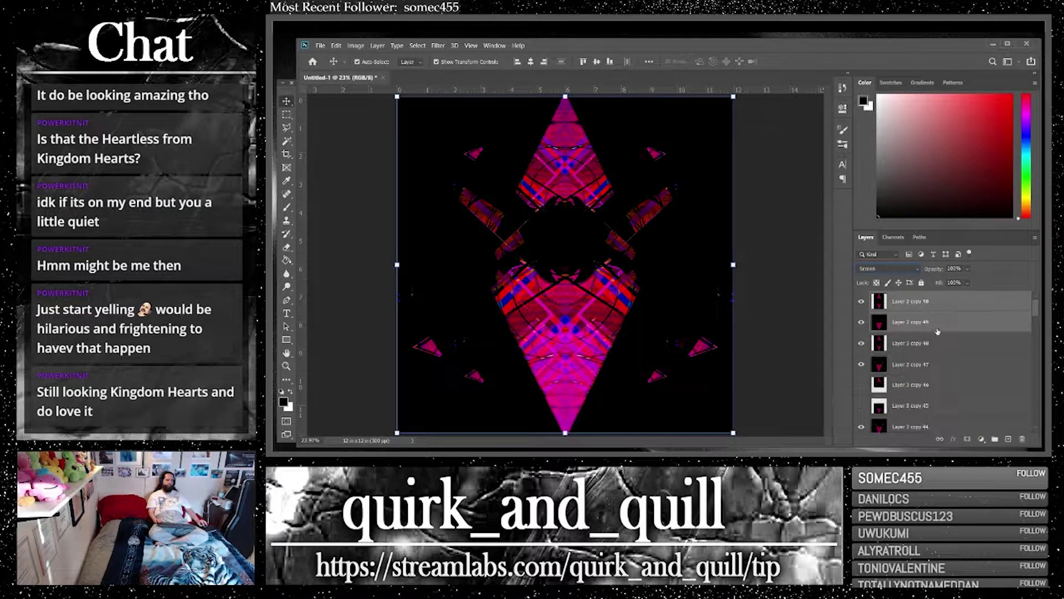
{"action": "right_click", "coordinate": [936, 332]}
{"action": "left_click", "coordinate": [810, 340]}
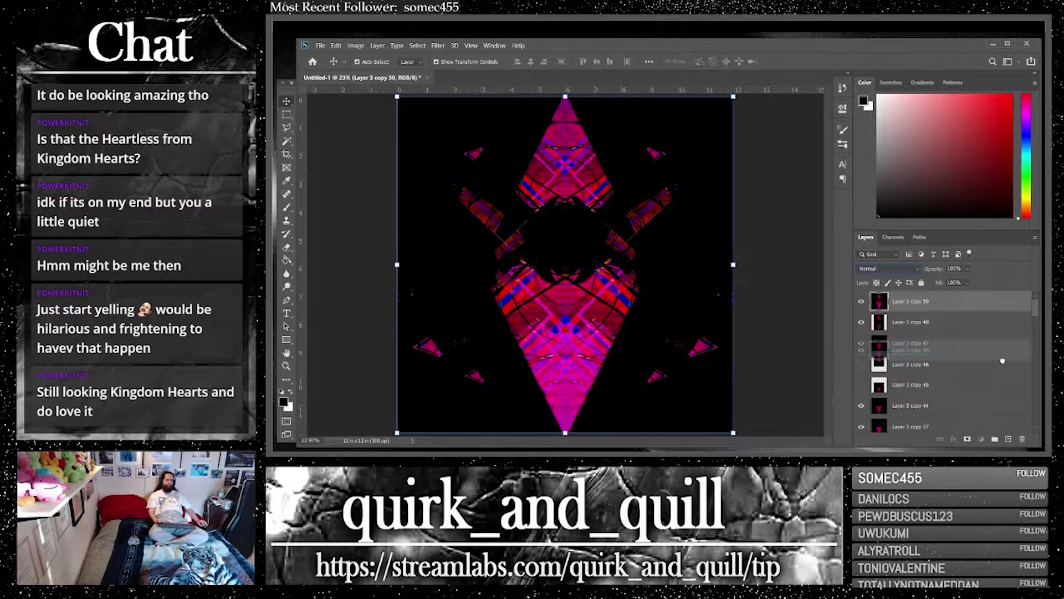
{"action": "key", "text": "ctrl+j"}
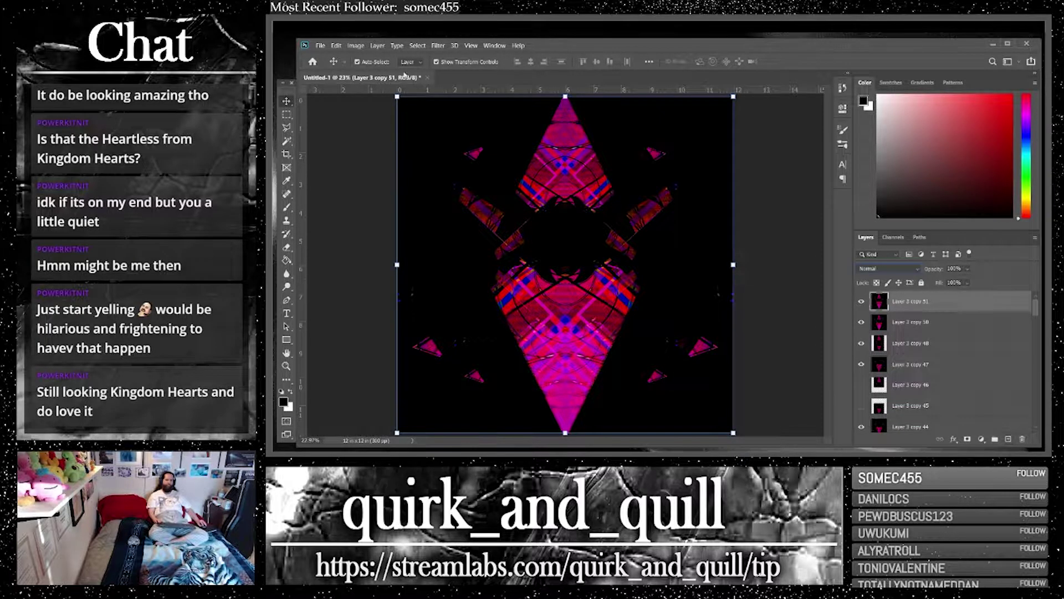
Warp Layer 3 copy 51 into pink arches with Polar Coordinates set to Polar to Rectangular, then bring up the blend modes
{"action": "left_click", "coordinate": [438, 46]}
{"action": "mouse_move", "coordinate": [551, 178]}
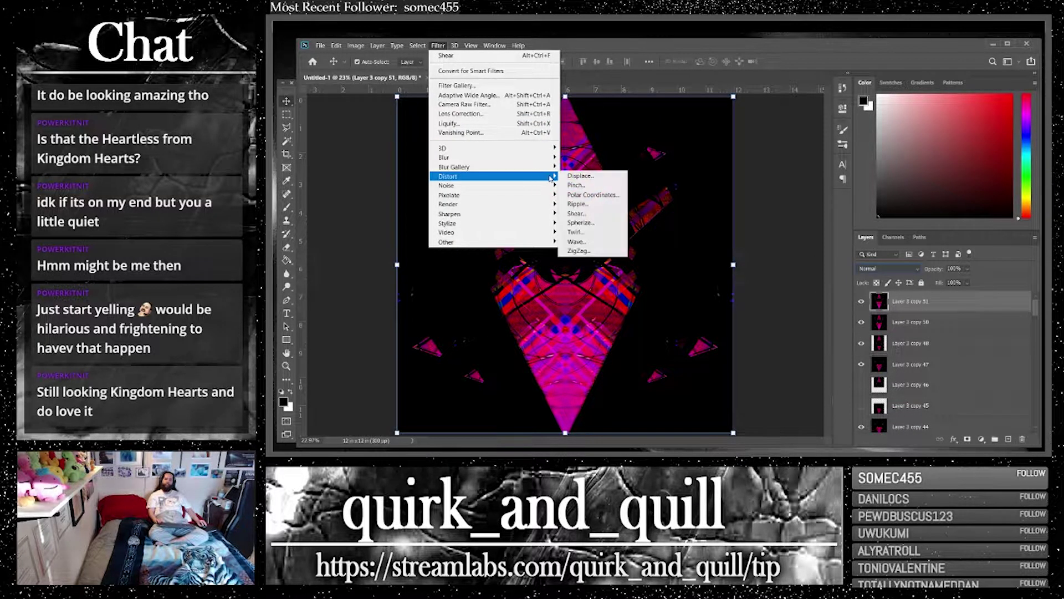
{"action": "left_click", "coordinate": [589, 195]}
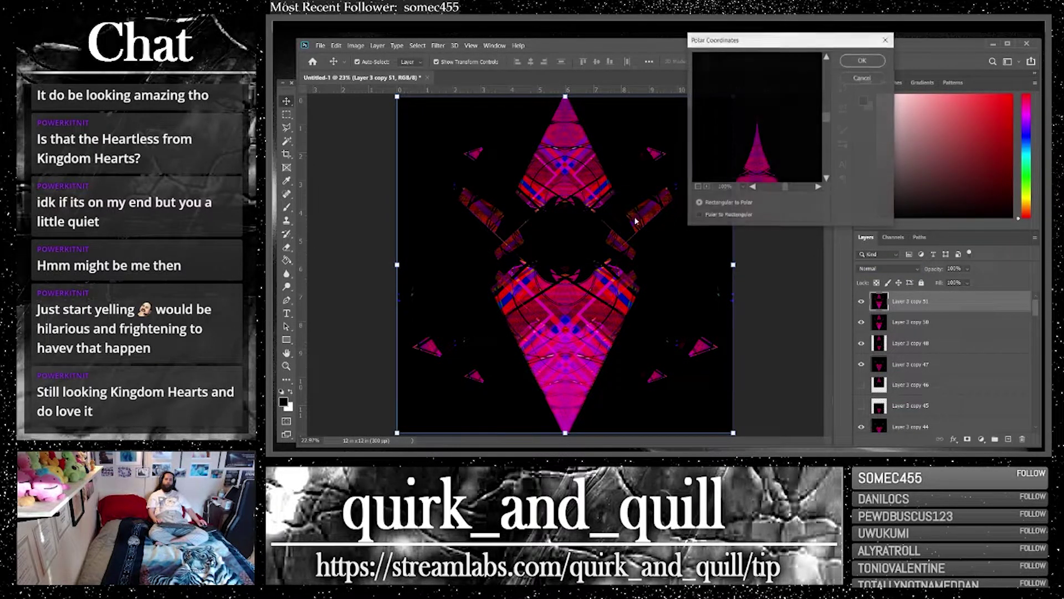
{"action": "left_click", "coordinate": [698, 187]}
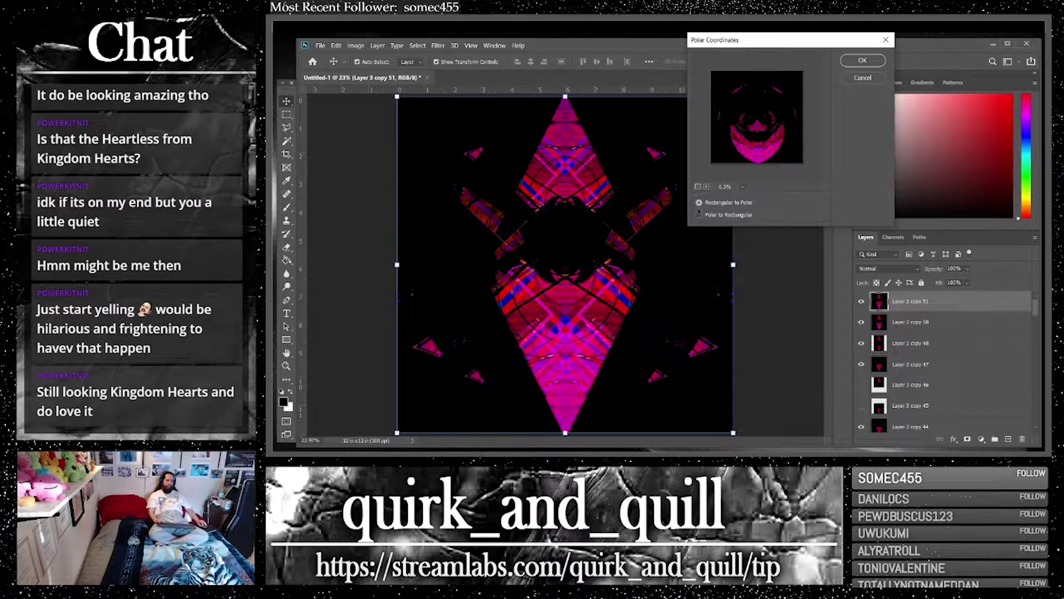
{"action": "left_click", "coordinate": [699, 215]}
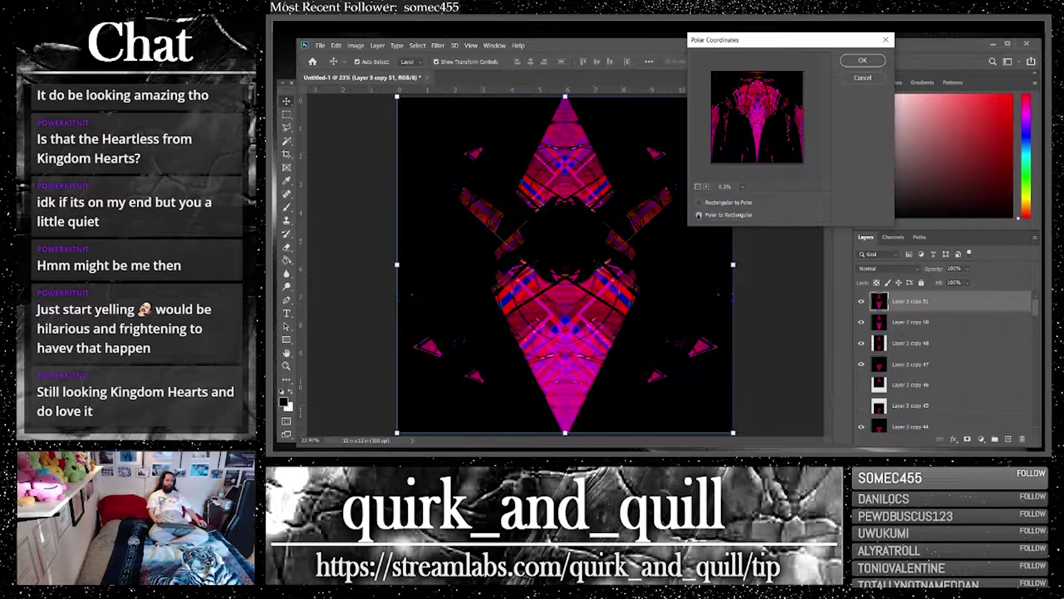
{"action": "left_click", "coordinate": [860, 64]}
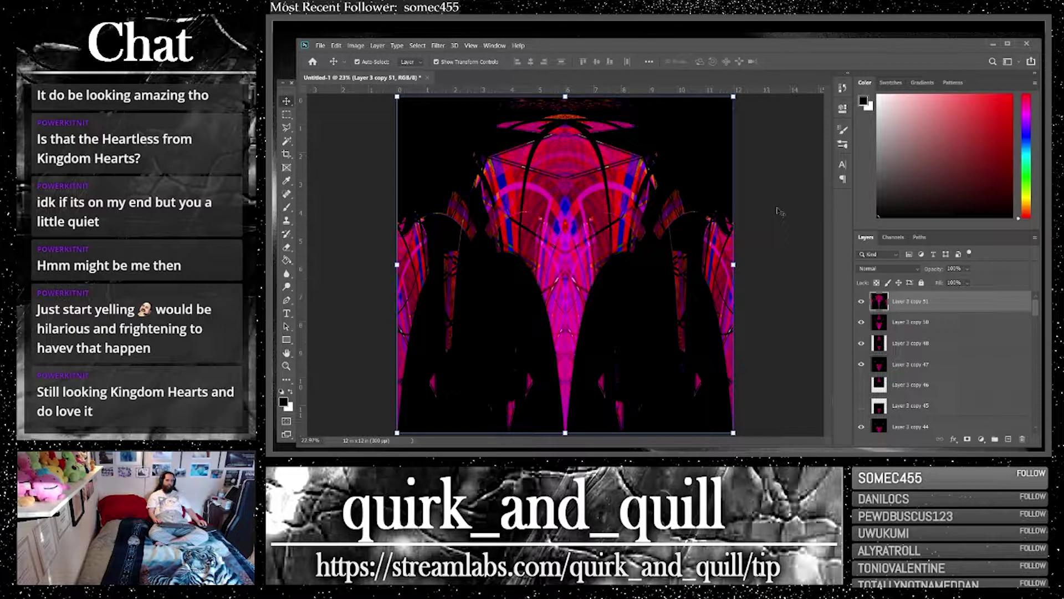
{"action": "left_click", "coordinate": [883, 270]}
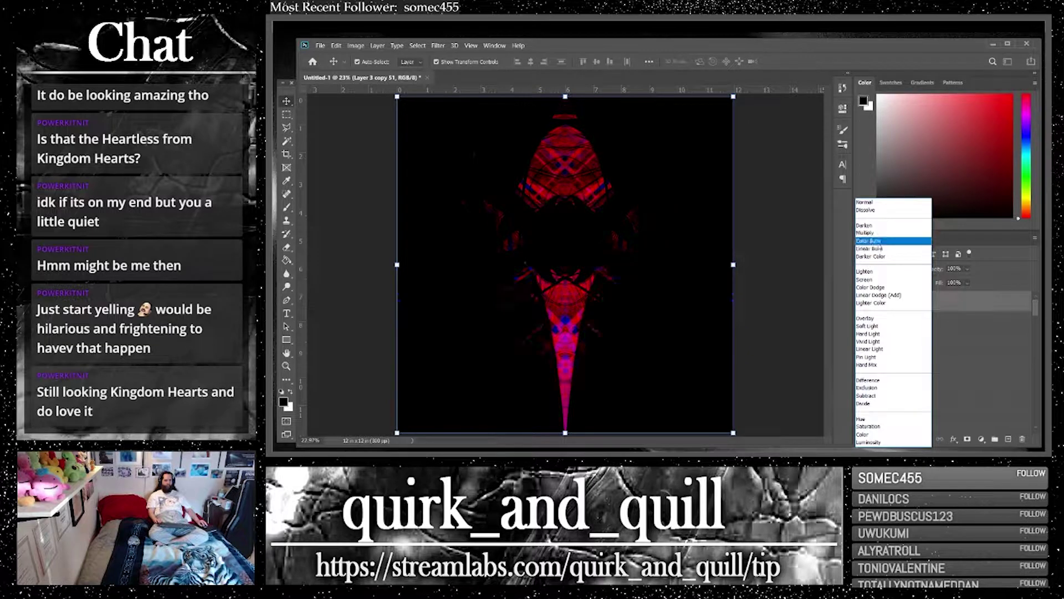
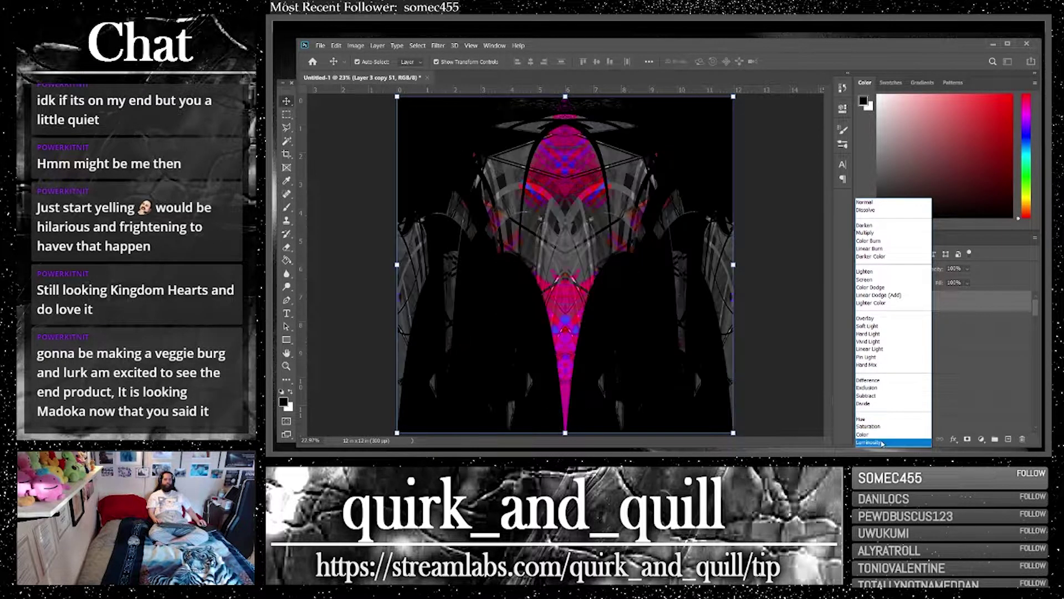
Set the pattern layer to Color Burn and merge it with the other pattern layer
{"action": "left_click", "coordinate": [879, 242]}
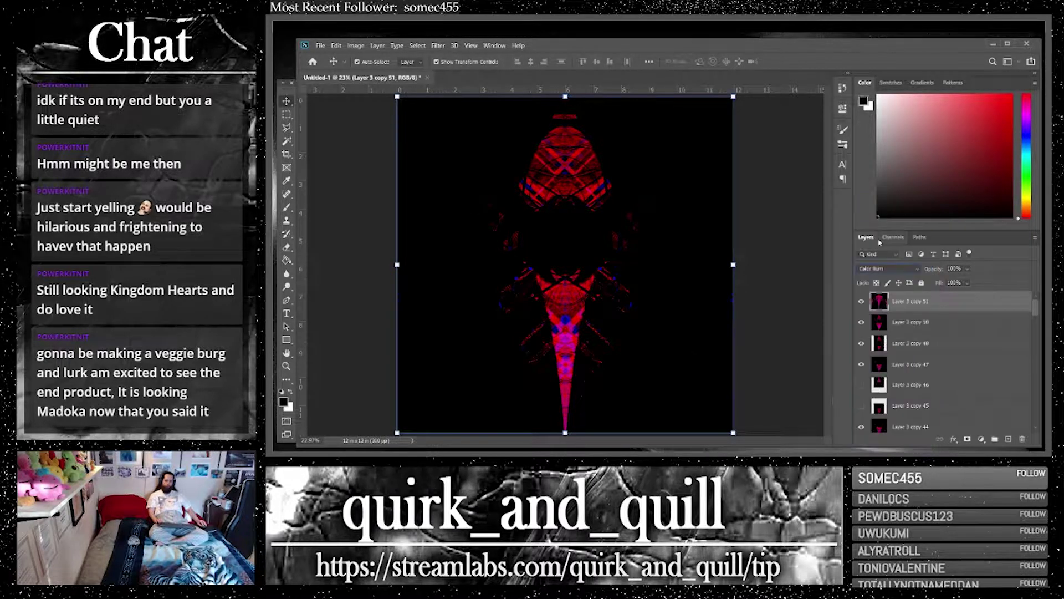
{"action": "left_click", "coordinate": [929, 326], "text": "shift"}
{"action": "left_click_drag", "start_coordinate": [928, 326], "coordinate": [998, 429]}
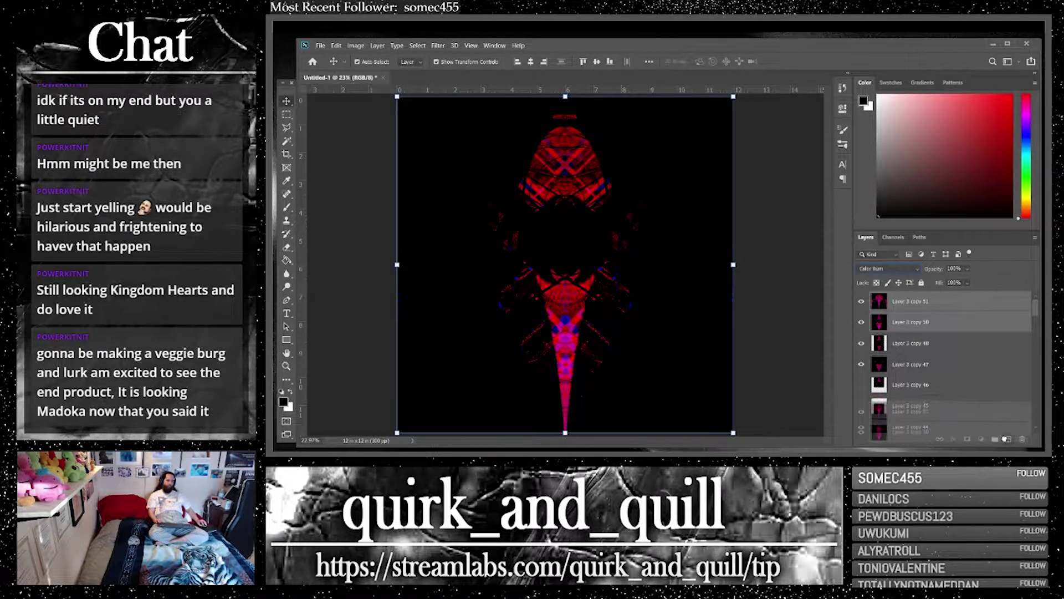
{"action": "right_click", "coordinate": [932, 327]}
{"action": "left_click", "coordinate": [874, 341]}
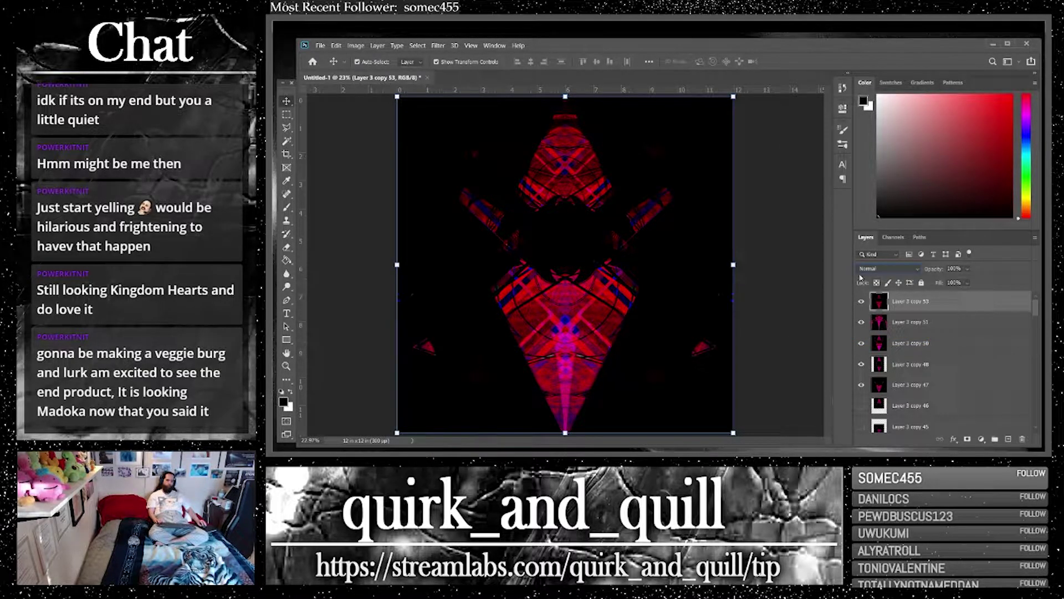
Delete the black background from the merged layer using a Magic Wand selection
{"action": "left_click", "coordinate": [287, 141]}
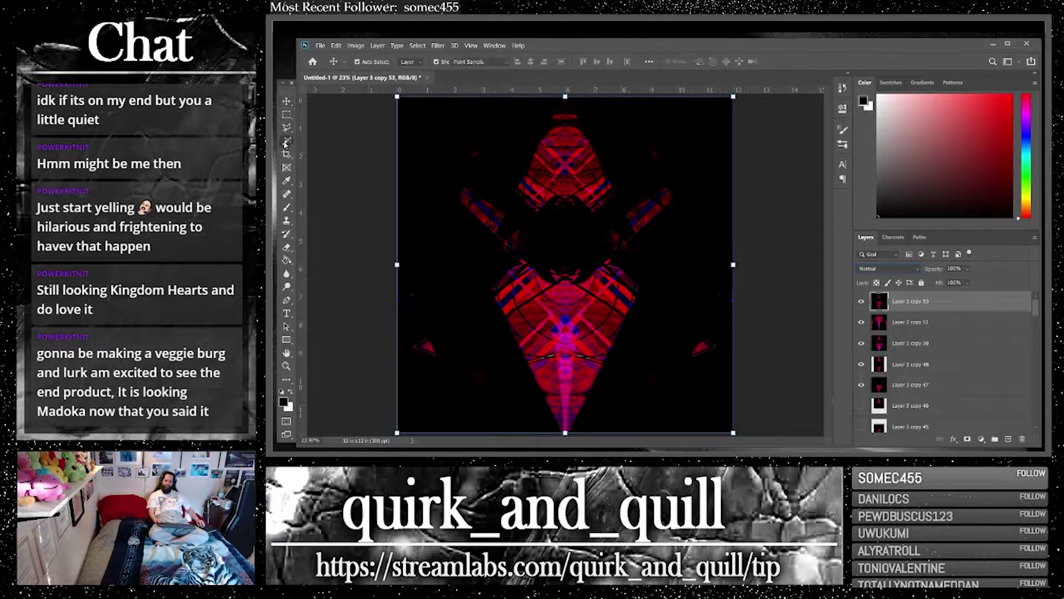
{"action": "left_click", "coordinate": [694, 277]}
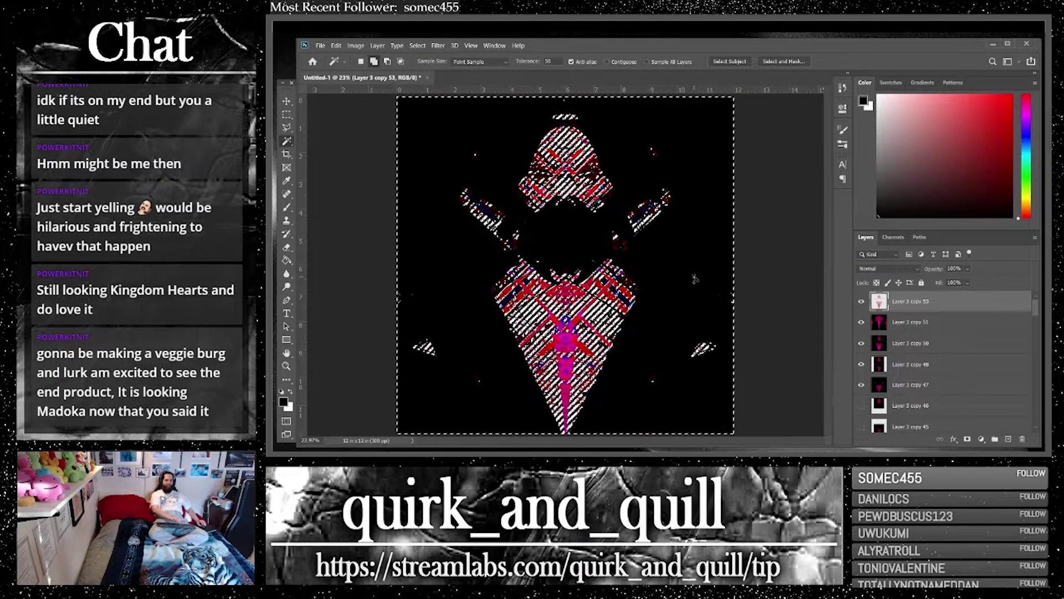
{"action": "key", "text": "Delete"}
{"action": "key", "text": "ctrl+d"}
Shrink the merged pattern to about 40% in the lower-left, then select the large layer beneath
{"action": "left_click", "coordinate": [287, 101]}
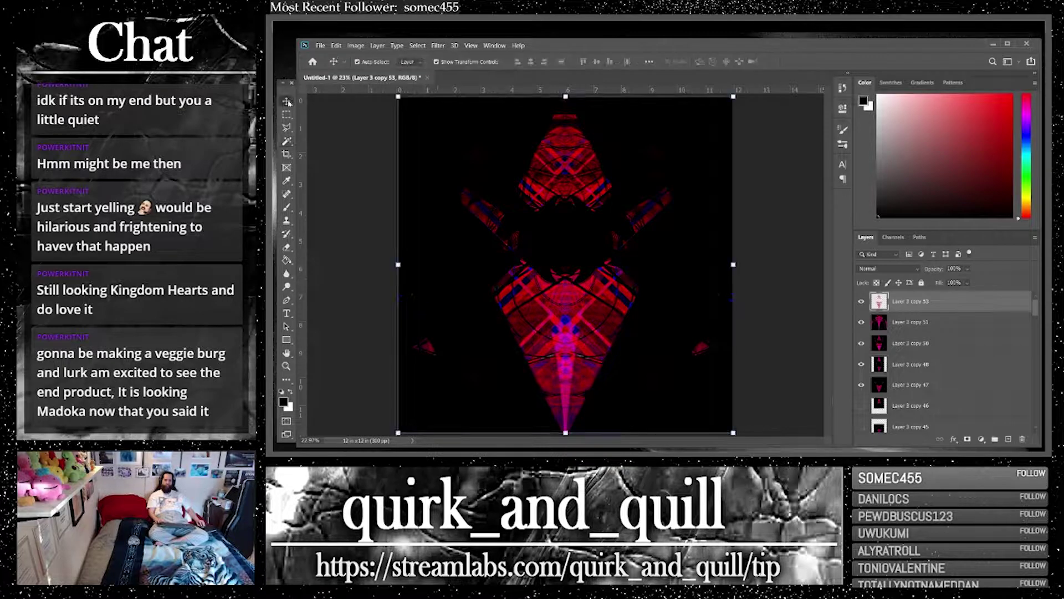
{"action": "left_click_drag", "start_coordinate": [732, 96], "coordinate": [534, 296]}
{"action": "key", "text": "Return"}
{"action": "left_click", "coordinate": [915, 321]}
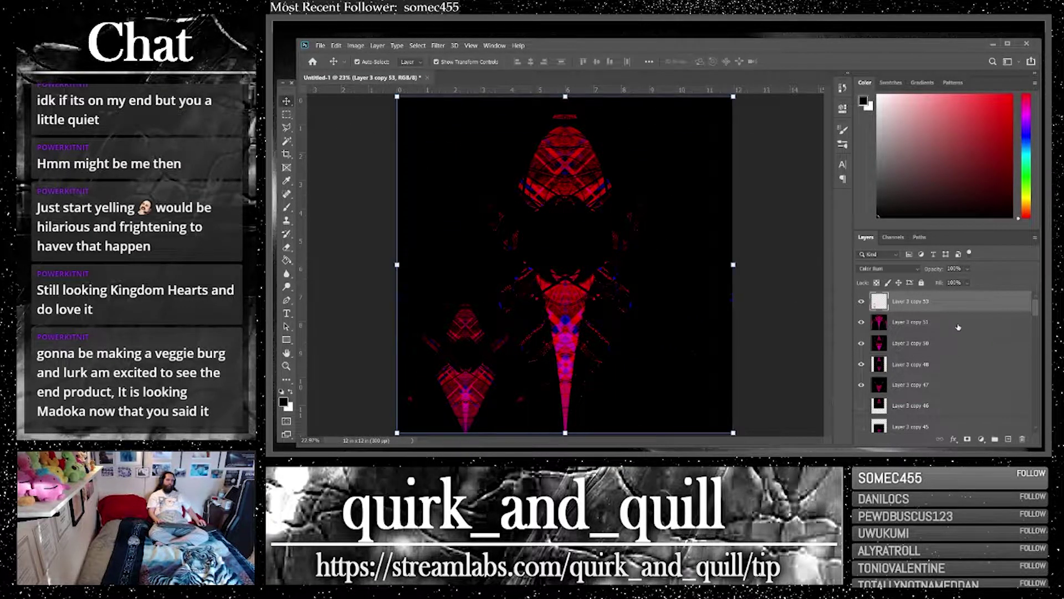
{"action": "left_click", "coordinate": [886, 268]}
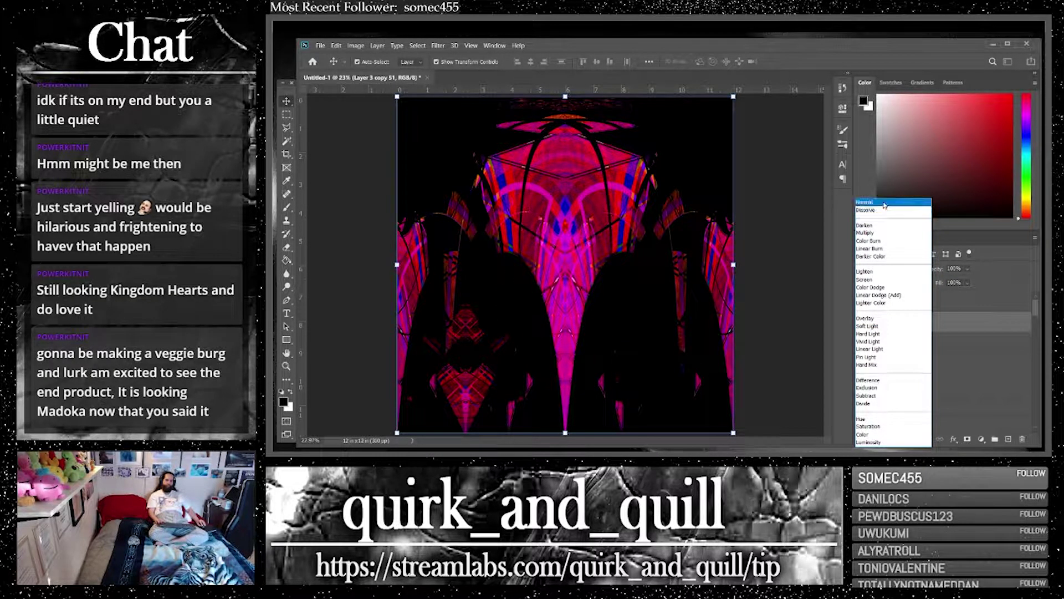
Return the lower layer to Normal blending and nudge the small motif slightly right
{"action": "left_click", "coordinate": [884, 202]}
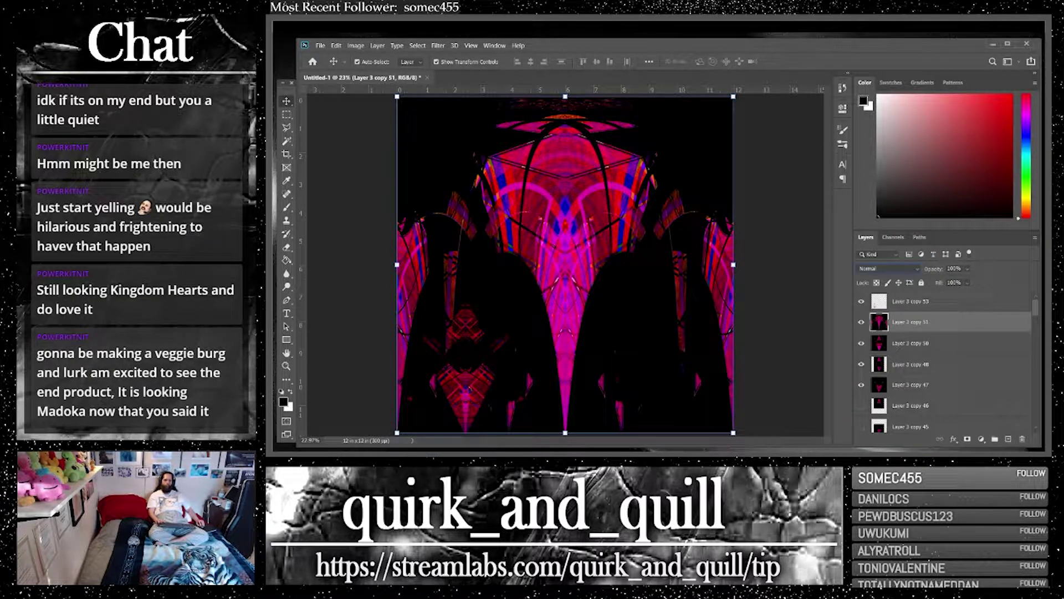
{"action": "left_click_drag", "start_coordinate": [469, 389], "coordinate": [493, 386]}
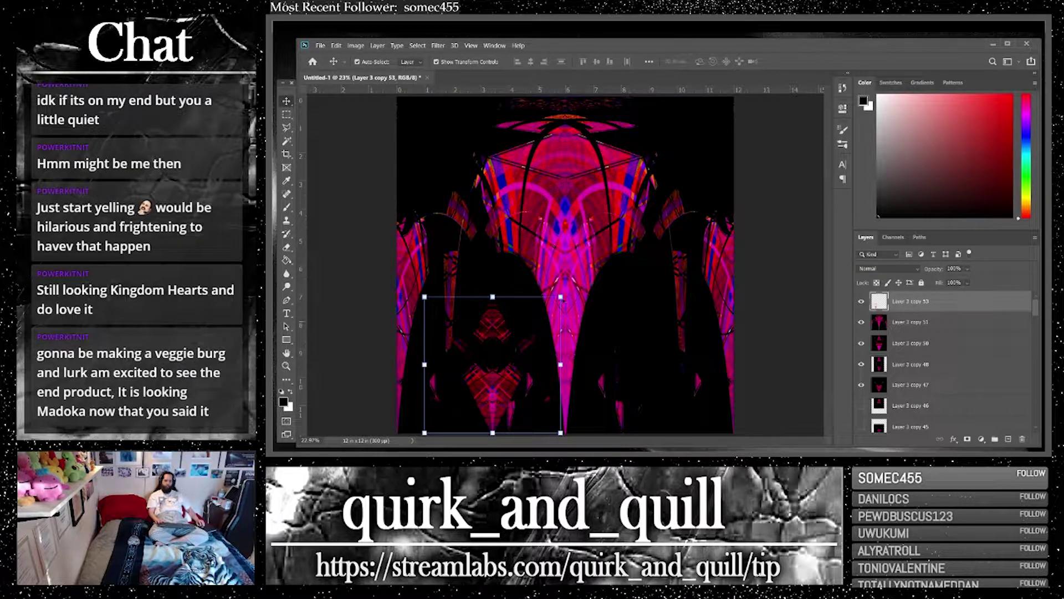
{"action": "key", "text": "ctrl+i"}
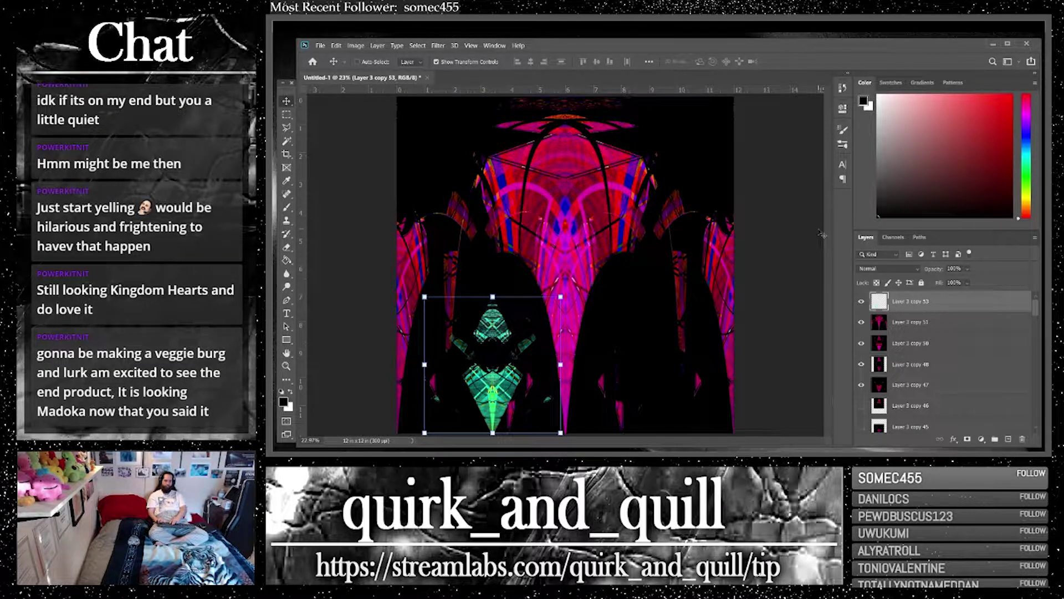
{"action": "key", "text": "ctrl+i"}
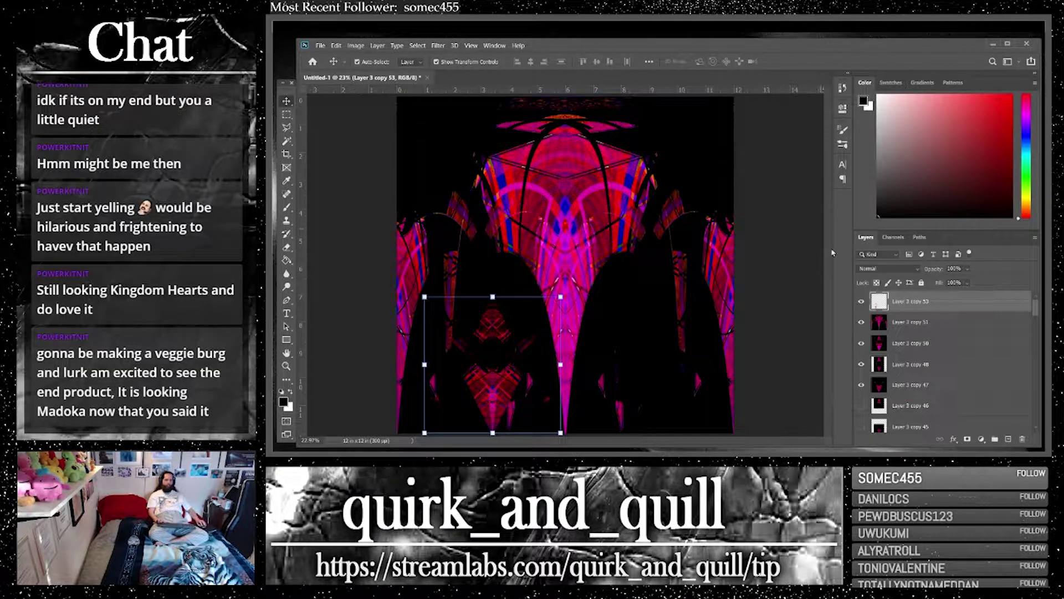
Apply Brightness/Contrast to the small motif with Brightness 130 and Contrast 100
{"action": "left_click", "coordinate": [359, 47]}
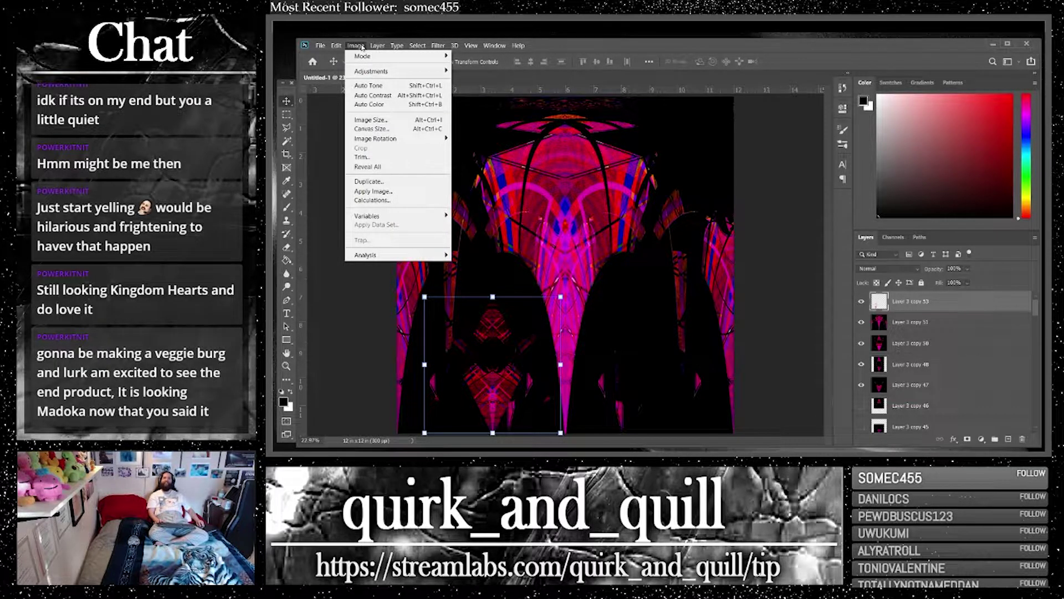
{"action": "mouse_move", "coordinate": [376, 71]}
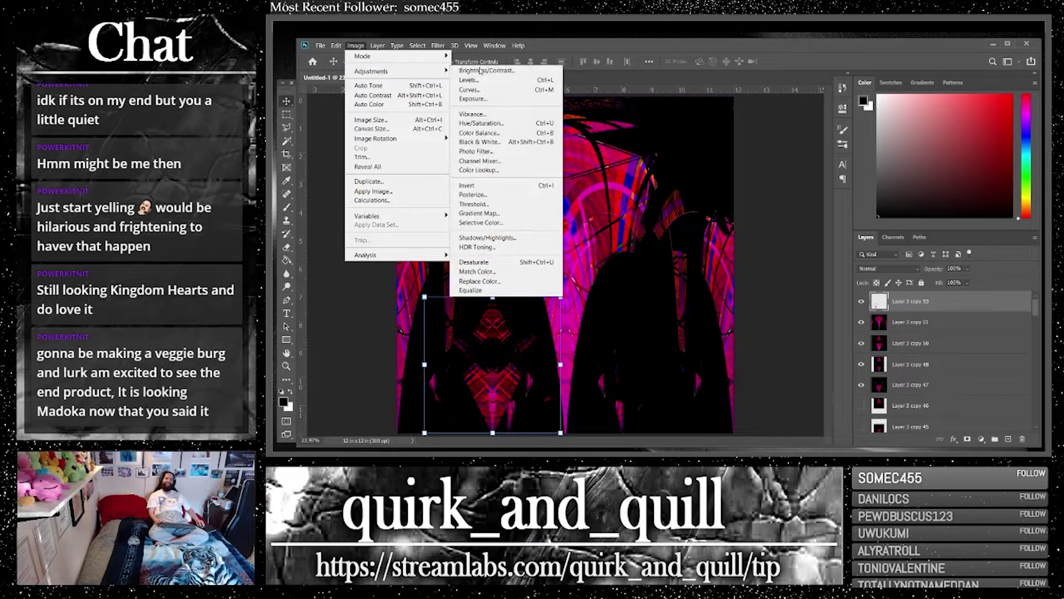
{"action": "left_click", "coordinate": [487, 70]}
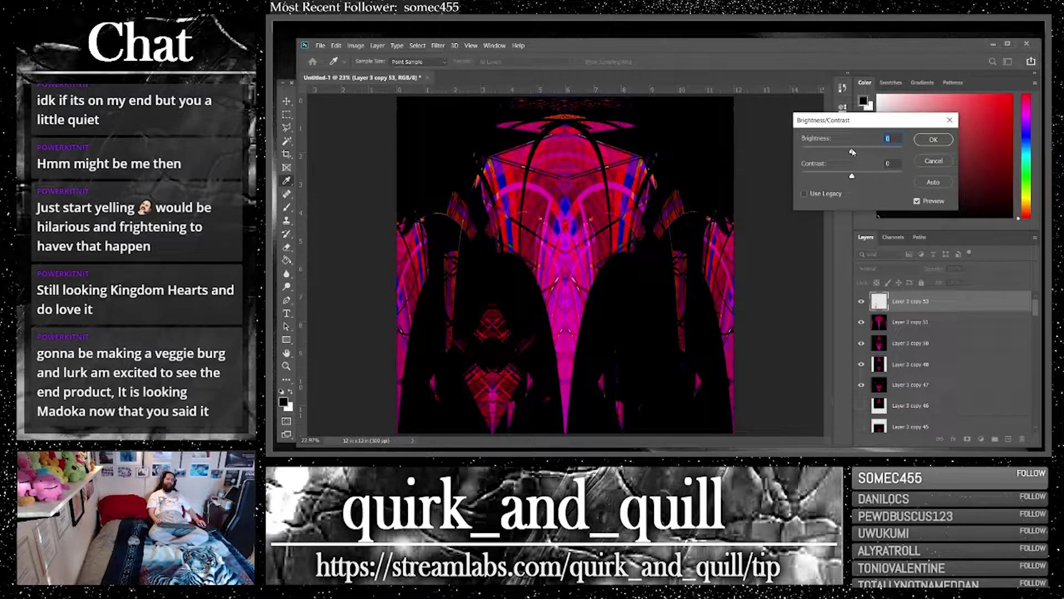
{"action": "left_click_drag", "start_coordinate": [852, 151], "coordinate": [658, 186]}
{"action": "type", "text": "100"}
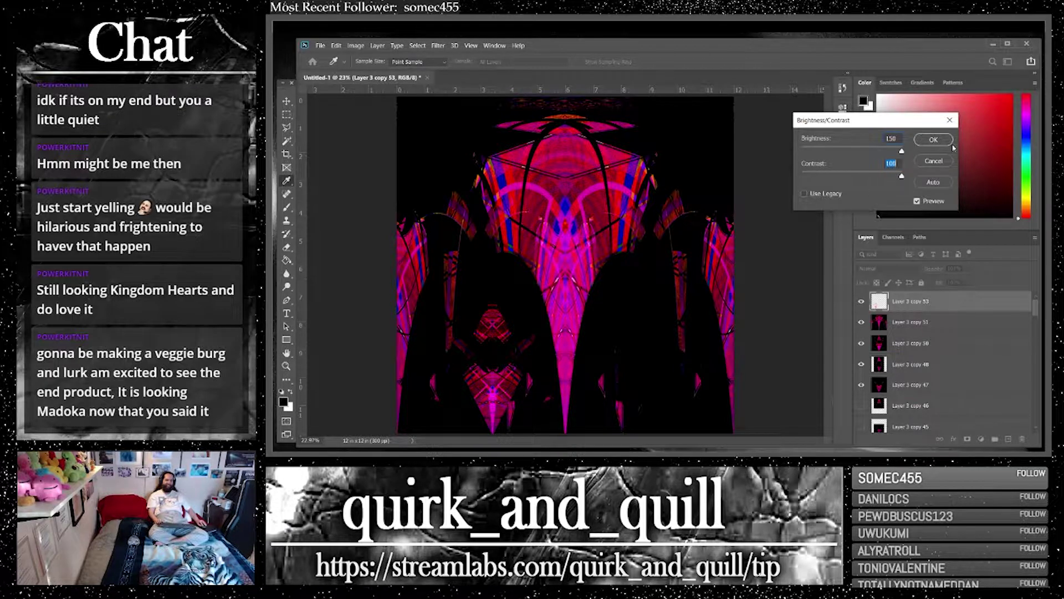
{"action": "left_click", "coordinate": [931, 140]}
Duplicate the small motif and move the copy into the lower-right of the canvas
{"action": "key", "text": "v"}
{"action": "key", "text": "ctrl+j"}
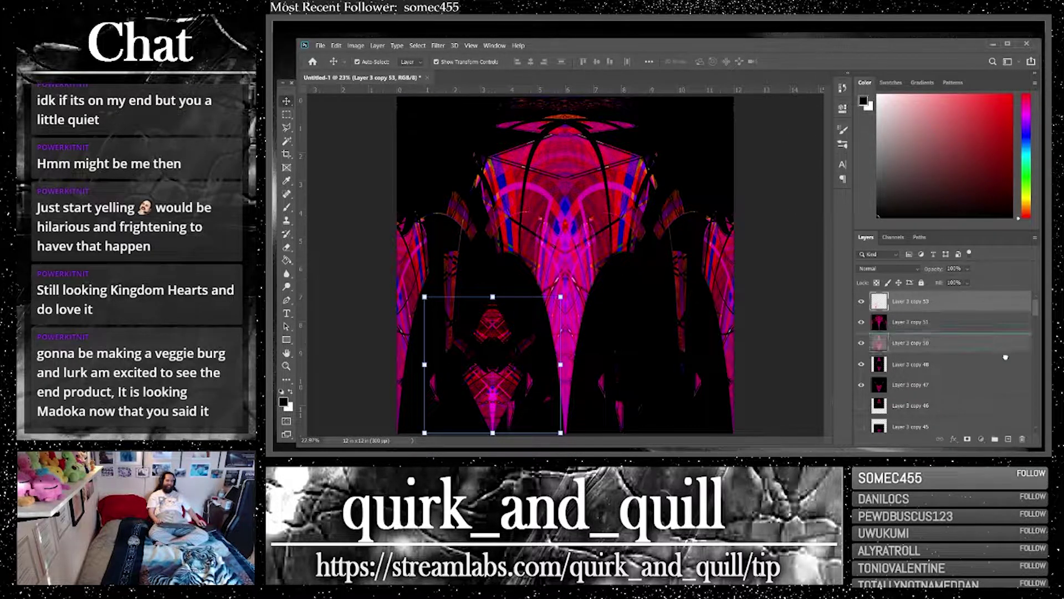
{"action": "left_click_drag", "start_coordinate": [518, 391], "coordinate": [646, 392]}
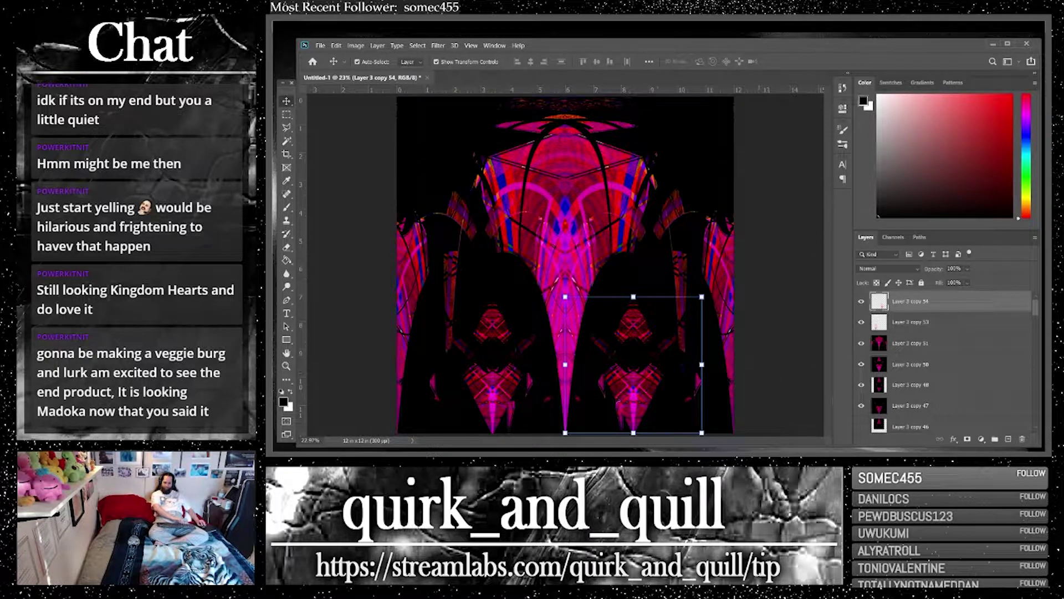
Flip the lower-right motif horizontally and nudge the lower-left motif slightly right
{"action": "left_click", "coordinate": [336, 46]}
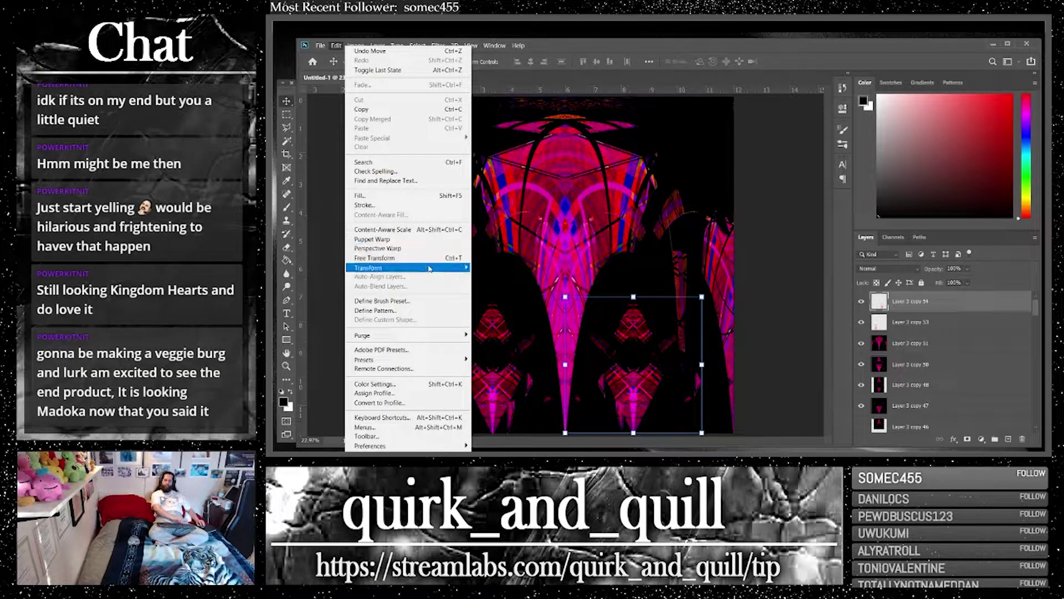
{"action": "mouse_move", "coordinate": [433, 267]}
{"action": "left_click", "coordinate": [518, 421]}
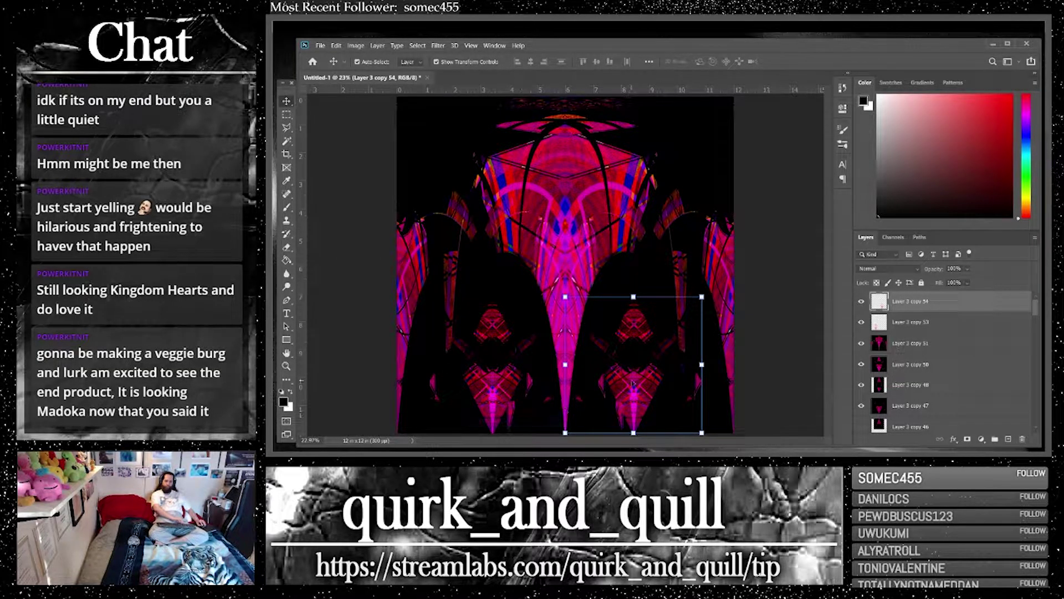
{"action": "left_click_drag", "start_coordinate": [633, 383], "coordinate": [633, 383]}
{"action": "left_click_drag", "start_coordinate": [497, 383], "coordinate": [522, 372]}
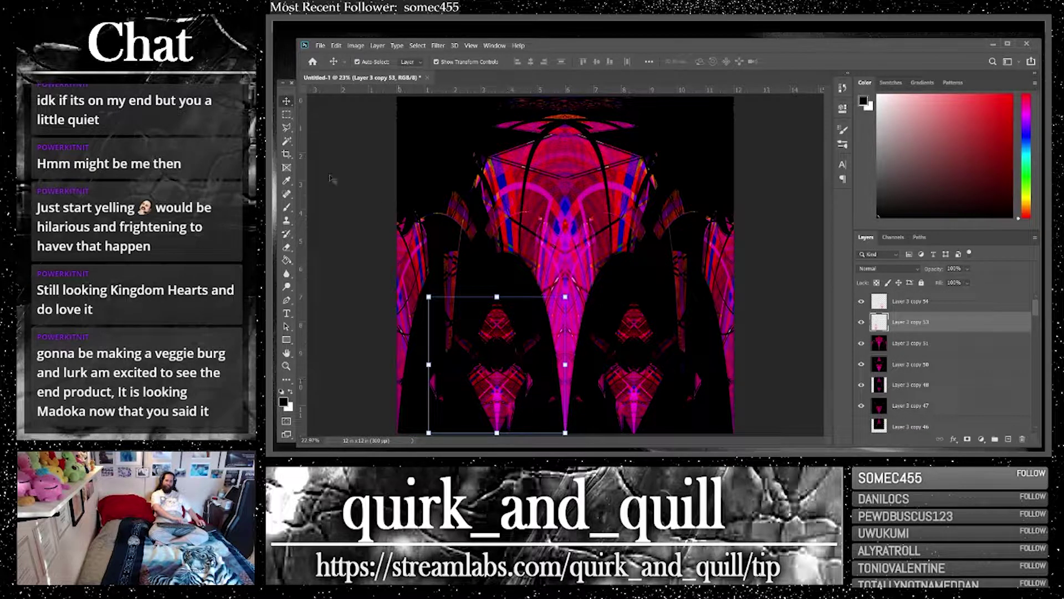
Duplicate layers 54, 53 and 51, merge the copies into one layer, and duplicate it
{"action": "left_click", "coordinate": [344, 135]}
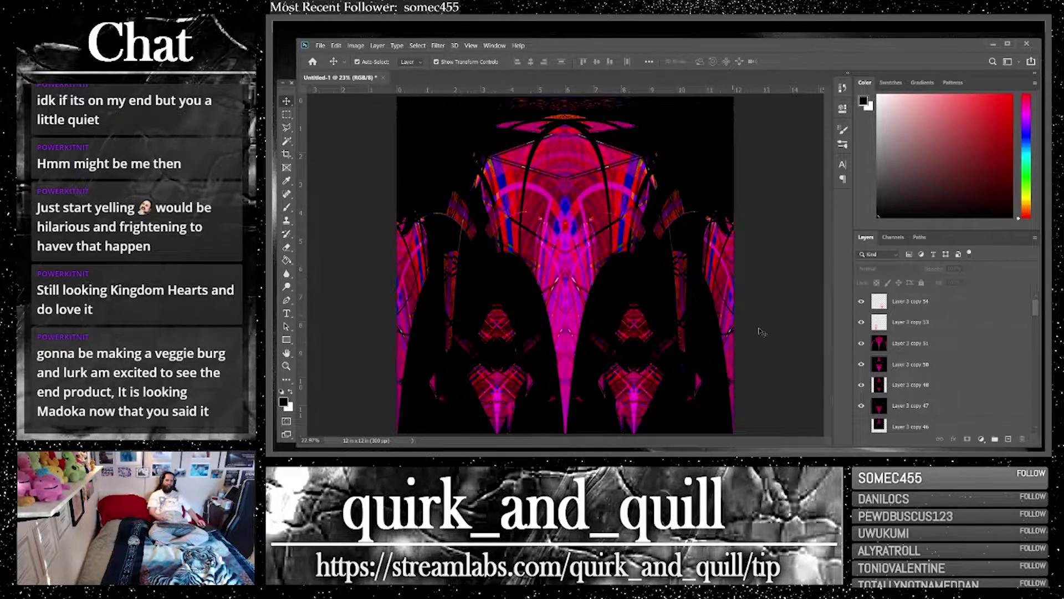
{"action": "left_click", "coordinate": [915, 305]}
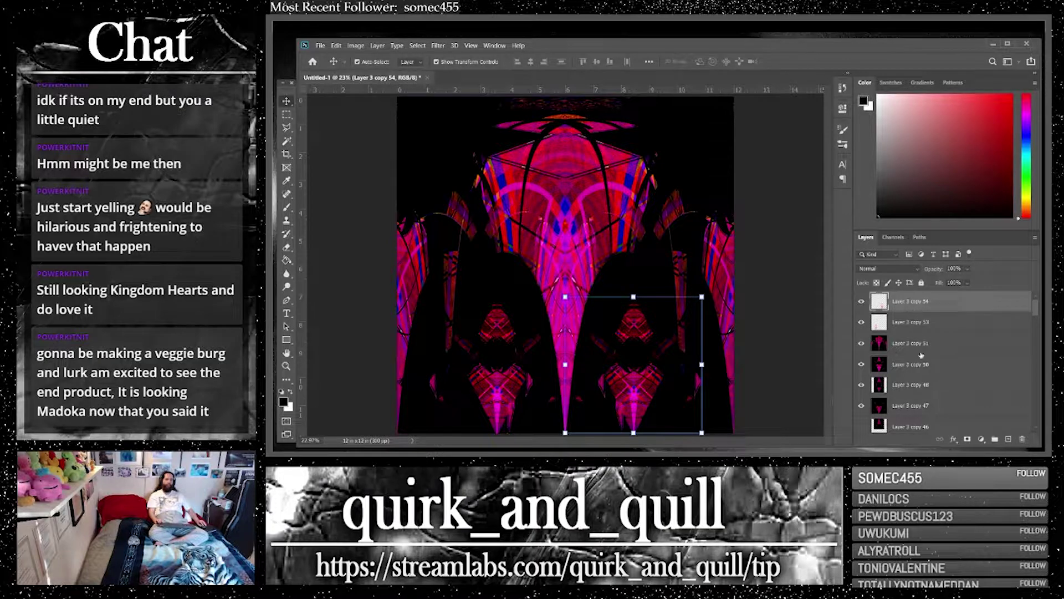
{"action": "left_click", "coordinate": [927, 344], "text": "shift"}
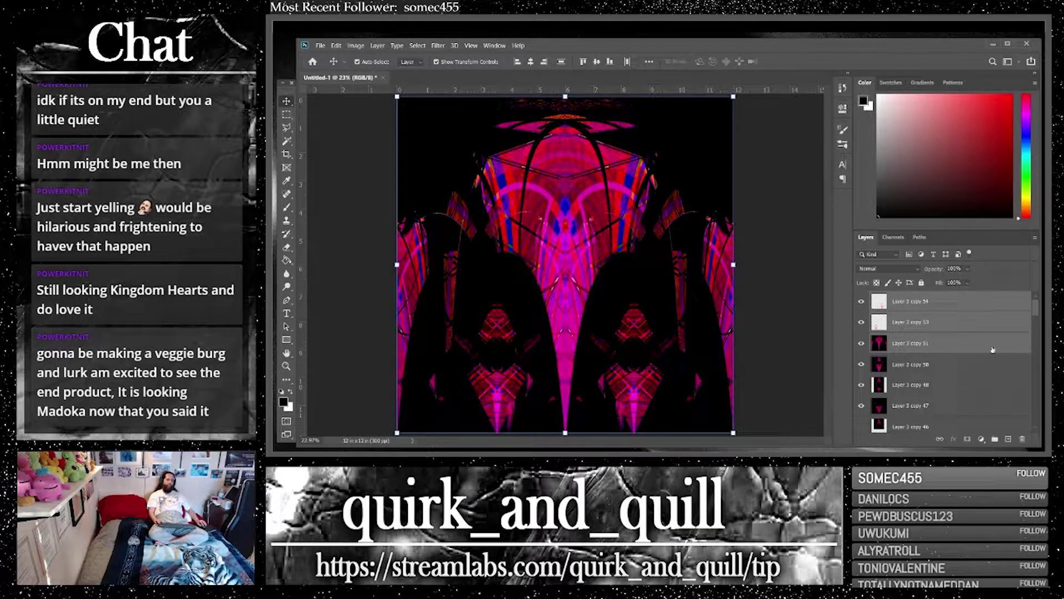
{"action": "key", "text": "ctrl+j"}
{"action": "right_click", "coordinate": [923, 344]}
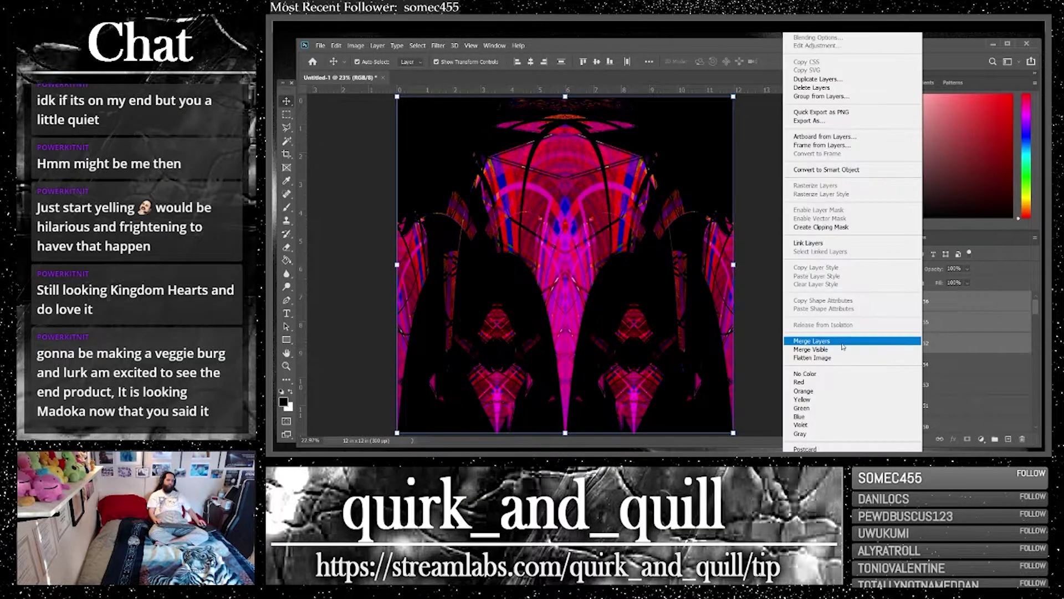
{"action": "left_click", "coordinate": [843, 343]}
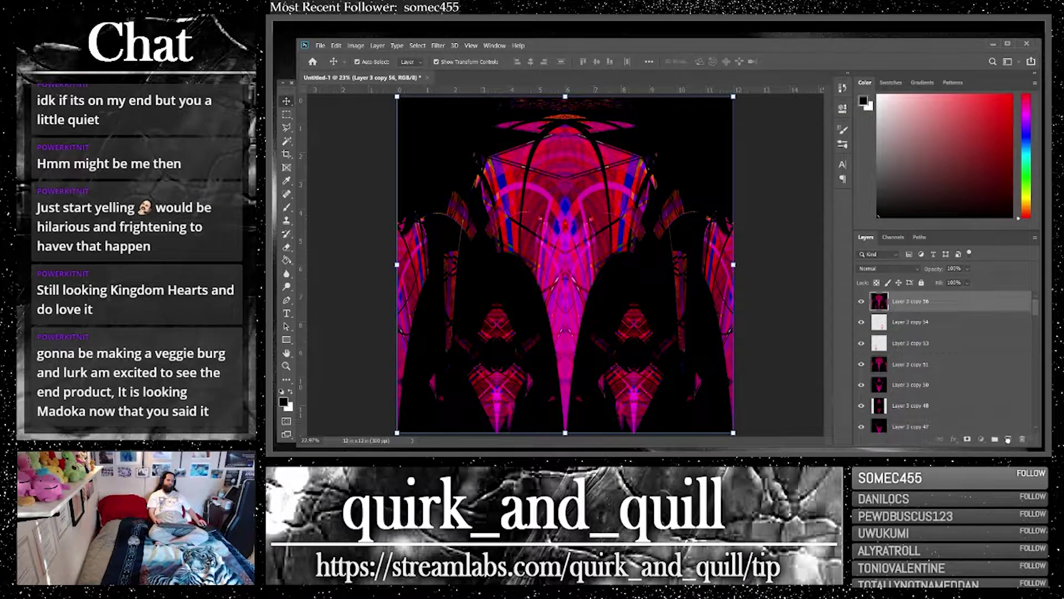
{"action": "key", "text": "ctrl+j"}
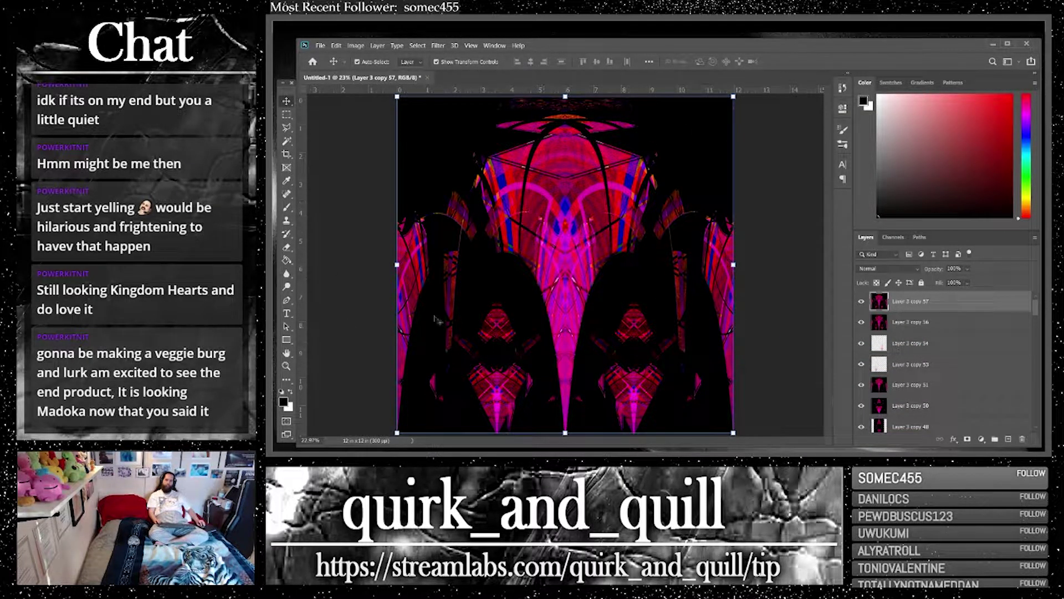
Try a Polar Coordinates Polar to Rectangular warp on the top layer, keeping Normal blending, then undo it
{"action": "left_click", "coordinate": [438, 45]}
{"action": "mouse_move", "coordinate": [525, 176]}
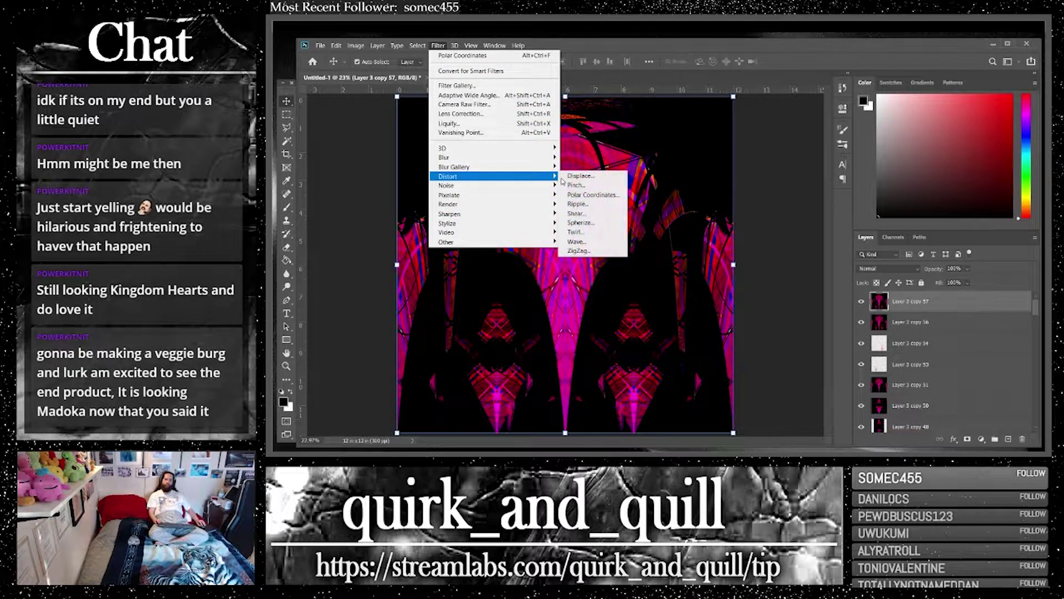
{"action": "left_click", "coordinate": [592, 196]}
{"action": "left_click", "coordinate": [698, 202]}
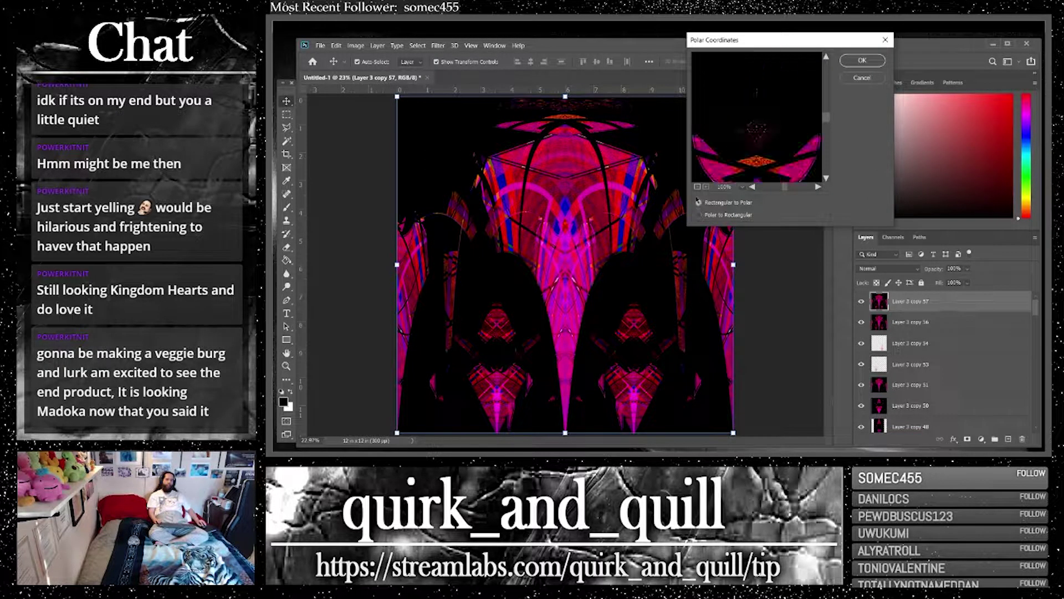
{"action": "left_click", "coordinate": [697, 187]}
{"action": "left_click", "coordinate": [697, 188]}
{"action": "left_click", "coordinate": [697, 187]}
{"action": "left_click", "coordinate": [698, 187]}
{"action": "left_click", "coordinate": [697, 188]}
{"action": "left_click", "coordinate": [697, 187]}
{"action": "left_click", "coordinate": [697, 188]}
{"action": "left_click", "coordinate": [697, 187]}
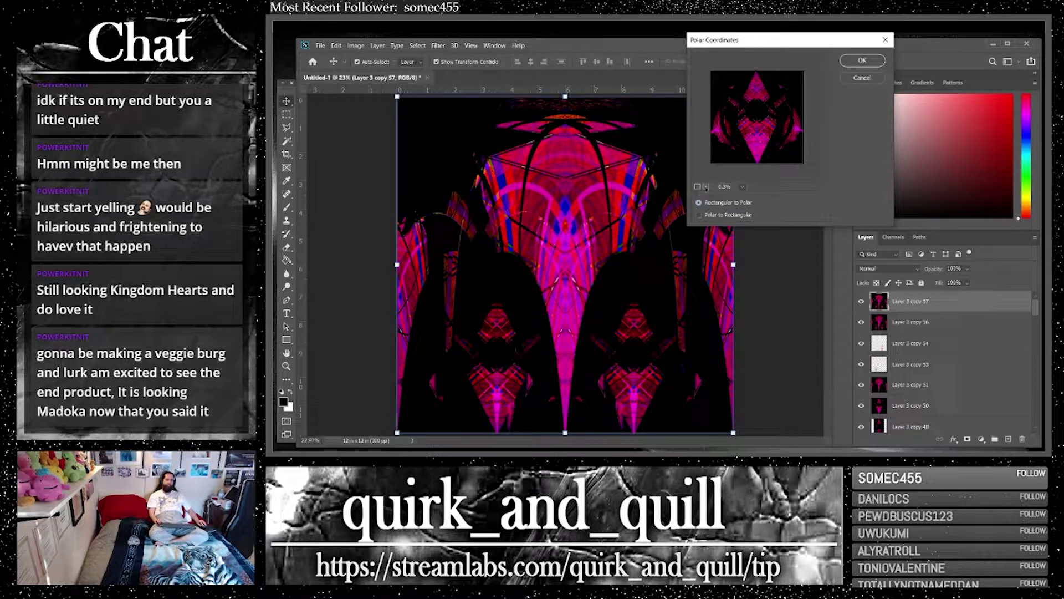
{"action": "left_click", "coordinate": [700, 216]}
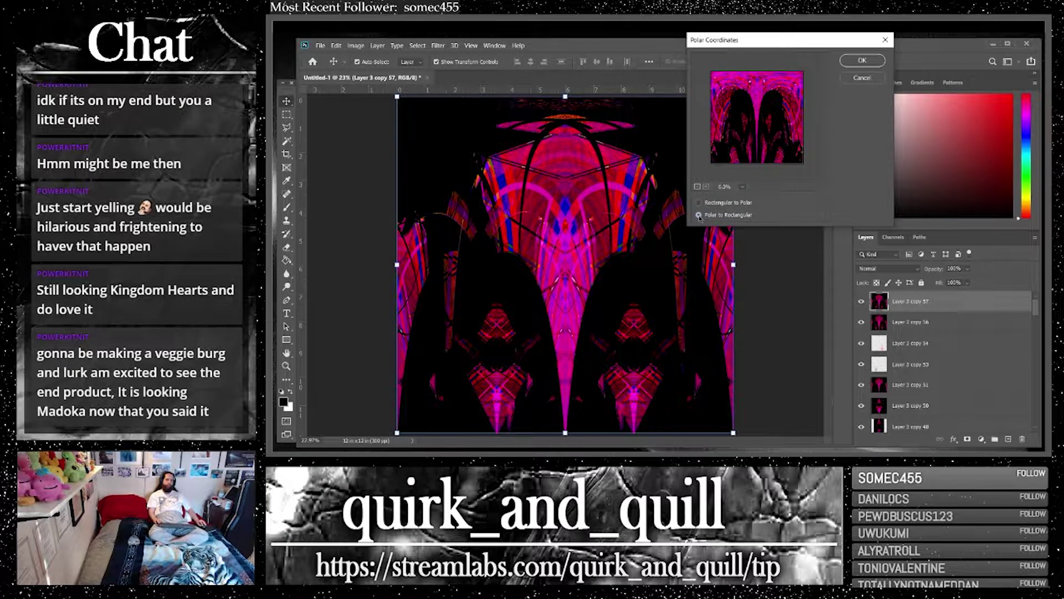
{"action": "left_click", "coordinate": [867, 65]}
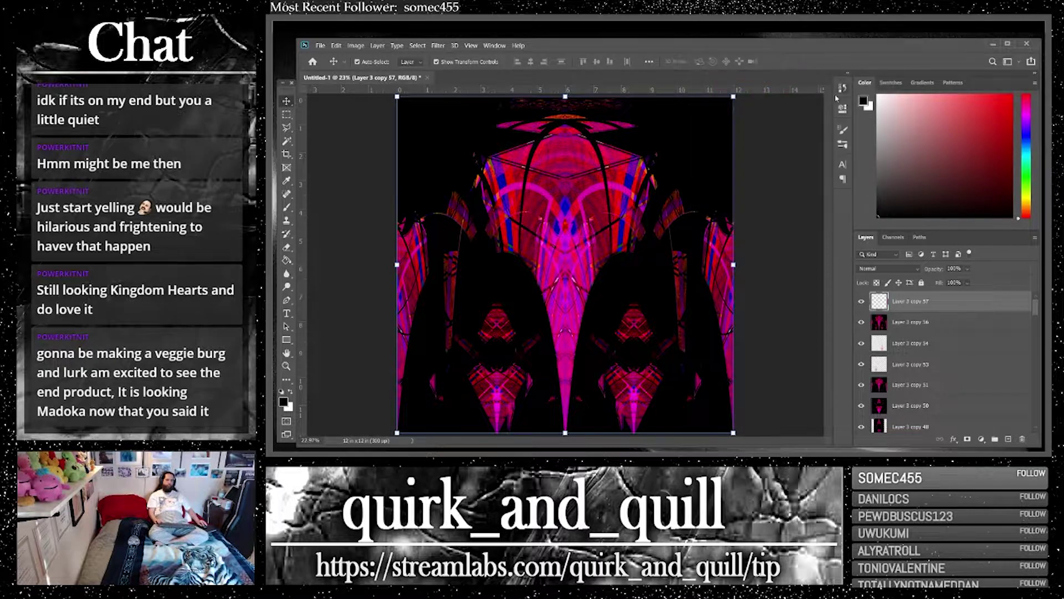
{"action": "left_click", "coordinate": [898, 269]}
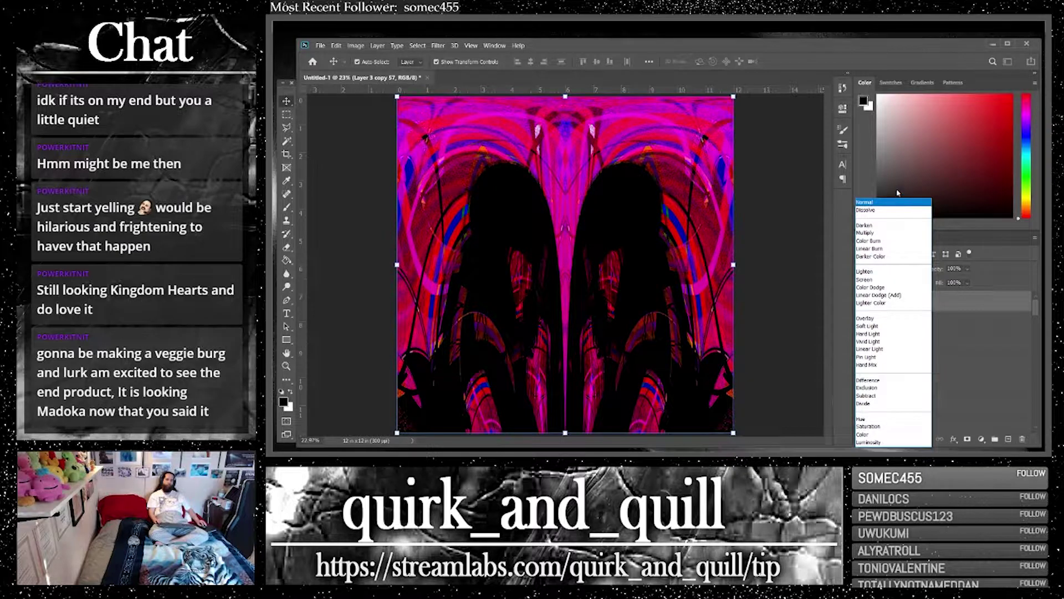
{"action": "left_click", "coordinate": [893, 204]}
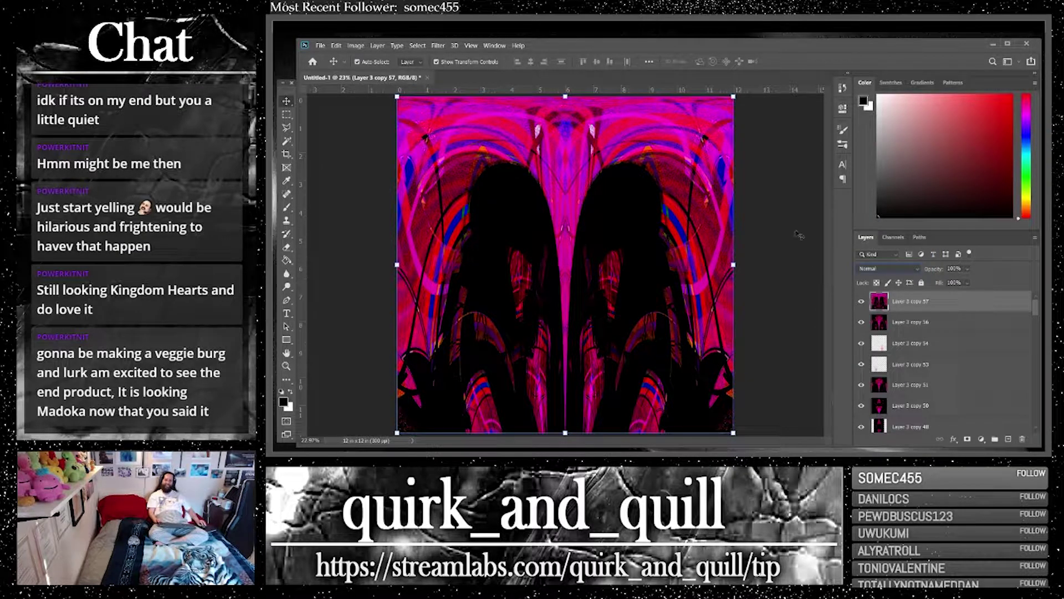
{"action": "key", "text": "ctrl+f"}
Reapply Polar Coordinates with Rectangular to Polar, turning the layer into a pointed diamond
{"action": "left_click", "coordinate": [437, 45]}
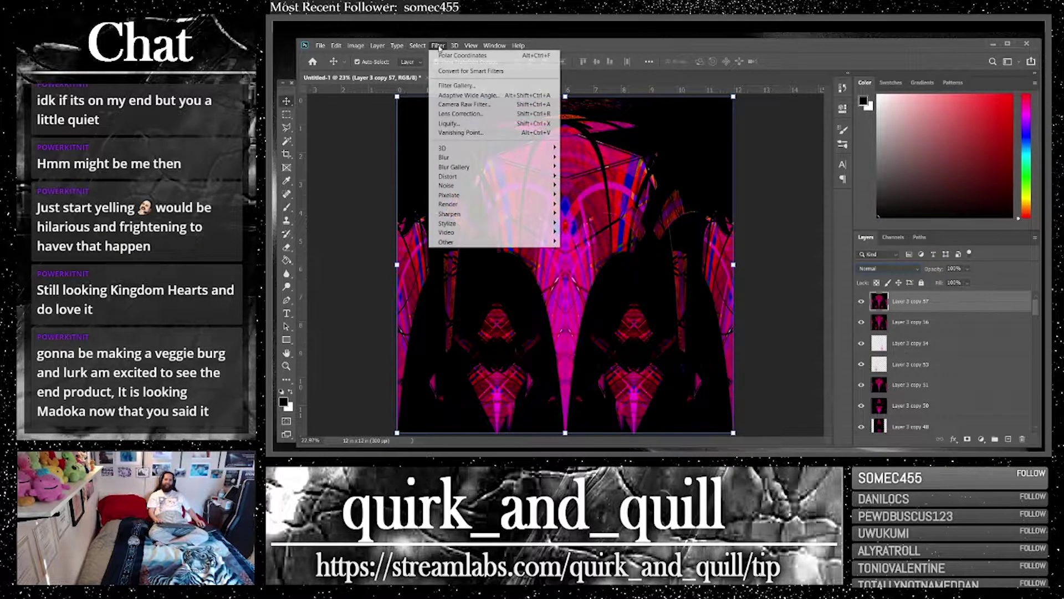
{"action": "mouse_move", "coordinate": [510, 177]}
{"action": "left_click", "coordinate": [590, 195]}
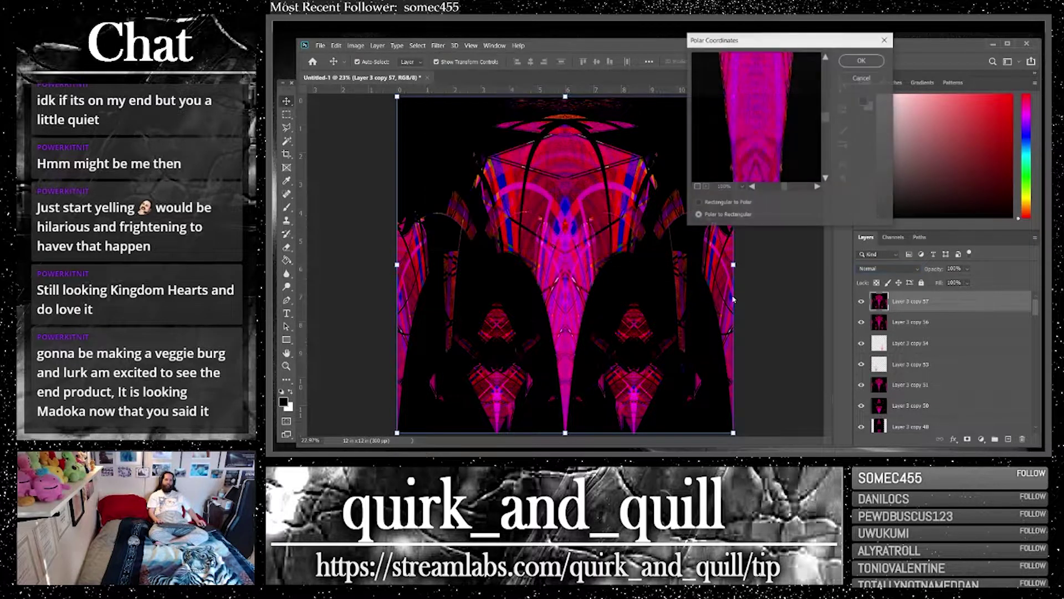
{"action": "left_click", "coordinate": [699, 203]}
{"action": "left_click", "coordinate": [697, 187]}
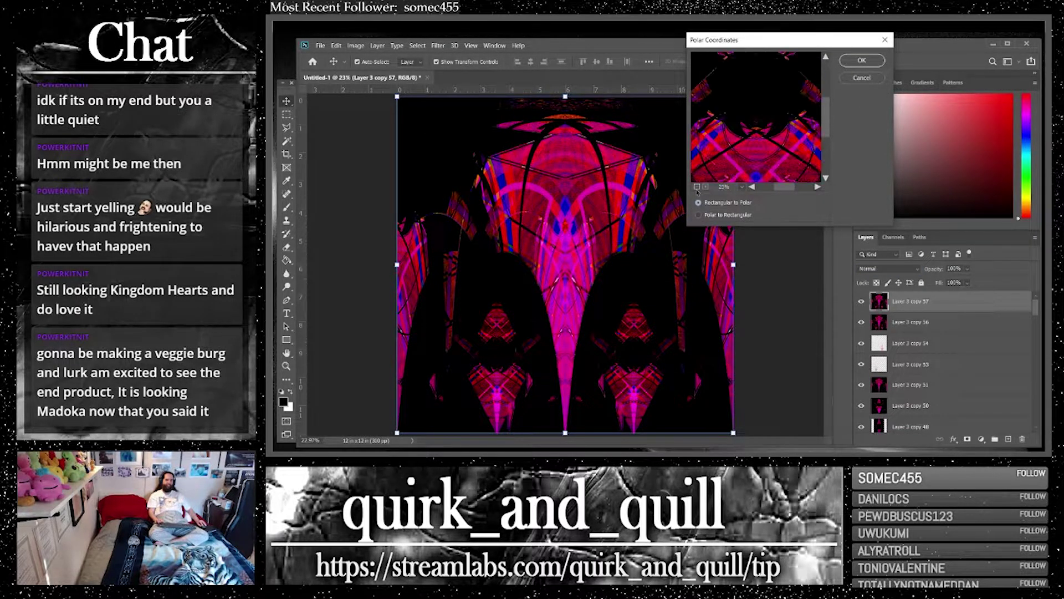
{"action": "left_click", "coordinate": [697, 186]}
{"action": "left_click", "coordinate": [862, 61]}
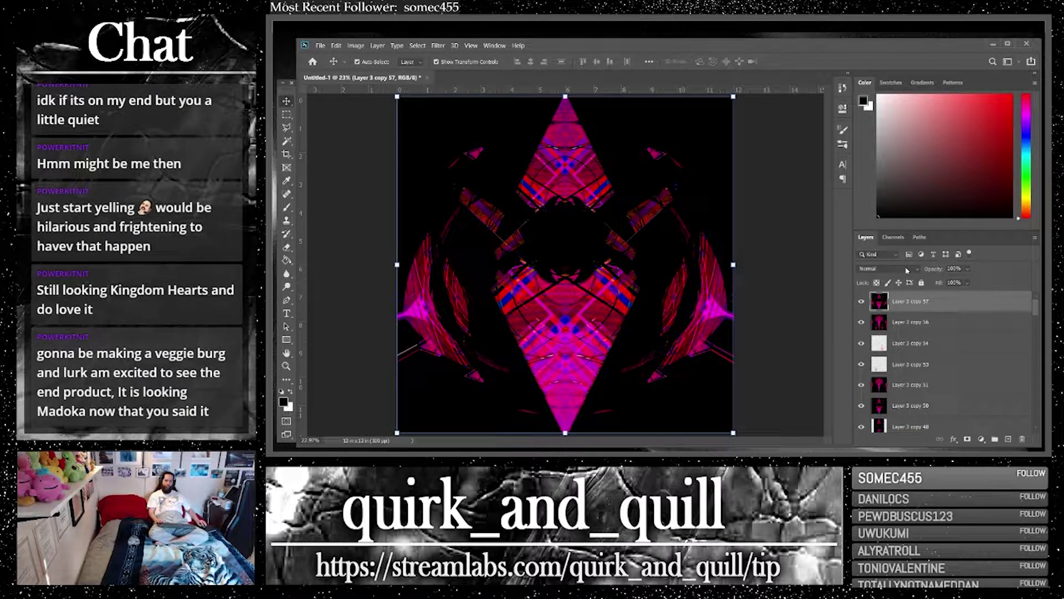
Magic Wand the black around the diamond and delete it
{"action": "left_click", "coordinate": [286, 141]}
{"action": "left_click", "coordinate": [568, 243]}
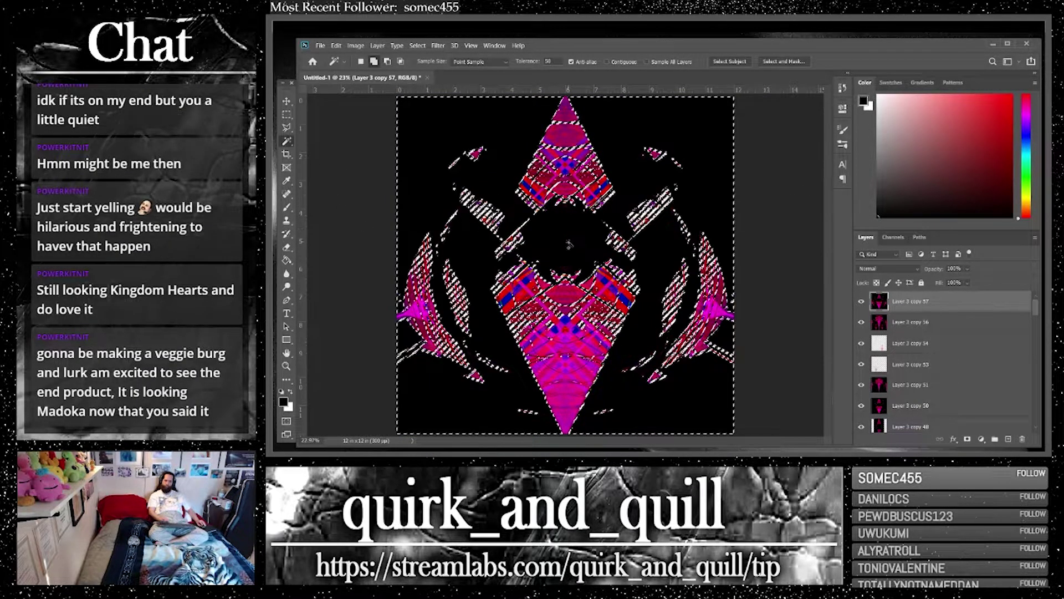
{"action": "key", "text": "Delete"}
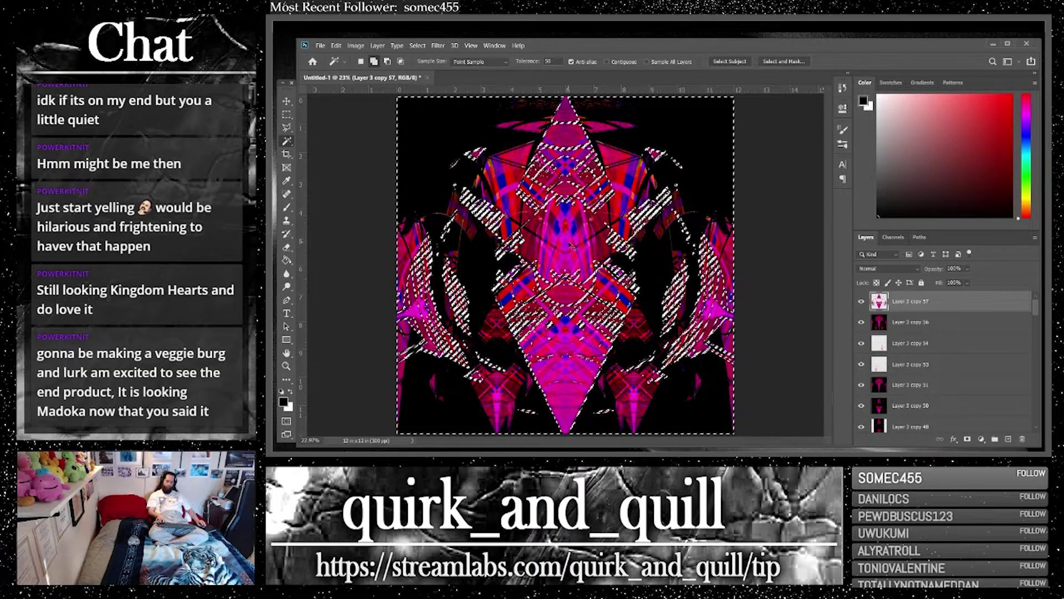
{"action": "key", "text": "ctrl+d"}
{"action": "left_click", "coordinate": [286, 100]}
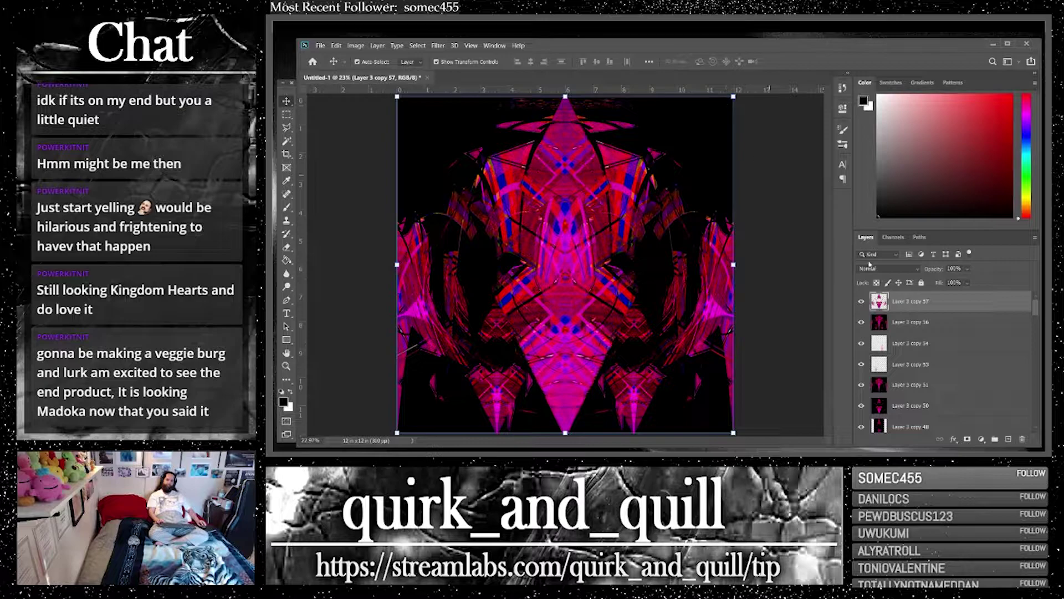
Blend the diamond layer by Luminosity, stretch it about 161% wider, and lower its opacity
{"action": "left_click", "coordinate": [910, 273]}
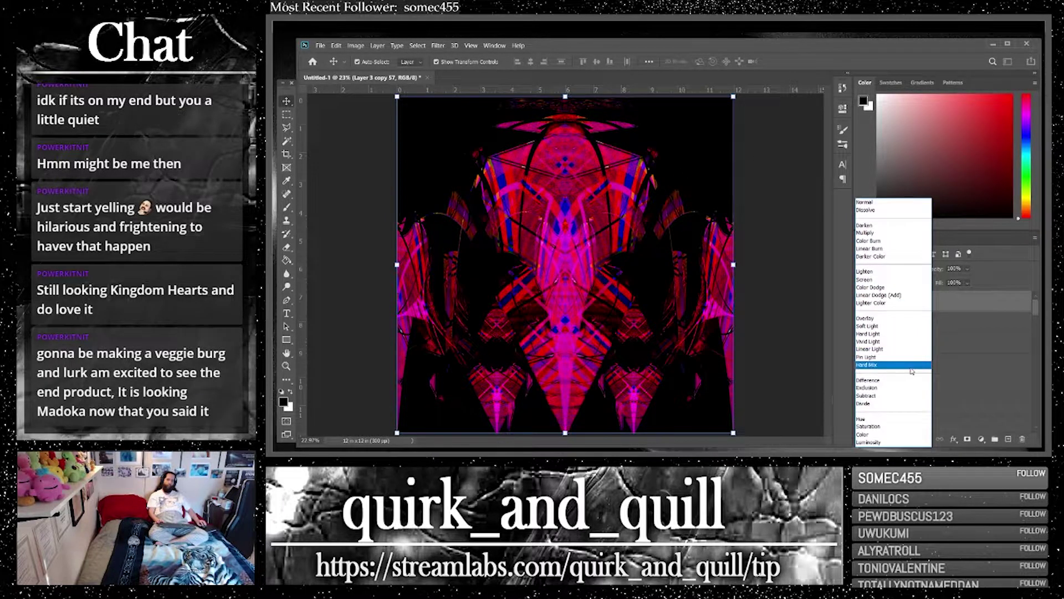
{"action": "left_click", "coordinate": [902, 442]}
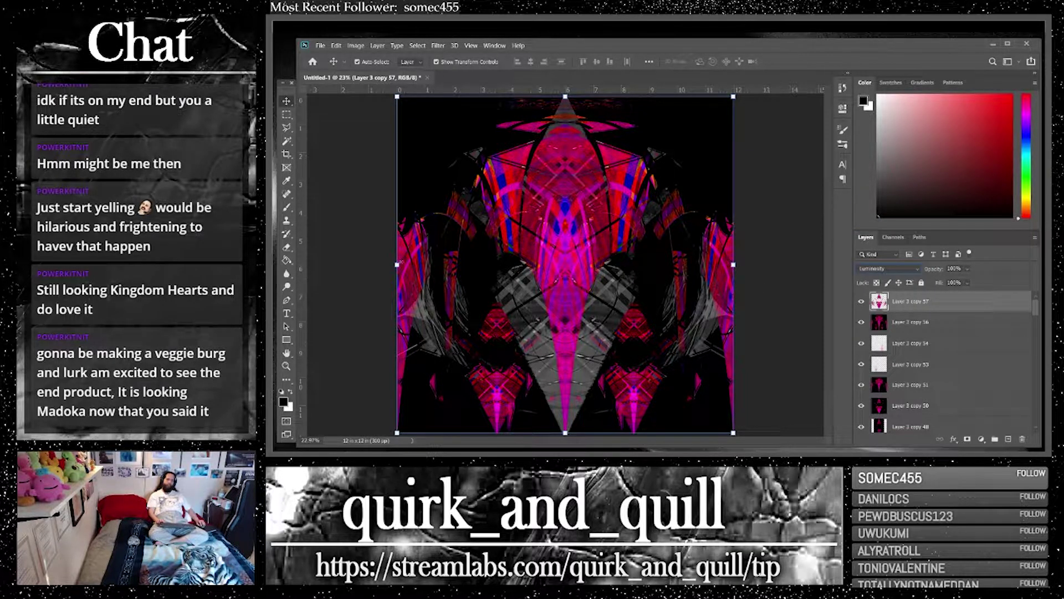
{"action": "left_click_drag", "start_coordinate": [397, 264], "coordinate": [294, 252]}
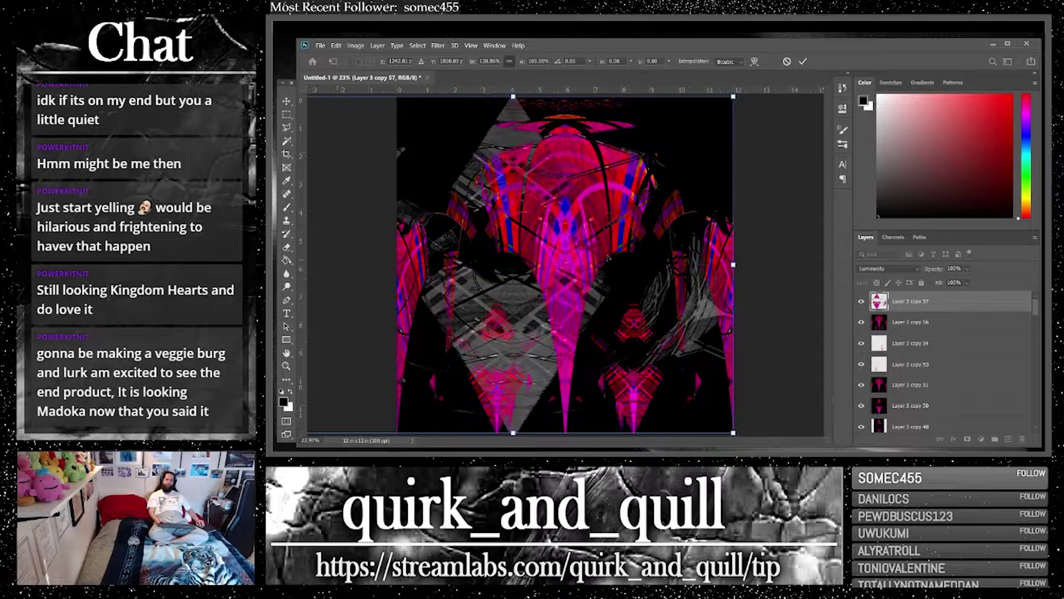
{"action": "left_click_drag", "start_coordinate": [748, 265], "coordinate": [838, 275]}
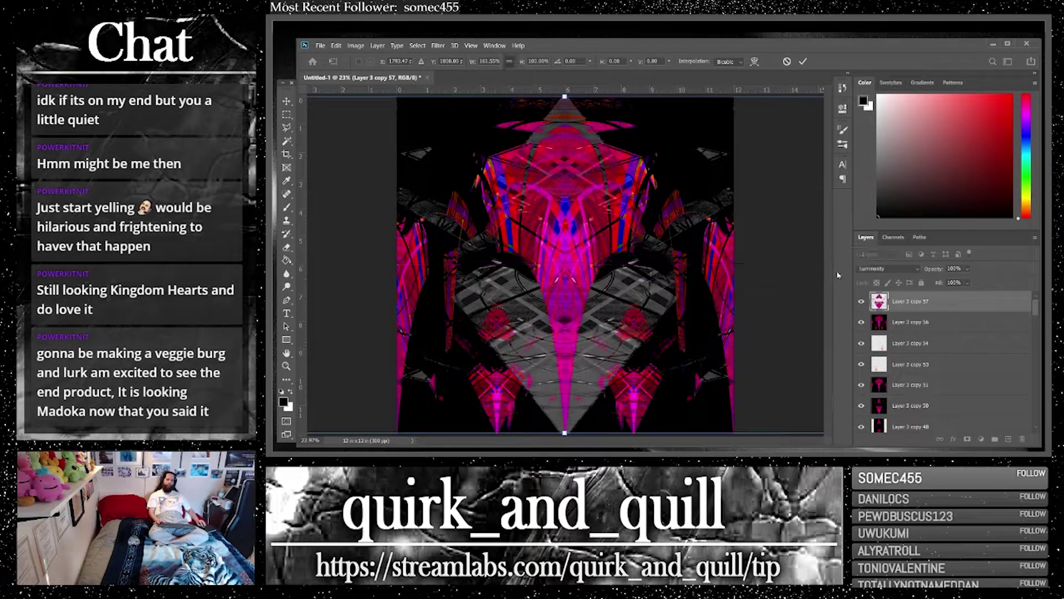
{"action": "mouse_move", "coordinate": [622, 290]}
{"action": "left_mouse_down"}
{"action": "mouse_move", "coordinate": [645, 271]}
{"action": "mouse_move", "coordinate": [625, 273]}
{"action": "left_mouse_up"}
{"action": "key", "text": "Return"}
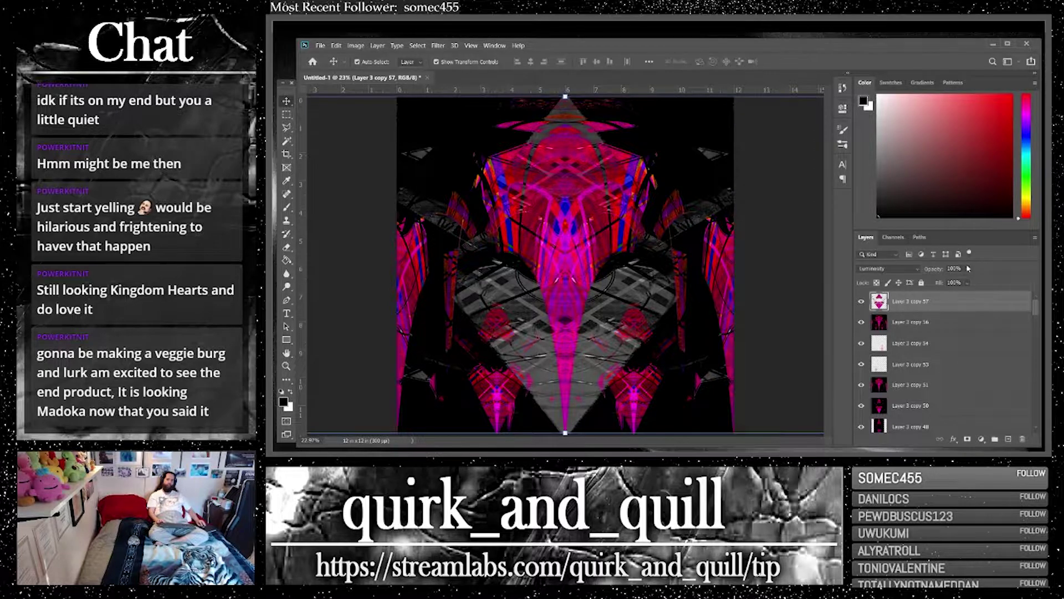
{"action": "mouse_move", "coordinate": [968, 268]}
{"action": "left_mouse_down"}
{"action": "mouse_move", "coordinate": [969, 282]}
{"action": "mouse_move", "coordinate": [953, 283]}
{"action": "mouse_move", "coordinate": [965, 286]}
{"action": "left_mouse_up"}
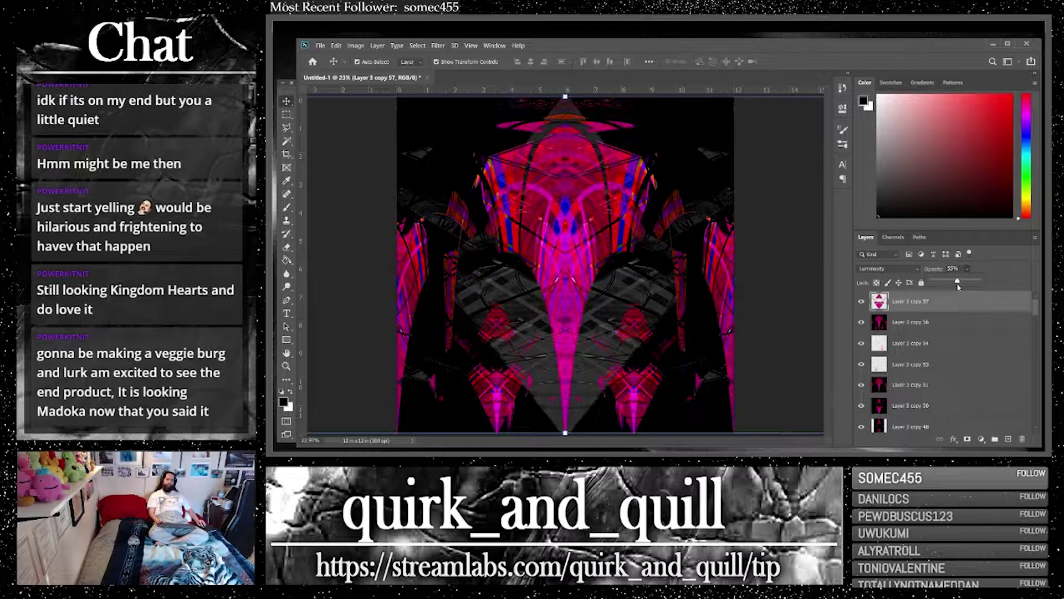
Test a tolerance-100 Magic Wand selection of the pink shapes on Layer 3 copy 56, then deselect
{"action": "left_click", "coordinate": [909, 322]}
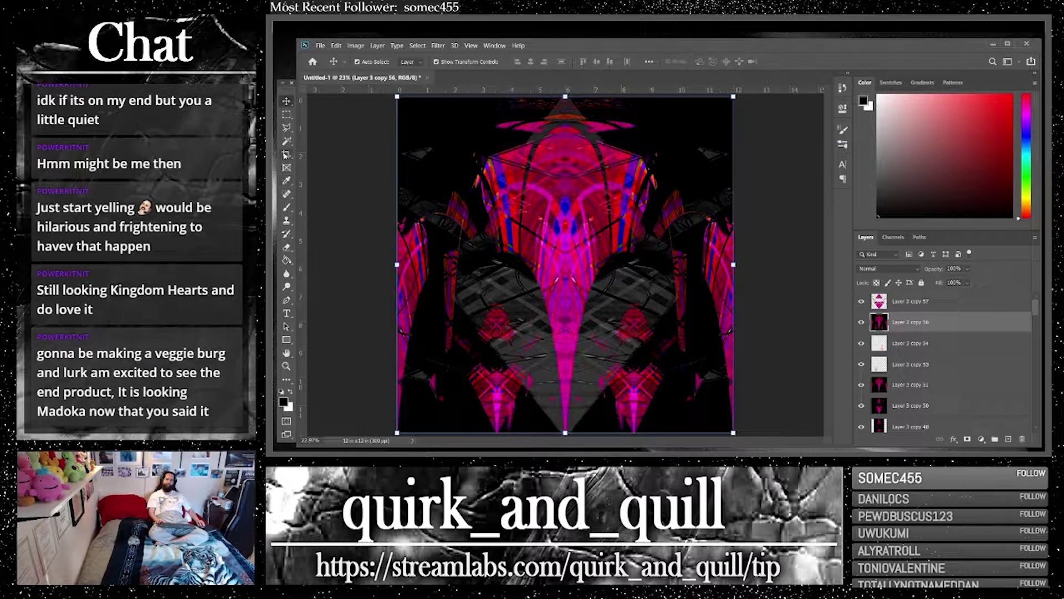
{"action": "left_click", "coordinate": [287, 141]}
{"action": "left_click", "coordinate": [552, 312]}
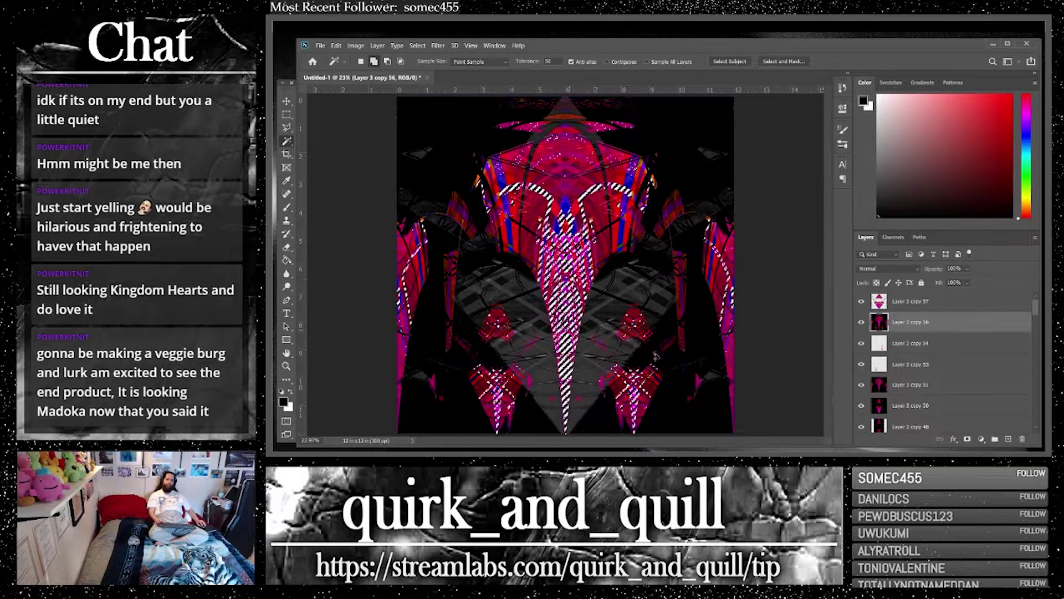
{"action": "double_click", "coordinate": [549, 61]}
{"action": "type", "text": "100"}
{"action": "left_click", "coordinate": [552, 312]}
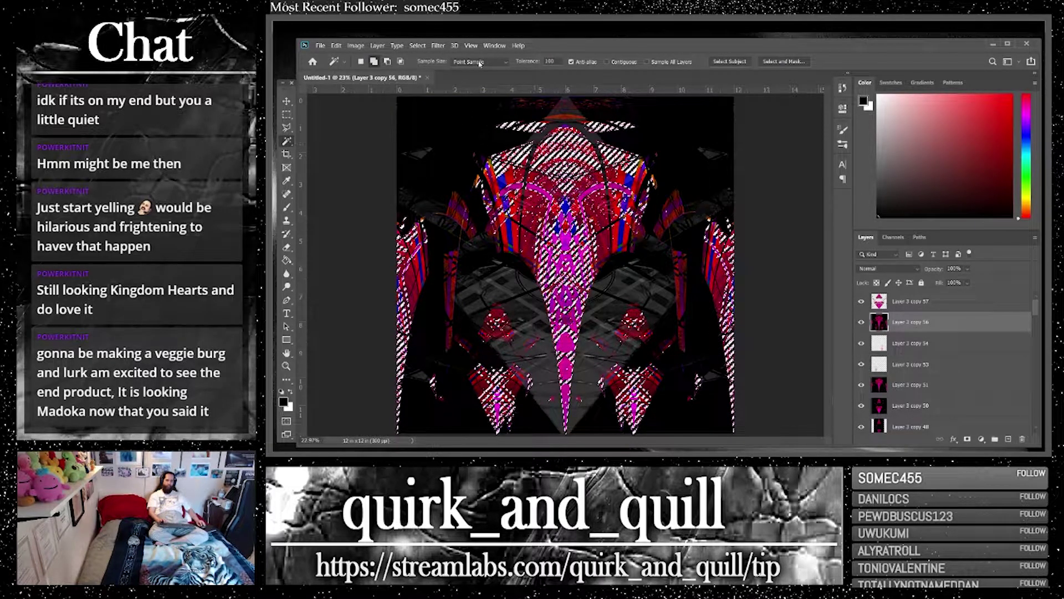
{"action": "left_click", "coordinate": [921, 305]}
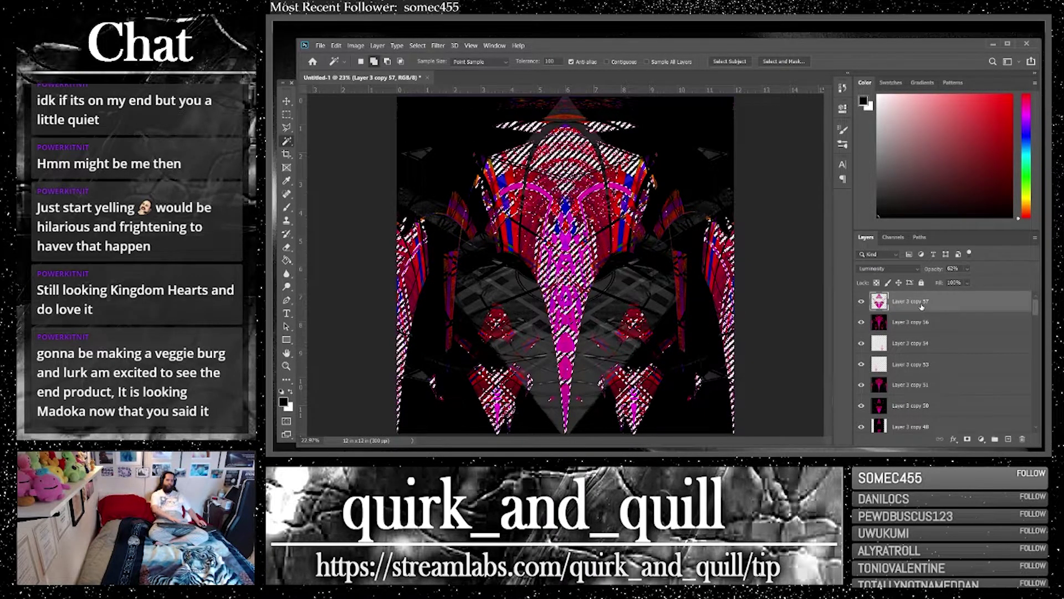
{"action": "key", "text": "ctrl+d"}
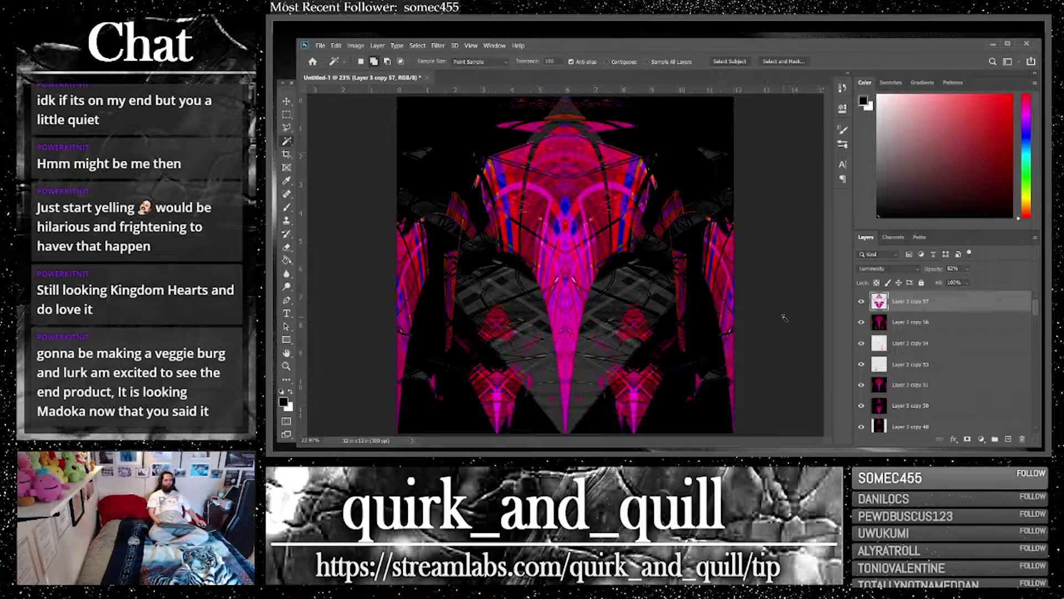
{"action": "left_click", "coordinate": [961, 404], "text": "shift"}
Merge all visible layers into a new layer and duplicate it with Normal blending at 100%
{"action": "right_click", "coordinate": [934, 399]}
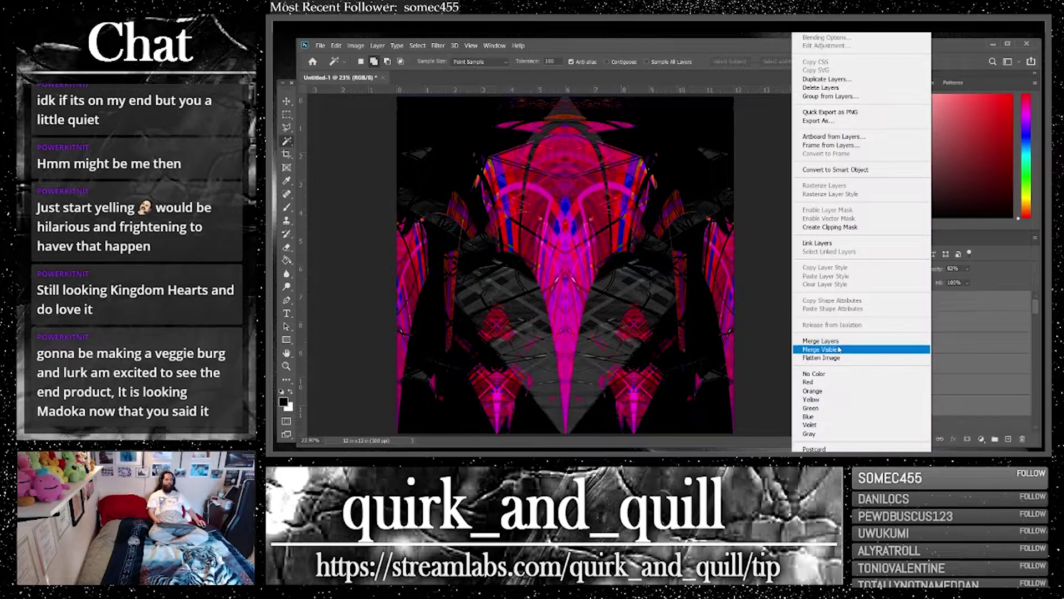
{"action": "left_click", "coordinate": [839, 349]}
{"action": "left_click_drag", "start_coordinate": [977, 305], "coordinate": [1010, 439]}
{"action": "left_click", "coordinate": [870, 268]}
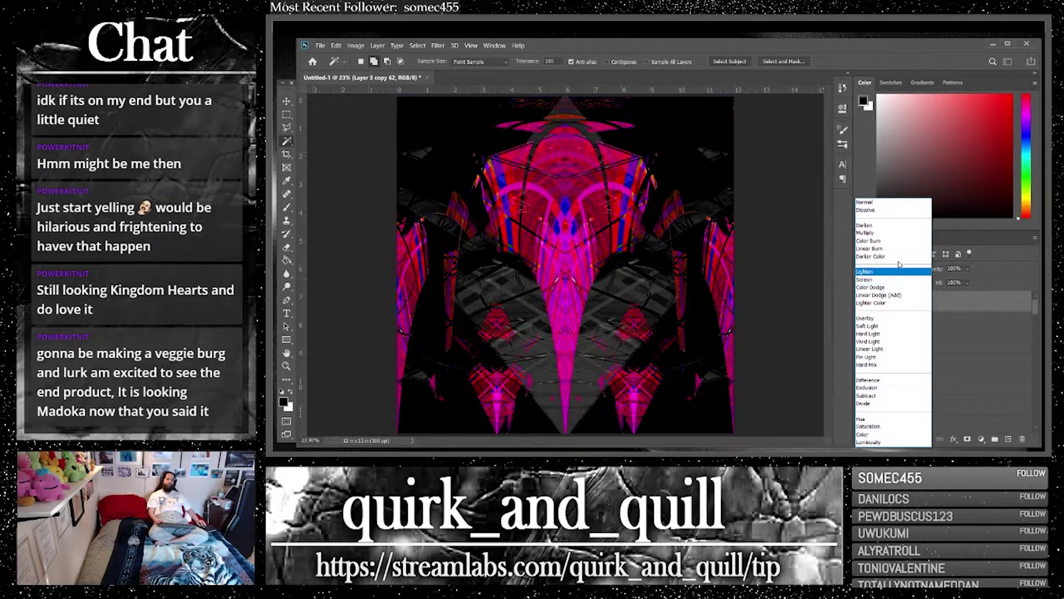
{"action": "left_click", "coordinate": [865, 203]}
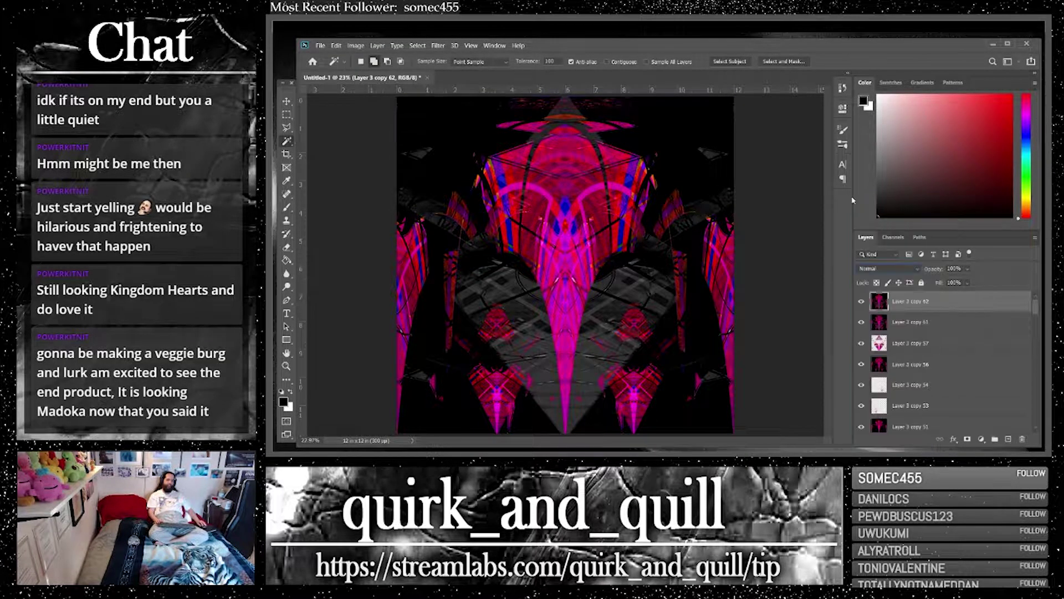
{"action": "left_click", "coordinate": [354, 46]}
Apply Hue/Saturation with Saturation +100 and a slight hue shift, comparing before and after
{"action": "mouse_move", "coordinate": [430, 74]}
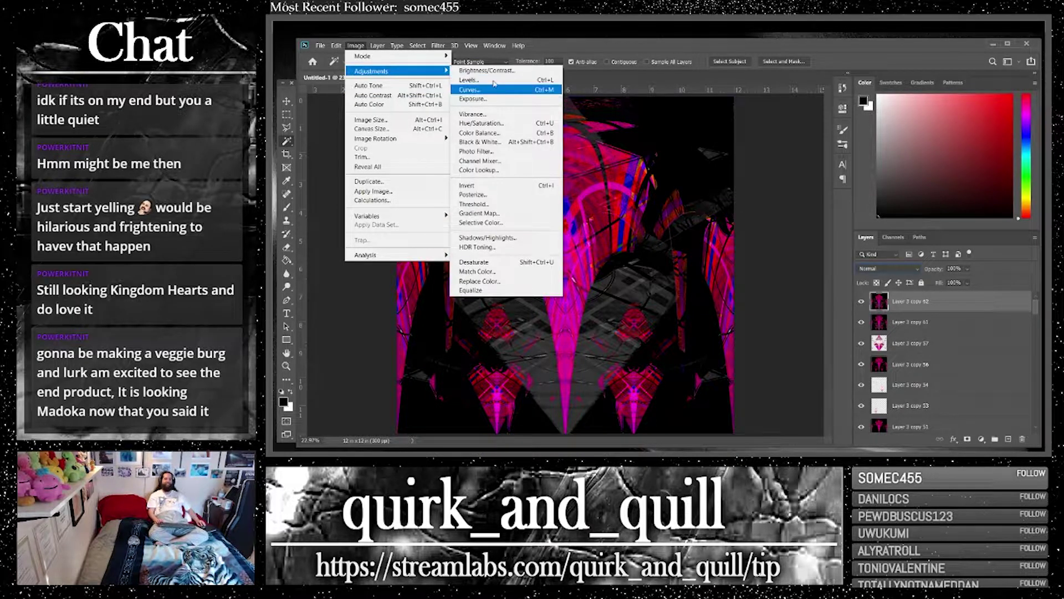
{"action": "left_click", "coordinate": [480, 123]}
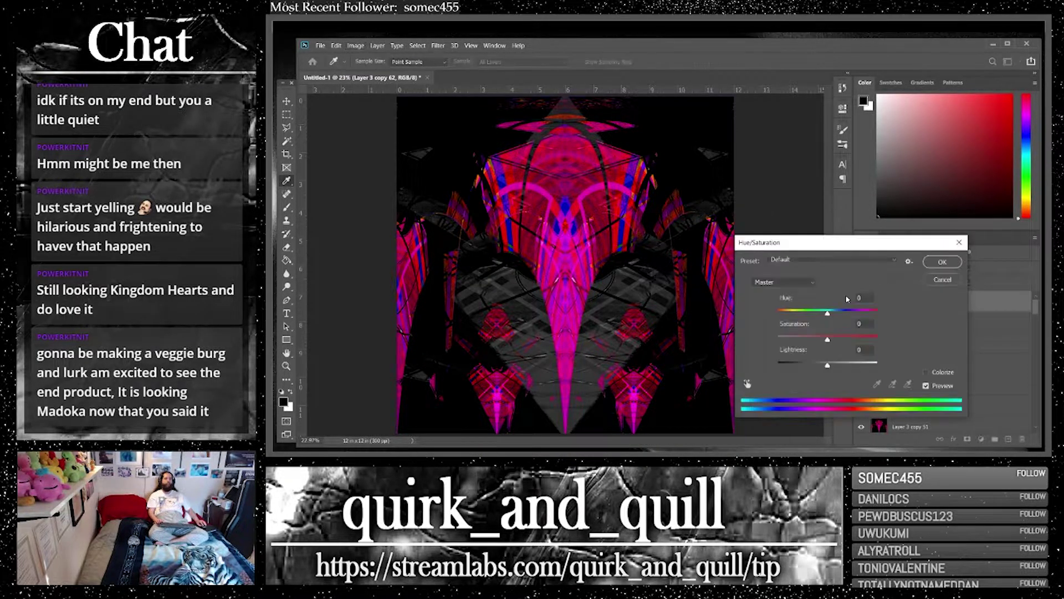
{"action": "left_click_drag", "start_coordinate": [828, 314], "coordinate": [922, 338]}
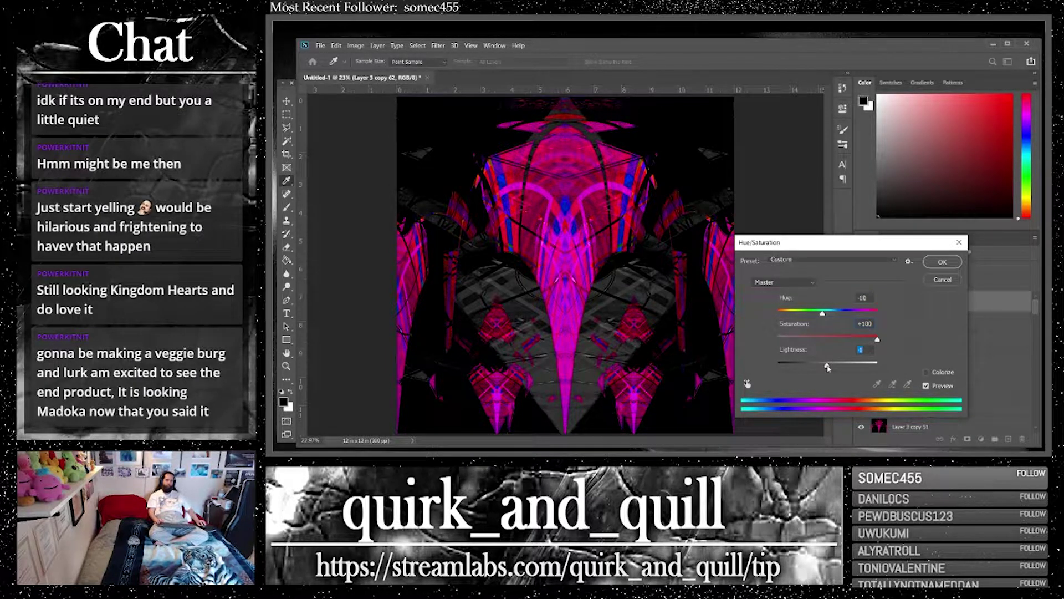
{"action": "left_click", "coordinate": [925, 386]}
{"action": "left_click", "coordinate": [925, 387]}
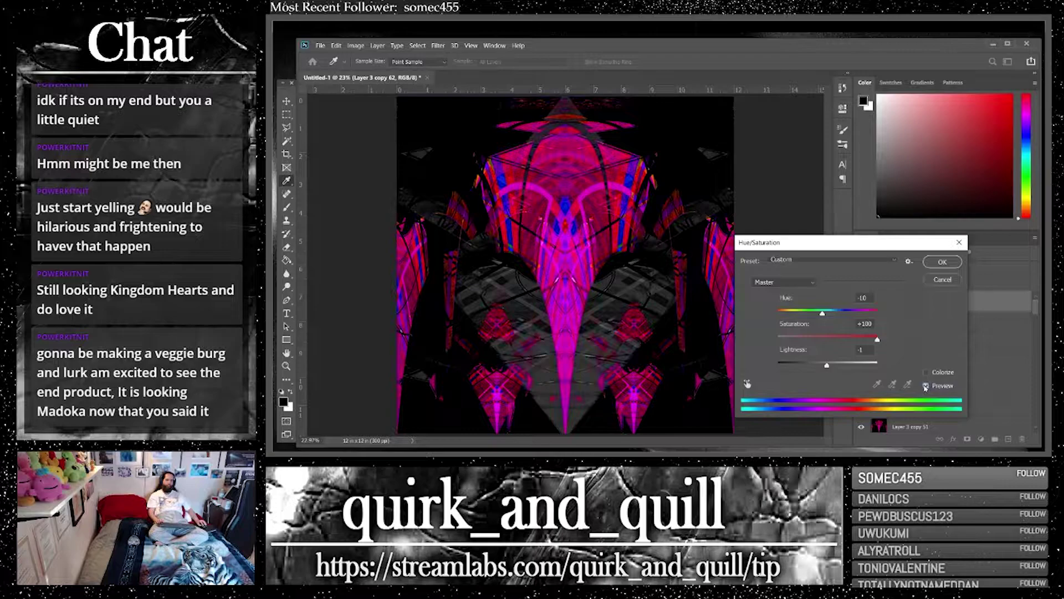
{"action": "left_click", "coordinate": [925, 387]}
{"action": "left_click", "coordinate": [925, 386]}
{"action": "mouse_move", "coordinate": [822, 315]}
{"action": "left_mouse_down"}
{"action": "mouse_move", "coordinate": [888, 312]}
{"action": "mouse_move", "coordinate": [822, 315]}
{"action": "left_mouse_up"}
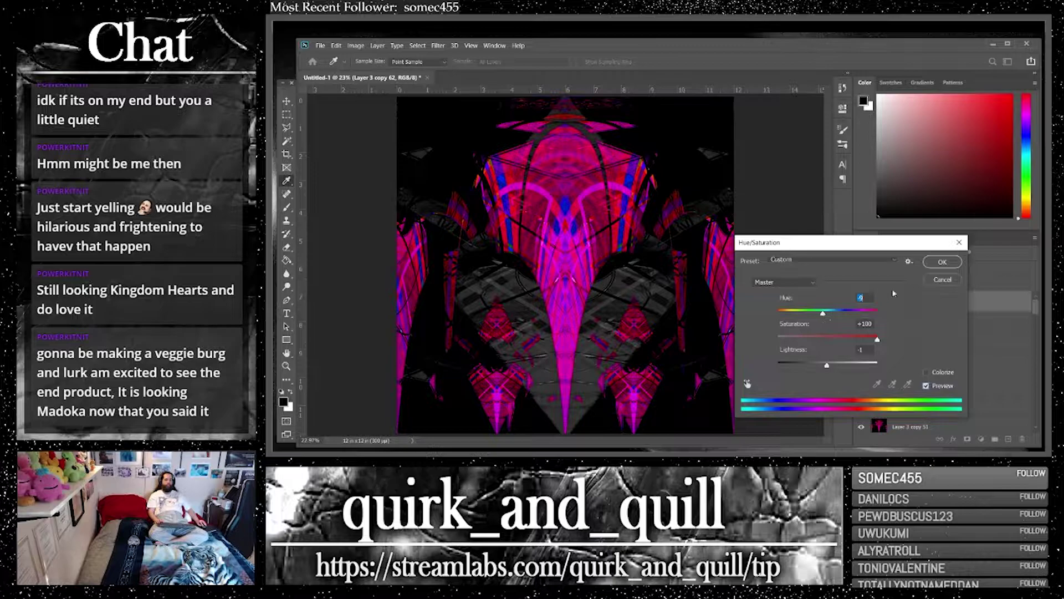
{"action": "left_click", "coordinate": [941, 263]}
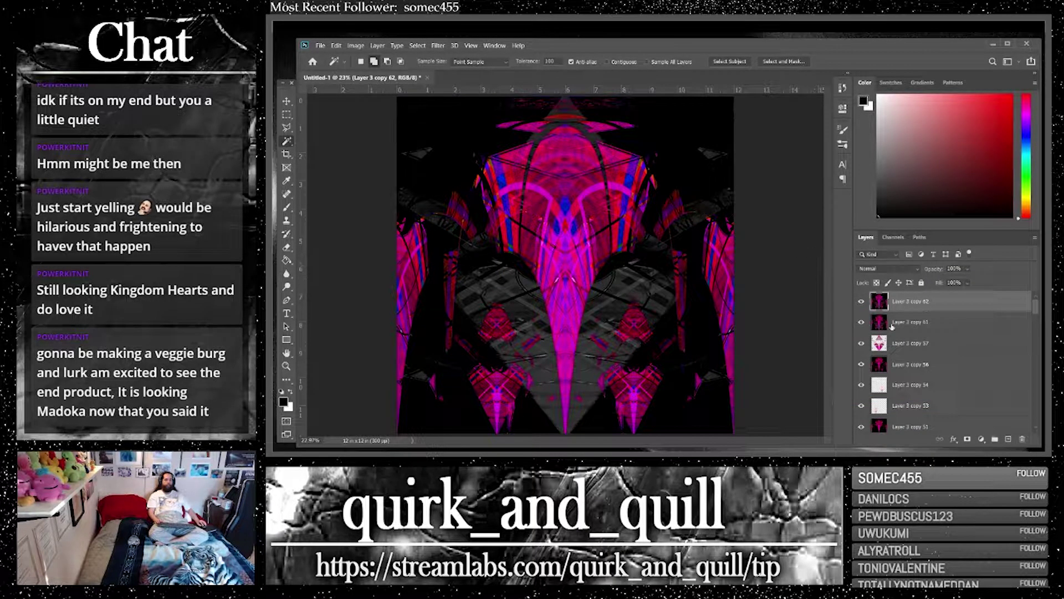
Duplicate the pink layer, preview a Sketch filter then cancel, and duplicate again as Layer 3 copy 64
{"action": "left_click_drag", "start_coordinate": [979, 303], "coordinate": [1008, 439]}
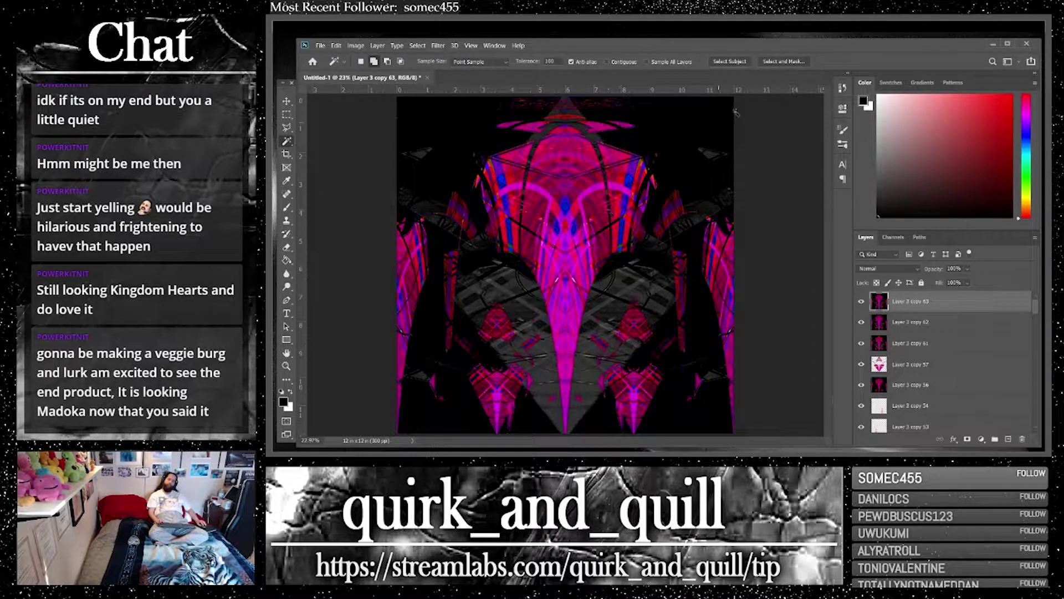
{"action": "left_click", "coordinate": [438, 45]}
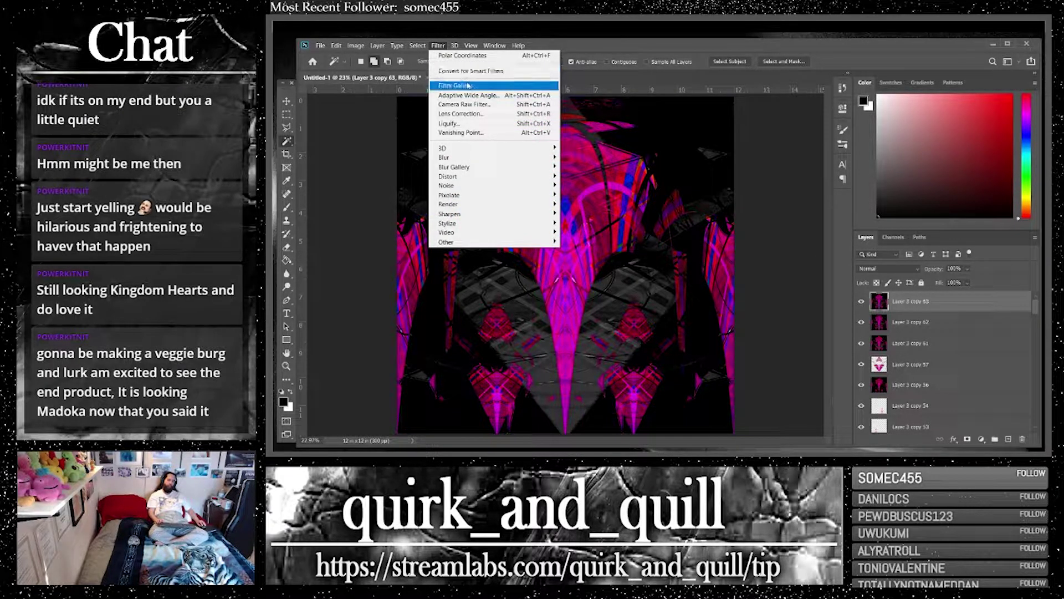
{"action": "left_click", "coordinate": [446, 86]}
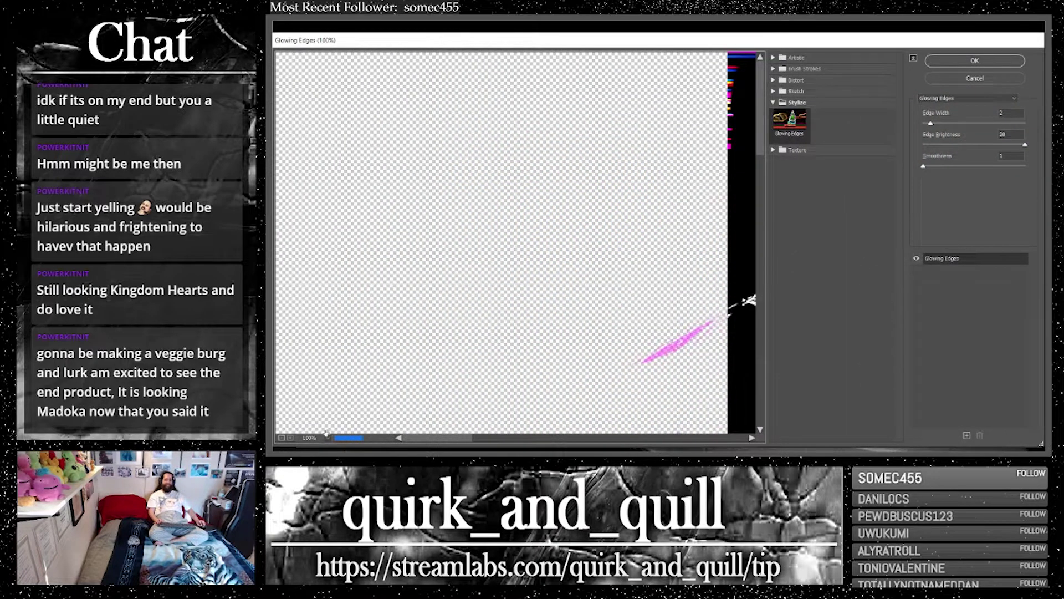
{"action": "left_click", "coordinate": [326, 436]}
{"action": "left_click", "coordinate": [325, 426]}
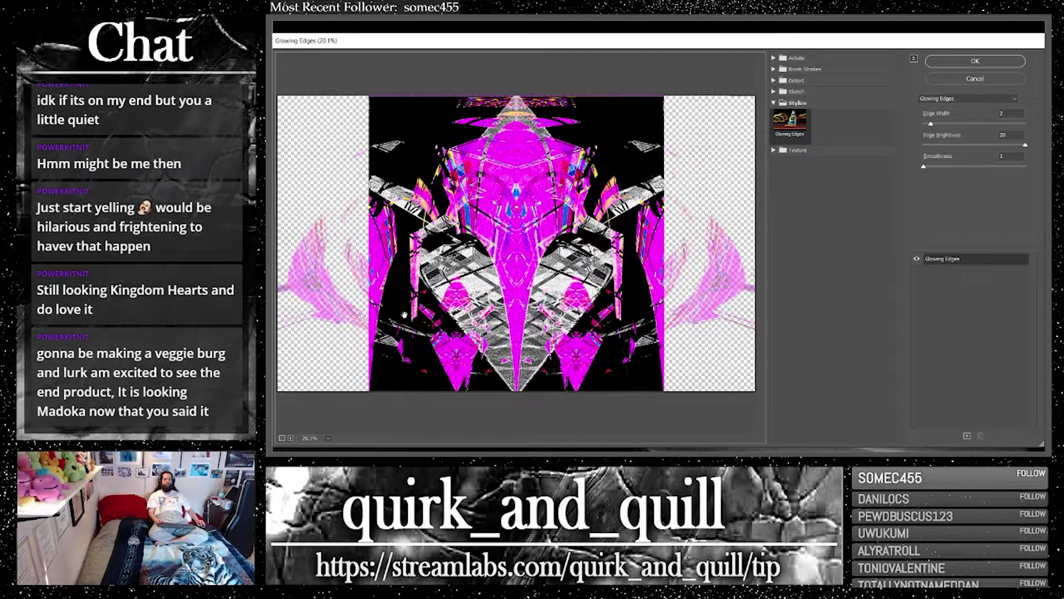
{"action": "left_click", "coordinate": [774, 92]}
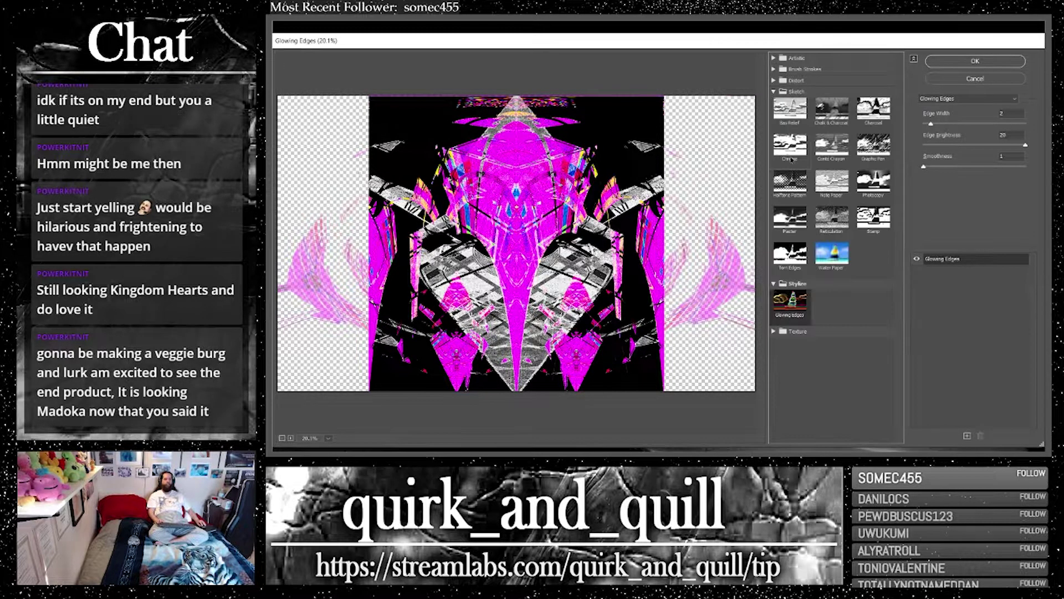
{"action": "left_click", "coordinate": [789, 145]}
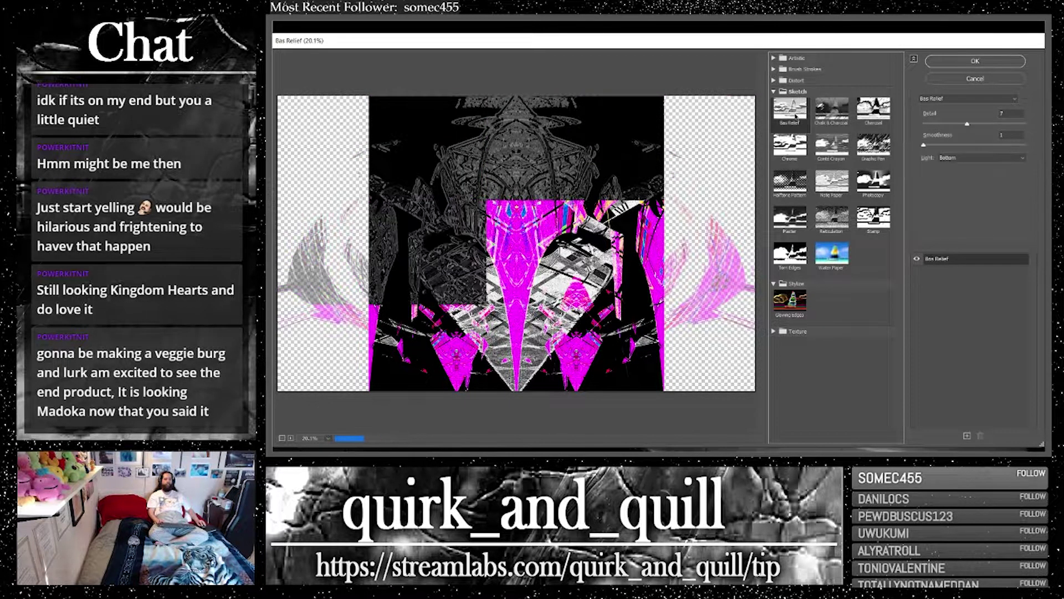
{"action": "key", "text": "Escape"}
{"action": "left_click", "coordinate": [286, 154]}
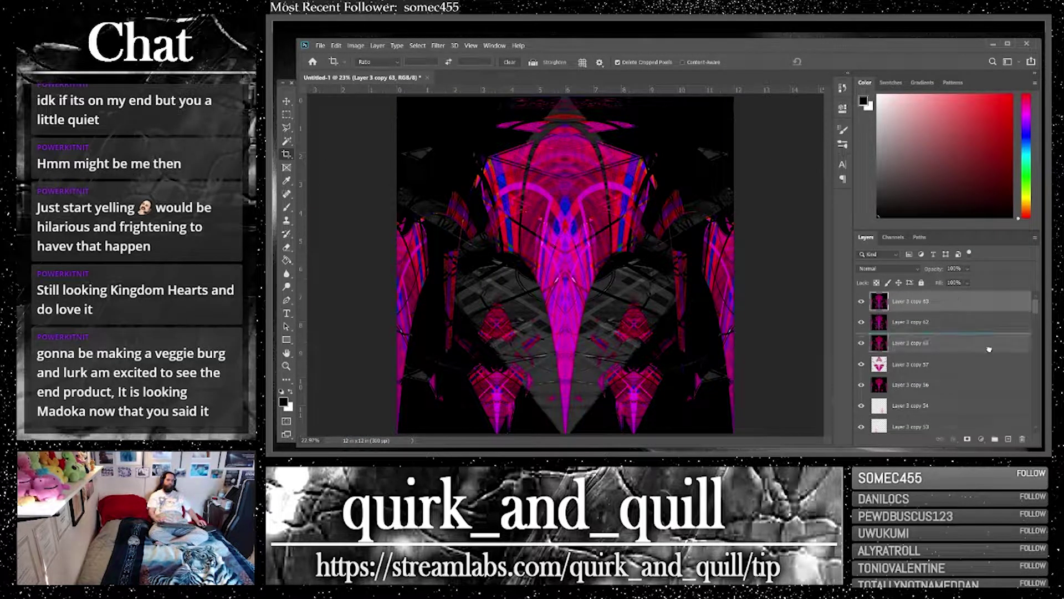
{"action": "key", "text": "ctrl+j"}
In Filter Gallery, try Glowing Edges with edge width 1 and reduced edge brightness
{"action": "left_click", "coordinate": [438, 46]}
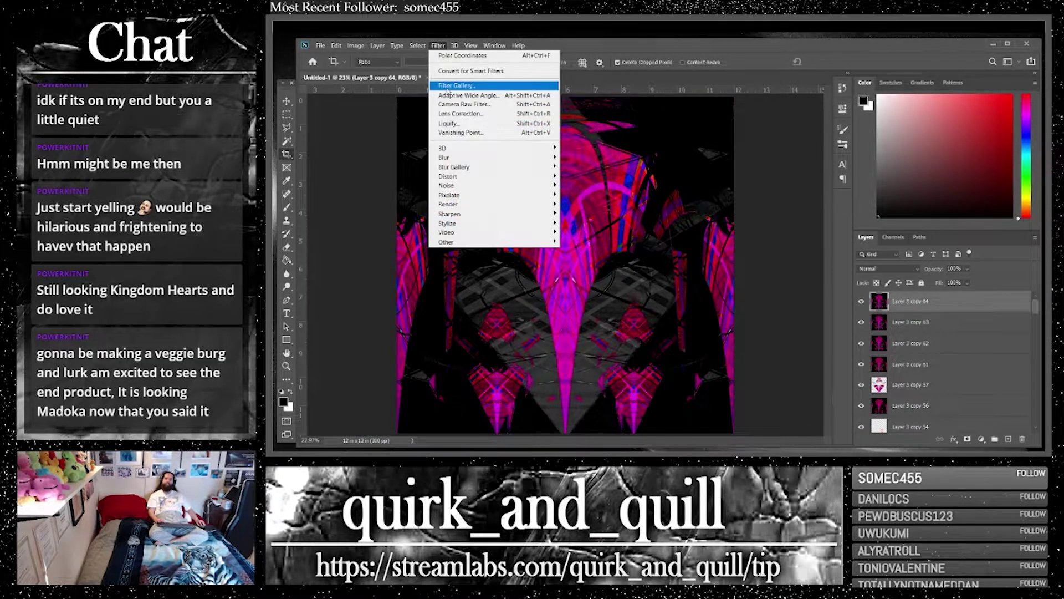
{"action": "left_click", "coordinate": [460, 88]}
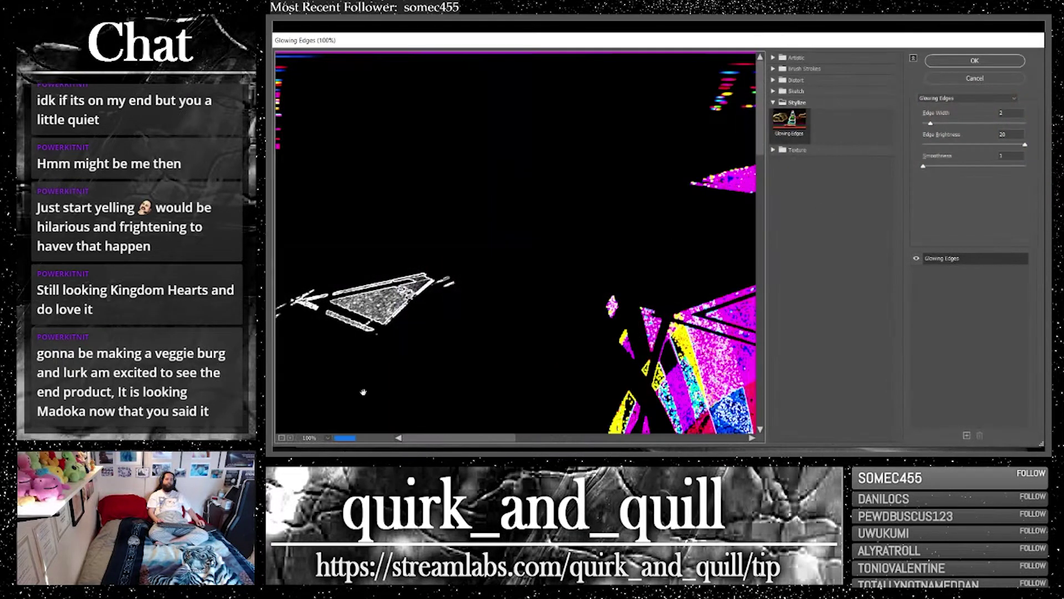
{"action": "left_click", "coordinate": [327, 438]}
{"action": "left_click", "coordinate": [331, 428]}
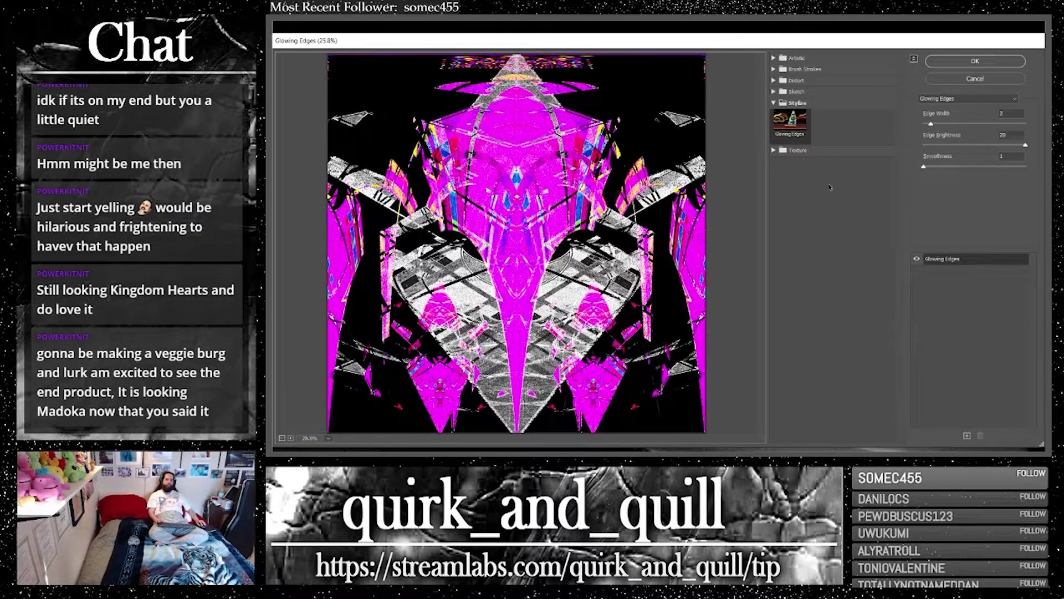
{"action": "left_click", "coordinate": [774, 104]}
{"action": "left_click", "coordinate": [774, 104]}
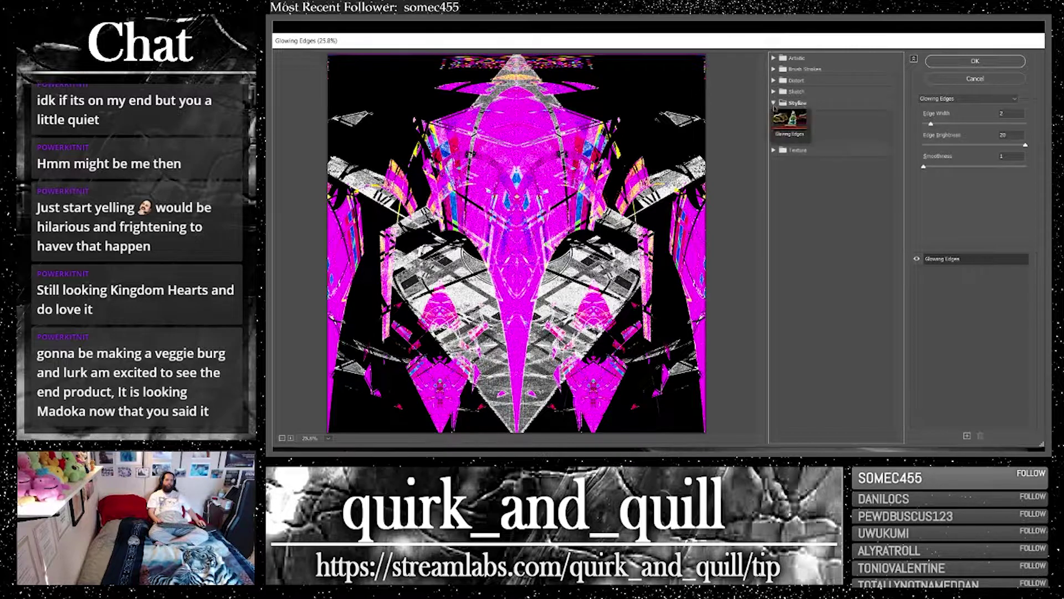
{"action": "left_click_drag", "start_coordinate": [934, 127], "coordinate": [922, 126]}
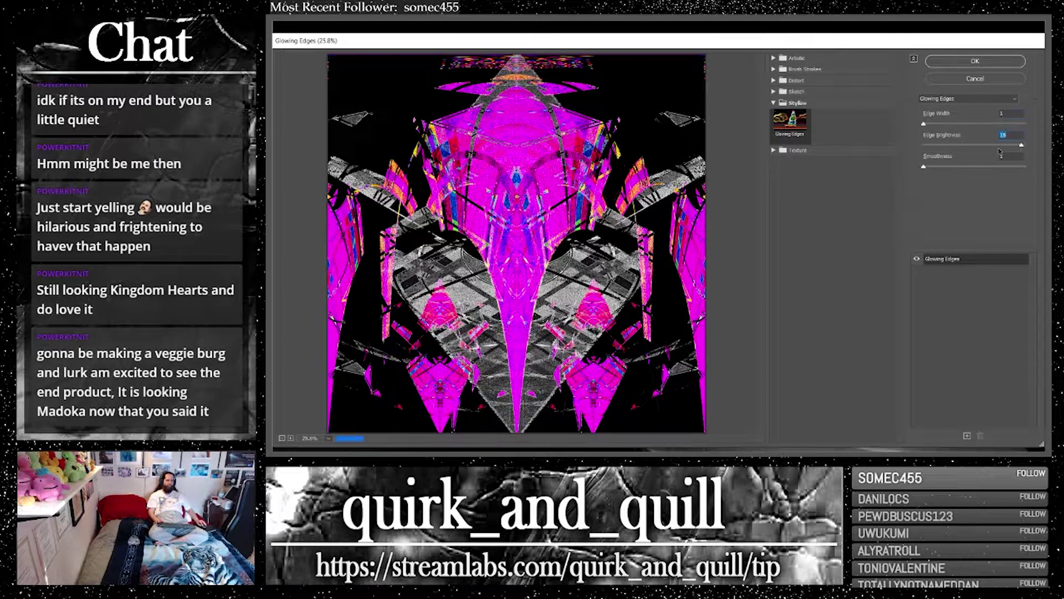
{"action": "left_click_drag", "start_coordinate": [1021, 147], "coordinate": [907, 154]}
{"action": "type", "text": "20"}
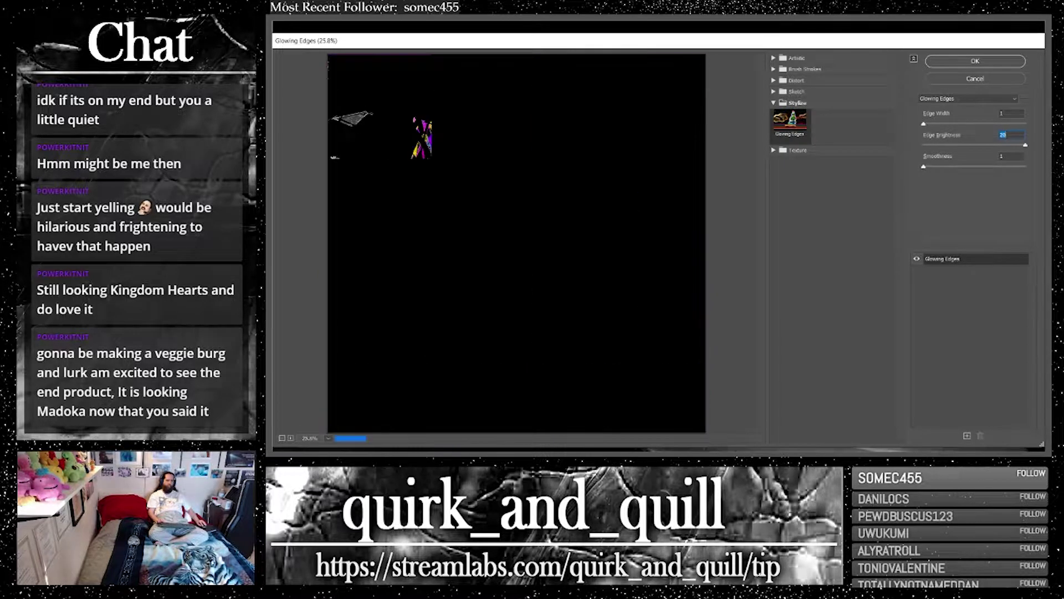
Apply Stained Glass with cell size 14, border thickness 7 and light intensity 10
{"action": "left_click", "coordinate": [774, 103]}
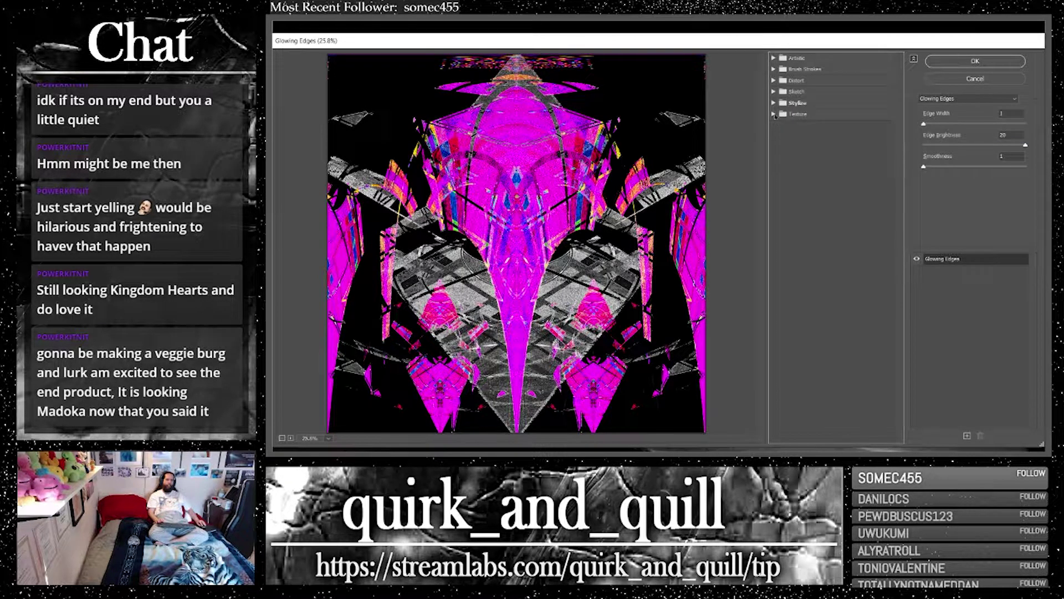
{"action": "left_click", "coordinate": [775, 114]}
{"action": "left_click", "coordinate": [832, 167]}
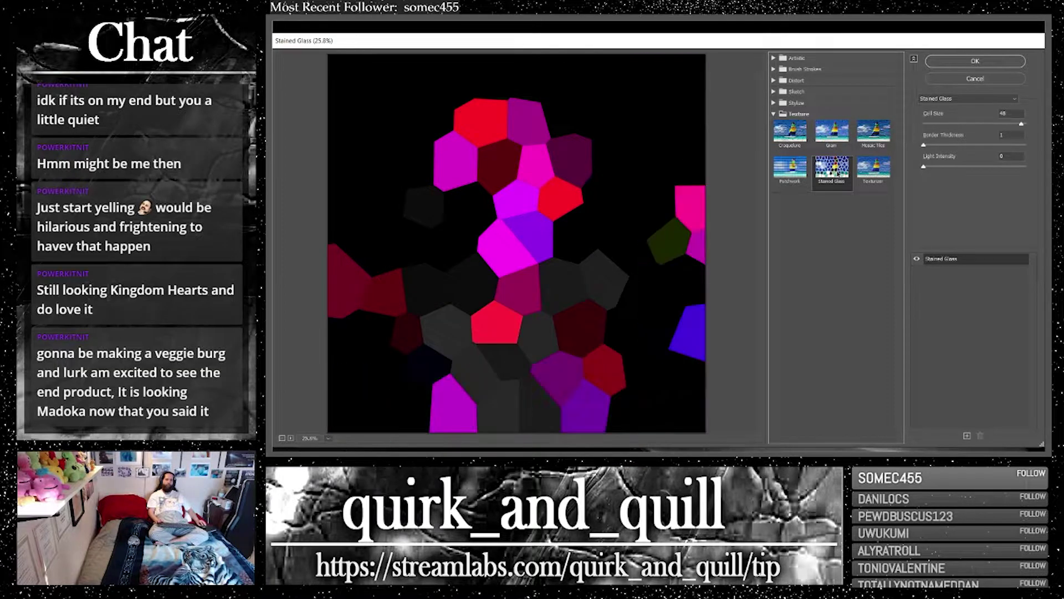
{"action": "left_click_drag", "start_coordinate": [1022, 124], "coordinate": [925, 128]}
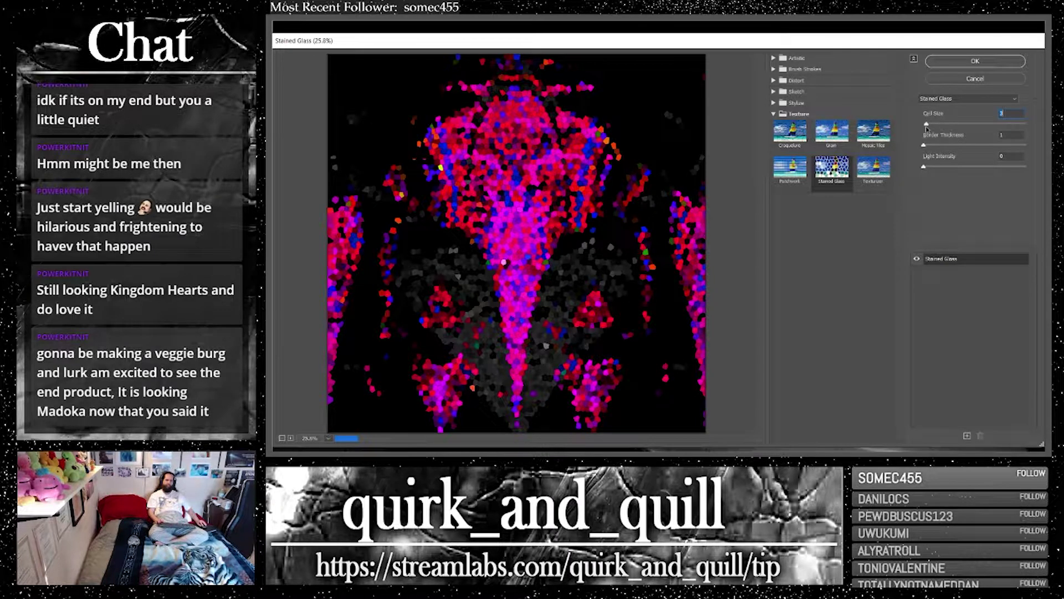
{"action": "left_click_drag", "start_coordinate": [944, 127], "coordinate": [949, 126]}
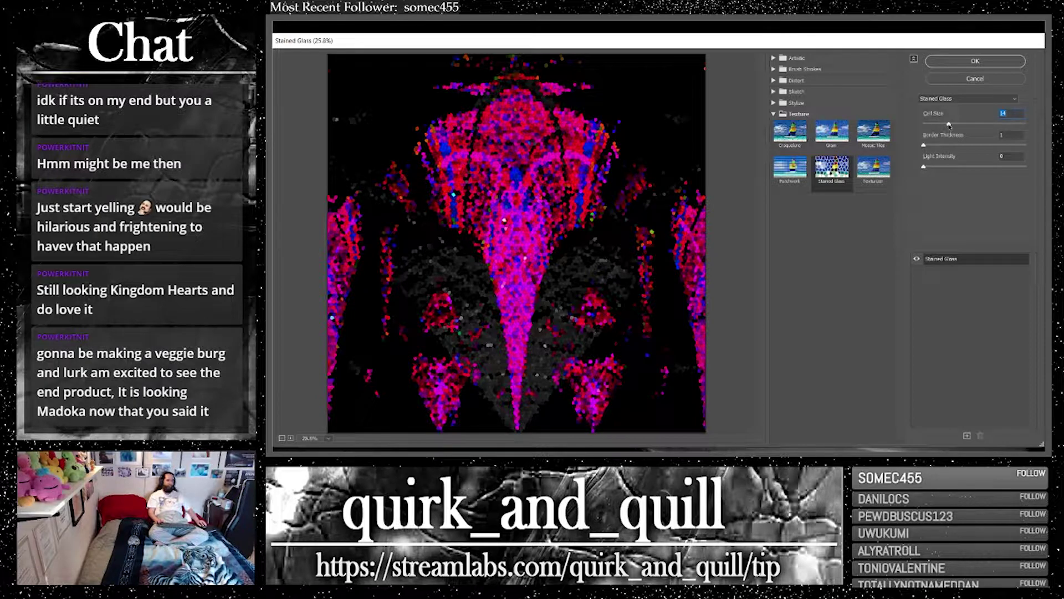
{"action": "left_click_drag", "start_coordinate": [924, 145], "coordinate": [955, 156]}
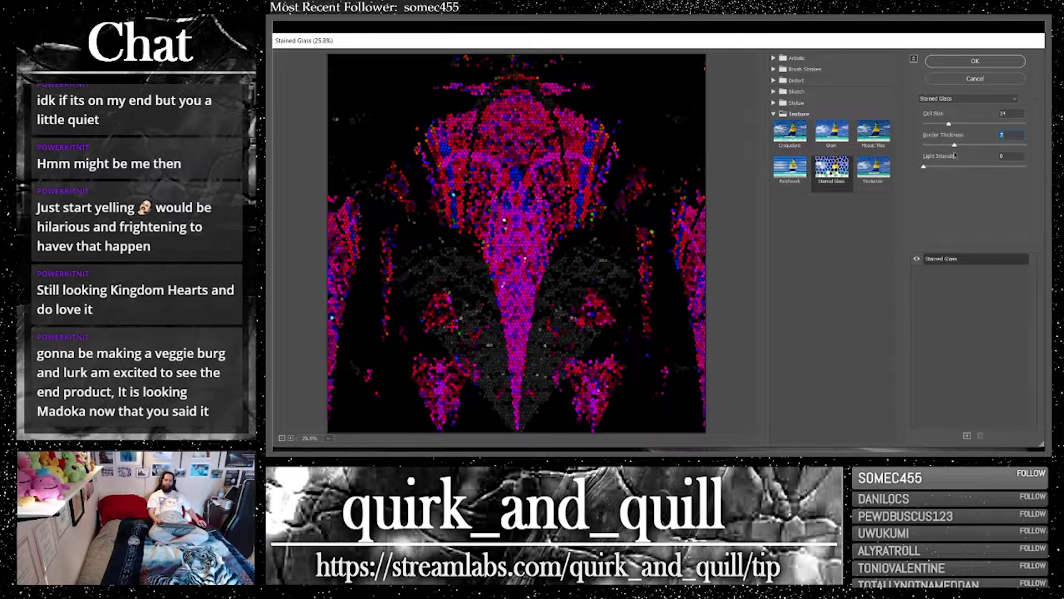
{"action": "left_click_drag", "start_coordinate": [925, 167], "coordinate": [1025, 166]}
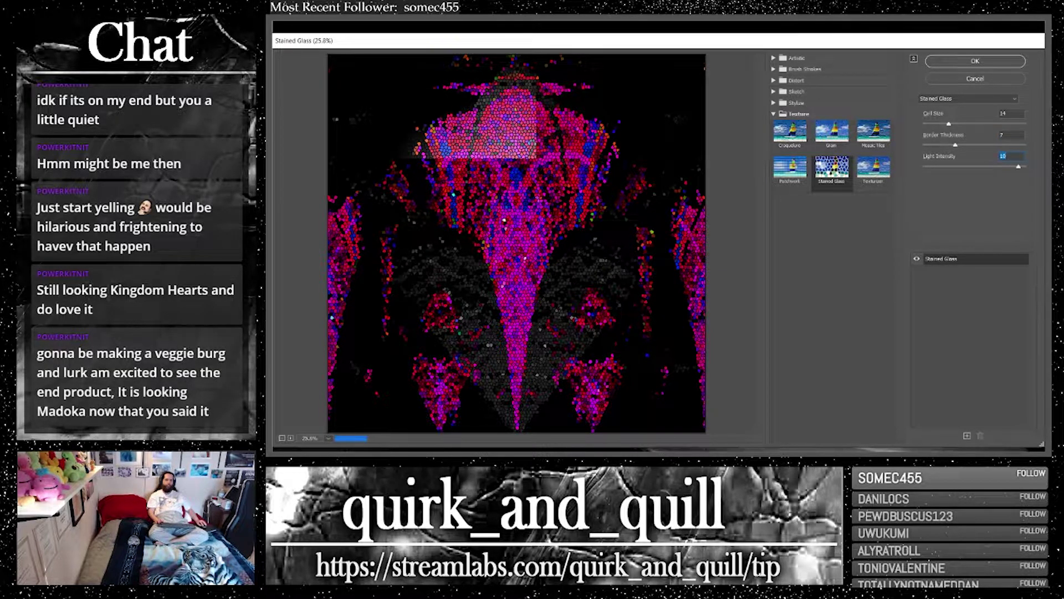
{"action": "left_click", "coordinate": [970, 61]}
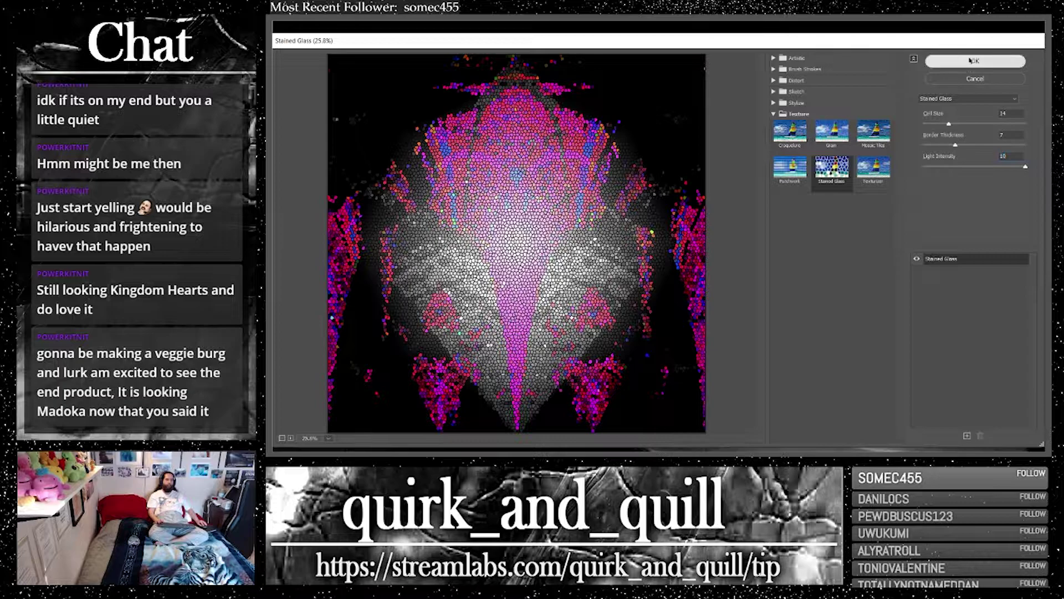
Set the stained glass layer to Hard Mix blending, duplicate it, and select the new copies
{"action": "left_click", "coordinate": [894, 268]}
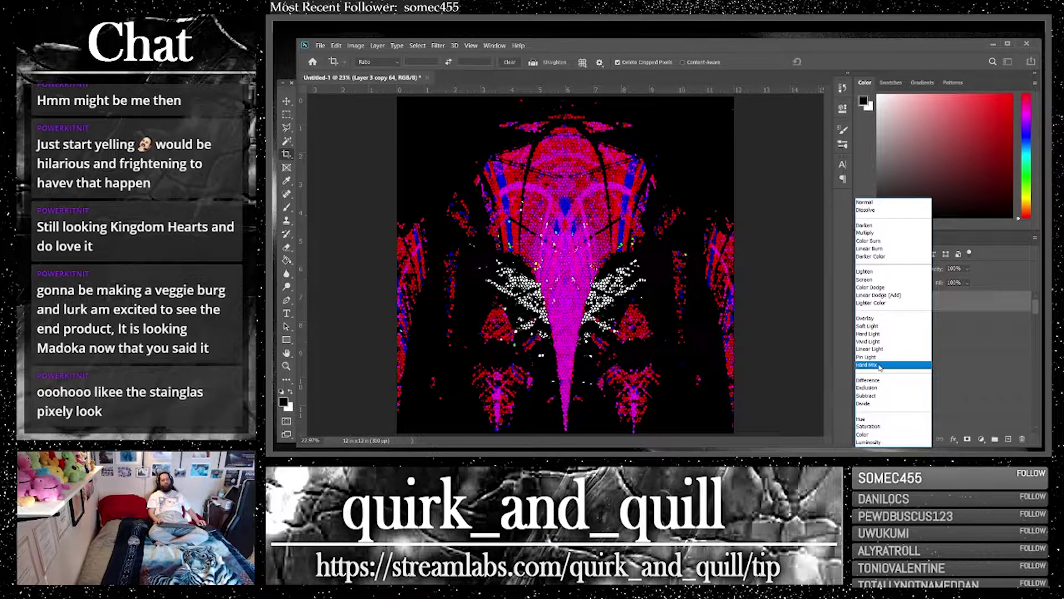
{"action": "left_click", "coordinate": [880, 365]}
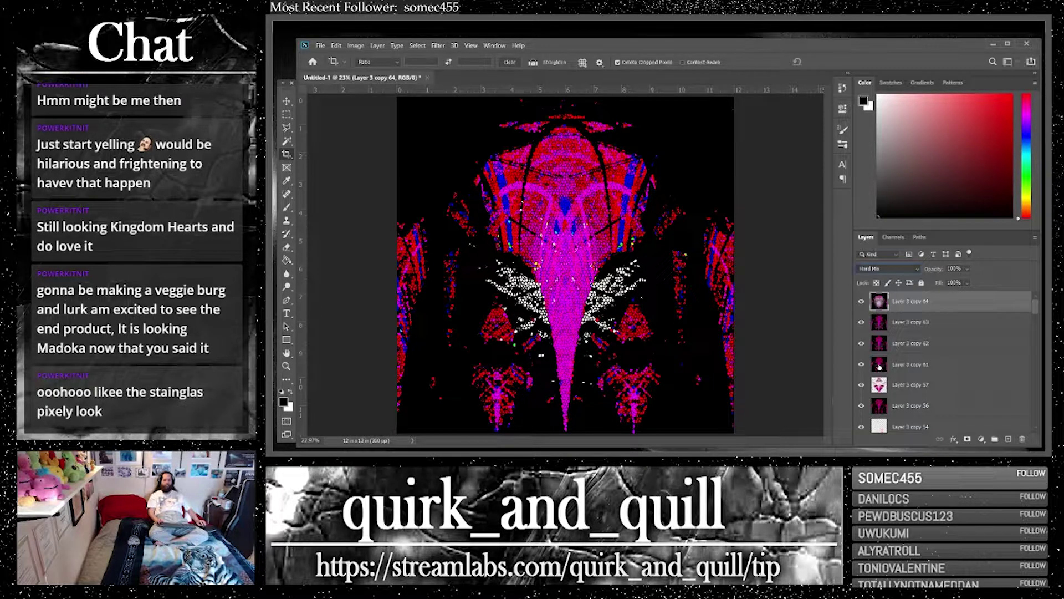
{"action": "key", "text": "ctrl+j"}
{"action": "key", "text": "ctrl+j"}
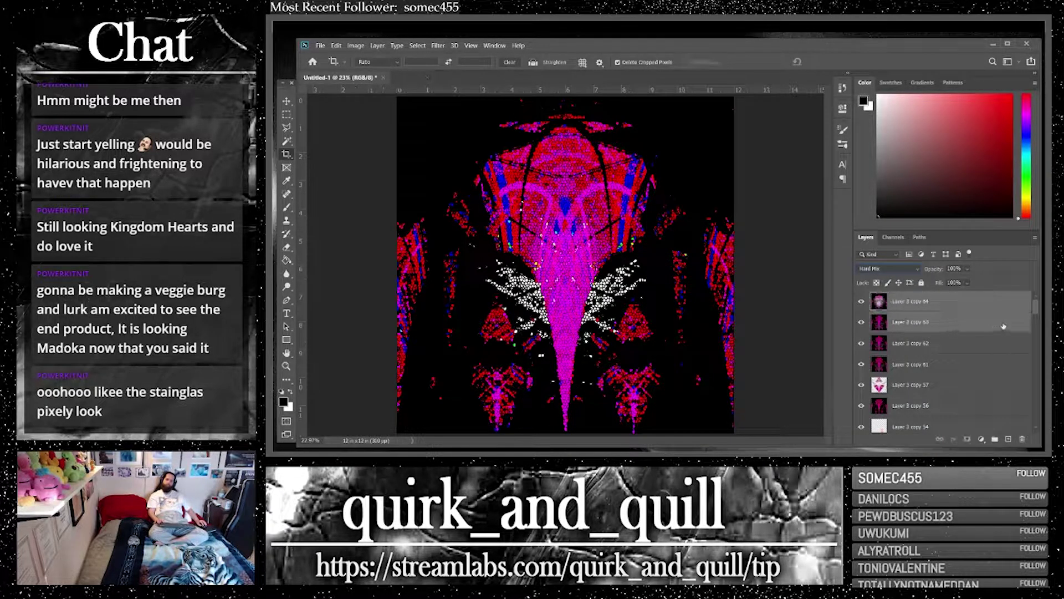
{"action": "left_click", "coordinate": [953, 324], "text": "shift"}
Merge the two copies, then put a Lighter Color duplicate of Layer 3 copy 63 on top
{"action": "right_click", "coordinate": [958, 332]}
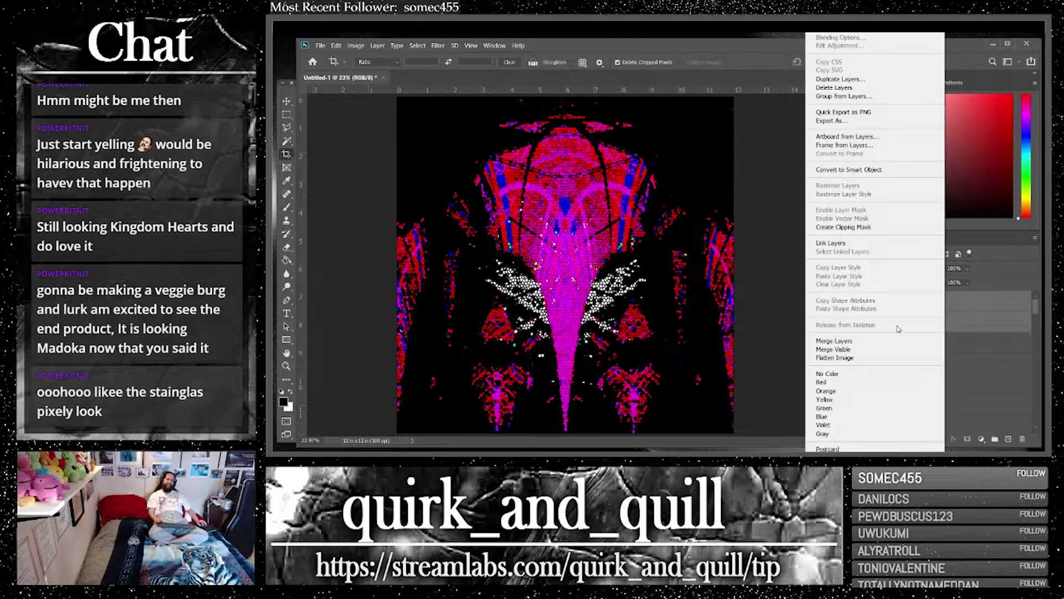
{"action": "left_click", "coordinate": [899, 339]}
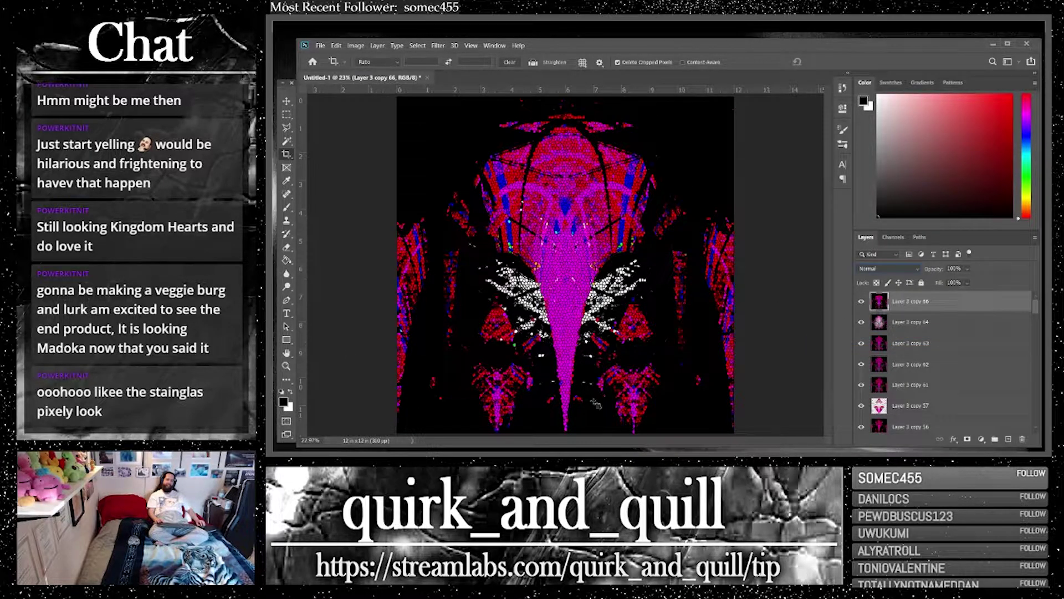
{"action": "left_click", "coordinate": [970, 342]}
{"action": "key", "text": "ctrl+j"}
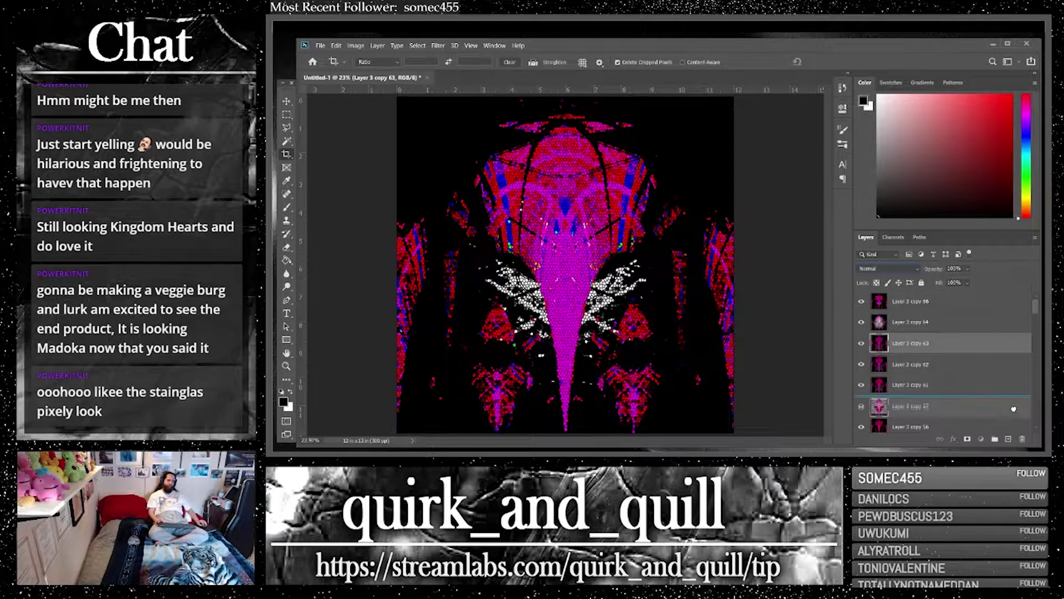
{"action": "left_click_drag", "start_coordinate": [952, 345], "coordinate": [939, 299]}
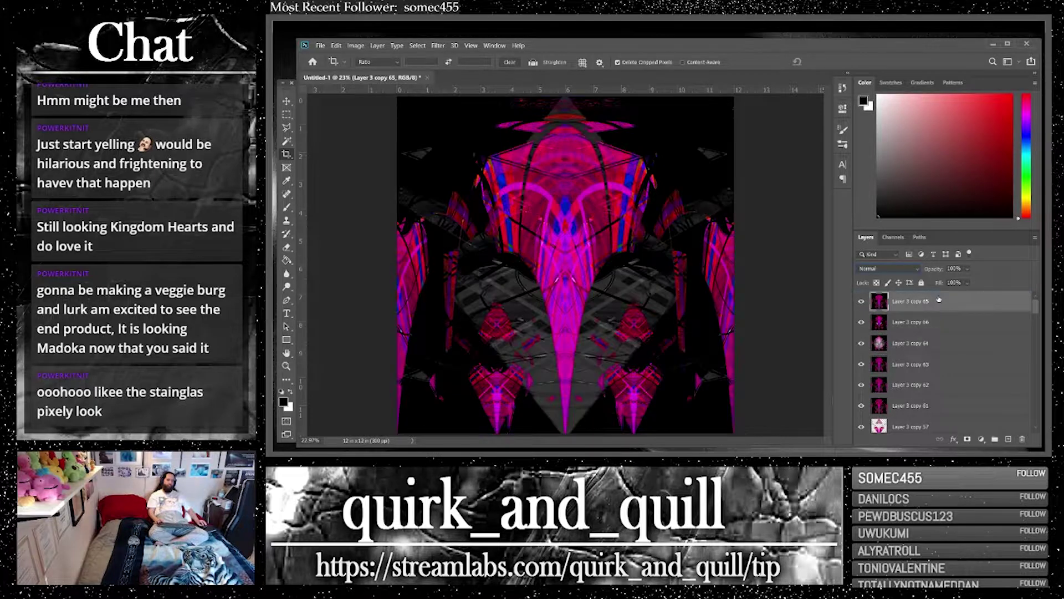
{"action": "left_click", "coordinate": [892, 268]}
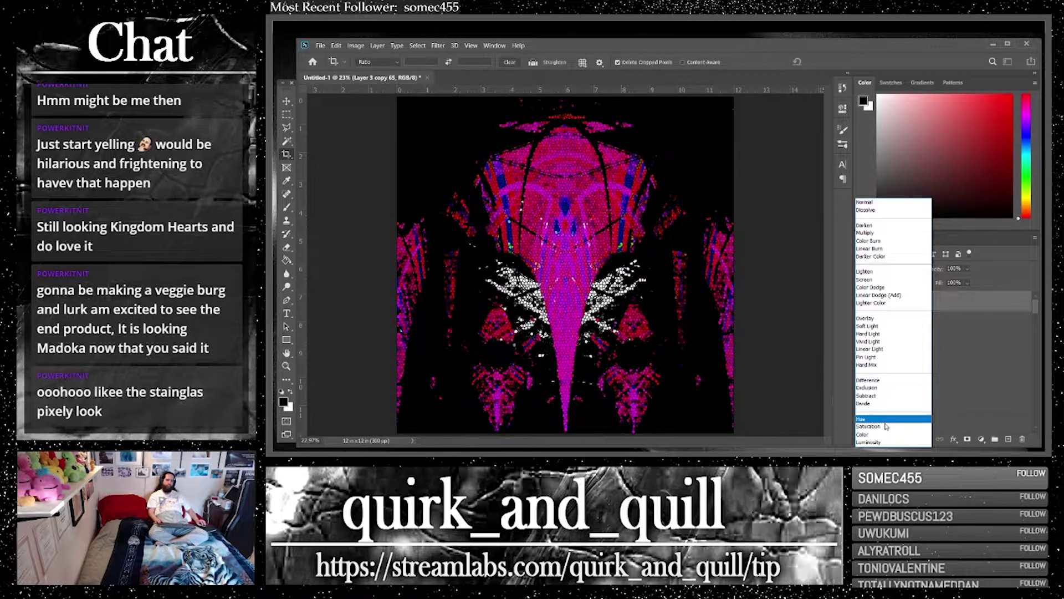
{"action": "left_click", "coordinate": [878, 305]}
Merge the chosen layers, duplicate the result and open the Filter Gallery for the copy
{"action": "scroll", "coordinate": [959, 328], "scroll_direction": "down", "scroll_amount": 3}
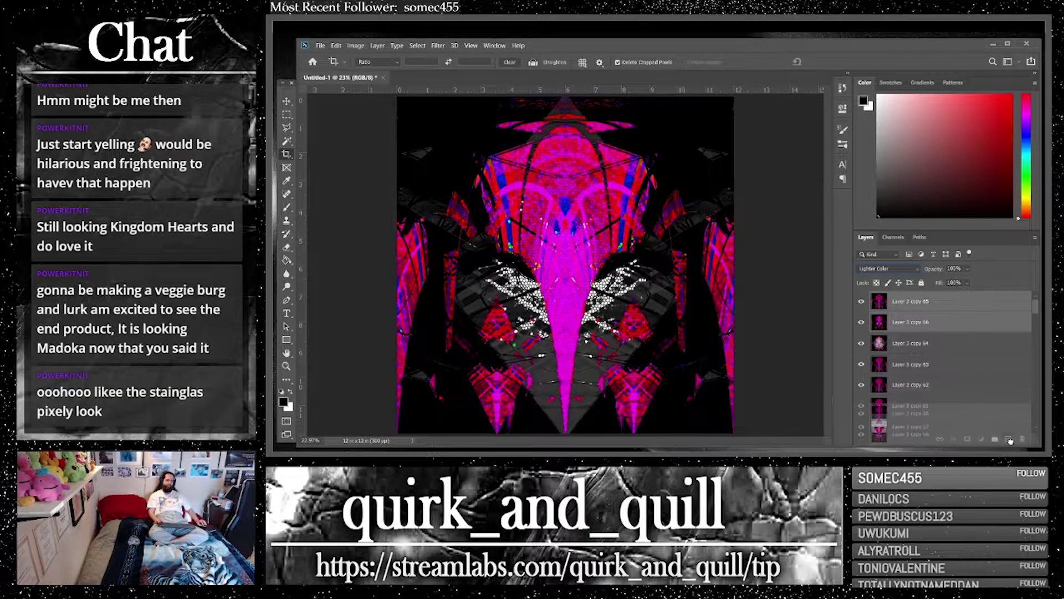
{"action": "left_click", "coordinate": [944, 330], "text": "shift"}
{"action": "right_click", "coordinate": [934, 329]}
{"action": "left_click", "coordinate": [888, 341]}
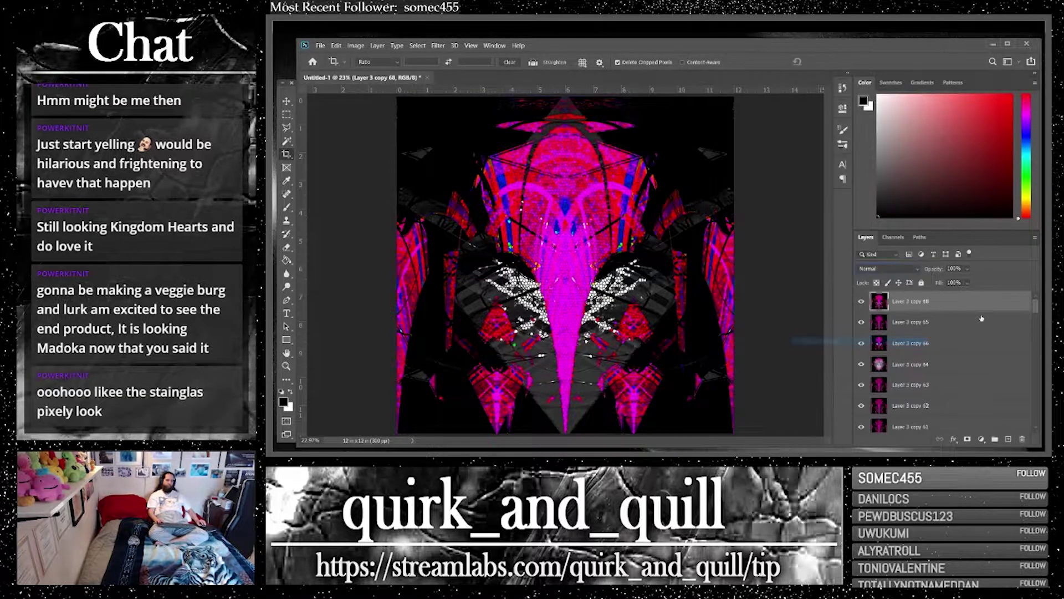
{"action": "left_click_drag", "start_coordinate": [1010, 436], "coordinate": [1008, 438]}
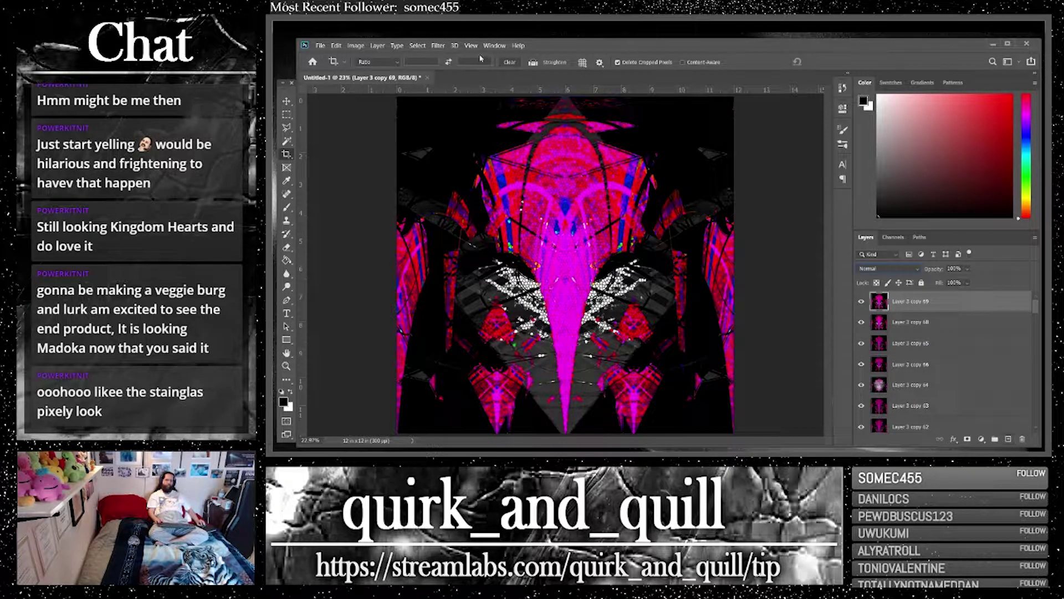
{"action": "left_click", "coordinate": [438, 45]}
{"action": "left_click", "coordinate": [476, 87]}
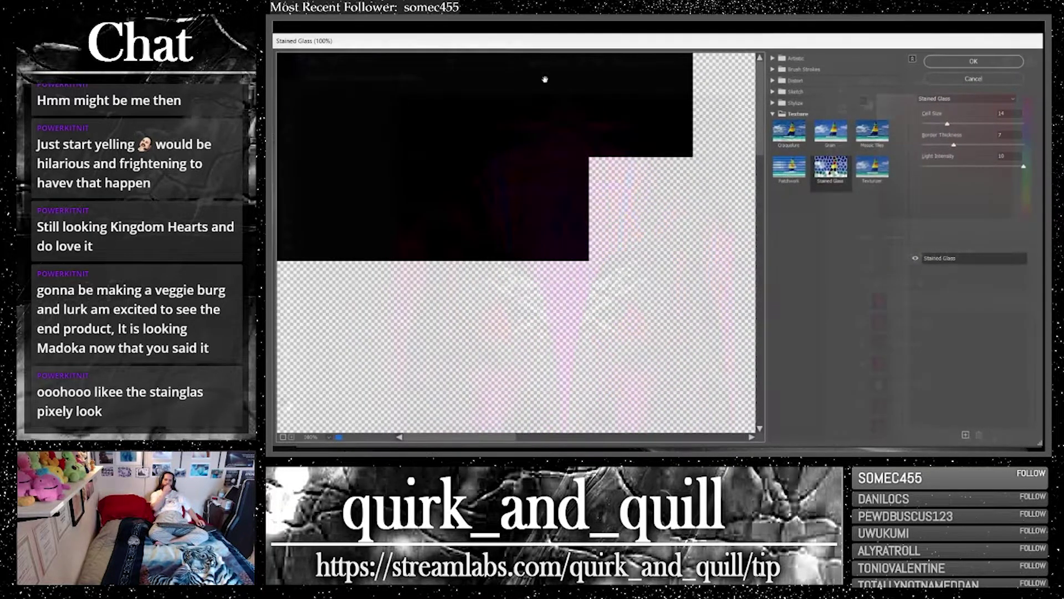
Fit the preview on screen and try Distort and Sketch filters, settling on Conté Crayon
{"action": "left_click", "coordinate": [328, 437]}
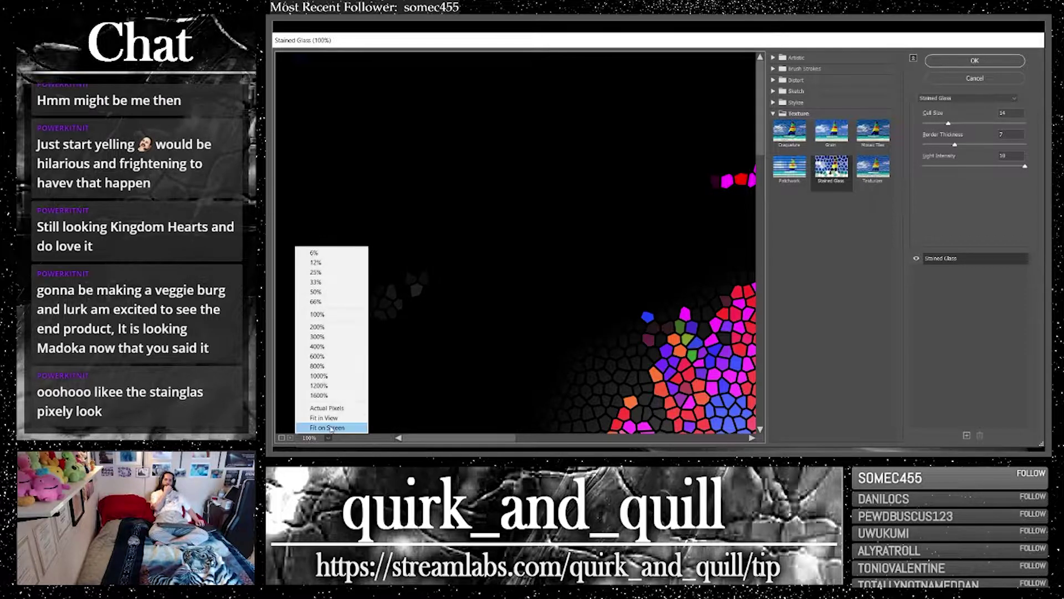
{"action": "left_click", "coordinate": [331, 427]}
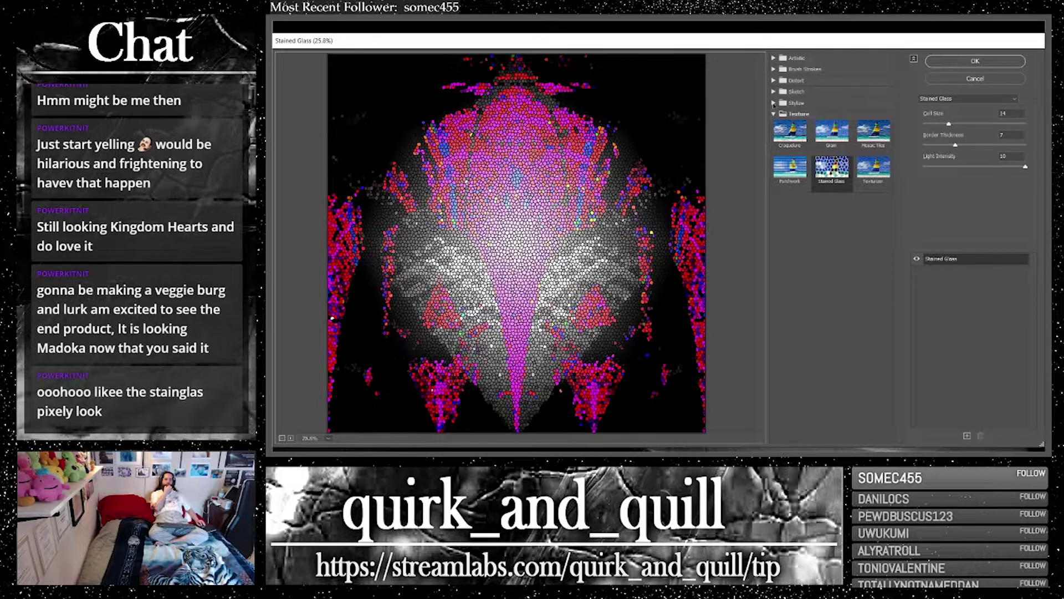
{"action": "left_click", "coordinate": [774, 114]}
{"action": "left_click", "coordinate": [773, 81]}
{"action": "left_click", "coordinate": [831, 99]}
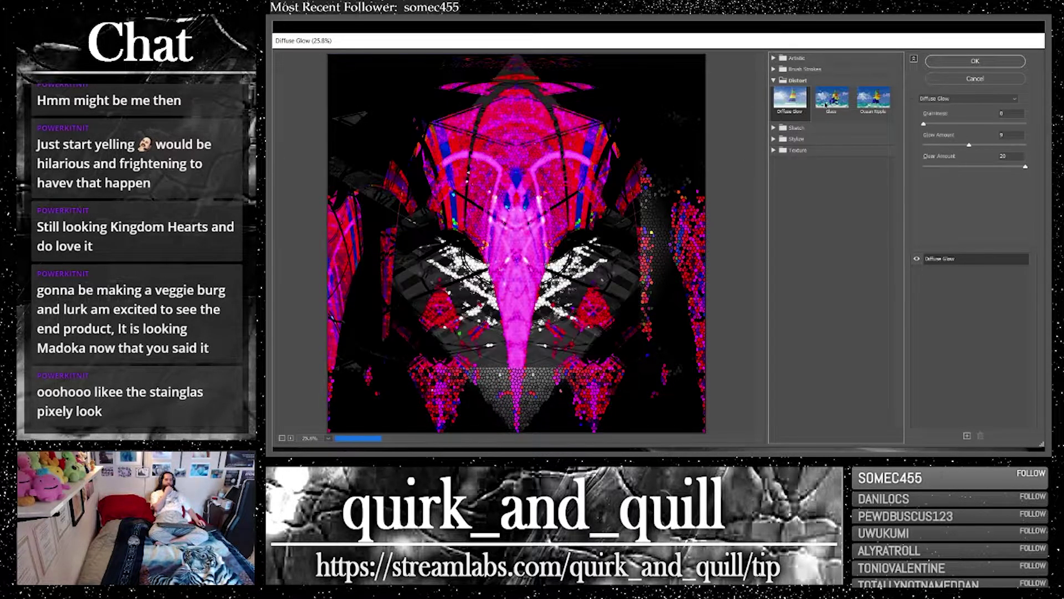
{"action": "left_click", "coordinate": [863, 106]}
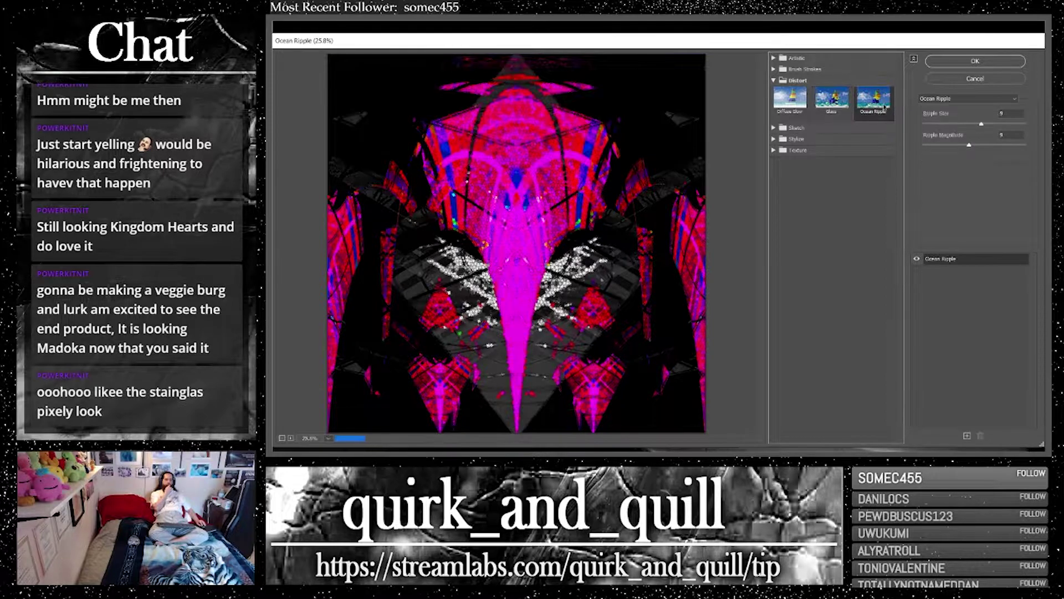
{"action": "left_click", "coordinate": [788, 128]}
{"action": "left_click", "coordinate": [789, 146]}
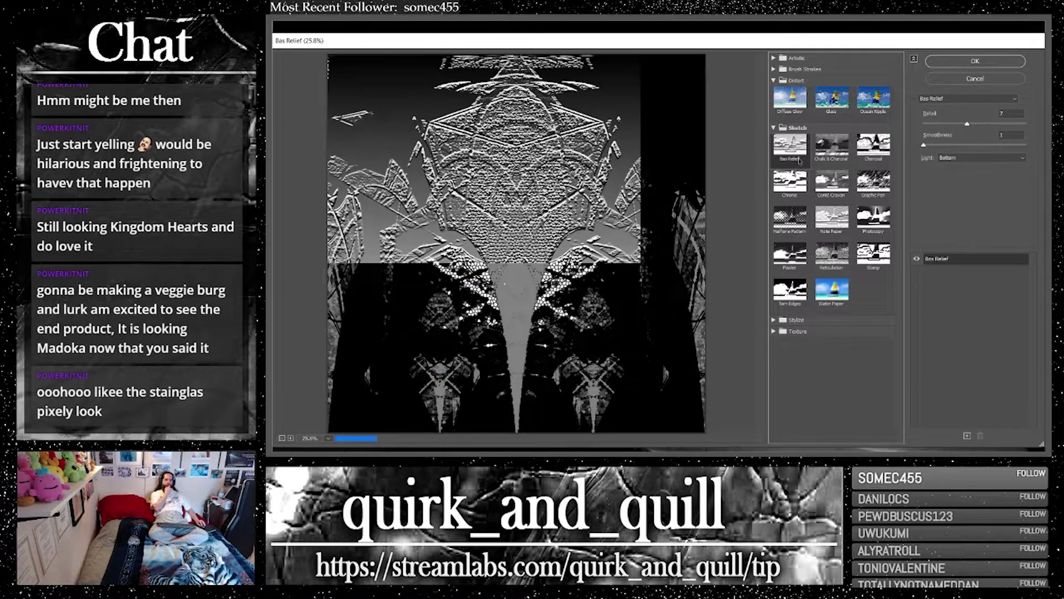
{"action": "left_click", "coordinate": [826, 180]}
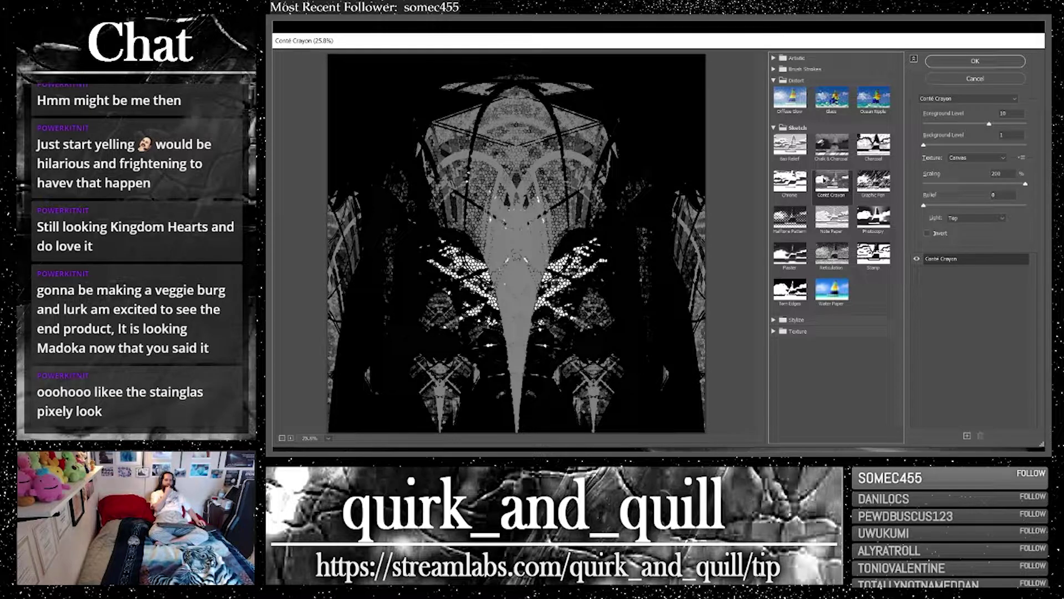
Set Conté Crayon foreground level 13 and background level 12, and apply it
{"action": "left_click_drag", "start_coordinate": [989, 123], "coordinate": [1014, 124]}
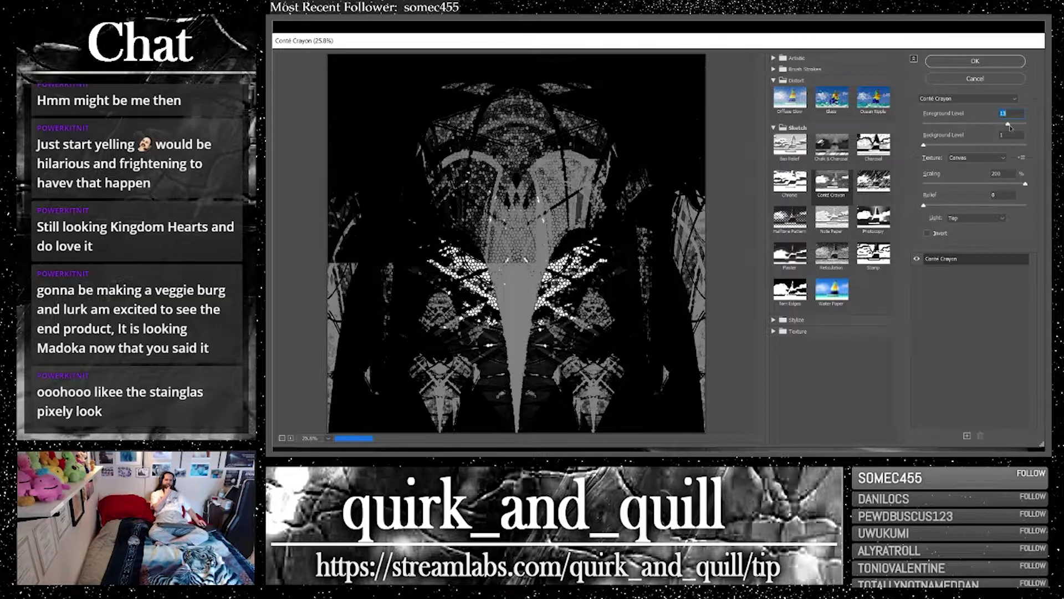
{"action": "left_click_drag", "start_coordinate": [943, 147], "coordinate": [1026, 144]}
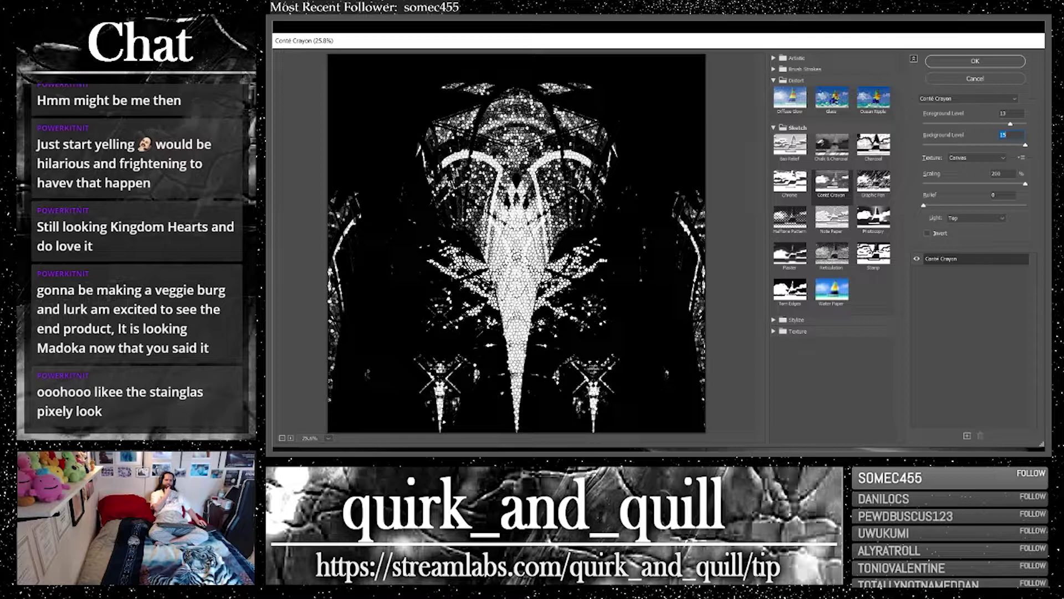
{"action": "left_click_drag", "start_coordinate": [1025, 145], "coordinate": [1004, 148]}
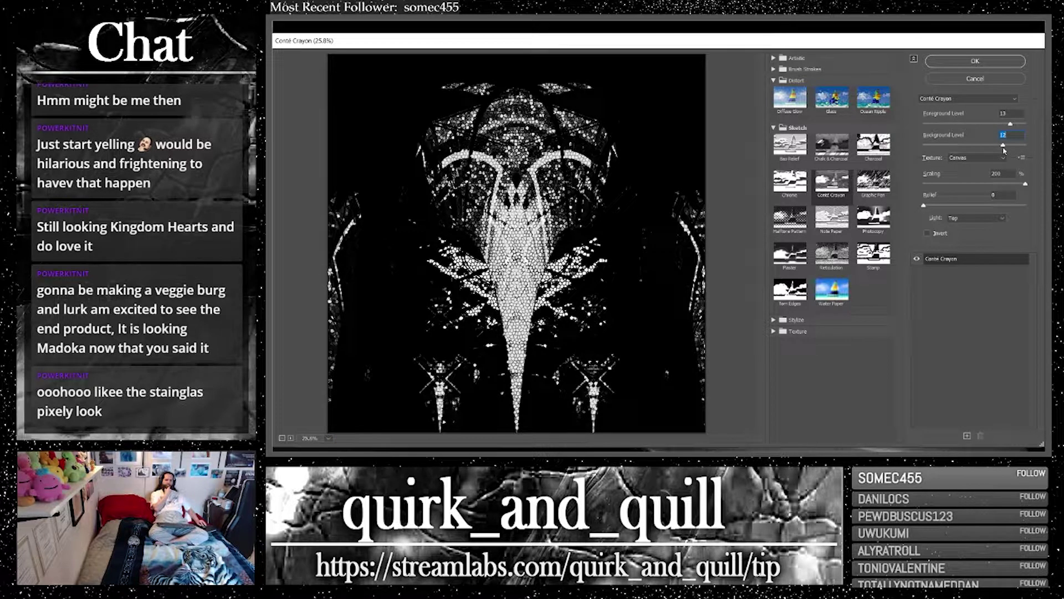
{"action": "left_click", "coordinate": [975, 61]}
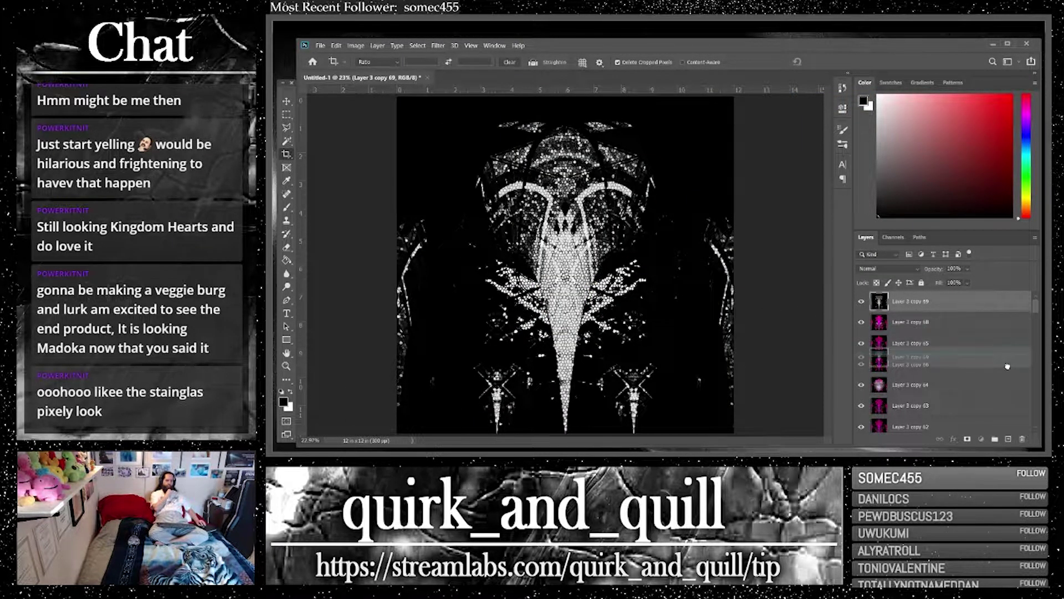
Duplicate the sketch, then move a copy of pink Layer 3 copy 68 to the top in Color blending
{"action": "key", "text": "ctrl+j"}
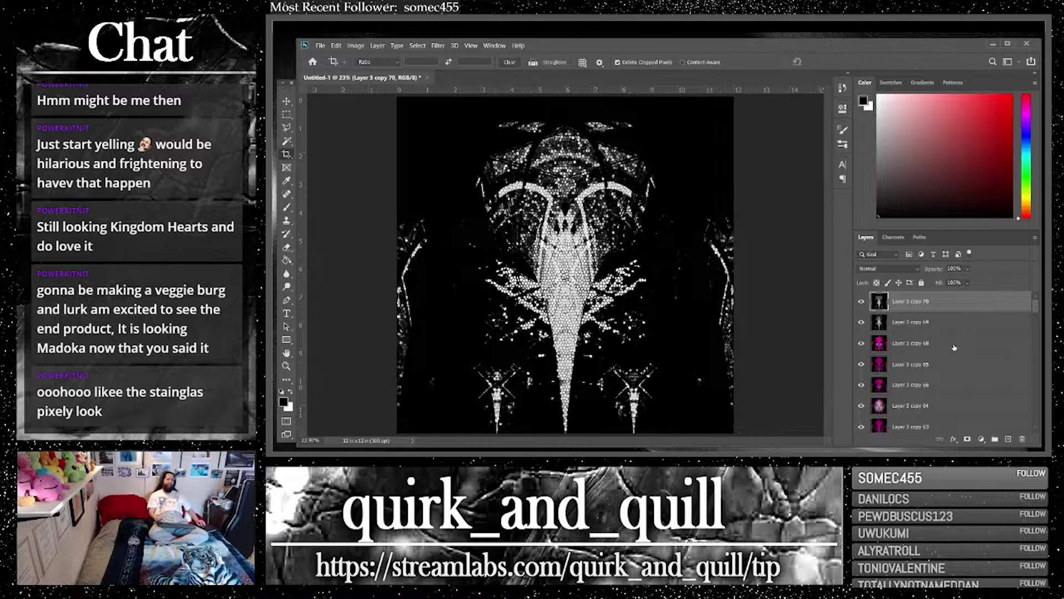
{"action": "left_click", "coordinate": [945, 343]}
{"action": "key", "text": "ctrl+j"}
{"action": "left_click_drag", "start_coordinate": [930, 352], "coordinate": [929, 298]}
{"action": "left_click", "coordinate": [888, 269]}
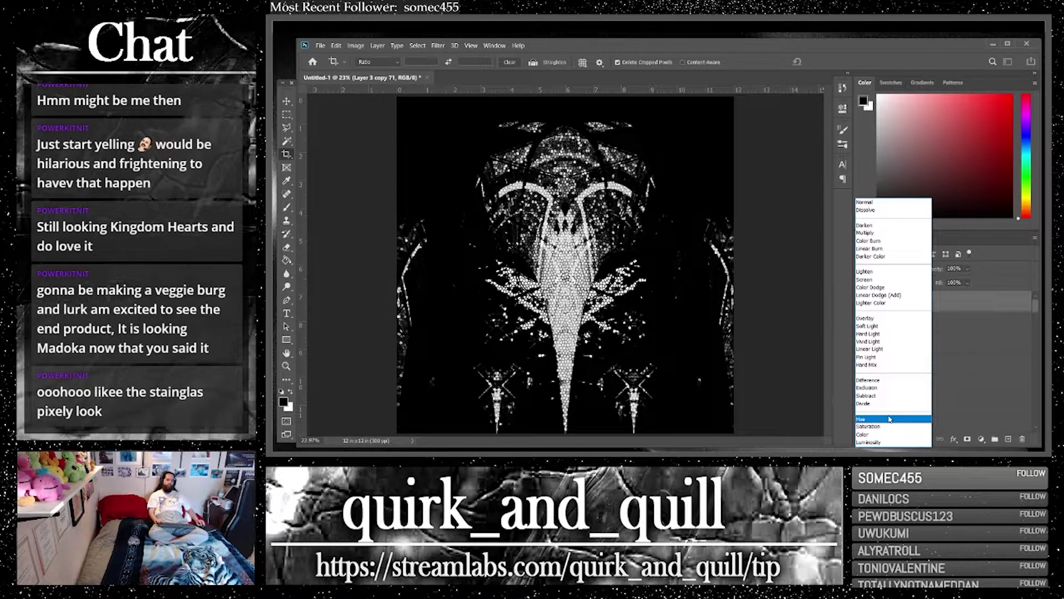
{"action": "left_click", "coordinate": [891, 437]}
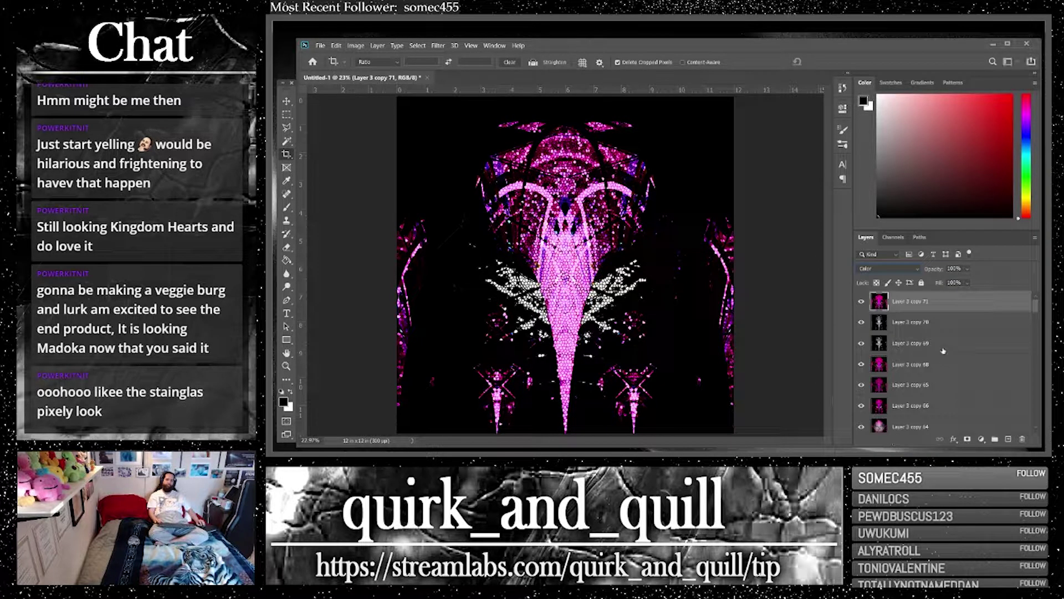
Duplicate the top layers and merge the copies into one layer
{"action": "left_click", "coordinate": [967, 329], "text": "shift"}
{"action": "key", "text": "ctrl+j"}
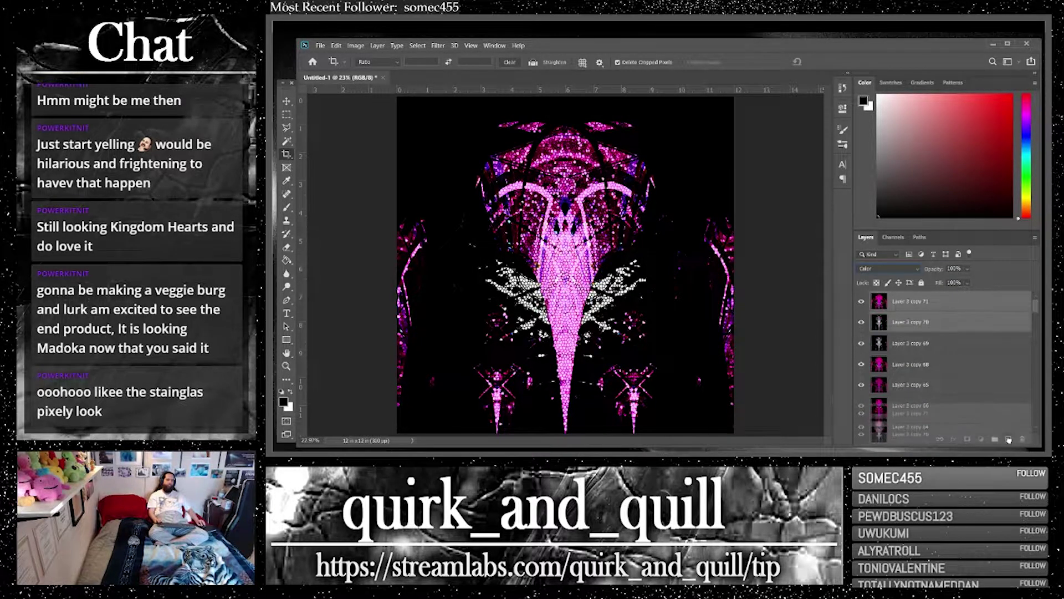
{"action": "right_click", "coordinate": [914, 324]}
{"action": "left_click", "coordinate": [878, 340]}
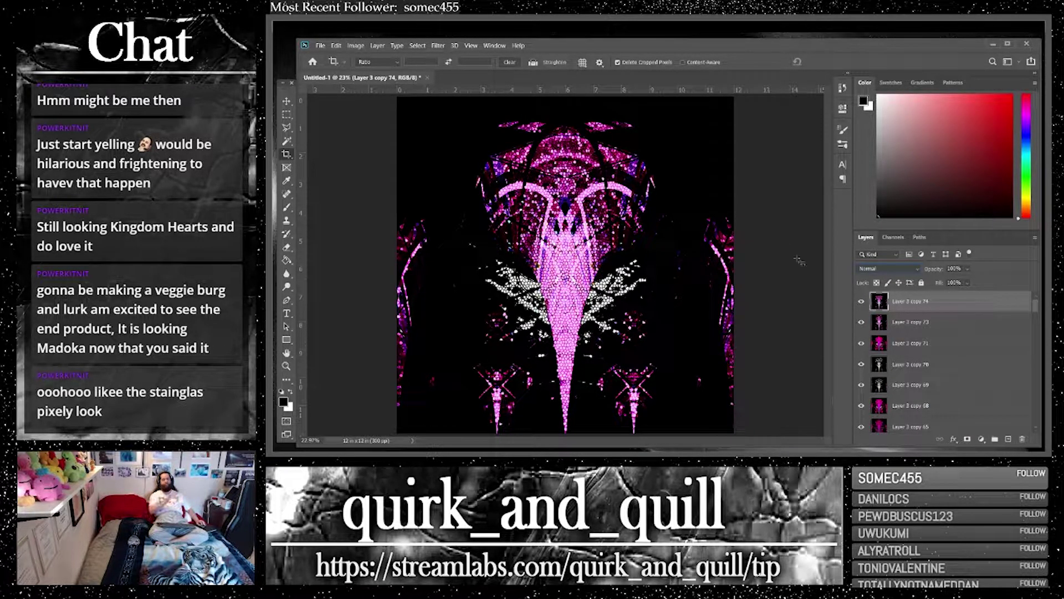
{"action": "left_click", "coordinate": [438, 46]}
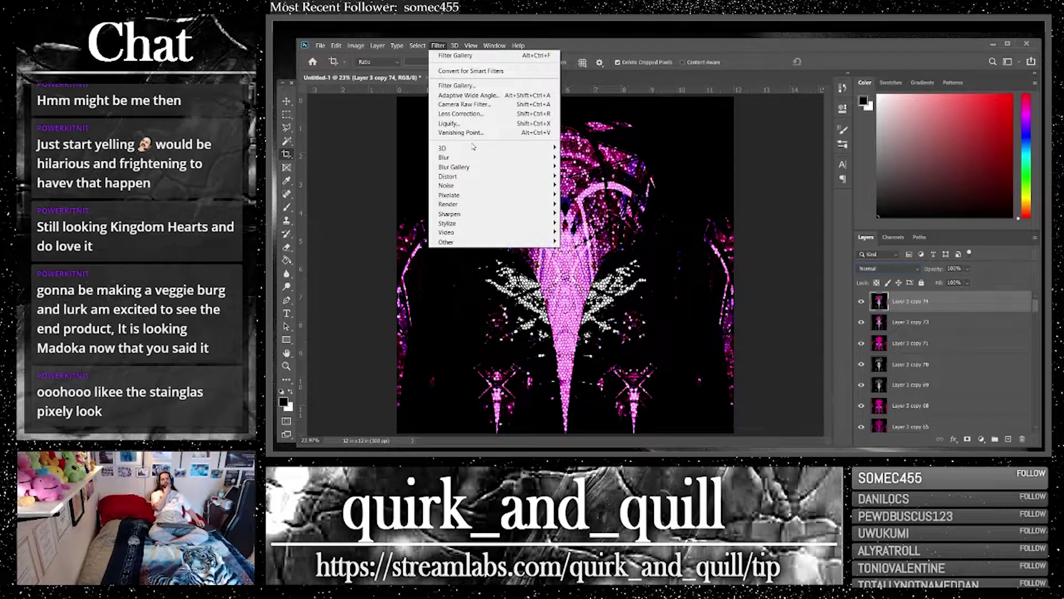
{"action": "left_click", "coordinate": [484, 85]}
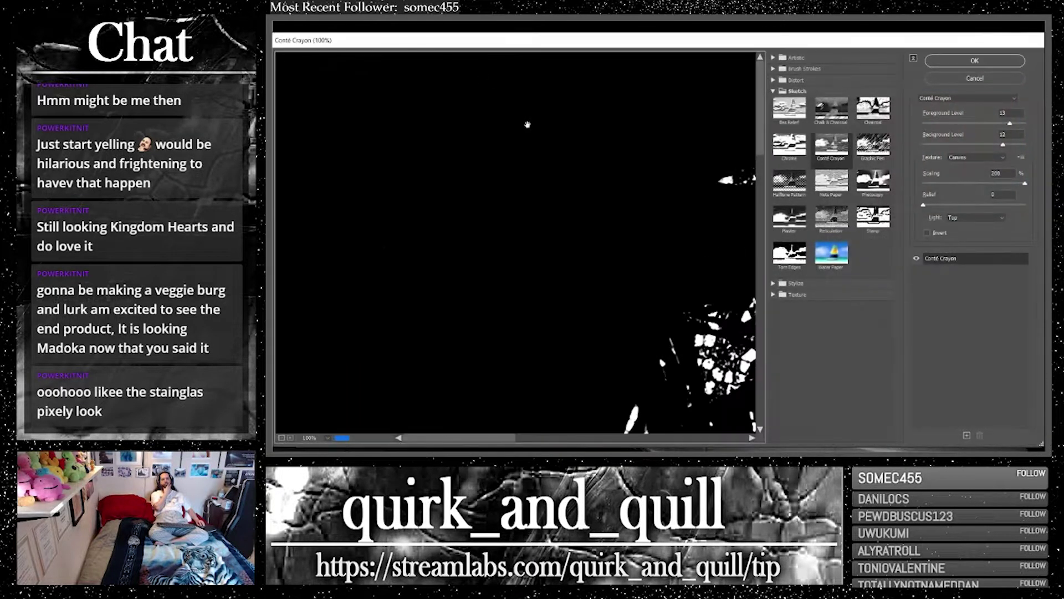
{"action": "left_click", "coordinate": [1006, 91]}
{"action": "left_click", "coordinate": [438, 45]}
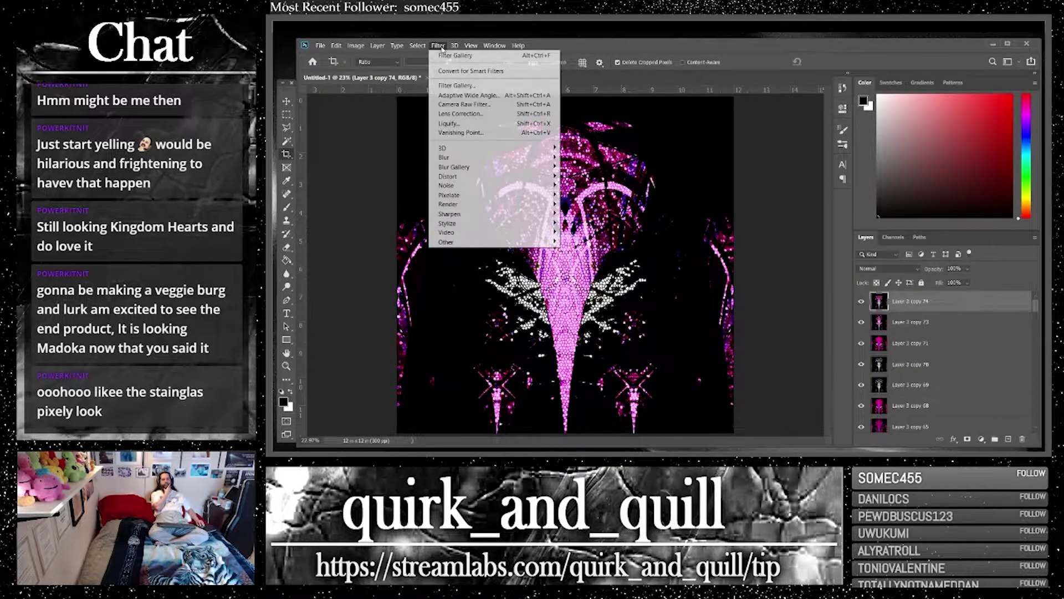
{"action": "mouse_move", "coordinate": [532, 223]}
{"action": "left_click", "coordinate": [579, 231]}
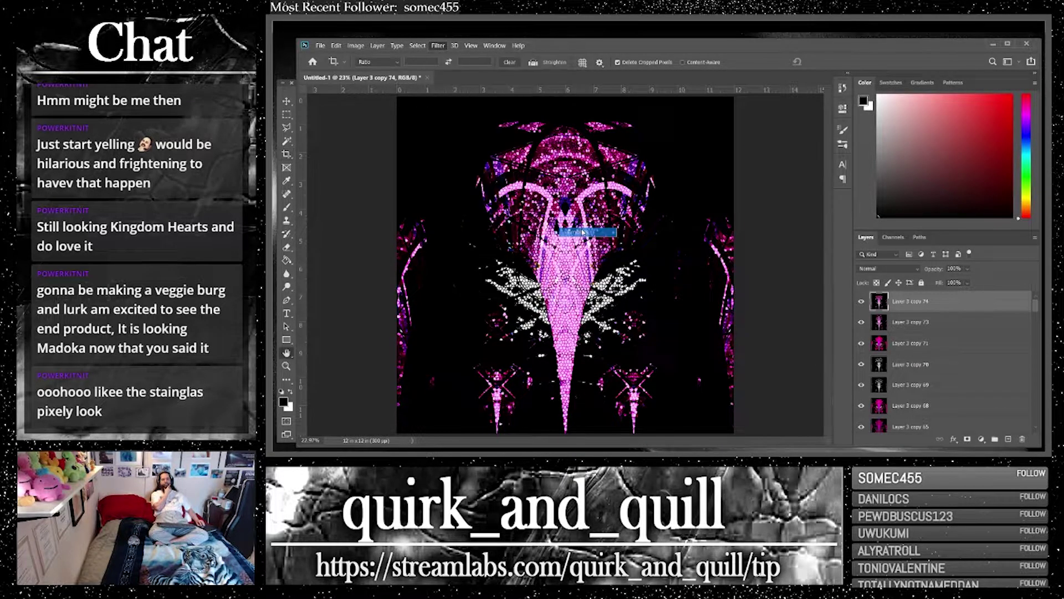
{"action": "left_click", "coordinate": [711, 109]}
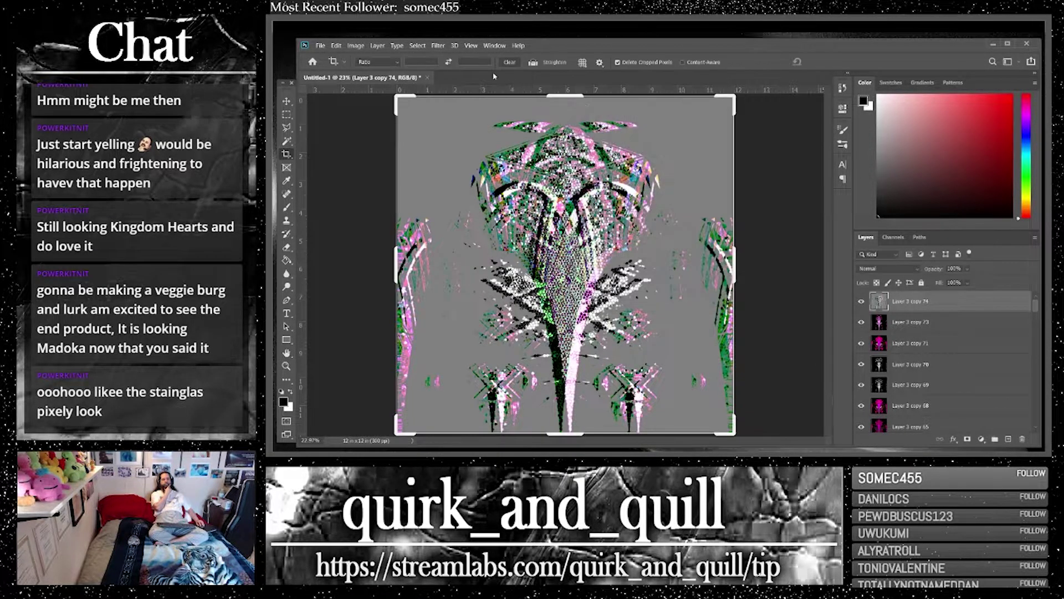
{"action": "left_click", "coordinate": [438, 46]}
{"action": "left_click", "coordinate": [445, 54]}
{"action": "left_click", "coordinate": [441, 46]}
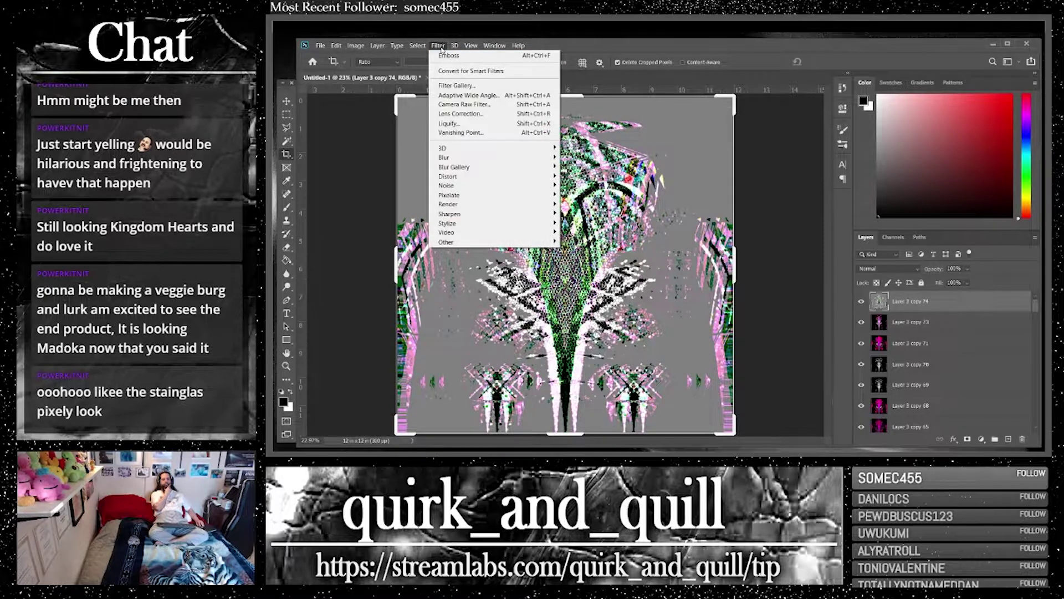
{"action": "left_click", "coordinate": [444, 54]}
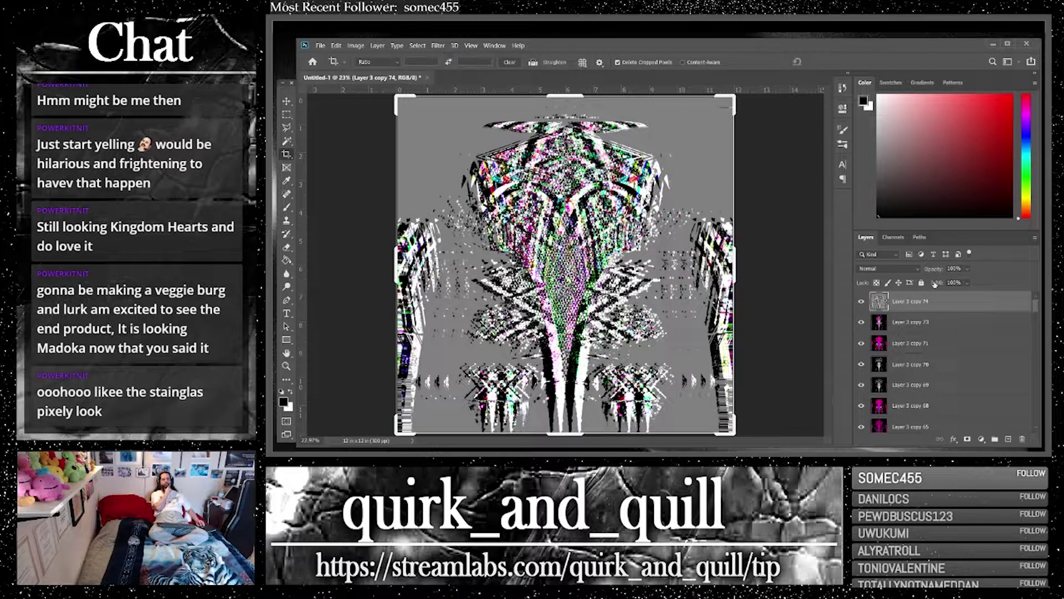
{"action": "left_click", "coordinate": [889, 268]}
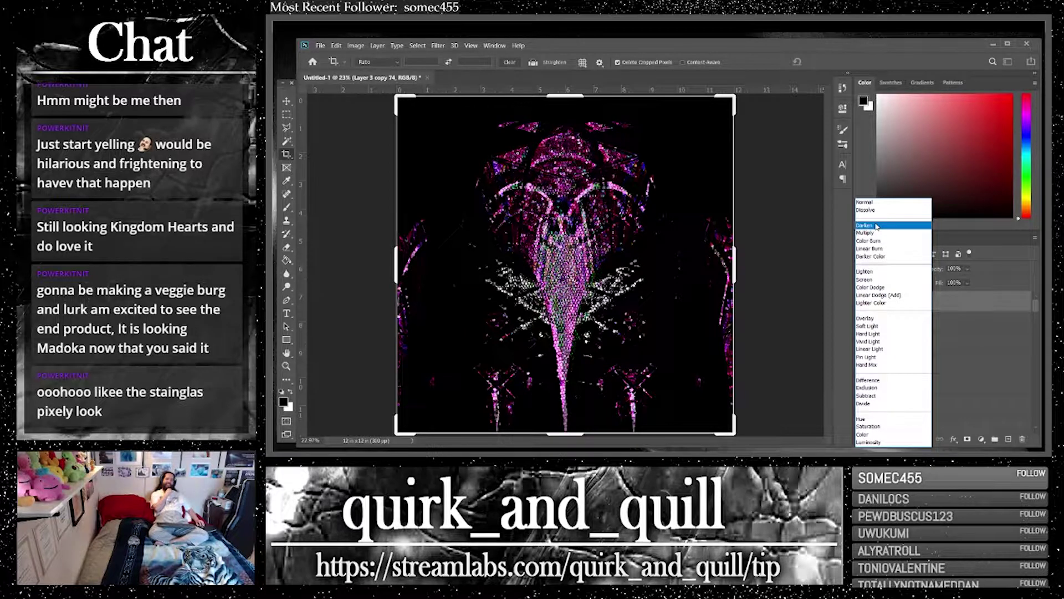
{"action": "left_click", "coordinate": [870, 203]}
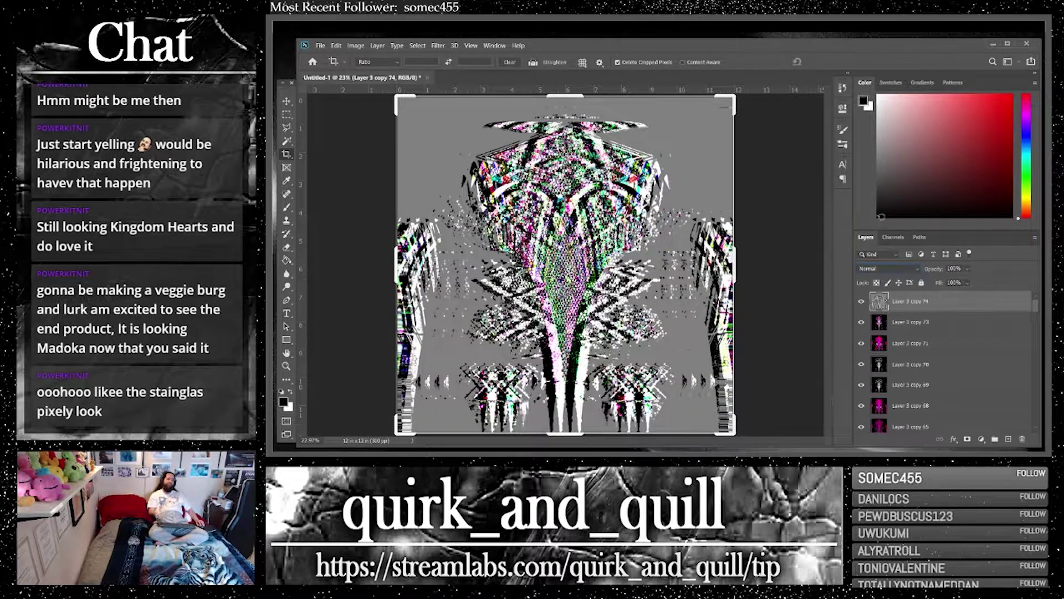
{"action": "left_click", "coordinate": [1023, 439]}
{"action": "left_click", "coordinate": [637, 206]}
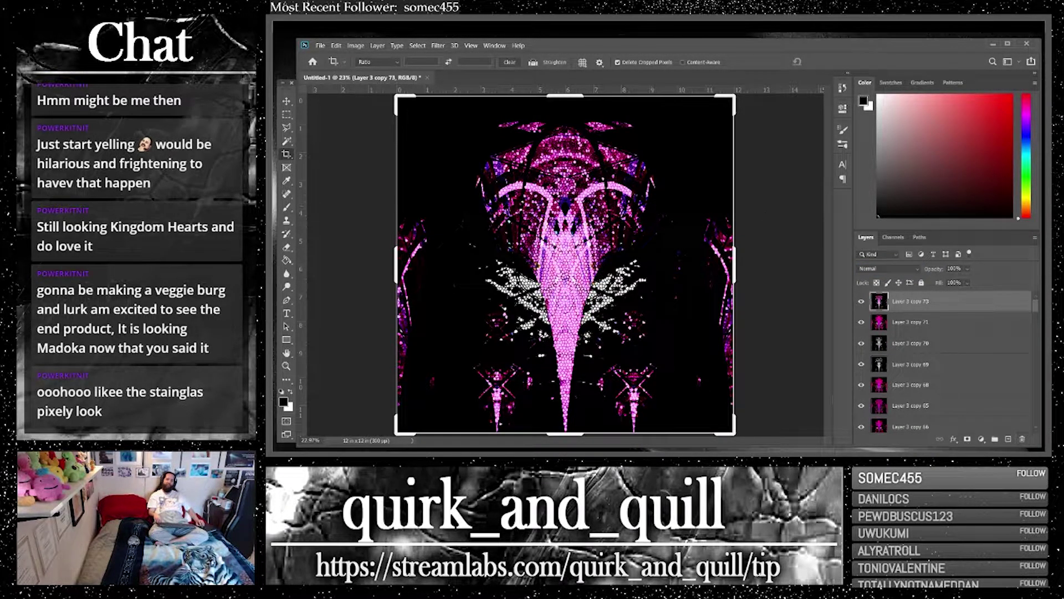
{"action": "key", "text": "ctrl+j"}
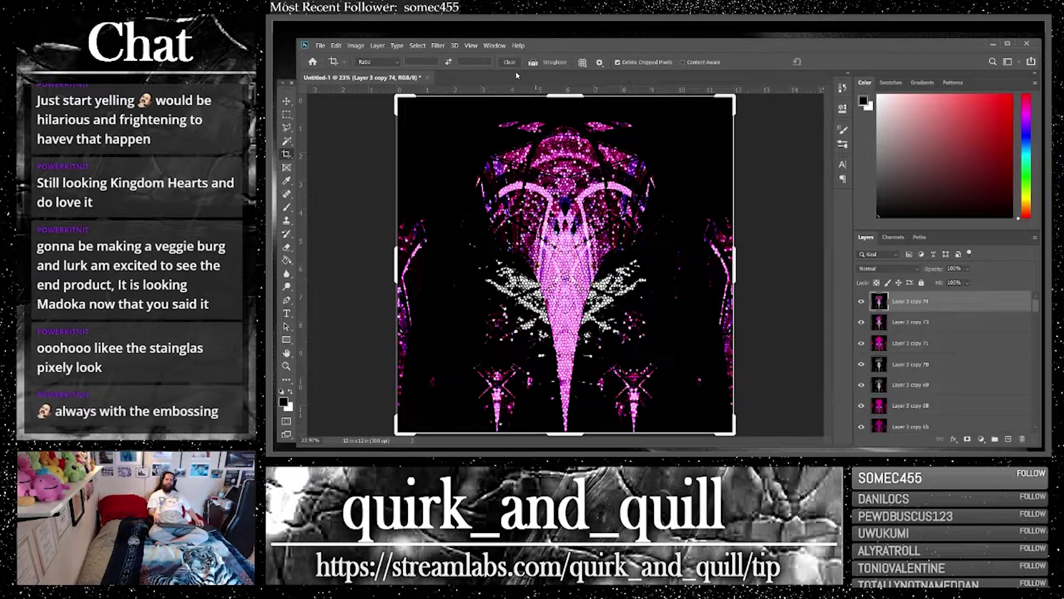
Apply a Twirl distortion with angle 999 to the top layer
{"action": "left_click", "coordinate": [438, 45]}
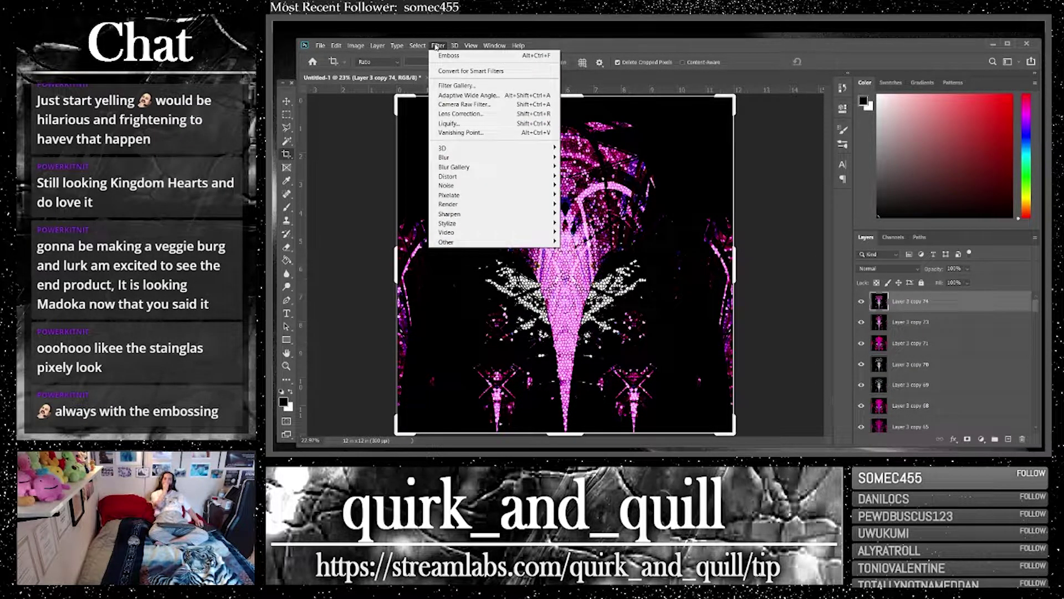
{"action": "mouse_move", "coordinate": [488, 177]}
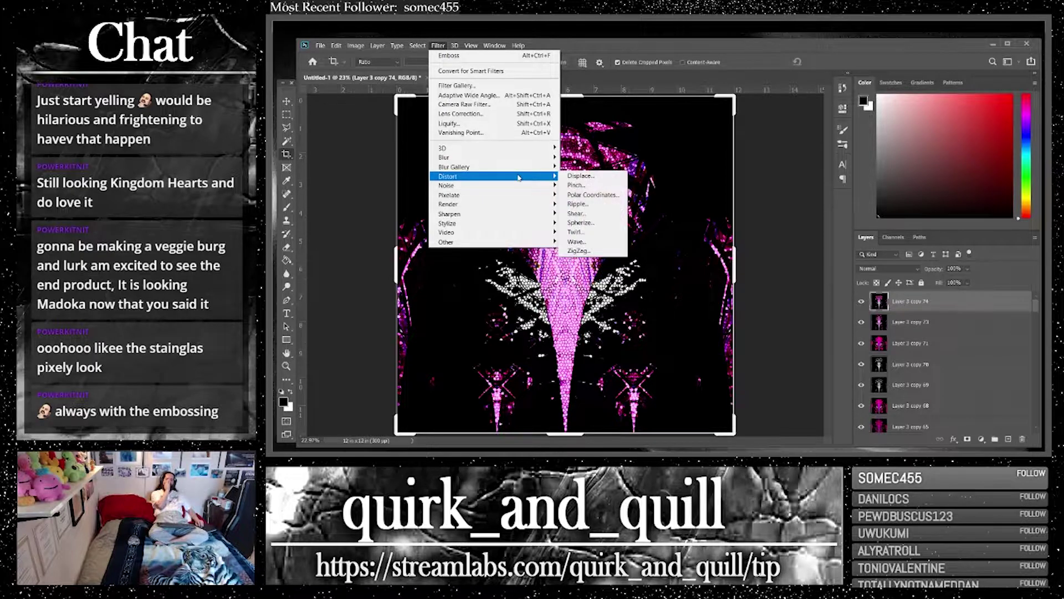
{"action": "left_click", "coordinate": [605, 234]}
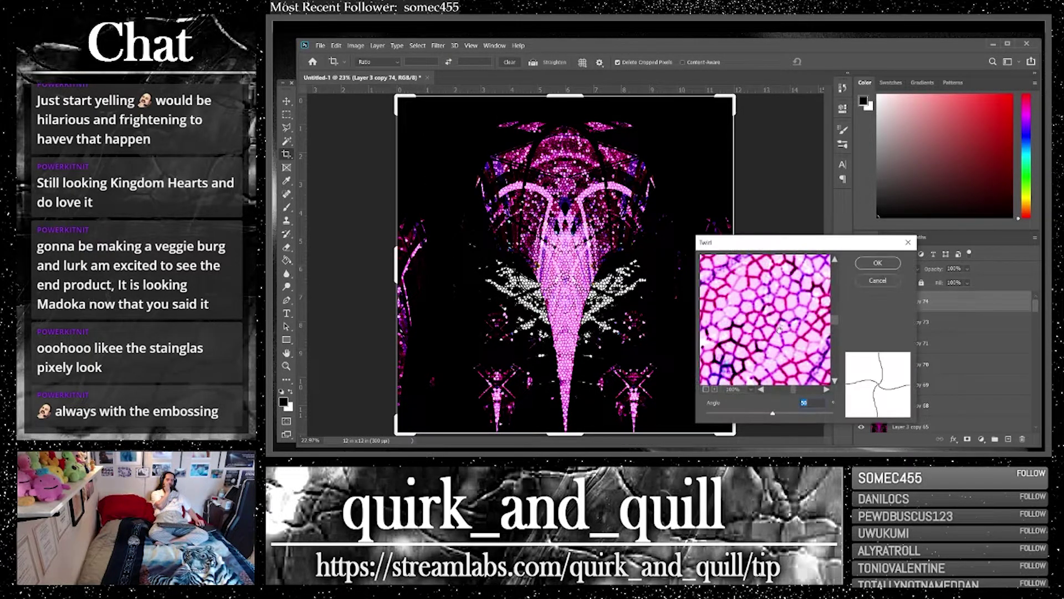
{"action": "left_click_drag", "start_coordinate": [774, 414], "coordinate": [830, 415]}
{"action": "left_click", "coordinate": [706, 390]}
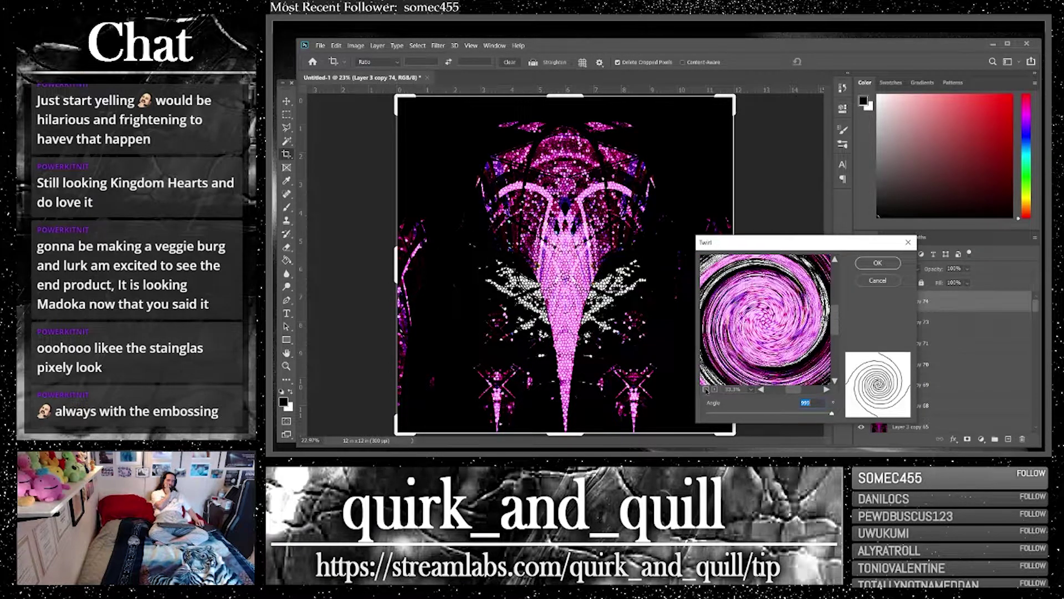
{"action": "left_click", "coordinate": [705, 389]}
{"action": "left_click", "coordinate": [706, 390]}
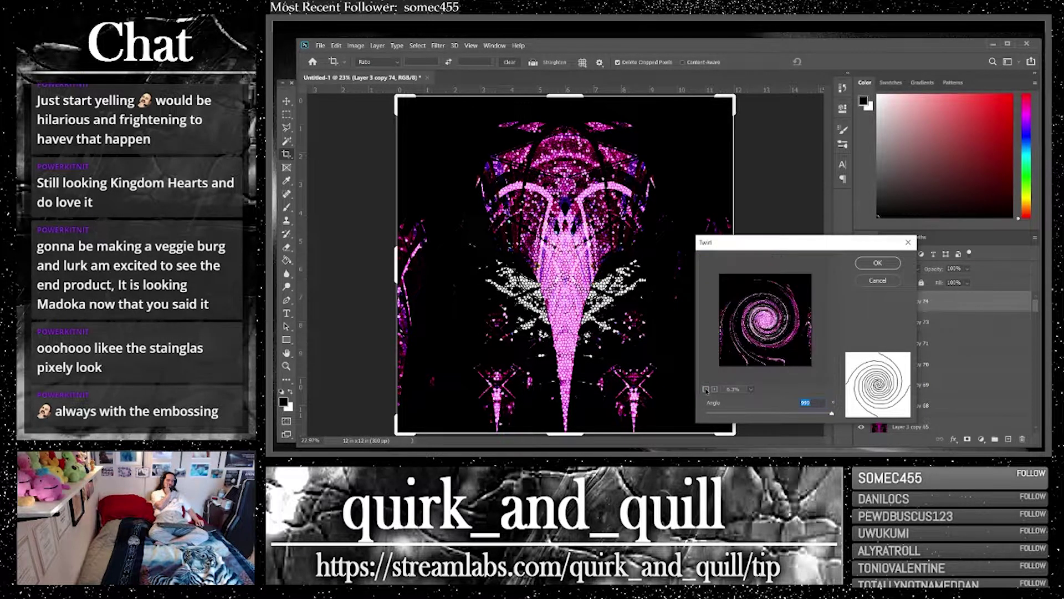
{"action": "left_click", "coordinate": [891, 264]}
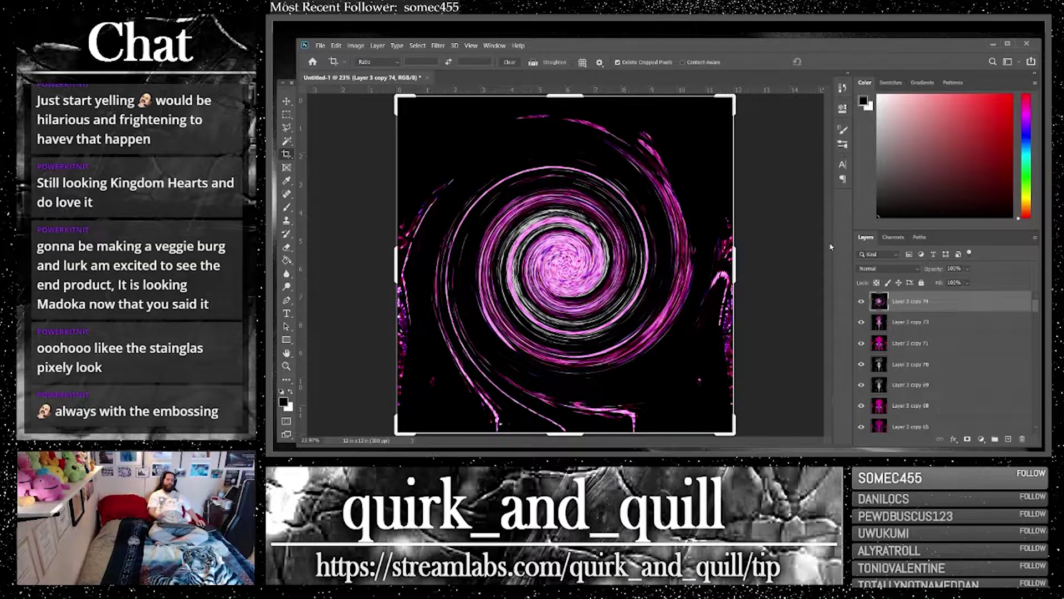
Duplicate Layer 3 copy 70 and move the new copy 72 to the top of the stack
{"action": "left_click", "coordinate": [931, 325]}
{"action": "left_click_drag", "start_coordinate": [970, 362], "coordinate": [1008, 439]}
{"action": "scroll", "coordinate": [920, 361], "scroll_direction": "up", "scroll_amount": 1}
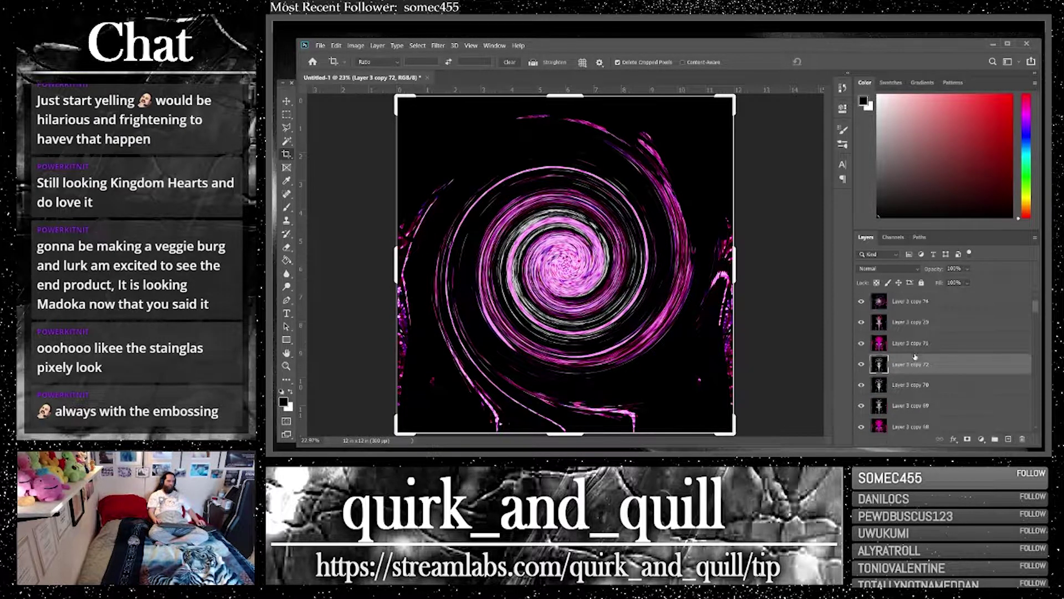
{"action": "left_click_drag", "start_coordinate": [915, 360], "coordinate": [883, 274]}
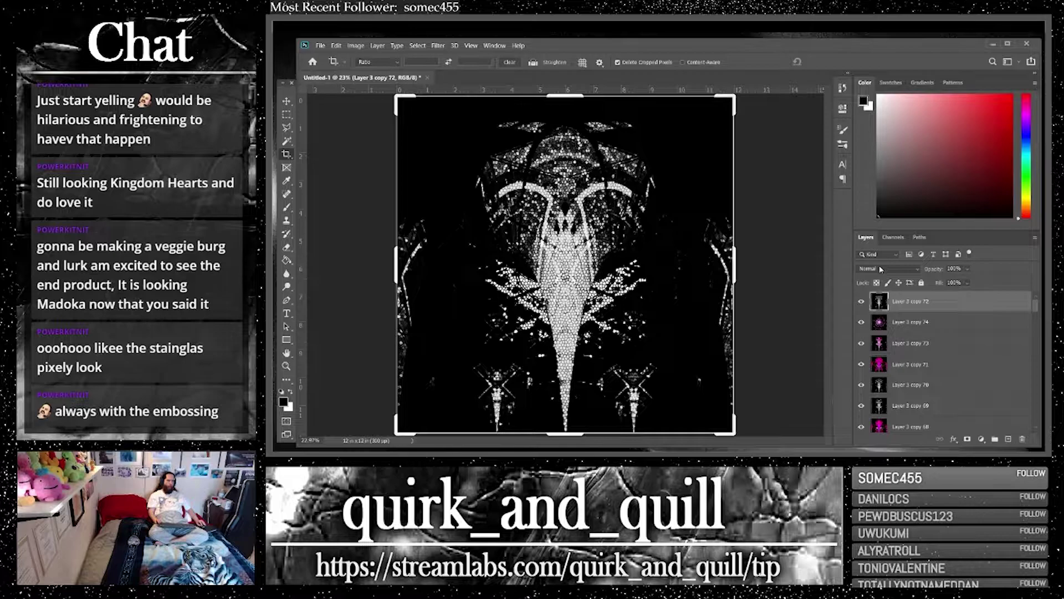
Set the top layer to Soft Light and merge it with Layer 3 copy 74
{"action": "left_click", "coordinate": [881, 269]}
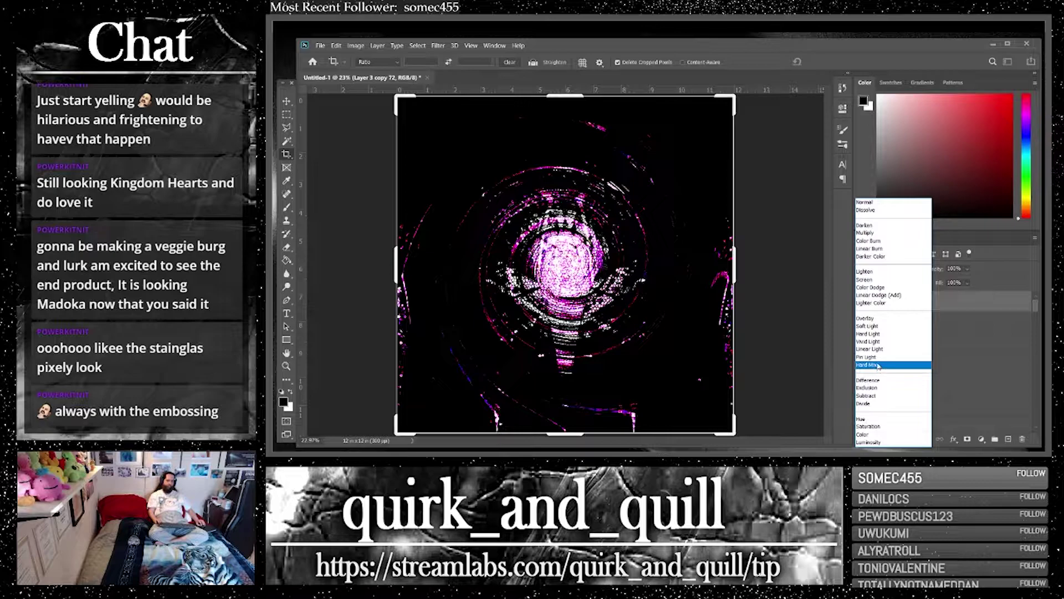
{"action": "left_click", "coordinate": [879, 327]}
{"action": "left_click", "coordinate": [938, 327], "text": "shift"}
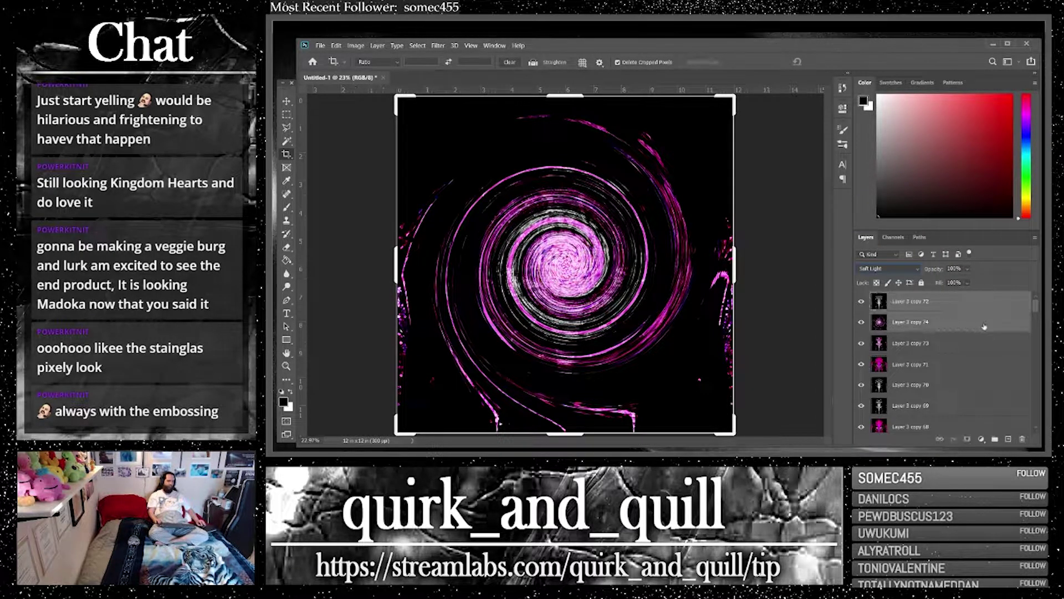
{"action": "right_click", "coordinate": [985, 327]}
{"action": "left_click", "coordinate": [919, 340]}
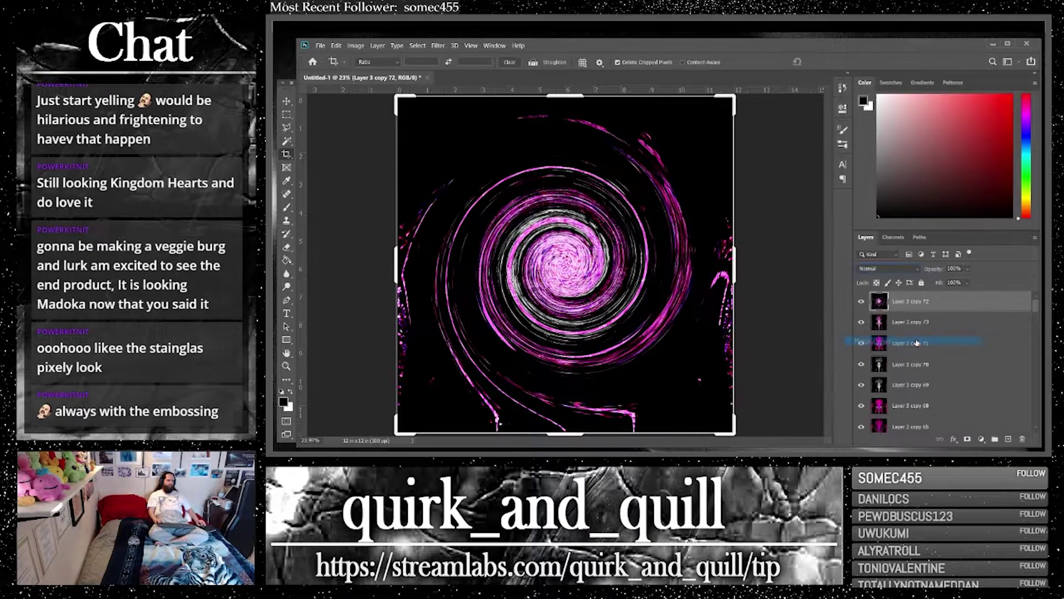
Scale the swirl to 50% and place it in the lower-left quarter
{"action": "key", "text": "v"}
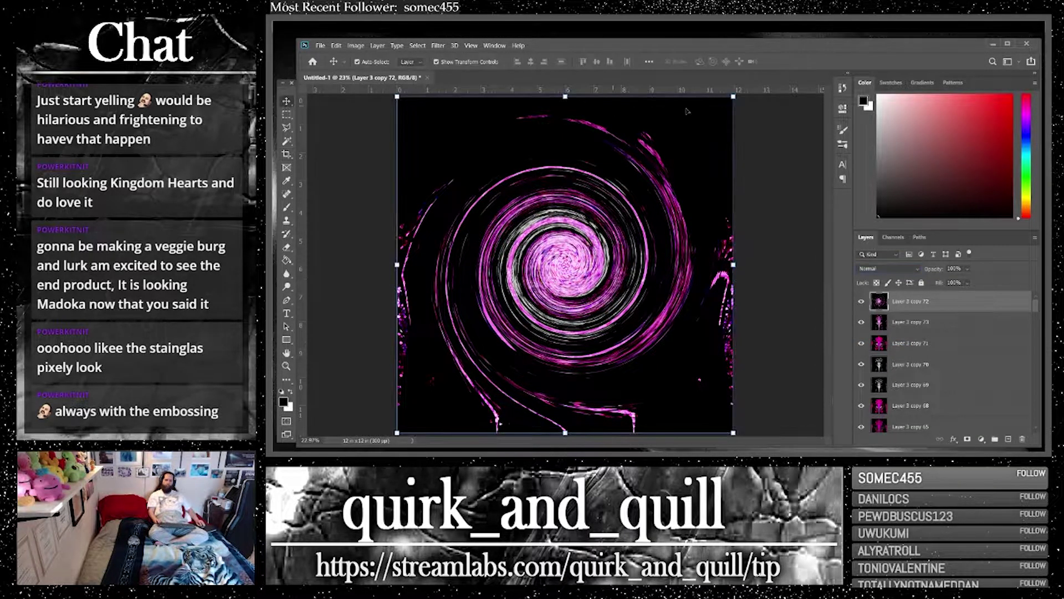
{"action": "left_click_drag", "start_coordinate": [734, 97], "coordinate": [564, 265]}
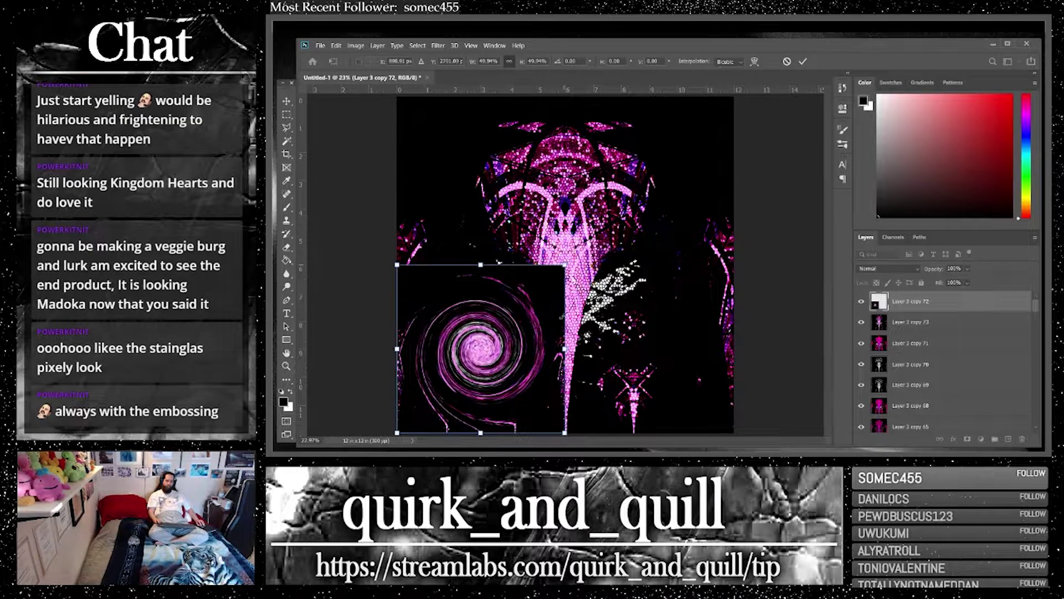
{"action": "left_click_drag", "start_coordinate": [564, 348], "coordinate": [565, 348]}
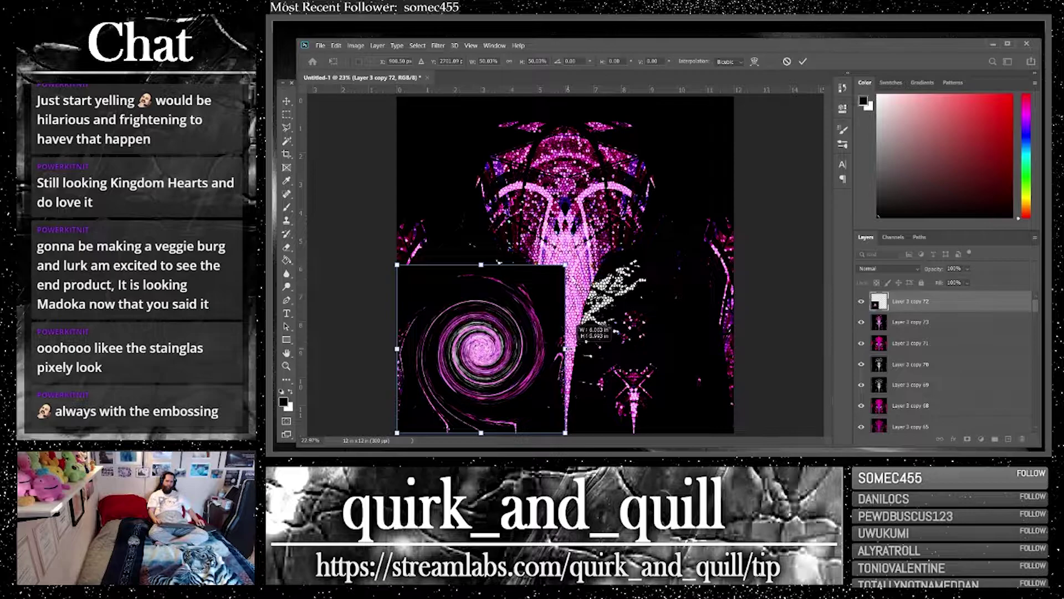
{"action": "left_click", "coordinate": [285, 102]}
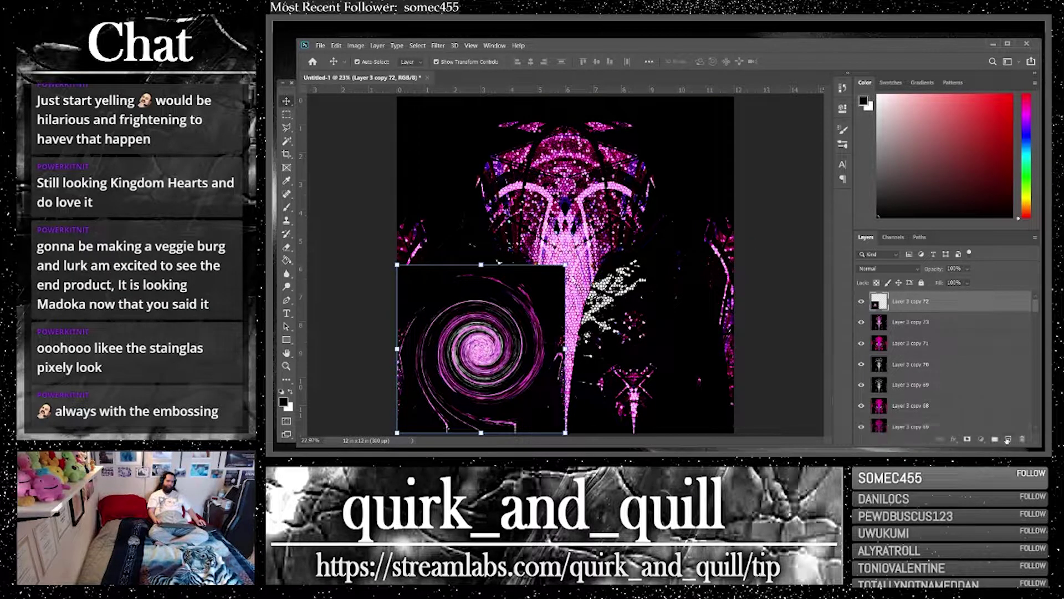
Duplicate the swirl, flip it horizontally and move the mirror to the lower-right quarter
{"action": "key", "text": "ctrl+j"}
{"action": "left_click", "coordinate": [336, 46]}
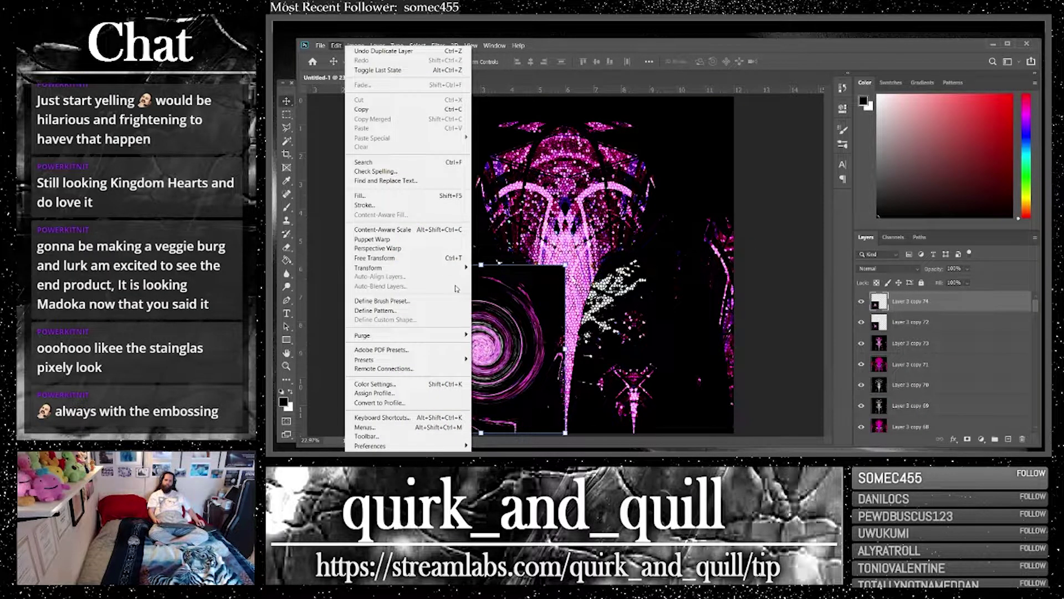
{"action": "mouse_move", "coordinate": [432, 267]}
{"action": "left_click", "coordinate": [543, 427]}
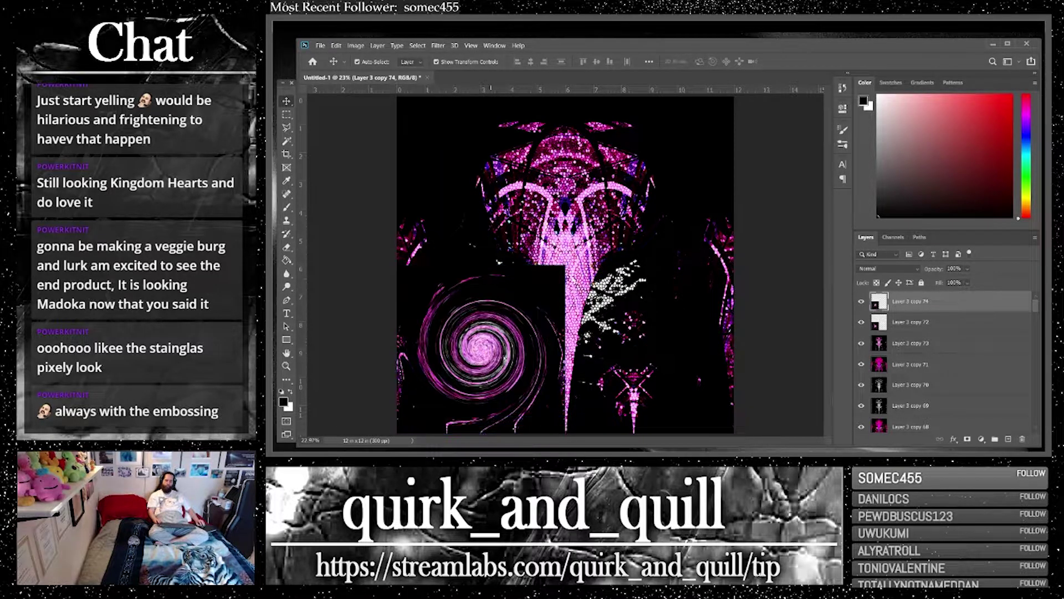
{"action": "left_click_drag", "start_coordinate": [510, 338], "coordinate": [676, 337]}
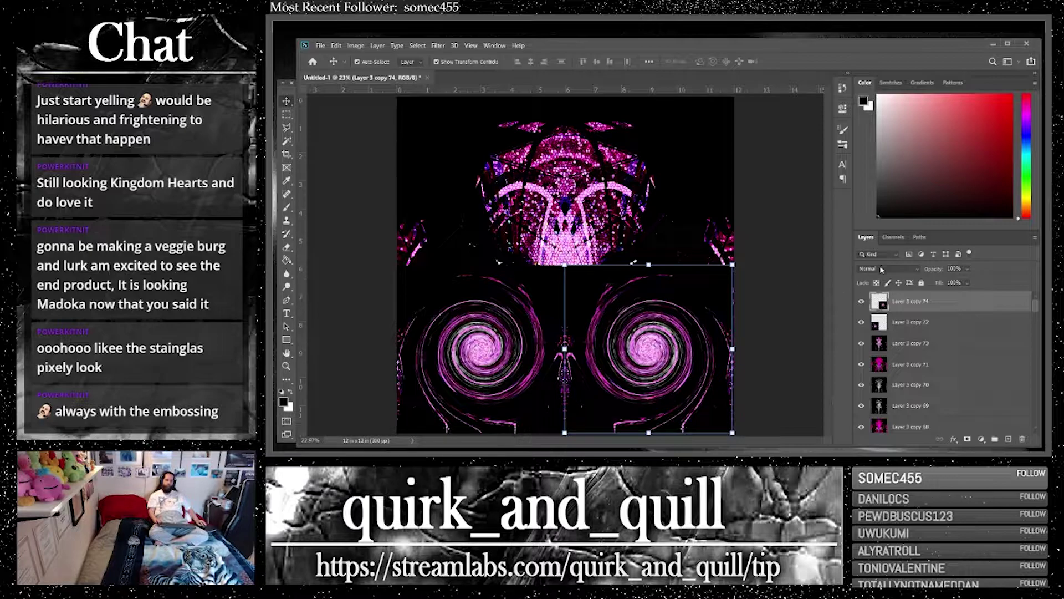
{"action": "left_click_drag", "start_coordinate": [622, 367], "coordinate": [621, 367]}
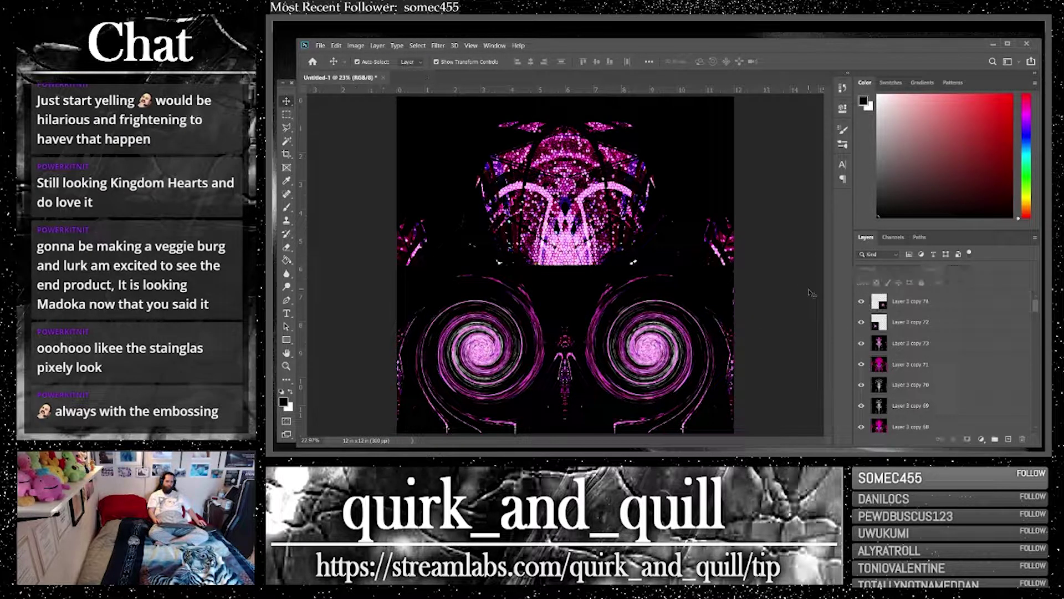
Set the right-hand swirl to Linear Dodge (Add) blending, then select the left swirl, Layer 3 copy 72
{"action": "left_click", "coordinate": [899, 303]}
{"action": "left_click", "coordinate": [887, 269]}
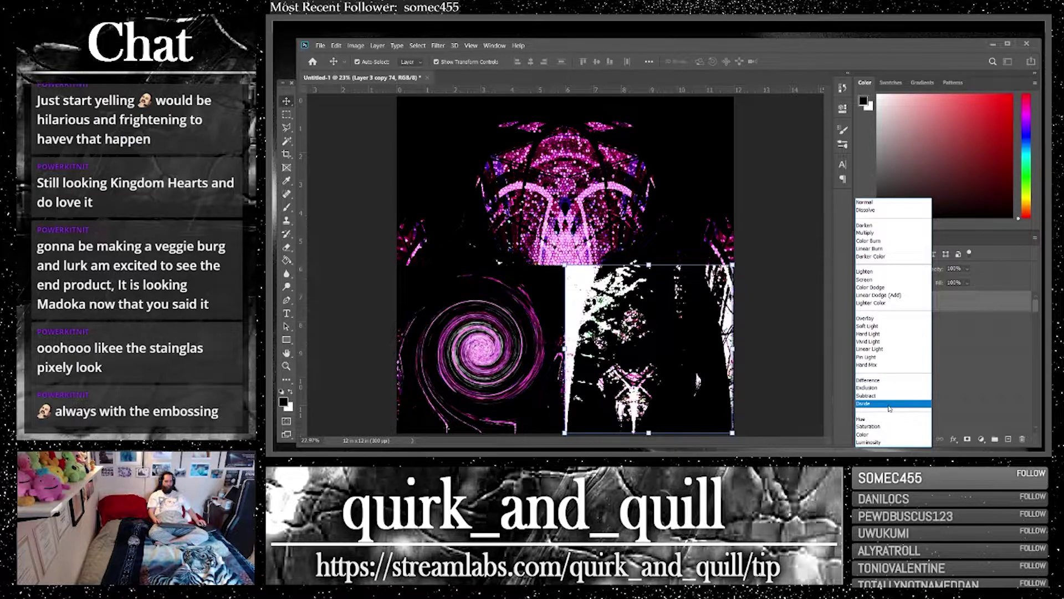
{"action": "left_click", "coordinate": [899, 296]}
{"action": "left_click", "coordinate": [909, 308]}
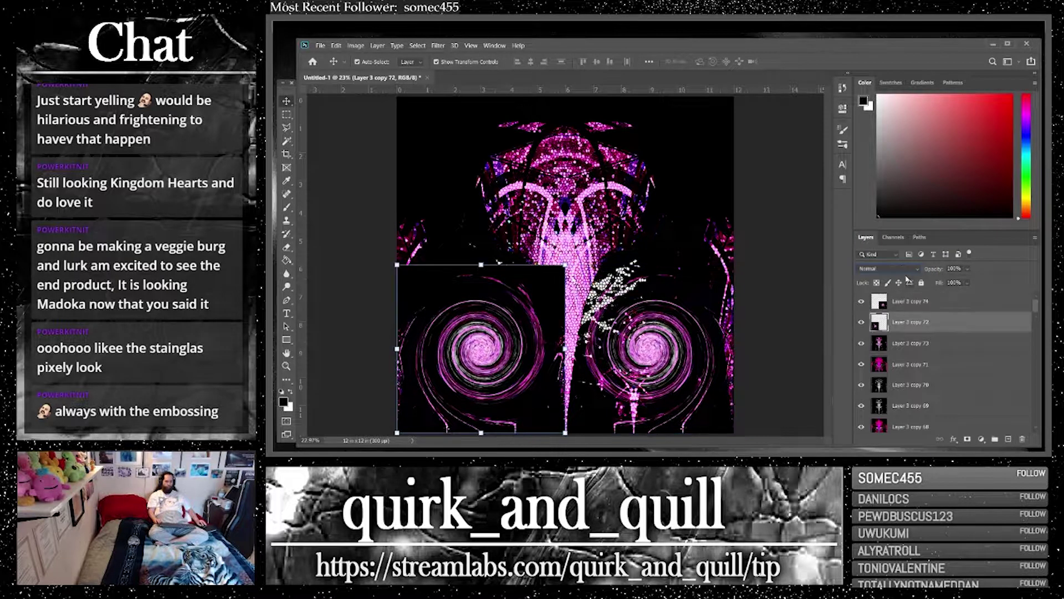
{"action": "left_click", "coordinate": [909, 269]}
Blend the left swirl into the artwork and raise Layer 3 copy 74 to 100% opacity
{"action": "left_click", "coordinate": [900, 318]}
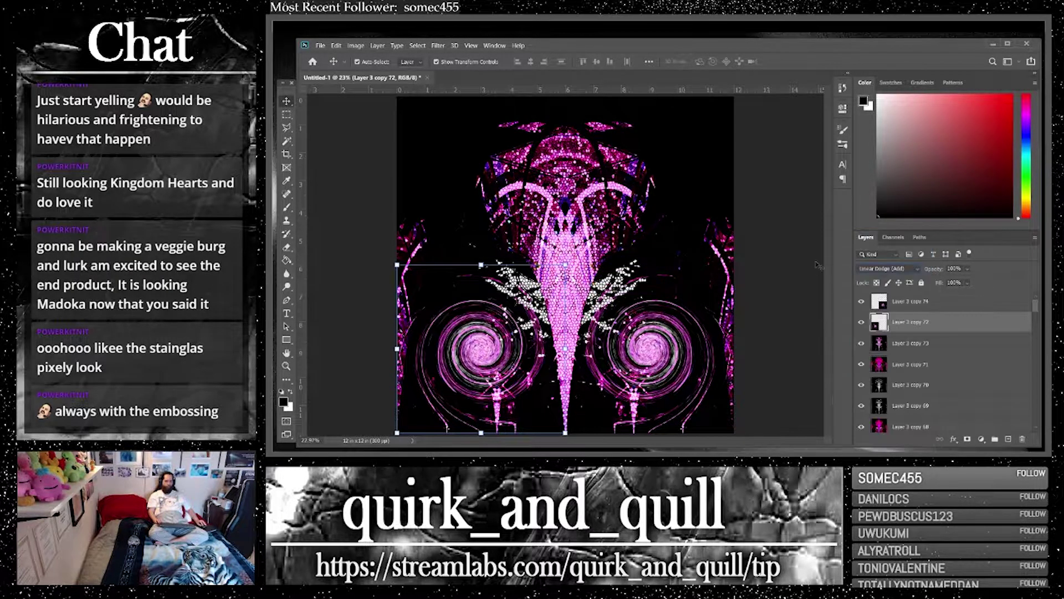
{"action": "left_click", "coordinate": [811, 250]}
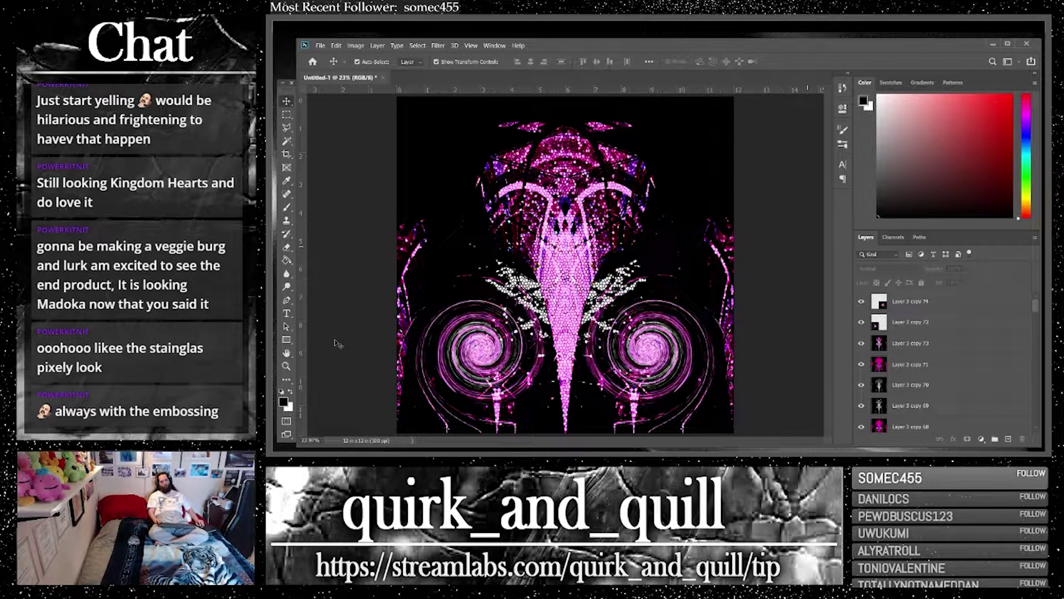
{"action": "left_click", "coordinate": [945, 300]}
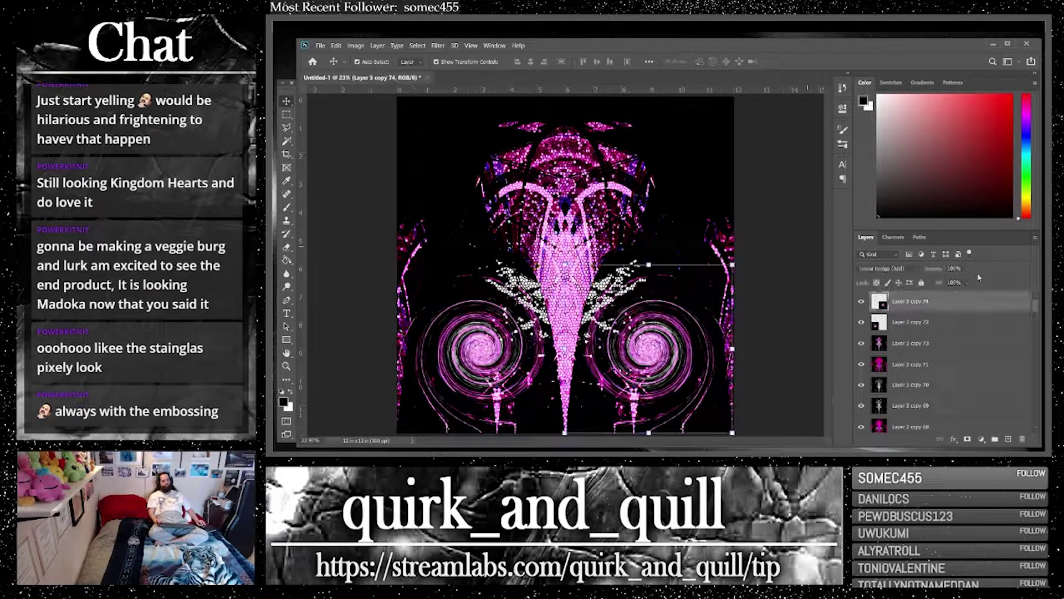
{"action": "left_click", "coordinate": [967, 269]}
{"action": "left_click_drag", "start_coordinate": [946, 283], "coordinate": [1007, 282]}
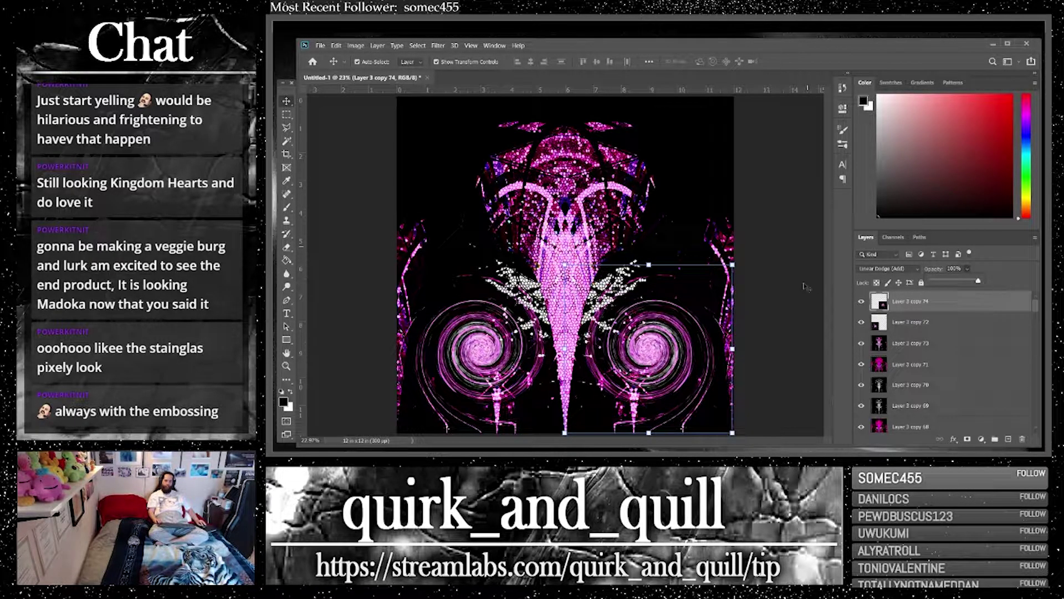
{"action": "left_click", "coordinate": [793, 262]}
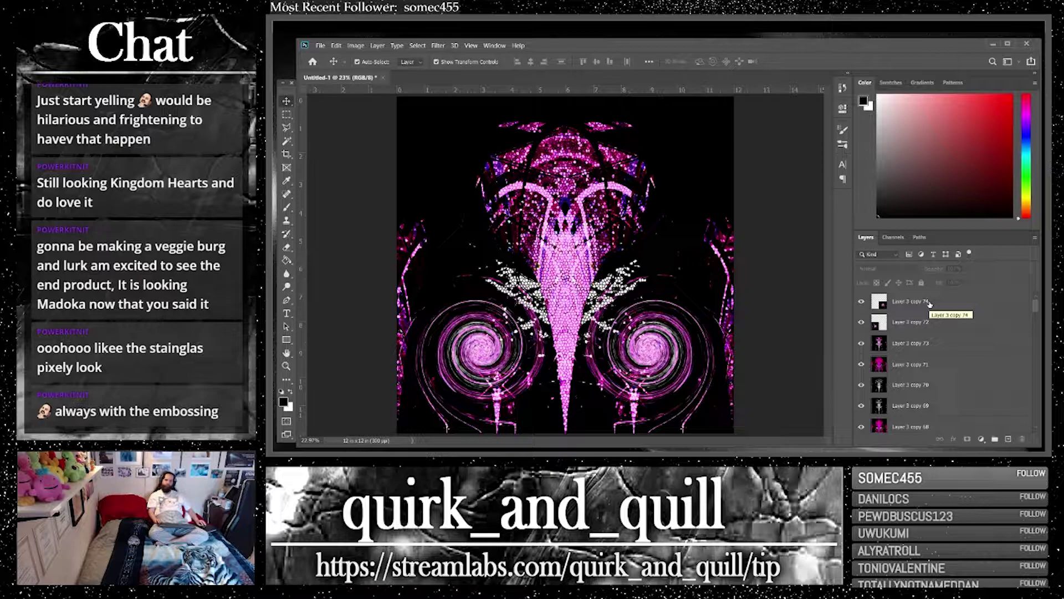
Undo the recent layer changes, then redo to restore Layer 3 copy 74
{"action": "left_click", "coordinate": [882, 307], "text": "ctrl"}
{"action": "key", "text": "ctrl+z"}
{"action": "key", "text": "ctrl+z"}
{"action": "key", "text": "ctrl+z"}
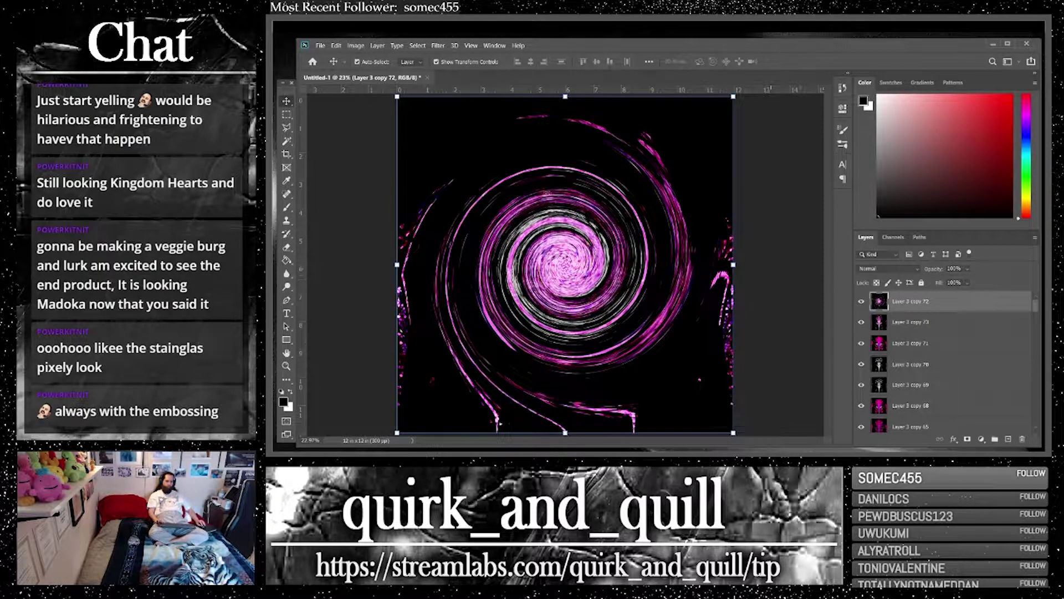
{"action": "key", "text": "ctrl+shift+z"}
{"action": "key", "text": "ctrl+shift+z"}
{"action": "key", "text": "ctrl+shift+z"}
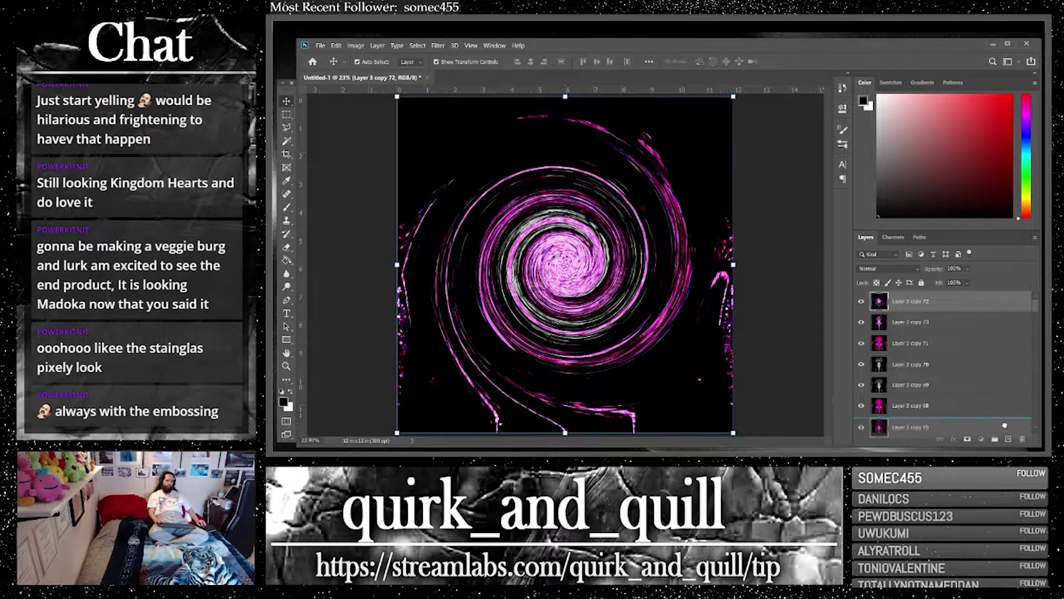
Try a Shear distortion on the swirl layer, then undo it
{"action": "left_click", "coordinate": [438, 45]}
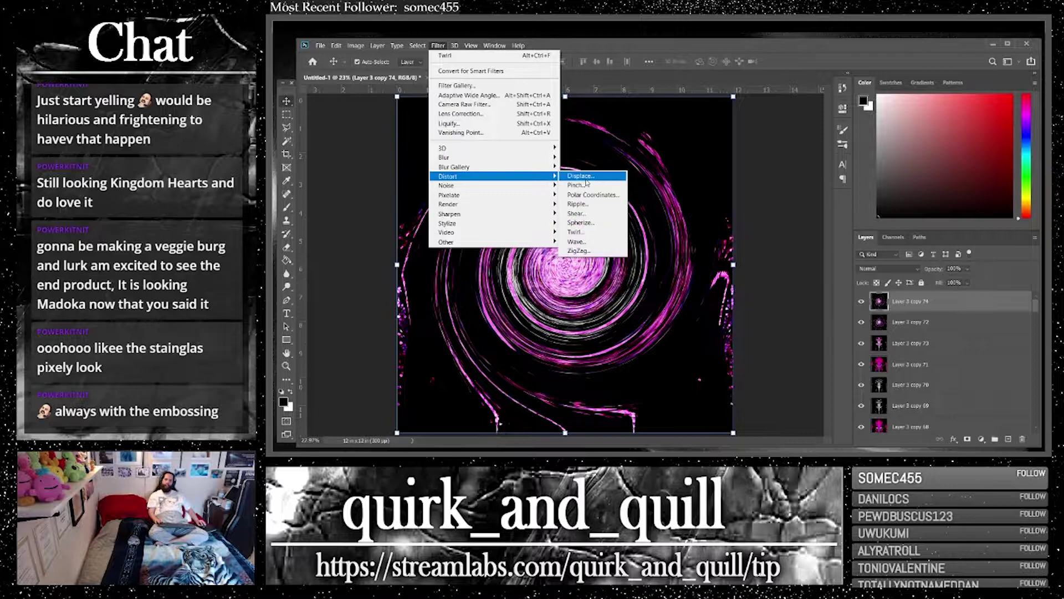
{"action": "mouse_move", "coordinate": [554, 177]}
{"action": "left_click", "coordinate": [593, 216]}
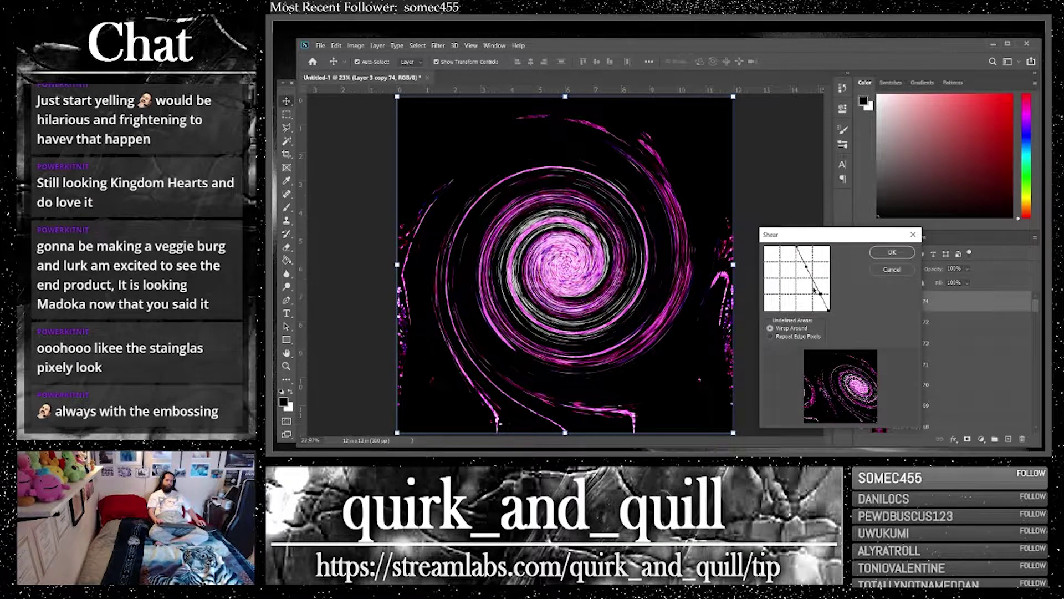
{"action": "left_click_drag", "start_coordinate": [807, 267], "coordinate": [826, 288]}
{"action": "left_click", "coordinate": [892, 253]}
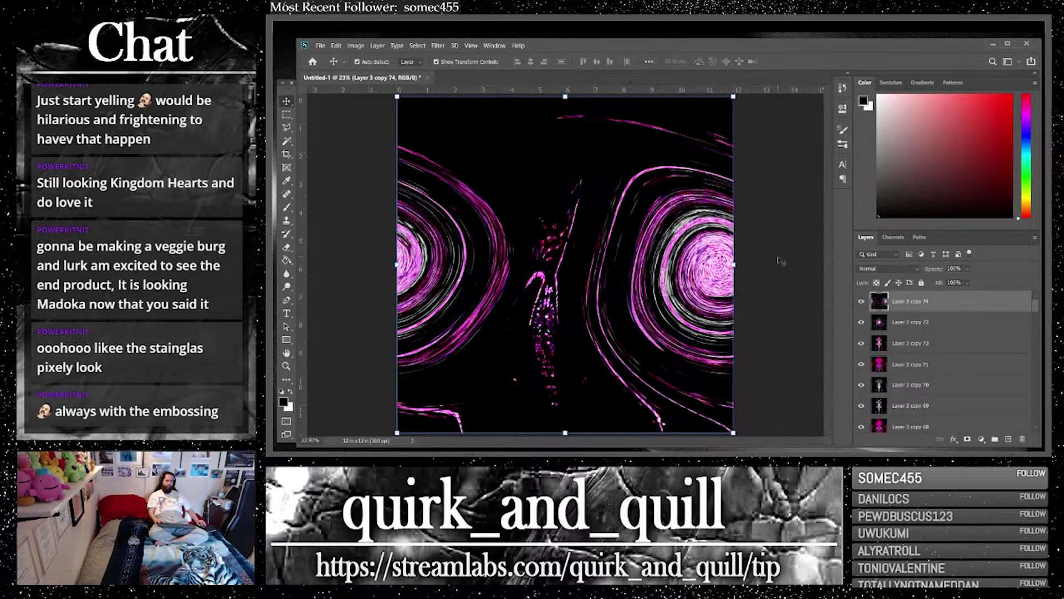
{"action": "key", "text": "ctrl+z"}
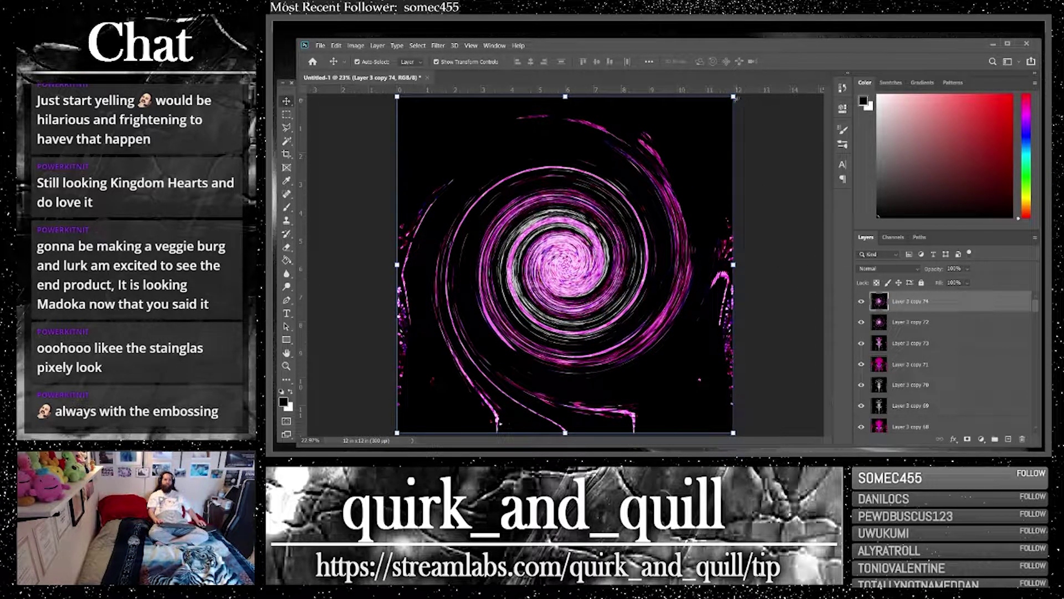
Scale the swirl to 50% and place it in the bottom-left quarter
{"action": "left_click_drag", "start_coordinate": [735, 98], "coordinate": [579, 280]}
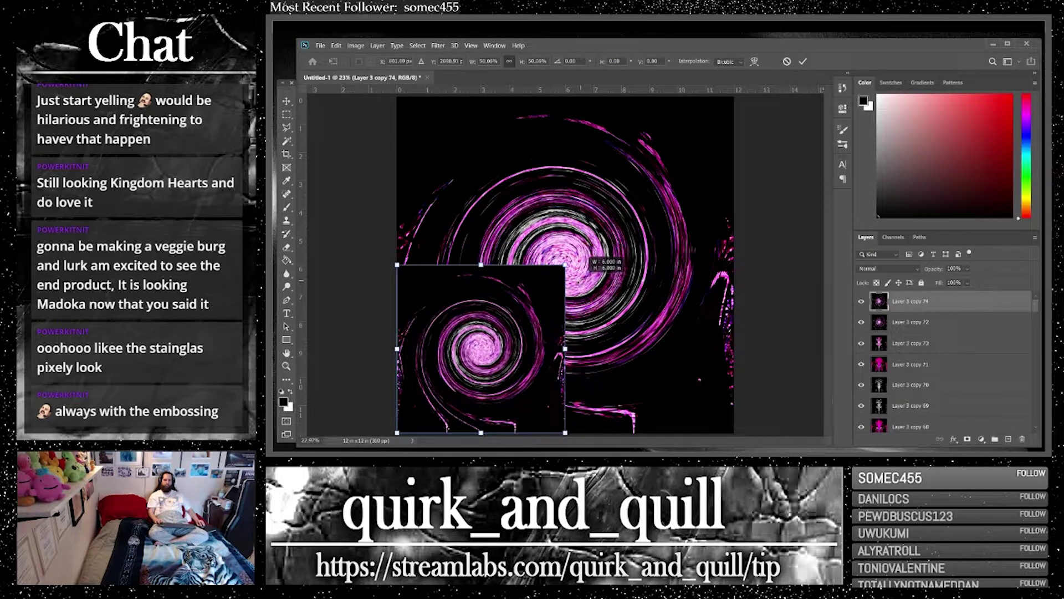
{"action": "left_click_drag", "start_coordinate": [564, 350], "coordinate": [565, 349]}
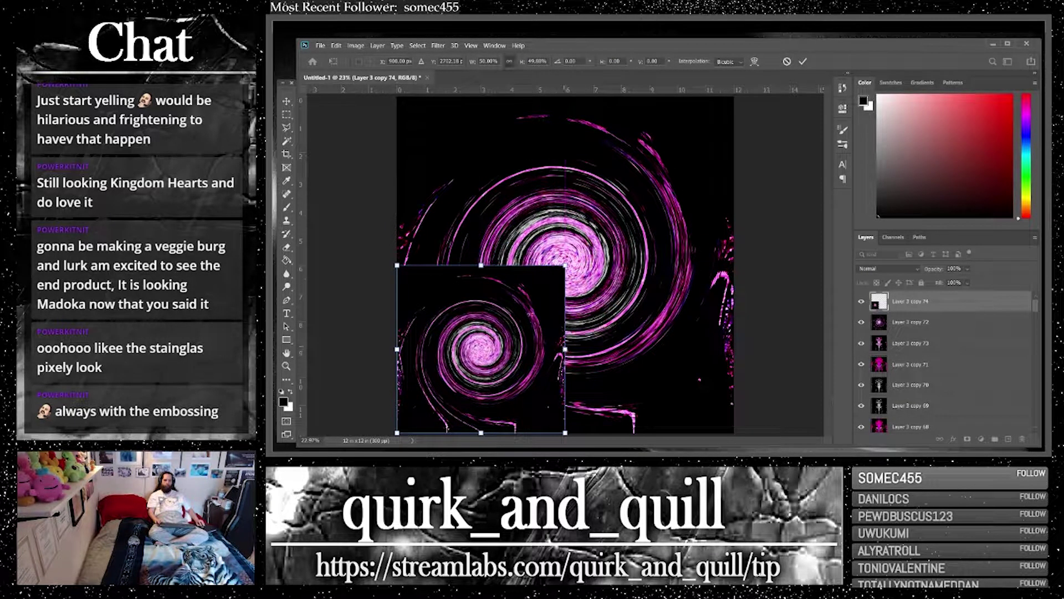
{"action": "key", "text": "Return"}
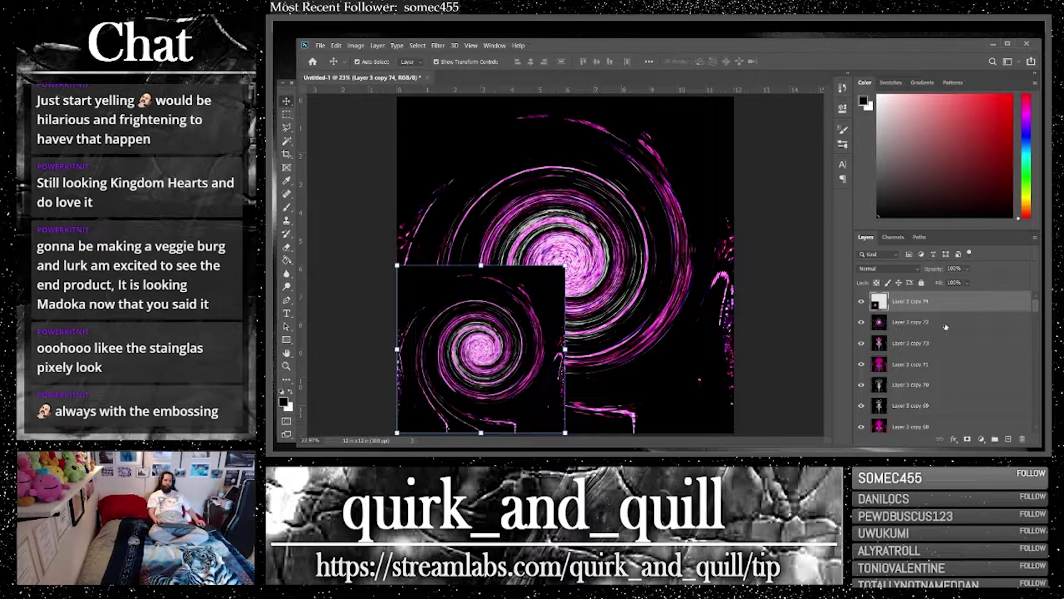
Duplicate the swirl, flip it horizontally and move the mirror to the bottom-right quarter
{"action": "left_click_drag", "start_coordinate": [942, 302], "coordinate": [1009, 439]}
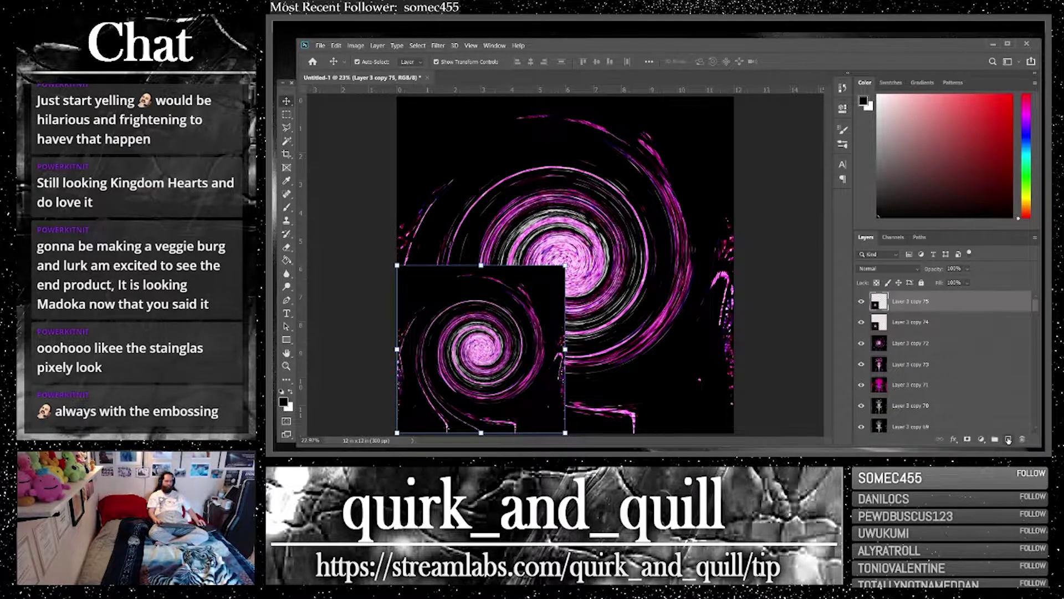
{"action": "left_click", "coordinate": [338, 46]}
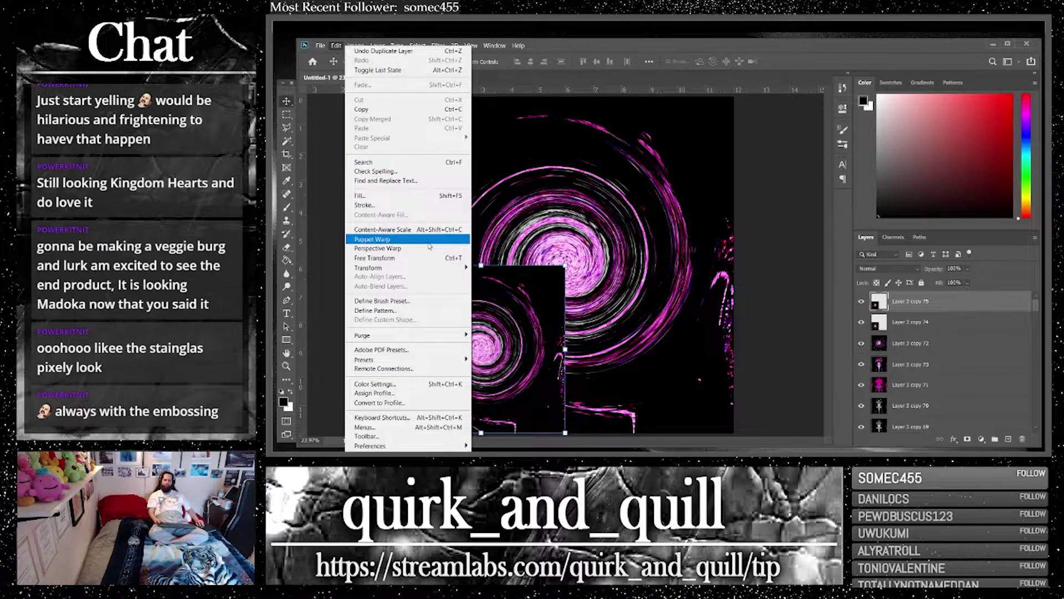
{"action": "mouse_move", "coordinate": [462, 269]}
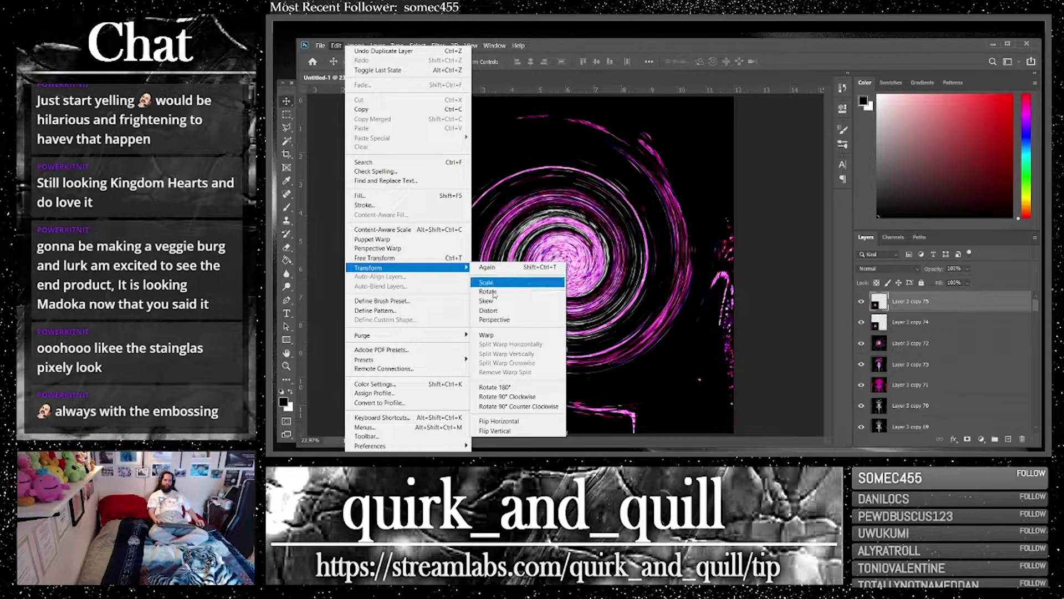
{"action": "left_click", "coordinate": [532, 421]}
{"action": "left_click_drag", "start_coordinate": [485, 341], "coordinate": [650, 352]}
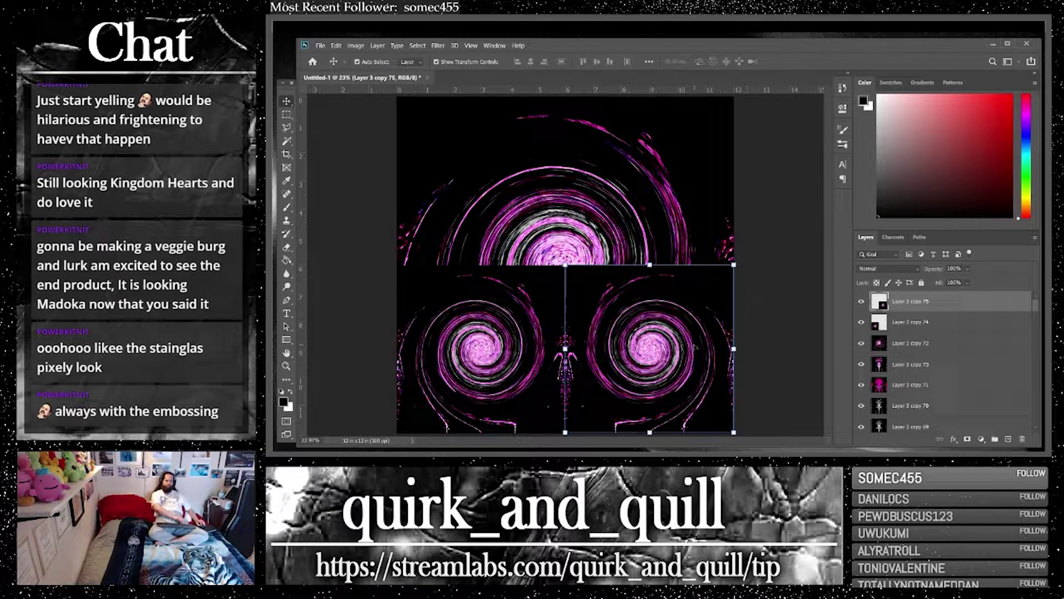
{"action": "key", "text": "shift+Left"}
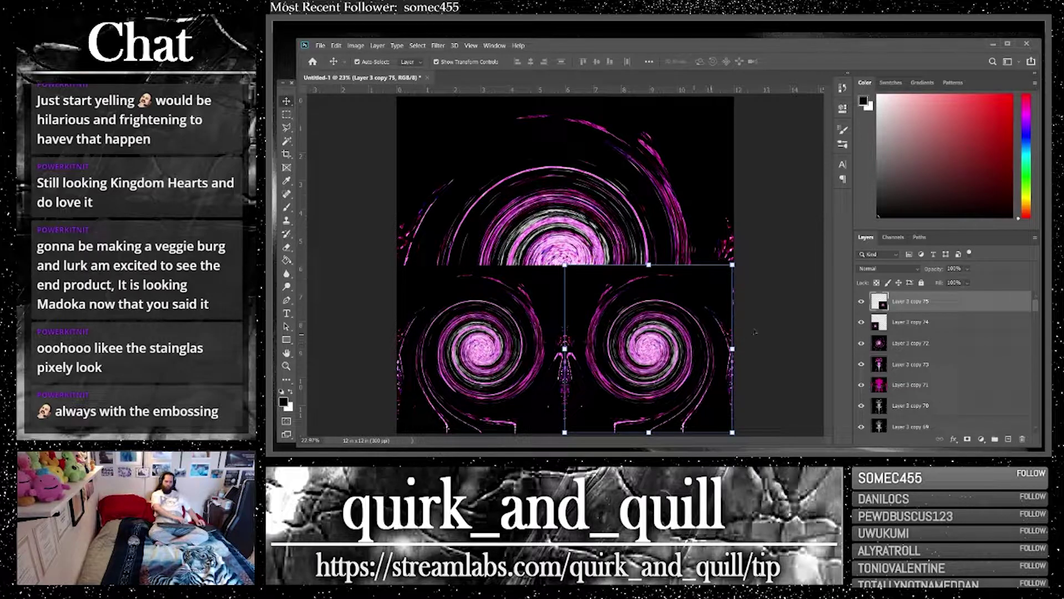
{"action": "left_click", "coordinate": [868, 327], "text": "shift"}
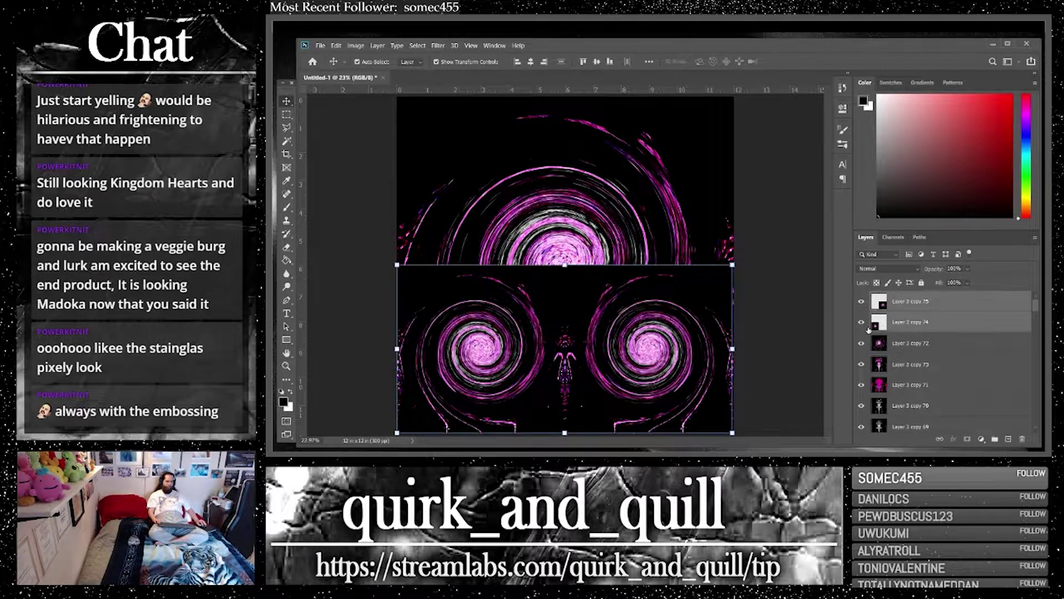
{"action": "key", "text": "ctrl+t"}
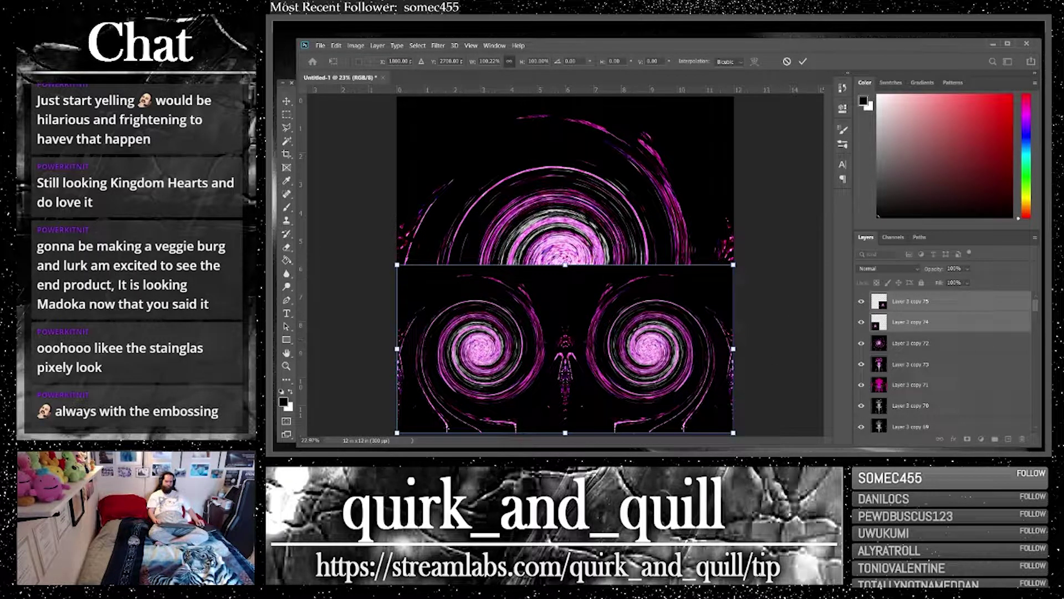
{"action": "key", "text": "Return"}
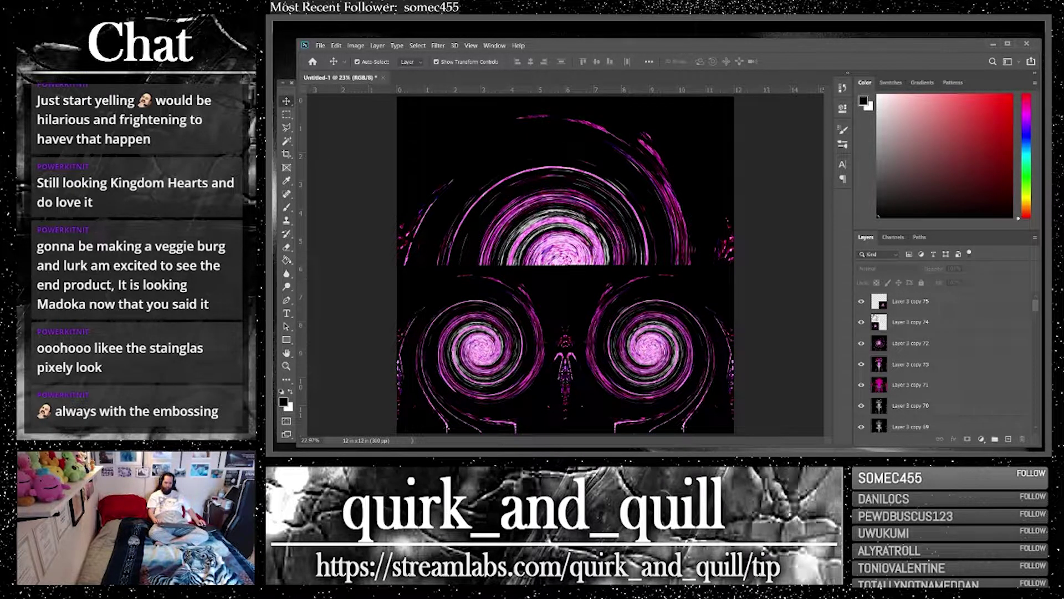
Merge the two half-size swirls and blend the result with Linear Dodge (Add)
{"action": "left_click", "coordinate": [934, 306]}
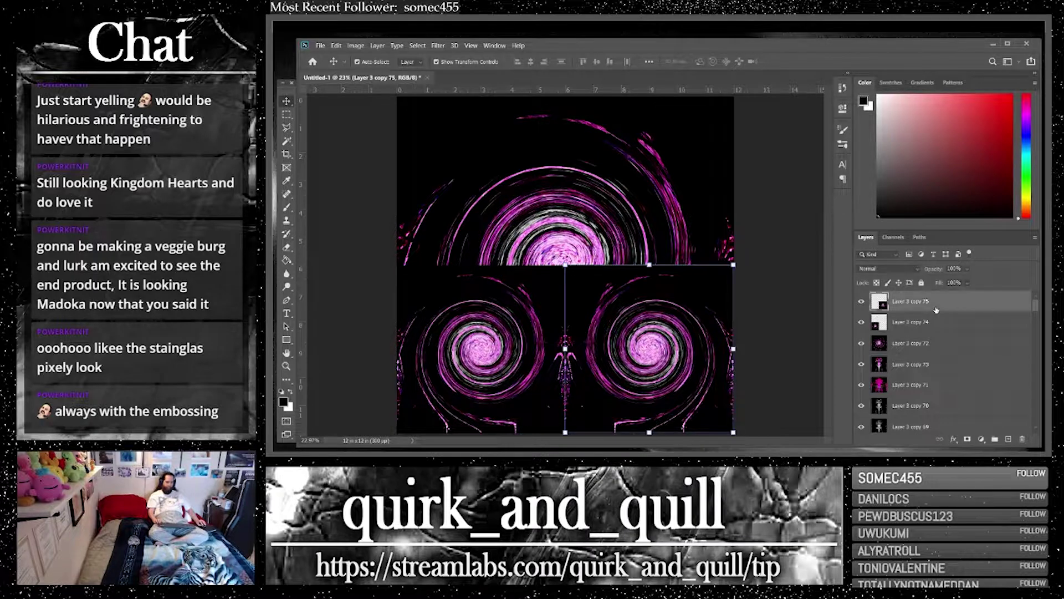
{"action": "left_click", "coordinate": [939, 322], "text": "shift"}
{"action": "right_click", "coordinate": [939, 323]}
{"action": "left_click", "coordinate": [860, 341]}
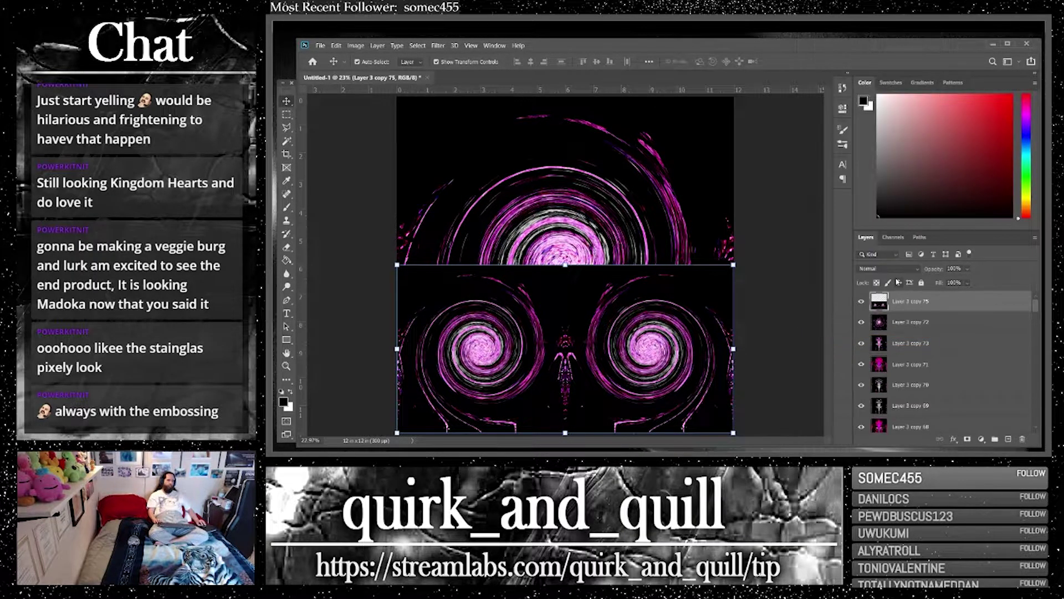
{"action": "left_click", "coordinate": [898, 269]}
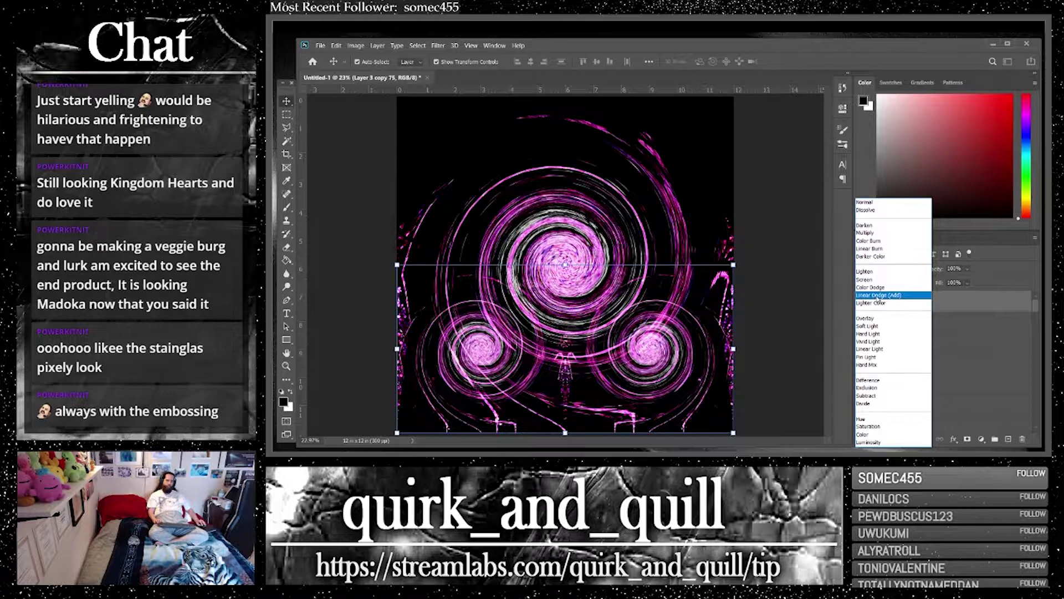
{"action": "left_click", "coordinate": [881, 295]}
Hide the large central spiral and select Layer 3 copy 73
{"action": "left_click", "coordinate": [862, 323]}
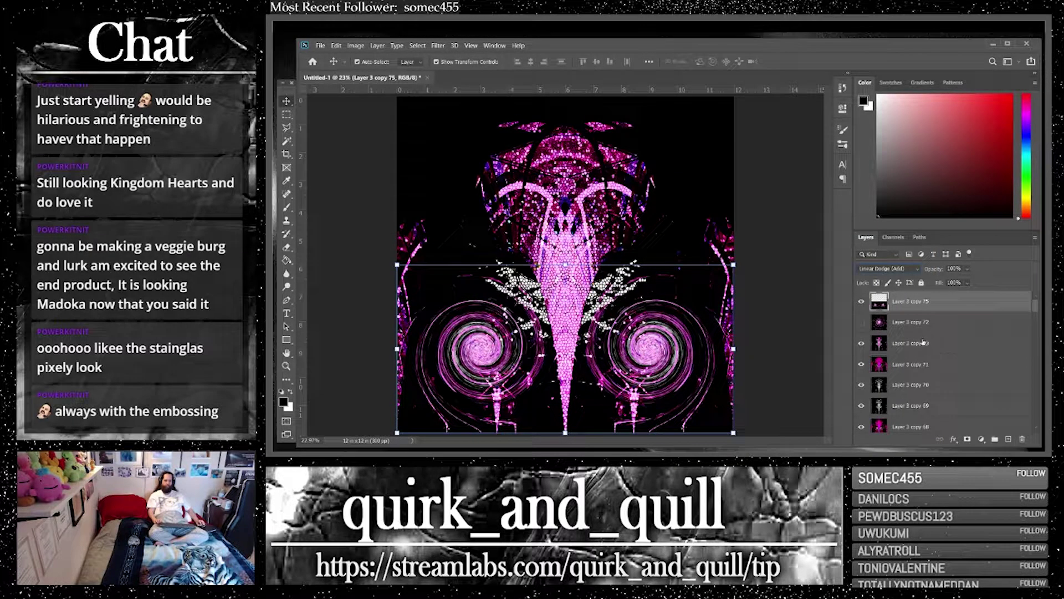
{"action": "left_click", "coordinate": [933, 326]}
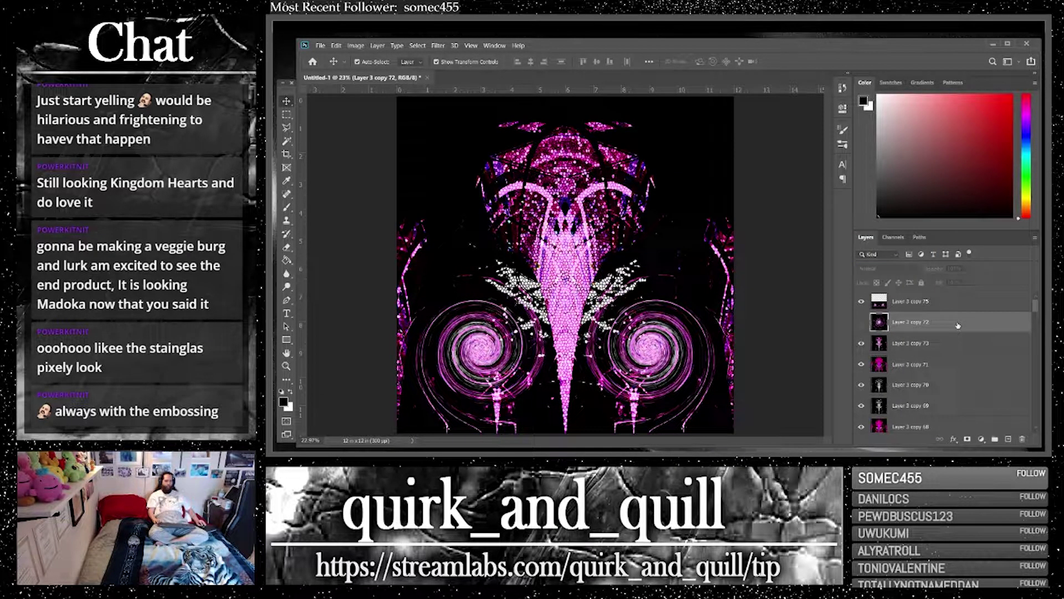
{"action": "left_click", "coordinate": [922, 344]}
Lasso a tall strip along the right edge and copy it onto a new layer
{"action": "left_click", "coordinate": [286, 127]}
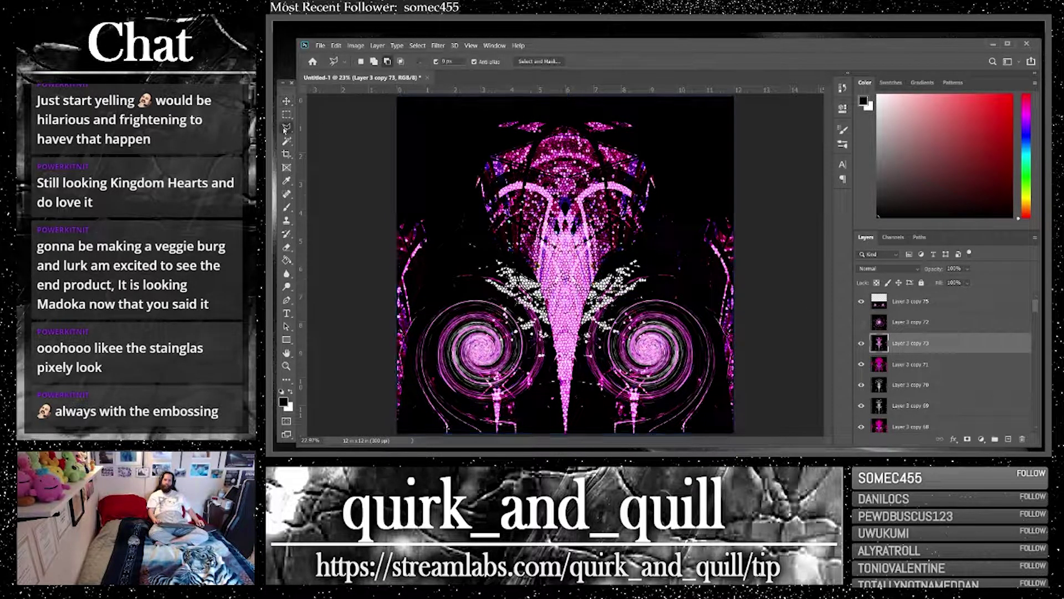
{"action": "mouse_move", "coordinate": [695, 187]}
{"action": "left_mouse_down"}
{"action": "mouse_move", "coordinate": [705, 410]}
{"action": "mouse_move", "coordinate": [714, 442]}
{"action": "mouse_move", "coordinate": [763, 436]}
{"action": "mouse_move", "coordinate": [739, 273]}
{"action": "mouse_move", "coordinate": [763, 177]}
{"action": "left_mouse_up"}
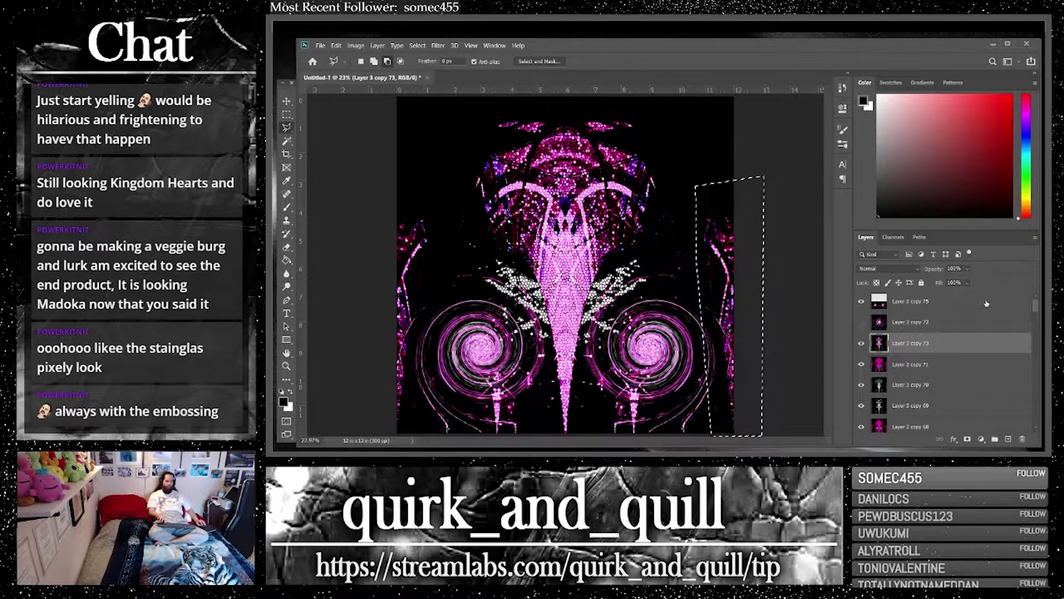
{"action": "left_click", "coordinate": [989, 304]}
{"action": "left_click", "coordinate": [1008, 438]}
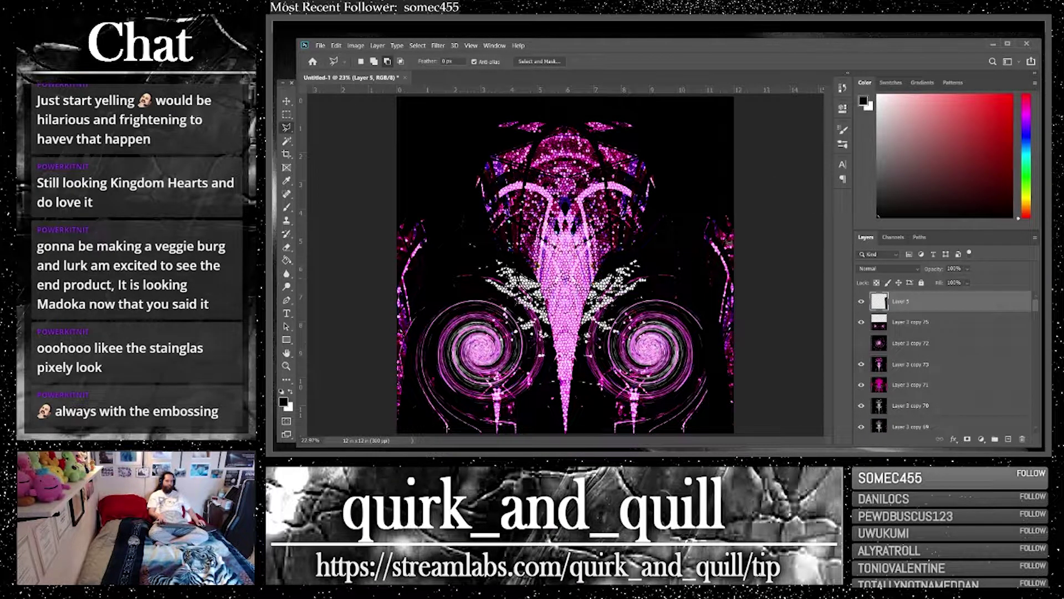
Flip the edge-strip copy and lift it higher up the right edge
{"action": "key", "text": "v"}
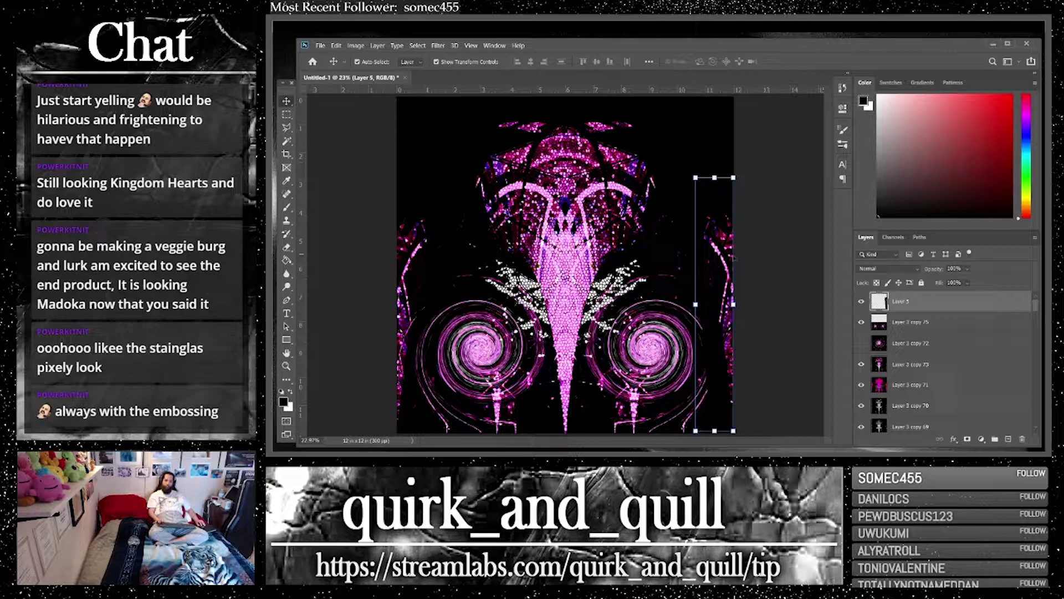
{"action": "left_click_drag", "start_coordinate": [733, 260], "coordinate": [724, 164]}
{"action": "key", "text": "ctrl+z"}
{"action": "left_click", "coordinate": [336, 46]}
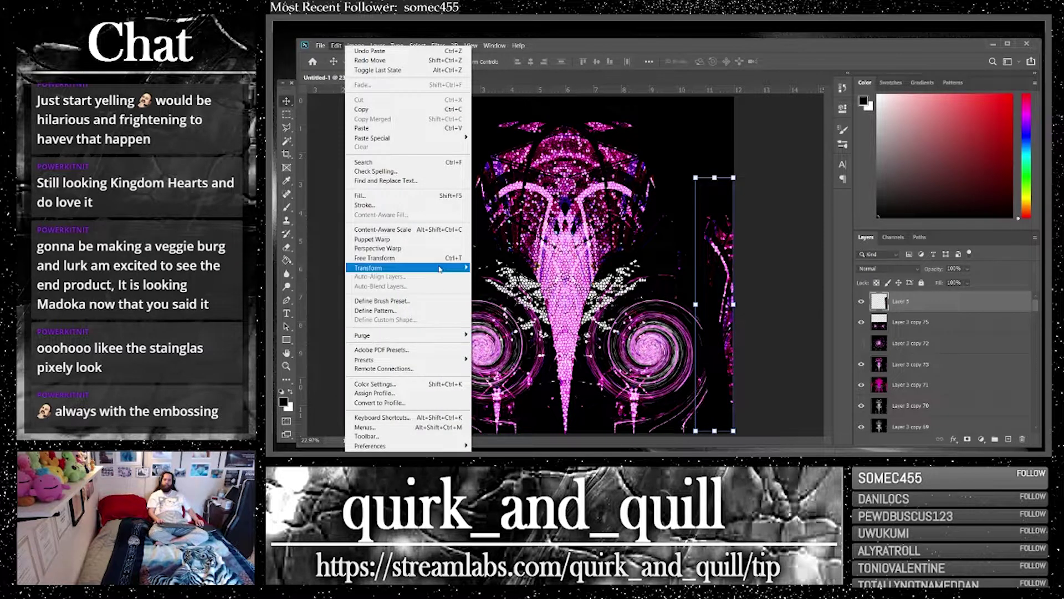
{"action": "mouse_move", "coordinate": [440, 269]}
{"action": "left_click", "coordinate": [516, 431]}
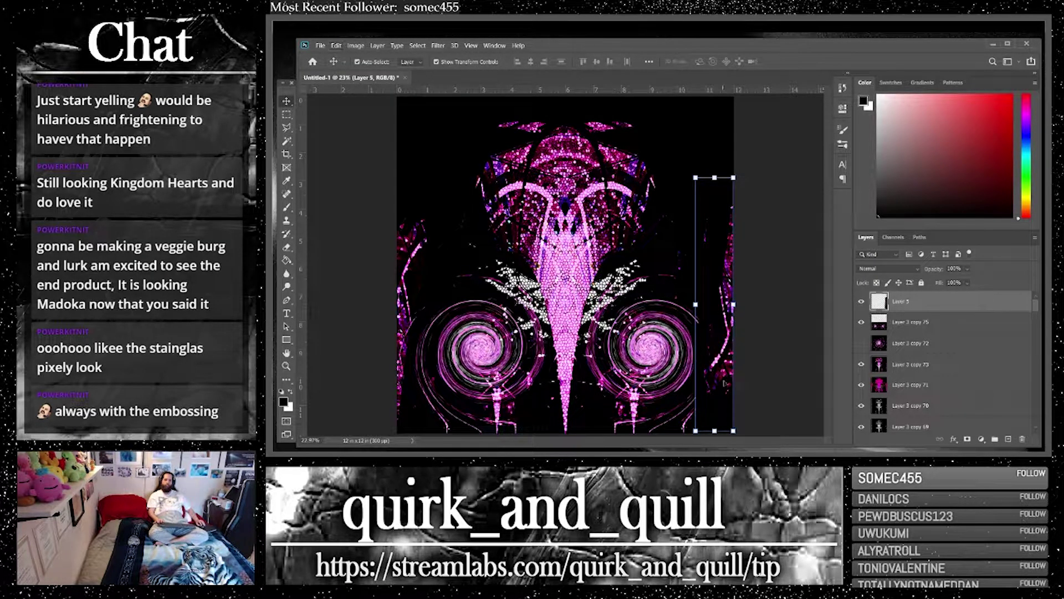
{"action": "left_click_drag", "start_coordinate": [724, 383], "coordinate": [726, 262]}
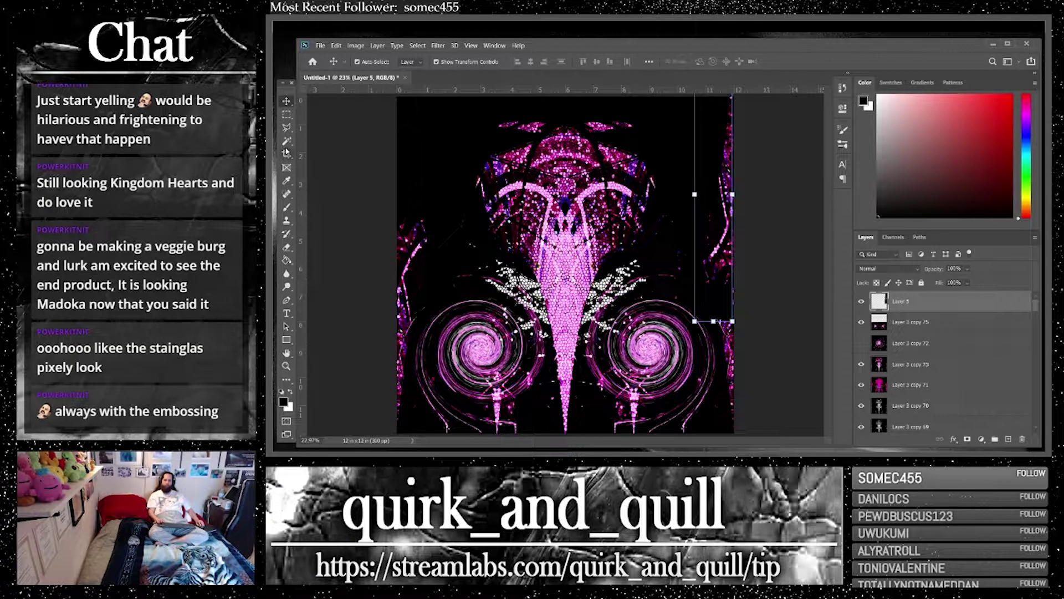
{"action": "left_click", "coordinate": [286, 248]}
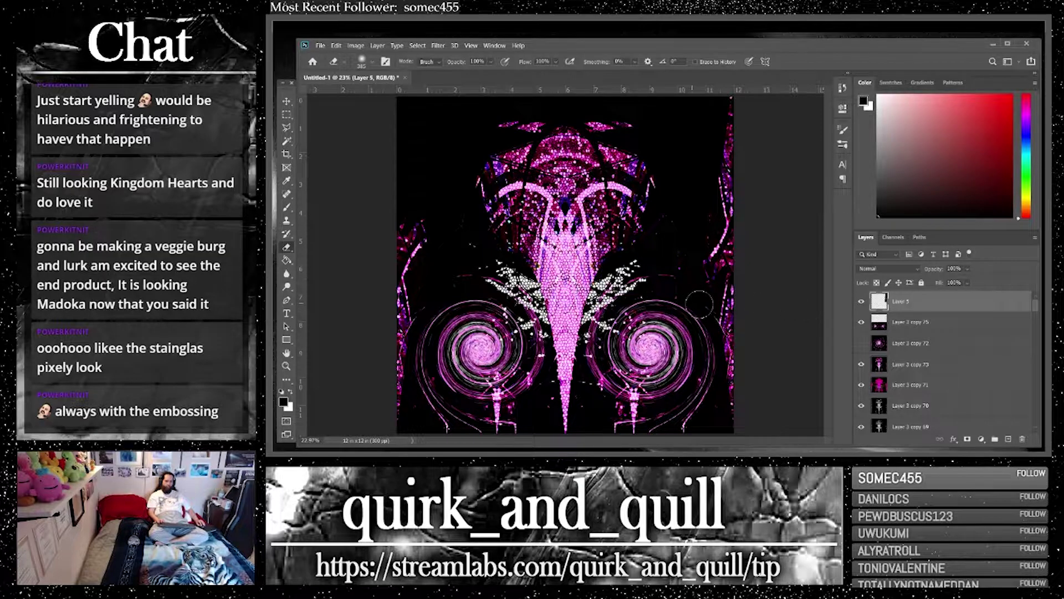
{"action": "left_click", "coordinate": [287, 101]}
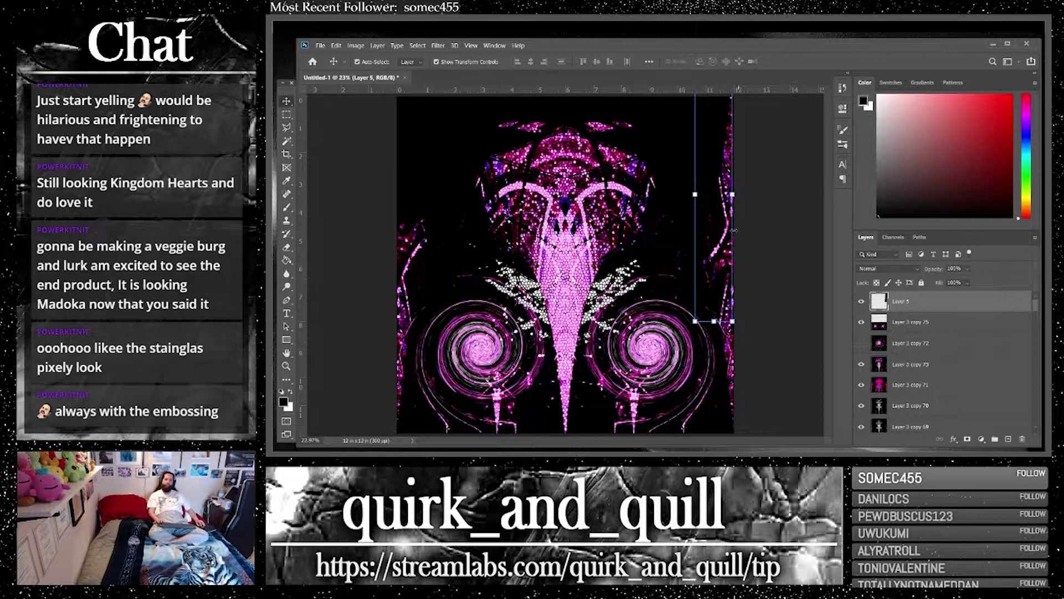
{"action": "left_click_drag", "start_coordinate": [734, 230], "coordinate": [723, 186]}
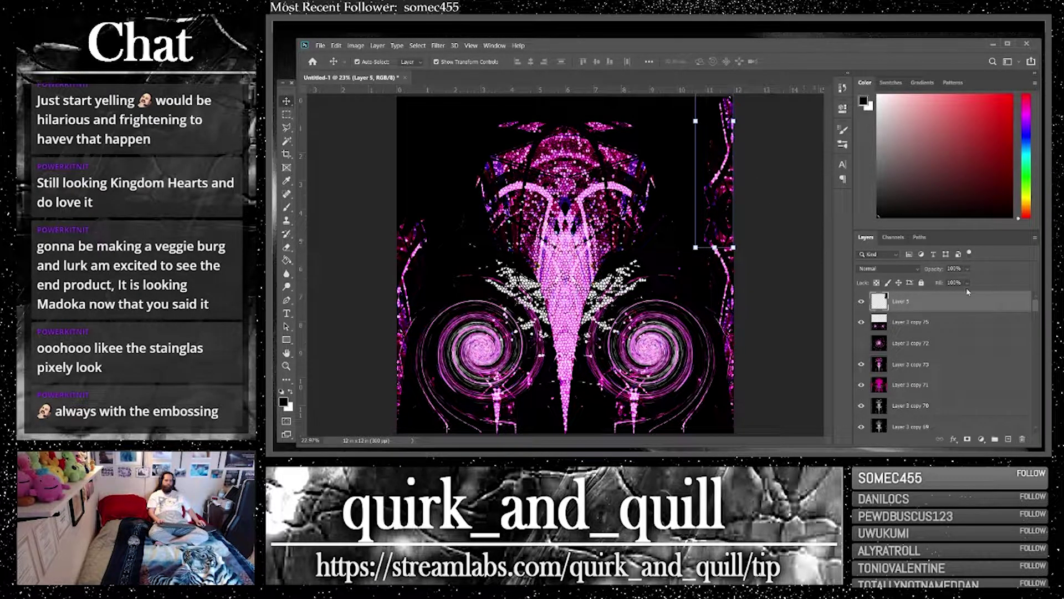
Duplicate the strip, flip it horizontally and move the mirror to the left edge
{"action": "left_click_drag", "start_coordinate": [985, 306], "coordinate": [1008, 438]}
{"action": "left_click", "coordinate": [335, 45]}
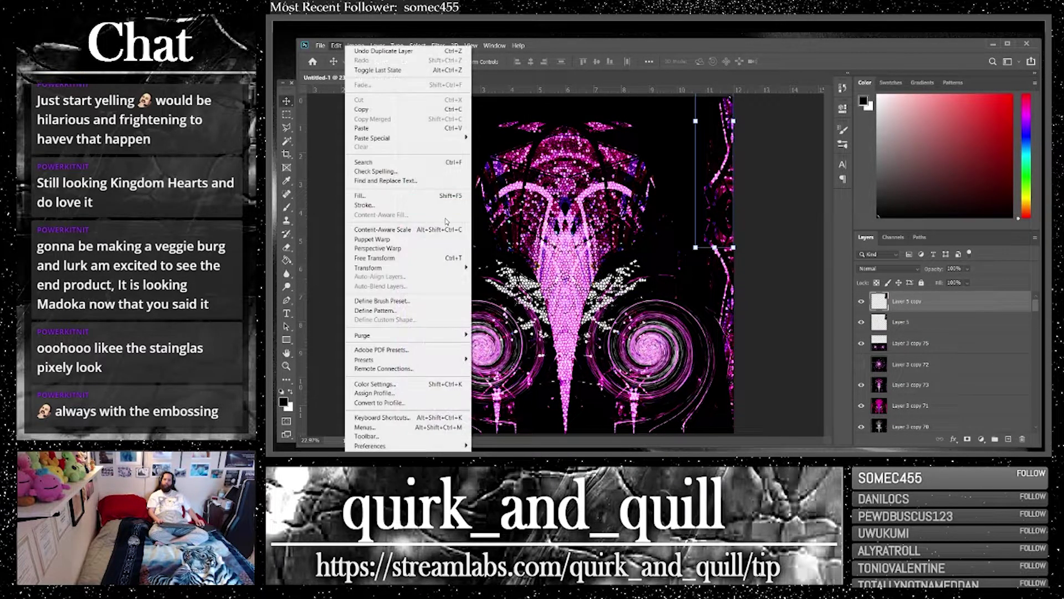
{"action": "mouse_move", "coordinate": [452, 268]}
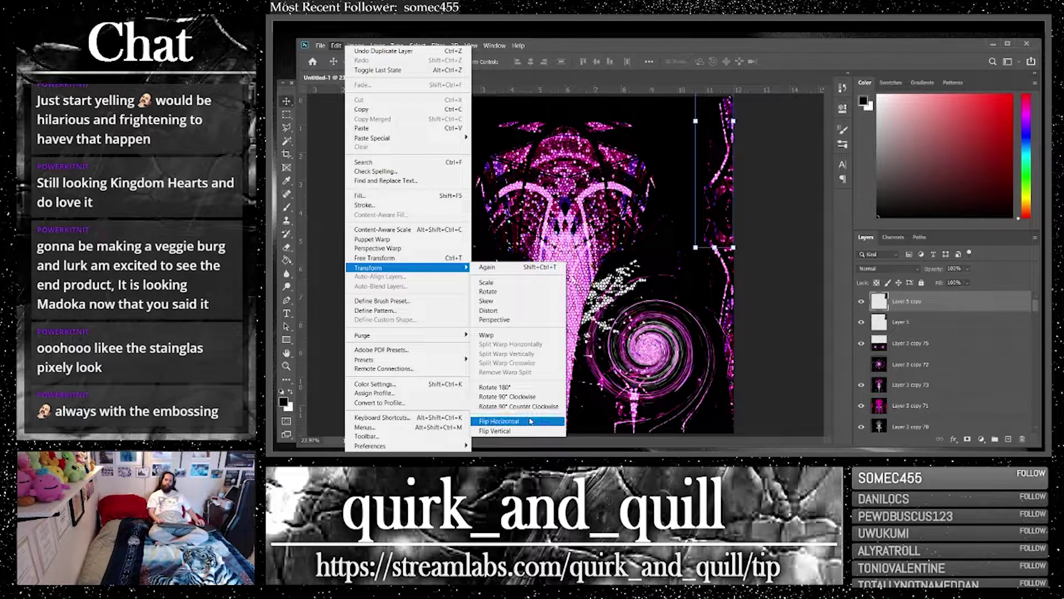
{"action": "left_click", "coordinate": [498, 421]}
{"action": "left_click_drag", "start_coordinate": [715, 197], "coordinate": [416, 193]}
{"action": "left_click", "coordinate": [321, 130]}
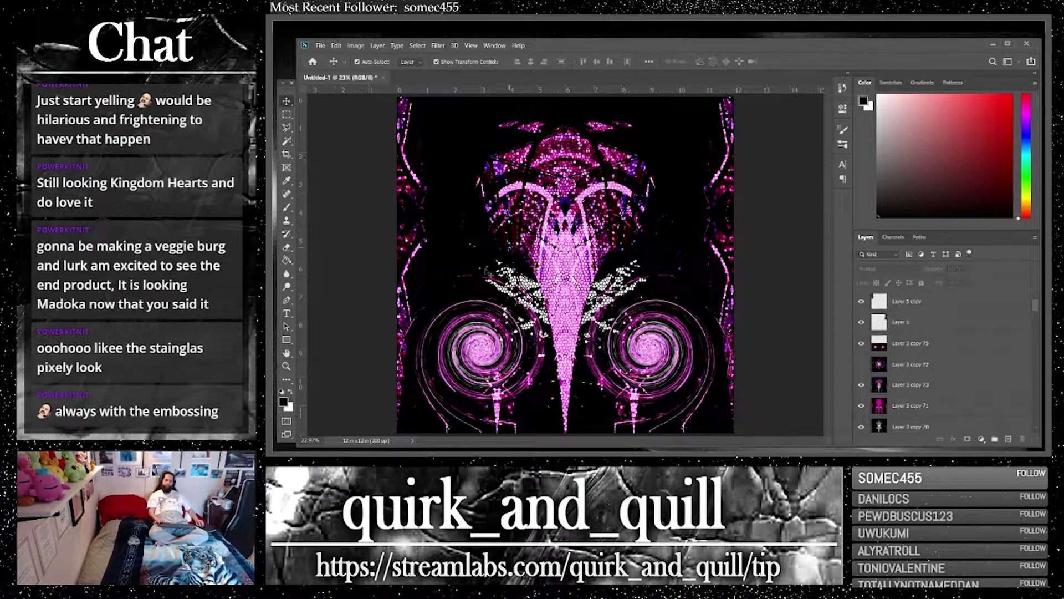
Return the twin-swirl layer to Normal blending after previewing modes, then hide it
{"action": "left_click", "coordinate": [726, 333]}
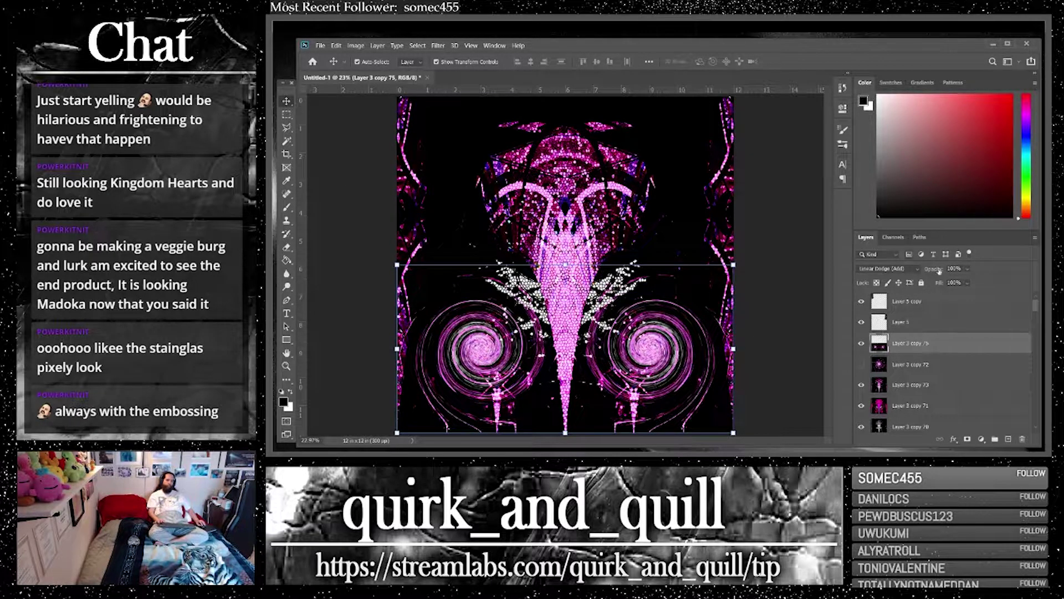
{"action": "left_click", "coordinate": [910, 271]}
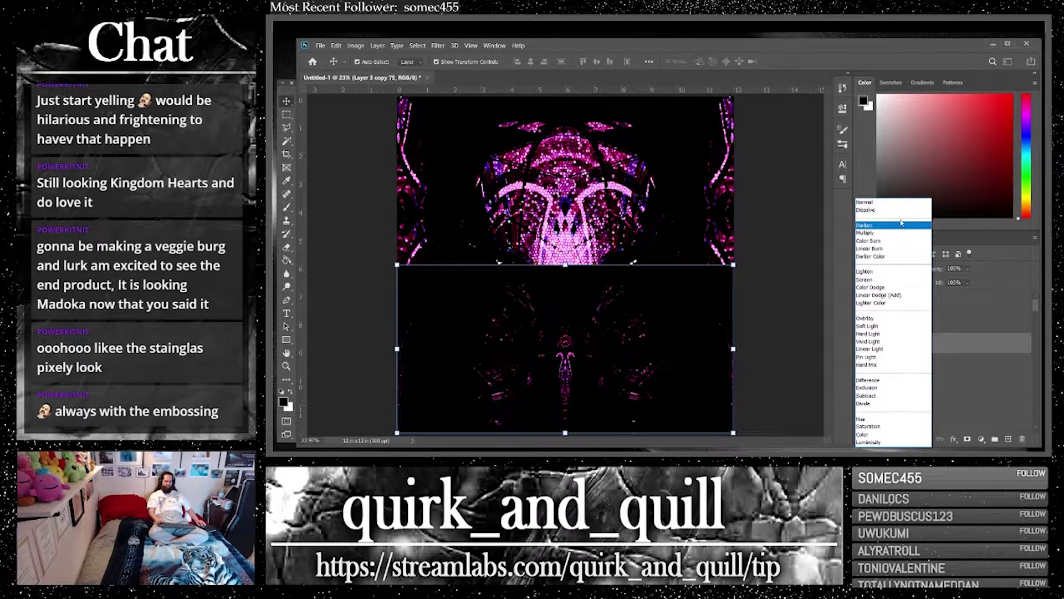
{"action": "left_click", "coordinate": [903, 202]}
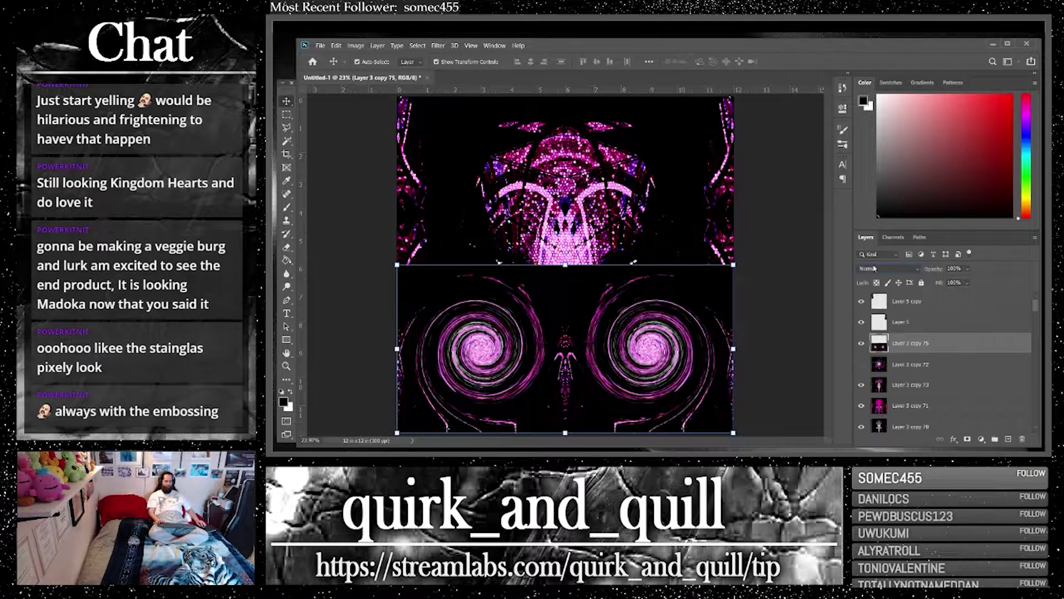
{"action": "left_click", "coordinate": [861, 342]}
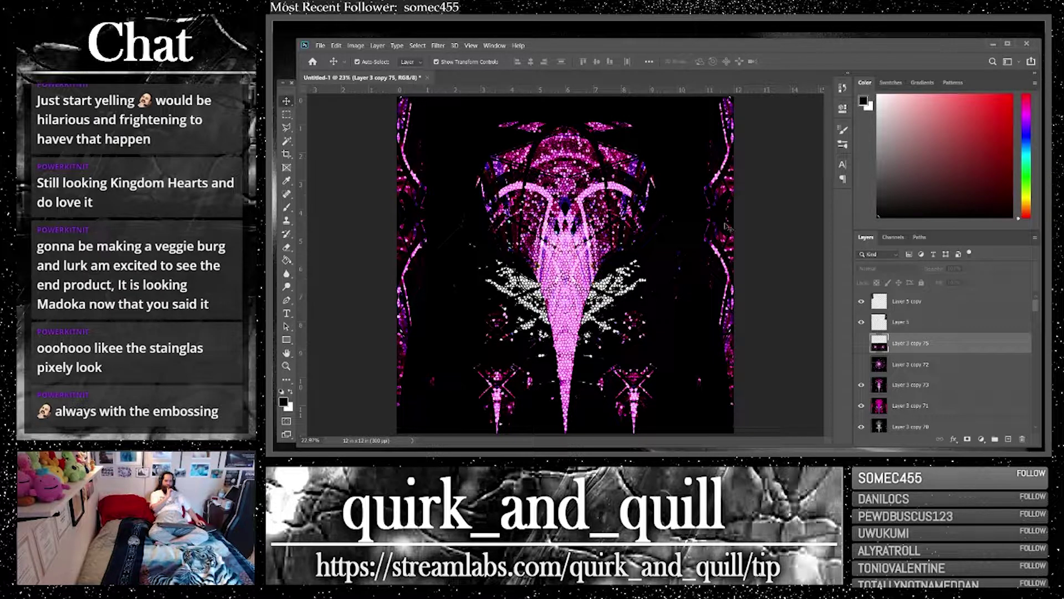
Select Layer 5 copy with the layers above it and Merge Visible into a new layer
{"action": "left_click", "coordinate": [924, 306]}
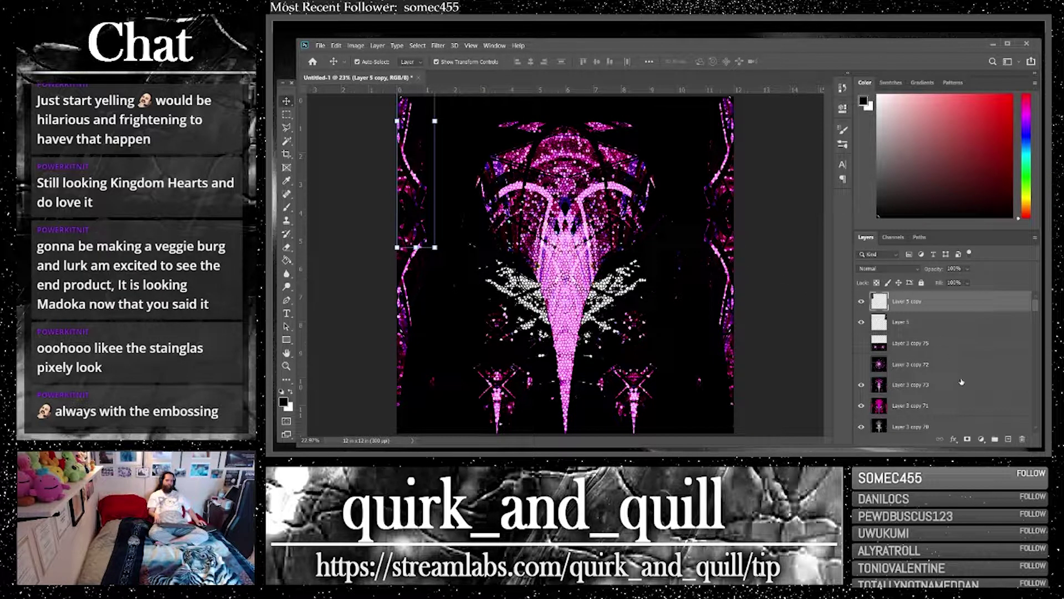
{"action": "left_click", "coordinate": [968, 391], "text": "shift"}
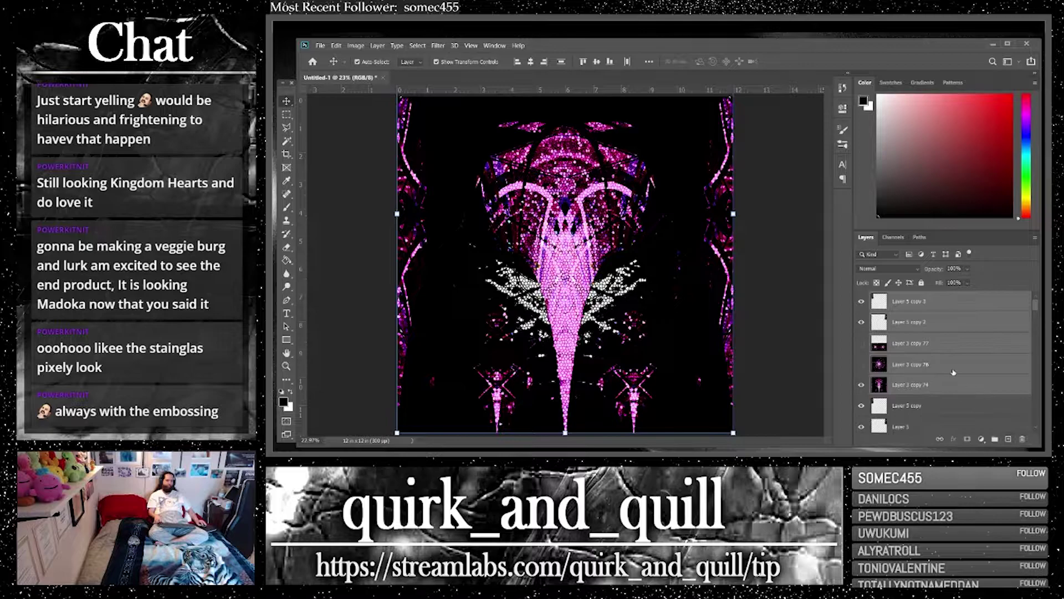
{"action": "right_click", "coordinate": [952, 392]}
{"action": "left_click", "coordinate": [876, 350]}
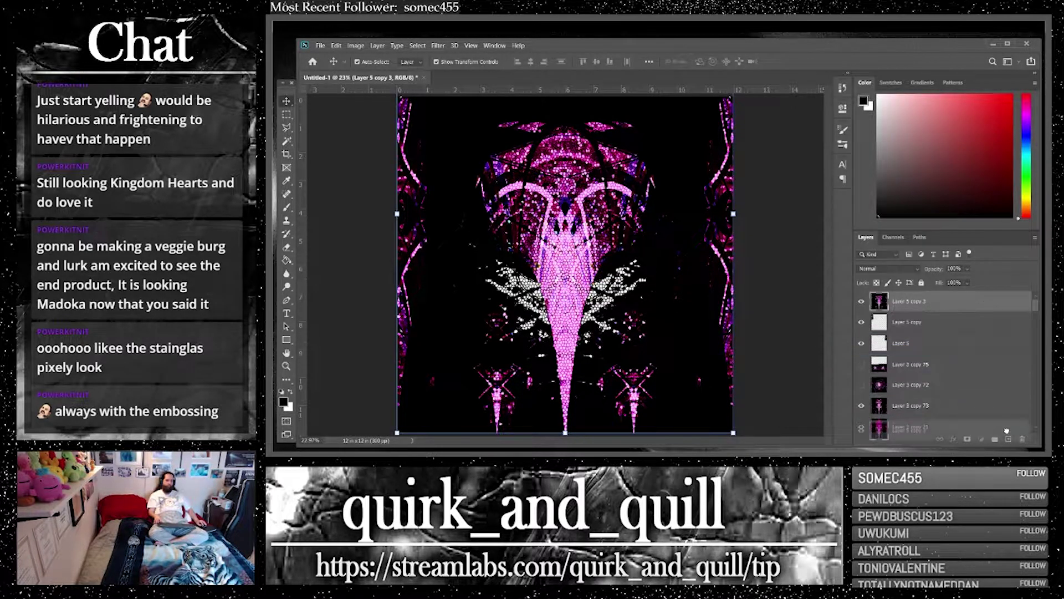
{"action": "left_click", "coordinate": [287, 115]}
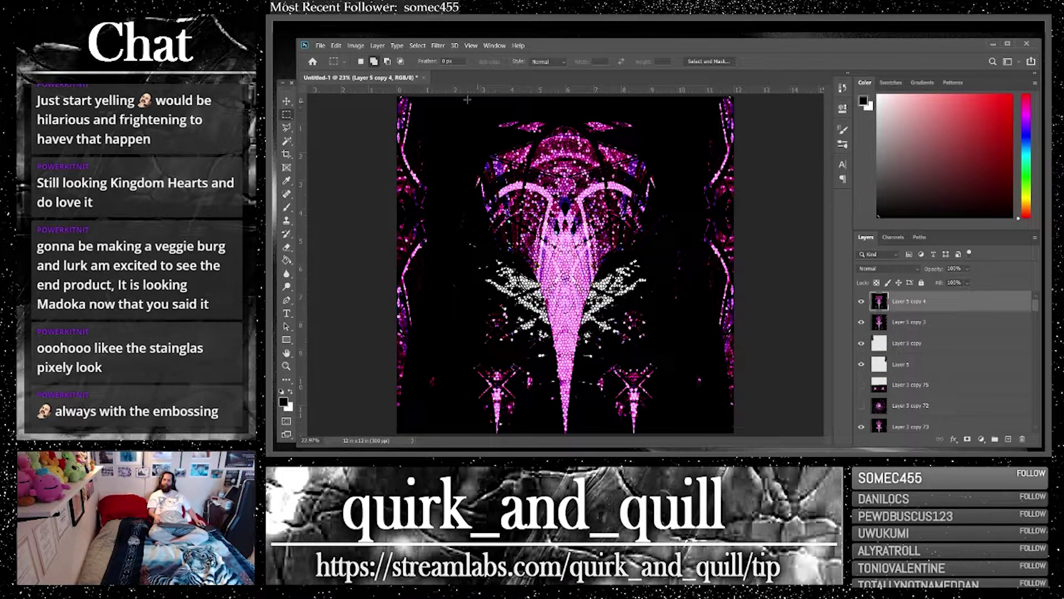
Select the central band, invert it, and copy the two side strips onto a new layer
{"action": "left_click_drag", "start_coordinate": [453, 94], "coordinate": [678, 447]}
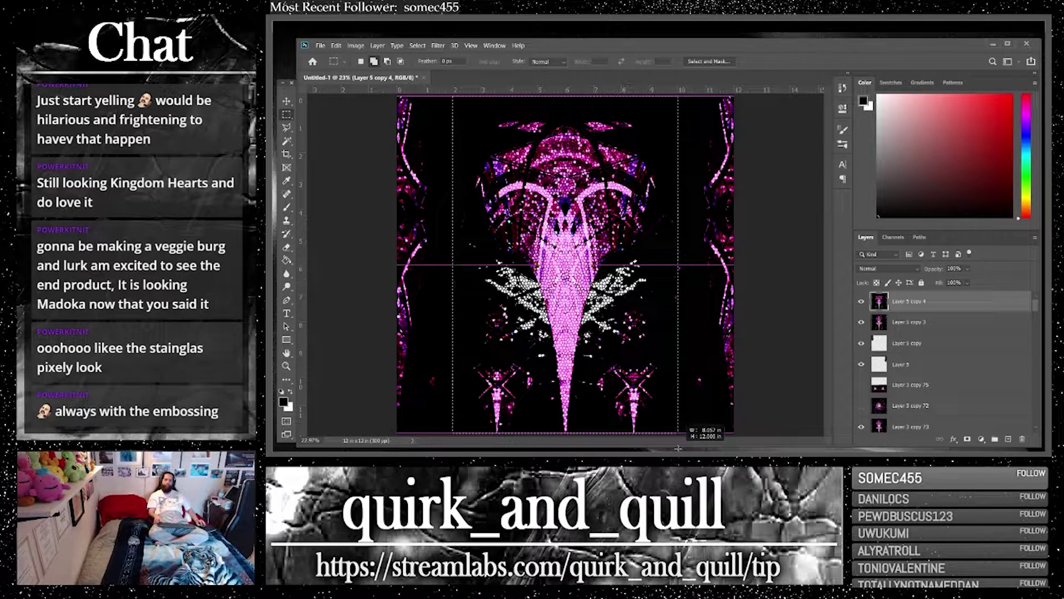
{"action": "left_click", "coordinate": [418, 45]}
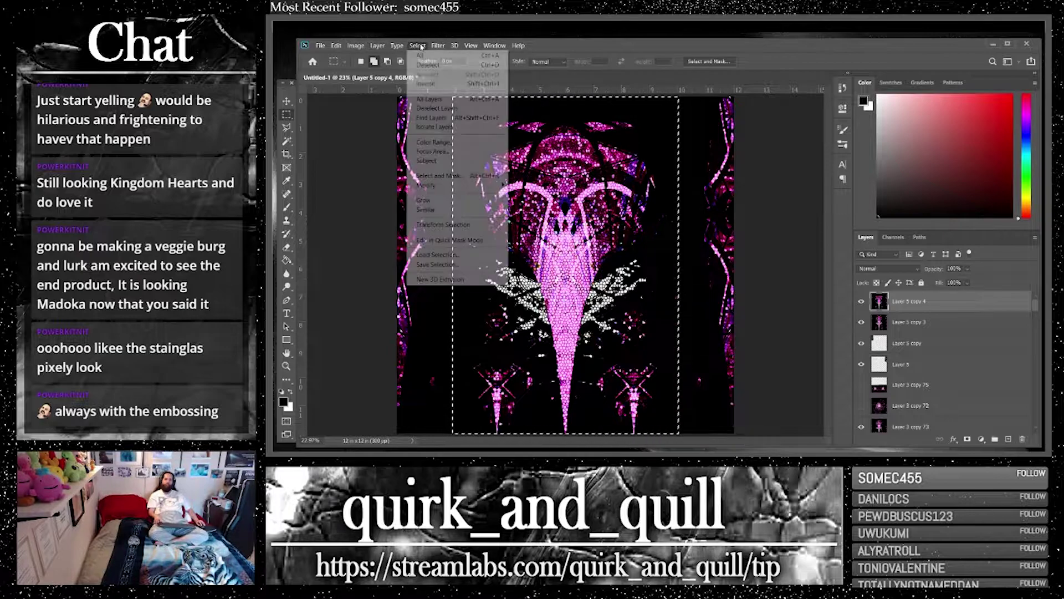
{"action": "left_click", "coordinate": [425, 83]}
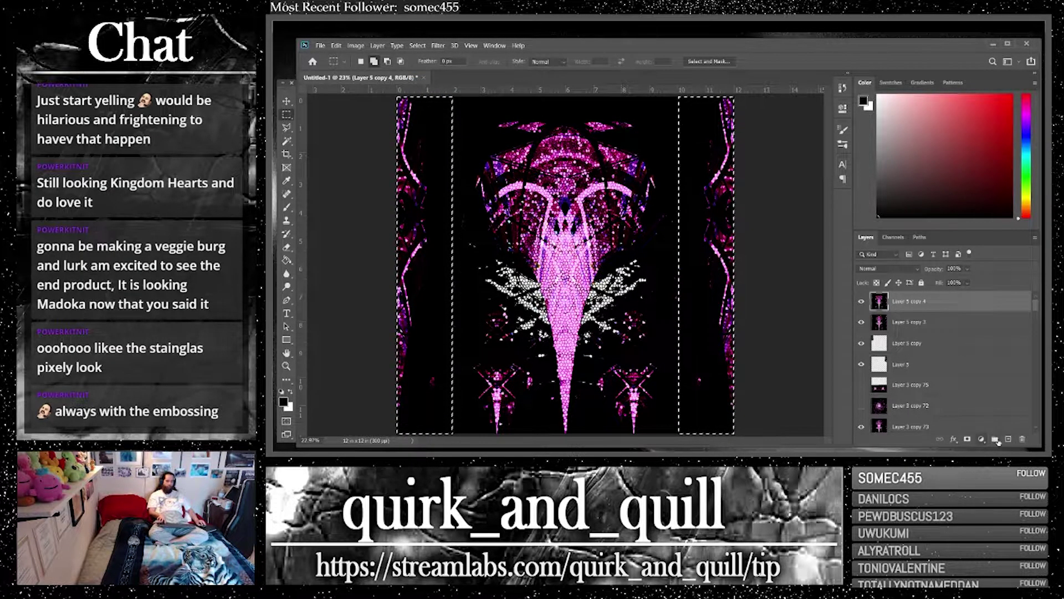
{"action": "key", "text": "ctrl+shift+alt+n"}
{"action": "key", "text": "ctrl+d"}
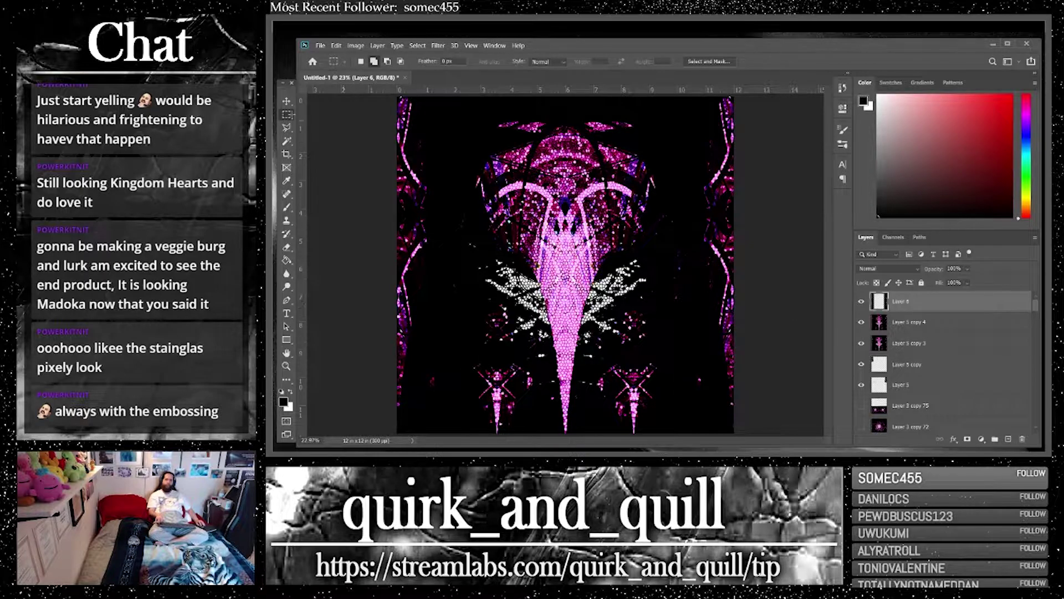
Stretch the left and right strips inward toward the centre with Free Transform
{"action": "left_click", "coordinate": [287, 102]}
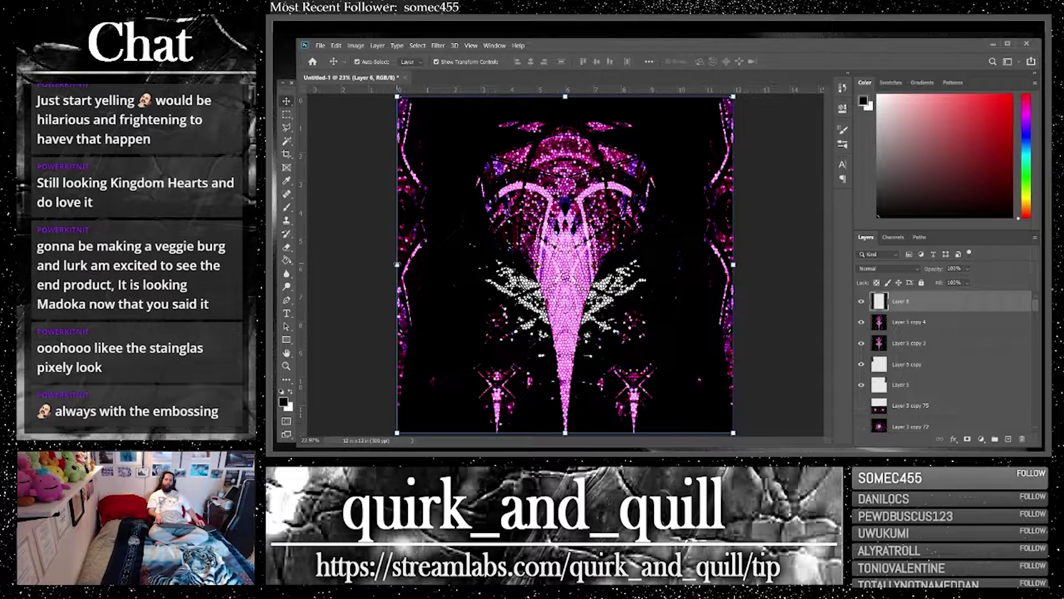
{"action": "left_click_drag", "start_coordinate": [397, 264], "coordinate": [430, 265]}
{"action": "left_click_drag", "start_coordinate": [733, 265], "coordinate": [701, 265]}
{"action": "key", "text": "Return"}
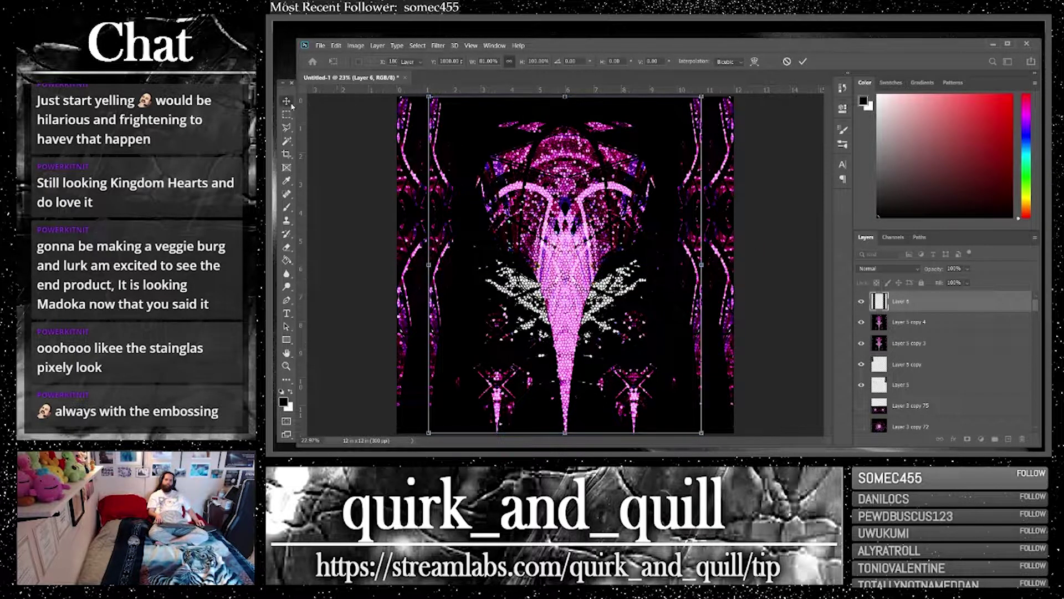
Apply the Distort > Pinch filter to the side strips
{"action": "left_click", "coordinate": [438, 46]}
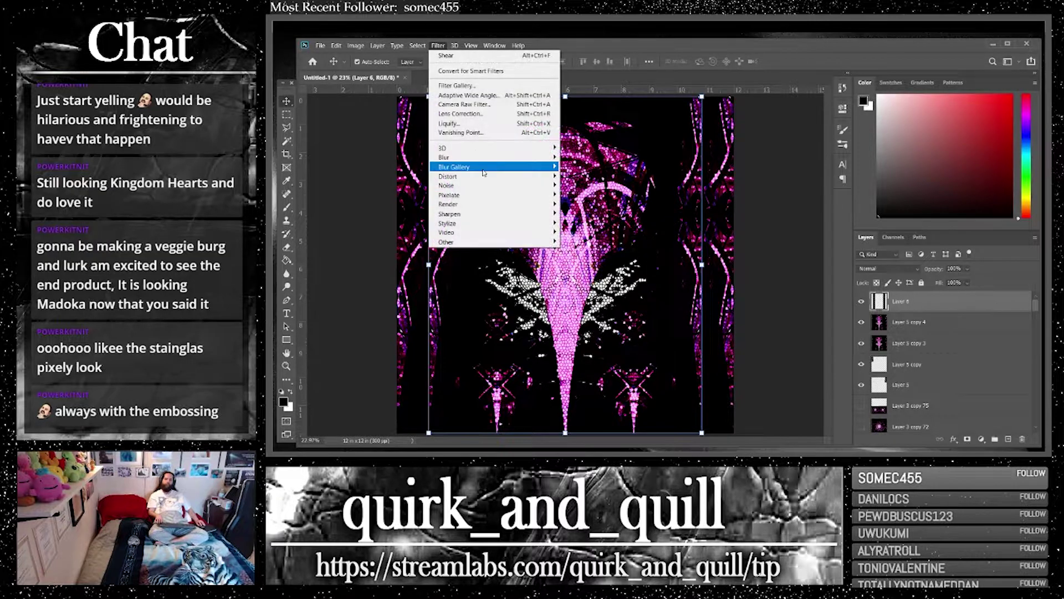
{"action": "mouse_move", "coordinate": [504, 158]}
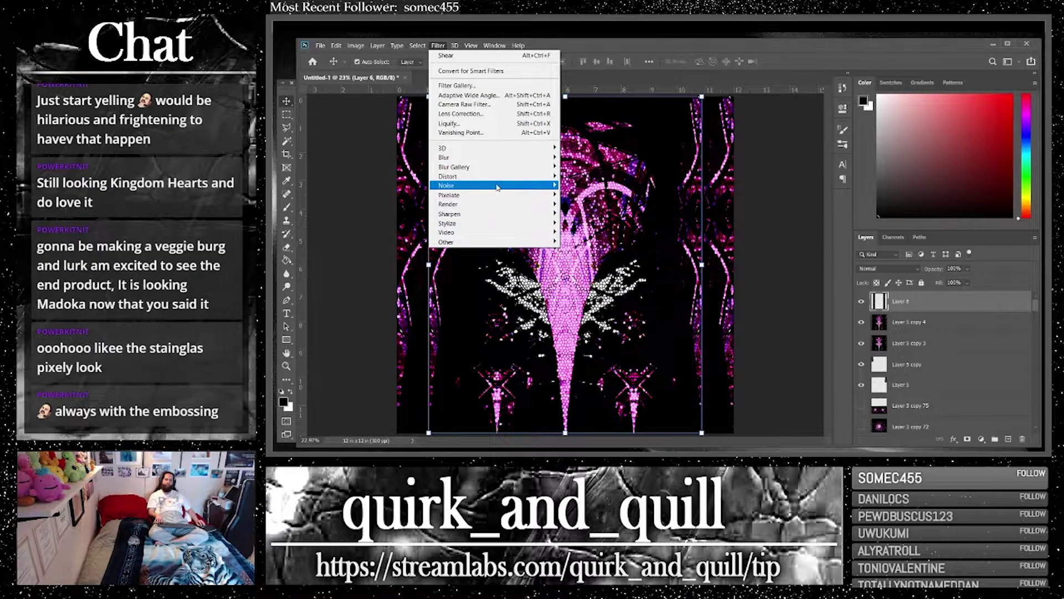
{"action": "mouse_move", "coordinate": [543, 178]}
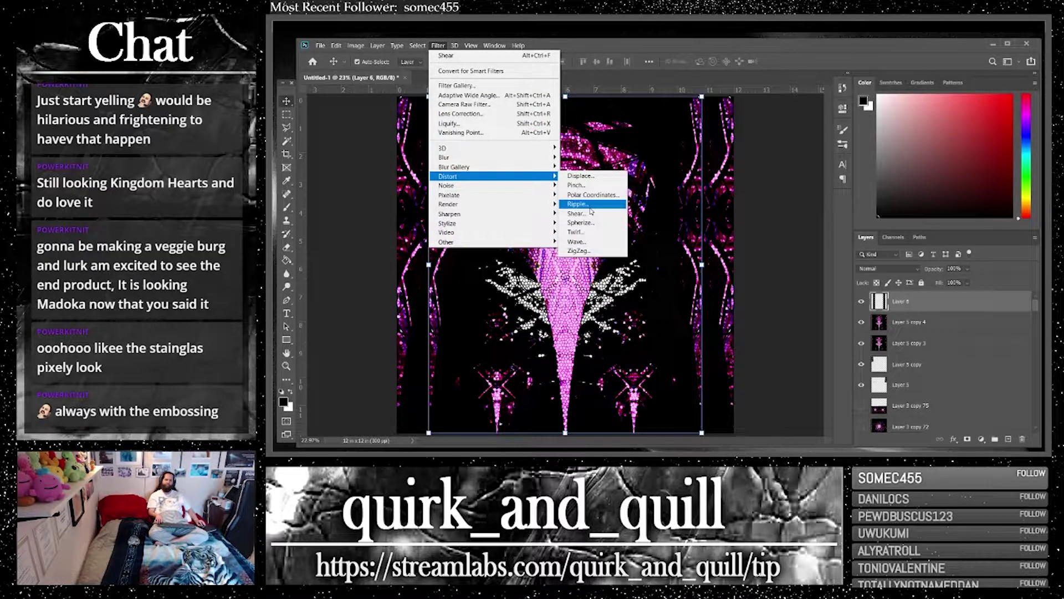
{"action": "left_click", "coordinate": [576, 185]}
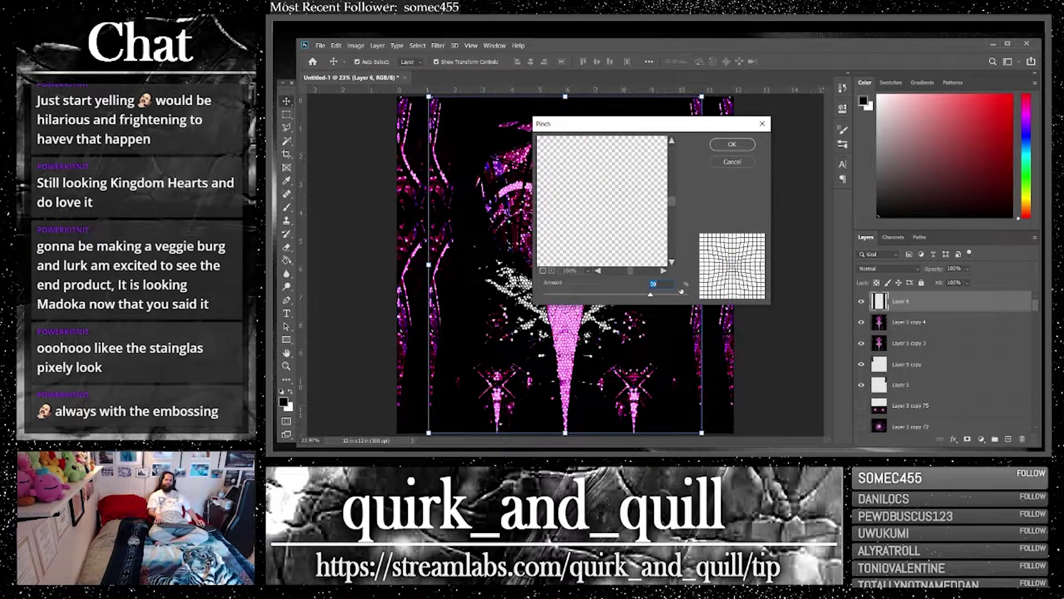
{"action": "left_click", "coordinate": [745, 146]}
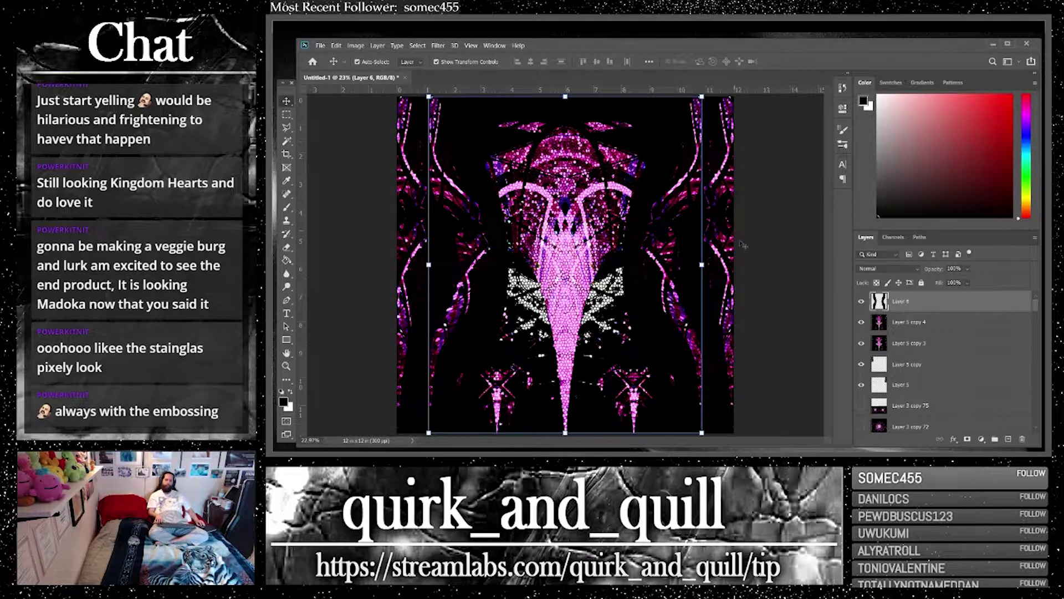
Set Layer 6's blend mode to Linear Dodge (Add)
{"action": "left_click", "coordinate": [887, 268]}
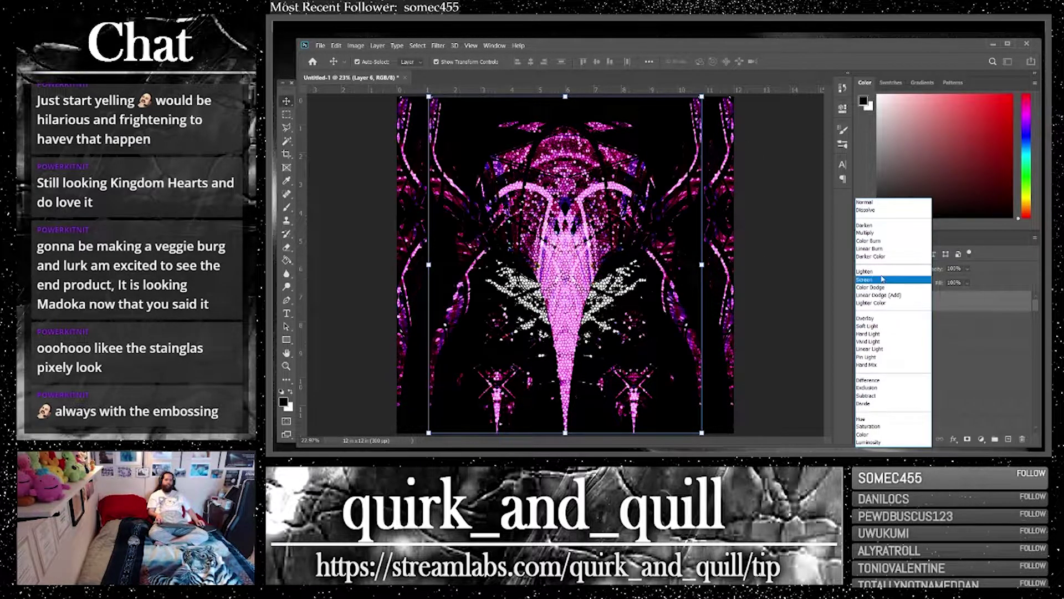
{"action": "left_click", "coordinate": [882, 295]}
{"action": "left_click", "coordinate": [810, 259]}
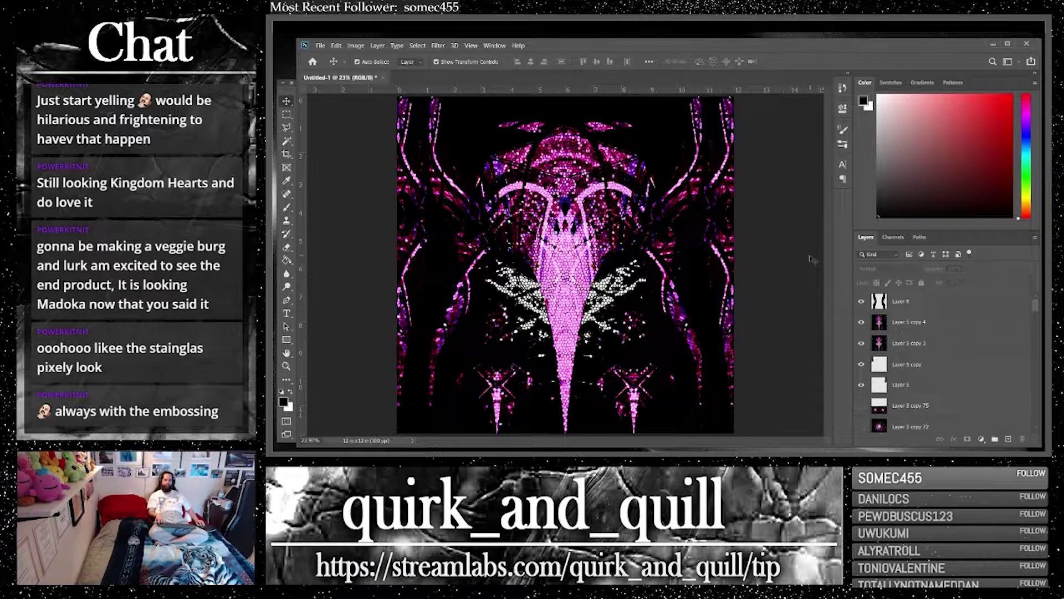
Try different opacity levels for Layer 6, such as 57%, and compare each result
{"action": "left_click", "coordinate": [927, 306]}
{"action": "left_click", "coordinate": [967, 268]}
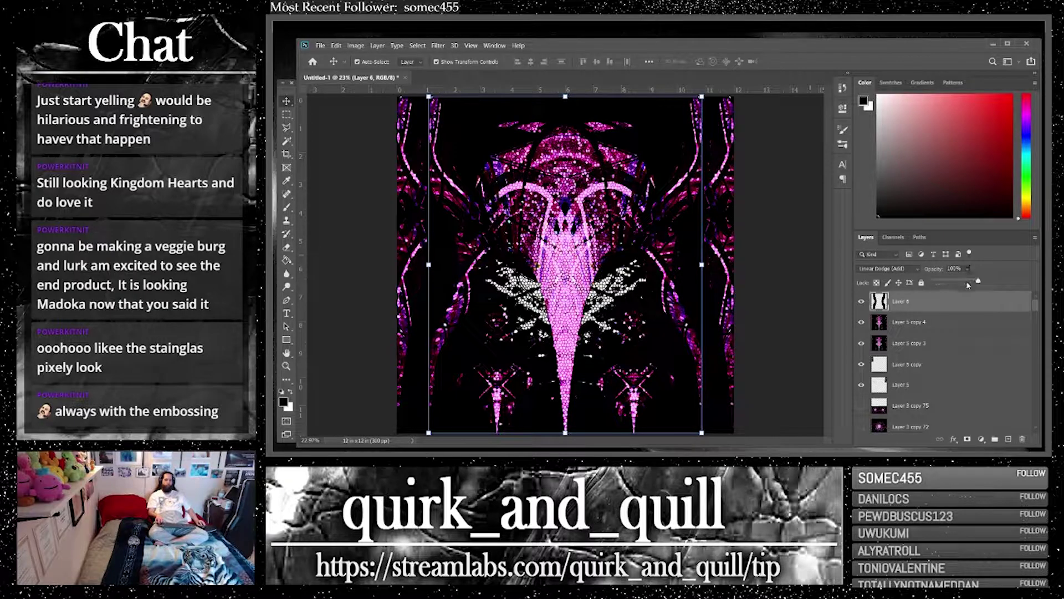
{"action": "left_click_drag", "start_coordinate": [969, 283], "coordinate": [953, 282]}
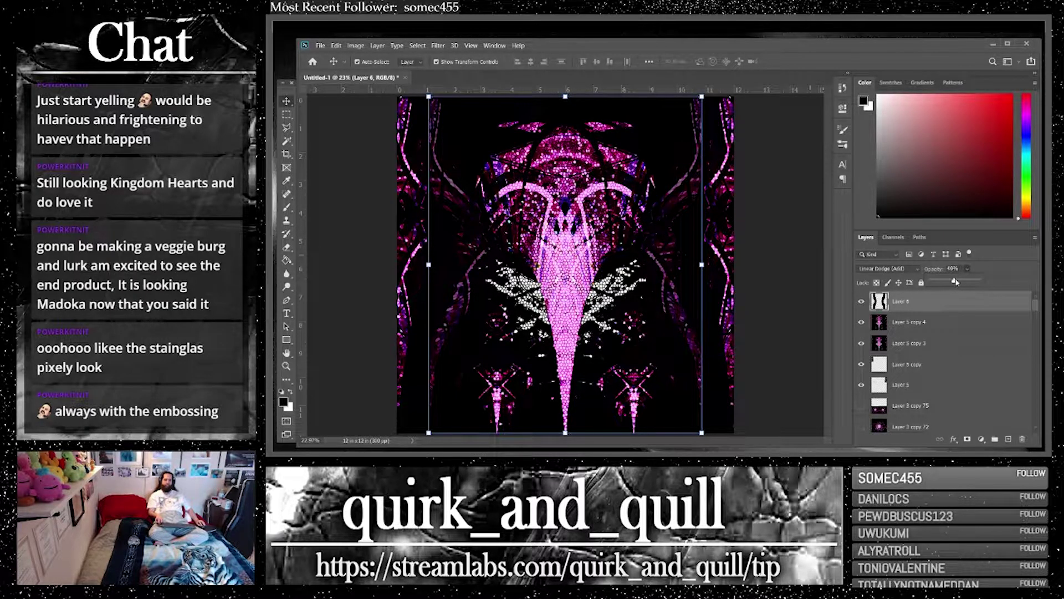
{"action": "left_click", "coordinate": [784, 265]}
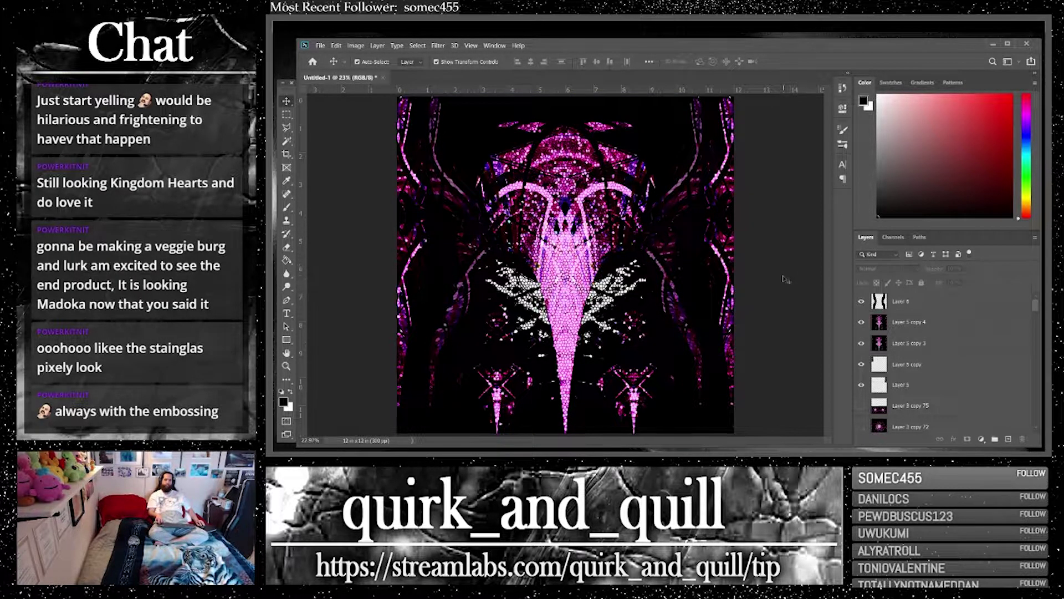
{"action": "left_click", "coordinate": [917, 300]}
{"action": "left_click", "coordinate": [967, 270]}
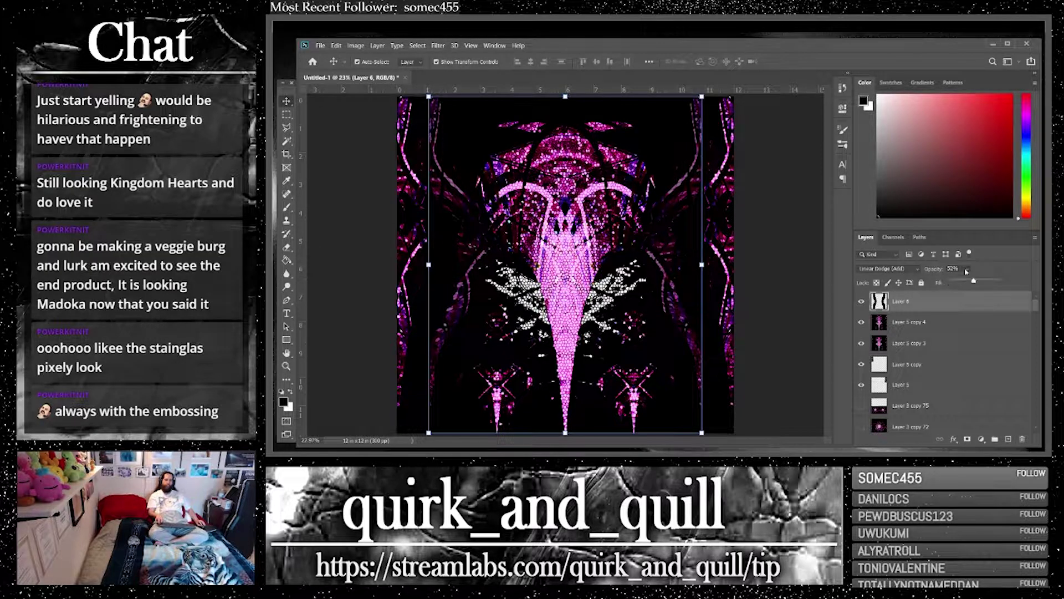
{"action": "left_click_drag", "start_coordinate": [967, 284], "coordinate": [1013, 278]}
{"action": "left_click", "coordinate": [791, 252]}
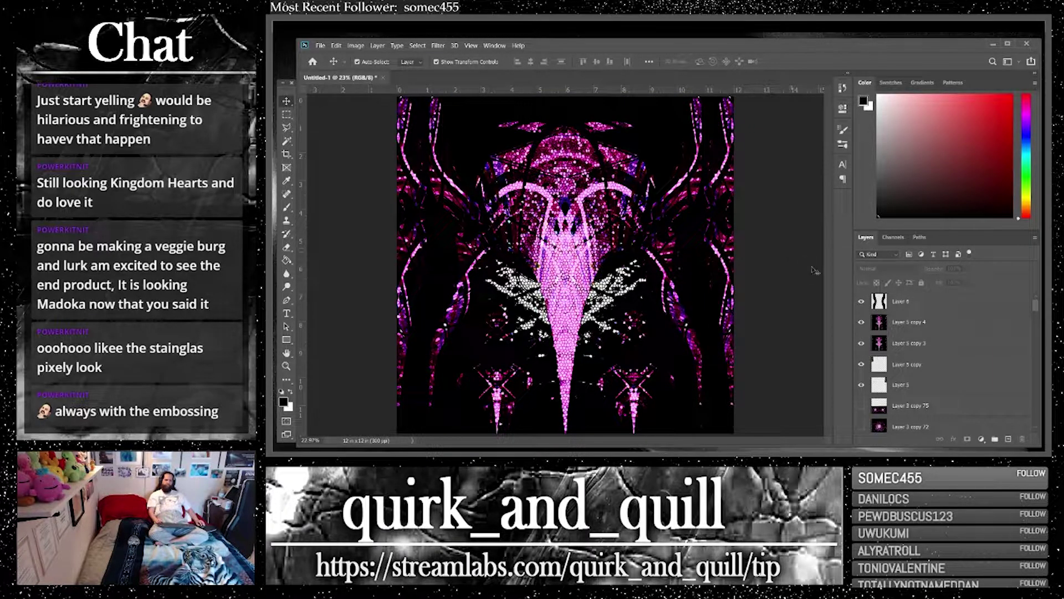
{"action": "left_click", "coordinate": [895, 295]}
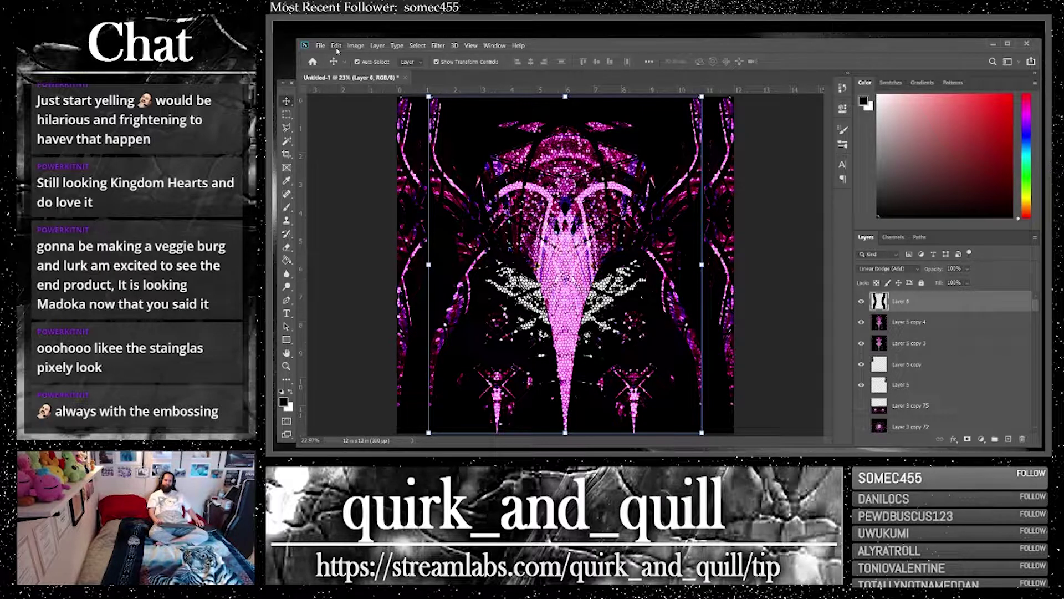
Select the right-hand strip and flip it horizontally
{"action": "left_click", "coordinate": [292, 115]}
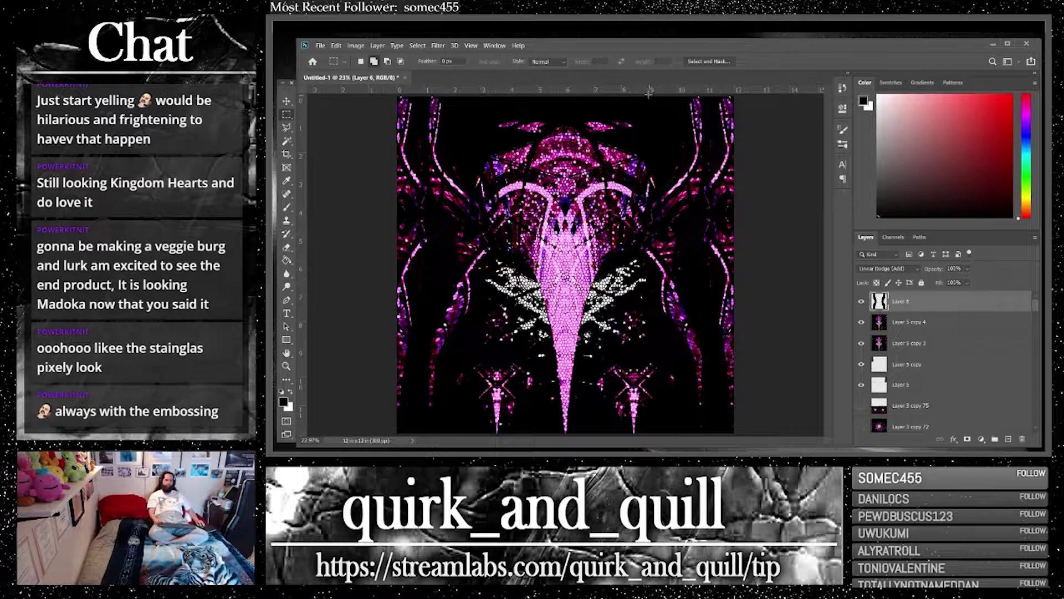
{"action": "left_click_drag", "start_coordinate": [629, 95], "coordinate": [728, 433]}
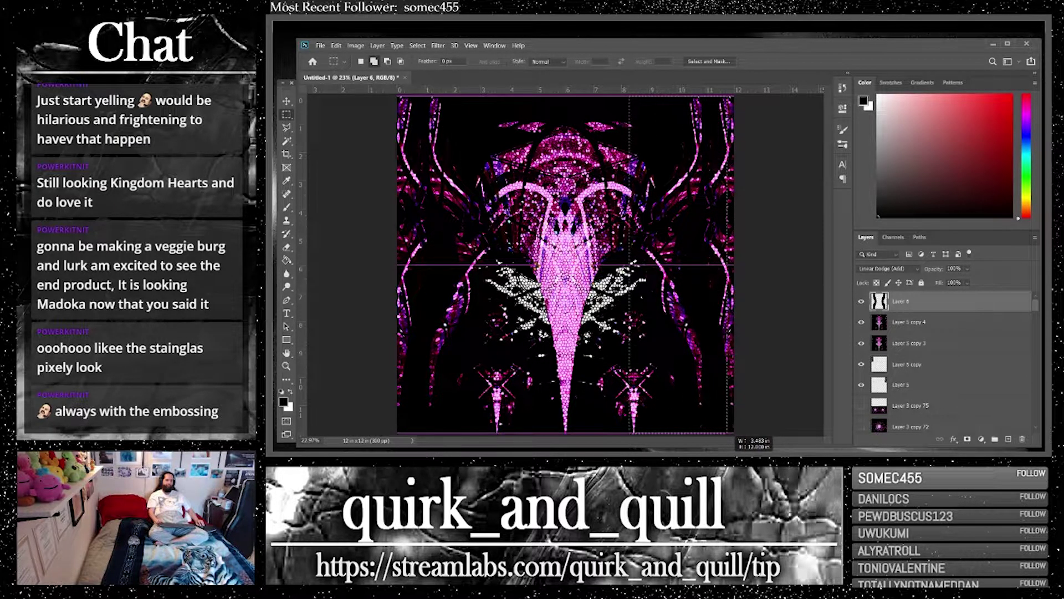
{"action": "left_click", "coordinate": [337, 45]}
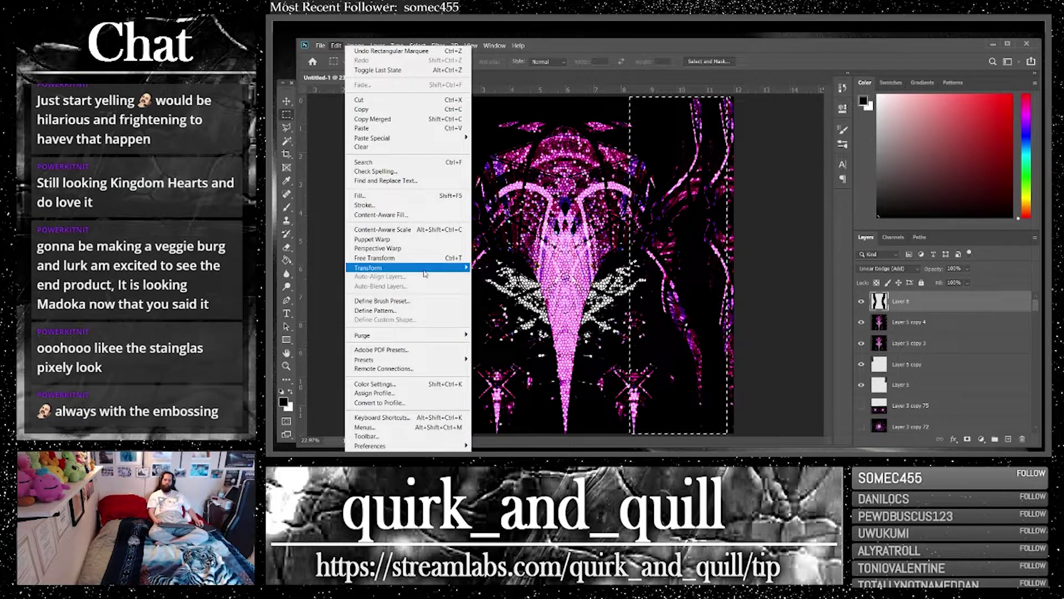
{"action": "mouse_move", "coordinate": [424, 269]}
{"action": "left_click", "coordinate": [536, 423]}
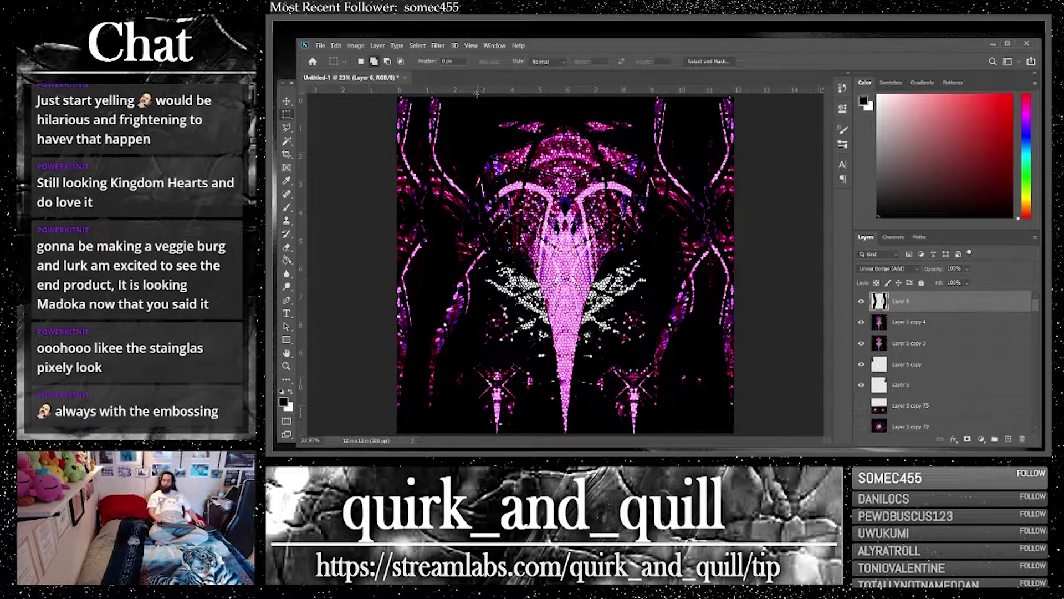
Select the full-height left strip and rotate it 90° counterclockwise
{"action": "left_click_drag", "start_coordinate": [478, 96], "coordinate": [424, 415]}
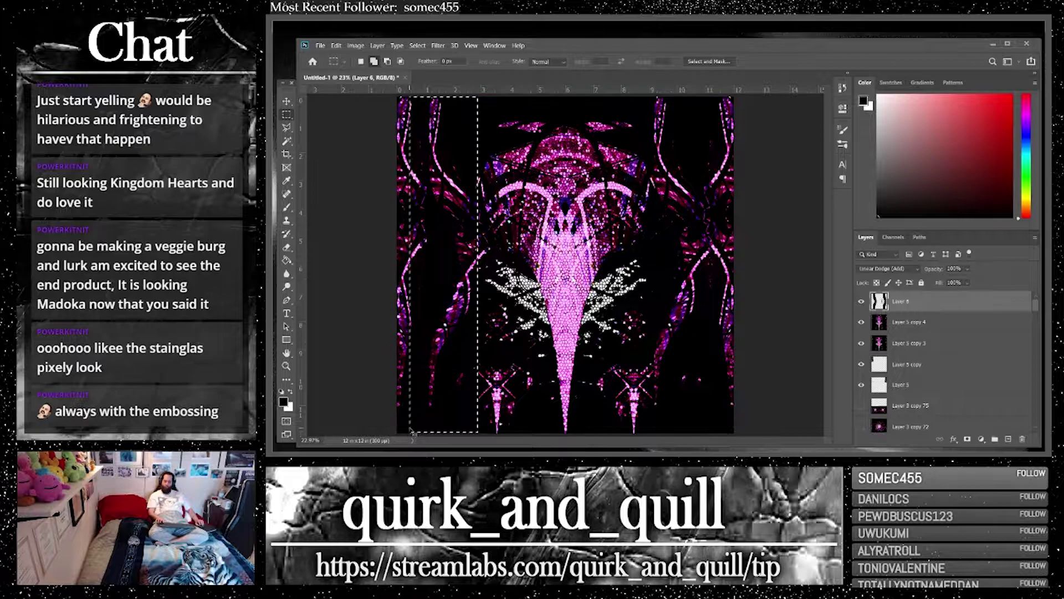
{"action": "key", "text": "ctrl+d"}
{"action": "left_click_drag", "start_coordinate": [511, 95], "coordinate": [400, 438]}
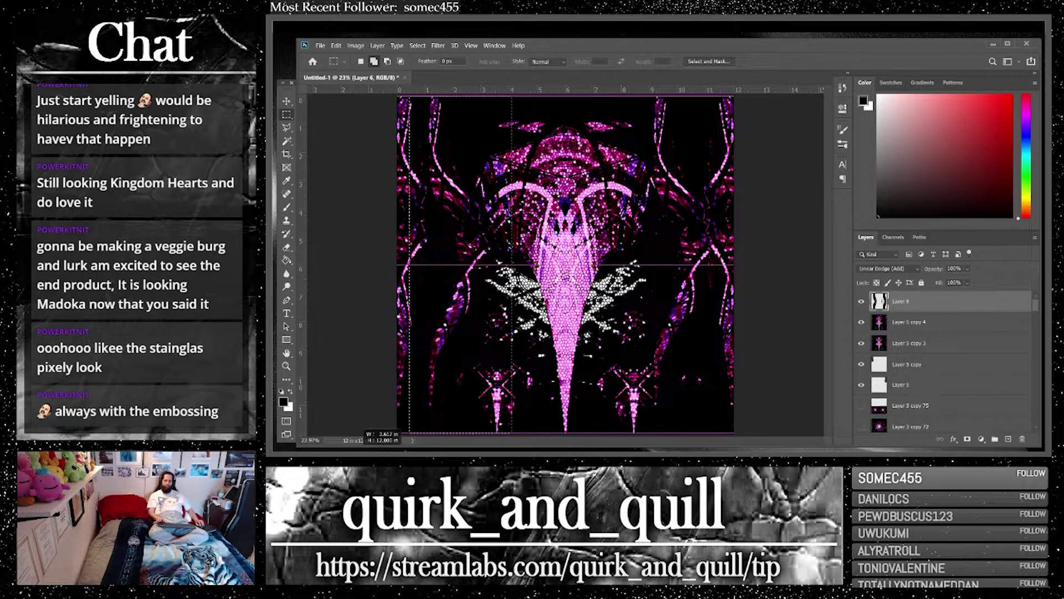
{"action": "left_click", "coordinate": [336, 46]}
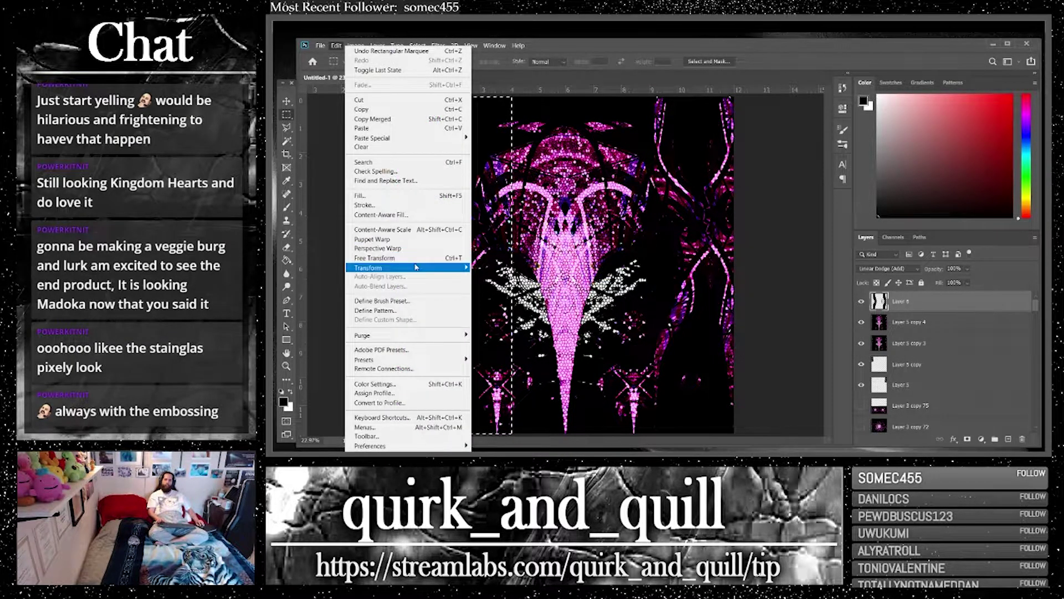
{"action": "mouse_move", "coordinate": [418, 268]}
{"action": "left_click", "coordinate": [513, 408]}
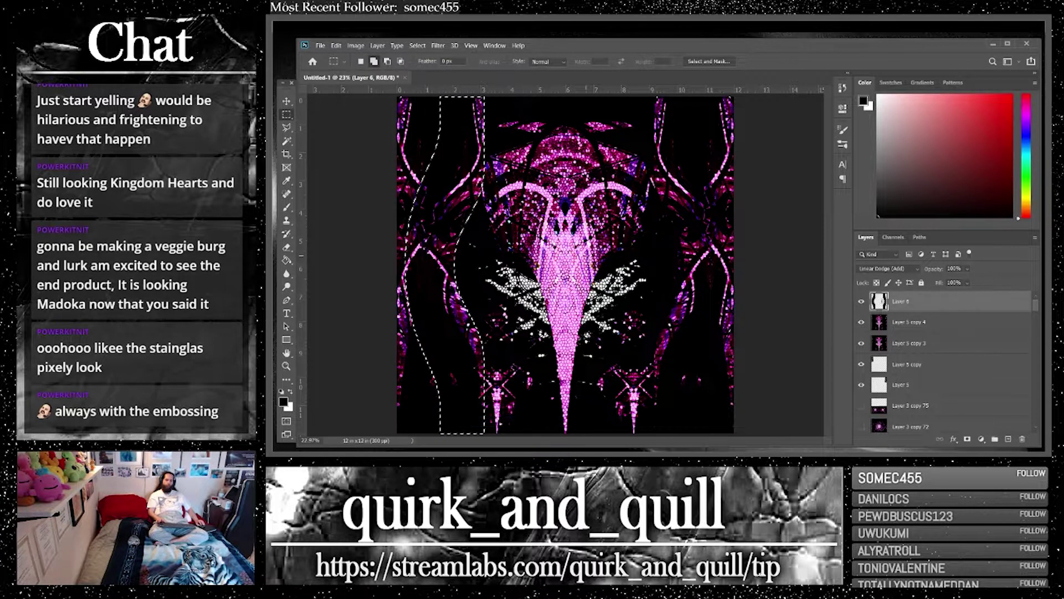
{"action": "left_click", "coordinate": [287, 101]}
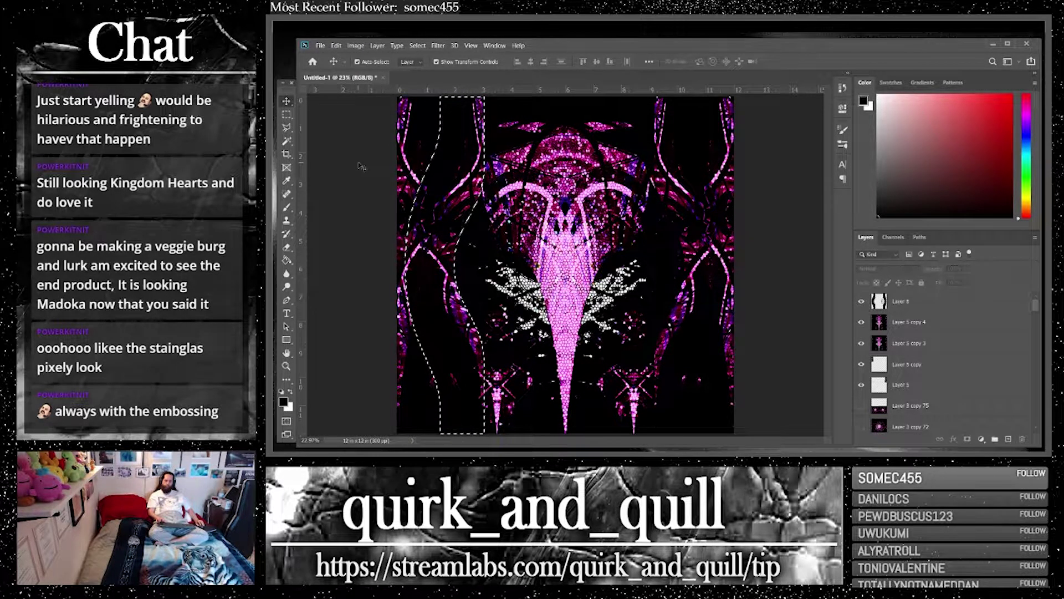
{"action": "left_click", "coordinate": [392, 190]}
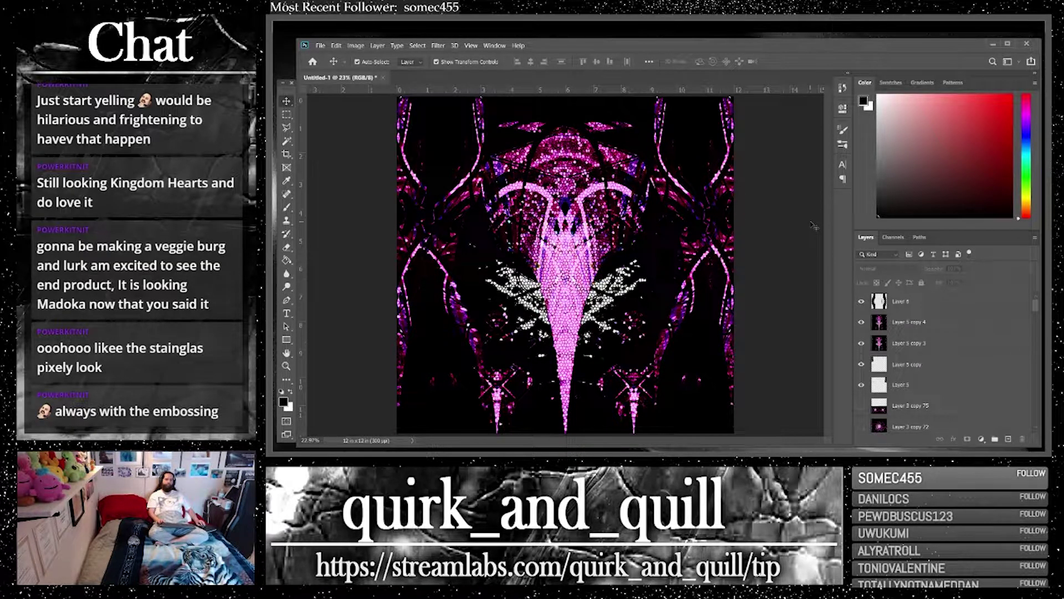
Toggle Layer 6's visibility to compare the artwork with and without it
{"action": "left_click", "coordinate": [861, 302]}
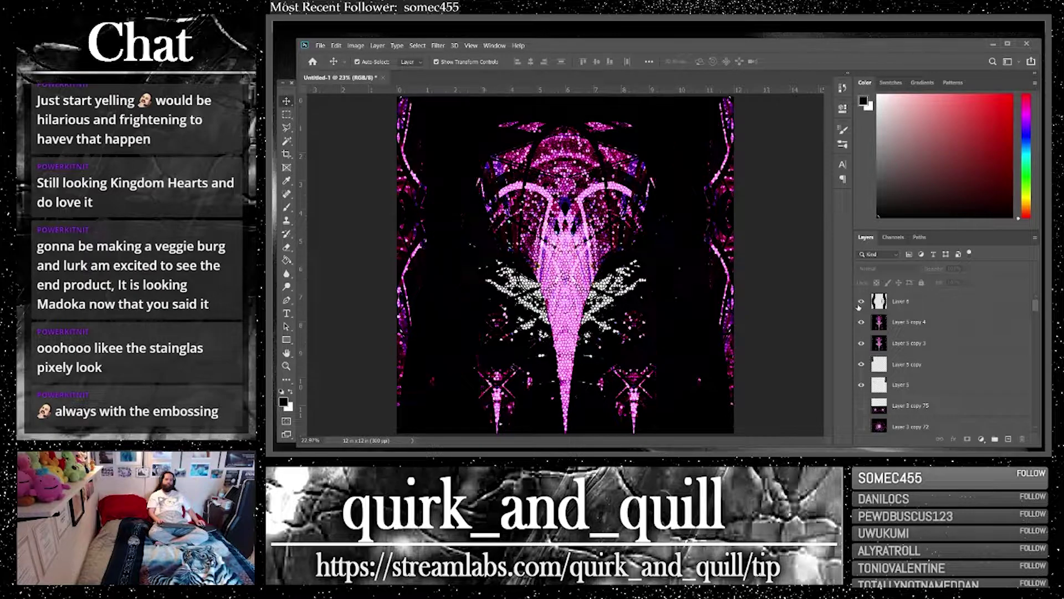
{"action": "left_click", "coordinate": [861, 301]}
{"action": "left_click", "coordinate": [861, 302]}
{"action": "left_click", "coordinate": [860, 302]}
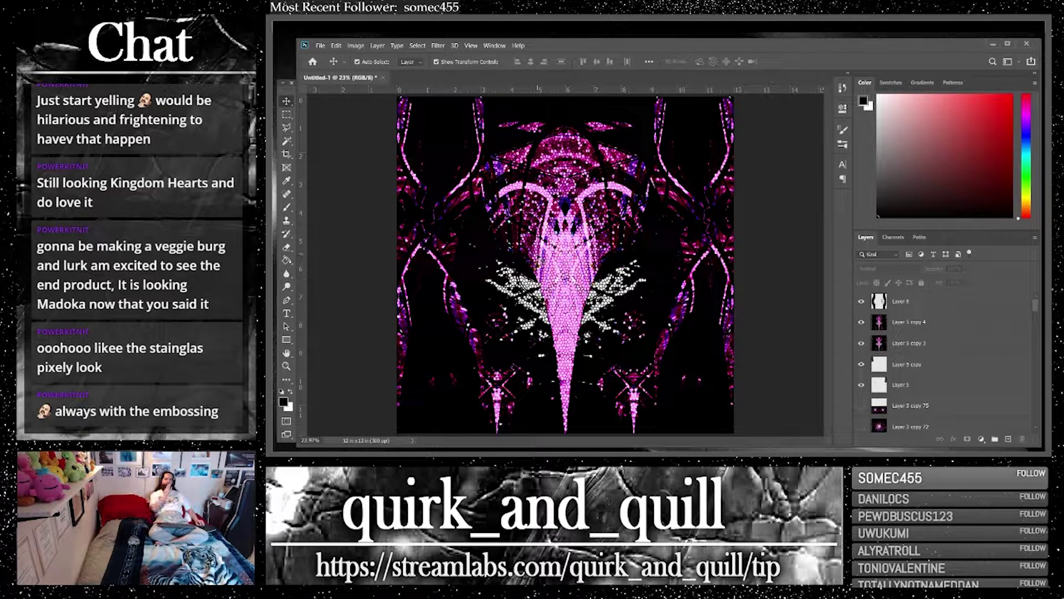
{"action": "left_click", "coordinate": [904, 309]}
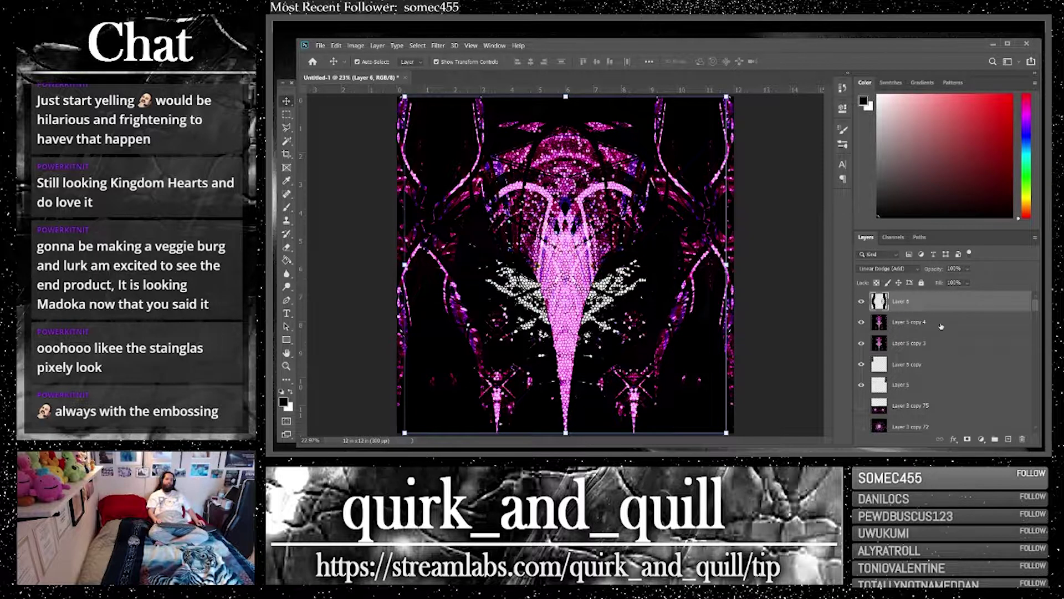
Duplicate Layer 6 and Layer 5 copy 4, merge the copies, then duplicate the merged layer
{"action": "left_click", "coordinate": [927, 317], "text": "shift"}
{"action": "left_click_drag", "start_coordinate": [926, 317], "coordinate": [1009, 444]}
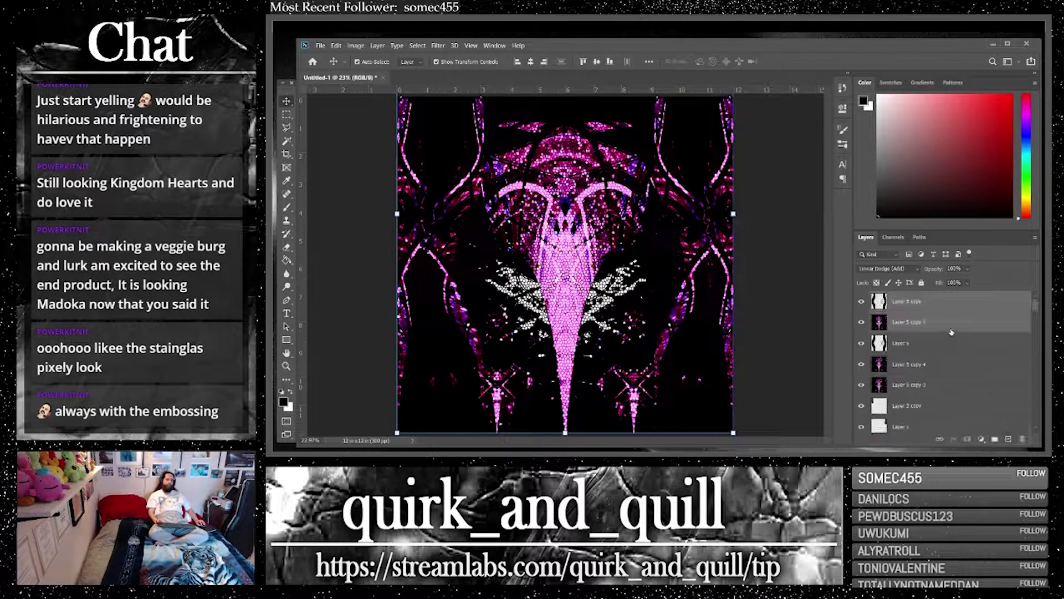
{"action": "right_click", "coordinate": [933, 322]}
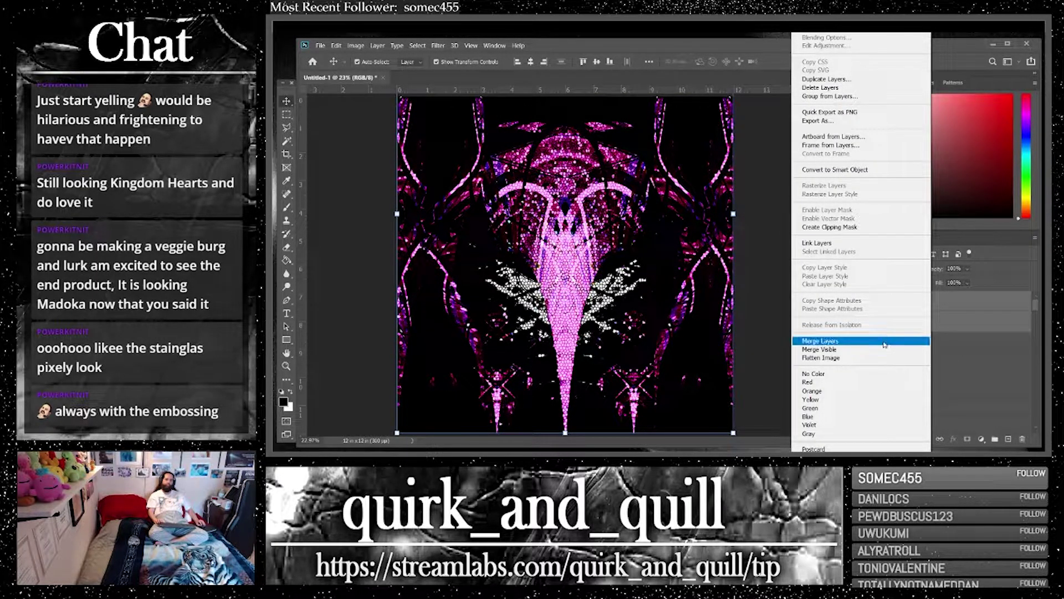
{"action": "left_click", "coordinate": [864, 342]}
{"action": "left_click_drag", "start_coordinate": [979, 306], "coordinate": [1004, 430]}
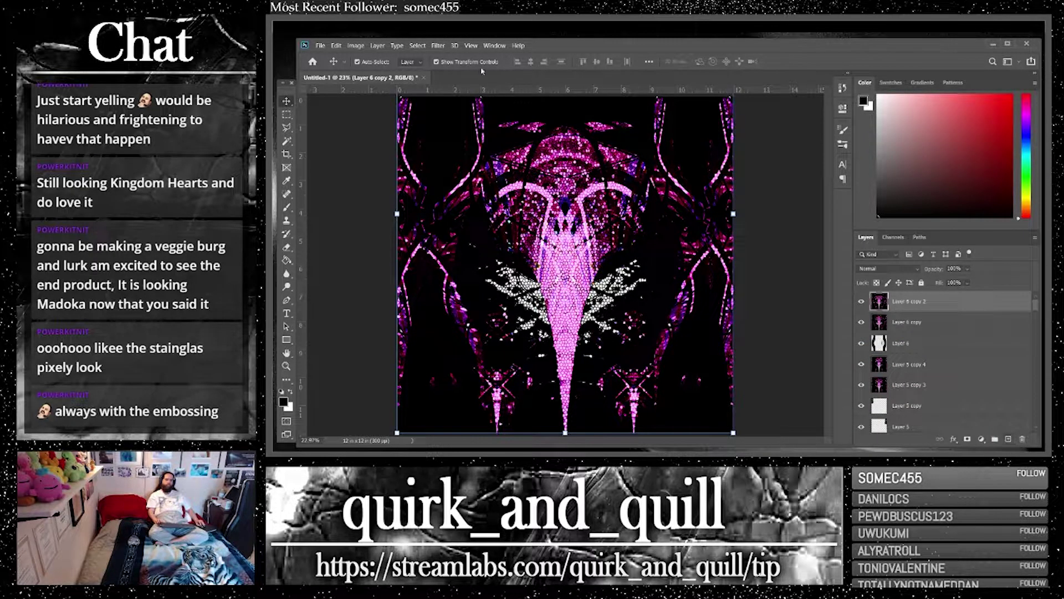
Apply the Distort > Polar Coordinates filter to the duplicated layer
{"action": "left_click", "coordinate": [438, 46]}
{"action": "mouse_move", "coordinate": [530, 177]}
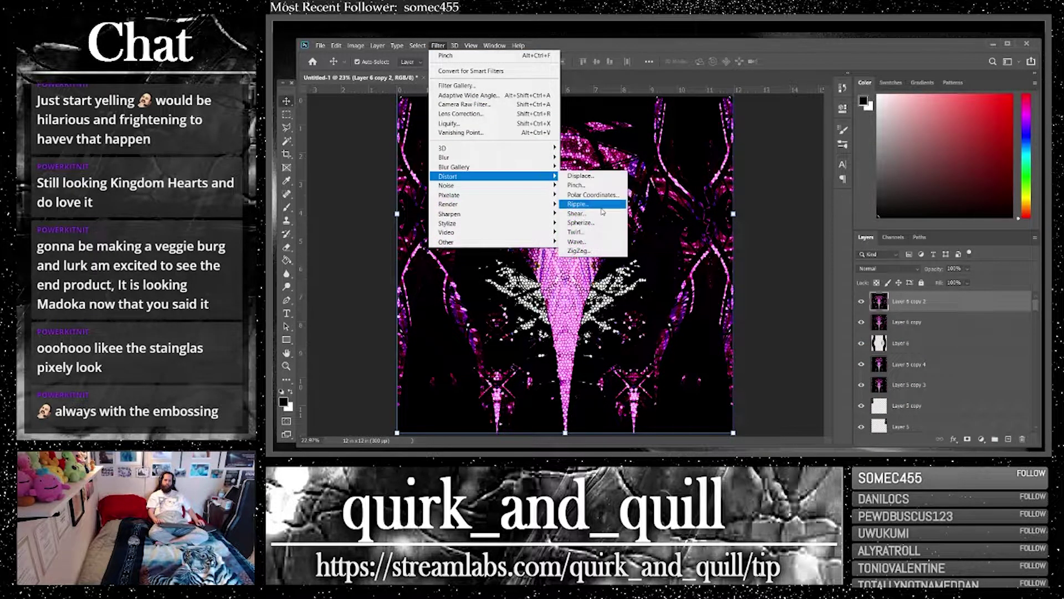
{"action": "left_click", "coordinate": [598, 194]}
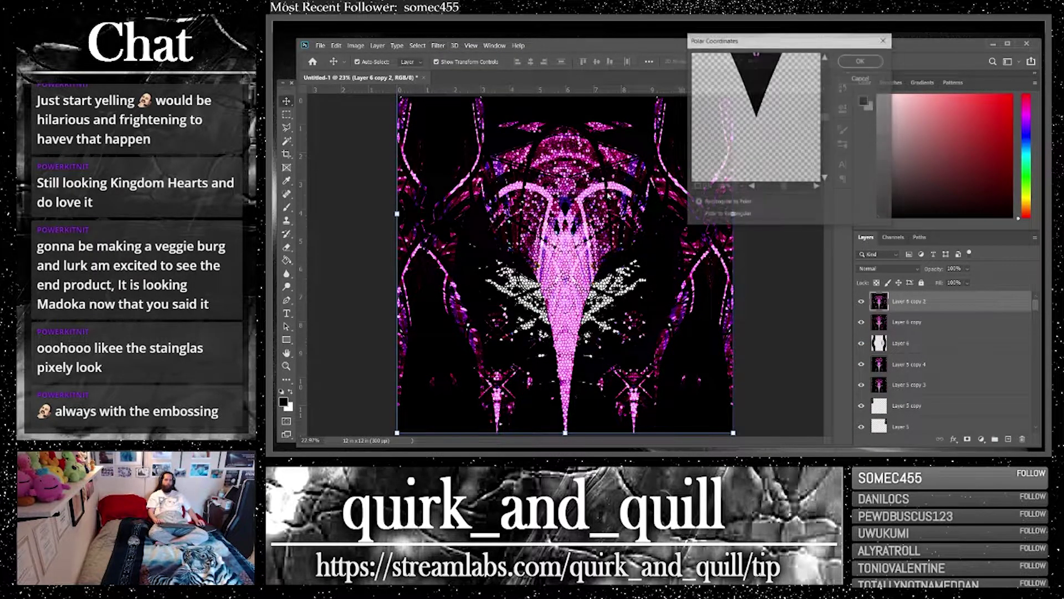
{"action": "left_click", "coordinate": [697, 188]}
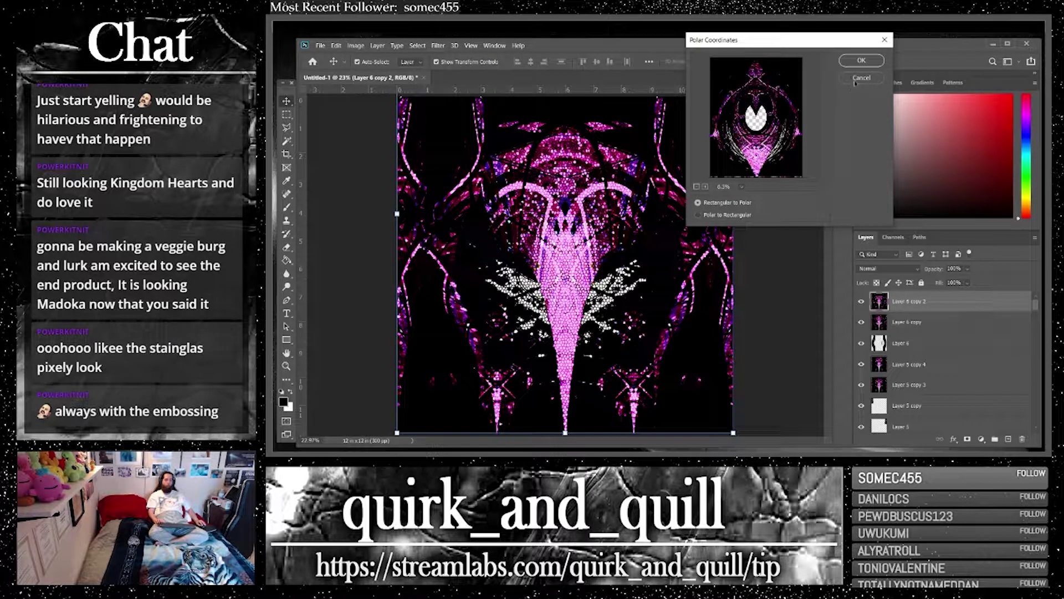
{"action": "left_click", "coordinate": [860, 61]}
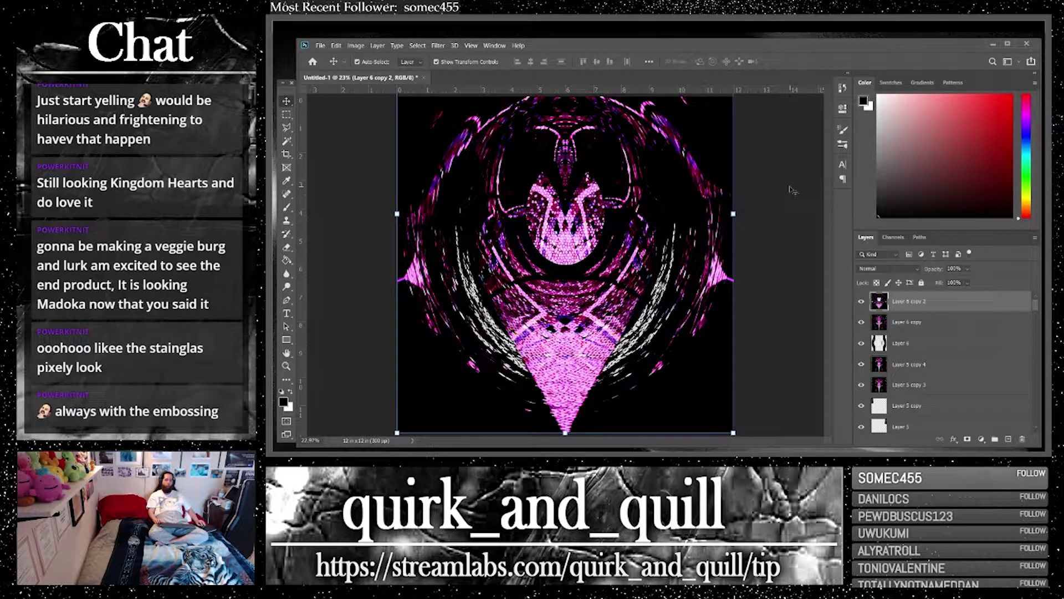
Blend the warped layer in Linear Dodge (Add) at about 36% opacity
{"action": "left_click", "coordinate": [895, 268]}
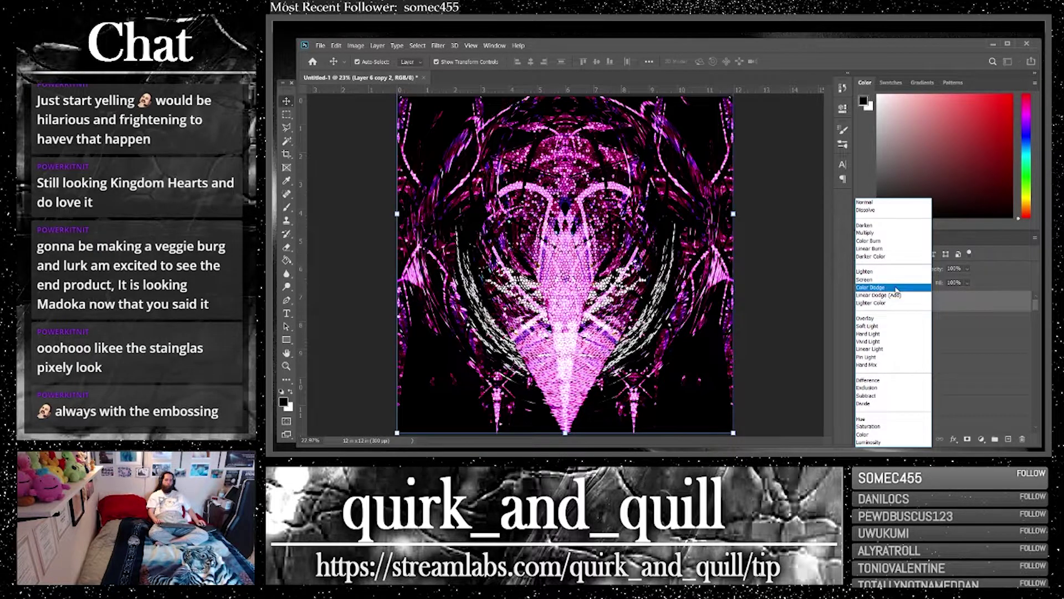
{"action": "left_click", "coordinate": [898, 295]}
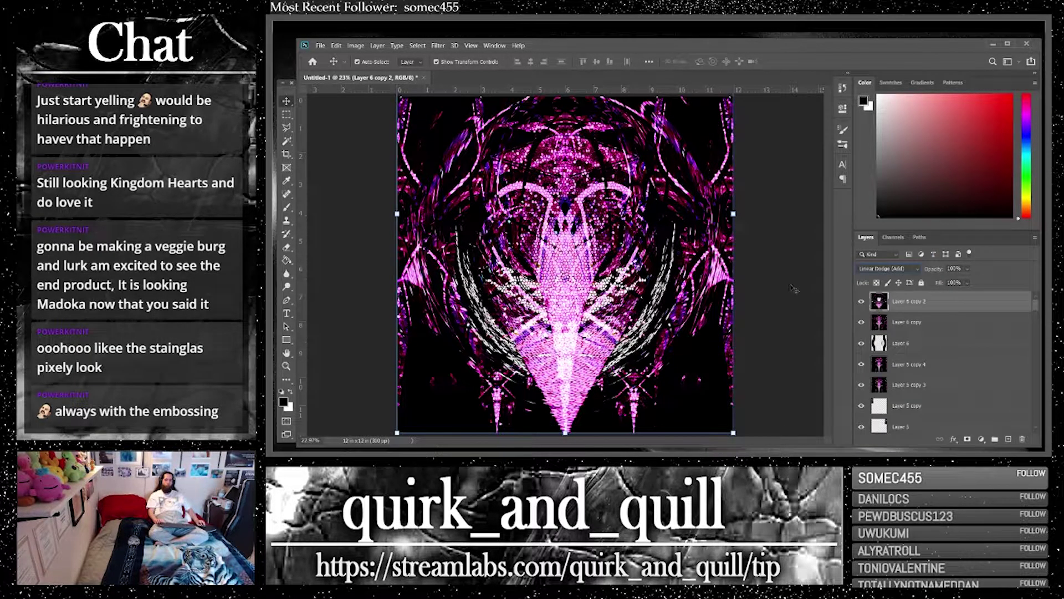
{"action": "left_click", "coordinate": [968, 269]}
{"action": "mouse_move", "coordinate": [955, 283]}
{"action": "left_mouse_down"}
{"action": "mouse_move", "coordinate": [942, 282]}
{"action": "mouse_move", "coordinate": [995, 282]}
{"action": "mouse_move", "coordinate": [931, 283]}
{"action": "mouse_move", "coordinate": [969, 288]}
{"action": "left_mouse_up"}
{"action": "left_click", "coordinate": [294, 101]}
Shrink the warped layer to about 70% width and half height in the lower centre
{"action": "left_click_drag", "start_coordinate": [733, 433], "coordinate": [613, 347]}
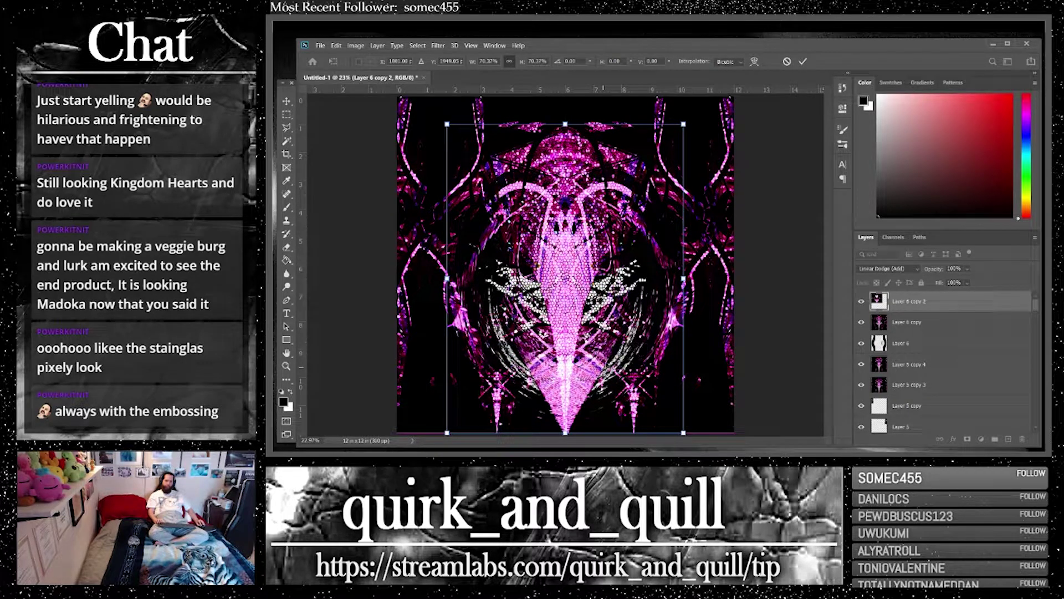
{"action": "left_click_drag", "start_coordinate": [565, 125], "coordinate": [566, 213]}
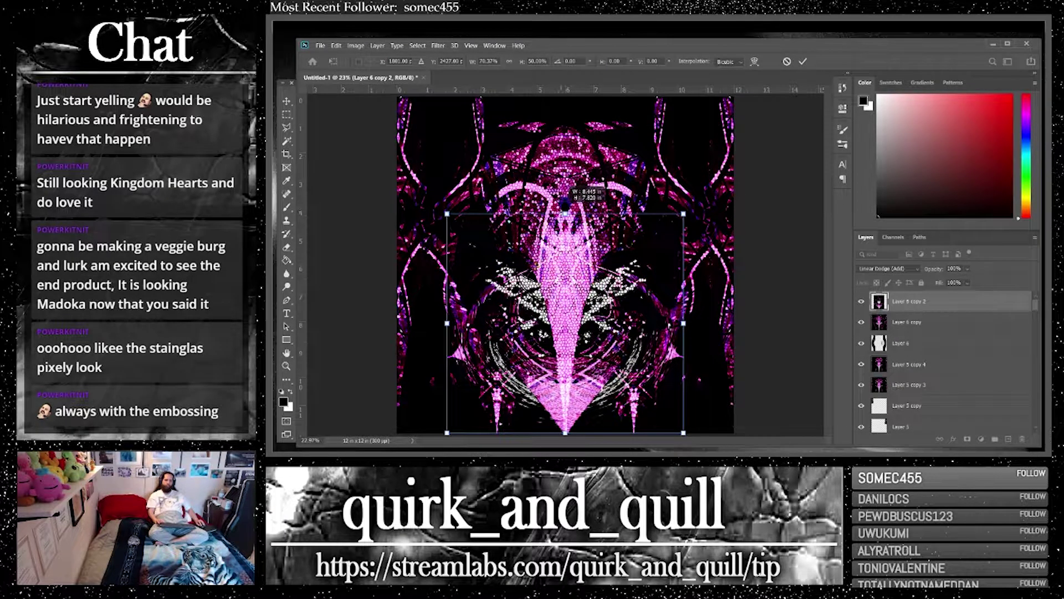
{"action": "left_click", "coordinate": [292, 101]}
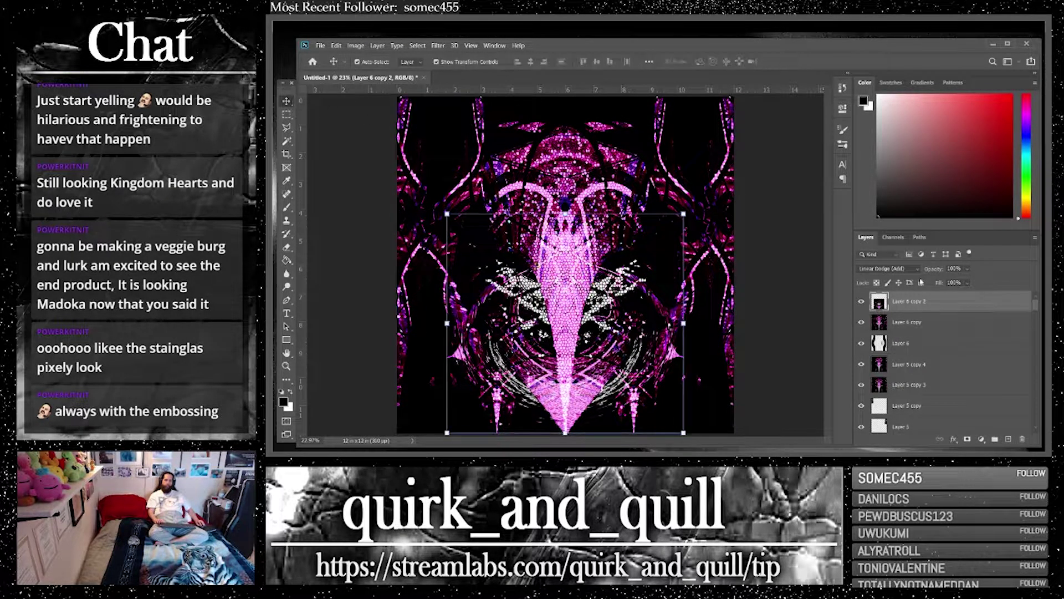
{"action": "left_click", "coordinate": [901, 270]}
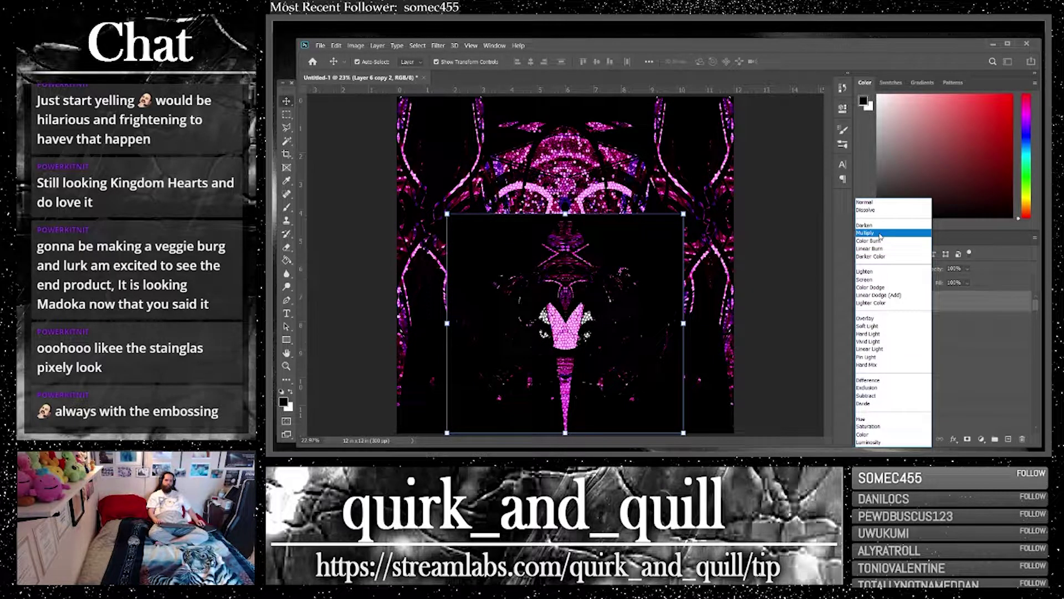
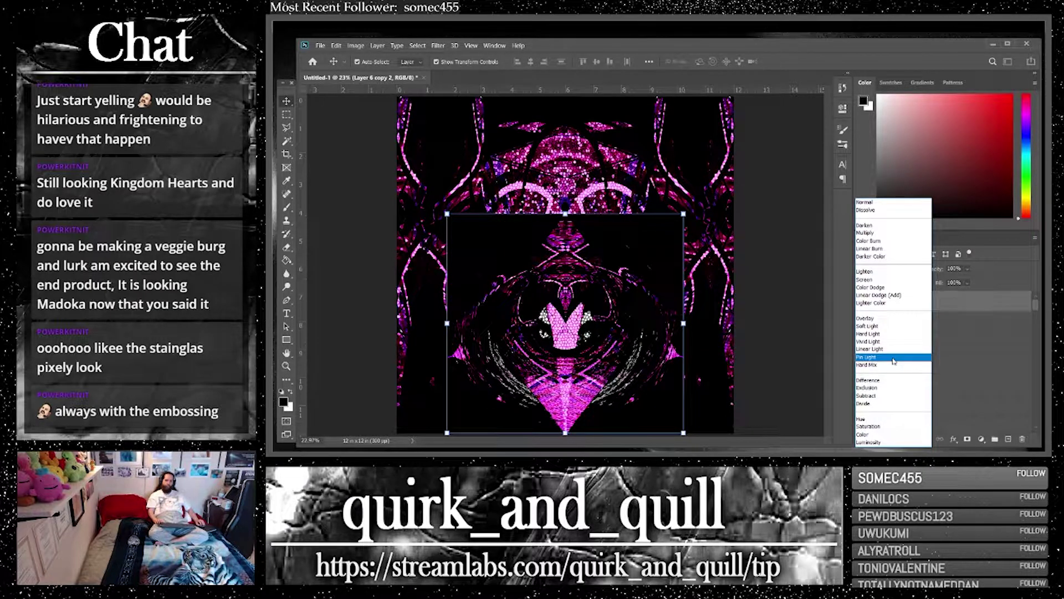
Set the top layer to Pin Light blending at about 49% opacity
{"action": "left_click", "coordinate": [893, 358]}
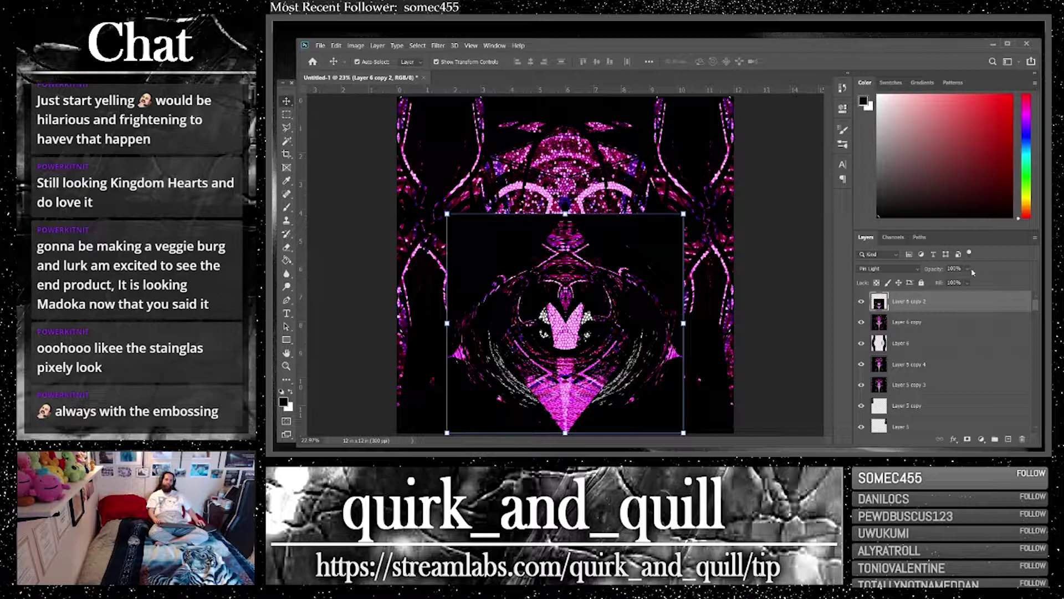
{"action": "left_click", "coordinate": [967, 269]}
{"action": "left_click_drag", "start_coordinate": [961, 283], "coordinate": [959, 282]}
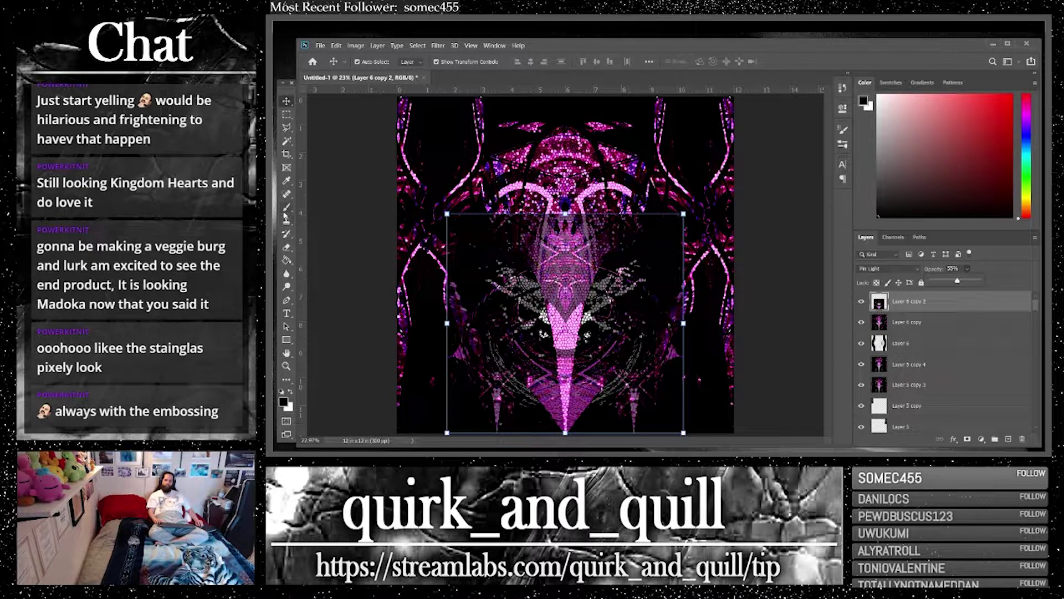
Erase the top copy's centre so the pink shape shows, then faintly along its left side
{"action": "left_click", "coordinate": [286, 247]}
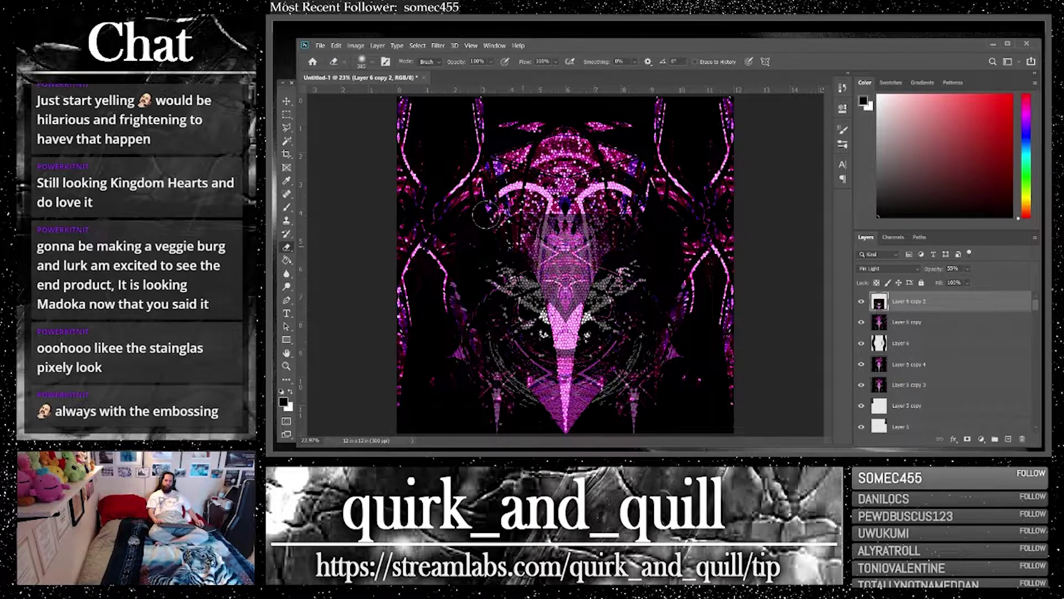
{"action": "mouse_move", "coordinate": [513, 236]}
{"action": "left_mouse_down"}
{"action": "mouse_move", "coordinate": [608, 228]}
{"action": "mouse_move", "coordinate": [637, 215]}
{"action": "mouse_move", "coordinate": [560, 266]}
{"action": "mouse_move", "coordinate": [552, 249]}
{"action": "mouse_move", "coordinate": [595, 263]}
{"action": "mouse_move", "coordinate": [598, 249]}
{"action": "left_mouse_up"}
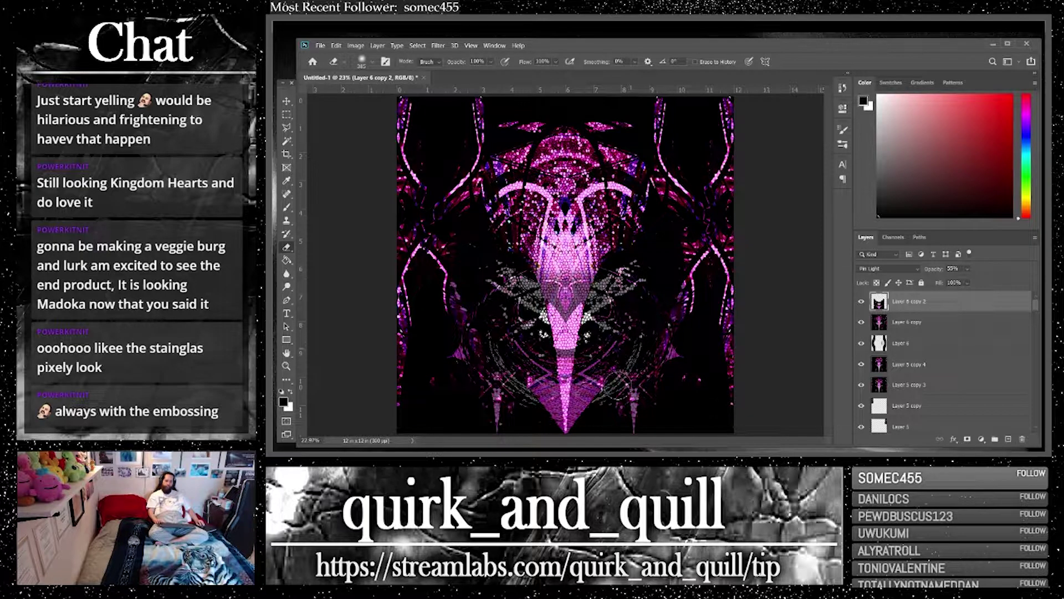
{"action": "left_click", "coordinate": [968, 269]}
{"action": "mouse_move", "coordinate": [981, 283]}
{"action": "left_mouse_down"}
{"action": "mouse_move", "coordinate": [1001, 281]}
{"action": "mouse_move", "coordinate": [964, 281]}
{"action": "left_mouse_up"}
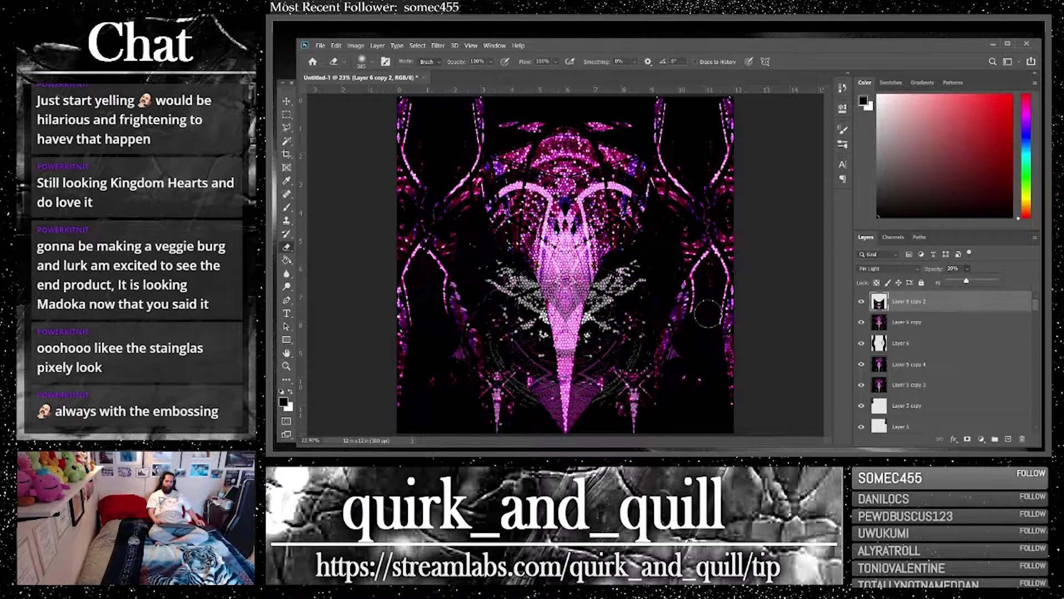
{"action": "left_click", "coordinate": [686, 361]}
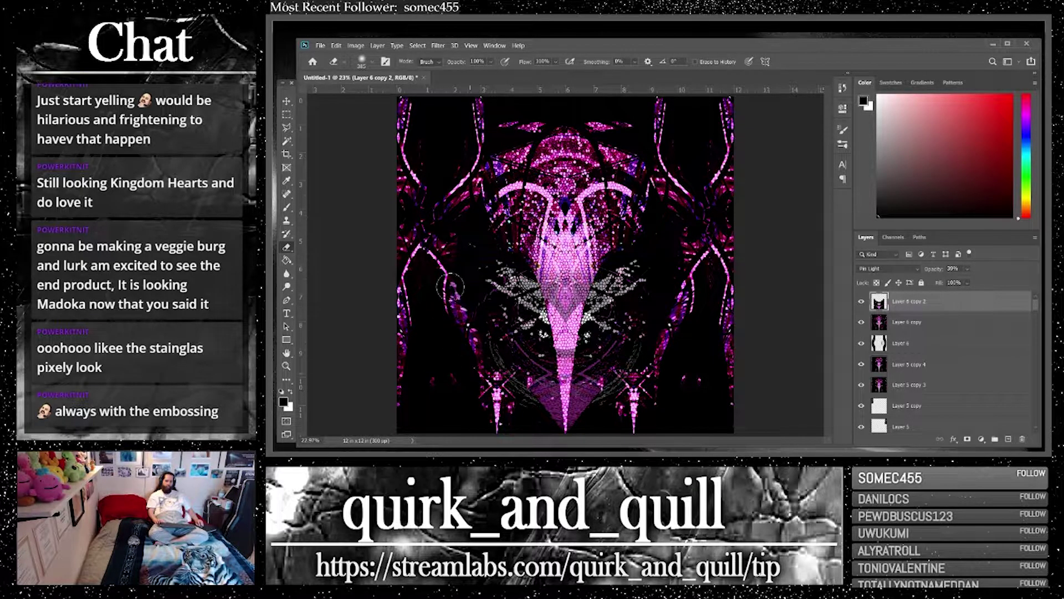
{"action": "left_click_drag", "start_coordinate": [461, 198], "coordinate": [464, 157]}
Return the top layer's opacity to 100%
{"action": "left_click", "coordinate": [967, 269]}
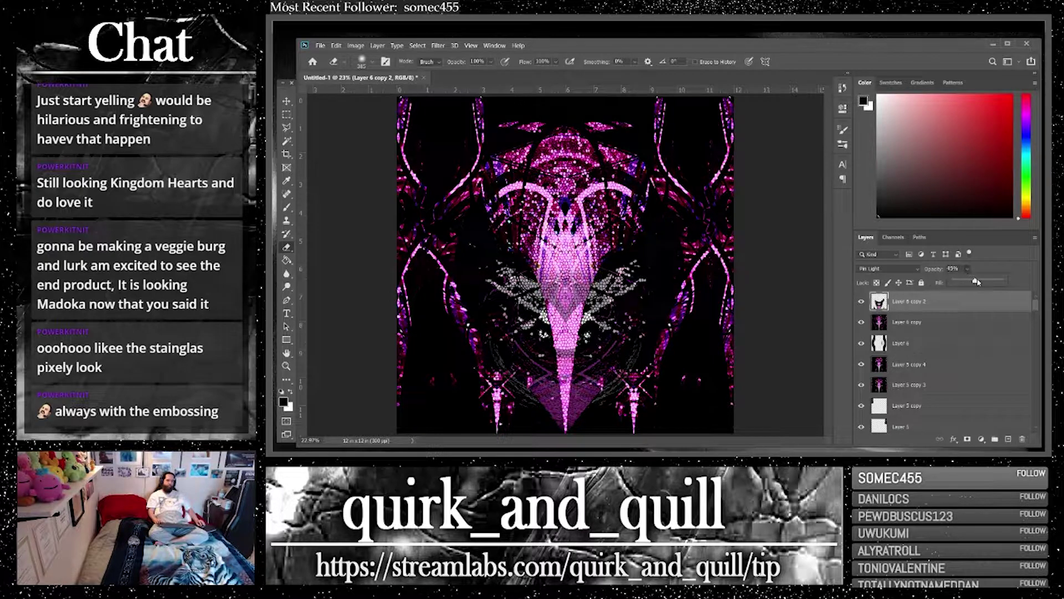
{"action": "left_click_drag", "start_coordinate": [976, 281], "coordinate": [1013, 284]}
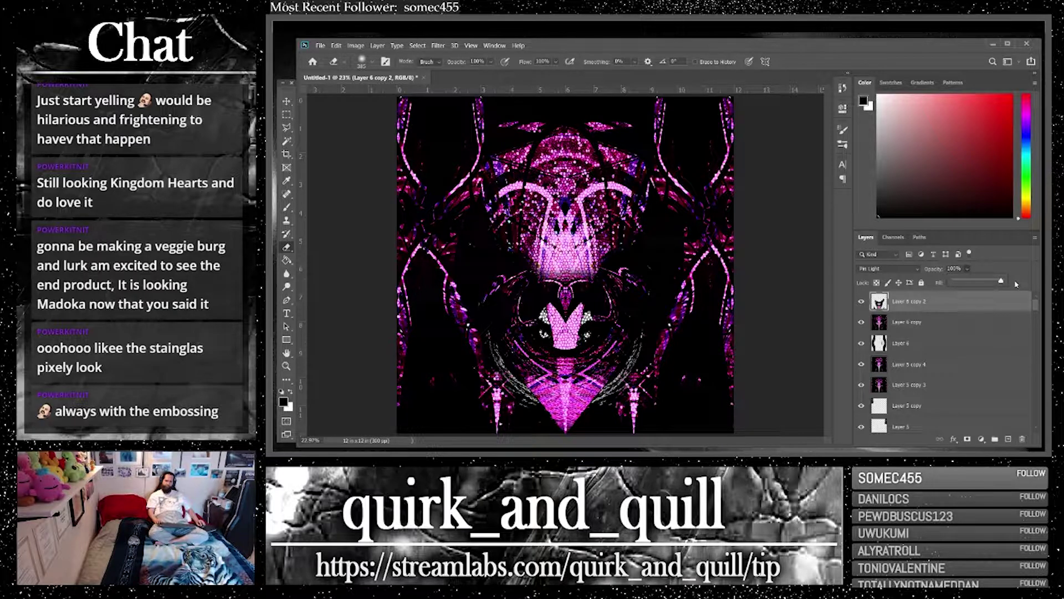
{"action": "left_click", "coordinate": [287, 101]}
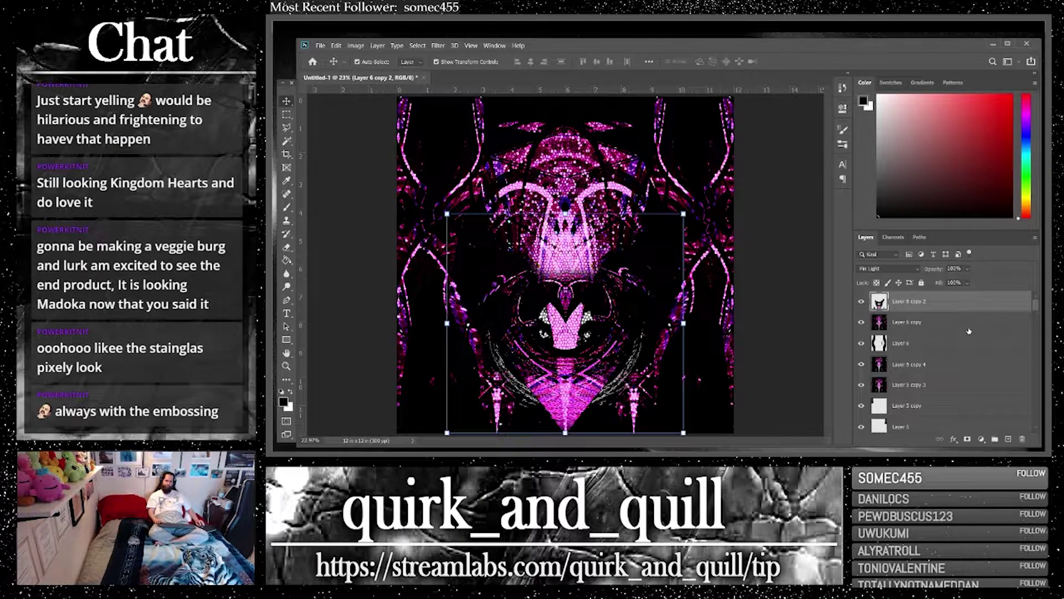
Switch the top layer to Hard Light and delete its striped pattern with the Magic Wand
{"action": "left_click", "coordinate": [878, 269]}
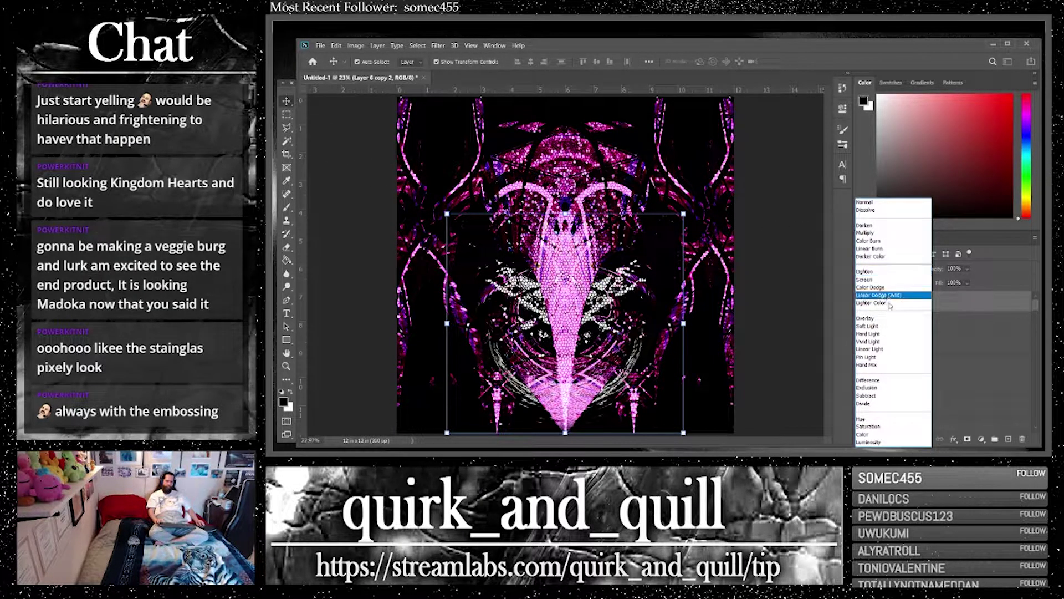
{"action": "left_click", "coordinate": [899, 334]}
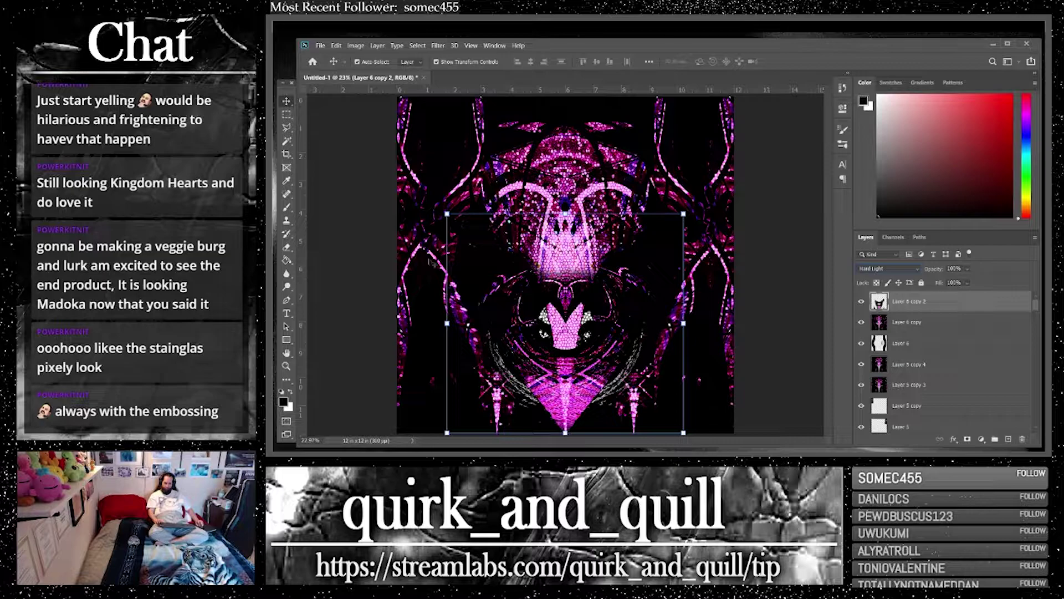
{"action": "key", "text": "w"}
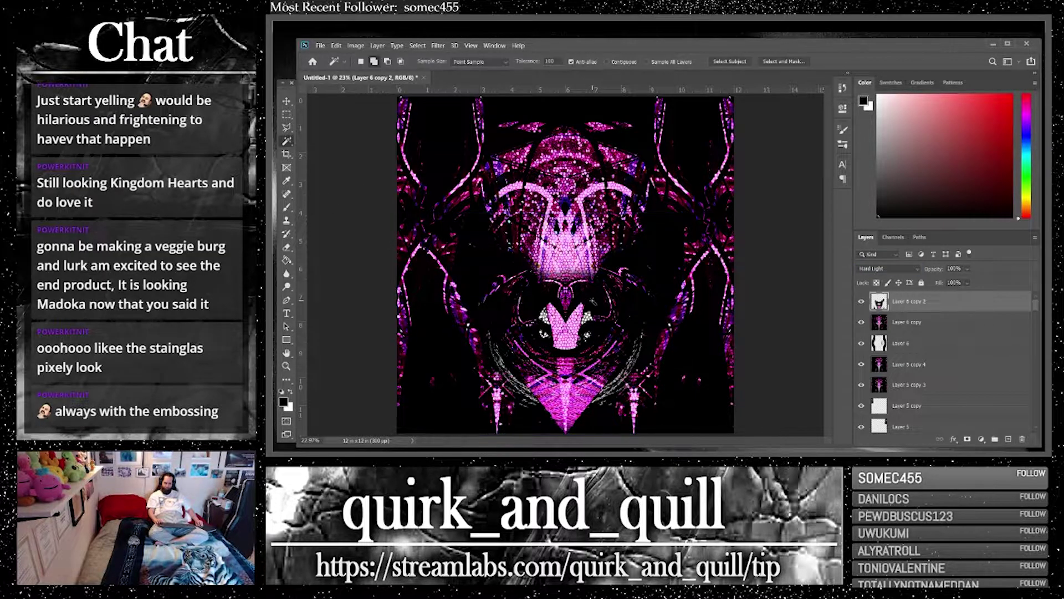
{"action": "left_click", "coordinate": [595, 301]}
{"action": "key", "text": "Delete"}
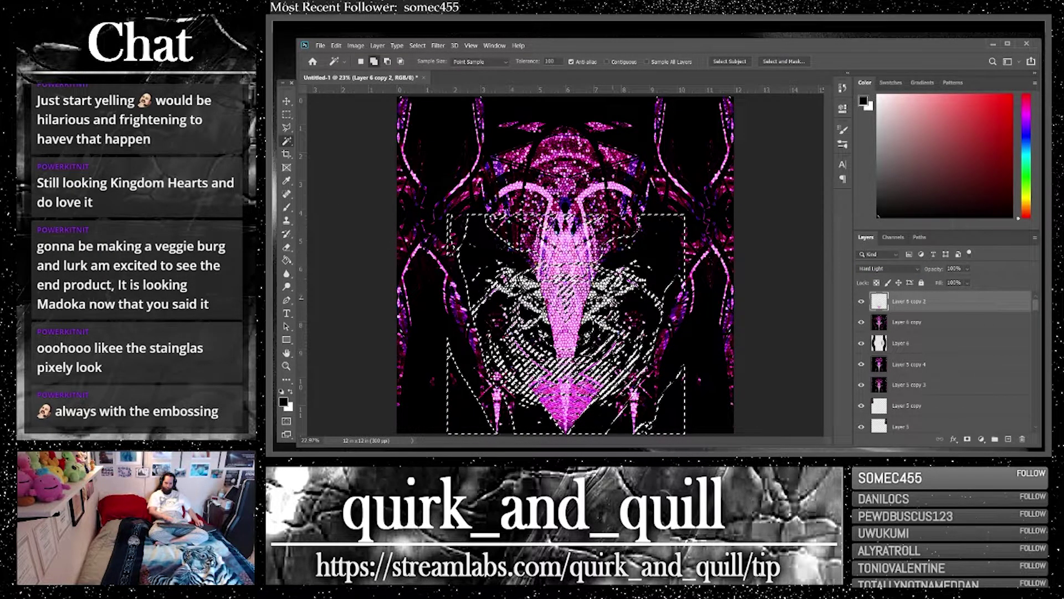
{"action": "key", "text": "ctrl+d"}
{"action": "key", "text": "ctrl+z"}
{"action": "key", "text": "ctrl+z"}
{"action": "key", "text": "ctrl+z"}
{"action": "key", "text": "ctrl+z"}
{"action": "key", "text": "ctrl+z"}
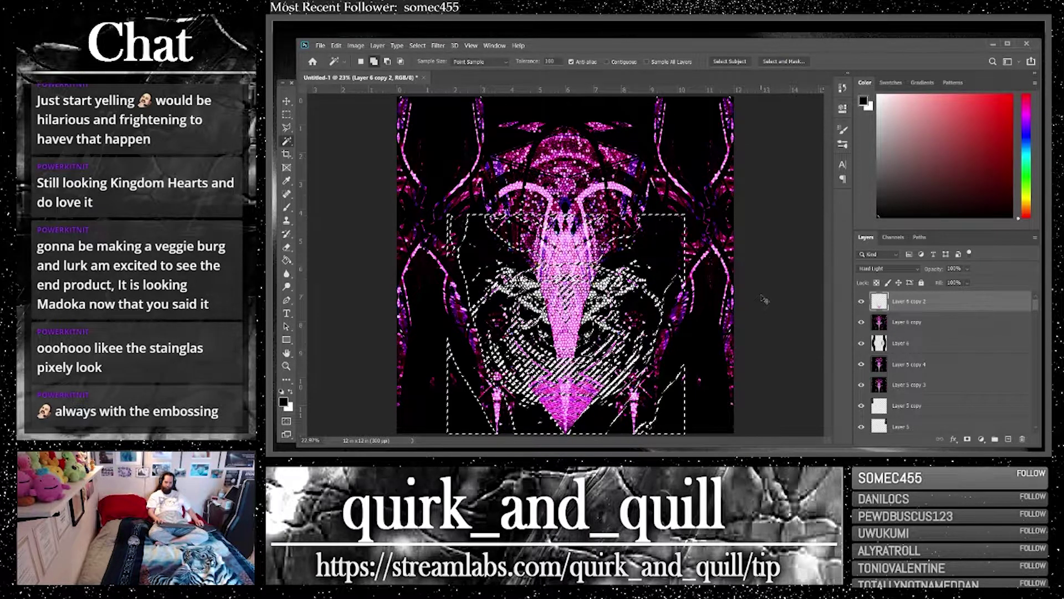
{"action": "key", "text": "Delete"}
{"action": "key", "text": "ctrl+d"}
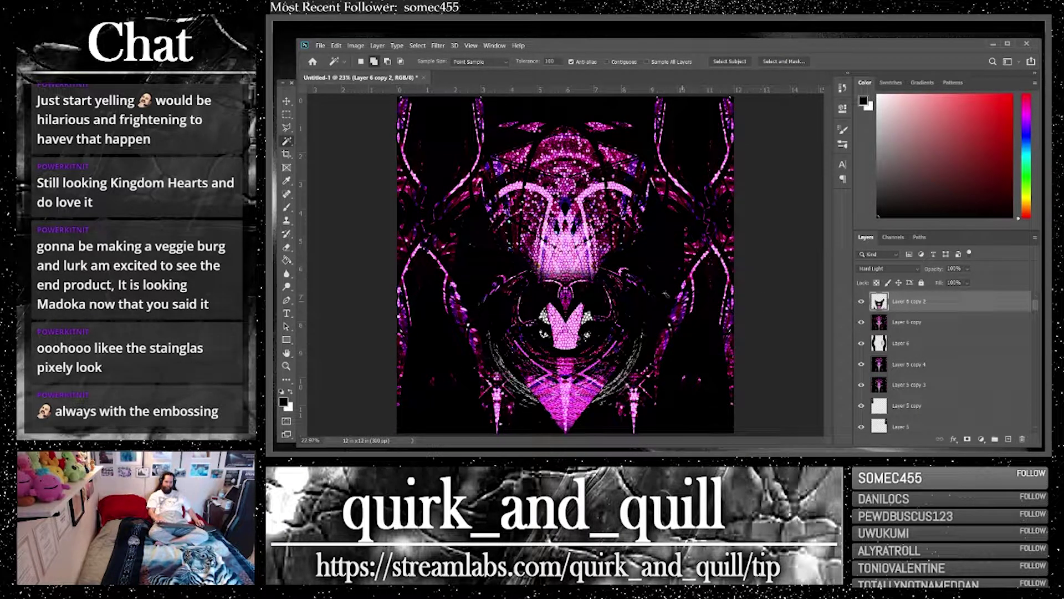
Erase the glow at the bottom of the central pink shape
{"action": "left_click", "coordinate": [286, 248]}
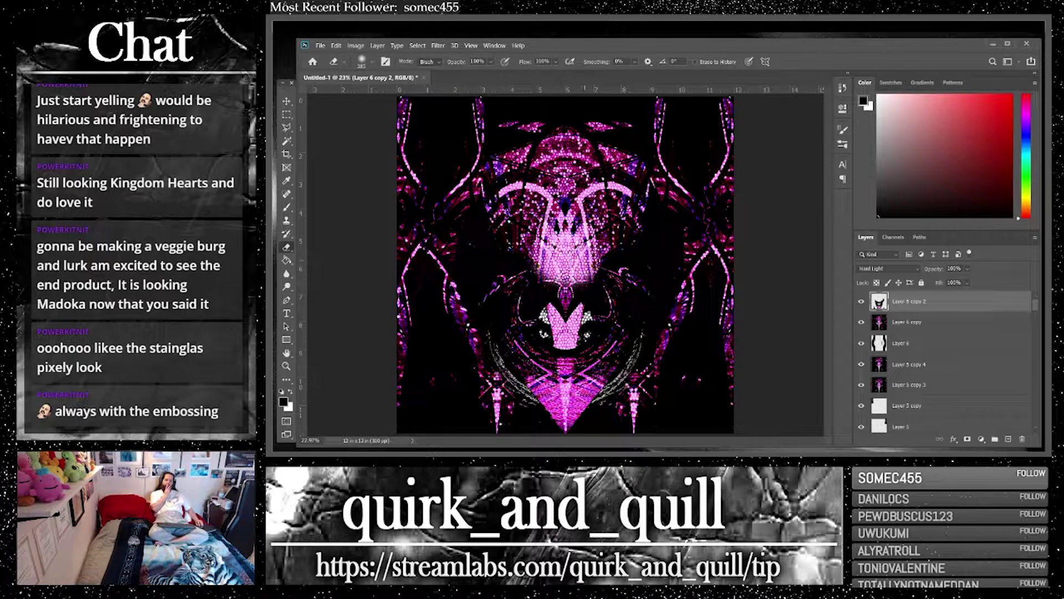
{"action": "mouse_move", "coordinate": [563, 266]}
{"action": "left_mouse_down"}
{"action": "mouse_move", "coordinate": [566, 280]}
{"action": "mouse_move", "coordinate": [560, 266]}
{"action": "mouse_move", "coordinate": [546, 269]}
{"action": "left_mouse_up"}
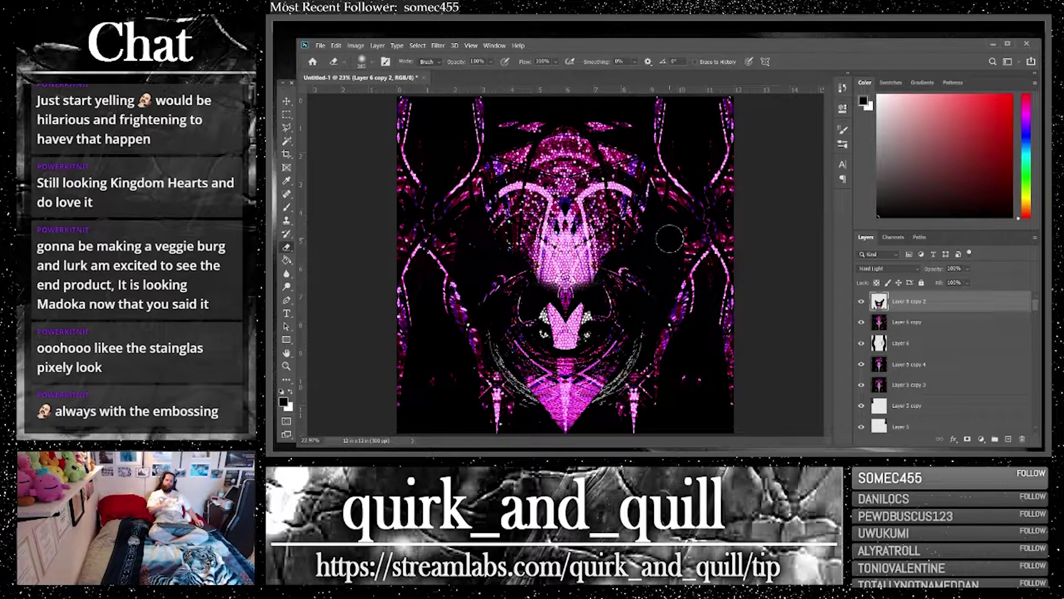
{"action": "left_click_drag", "start_coordinate": [549, 275], "coordinate": [576, 277]}
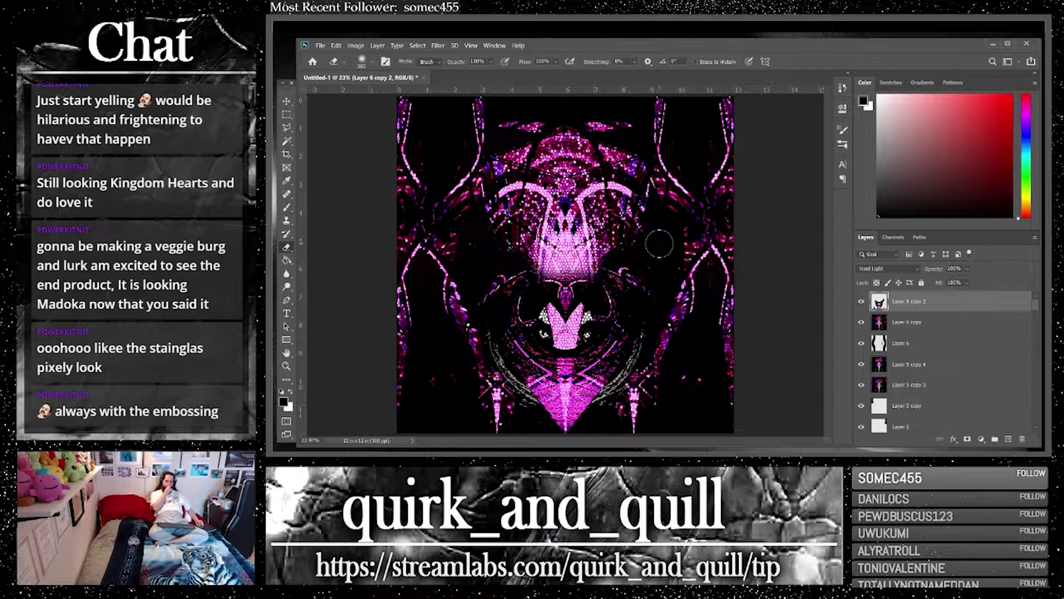
{"action": "left_click", "coordinate": [964, 387], "text": "shift"}
Merge the selected layers and move the merged layer lower in the stack
{"action": "right_click", "coordinate": [955, 377]}
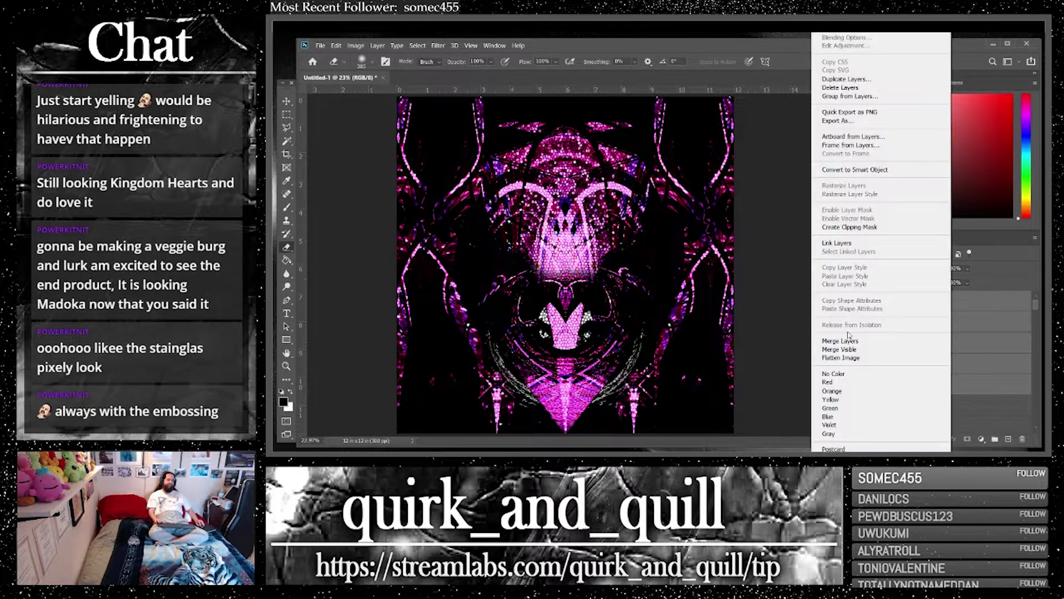
{"action": "left_click", "coordinate": [840, 341]}
{"action": "left_click_drag", "start_coordinate": [998, 308], "coordinate": [1009, 439]}
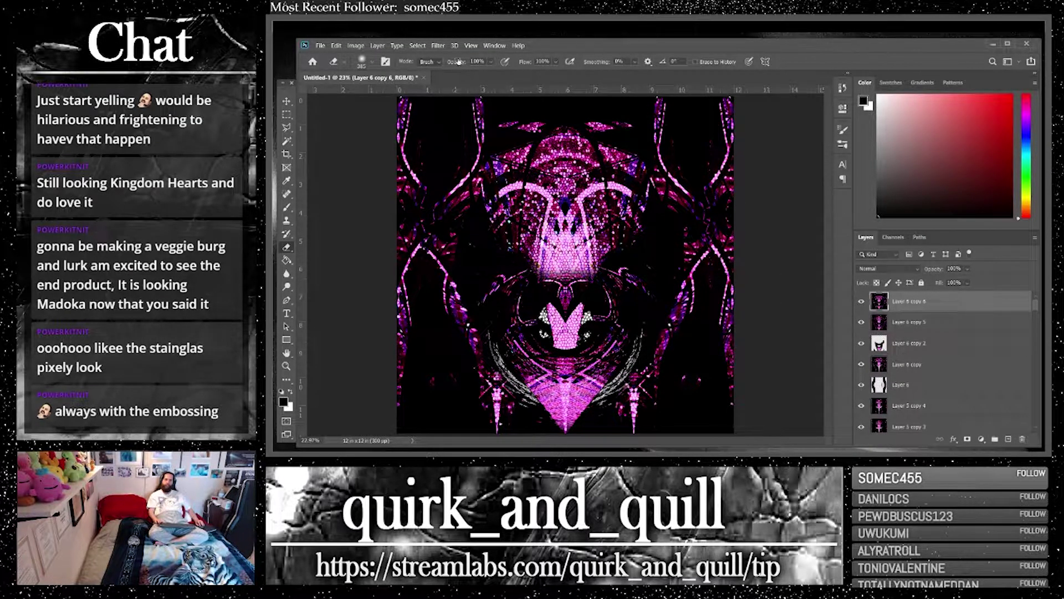
Open the Filter Gallery with the whole image fitted in its preview
{"action": "left_click", "coordinate": [438, 48]}
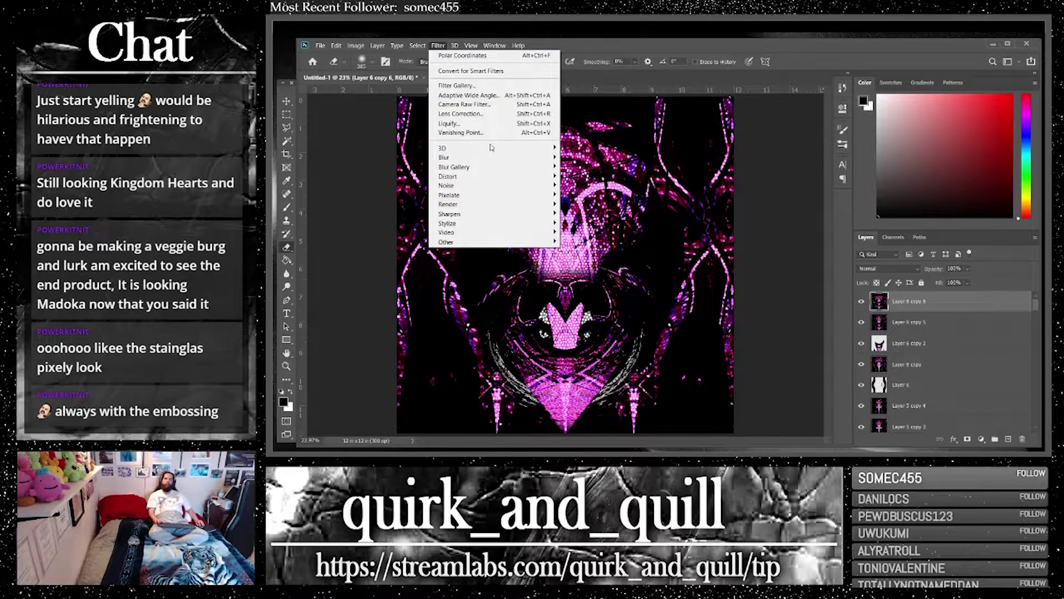
{"action": "mouse_move", "coordinate": [497, 159]}
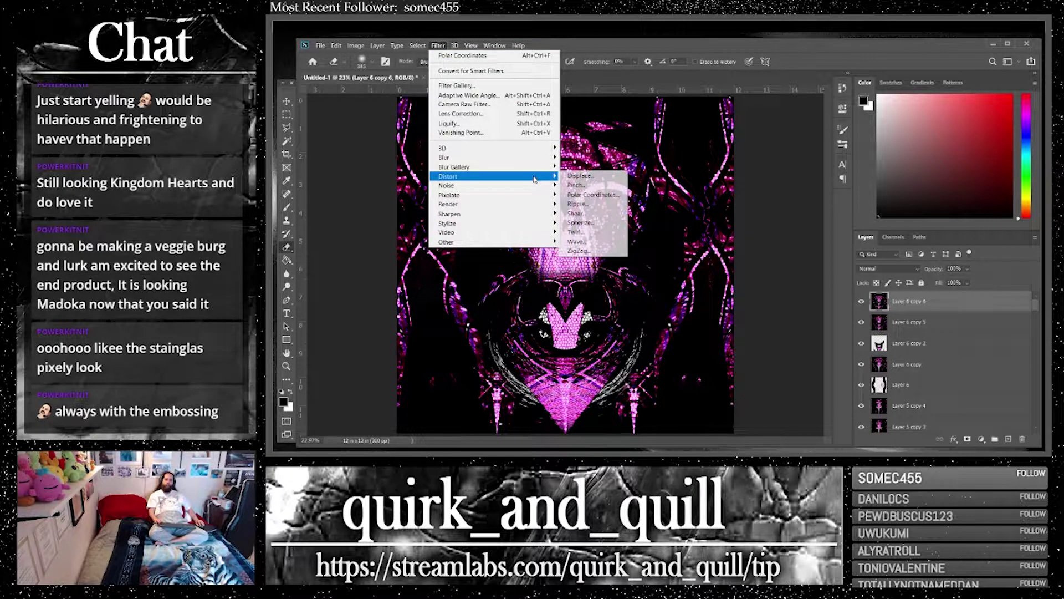
{"action": "left_click", "coordinate": [501, 87]}
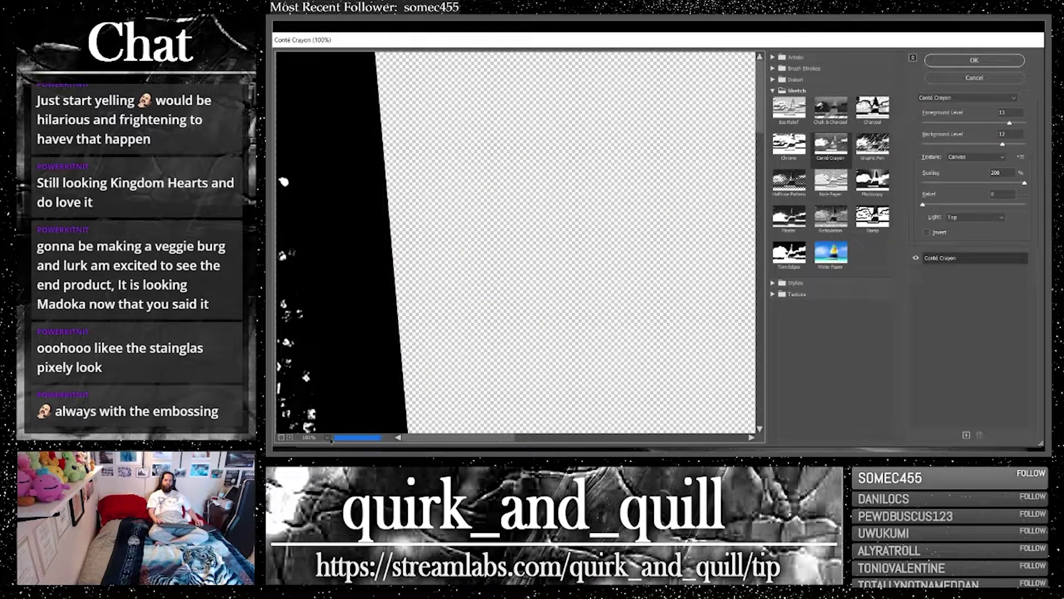
{"action": "left_click", "coordinate": [329, 438]}
{"action": "left_click", "coordinate": [310, 428]}
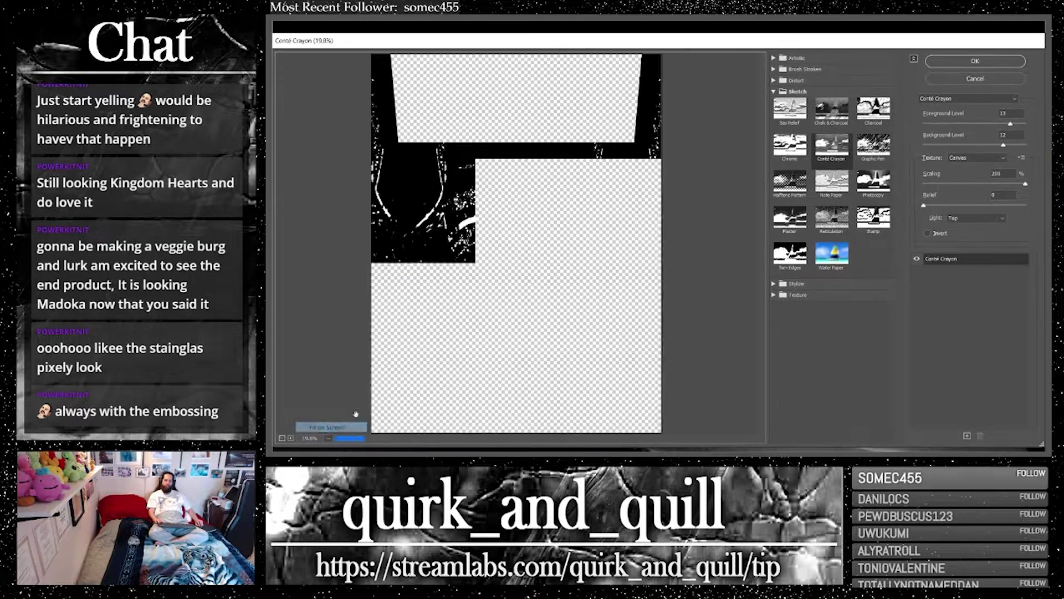
{"action": "left_click", "coordinate": [981, 81]}
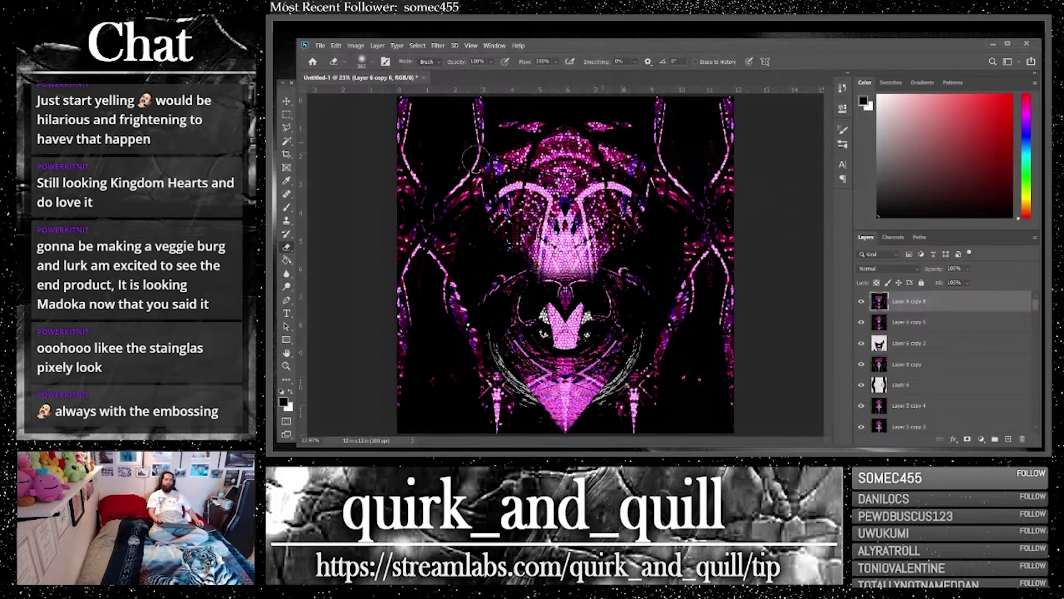
{"action": "left_click", "coordinate": [286, 154]}
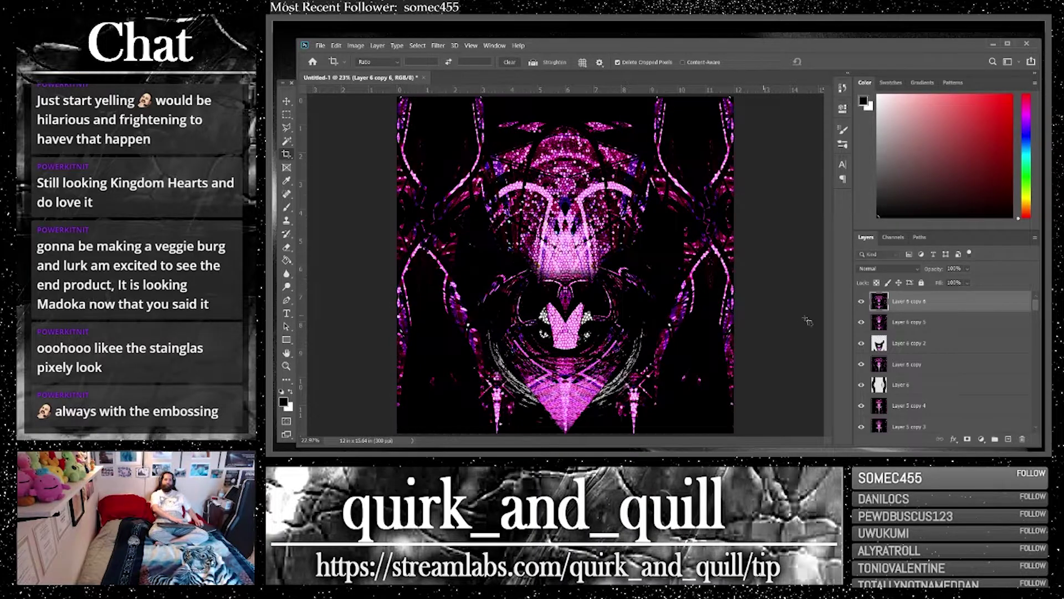
{"action": "left_click", "coordinate": [438, 45]}
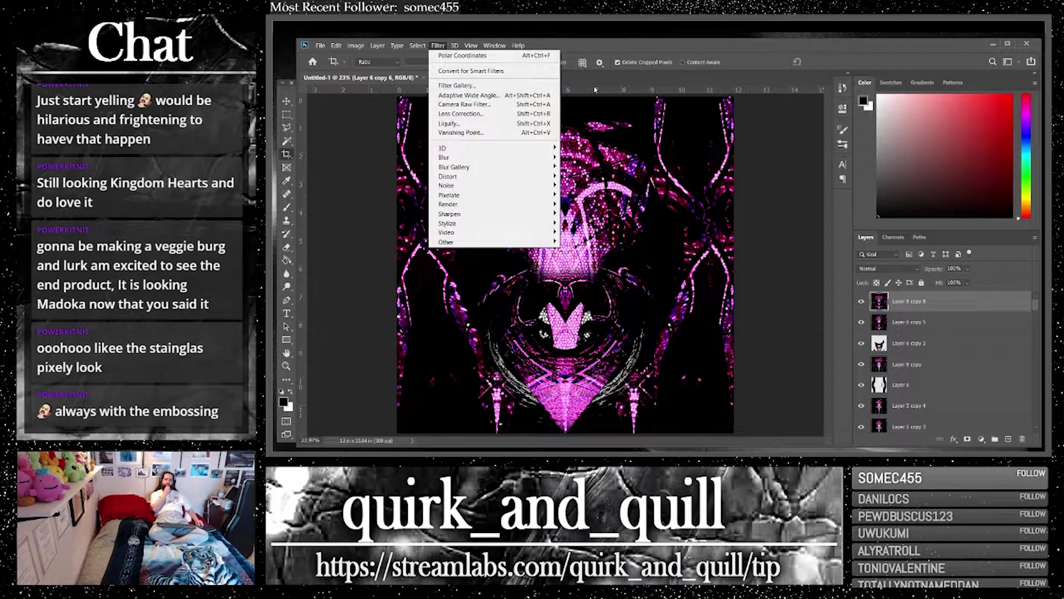
{"action": "left_click", "coordinate": [534, 87]}
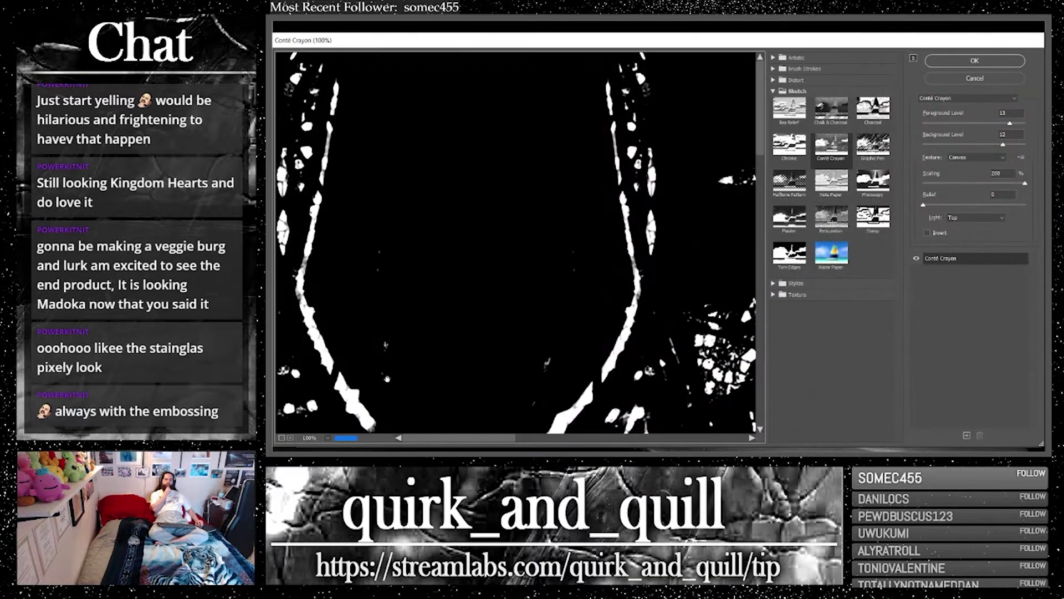
{"action": "left_click", "coordinate": [325, 438]}
{"action": "left_click", "coordinate": [327, 427]}
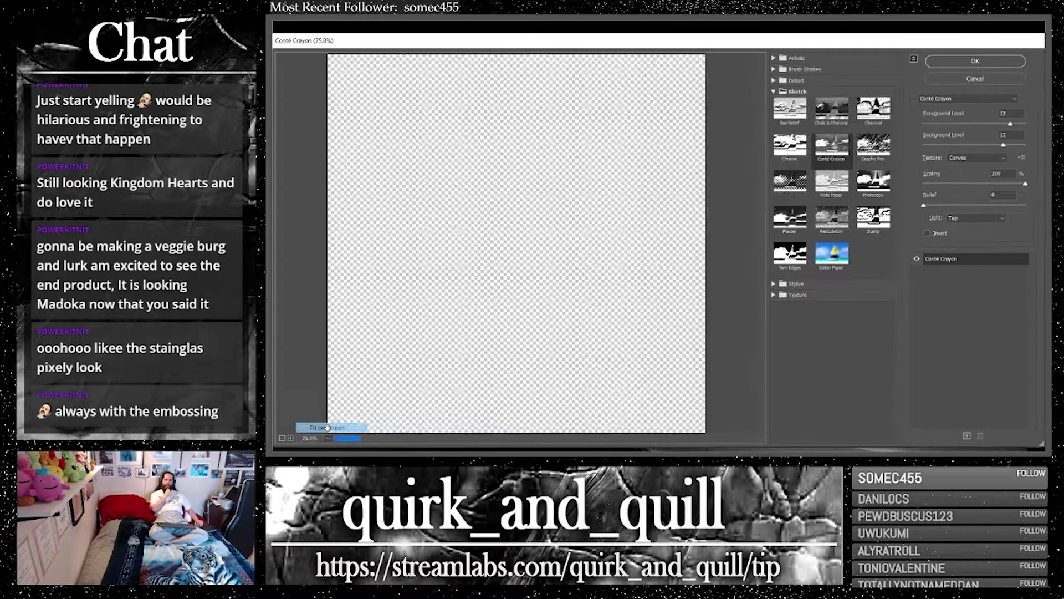
Compare Halftone, Photocopy and Reticulation, then apply Sketch > Plaster with Image Balance 0
{"action": "left_click", "coordinate": [794, 183]}
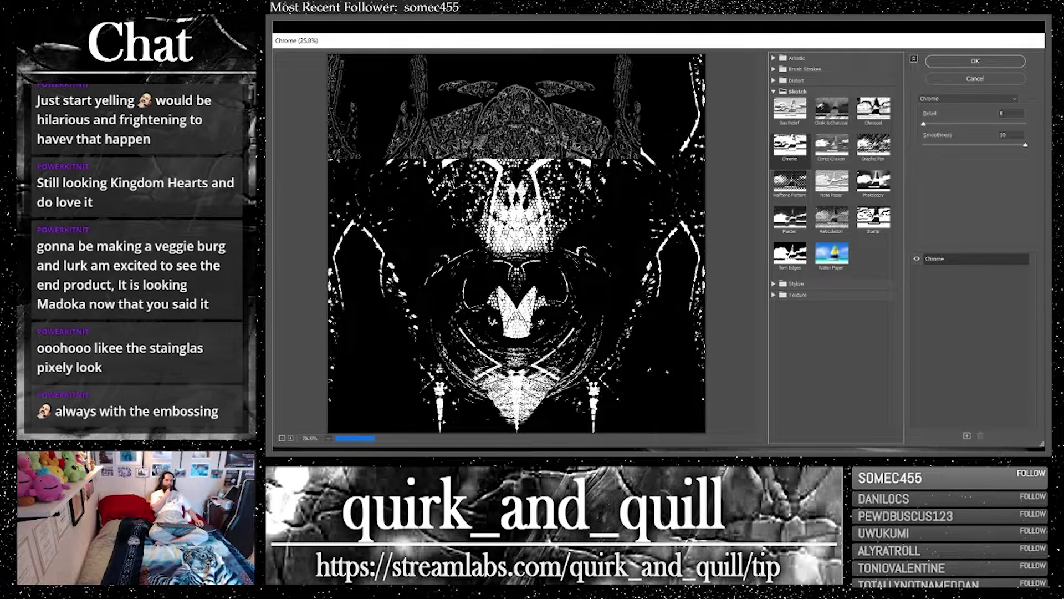
{"action": "left_click", "coordinate": [873, 189]}
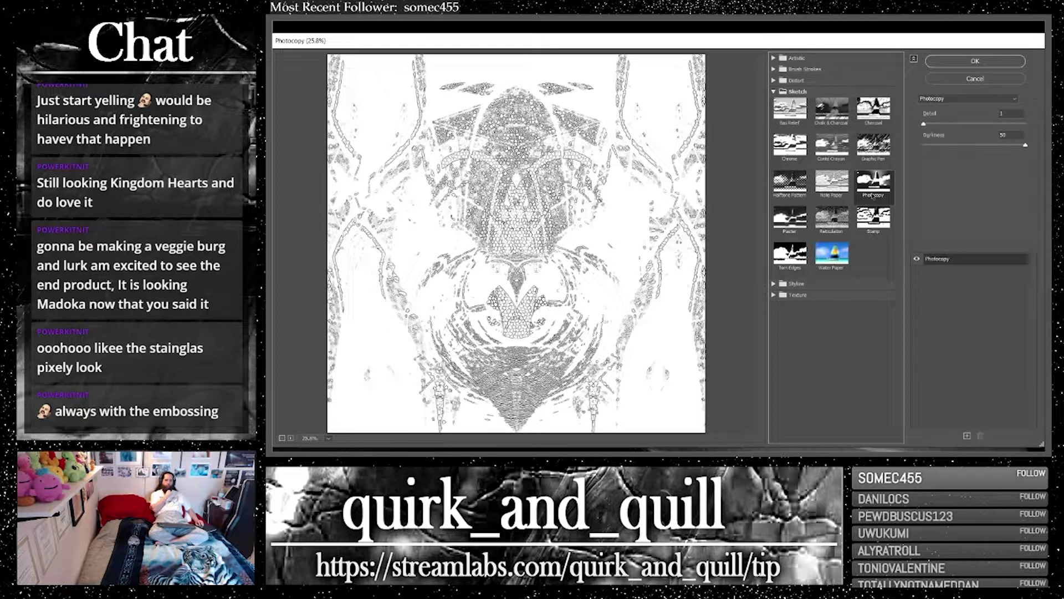
{"action": "left_click_drag", "start_coordinate": [923, 123], "coordinate": [1026, 123]}
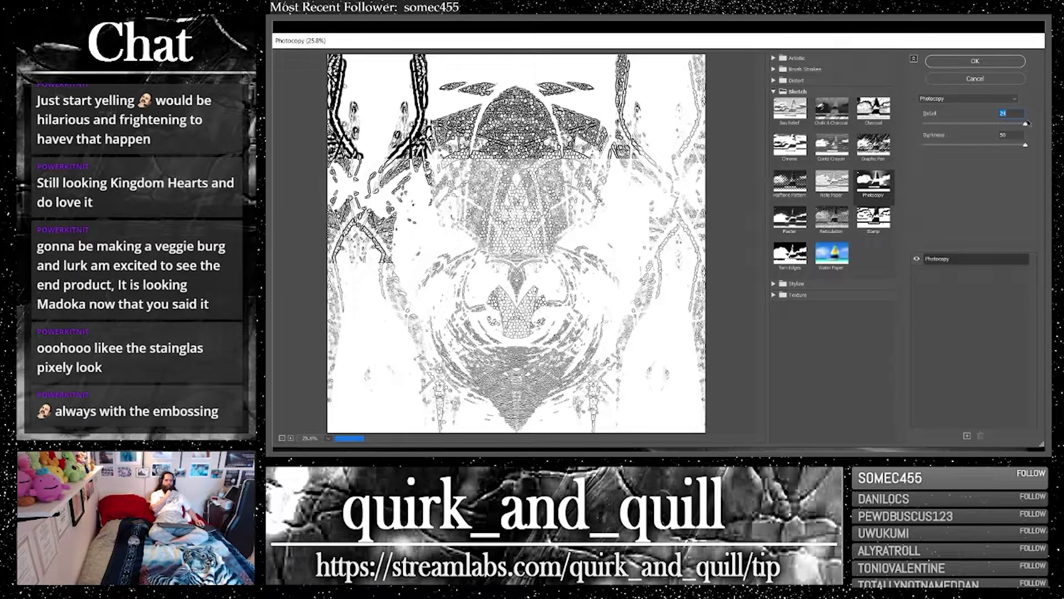
{"action": "left_click", "coordinate": [790, 218]}
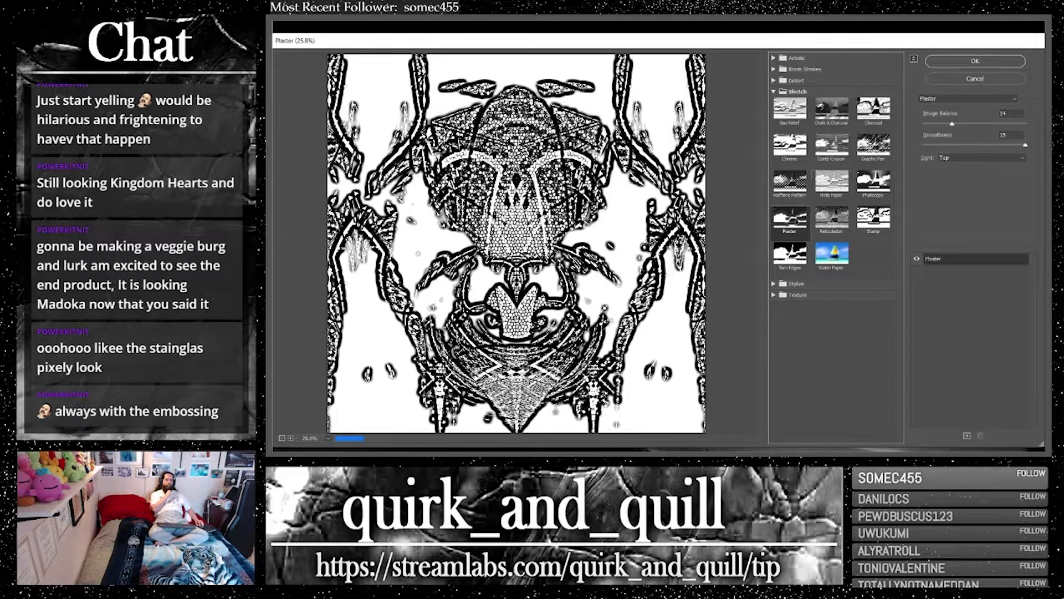
{"action": "left_click", "coordinate": [831, 217]}
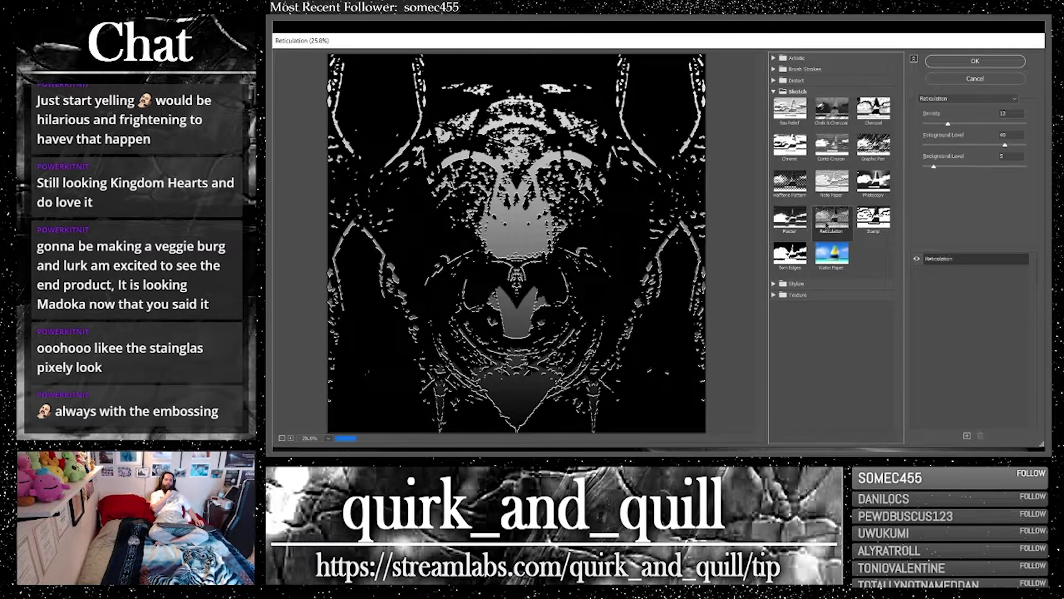
{"action": "left_click", "coordinate": [793, 229]}
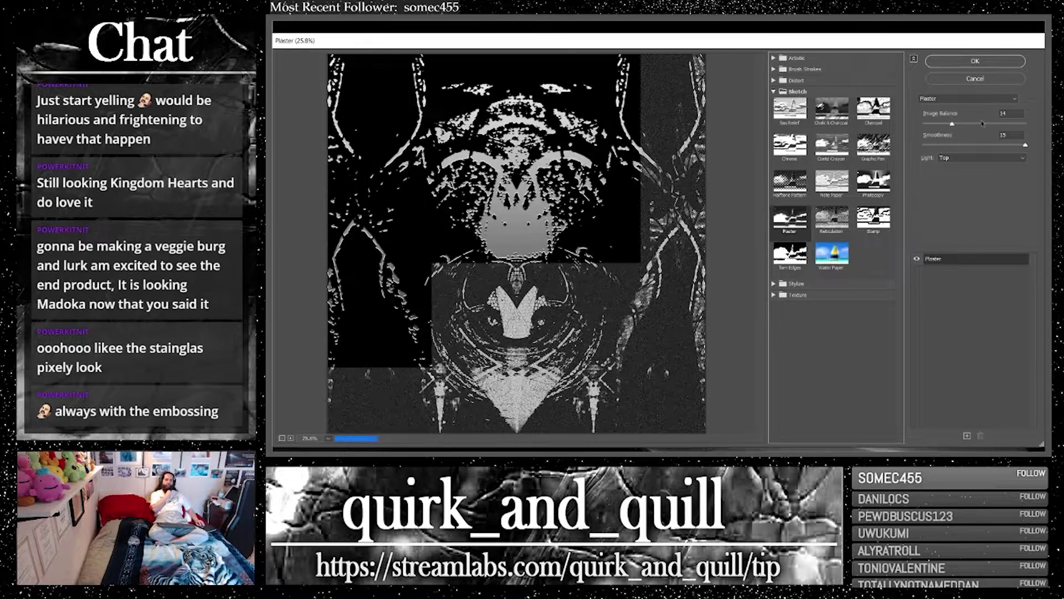
{"action": "left_click_drag", "start_coordinate": [935, 126], "coordinate": [928, 125]}
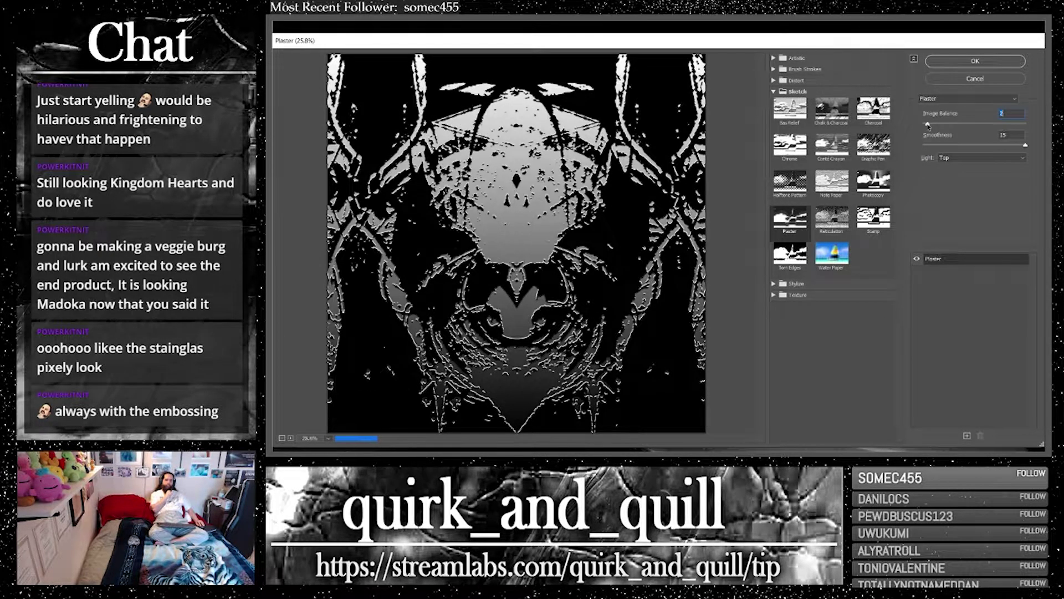
{"action": "left_click_drag", "start_coordinate": [928, 126], "coordinate": [926, 126]}
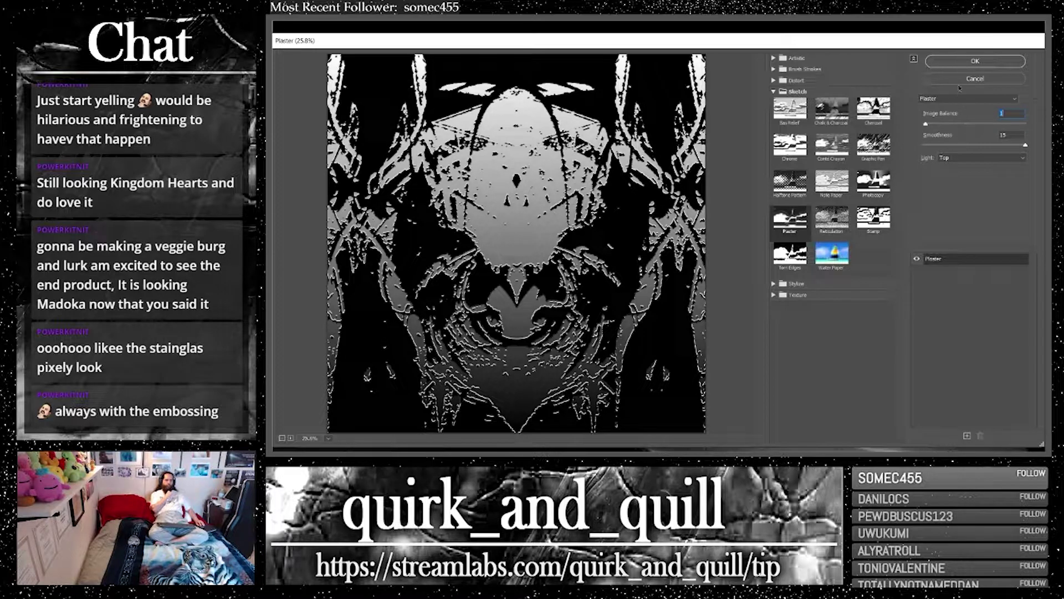
{"action": "left_click", "coordinate": [967, 62]}
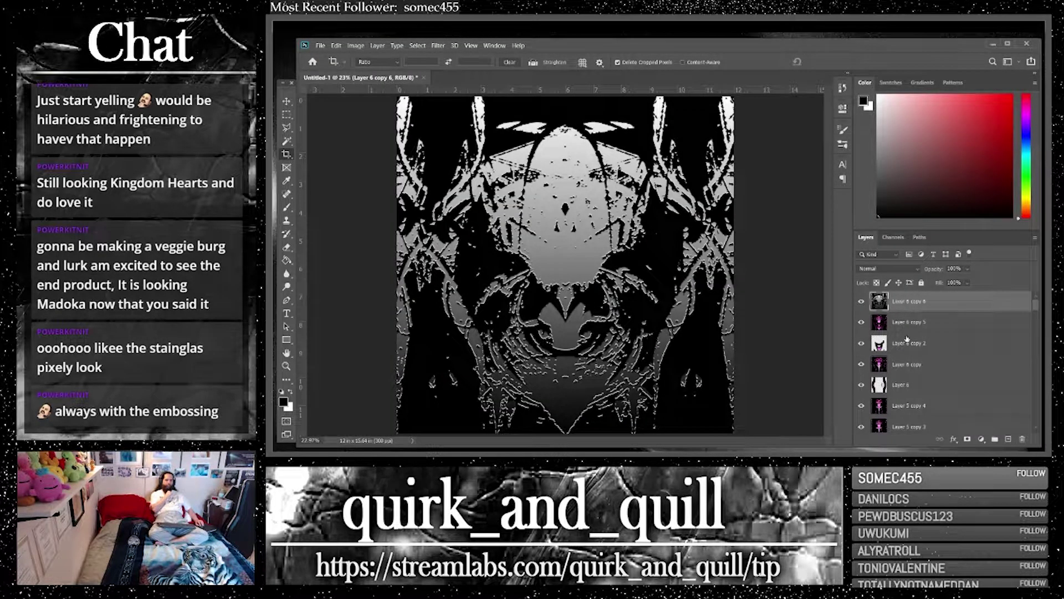
Duplicate the filtered layer below copy 6 and blend it in Color mode for magenta
{"action": "left_click", "coordinate": [936, 323]}
{"action": "key", "text": "ctrl+j"}
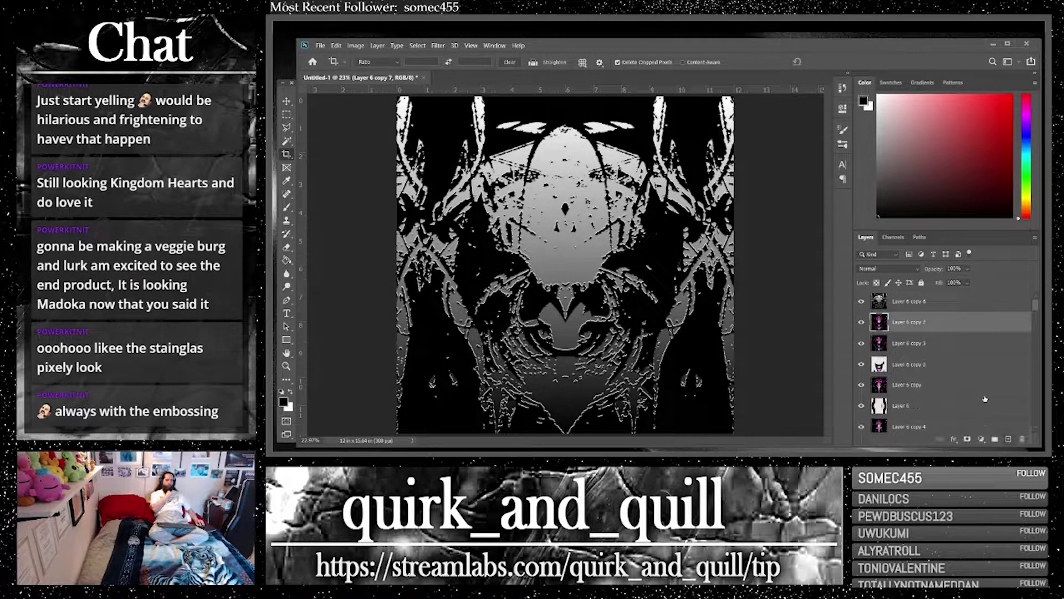
{"action": "left_click_drag", "start_coordinate": [915, 324], "coordinate": [911, 303]}
{"action": "left_click", "coordinate": [887, 268]}
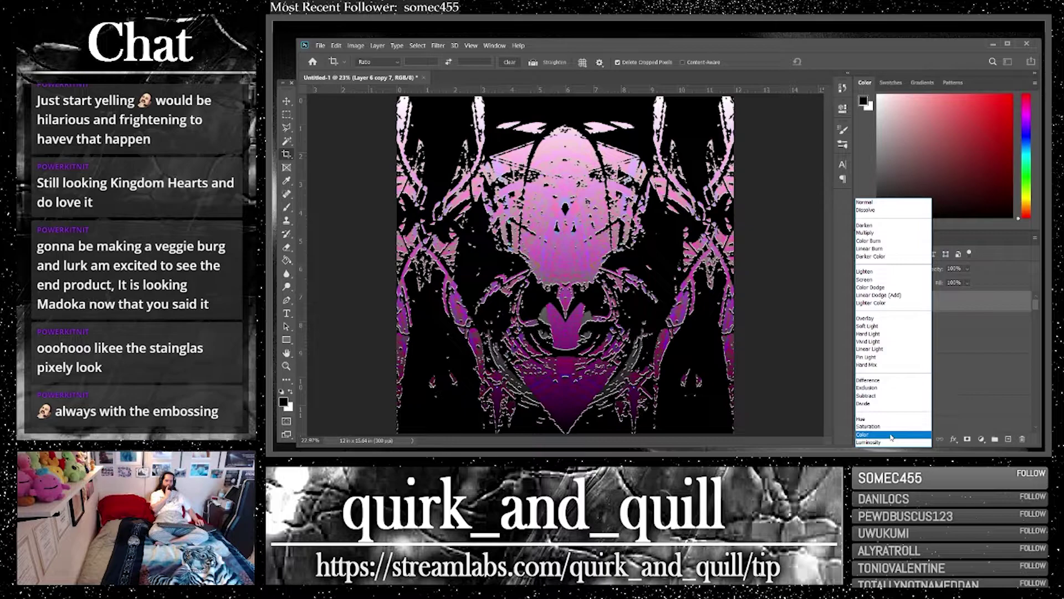
{"action": "left_click", "coordinate": [893, 435]}
Duplicate the Color layer and copy 6 to the top, merge them, and duplicate the result
{"action": "left_click", "coordinate": [958, 321], "text": "shift"}
{"action": "left_click_drag", "start_coordinate": [958, 322], "coordinate": [1009, 439]}
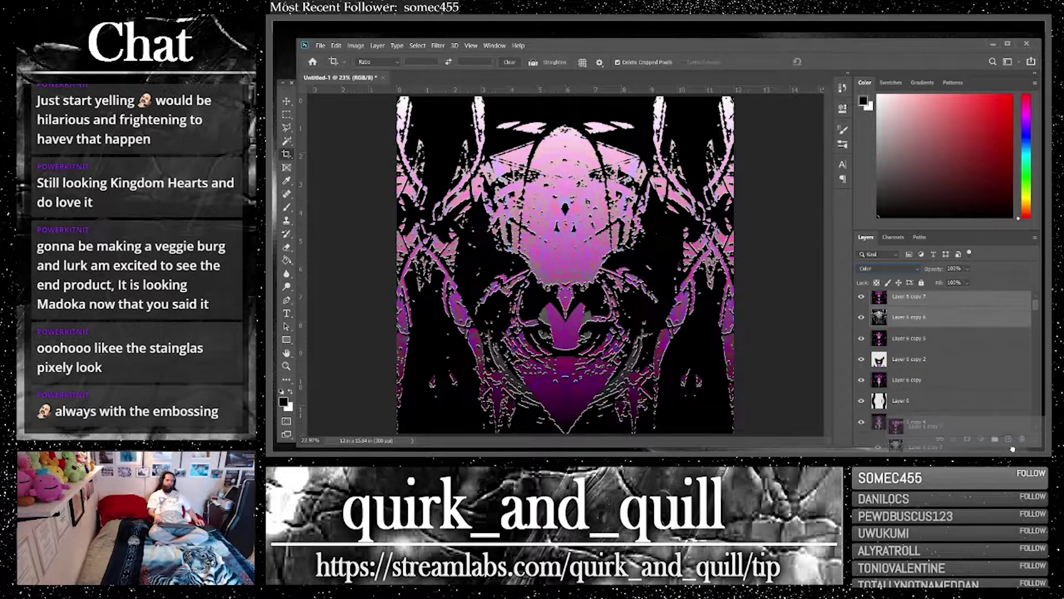
{"action": "left_click", "coordinate": [878, 339]}
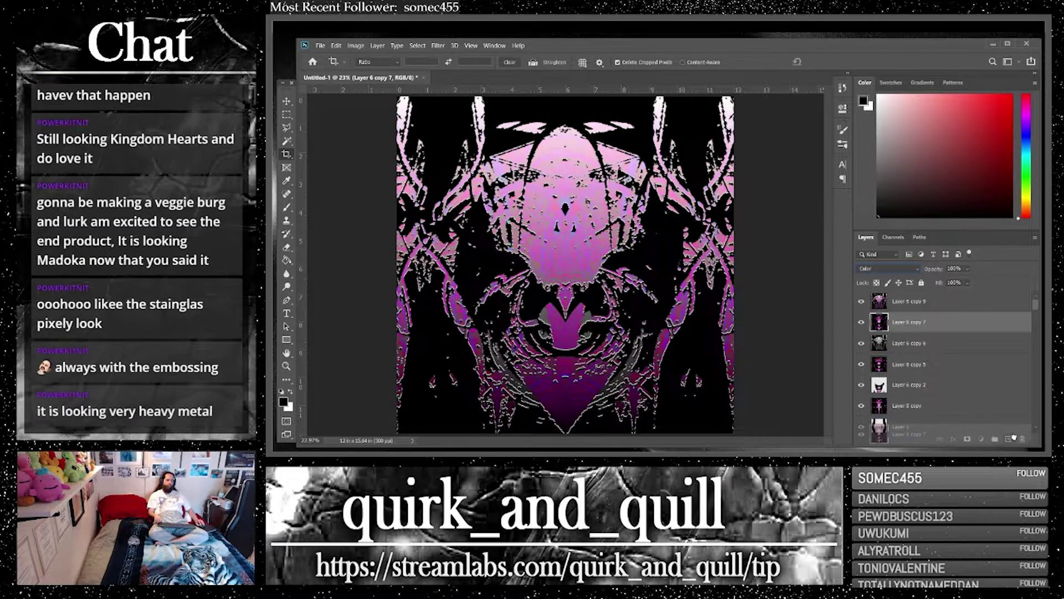
{"action": "key", "text": "ctrl+j"}
Invert Layer 6 copy 9 at Normal blending, then hide the green result
{"action": "left_click", "coordinate": [907, 300]}
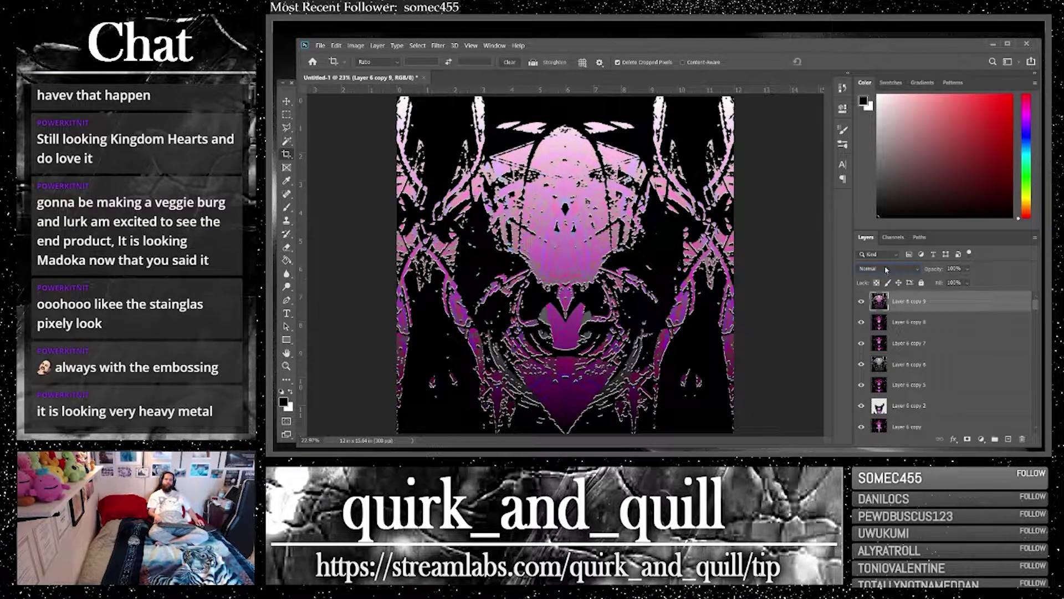
{"action": "left_click", "coordinate": [886, 269]}
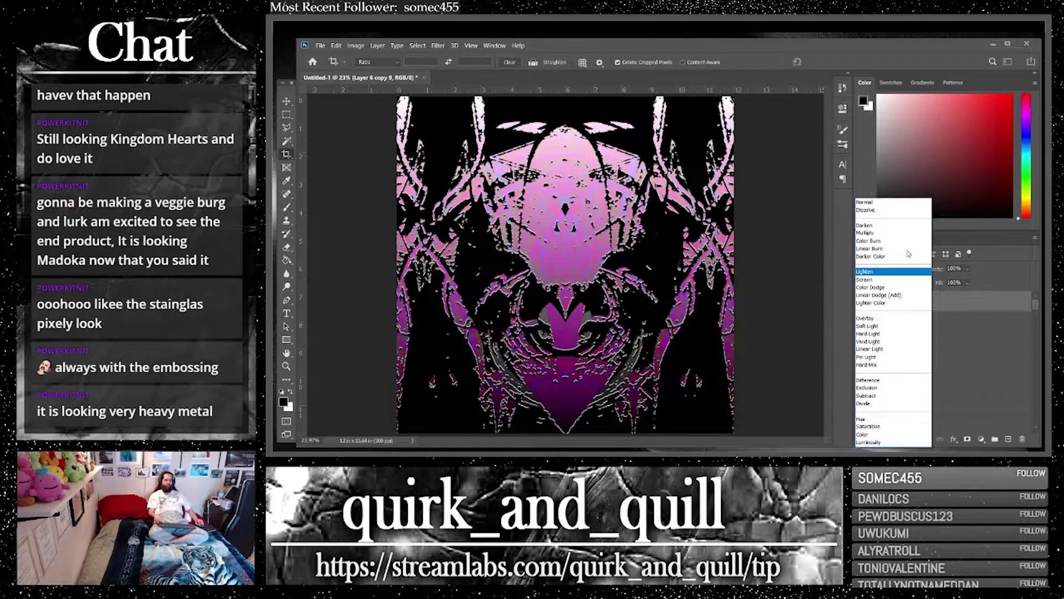
{"action": "left_click", "coordinate": [896, 207]}
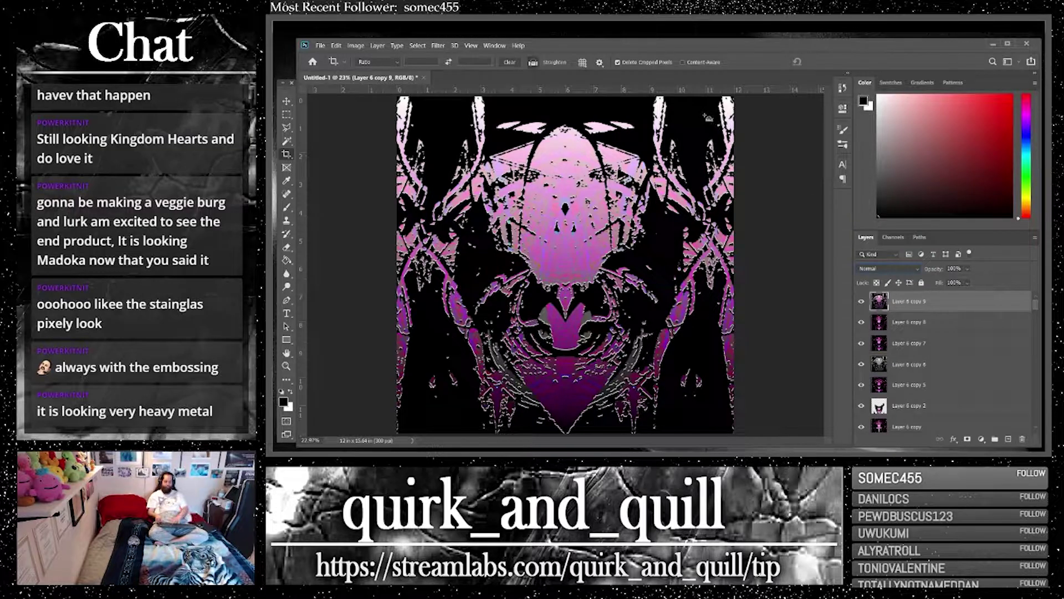
{"action": "key", "text": "ctrl+i"}
{"action": "left_click", "coordinate": [920, 267]}
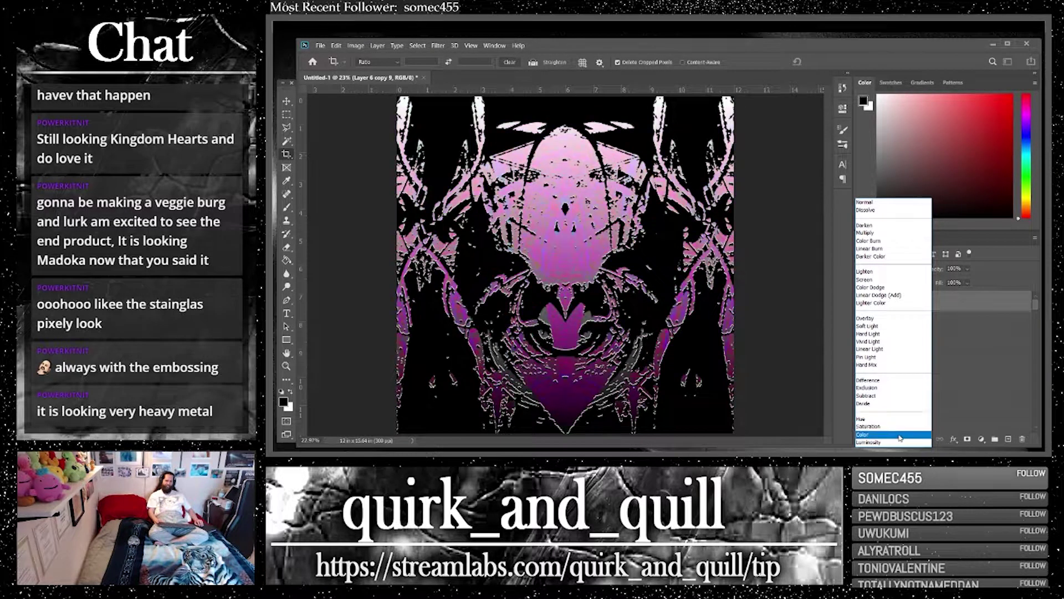
{"action": "key", "text": "Escape"}
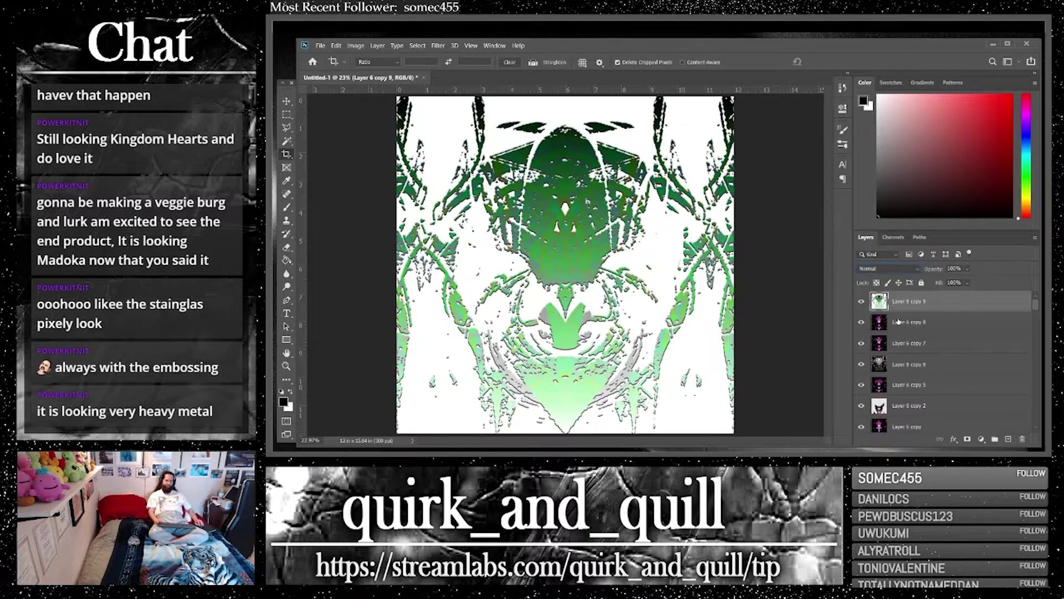
{"action": "left_click", "coordinate": [861, 301]}
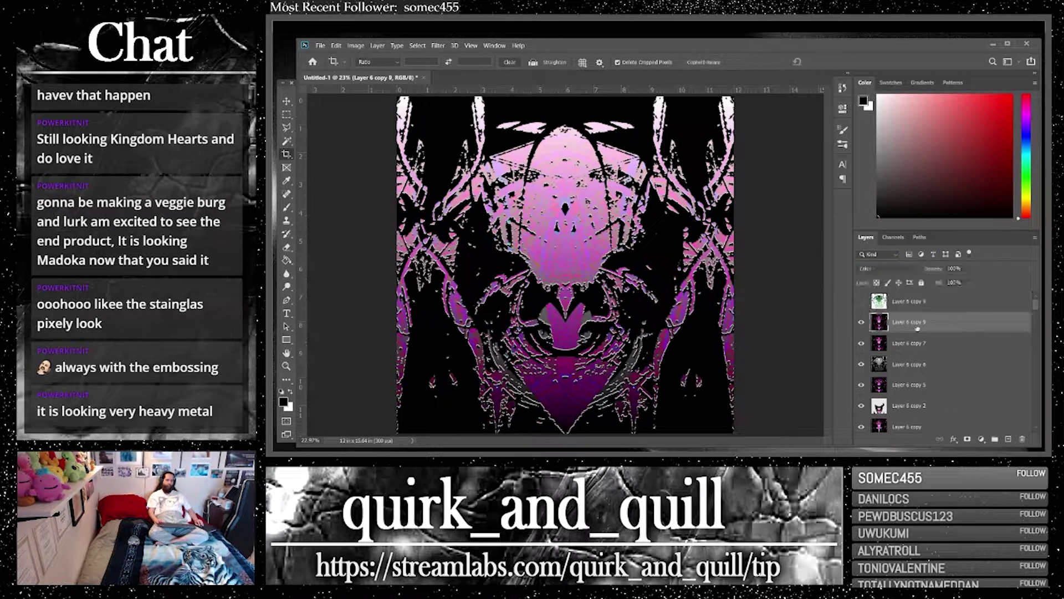
Set Layer 6 copy 8 to Normal and duplicate it to the top as copy 10
{"action": "left_click", "coordinate": [914, 322]}
{"action": "left_click", "coordinate": [898, 268]}
{"action": "left_click", "coordinate": [887, 202]}
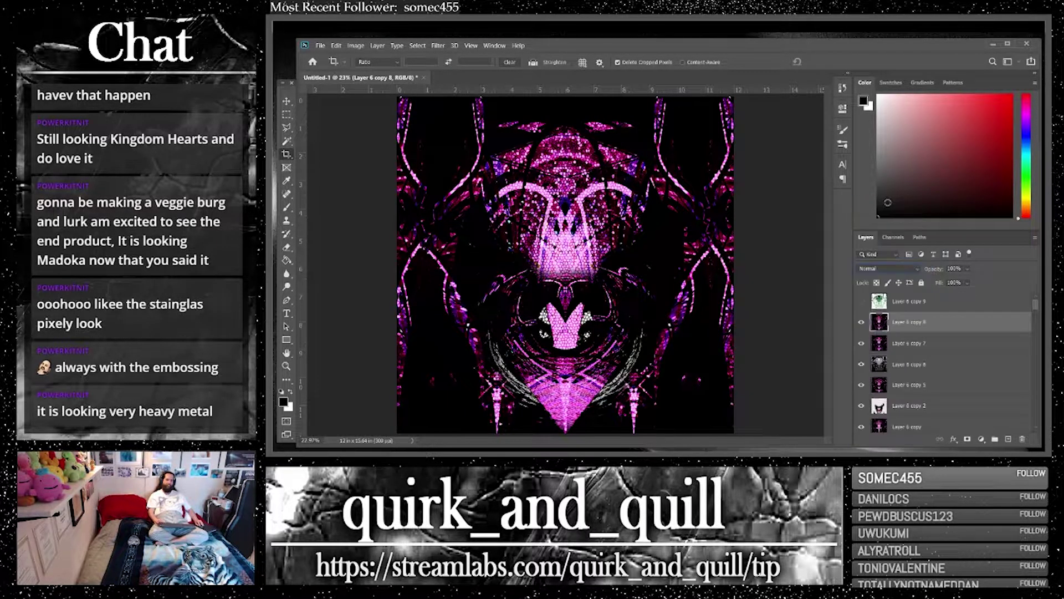
{"action": "key", "text": "ctrl+j"}
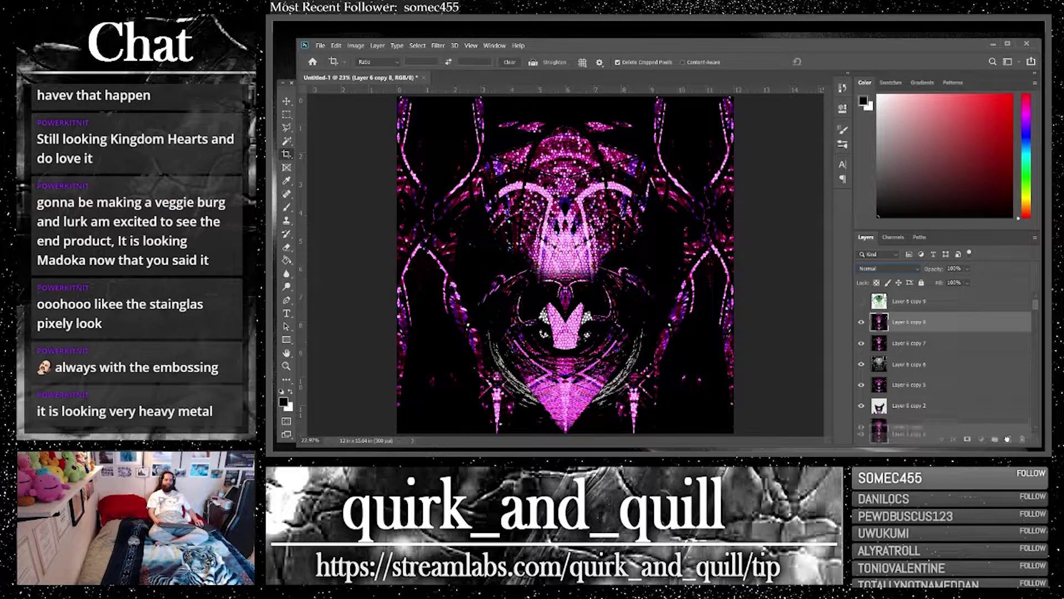
{"action": "left_click_drag", "start_coordinate": [908, 300], "coordinate": [909, 301]}
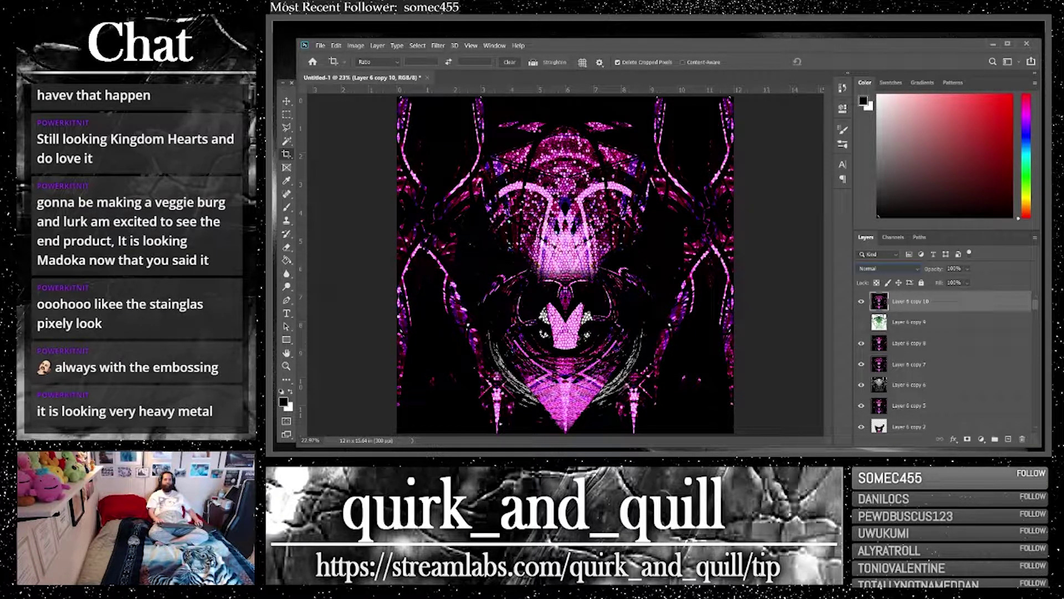
Apply Distort > Polar Coordinates with Rectangular to Polar to the top layer
{"action": "left_click", "coordinate": [438, 46]}
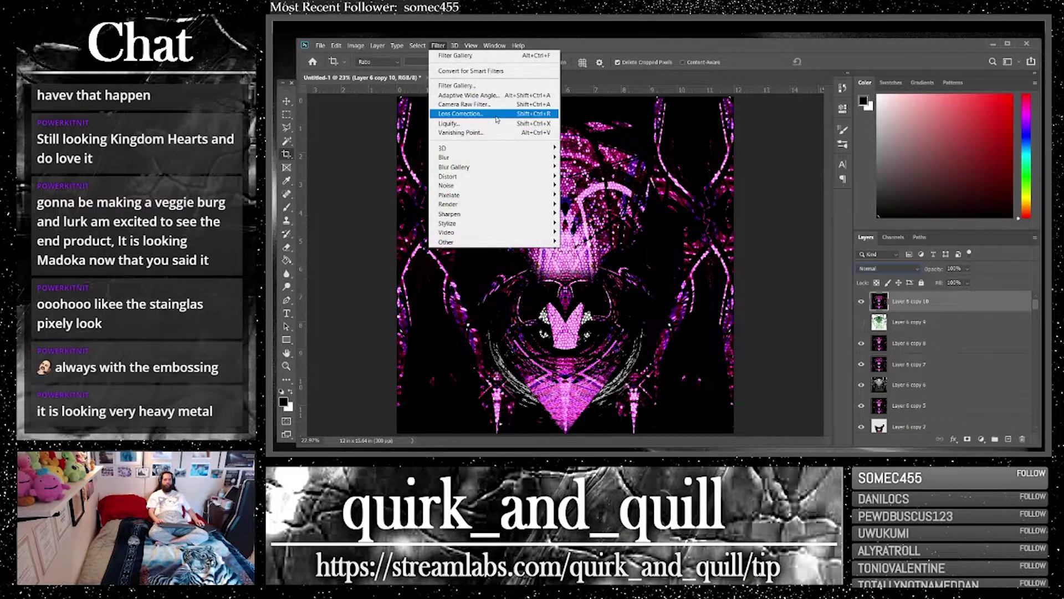
{"action": "mouse_move", "coordinate": [524, 175]}
{"action": "left_click", "coordinate": [579, 194]}
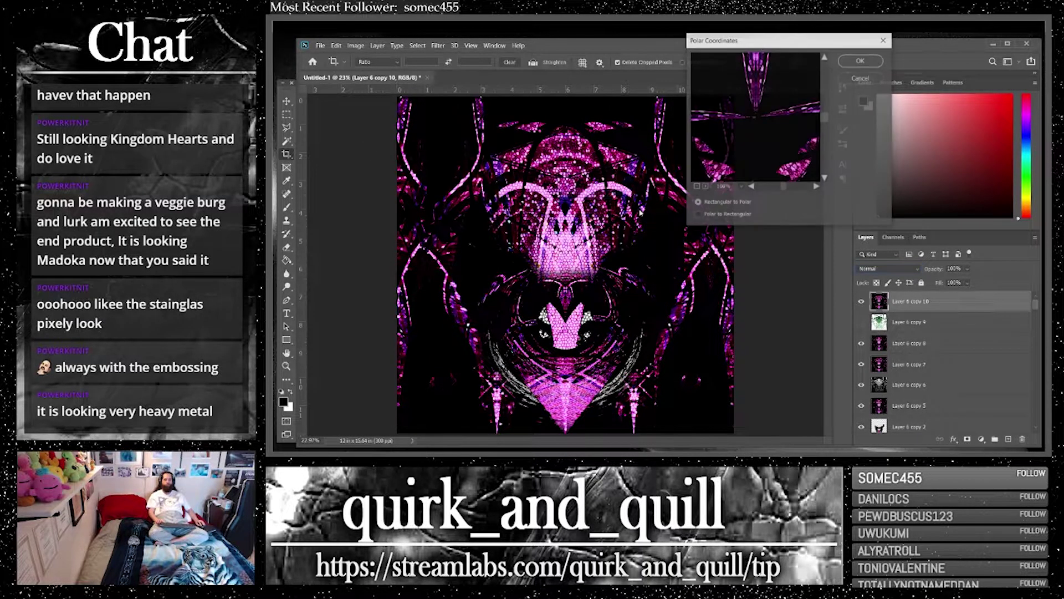
{"action": "left_click", "coordinate": [697, 187]}
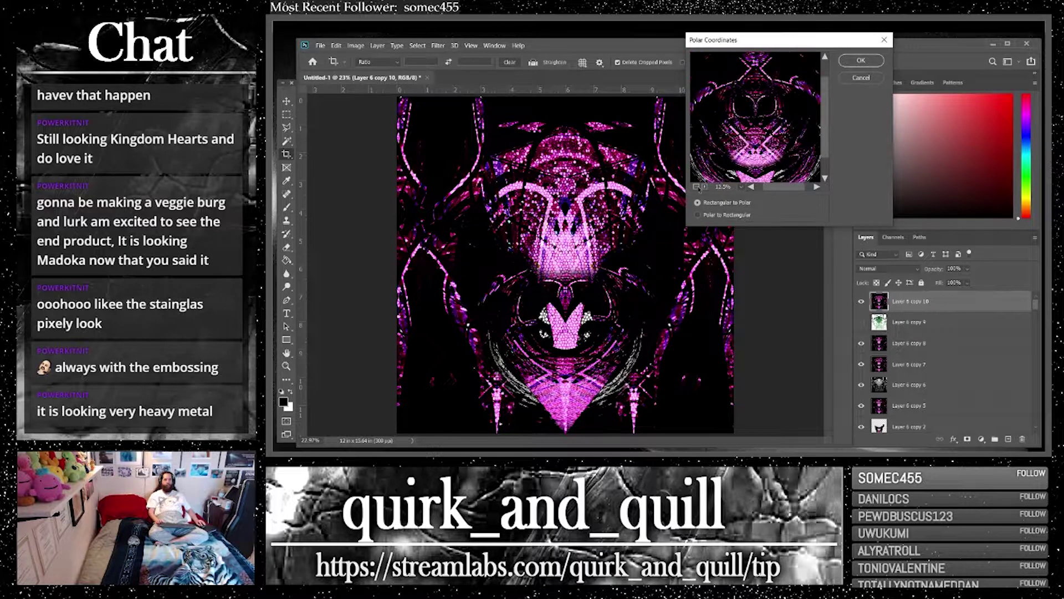
{"action": "left_click", "coordinate": [698, 215]}
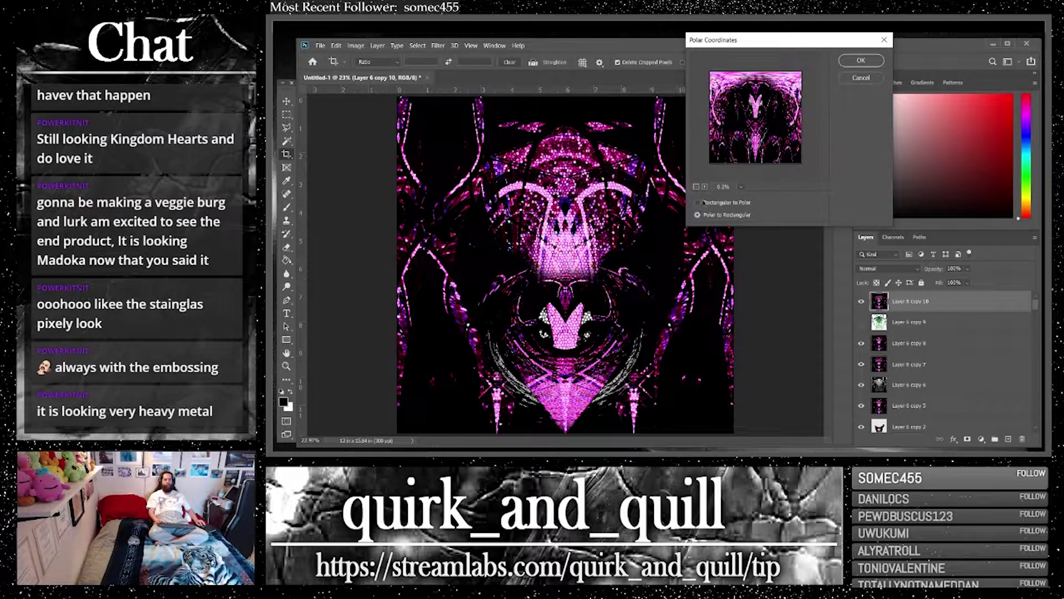
{"action": "left_click", "coordinate": [698, 203]}
{"action": "left_click", "coordinate": [878, 63]}
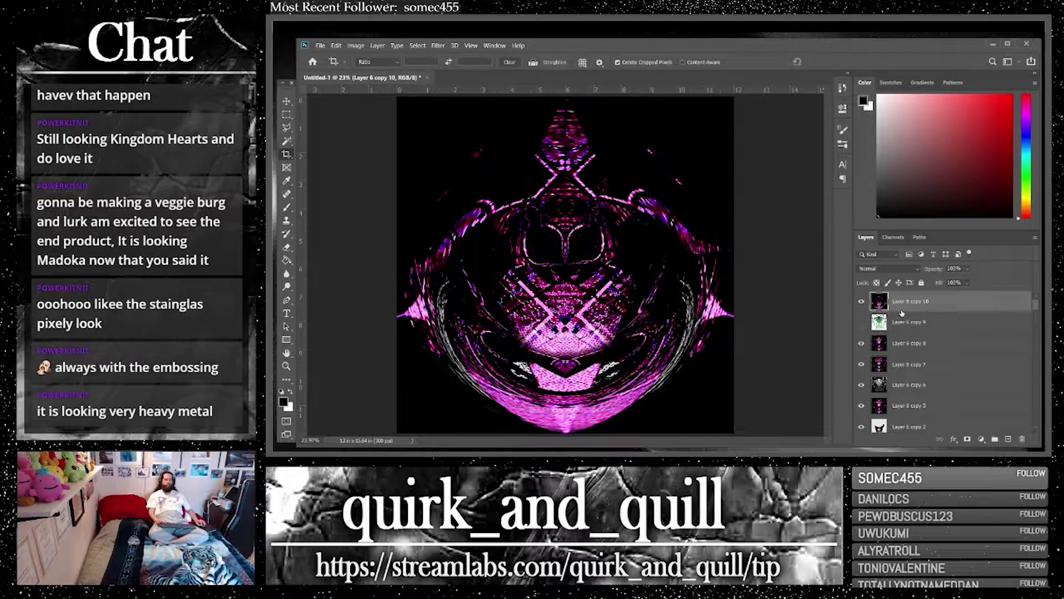
Keep the warped layer at Normal blending and duplicate it as Layer 6 copy 11
{"action": "left_click", "coordinate": [896, 271]}
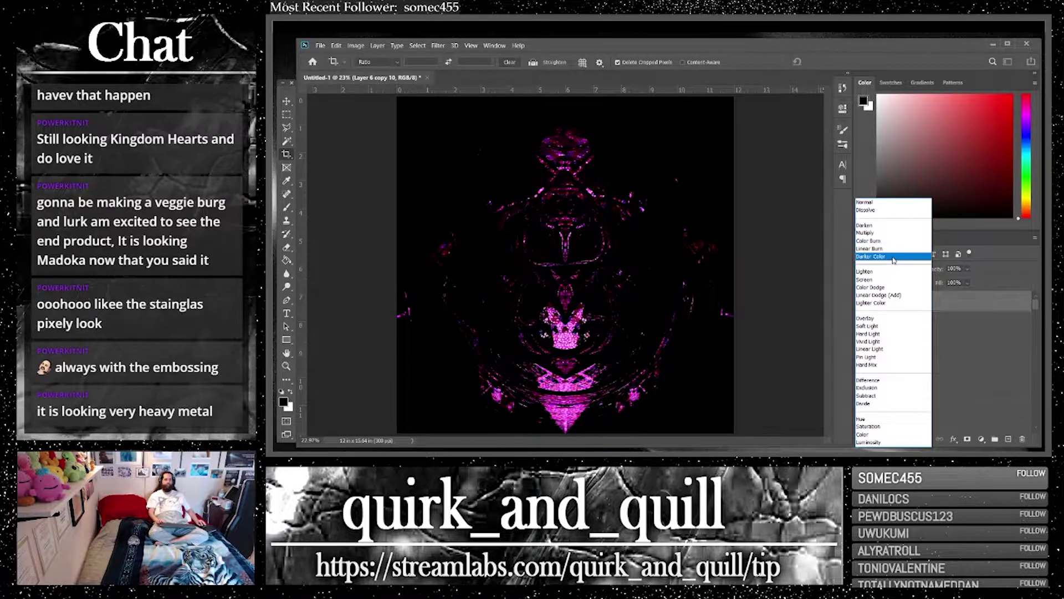
{"action": "left_click", "coordinate": [900, 204]}
{"action": "left_click_drag", "start_coordinate": [987, 303], "coordinate": [1008, 438]}
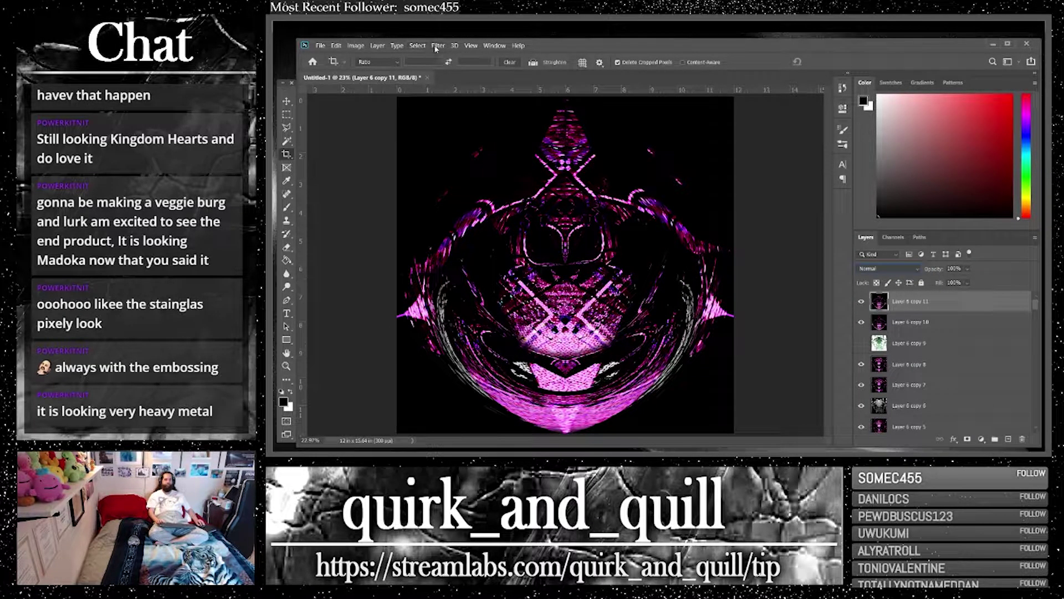
Apply Brightness/Contrast with brightness 150 and contrast 100 to Layer 6 copy 11
{"action": "left_click", "coordinate": [355, 45]}
{"action": "mouse_move", "coordinate": [422, 73]}
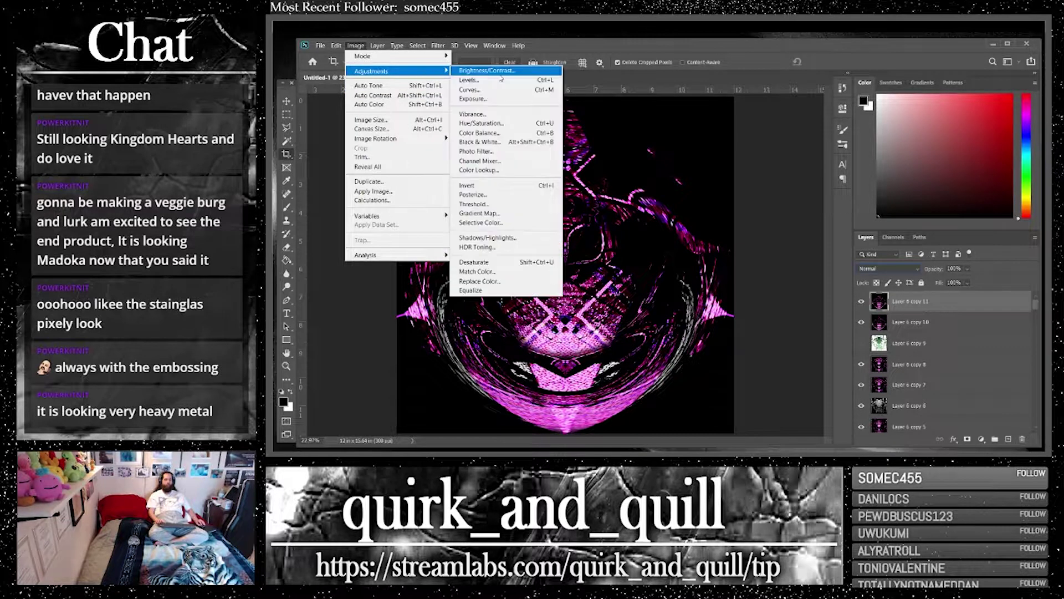
{"action": "left_click", "coordinate": [486, 74]}
{"action": "left_click_drag", "start_coordinate": [892, 151], "coordinate": [938, 159]}
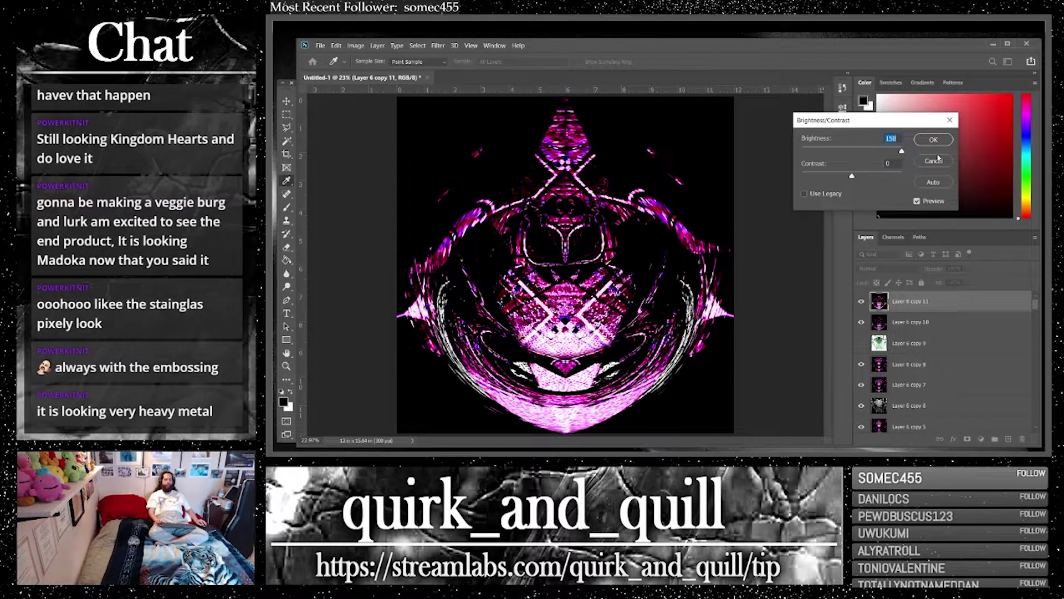
{"action": "left_click_drag", "start_coordinate": [861, 179], "coordinate": [947, 177]}
{"action": "left_click_drag", "start_coordinate": [876, 176], "coordinate": [747, 182]}
{"action": "left_click_drag", "start_coordinate": [991, 184], "coordinate": [697, 179]}
{"action": "left_click_drag", "start_coordinate": [928, 181], "coordinate": [939, 180]}
{"action": "left_click", "coordinate": [932, 144]}
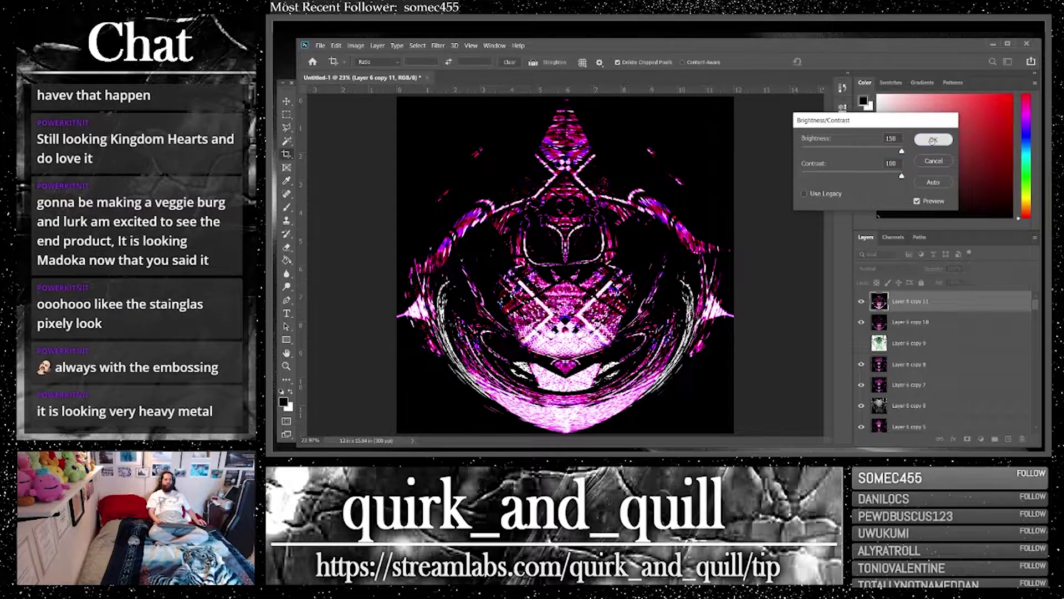
Draw a rectangular marquee over the left half of the canvas
{"action": "key", "text": "c"}
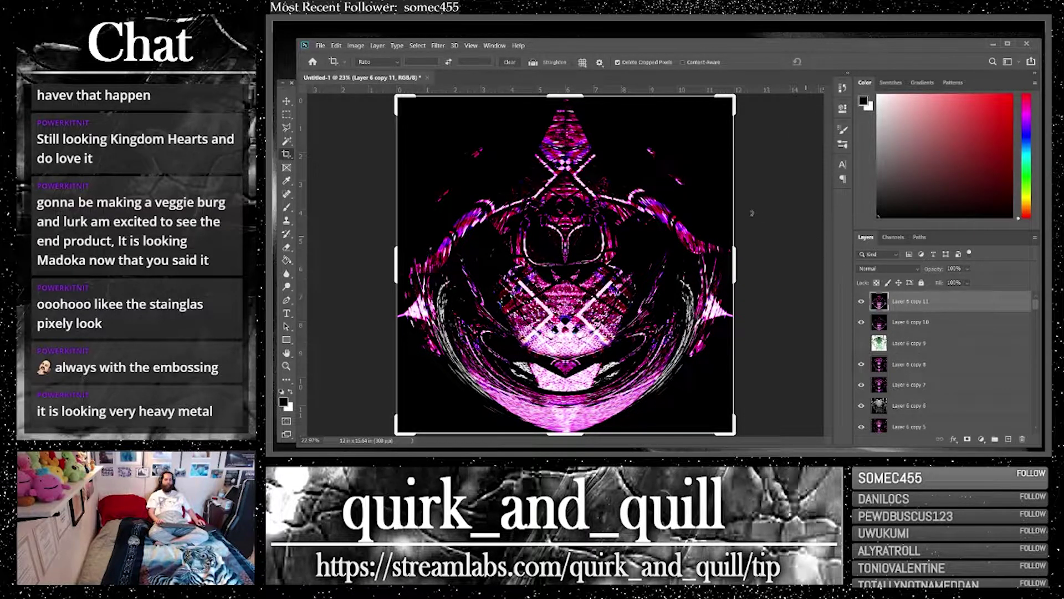
{"action": "key", "text": "m"}
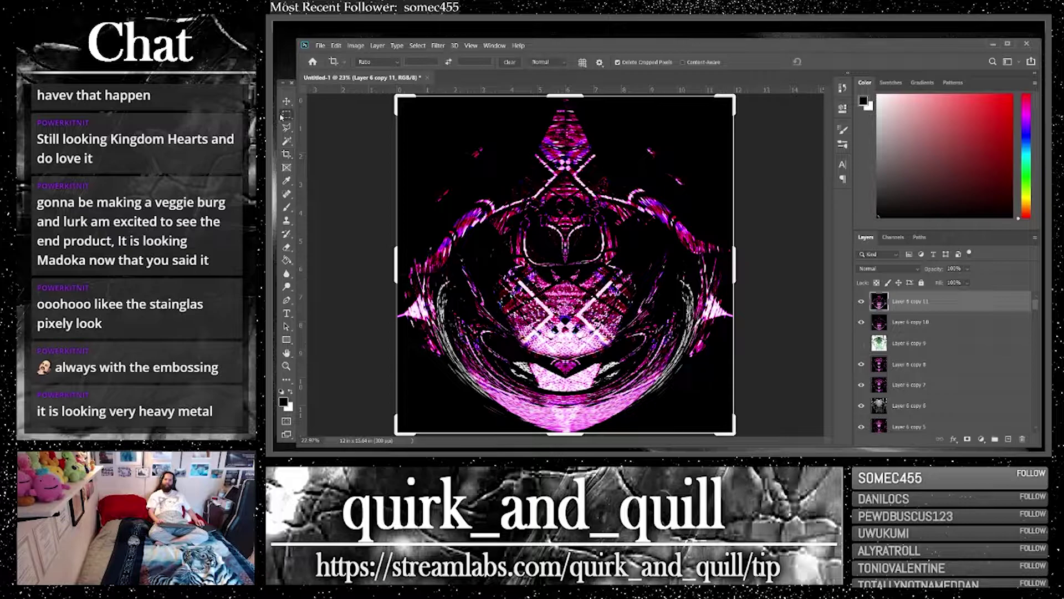
{"action": "left_click_drag", "start_coordinate": [390, 95], "coordinate": [566, 433]}
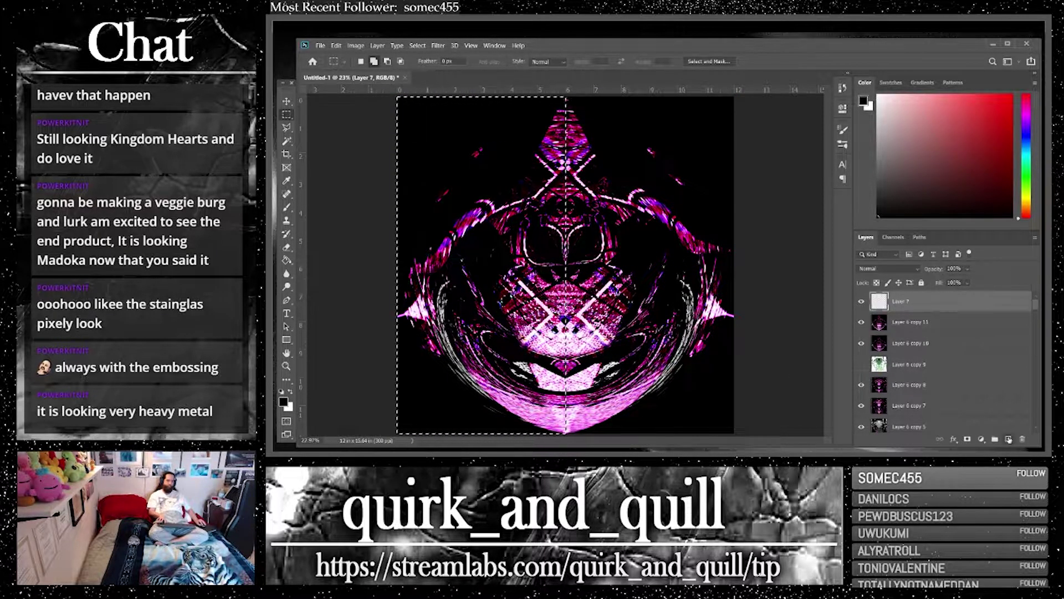
Copy the selected left half to a new layer and flip it over onto the right side
{"action": "key", "text": "ctrl+j"}
{"action": "key", "text": "v"}
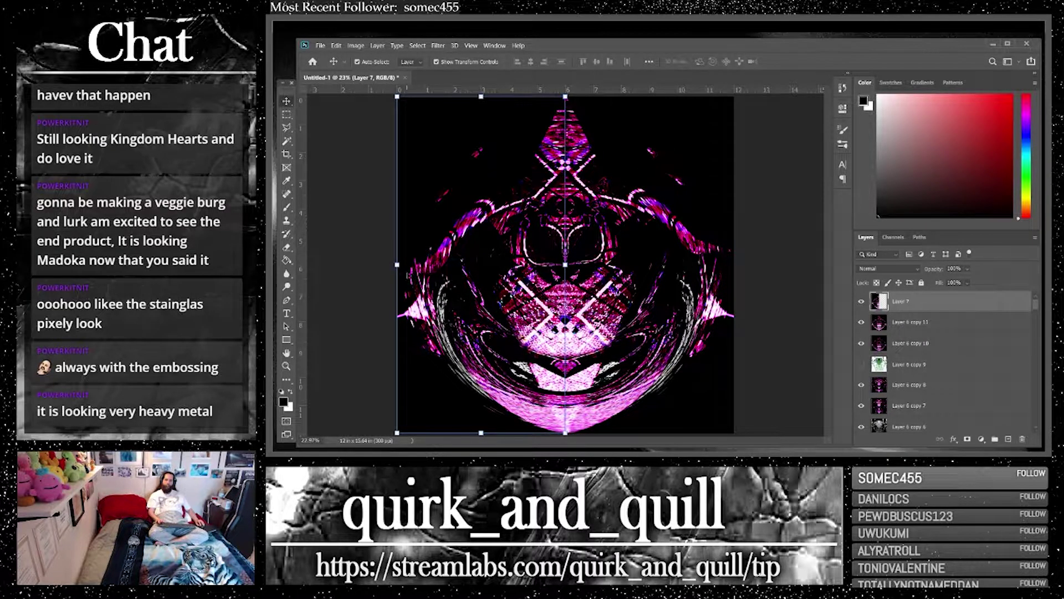
{"action": "left_click_drag", "start_coordinate": [397, 265], "coordinate": [733, 266]}
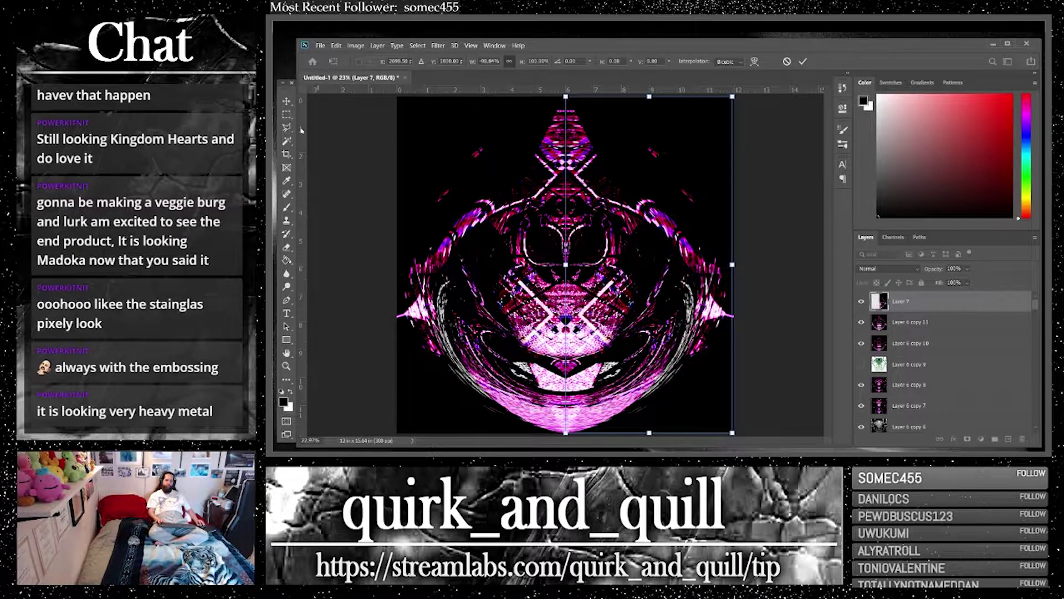
{"action": "left_click", "coordinate": [329, 135]}
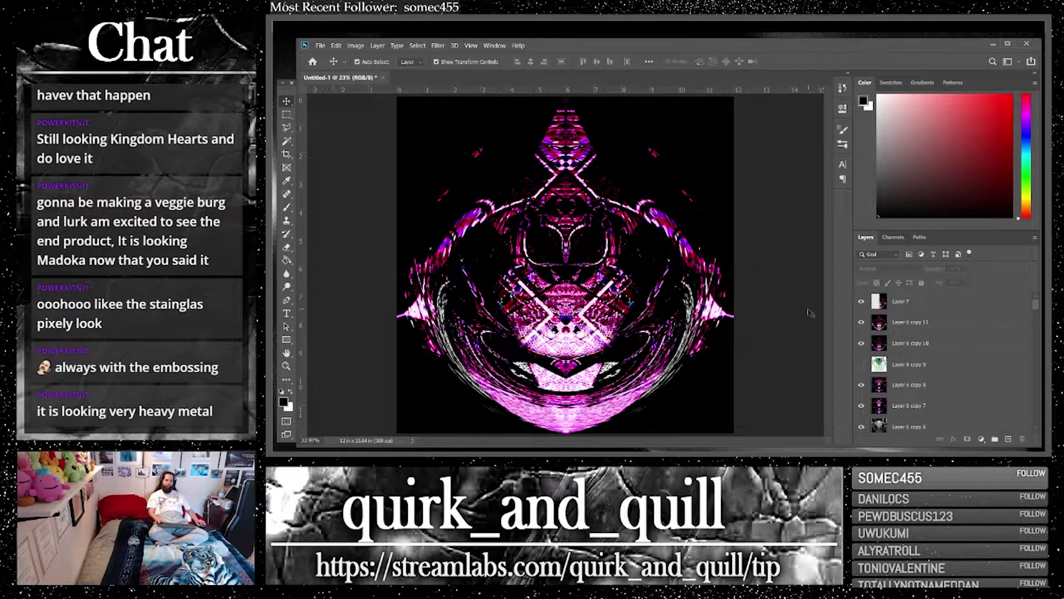
Duplicate Layer 7 and Layer 6 copy 11, merge the copies, and duplicate the merged layer
{"action": "left_click", "coordinate": [918, 302]}
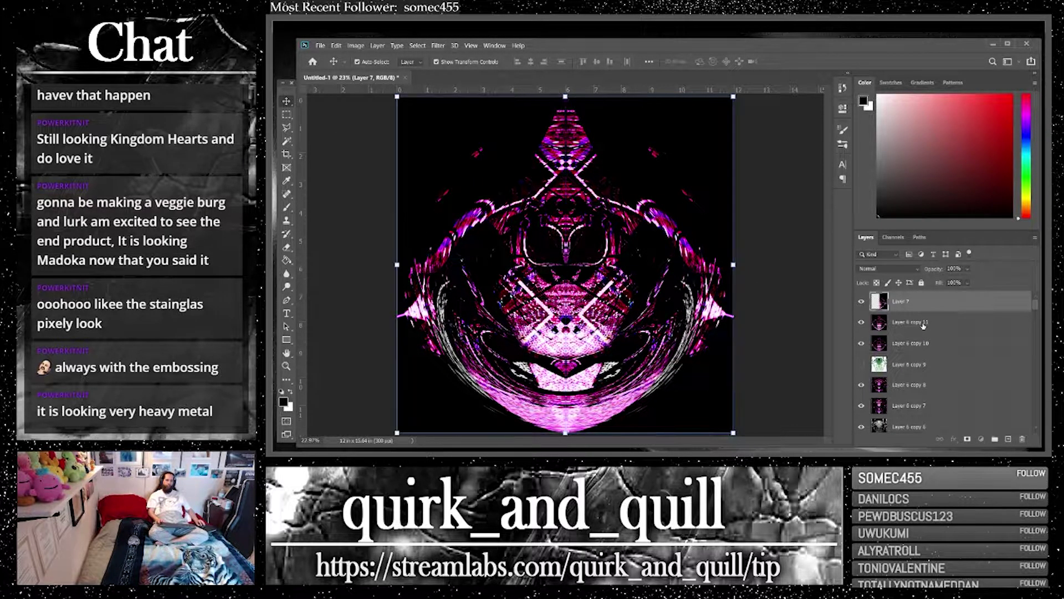
{"action": "left_click", "coordinate": [923, 323], "text": "shift"}
{"action": "left_click_drag", "start_coordinate": [975, 323], "coordinate": [1008, 439]}
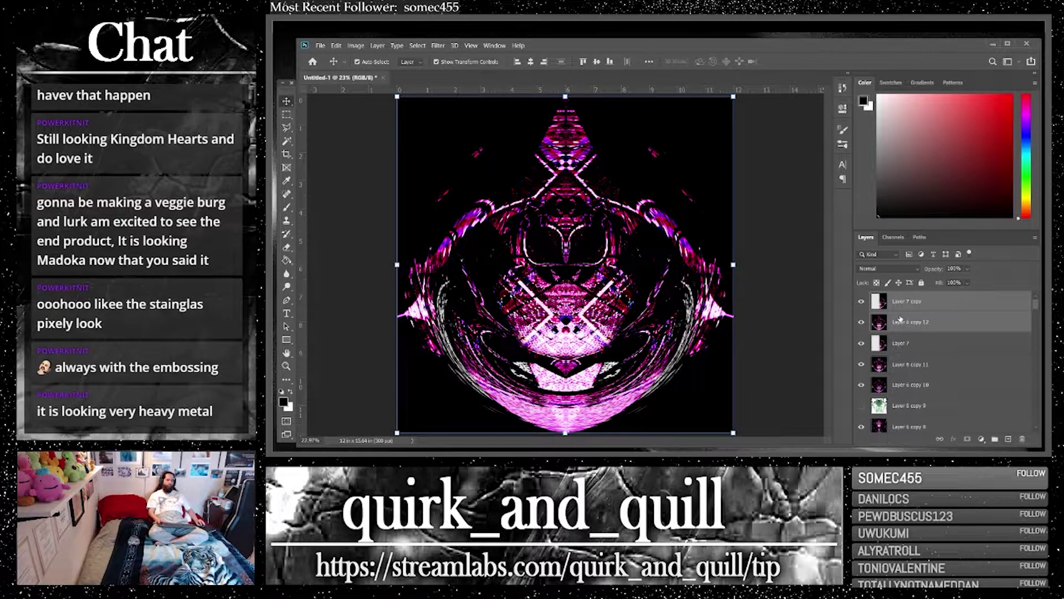
{"action": "right_click", "coordinate": [901, 320]}
{"action": "left_click", "coordinate": [931, 341]}
{"action": "key", "text": "ctrl+j"}
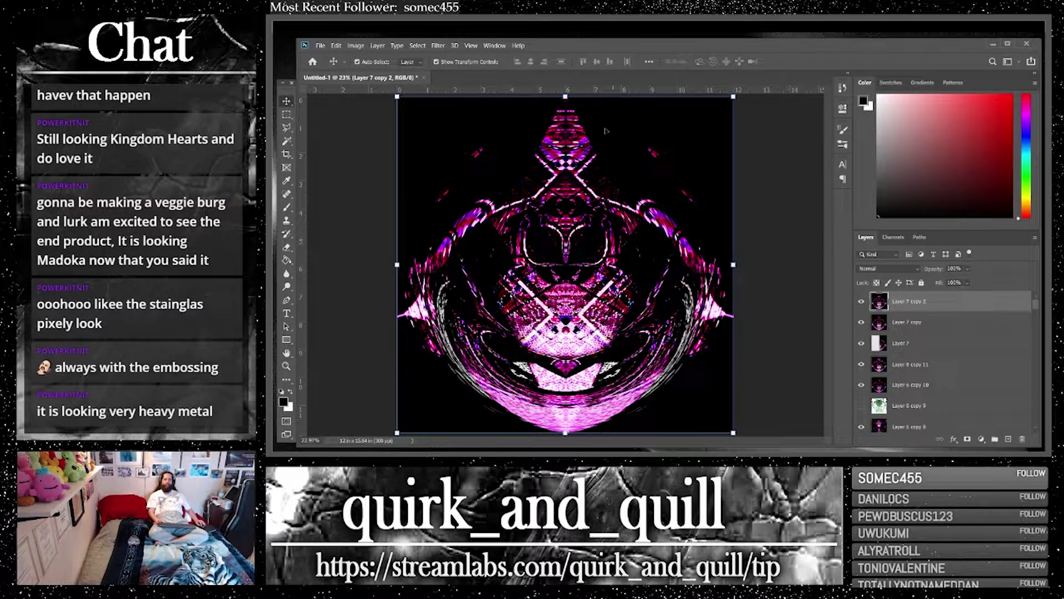
{"action": "scroll", "coordinate": [998, 361], "scroll_direction": "down", "scroll_amount": 4}
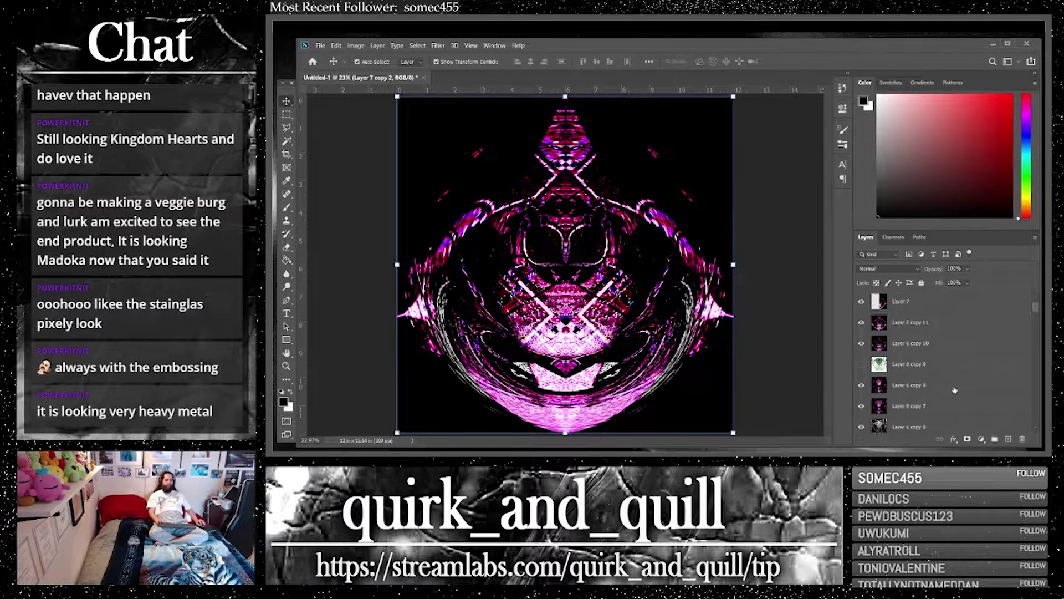
{"action": "scroll", "coordinate": [951, 371], "scroll_direction": "down", "scroll_amount": 3}
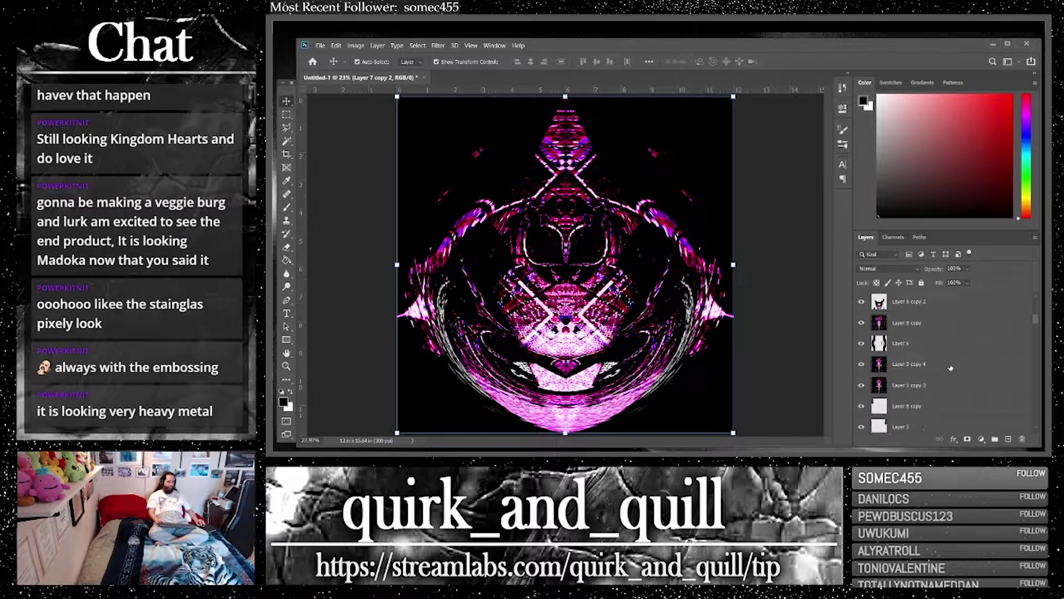
Duplicate Layer 6 to the top and stretch it wider and taller to the canvas edges
{"action": "left_click", "coordinate": [916, 323]}
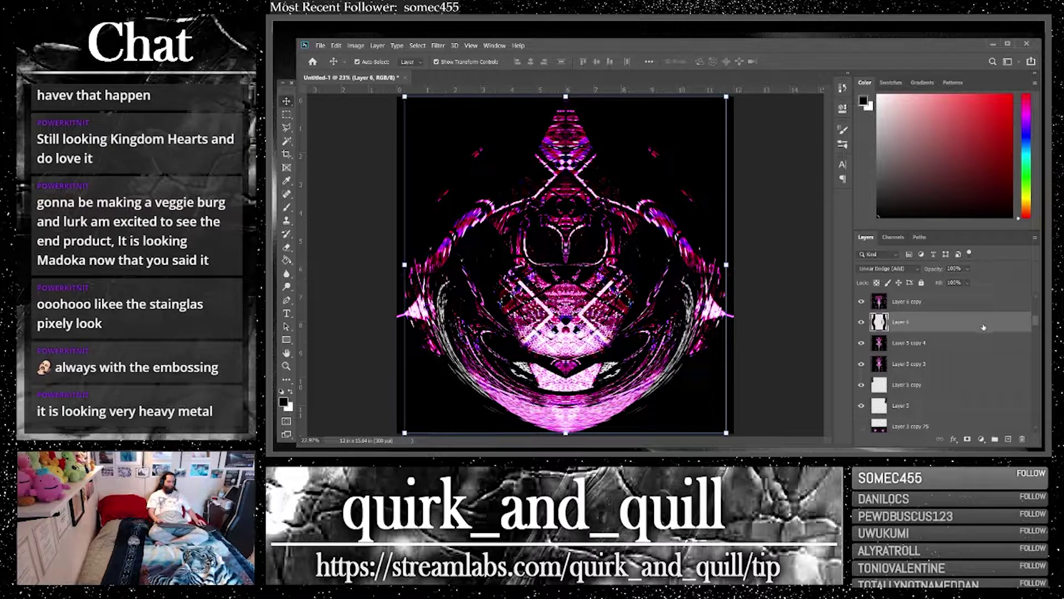
{"action": "key", "text": "ctrl+j"}
{"action": "left_click_drag", "start_coordinate": [941, 327], "coordinate": [943, 298]}
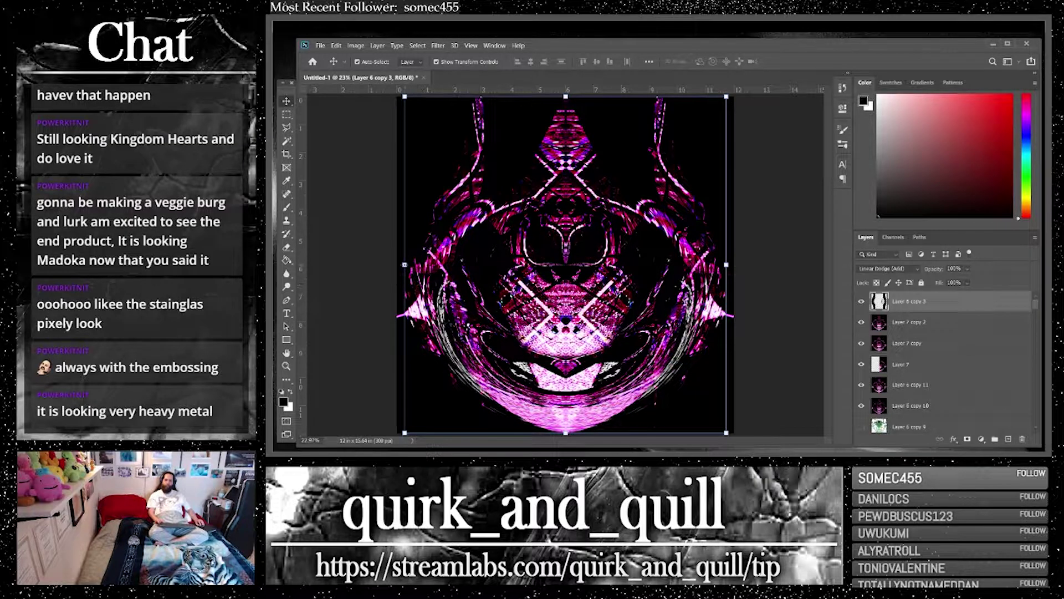
{"action": "left_click_drag", "start_coordinate": [405, 264], "coordinate": [343, 263]}
{"action": "left_click_drag", "start_coordinate": [407, 258], "coordinate": [441, 306]}
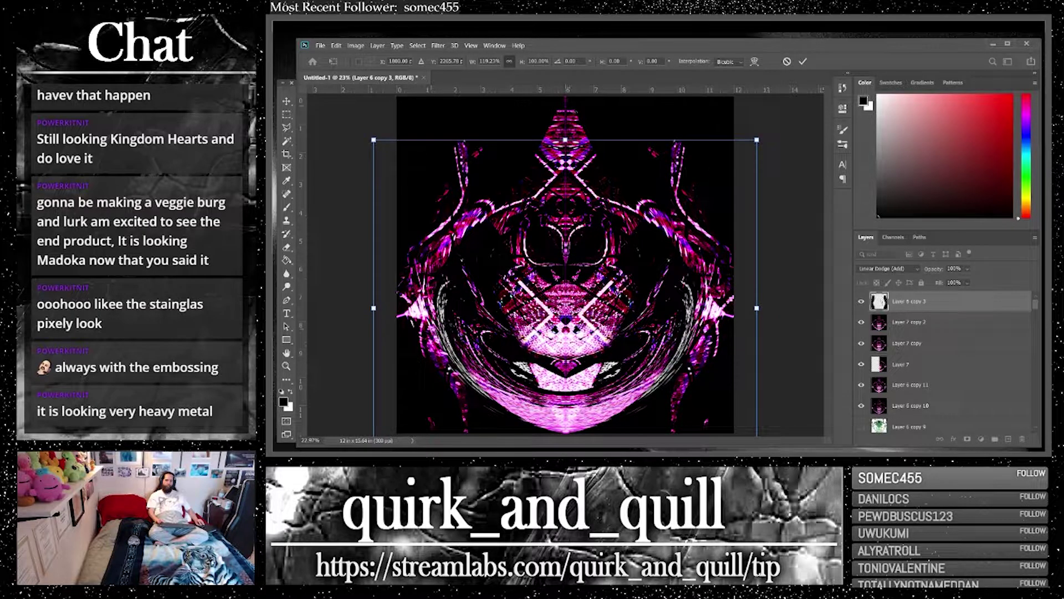
{"action": "left_click_drag", "start_coordinate": [565, 140], "coordinate": [566, 96]}
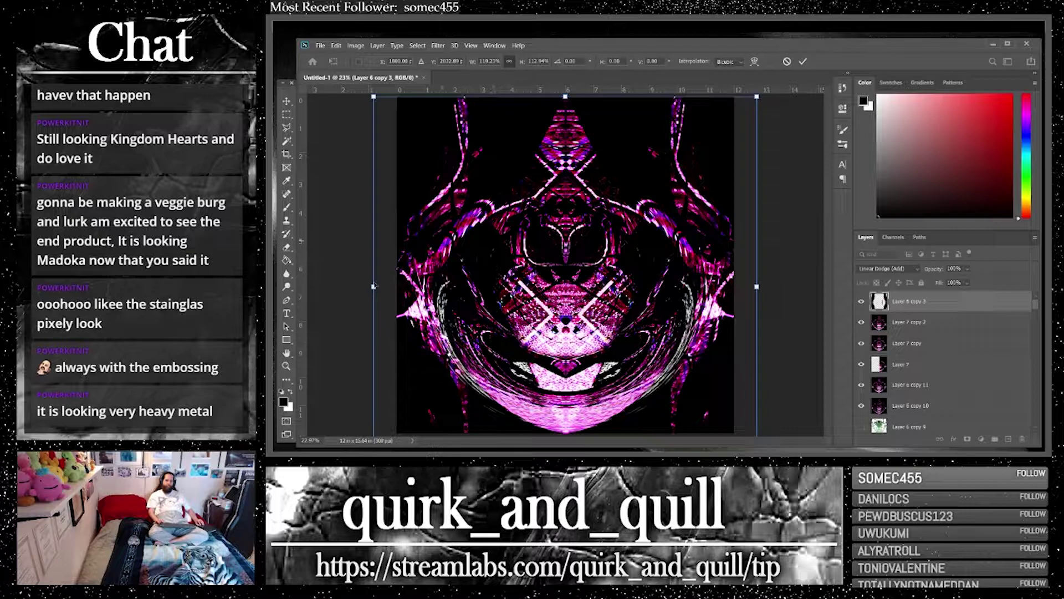
{"action": "left_click_drag", "start_coordinate": [374, 287], "coordinate": [333, 287]}
{"action": "left_click_drag", "start_coordinate": [414, 346], "coordinate": [438, 321]}
{"action": "key", "text": "Return"}
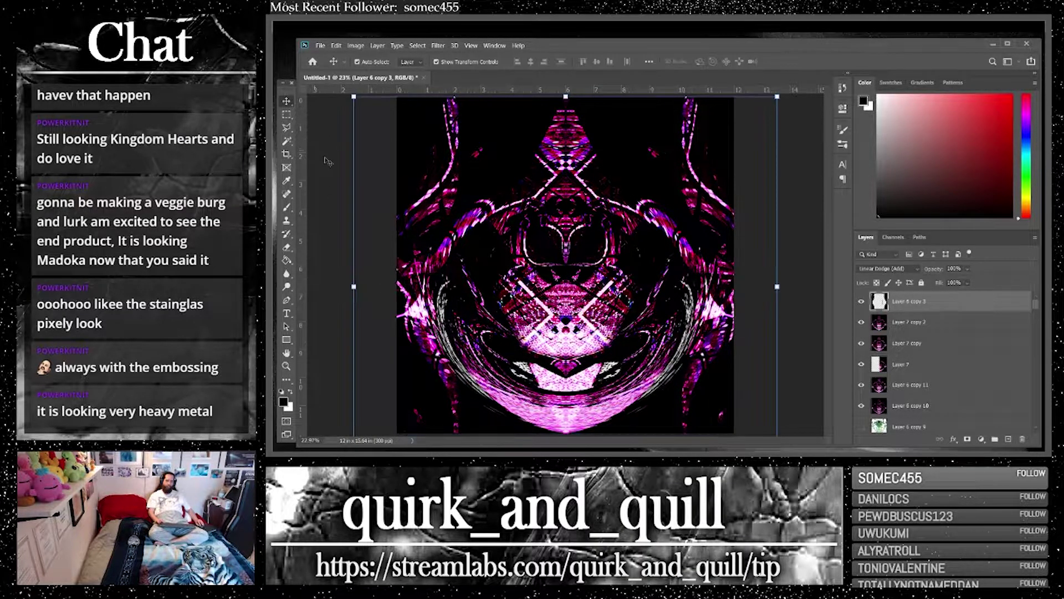
Toggle Layer 6 copy 3's visibility to compare, then reselect it
{"action": "left_click", "coordinate": [361, 182]}
{"action": "left_click", "coordinate": [859, 302]}
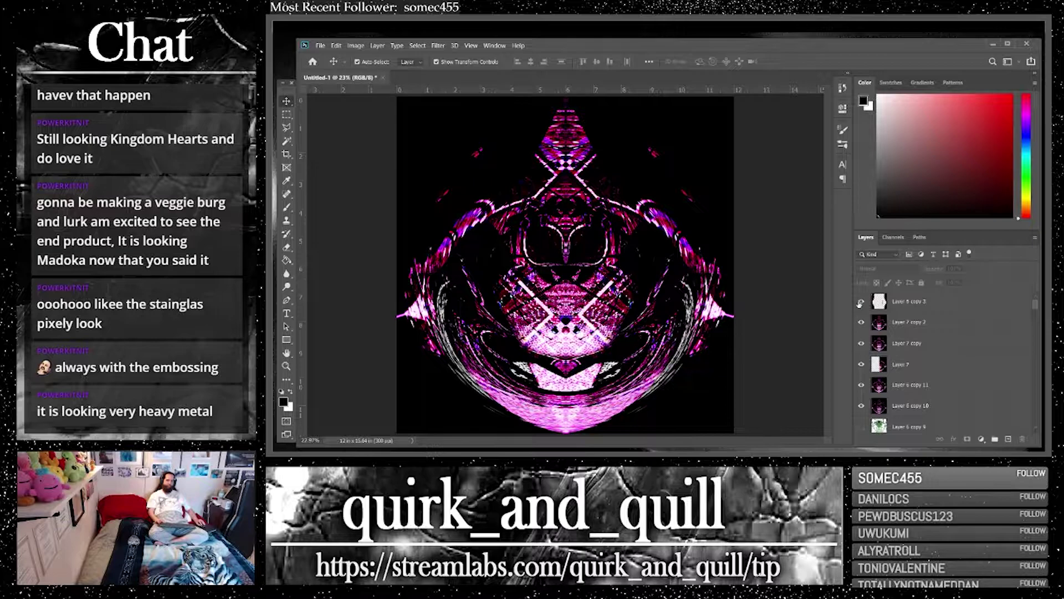
{"action": "left_click", "coordinate": [860, 303]}
{"action": "left_click", "coordinate": [946, 308]}
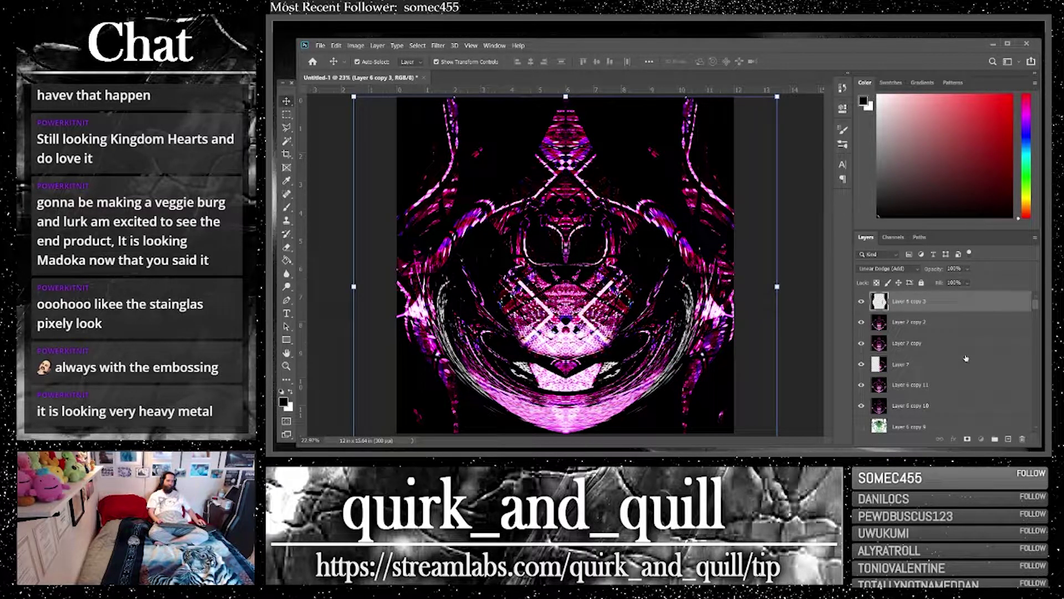
{"action": "scroll", "coordinate": [966, 358], "scroll_direction": "down", "scroll_amount": 1}
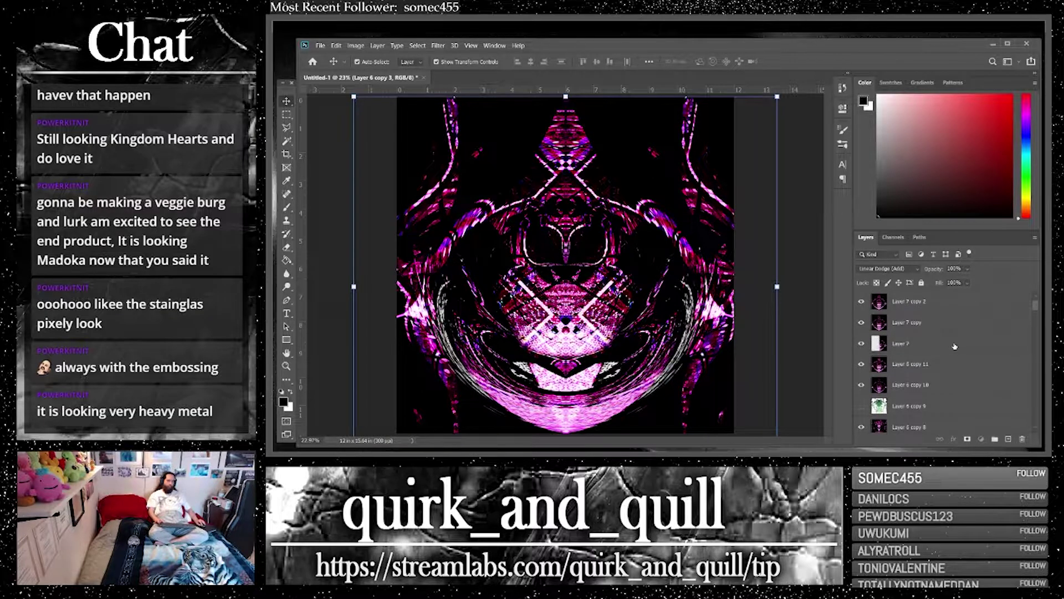
{"action": "scroll", "coordinate": [926, 311], "scroll_direction": "up", "scroll_amount": 1}
With the Eraser active, bring Layer 6 copy 3's opacity down to 58%
{"action": "left_click", "coordinate": [287, 247]}
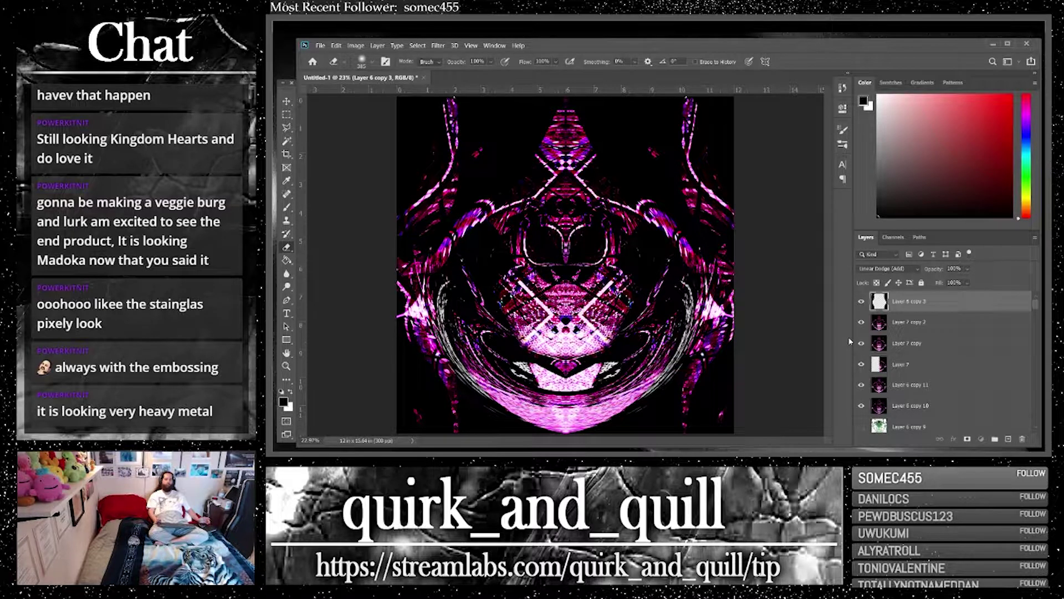
{"action": "left_click", "coordinate": [968, 269]}
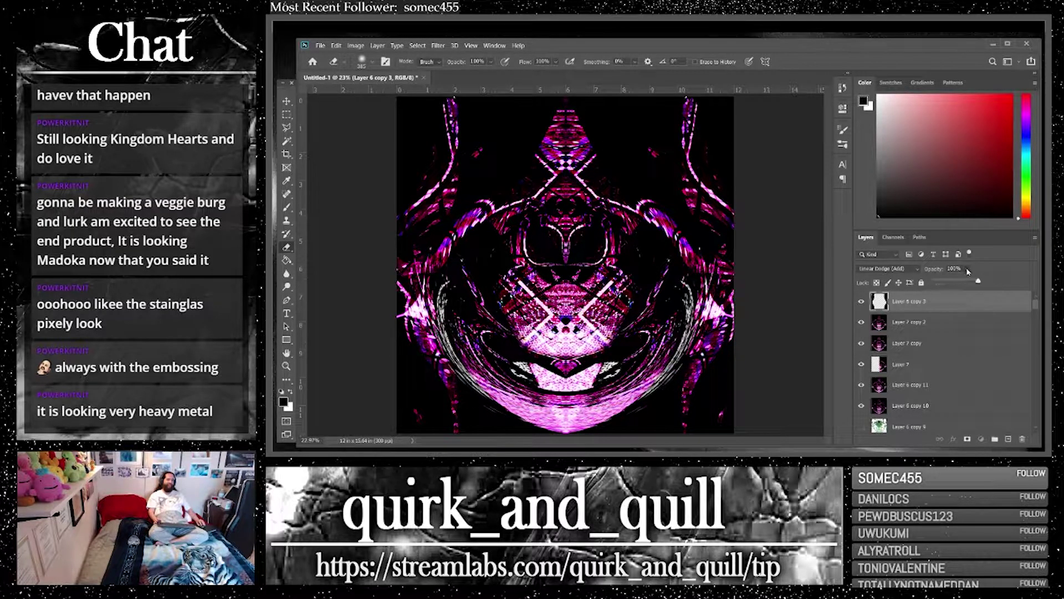
{"action": "left_click_drag", "start_coordinate": [951, 283], "coordinate": [958, 283]}
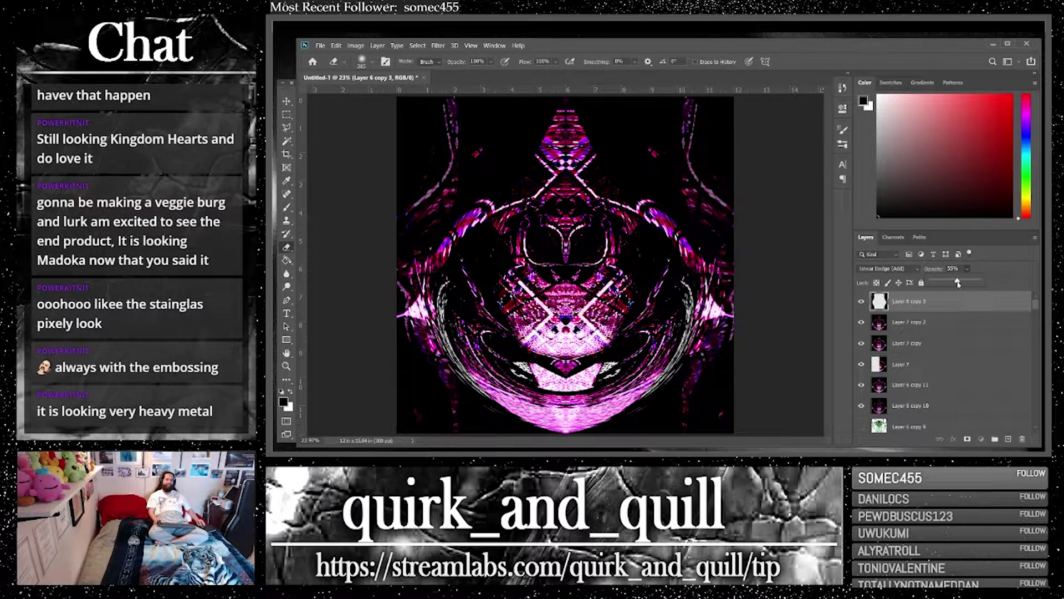
{"action": "left_click_drag", "start_coordinate": [959, 335], "coordinate": [956, 333]}
Duplicate Layer 3 copy 73 and undo moving the copy to the top
{"action": "scroll", "coordinate": [943, 325], "scroll_direction": "down", "scroll_amount": 5}
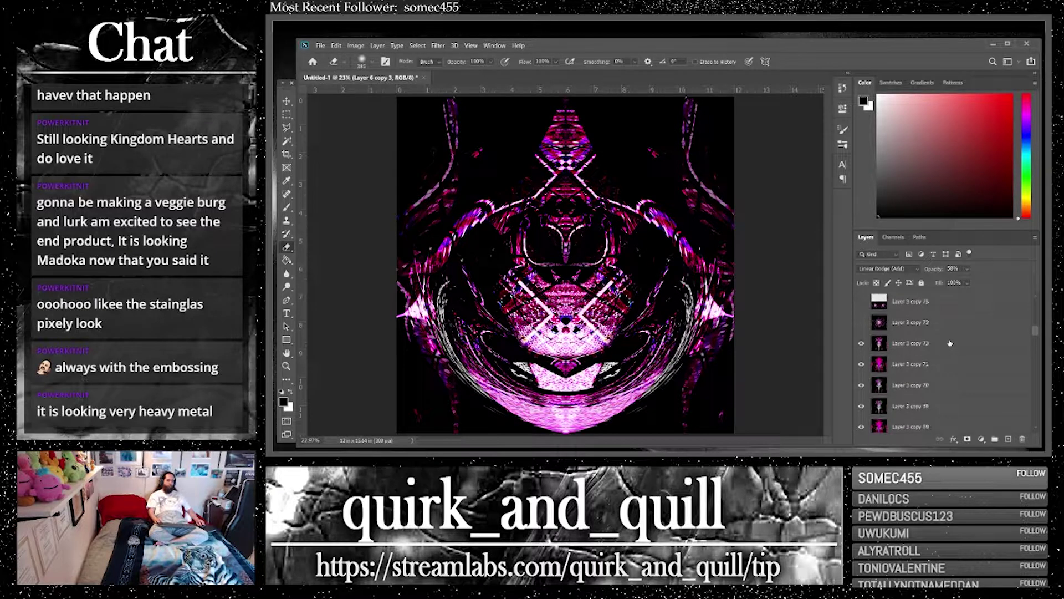
{"action": "left_click", "coordinate": [958, 388]}
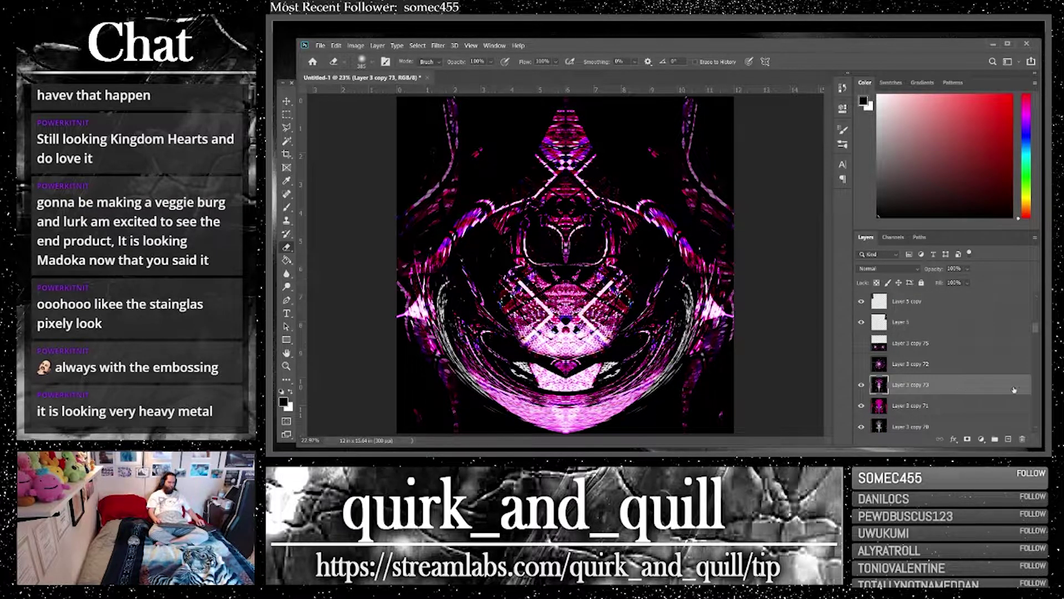
{"action": "key", "text": "ctrl+j"}
{"action": "left_click_drag", "start_coordinate": [954, 395], "coordinate": [953, 238]}
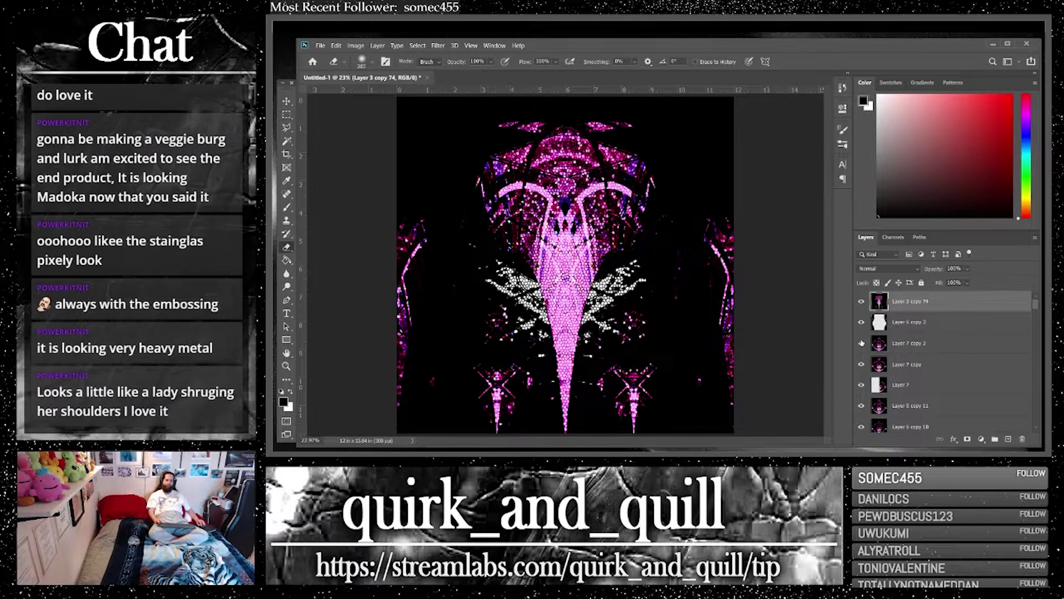
{"action": "key", "text": "ctrl+z"}
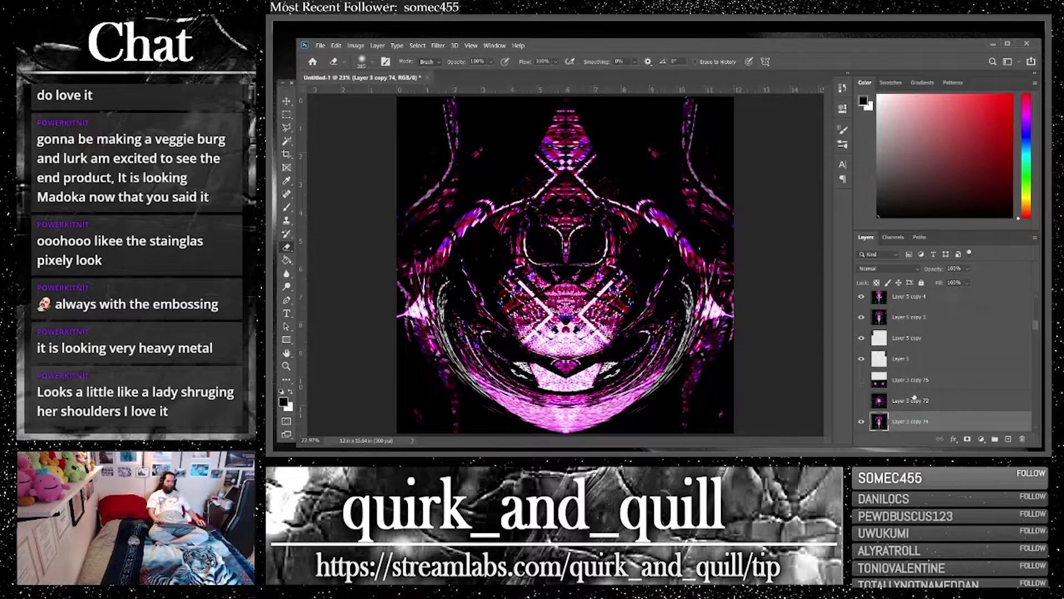
Duplicate Layer 5 copy 3 and move the copy, Layer 5 copy 5, to the top
{"action": "scroll", "coordinate": [915, 413], "scroll_direction": "up", "scroll_amount": 1}
{"action": "left_click", "coordinate": [916, 340]}
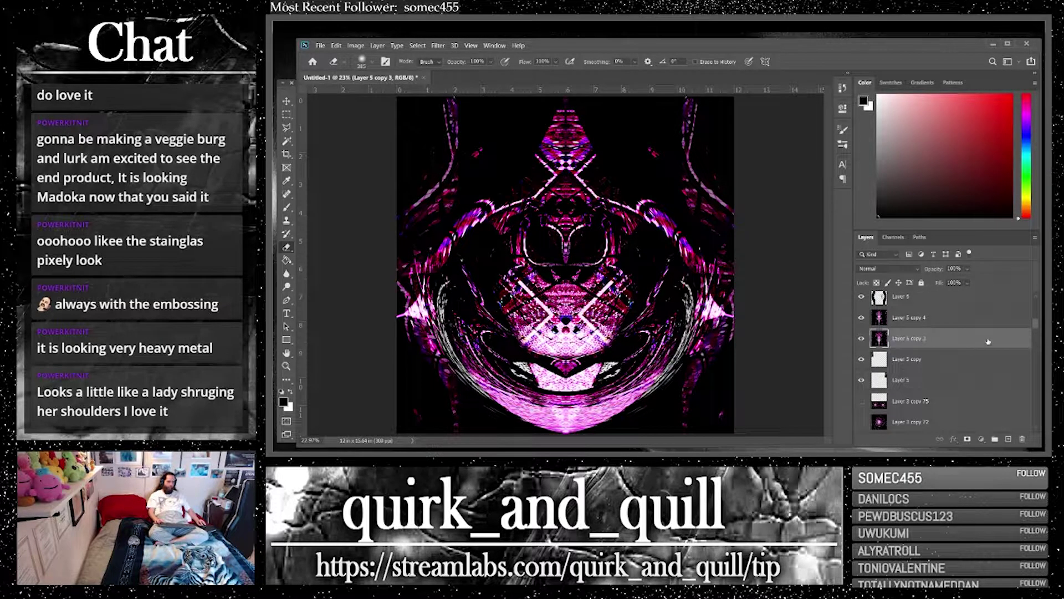
{"action": "key", "text": "ctrl+j"}
{"action": "left_click_drag", "start_coordinate": [916, 338], "coordinate": [923, 299]}
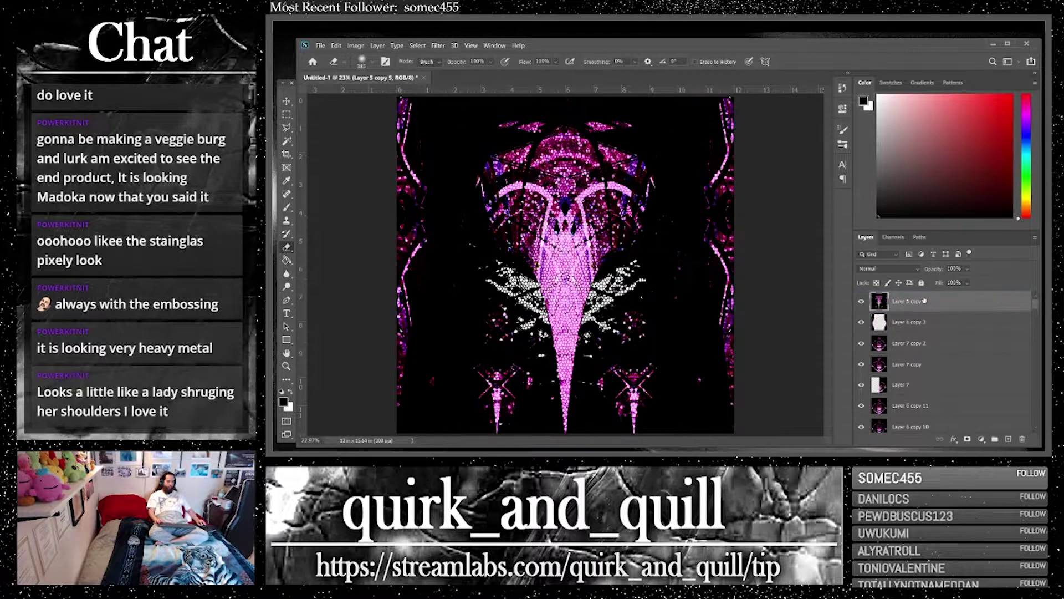
{"action": "left_click", "coordinate": [286, 114]}
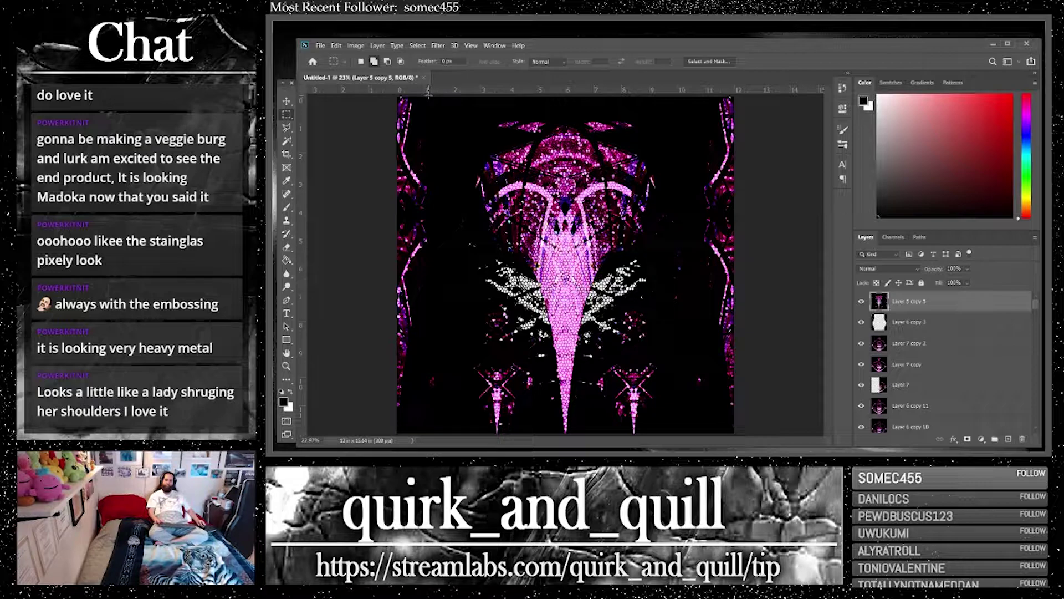
Erase the top layer's pixels inside a large rectangle covering most of the canvas
{"action": "left_click_drag", "start_coordinate": [428, 95], "coordinate": [702, 434]}
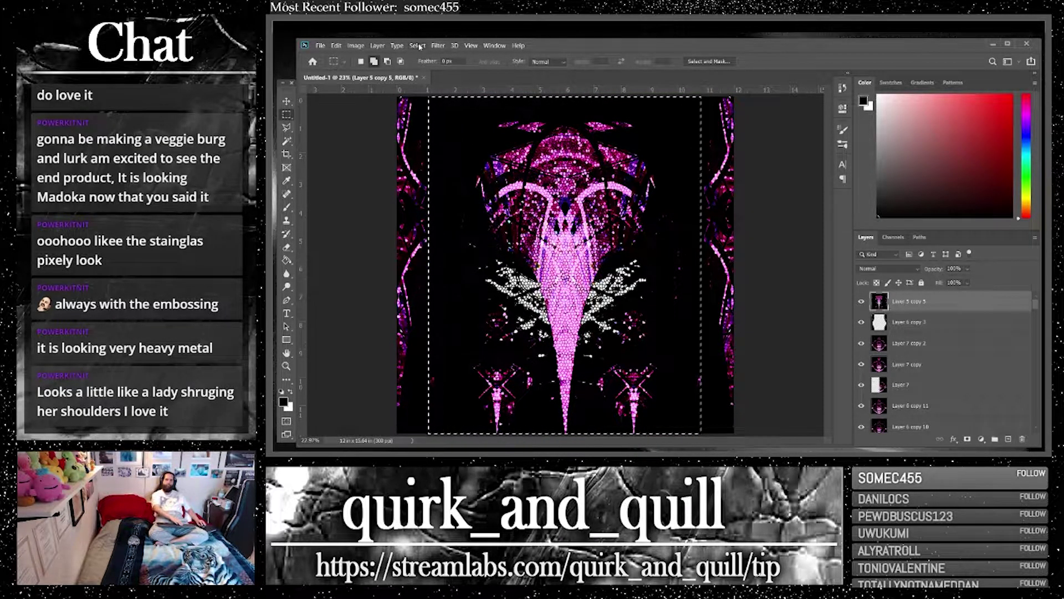
{"action": "key", "text": "Delete"}
{"action": "key", "text": "ctrl+d"}
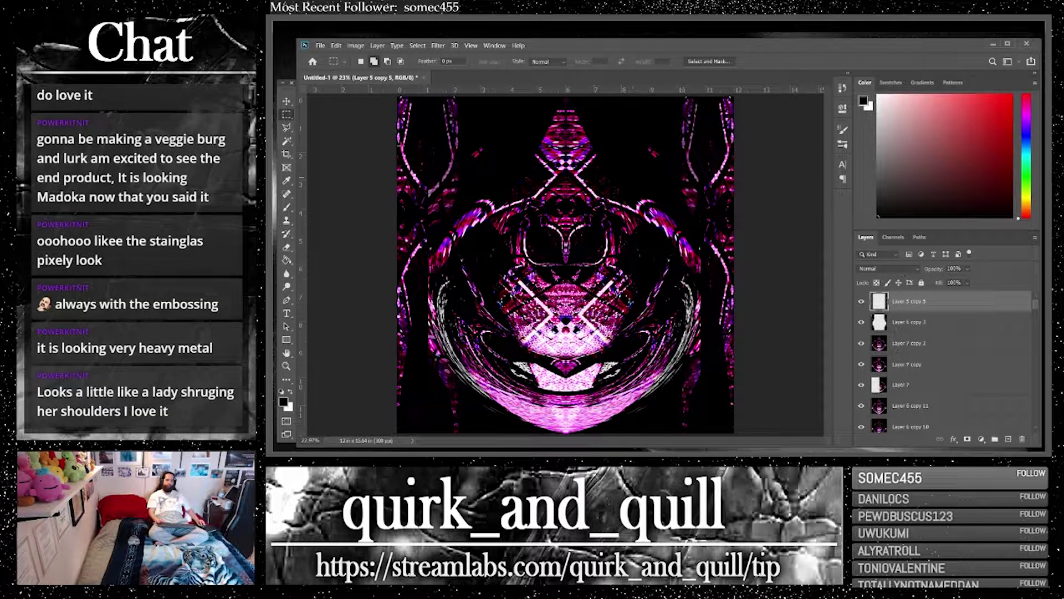
Nudge the remaining top-layer content down, right and back up with shifted arrow keys
{"action": "left_click", "coordinate": [287, 101]}
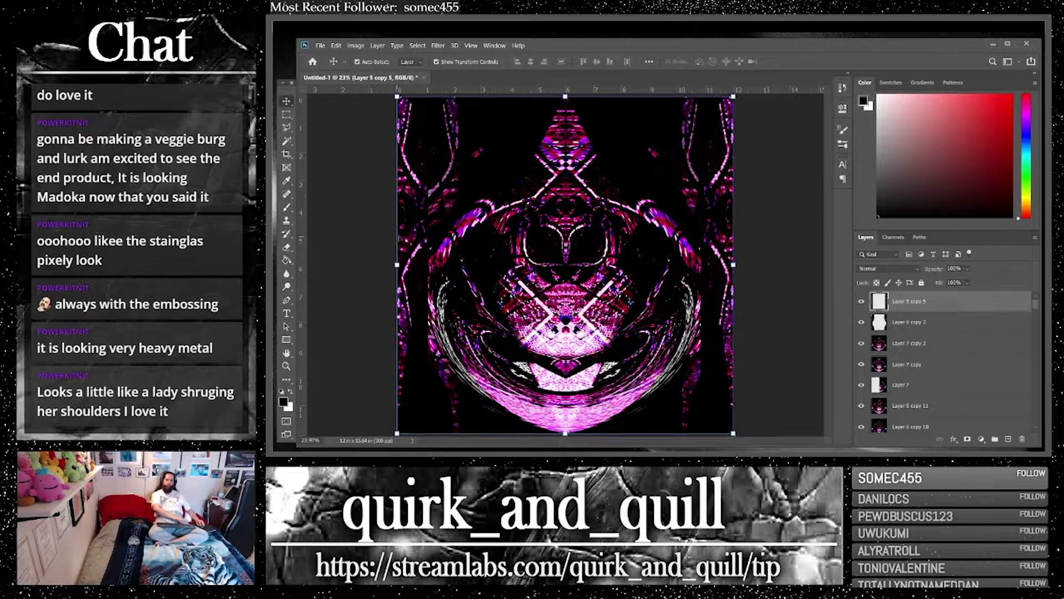
{"action": "key", "text": "shift+Down"}
{"action": "key", "text": "shift+Down"}
{"action": "key", "text": "shift+Down"}
{"action": "key", "text": "shift+Down"}
{"action": "key", "text": "shift+Right"}
{"action": "key", "text": "shift+Right"}
{"action": "key", "text": "shift+Right"}
{"action": "key", "text": "shift+Right"}
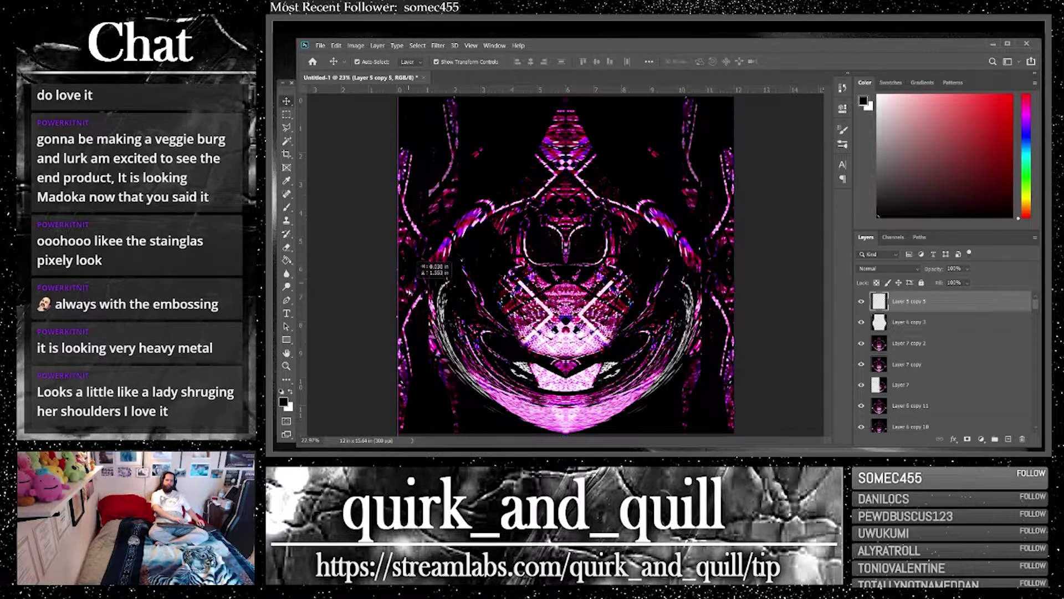
{"action": "key", "text": "shift+Up"}
{"action": "key", "text": "shift+Up"}
{"action": "key", "text": "shift+Up"}
{"action": "key", "text": "shift+Up"}
{"action": "key", "text": "shift+Up"}
{"action": "key", "text": "shift+Up"}
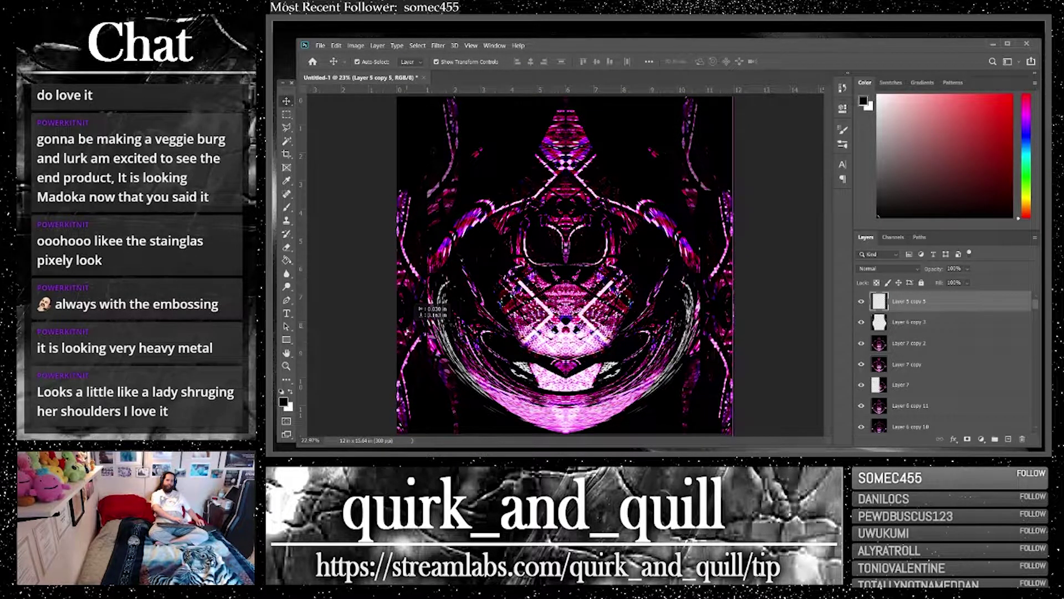
{"action": "key", "text": "shift+Up"}
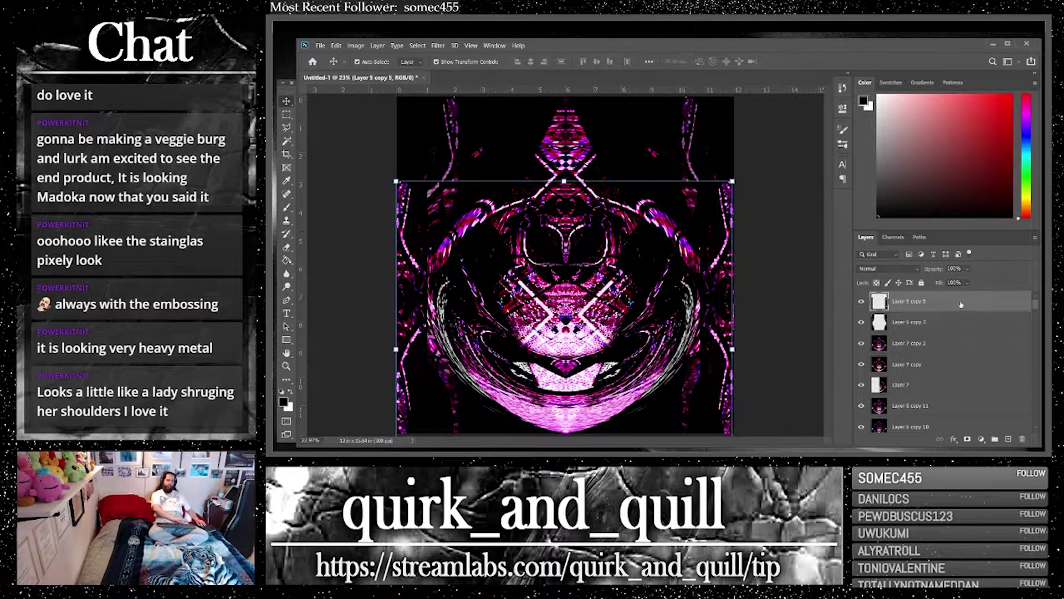
Set the top layer to Screen blending and duplicate it as Layer 5 copy 6
{"action": "left_click", "coordinate": [875, 270]}
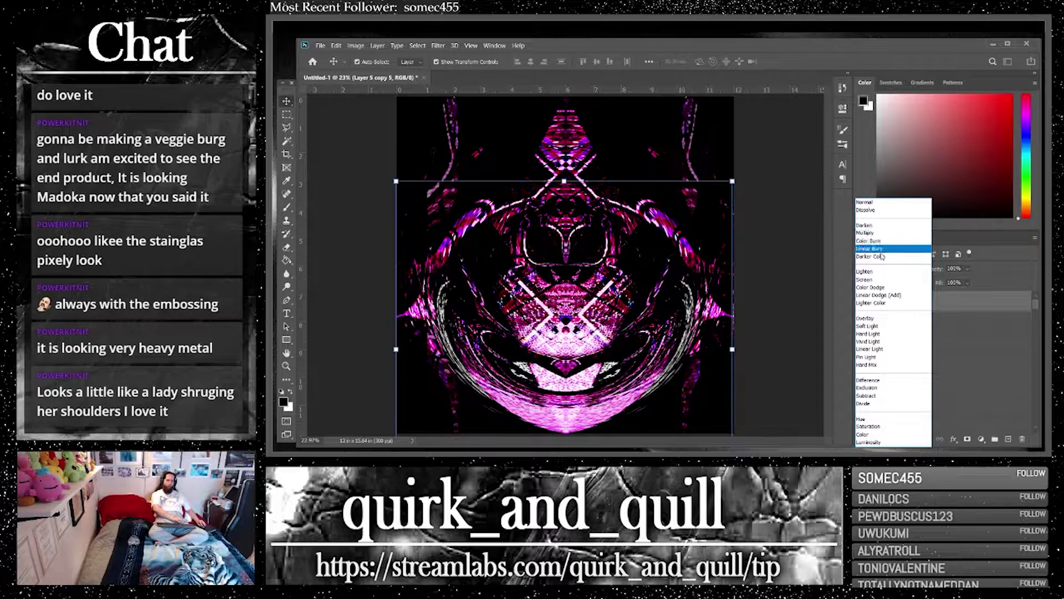
{"action": "left_click", "coordinate": [883, 281]}
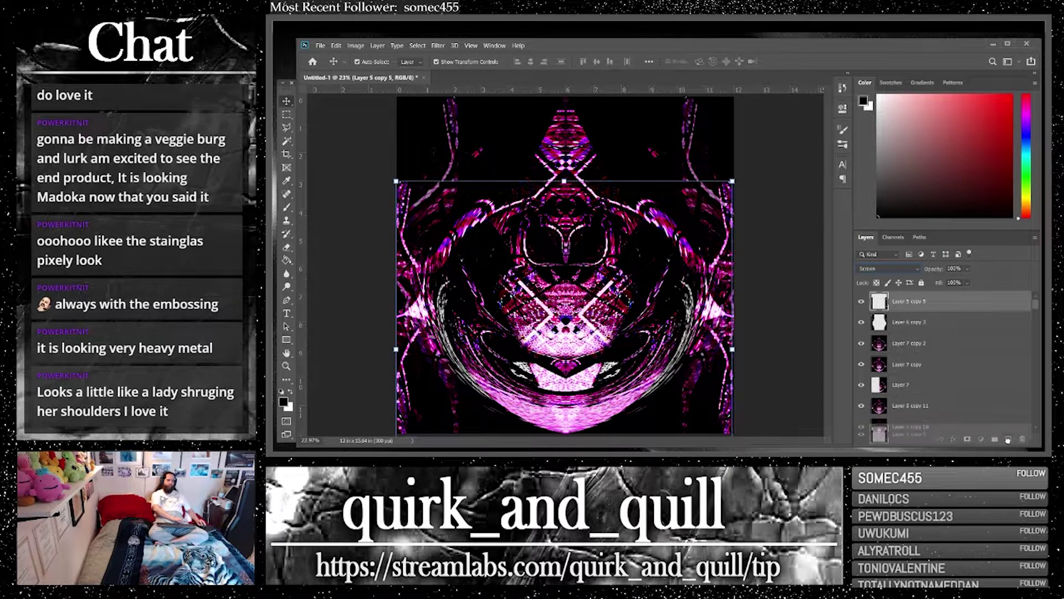
{"action": "left_click_drag", "start_coordinate": [1008, 439], "coordinate": [1007, 439]}
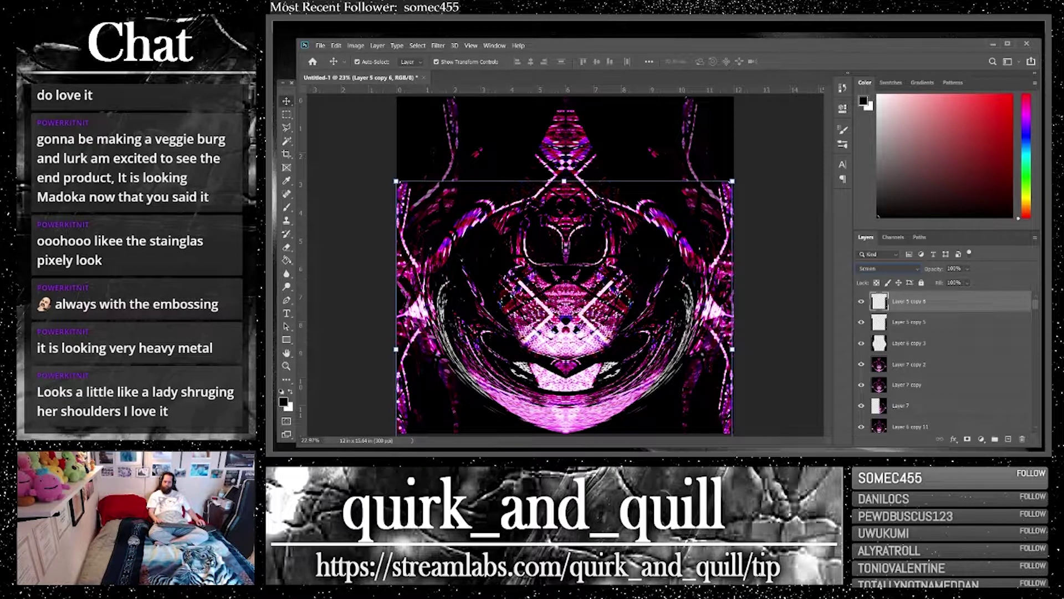
Flip the new Screen copy and align it with the top of the canvas
{"action": "left_click", "coordinate": [334, 45]}
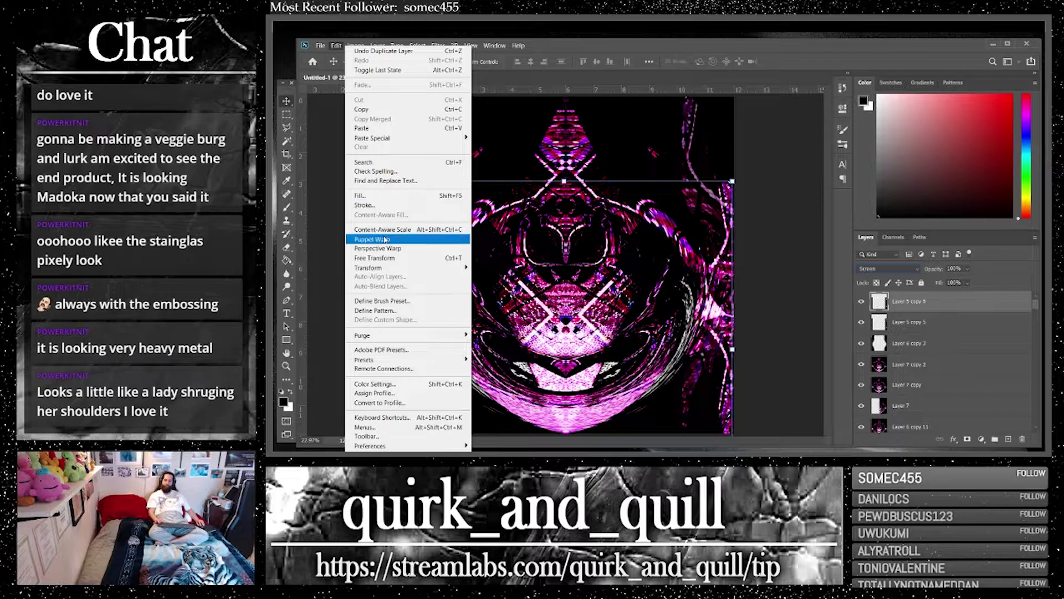
{"action": "mouse_move", "coordinate": [411, 267]}
{"action": "left_click", "coordinate": [539, 423]}
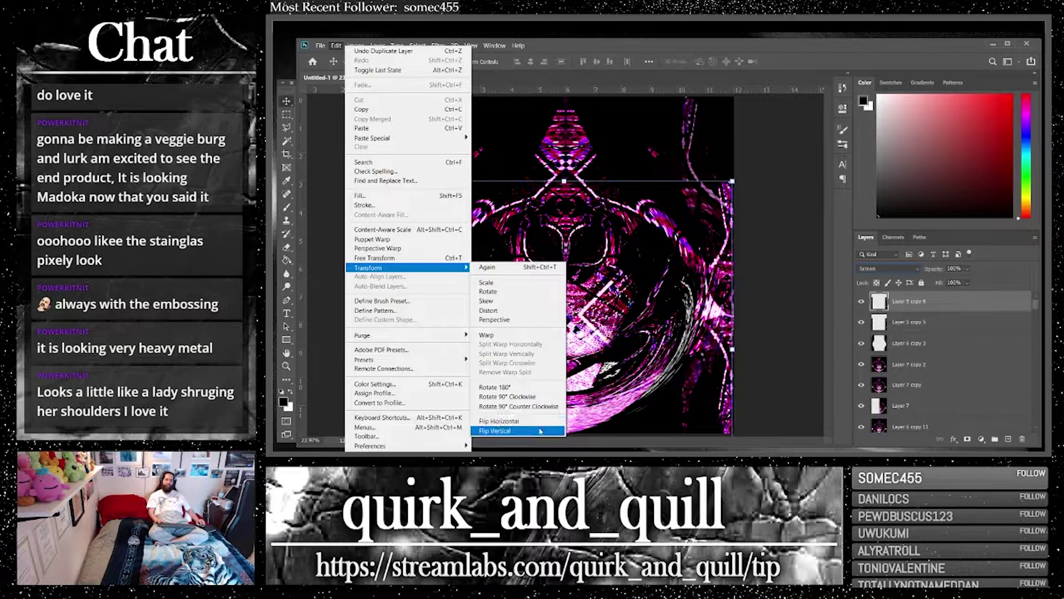
{"action": "left_click_drag", "start_coordinate": [733, 411], "coordinate": [735, 326]}
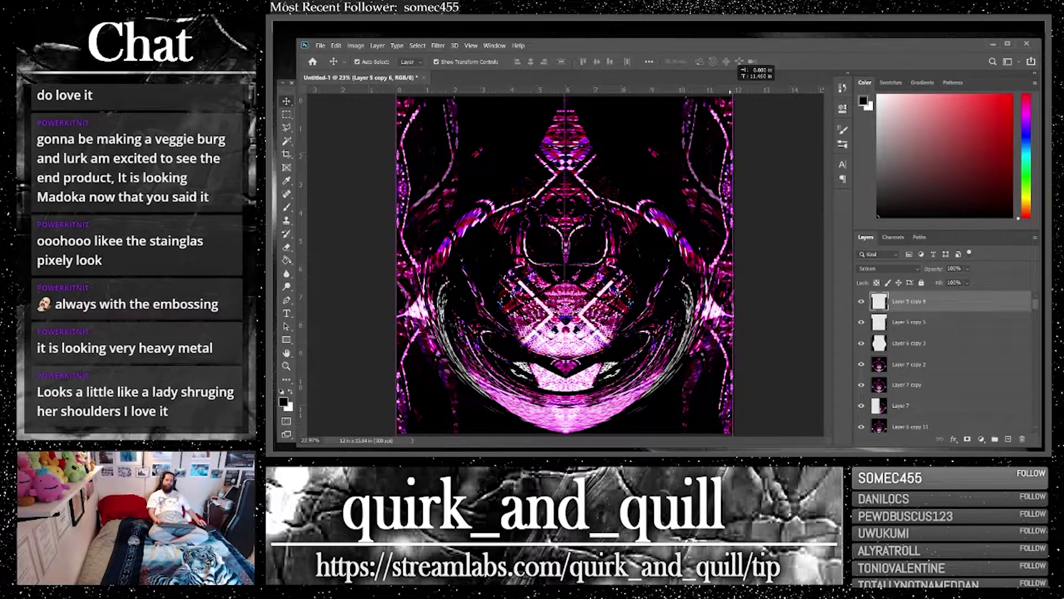
{"action": "left_click_drag", "start_coordinate": [735, 147], "coordinate": [735, 133]}
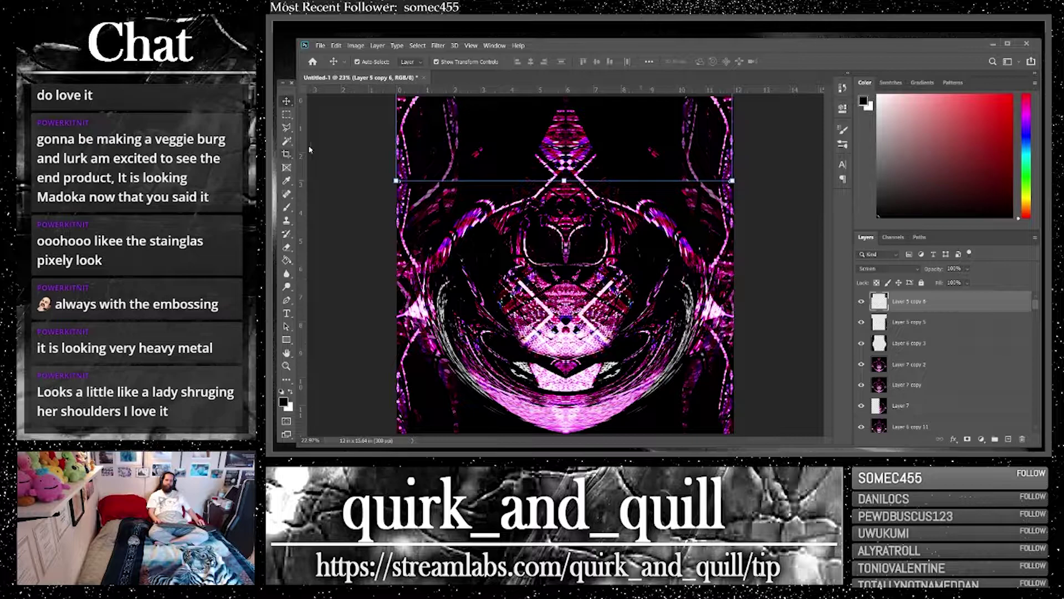
Duplicate the top four layers, undoing an accidental merge of the copies
{"action": "left_click", "coordinate": [333, 151]}
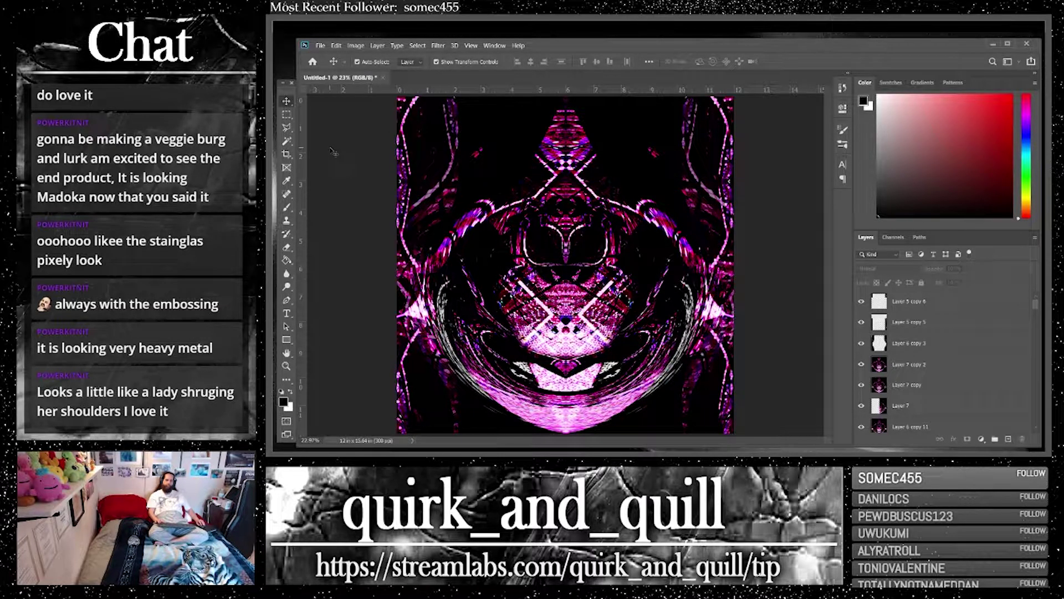
{"action": "left_click", "coordinate": [923, 309]}
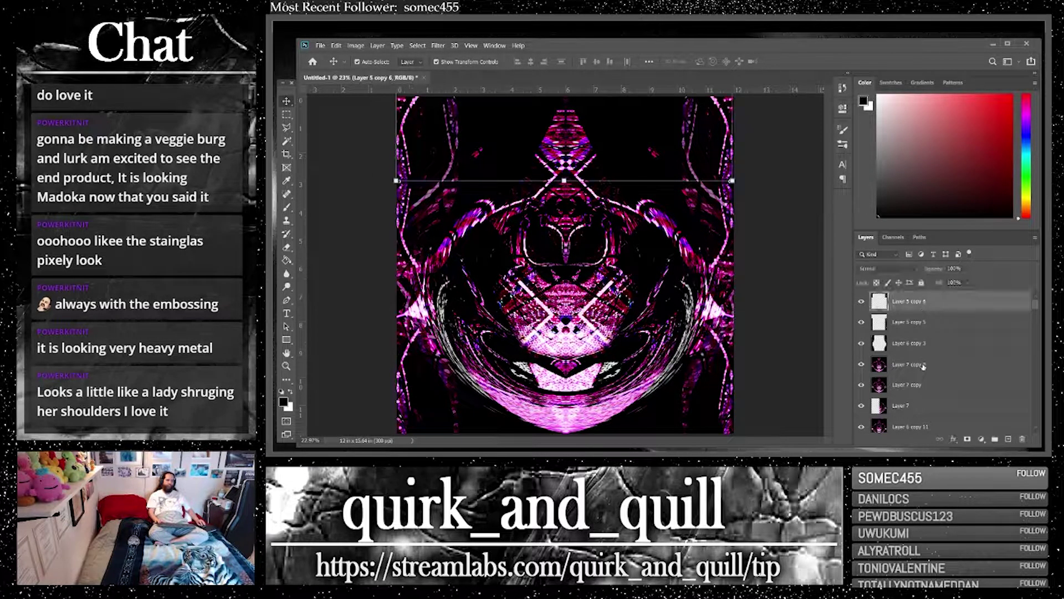
{"action": "left_click", "coordinate": [924, 366], "text": "shift"}
{"action": "left_click_drag", "start_coordinate": [923, 366], "coordinate": [1006, 434]}
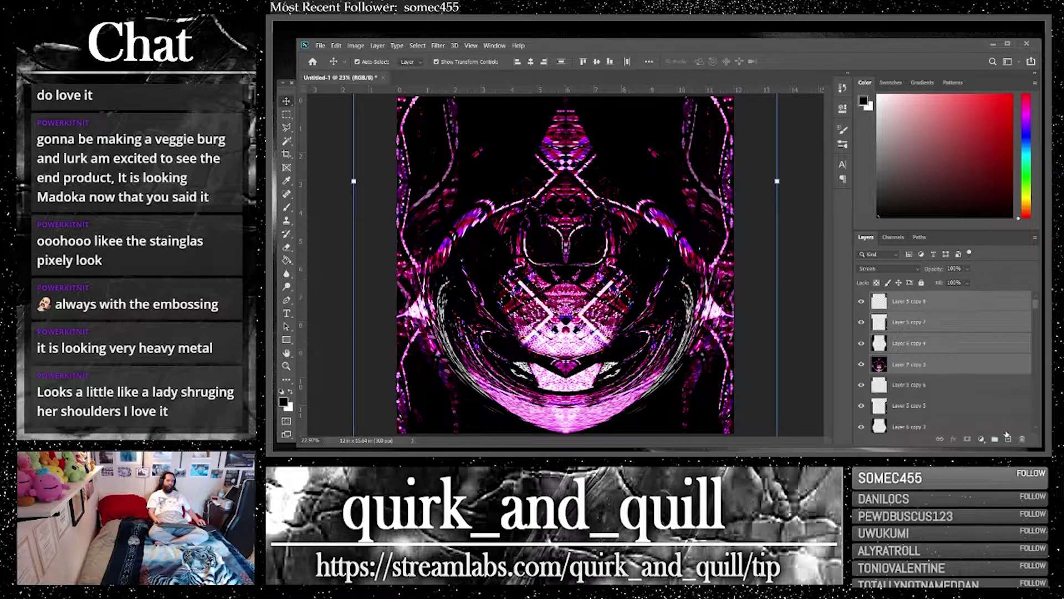
{"action": "right_click", "coordinate": [924, 364]}
{"action": "left_click", "coordinate": [847, 345]}
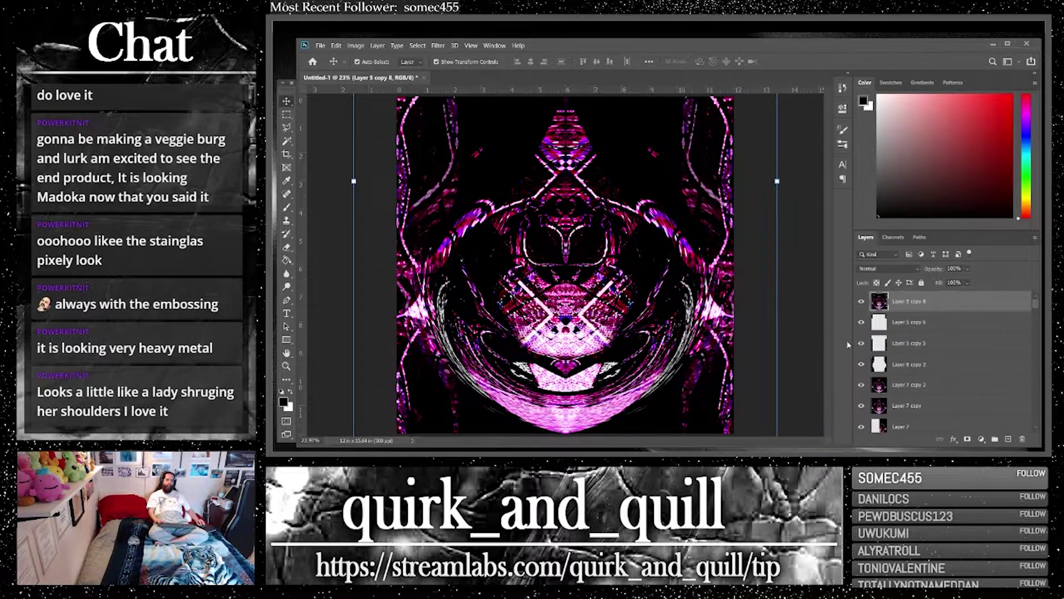
{"action": "key", "text": "ctrl+z"}
Lower Layer 5 copy 7 to 37% opacity
{"action": "left_click", "coordinate": [927, 333]}
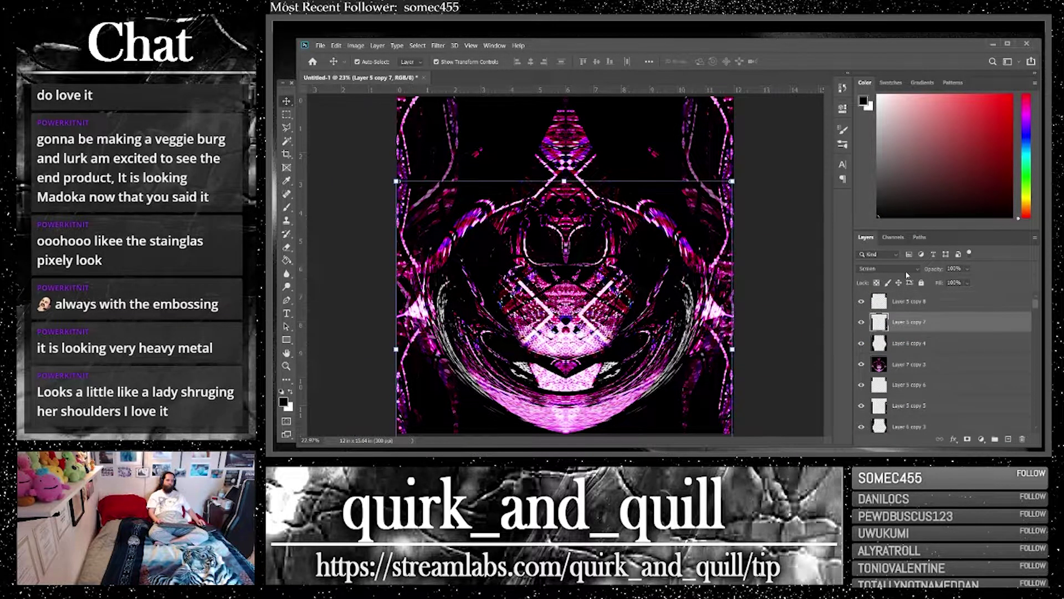
{"action": "left_click", "coordinate": [967, 268]}
{"action": "left_click_drag", "start_coordinate": [964, 282], "coordinate": [1007, 282]}
Merge the top layers into Layer 5 copy 8, duplicate it, and commit a crop
{"action": "left_click", "coordinate": [942, 305]}
{"action": "left_click", "coordinate": [938, 367], "text": "shift"}
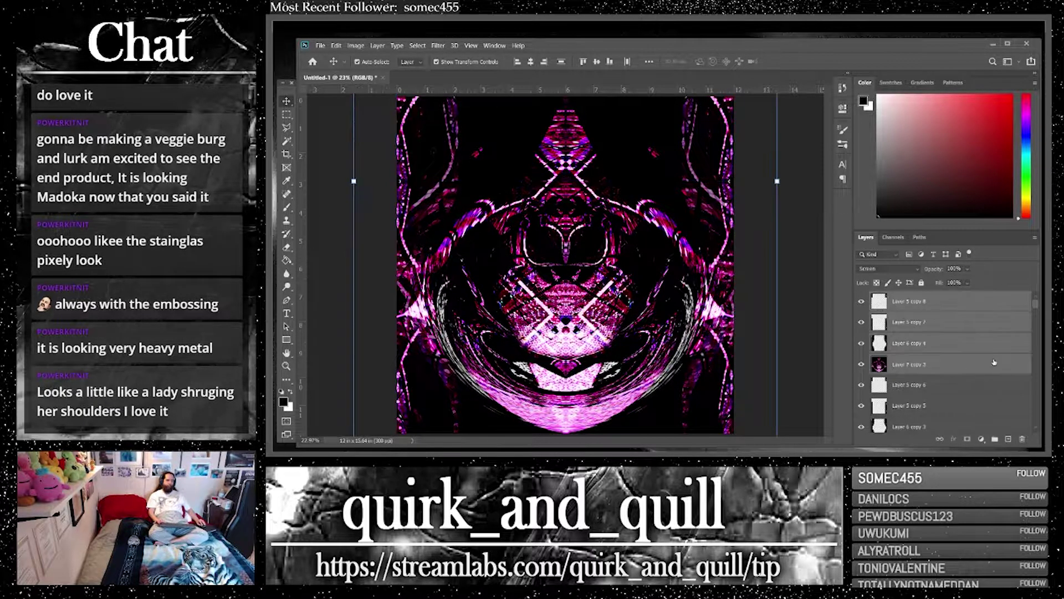
{"action": "right_click", "coordinate": [985, 363]}
{"action": "left_click", "coordinate": [906, 342]}
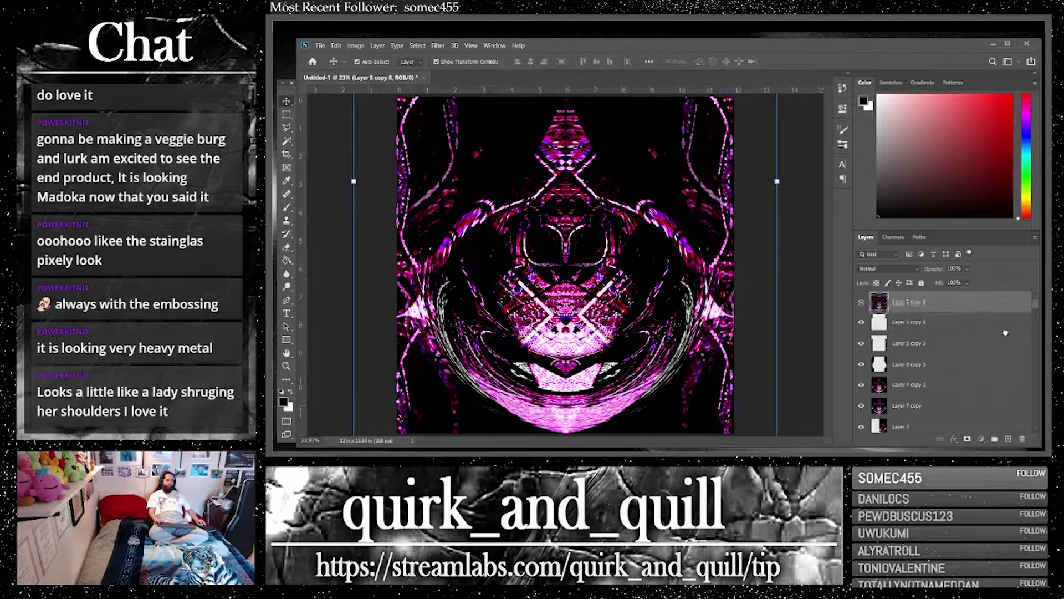
{"action": "left_click_drag", "start_coordinate": [1008, 437], "coordinate": [1009, 438]}
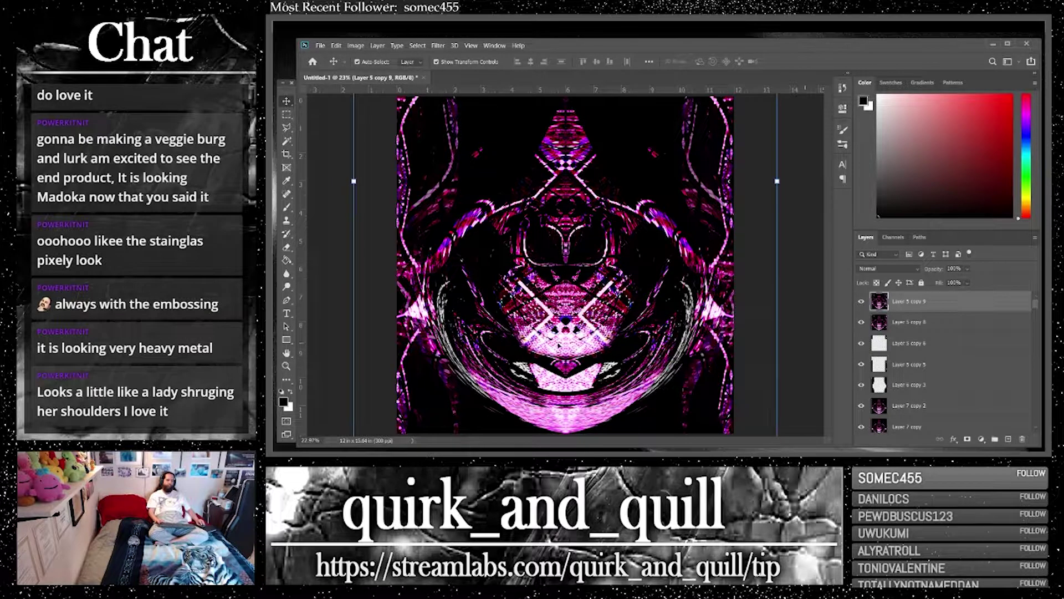
{"action": "left_click", "coordinate": [286, 154]}
{"action": "key", "text": "Return"}
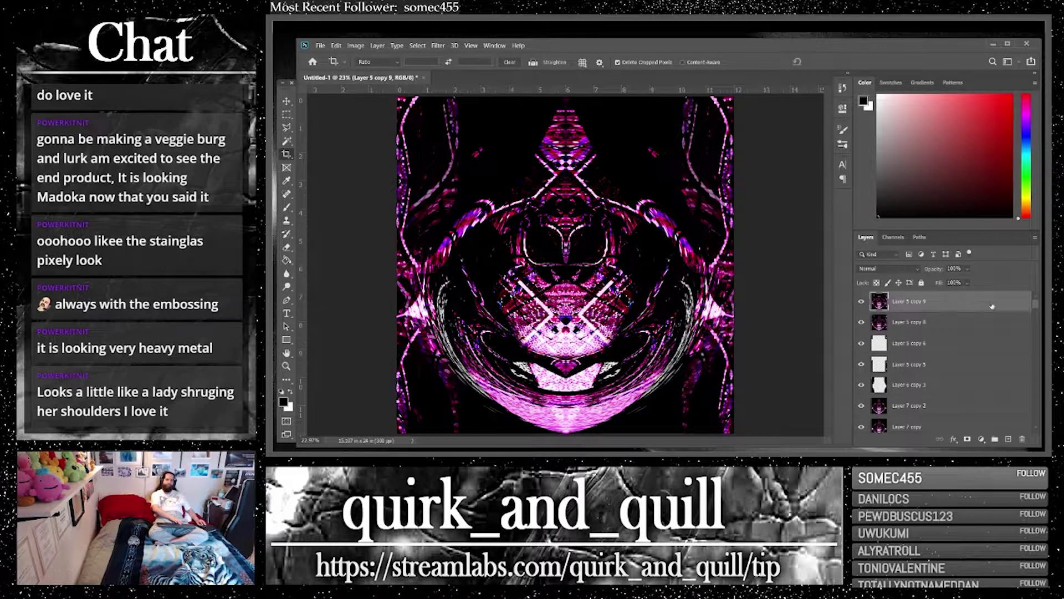
Duplicate the merged top layer twice, creating Layer 5 copy 10 and copy 11
{"action": "left_click_drag", "start_coordinate": [1015, 346], "coordinate": [1008, 438]}
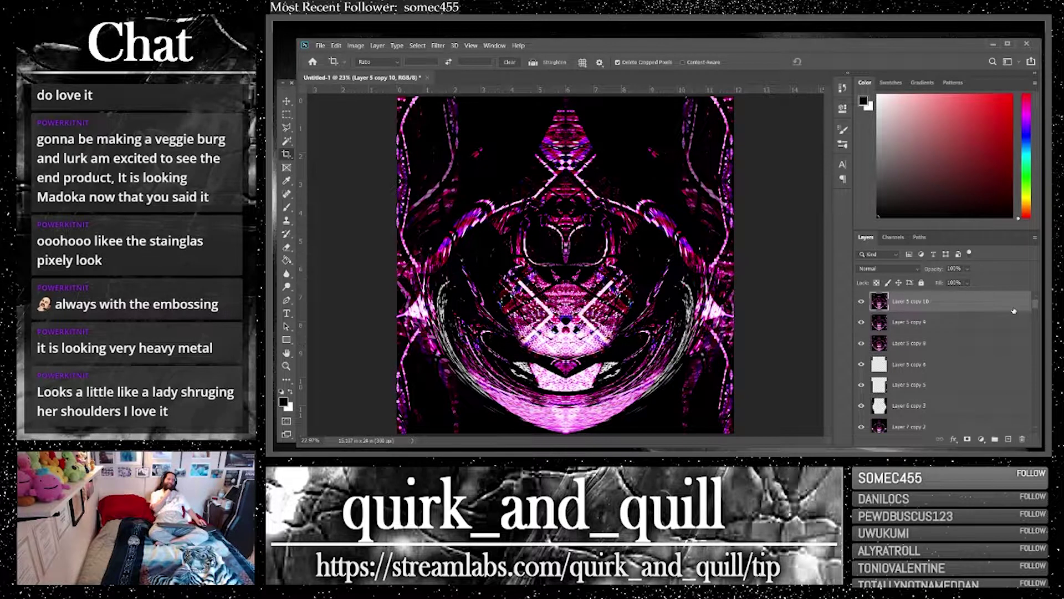
{"action": "left_click_drag", "start_coordinate": [1014, 307], "coordinate": [1008, 438]}
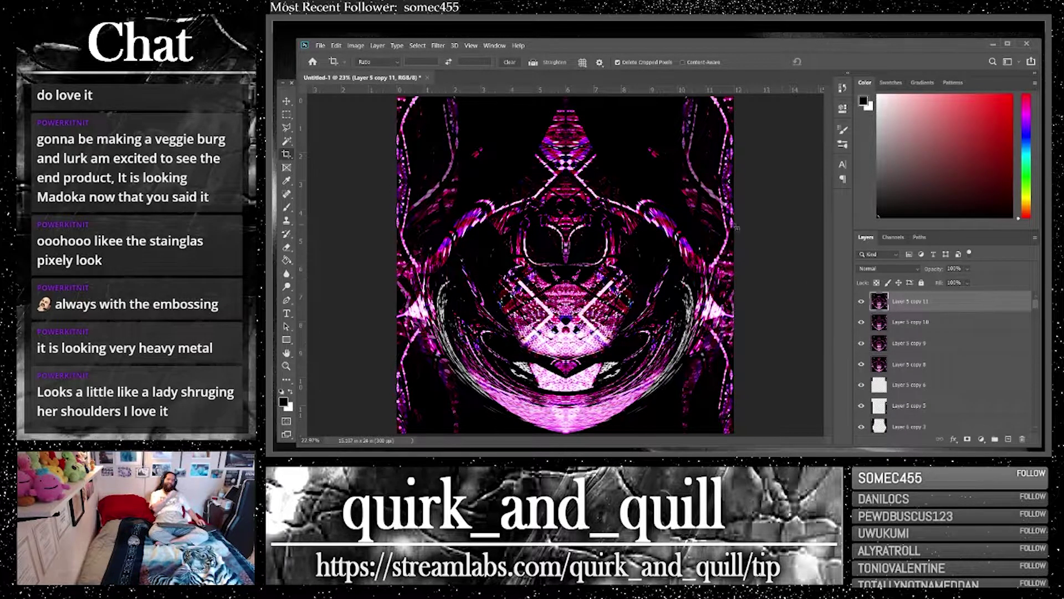
Apply Distort > Polar Coordinates with Polar to Rectangular to Layer 5 copy 11
{"action": "left_click", "coordinate": [438, 46]}
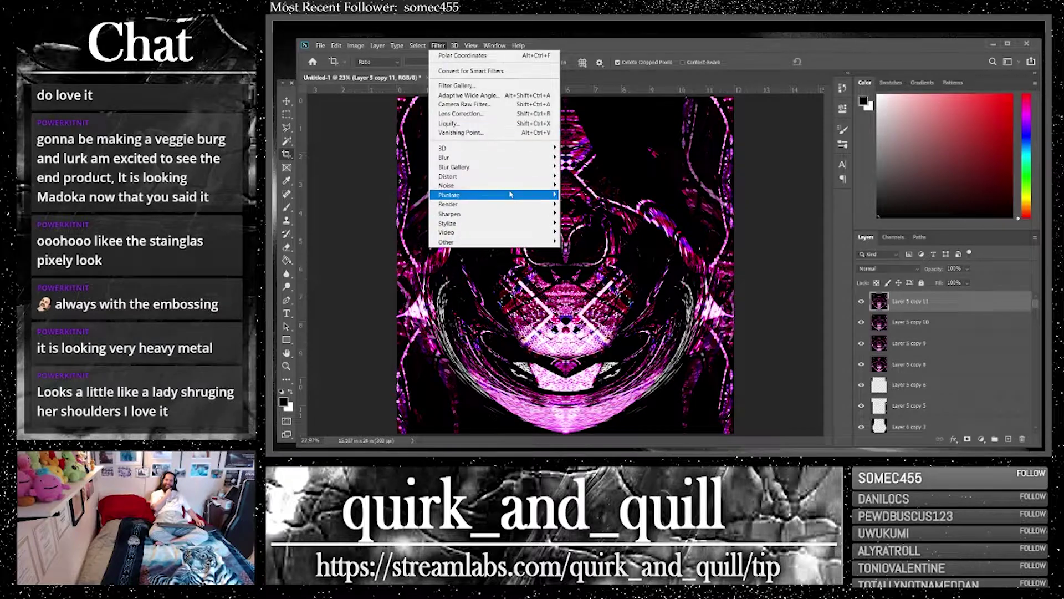
{"action": "mouse_move", "coordinate": [536, 178]}
{"action": "left_click", "coordinate": [587, 195]}
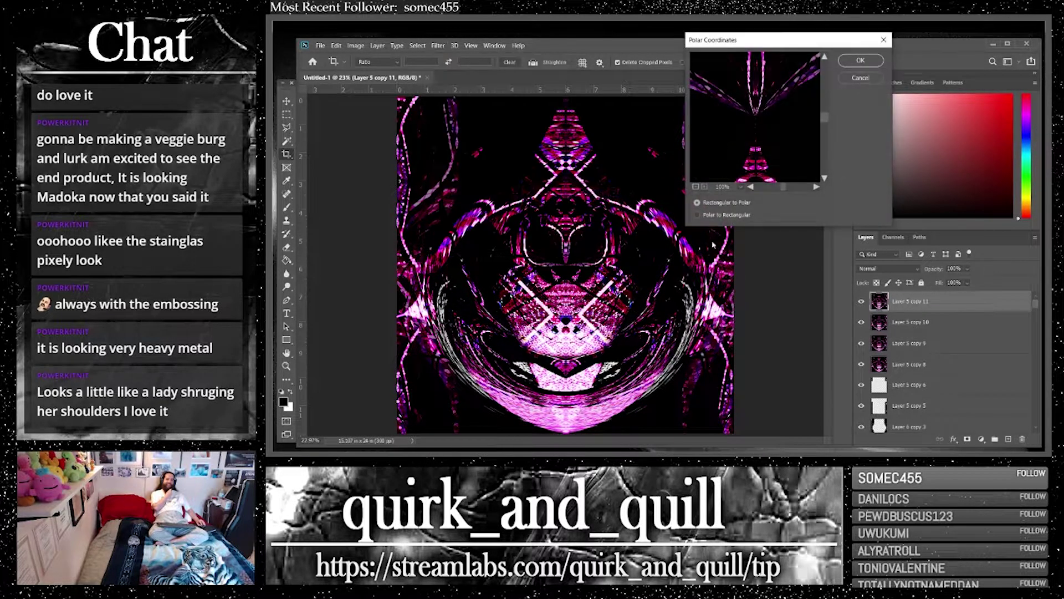
{"action": "left_click", "coordinate": [696, 188]}
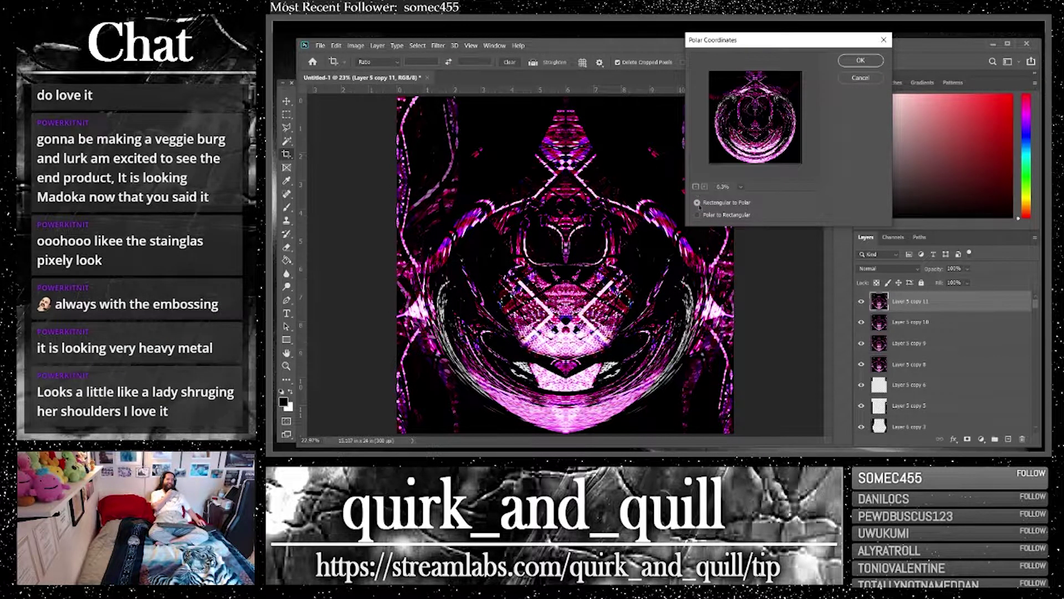
{"action": "left_click", "coordinate": [698, 215]}
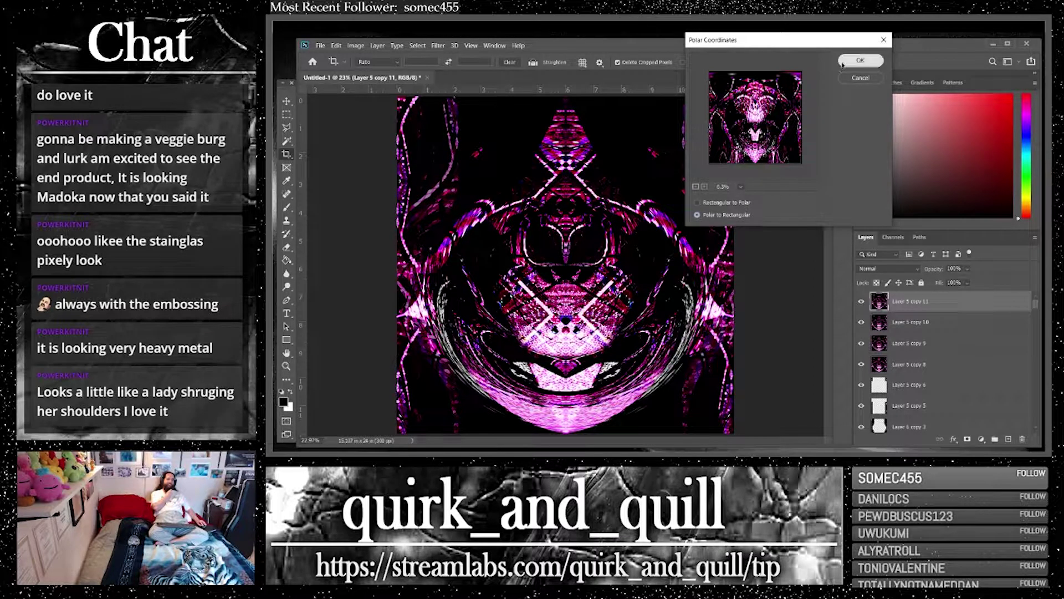
{"action": "left_click", "coordinate": [860, 60]}
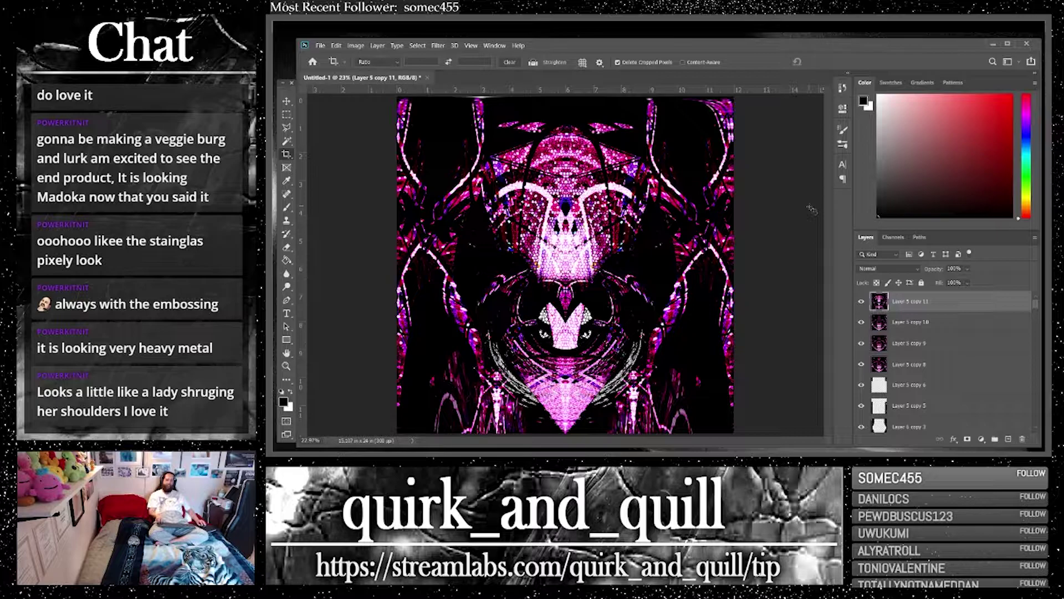
{"action": "left_click", "coordinate": [914, 270]}
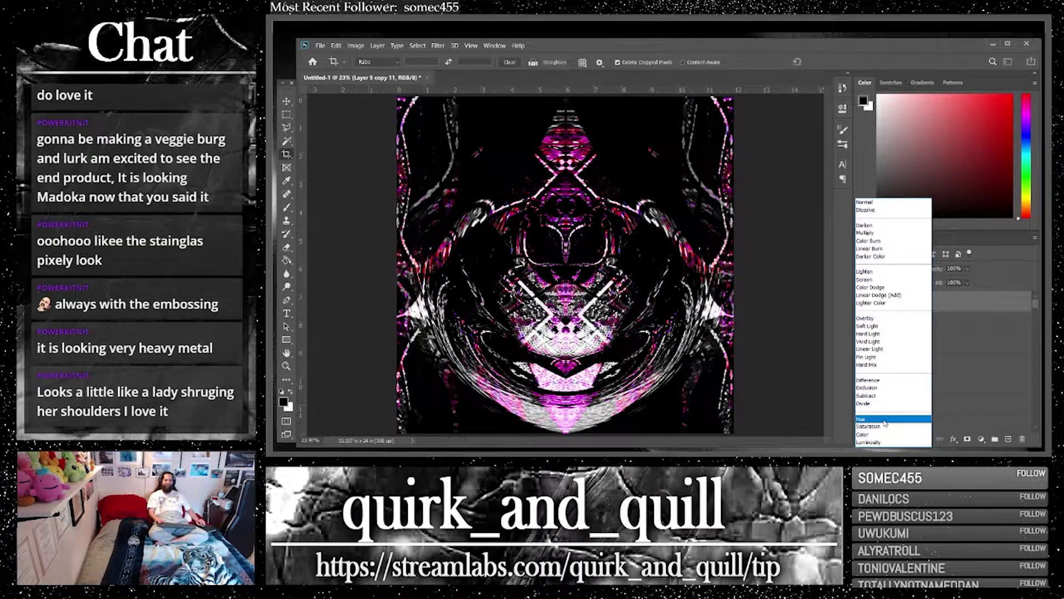
Set Layer 5 copy 11 to Hue blending and toggle its visibility to compare the effect
{"action": "left_click", "coordinate": [885, 419]}
{"action": "left_click", "coordinate": [862, 302]}
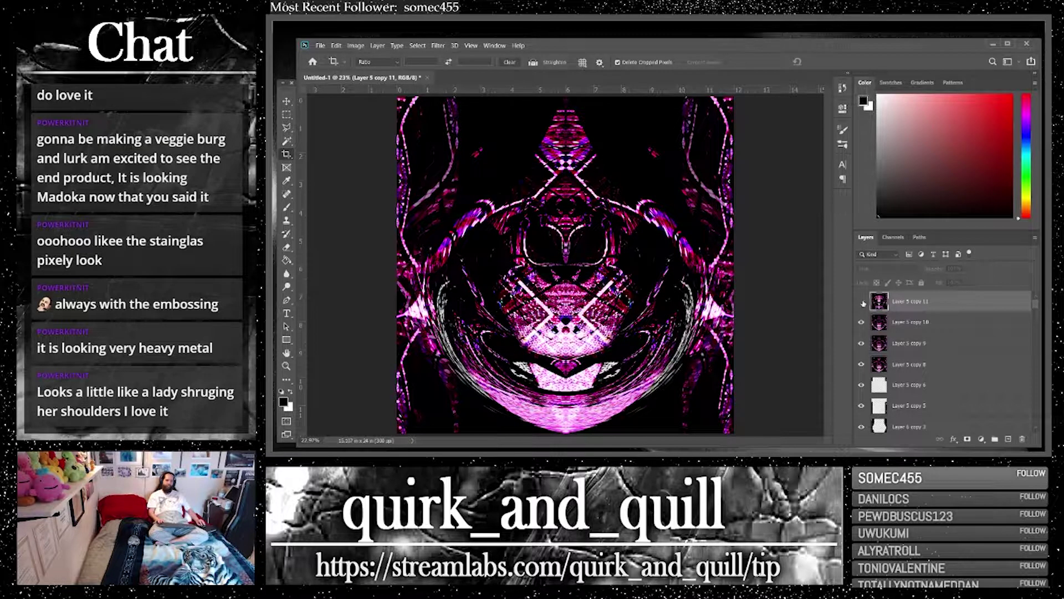
{"action": "left_click", "coordinate": [862, 302]}
{"action": "left_click", "coordinate": [862, 302]}
{"action": "left_click", "coordinate": [862, 302]}
{"action": "left_click", "coordinate": [862, 303]}
{"action": "left_click", "coordinate": [862, 302]}
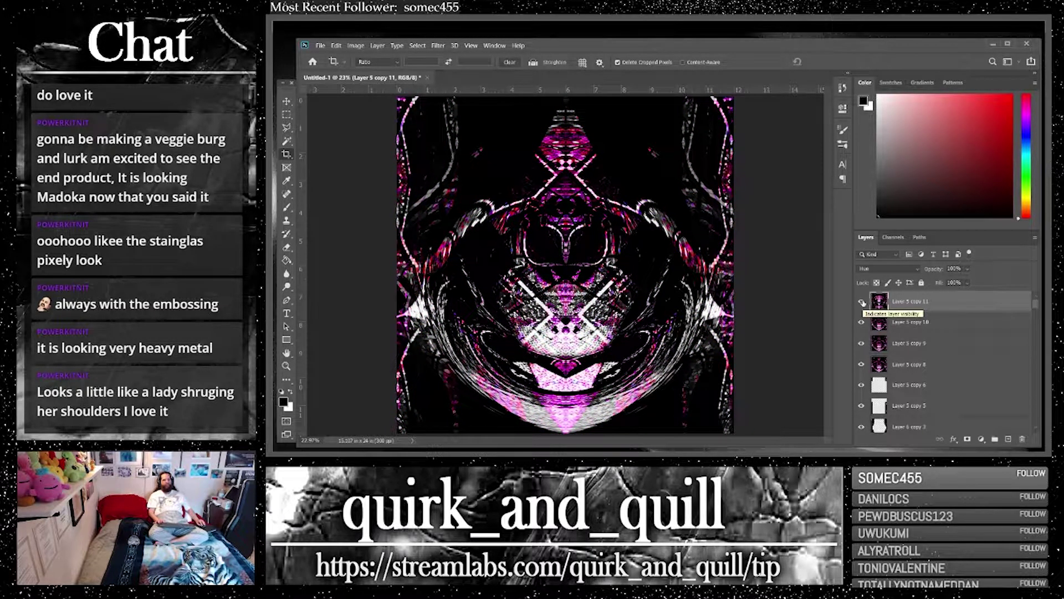
{"action": "left_click", "coordinate": [863, 302]}
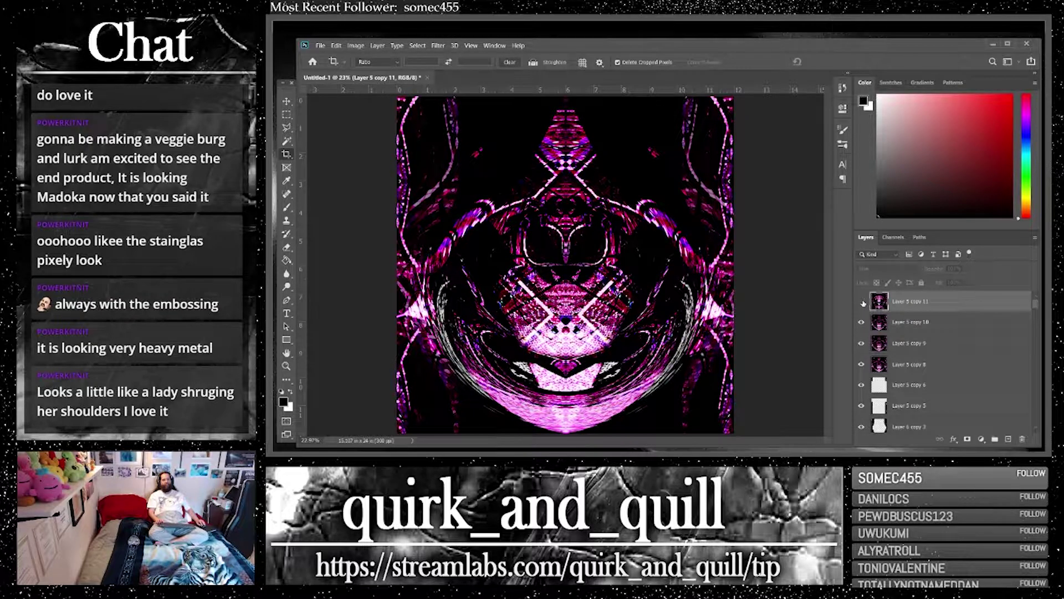
{"action": "left_click", "coordinate": [862, 302]}
{"action": "left_click", "coordinate": [863, 302]}
{"action": "left_click", "coordinate": [862, 302]}
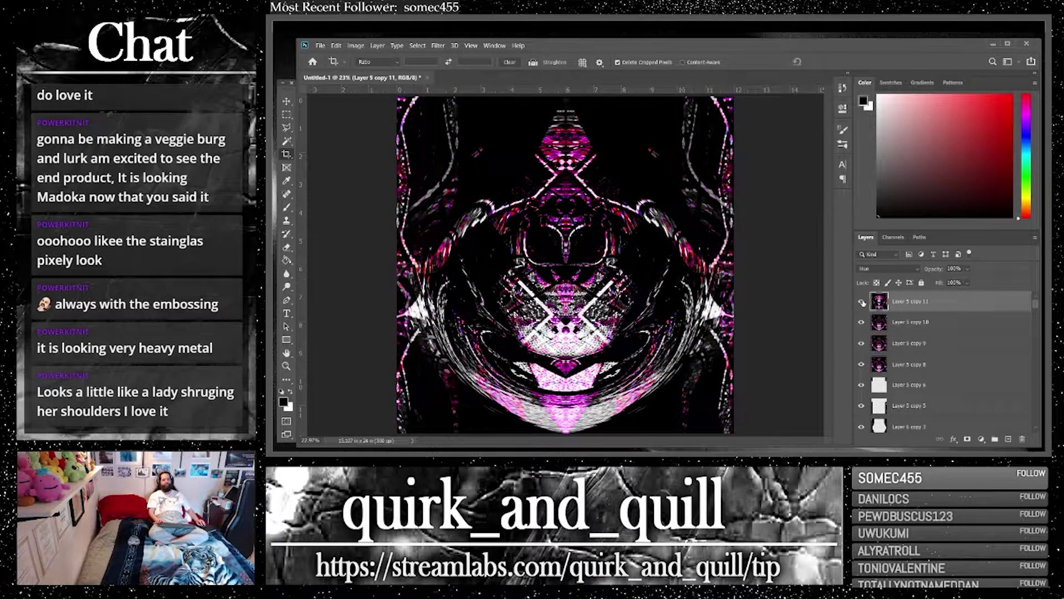
{"action": "left_click", "coordinate": [863, 302]}
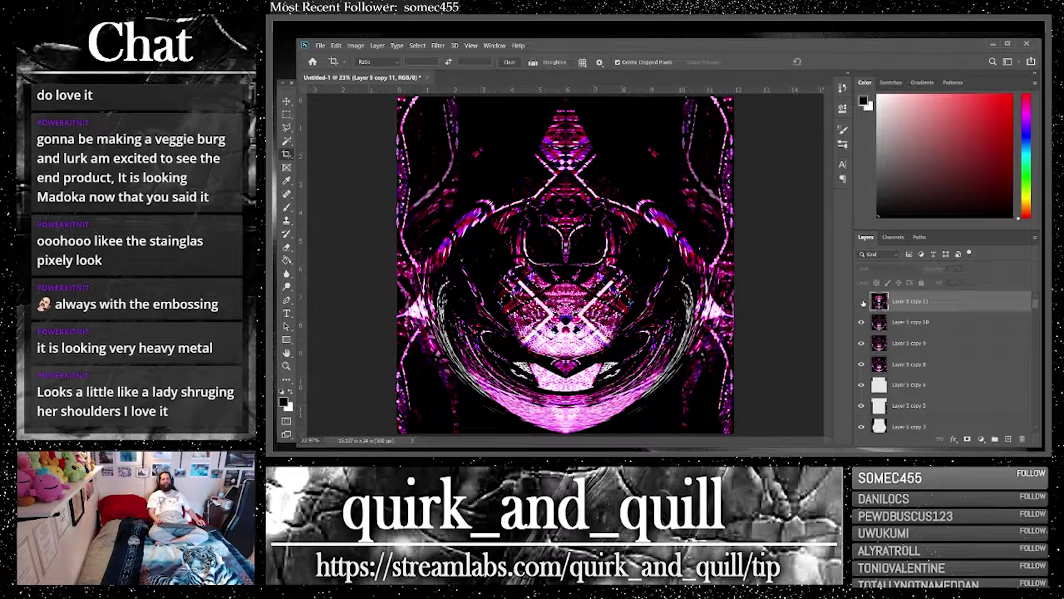
{"action": "left_click", "coordinate": [863, 302]}
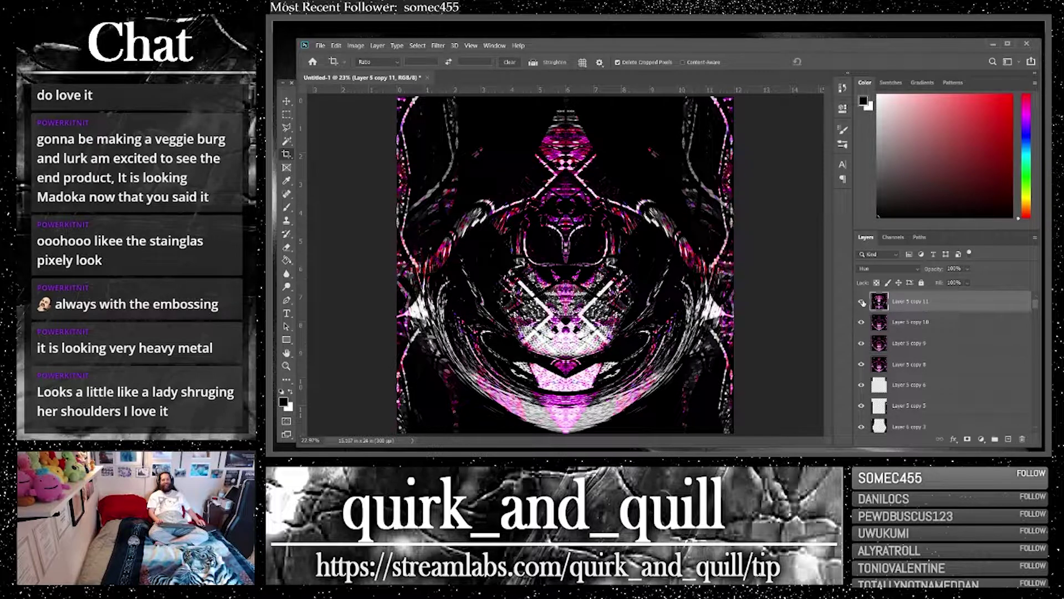
{"action": "left_click", "coordinate": [863, 302]}
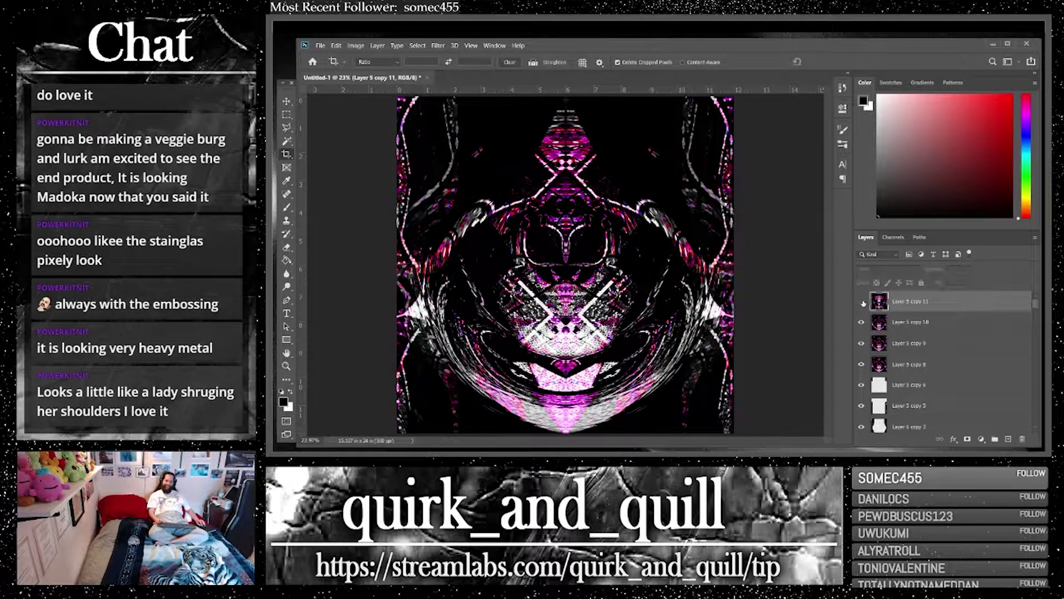
{"action": "left_click", "coordinate": [863, 302]}
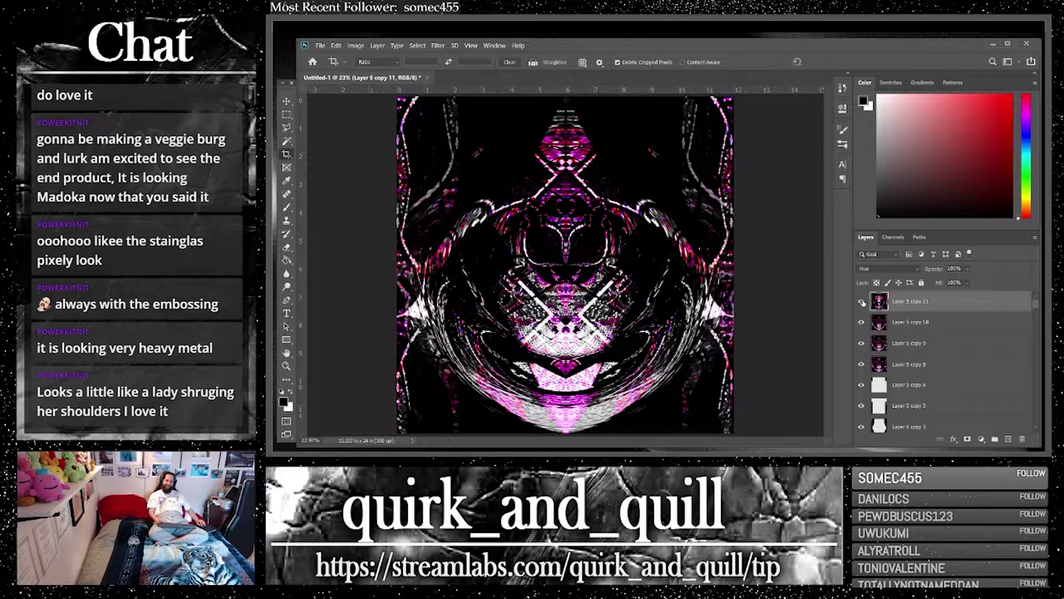
{"action": "left_click", "coordinate": [863, 302]}
{"action": "left_click", "coordinate": [863, 302]}
{"action": "left_click", "coordinate": [863, 302]}
{"action": "left_click", "coordinate": [863, 302]}
Duplicate copies 10 and 11, merge them into Layer 5 copy 13, and duplicate that as copy 14
{"action": "left_click", "coordinate": [925, 322], "text": "shift"}
{"action": "key", "text": "ctrl+j"}
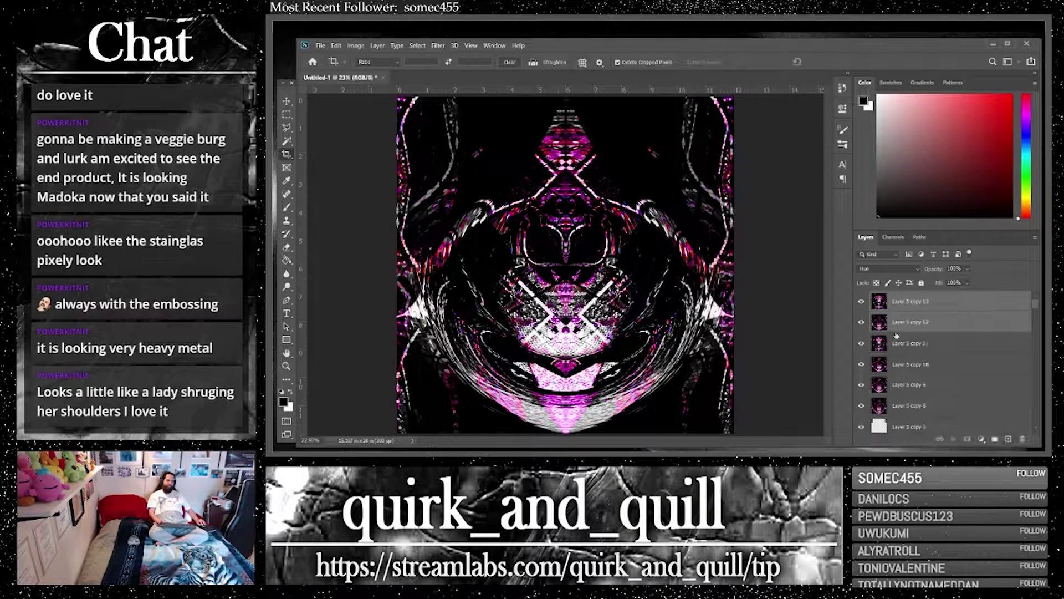
{"action": "right_click", "coordinate": [897, 335]}
{"action": "left_click", "coordinate": [921, 342]}
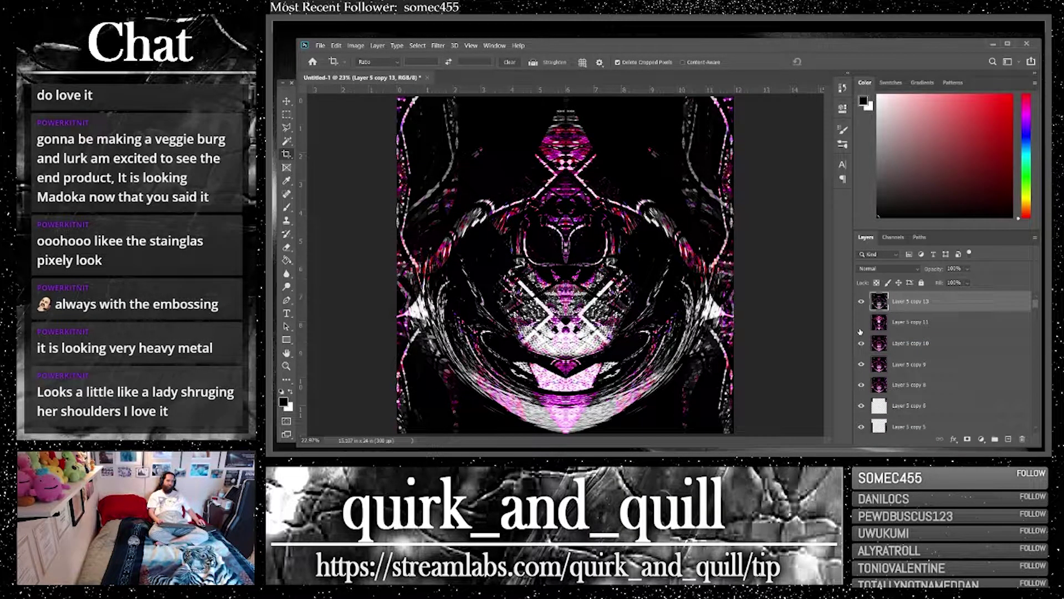
{"action": "left_click", "coordinate": [861, 301]}
{"action": "left_click", "coordinate": [861, 301]}
{"action": "left_click", "coordinate": [861, 301]}
{"action": "left_click", "coordinate": [862, 301]}
{"action": "left_click_drag", "start_coordinate": [963, 304], "coordinate": [995, 438]}
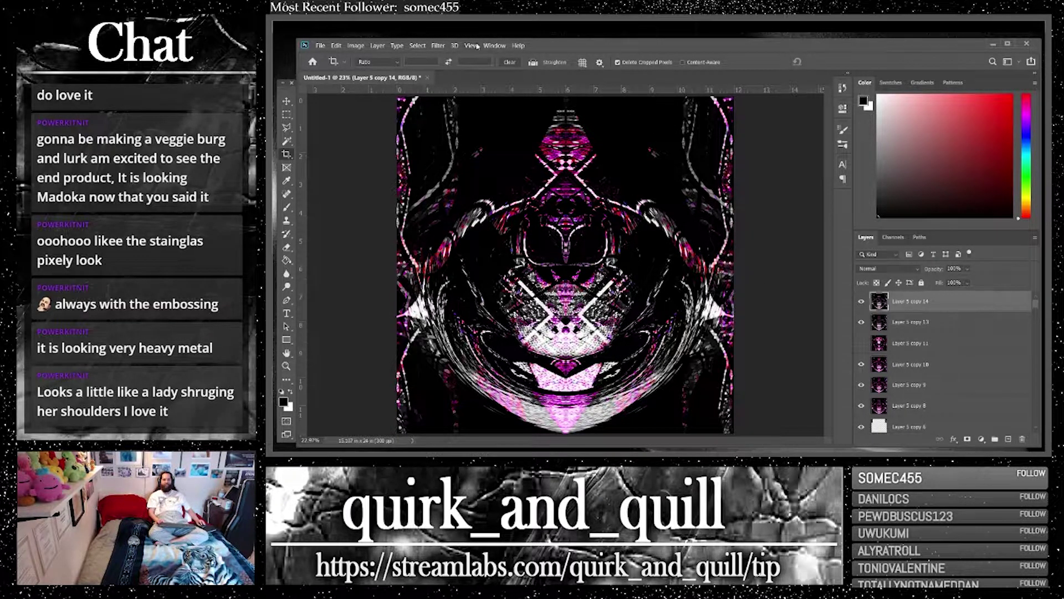
In the Filter Gallery, apply Stylize > Glowing Edges: width 1, brightness 20, smoothness 15
{"action": "left_click", "coordinate": [438, 45]}
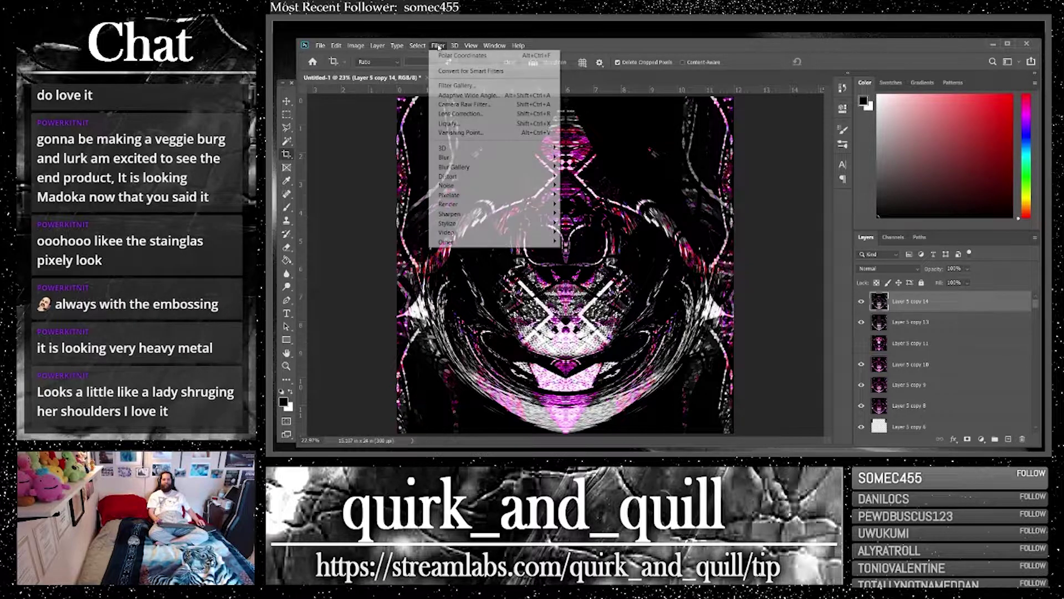
{"action": "left_click", "coordinate": [474, 86]}
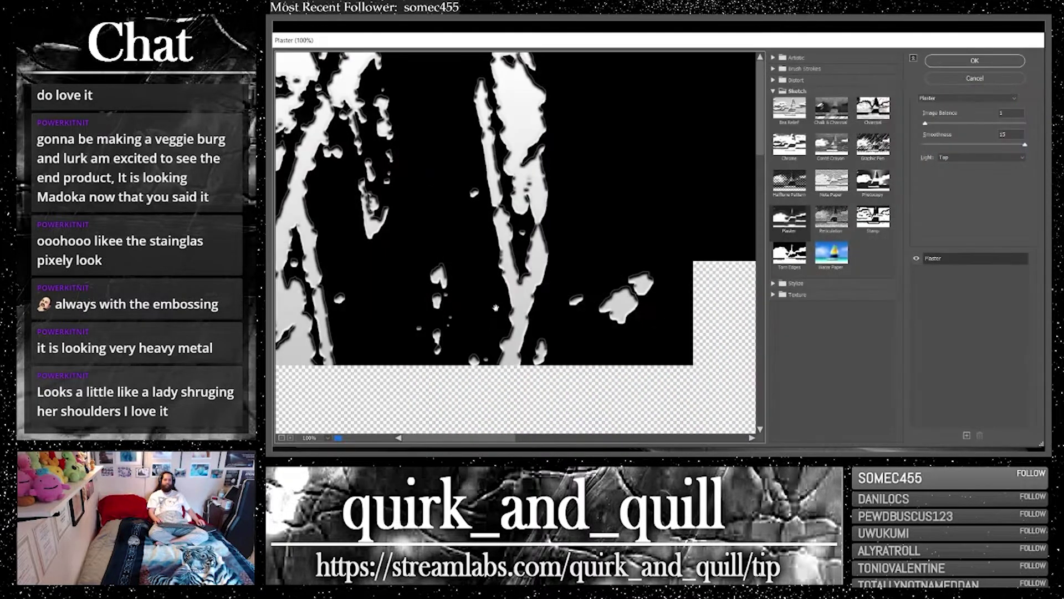
{"action": "left_click", "coordinate": [328, 438]}
{"action": "left_click", "coordinate": [335, 427]}
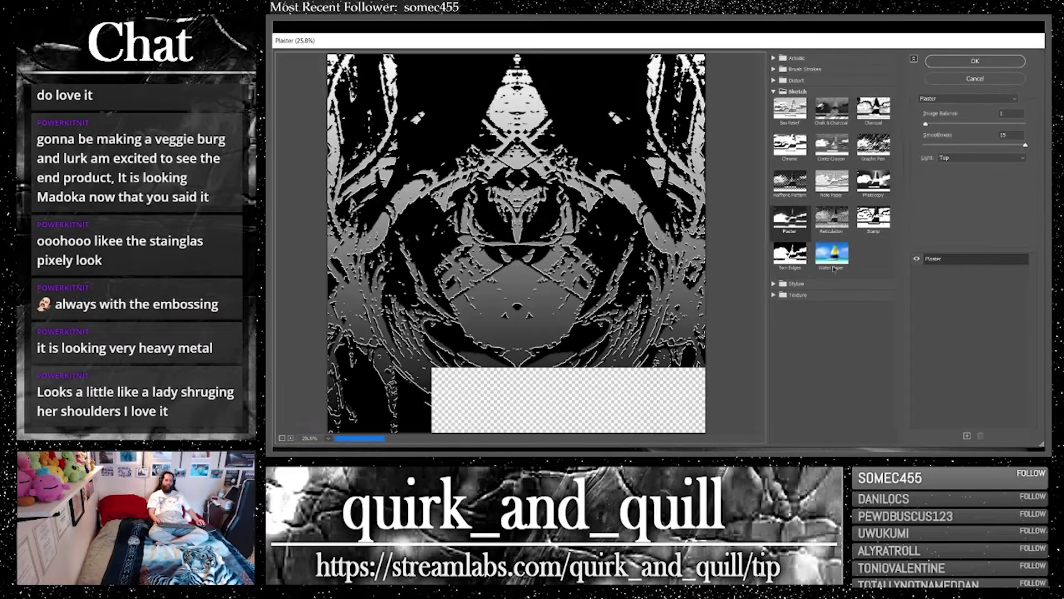
{"action": "left_click", "coordinate": [773, 284]}
{"action": "left_click", "coordinate": [789, 302]}
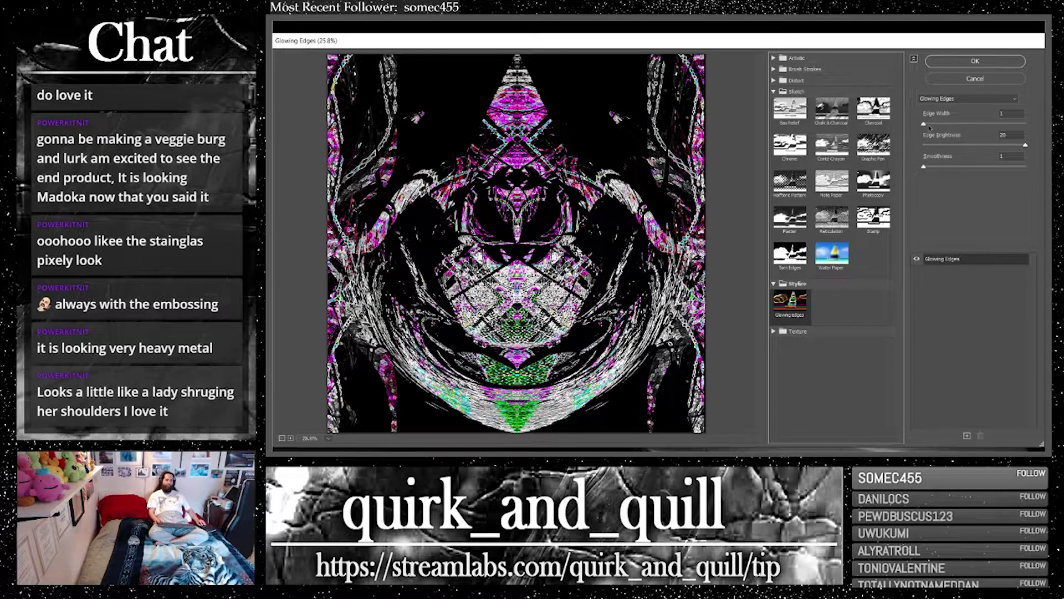
{"action": "left_click_drag", "start_coordinate": [923, 124], "coordinate": [1025, 124]}
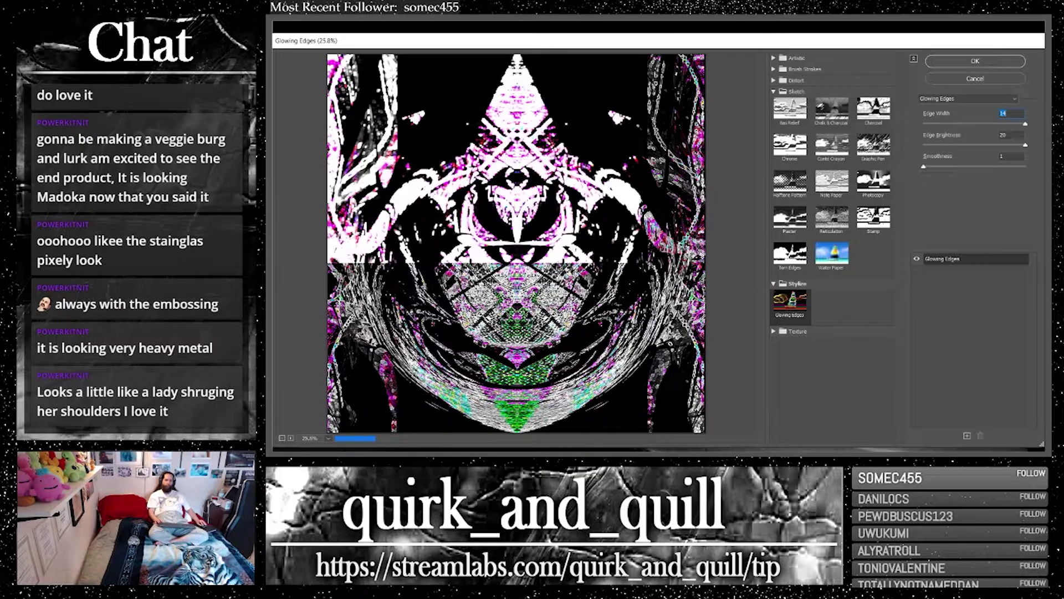
{"action": "type", "text": "1"}
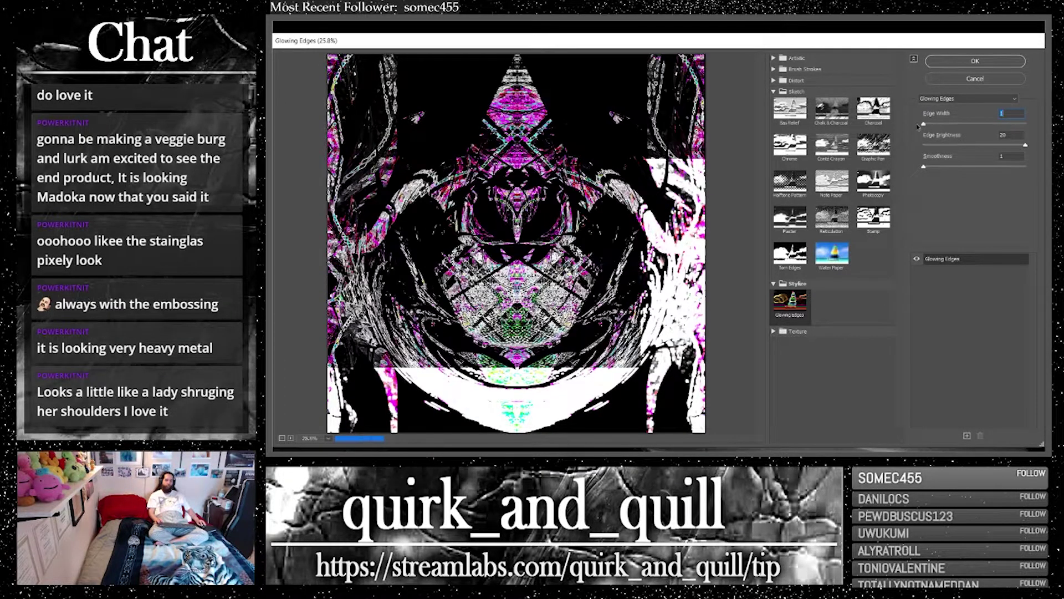
{"action": "left_click", "coordinate": [1026, 145]}
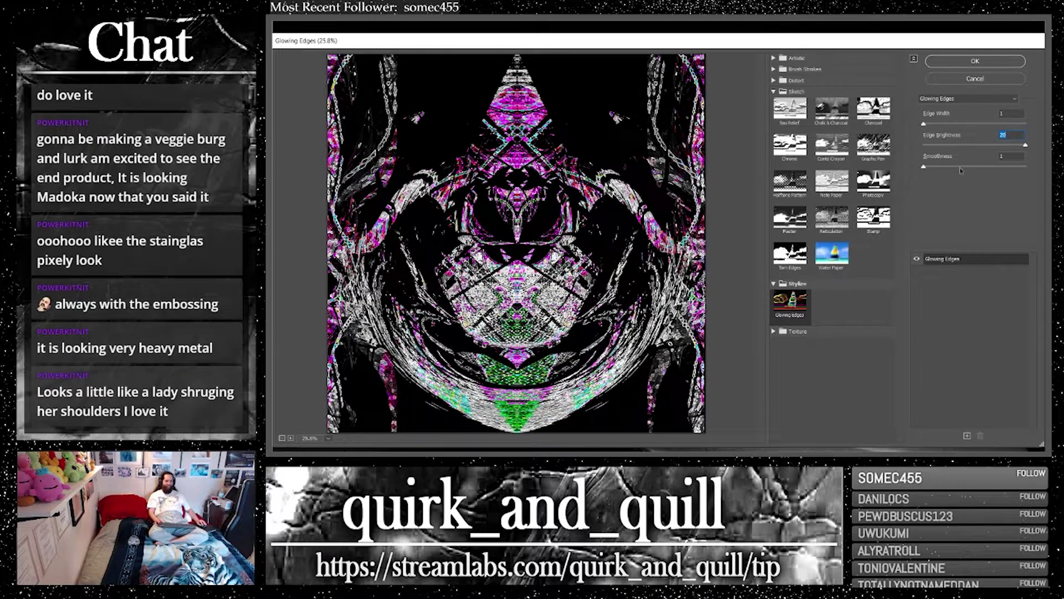
{"action": "left_click", "coordinate": [1025, 167]}
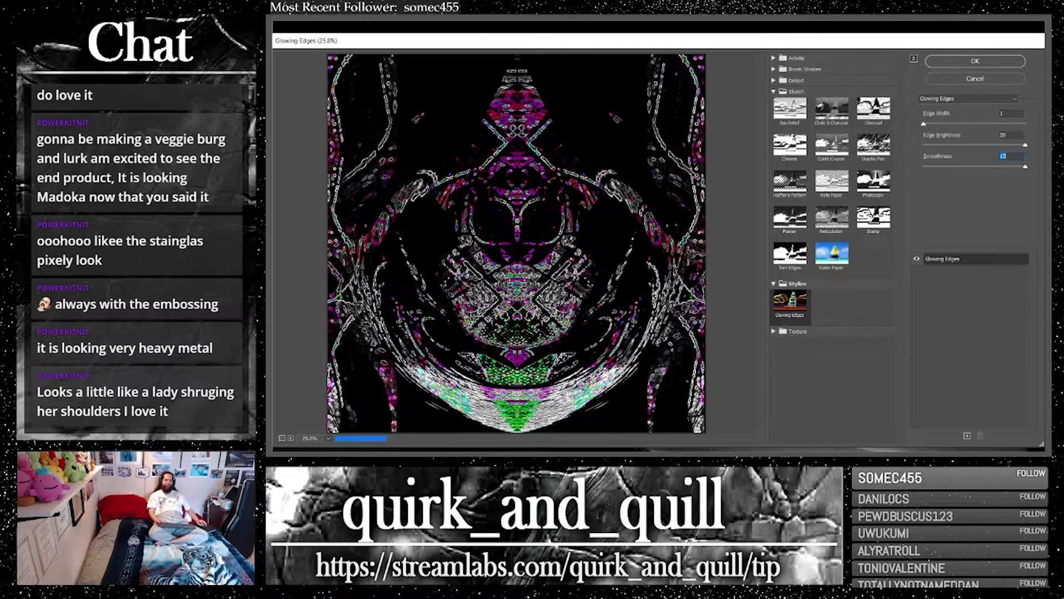
{"action": "left_click", "coordinate": [975, 61]}
{"action": "left_click", "coordinate": [900, 269]}
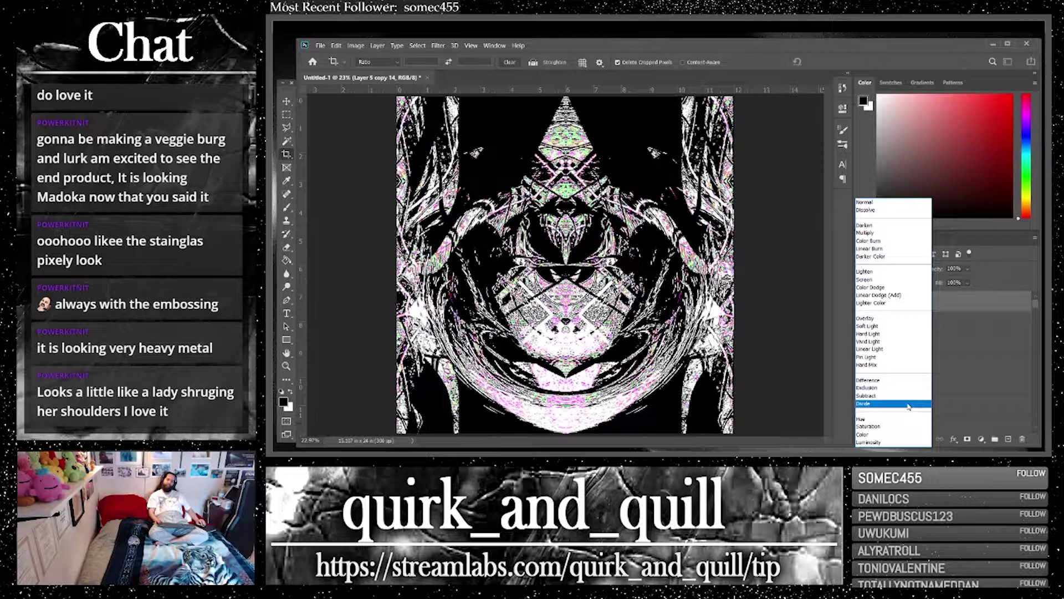
Set Layer 5 copy 14 to Divide and merge it with copy 13 into Layer 5 copy 16
{"action": "left_click", "coordinate": [909, 406]}
{"action": "left_click_drag", "start_coordinate": [1009, 322], "coordinate": [1010, 420]}
{"action": "right_click", "coordinate": [942, 329]}
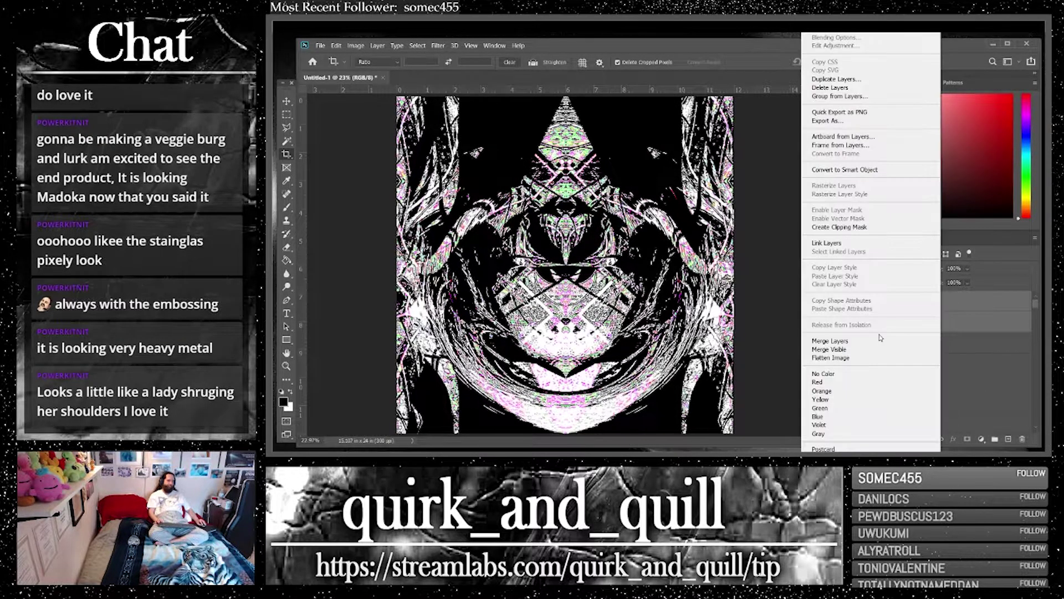
{"action": "left_click", "coordinate": [877, 342]}
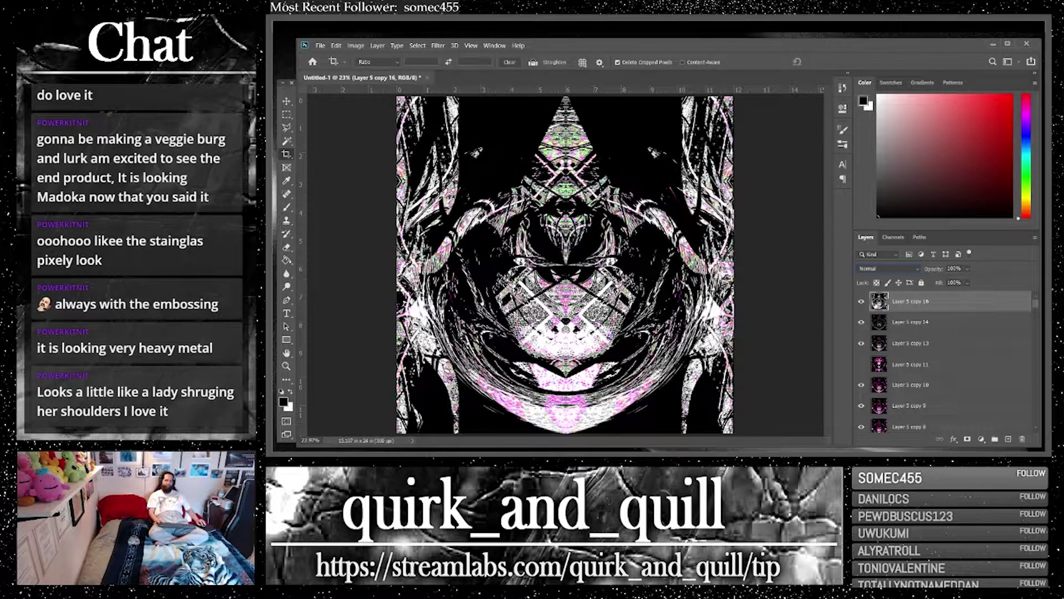
{"action": "left_click", "coordinate": [861, 302]}
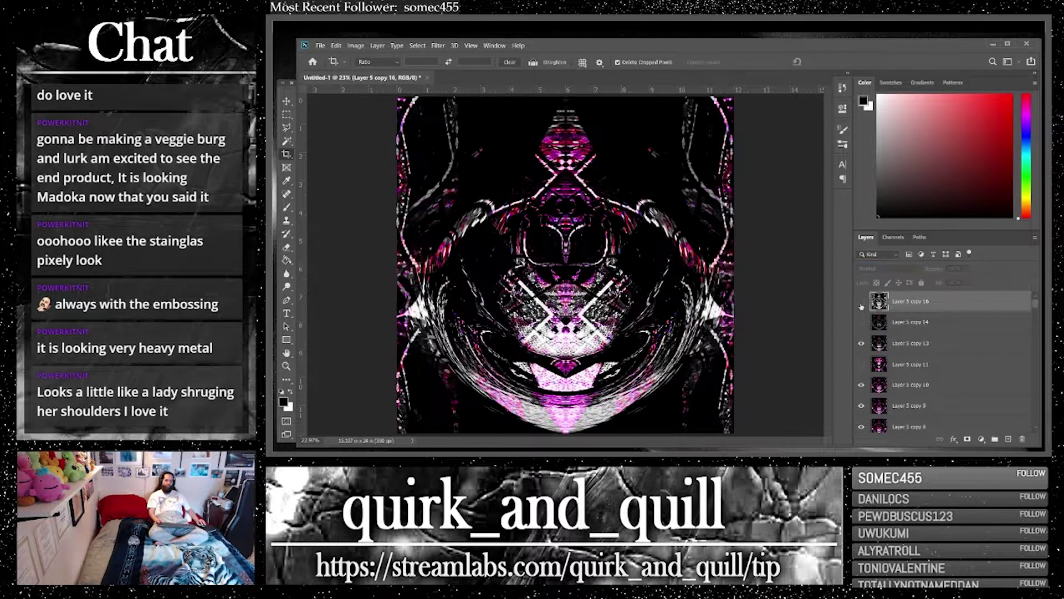
{"action": "left_click", "coordinate": [861, 303]}
{"action": "left_click", "coordinate": [862, 303]}
{"action": "left_click", "coordinate": [861, 302]}
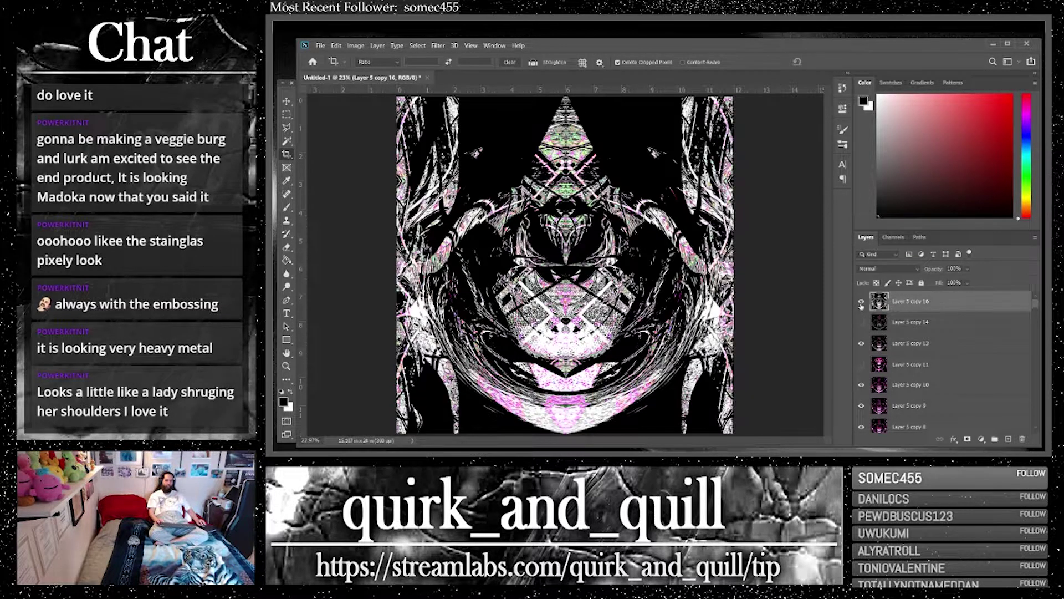
{"action": "left_click", "coordinate": [878, 268]}
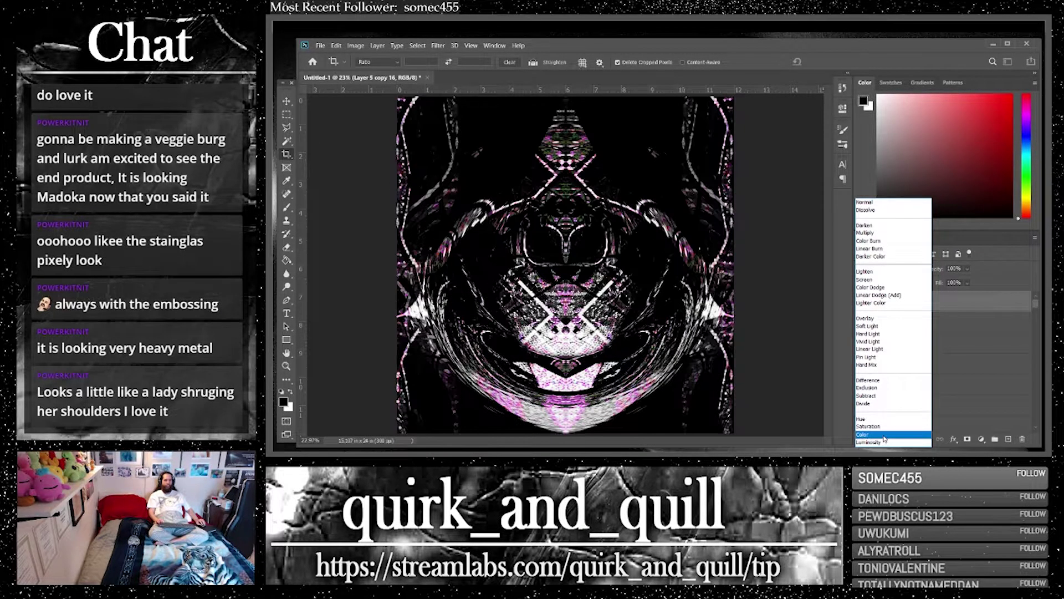
Try Layer 5 copy 16 at Luminosity blending around 27% opacity, toggling it to compare
{"action": "left_click", "coordinate": [881, 443]}
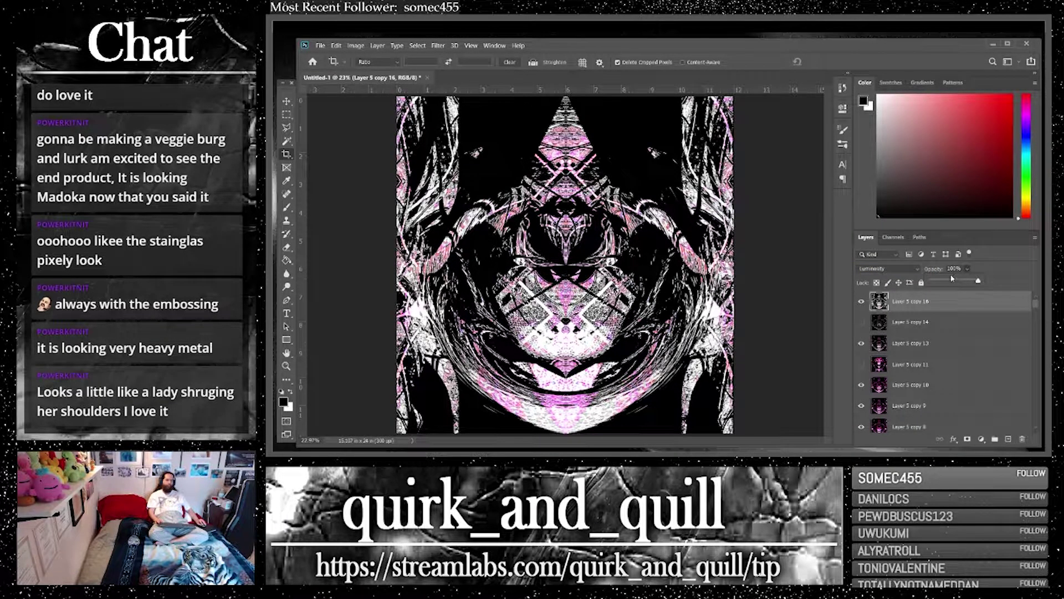
{"action": "mouse_move", "coordinate": [951, 280]}
{"action": "left_mouse_down"}
{"action": "mouse_move", "coordinate": [985, 282]}
{"action": "mouse_move", "coordinate": [939, 283]}
{"action": "left_mouse_up"}
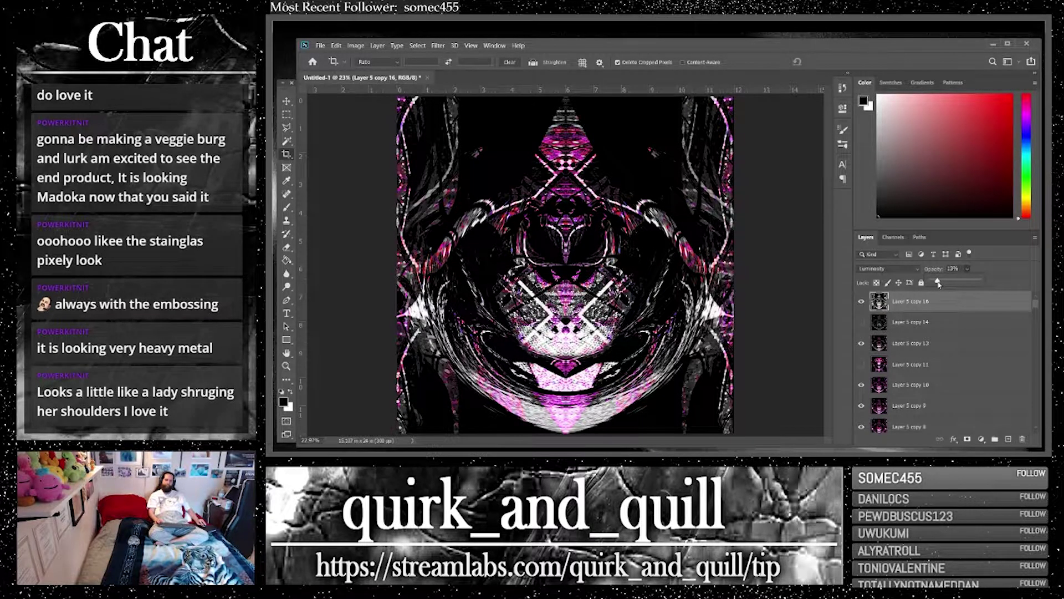
{"action": "left_click_drag", "start_coordinate": [938, 283], "coordinate": [939, 285]}
{"action": "left_click", "coordinate": [887, 268]}
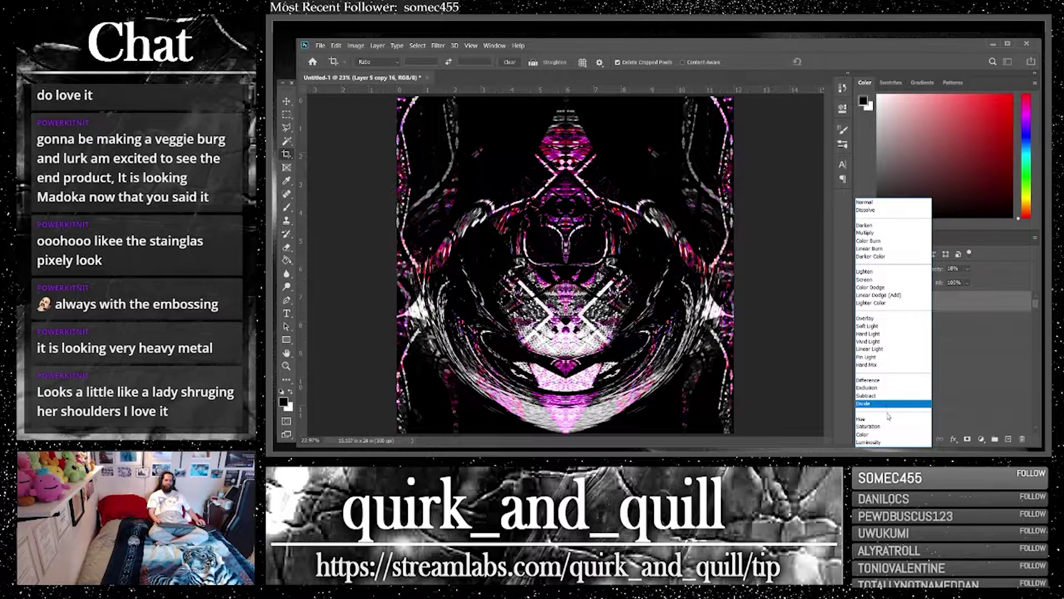
{"action": "left_click", "coordinate": [887, 442]}
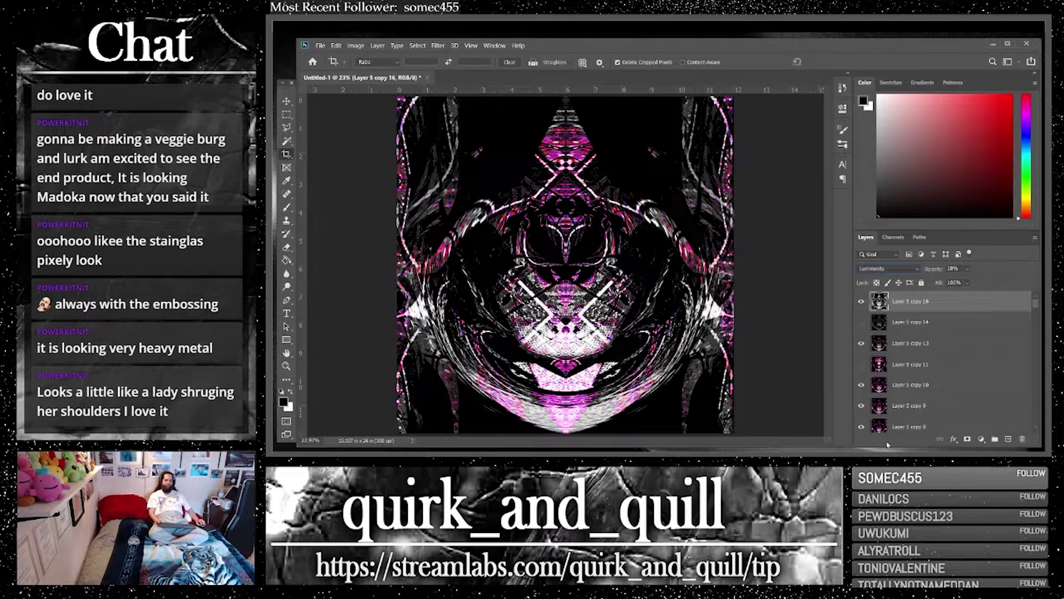
{"action": "left_click", "coordinate": [862, 302]}
{"action": "left_click", "coordinate": [862, 302]}
{"action": "left_click", "coordinate": [862, 302]}
{"action": "left_click", "coordinate": [861, 302]}
Hide Layer 5 copy 11 and return the top layer to Normal at 100% opacity
{"action": "left_click", "coordinate": [862, 365]}
{"action": "left_click", "coordinate": [896, 270]}
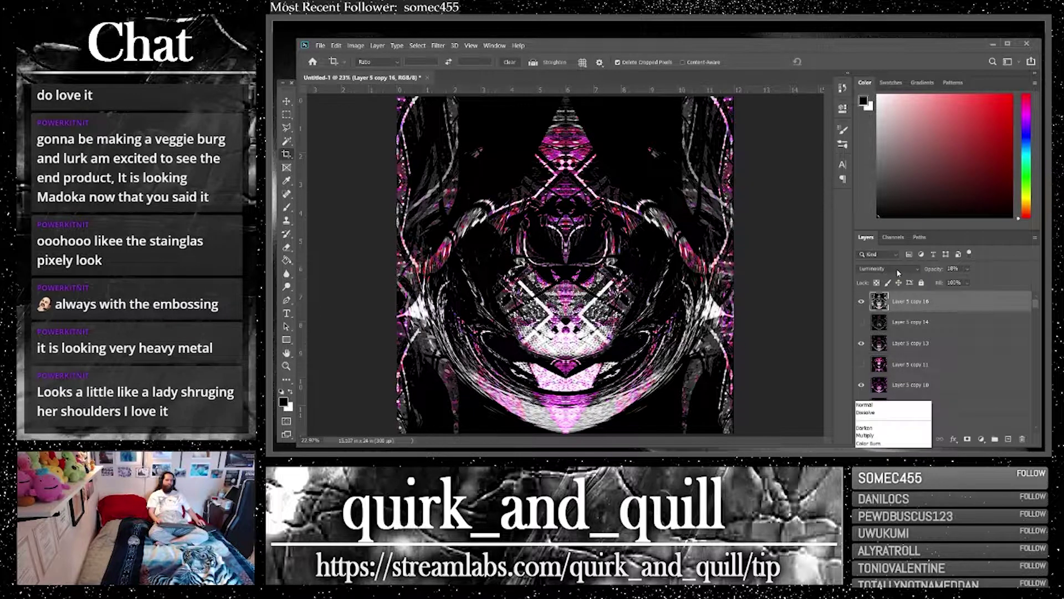
{"action": "left_click", "coordinate": [890, 206]}
{"action": "left_click", "coordinate": [968, 269]}
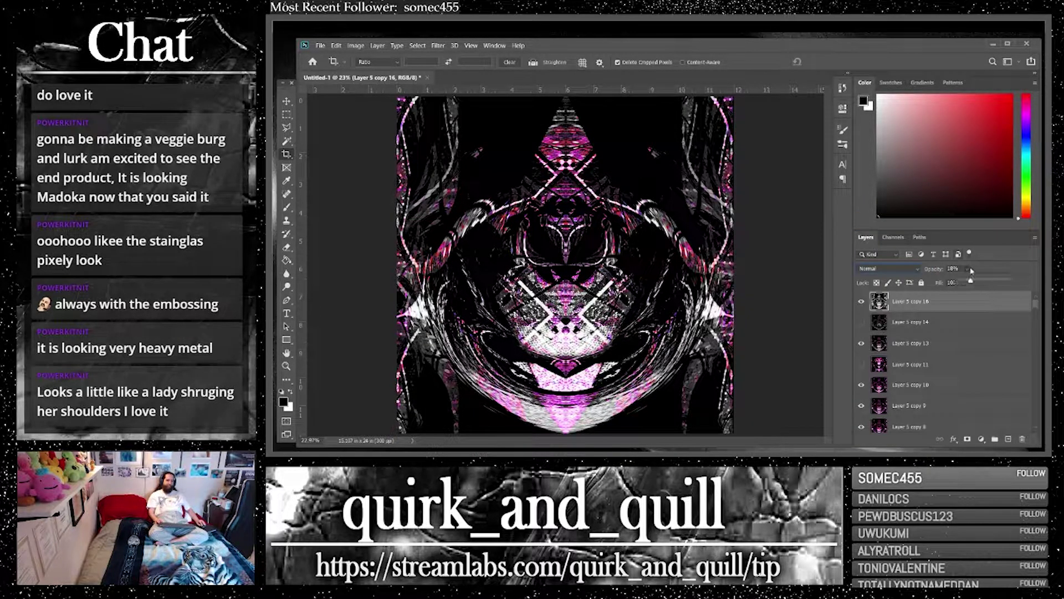
{"action": "left_click_drag", "start_coordinate": [965, 284], "coordinate": [1012, 284]}
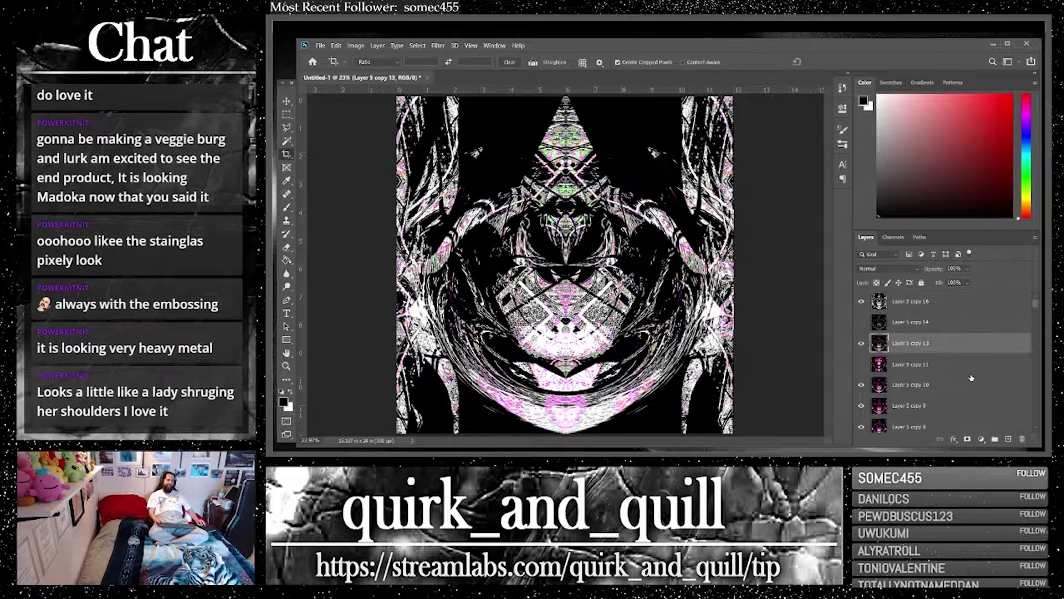
Duplicate Layer 5 copy 11 as copy 12, move it to the top, and set Color blending
{"action": "left_click_drag", "start_coordinate": [970, 373], "coordinate": [1008, 437]}
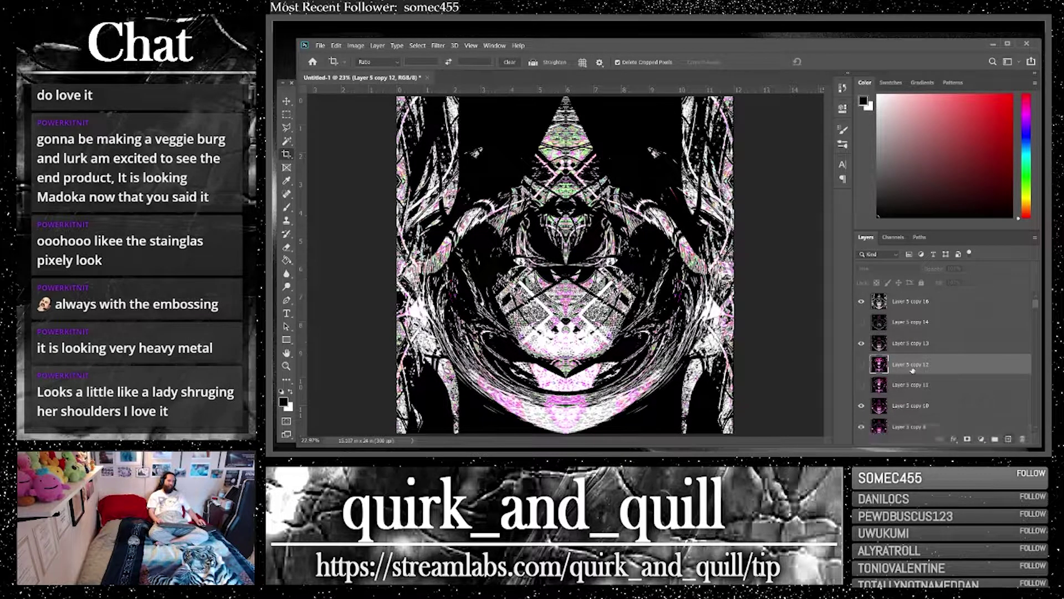
{"action": "left_click_drag", "start_coordinate": [913, 368], "coordinate": [866, 298]}
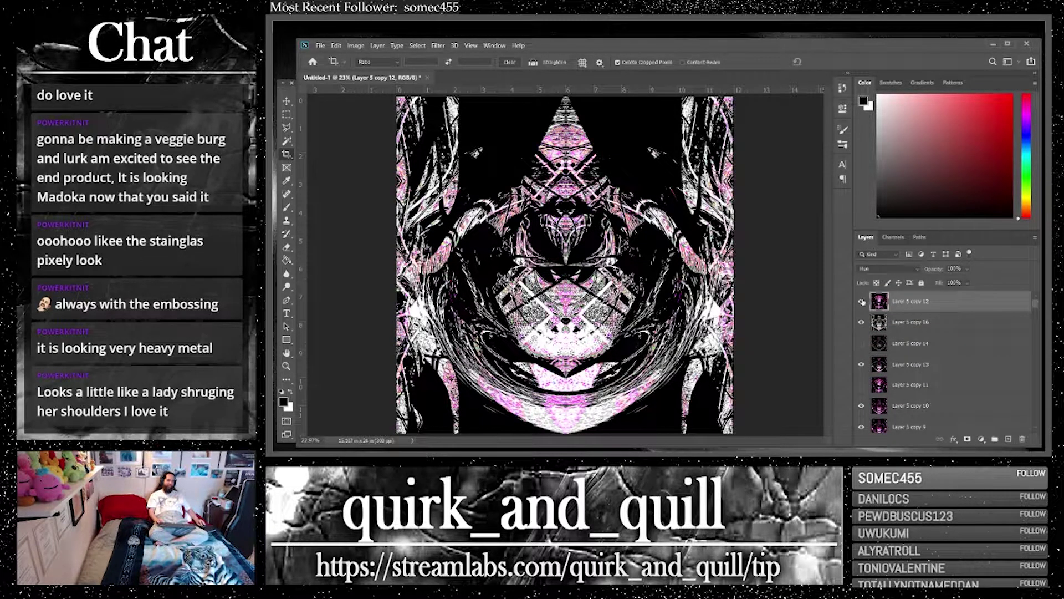
{"action": "left_click", "coordinate": [878, 269]}
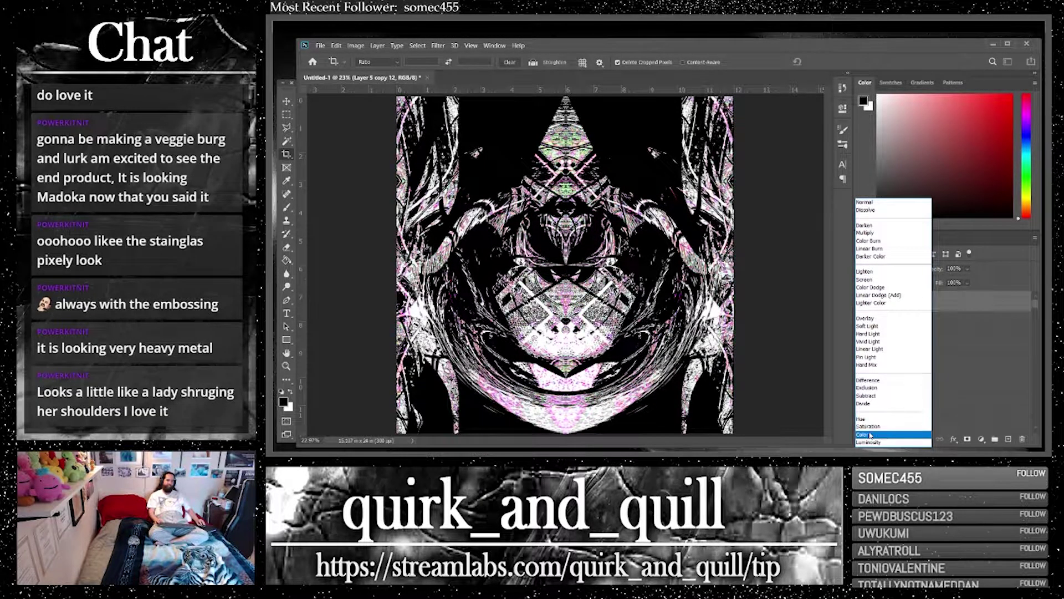
{"action": "left_click", "coordinate": [869, 437]}
Stamp the visible layers and merge into Layer 5 copy 15, hiding copies 12 and 16
{"action": "key", "text": "ctrl+j"}
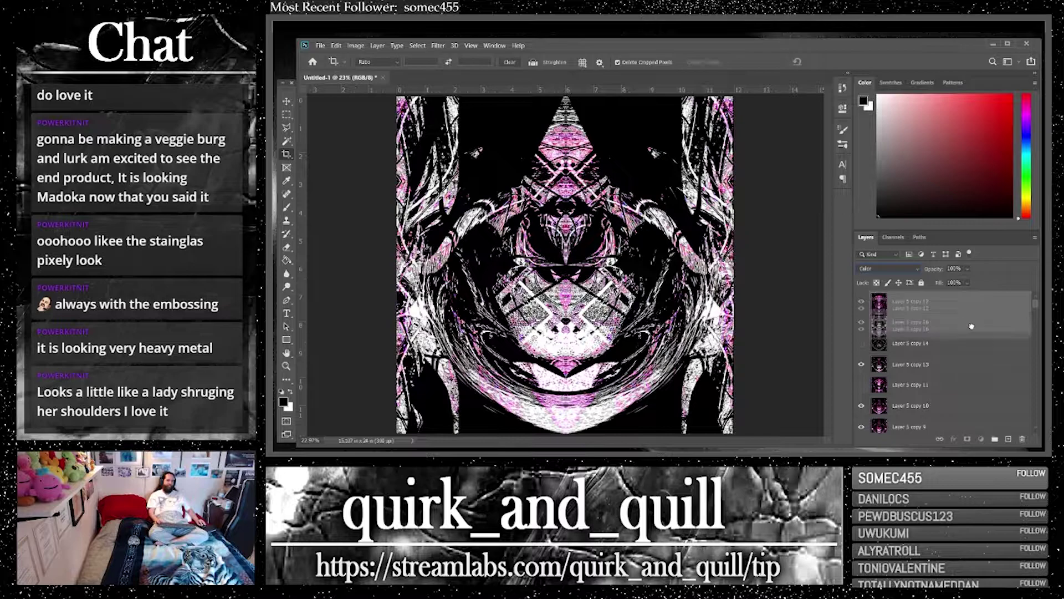
{"action": "right_click", "coordinate": [927, 324]}
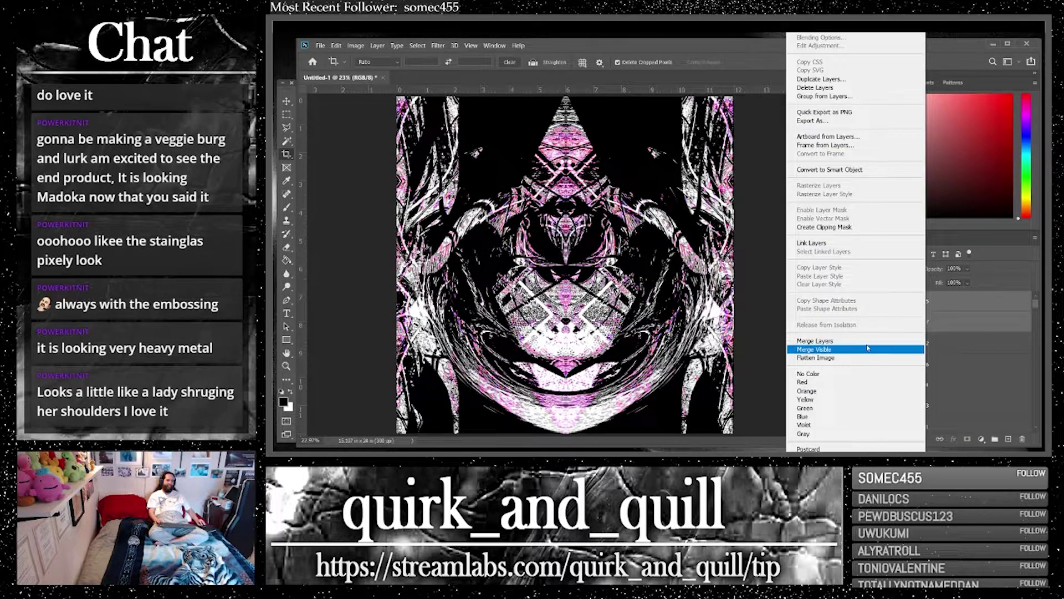
{"action": "left_click", "coordinate": [815, 341]}
{"action": "left_click", "coordinate": [862, 322]}
{"action": "left_click", "coordinate": [861, 342]}
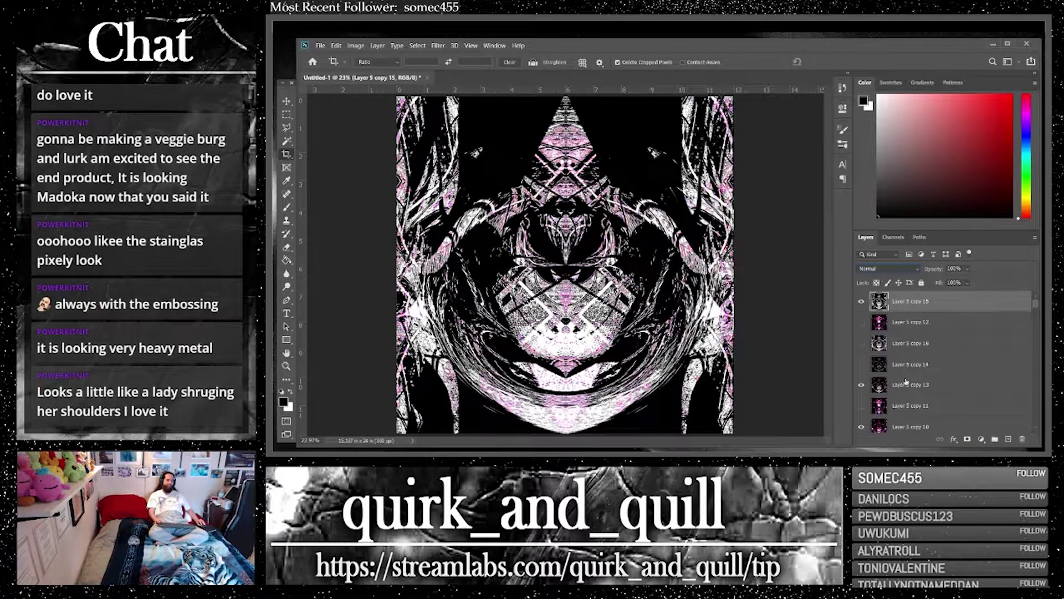
Set Layer 5 copy 15 to Luminosity blending at 18% opacity
{"action": "left_click", "coordinate": [886, 269]}
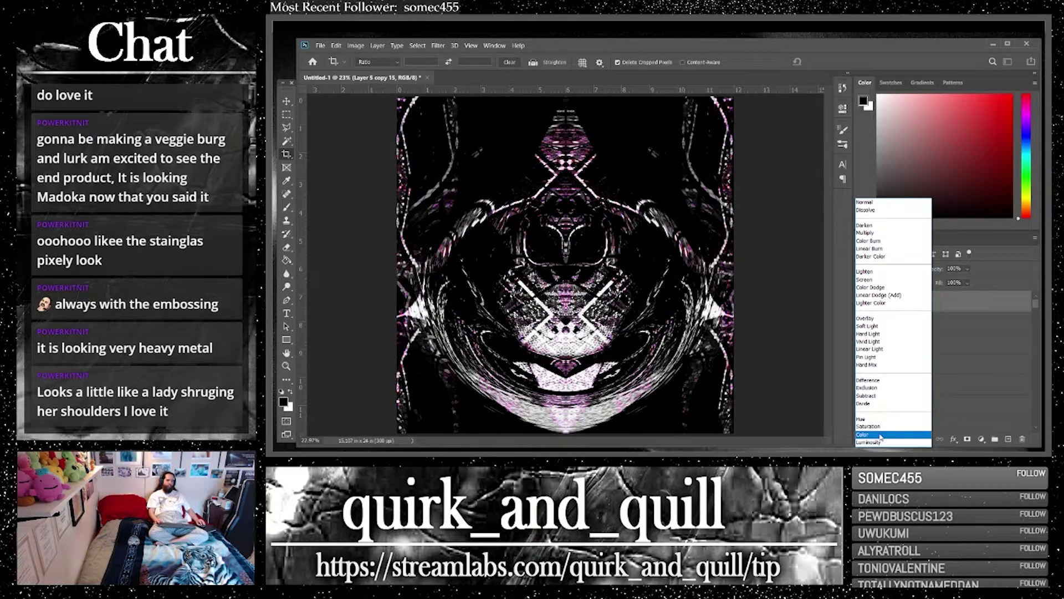
{"action": "left_click", "coordinate": [931, 427]}
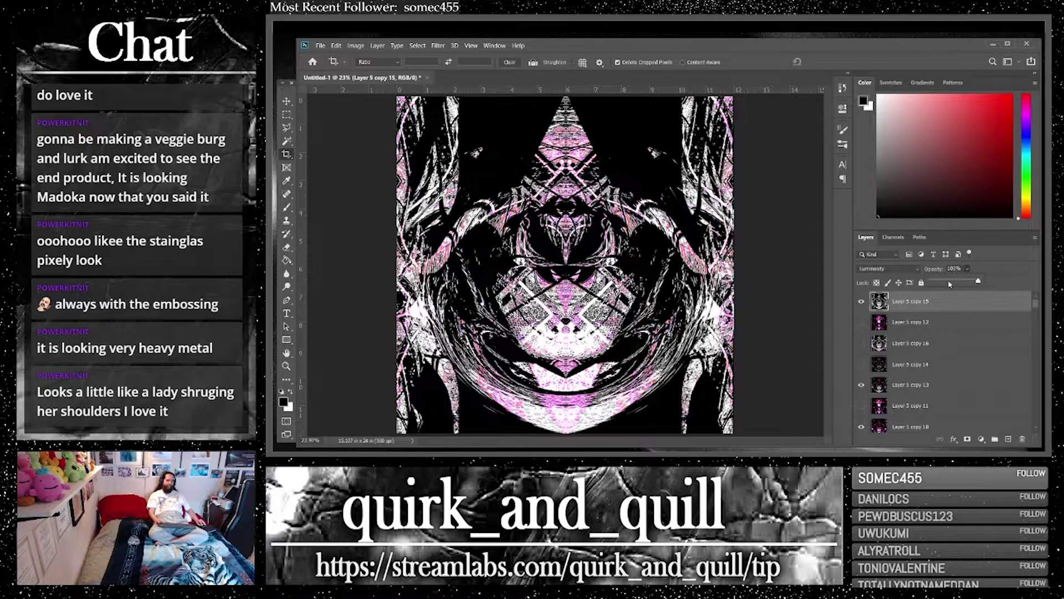
{"action": "left_click_drag", "start_coordinate": [949, 284], "coordinate": [941, 282]}
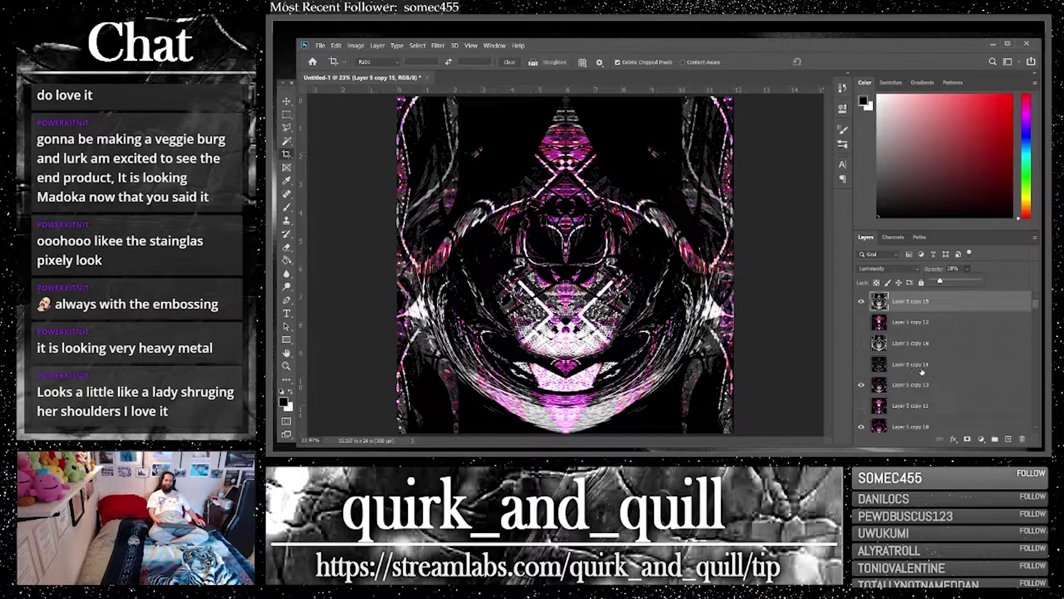
{"action": "left_click_drag", "start_coordinate": [940, 283], "coordinate": [936, 282]}
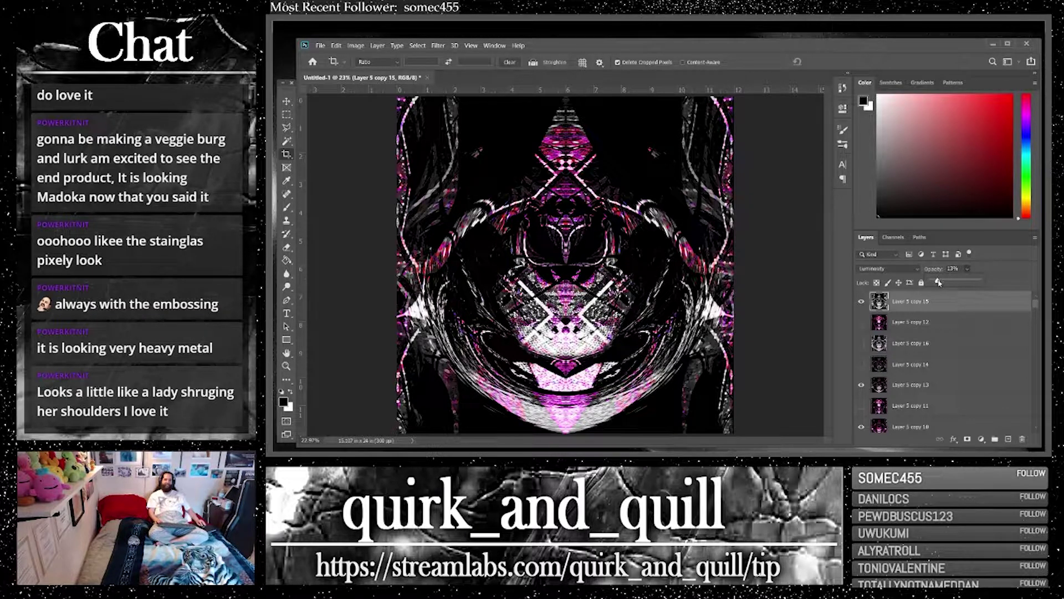
{"action": "left_click_drag", "start_coordinate": [938, 283], "coordinate": [937, 282]}
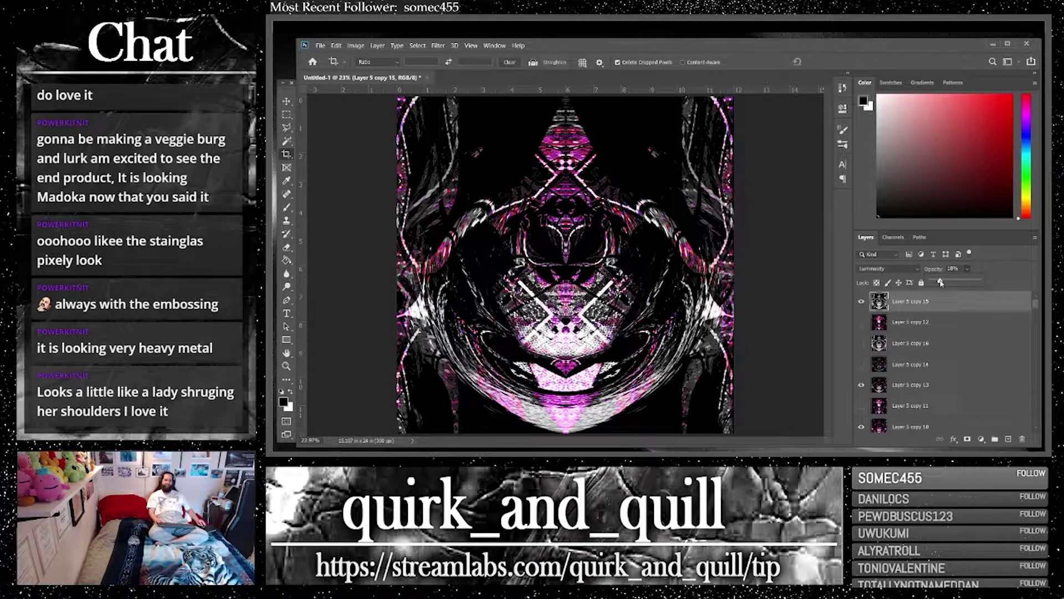
{"action": "key", "text": "Return"}
Merge the selection through Layer 5 copy 13 into Layer 5 copy 19, keeping Normal blending
{"action": "left_click", "coordinate": [986, 385], "text": "ctrl"}
{"action": "right_click", "coordinate": [910, 333]}
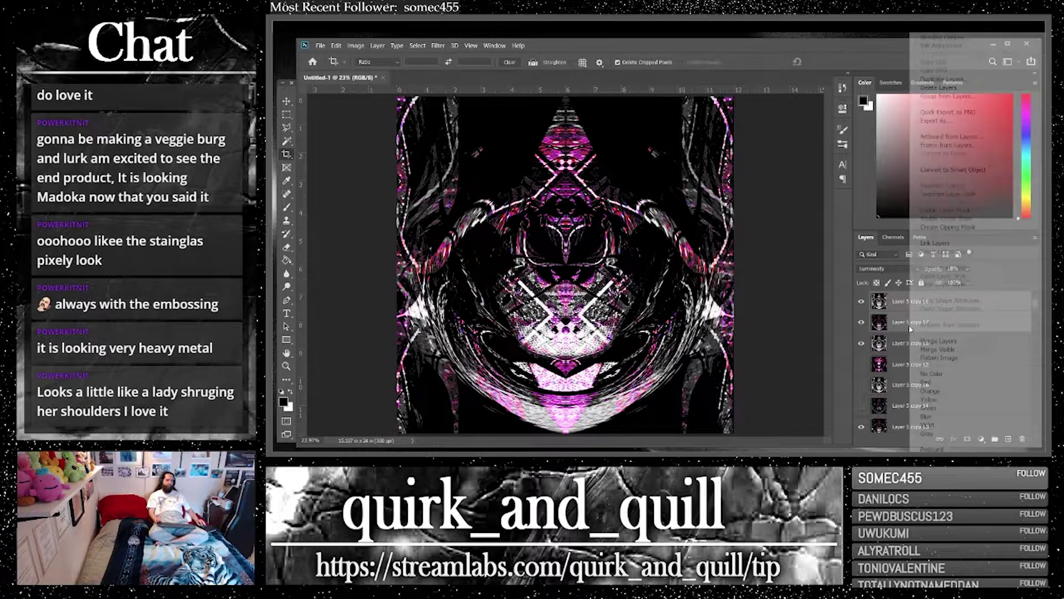
{"action": "key", "text": "Escape"}
{"action": "right_click", "coordinate": [939, 335]}
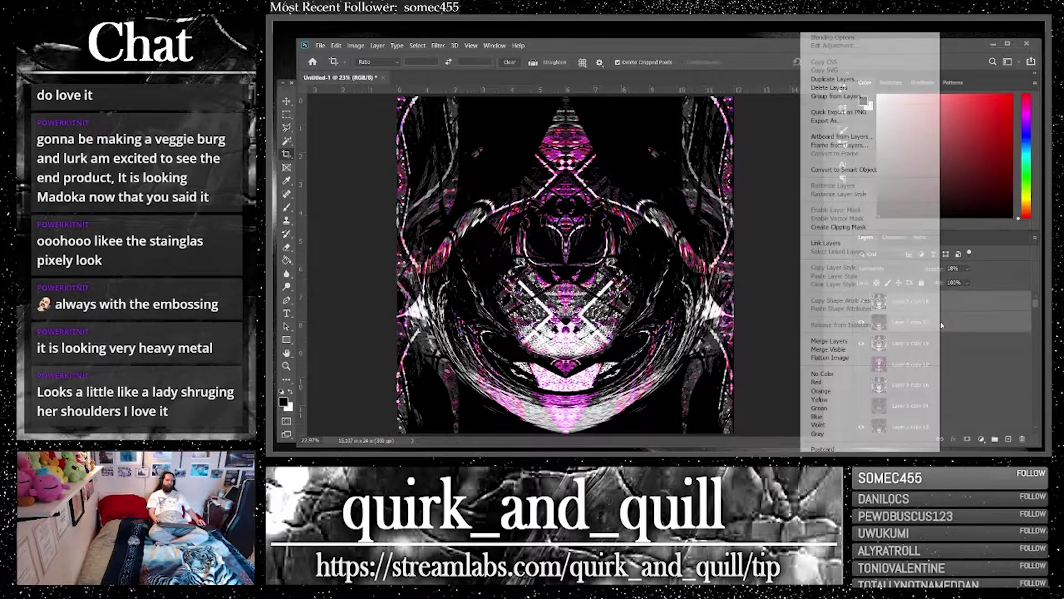
{"action": "left_click", "coordinate": [904, 343]}
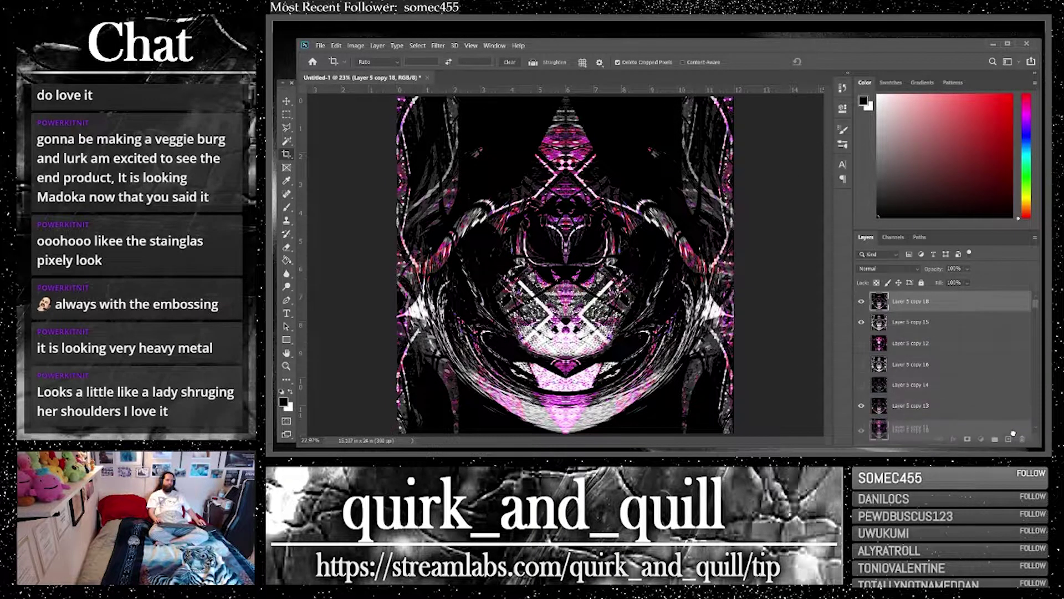
{"action": "left_click", "coordinate": [887, 268]}
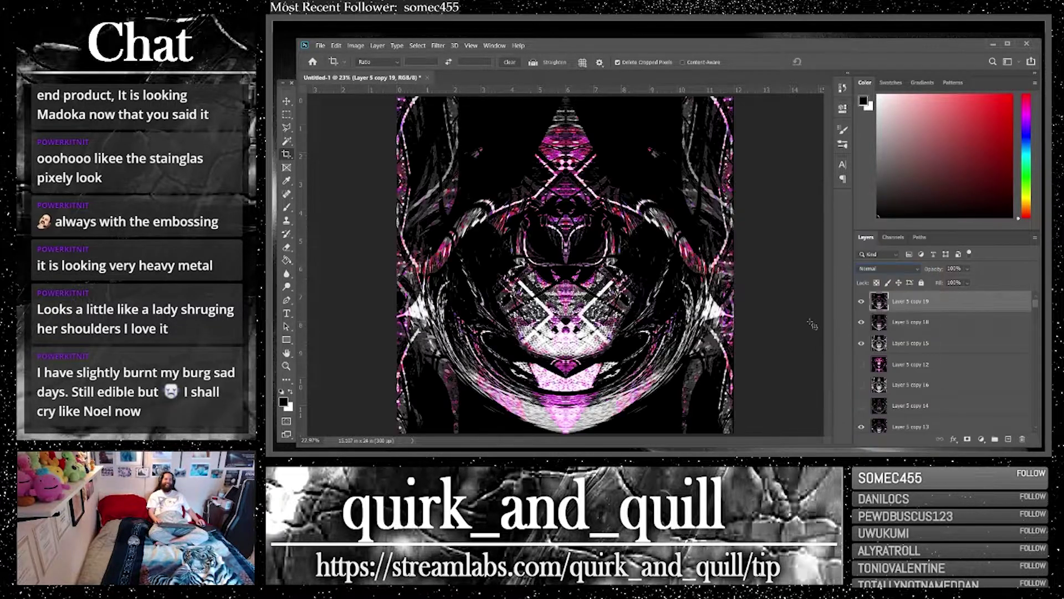
{"action": "left_click", "coordinate": [843, 318]}
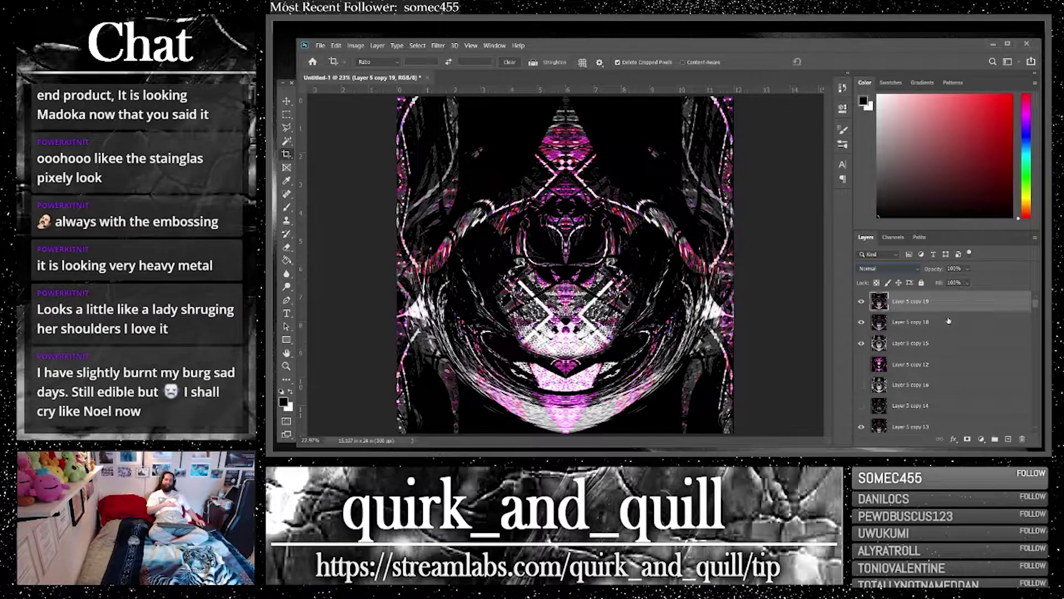
Duplicate Layer 5 copy 19 into copy 20, set it to Multiply, and toggle its visibility to compare
{"action": "left_click_drag", "start_coordinate": [1006, 304], "coordinate": [1008, 439]}
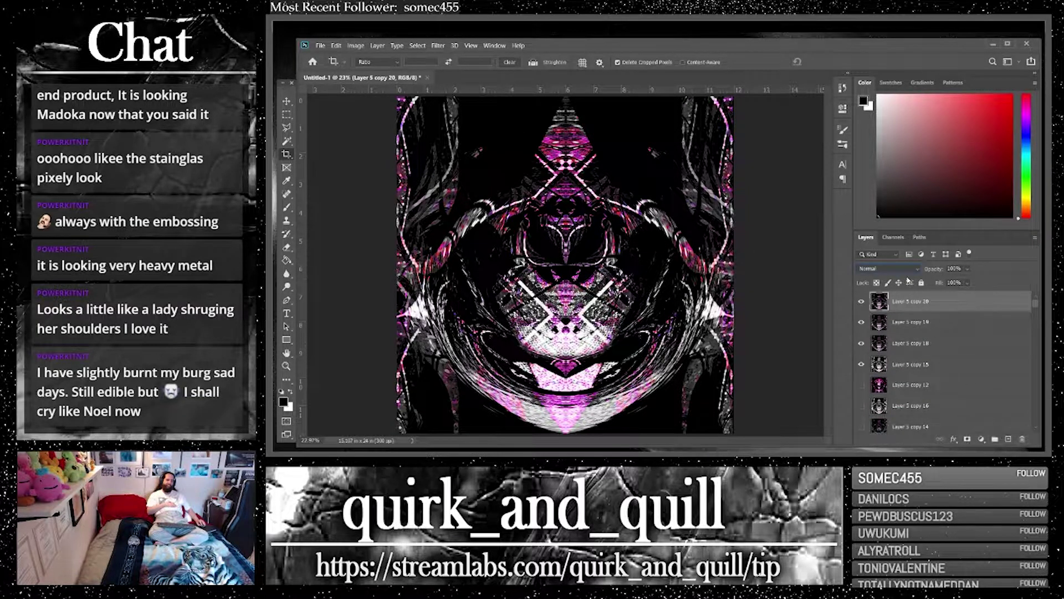
{"action": "left_click", "coordinate": [904, 270]}
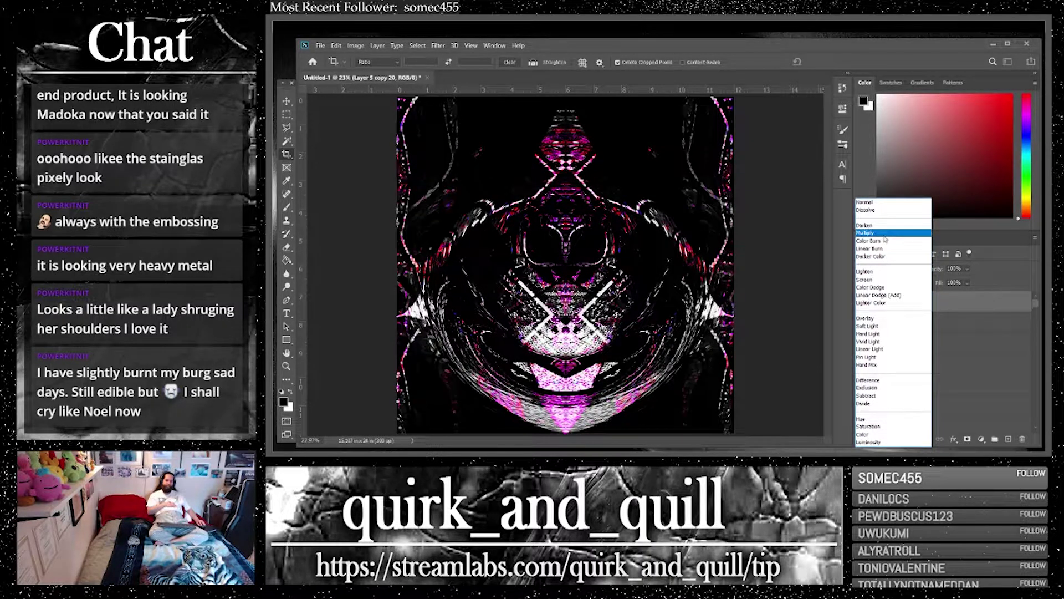
{"action": "left_click", "coordinate": [884, 235]}
{"action": "left_click", "coordinate": [862, 302]}
{"action": "left_click", "coordinate": [862, 301]}
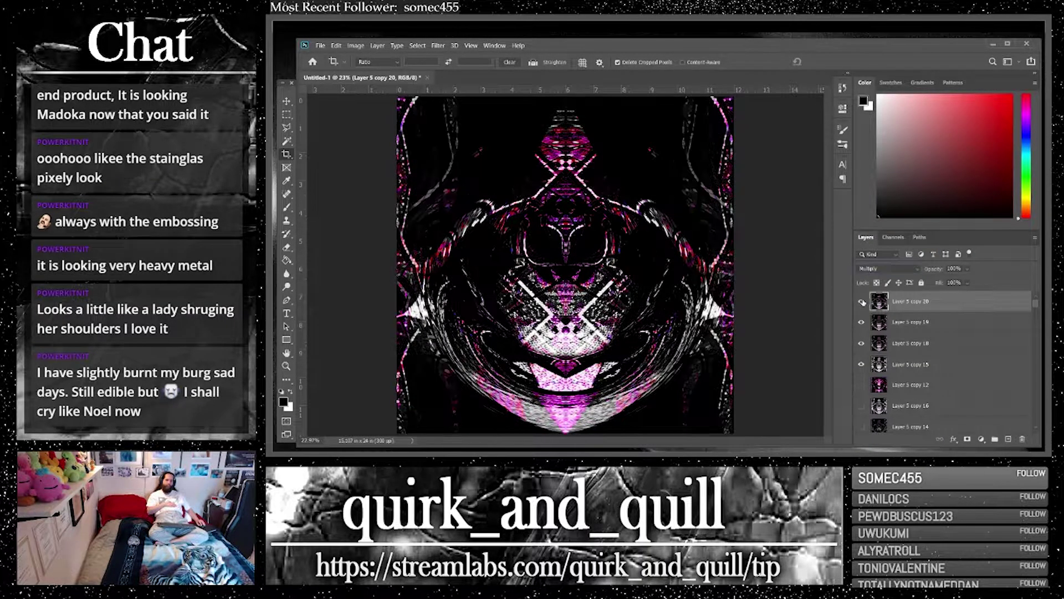
{"action": "left_click", "coordinate": [862, 302]}
{"action": "left_click", "coordinate": [862, 302]}
{"action": "left_click", "coordinate": [862, 302]}
{"action": "left_click", "coordinate": [862, 302]}
{"action": "left_click", "coordinate": [862, 302]}
{"action": "left_click", "coordinate": [862, 301]}
{"action": "left_click", "coordinate": [862, 302]}
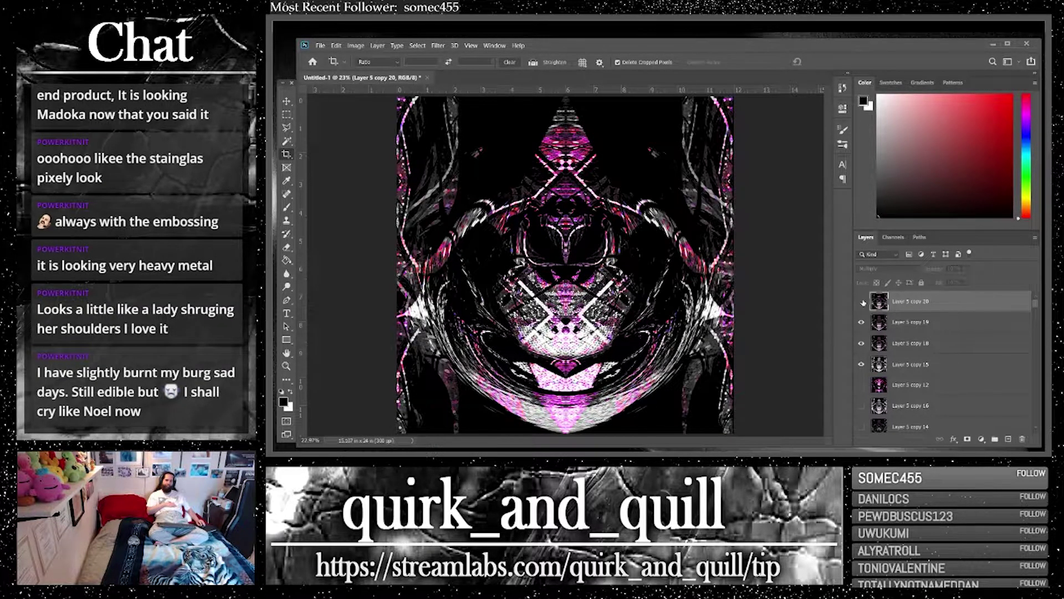
{"action": "left_click", "coordinate": [861, 302]}
{"action": "left_click", "coordinate": [863, 301]}
{"action": "left_click", "coordinate": [862, 301]}
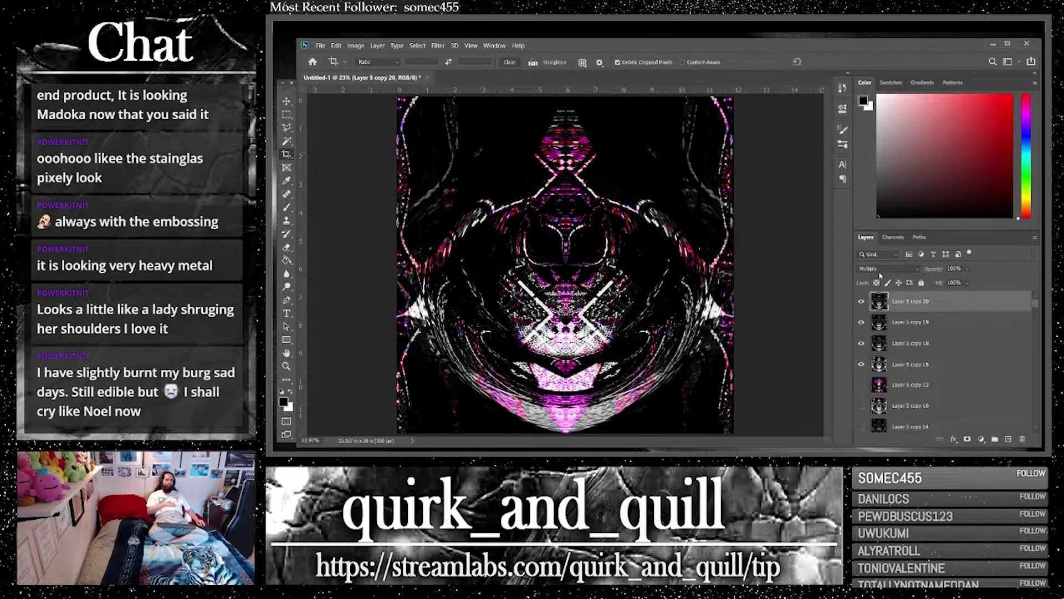
Return Layer 5 copy 20 to Normal blending and duplicate it into Layer 5 copy 21
{"action": "left_click", "coordinate": [887, 268]}
{"action": "left_click", "coordinate": [876, 236]}
{"action": "left_click_drag", "start_coordinate": [964, 307], "coordinate": [1008, 439]}
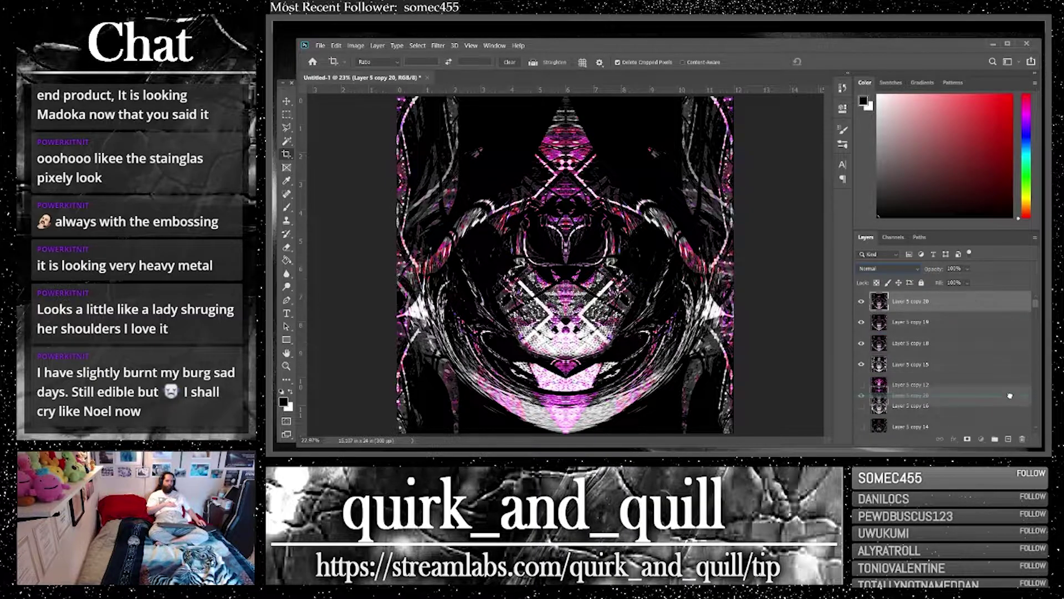
{"action": "left_click", "coordinate": [287, 247]}
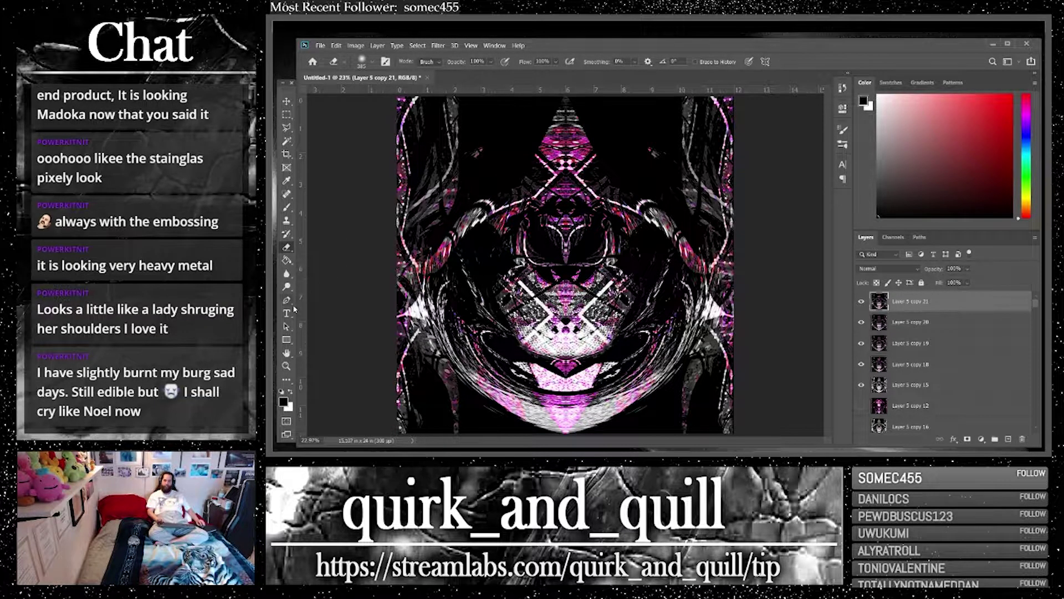
Add blank Layer 8 with a 385 px Soft Round brush, then duplicate Layer 8 with Layer 5 copy 21
{"action": "left_click", "coordinate": [287, 207]}
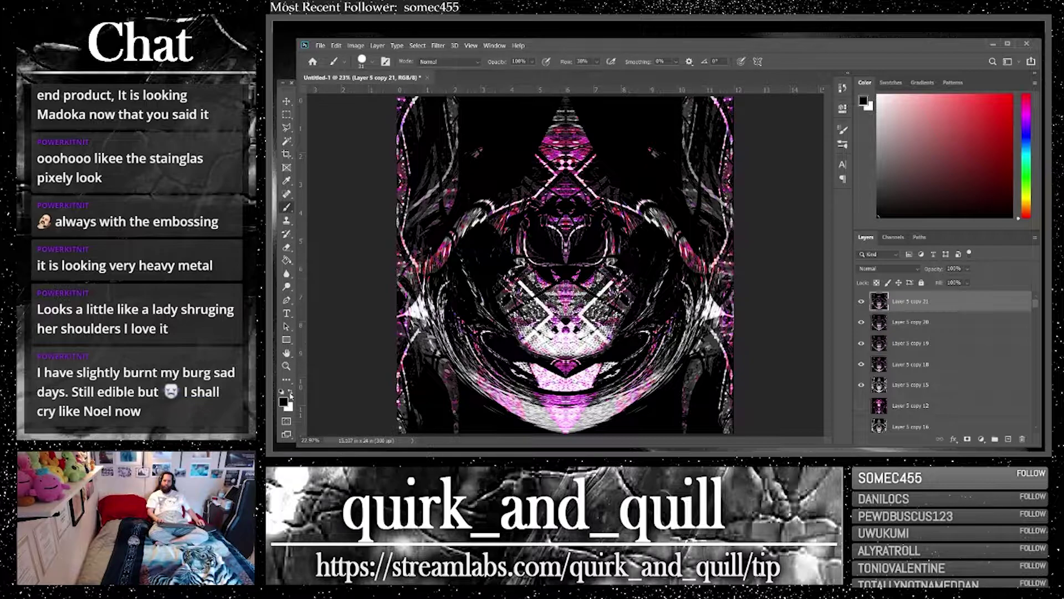
{"action": "left_click", "coordinate": [1008, 439]}
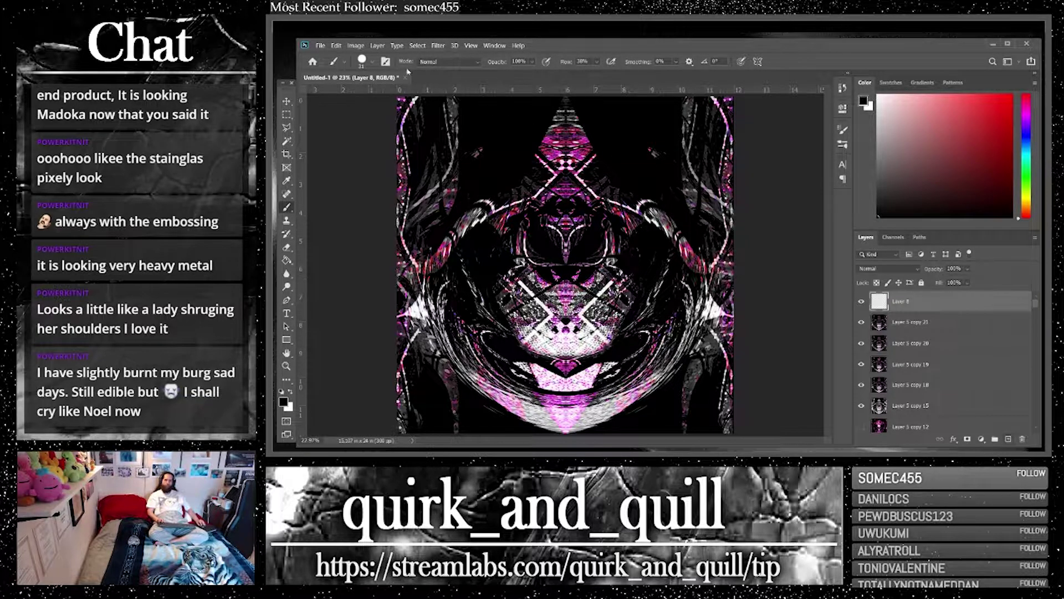
{"action": "left_click", "coordinate": [369, 65]}
{"action": "left_click", "coordinate": [370, 175]}
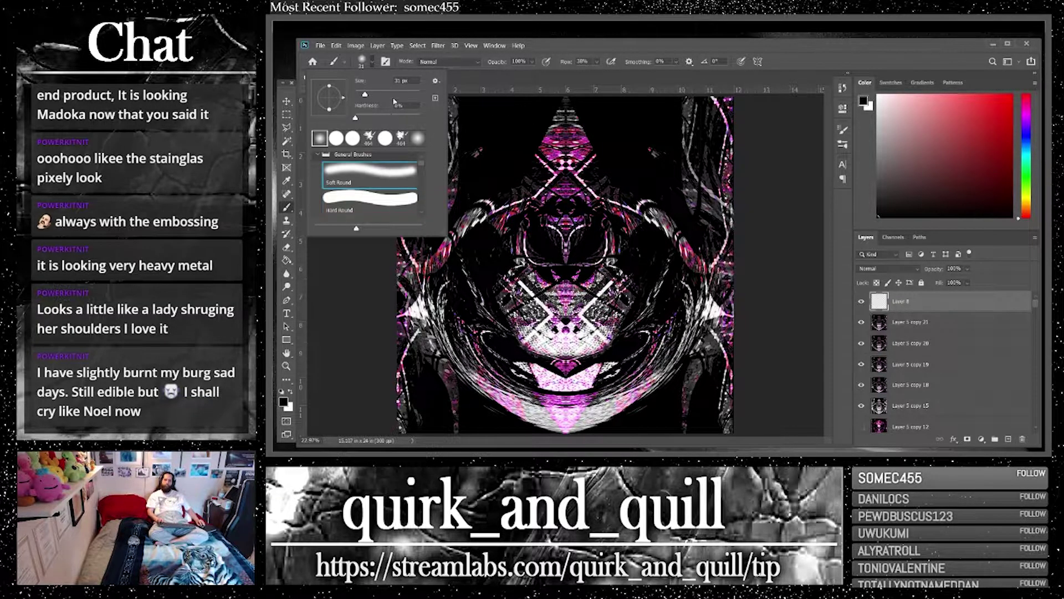
{"action": "left_click_drag", "start_coordinate": [398, 96], "coordinate": [412, 94]}
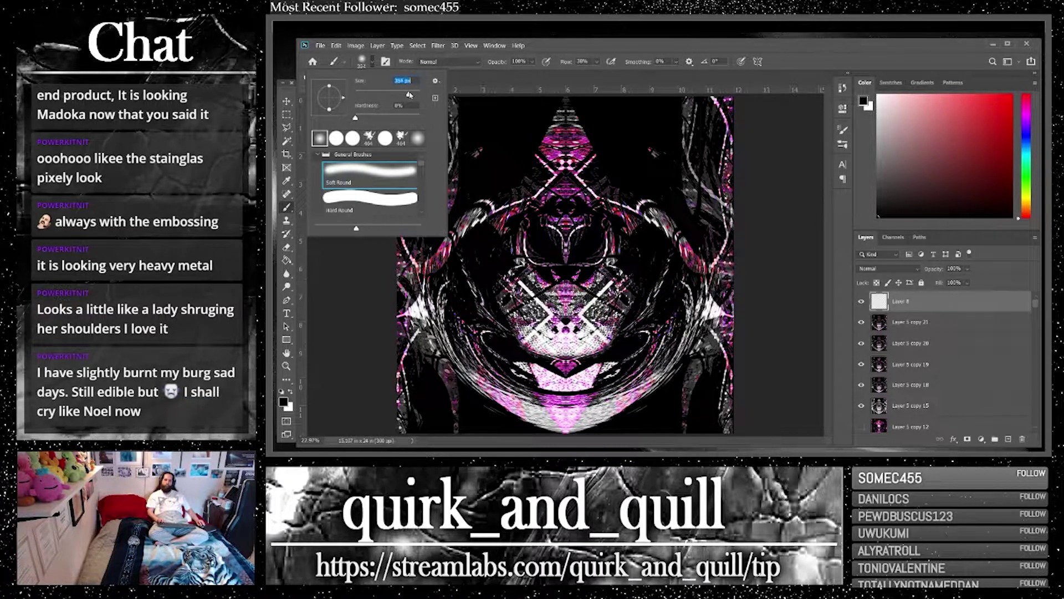
{"action": "left_click", "coordinate": [513, 168]}
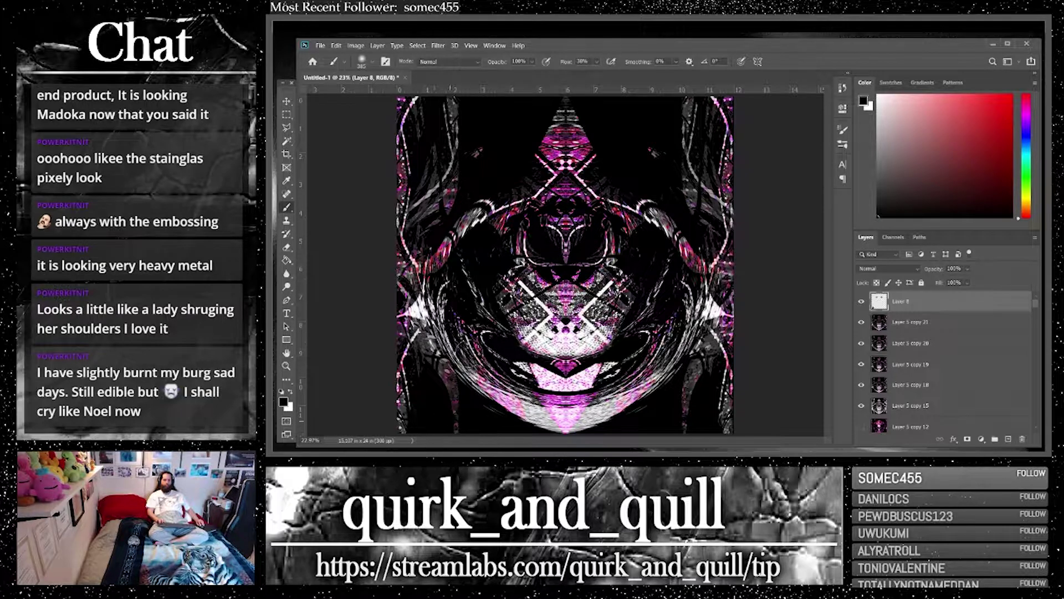
{"action": "left_click", "coordinate": [958, 323], "text": "shift"}
{"action": "key", "text": "ctrl+j"}
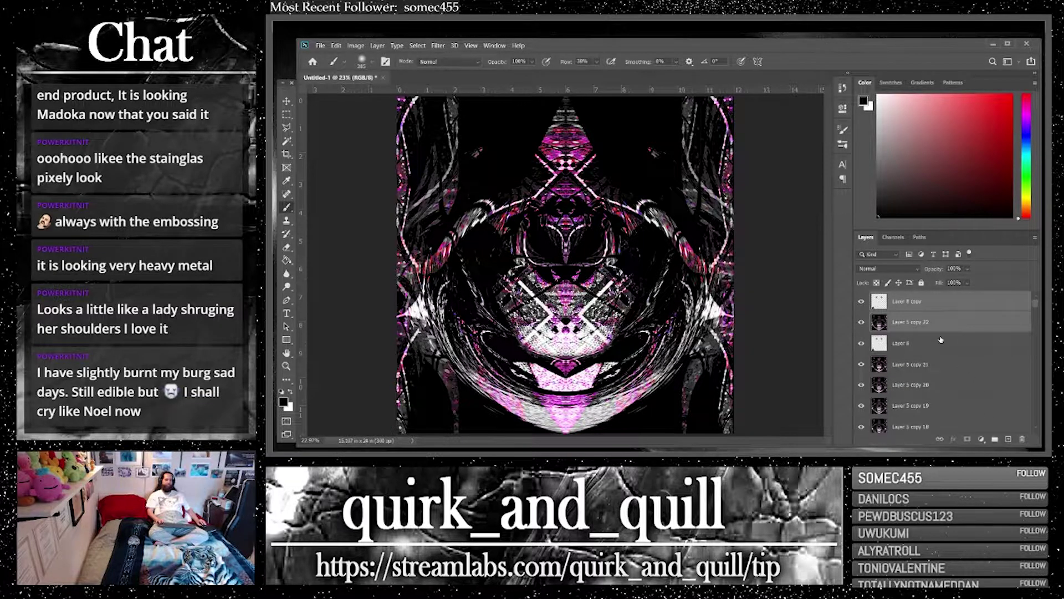
Merge the duplicated layer pair into one layer and duplicate the merged result
{"action": "right_click", "coordinate": [940, 339]}
{"action": "left_click", "coordinate": [821, 341]}
{"action": "left_click_drag", "start_coordinate": [954, 302], "coordinate": [1009, 438]}
Copy the artwork's right half to a new layer and flip it horizontally onto the left side
{"action": "left_click", "coordinate": [288, 115]}
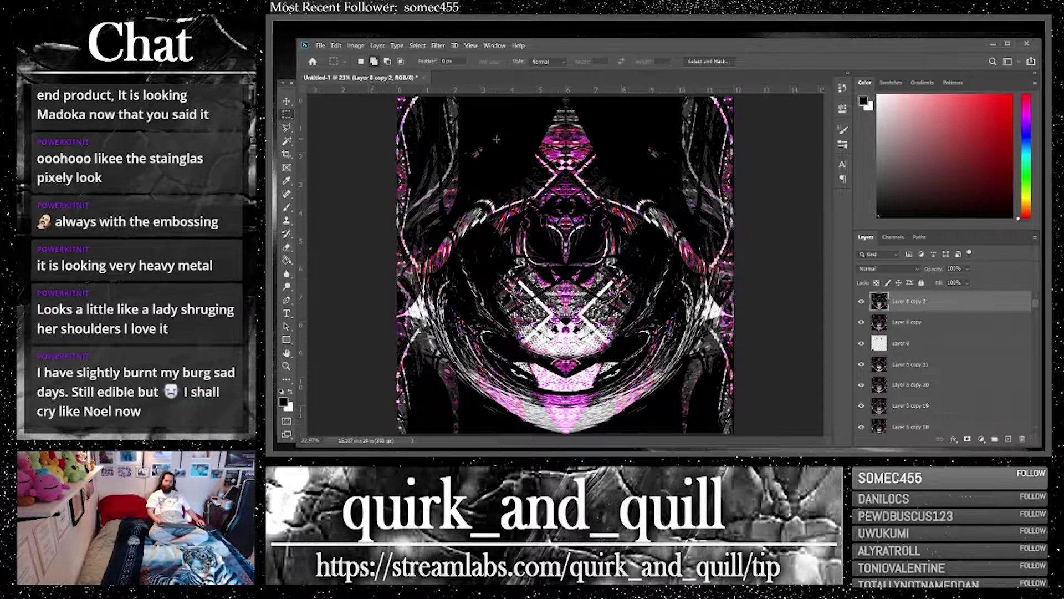
{"action": "left_click_drag", "start_coordinate": [743, 96], "coordinate": [565, 446]}
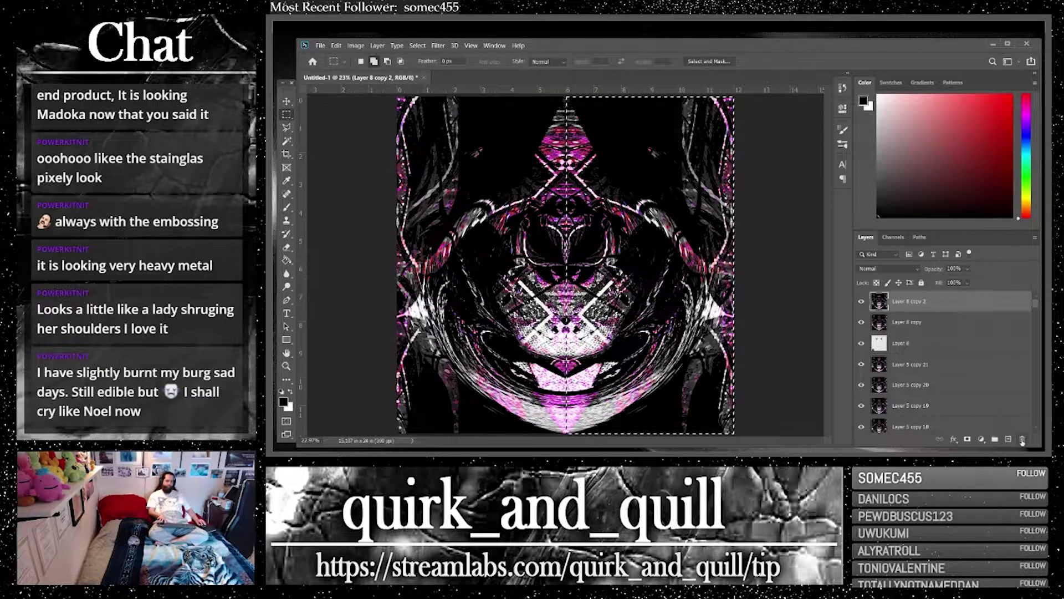
{"action": "key", "text": "ctrl+j"}
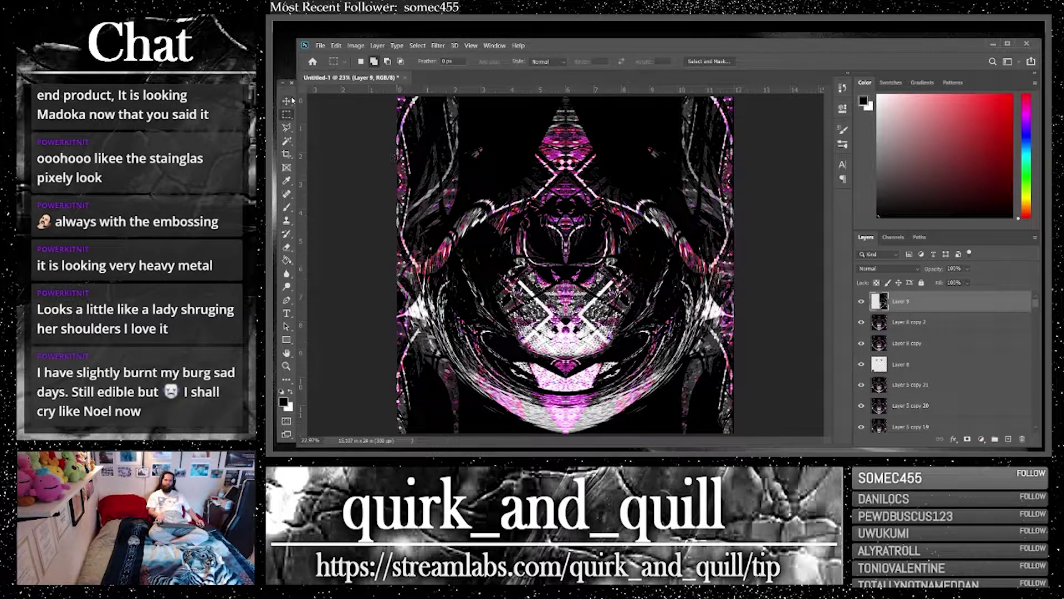
{"action": "key", "text": "v"}
{"action": "left_click_drag", "start_coordinate": [730, 265], "coordinate": [392, 247]}
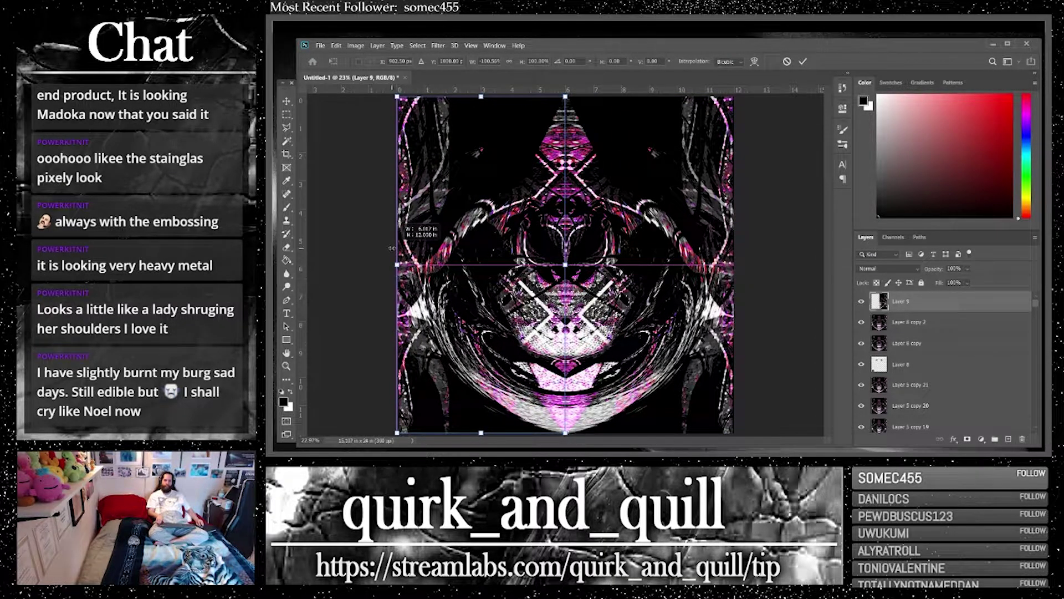
{"action": "key", "text": "Return"}
Duplicate Layer 9 with Layer 8 copy 2, merge them into one mirrored layer, and duplicate it
{"action": "left_click", "coordinate": [348, 163]}
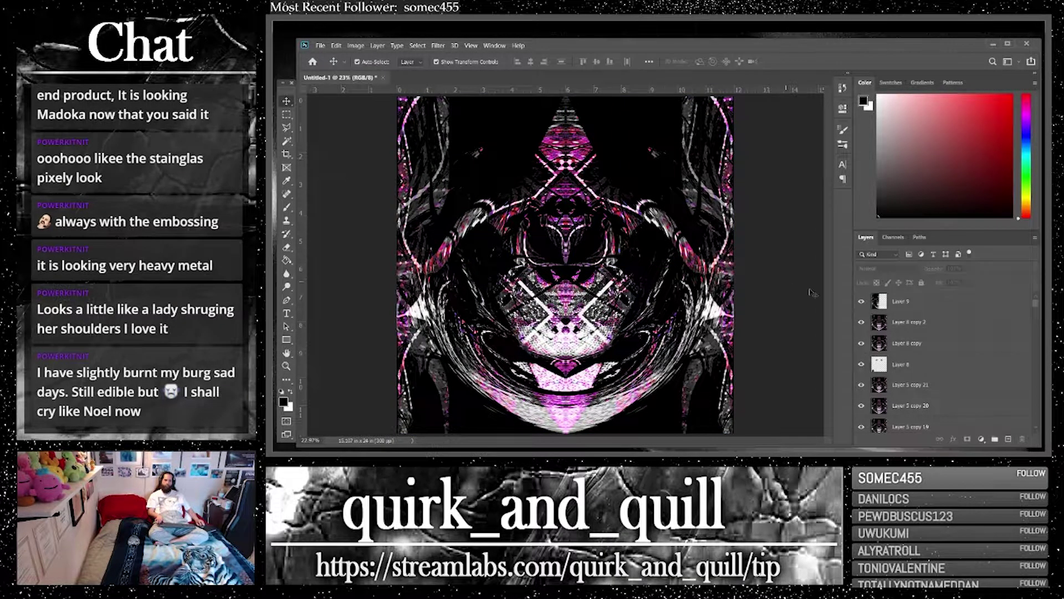
{"action": "left_click", "coordinate": [904, 302]}
{"action": "left_click", "coordinate": [970, 324], "text": "shift"}
{"action": "left_click_drag", "start_coordinate": [970, 324], "coordinate": [1014, 436]}
{"action": "right_click", "coordinate": [931, 324]}
{"action": "left_click", "coordinate": [881, 340]}
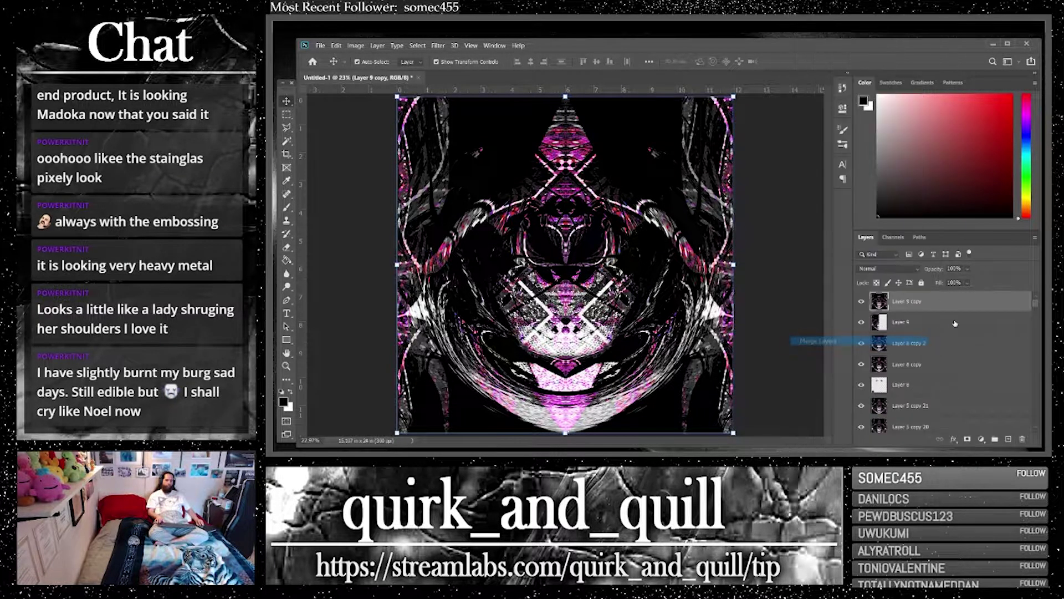
{"action": "key", "text": "ctrl+j"}
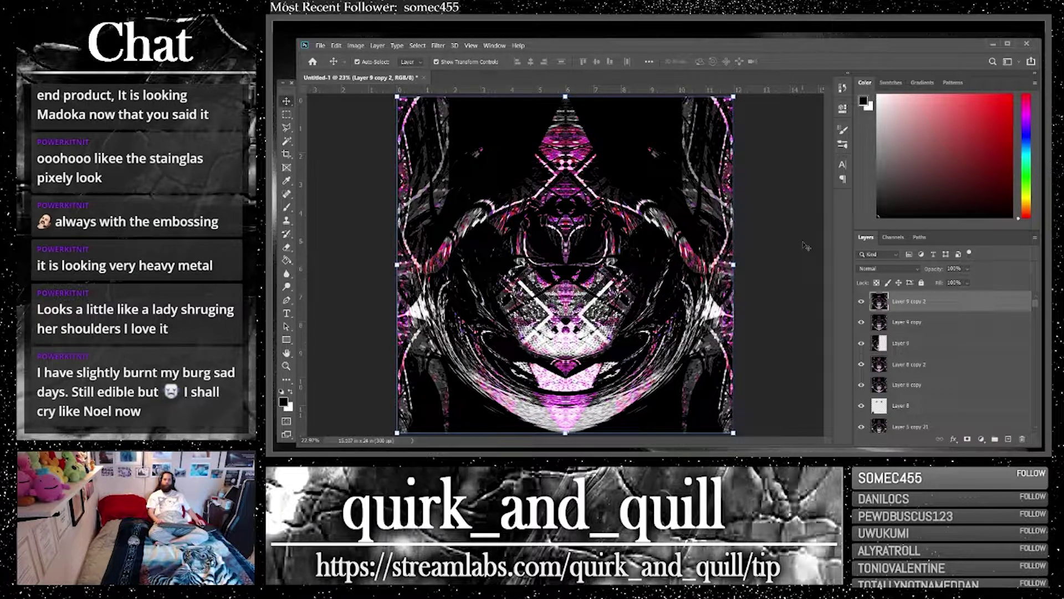
Set Layer 9 copy 2 to Multiply at 45% opacity, compare, then hide it
{"action": "left_click", "coordinate": [886, 268]}
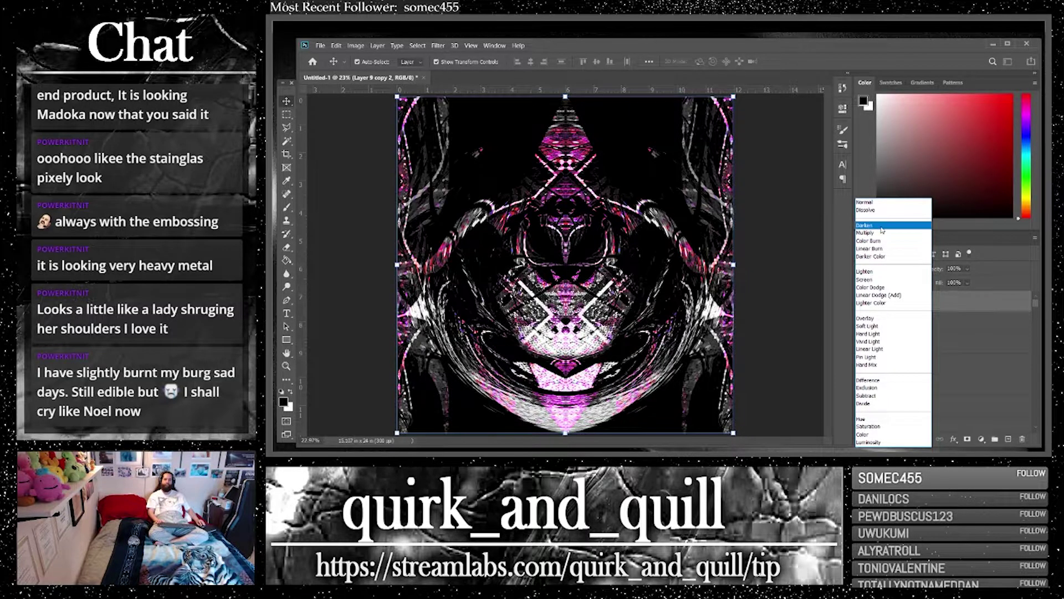
{"action": "left_click", "coordinate": [882, 233]}
{"action": "left_click_drag", "start_coordinate": [968, 268], "coordinate": [955, 281]}
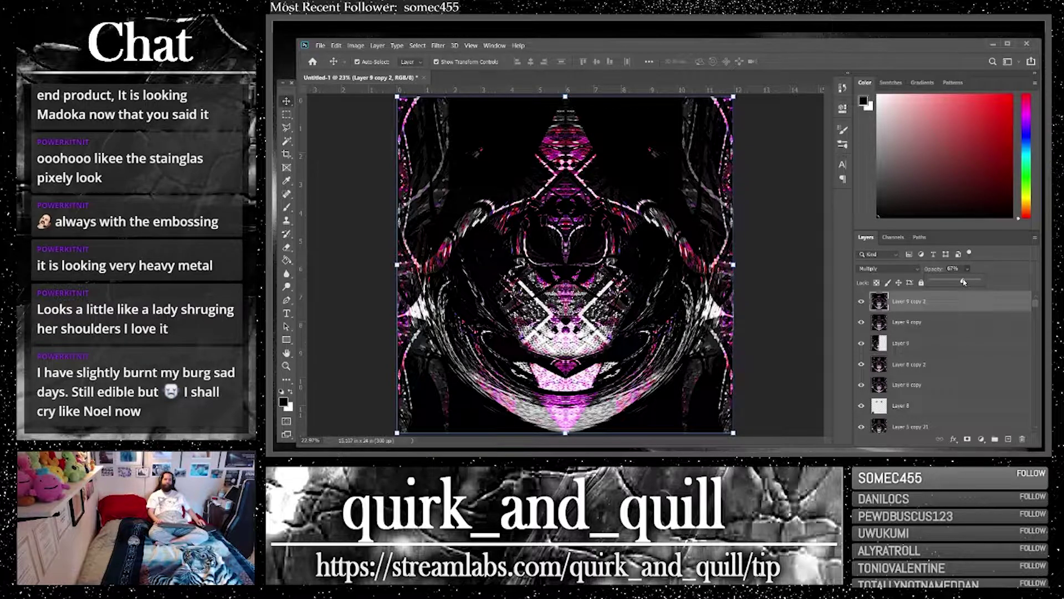
{"action": "left_click_drag", "start_coordinate": [963, 281], "coordinate": [857, 285]}
{"action": "mouse_move", "coordinate": [931, 283]}
{"action": "left_mouse_down"}
{"action": "mouse_move", "coordinate": [968, 279]}
{"action": "mouse_move", "coordinate": [951, 282]}
{"action": "left_mouse_up"}
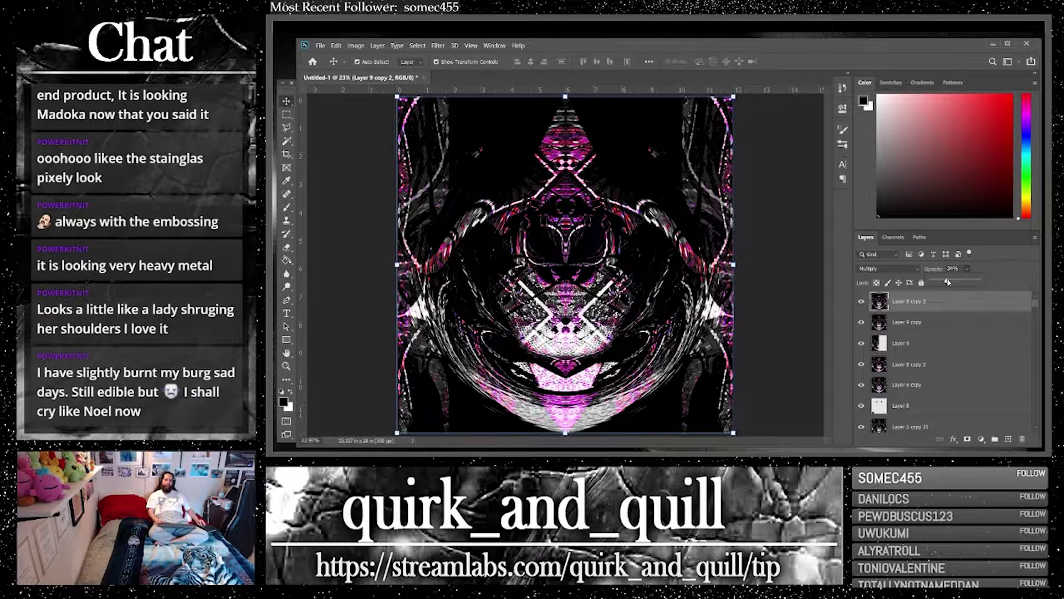
{"action": "left_click", "coordinate": [862, 303]}
{"action": "left_click", "coordinate": [863, 302]}
{"action": "left_click", "coordinate": [863, 302]}
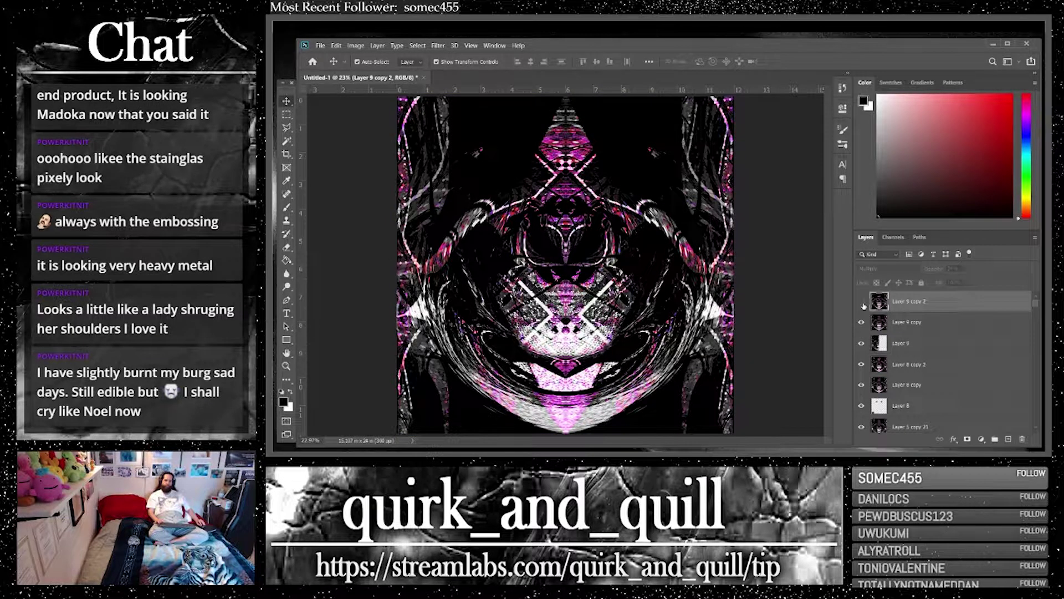
Duplicate Layer 9 copy into Layer 9 copy 3 and move it above Layer 9 copy 2
{"action": "left_click", "coordinate": [911, 322]}
{"action": "key", "text": "ctrl+j"}
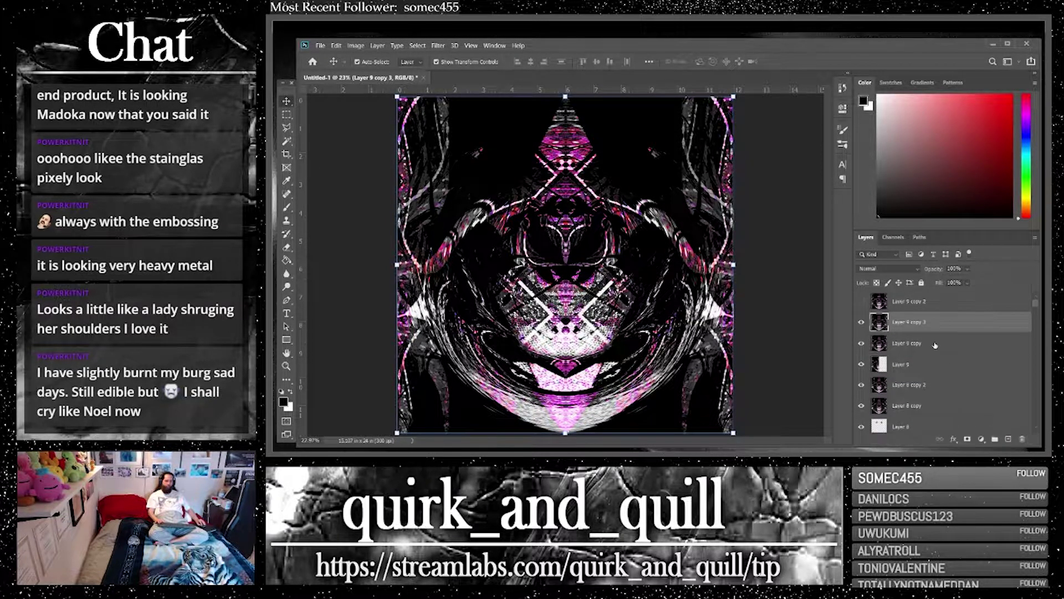
{"action": "left_click_drag", "start_coordinate": [916, 293], "coordinate": [915, 294]}
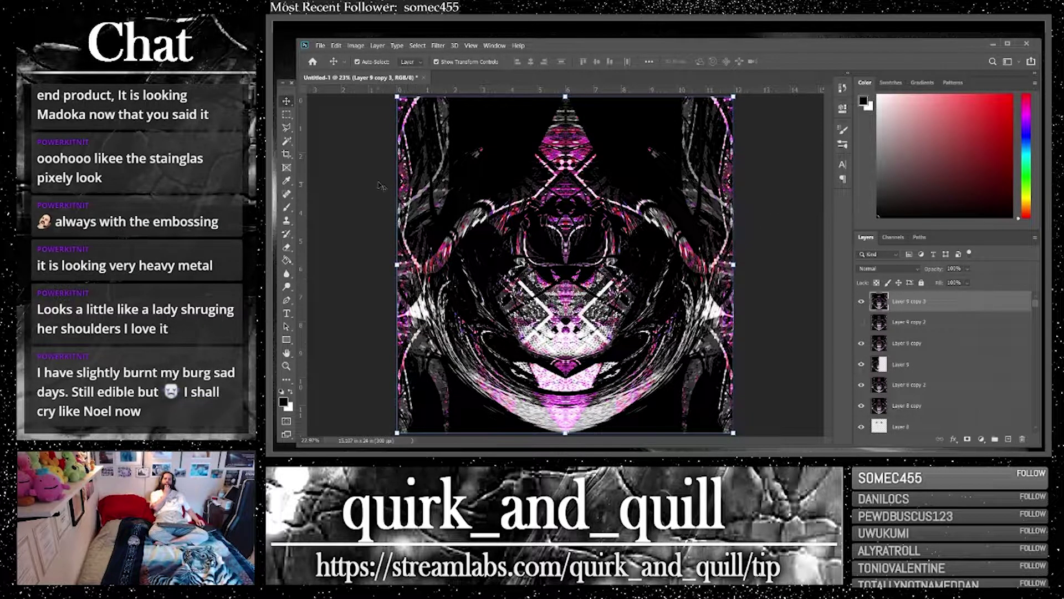
Start Save As and navigate to the 3 - PHOTOSHOP ART folder on the external drive
{"action": "left_click", "coordinate": [322, 47]}
{"action": "left_click", "coordinate": [334, 165]}
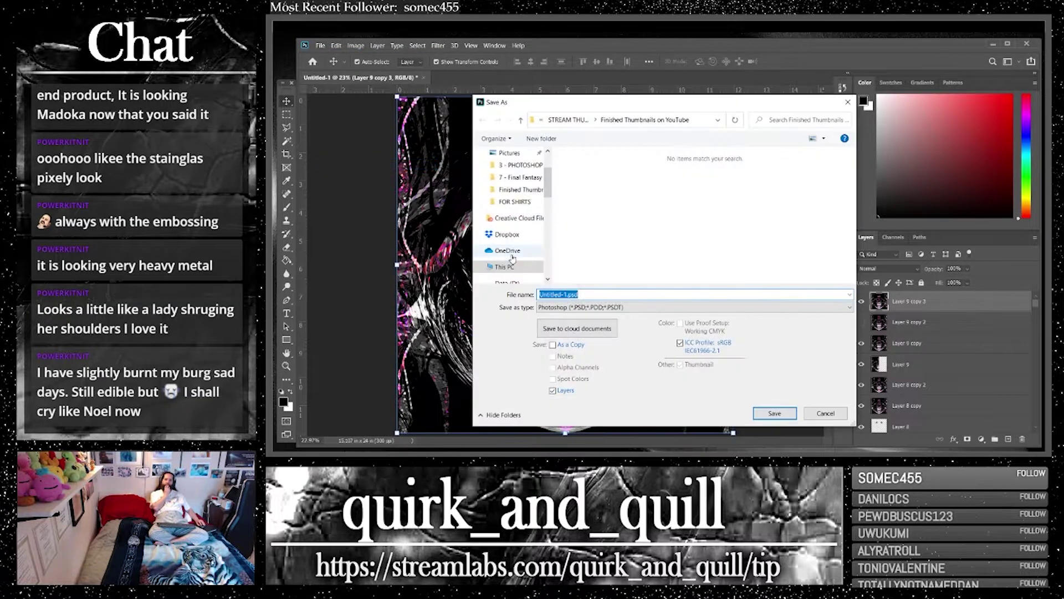
{"action": "left_click", "coordinate": [559, 120]}
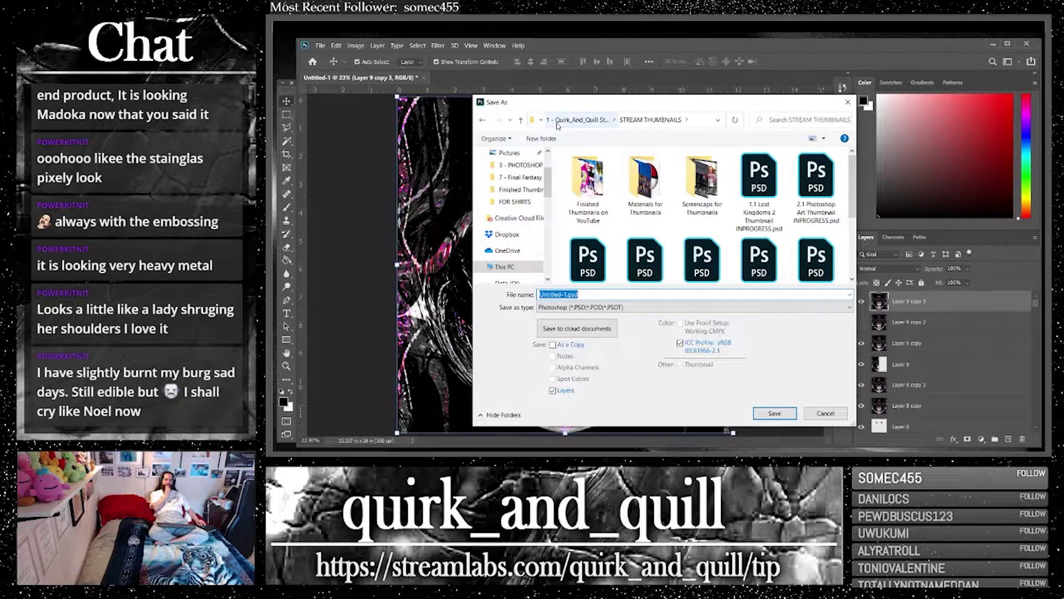
{"action": "left_click", "coordinate": [558, 120]}
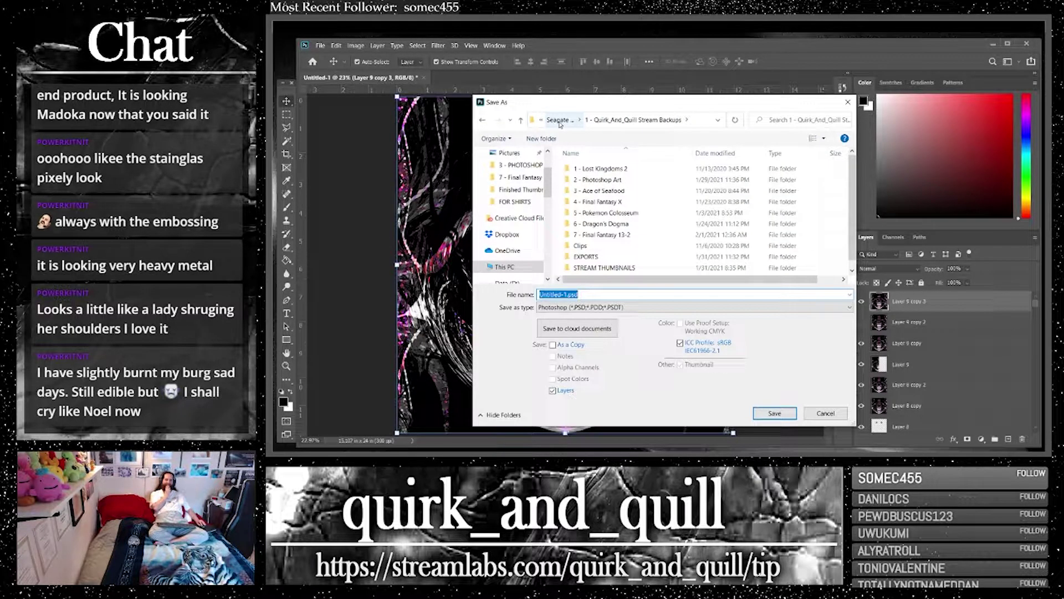
{"action": "left_click", "coordinate": [560, 122]}
{"action": "double_click", "coordinate": [602, 190]}
{"action": "scroll", "coordinate": [653, 237], "scroll_direction": "down", "scroll_amount": 3}
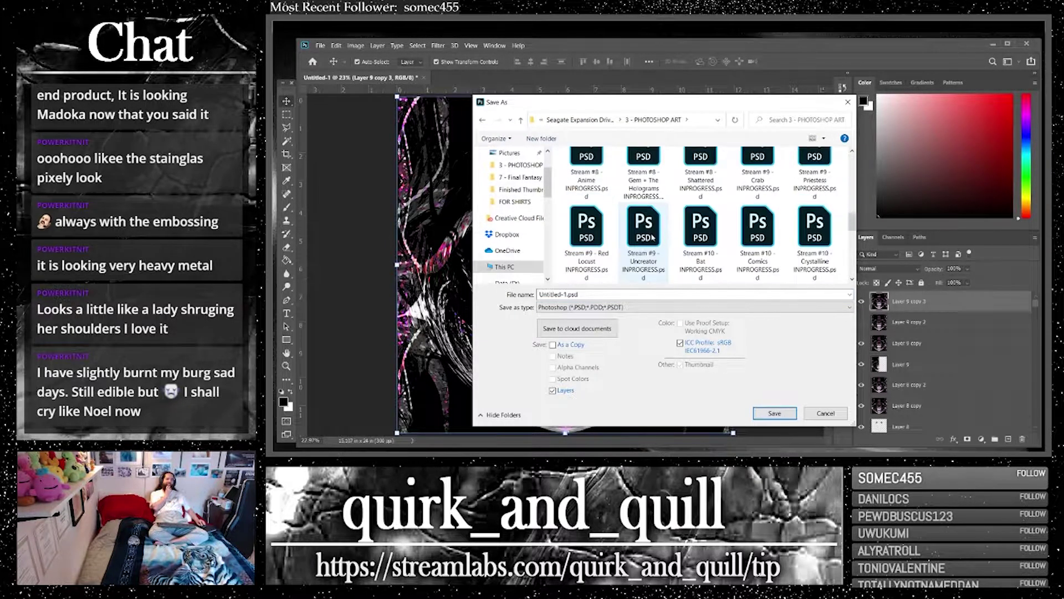
{"action": "scroll", "coordinate": [653, 237], "scroll_direction": "down", "scroll_amount": 5}
Save as 'Stream #15 - Ladybug INPROGRESS.psd', accepting the Maximize Compatibility prompt
{"action": "left_click", "coordinate": [686, 258]}
{"action": "left_click", "coordinate": [567, 294]}
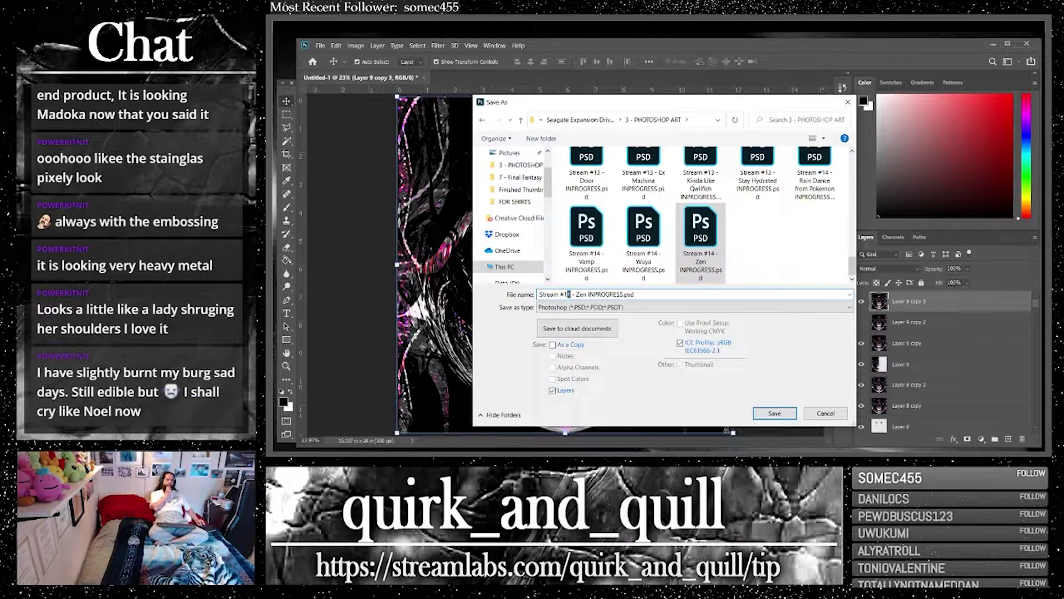
{"action": "type", "text": "5"}
{"action": "left_click_drag", "start_coordinate": [577, 294], "coordinate": [583, 295]}
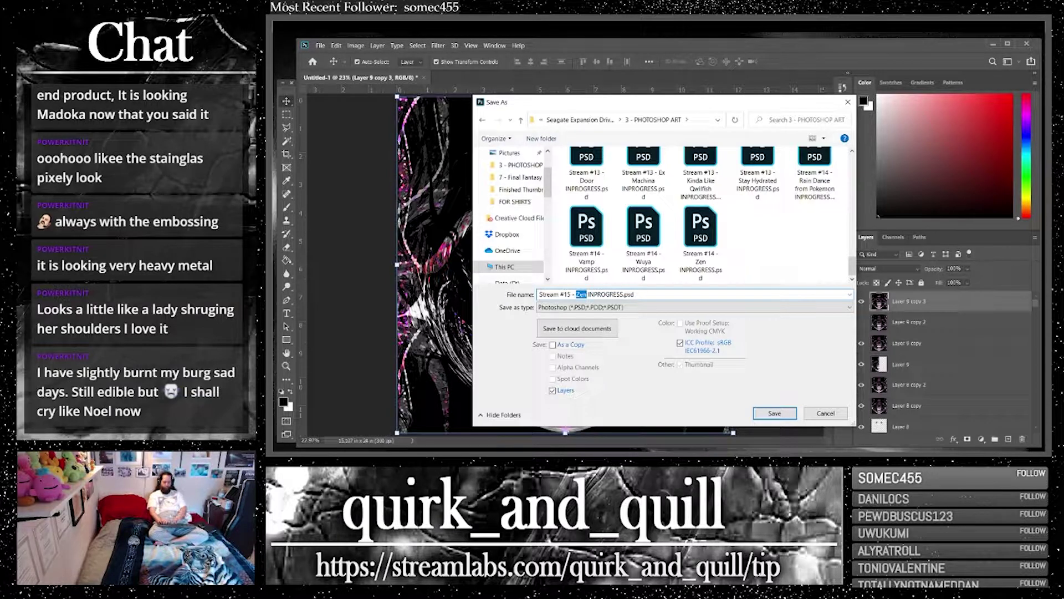
{"action": "type", "text": "Ladybug"}
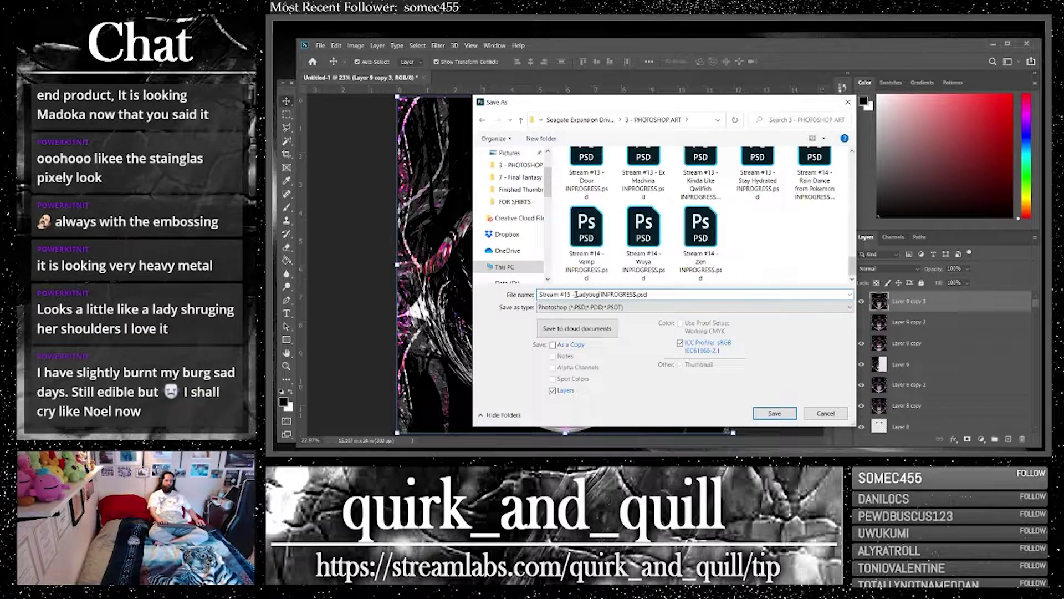
{"action": "left_click", "coordinate": [775, 413]}
{"action": "left_click", "coordinate": [950, 118]}
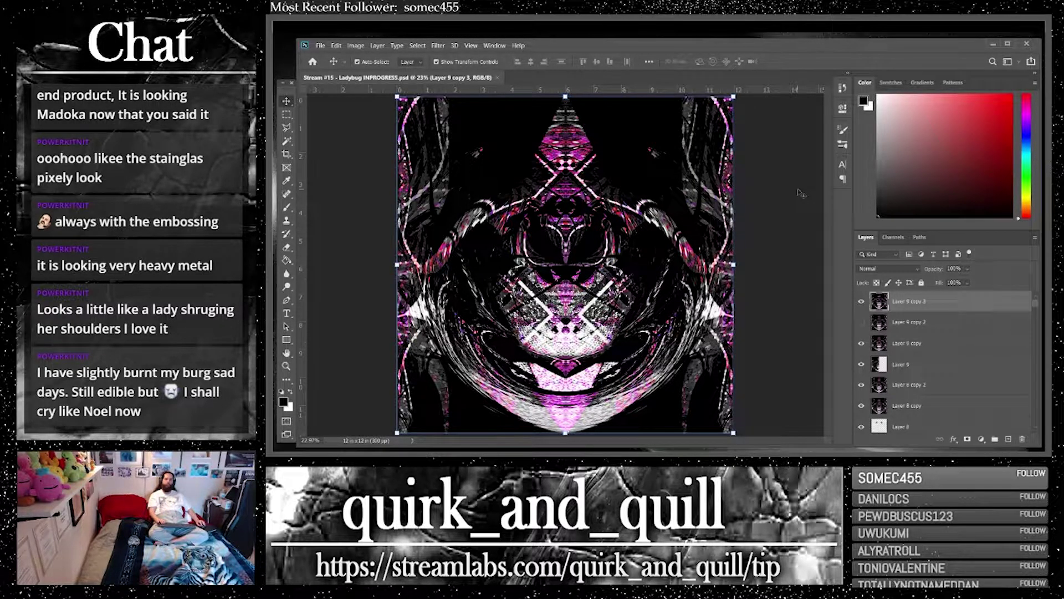
Create a new document from the Custom 3600 x 3600 px preset
{"action": "left_click", "coordinate": [320, 46]}
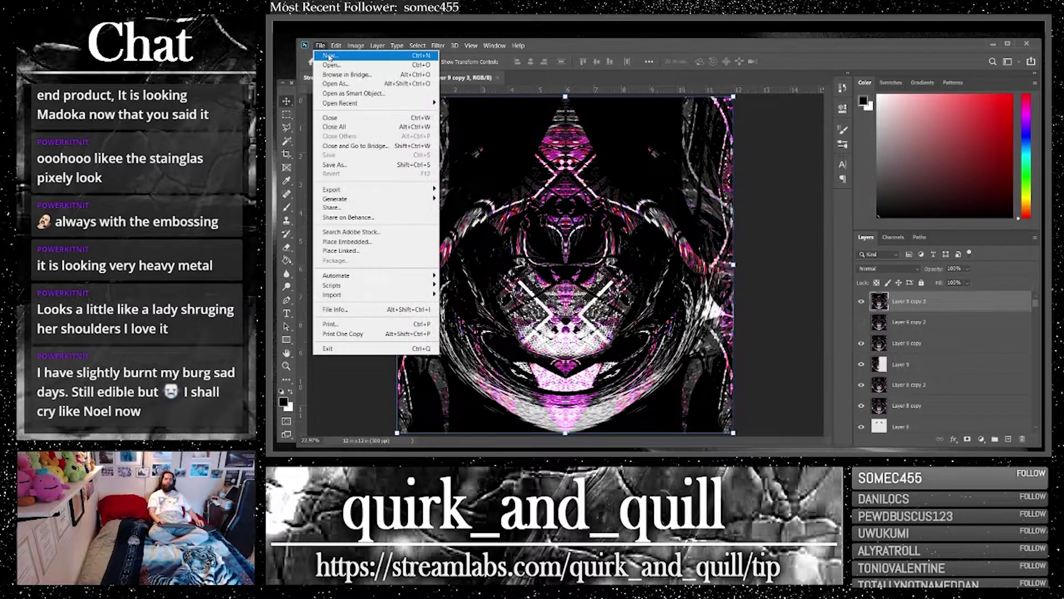
{"action": "left_click", "coordinate": [328, 54]}
{"action": "left_click", "coordinate": [528, 192]}
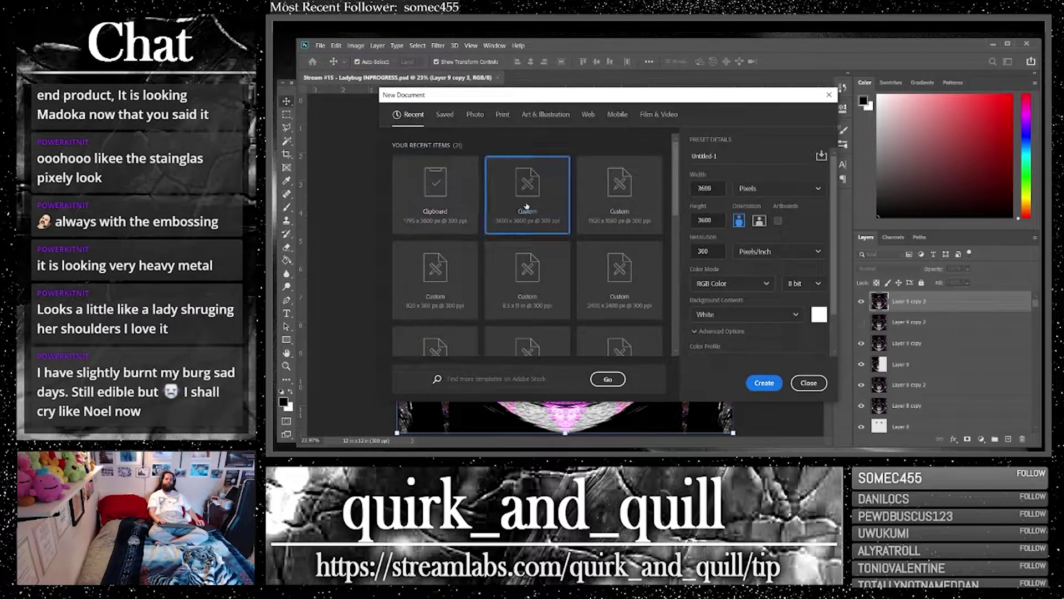
{"action": "left_click", "coordinate": [763, 382]}
Fit the new Untitled-1 canvas on screen, checking the ladybug artwork tab briefly
{"action": "left_click", "coordinate": [471, 46]}
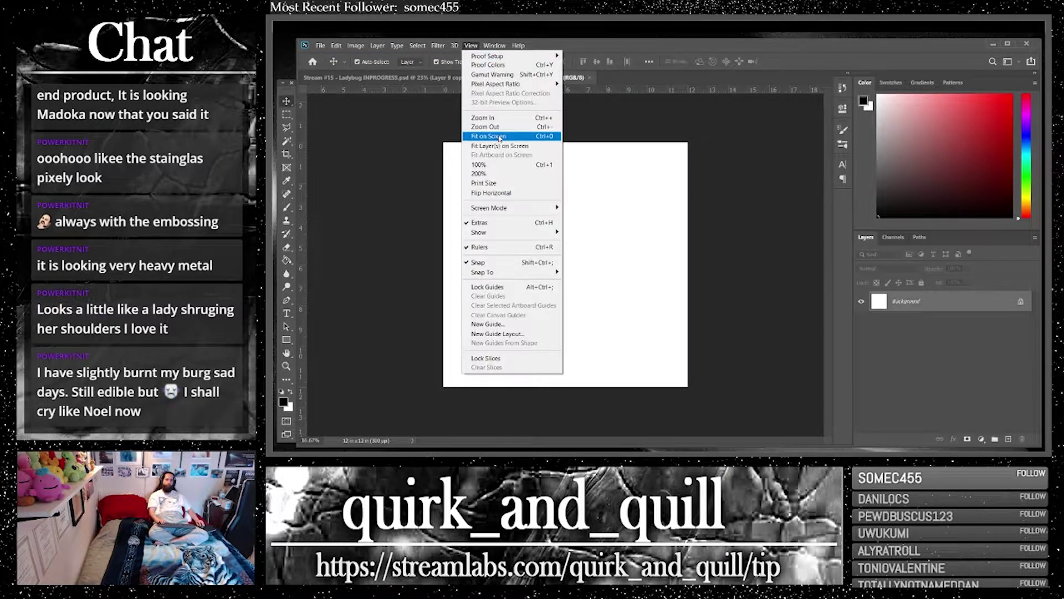
{"action": "left_click", "coordinate": [499, 139]}
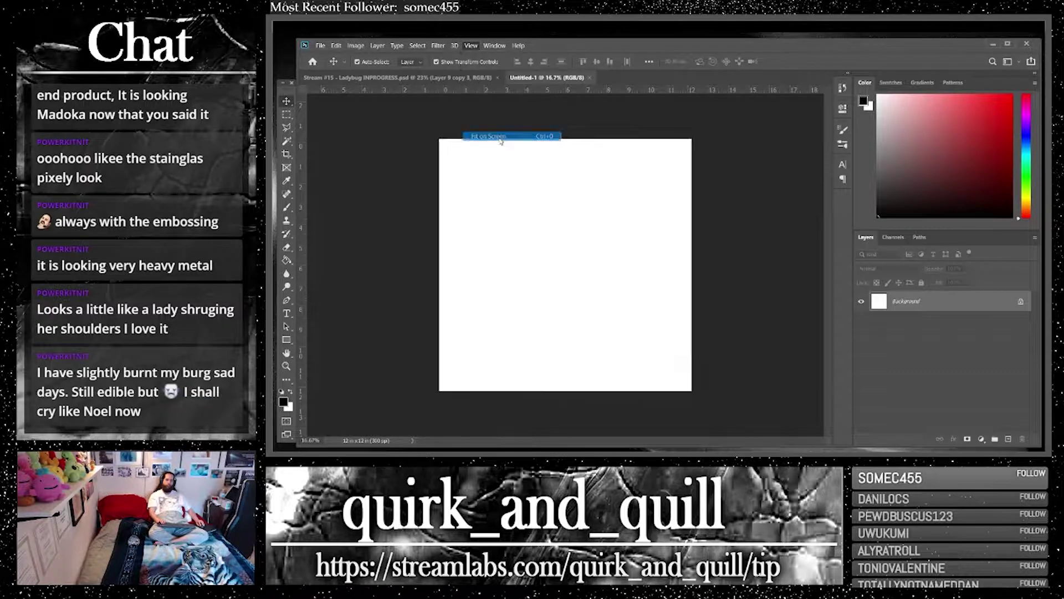
{"action": "left_click", "coordinate": [424, 79]}
{"action": "left_click", "coordinate": [544, 78]}
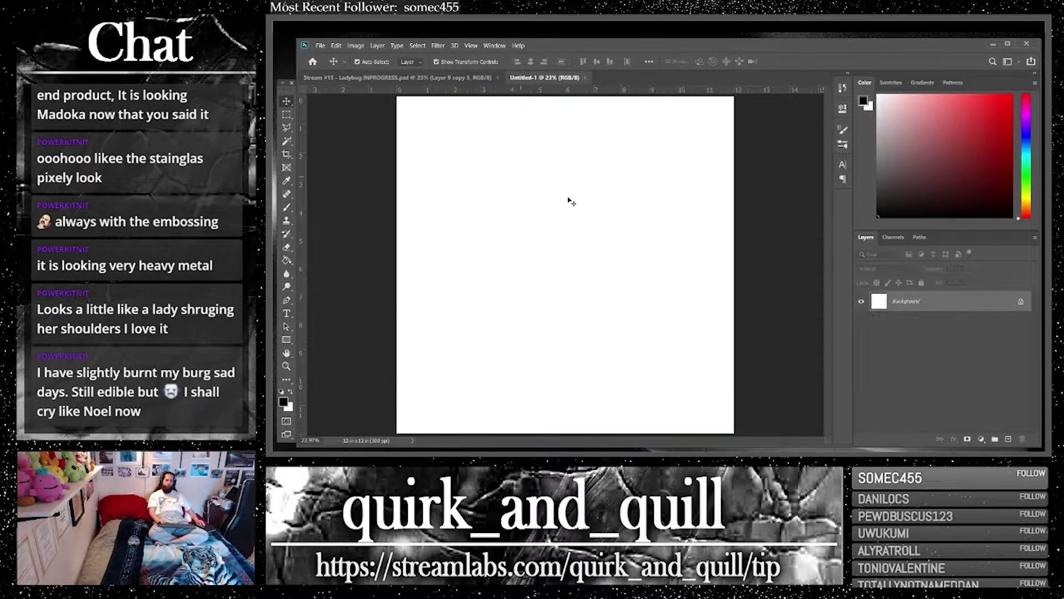
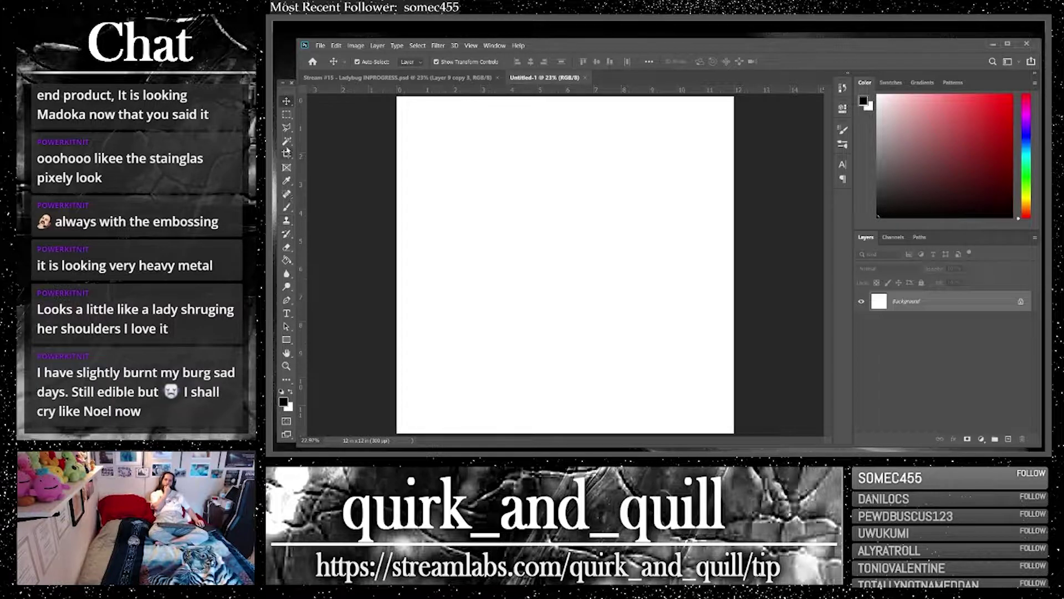
Draw a first long wedge selection from the left edge past the right edge with the Polygonal Lasso
{"action": "left_click", "coordinate": [287, 127]}
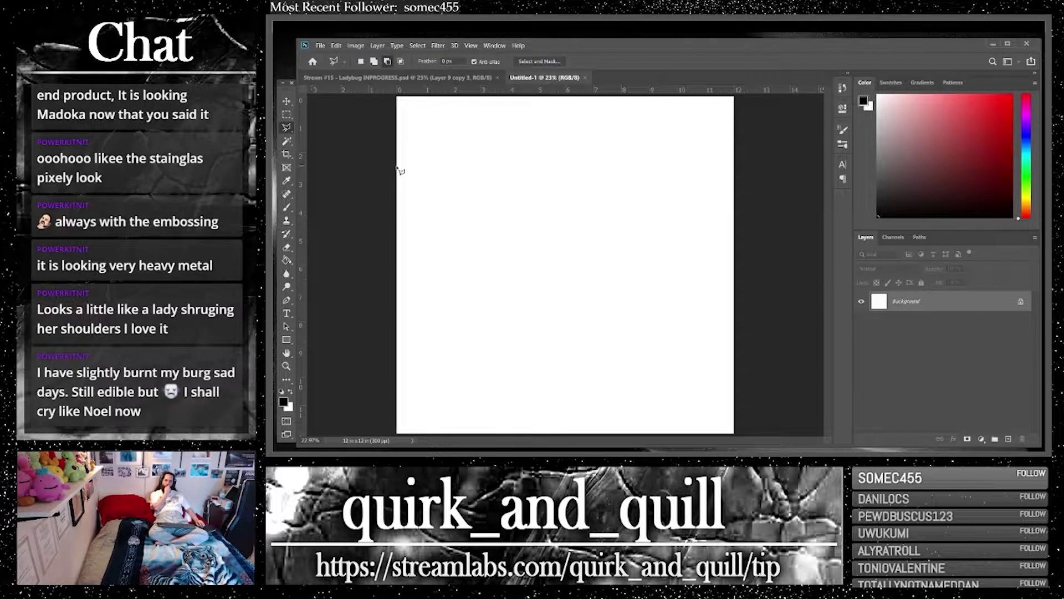
{"action": "left_click", "coordinate": [396, 131]}
{"action": "left_click", "coordinate": [794, 188]}
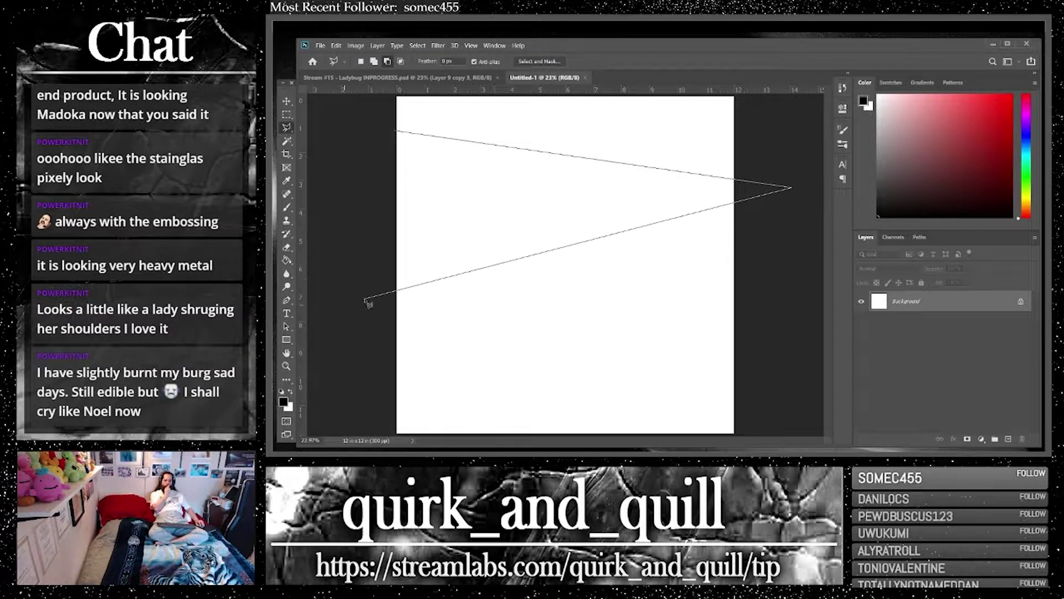
{"action": "double_click", "coordinate": [368, 302]}
Add a second wedge across the middle of the canvas, discarding two unfinished attempts
{"action": "left_click", "coordinate": [372, 369]}
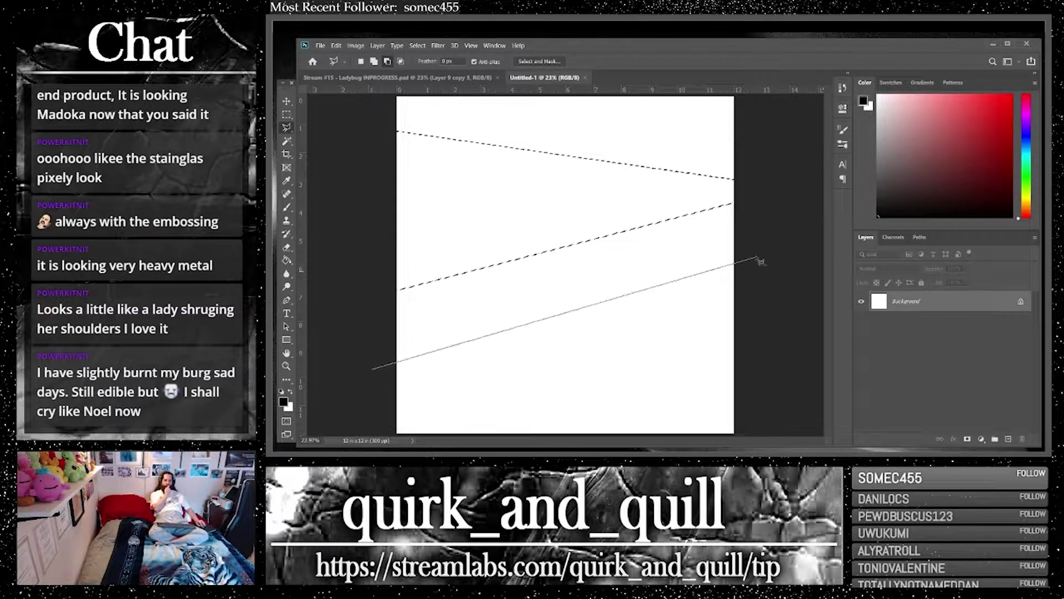
{"action": "left_click", "coordinate": [759, 255]}
{"action": "left_click", "coordinate": [757, 391]}
{"action": "key", "text": "Escape"}
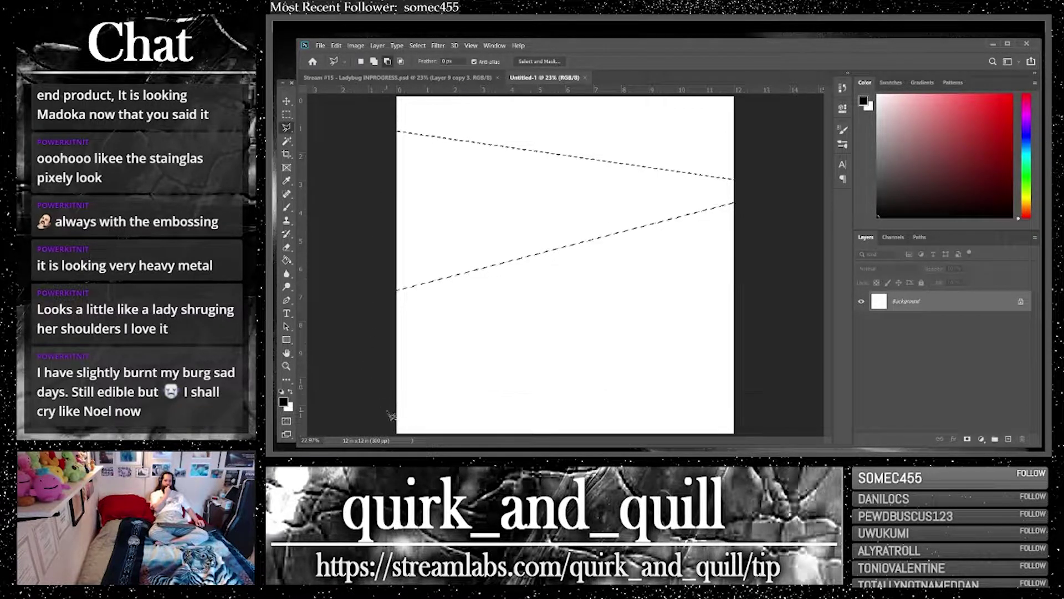
{"action": "left_click", "coordinate": [387, 411]}
{"action": "left_click", "coordinate": [396, 318]}
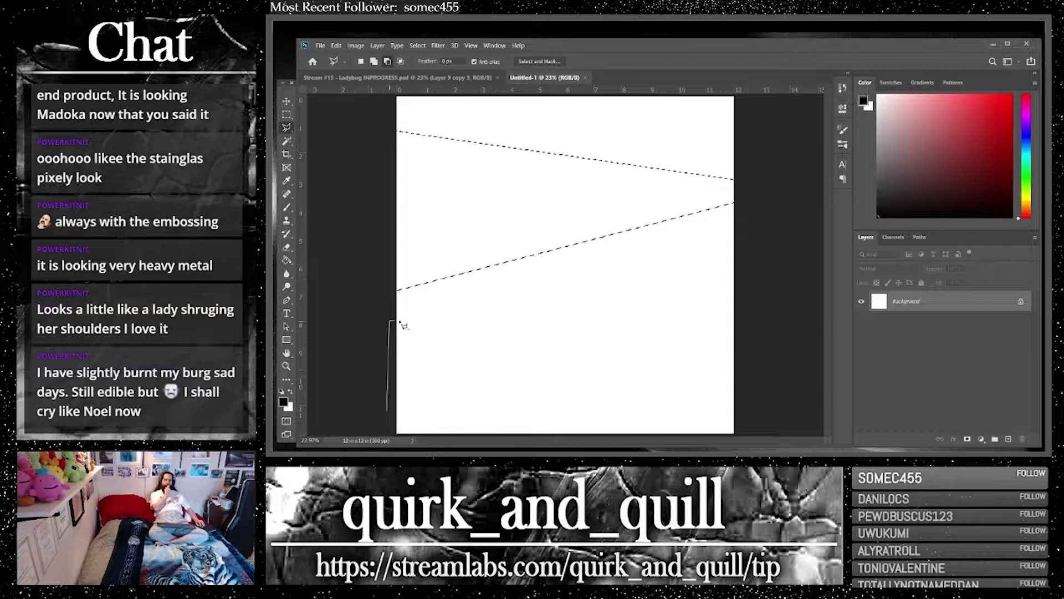
{"action": "left_click", "coordinate": [760, 295]}
{"action": "key", "text": "Escape"}
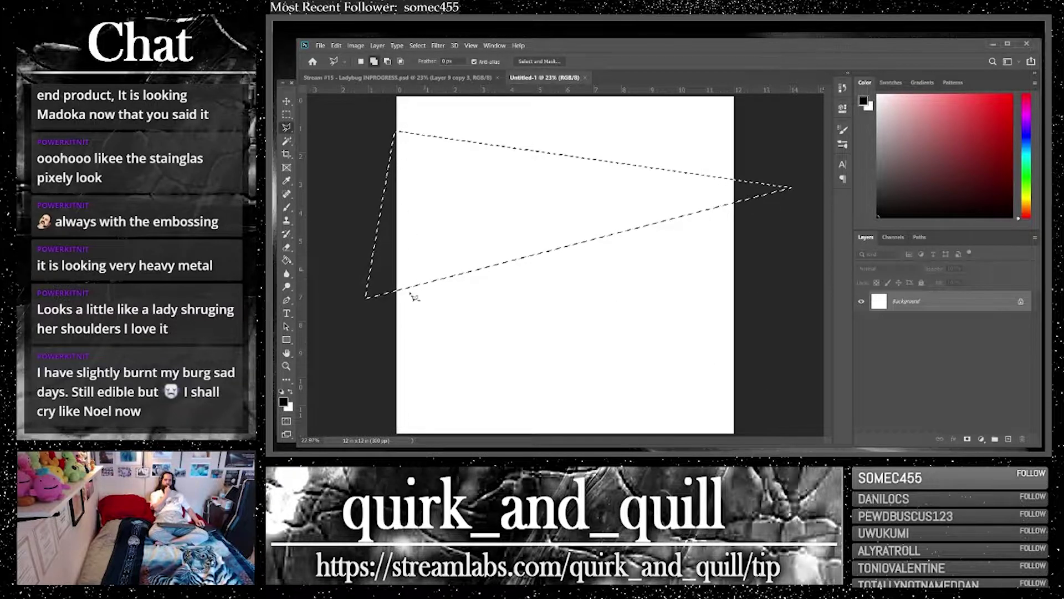
{"action": "left_click", "coordinate": [392, 300]}
{"action": "left_click", "coordinate": [757, 217]}
{"action": "left_click", "coordinate": [771, 294]}
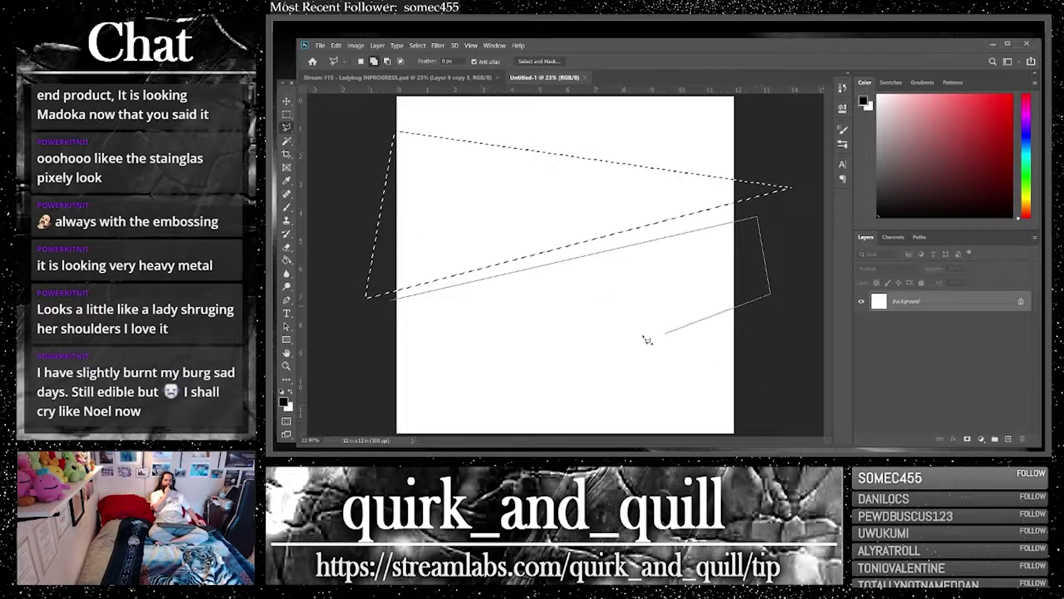
{"action": "double_click", "coordinate": [386, 315]}
Add a bottom wedge along the lower edge to the selection and switch to the Paint Bucket
{"action": "left_click", "coordinate": [384, 342]}
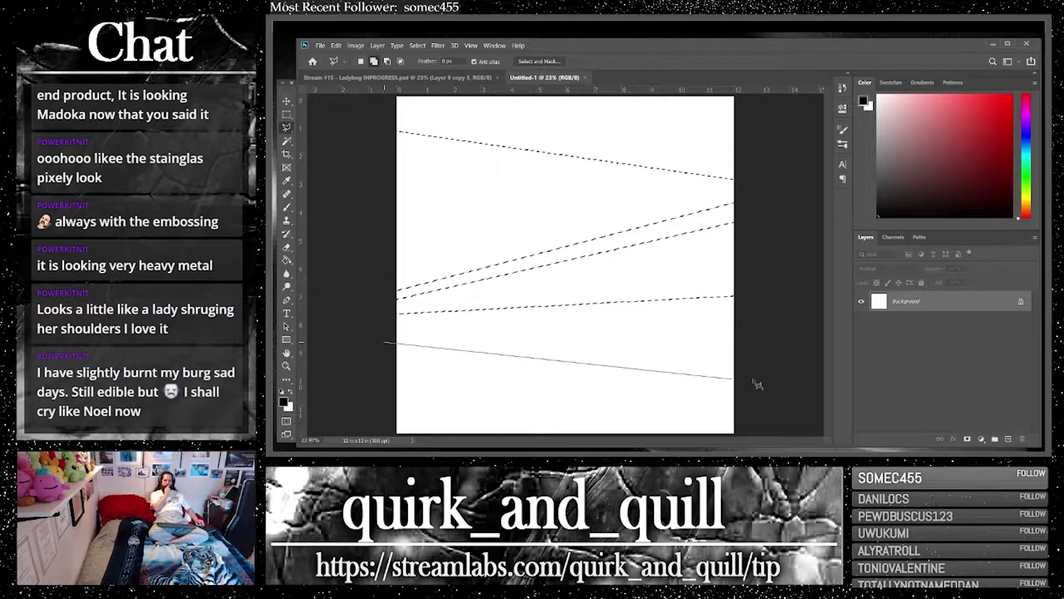
{"action": "left_click", "coordinate": [776, 390]}
{"action": "left_click", "coordinate": [743, 441]}
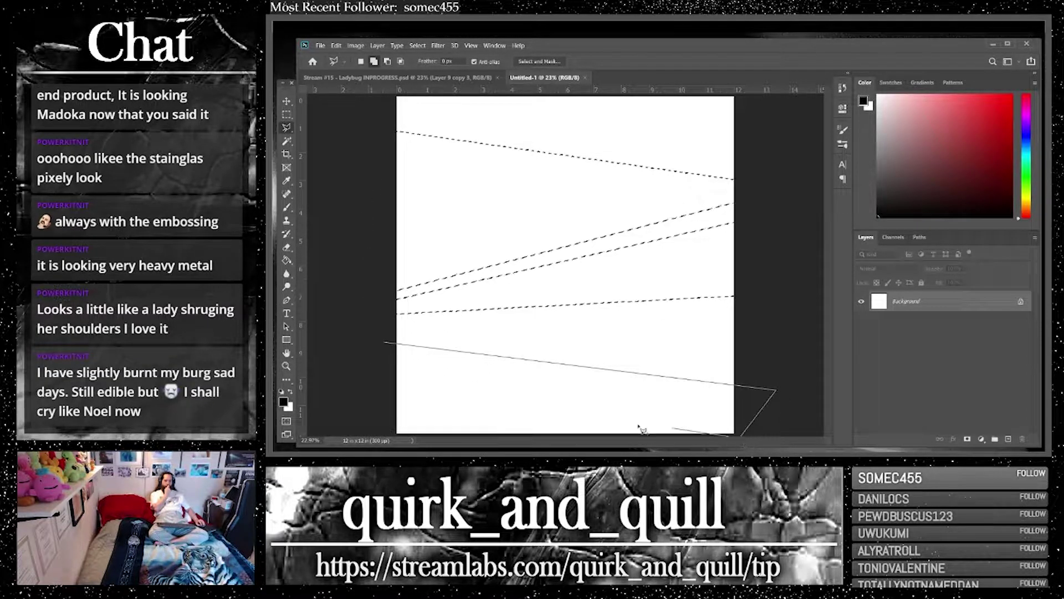
{"action": "left_click", "coordinate": [384, 442]}
{"action": "left_click", "coordinate": [383, 344]}
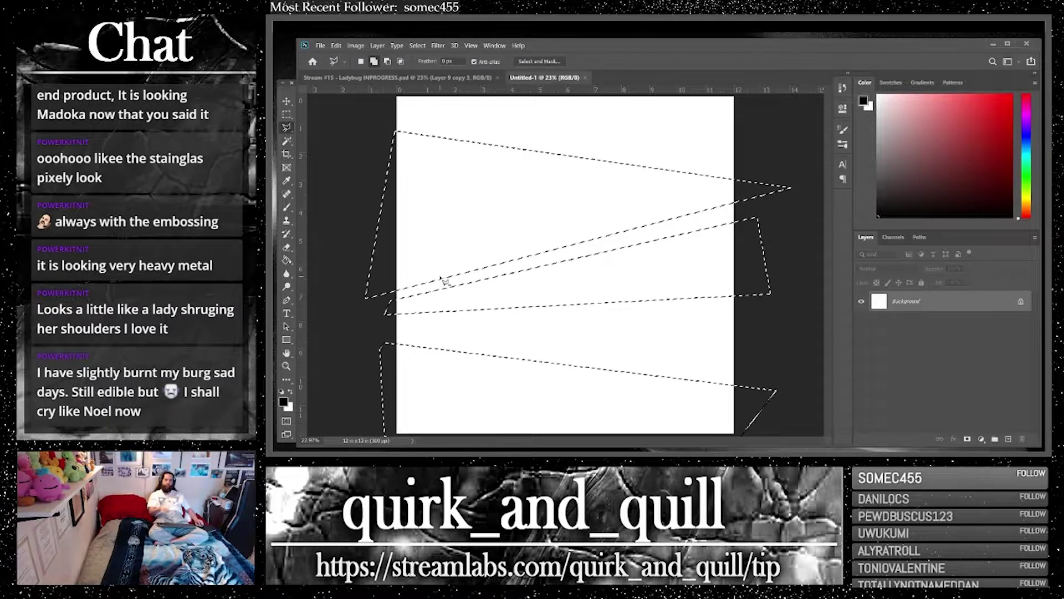
{"action": "left_click", "coordinate": [1009, 438]}
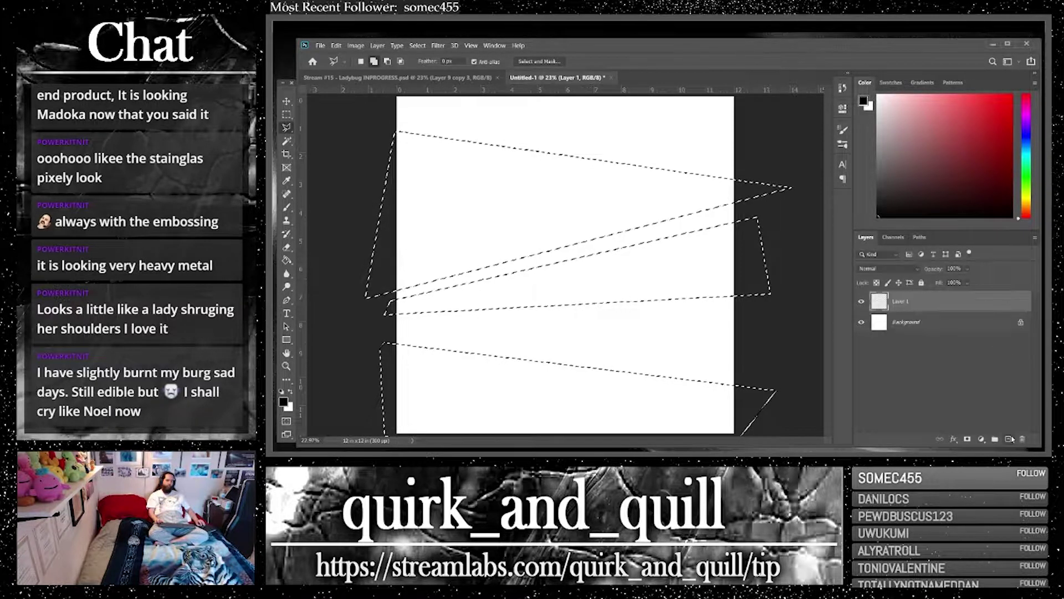
{"action": "key", "text": "ctrl+z"}
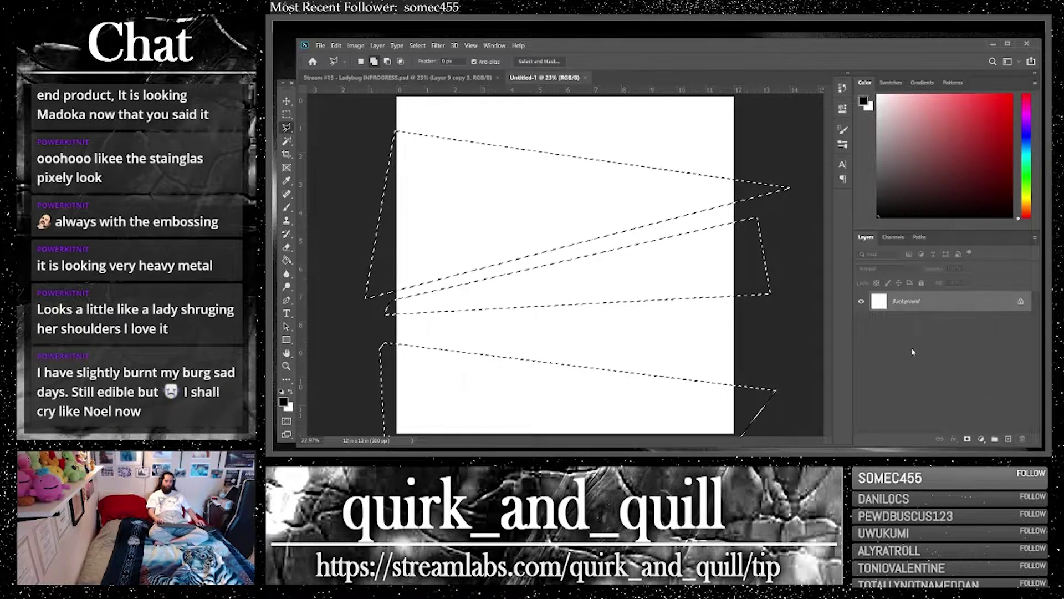
{"action": "left_click", "coordinate": [287, 259]}
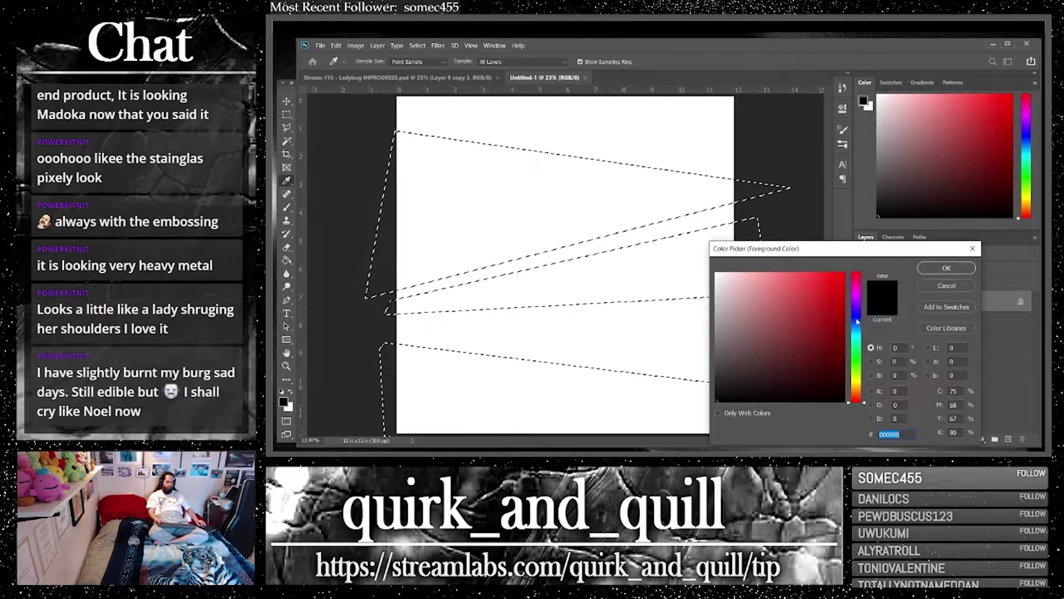
Fill the wedges with cyan #00c8d5 on a new layer, then deselect
{"action": "type", "text": "00c8d5"}
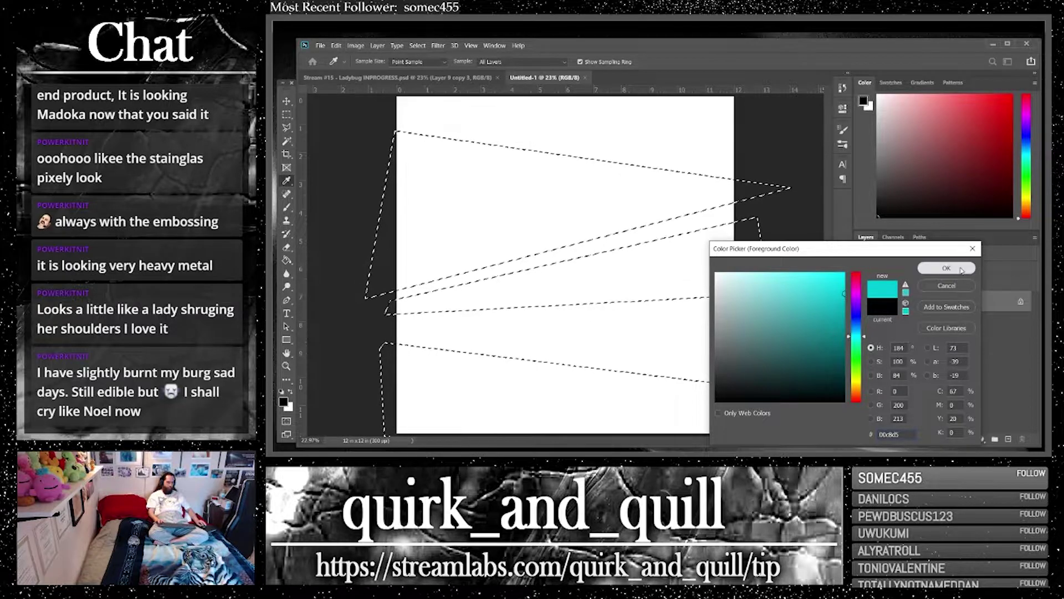
{"action": "left_click", "coordinate": [947, 268]}
{"action": "key", "text": "g"}
{"action": "key", "text": "ctrl+shift+alt+n"}
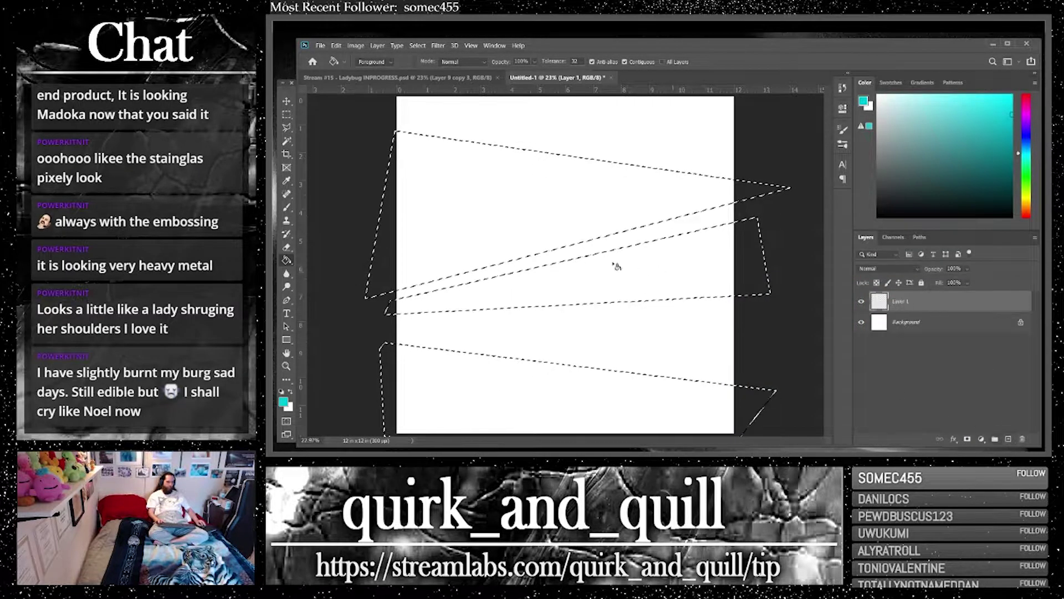
{"action": "left_click", "coordinate": [493, 232]}
{"action": "key", "text": "ctrl+d"}
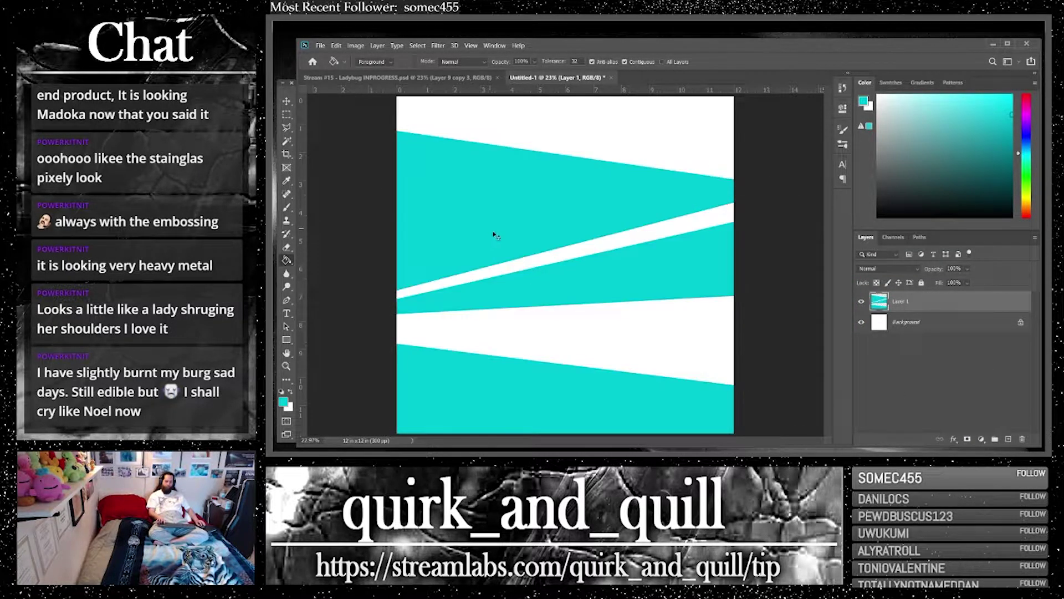
Duplicate Background and Layer 1, merge the copies, and duplicate the merged layer
{"action": "left_click", "coordinate": [922, 331], "text": "shift"}
{"action": "key", "text": "ctrl+j"}
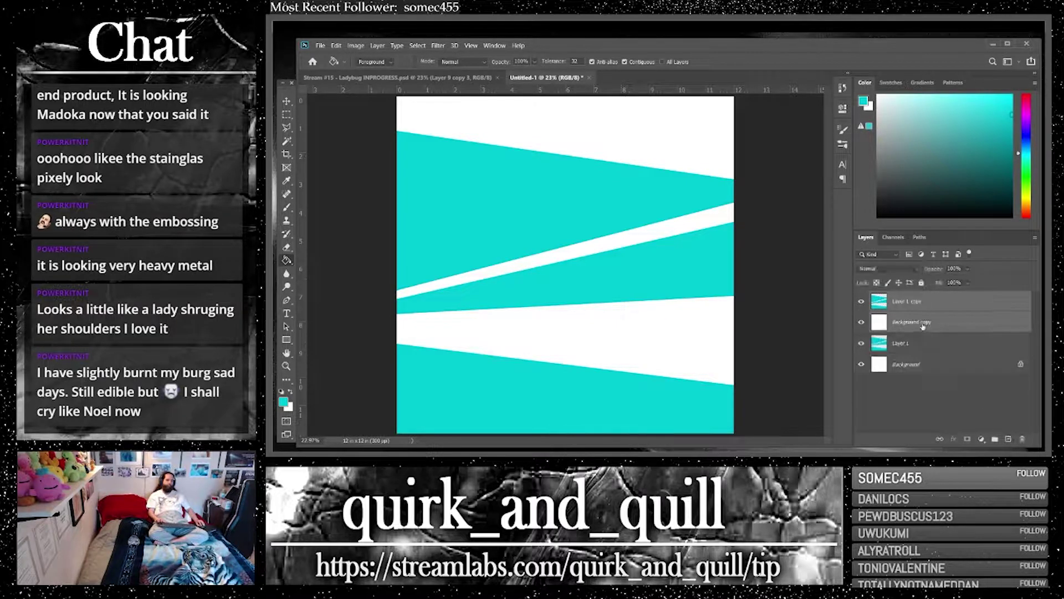
{"action": "right_click", "coordinate": [923, 327]}
{"action": "left_click", "coordinate": [914, 340]}
{"action": "left_click_drag", "start_coordinate": [915, 301], "coordinate": [1011, 438]}
Emboss the top copy at angle -92 and blend it with Linear Dodge (Add)
{"action": "left_click", "coordinate": [438, 45]}
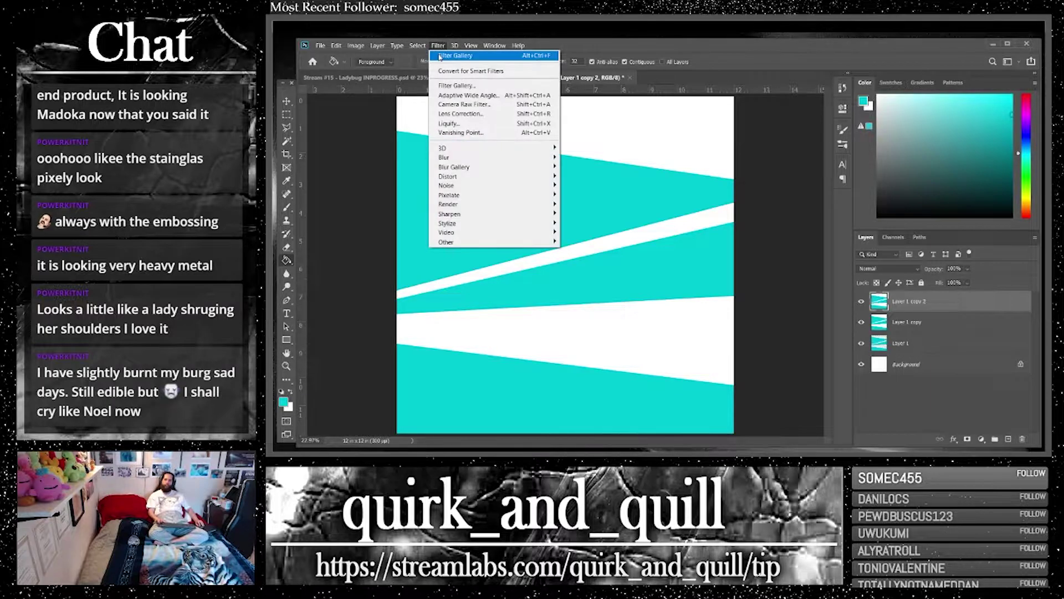
{"action": "mouse_move", "coordinate": [526, 223]}
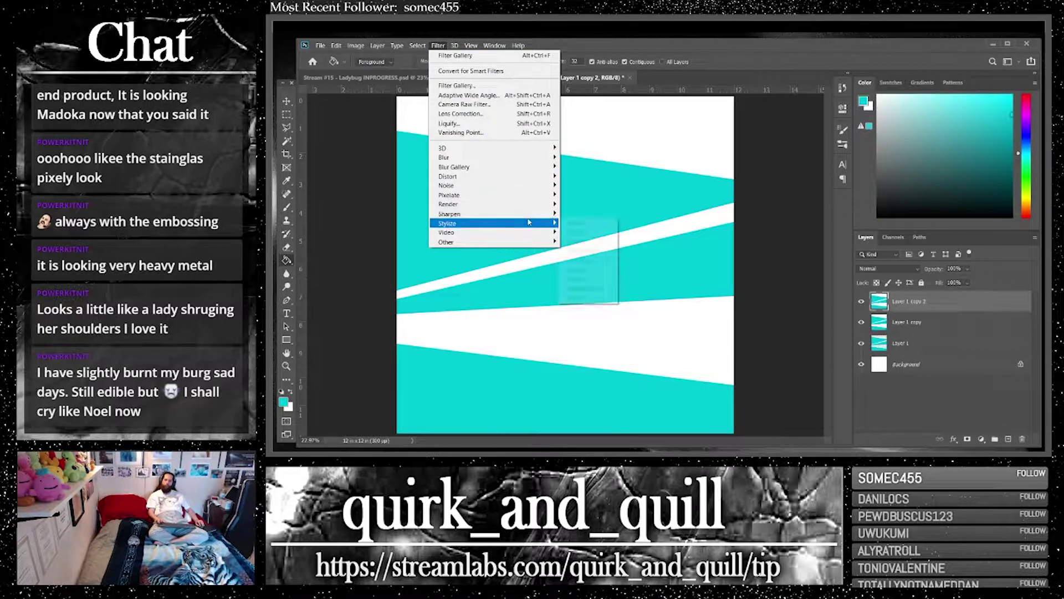
{"action": "left_click", "coordinate": [579, 232]}
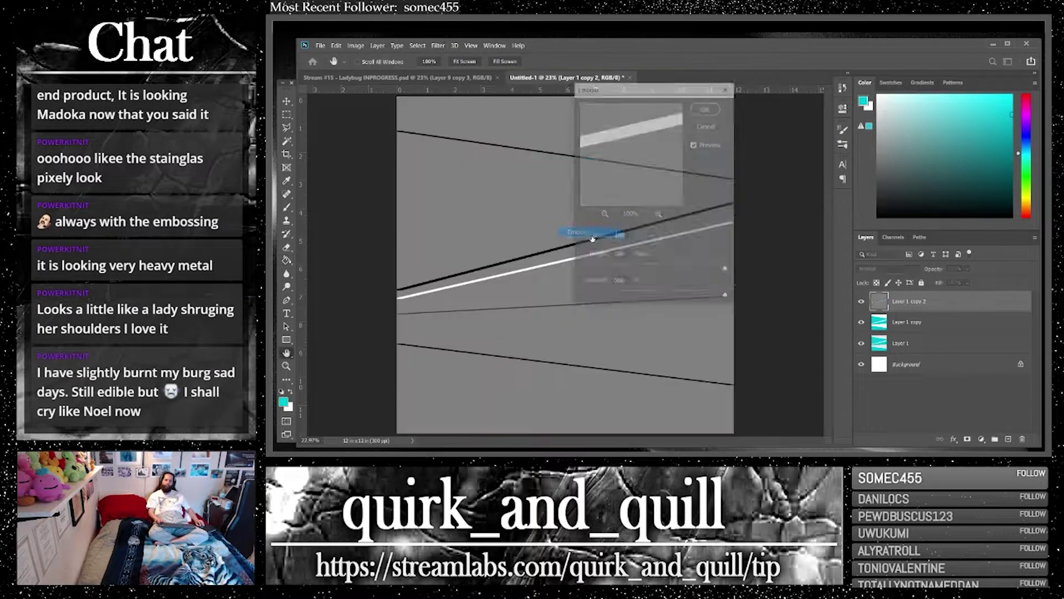
{"action": "left_click", "coordinate": [653, 244]}
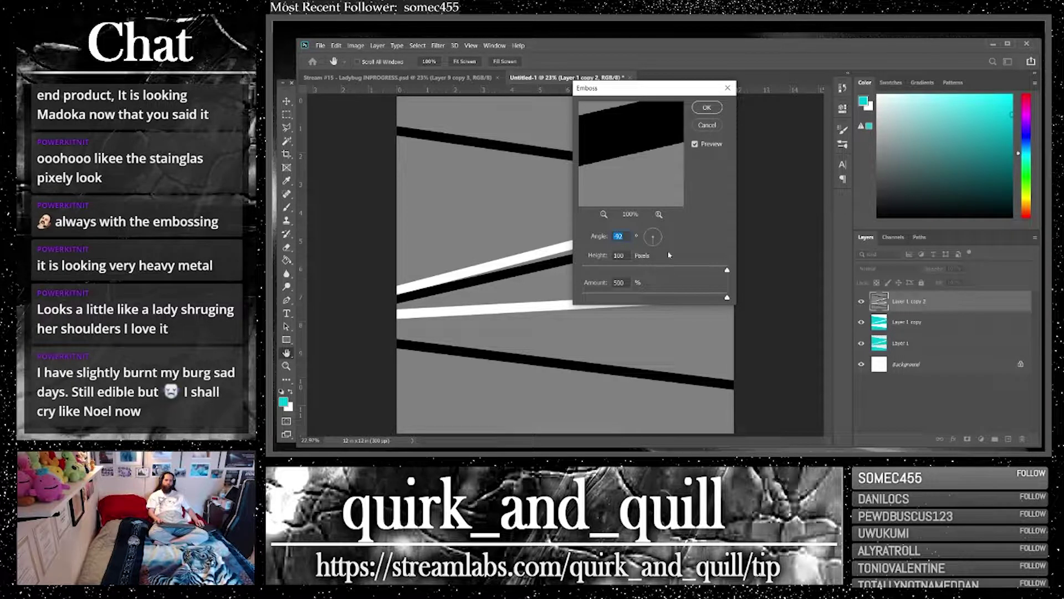
{"action": "left_click", "coordinate": [707, 108]}
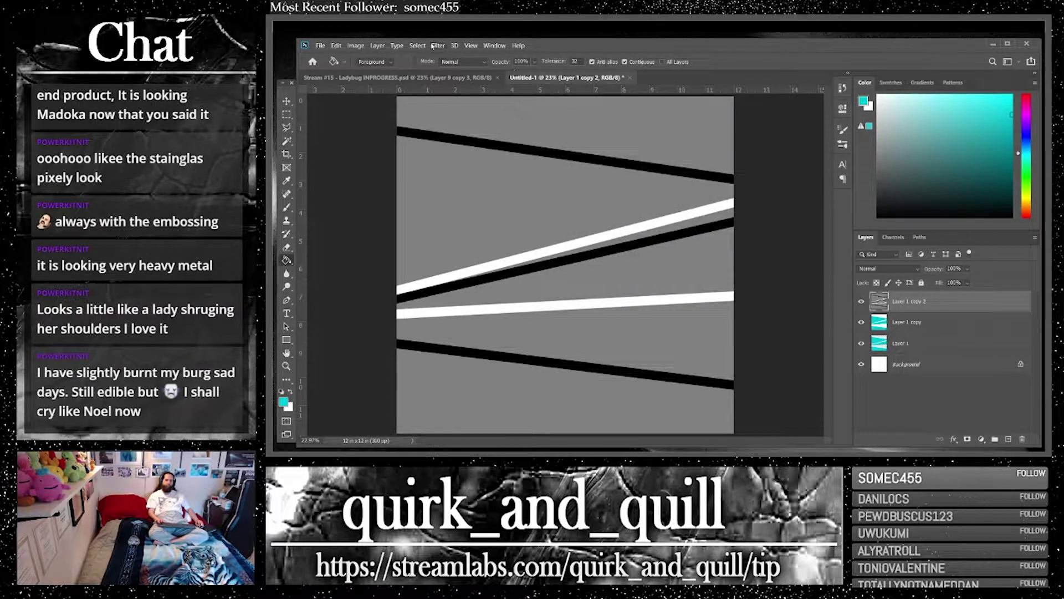
{"action": "left_click", "coordinate": [905, 268]}
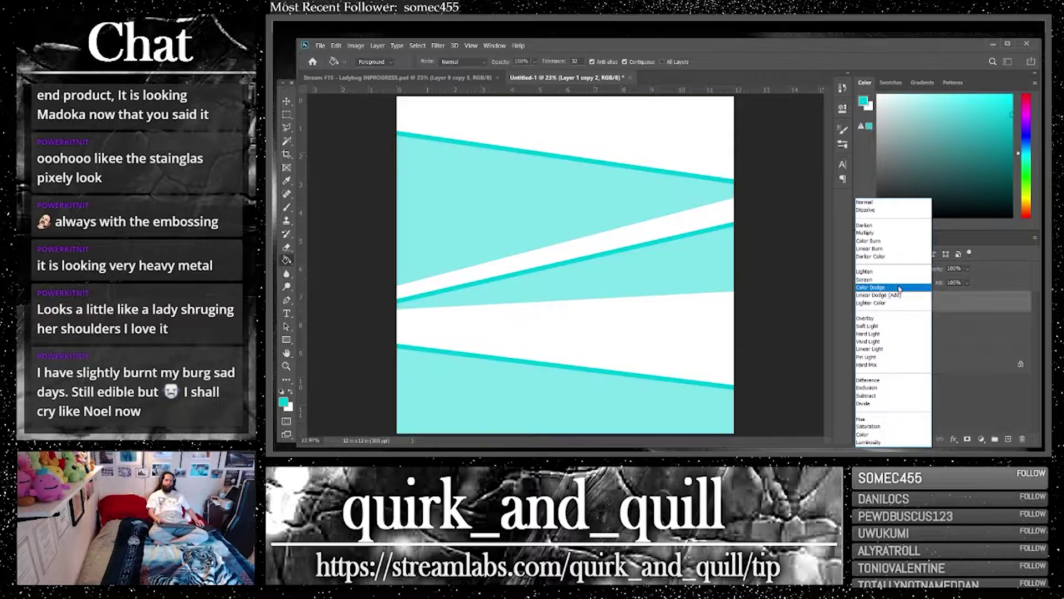
{"action": "left_click", "coordinate": [899, 299]}
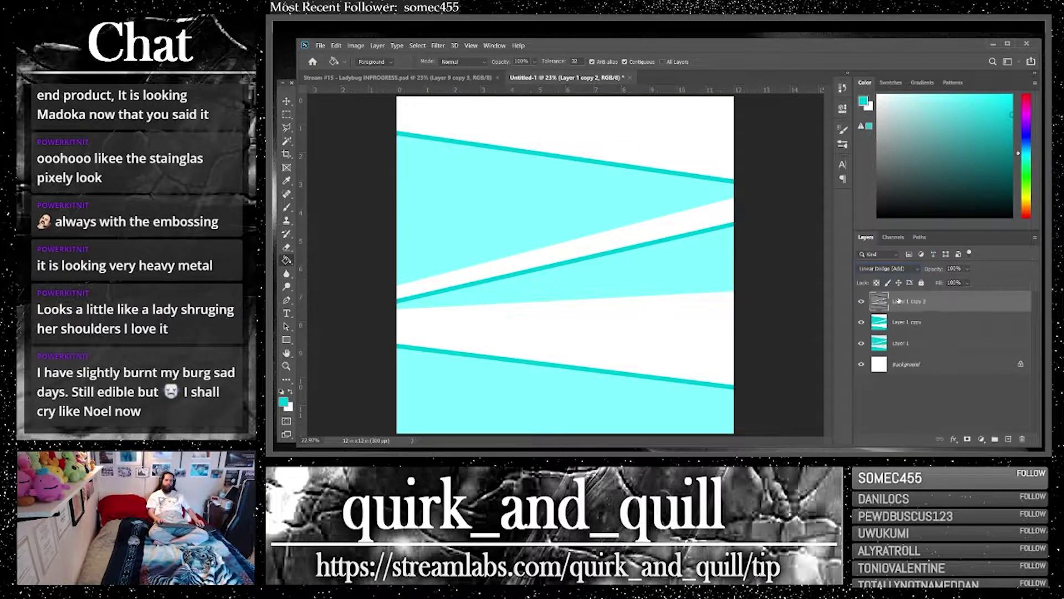
Merge another duplicate of the embossed and Layer 1 copy pair, duplicate it, and Magic Wand-select the cyan wedges
{"action": "left_click", "coordinate": [967, 327], "text": "shift"}
{"action": "key", "text": "ctrl+j"}
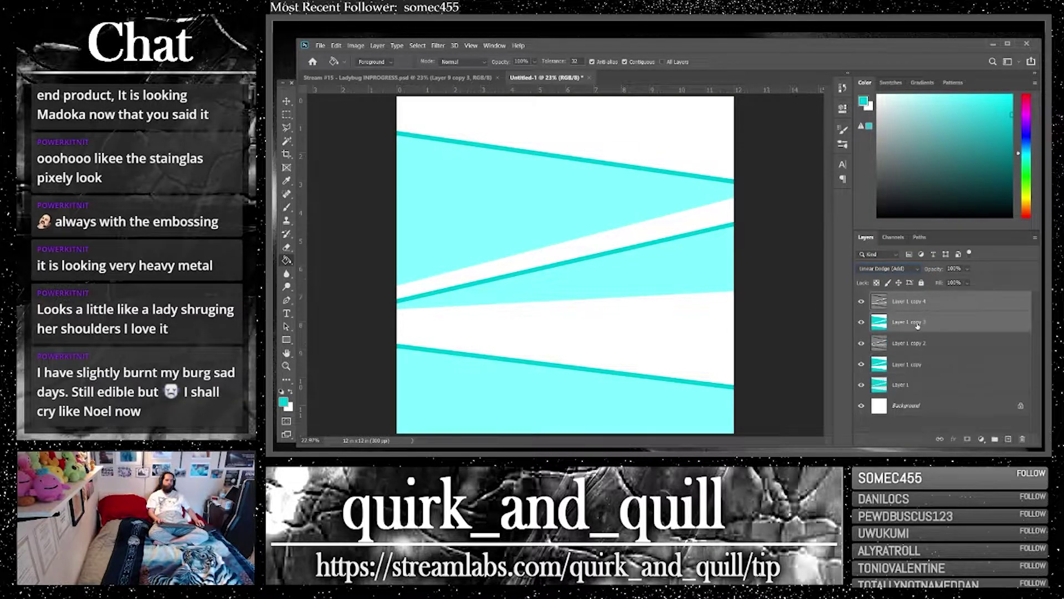
{"action": "right_click", "coordinate": [918, 325]}
{"action": "left_click", "coordinate": [815, 338]}
{"action": "left_click_drag", "start_coordinate": [983, 298], "coordinate": [1004, 337]}
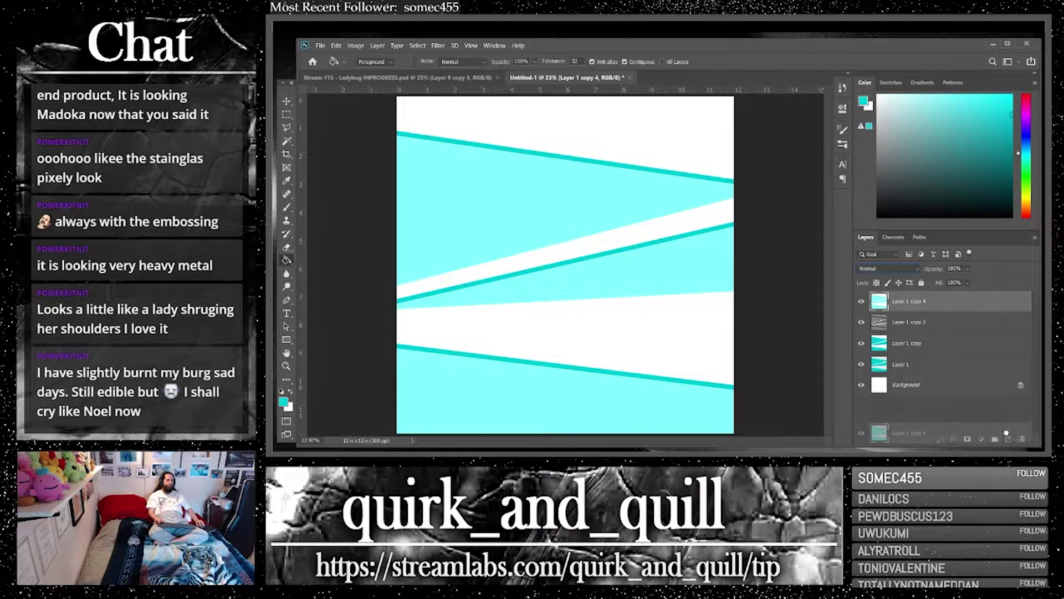
{"action": "left_click", "coordinate": [287, 143]}
{"action": "left_click", "coordinate": [524, 190]}
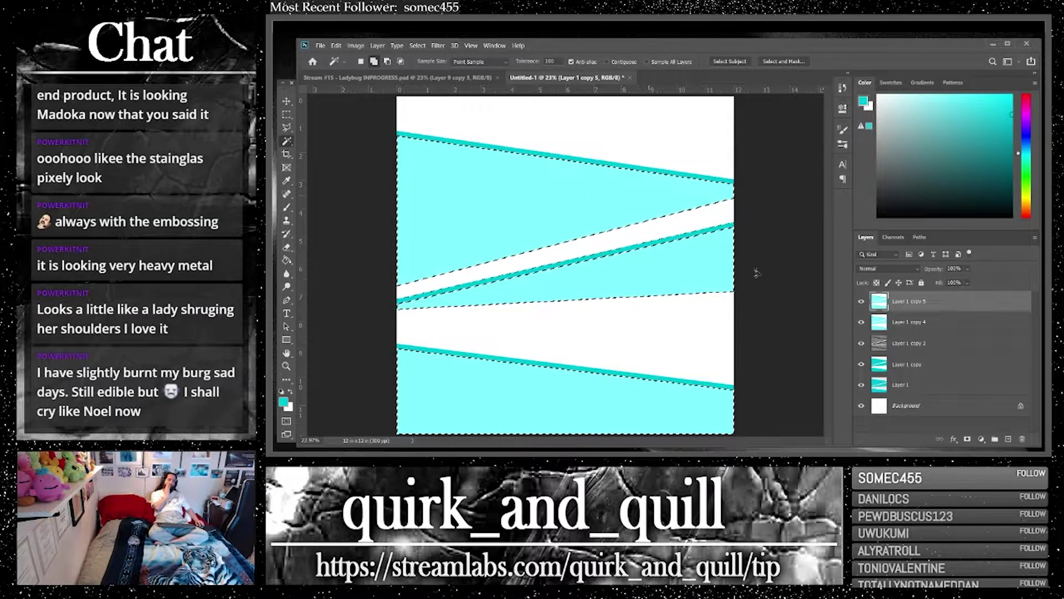
Add a new empty layer, choose the Gradient tool, and paste a darker teal foreground colour
{"action": "left_click", "coordinate": [1008, 440]}
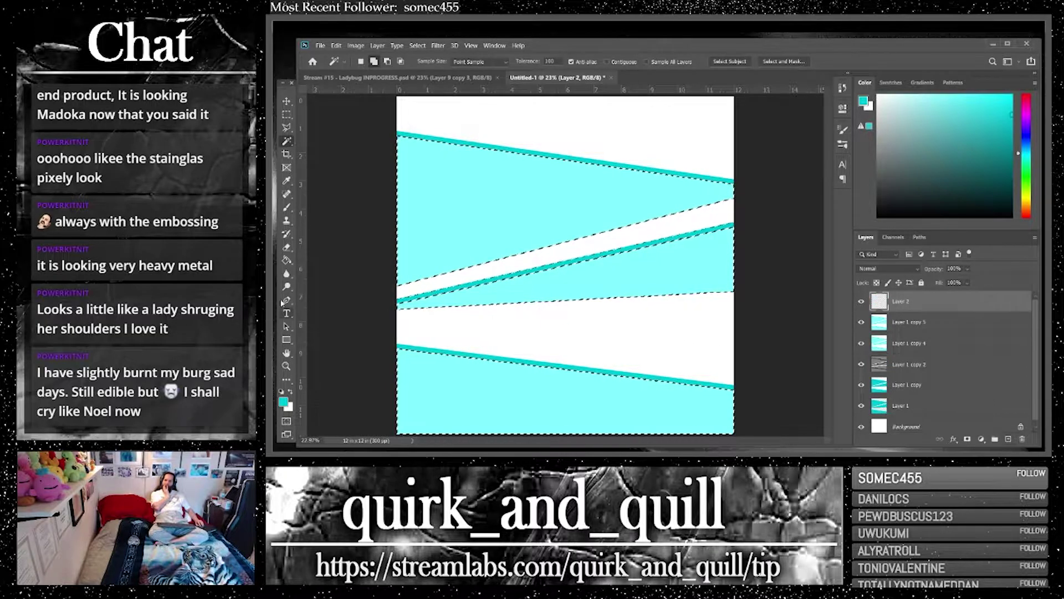
{"action": "right_click", "coordinate": [288, 262]}
{"action": "left_click", "coordinate": [322, 260]}
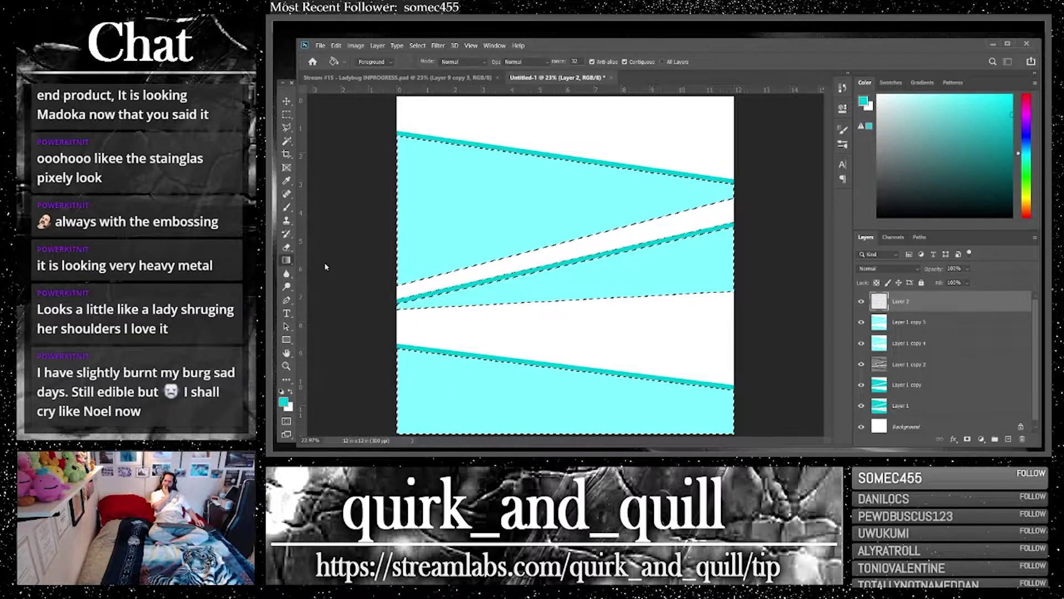
{"action": "left_click", "coordinate": [289, 407]}
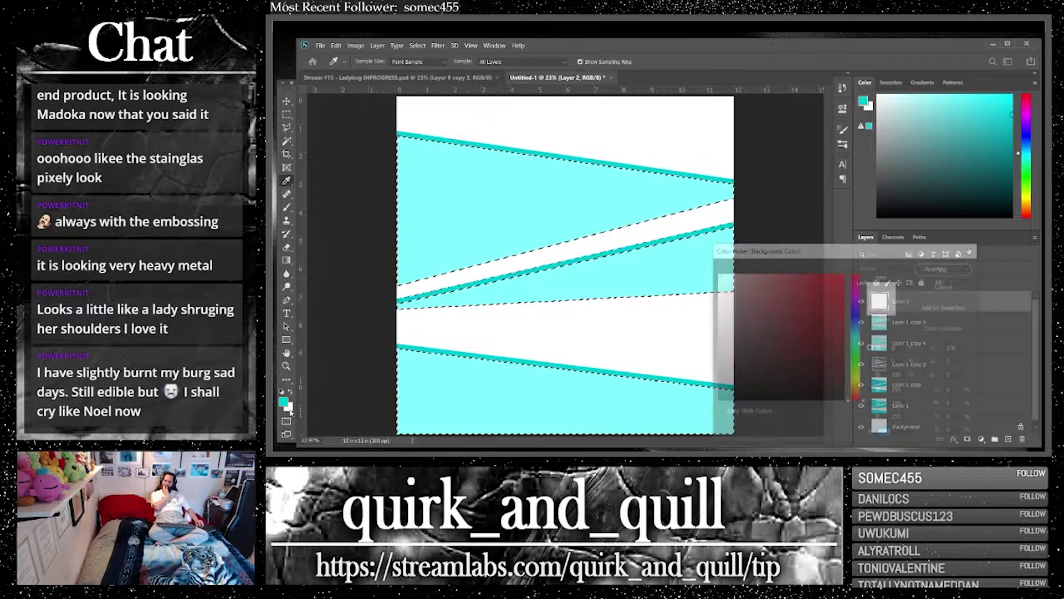
{"action": "left_click", "coordinate": [946, 286]}
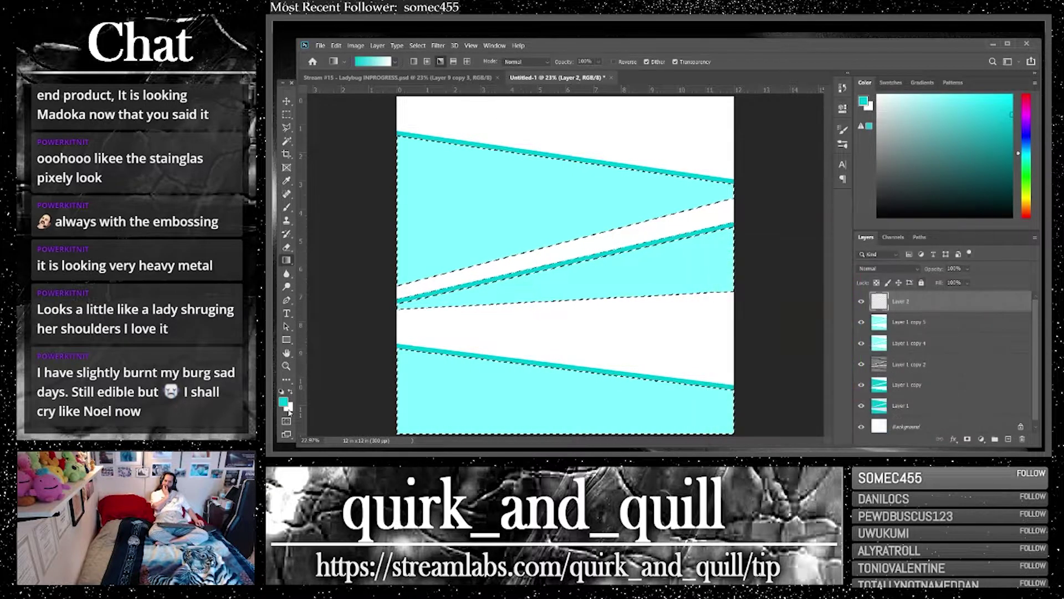
{"action": "left_click", "coordinate": [283, 402]}
{"action": "key", "text": "ctrl+v"}
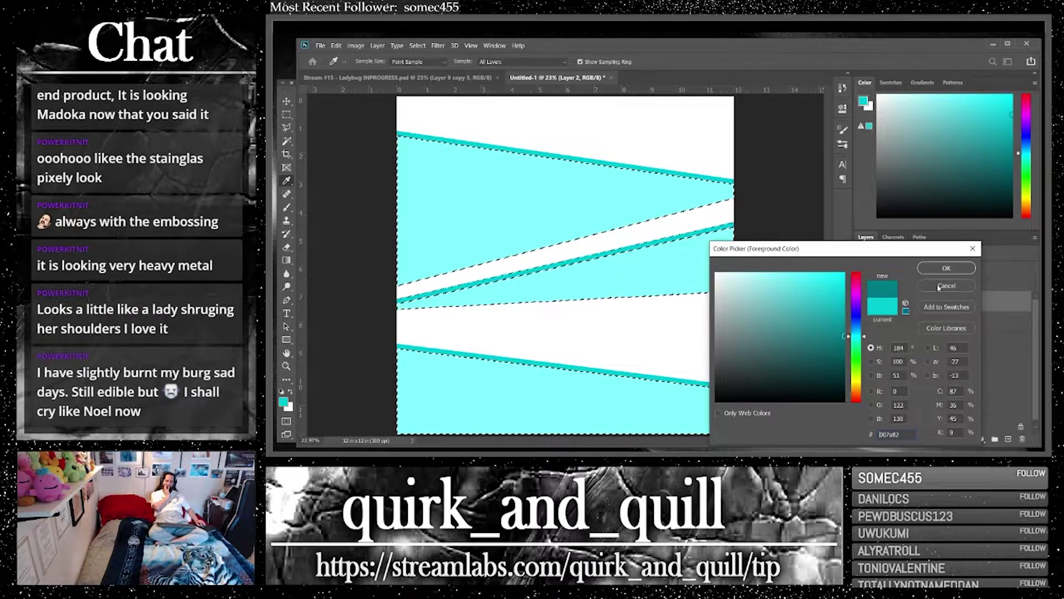
{"action": "key", "text": "Return"}
Change the foreground to light pink (f8caff) and drag a pink gradient over the cyan shapes
{"action": "left_click", "coordinate": [283, 401]}
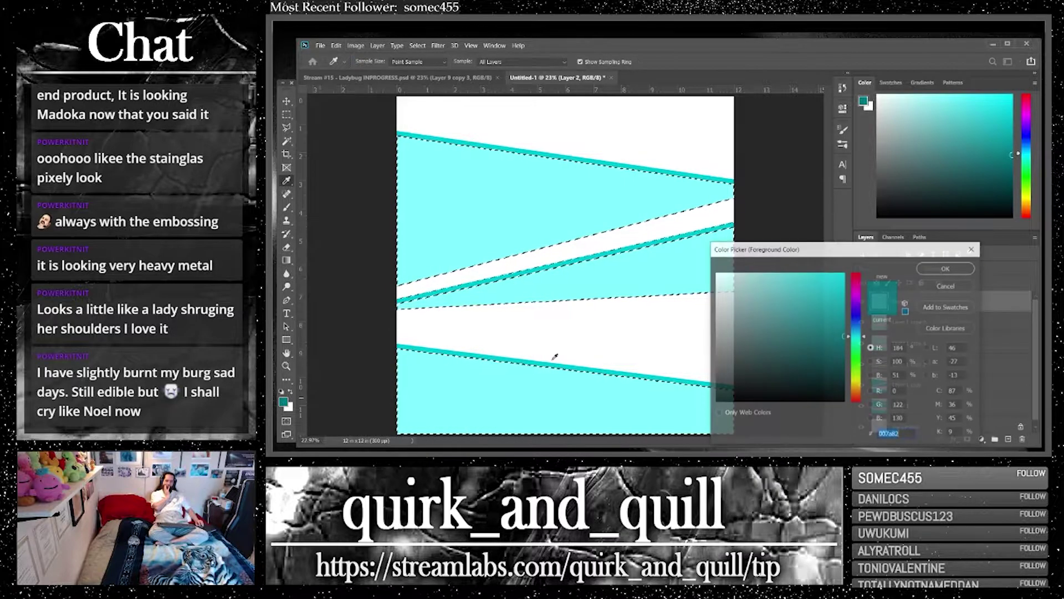
{"action": "left_click", "coordinate": [858, 298]}
{"action": "left_click", "coordinate": [735, 273]}
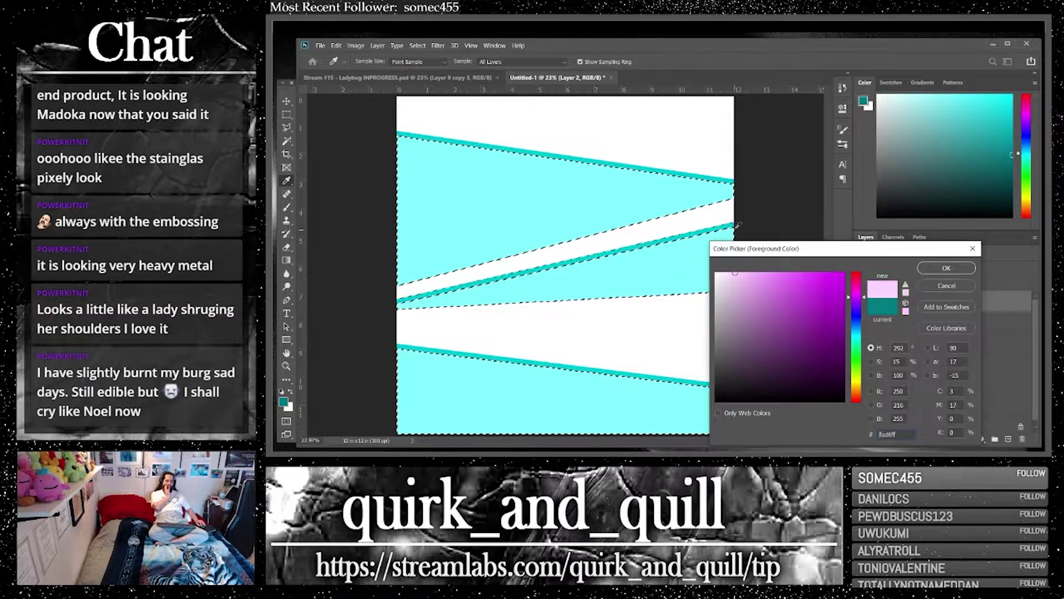
{"action": "left_click", "coordinate": [785, 270]}
{"action": "left_click_drag", "start_coordinate": [783, 272], "coordinate": [742, 273]}
{"action": "left_click", "coordinate": [925, 271]}
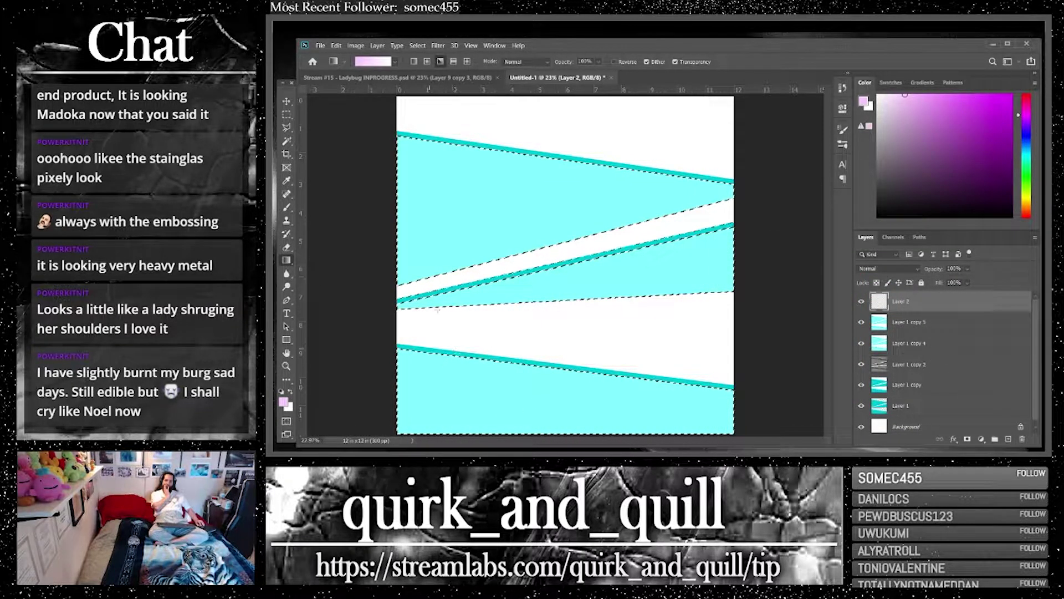
{"action": "left_click_drag", "start_coordinate": [499, 211], "coordinate": [543, 244]}
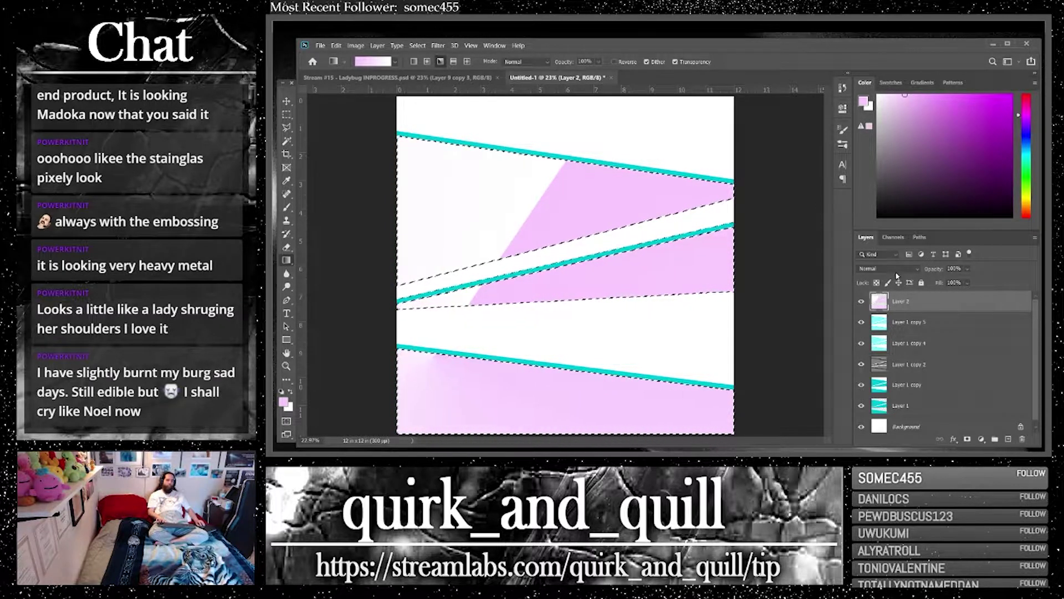
Add Layer 3 and lay a dark purple gradient inside the selected shards
{"action": "left_click", "coordinate": [395, 44]}
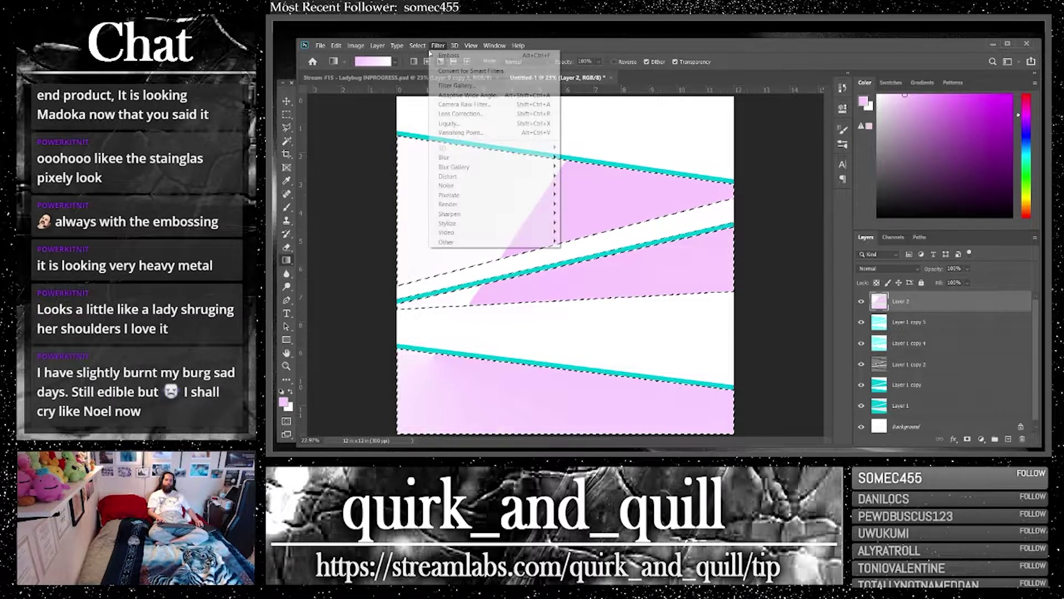
{"action": "key", "text": "Escape"}
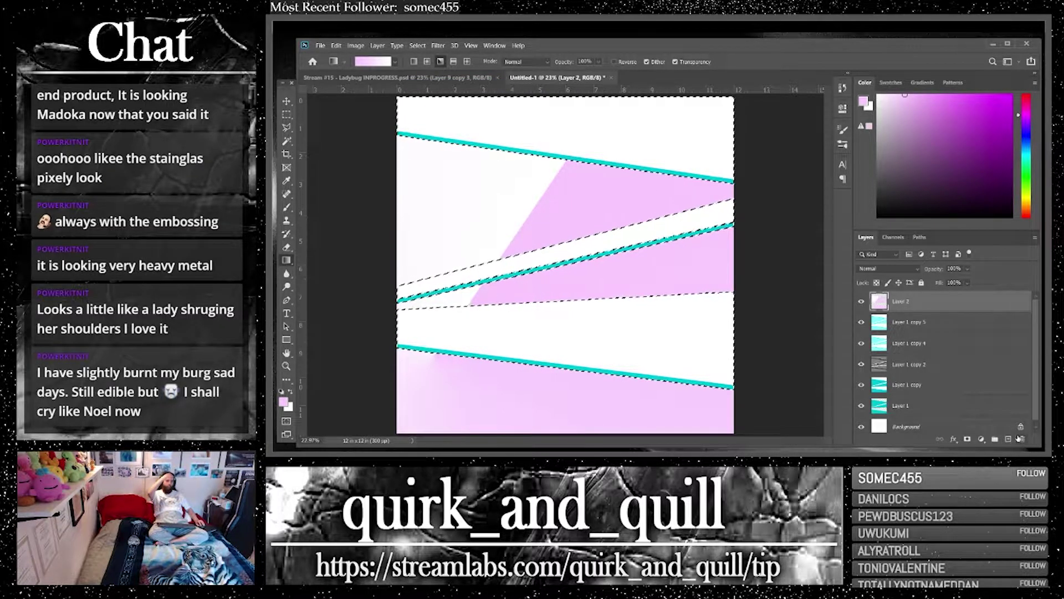
{"action": "key", "text": "ctrl+shift+alt+n"}
{"action": "left_click", "coordinate": [284, 402]}
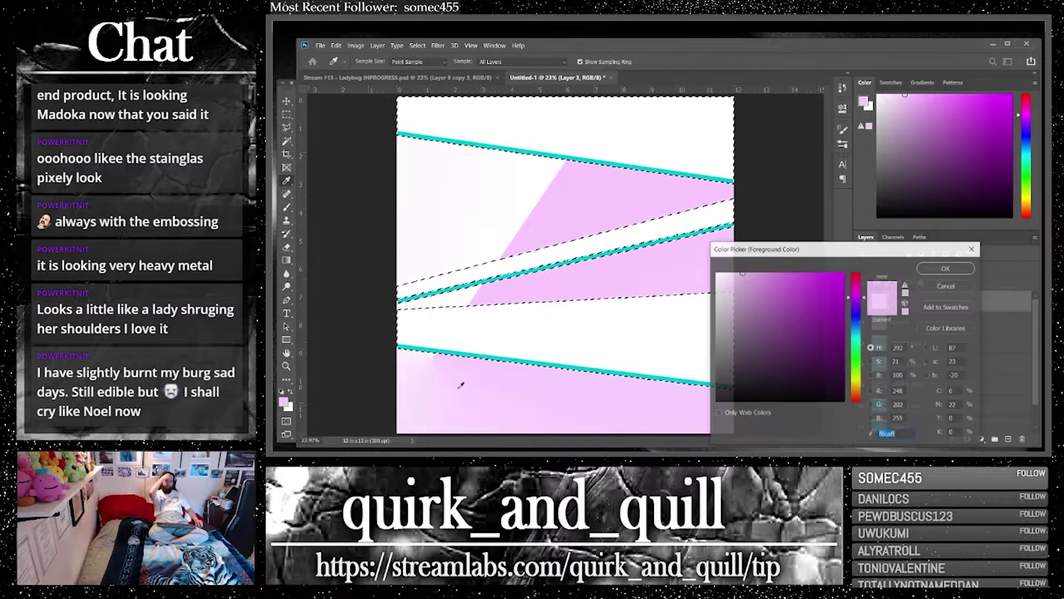
{"action": "left_click", "coordinate": [844, 360]}
{"action": "left_click", "coordinate": [945, 268]}
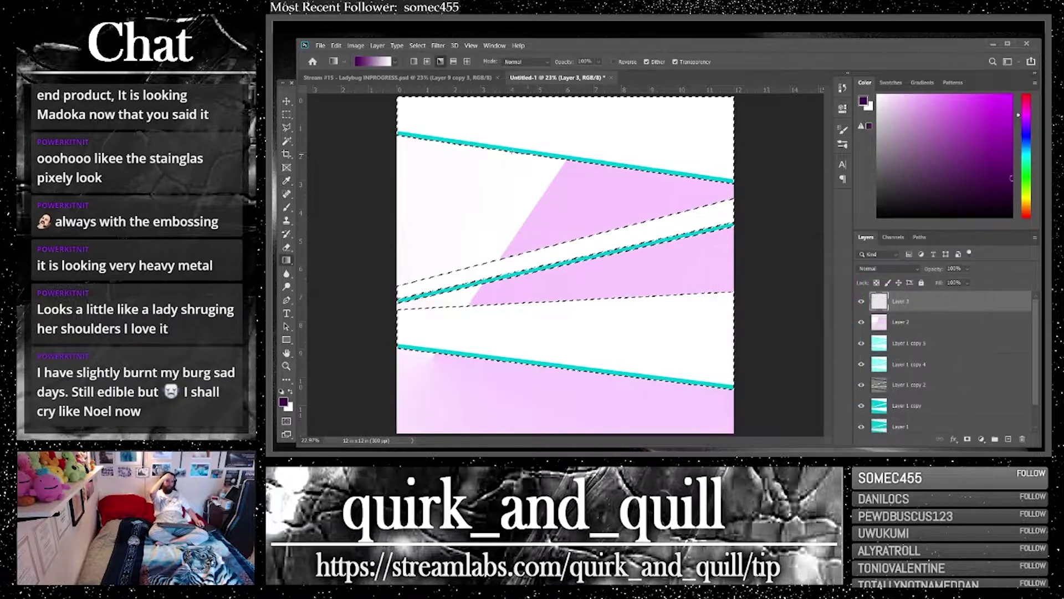
{"action": "left_click_drag", "start_coordinate": [393, 95], "coordinate": [430, 139]}
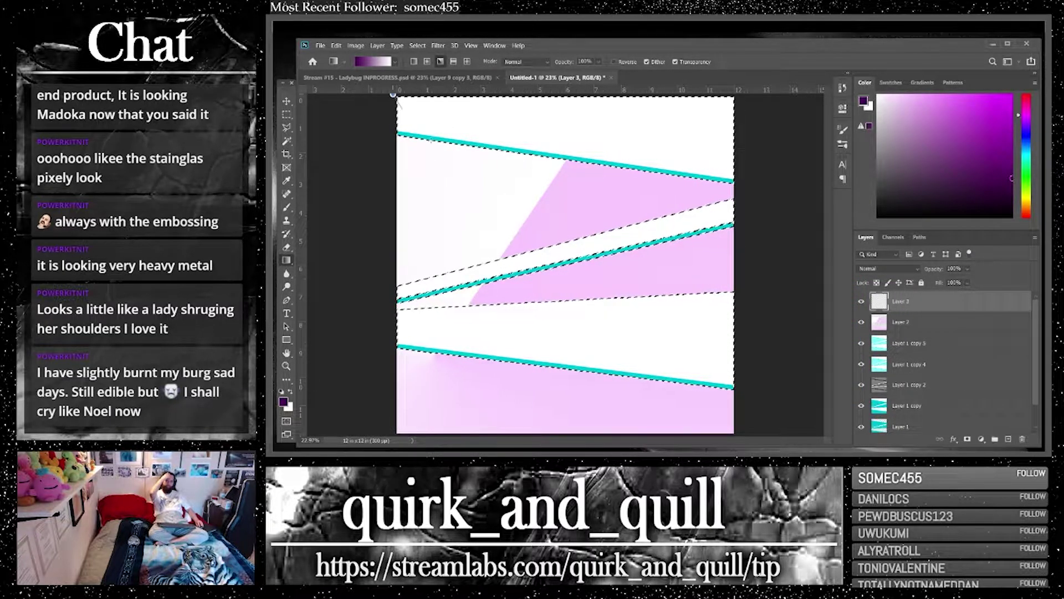
{"action": "left_click_drag", "start_coordinate": [649, 394], "coordinate": [682, 391]}
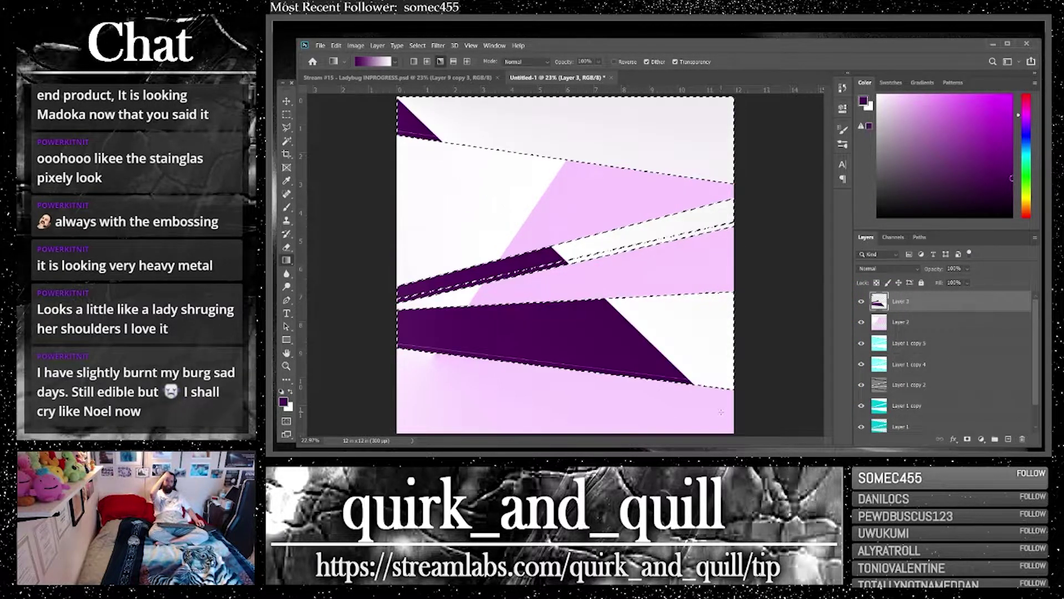
Deselect, set Layer 3 to Exclusion blending and Layer 2 to Luminosity
{"action": "key", "text": "ctrl+d"}
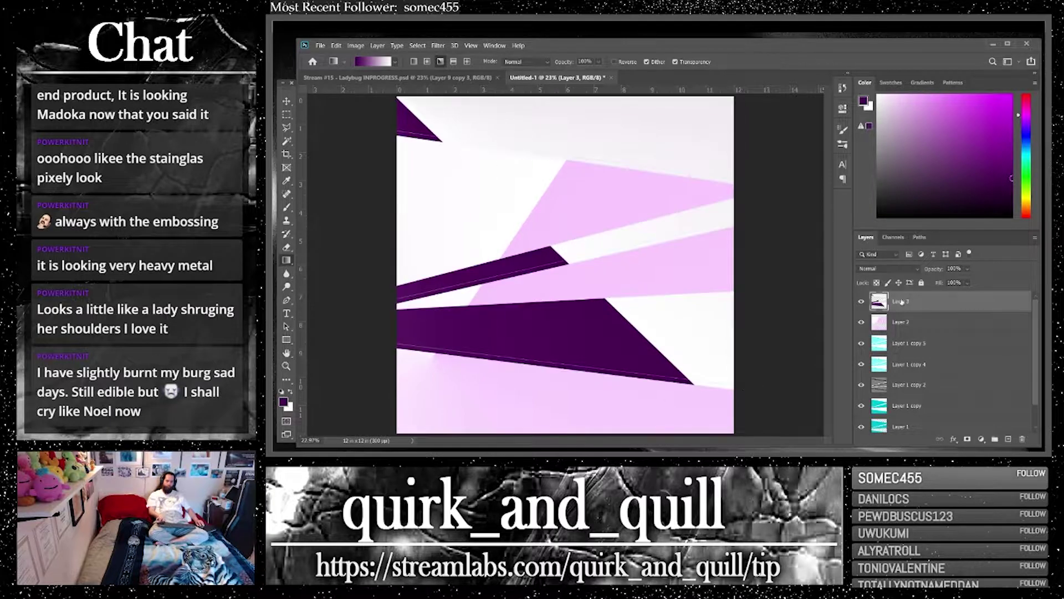
{"action": "left_click", "coordinate": [902, 270]}
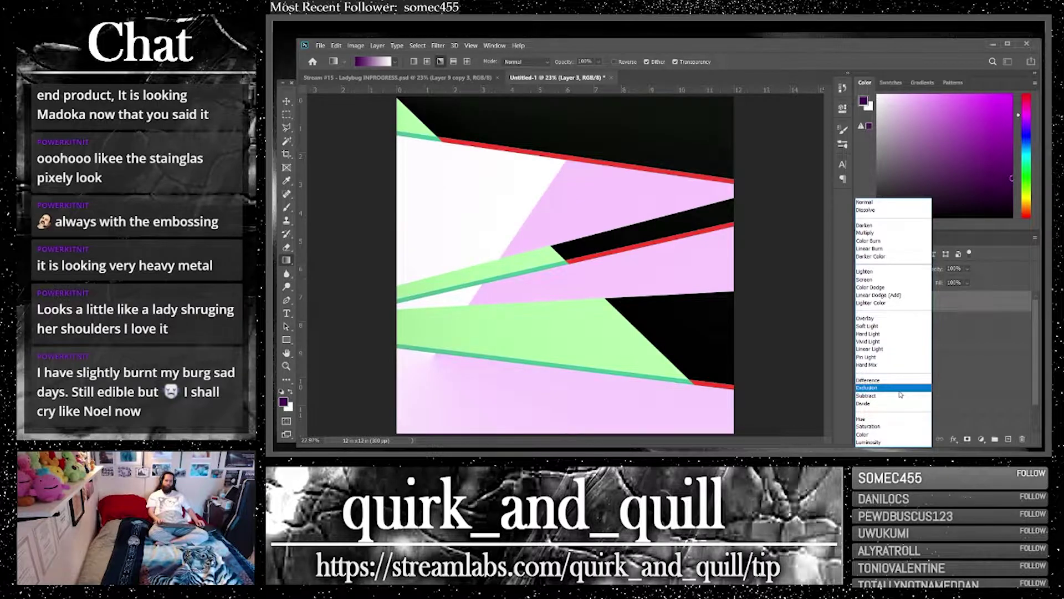
{"action": "left_click", "coordinate": [898, 388]}
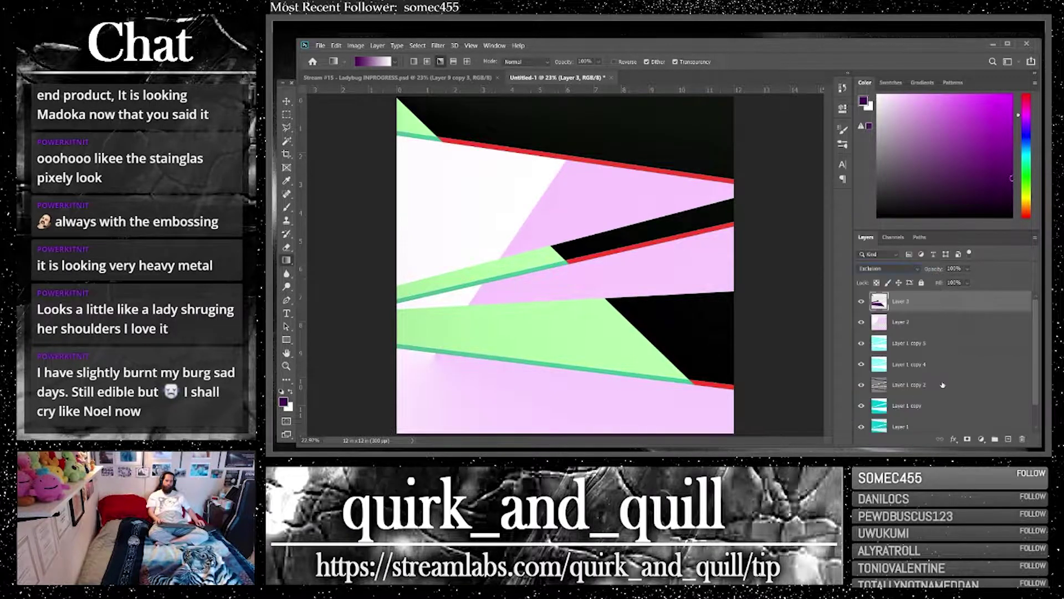
{"action": "left_click", "coordinate": [949, 323]}
{"action": "left_click", "coordinate": [903, 269]}
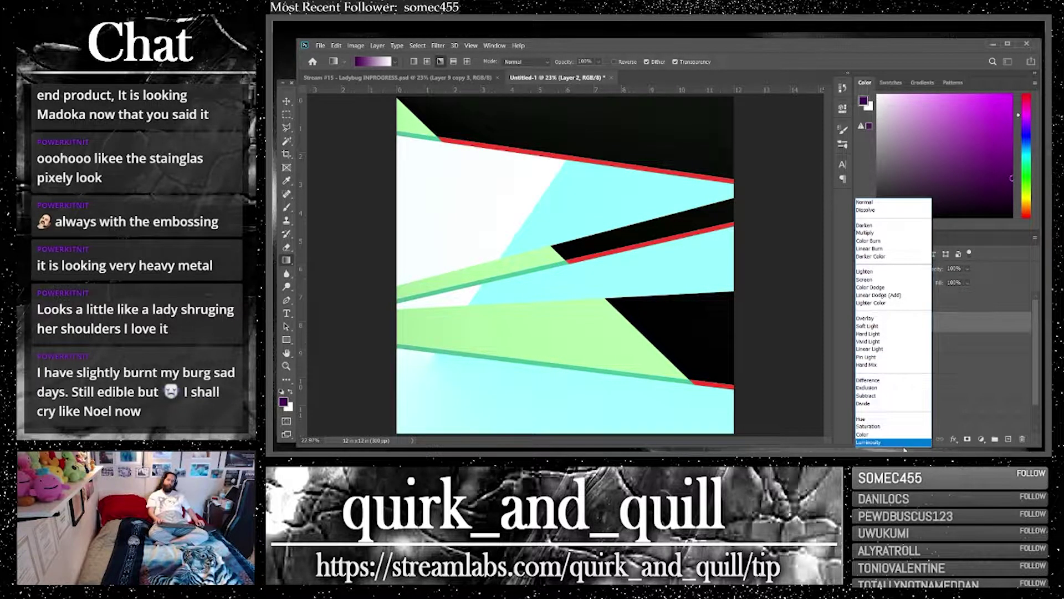
{"action": "left_click", "coordinate": [917, 442]}
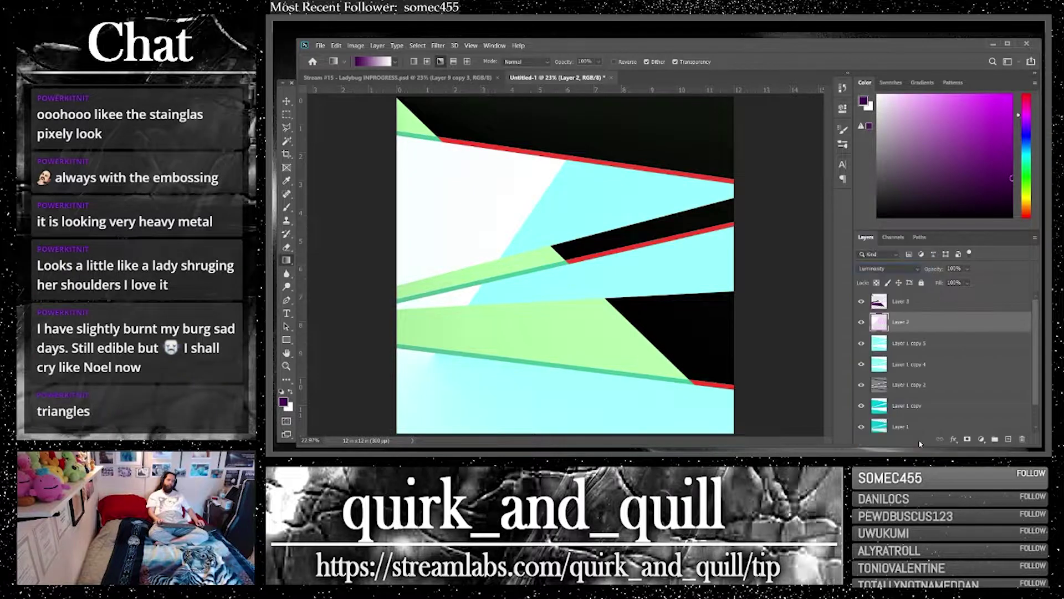
Select Layer 3 down to Layer 1 copy 4 and merge them into a new composite on top
{"action": "left_click", "coordinate": [928, 304], "text": "shift"}
{"action": "left_click", "coordinate": [951, 366], "text": "shift"}
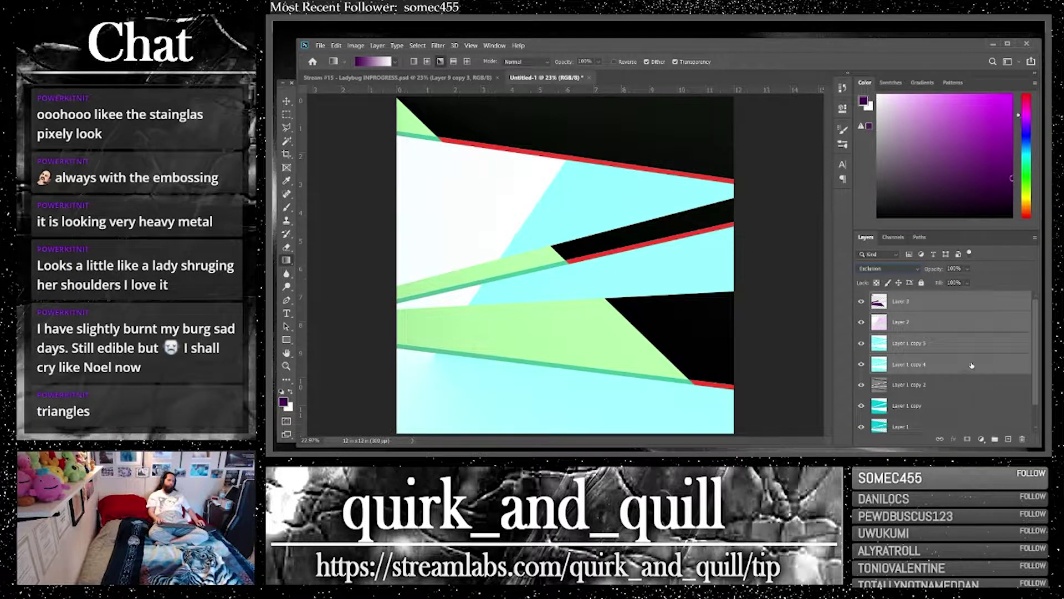
{"action": "right_click", "coordinate": [936, 359]}
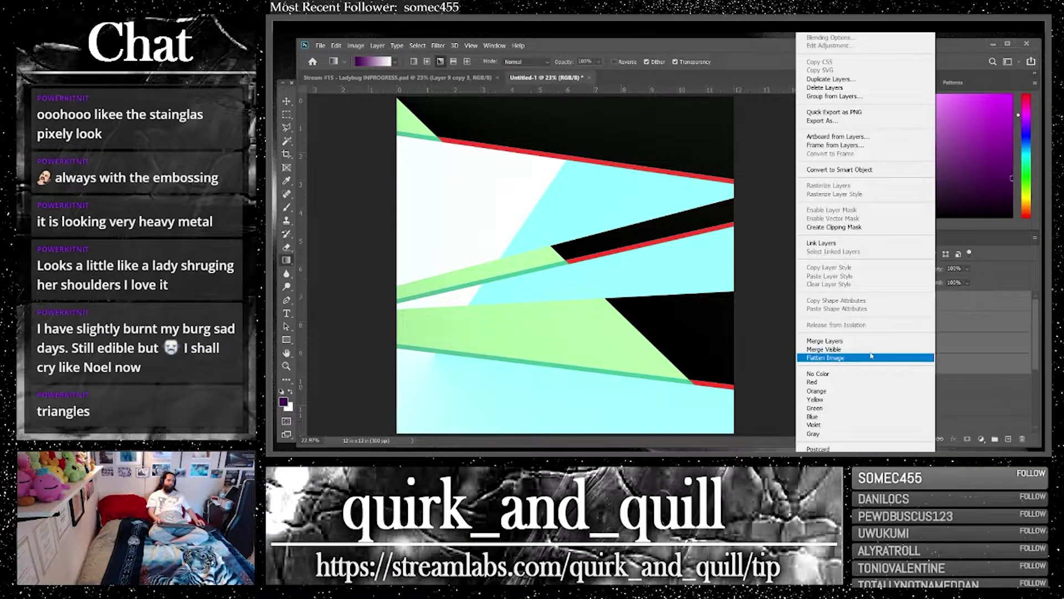
{"action": "left_click", "coordinate": [850, 342], "text": "alt"}
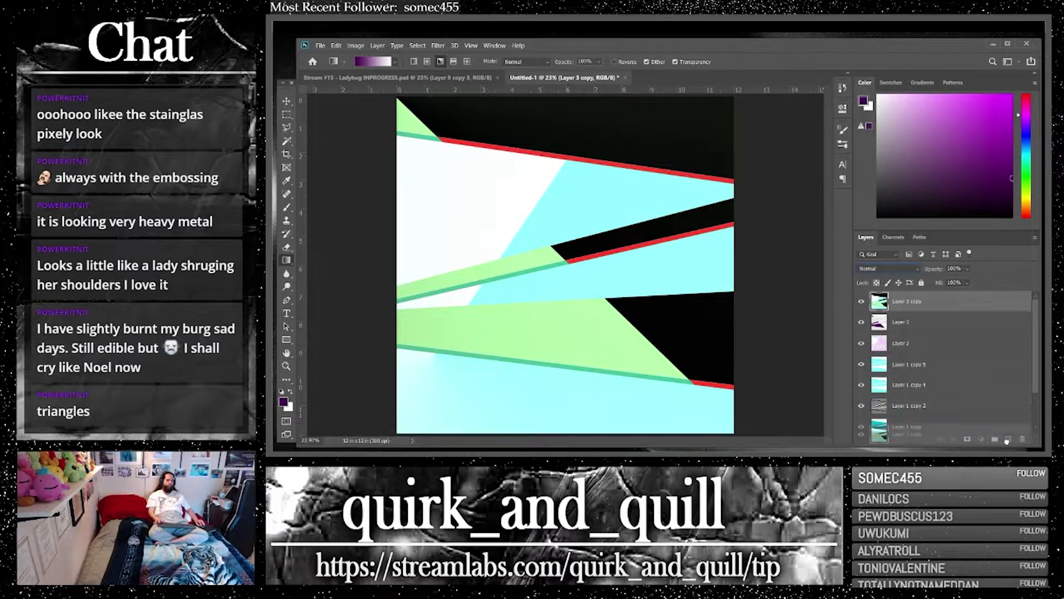
Duplicate Layer 3 copy twice, undoing a trial colour inversion in between
{"action": "left_click_drag", "start_coordinate": [1008, 440], "coordinate": [1007, 439]}
{"action": "key", "text": "ctrl+i"}
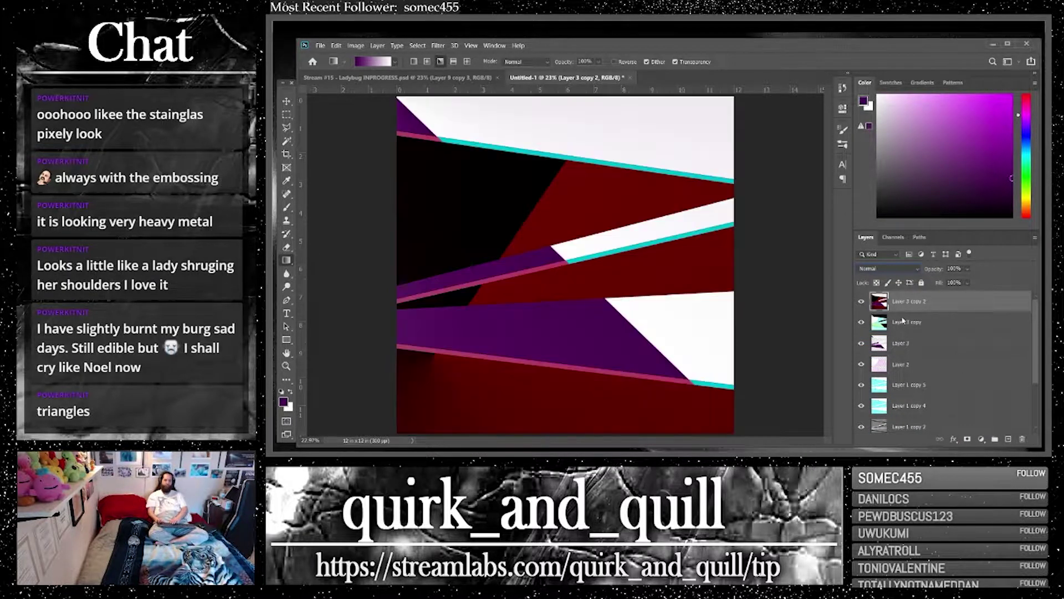
{"action": "key", "text": "ctrl+z"}
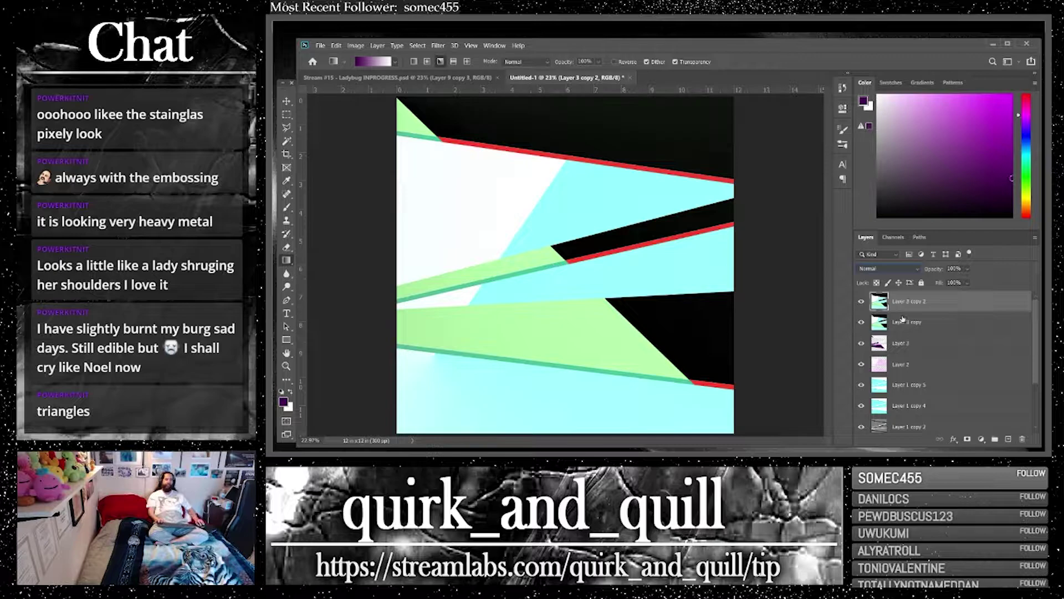
{"action": "left_click_drag", "start_coordinate": [909, 302], "coordinate": [1010, 440]}
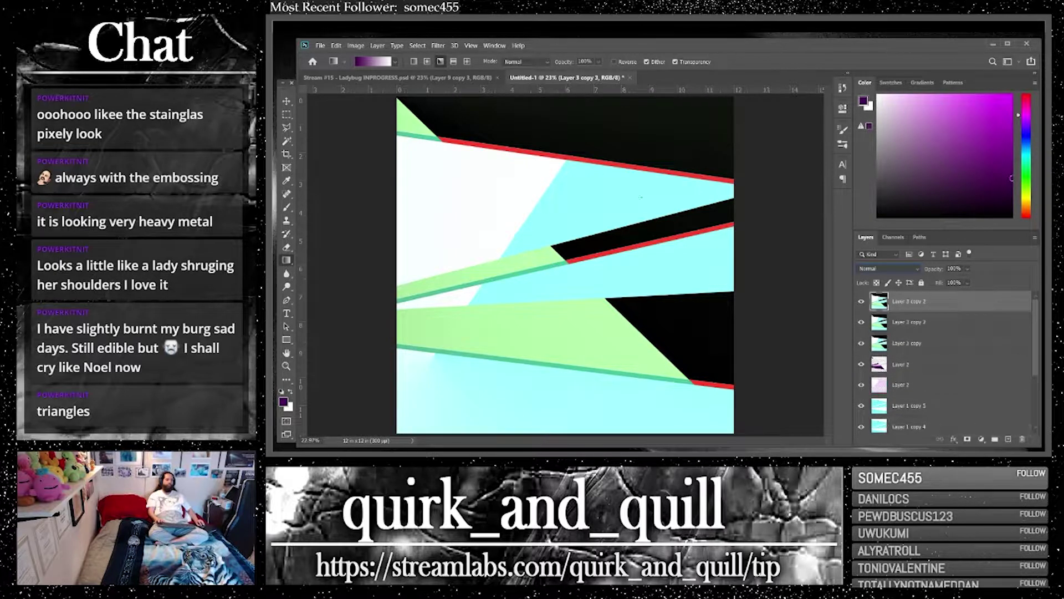
Apply Polar Coordinates with Polar to Rectangular conversion to the top copy
{"action": "left_click", "coordinate": [438, 45]}
{"action": "mouse_move", "coordinate": [532, 176]}
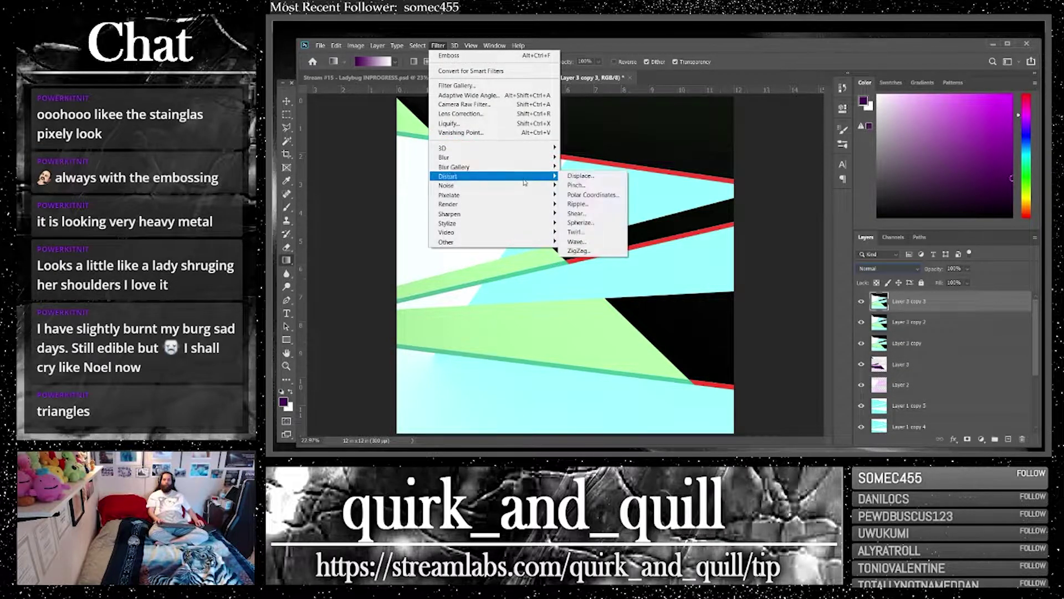
{"action": "left_click", "coordinate": [591, 195]}
{"action": "left_click", "coordinate": [695, 188]}
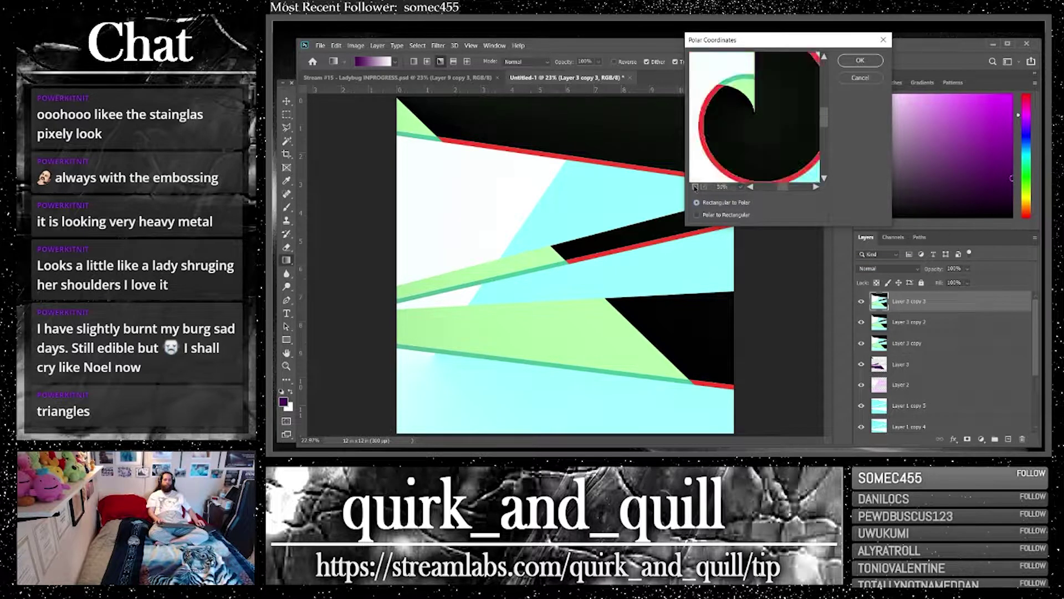
{"action": "left_click", "coordinate": [695, 187]}
{"action": "left_click", "coordinate": [695, 187]}
{"action": "left_click", "coordinate": [695, 187]}
{"action": "left_click", "coordinate": [695, 187]}
{"action": "left_click", "coordinate": [695, 187]}
{"action": "left_click", "coordinate": [695, 187]}
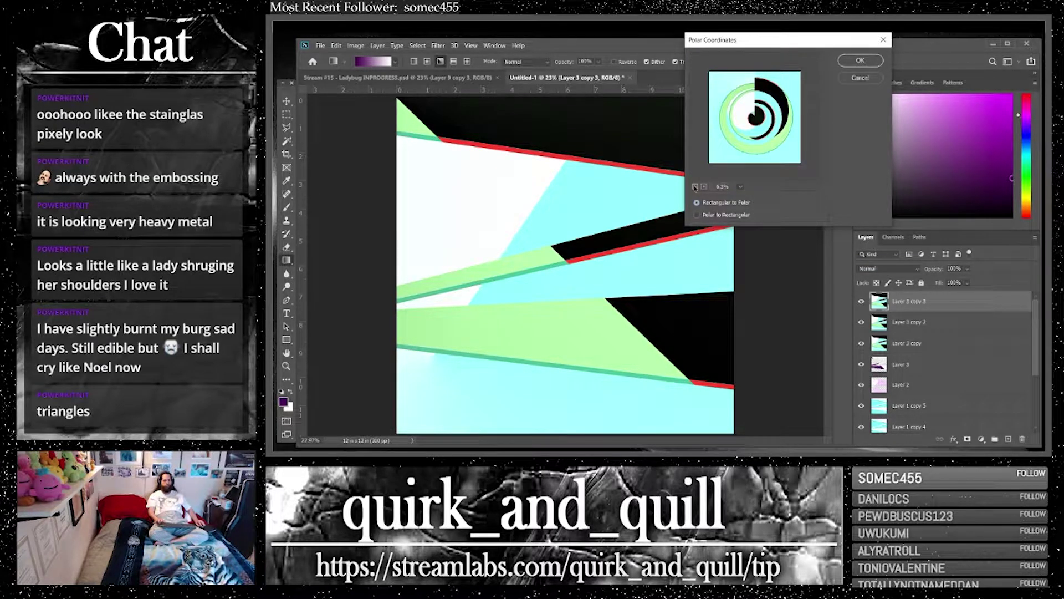
{"action": "left_click", "coordinate": [697, 215]}
{"action": "left_click", "coordinate": [860, 60]}
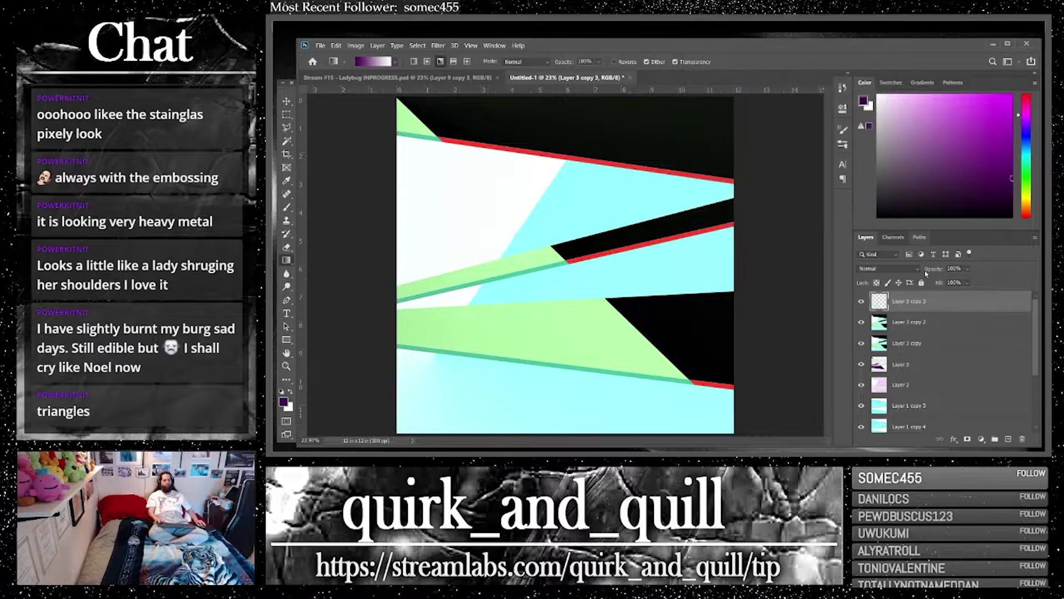
Keep Normal blending, undo the polar distortion, and duplicate the triangle layer as Layer 3 copy 4
{"action": "left_click", "coordinate": [892, 270]}
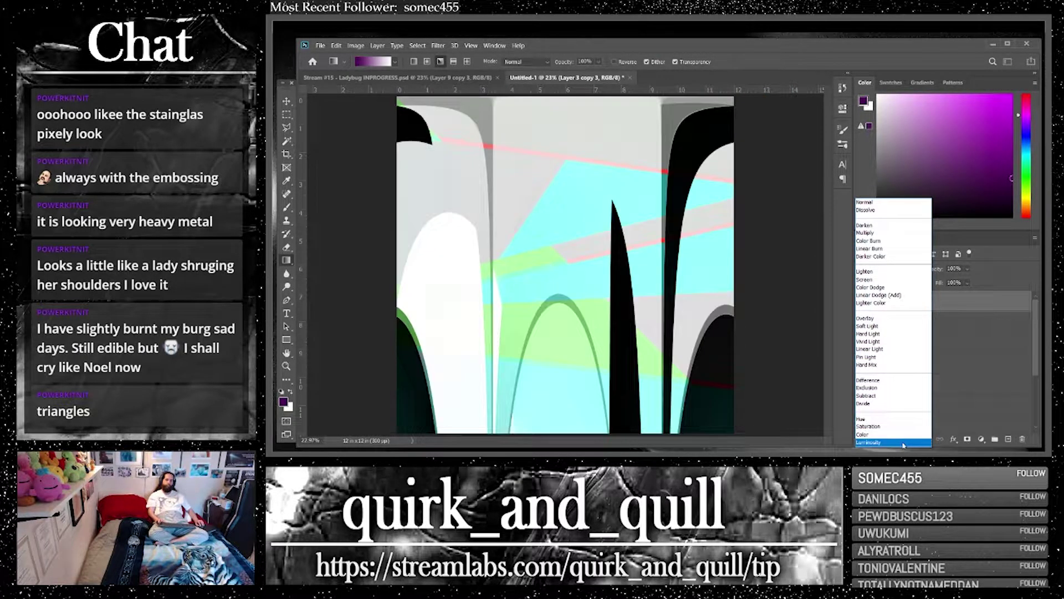
{"action": "left_click", "coordinate": [865, 202]}
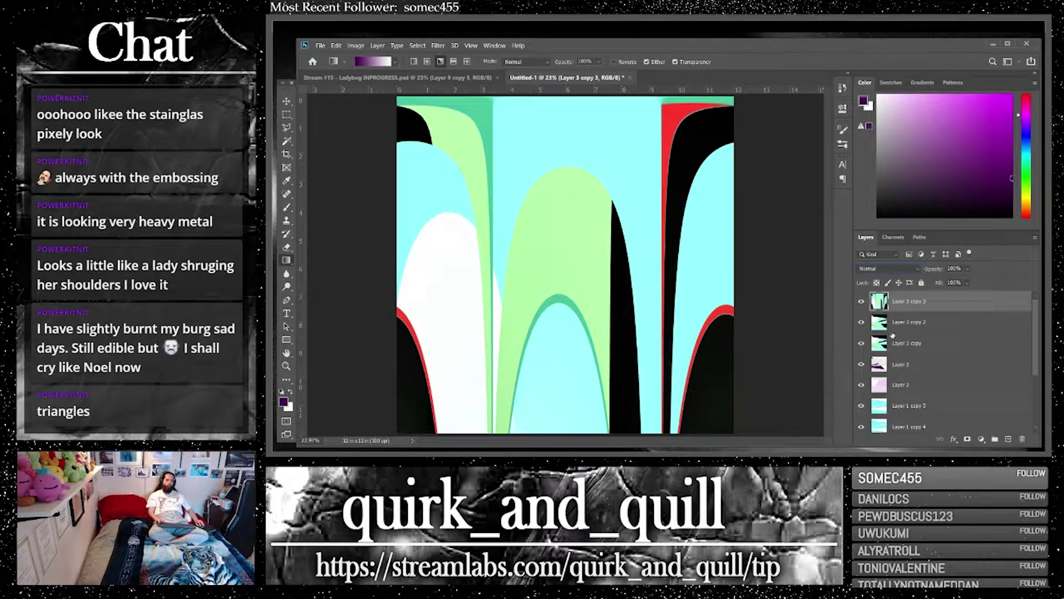
{"action": "key", "text": "ctrl+z"}
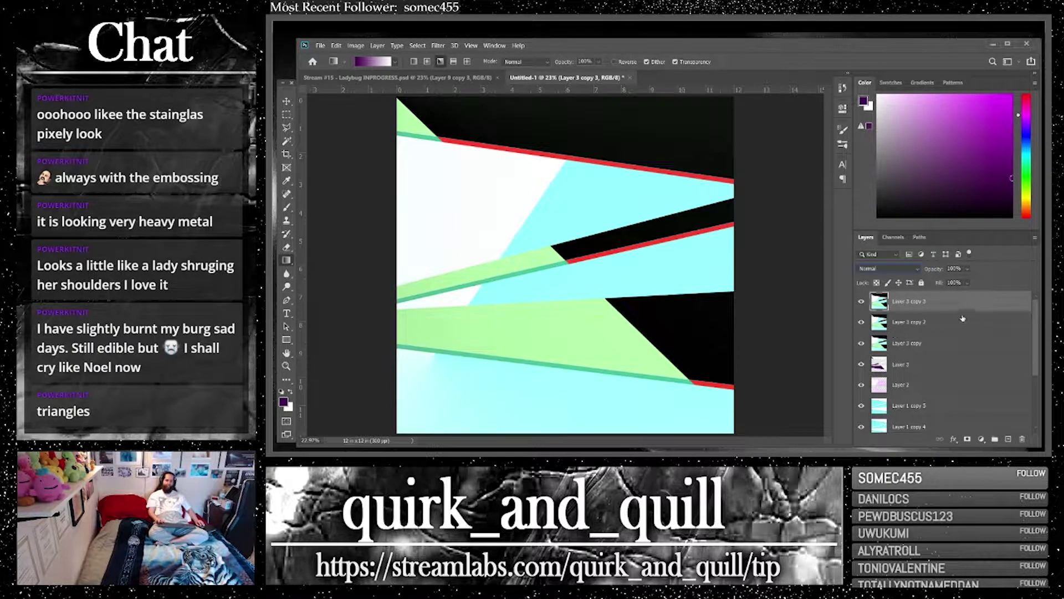
{"action": "key", "text": "ctrl+j"}
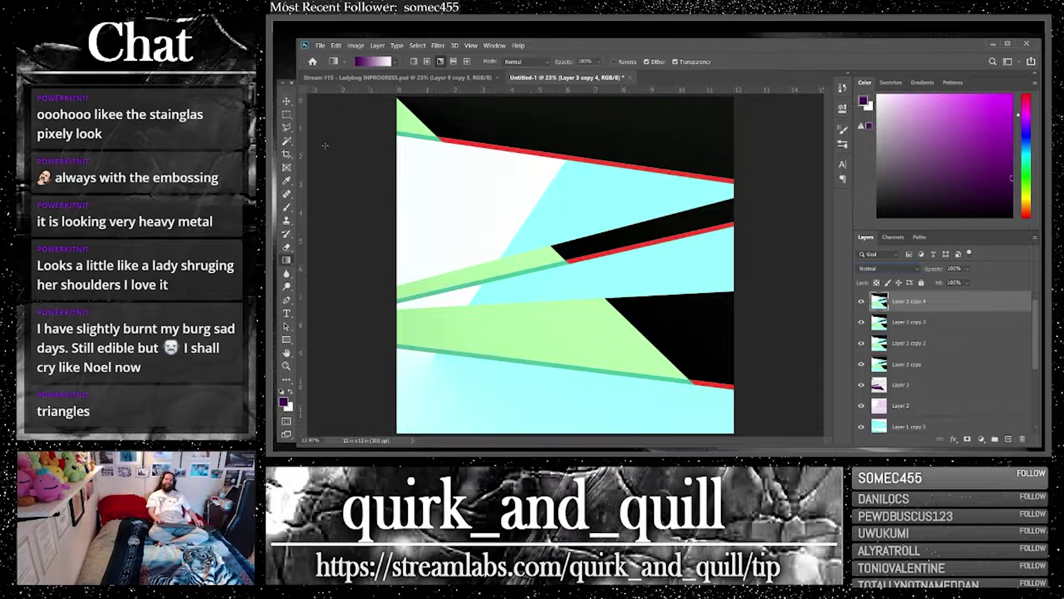
{"action": "left_click", "coordinate": [287, 101]}
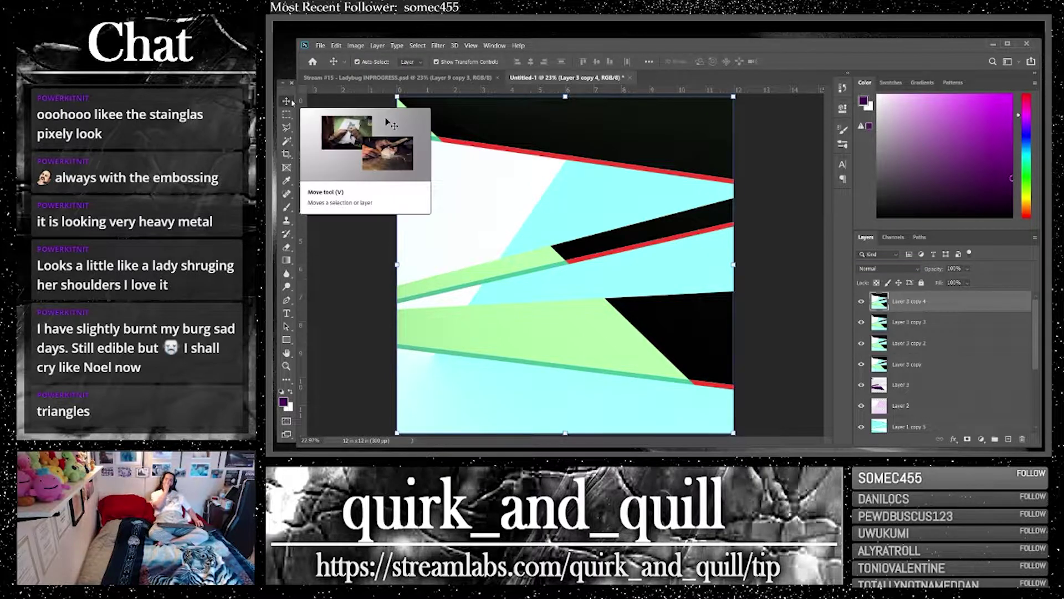
Apply a Ripple distortion to the triangle copy and repeat it several times via Last Filter
{"action": "left_click", "coordinate": [438, 46]}
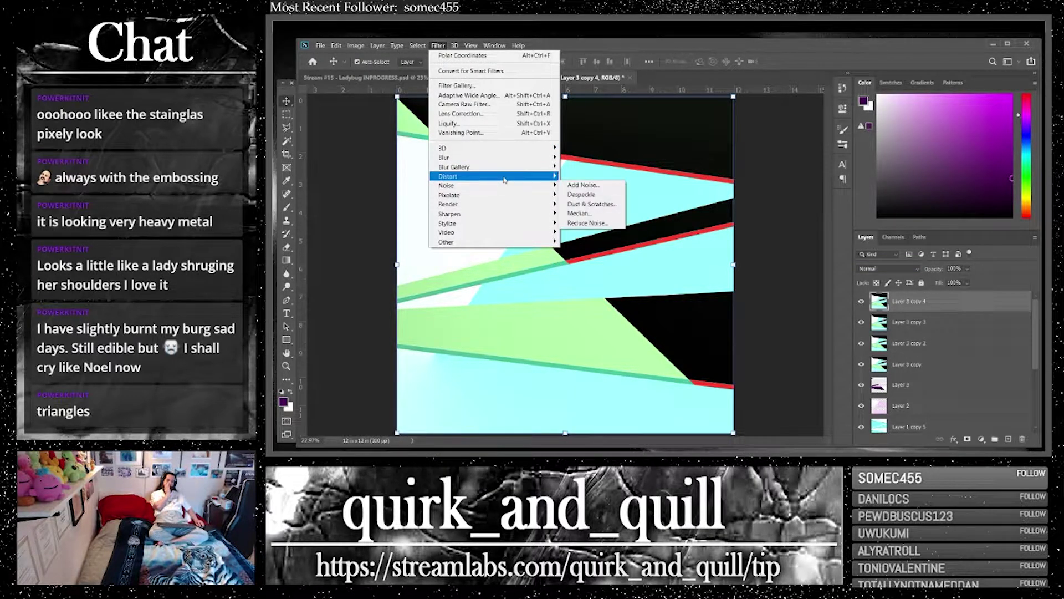
{"action": "mouse_move", "coordinate": [499, 176]}
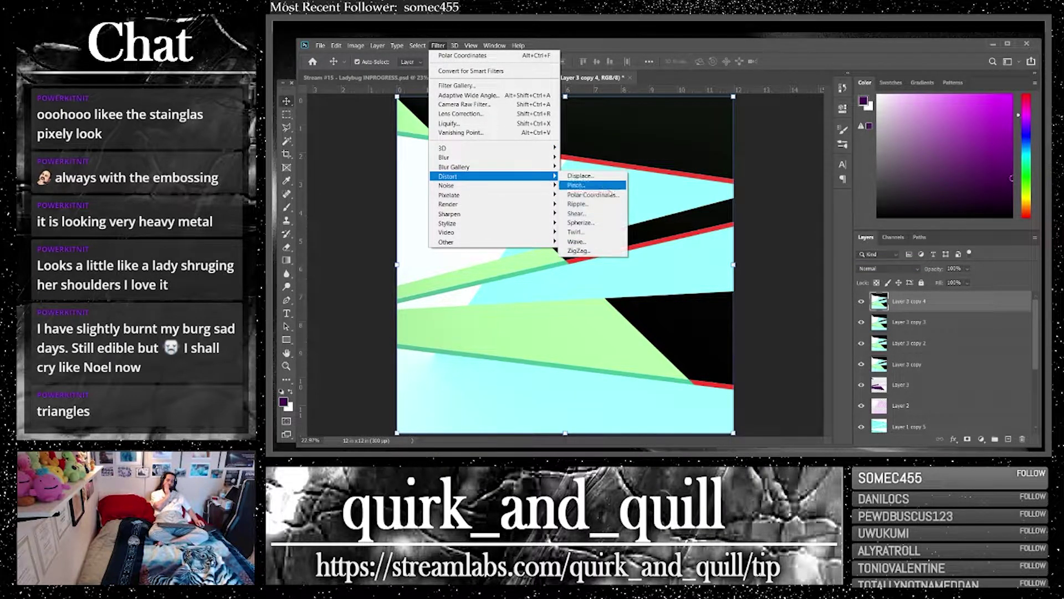
{"action": "left_click", "coordinate": [610, 233]}
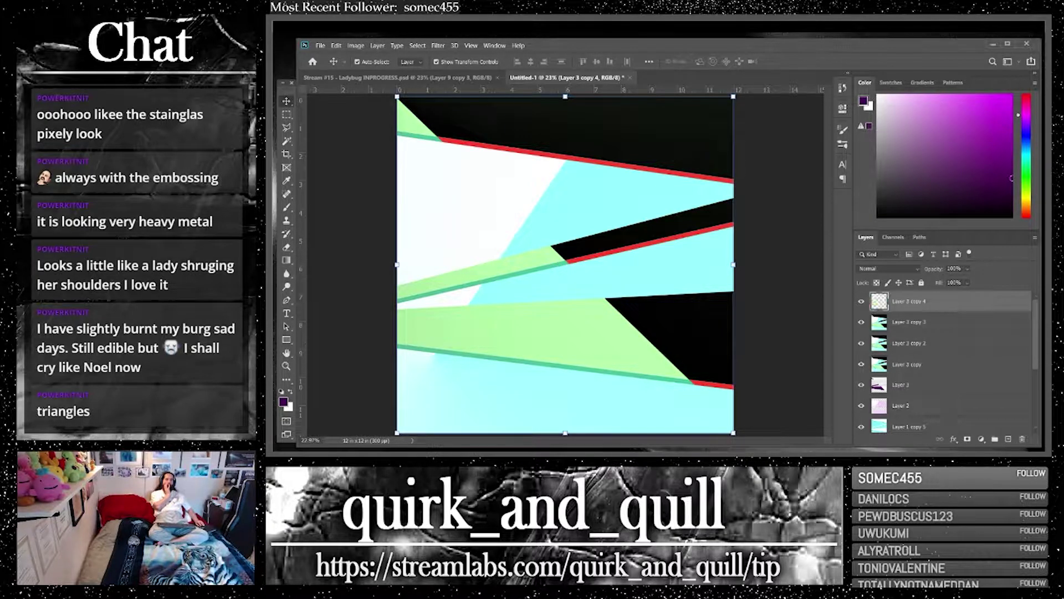
{"action": "left_click", "coordinate": [438, 45]}
{"action": "left_click", "coordinate": [441, 47]}
{"action": "left_click", "coordinate": [439, 46]}
{"action": "left_click", "coordinate": [439, 45]}
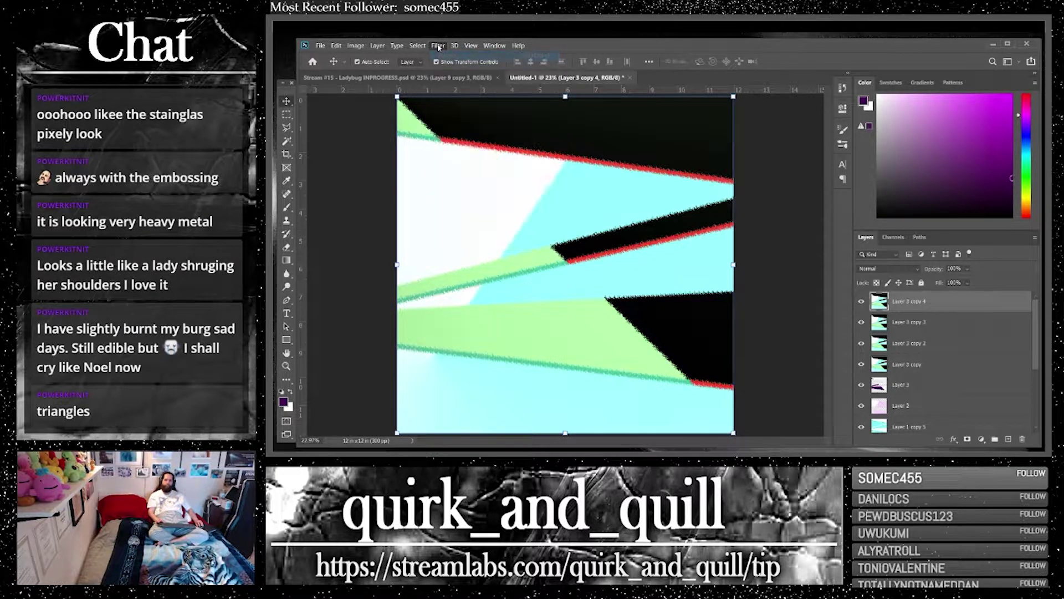
{"action": "left_click", "coordinate": [439, 45]}
{"action": "left_click", "coordinate": [445, 56]}
{"action": "left_click", "coordinate": [441, 46]}
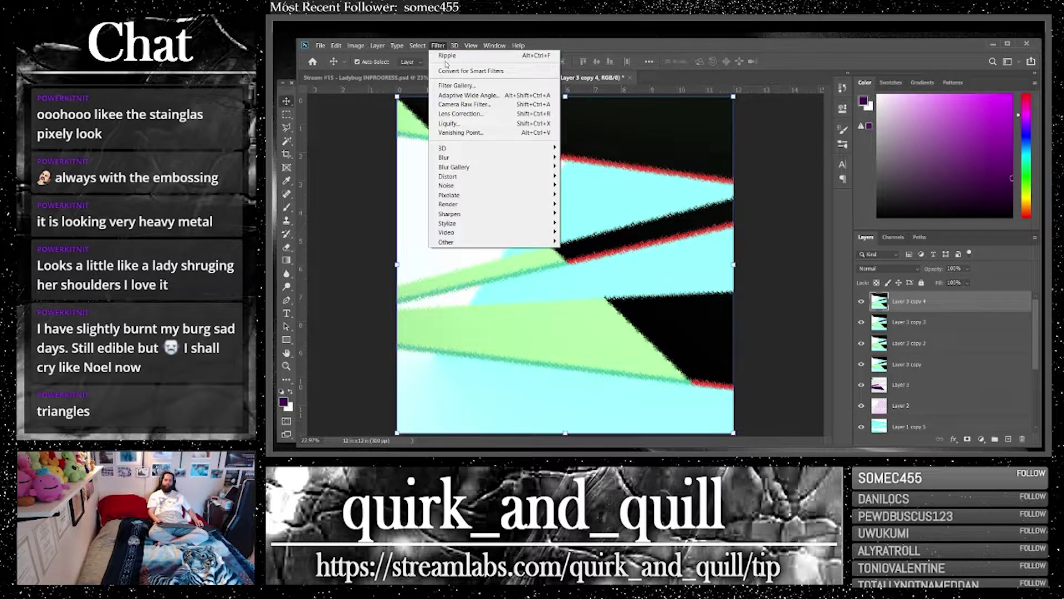
{"action": "left_click", "coordinate": [445, 56]}
{"action": "left_click", "coordinate": [439, 45]}
{"action": "left_click", "coordinate": [446, 57]}
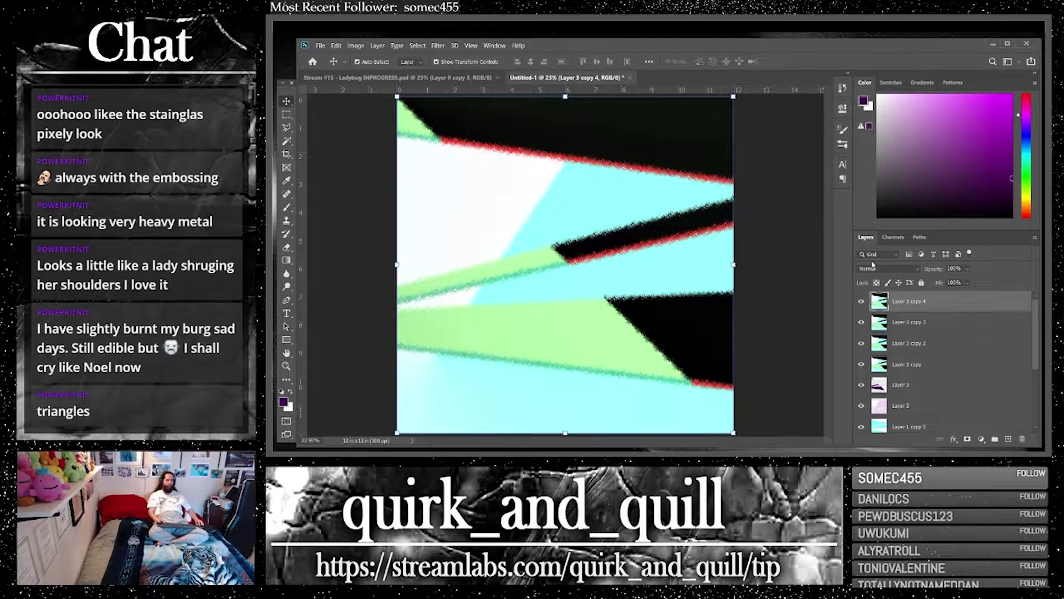
Apply Distort > Wave to turn the layer into vertical wavy streaks
{"action": "left_click", "coordinate": [439, 45]}
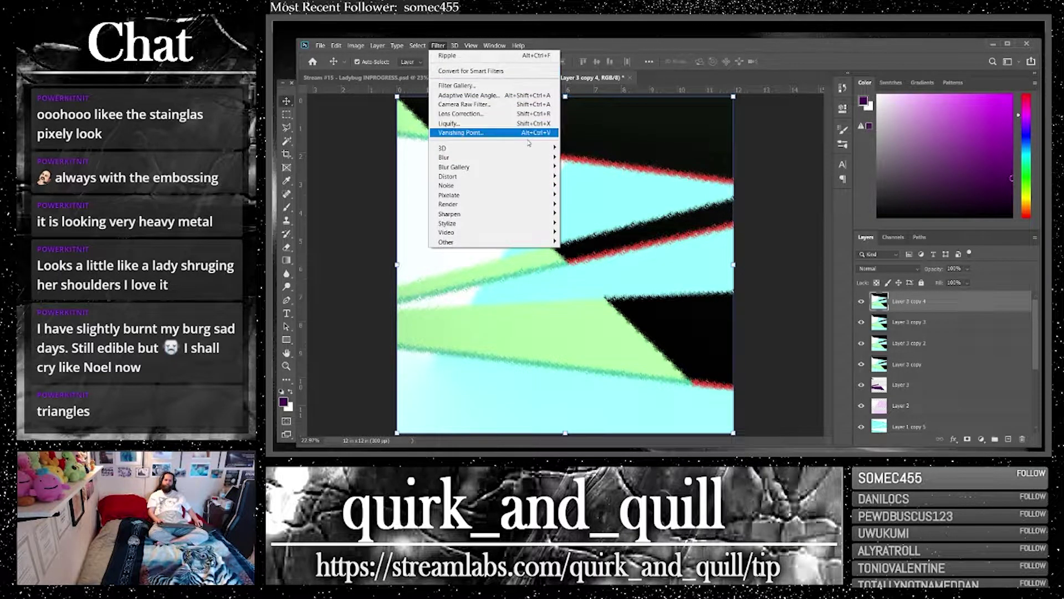
{"action": "mouse_move", "coordinate": [529, 176]}
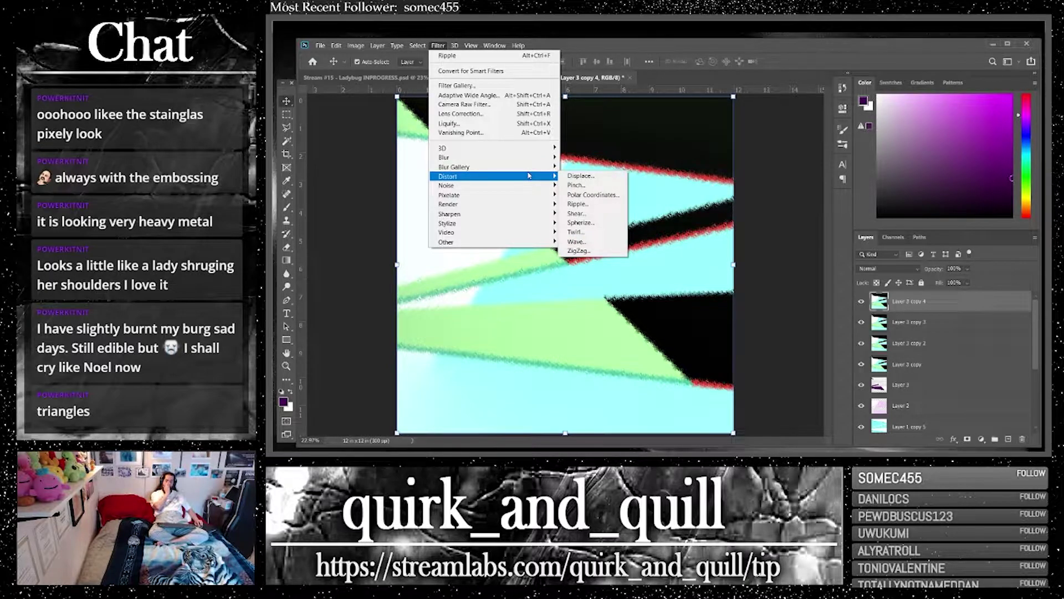
{"action": "left_click", "coordinate": [608, 242]}
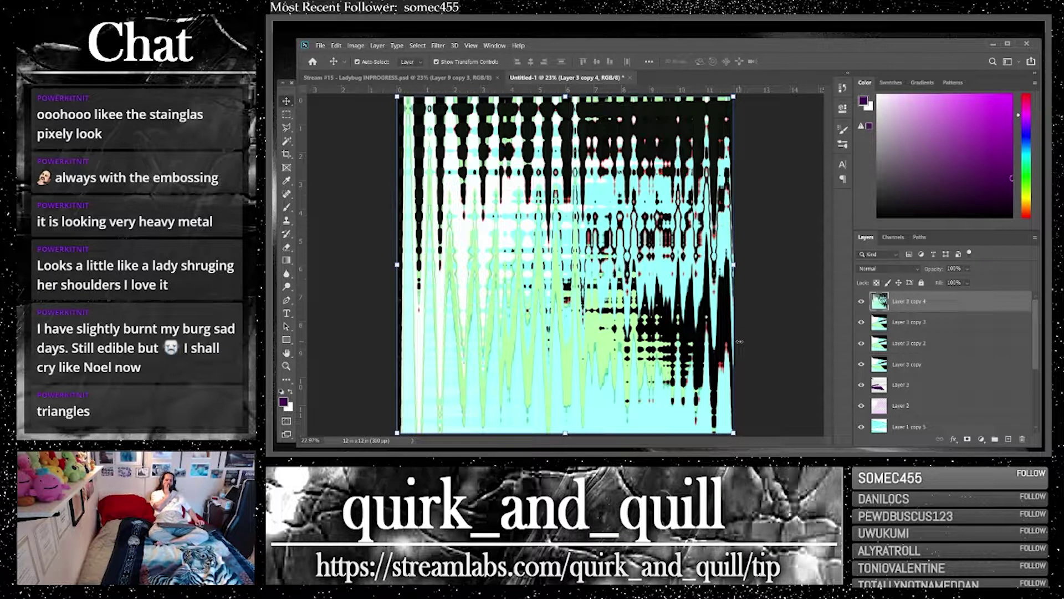
Set the wavy layer to Linear Burn, reorder the selected layers, and merge them into Layer 3 copy 6
{"action": "left_click", "coordinate": [913, 269]}
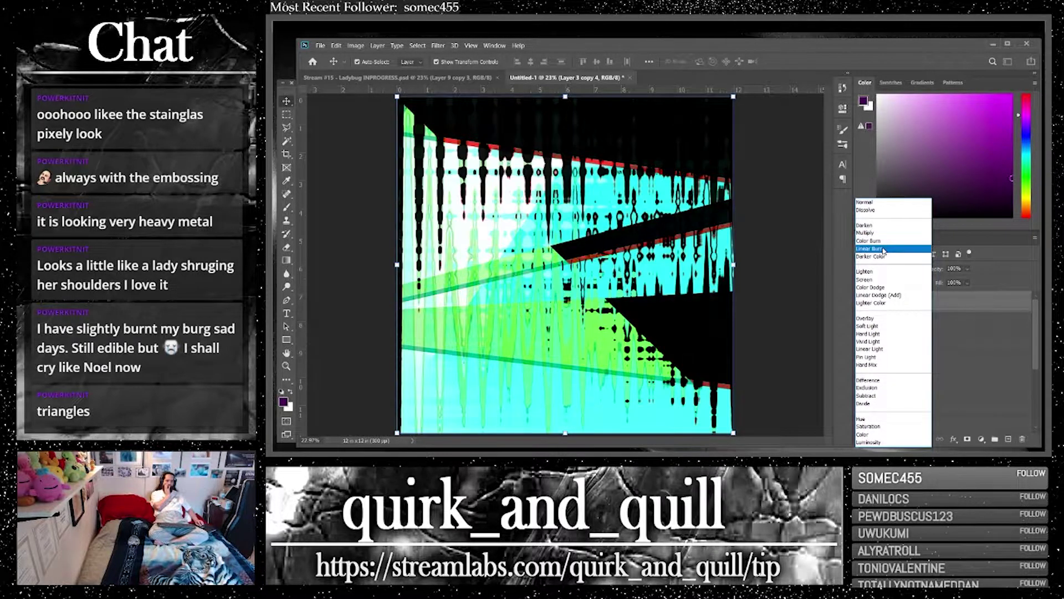
{"action": "left_click", "coordinate": [884, 251]}
{"action": "left_click", "coordinate": [1013, 322], "text": "shift"}
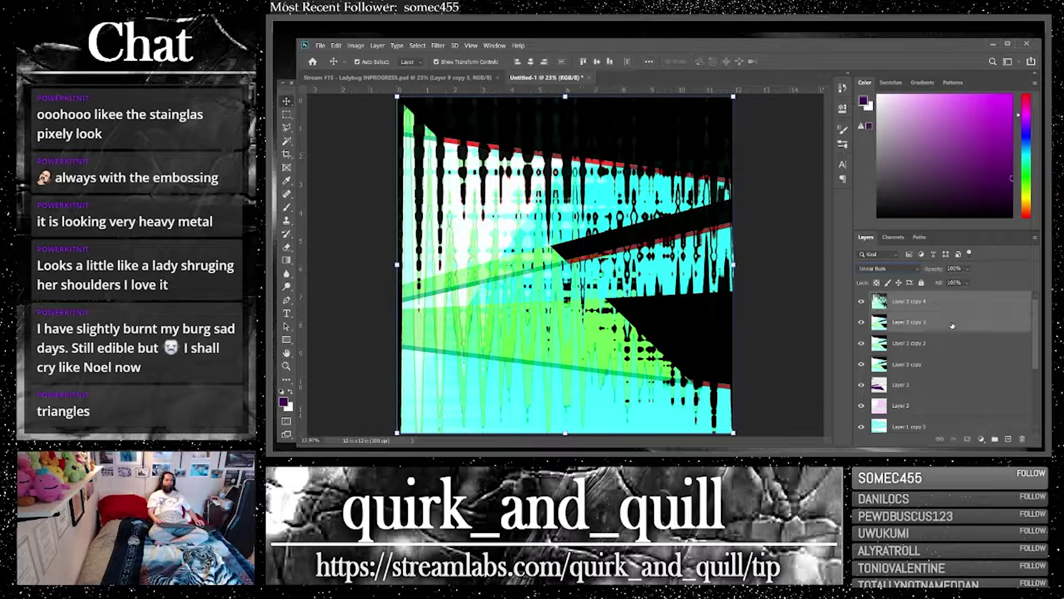
{"action": "left_click_drag", "start_coordinate": [1013, 322], "coordinate": [1013, 385]}
{"action": "right_click", "coordinate": [911, 320]}
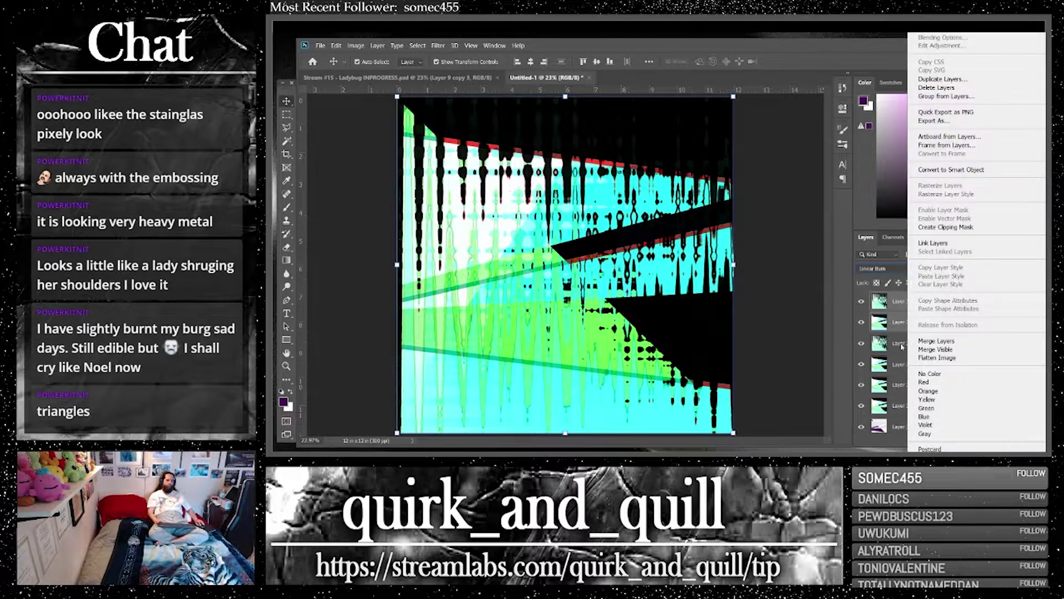
{"action": "left_click", "coordinate": [929, 344]}
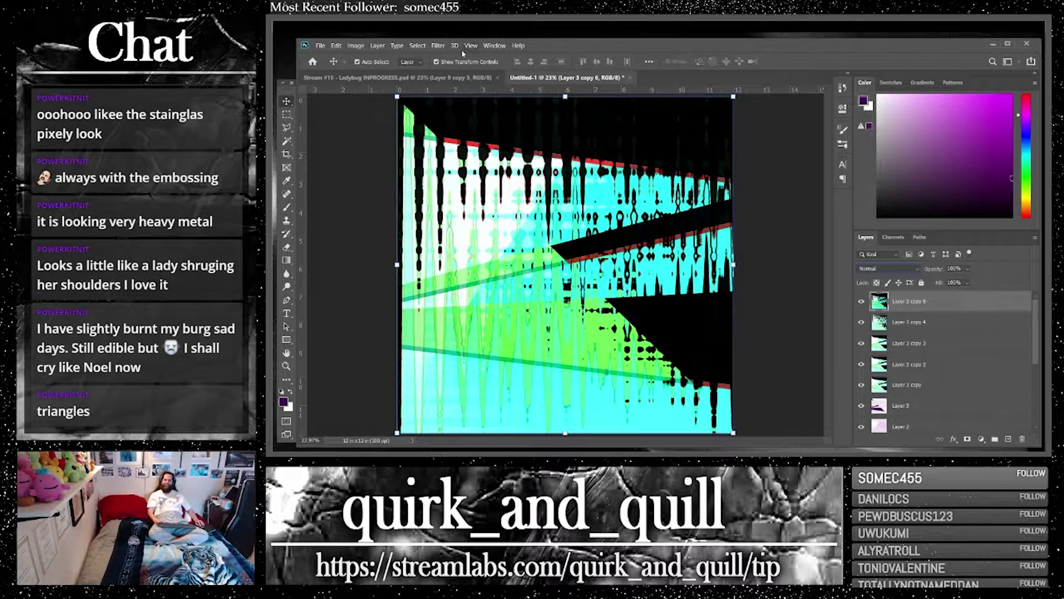
{"action": "left_click", "coordinate": [438, 46]}
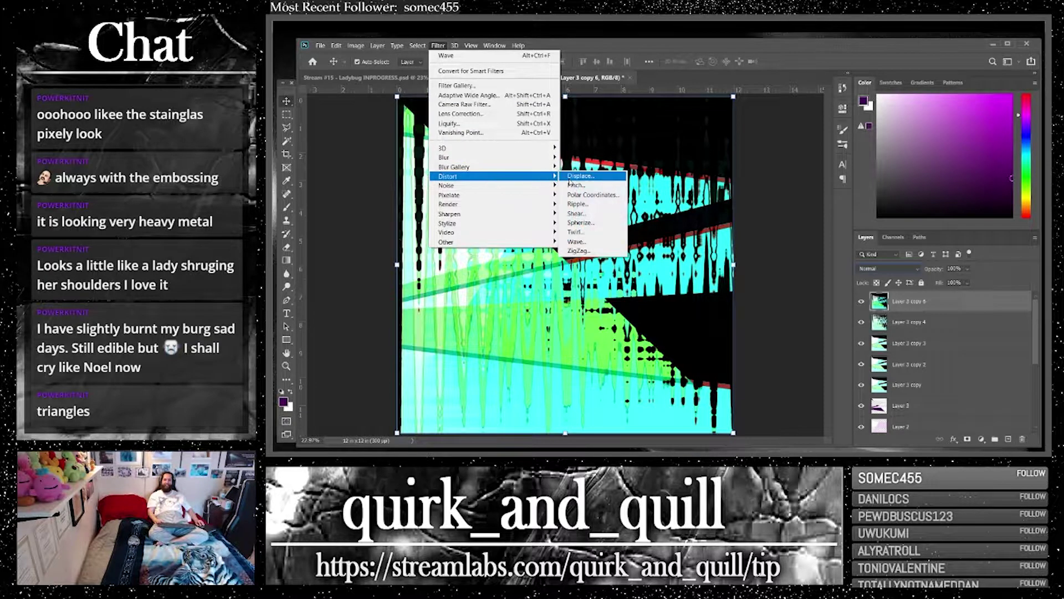
{"action": "left_click", "coordinate": [285, 99]}
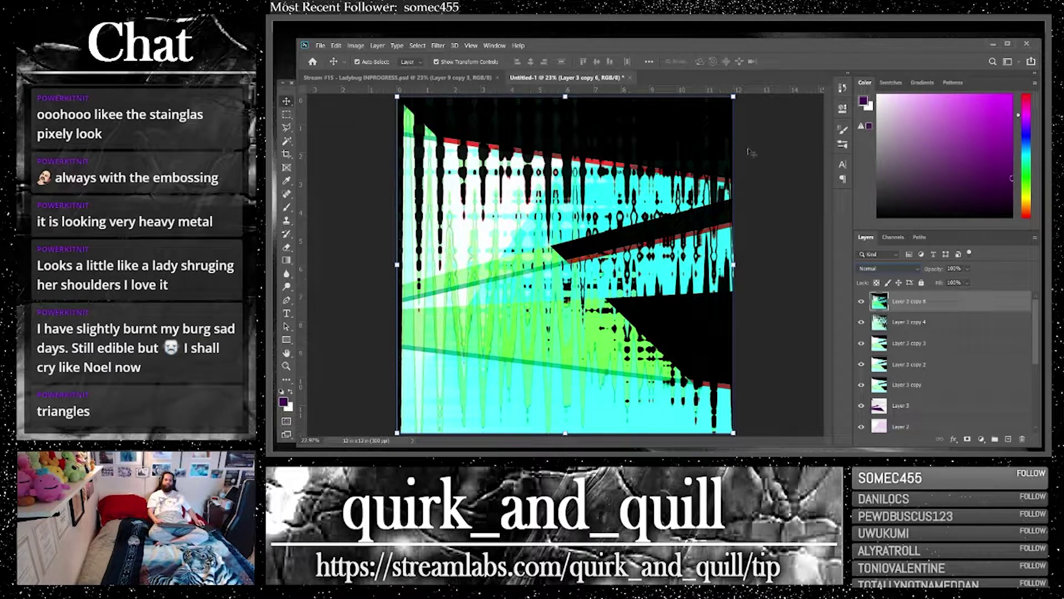
Squeeze the layer to half width, mirror a copy onto the right half, and merge both halves
{"action": "left_click_drag", "start_coordinate": [737, 266], "coordinate": [565, 266]}
{"action": "key", "text": "Return"}
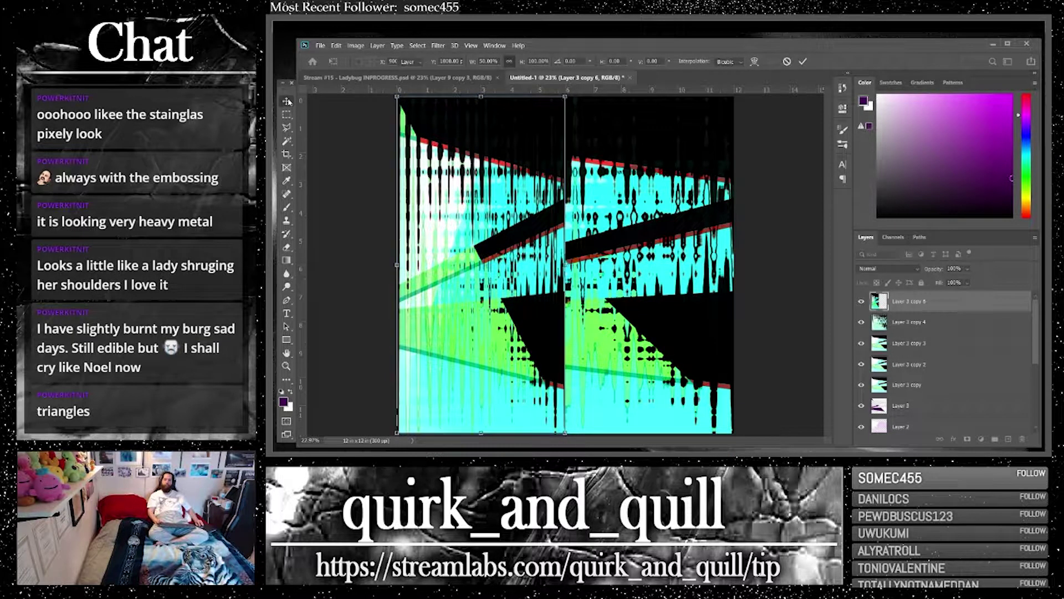
{"action": "key", "text": "ctrl+j"}
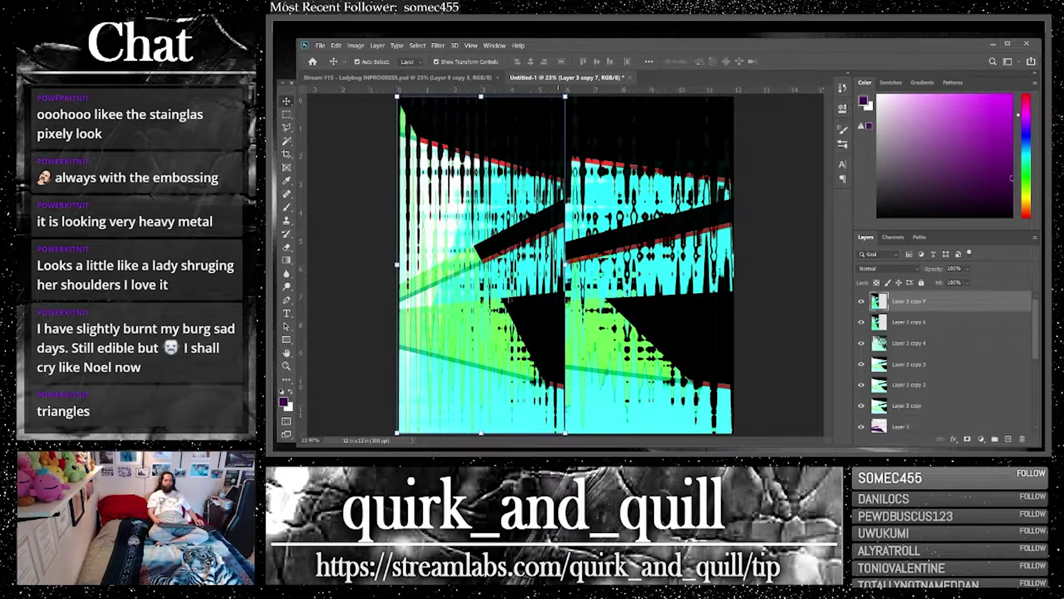
{"action": "left_click_drag", "start_coordinate": [397, 265], "coordinate": [631, 266]}
{"action": "left_click_drag", "start_coordinate": [722, 266], "coordinate": [733, 266]}
{"action": "key", "text": "Return"}
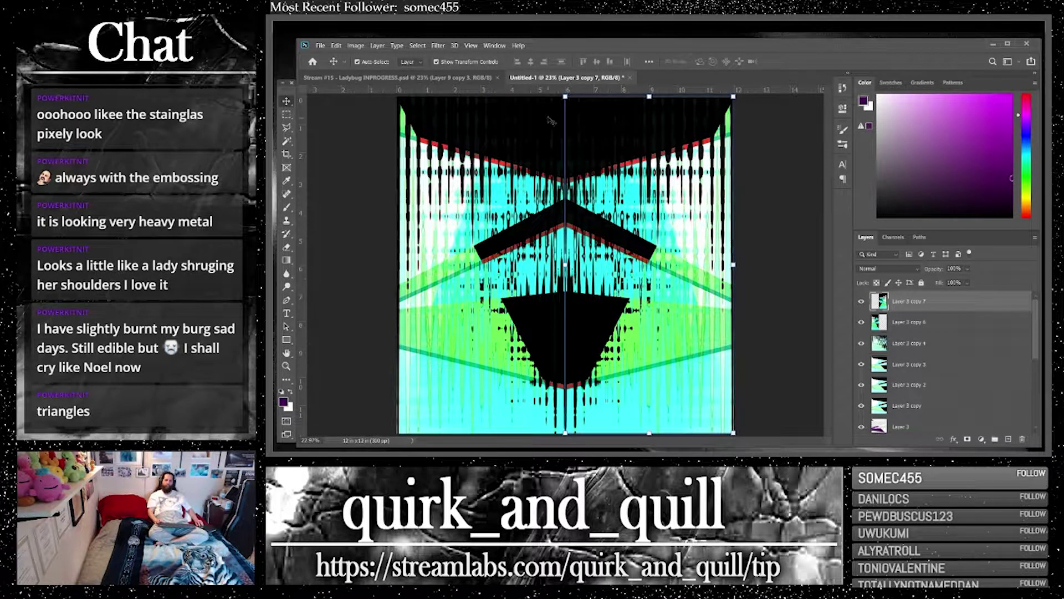
{"action": "left_click", "coordinate": [943, 327], "text": "shift"}
{"action": "right_click", "coordinate": [943, 327]}
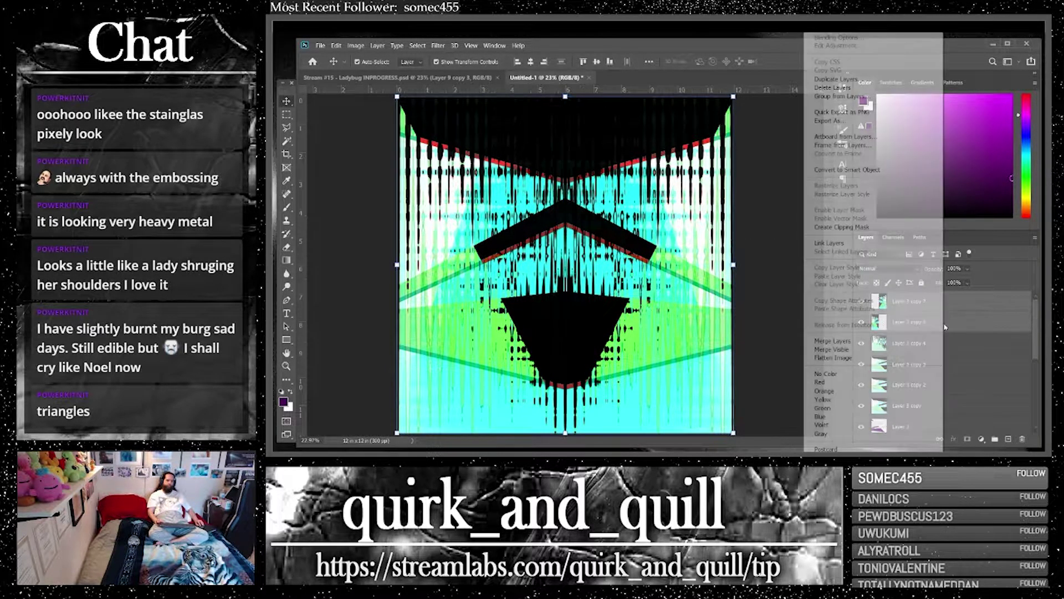
{"action": "left_click", "coordinate": [898, 342]}
Add an inverted copy squashed into the lower half, plus a vertically flipped copy filling the top half
{"action": "key", "text": "ctrl+j"}
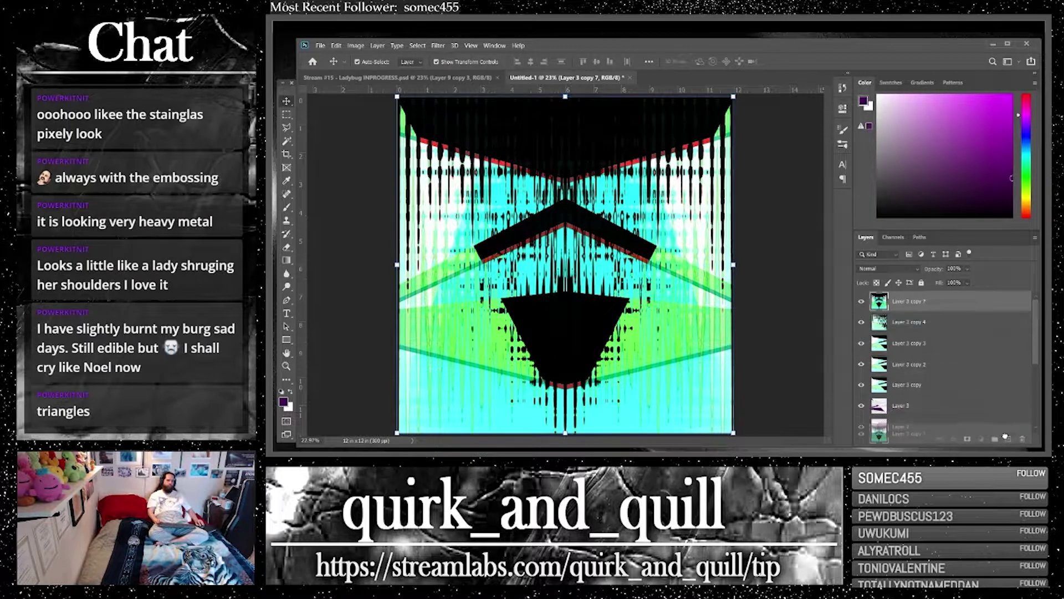
{"action": "key", "text": "ctrl+i"}
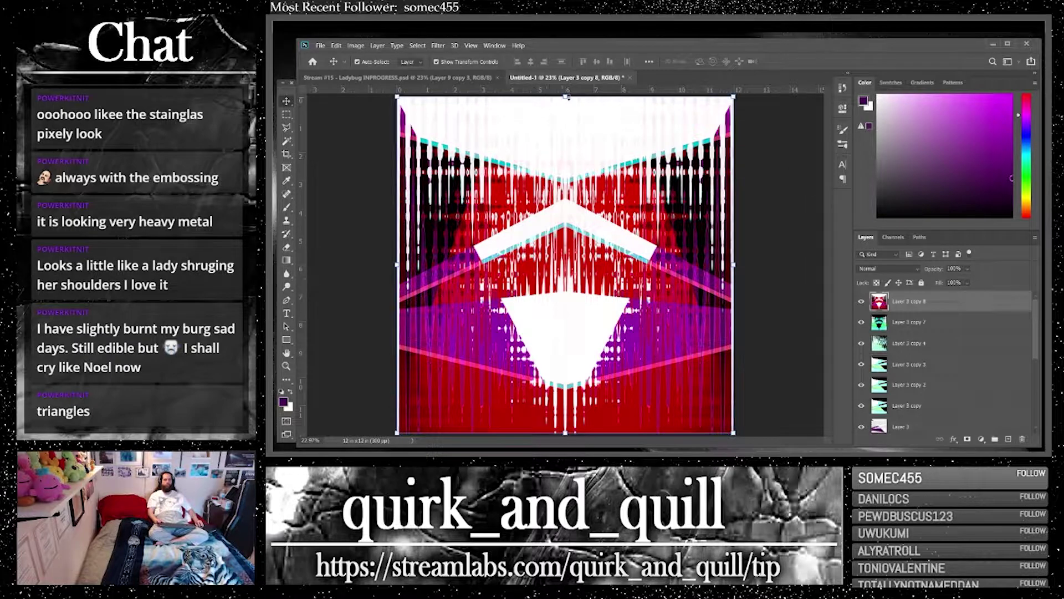
{"action": "left_click_drag", "start_coordinate": [567, 97], "coordinate": [565, 326]}
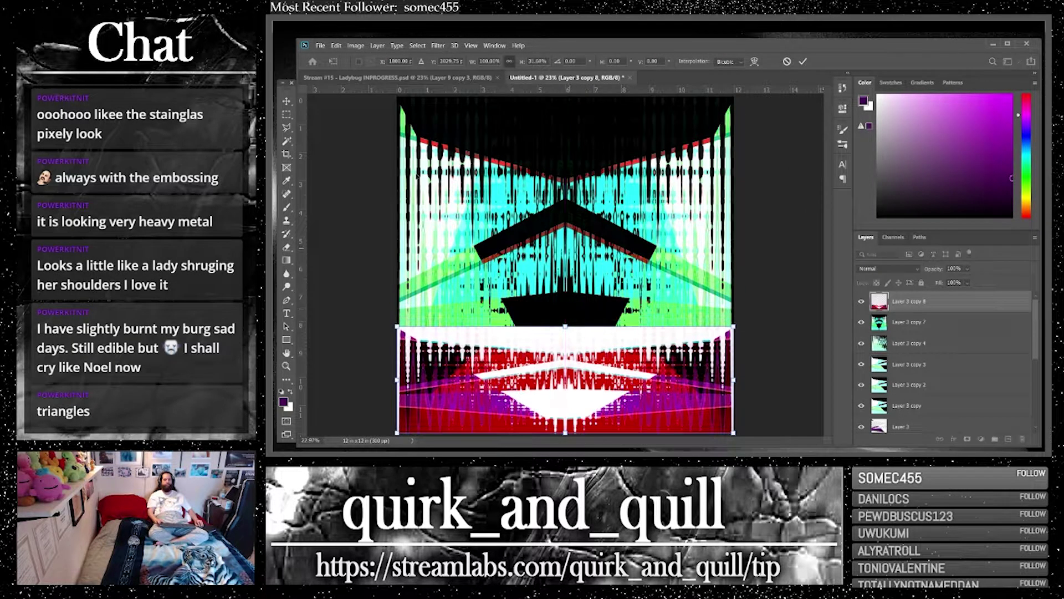
{"action": "key", "text": "Return"}
{"action": "left_click_drag", "start_coordinate": [974, 302], "coordinate": [1007, 438]}
{"action": "left_click_drag", "start_coordinate": [566, 431], "coordinate": [578, 96]}
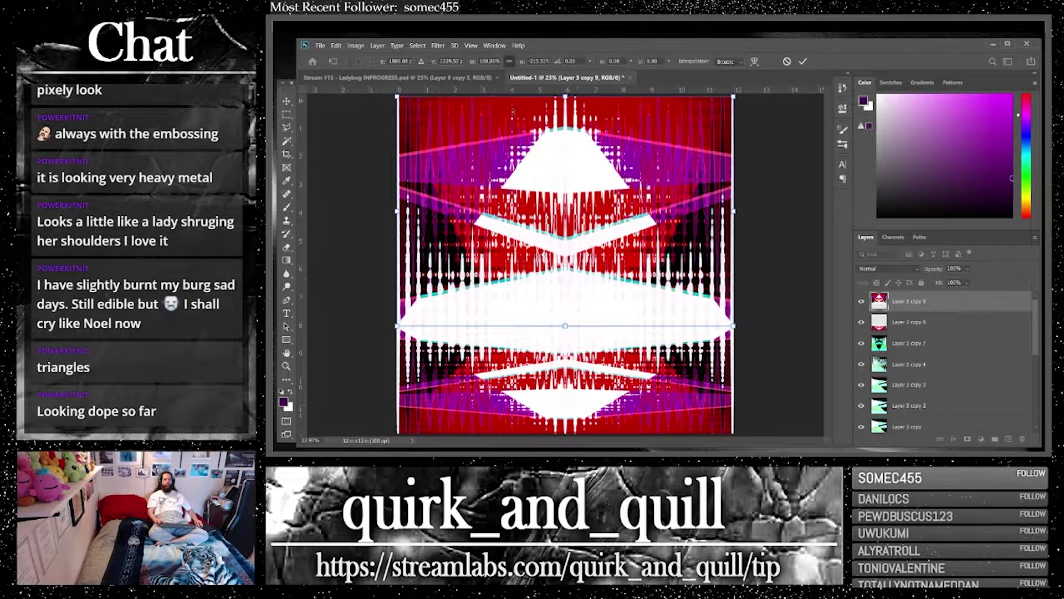
{"action": "left_click", "coordinate": [287, 102]}
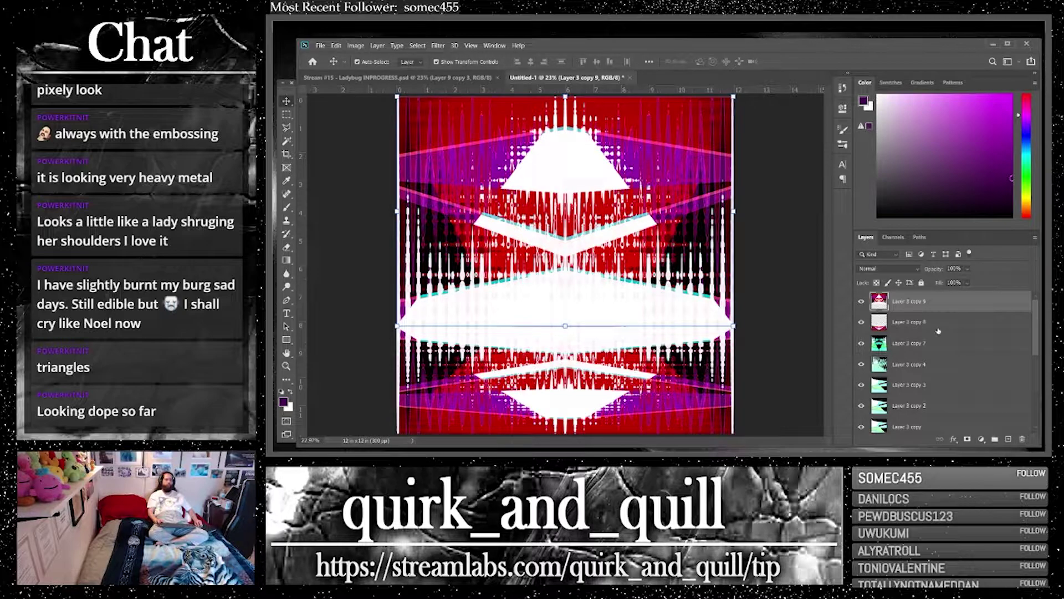
Delete Layer 3 copy 8 and set Layer 3 copy 9 to Saturation blending
{"action": "right_click", "coordinate": [938, 331]}
{"action": "left_click", "coordinate": [842, 340]}
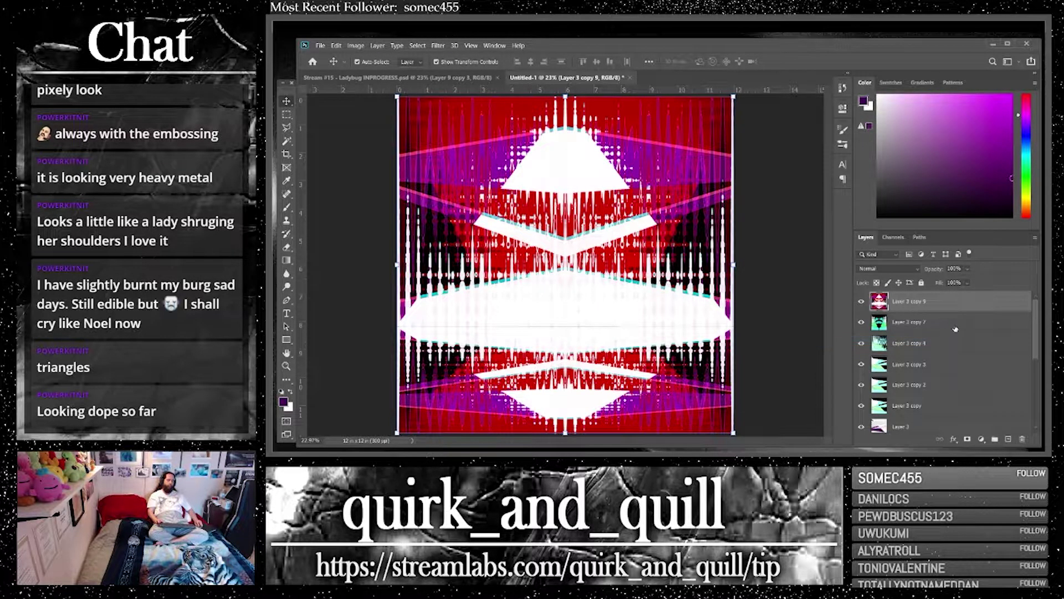
{"action": "left_click", "coordinate": [979, 324]}
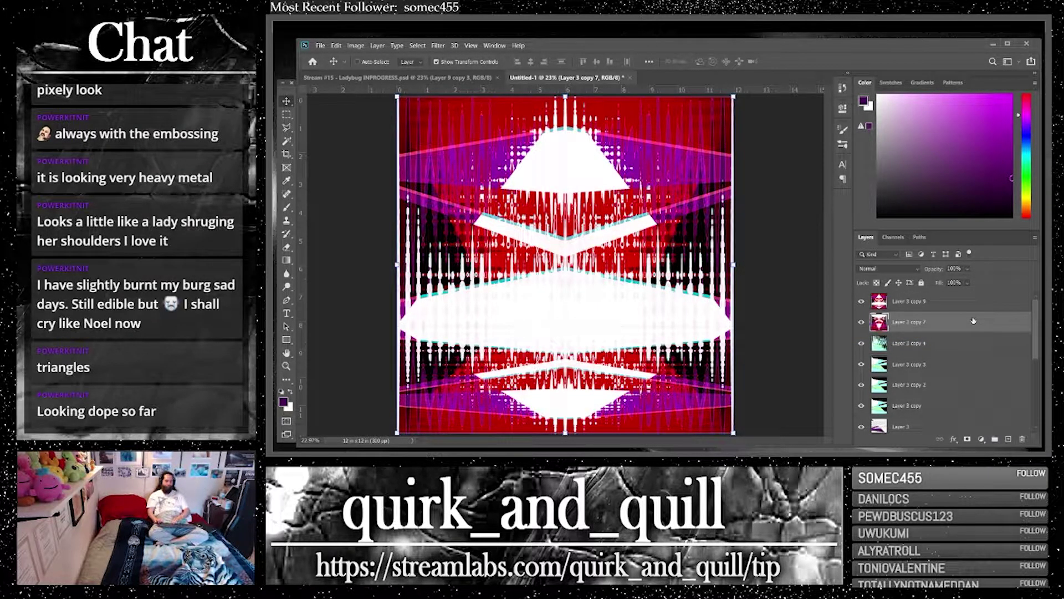
{"action": "left_click", "coordinate": [992, 303]}
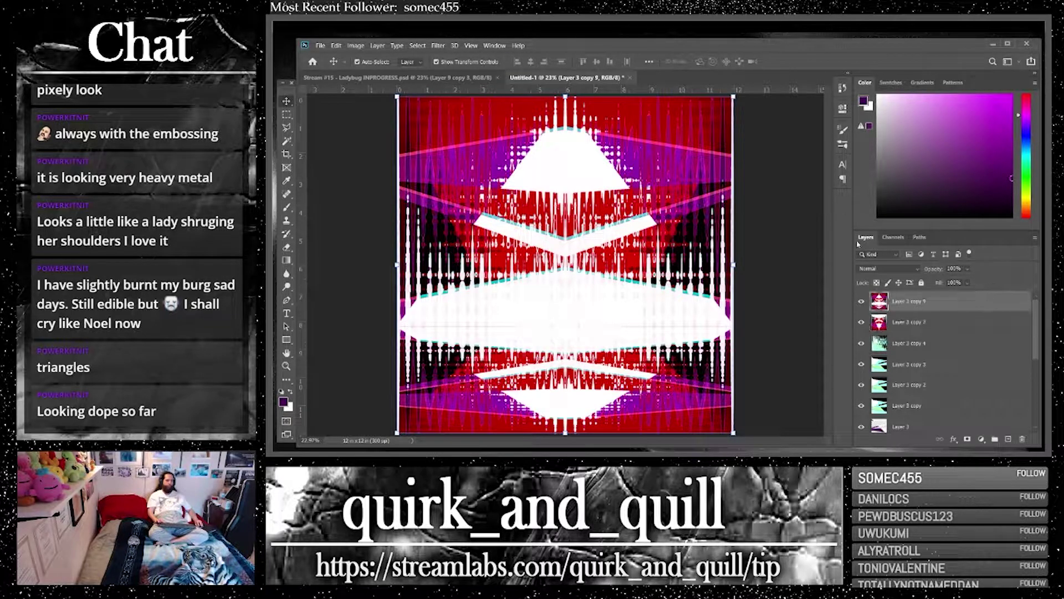
{"action": "left_click", "coordinate": [887, 268]}
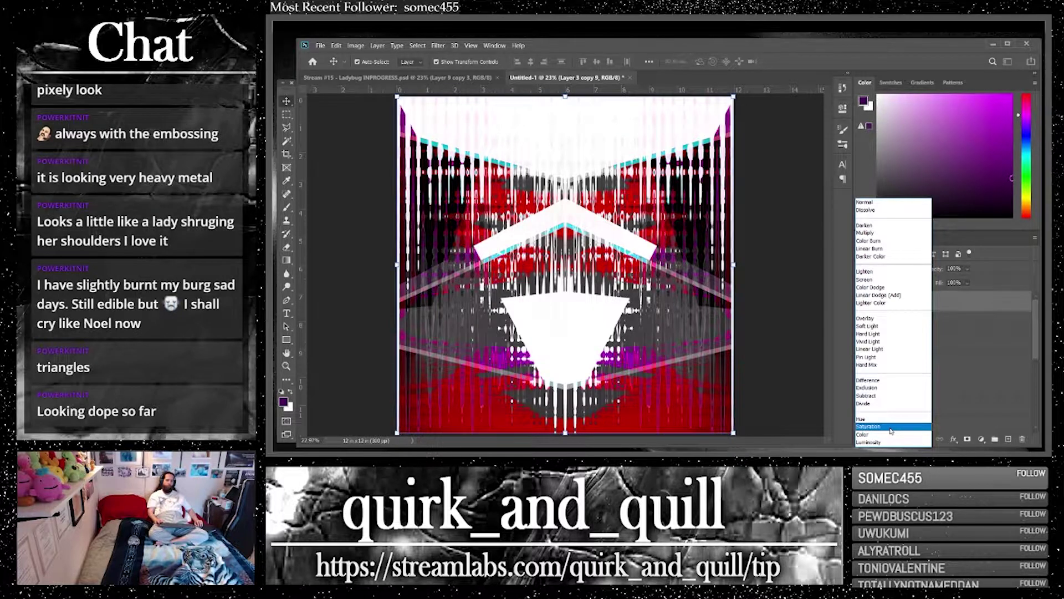
{"action": "left_click", "coordinate": [890, 427]}
Duplicate Layer 3 copies 9 and 7, merge the duplicates, and move the merged layer lower
{"action": "left_click", "coordinate": [935, 320], "text": "shift"}
{"action": "key", "text": "ctrl+j"}
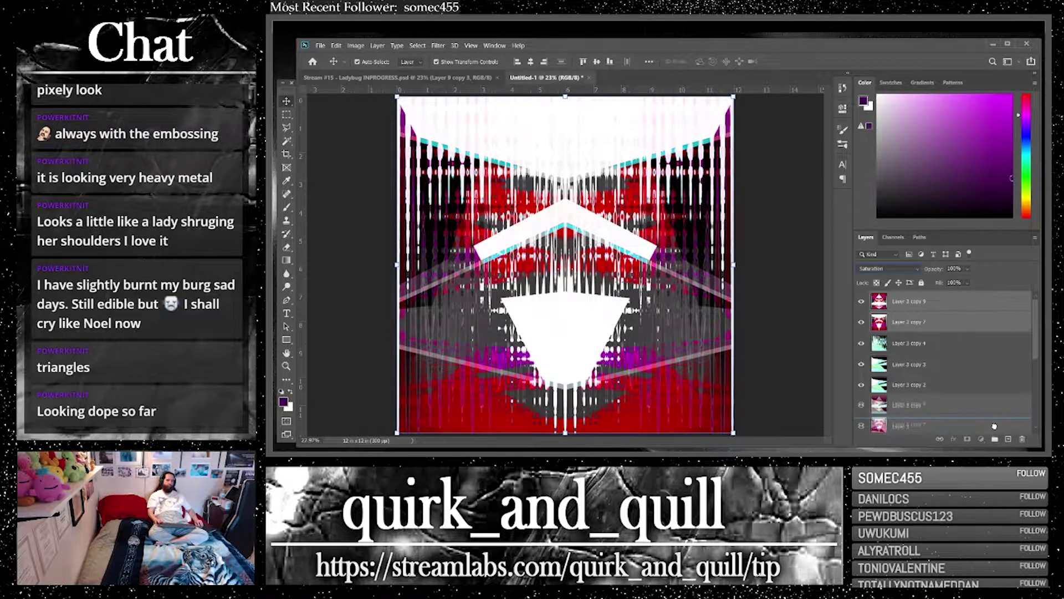
{"action": "right_click", "coordinate": [902, 320]}
{"action": "left_click", "coordinate": [908, 339]}
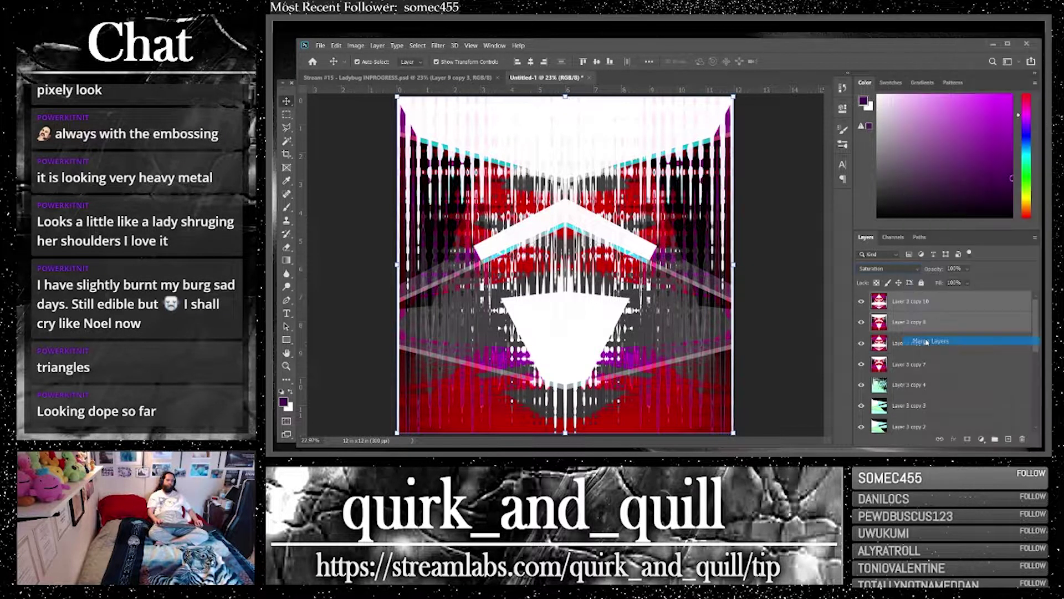
{"action": "left_click_drag", "start_coordinate": [976, 303], "coordinate": [1008, 439]}
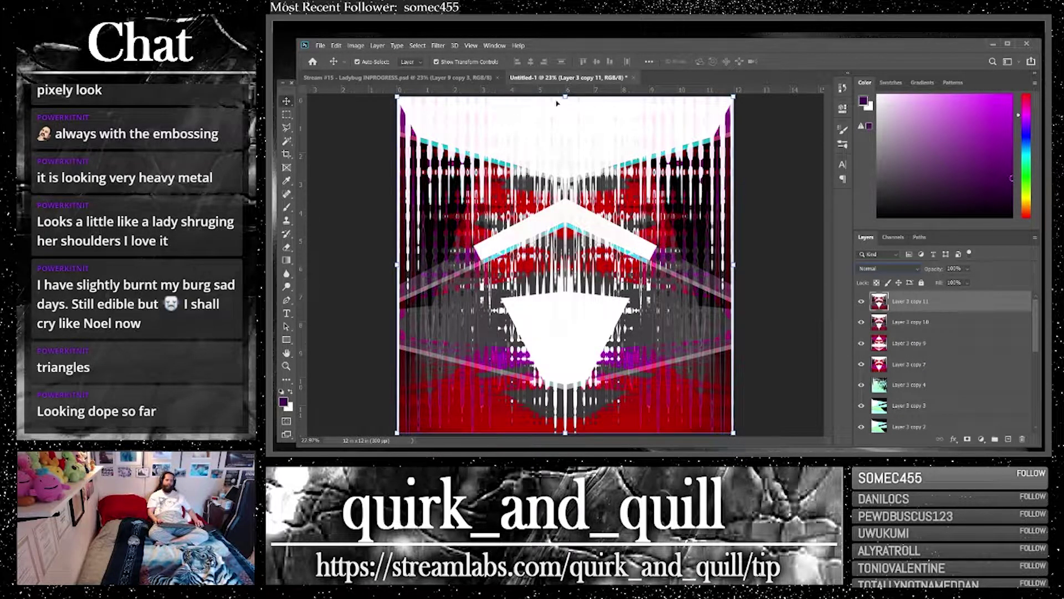
{"action": "left_click", "coordinate": [438, 46]}
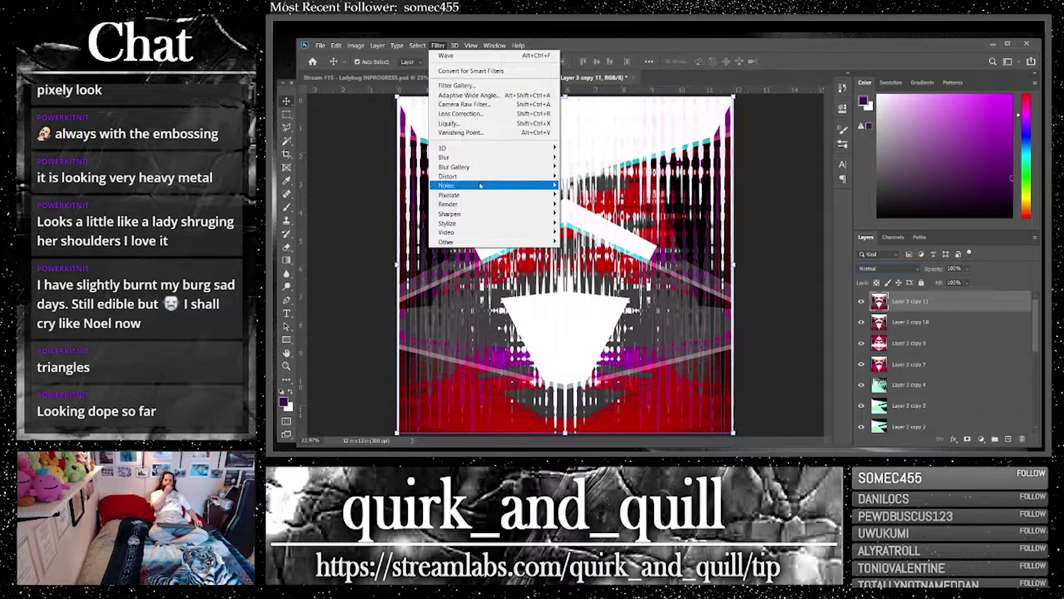
Apply a Lens Flare centred at the image bottom at about 131% brightness, then duplicate the layer
{"action": "mouse_move", "coordinate": [529, 226]}
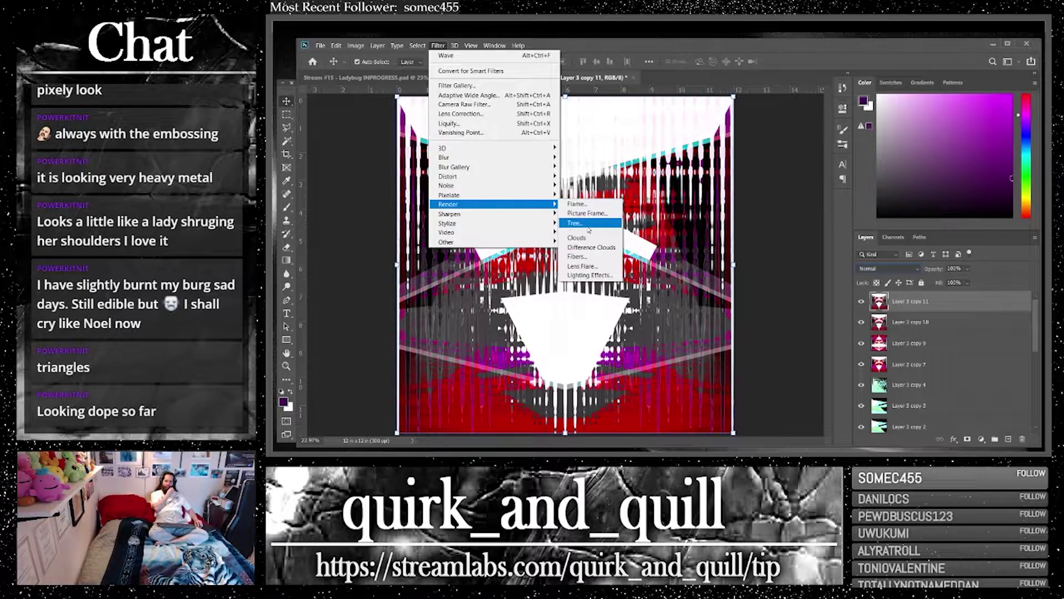
{"action": "left_click", "coordinate": [581, 266]}
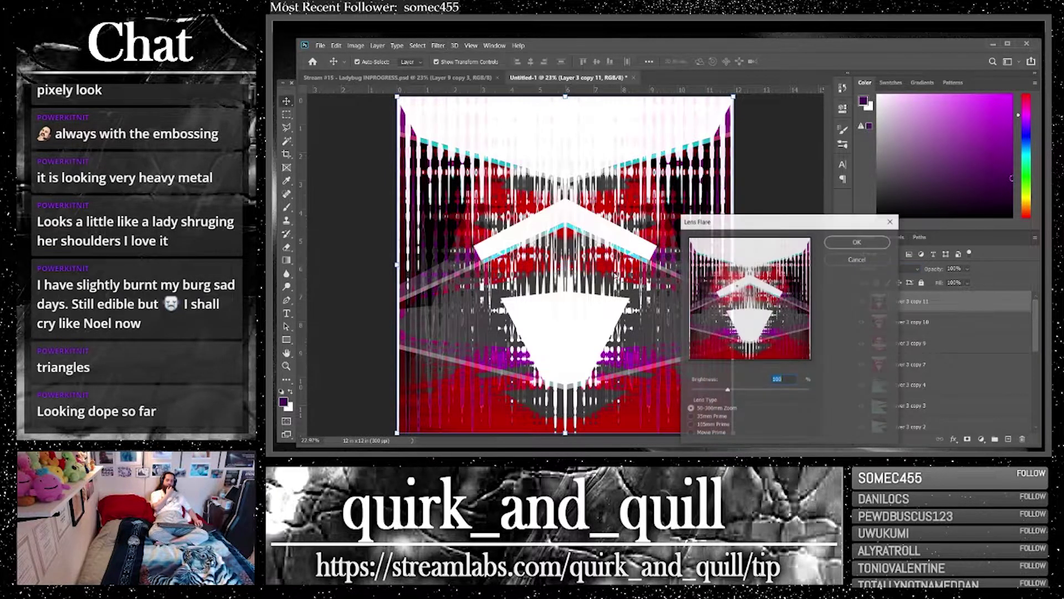
{"action": "left_click", "coordinate": [751, 285]}
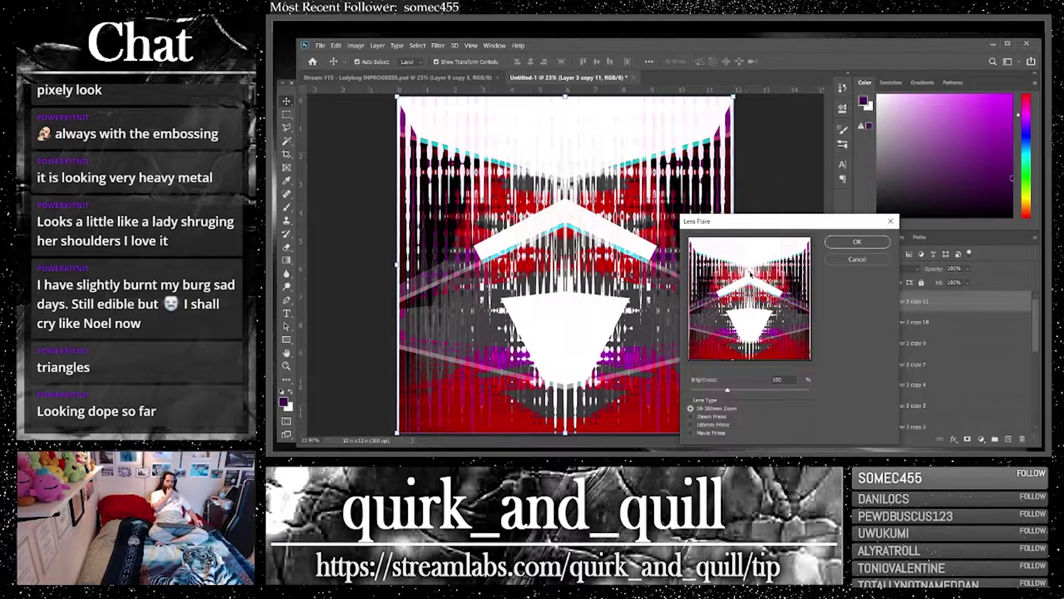
{"action": "left_click_drag", "start_coordinate": [751, 273], "coordinate": [752, 354]}
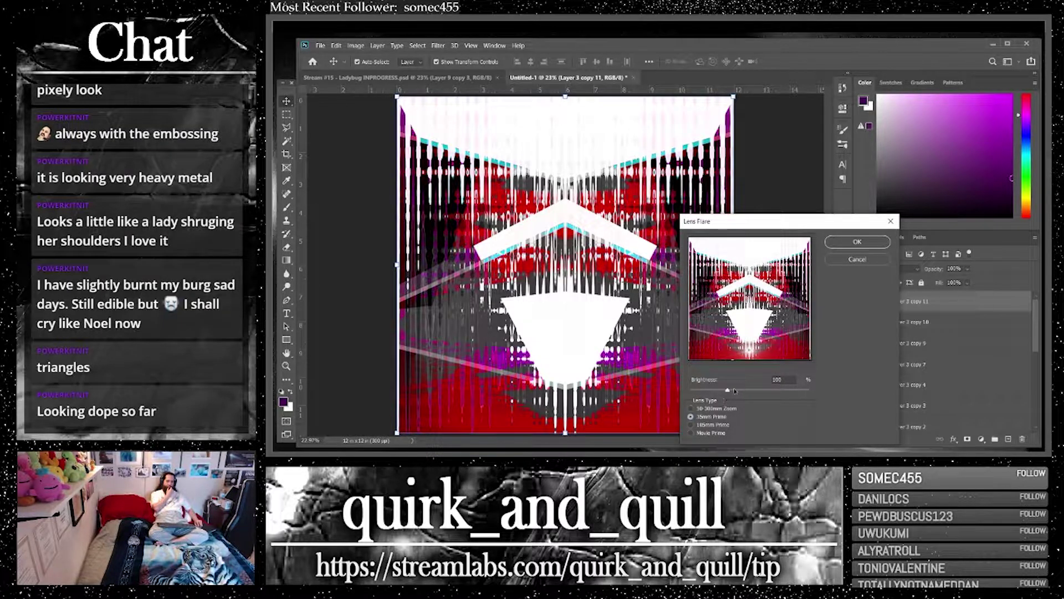
{"action": "left_click_drag", "start_coordinate": [734, 390], "coordinate": [744, 391]}
{"action": "left_click", "coordinate": [843, 246]}
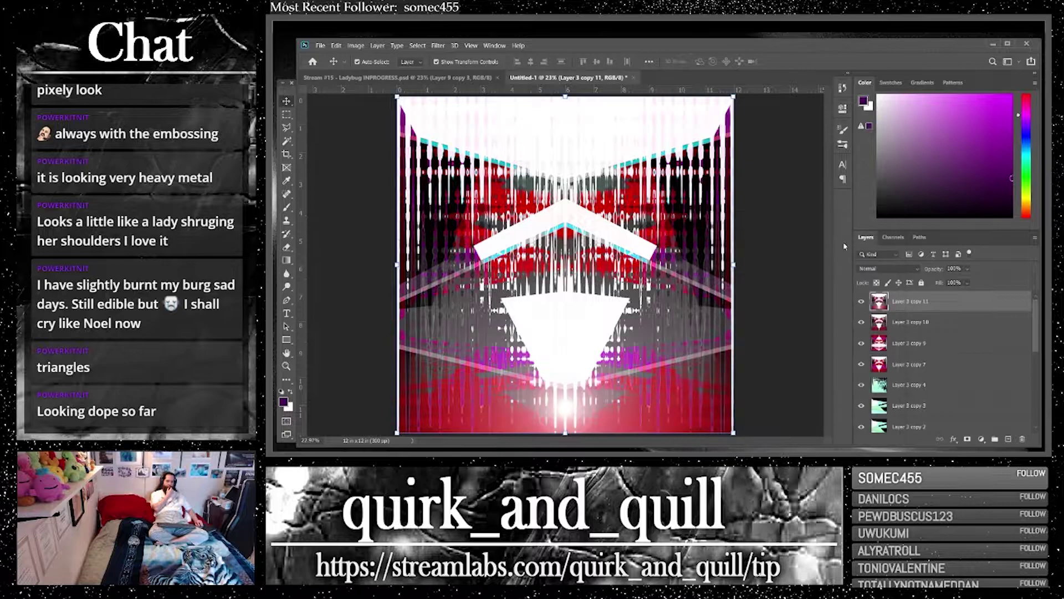
{"action": "key", "text": "ctrl+j"}
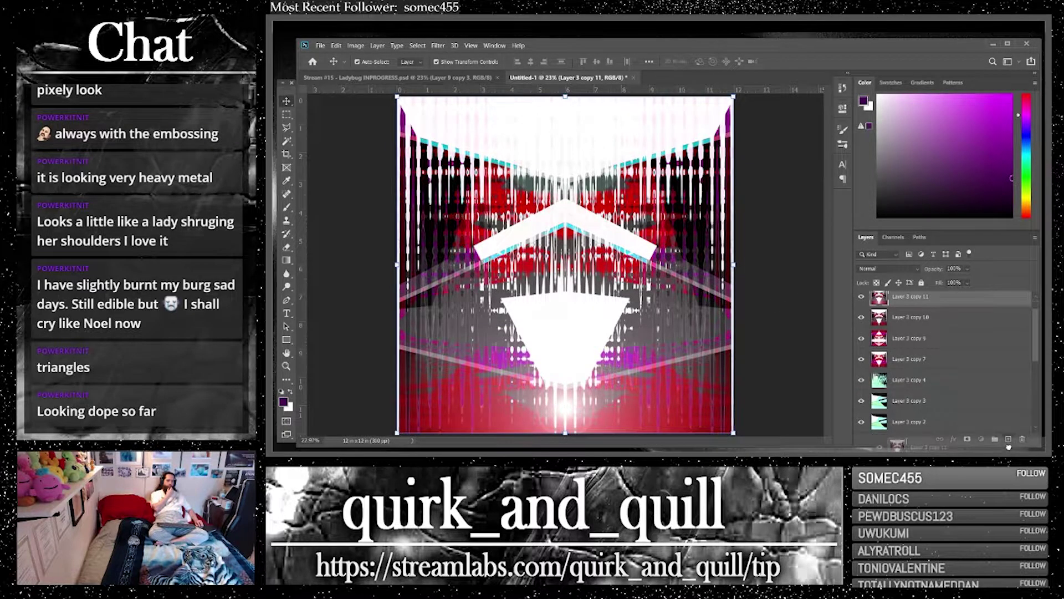
Blend the flared copy in Vivid Light, merge it with Layer 3 copy 11, and duplicate the result
{"action": "left_click", "coordinate": [865, 267]}
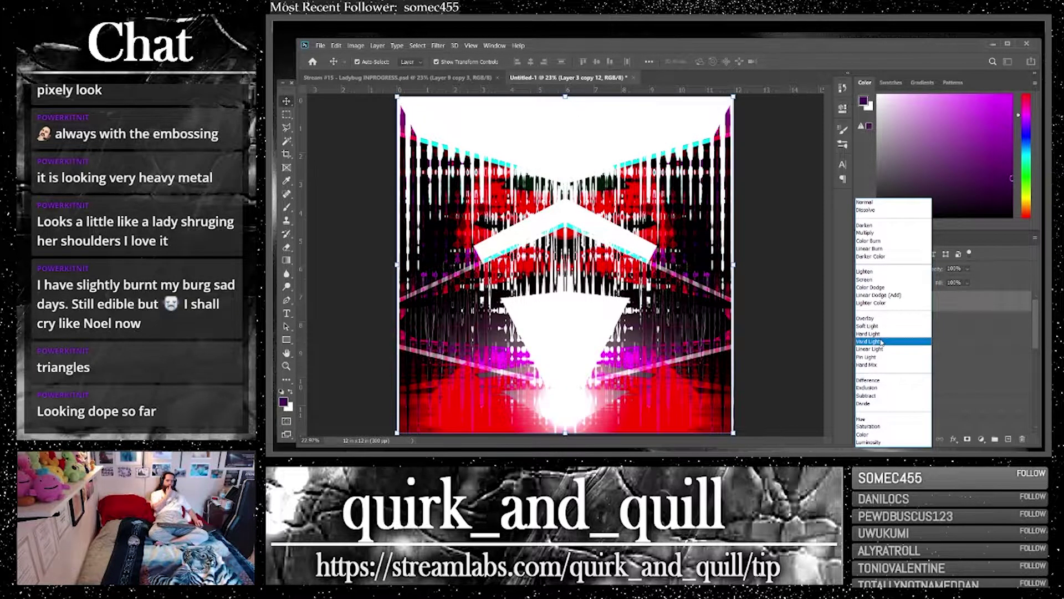
{"action": "left_click", "coordinate": [881, 342]}
{"action": "left_click", "coordinate": [942, 328], "text": "shift"}
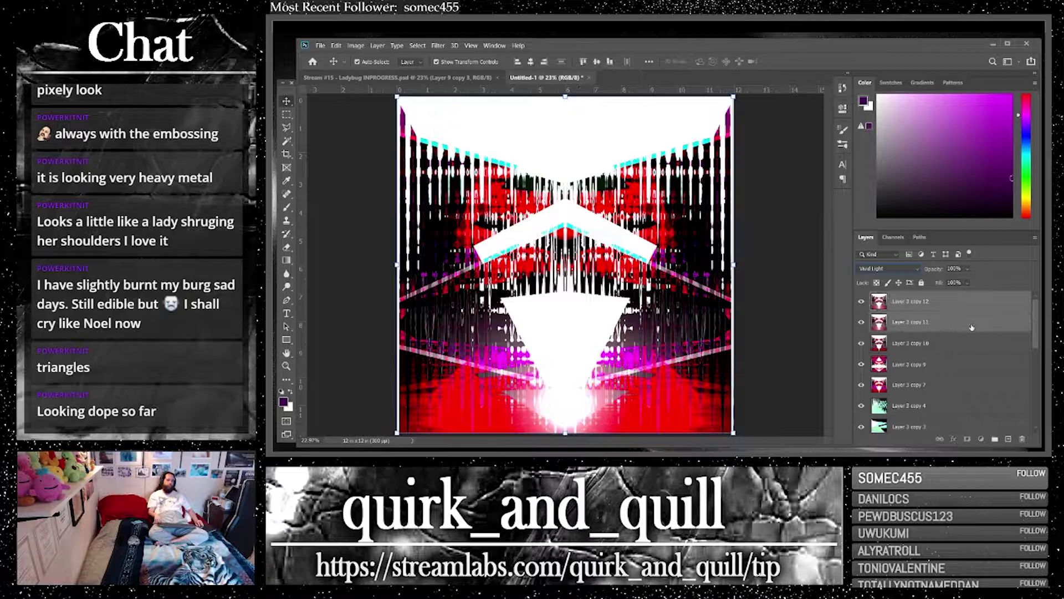
{"action": "left_click_drag", "start_coordinate": [961, 328], "coordinate": [1009, 438]}
{"action": "right_click", "coordinate": [919, 321]}
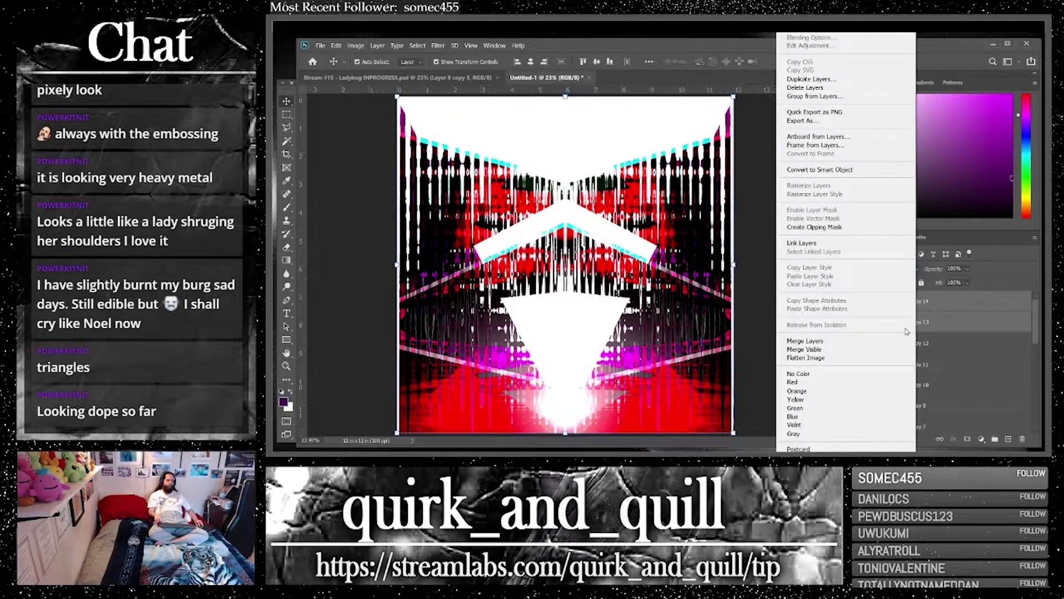
{"action": "left_click", "coordinate": [920, 342]}
{"action": "key", "text": "ctrl+j"}
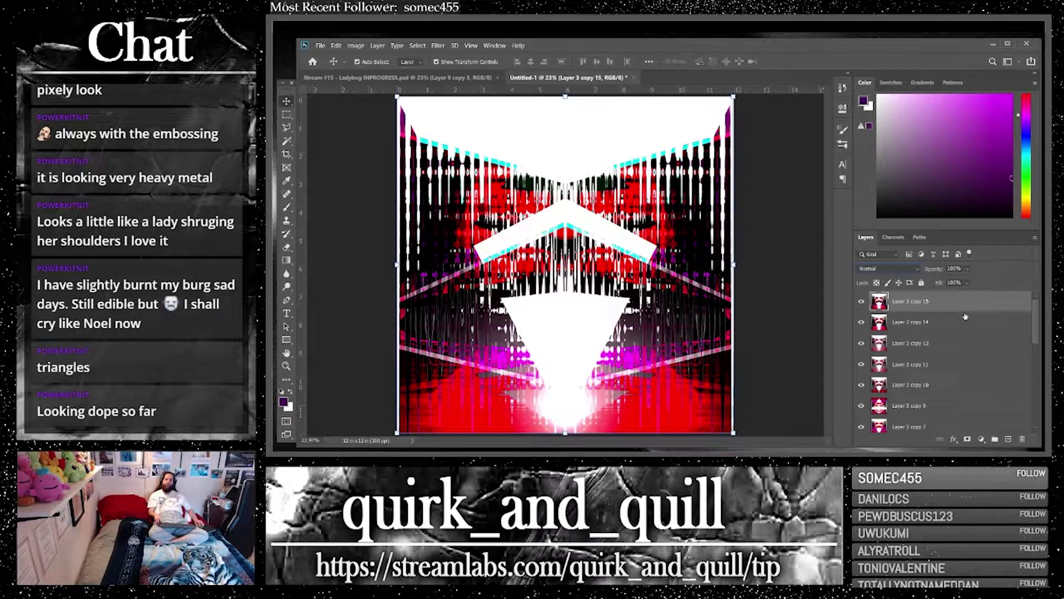
Put a copy of Layer 3 copy 9 on top, set it to Normal, and hide it
{"action": "left_click_drag", "start_coordinate": [967, 410], "coordinate": [1011, 438]}
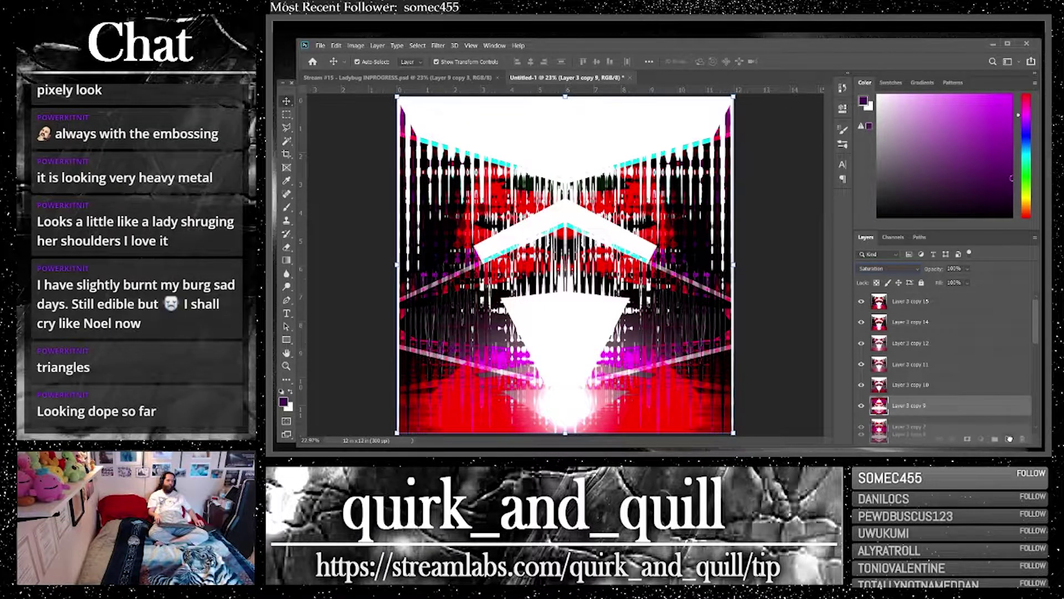
{"action": "left_click_drag", "start_coordinate": [937, 406], "coordinate": [926, 299]}
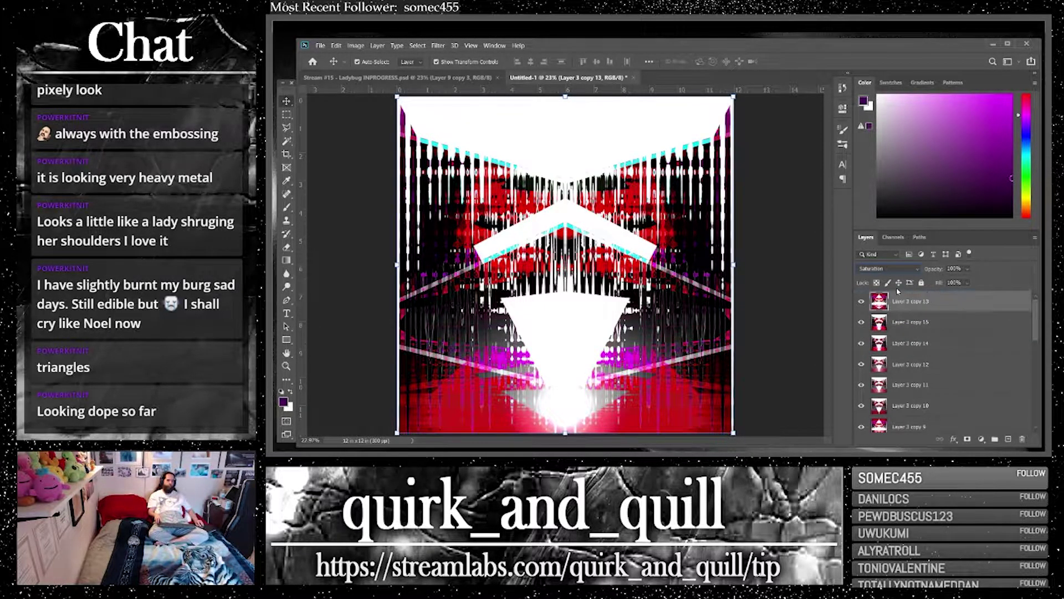
{"action": "left_click", "coordinate": [887, 269]}
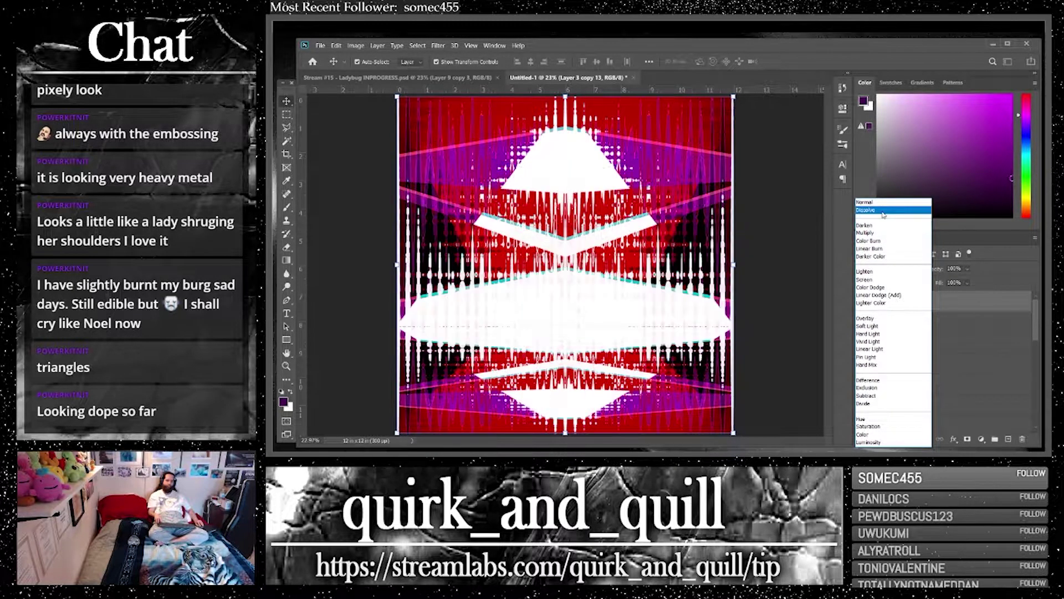
{"action": "left_click", "coordinate": [864, 202]}
{"action": "scroll", "coordinate": [956, 355], "scroll_direction": "up", "scroll_amount": 1}
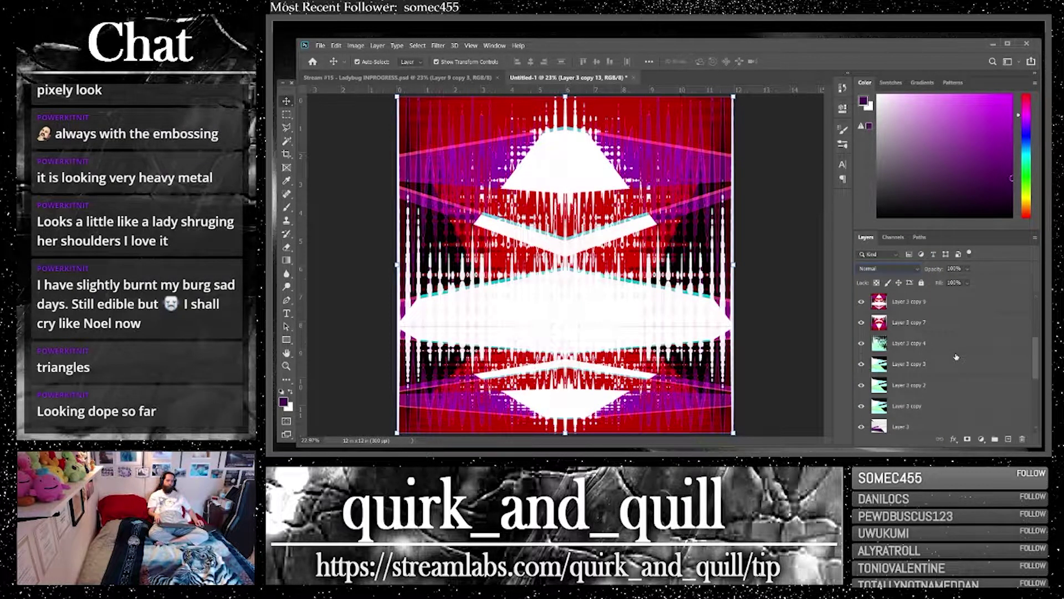
{"action": "scroll", "coordinate": [956, 357], "scroll_direction": "up", "scroll_amount": 3}
{"action": "left_click", "coordinate": [863, 303]}
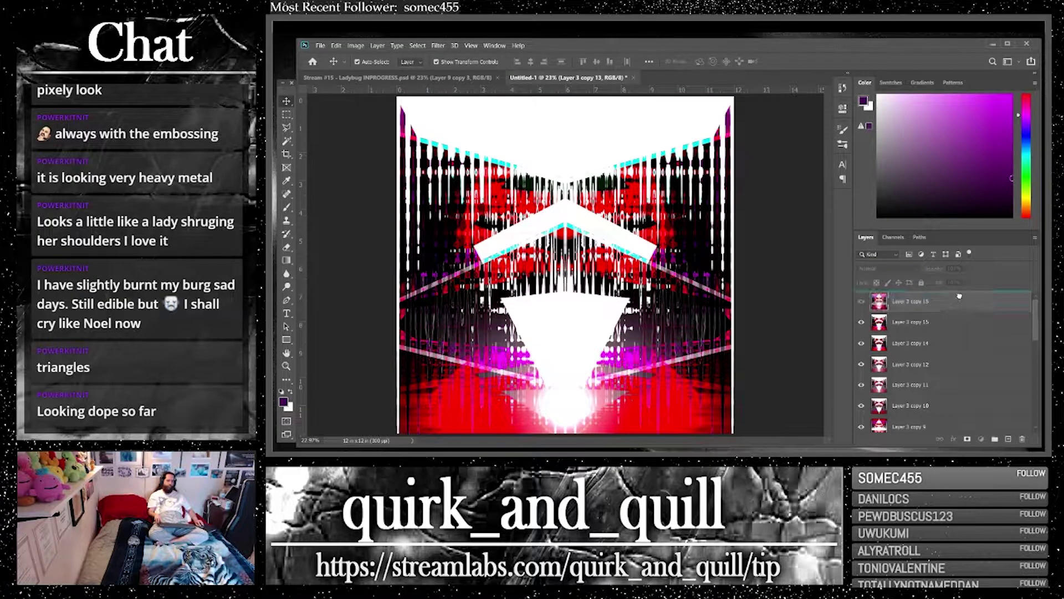
Duplicate Layer 1 copy 2, move the copy to the top, and set it to Vivid Light
{"action": "left_click", "coordinate": [959, 296]}
{"action": "scroll", "coordinate": [962, 360], "scroll_direction": "down", "scroll_amount": 10}
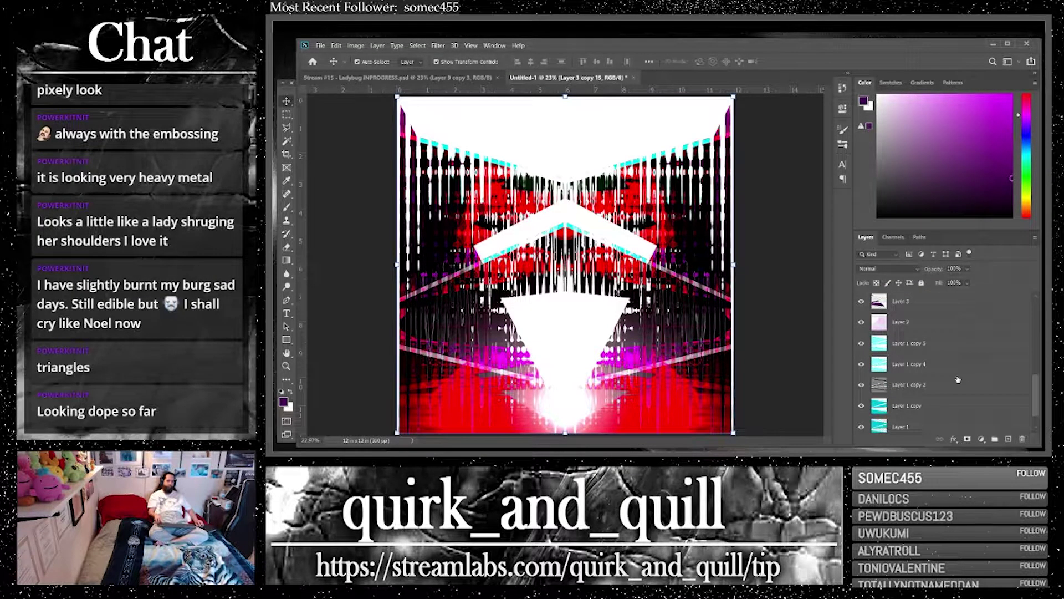
{"action": "scroll", "coordinate": [958, 380], "scroll_direction": "down", "scroll_amount": 1}
{"action": "left_click", "coordinate": [953, 362]}
{"action": "key", "text": "ctrl+j"}
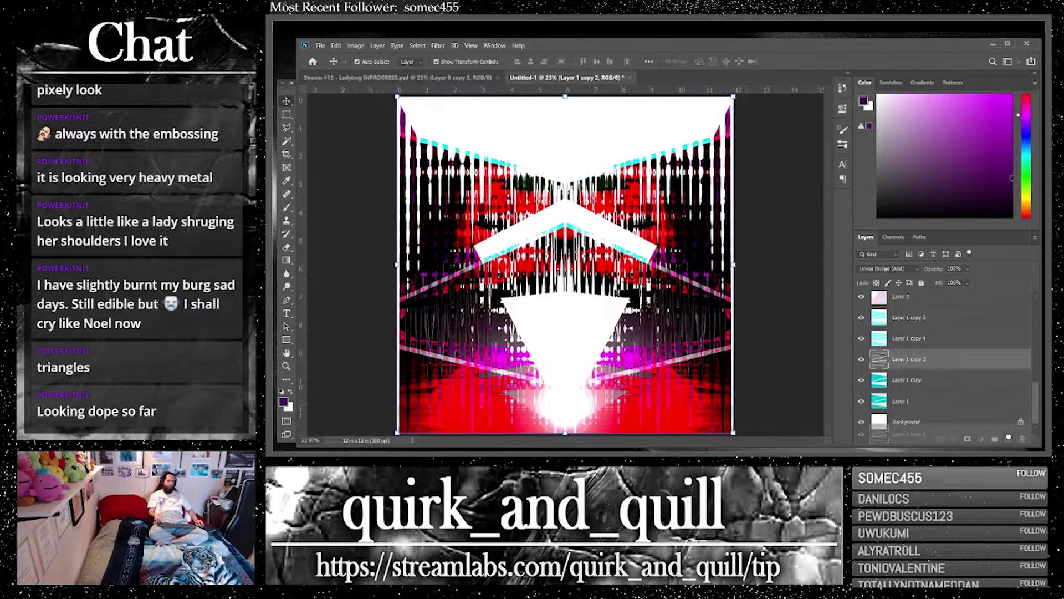
{"action": "scroll", "coordinate": [929, 260], "scroll_direction": "up", "scroll_amount": 10}
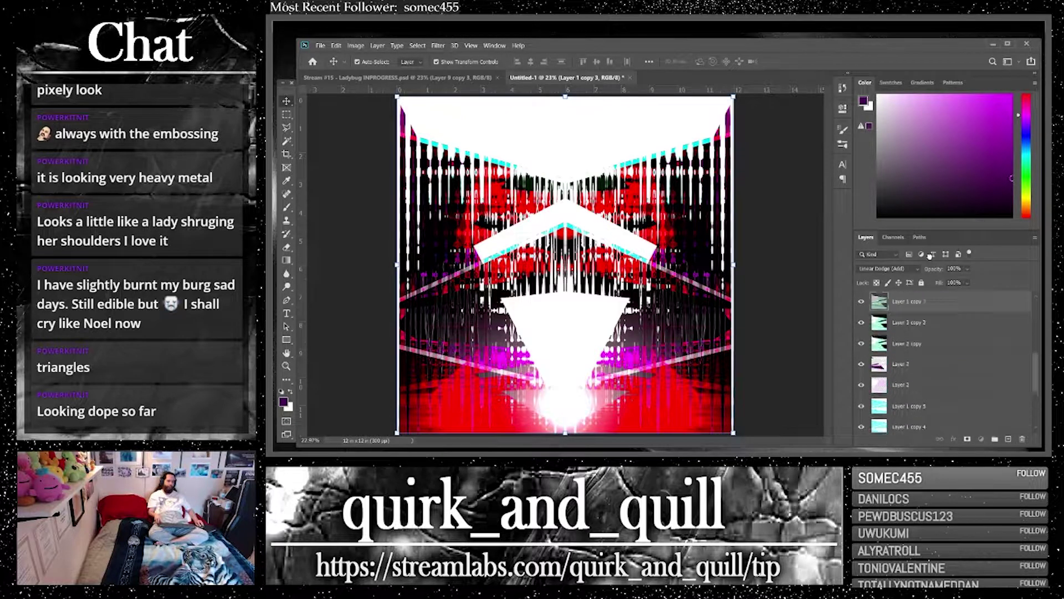
{"action": "left_click_drag", "start_coordinate": [920, 300], "coordinate": [921, 301]}
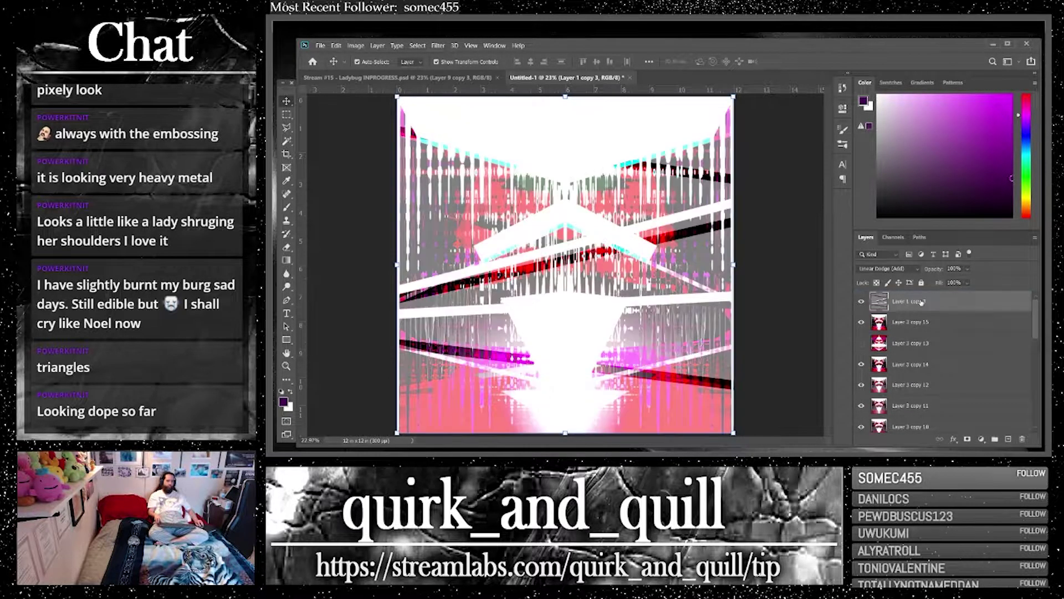
{"action": "left_click", "coordinate": [890, 269]}
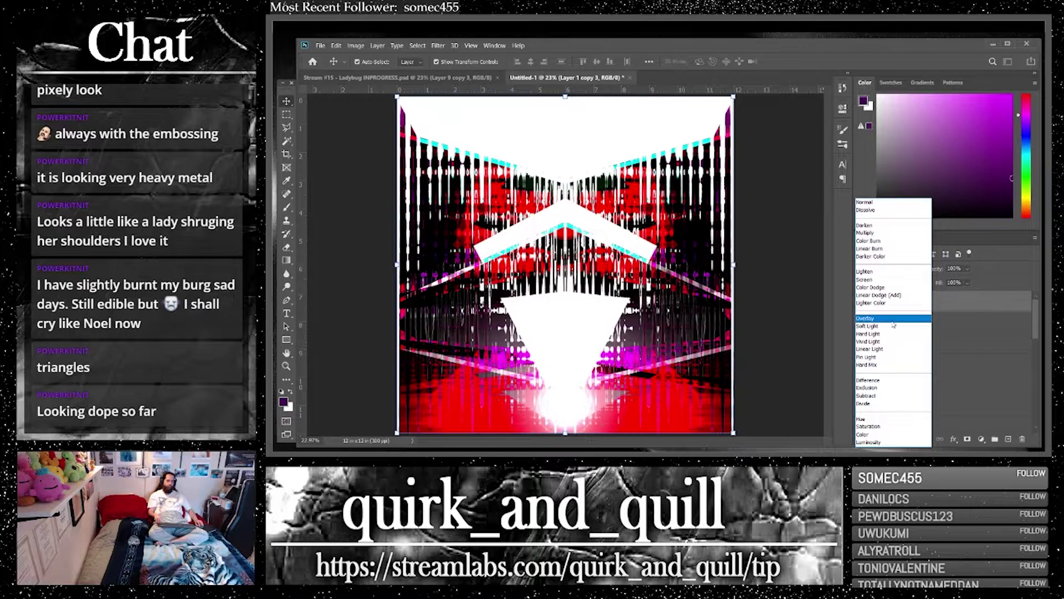
{"action": "left_click", "coordinate": [895, 344]}
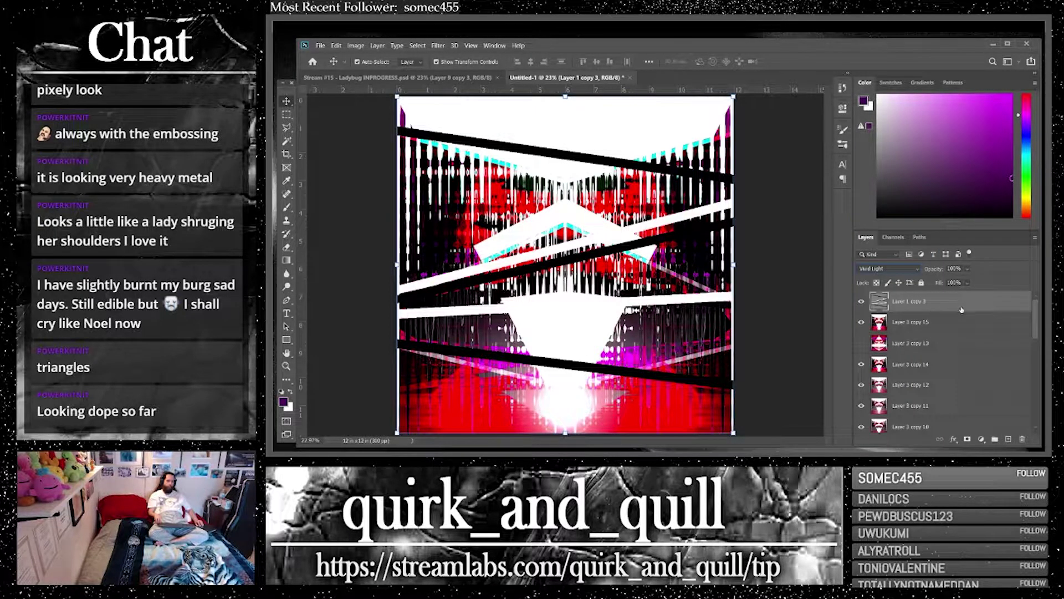
Duplicate the bar layer together with Layer 3 copy 15, then duplicate Layer 1 copy 6 again
{"action": "left_click", "coordinate": [962, 322], "text": "shift"}
{"action": "key", "text": "ctrl+j"}
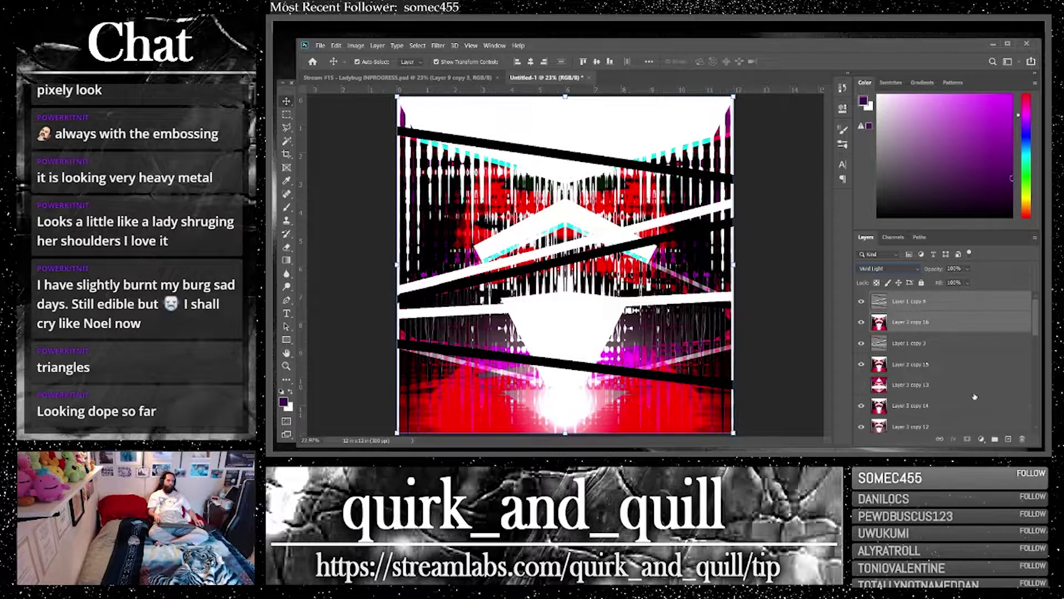
{"action": "left_click", "coordinate": [909, 300]}
{"action": "key", "text": "ctrl+j"}
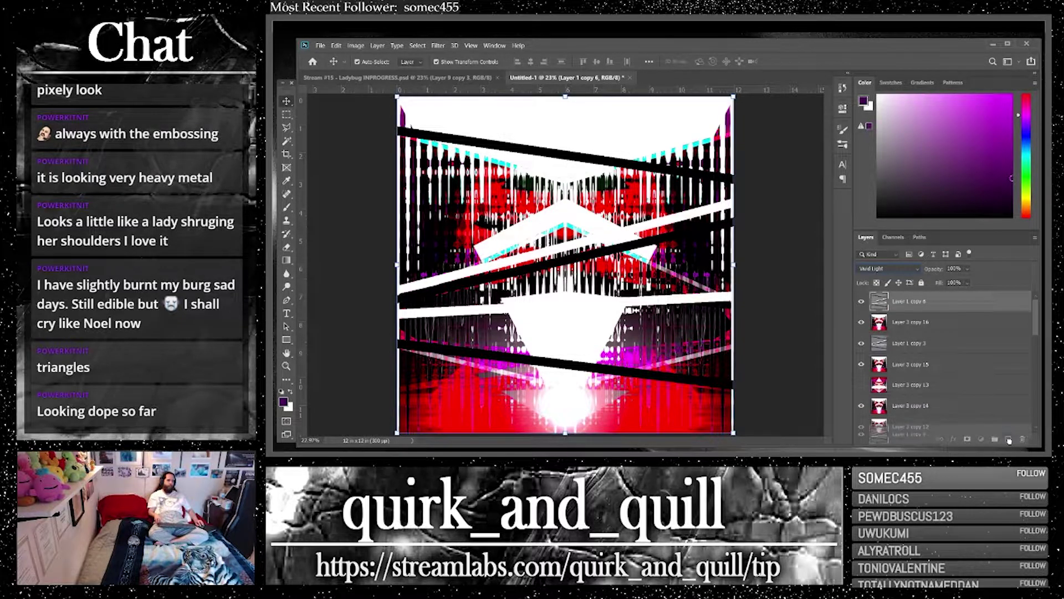
{"action": "left_click", "coordinate": [336, 46]}
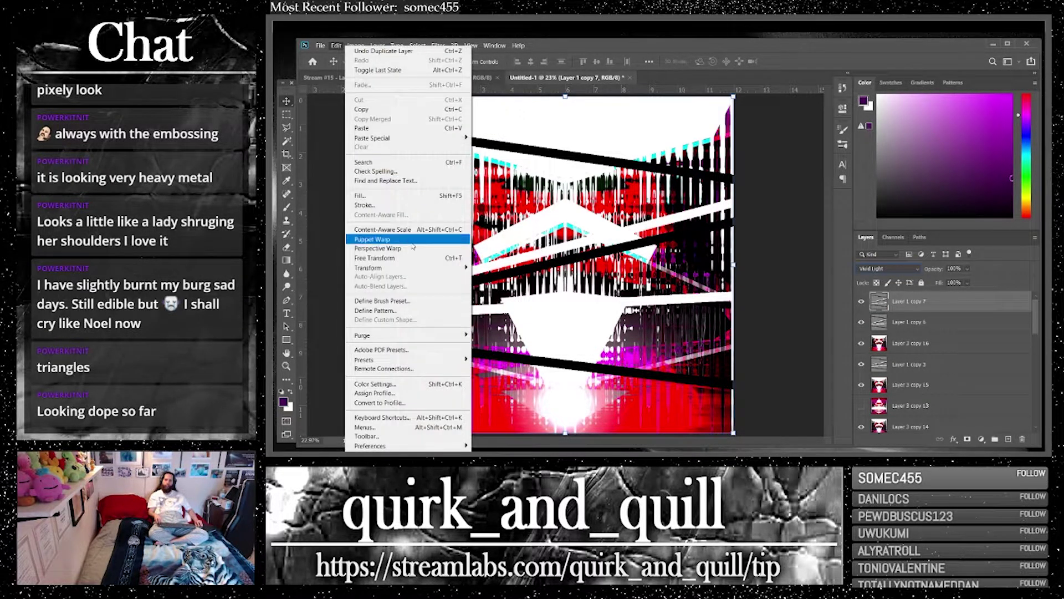
Flip the top bar layer horizontally and set its opacity to 100%
{"action": "mouse_move", "coordinate": [434, 267]}
{"action": "left_click", "coordinate": [515, 421]}
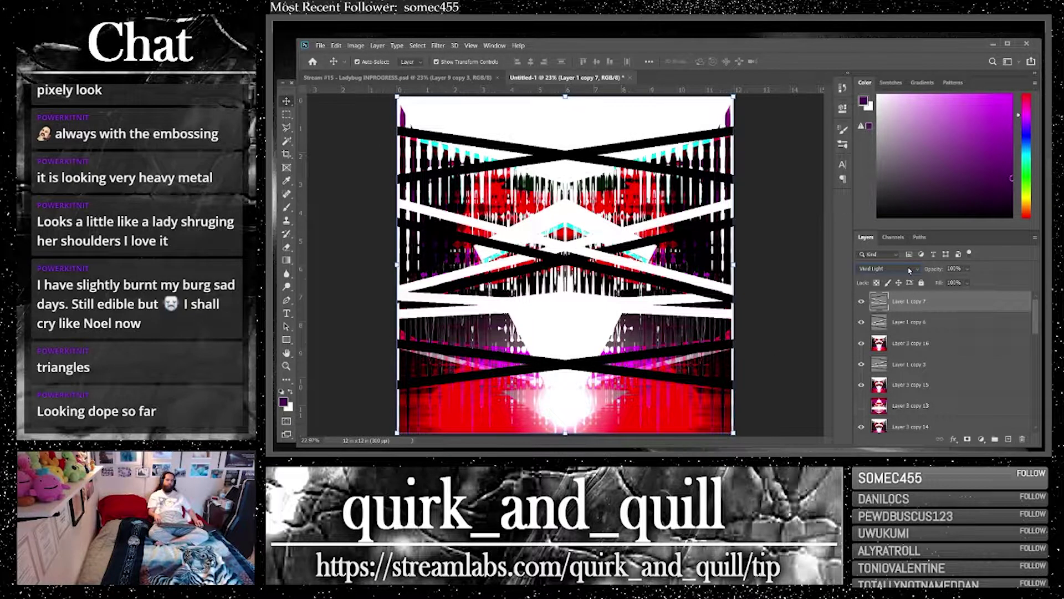
{"action": "left_click", "coordinate": [970, 270]}
{"action": "left_click_drag", "start_coordinate": [941, 287], "coordinate": [978, 283]}
Erase the black bars down the canvas centre on Layer 1 copy 7 and Layer 1 copy 6
{"action": "key", "text": "e"}
{"action": "left_click", "coordinate": [922, 327], "text": "shift"}
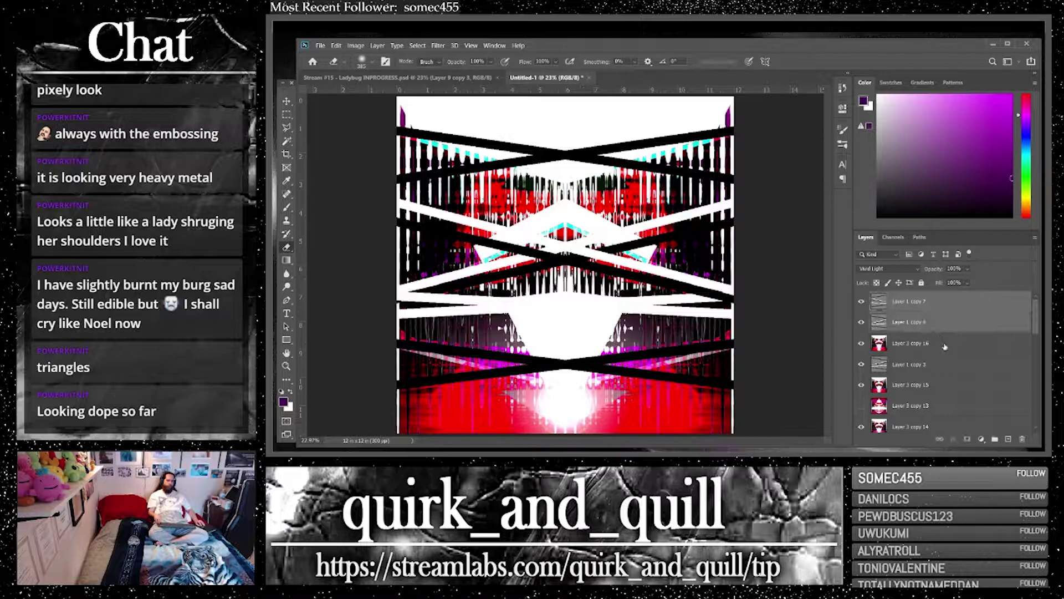
{"action": "left_click", "coordinate": [948, 348], "text": "shift"}
{"action": "left_click", "coordinate": [936, 302]}
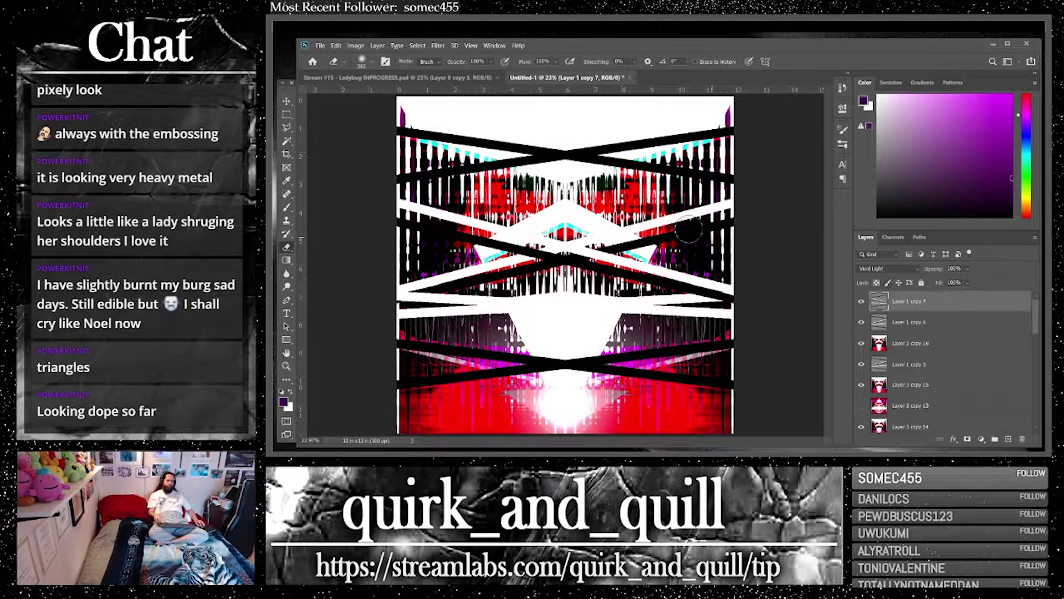
{"action": "left_click_drag", "start_coordinate": [559, 145], "coordinate": [564, 406]}
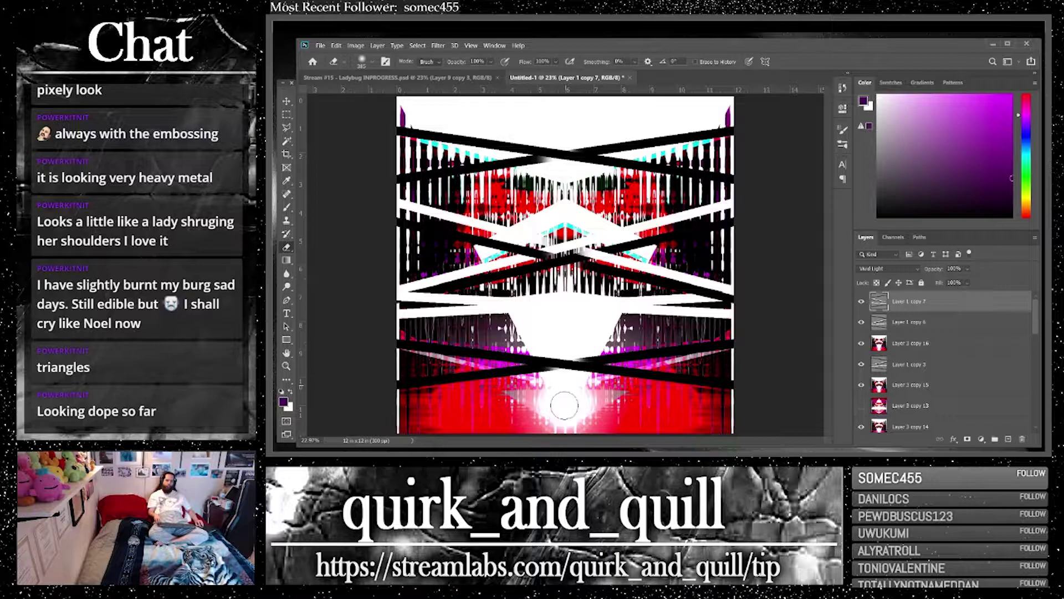
{"action": "left_click", "coordinate": [897, 327]}
{"action": "left_click_drag", "start_coordinate": [563, 116], "coordinate": [564, 412]}
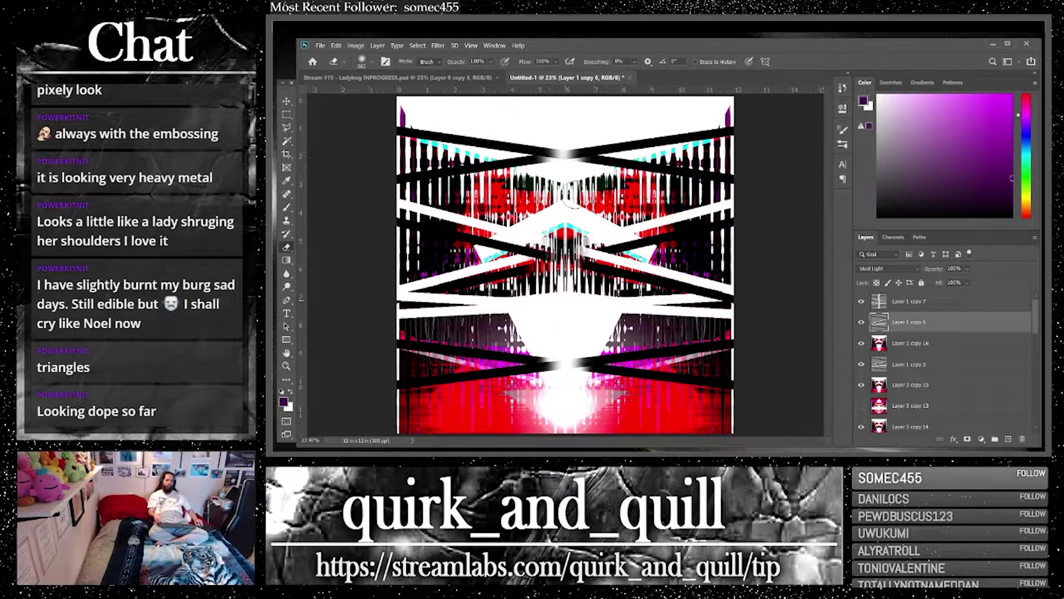
{"action": "left_click", "coordinate": [909, 299]}
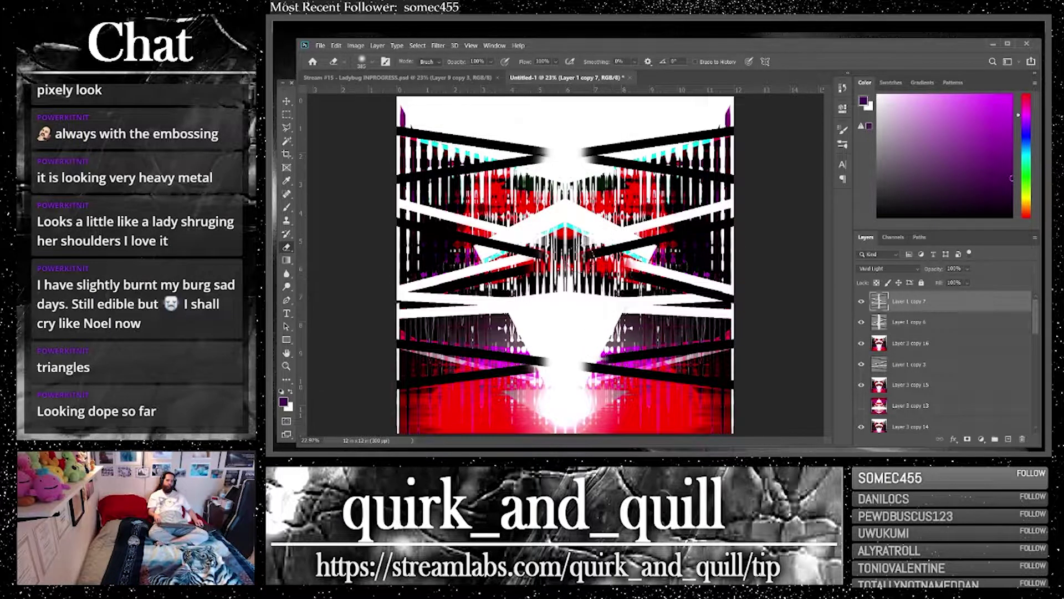
{"action": "mouse_move", "coordinate": [530, 252]}
{"action": "left_mouse_down"}
{"action": "mouse_move", "coordinate": [502, 258]}
{"action": "mouse_move", "coordinate": [523, 282]}
{"action": "mouse_move", "coordinate": [498, 253]}
{"action": "mouse_move", "coordinate": [524, 296]}
{"action": "left_mouse_up"}
{"action": "left_click_drag", "start_coordinate": [638, 270], "coordinate": [636, 248]}
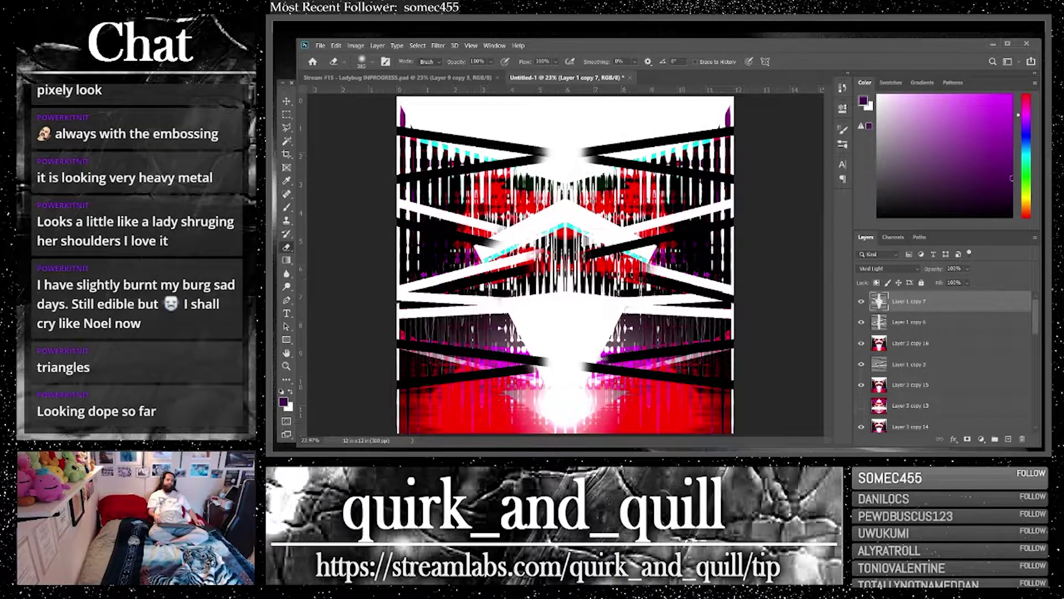
{"action": "left_click", "coordinate": [906, 323]}
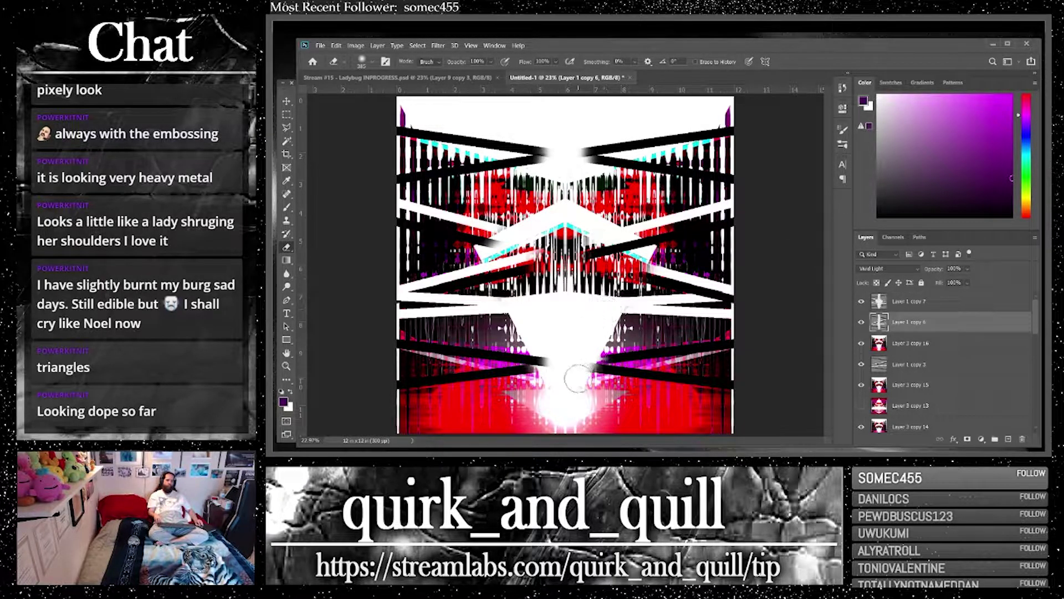
Erase the remaining bar tips near the centre, then duplicate and merge the three bar layers
{"action": "mouse_move", "coordinate": [572, 385]}
{"action": "left_mouse_down"}
{"action": "mouse_move", "coordinate": [589, 339]}
{"action": "mouse_move", "coordinate": [558, 377]}
{"action": "mouse_move", "coordinate": [545, 339]}
{"action": "mouse_move", "coordinate": [558, 379]}
{"action": "mouse_move", "coordinate": [534, 331]}
{"action": "mouse_move", "coordinate": [552, 368]}
{"action": "mouse_move", "coordinate": [539, 311]}
{"action": "mouse_move", "coordinate": [499, 256]}
{"action": "mouse_move", "coordinate": [536, 299]}
{"action": "left_mouse_up"}
{"action": "left_click_drag", "start_coordinate": [590, 252], "coordinate": [618, 250]}
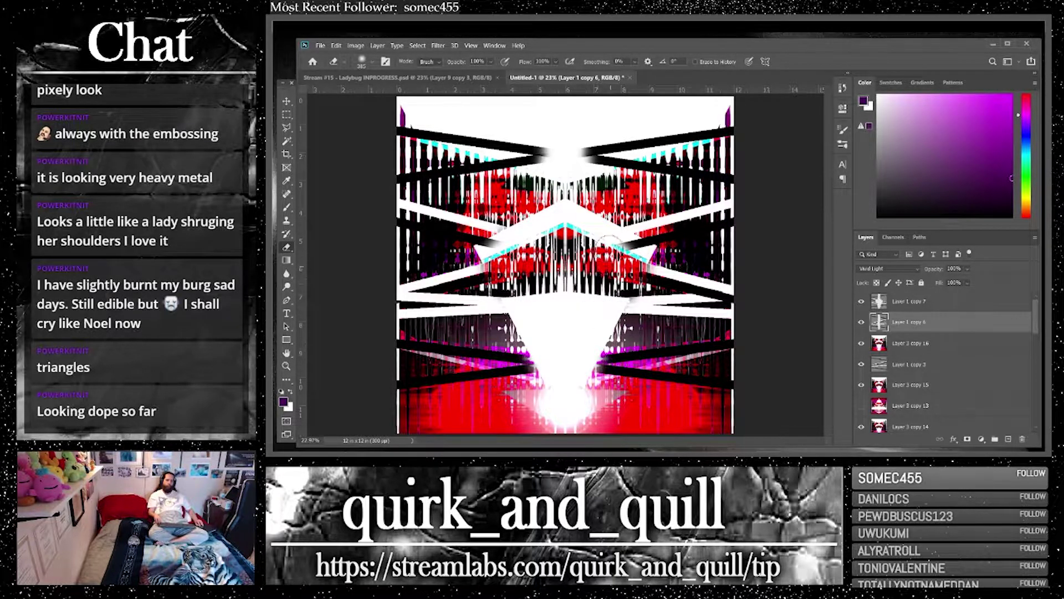
{"action": "left_click", "coordinate": [944, 300]}
{"action": "left_click", "coordinate": [925, 344], "text": "shift"}
{"action": "key", "text": "ctrl+j"}
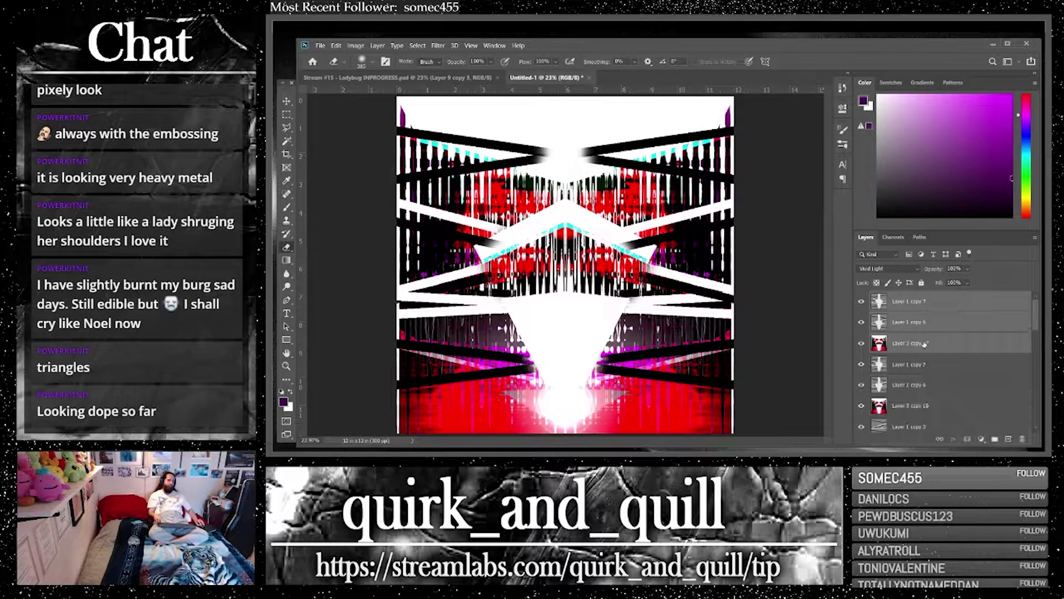
{"action": "right_click", "coordinate": [925, 344]}
{"action": "left_click", "coordinate": [863, 345]}
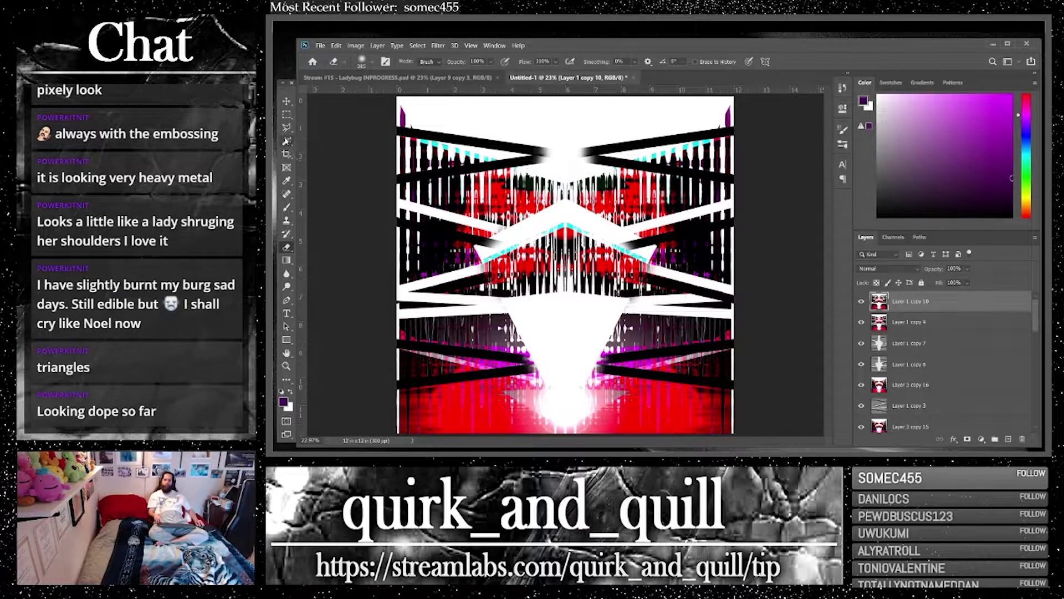
Magic Wand-select the merged fragments and fill them with a purple-to-white gradient on a new layer
{"action": "key", "text": "w"}
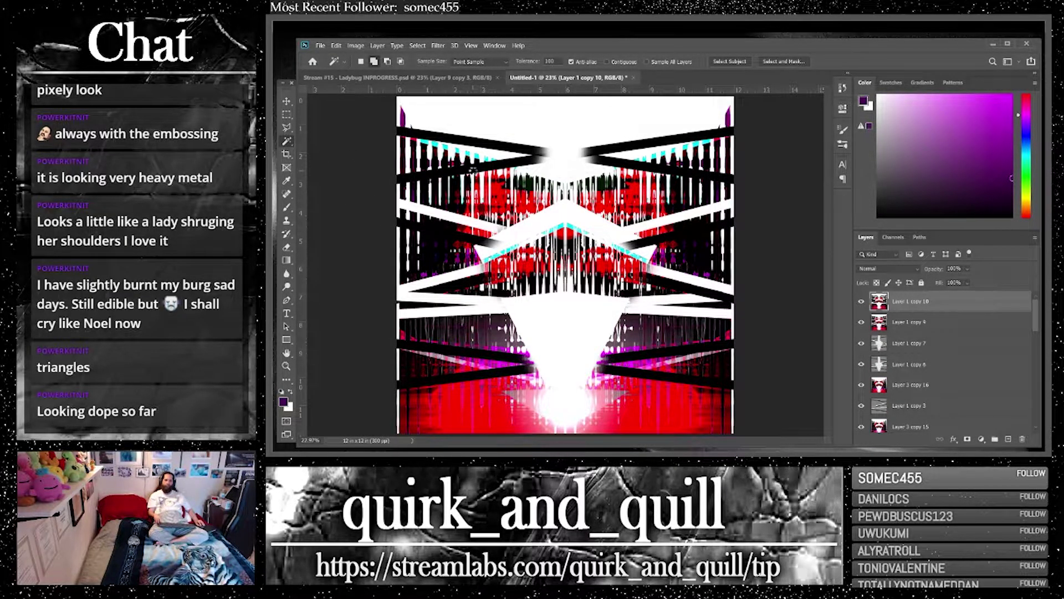
{"action": "left_click", "coordinate": [472, 169]}
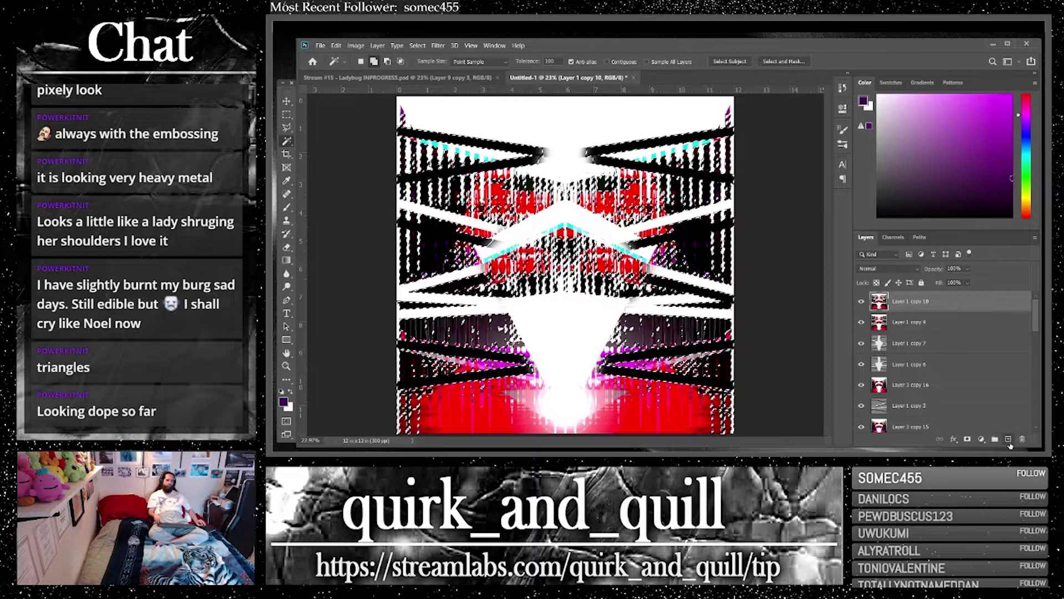
{"action": "left_click", "coordinate": [1008, 439]}
{"action": "left_click", "coordinate": [287, 261]}
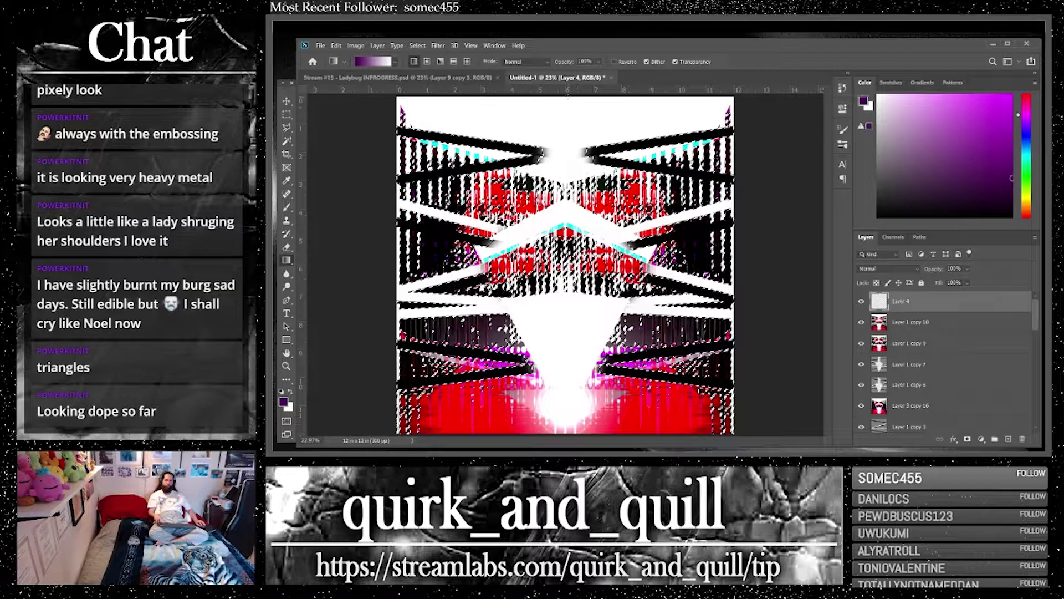
{"action": "left_click_drag", "start_coordinate": [566, 95], "coordinate": [568, 305]}
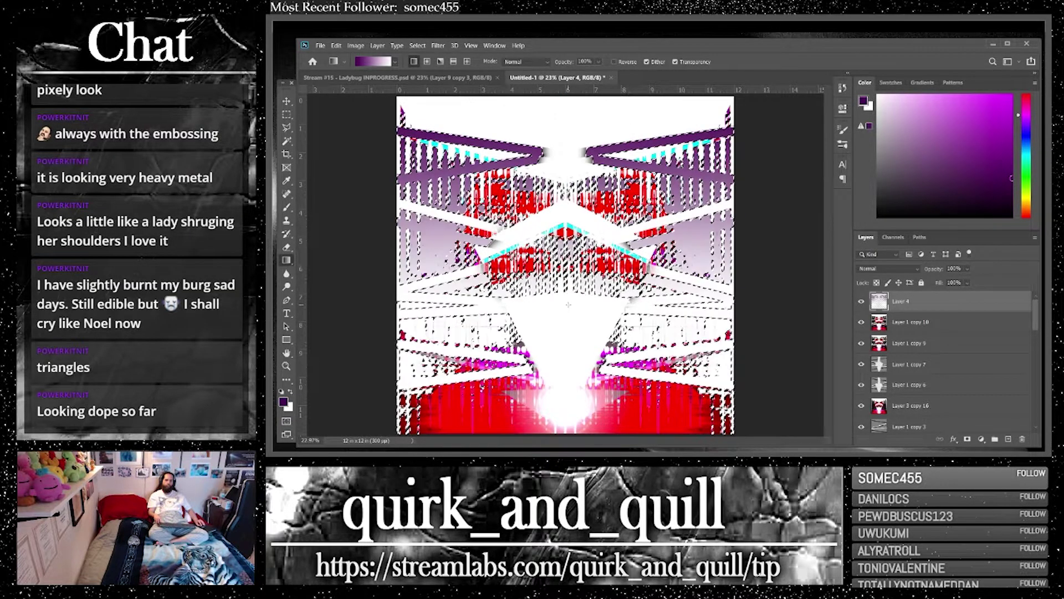
{"action": "key", "text": "ctrl+d"}
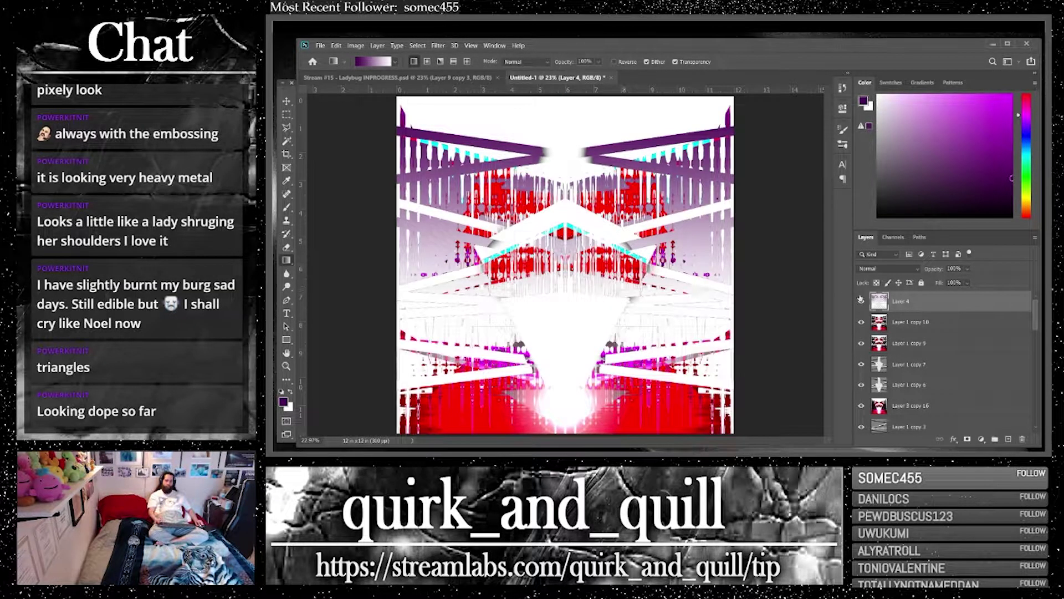
Duplicate Layer 4 with Layer 1 copy 10, merge them into Layer 4 copy, and duplicate it
{"action": "left_click", "coordinate": [948, 324], "text": "shift"}
{"action": "left_click_drag", "start_coordinate": [948, 324], "coordinate": [1008, 439]}
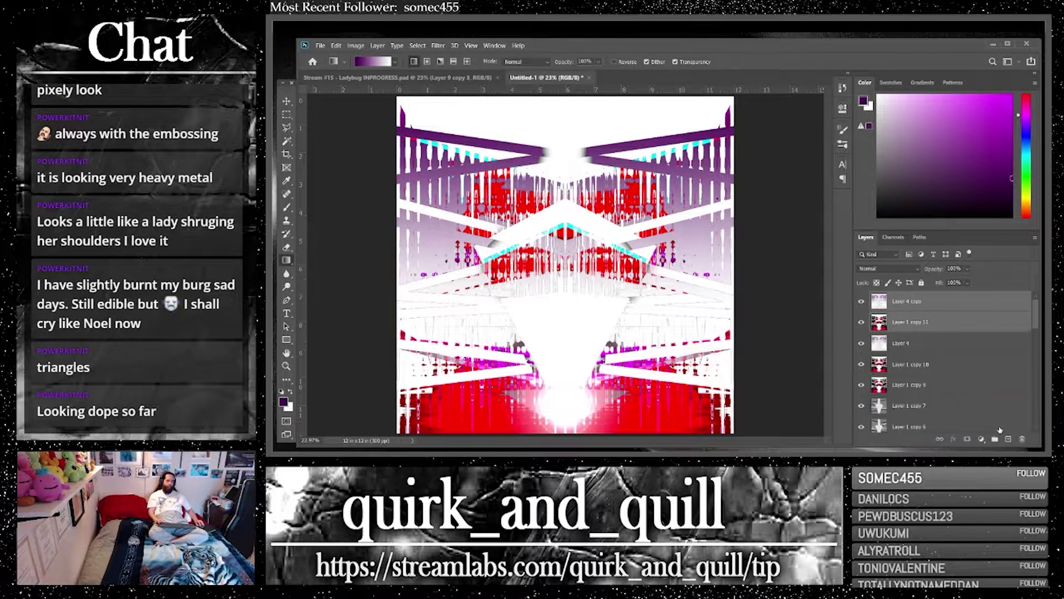
{"action": "right_click", "coordinate": [913, 329]}
{"action": "left_click", "coordinate": [904, 348]}
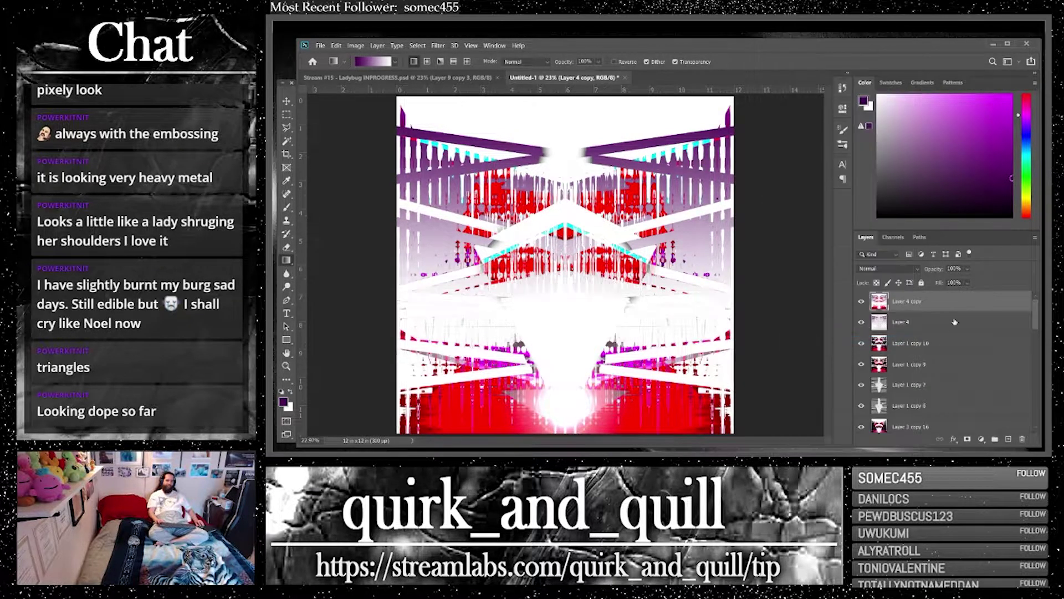
{"action": "left_click_drag", "start_coordinate": [960, 306], "coordinate": [1007, 439]}
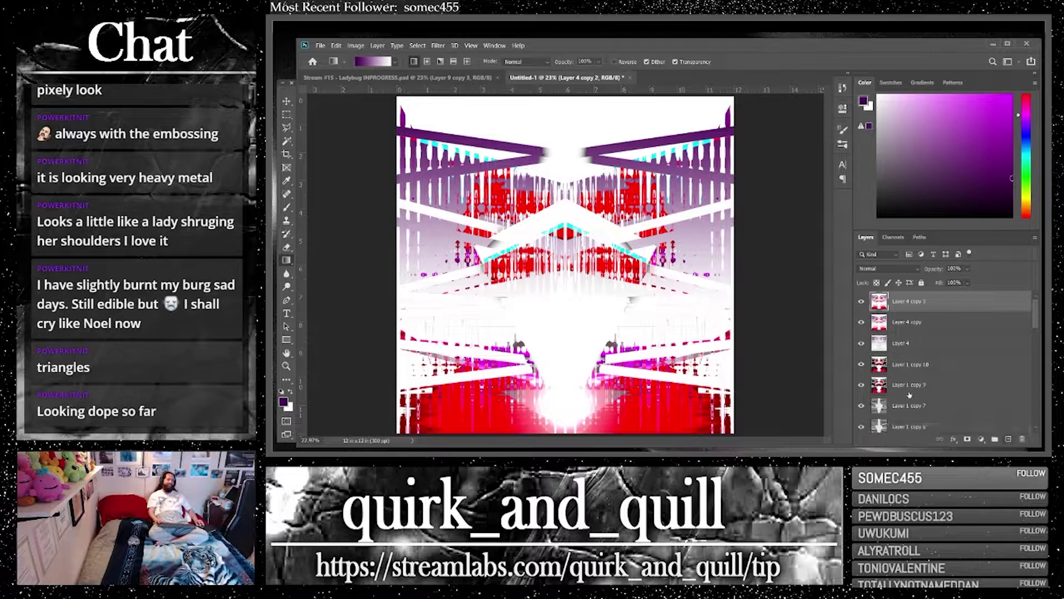
Magic Wand-select the red areas of the canvas and add a new empty layer
{"action": "left_click", "coordinate": [287, 141]}
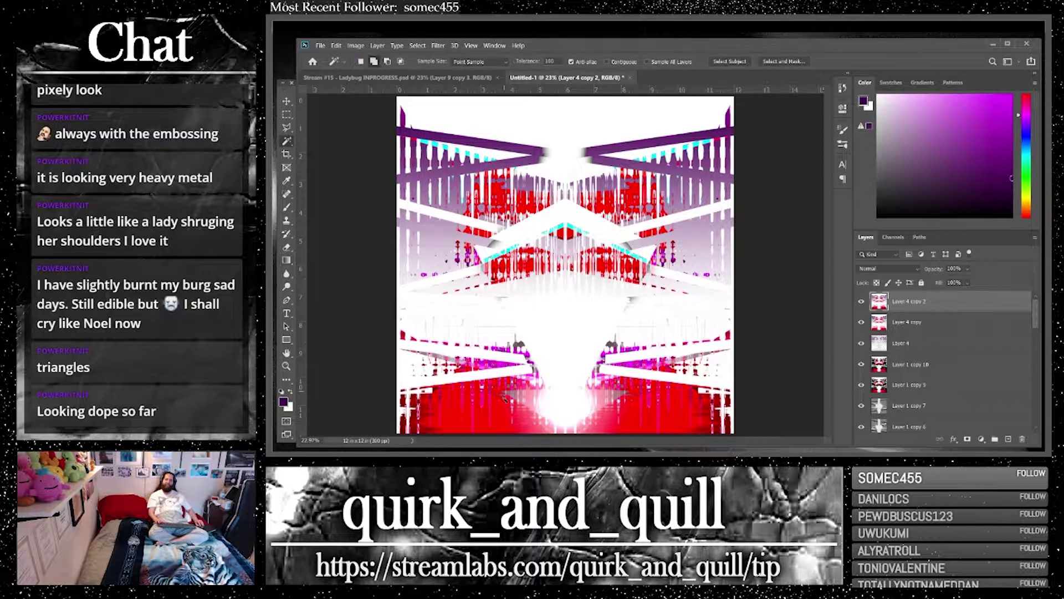
{"action": "left_click", "coordinate": [496, 419]}
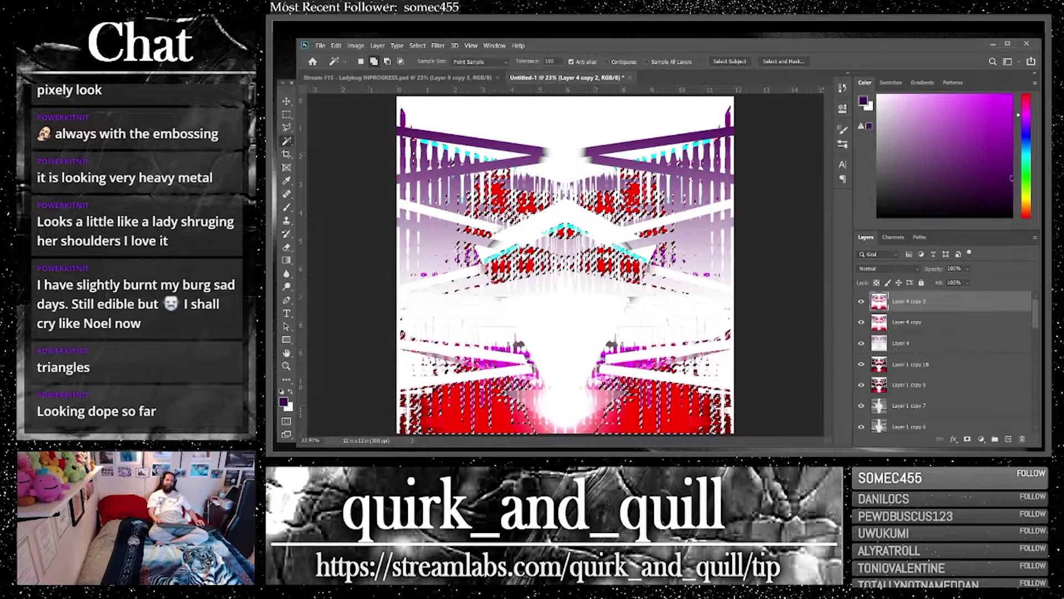
{"action": "left_click", "coordinate": [1010, 440]}
Set the foreground colour to ff0000 and the background colour to a dark red
{"action": "left_click", "coordinate": [283, 401]}
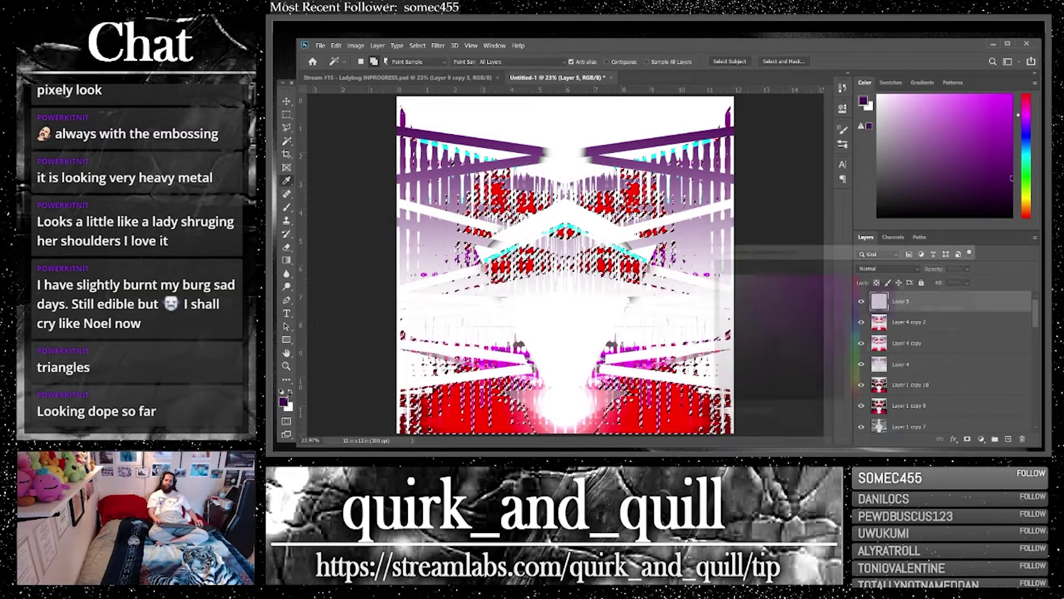
{"action": "type", "text": "ff0000"}
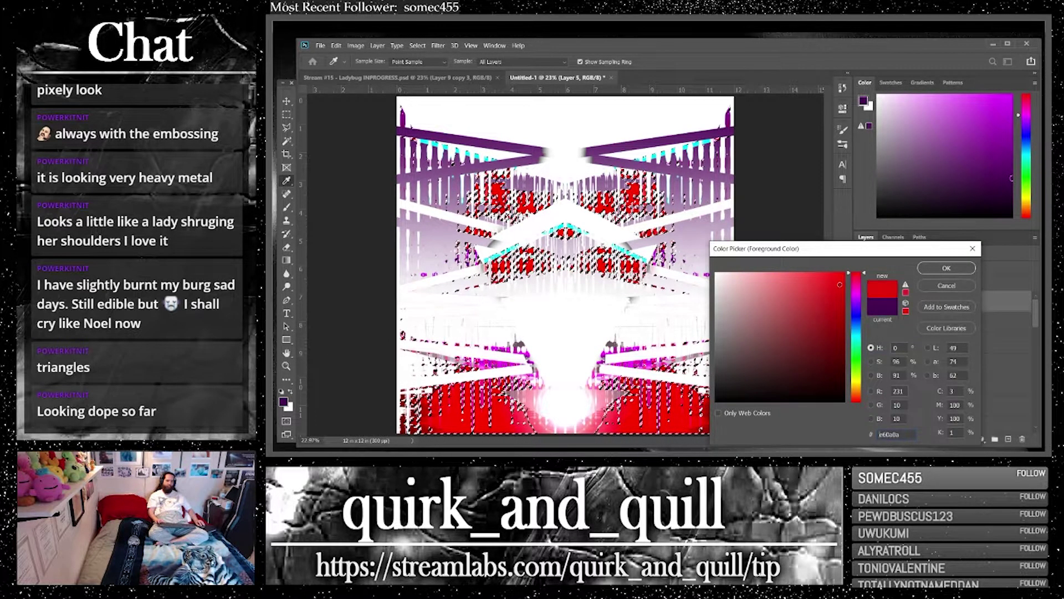
{"action": "left_click", "coordinate": [944, 268]}
{"action": "left_click", "coordinate": [288, 407]}
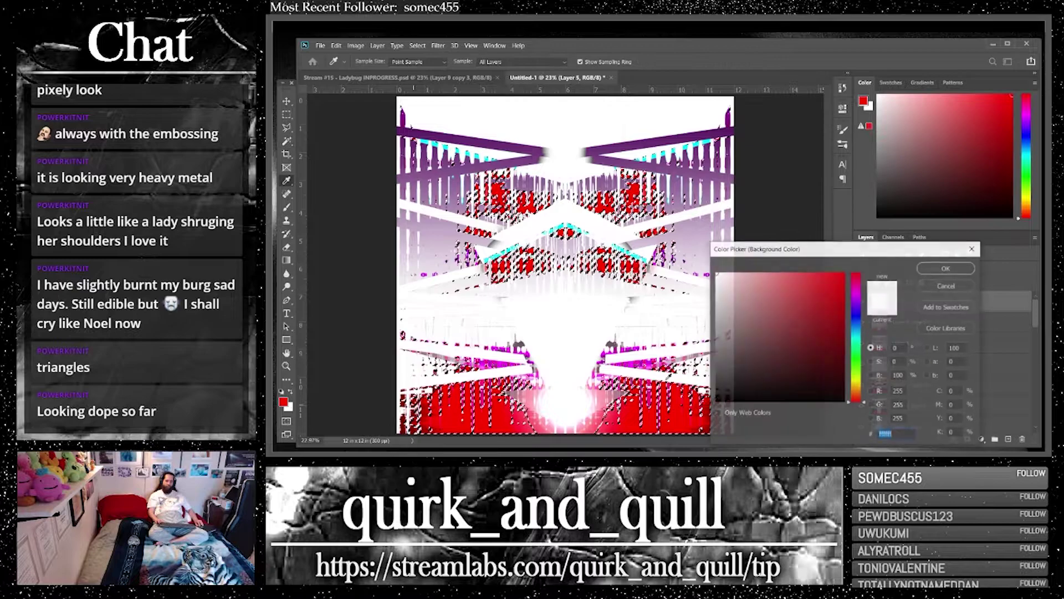
{"action": "left_click", "coordinate": [843, 329]}
{"action": "key", "text": "Return"}
Reselect the red areas, draw an upward gradient on Layer 5, then undo it
{"action": "key", "text": "w"}
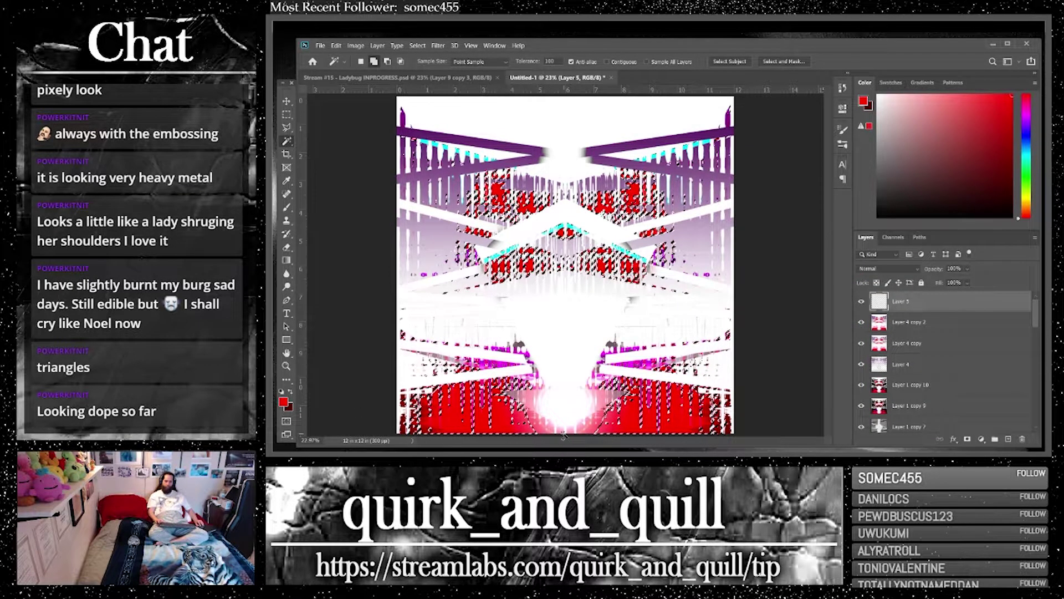
{"action": "key", "text": "ctrl+d"}
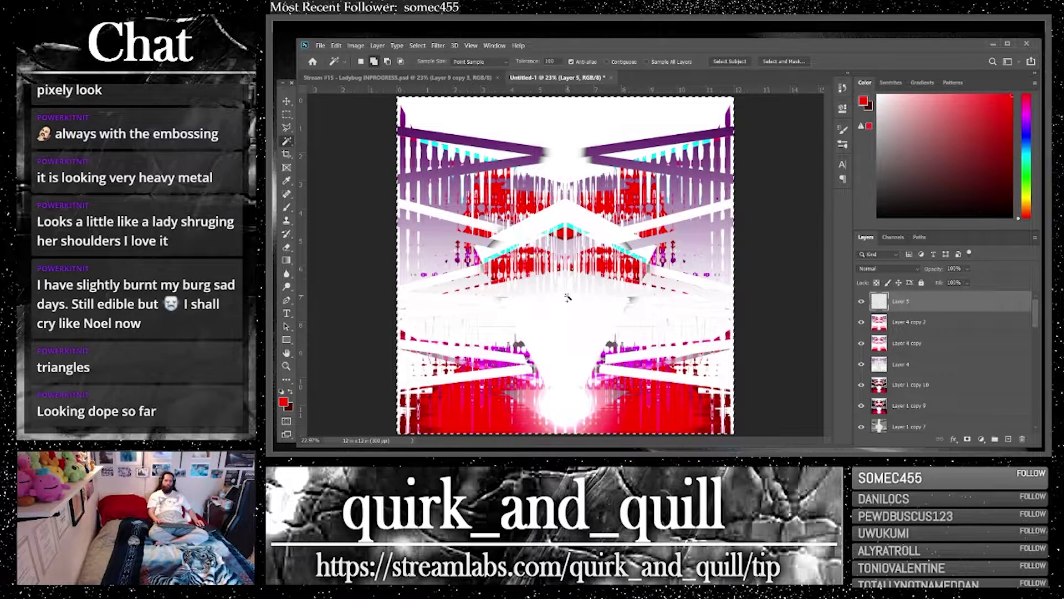
{"action": "left_click", "coordinate": [909, 322]}
{"action": "key", "text": "ctrl+shift+d"}
{"action": "left_click", "coordinate": [920, 302]}
{"action": "key", "text": "g"}
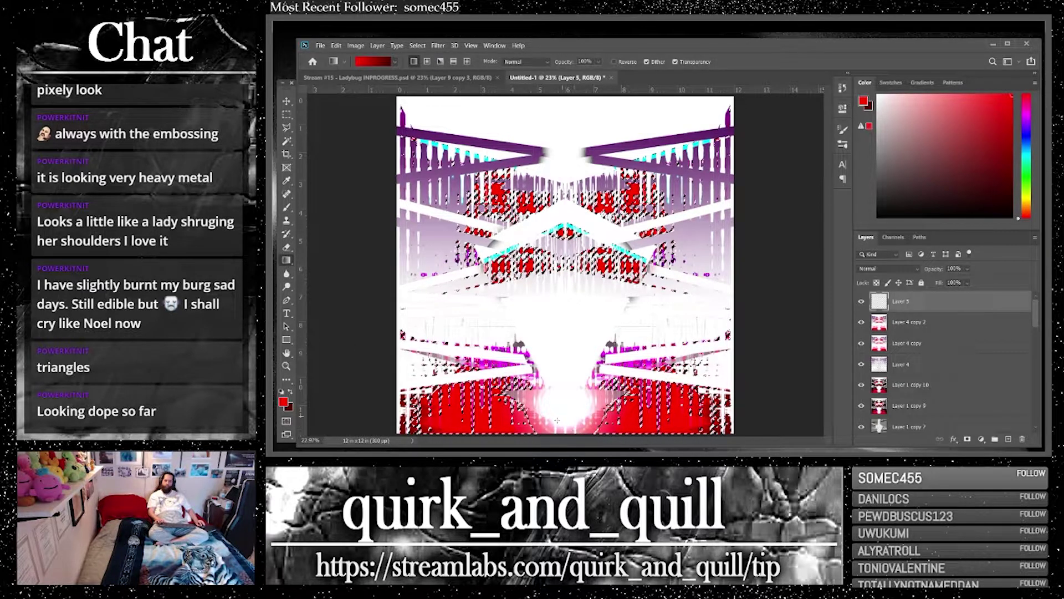
{"action": "left_click_drag", "start_coordinate": [563, 434], "coordinate": [563, 251]}
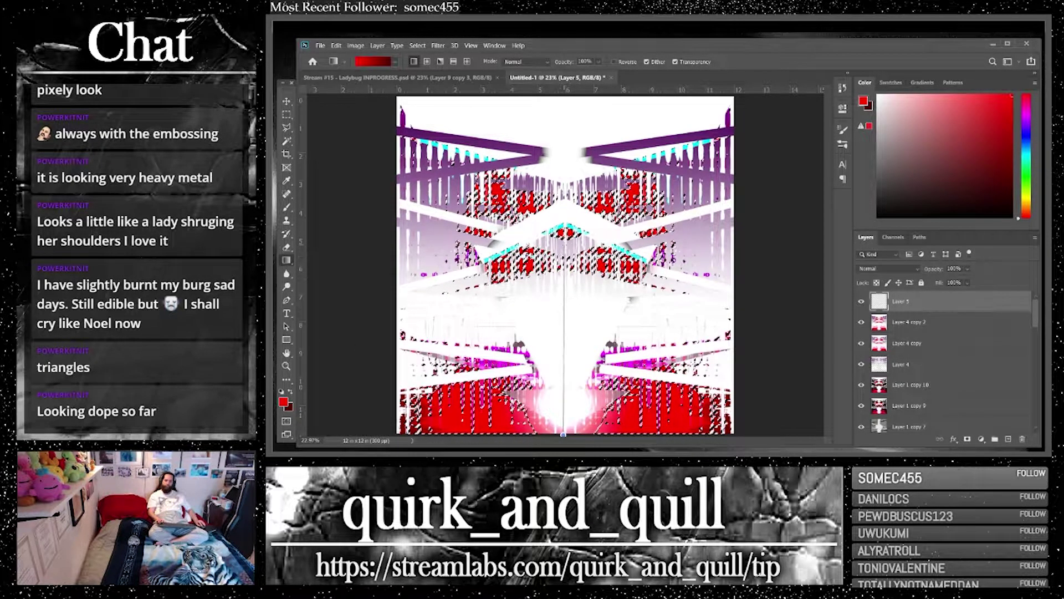
{"action": "key", "text": "ctrl+d"}
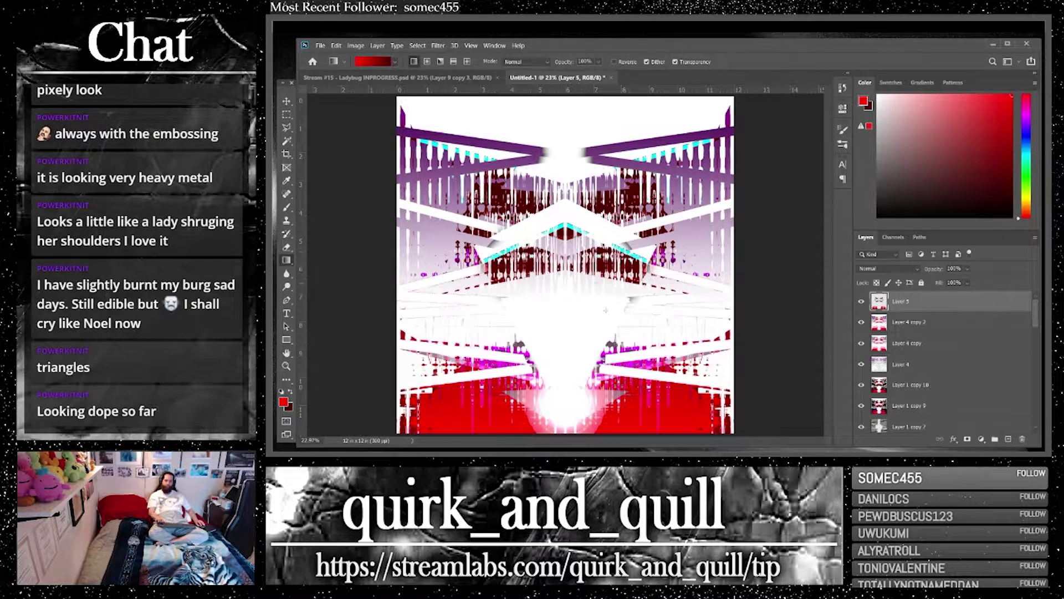
{"action": "key", "text": "ctrl+z"}
{"action": "key", "text": "ctrl+z"}
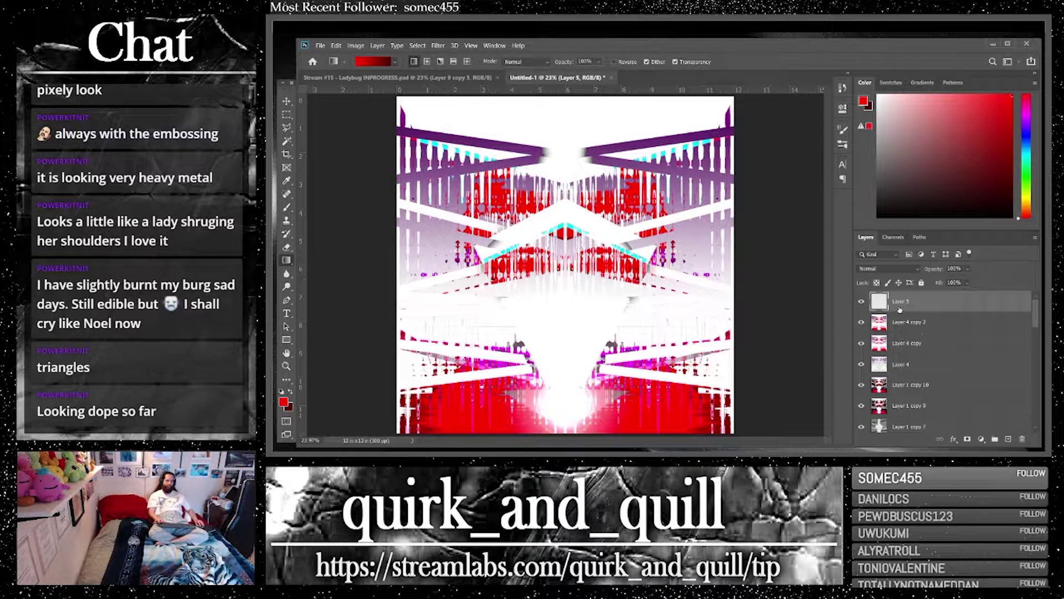
Duplicate Layer 4 copy 2 and move the new copy above Layer 5
{"action": "left_click", "coordinate": [940, 327]}
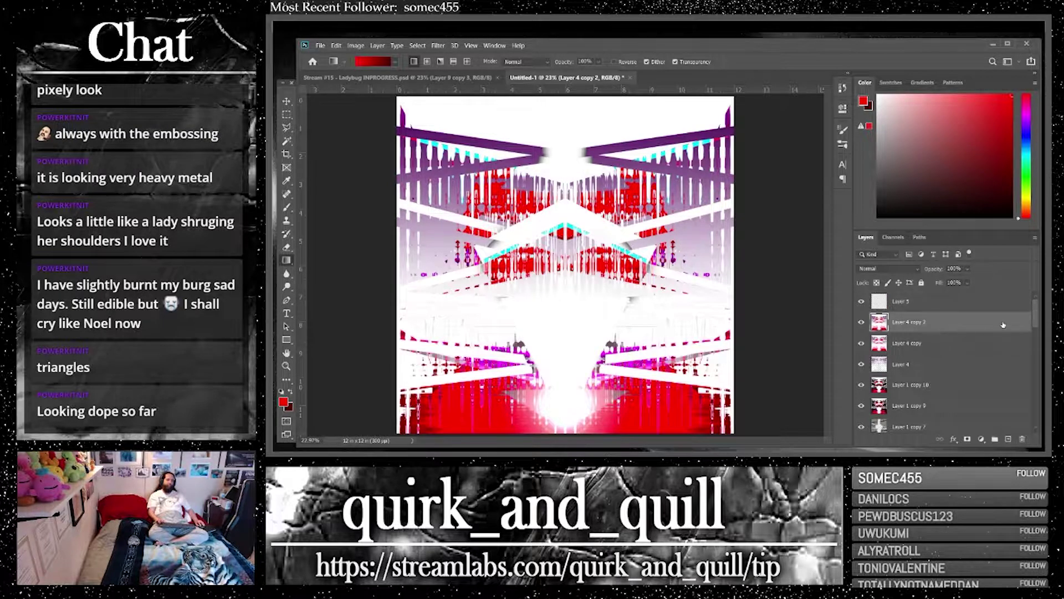
{"action": "key", "text": "ctrl+j"}
{"action": "left_click_drag", "start_coordinate": [933, 327], "coordinate": [930, 296]}
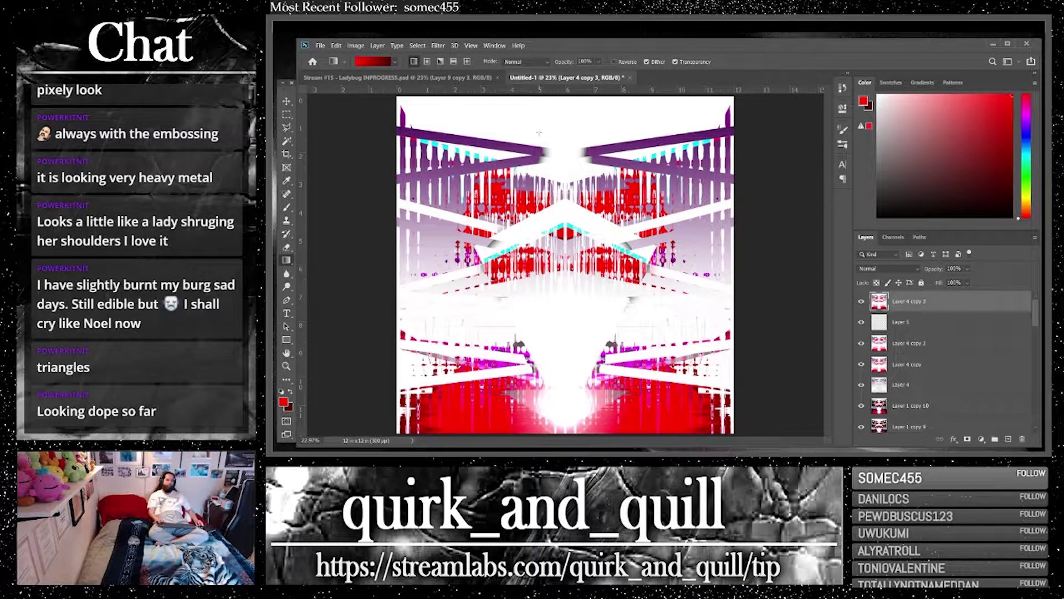
Apply Polar Coordinates with Rectangular to Polar to the top layer
{"action": "left_click", "coordinate": [439, 46]}
{"action": "mouse_move", "coordinate": [532, 176]}
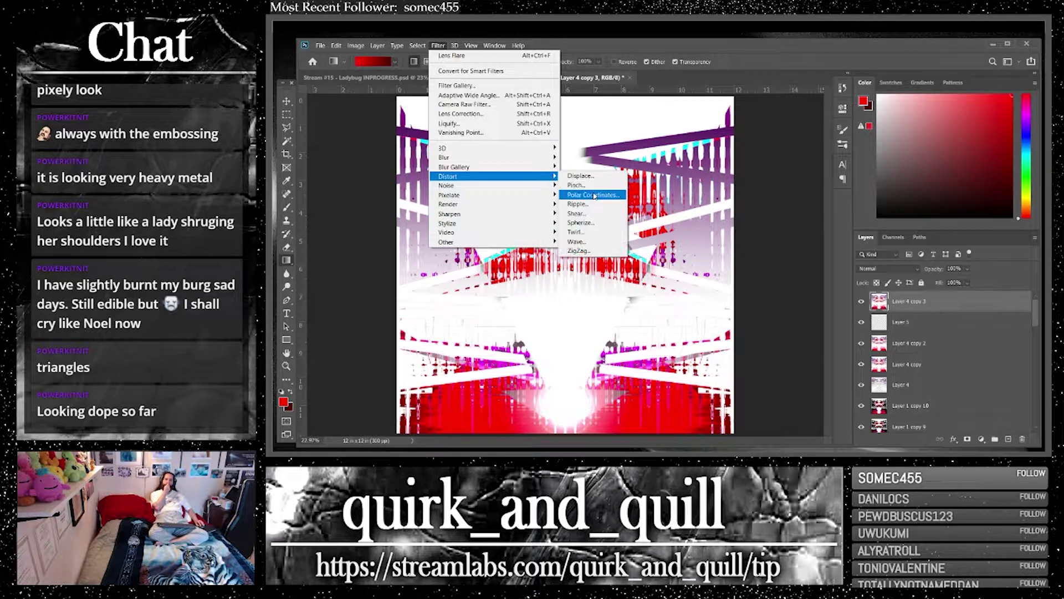
{"action": "left_click", "coordinate": [595, 195]}
{"action": "left_click", "coordinate": [695, 187]}
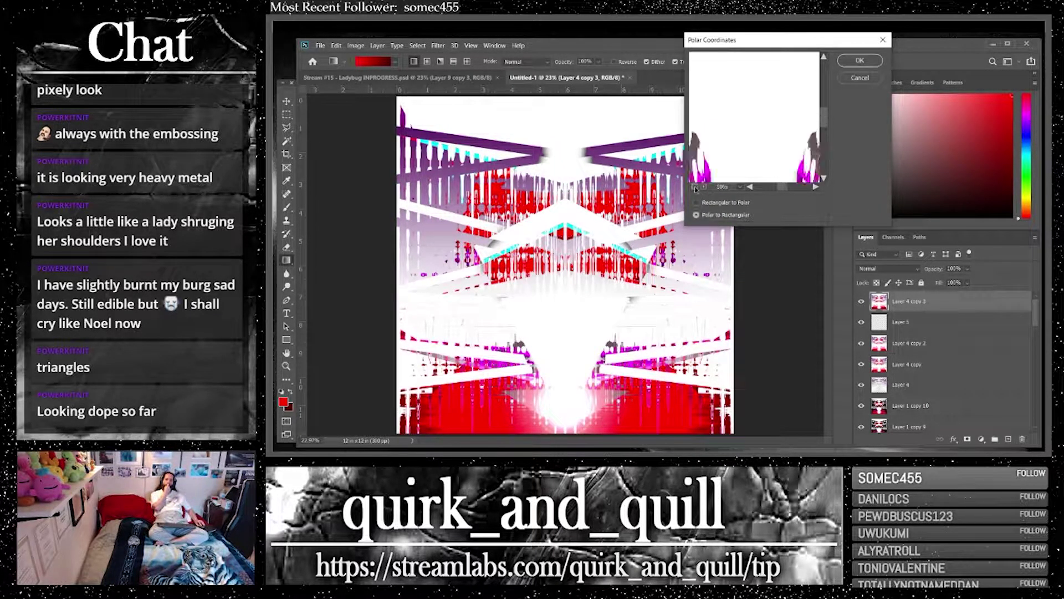
{"action": "left_click", "coordinate": [696, 203]}
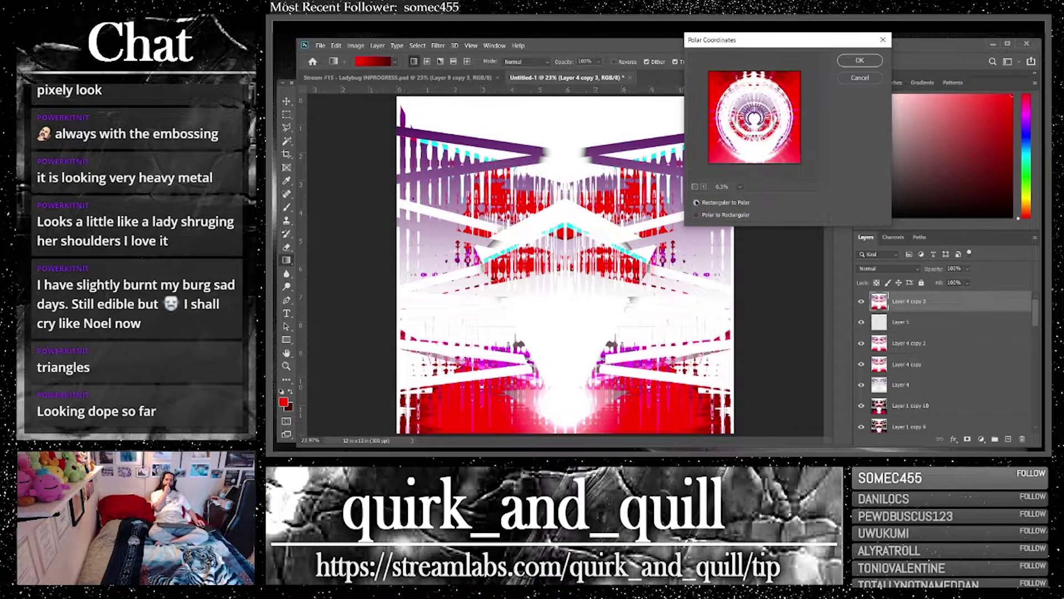
{"action": "left_click", "coordinate": [860, 60]}
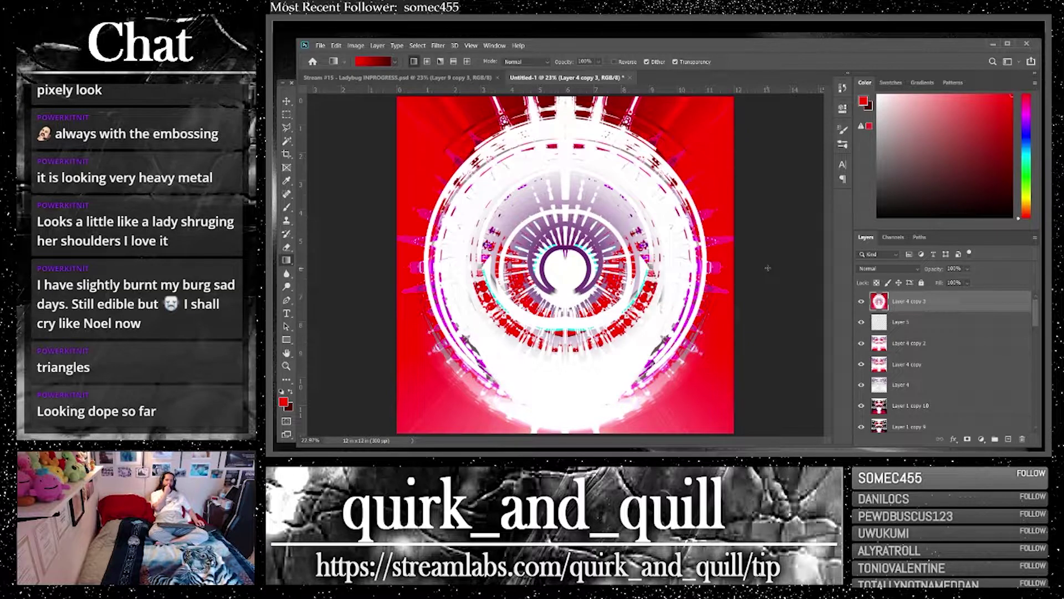
Duplicate the polar layer and set the copy's blend mode to Exclusion
{"action": "left_click_drag", "start_coordinate": [980, 304], "coordinate": [1008, 438]}
{"action": "left_click", "coordinate": [903, 270]}
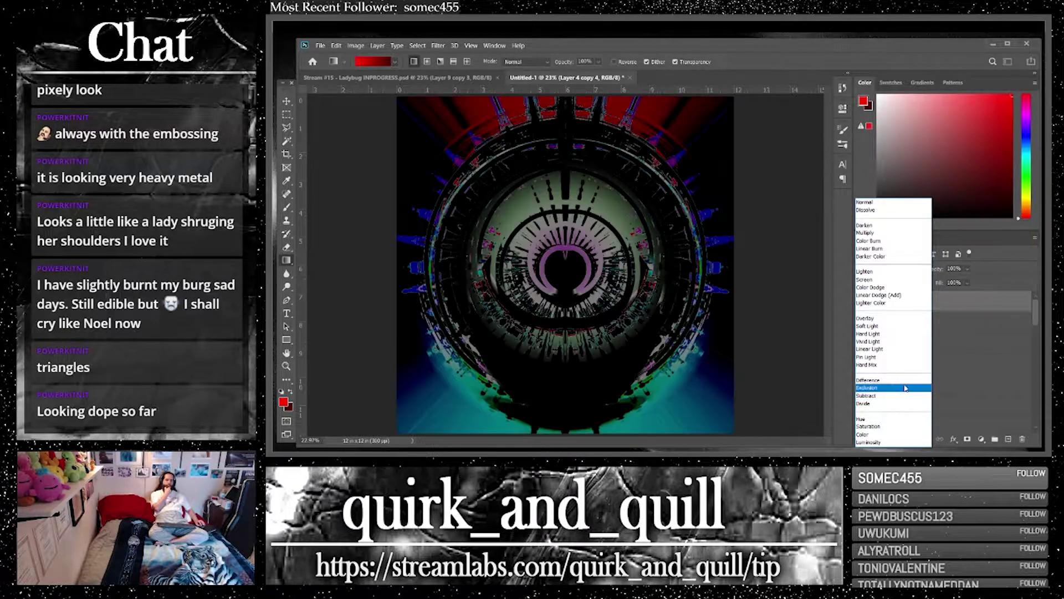
{"action": "left_click", "coordinate": [905, 387]}
Duplicate the selected red circle layers and merge the copies into one layer
{"action": "left_click", "coordinate": [973, 326], "text": "shift"}
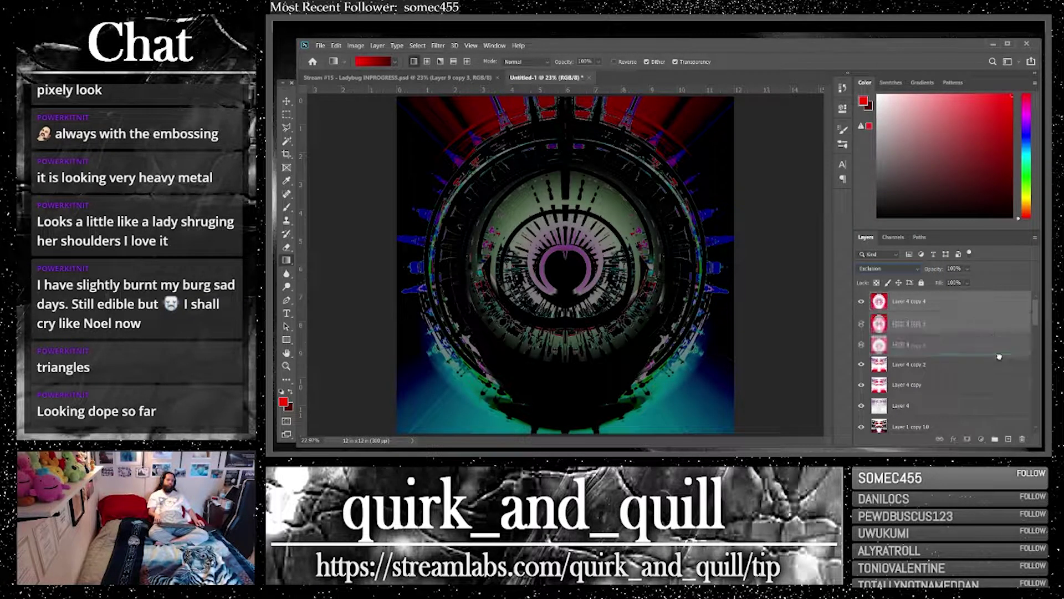
{"action": "left_click_drag", "start_coordinate": [972, 326], "coordinate": [1012, 441]}
{"action": "right_click", "coordinate": [901, 321]}
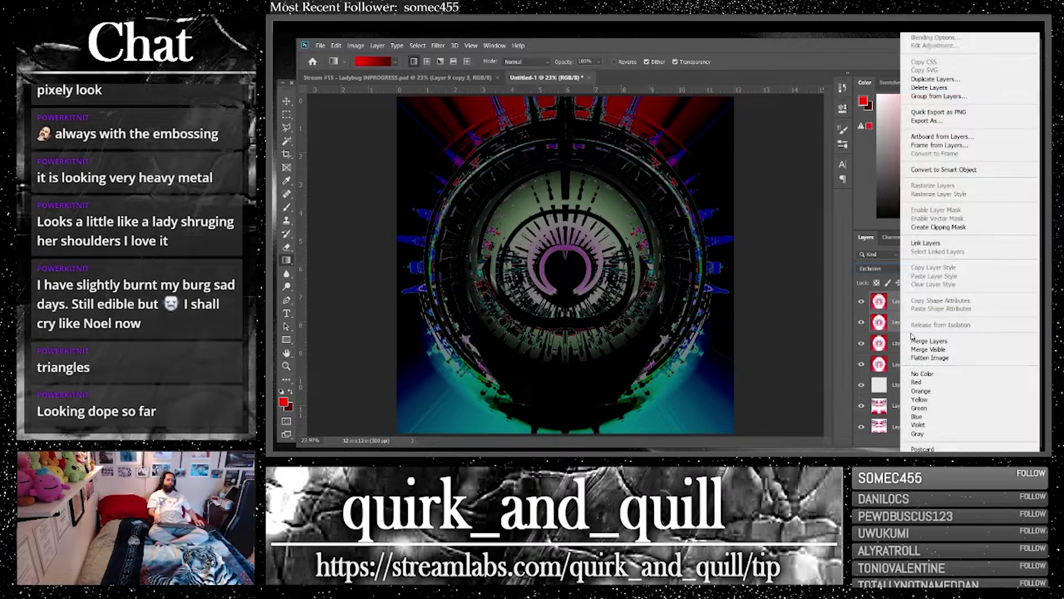
{"action": "left_click", "coordinate": [926, 340]}
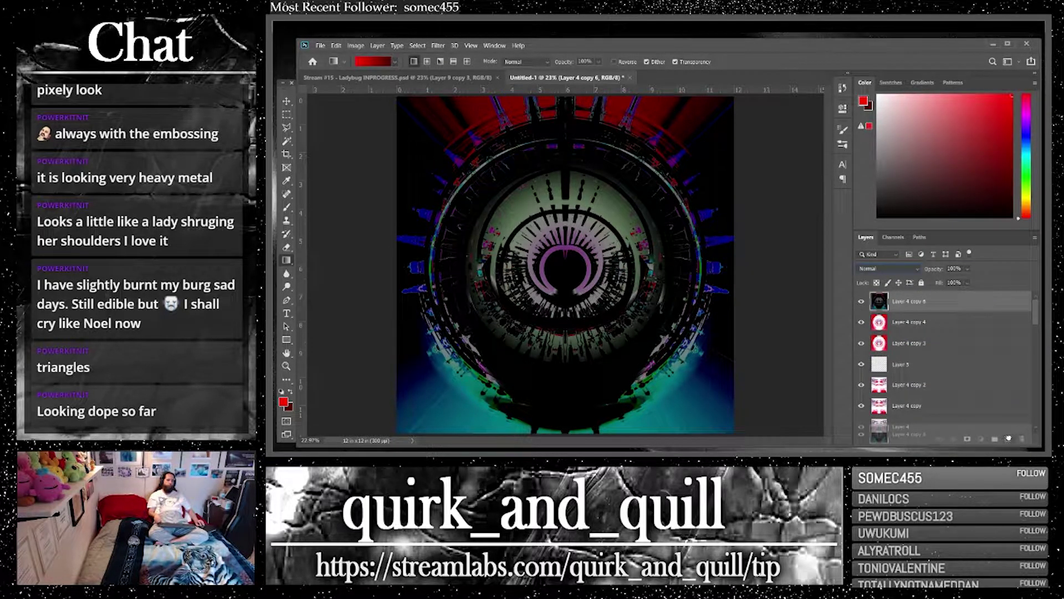
Duplicate merged Layer 4 copy 6 and set Brightness/Contrast to brightness 150, contrast 100
{"action": "left_click_drag", "start_coordinate": [1009, 438], "coordinate": [1008, 438]}
{"action": "left_click", "coordinate": [355, 46]}
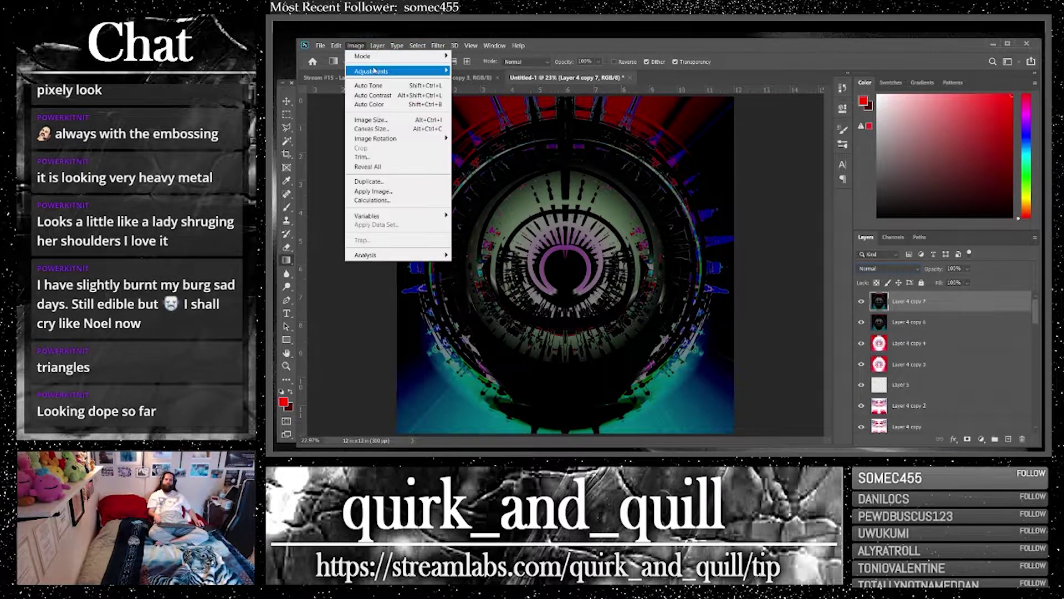
{"action": "mouse_move", "coordinate": [388, 71]}
{"action": "left_click", "coordinate": [488, 73]}
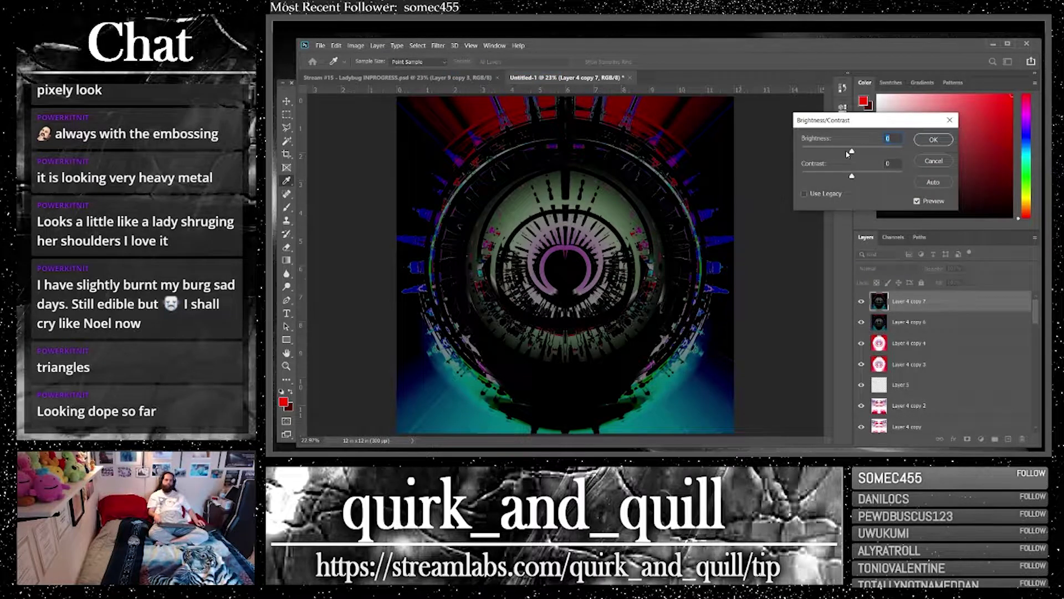
{"action": "left_click_drag", "start_coordinate": [852, 151], "coordinate": [955, 153]}
{"action": "left_click_drag", "start_coordinate": [852, 176], "coordinate": [700, 191]}
{"action": "left_click_drag", "start_coordinate": [971, 191], "coordinate": [1005, 190]}
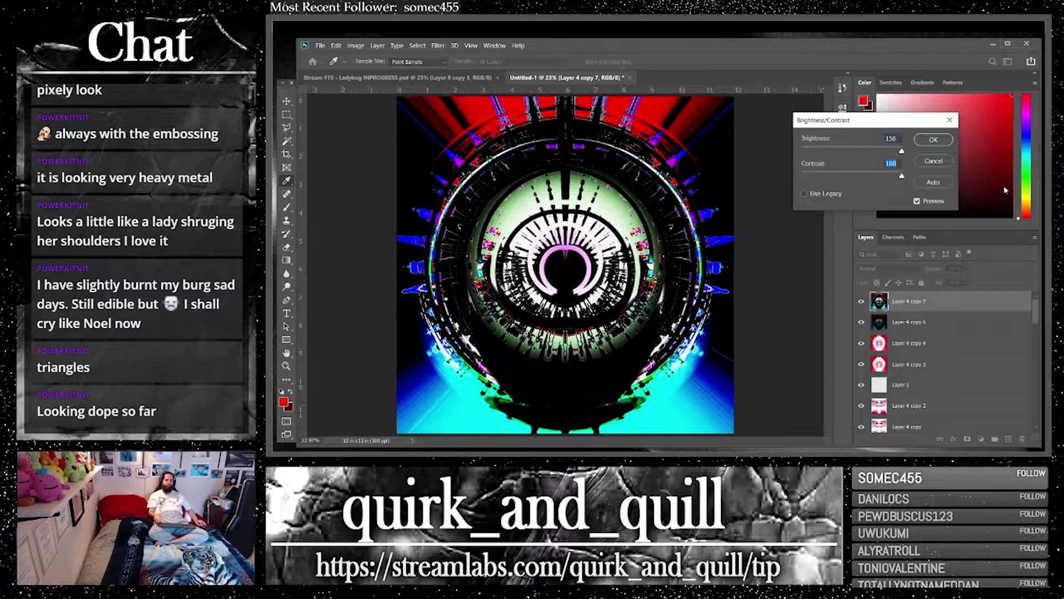
{"action": "left_click", "coordinate": [934, 139]}
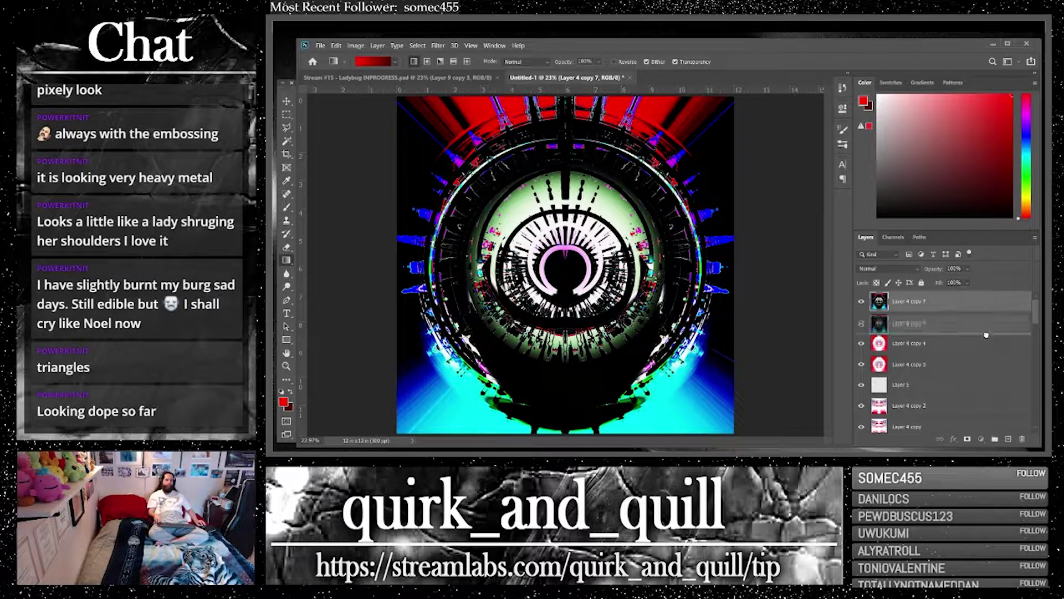
Duplicate the brightened layer, apply another Brightness/Contrast boost, then duplicate the result
{"action": "left_click_drag", "start_coordinate": [993, 437], "coordinate": [994, 437]}
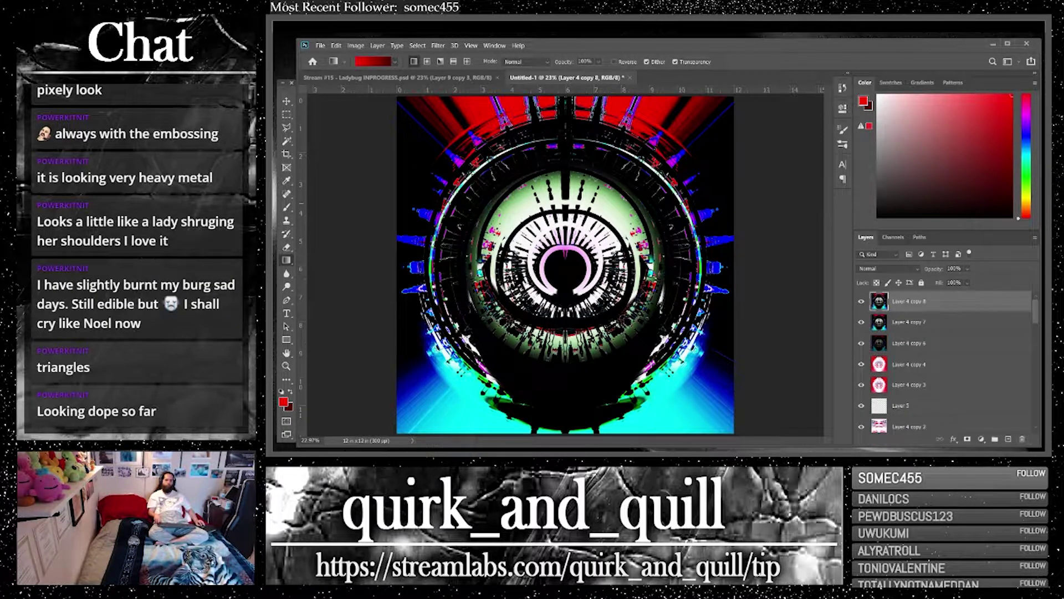
{"action": "left_click", "coordinate": [358, 46]}
{"action": "mouse_move", "coordinate": [368, 71]}
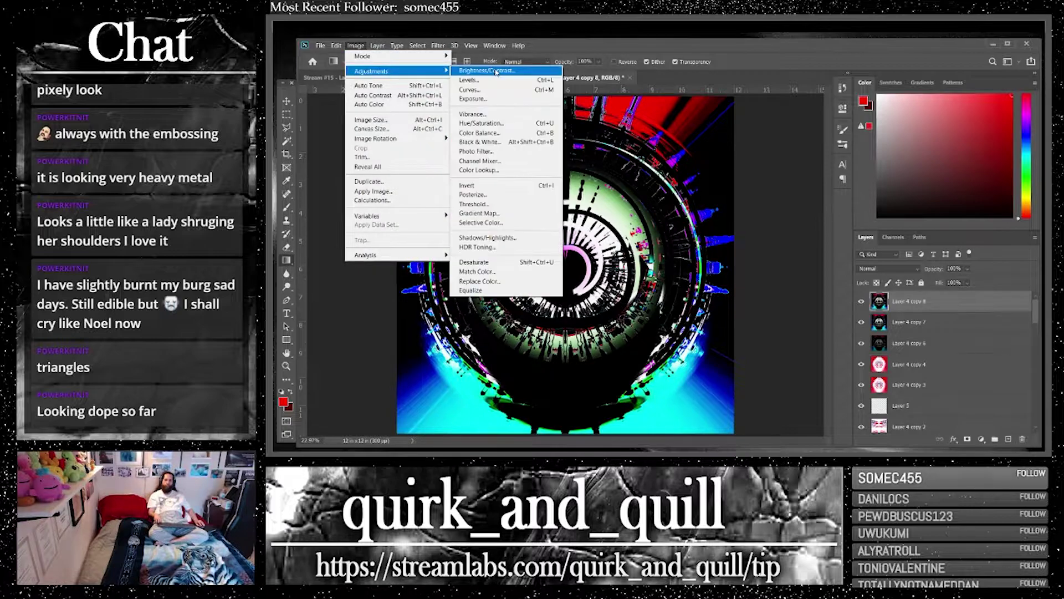
{"action": "left_click", "coordinate": [496, 72]}
{"action": "left_click_drag", "start_coordinate": [854, 151], "coordinate": [802, 176]}
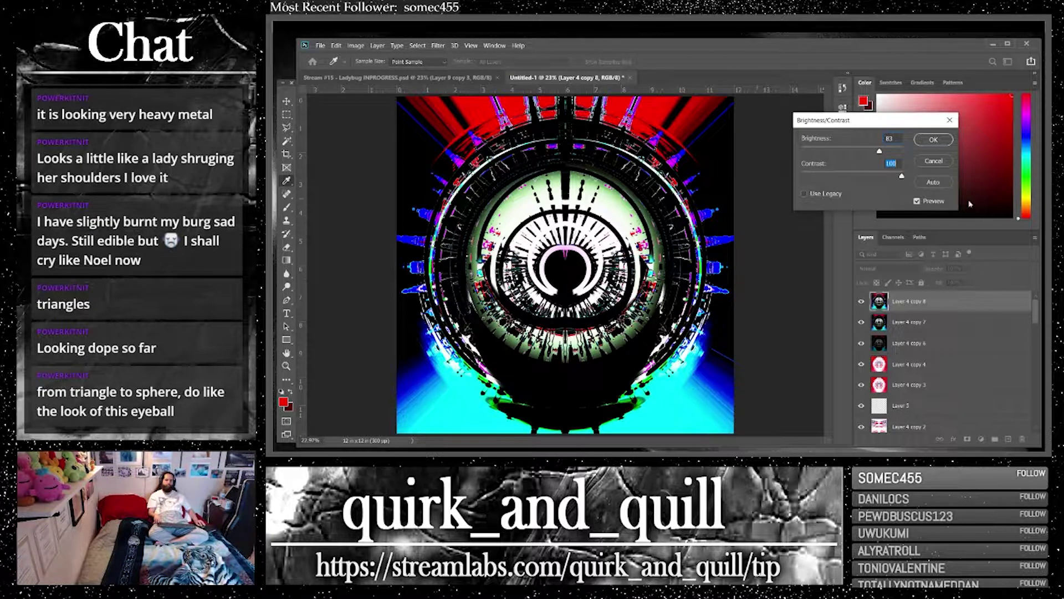
{"action": "key", "text": "ctrl+z"}
{"action": "left_click", "coordinate": [922, 143]}
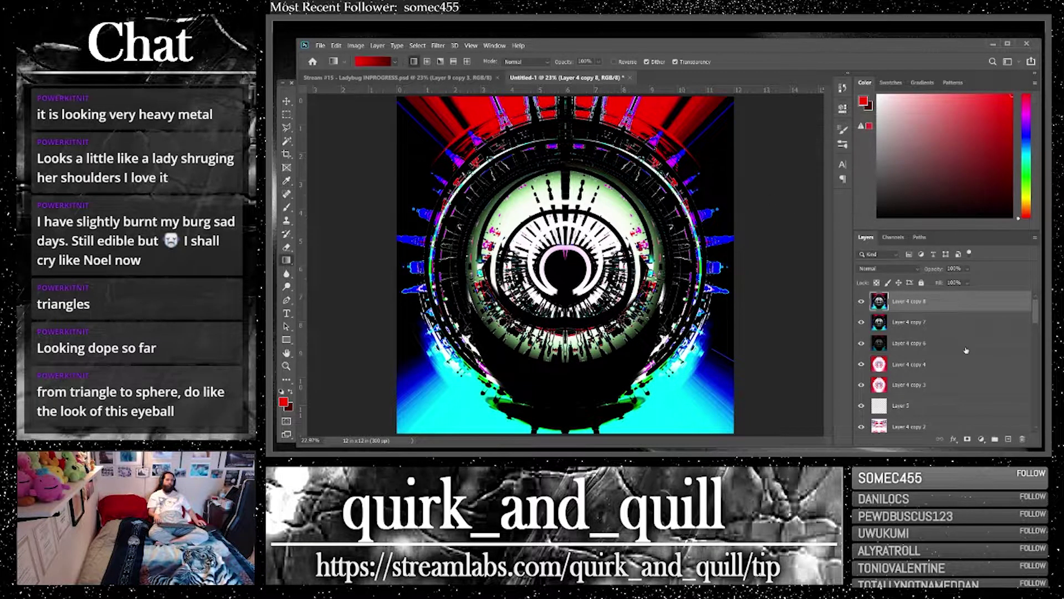
{"action": "key", "text": "ctrl+j"}
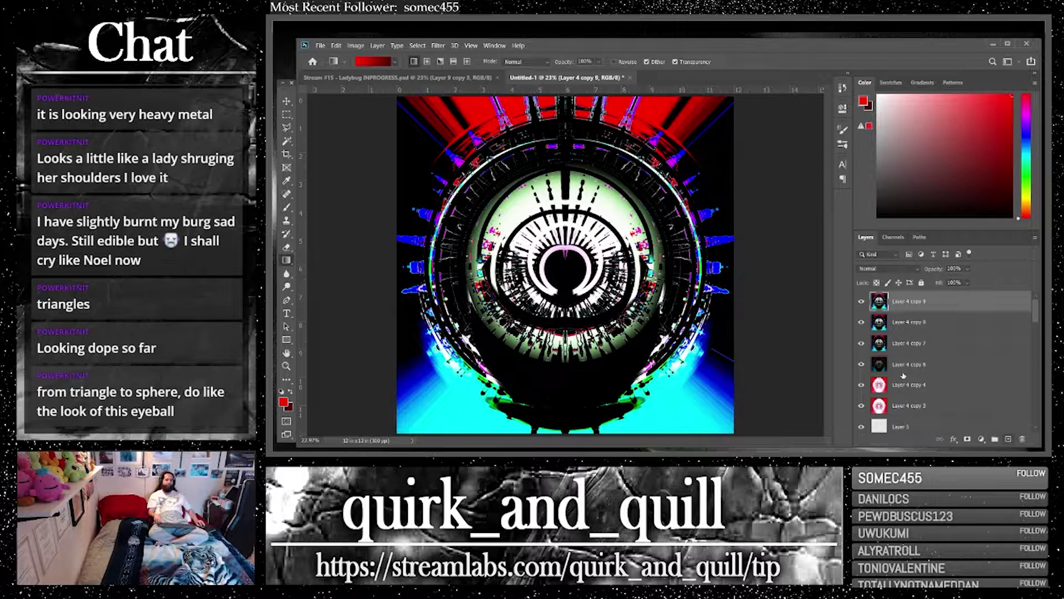
{"action": "left_click", "coordinate": [336, 46]}
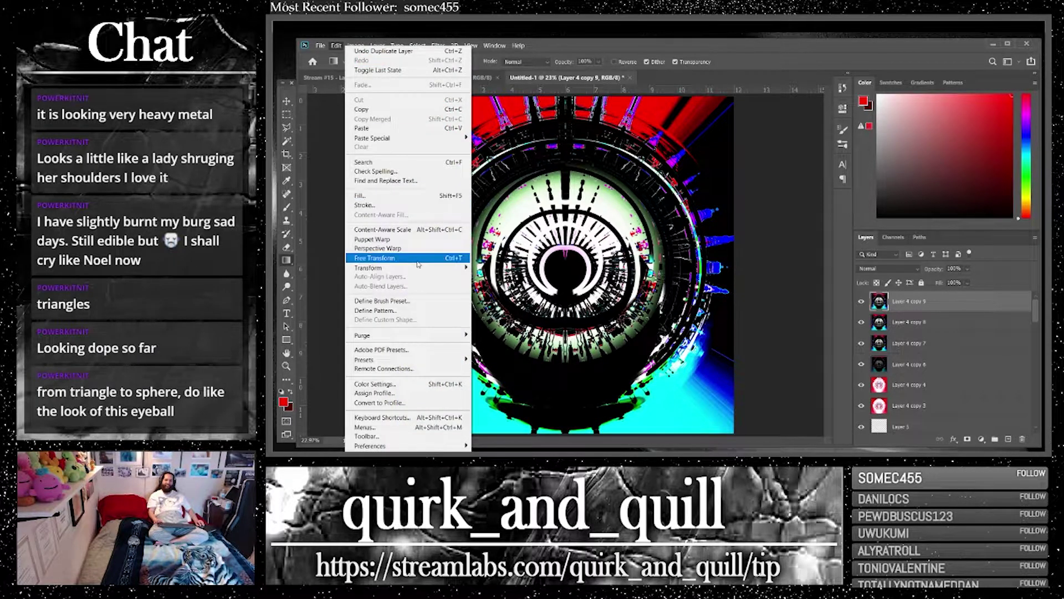
Flip the top layer vertically and set its blend mode to Hard Mix
{"action": "mouse_move", "coordinate": [424, 269]}
{"action": "left_click", "coordinate": [493, 429]}
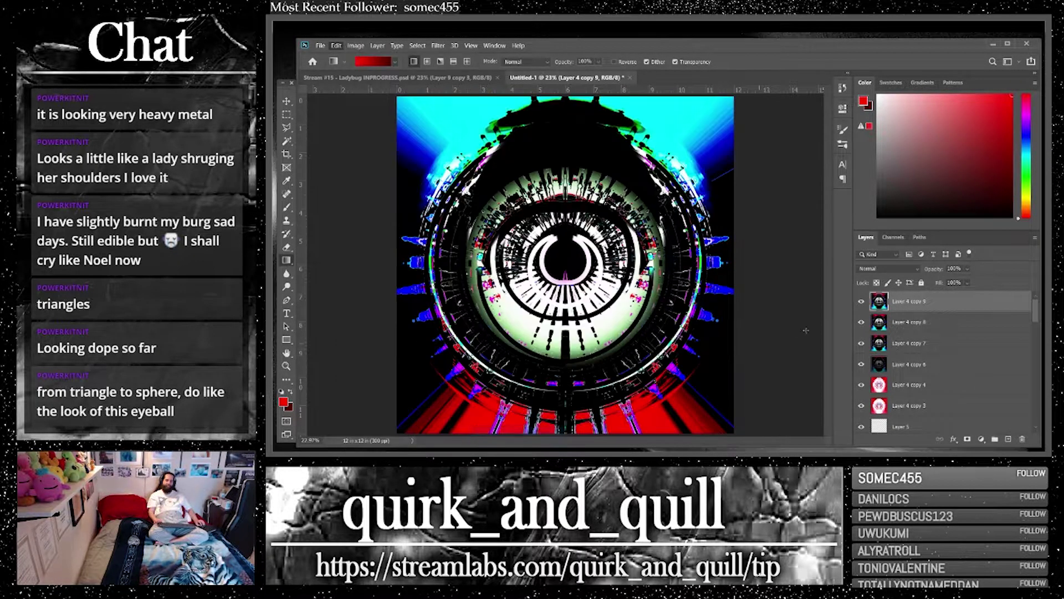
{"action": "left_click", "coordinate": [888, 269]}
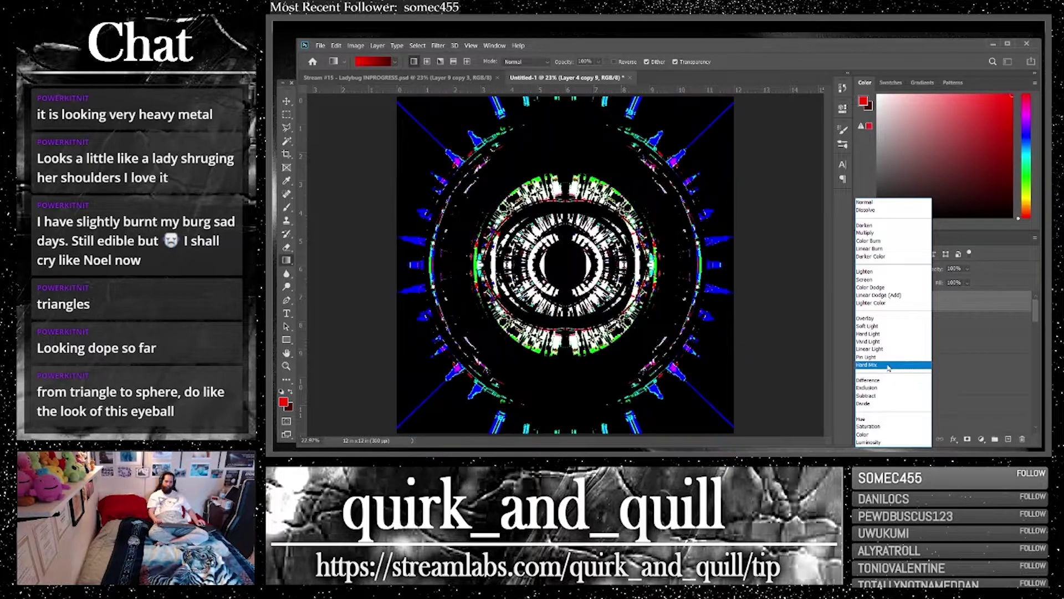
{"action": "left_click", "coordinate": [889, 366]}
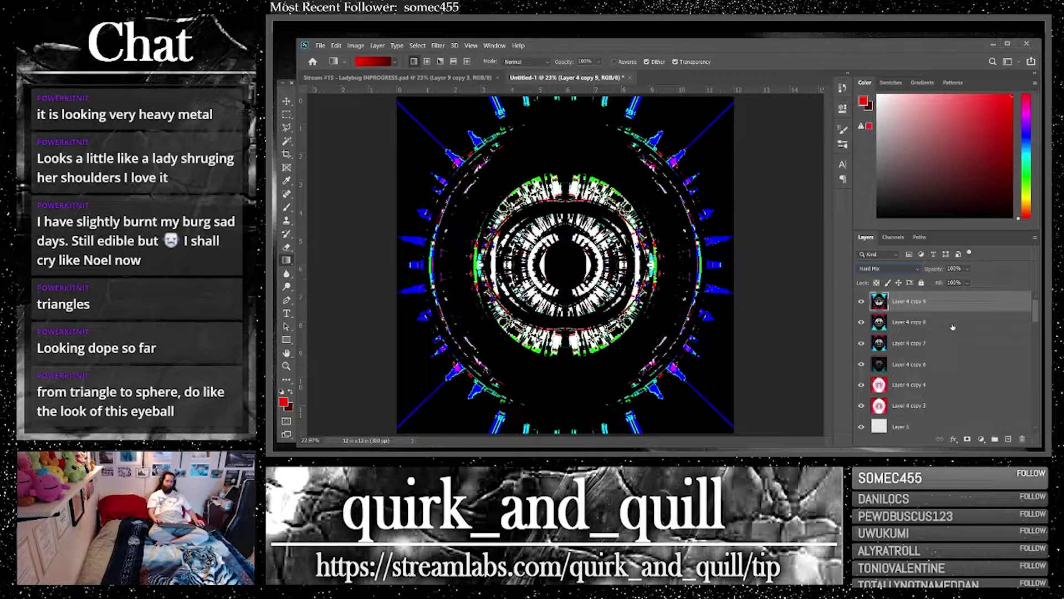
Duplicate the flipped layer with Layer 4 copy 8, merge into Layer 4 copy 11, and duplicate it
{"action": "left_click", "coordinate": [953, 327], "text": "shift"}
{"action": "left_click_drag", "start_coordinate": [992, 329], "coordinate": [1009, 439]}
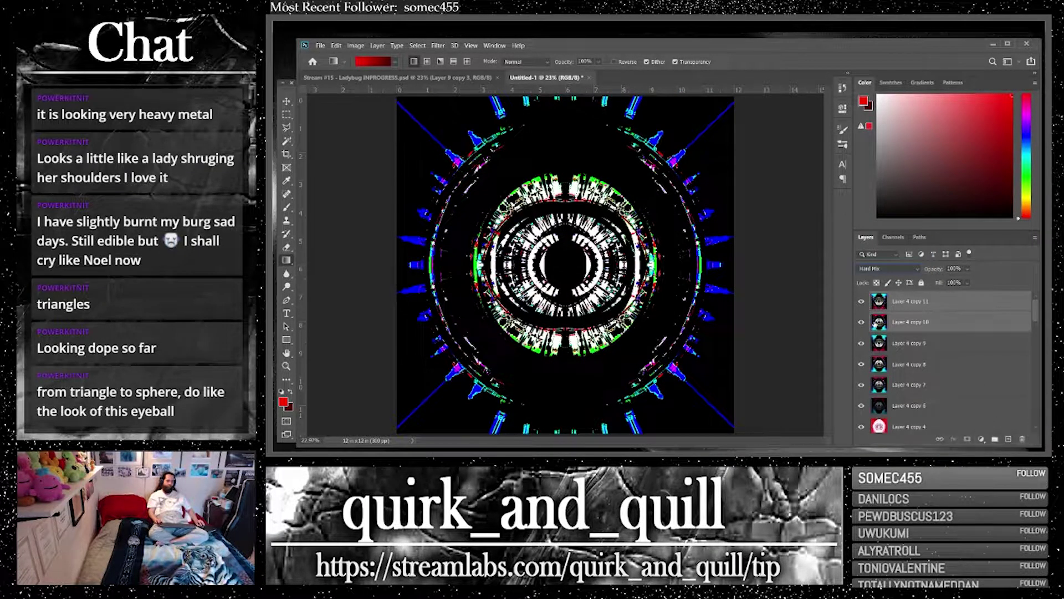
{"action": "right_click", "coordinate": [909, 323]}
{"action": "left_click", "coordinate": [898, 342]}
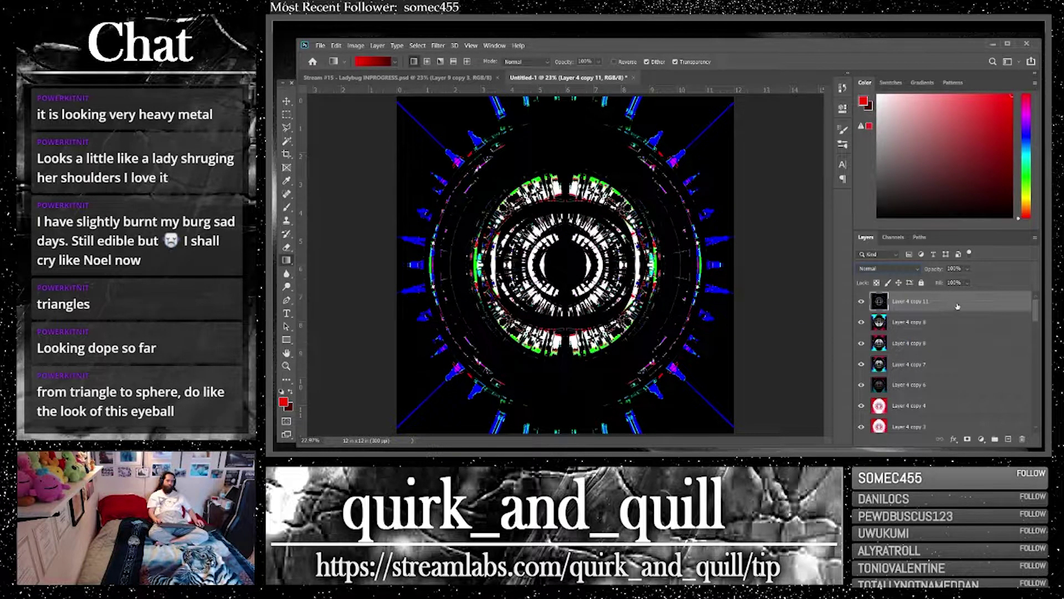
{"action": "left_click_drag", "start_coordinate": [957, 306], "coordinate": [1008, 439]}
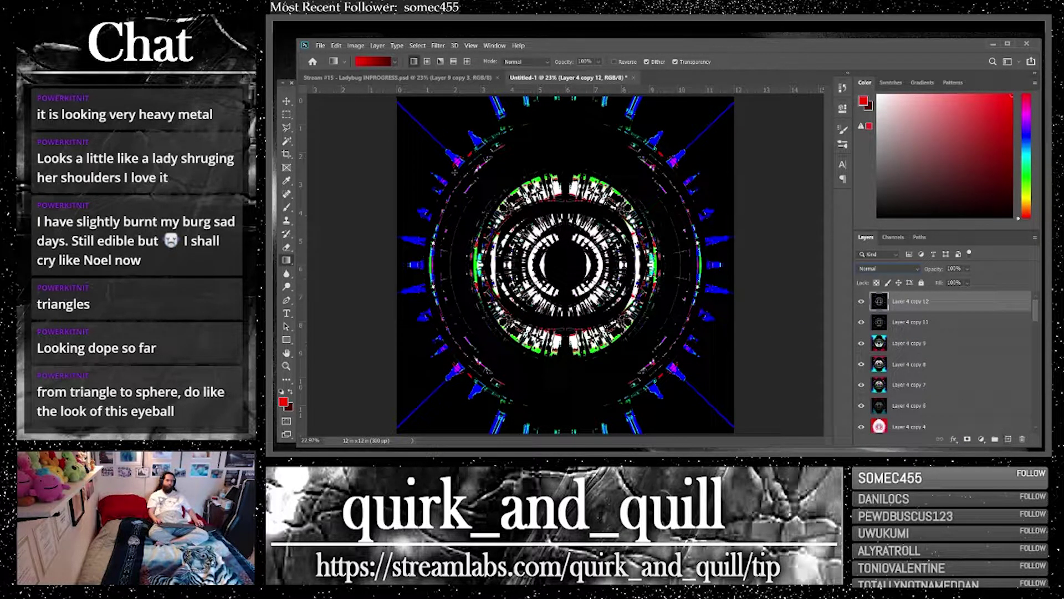
{"action": "left_click", "coordinate": [356, 45]}
Set Brightness/Contrast on Layer 4 copy 12 to brightness 150 and contrast 100
{"action": "mouse_move", "coordinate": [382, 71]}
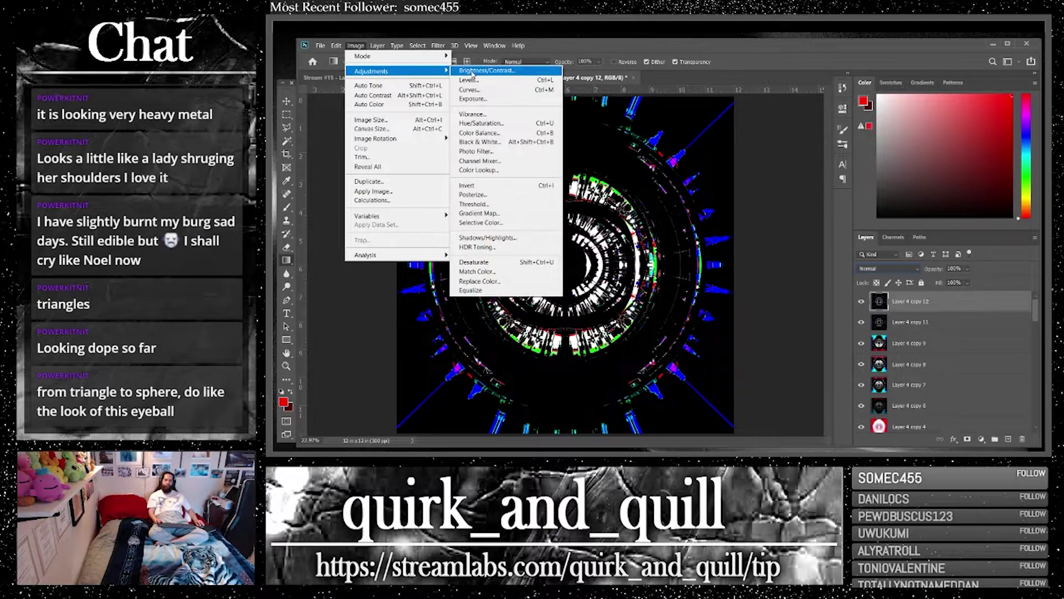
{"action": "left_click", "coordinate": [472, 71]}
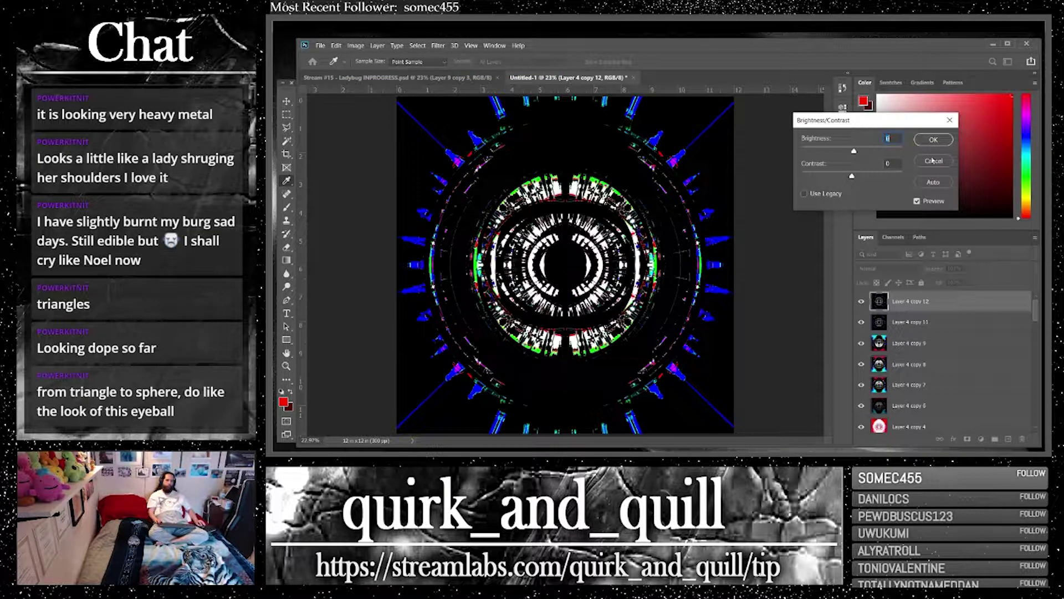
{"action": "type", "text": "150"}
{"action": "left_click_drag", "start_coordinate": [861, 177], "coordinate": [655, 171]}
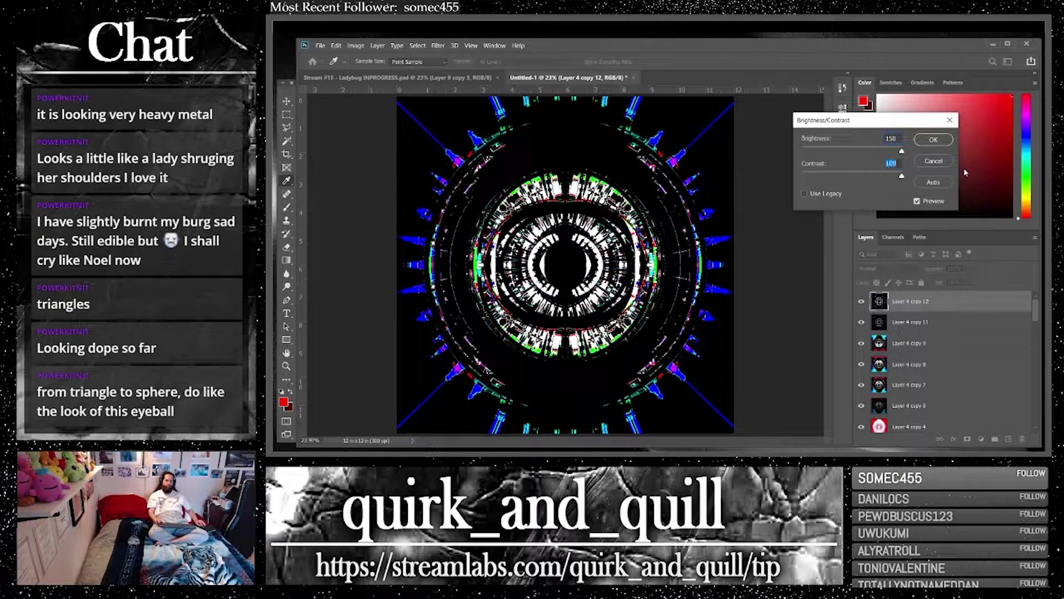
{"action": "left_click", "coordinate": [933, 140]}
Duplicate the brightened layer and move Layer 4 copy 10 up the layer stack
{"action": "key", "text": "ctrl+j"}
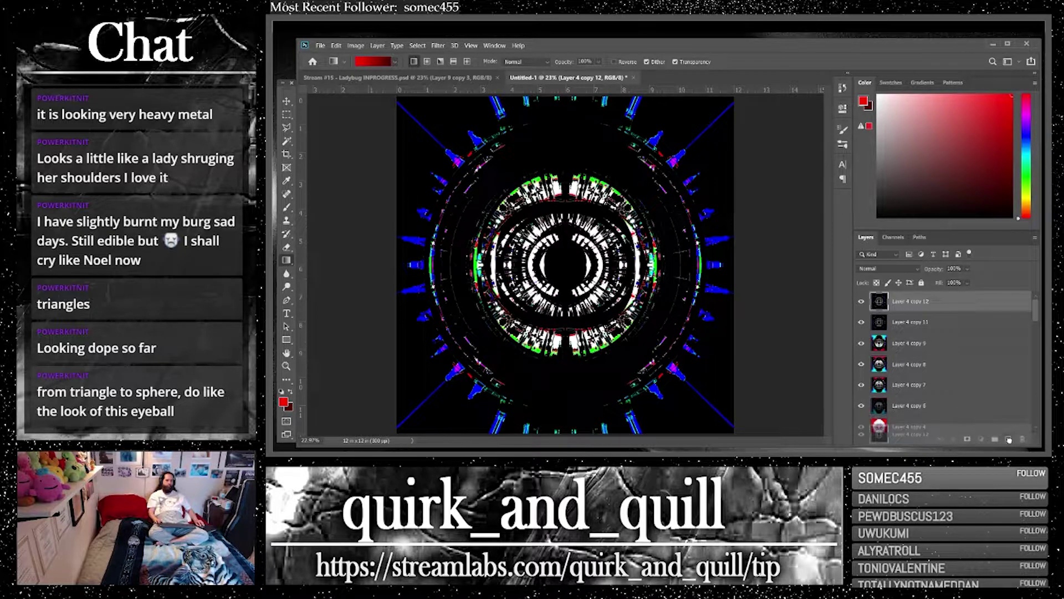
{"action": "left_click_drag", "start_coordinate": [942, 405], "coordinate": [937, 312]}
{"action": "left_click", "coordinate": [890, 269]}
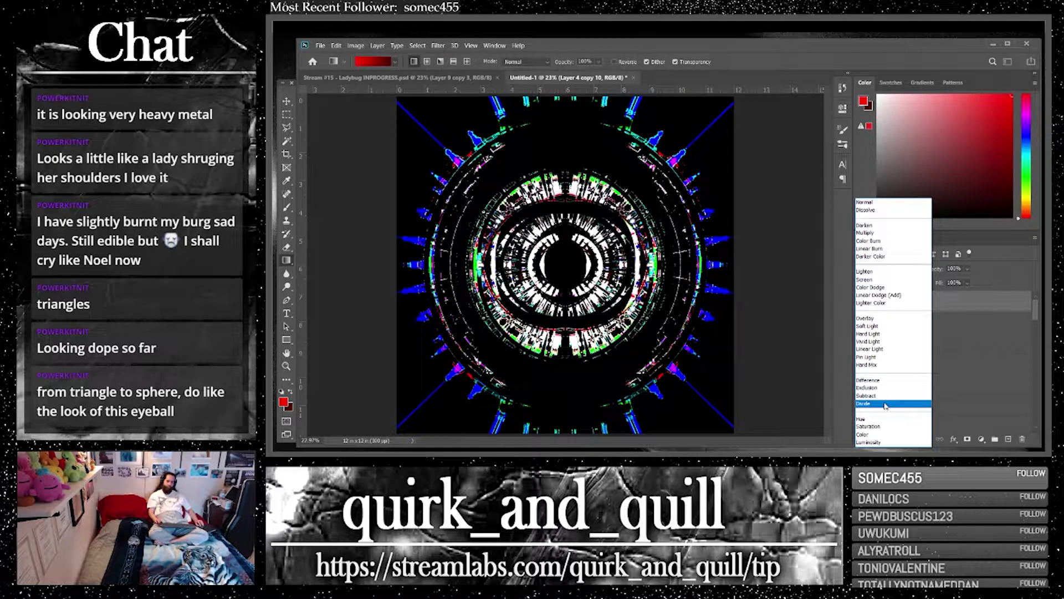
Hide Layer 4 copy 10, duplicate the top layer twice to copy 15, and open Glowing Edges
{"action": "left_click", "coordinate": [945, 321]}
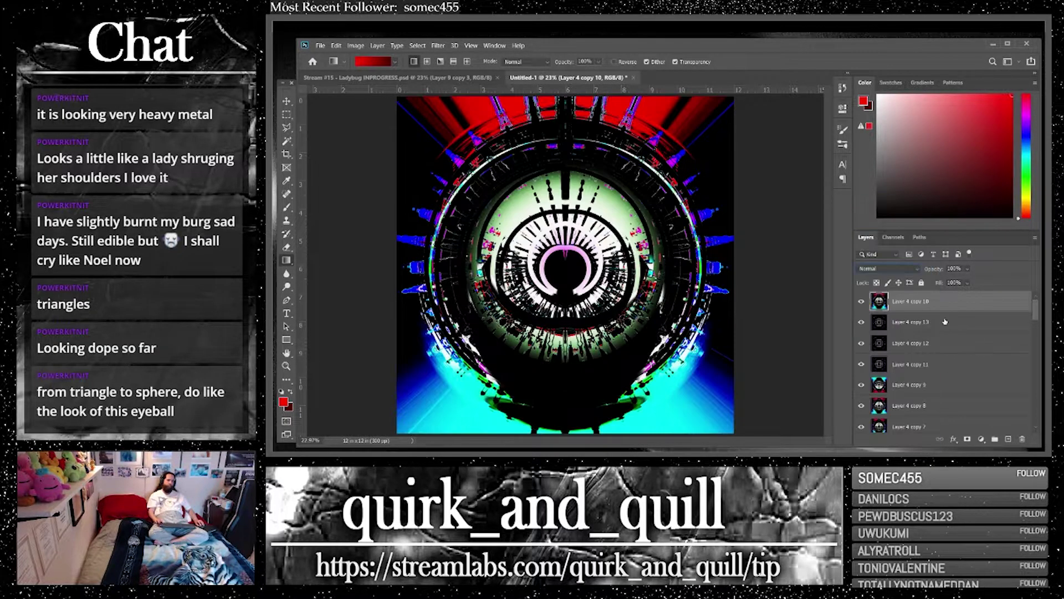
{"action": "left_click", "coordinate": [863, 301]}
{"action": "left_click_drag", "start_coordinate": [949, 323], "coordinate": [1009, 438]}
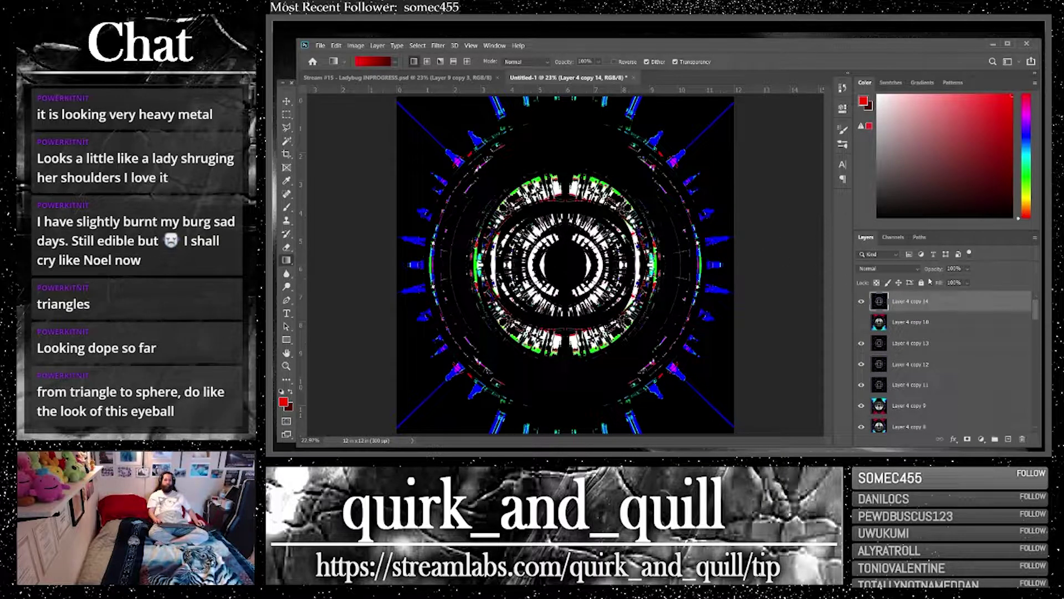
{"action": "left_click_drag", "start_coordinate": [976, 303], "coordinate": [1009, 438]}
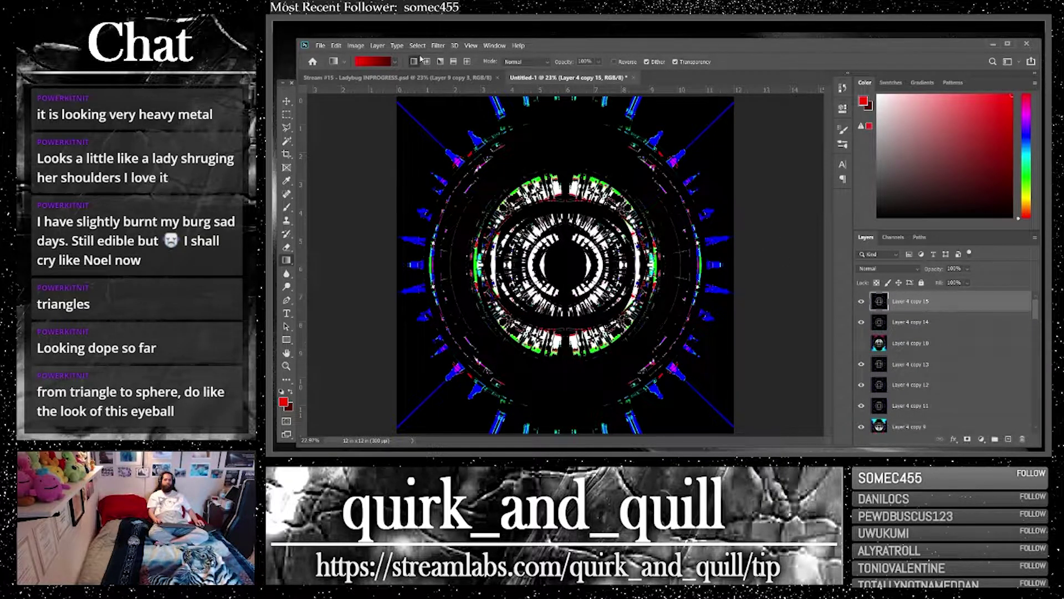
{"action": "left_click", "coordinate": [438, 45]}
{"action": "left_click", "coordinate": [464, 85]}
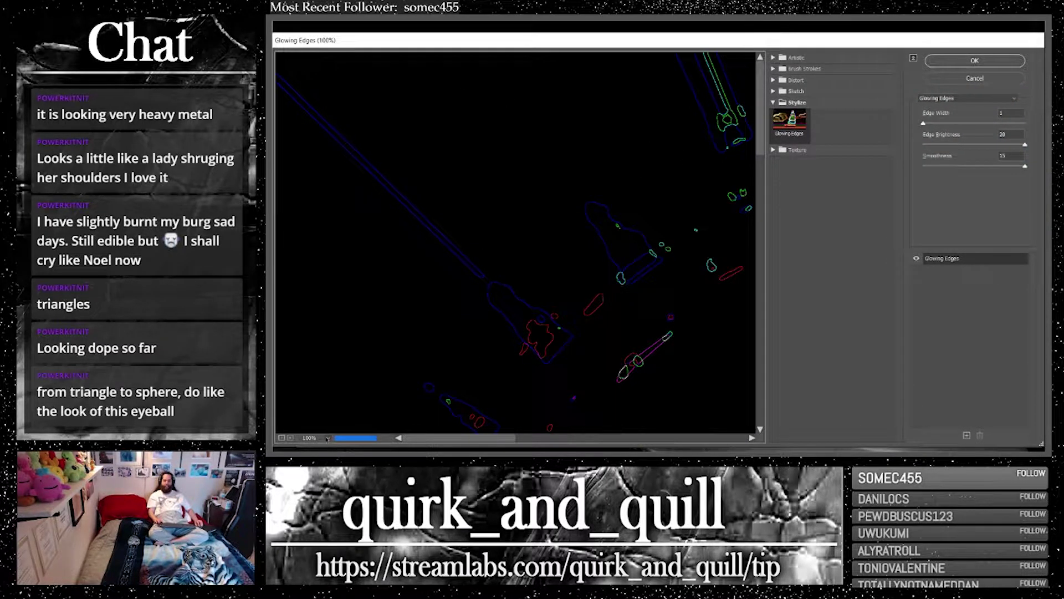
Fit the preview in view and apply Glowing Edges with edge width 4 to Layer 4 copy 15
{"action": "left_click", "coordinate": [327, 437]}
{"action": "left_click", "coordinate": [313, 426]}
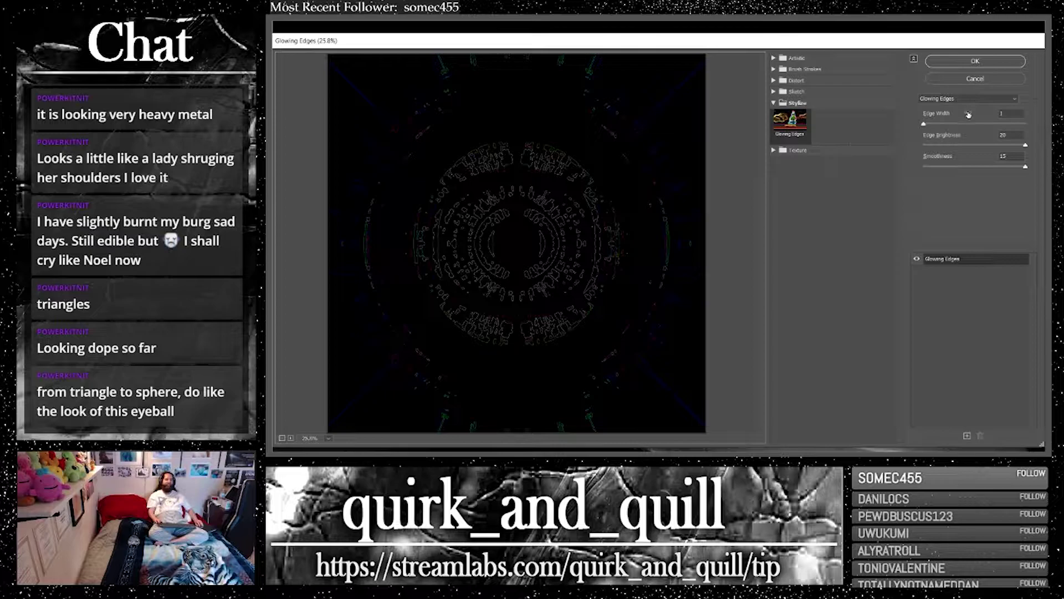
{"action": "left_click_drag", "start_coordinate": [968, 115], "coordinate": [977, 114]}
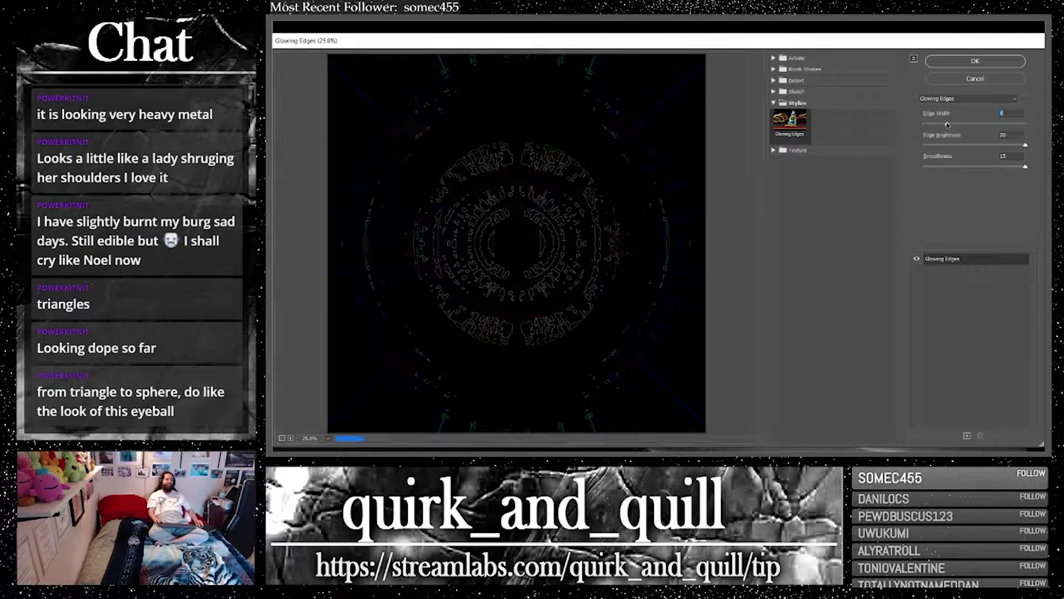
{"action": "left_click", "coordinate": [987, 63]}
{"action": "left_click", "coordinate": [884, 268]}
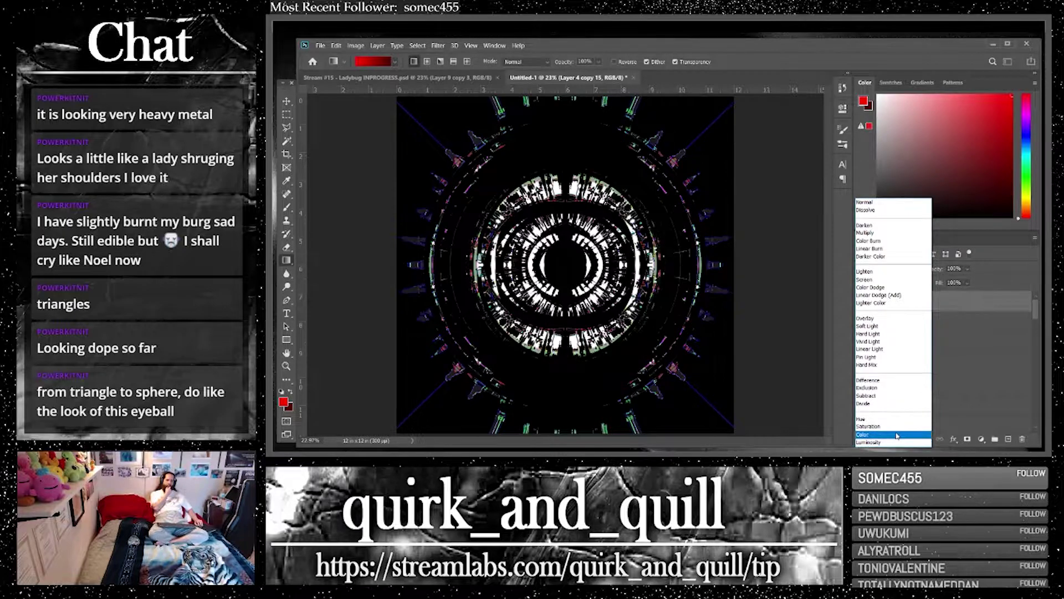
Delete Layer 4 copy 15 and toggle Layer 4 copy 14's visibility to compare
{"action": "left_click", "coordinate": [885, 201]}
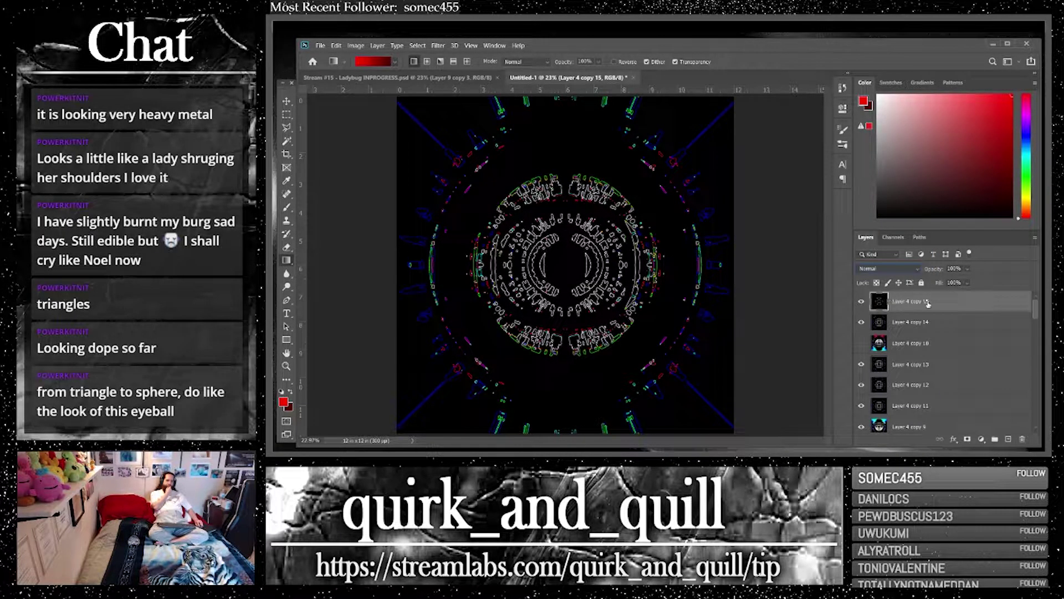
{"action": "left_click", "coordinate": [1021, 438]}
{"action": "left_click", "coordinate": [641, 206]}
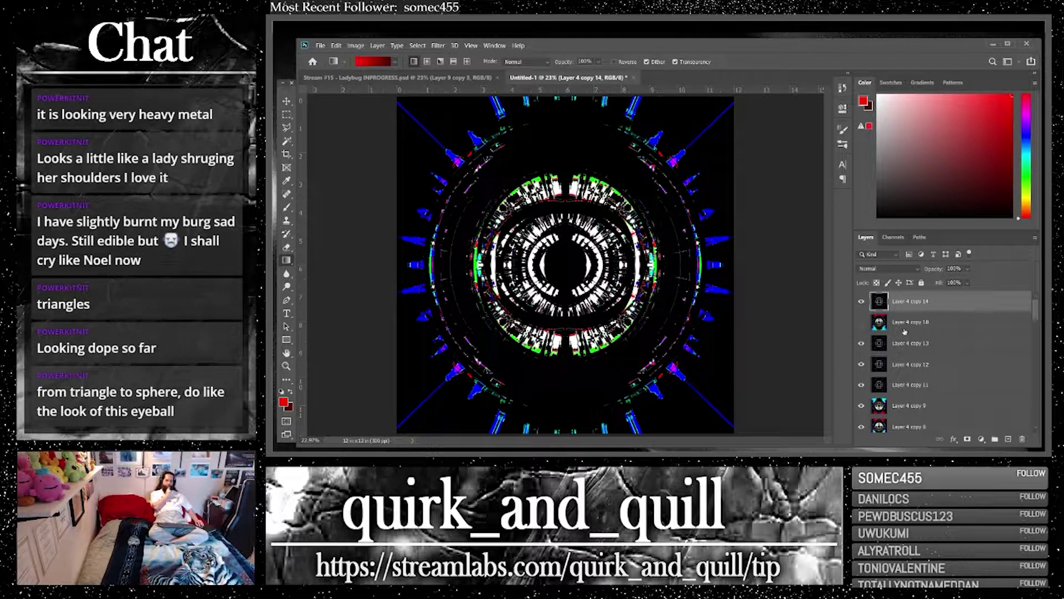
{"action": "left_click", "coordinate": [861, 302]}
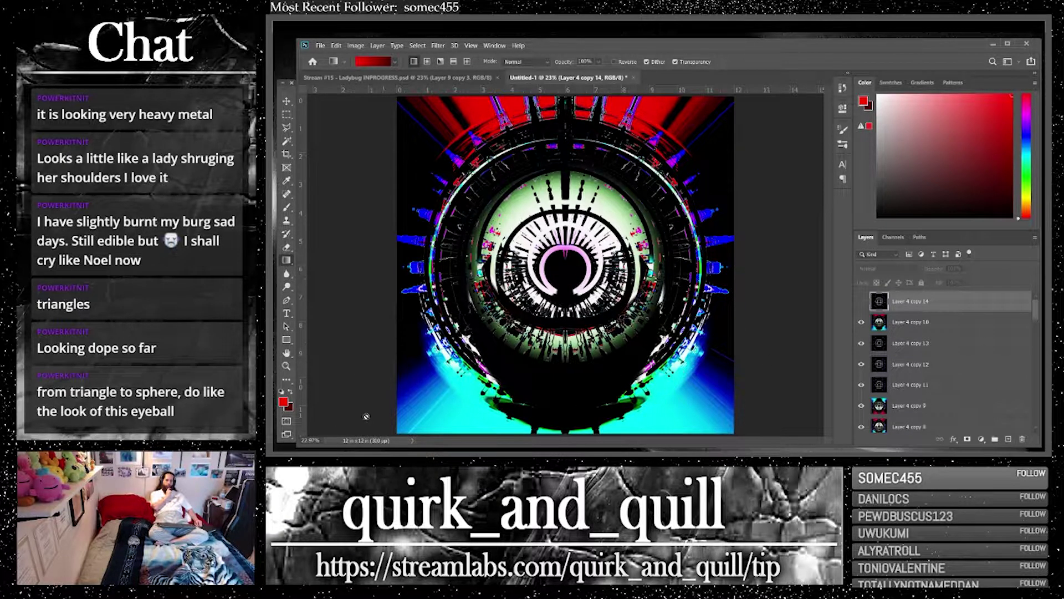
{"action": "left_click", "coordinate": [860, 302]}
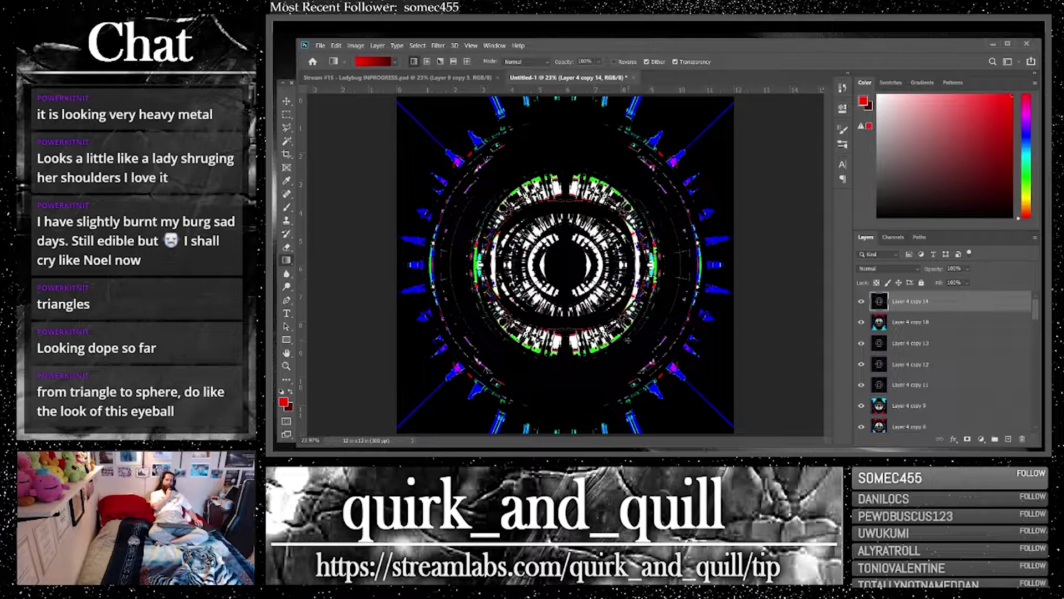
Duplicate Layer 4 copy 4 and move the copy to the top of the layer stack
{"action": "scroll", "coordinate": [898, 399], "scroll_direction": "down", "scroll_amount": 3}
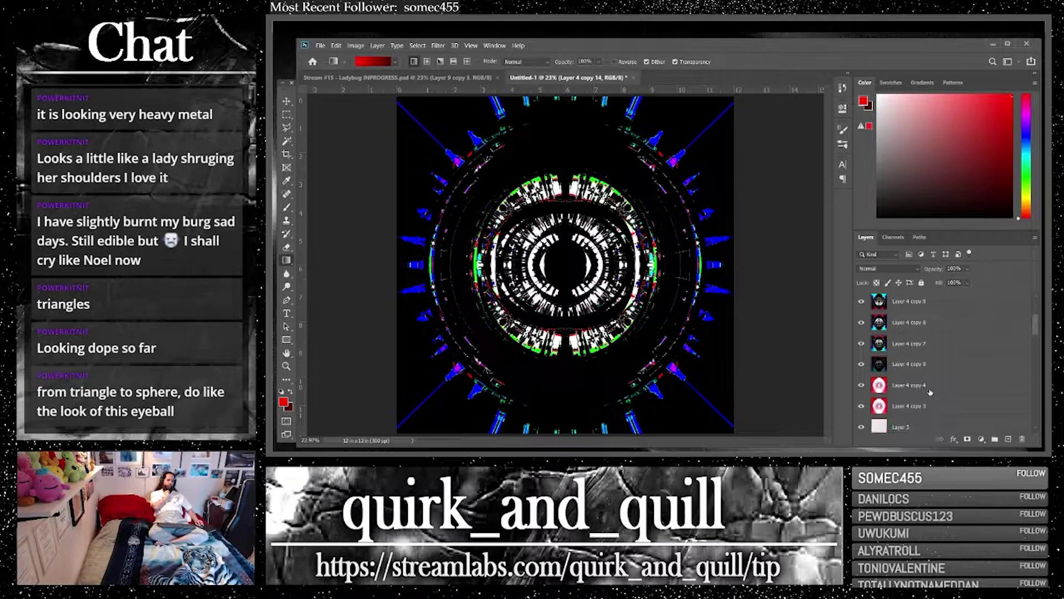
{"action": "left_click", "coordinate": [937, 388]}
{"action": "key", "text": "ctrl+j"}
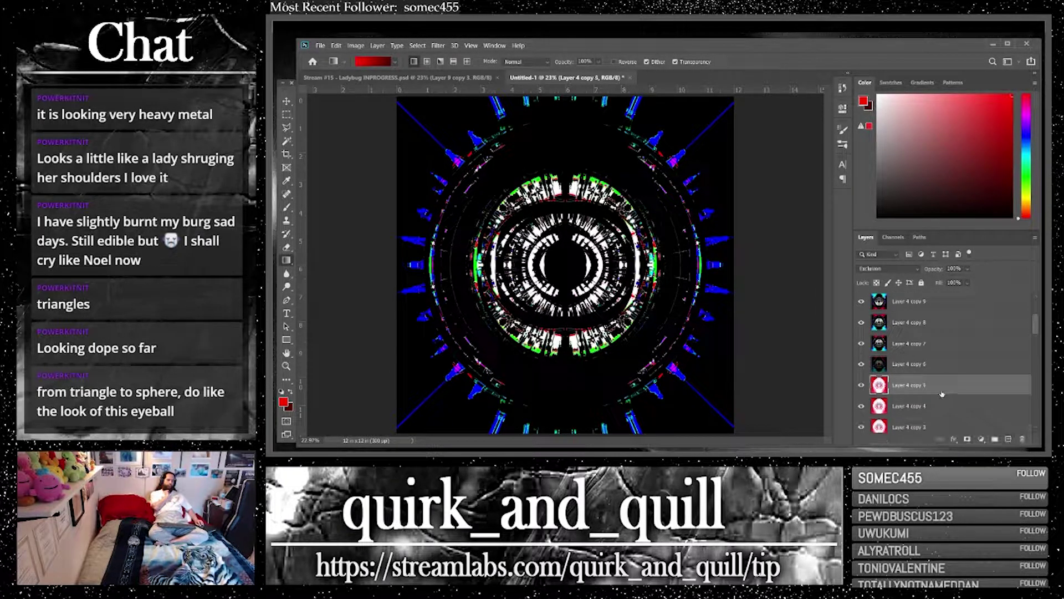
{"action": "left_click_drag", "start_coordinate": [942, 388], "coordinate": [911, 295]}
{"action": "left_click", "coordinate": [883, 270]}
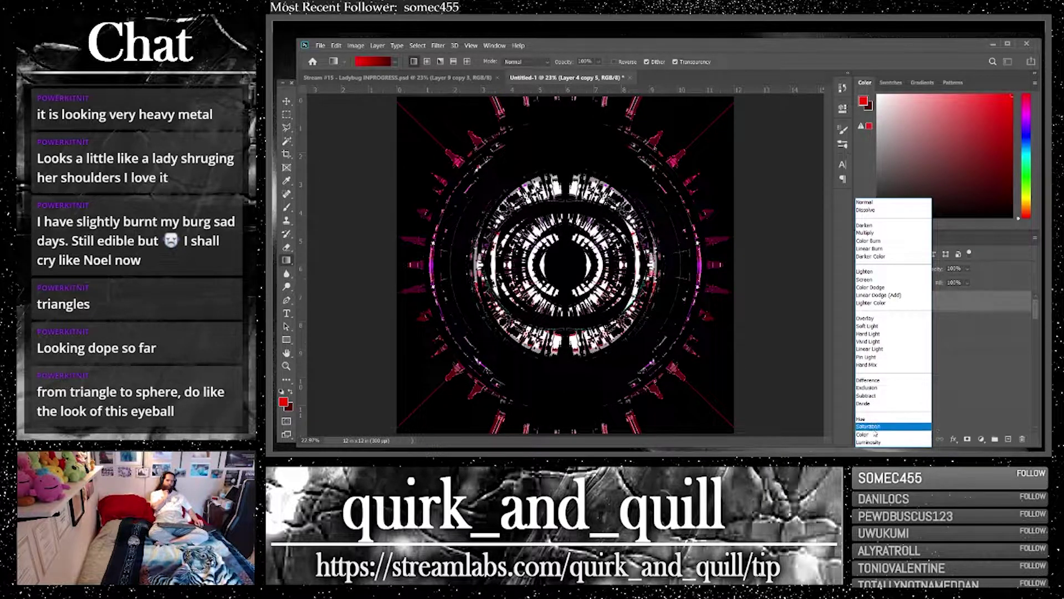
Set the new copy to Color blend mode and merge it with Layer 4 copy 14 into copy 16
{"action": "left_click", "coordinate": [875, 435]}
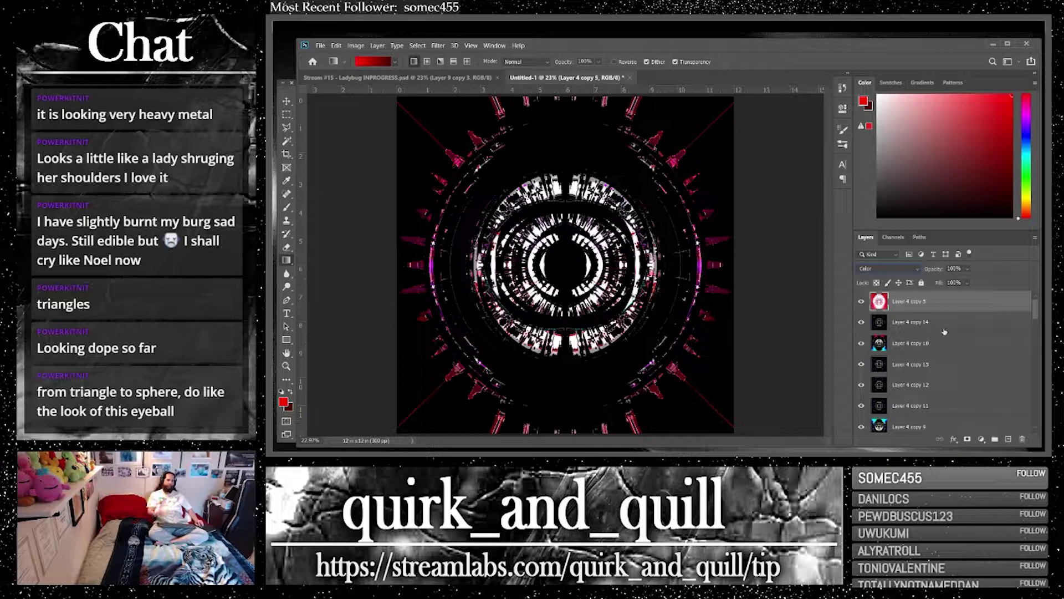
{"action": "left_click", "coordinate": [976, 322], "text": "shift"}
{"action": "left_click_drag", "start_coordinate": [976, 322], "coordinate": [1006, 425]}
{"action": "right_click", "coordinate": [954, 343]}
{"action": "left_click", "coordinate": [853, 343]}
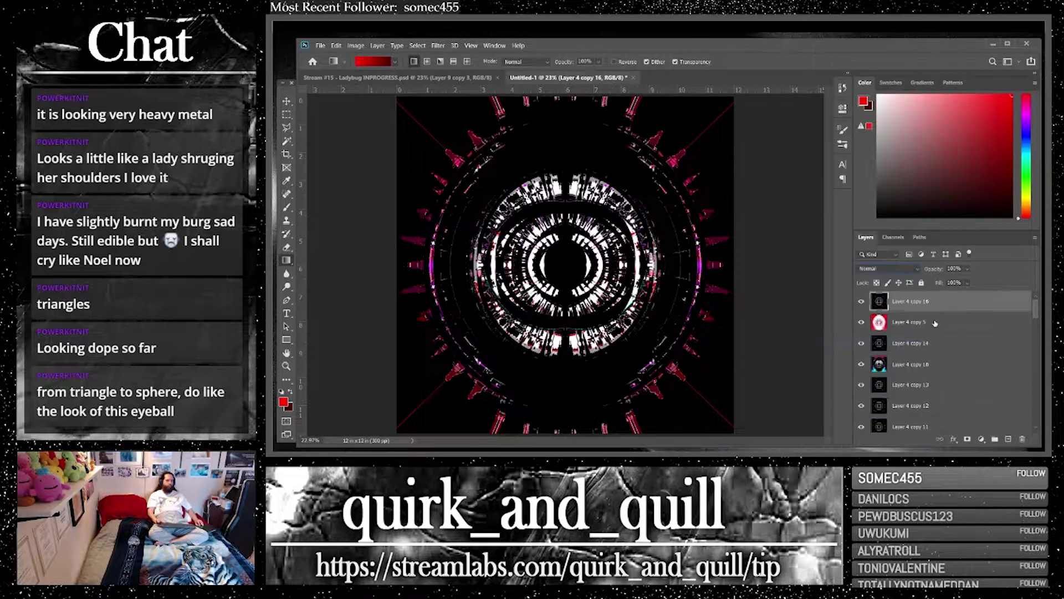
{"action": "left_click_drag", "start_coordinate": [874, 324], "coordinate": [874, 334]}
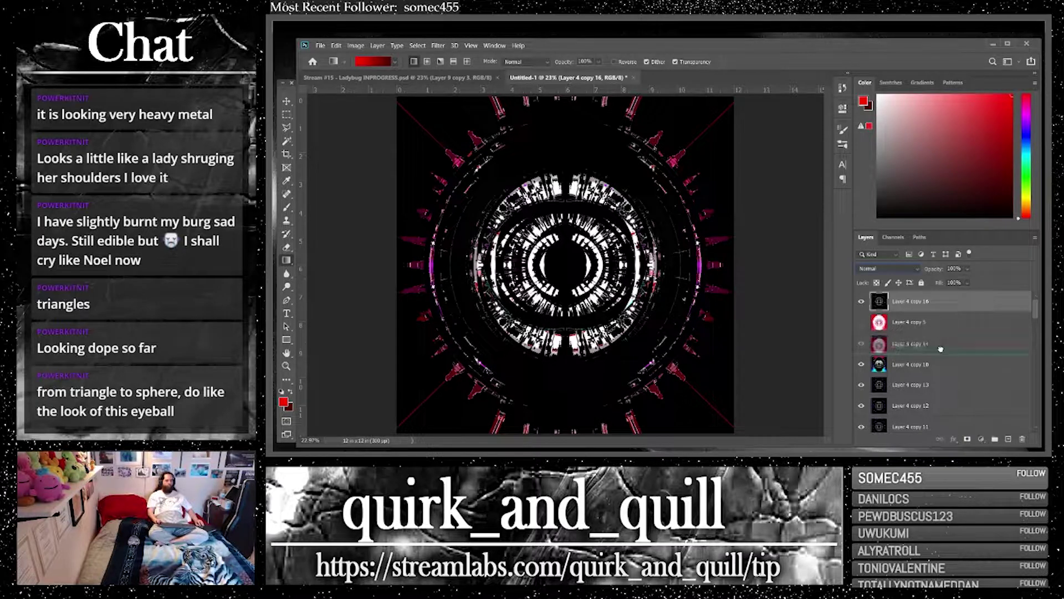
Duplicate Layer 4 copy 16 and copy 14, then select the new Layer 4 copy 17
{"action": "left_click", "coordinate": [965, 301]}
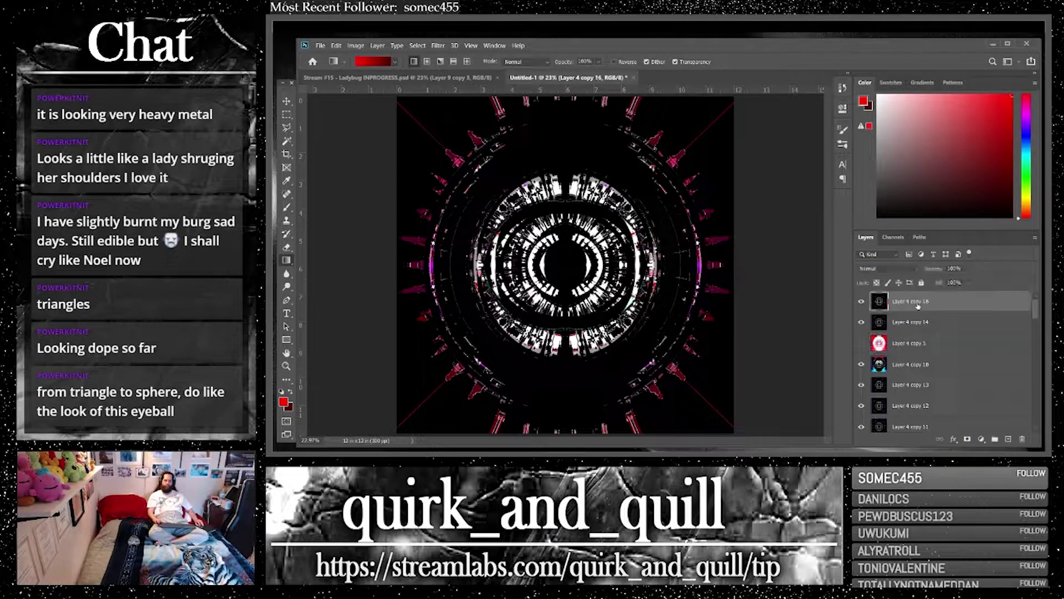
{"action": "left_click", "coordinate": [965, 319], "text": "shift"}
{"action": "left_click_drag", "start_coordinate": [966, 319], "coordinate": [1009, 439]}
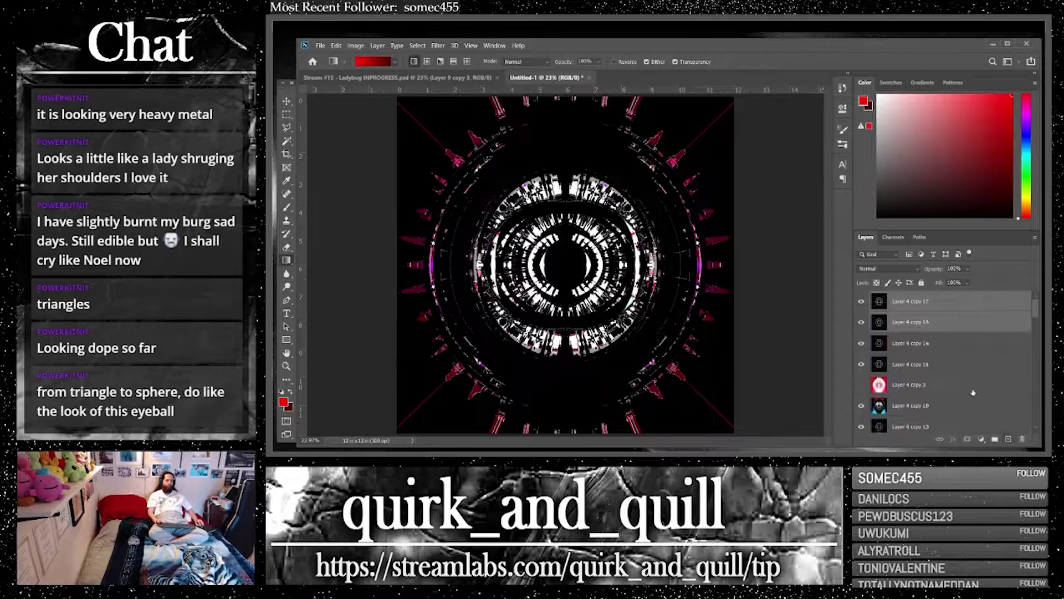
{"action": "left_click", "coordinate": [925, 329]}
{"action": "left_click", "coordinate": [899, 301]}
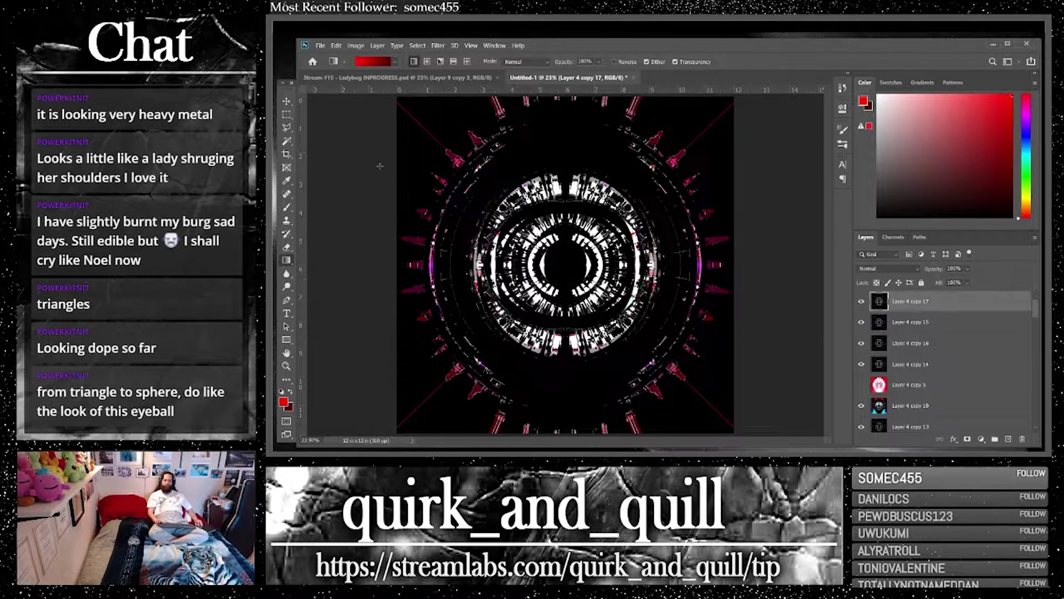
{"action": "left_click", "coordinate": [287, 114]}
{"action": "left_click", "coordinate": [368, 126]}
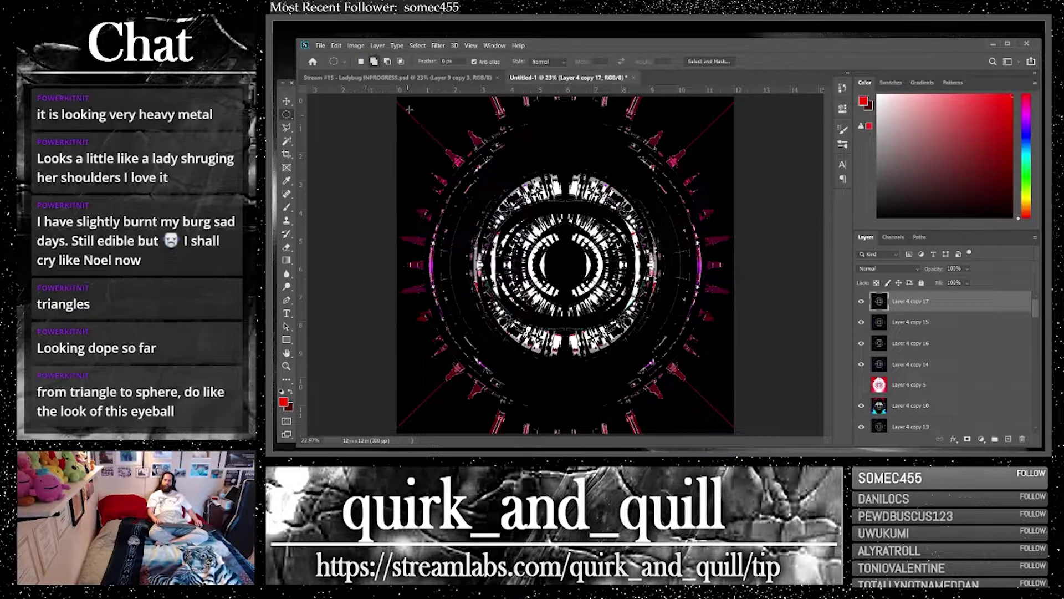
Lasso a freehand area on the design's left side of the ring layer
{"action": "left_click_drag", "start_coordinate": [398, 96], "coordinate": [736, 432]}
{"action": "key", "text": "ctrl+d"}
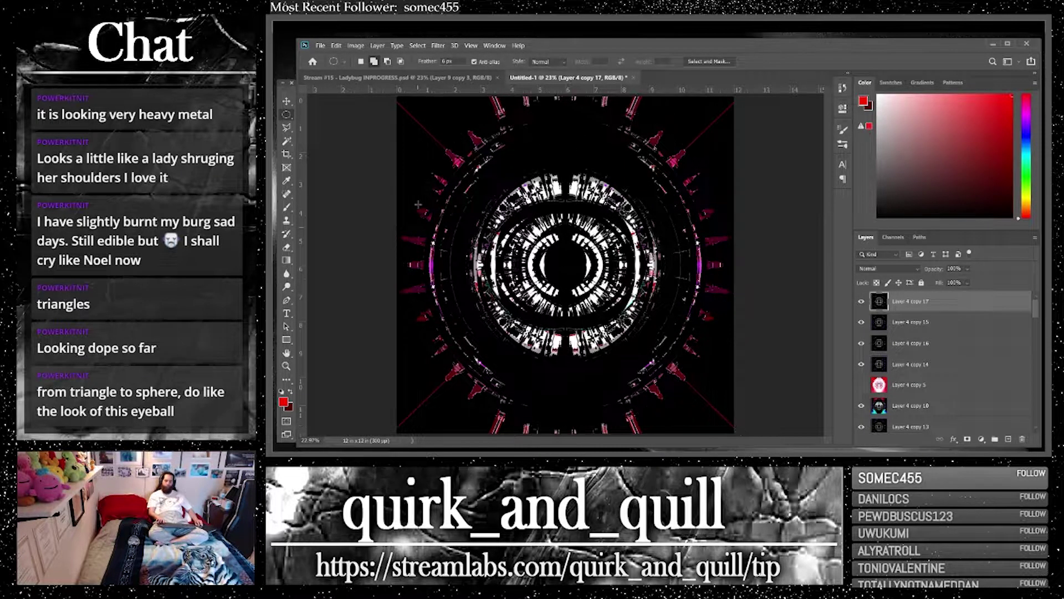
{"action": "left_click", "coordinate": [287, 127]}
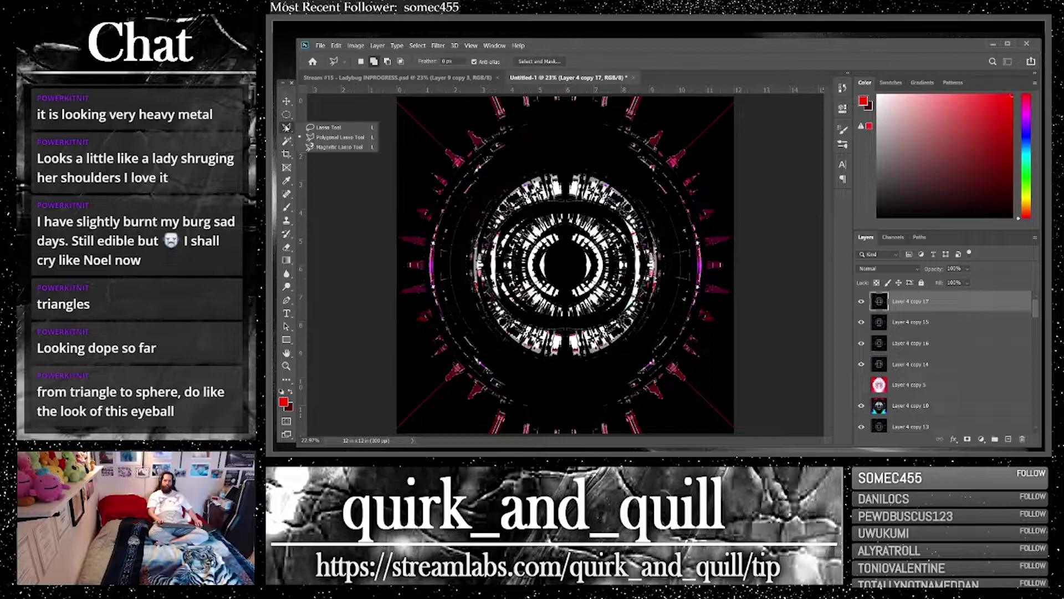
{"action": "left_click", "coordinate": [324, 127]}
{"action": "mouse_move", "coordinate": [573, 151]}
{"action": "left_mouse_down"}
{"action": "mouse_move", "coordinate": [474, 209]}
{"action": "mouse_move", "coordinate": [458, 274]}
{"action": "mouse_move", "coordinate": [486, 349]}
{"action": "mouse_move", "coordinate": [552, 380]}
{"action": "mouse_move", "coordinate": [637, 366]}
{"action": "mouse_move", "coordinate": [672, 300]}
{"action": "mouse_move", "coordinate": [673, 237]}
{"action": "mouse_move", "coordinate": [660, 203]}
{"action": "mouse_move", "coordinate": [582, 169]}
{"action": "left_mouse_up"}
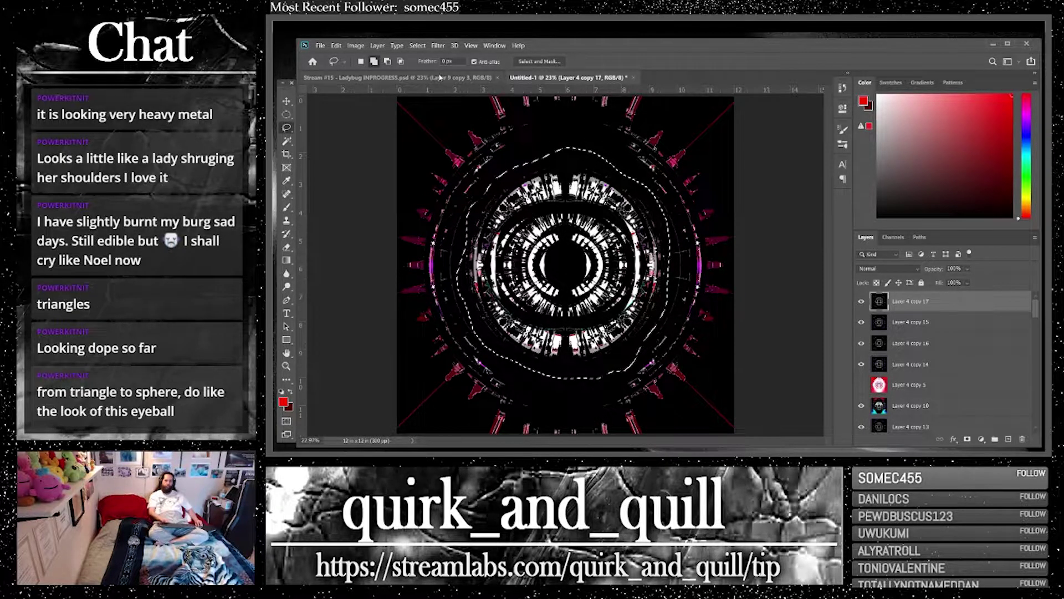
{"action": "key", "text": "ctrl+shift+m"}
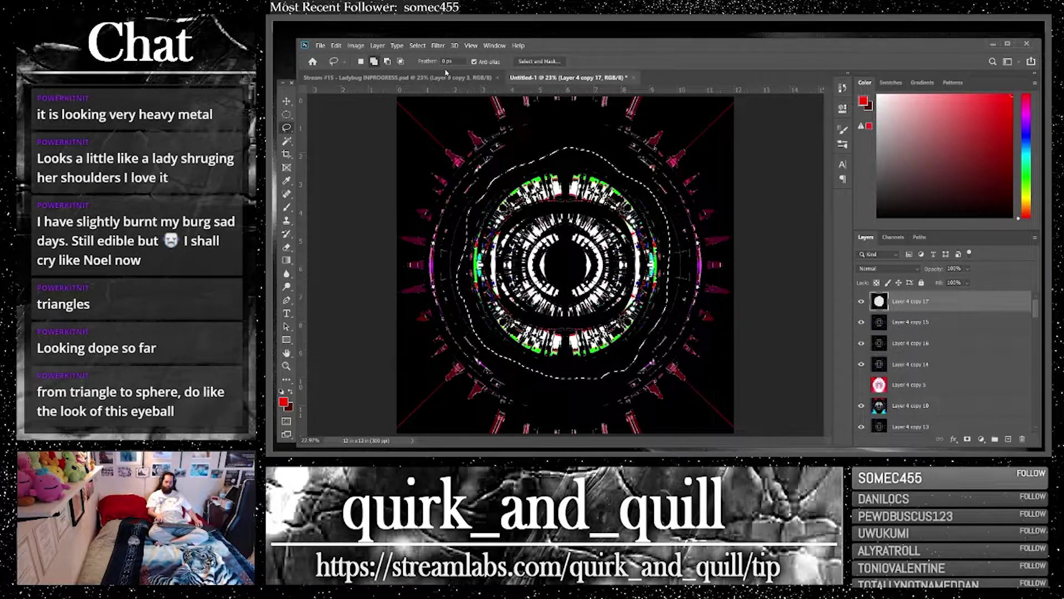
Scale the ring layer to about 112%, blend it with Screen, and rotate it slightly
{"action": "key", "text": "v"}
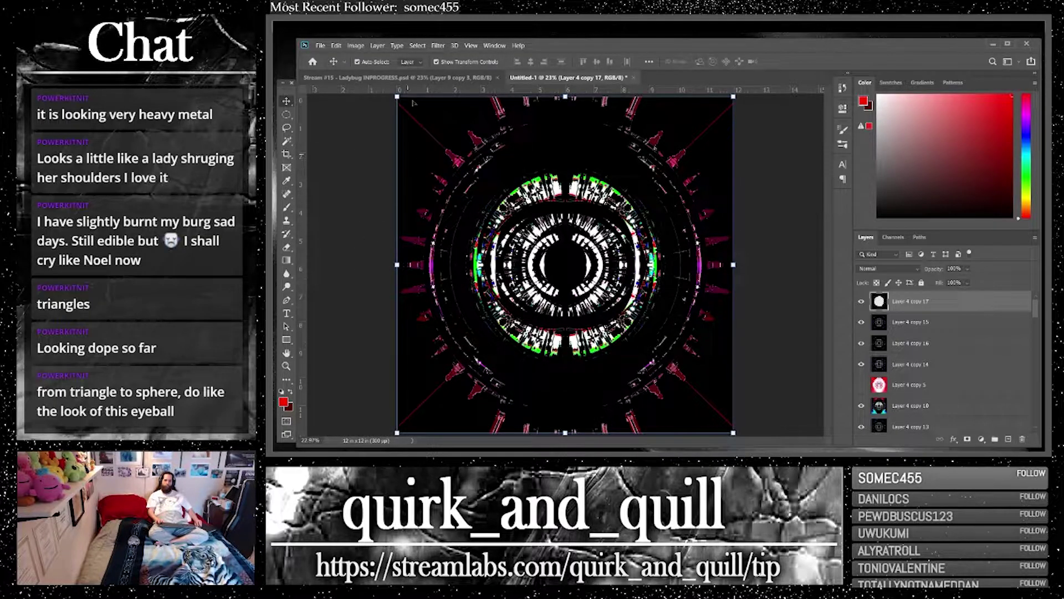
{"action": "mouse_move", "coordinate": [397, 264]}
{"action": "left_mouse_down"}
{"action": "mouse_move", "coordinate": [355, 265]}
{"action": "mouse_move", "coordinate": [376, 264]}
{"action": "left_mouse_up"}
{"action": "key", "text": "Return"}
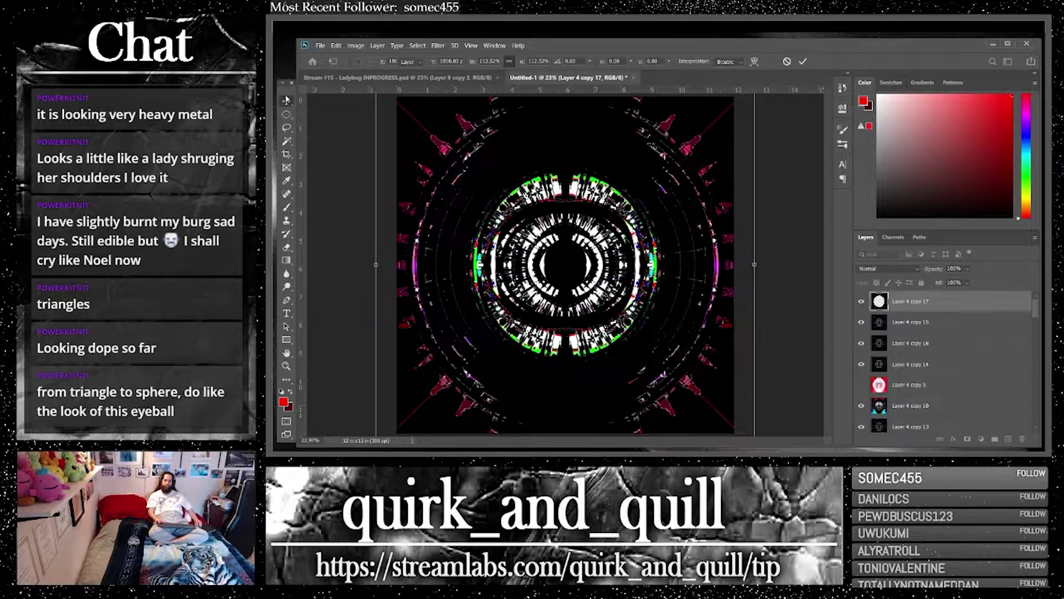
{"action": "left_click", "coordinate": [889, 270]}
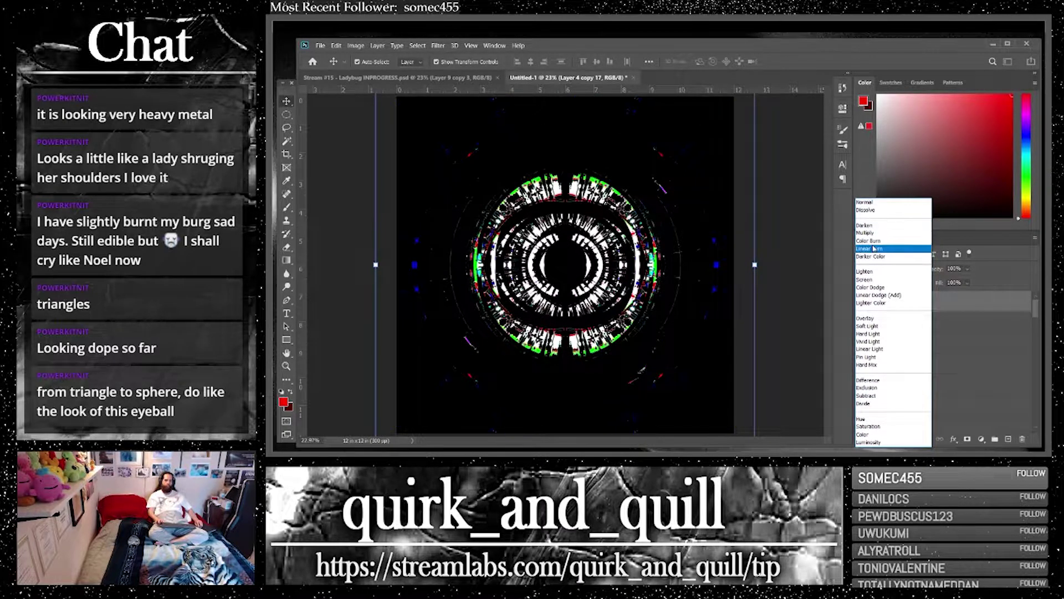
{"action": "left_click", "coordinate": [878, 280]}
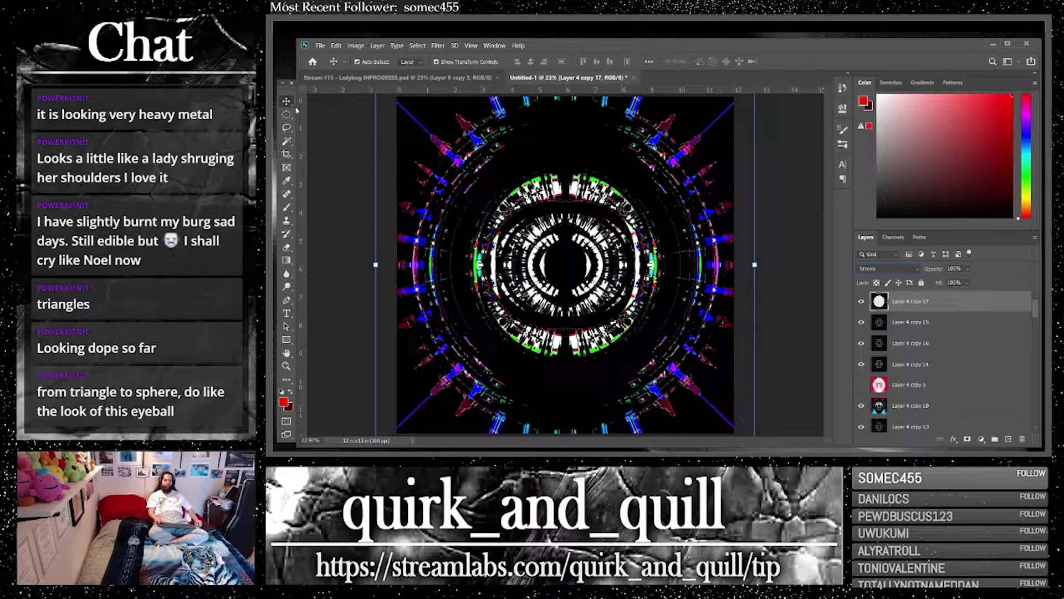
{"action": "mouse_move", "coordinate": [776, 266]}
{"action": "left_mouse_down"}
{"action": "mouse_move", "coordinate": [768, 230]}
{"action": "mouse_move", "coordinate": [765, 253]}
{"action": "left_mouse_up"}
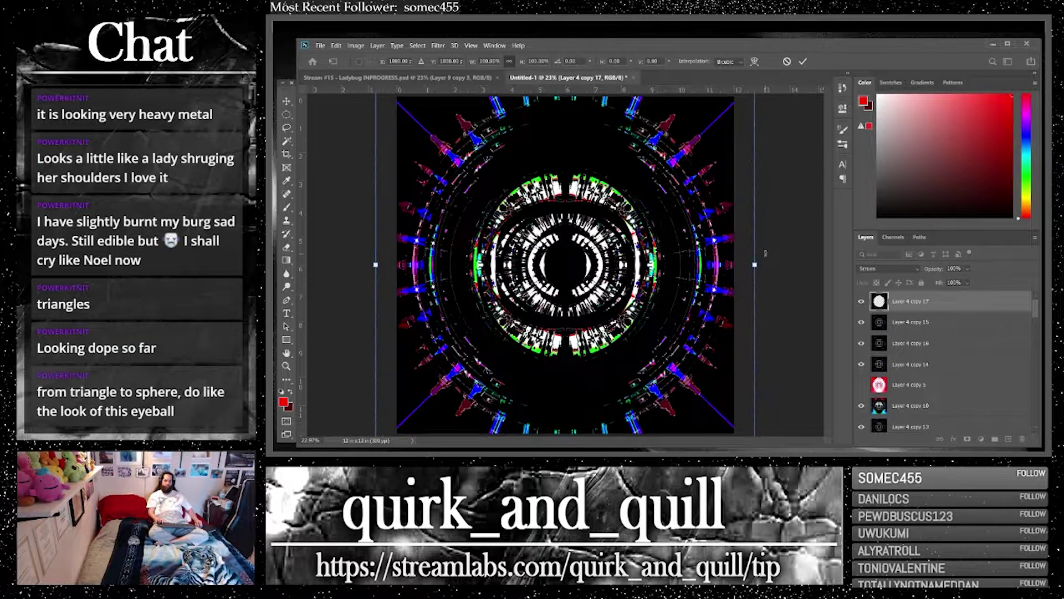
Lower Layer 4 copy 17's opacity to 87%
{"action": "left_click", "coordinate": [967, 268]}
{"action": "left_click_drag", "start_coordinate": [980, 280], "coordinate": [950, 281]}
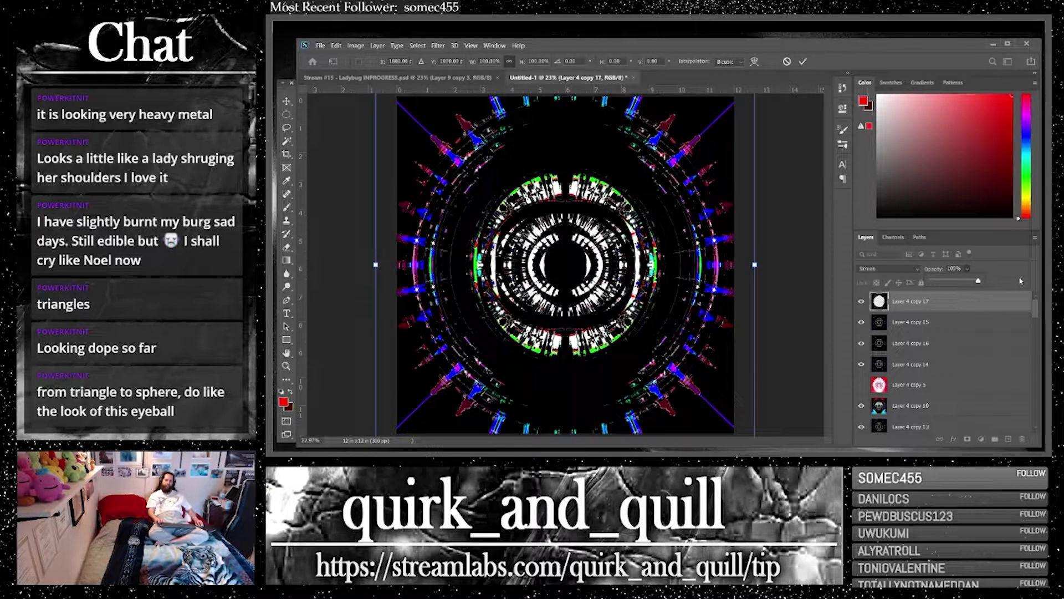
{"action": "mouse_move", "coordinate": [976, 283]}
{"action": "left_mouse_down"}
{"action": "mouse_move", "coordinate": [953, 283]}
{"action": "mouse_move", "coordinate": [967, 282]}
{"action": "left_mouse_up"}
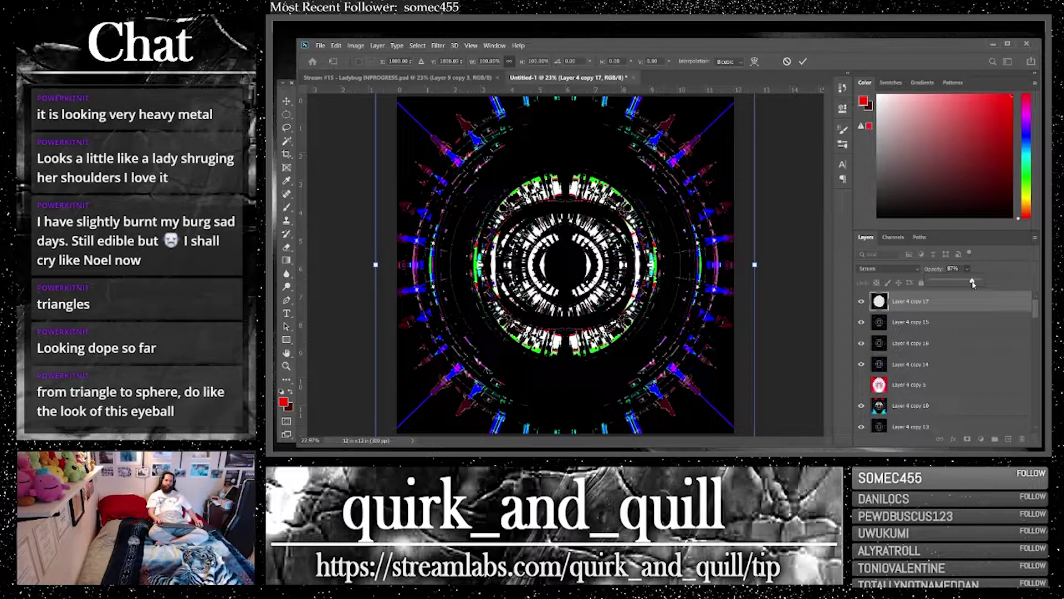
{"action": "left_click", "coordinate": [337, 46]}
{"action": "left_click", "coordinate": [337, 45]}
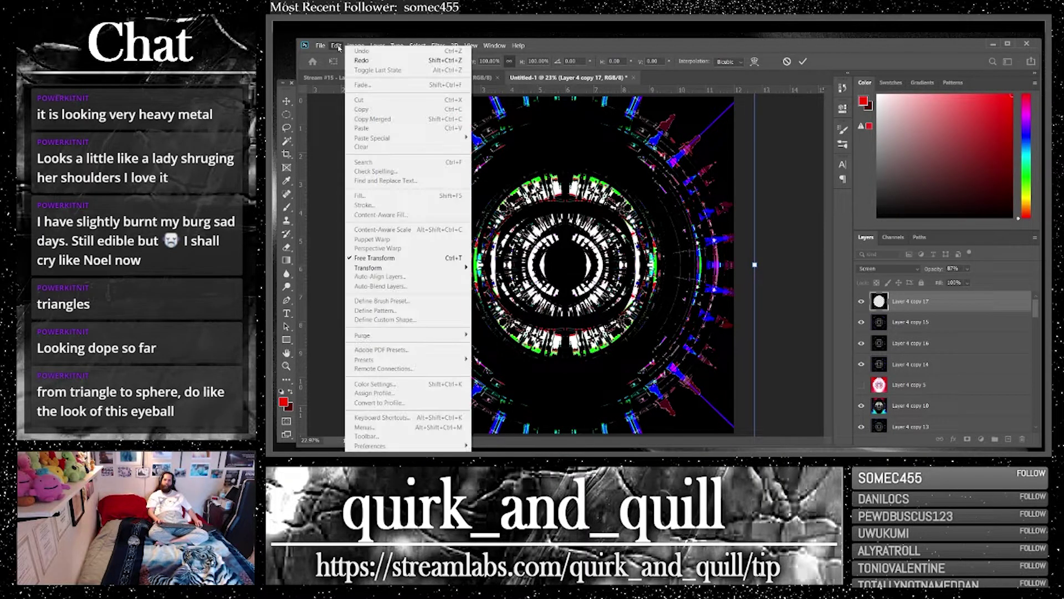
{"action": "left_click", "coordinate": [280, 106]}
{"action": "left_click", "coordinate": [355, 45]}
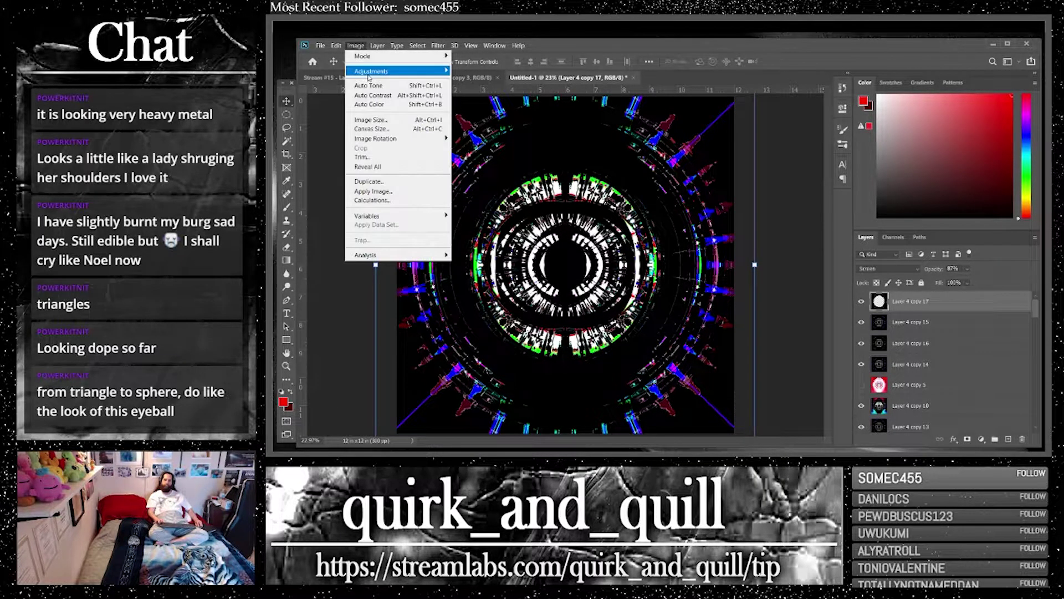
Give the Layer 4 copy 17 ring Hue +18 and Saturation +100 via Hue/Saturation
{"action": "mouse_move", "coordinate": [396, 71]}
{"action": "left_click", "coordinate": [480, 123]}
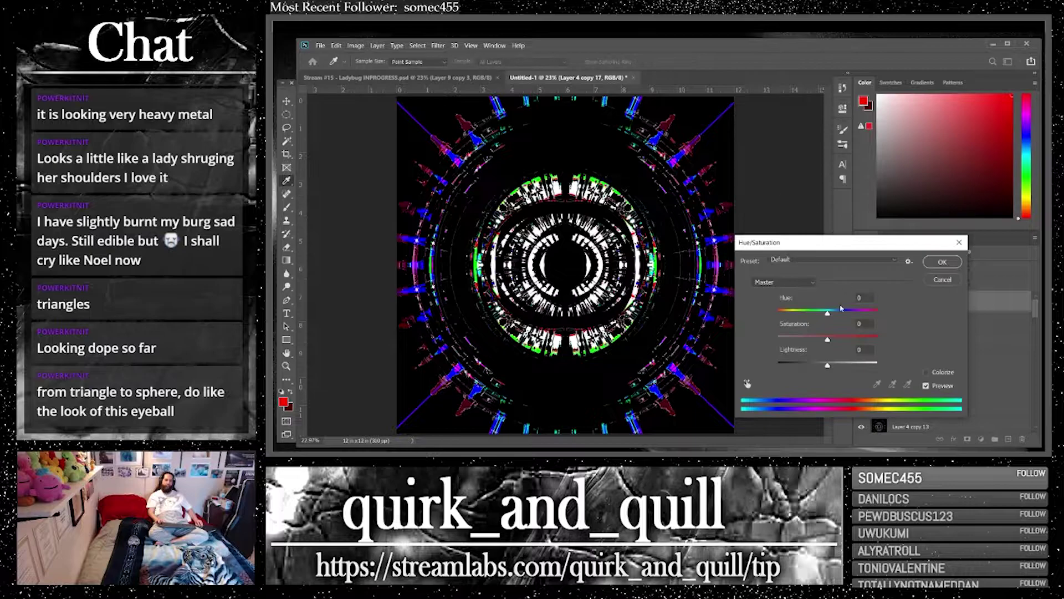
{"action": "left_click_drag", "start_coordinate": [826, 314], "coordinate": [910, 338]}
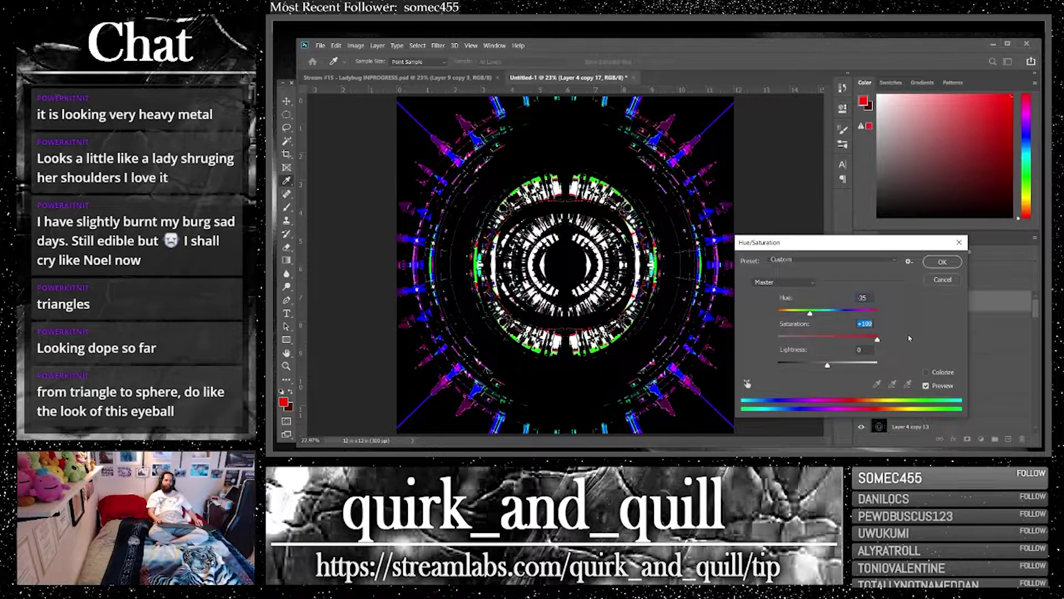
{"action": "left_click_drag", "start_coordinate": [811, 313], "coordinate": [839, 315]}
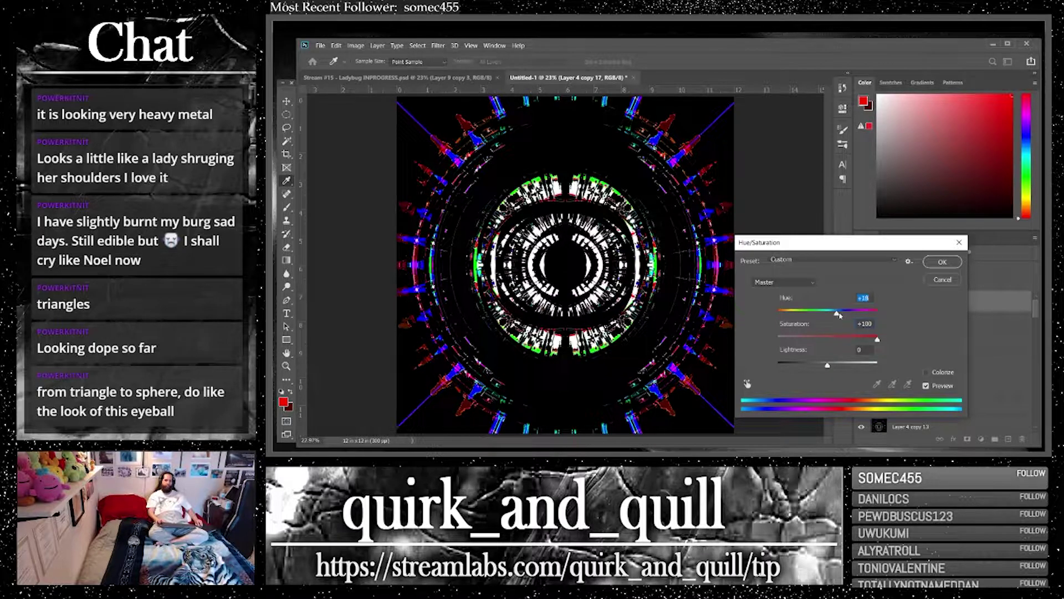
{"action": "left_click", "coordinate": [943, 261]}
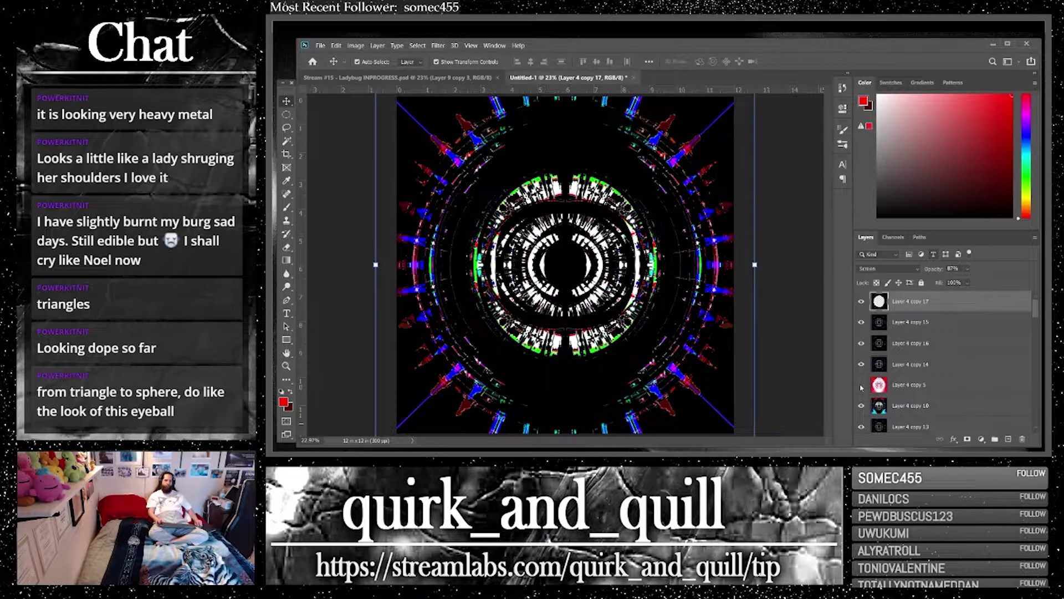
Duplicate ring layers copy 14–17, merge them into Layer 4 copy 21, and duplicate it
{"action": "left_click", "coordinate": [936, 365], "text": "shift"}
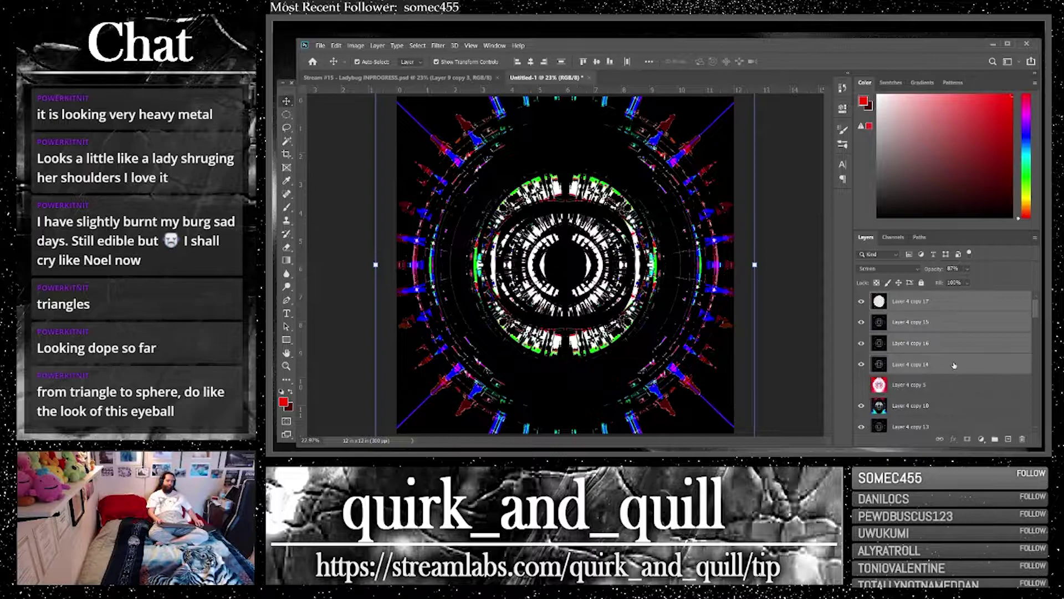
{"action": "key", "text": "ctrl+j"}
{"action": "right_click", "coordinate": [922, 350]}
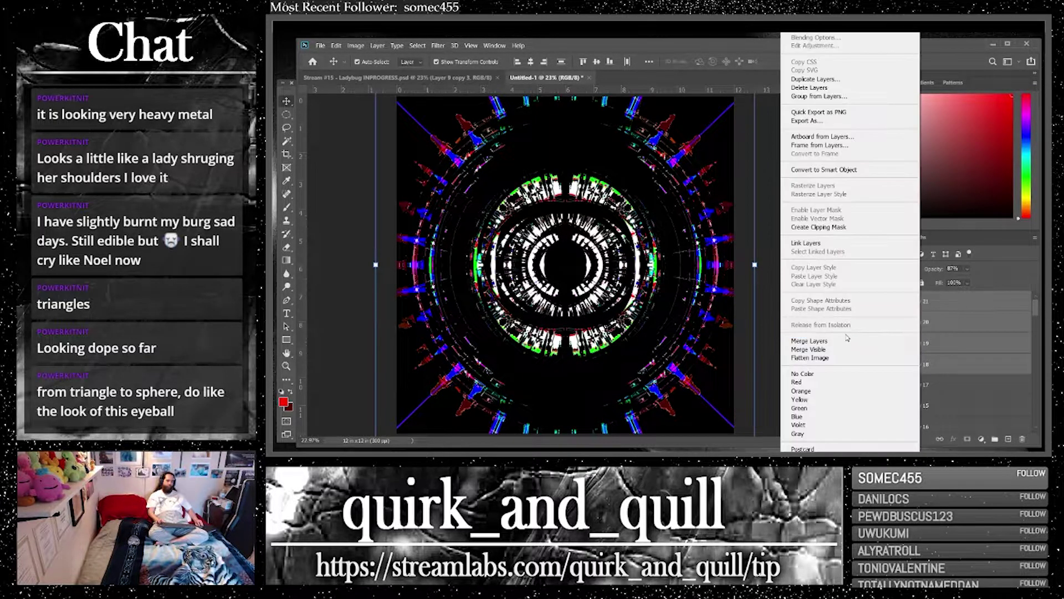
{"action": "left_click", "coordinate": [881, 339]}
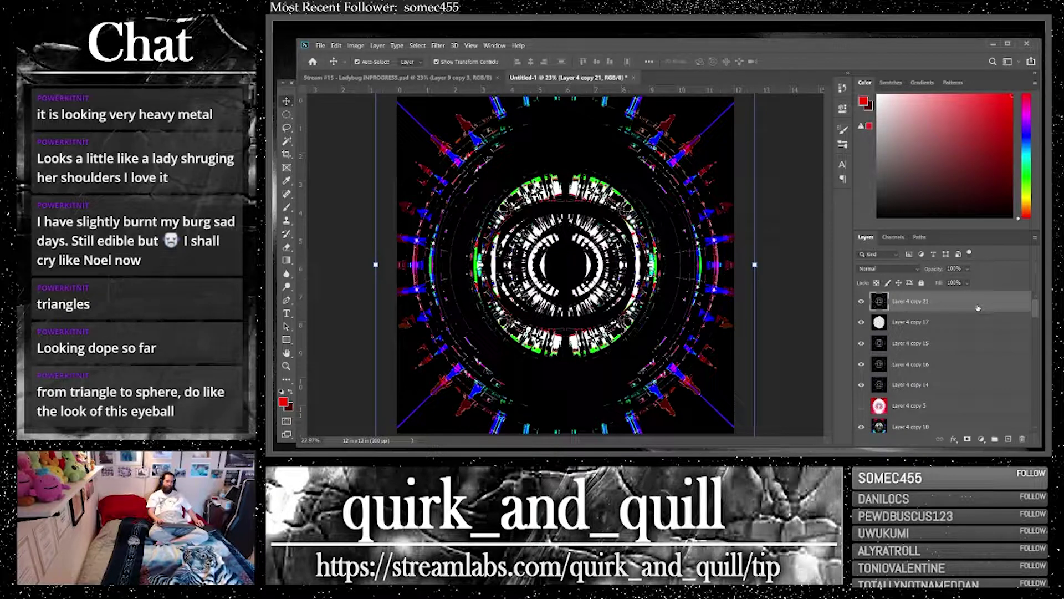
{"action": "key", "text": "ctrl+j"}
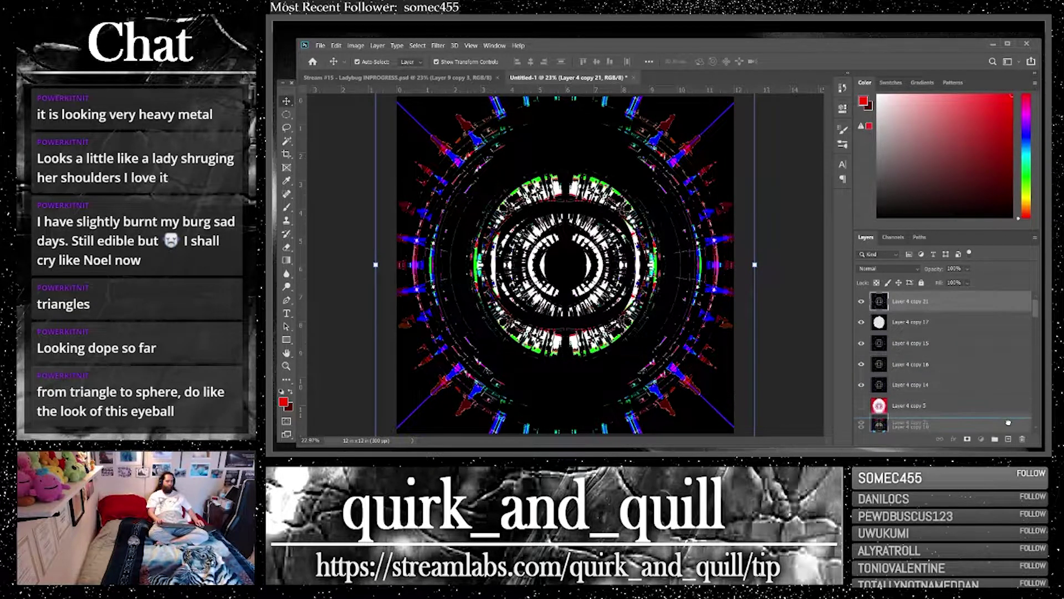
Lasso an area around the eye ring and copy it onto new Layer 6
{"action": "left_click", "coordinate": [287, 128]}
{"action": "mouse_move", "coordinate": [513, 160]}
{"action": "left_mouse_down"}
{"action": "mouse_move", "coordinate": [460, 258]}
{"action": "mouse_move", "coordinate": [464, 308]}
{"action": "mouse_move", "coordinate": [494, 351]}
{"action": "mouse_move", "coordinate": [581, 375]}
{"action": "mouse_move", "coordinate": [635, 358]}
{"action": "mouse_move", "coordinate": [665, 324]}
{"action": "mouse_move", "coordinate": [672, 259]}
{"action": "mouse_move", "coordinate": [660, 202]}
{"action": "mouse_move", "coordinate": [559, 156]}
{"action": "left_mouse_up"}
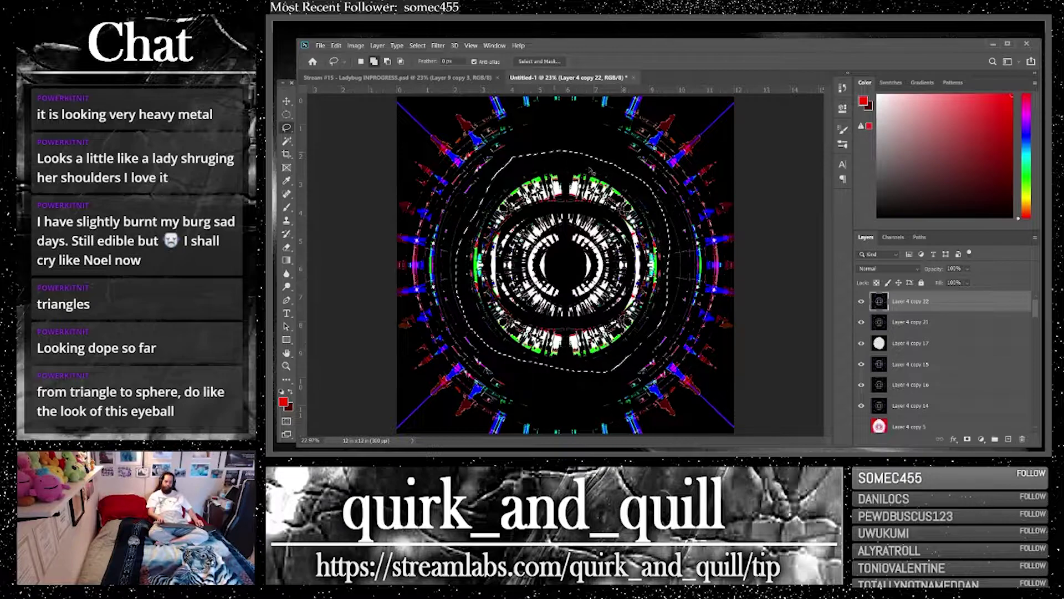
{"action": "key", "text": "ctrl+j"}
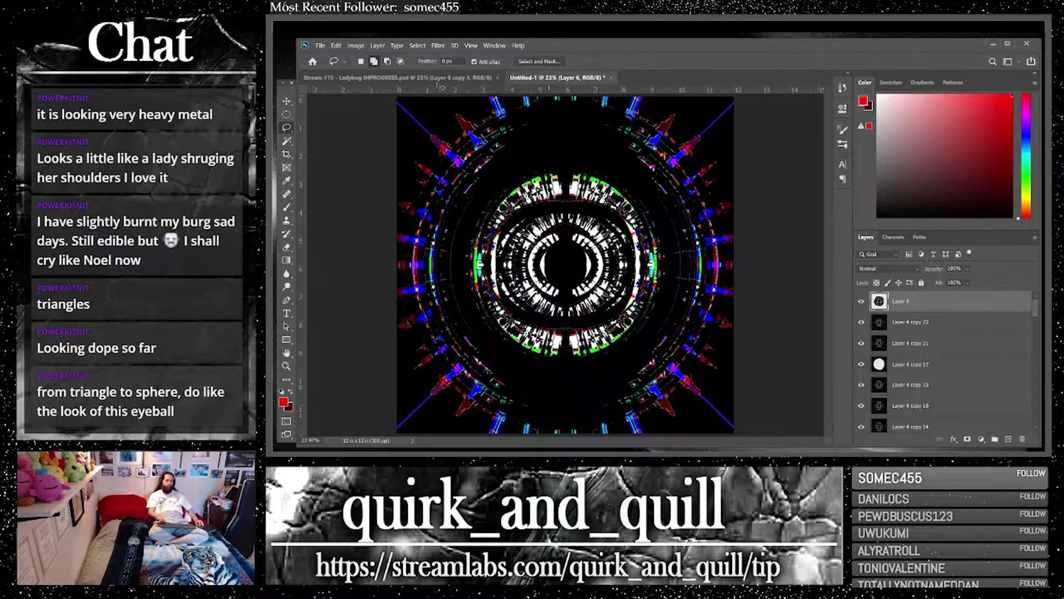
Colorize Layer 6 with Hue/Saturation at saturation 100 and hue 235 to turn the ring blue
{"action": "left_click", "coordinate": [356, 46]}
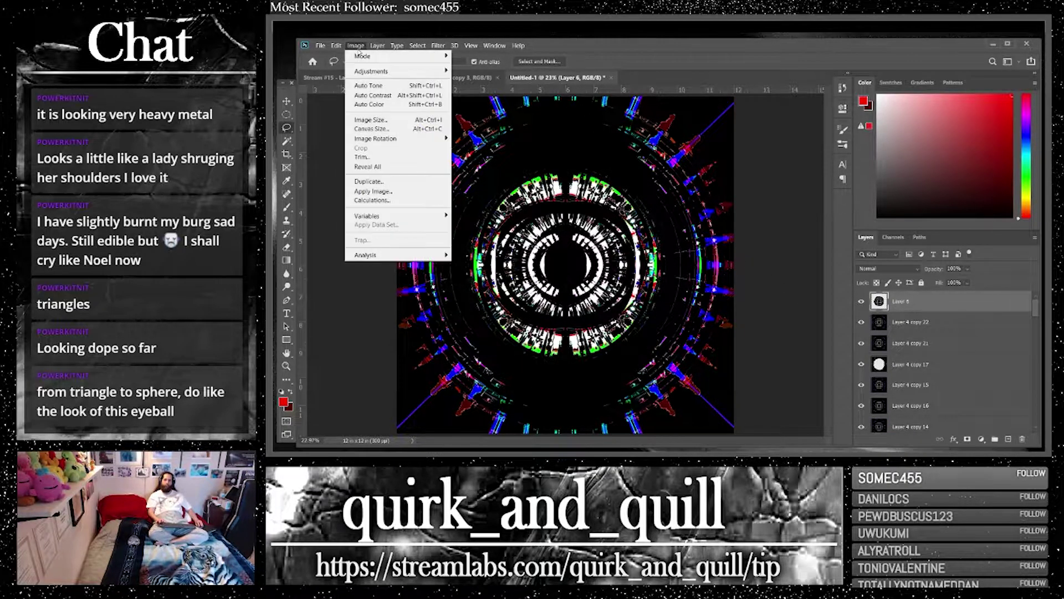
{"action": "mouse_move", "coordinate": [435, 71]}
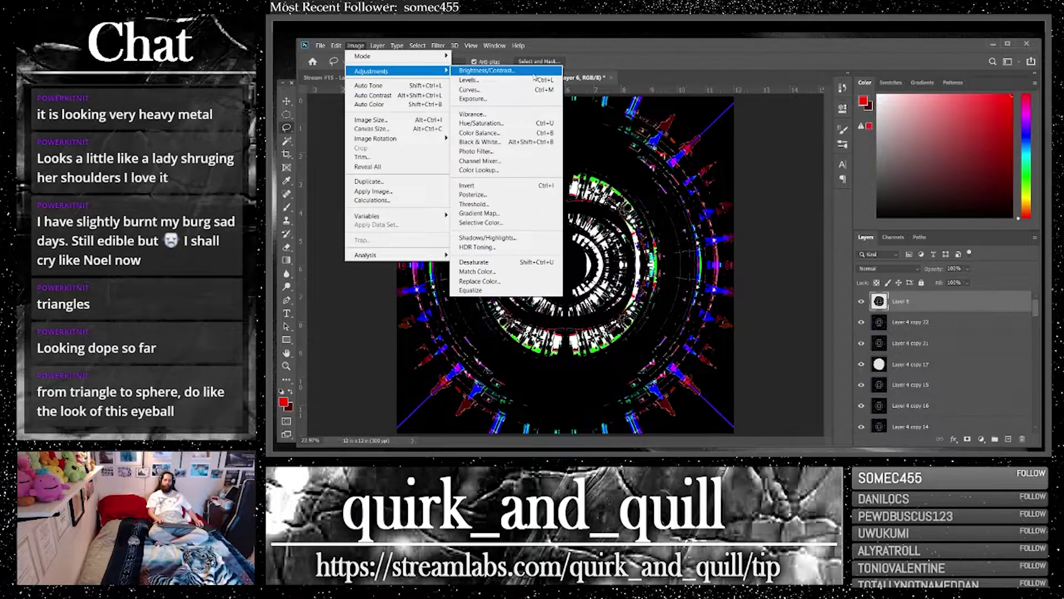
{"action": "left_click", "coordinate": [530, 124]}
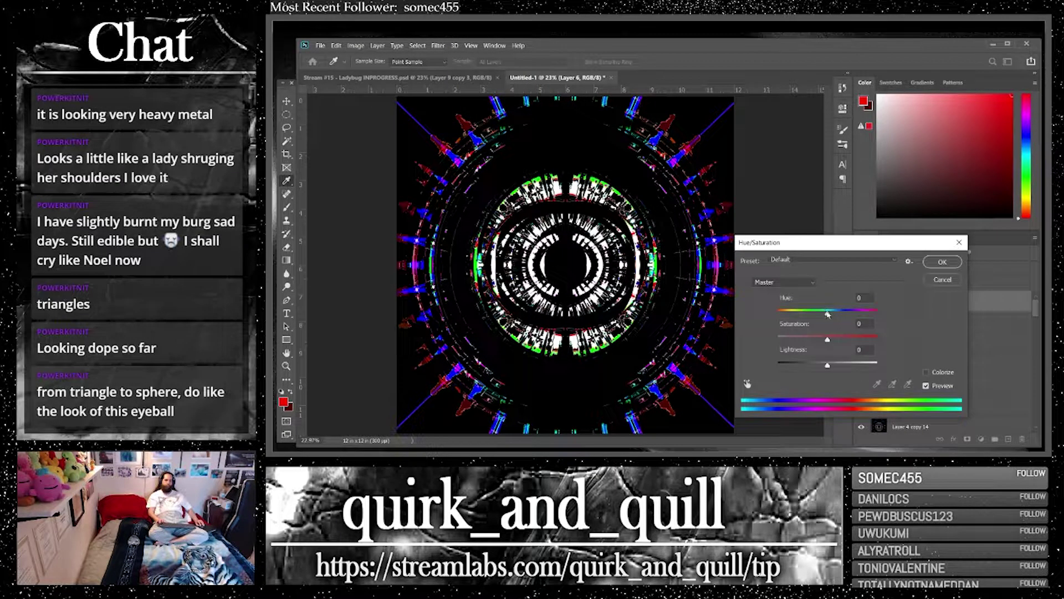
{"action": "left_click", "coordinate": [926, 372]}
{"action": "left_click", "coordinate": [859, 311]}
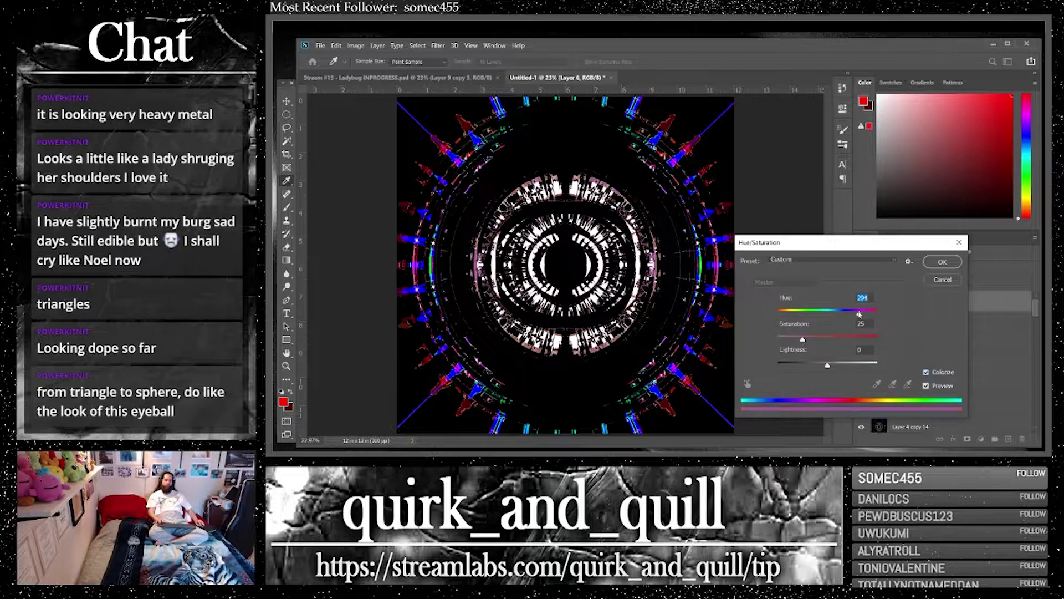
{"action": "left_click_drag", "start_coordinate": [830, 335], "coordinate": [850, 321]}
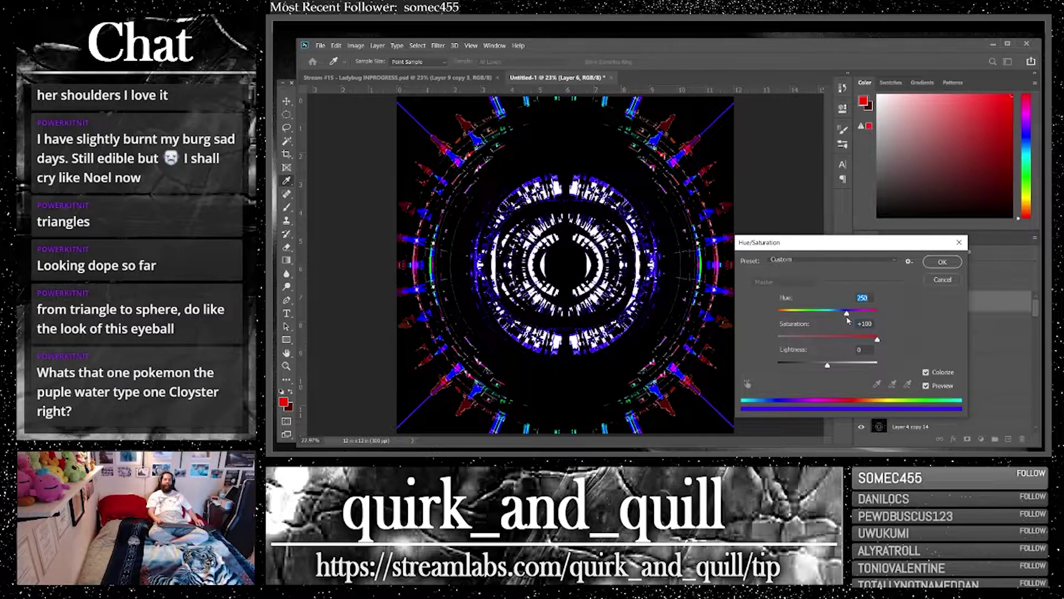
{"action": "left_click_drag", "start_coordinate": [848, 320], "coordinate": [909, 321]}
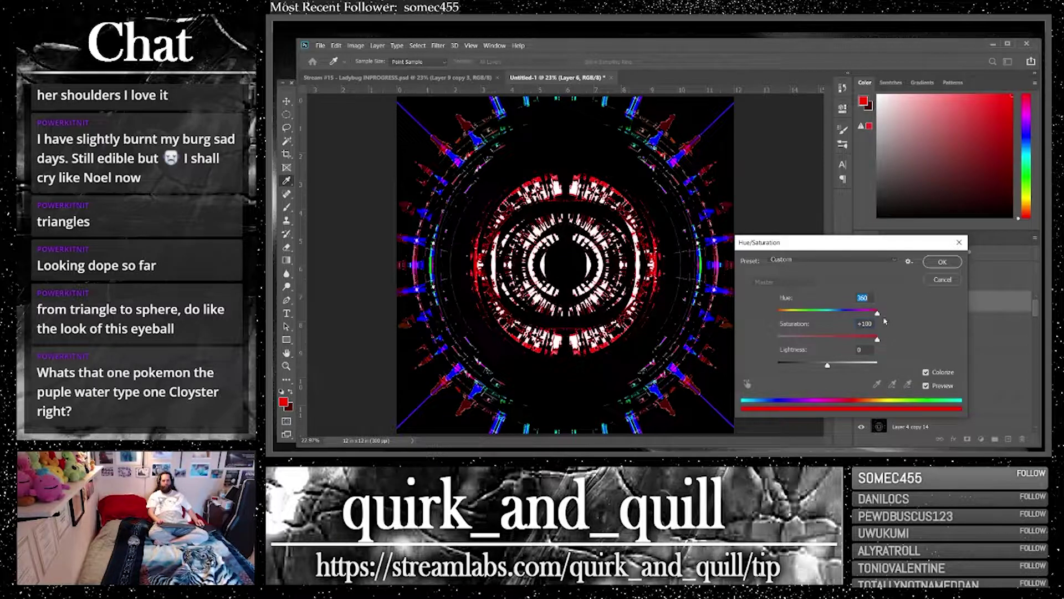
{"action": "left_click_drag", "start_coordinate": [886, 320], "coordinate": [843, 320]}
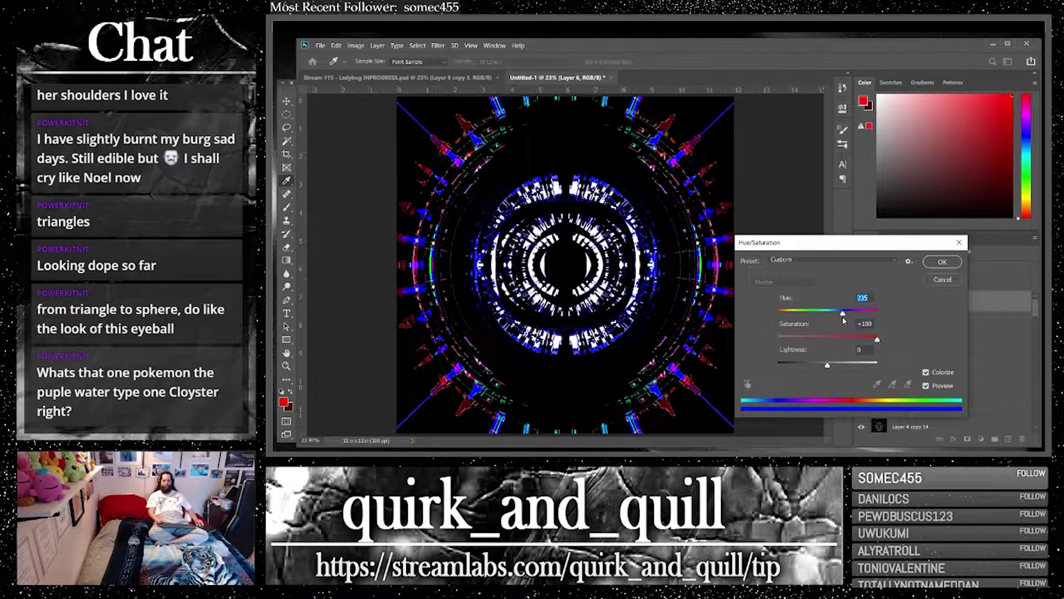
{"action": "left_click", "coordinate": [943, 264]}
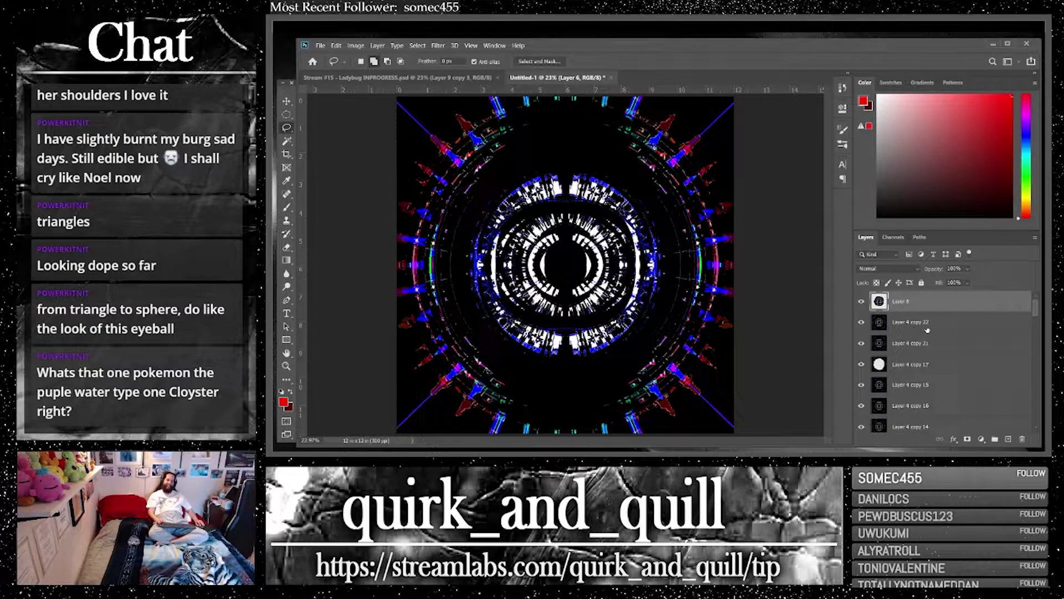
Lower the brightness to about -27 with Brightness/Contrast
{"action": "left_click", "coordinate": [356, 45]}
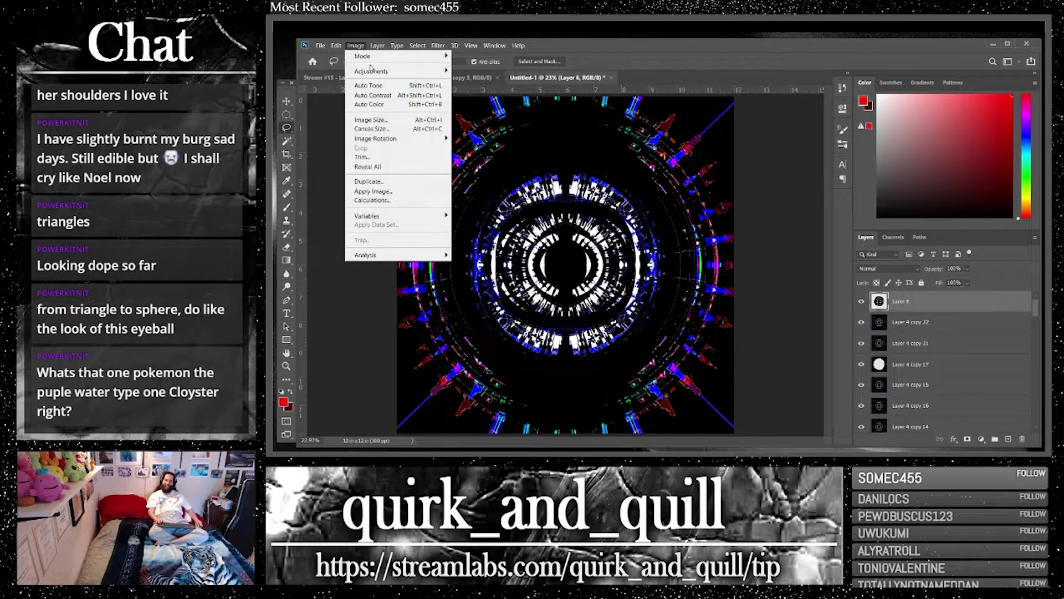
{"action": "mouse_move", "coordinate": [409, 72]}
{"action": "left_click", "coordinate": [477, 72]}
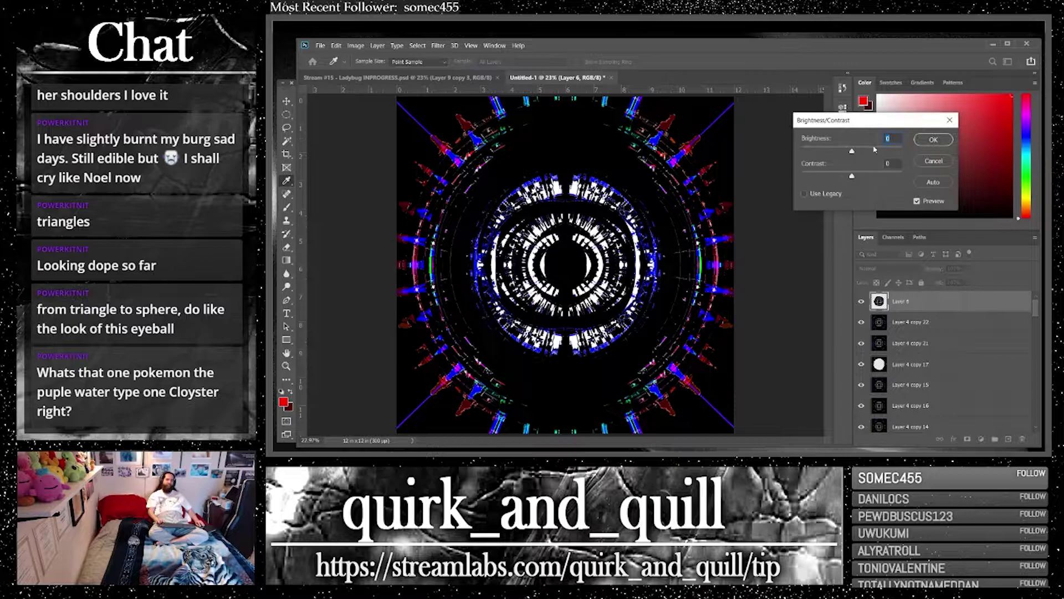
{"action": "left_click_drag", "start_coordinate": [852, 152], "coordinate": [753, 150]}
{"action": "left_click", "coordinate": [854, 177]}
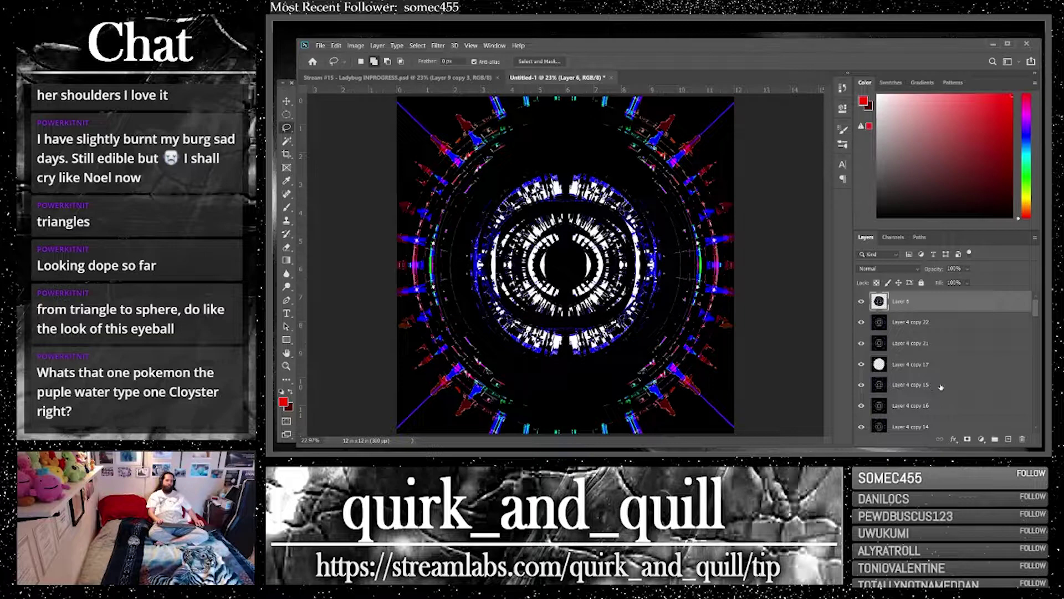
Duplicate the three selected top layers and merge the copies into one layer
{"action": "key", "text": "ctrl+j"}
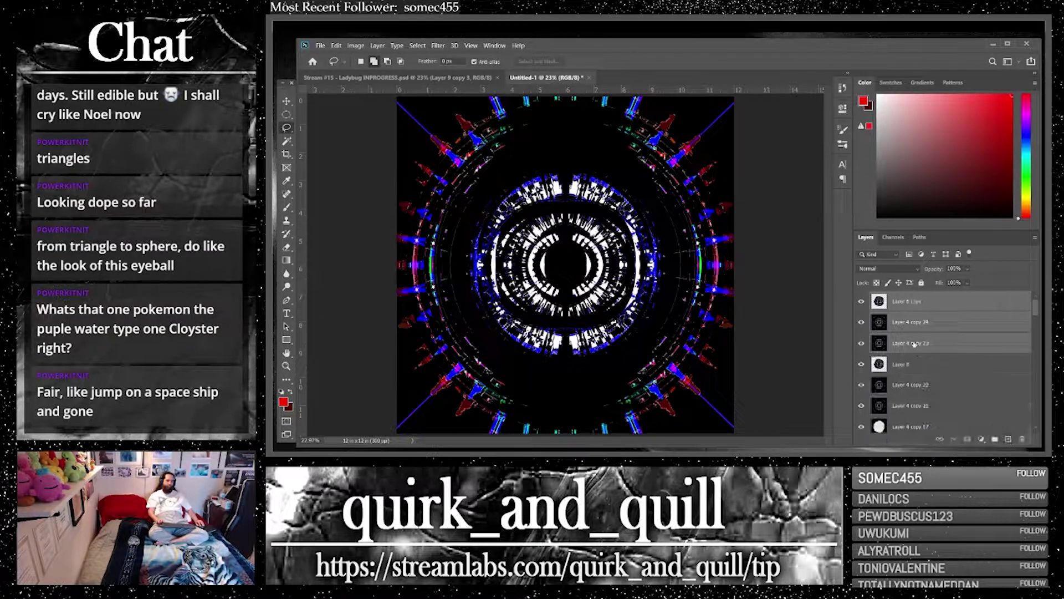
{"action": "right_click", "coordinate": [914, 345]}
{"action": "left_click", "coordinate": [883, 345]}
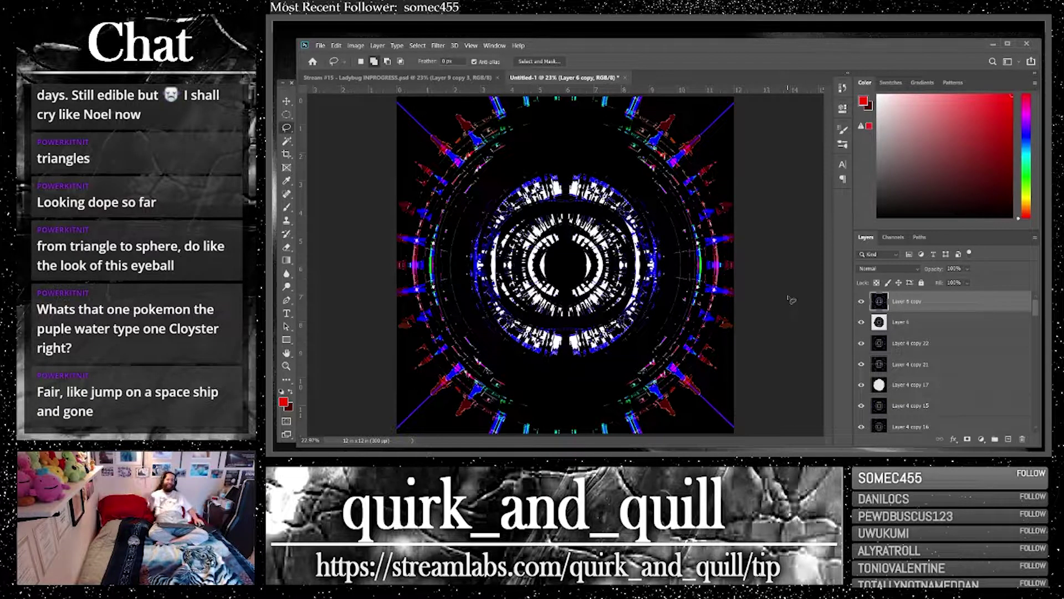
Move Layer 4 copy 10 down the stack to sit just above Layer 6
{"action": "scroll", "coordinate": [970, 349], "scroll_direction": "down", "scroll_amount": 3}
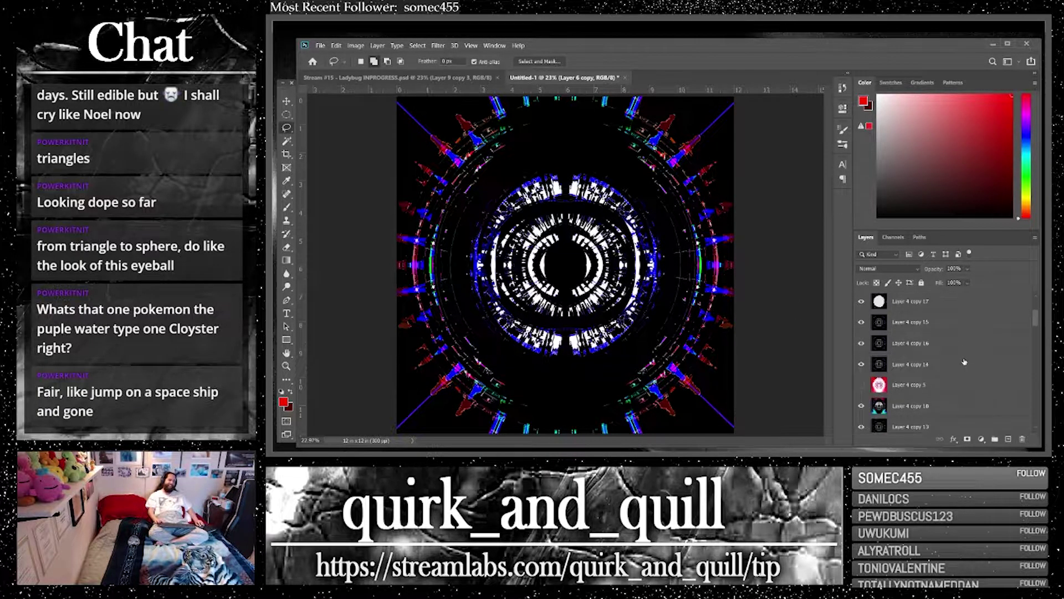
{"action": "left_click", "coordinate": [952, 385]}
{"action": "left_click_drag", "start_coordinate": [1004, 384], "coordinate": [1004, 436]}
{"action": "scroll", "coordinate": [944, 390], "scroll_direction": "up", "scroll_amount": 3}
{"action": "scroll", "coordinate": [939, 246], "scroll_direction": "up", "scroll_amount": 2}
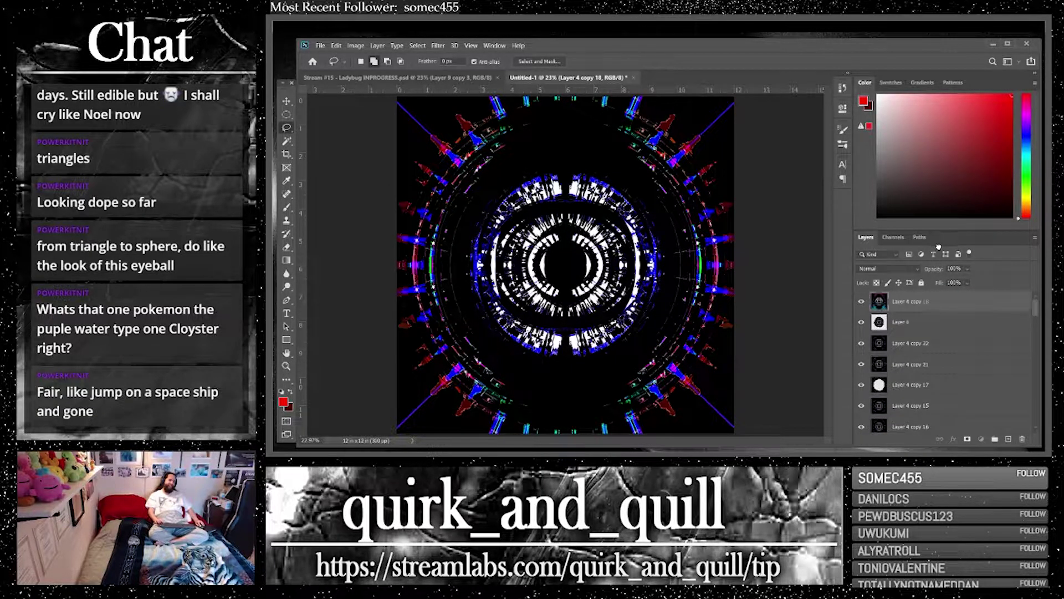
Show Layer 4 copy 18 and copy its cyan bottom area to new Layer 7 with Magic Wand
{"action": "left_click", "coordinate": [936, 299]}
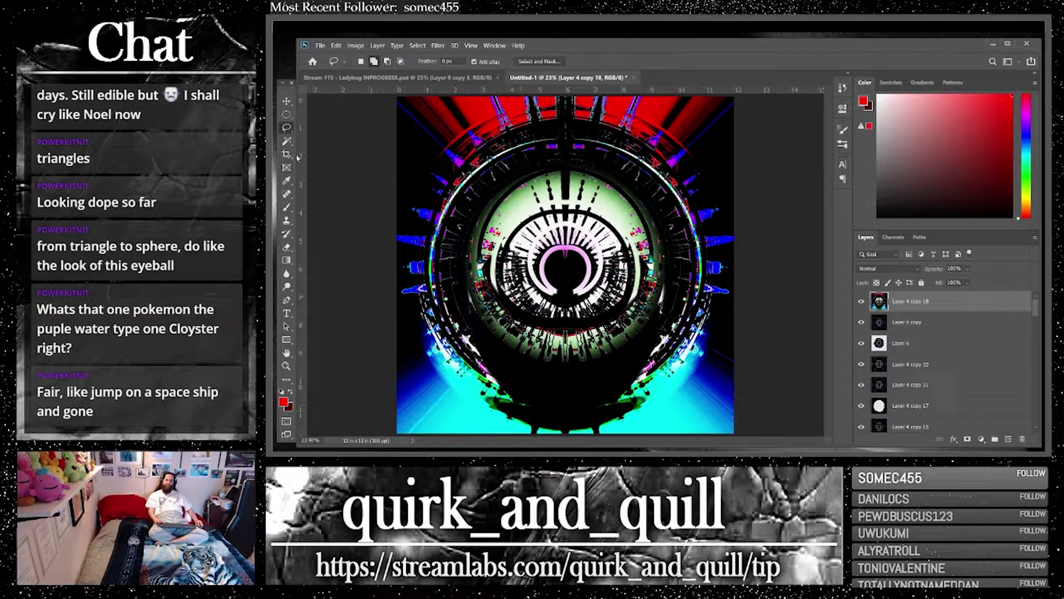
{"action": "left_click", "coordinate": [286, 141]}
{"action": "left_click", "coordinate": [460, 413]}
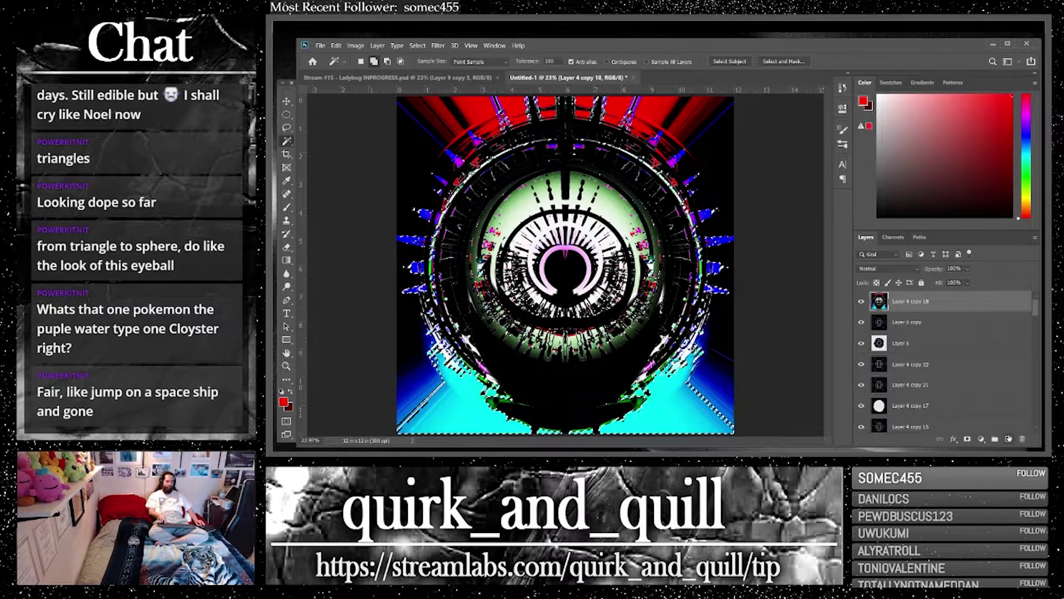
{"action": "key", "text": "ctrl+j"}
Hide Layer 4 copy 18, set Layer 7 opacity to 25%, and duplicate Layer 7
{"action": "left_click", "coordinate": [862, 322]}
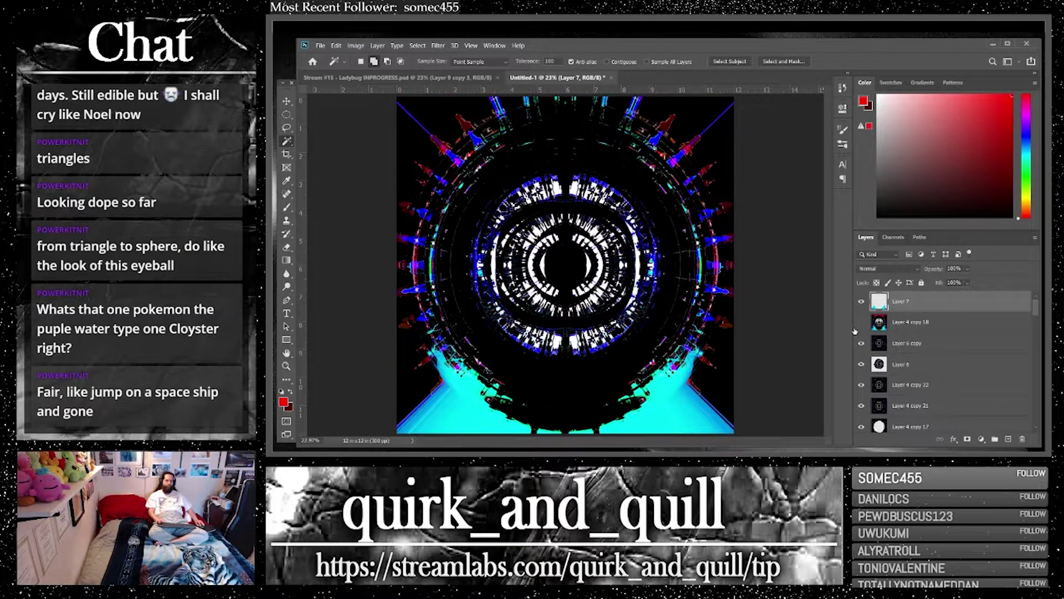
{"action": "left_click", "coordinate": [286, 101]}
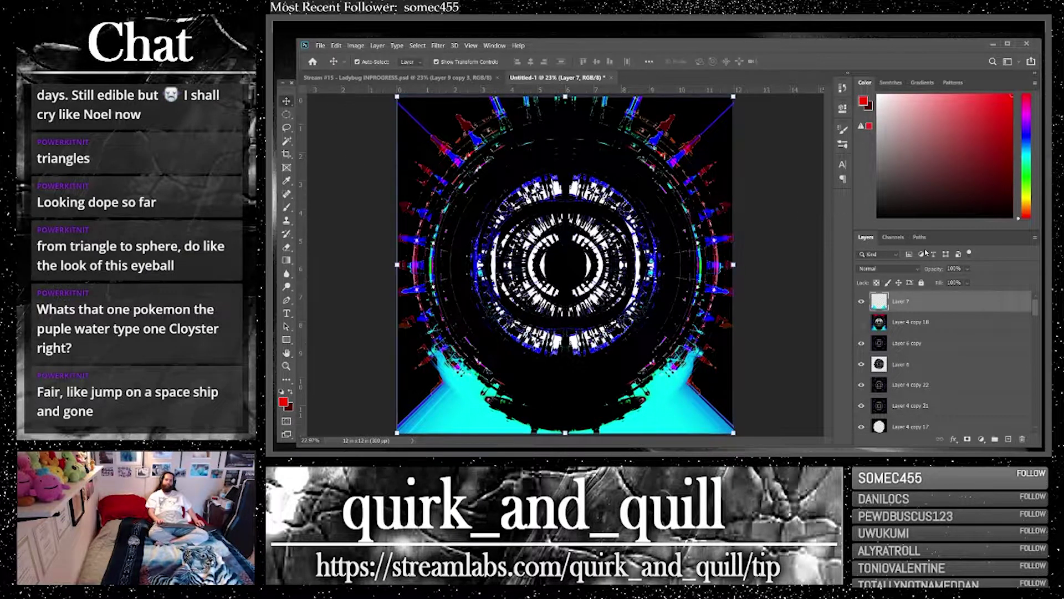
{"action": "left_click", "coordinate": [968, 269]}
{"action": "left_click_drag", "start_coordinate": [951, 283], "coordinate": [1012, 281]}
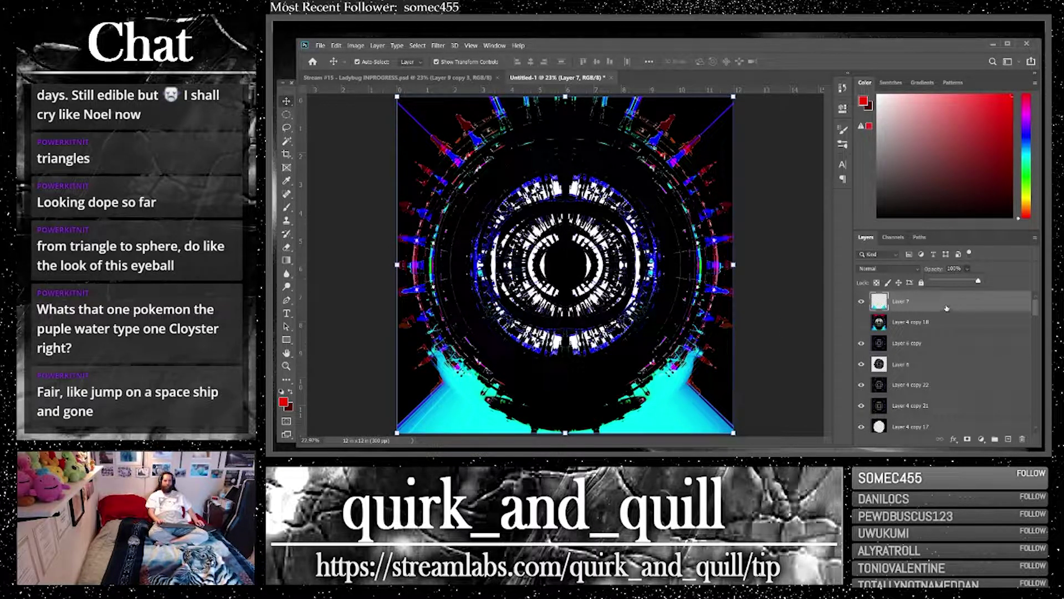
{"action": "left_click_drag", "start_coordinate": [947, 308], "coordinate": [1009, 439]}
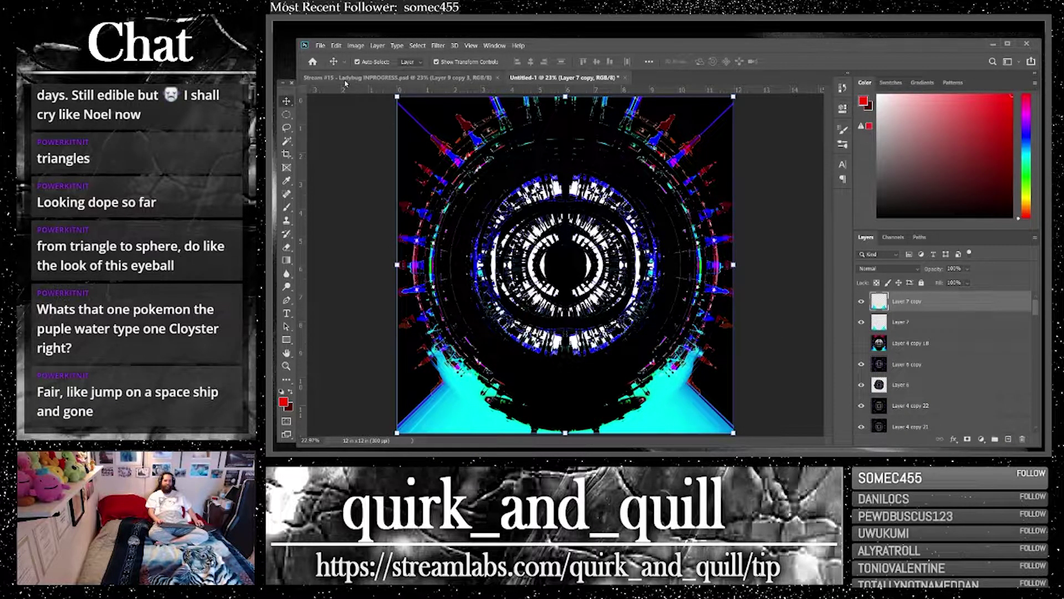
Flip Layer 7 copy vertically and merge Layer 7 into it, keeping Normal blending
{"action": "left_click", "coordinate": [336, 46]}
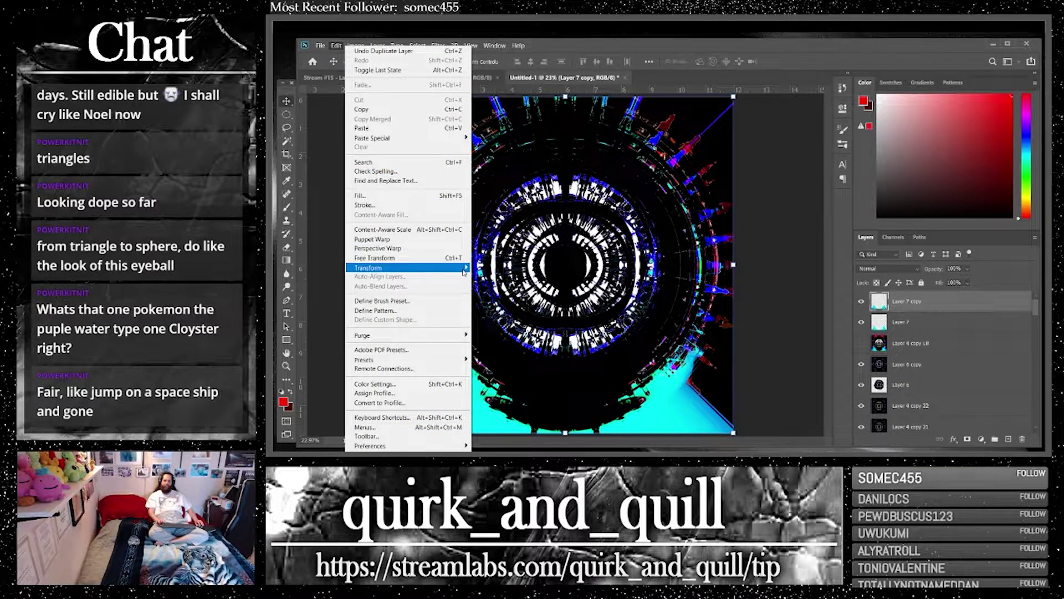
{"action": "mouse_move", "coordinate": [464, 272]}
{"action": "left_click", "coordinate": [513, 432]}
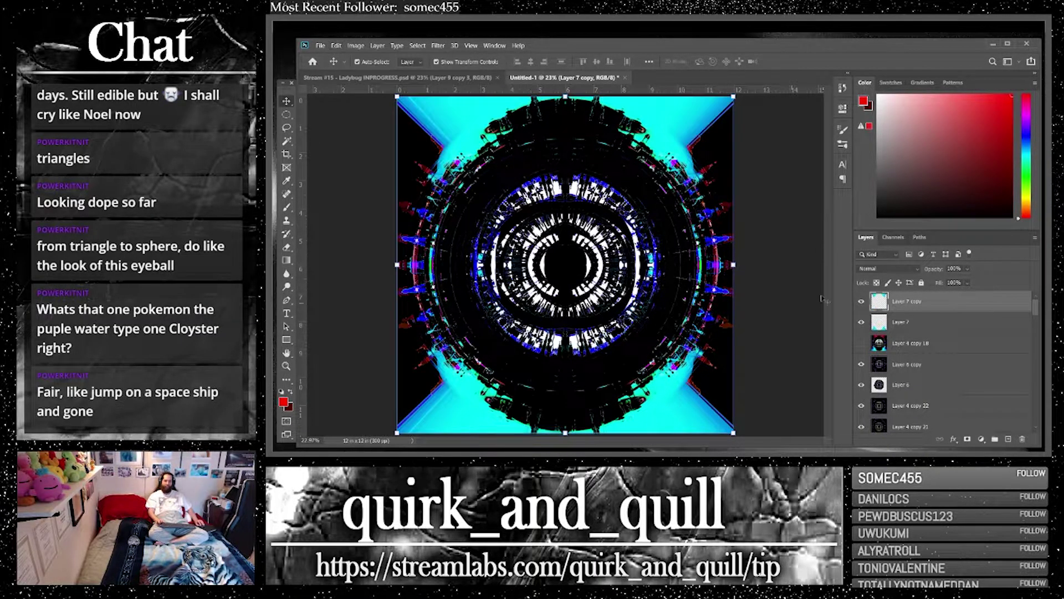
{"action": "right_click", "coordinate": [918, 326]}
{"action": "left_click", "coordinate": [810, 340]}
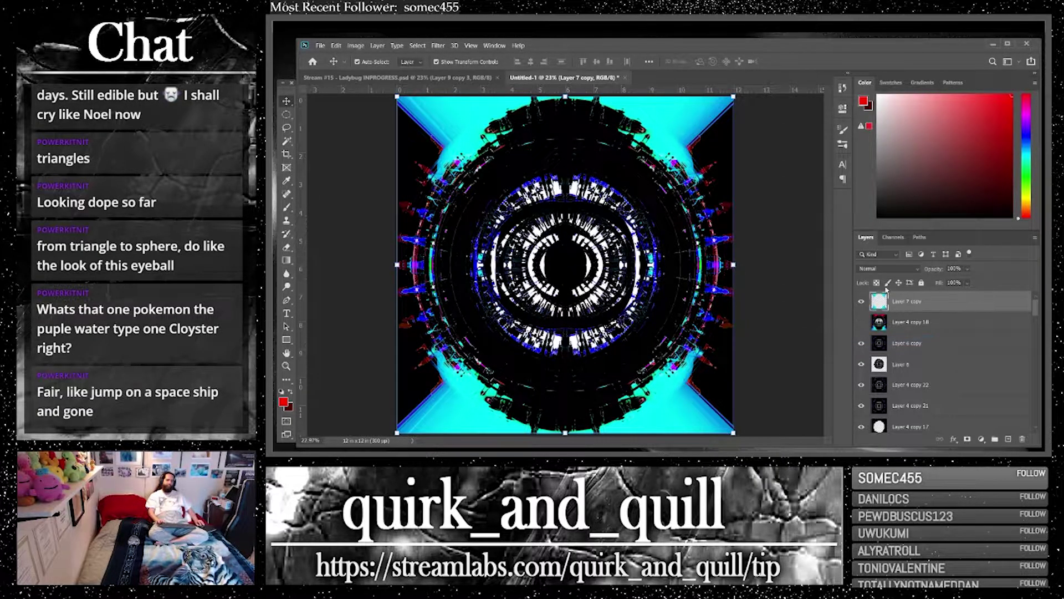
{"action": "left_click", "coordinate": [881, 269]}
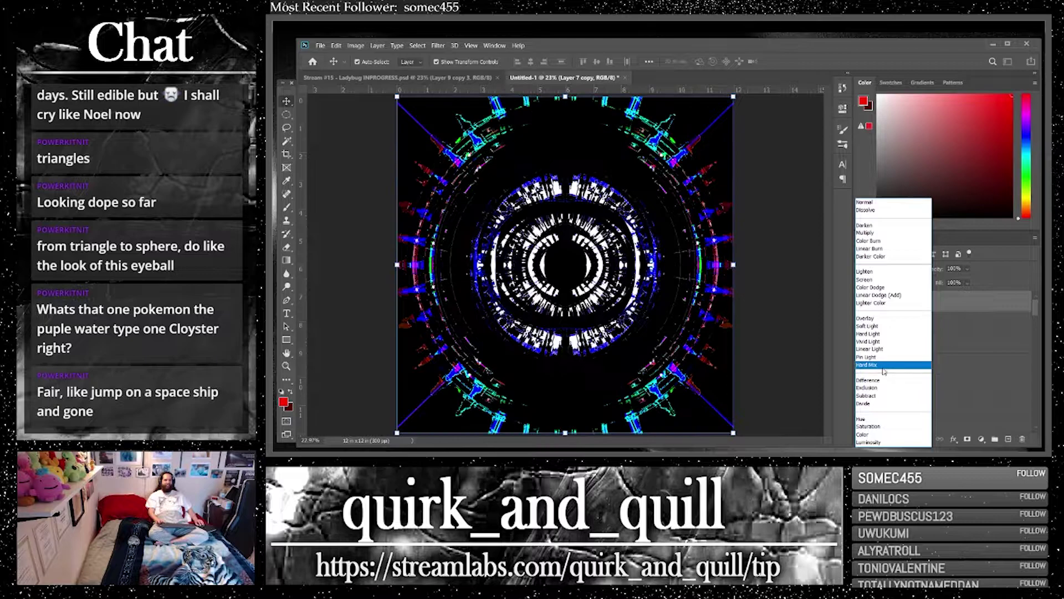
{"action": "left_click", "coordinate": [879, 203]}
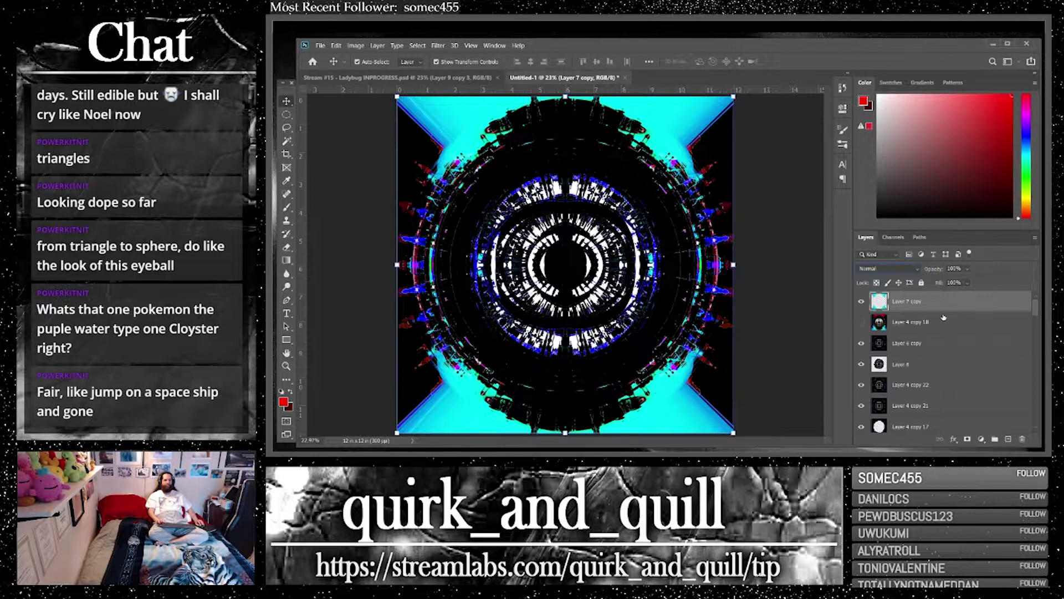
Duplicate the merged cyan layer and hide the original Layer 7 copy
{"action": "key", "text": "ctrl+j"}
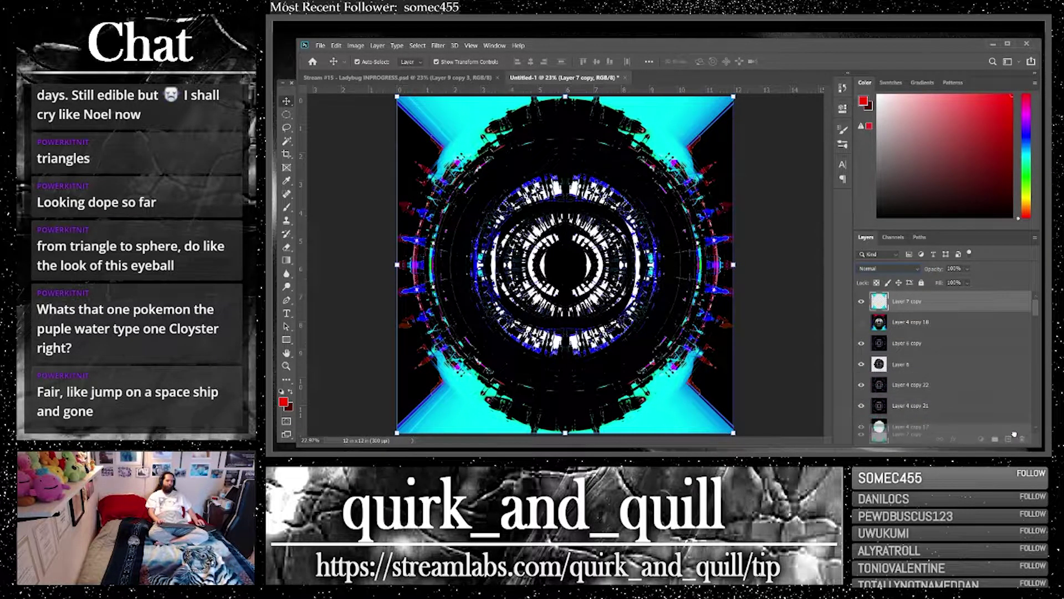
{"action": "left_click", "coordinate": [862, 323]}
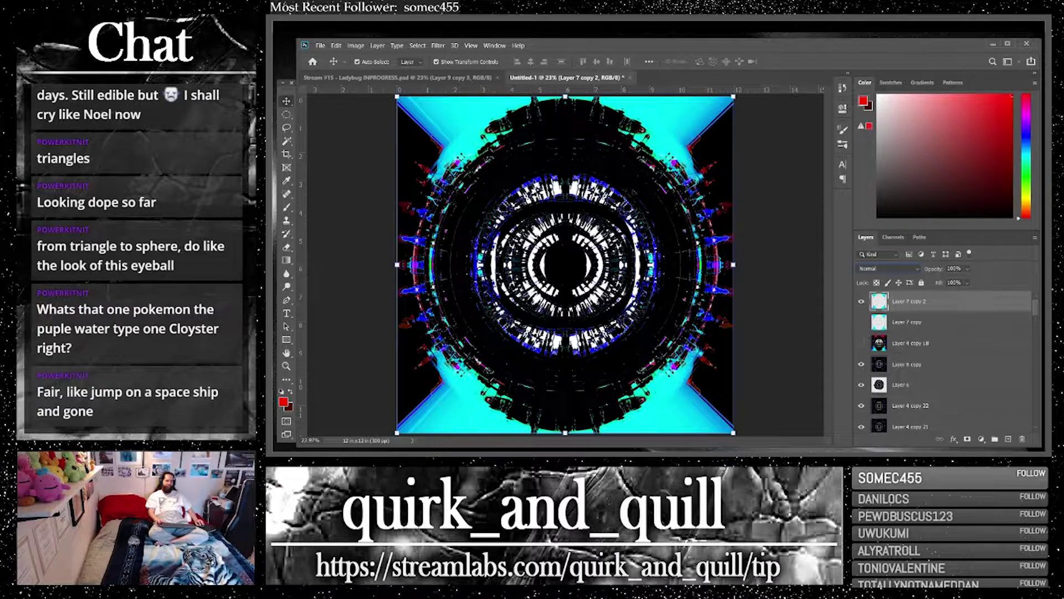
{"action": "left_click", "coordinate": [438, 46]}
Set up Glowing Edges in the Filter Gallery with preview fit to view and edge width 2
{"action": "left_click", "coordinate": [491, 87]}
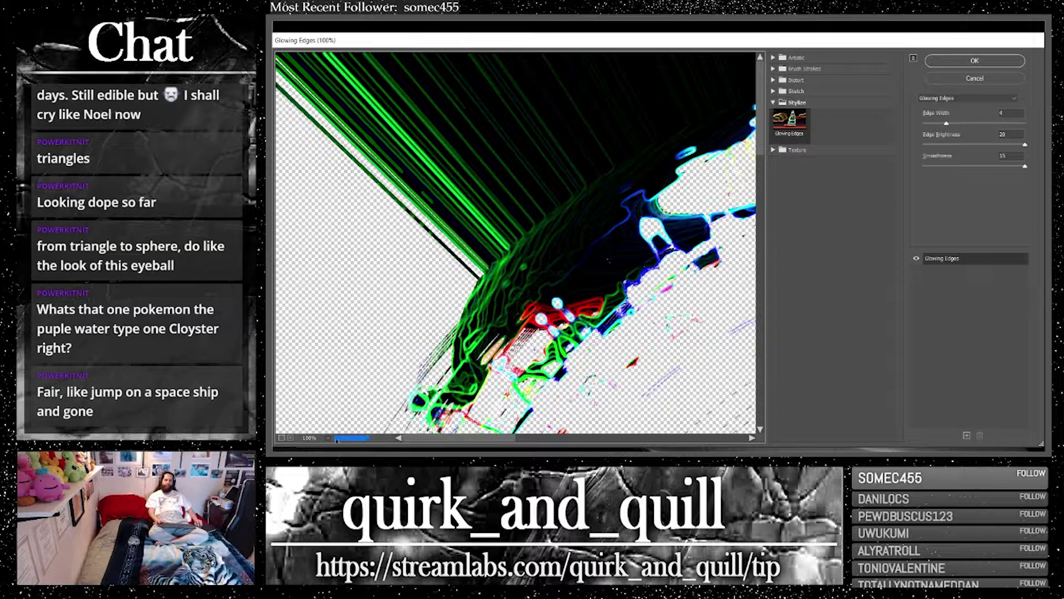
{"action": "left_click", "coordinate": [328, 438]}
{"action": "left_click", "coordinate": [333, 427]}
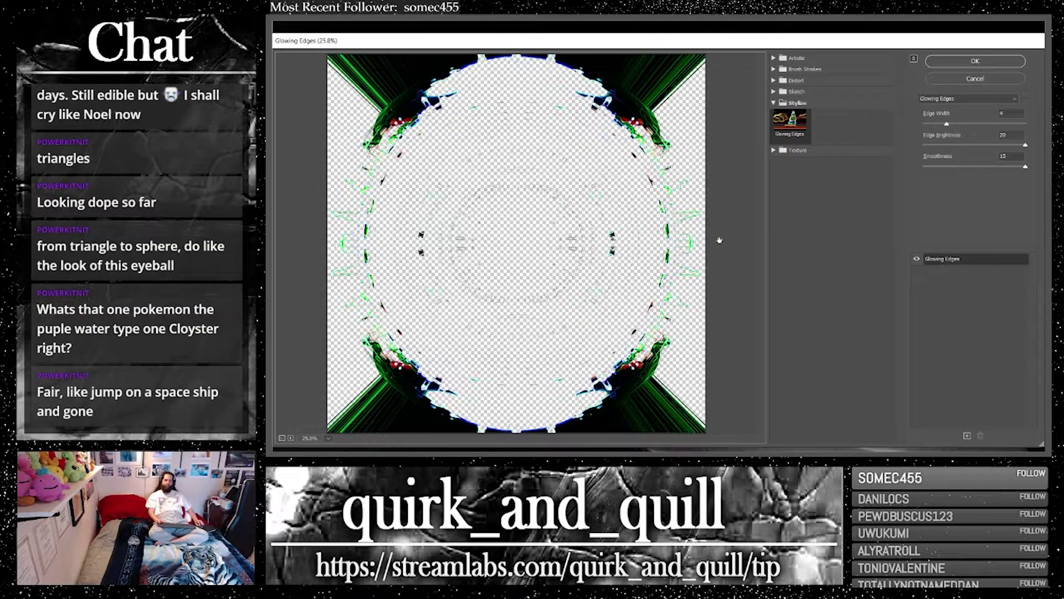
{"action": "left_click_drag", "start_coordinate": [947, 126], "coordinate": [970, 124]}
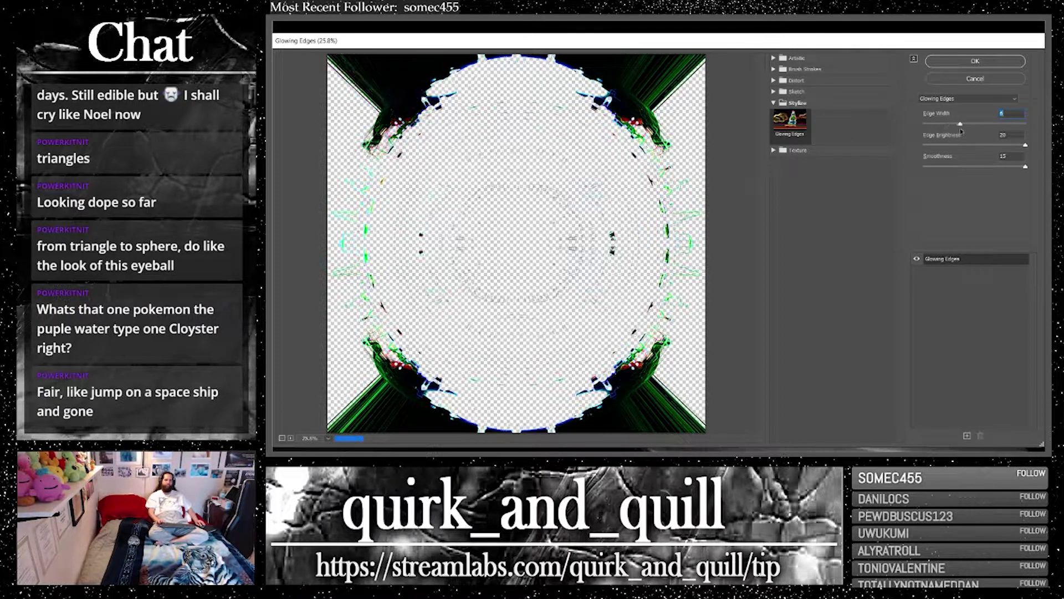
{"action": "left_click_drag", "start_coordinate": [929, 126], "coordinate": [938, 125]}
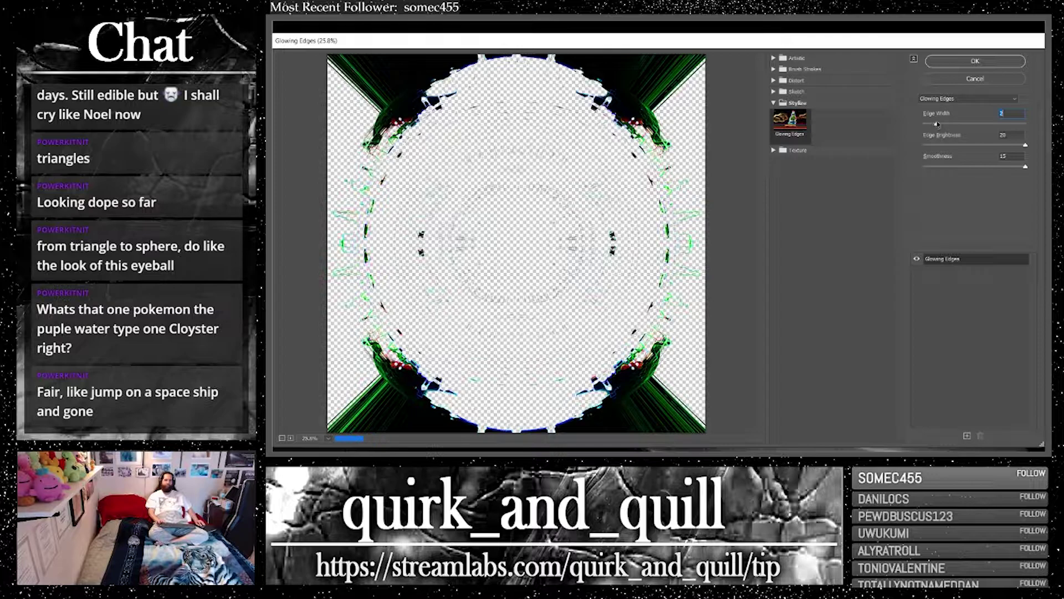
Apply the Glowing Edges filter and set Layer 7 copy 2's blend mode to Subtract
{"action": "left_click", "coordinate": [973, 61]}
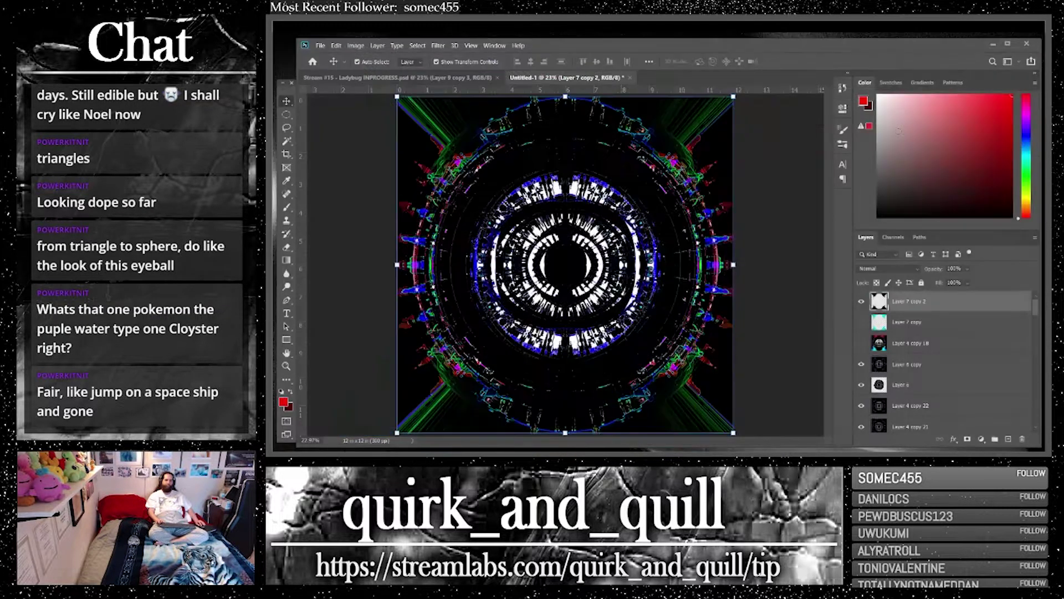
{"action": "left_click", "coordinate": [887, 269]}
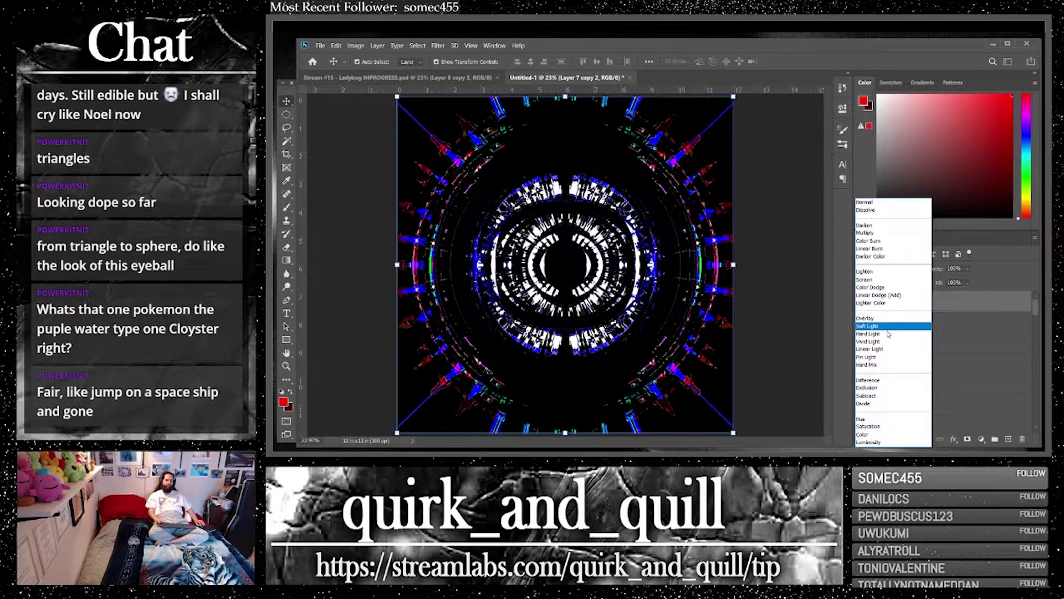
{"action": "key", "text": "Escape"}
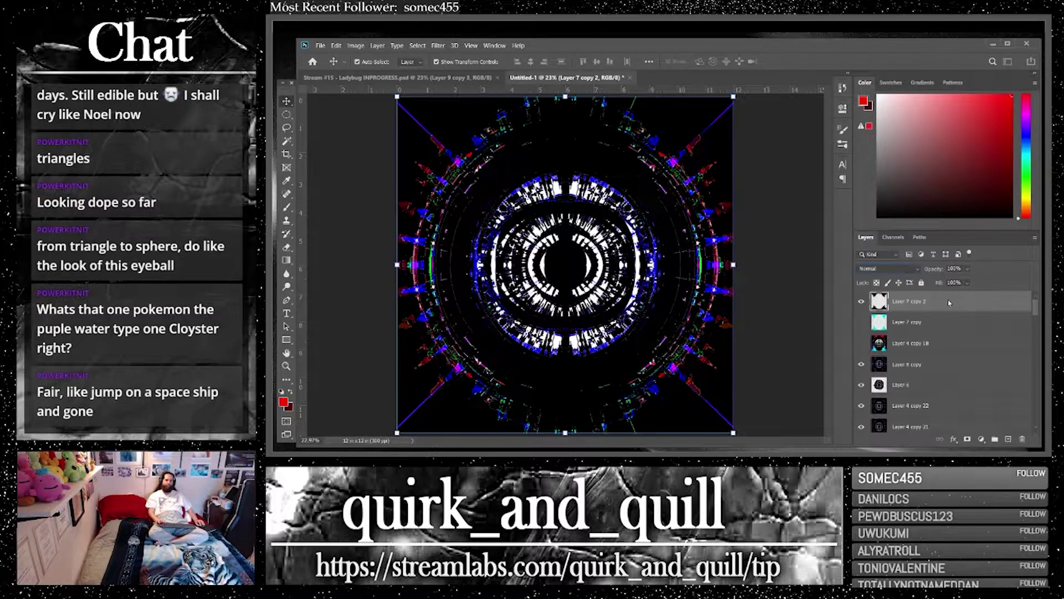
{"action": "left_click", "coordinate": [891, 271]}
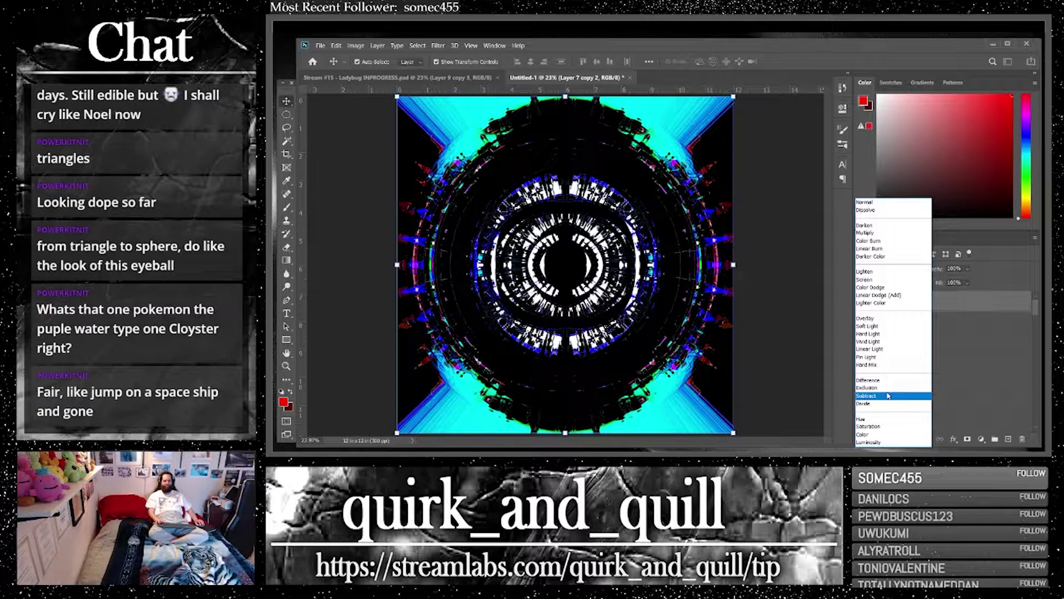
{"action": "left_click", "coordinate": [888, 395]}
Toggle Layer 7 copy 2 and Layer 7 copy on and off to compare, leaving both visible
{"action": "left_click", "coordinate": [861, 301]}
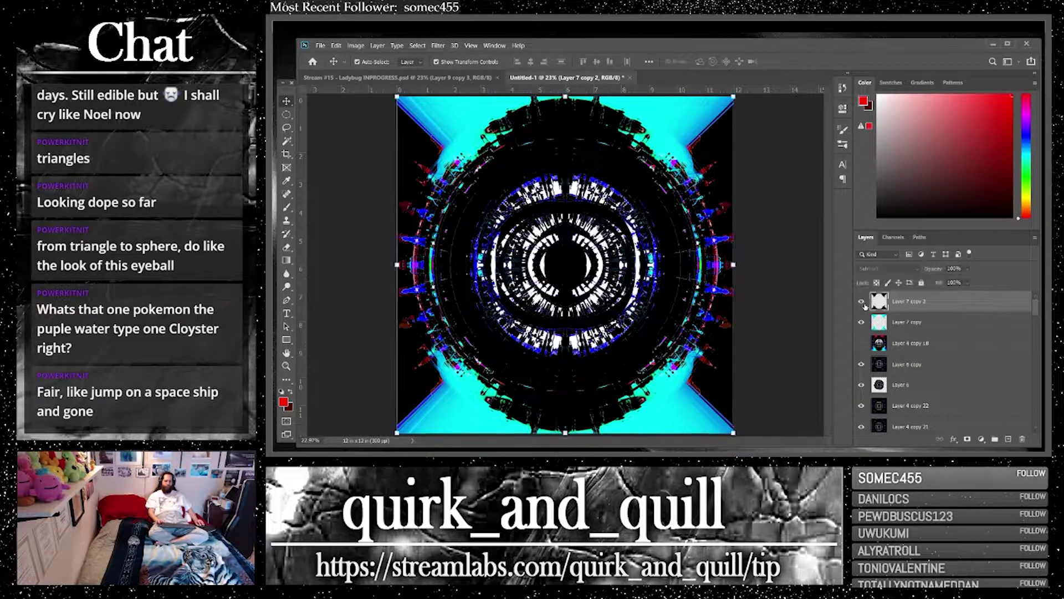
{"action": "left_click", "coordinate": [861, 301]}
{"action": "left_click", "coordinate": [861, 301]}
{"action": "left_click", "coordinate": [863, 302]}
{"action": "left_click", "coordinate": [862, 302]}
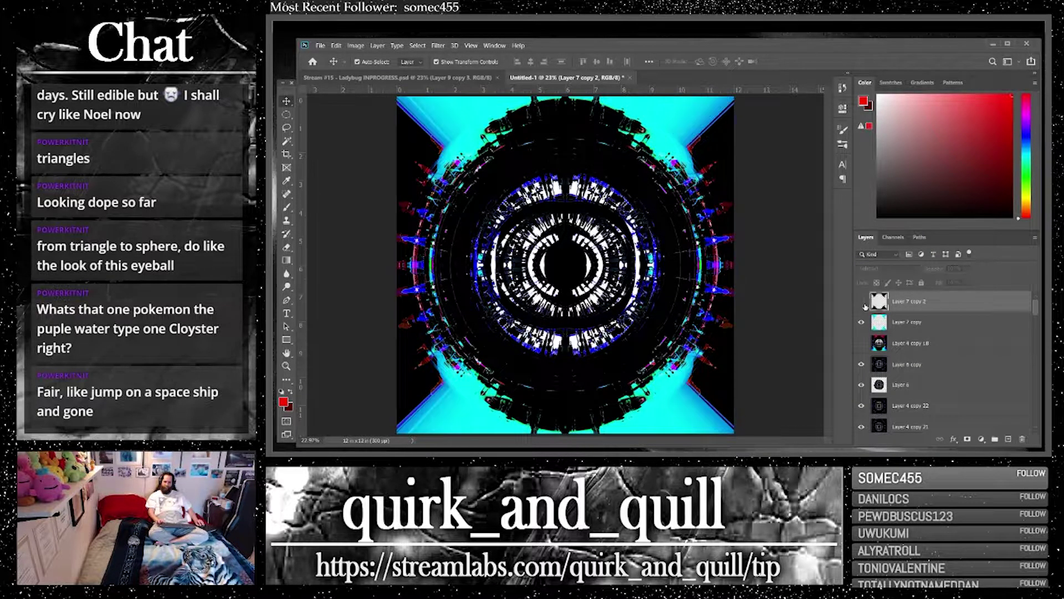
{"action": "left_click", "coordinate": [861, 322]}
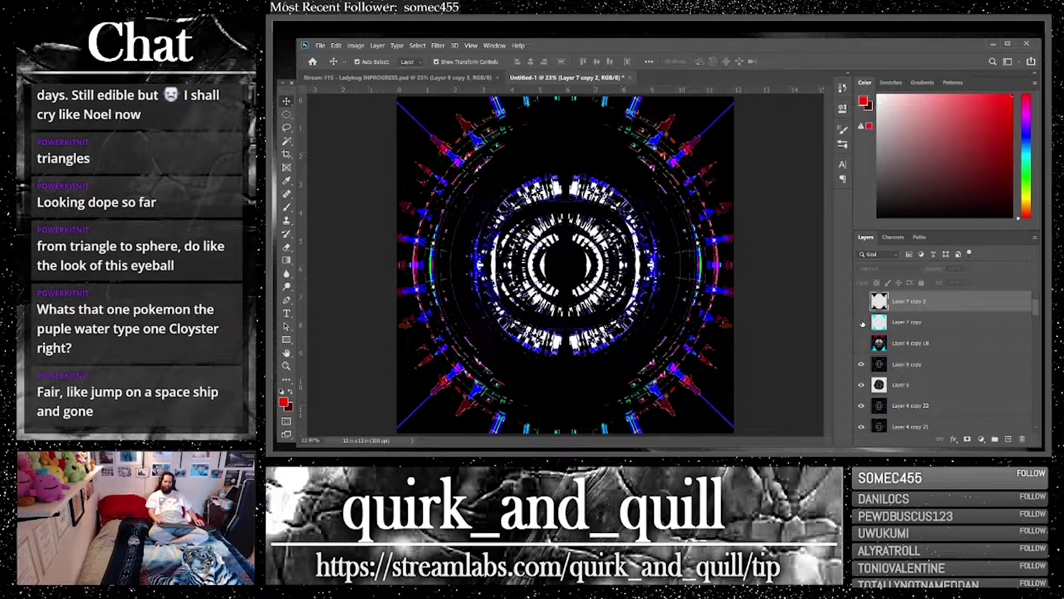
{"action": "left_click", "coordinate": [862, 323]}
{"action": "left_click", "coordinate": [862, 323]}
{"action": "left_click", "coordinate": [861, 323]}
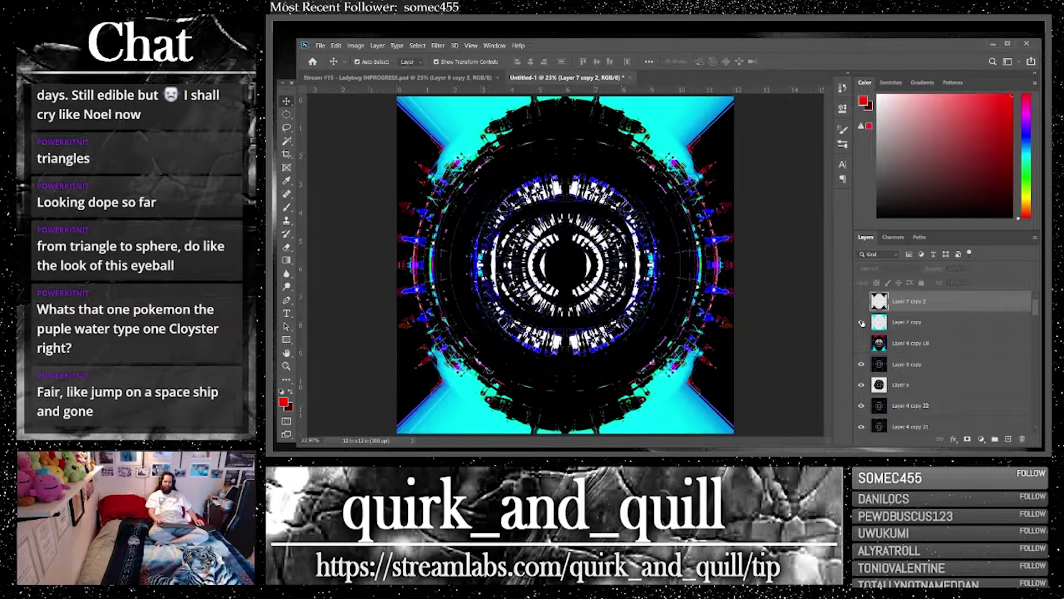
{"action": "left_click", "coordinate": [862, 323]}
{"action": "left_click", "coordinate": [862, 323]}
{"action": "left_click", "coordinate": [861, 301]}
{"action": "left_click", "coordinate": [861, 301]}
{"action": "left_click", "coordinate": [861, 301]}
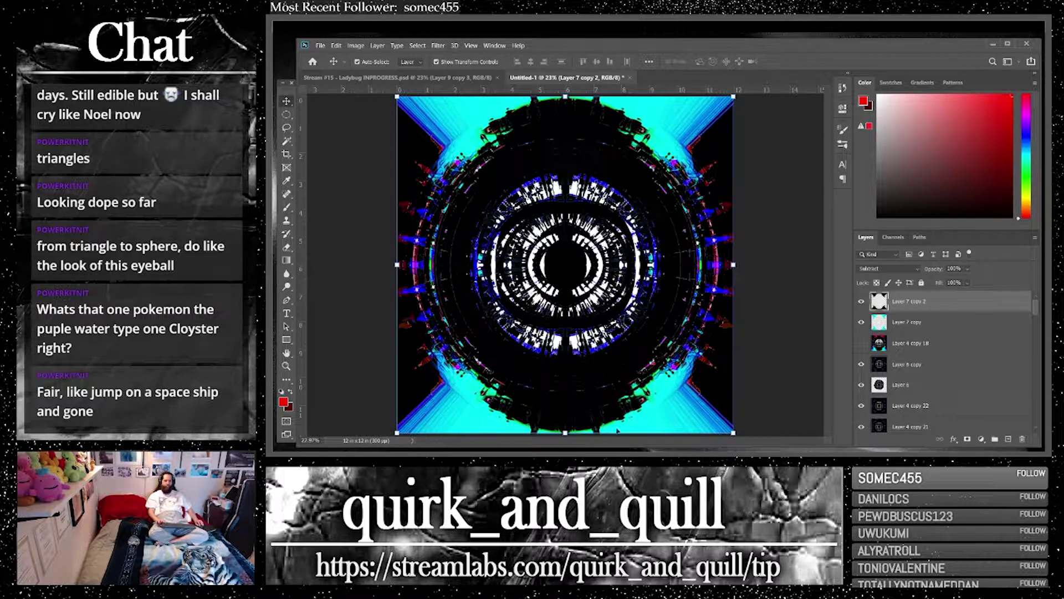
Duplicate Layer 7 copy and Layer 7 copy 2 together and merge the copies into Layer 7 copy 4
{"action": "left_click", "coordinate": [983, 326], "text": "shift"}
{"action": "key", "text": "ctrl+j"}
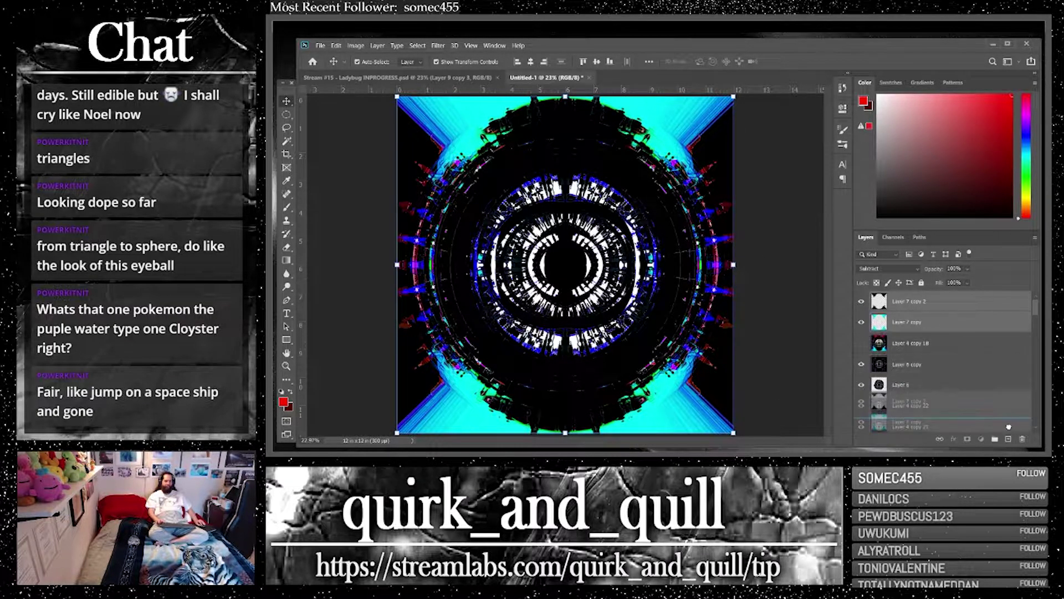
{"action": "right_click", "coordinate": [924, 326]}
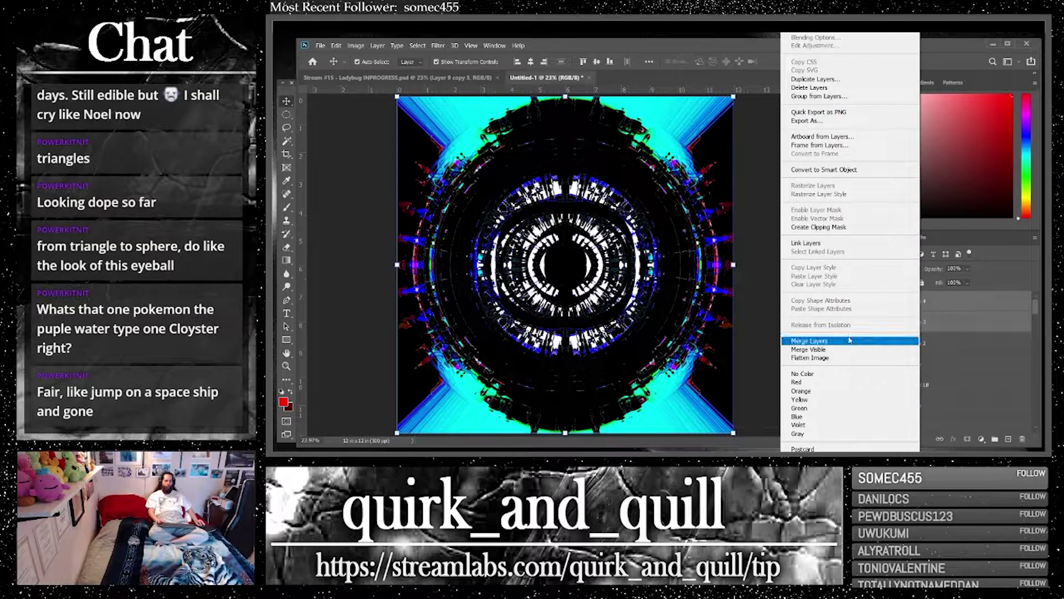
{"action": "left_click", "coordinate": [853, 339]}
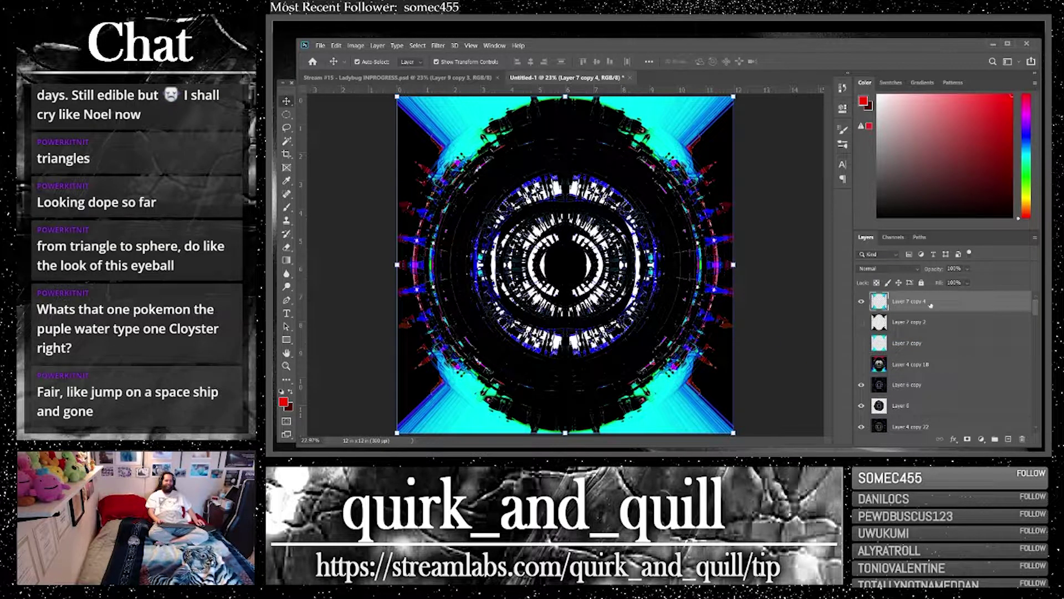
Colorize Layer 7 copy 4 at hue 360 and saturation 100 for solid bright red corners
{"action": "left_click", "coordinate": [355, 46]}
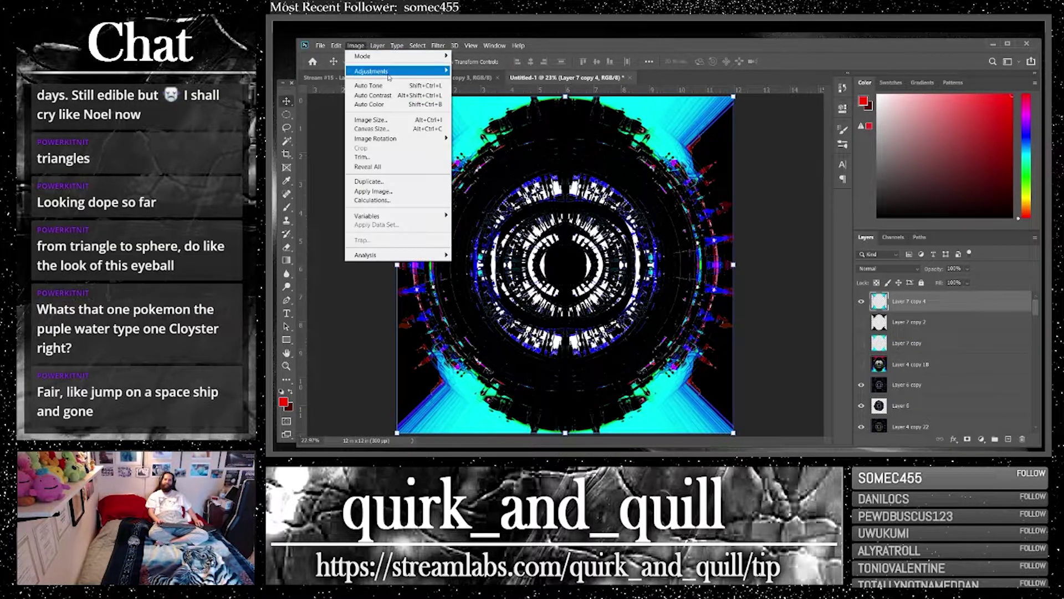
{"action": "mouse_move", "coordinate": [422, 71]}
{"action": "left_click", "coordinate": [480, 123]}
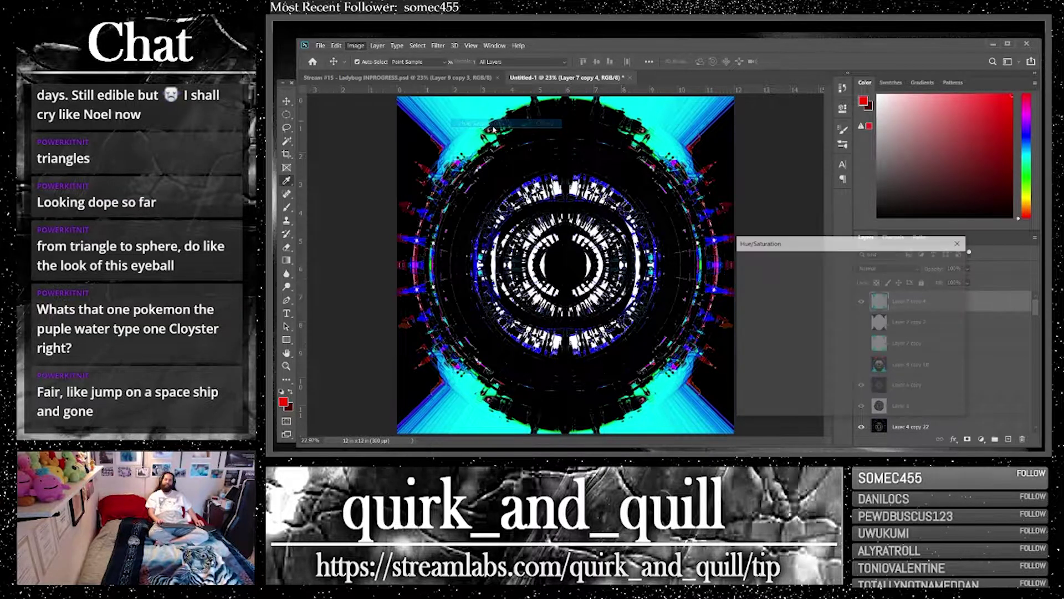
{"action": "left_click_drag", "start_coordinate": [827, 314], "coordinate": [761, 320]}
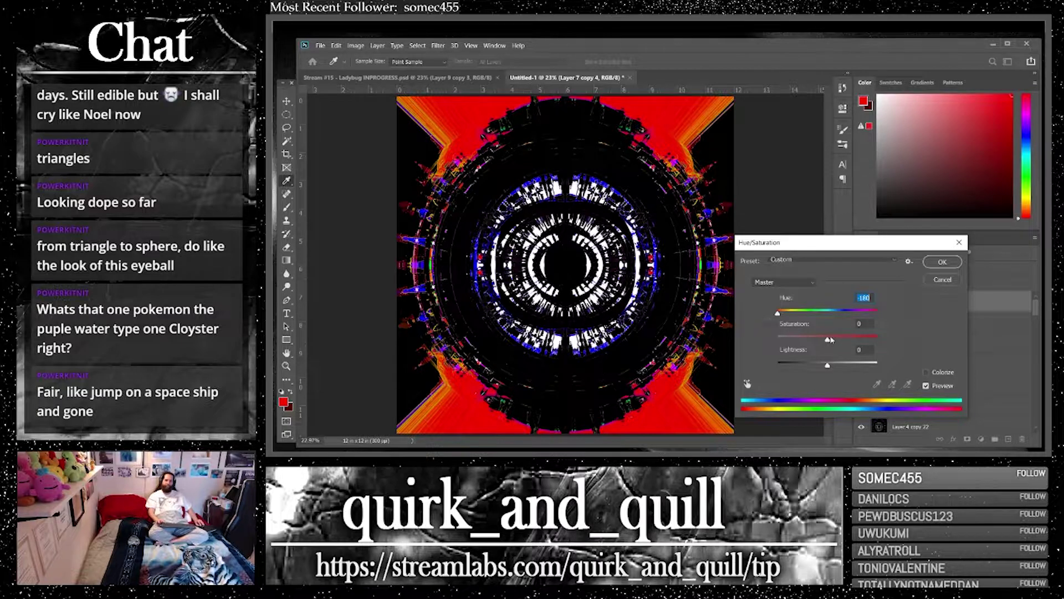
{"action": "left_click_drag", "start_coordinate": [830, 339], "coordinate": [958, 338]}
{"action": "left_click_drag", "start_coordinate": [836, 336], "coordinate": [886, 313]}
{"action": "key", "text": "ctrl+z"}
{"action": "left_click", "coordinate": [926, 372]}
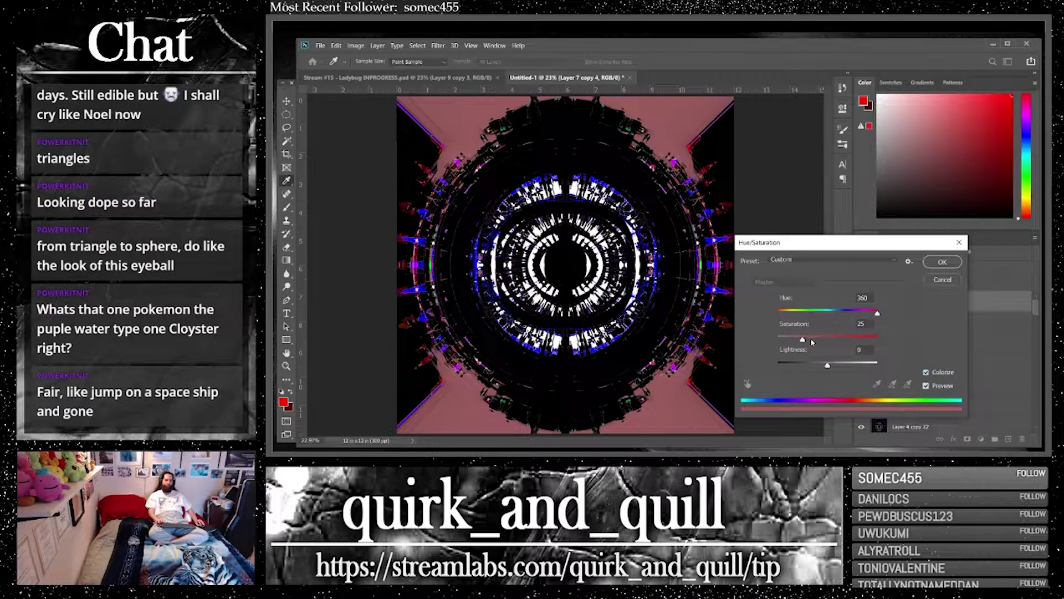
{"action": "left_click_drag", "start_coordinate": [812, 342], "coordinate": [920, 339]}
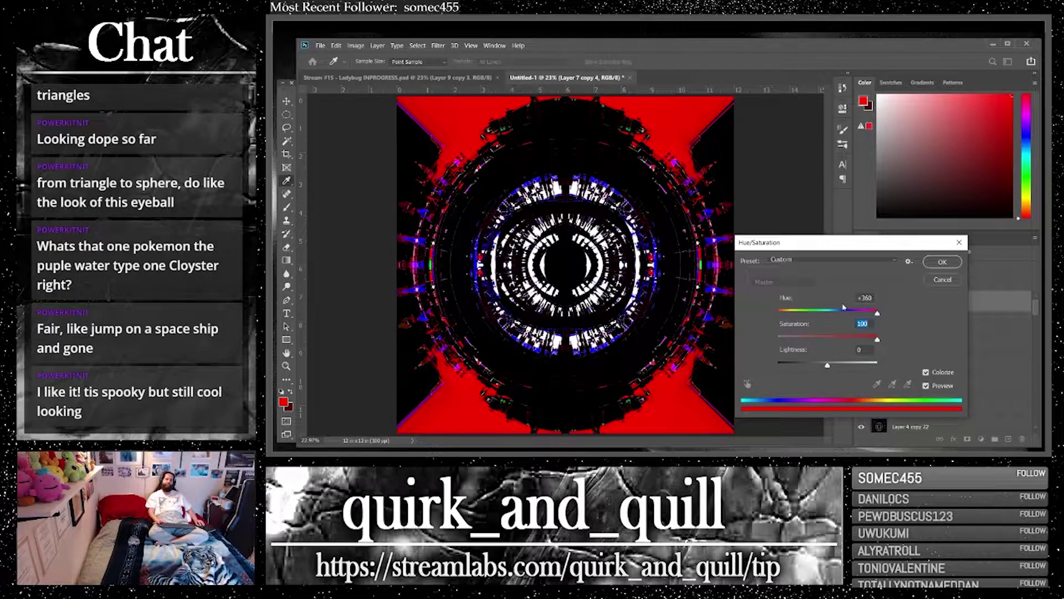
{"action": "left_click", "coordinate": [942, 262]}
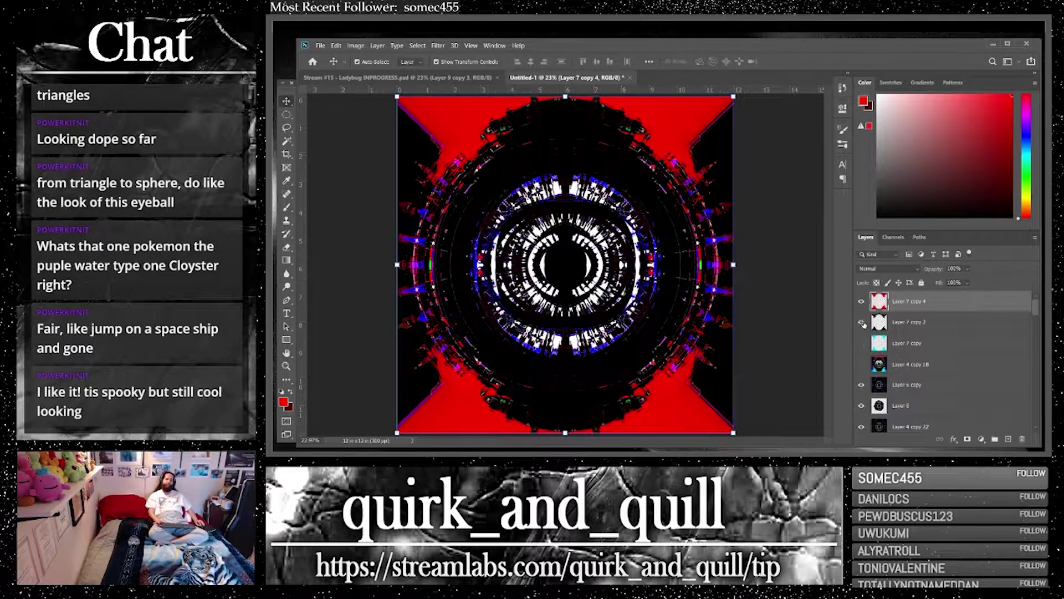
Try blend modes and lower opacity on the red layer, keep Normal, then hide it
{"action": "left_click", "coordinate": [887, 269]}
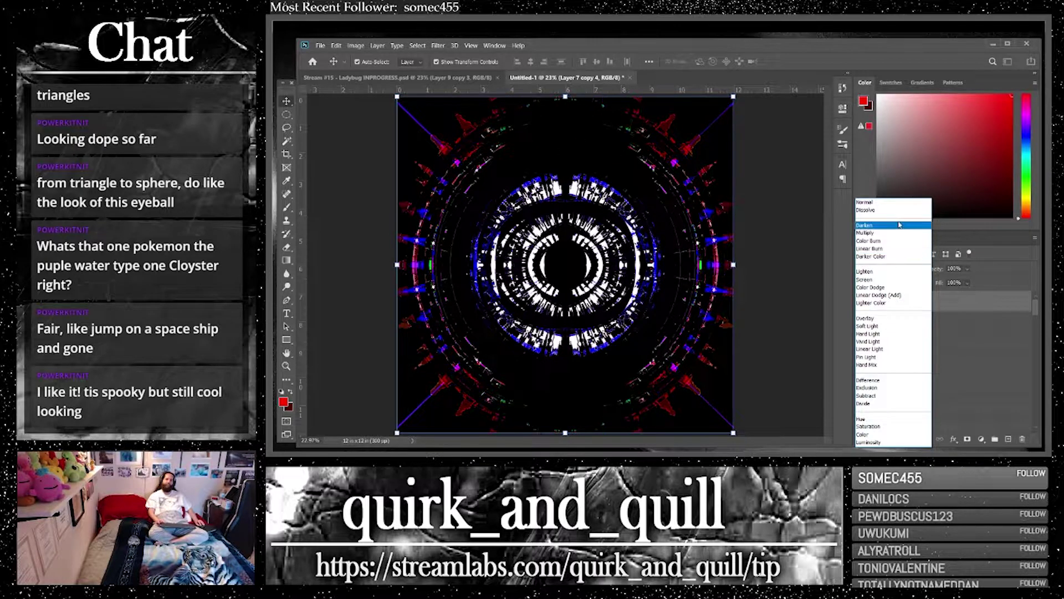
{"action": "left_click", "coordinate": [898, 202]}
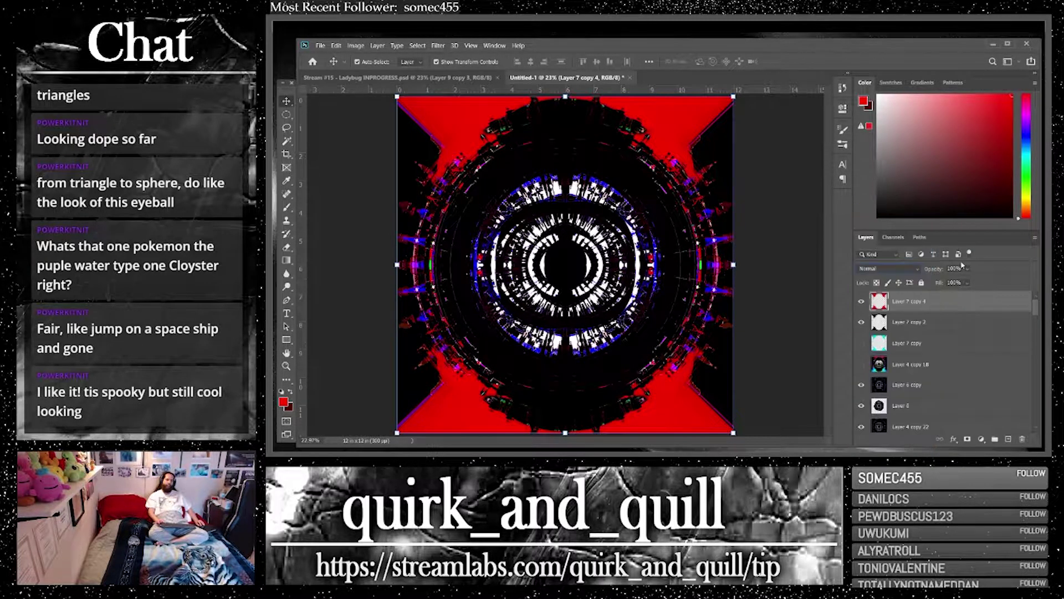
{"action": "left_click", "coordinate": [967, 268]}
{"action": "left_click_drag", "start_coordinate": [980, 282], "coordinate": [1020, 273]}
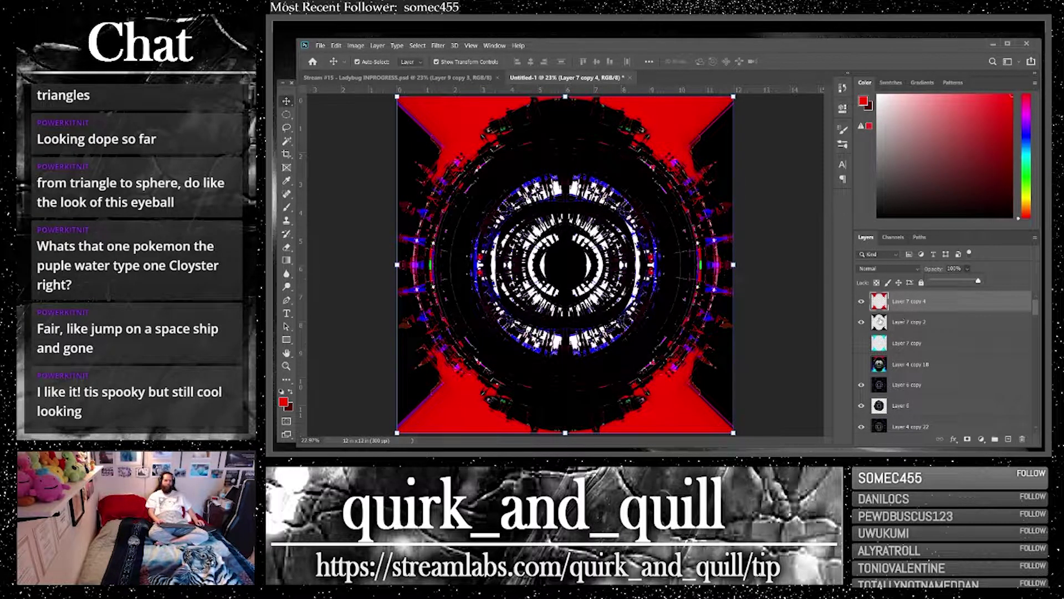
{"action": "left_click", "coordinate": [862, 302]}
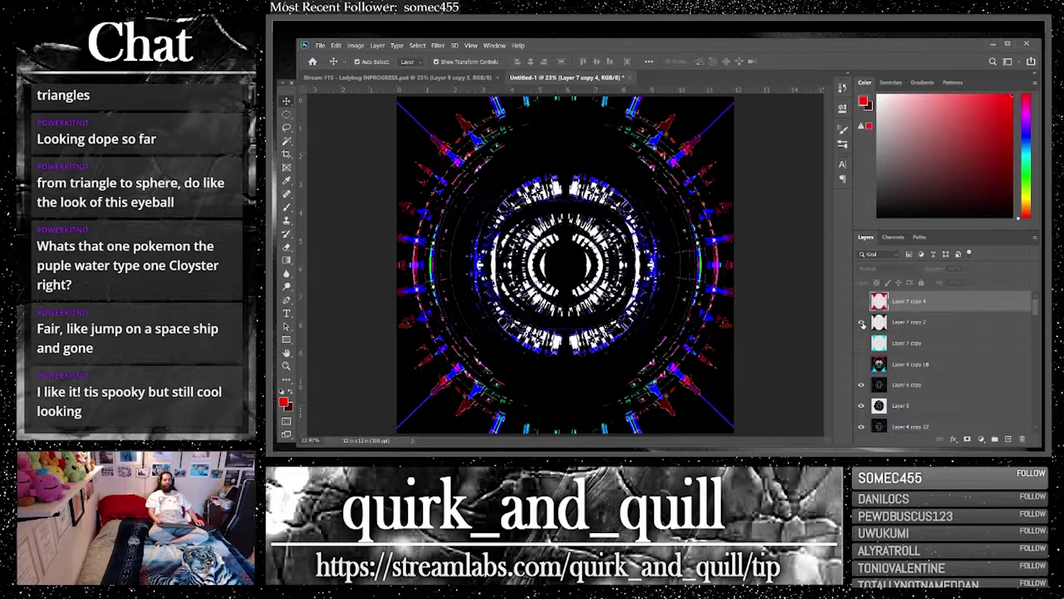
Review blend modes on Layer 7 copy 2 and the red layer without changing them
{"action": "left_click", "coordinate": [910, 327]}
{"action": "left_click", "coordinate": [892, 269]}
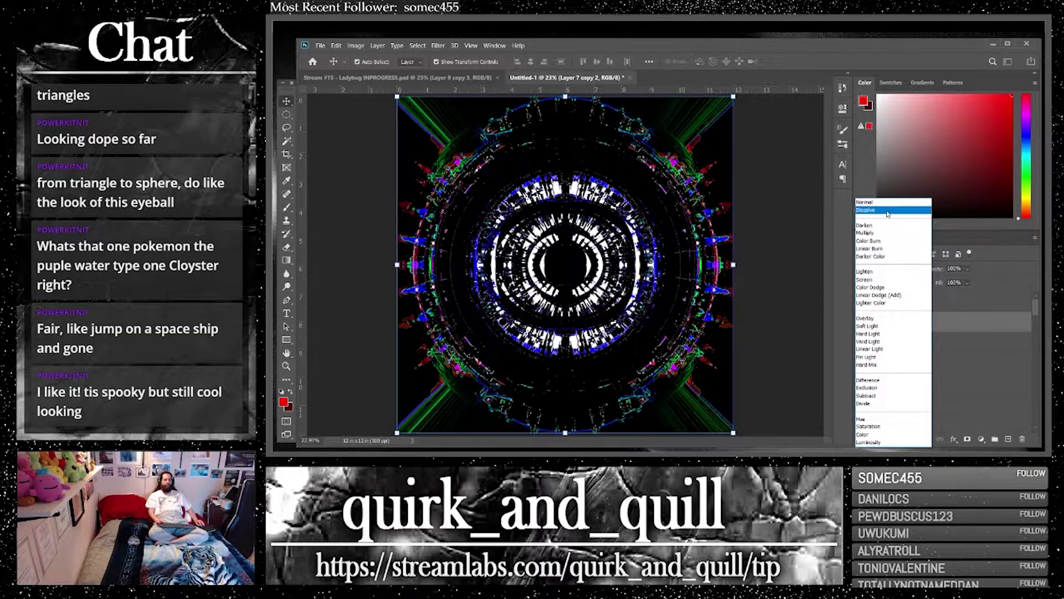
{"action": "left_click", "coordinate": [887, 206]}
{"action": "left_click", "coordinate": [861, 309]}
{"action": "left_click", "coordinate": [909, 310]}
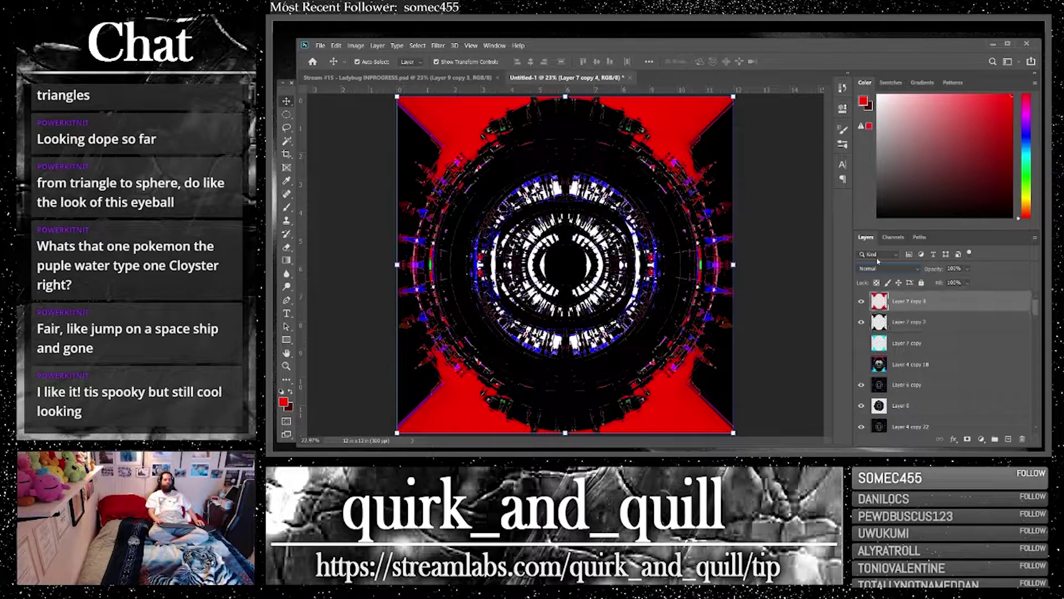
{"action": "left_click", "coordinate": [887, 268]}
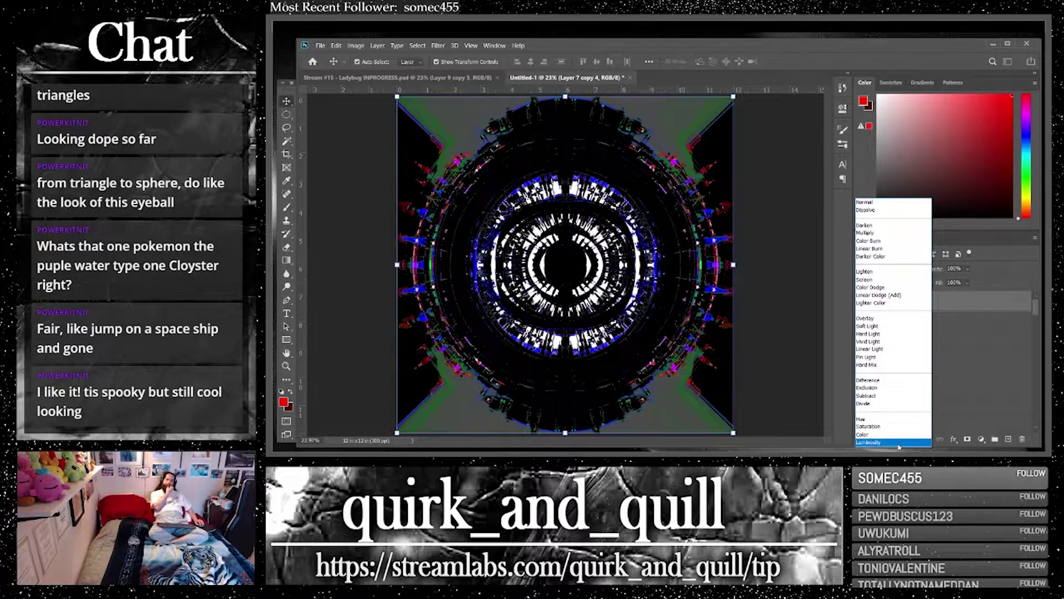
{"action": "left_click", "coordinate": [866, 202]}
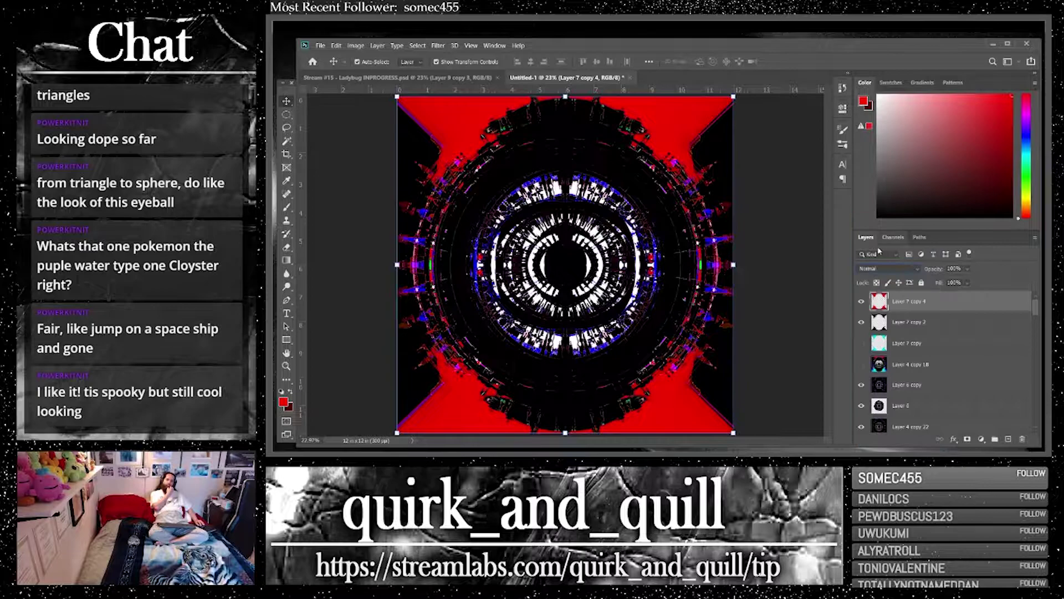
Hide Layer 7 copy 2, show Layer 7 copy, and keep the red layer at Normal
{"action": "left_click", "coordinate": [862, 301]}
{"action": "left_click", "coordinate": [862, 322]}
{"action": "left_click", "coordinate": [862, 343]}
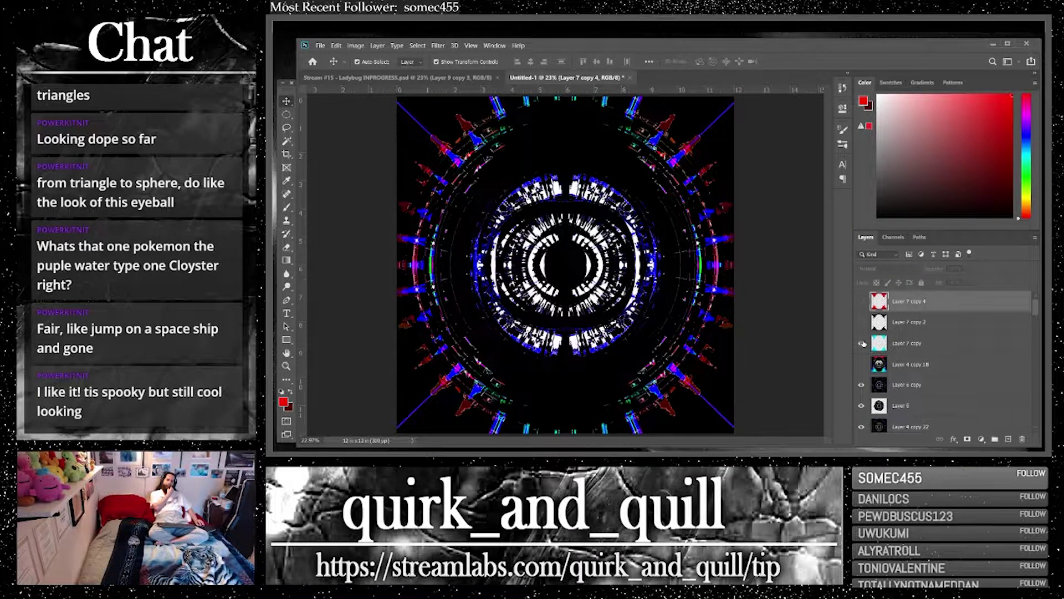
{"action": "left_click", "coordinate": [862, 301]}
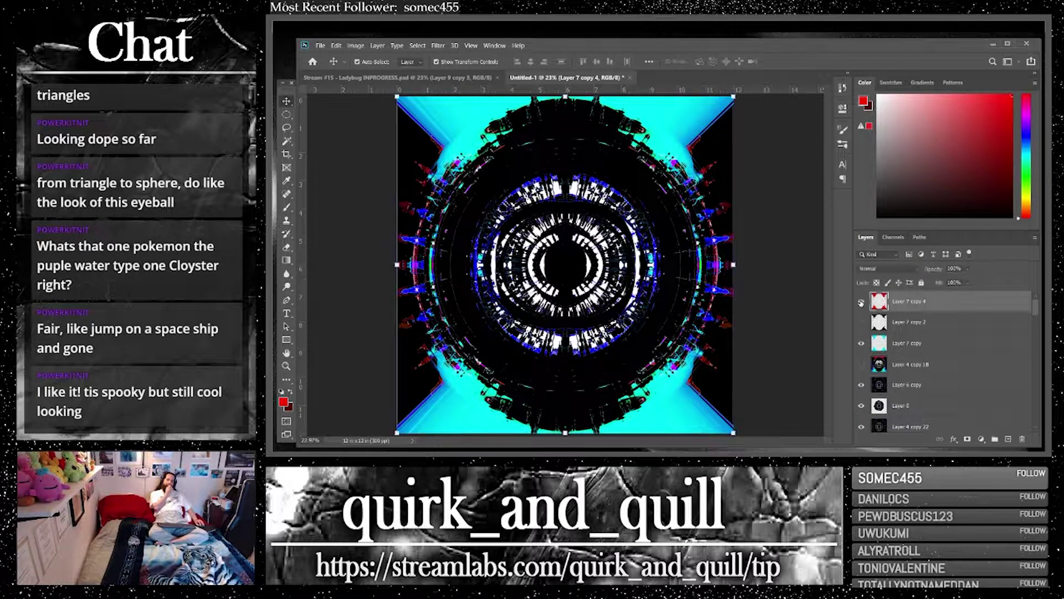
{"action": "left_click", "coordinate": [887, 268]}
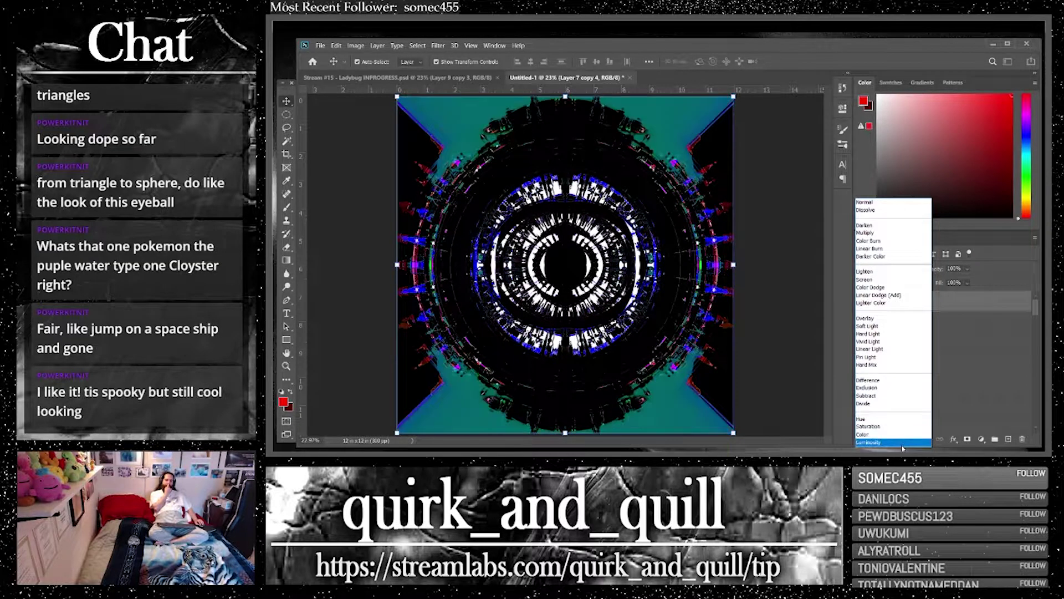
{"action": "left_click", "coordinate": [889, 203]}
Hide the red layer, Layer 7 copy and Layer 4 copy 18, then select Layer 6 copy
{"action": "left_click", "coordinate": [862, 302]}
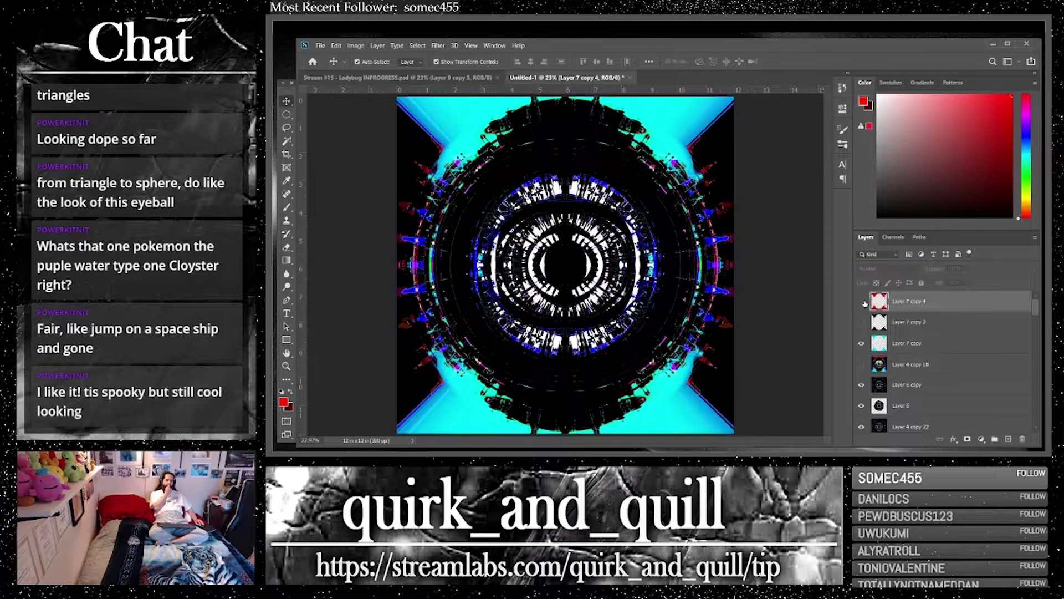
{"action": "left_click", "coordinate": [861, 346]}
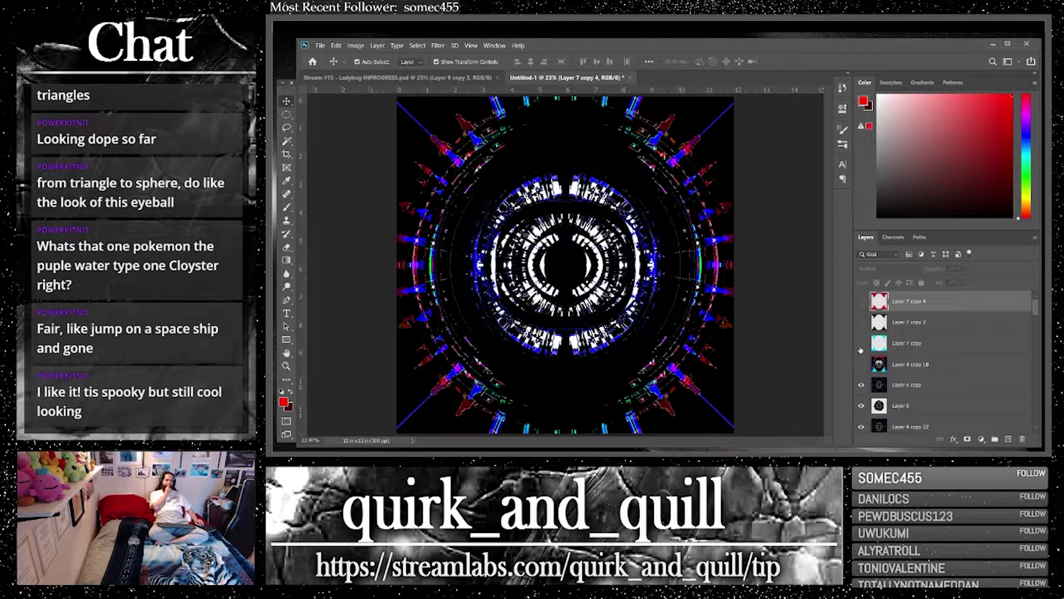
{"action": "left_click", "coordinate": [862, 364]}
{"action": "left_click", "coordinate": [863, 364]}
{"action": "left_click", "coordinate": [883, 386]}
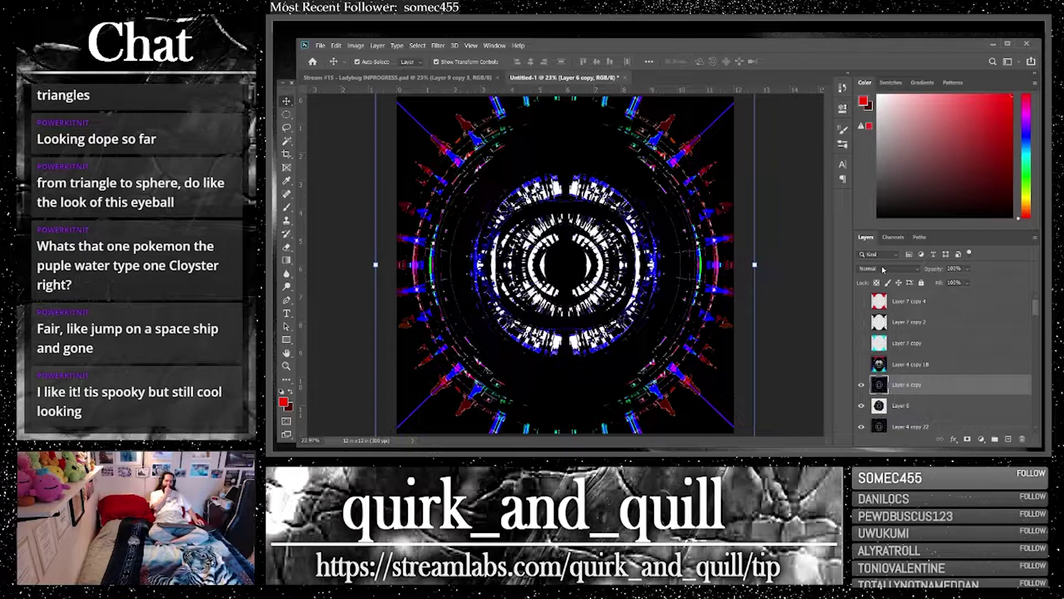
Commit a crop making the document 13.507 by 13.507 inches
{"action": "left_click", "coordinate": [287, 155]}
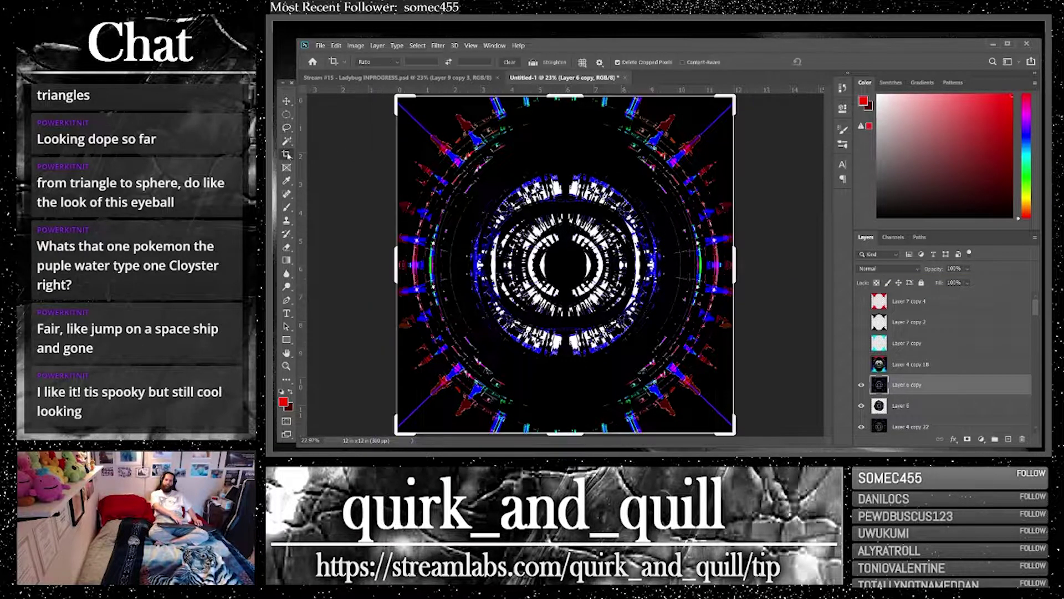
{"action": "key", "text": "Return"}
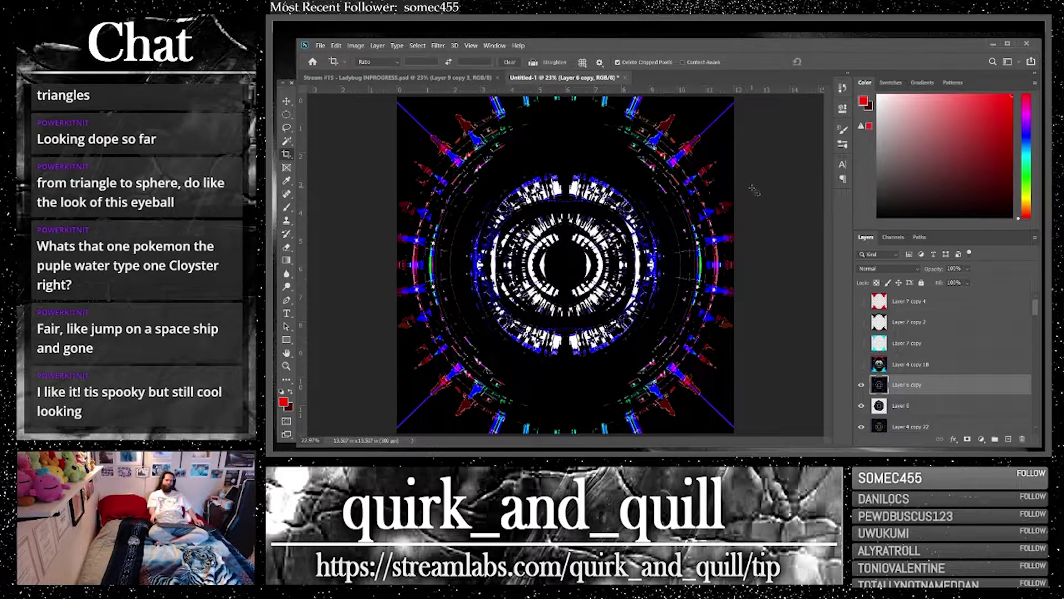
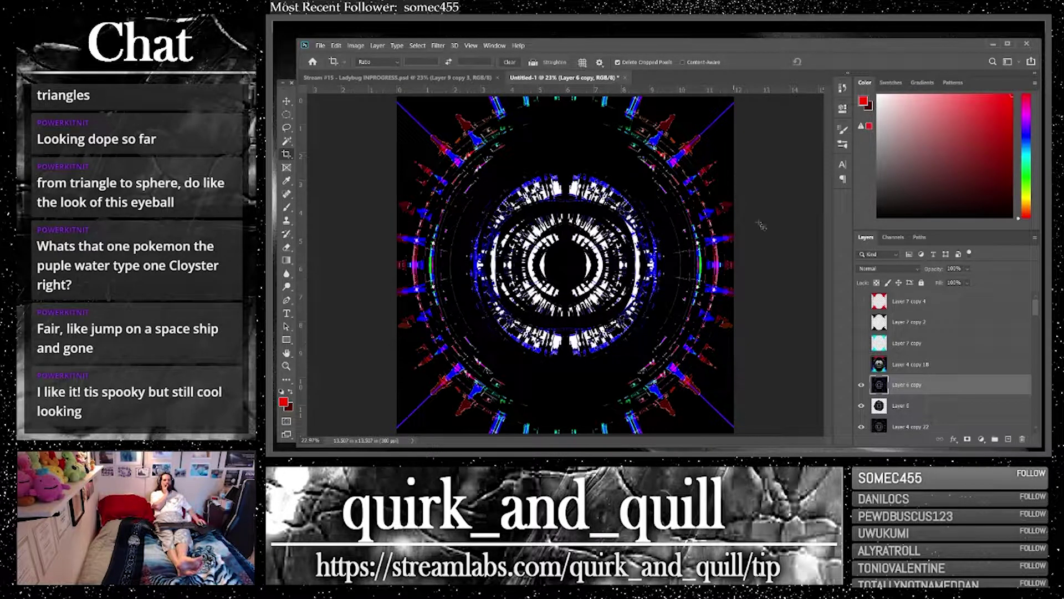
Compare and hide Layer 7 copy 4, then move a duplicate of Layer 6 copy to the top
{"action": "left_click", "coordinate": [862, 303]}
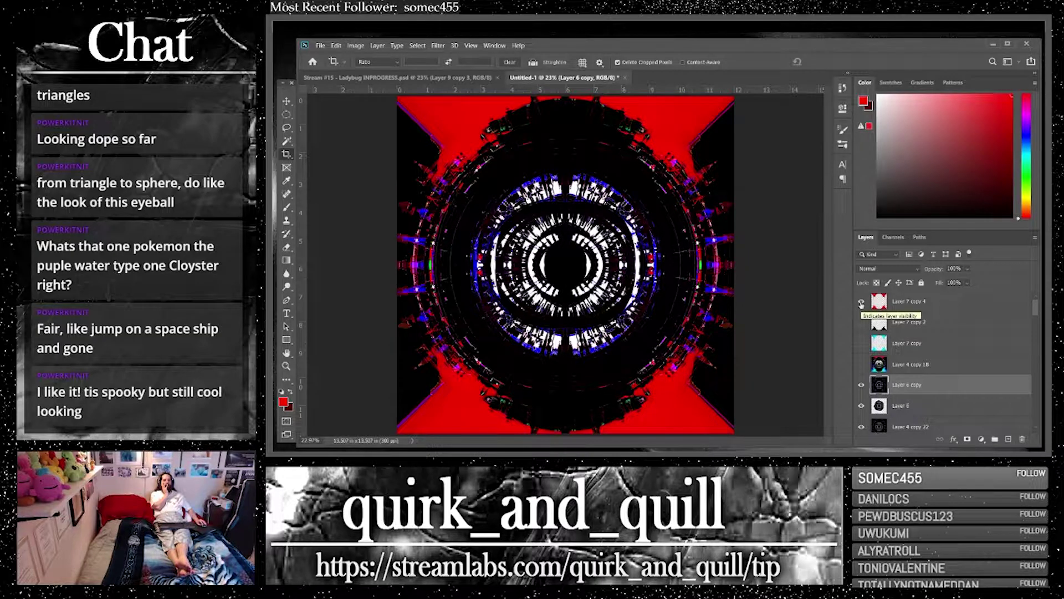
{"action": "left_click", "coordinate": [861, 302]}
{"action": "left_click", "coordinate": [861, 303]}
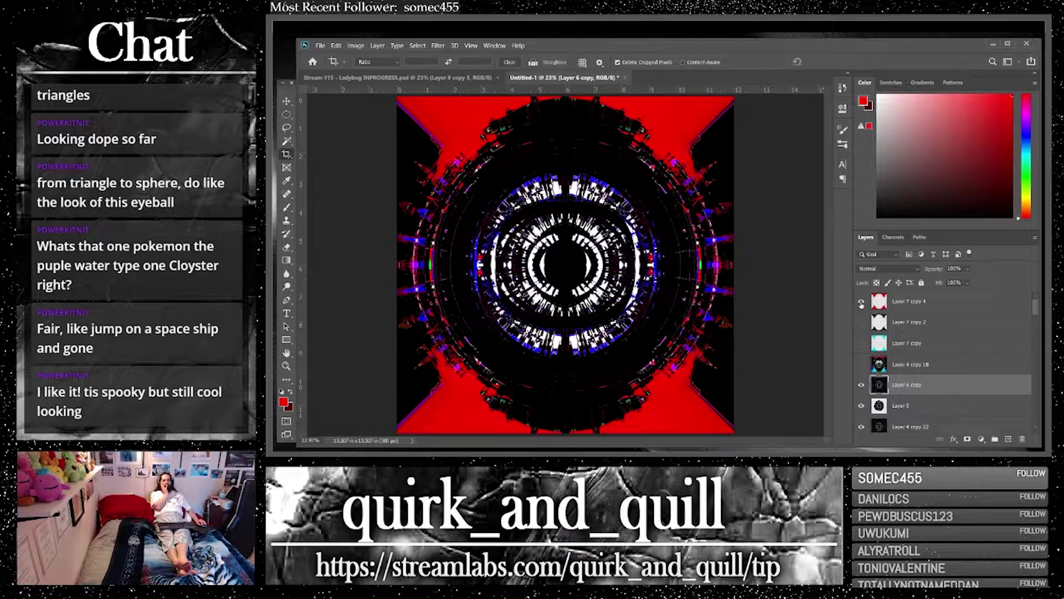
{"action": "left_click", "coordinate": [861, 303]}
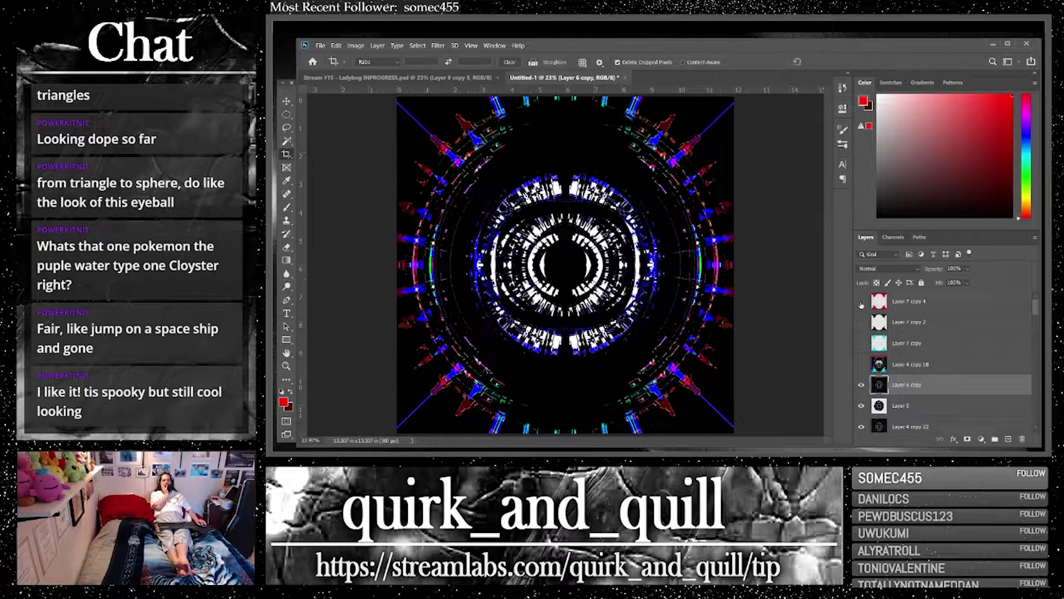
{"action": "left_click_drag", "start_coordinate": [994, 390], "coordinate": [1009, 439]}
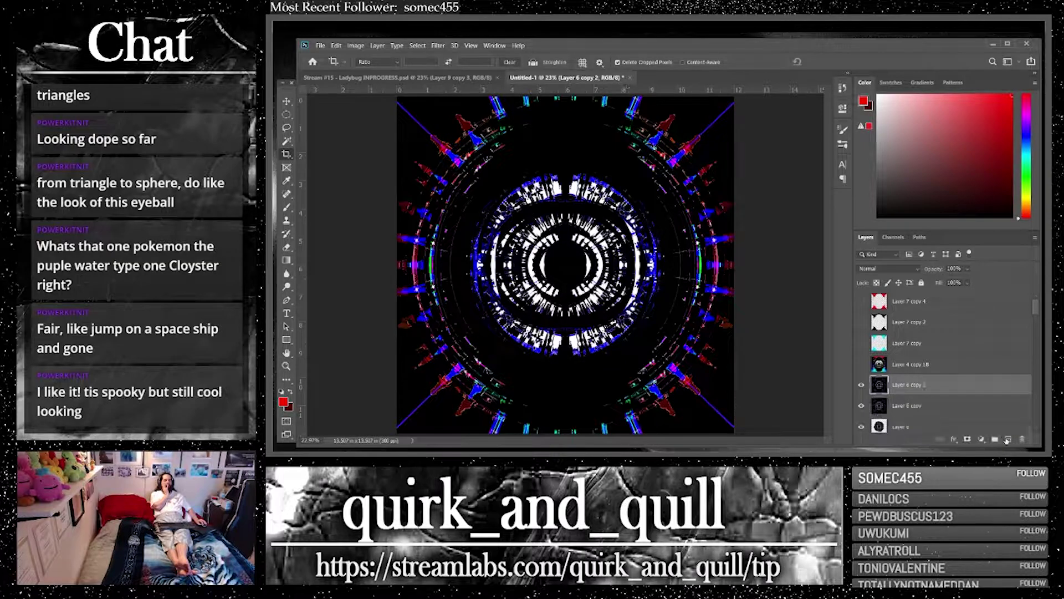
{"action": "left_click_drag", "start_coordinate": [917, 302], "coordinate": [920, 303]}
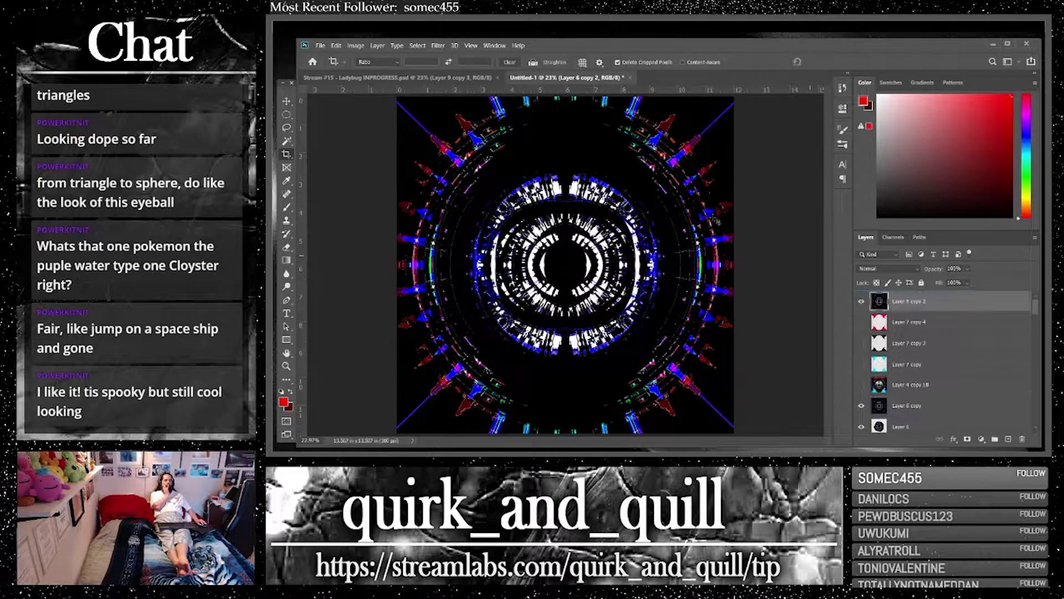
Save as 'Stream #15 - Urchin INPROGRESS.psd' in the Photoshop art folder, keeping Maximize Compatibility
{"action": "left_click", "coordinate": [320, 46]}
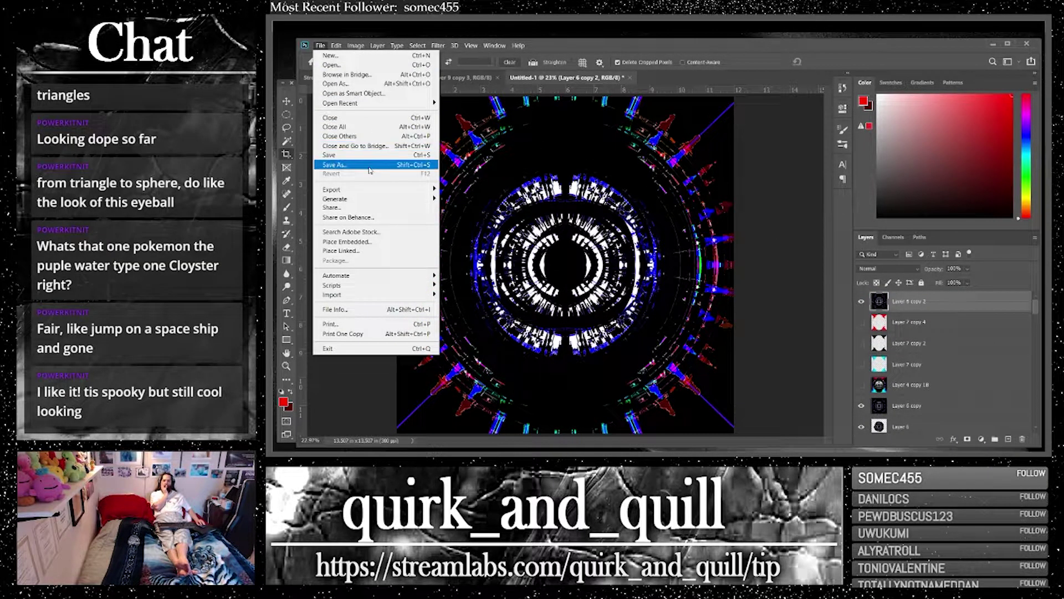
{"action": "left_click", "coordinate": [334, 165]}
{"action": "scroll", "coordinate": [679, 236], "scroll_direction": "down", "scroll_amount": 10}
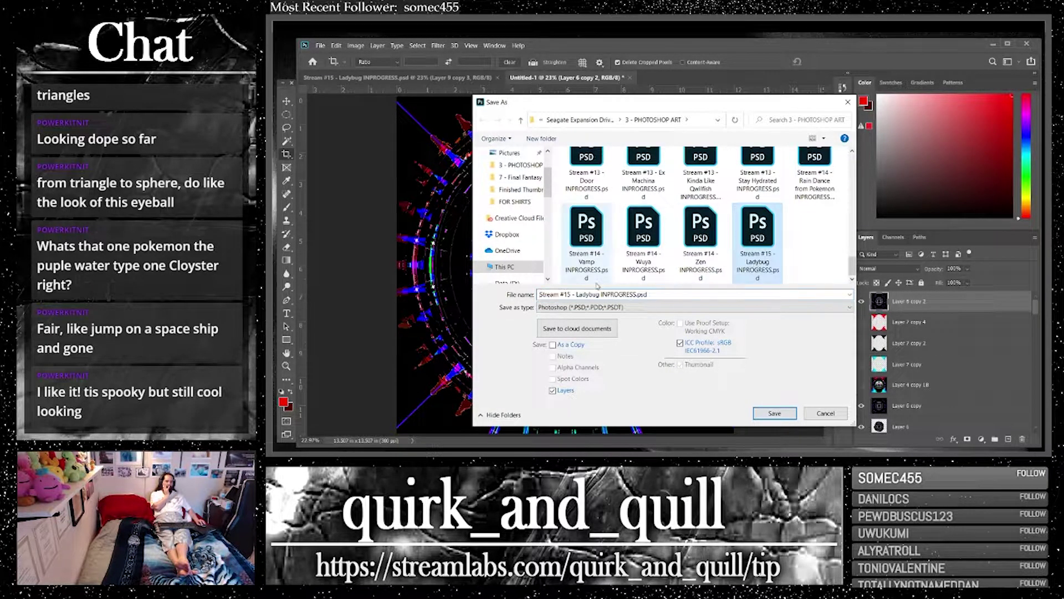
{"action": "left_click", "coordinate": [758, 233]}
{"action": "left_click", "coordinate": [576, 293]}
{"action": "left_click_drag", "start_coordinate": [577, 294], "coordinate": [599, 294]}
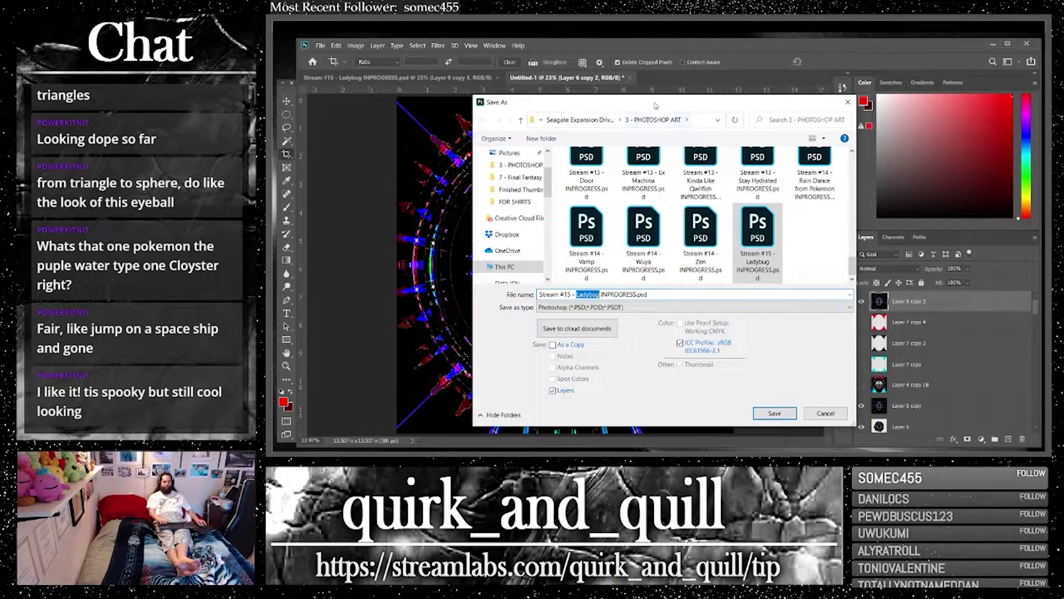
{"action": "left_click_drag", "start_coordinate": [656, 107], "coordinate": [889, 143]}
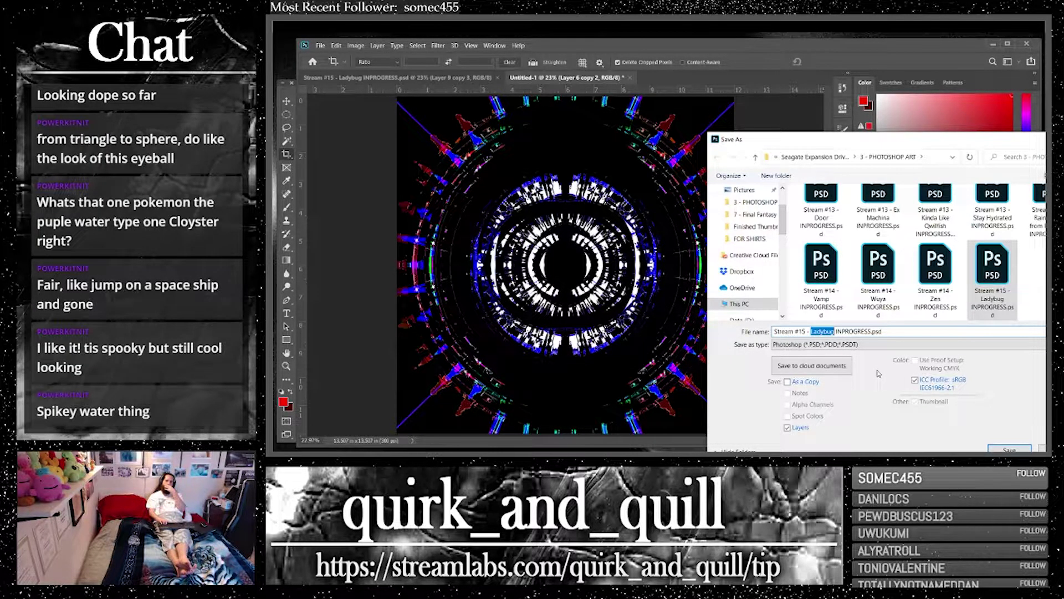
{"action": "type", "text": "Urchin"}
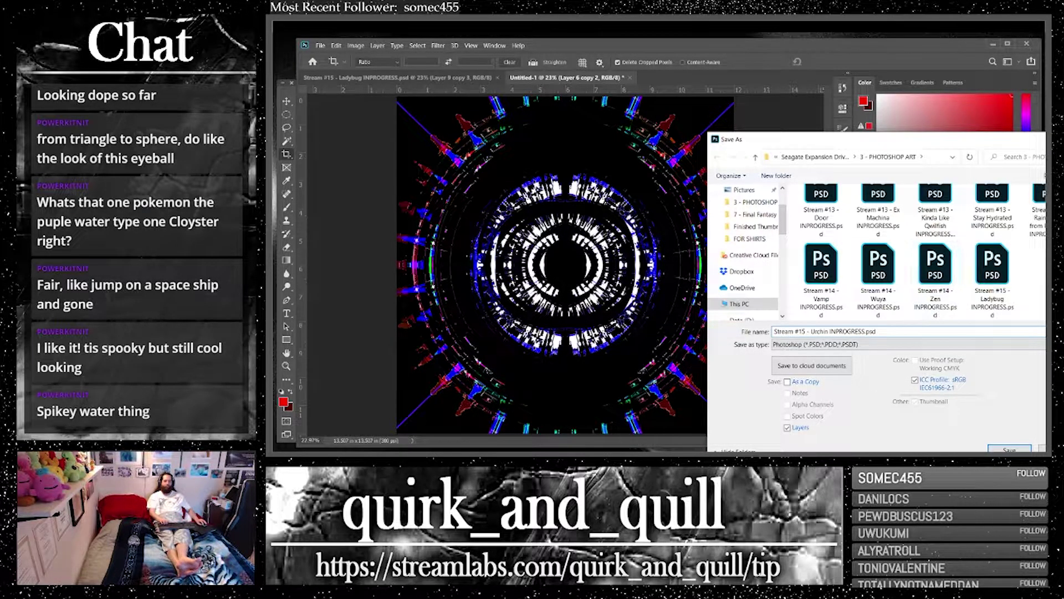
{"action": "left_click_drag", "start_coordinate": [906, 144], "coordinate": [750, 121]}
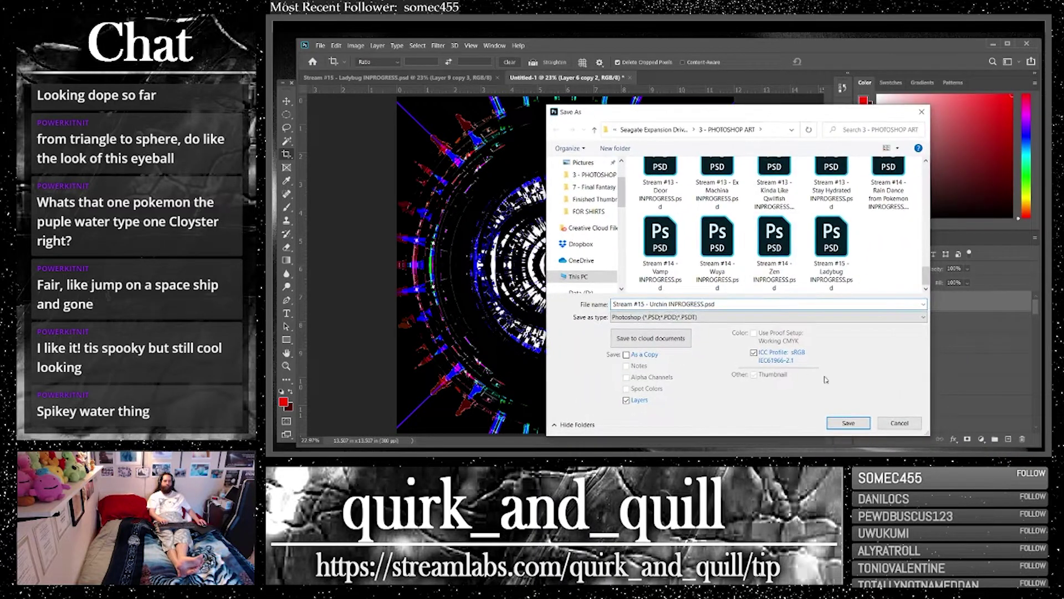
{"action": "left_click", "coordinate": [843, 424]}
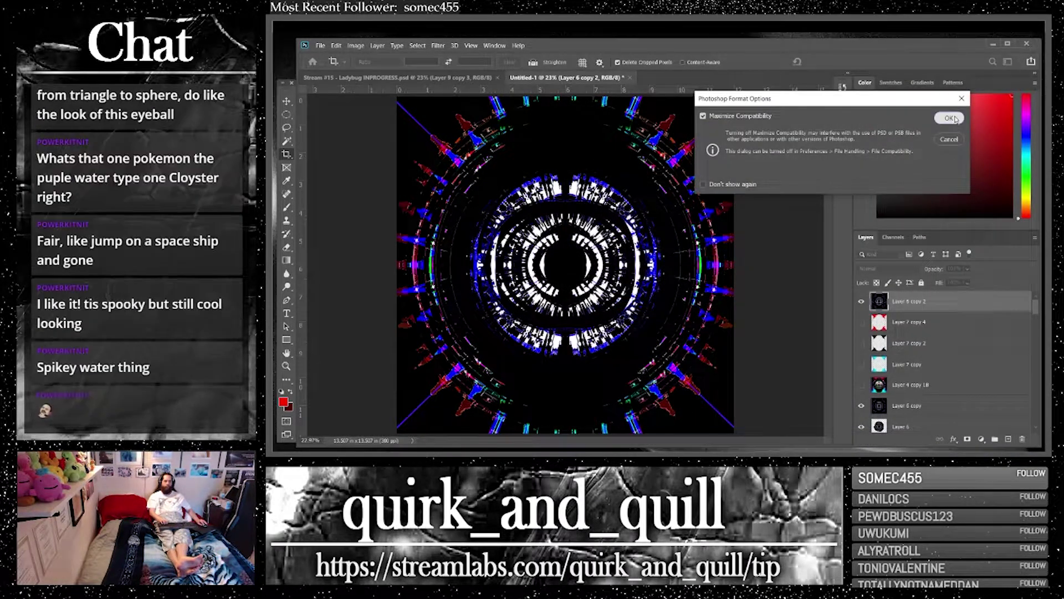
{"action": "key", "text": "Return"}
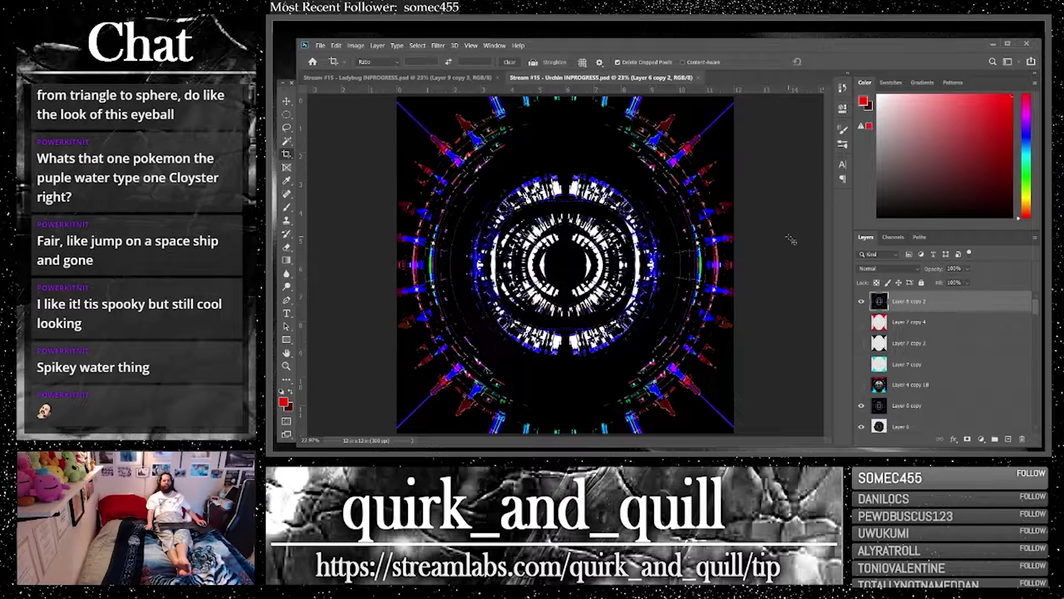
Create a white 3600 × 3600 px, 300 ppi document and fit it on screen
{"action": "left_click", "coordinate": [320, 45]}
{"action": "left_click", "coordinate": [334, 56]}
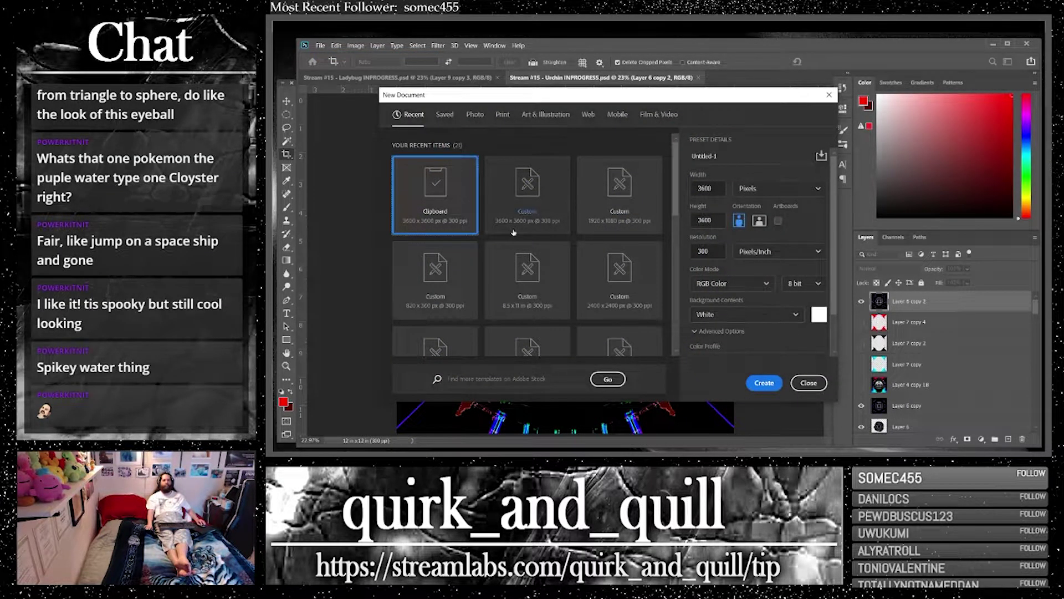
{"action": "left_click", "coordinate": [764, 382]}
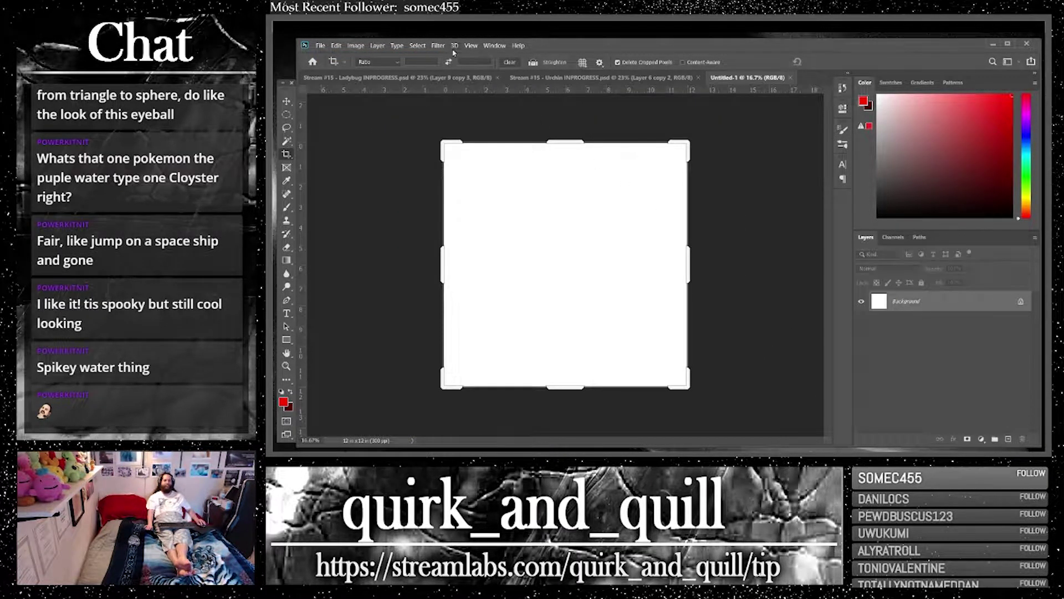
{"action": "left_click", "coordinate": [470, 46]}
{"action": "left_click", "coordinate": [495, 121]}
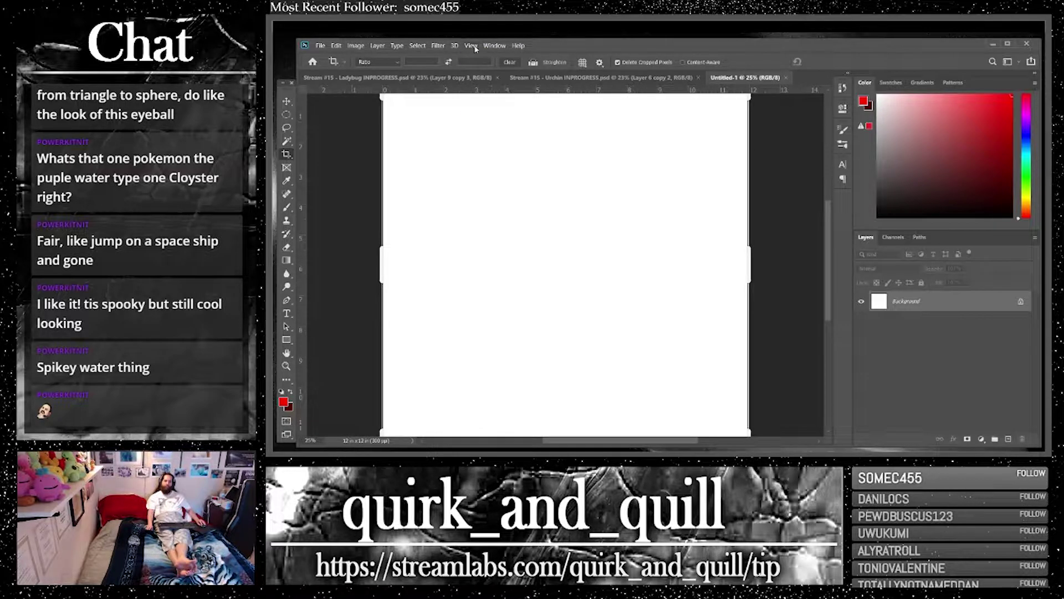
{"action": "left_click", "coordinate": [472, 46]}
{"action": "left_click", "coordinate": [497, 139]}
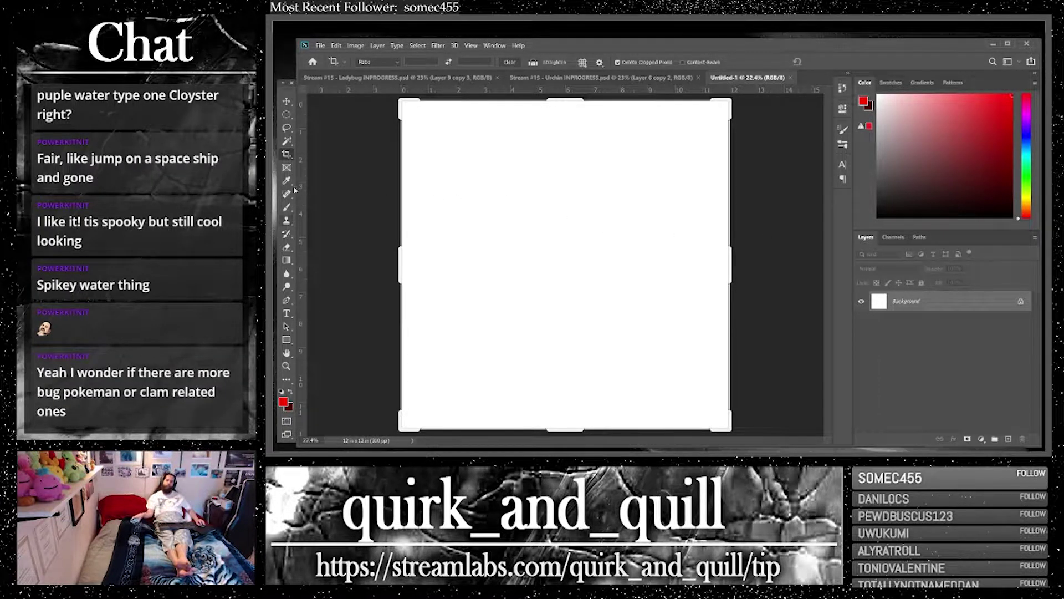
Lasso a freehand blob and fill it on a new layer with a red-to-dark-red gradient
{"action": "left_click", "coordinate": [287, 129]}
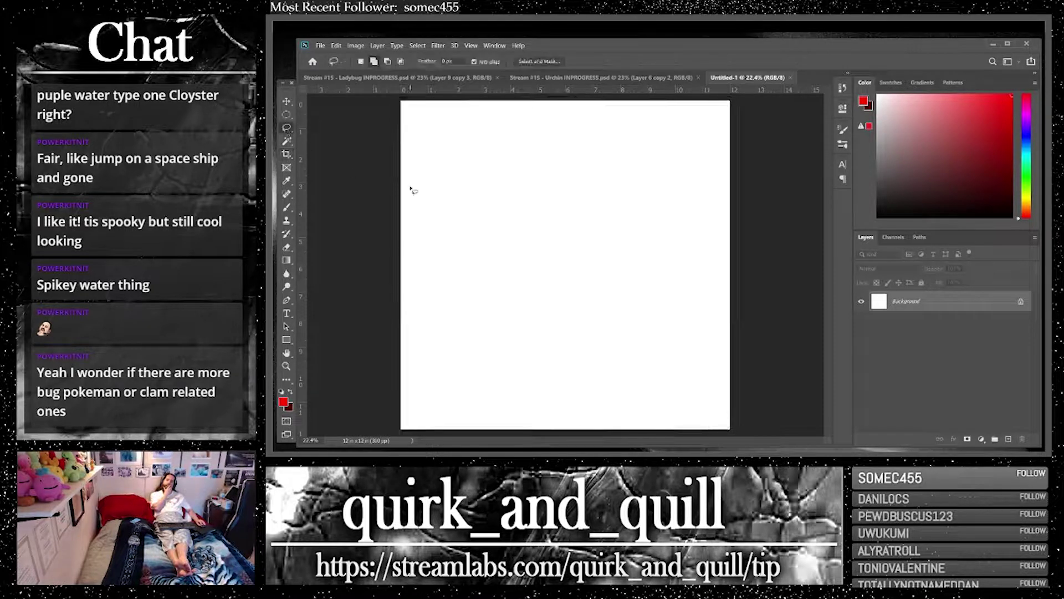
{"action": "mouse_move", "coordinate": [395, 147]}
{"action": "left_mouse_down"}
{"action": "mouse_move", "coordinate": [457, 218]}
{"action": "mouse_move", "coordinate": [542, 279]}
{"action": "mouse_move", "coordinate": [593, 291]}
{"action": "mouse_move", "coordinate": [661, 275]}
{"action": "mouse_move", "coordinate": [598, 171]}
{"action": "mouse_move", "coordinate": [535, 125]}
{"action": "left_mouse_up"}
{"action": "mouse_move", "coordinate": [495, 348]}
{"action": "left_mouse_down"}
{"action": "mouse_move", "coordinate": [542, 361]}
{"action": "mouse_move", "coordinate": [592, 403]}
{"action": "mouse_move", "coordinate": [690, 378]}
{"action": "mouse_move", "coordinate": [738, 329]}
{"action": "mouse_move", "coordinate": [710, 300]}
{"action": "mouse_move", "coordinate": [743, 227]}
{"action": "mouse_move", "coordinate": [678, 202]}
{"action": "mouse_move", "coordinate": [577, 239]}
{"action": "mouse_move", "coordinate": [551, 286]}
{"action": "left_mouse_up"}
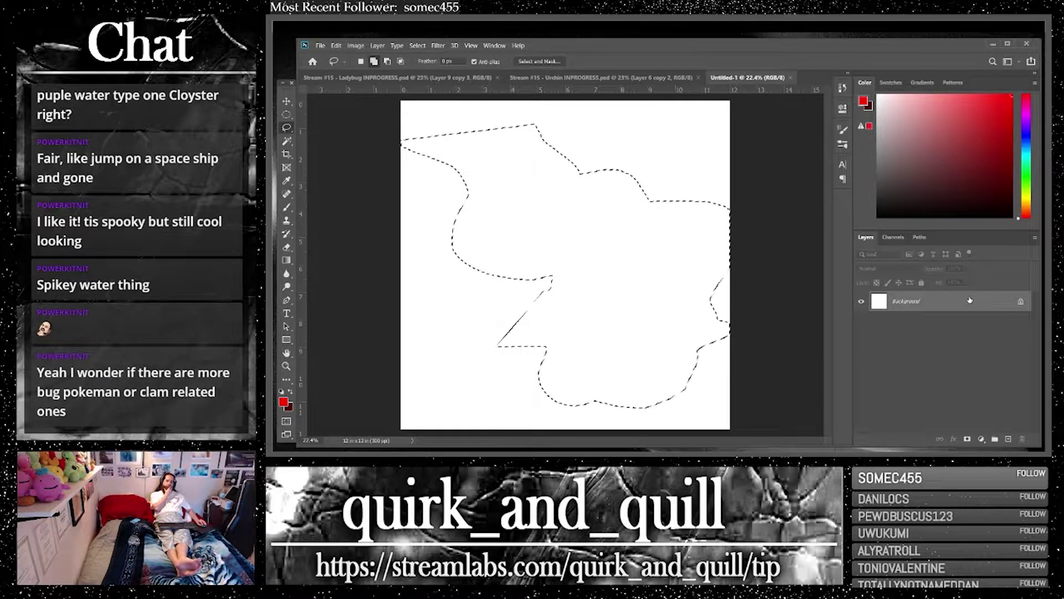
{"action": "left_click", "coordinate": [1007, 439]}
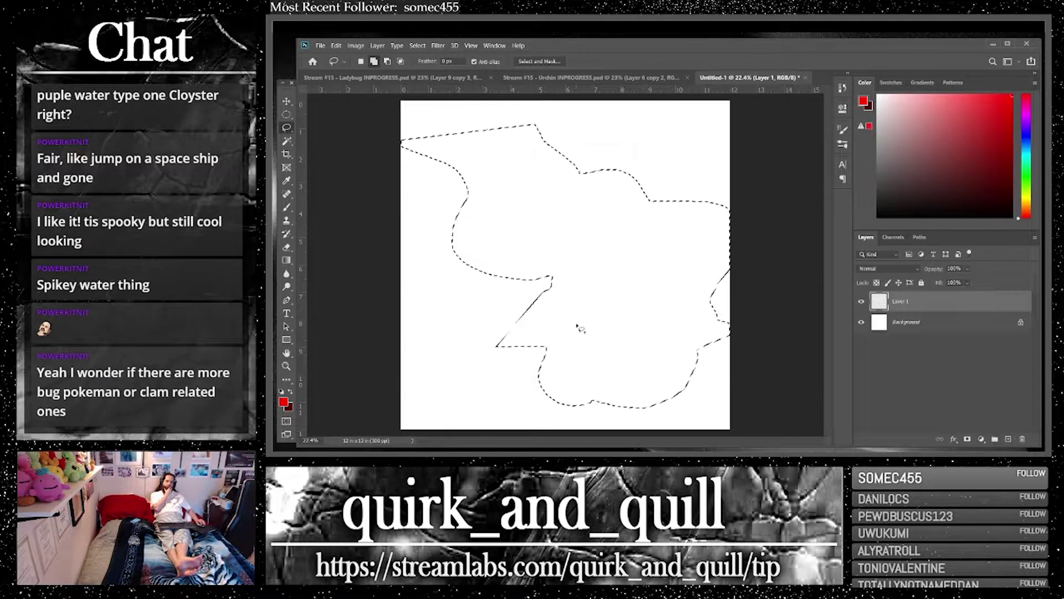
{"action": "left_click", "coordinate": [286, 260]}
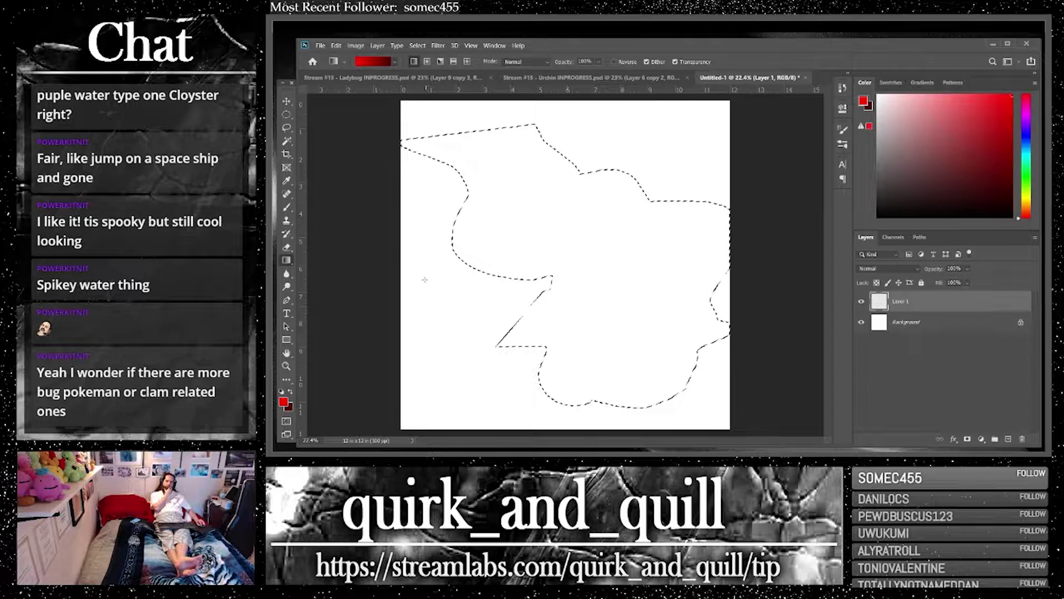
{"action": "left_click_drag", "start_coordinate": [425, 279], "coordinate": [711, 243]}
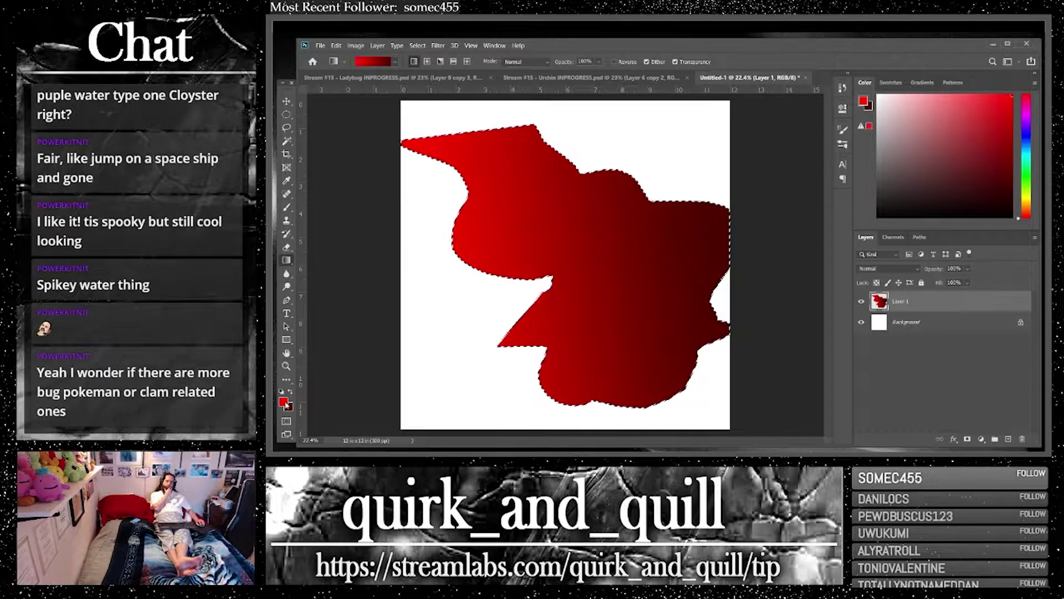
{"action": "key", "text": "ctrl+d"}
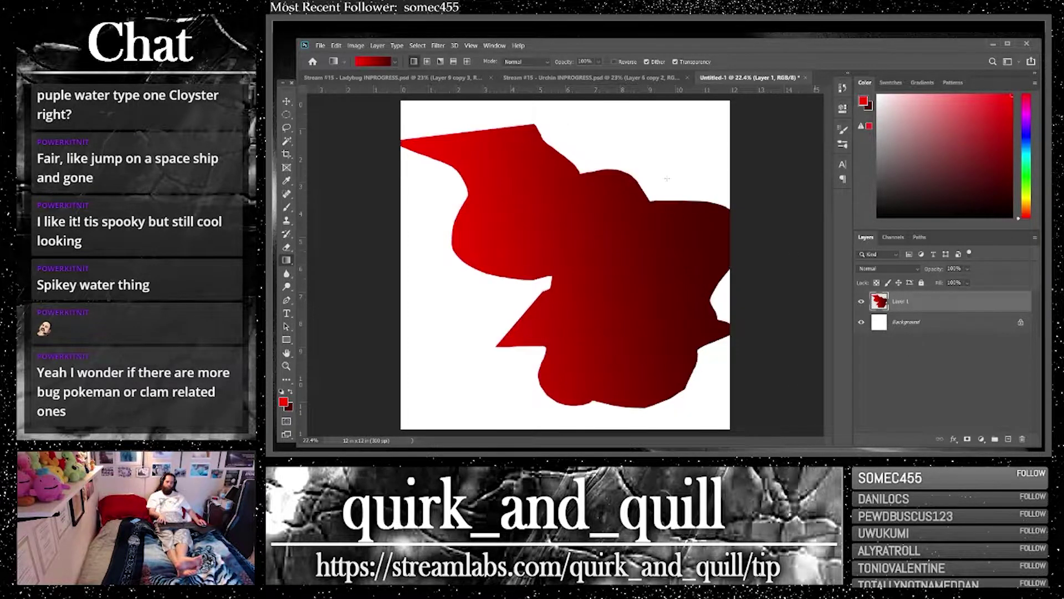
Try Emboss on the red shape, cancel it, and duplicate Layer 1
{"action": "left_click", "coordinate": [438, 46]}
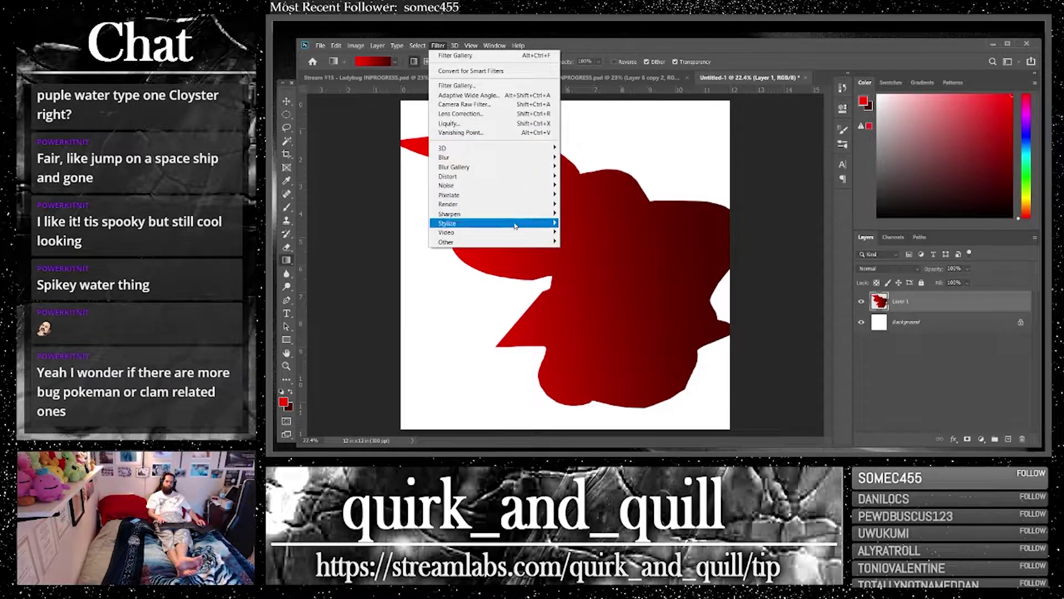
{"action": "mouse_move", "coordinate": [535, 215]}
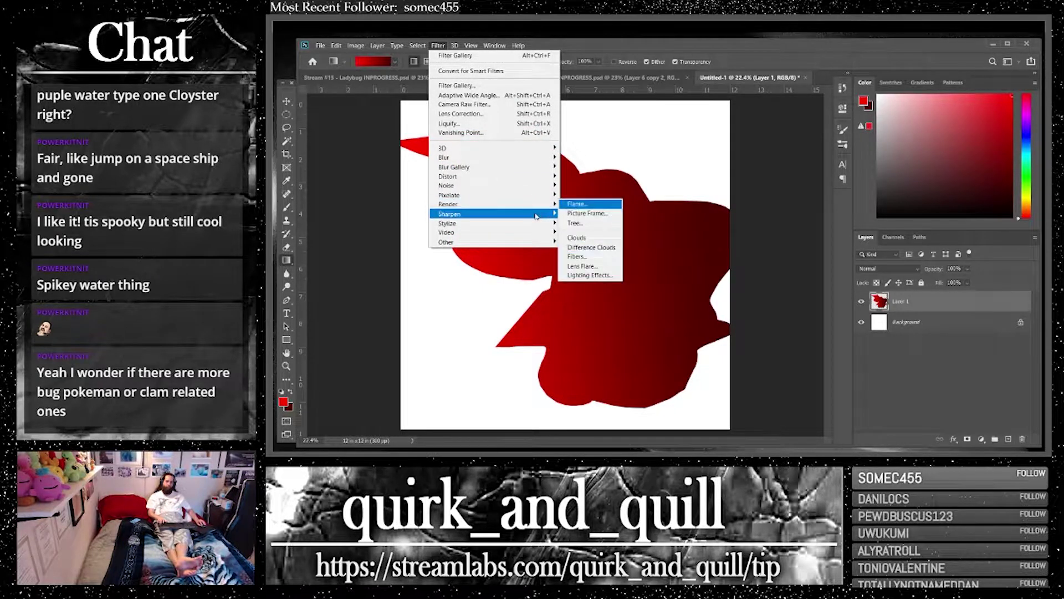
{"action": "left_click", "coordinate": [581, 232]}
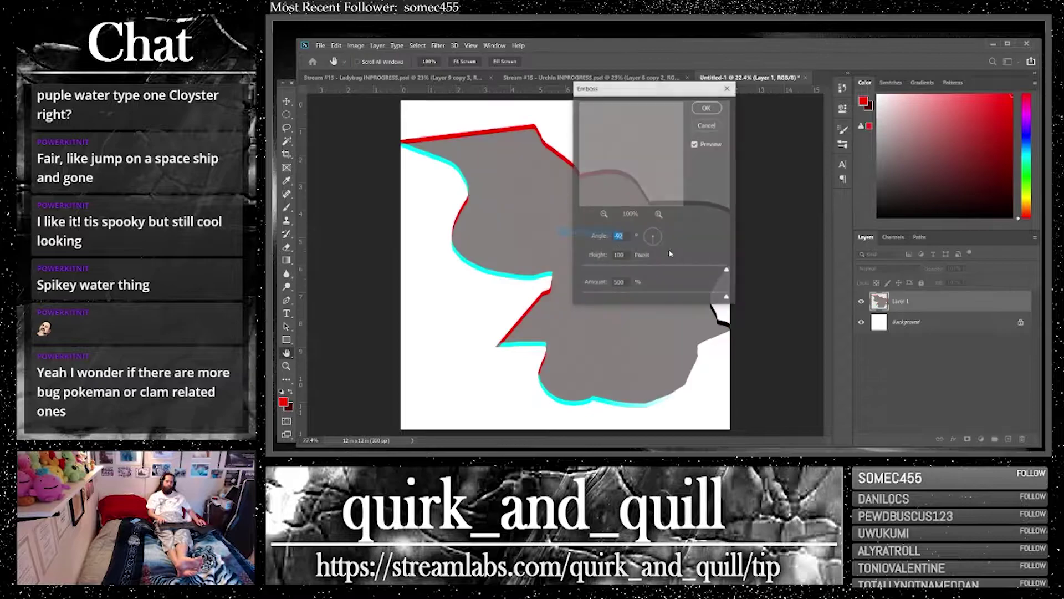
{"action": "left_click", "coordinate": [708, 126]}
{"action": "left_click_drag", "start_coordinate": [982, 301], "coordinate": [1008, 439]}
Apply the Emboss filter to Layer 1 copy
{"action": "left_click", "coordinate": [442, 46]}
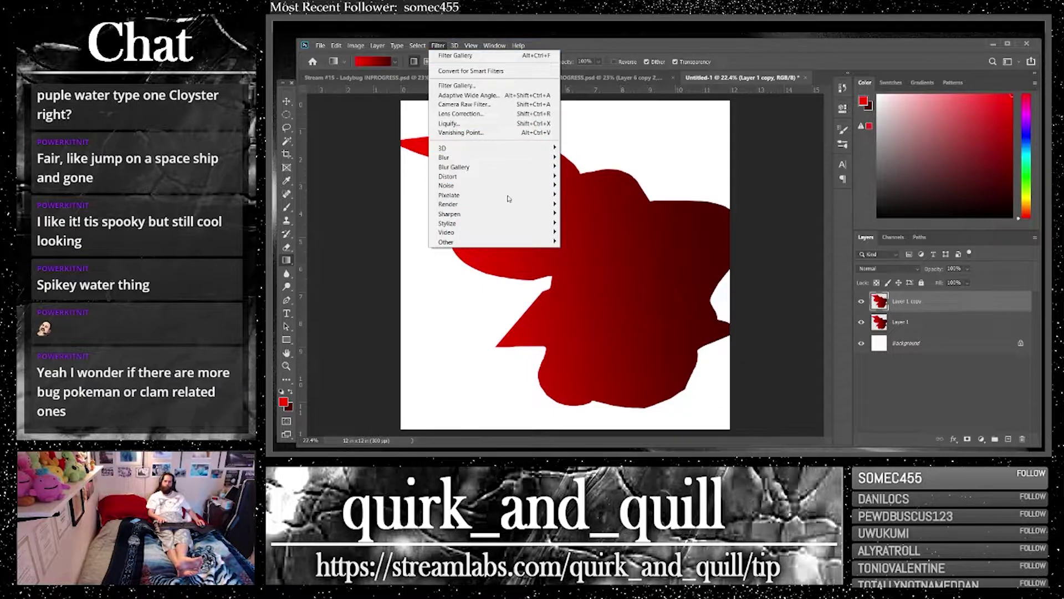
{"action": "mouse_move", "coordinate": [522, 224]}
{"action": "left_click", "coordinate": [580, 232]}
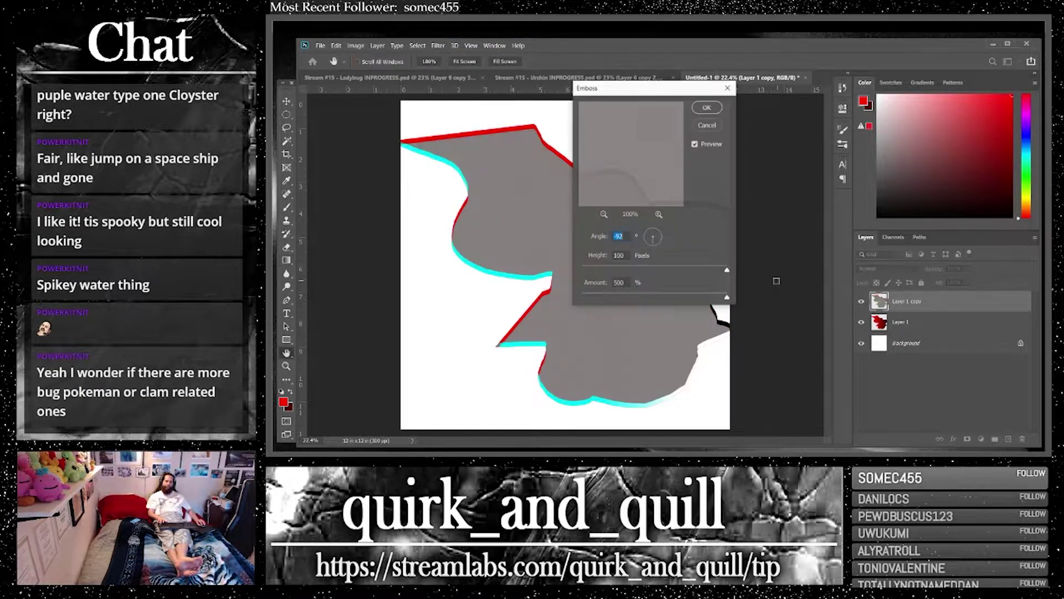
{"action": "left_click", "coordinate": [712, 110]}
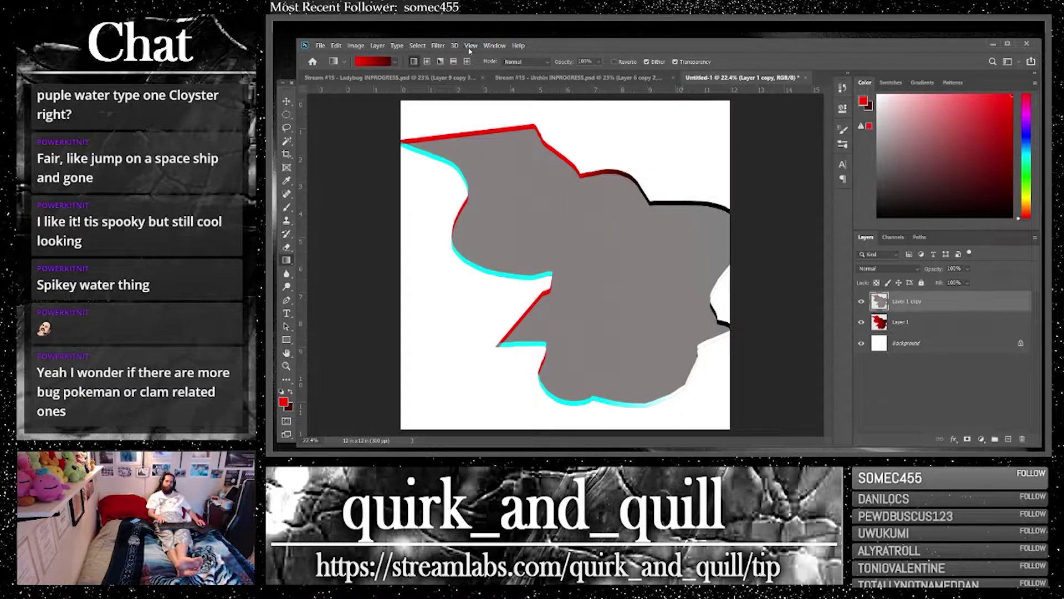
Re-apply Emboss about eight more times to build thick cyan, red and black outlines
{"action": "left_click", "coordinate": [438, 45]}
{"action": "left_click", "coordinate": [447, 56]}
{"action": "left_click", "coordinate": [438, 45]}
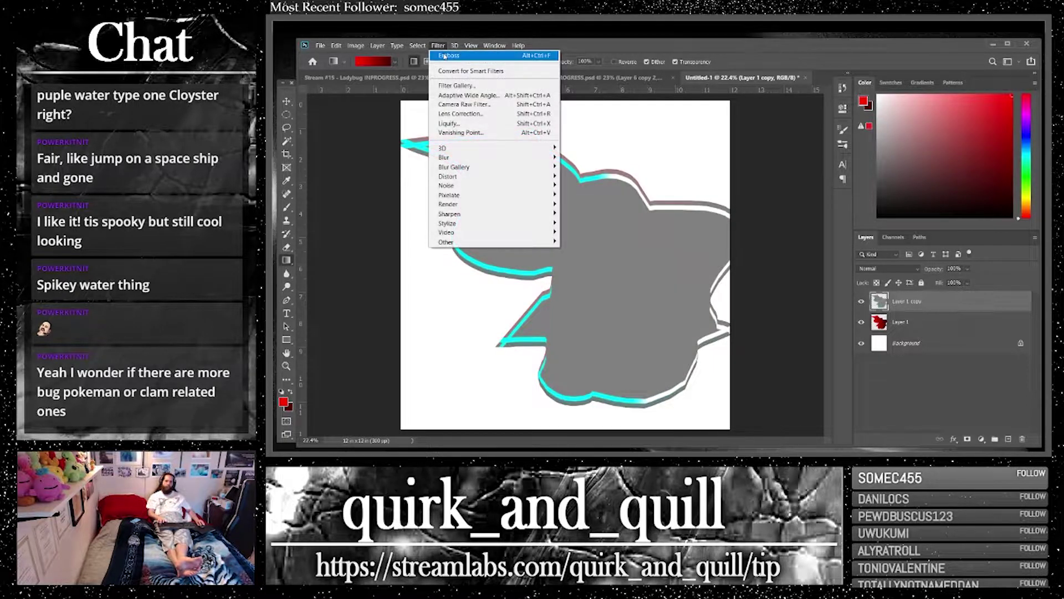
{"action": "left_click", "coordinate": [445, 56]}
{"action": "left_click", "coordinate": [438, 46]}
{"action": "left_click", "coordinate": [446, 56]}
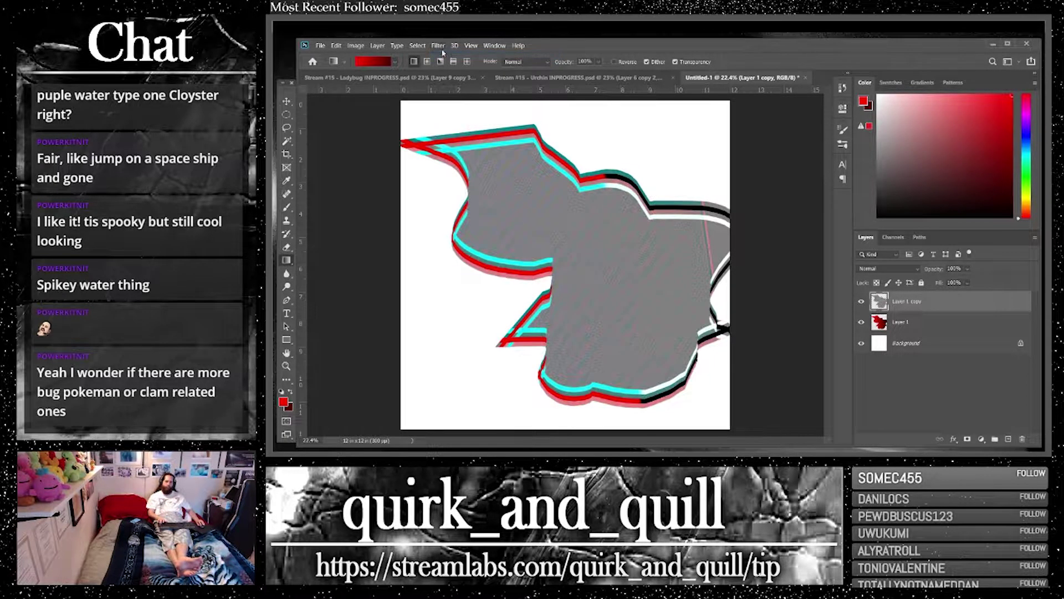
{"action": "left_click", "coordinate": [438, 45]}
{"action": "left_click", "coordinate": [447, 56]}
{"action": "left_click", "coordinate": [438, 45]}
{"action": "left_click", "coordinate": [446, 56]}
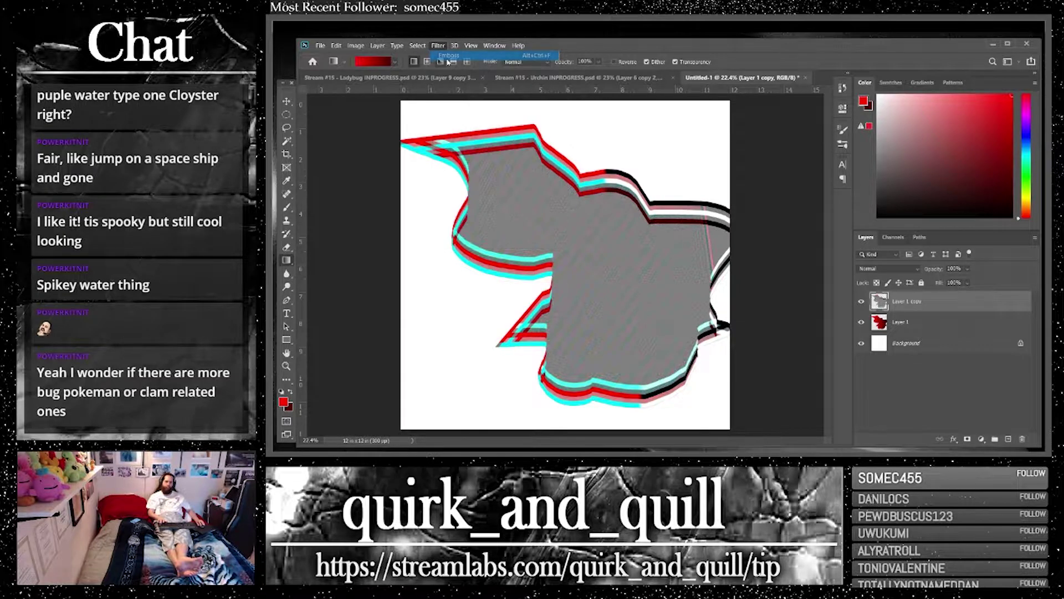
{"action": "left_click", "coordinate": [437, 46]}
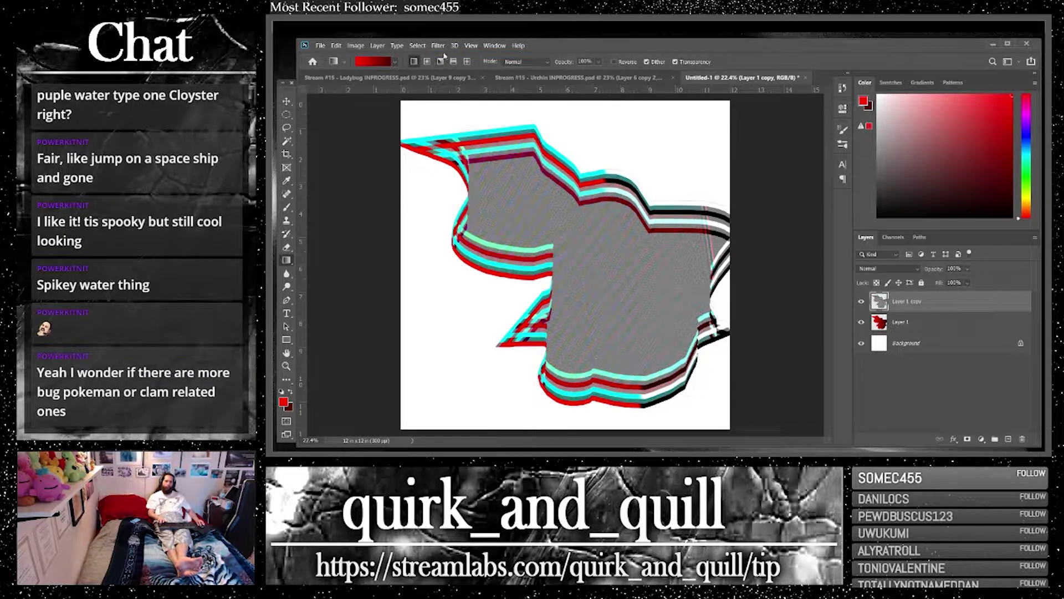
{"action": "left_click", "coordinate": [438, 45]}
{"action": "left_click", "coordinate": [448, 55]}
{"action": "left_click", "coordinate": [438, 45]}
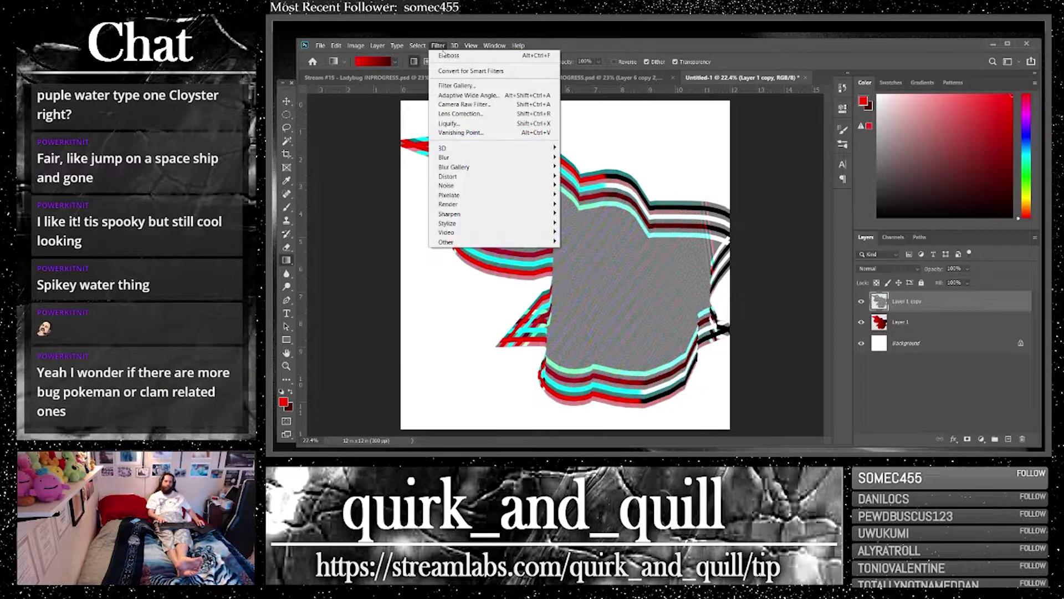
{"action": "left_click", "coordinate": [447, 55]}
{"action": "left_click", "coordinate": [438, 45]}
{"action": "left_click", "coordinate": [447, 56]}
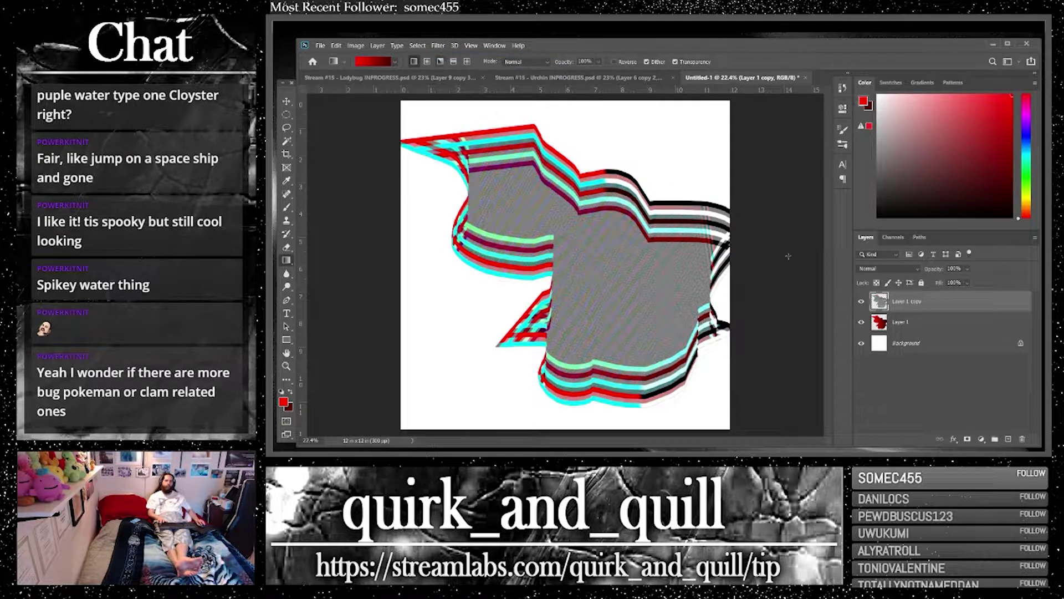
{"action": "left_click", "coordinate": [885, 269]}
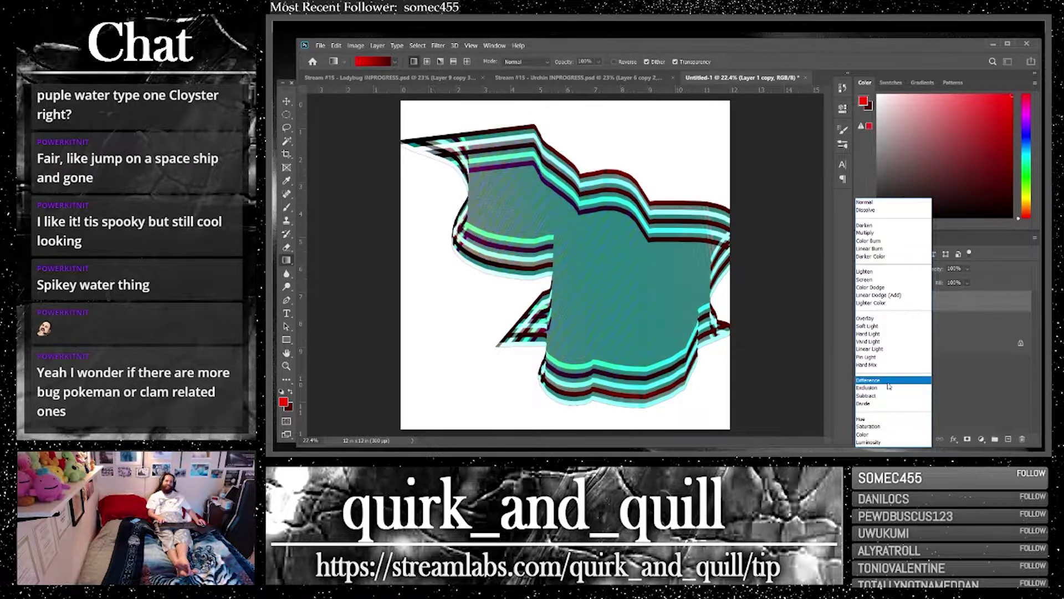
Set Layer 1 copy to Pin Light and merge duplicates of both Layer 1 layers into Layer 1 copy 3
{"action": "left_click", "coordinate": [888, 358]}
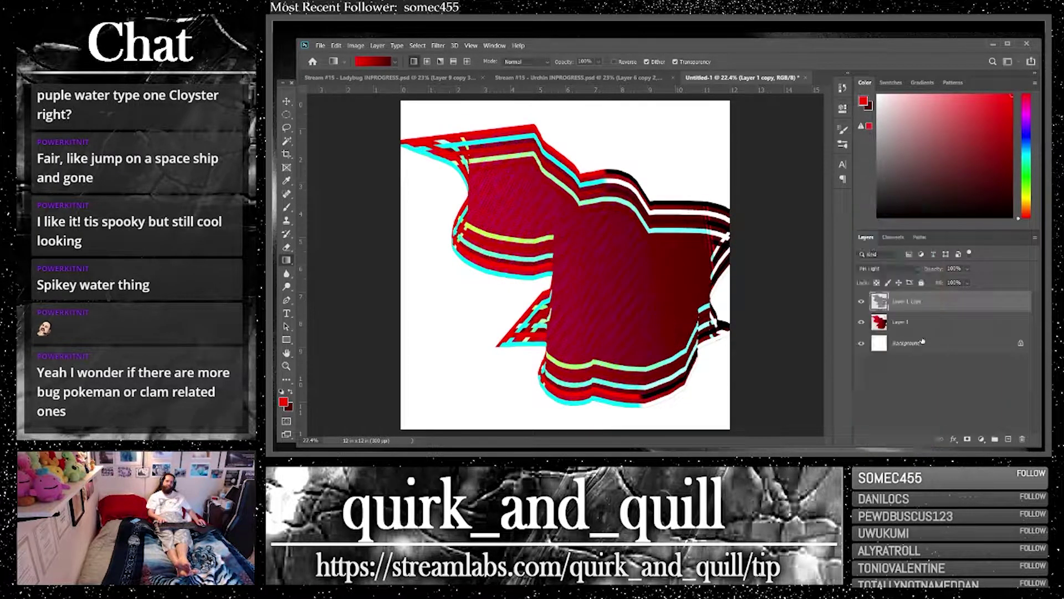
{"action": "left_click", "coordinate": [901, 322], "text": "shift"}
{"action": "left_click_drag", "start_coordinate": [901, 321], "coordinate": [1010, 437]}
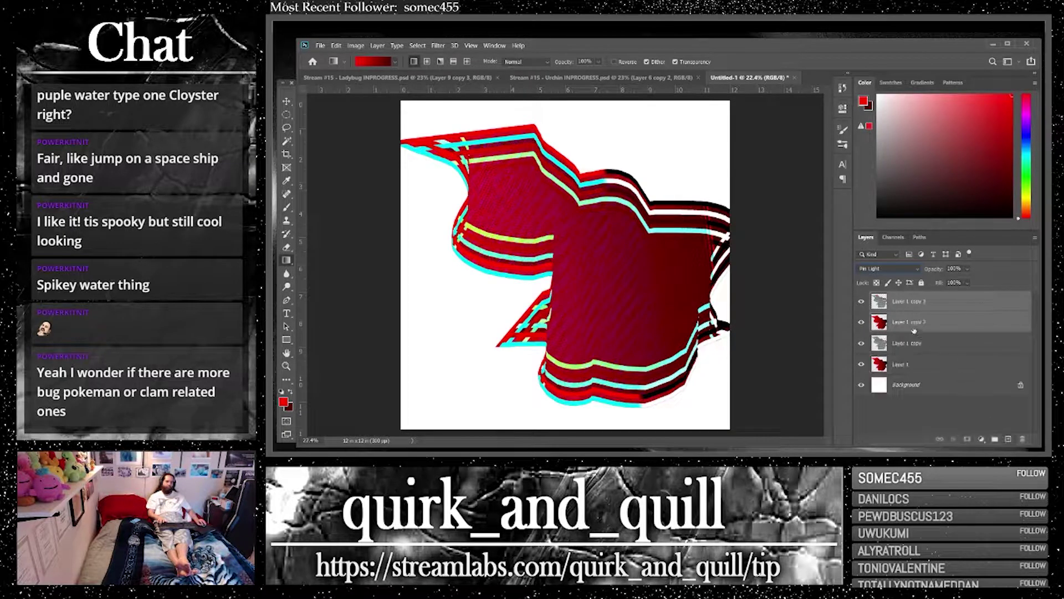
{"action": "right_click", "coordinate": [909, 326]}
{"action": "left_click", "coordinate": [937, 343]}
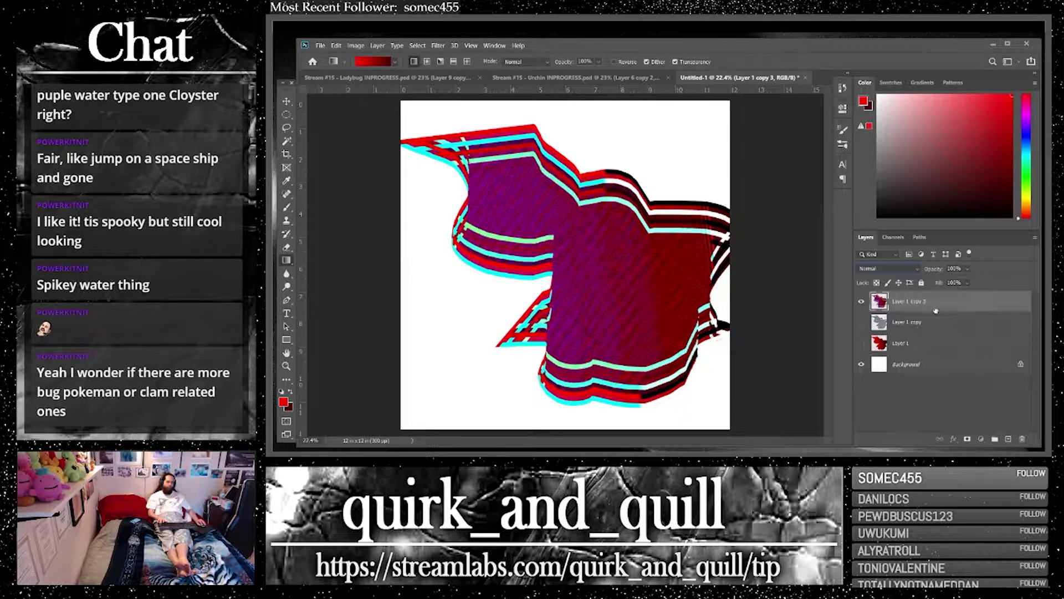
Duplicate copy 3, scale it to about 69%, rotate about -71°, and blend with Subtract
{"action": "left_click_drag", "start_coordinate": [936, 311], "coordinate": [1009, 439]}
{"action": "left_click", "coordinate": [287, 102]}
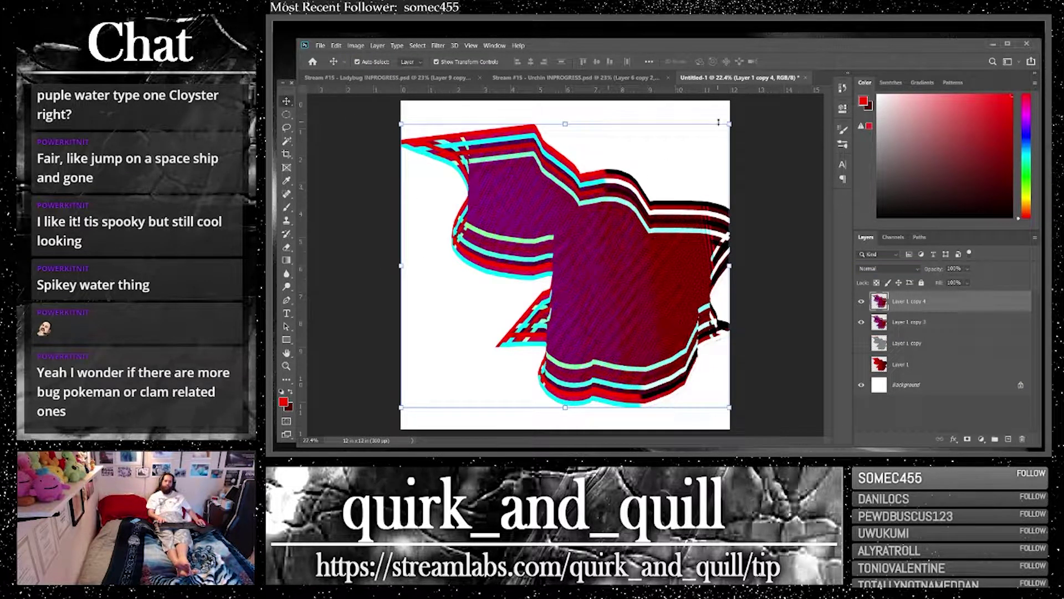
{"action": "left_click_drag", "start_coordinate": [729, 124], "coordinate": [626, 212]}
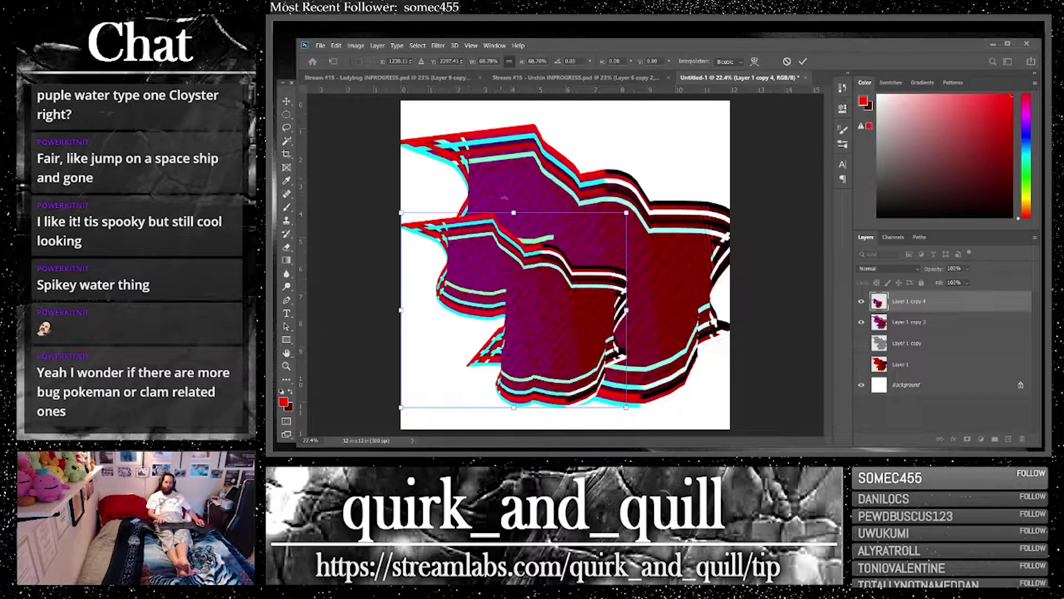
{"action": "left_click_drag", "start_coordinate": [514, 203], "coordinate": [406, 273]}
{"action": "left_click", "coordinate": [280, 100]}
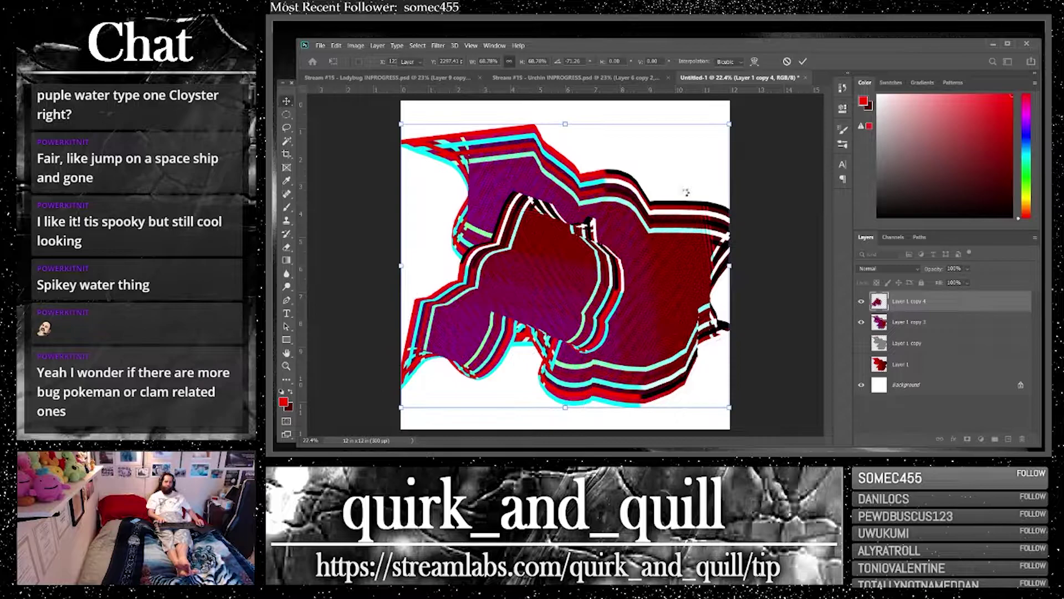
{"action": "left_click", "coordinate": [886, 269]}
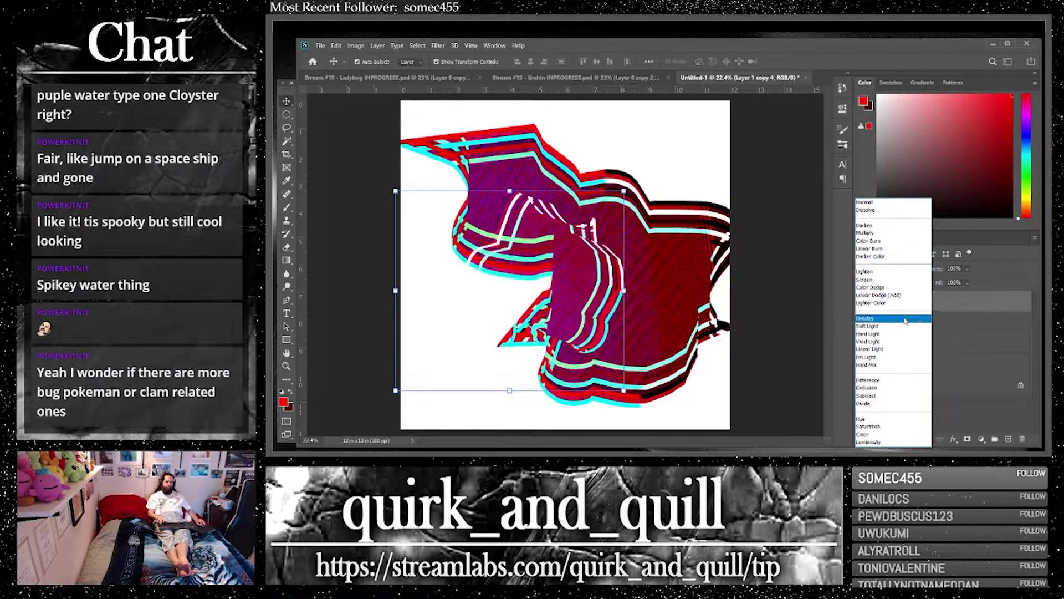
{"action": "left_click", "coordinate": [908, 396]}
Merge new copies, then shrink a duplicate to about 48% at lower right in Luminosity mode
{"action": "key", "text": "ctrl+j"}
{"action": "key", "text": "ctrl+j"}
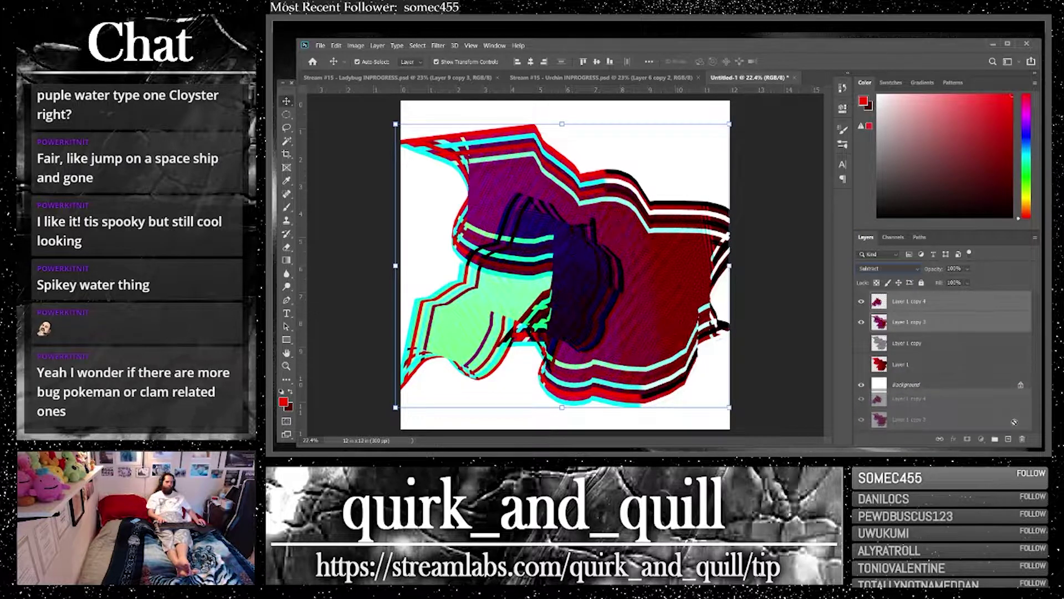
{"action": "right_click", "coordinate": [921, 327]}
{"action": "left_click", "coordinate": [903, 337]}
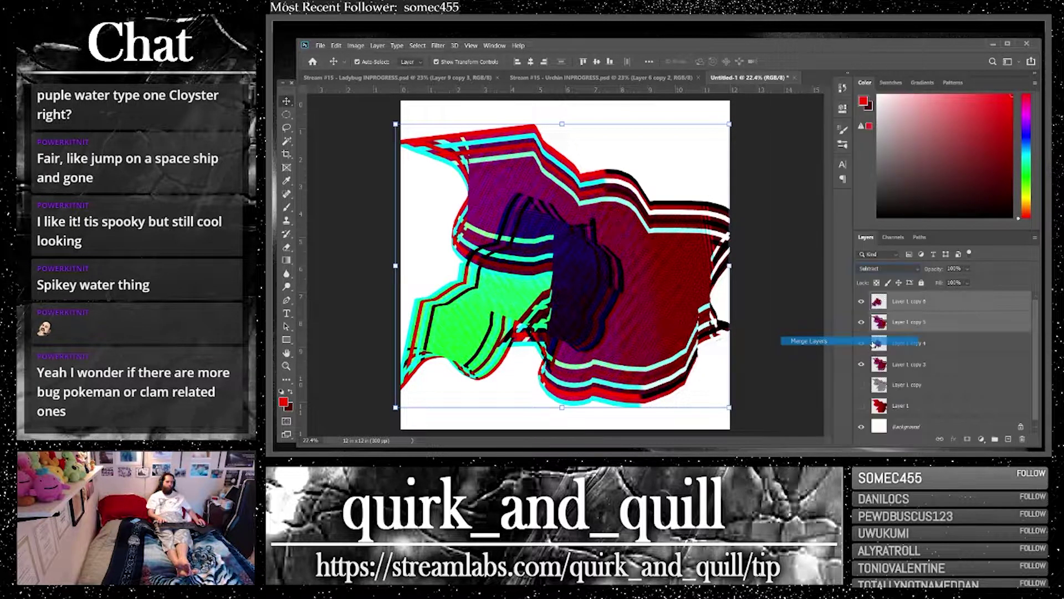
{"action": "key", "text": "ctrl+j"}
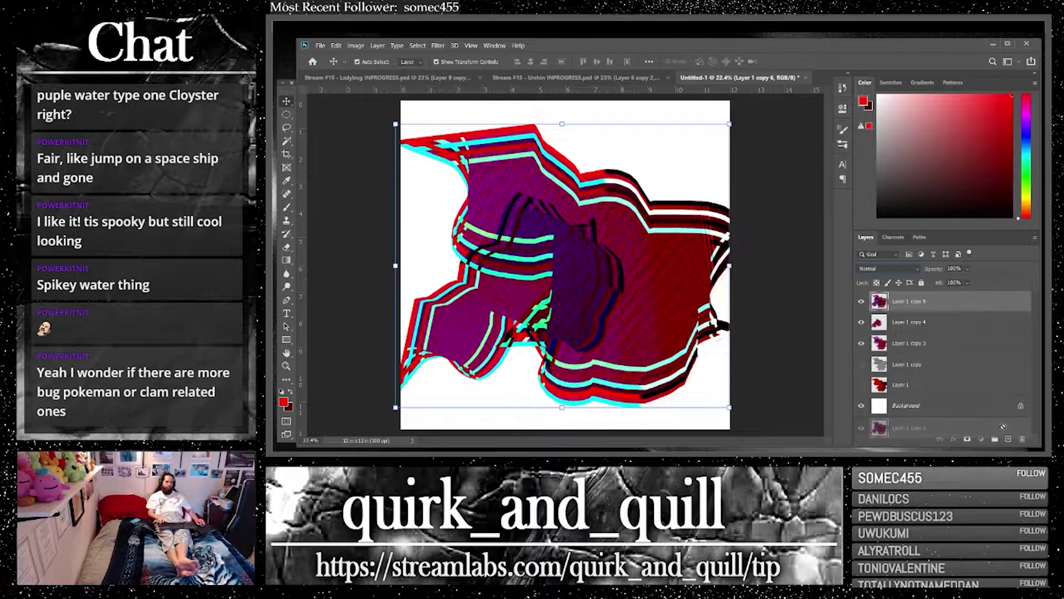
{"action": "left_click_drag", "start_coordinate": [562, 116], "coordinate": [640, 279]}
{"action": "key", "text": "Return"}
{"action": "left_click_drag", "start_coordinate": [665, 388], "coordinate": [683, 372]}
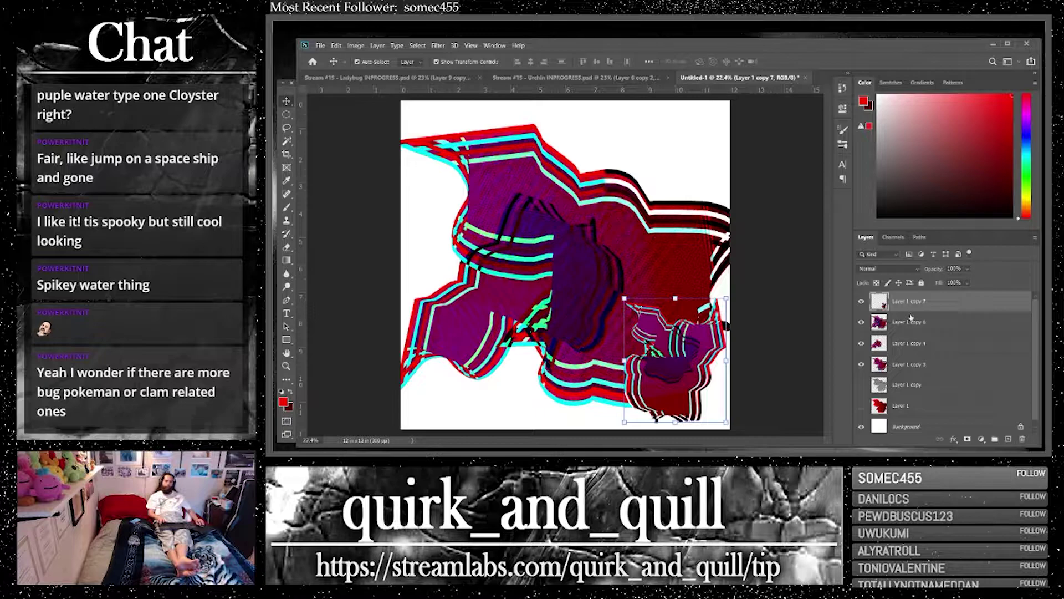
{"action": "left_click", "coordinate": [899, 270]}
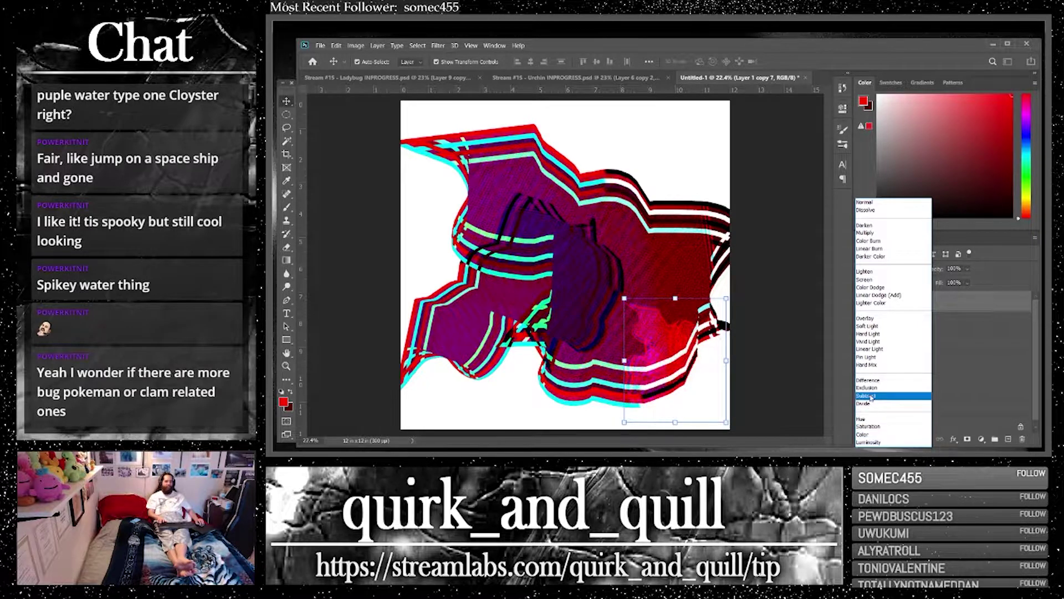
{"action": "left_click", "coordinate": [891, 443]}
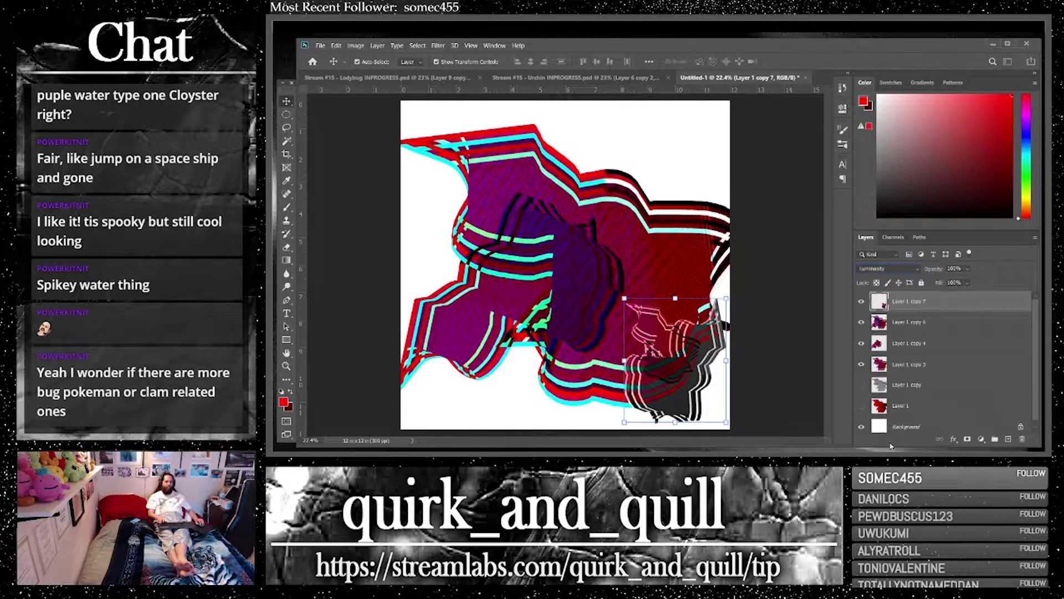
Merge duplicates of copies 7, 6 and 4 into Layer 1 copy 9 and add an empty layer
{"action": "left_click", "coordinate": [923, 344], "text": "shift"}
{"action": "left_click_drag", "start_coordinate": [923, 344], "coordinate": [1009, 438]}
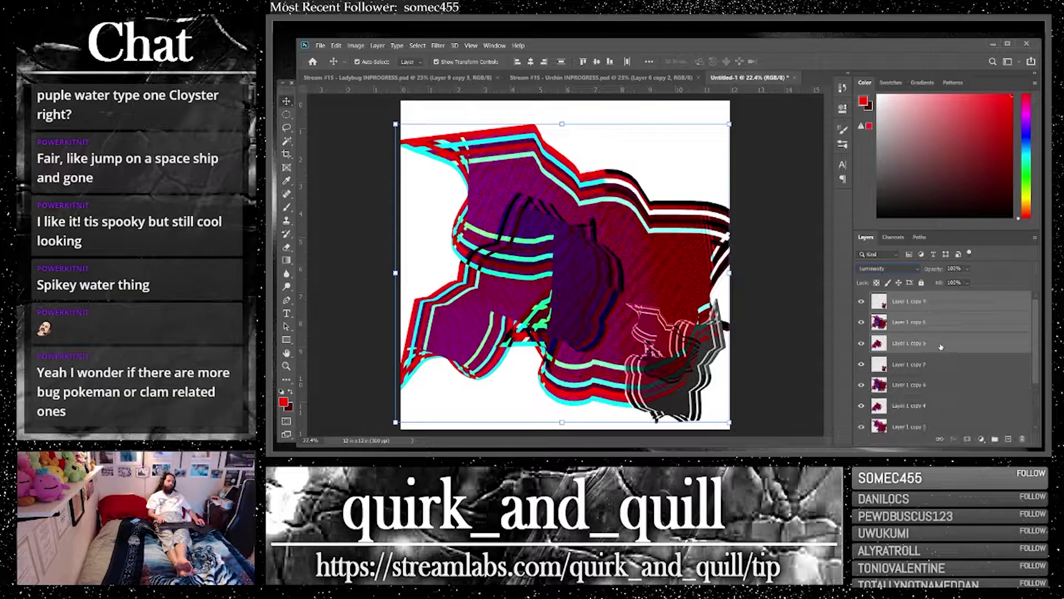
{"action": "right_click", "coordinate": [942, 348]}
{"action": "left_click", "coordinate": [939, 345]}
{"action": "left_click", "coordinate": [951, 328]}
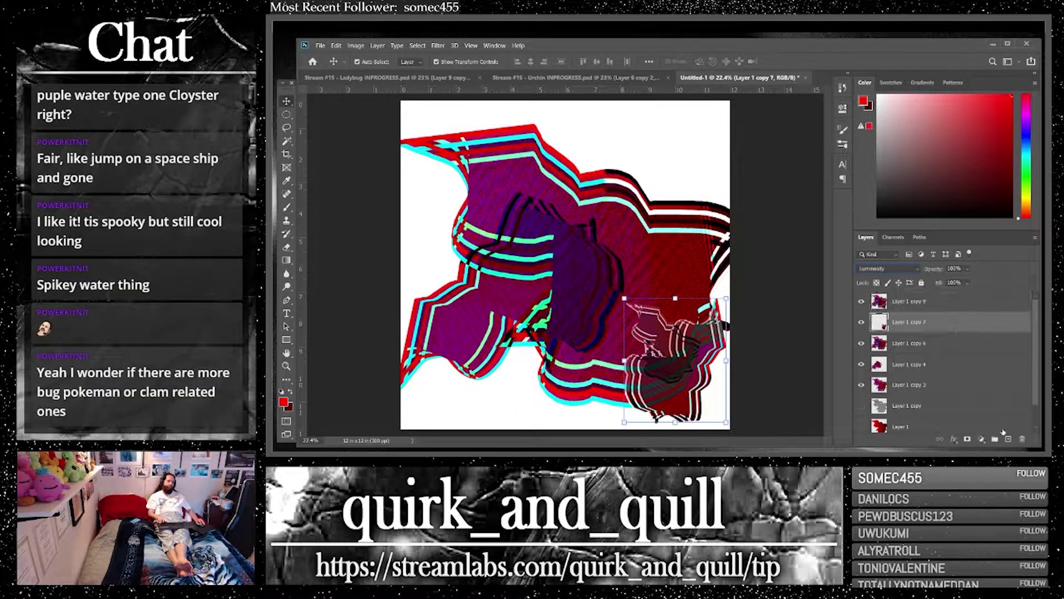
{"action": "key", "text": "ctrl+shift+alt+n"}
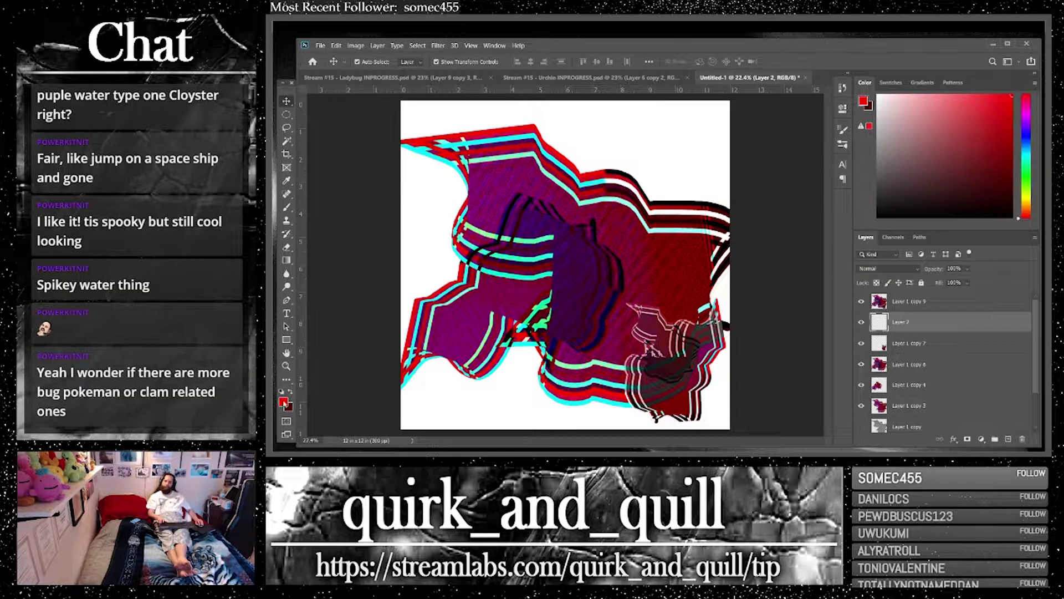
Fill Layer 2 with a pale cyan-to-dark-red gradient, cyan across the top
{"action": "left_click", "coordinate": [283, 401]}
{"action": "left_click", "coordinate": [859, 340]}
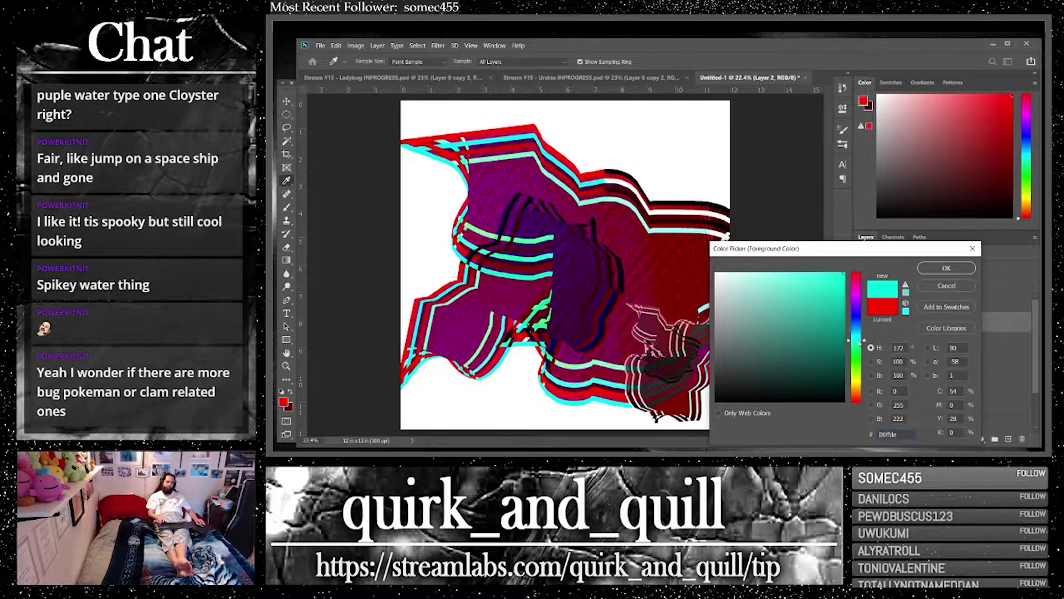
{"action": "left_click", "coordinate": [789, 272]}
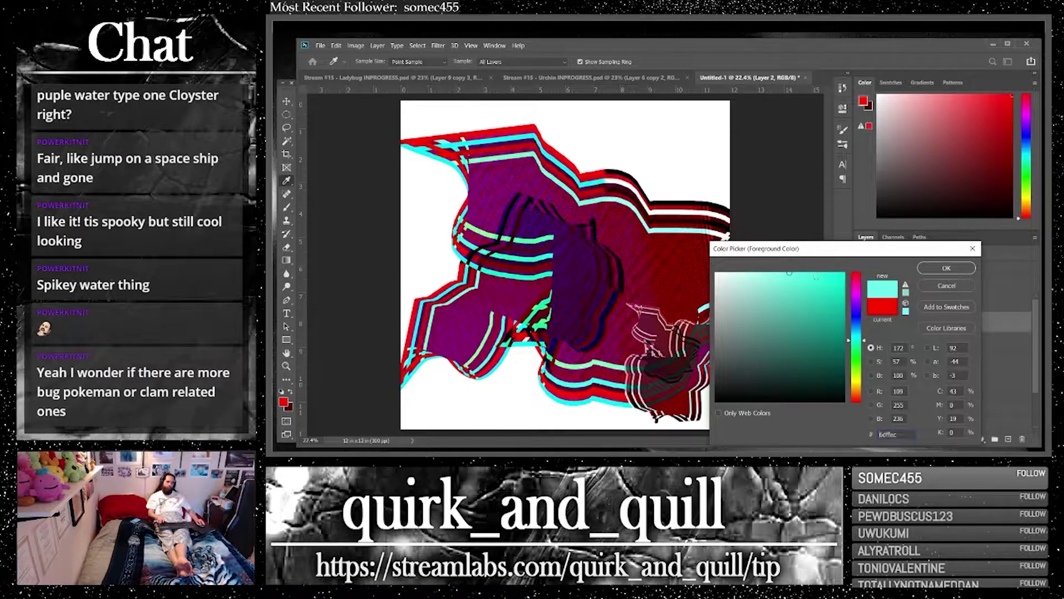
{"action": "left_click", "coordinate": [942, 269]}
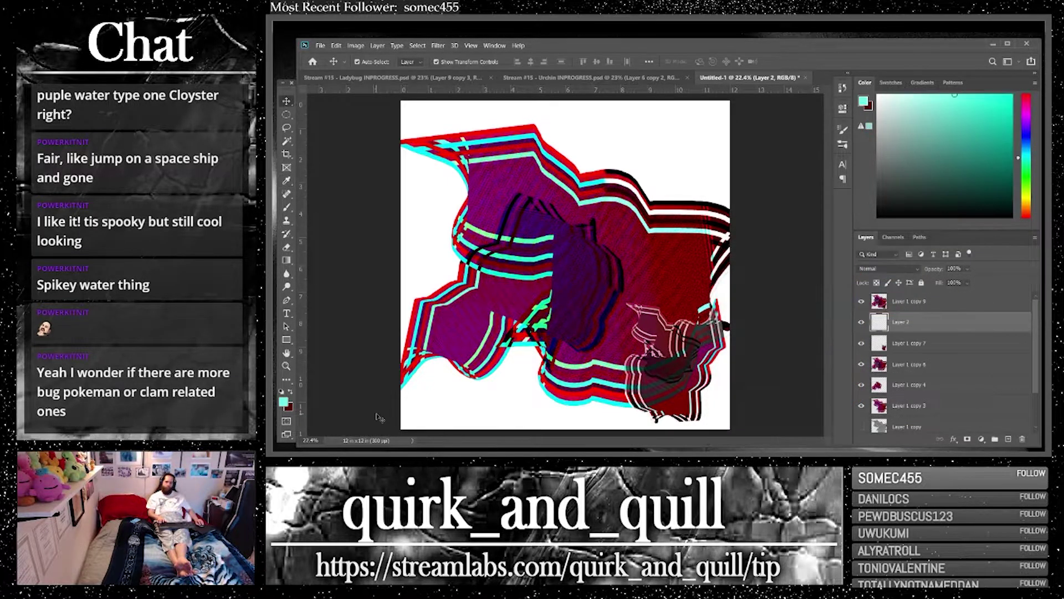
{"action": "left_click", "coordinate": [284, 261]}
{"action": "left_click_drag", "start_coordinate": [400, 431], "coordinate": [726, 180]}
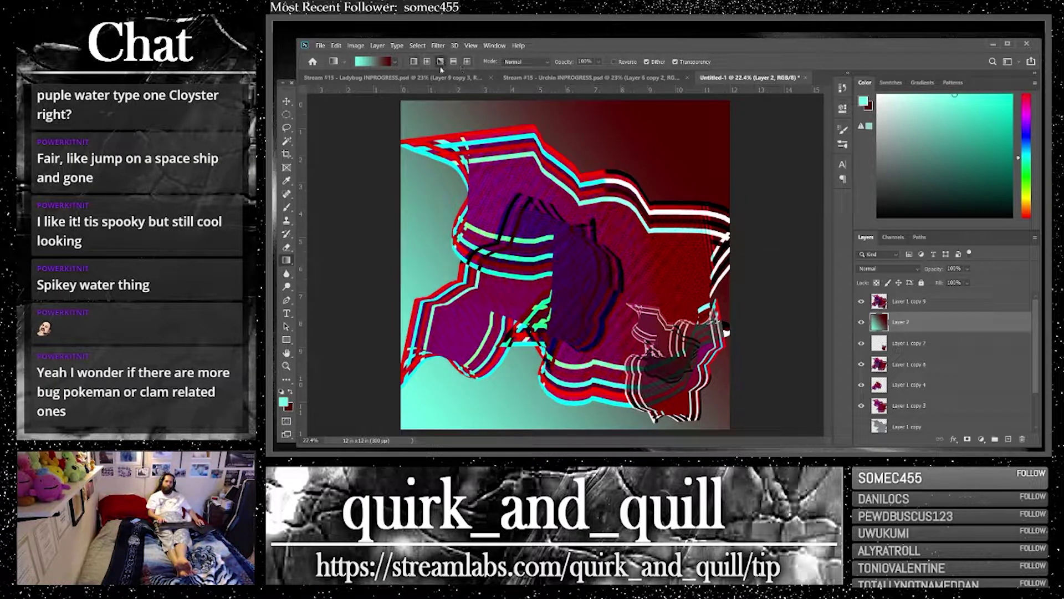
{"action": "left_click_drag", "start_coordinate": [452, 109], "coordinate": [670, 301]}
{"action": "left_click_drag", "start_coordinate": [660, 181], "coordinate": [595, 336]}
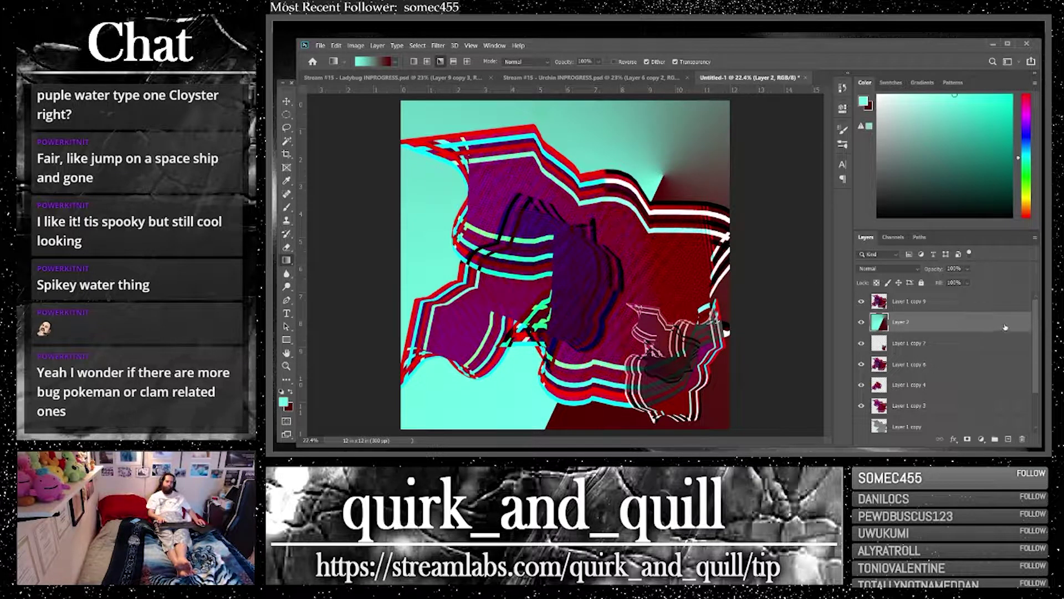
Fill a new Layer 3 with a pink angle gradient
{"action": "left_click", "coordinate": [1008, 439]}
{"action": "left_click", "coordinate": [285, 402]}
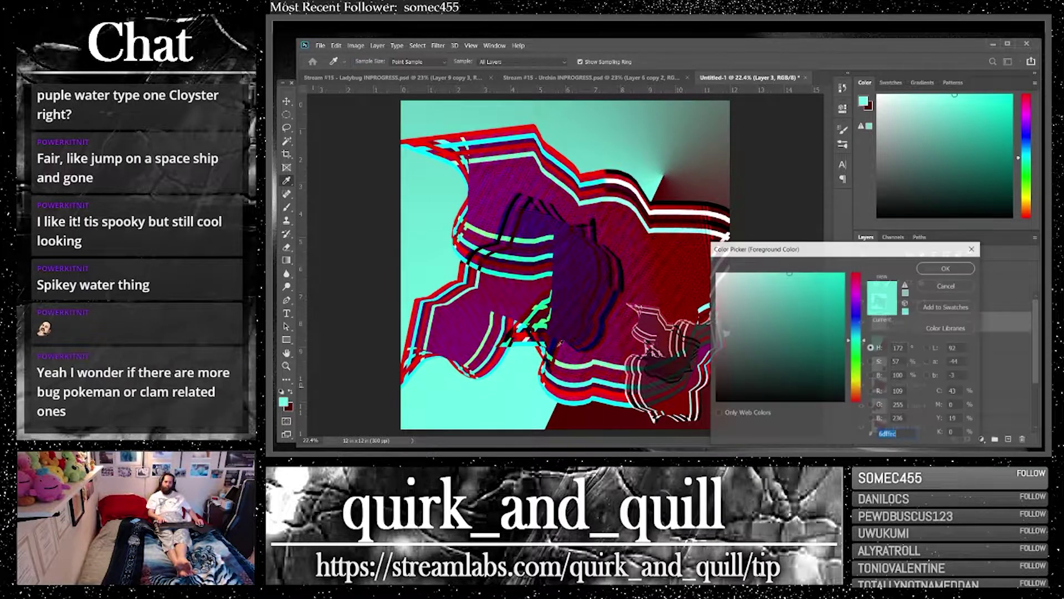
{"action": "left_click", "coordinate": [859, 280]}
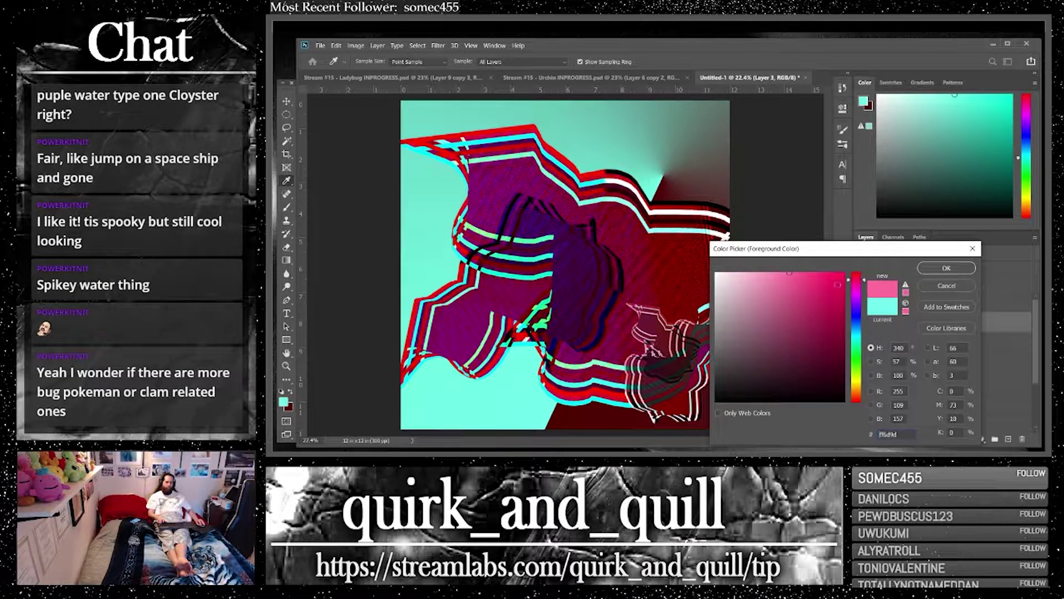
{"action": "left_click", "coordinate": [946, 268]}
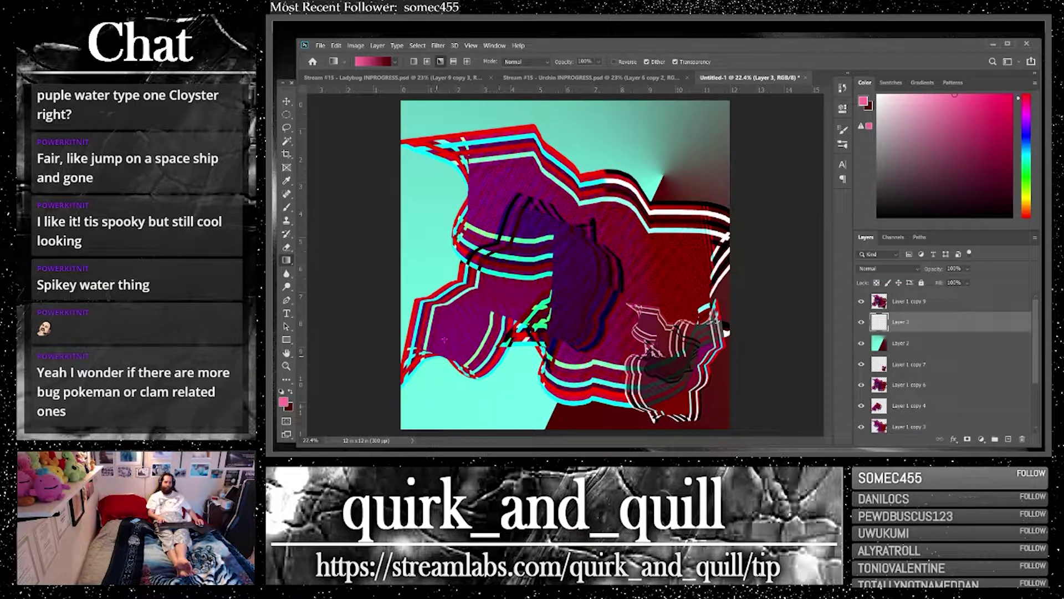
{"action": "left_click_drag", "start_coordinate": [397, 258], "coordinate": [707, 306]}
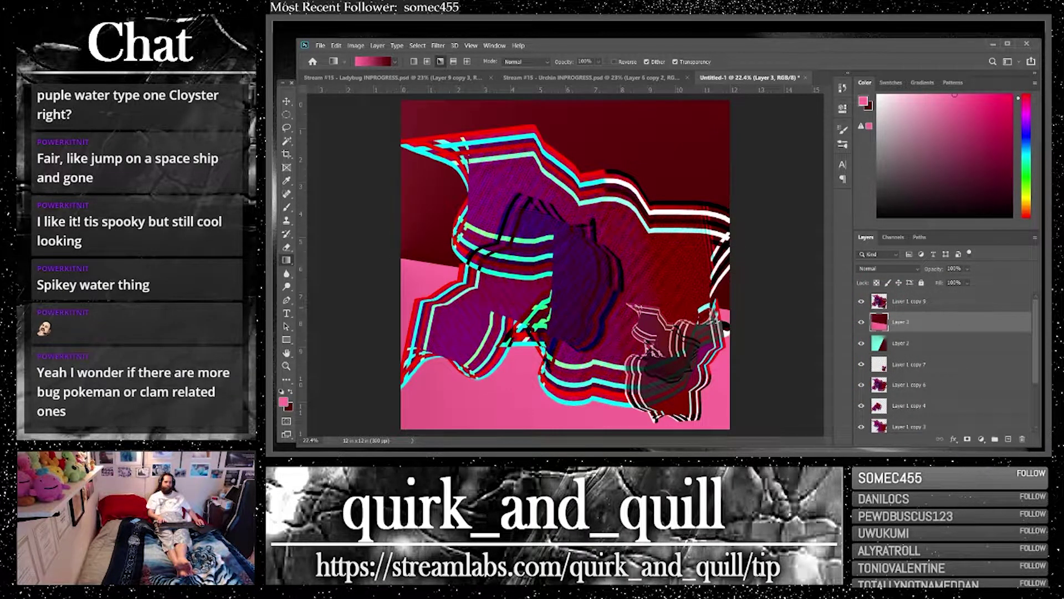
Try Subtract on Layer 3, then settle on Divide blending
{"action": "left_click", "coordinate": [898, 271]}
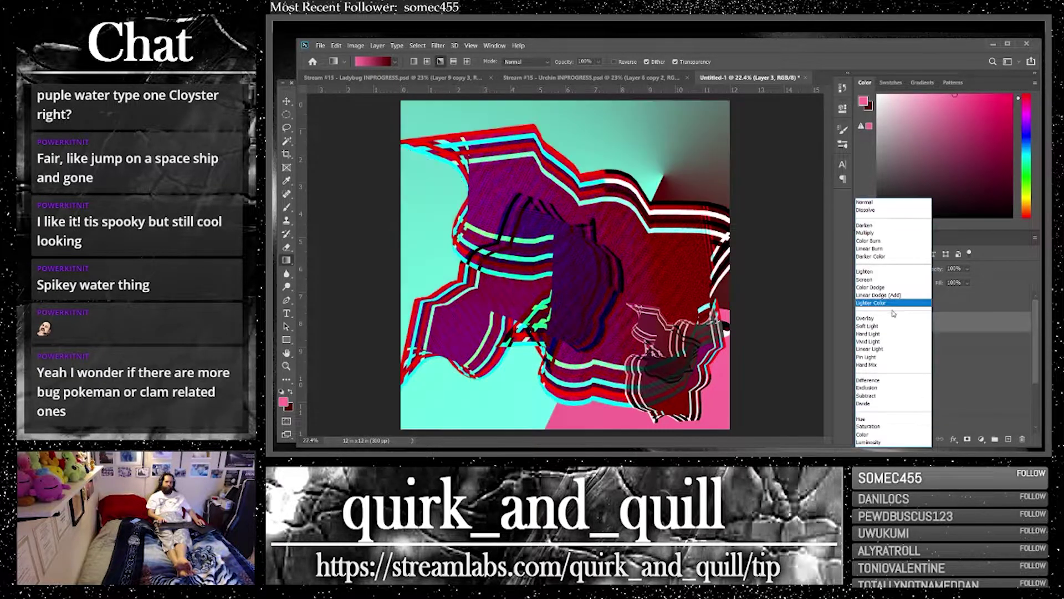
{"action": "left_click", "coordinate": [893, 396]}
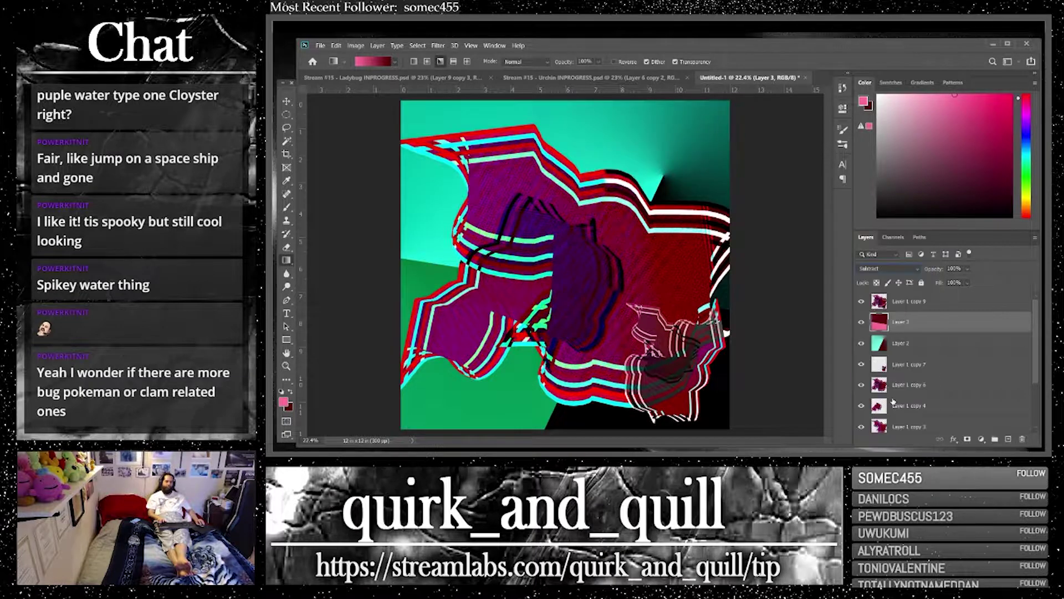
{"action": "left_click", "coordinate": [890, 268]}
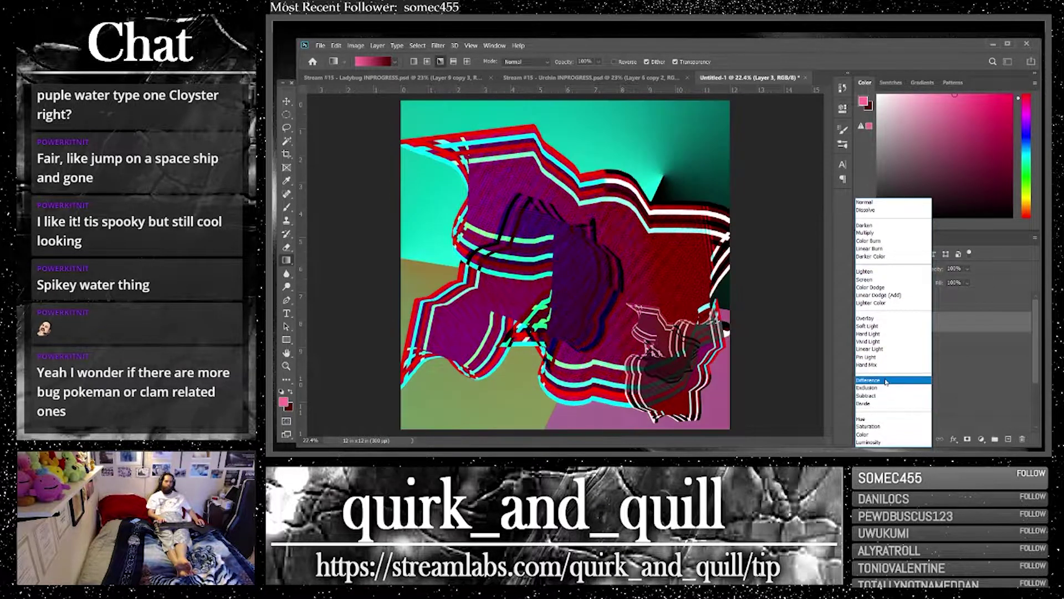
{"action": "left_click", "coordinate": [886, 403]}
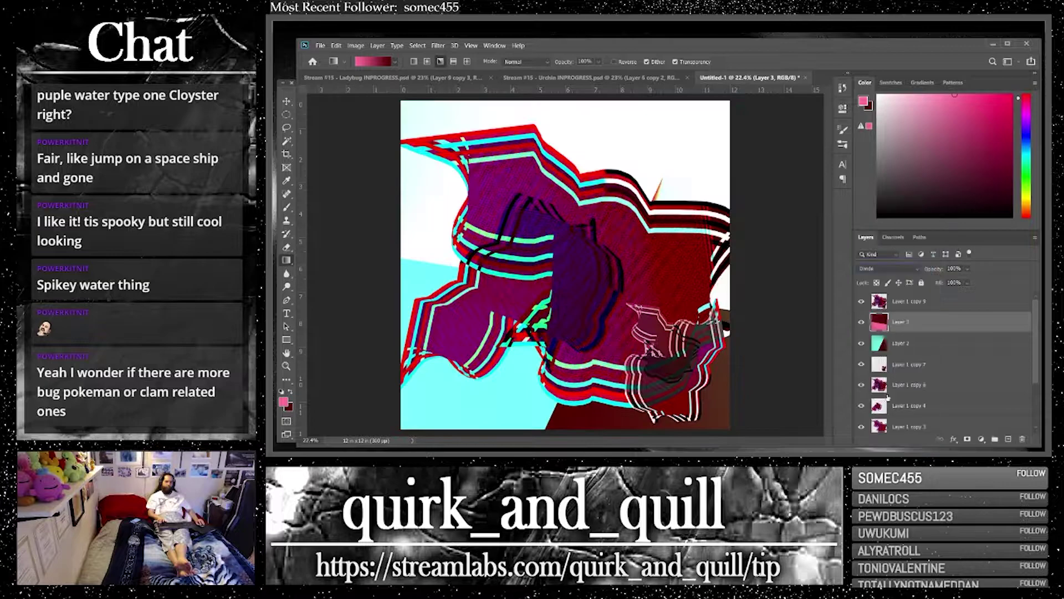
Merge duplicates of Layer 1 copy 9, Layer 2 and Layer 1 copy 7 into one layer
{"action": "left_click", "coordinate": [922, 304], "text": "shift"}
{"action": "left_click", "coordinate": [930, 345], "text": "shift"}
{"action": "left_click", "coordinate": [920, 365], "text": "shift"}
{"action": "left_click_drag", "start_coordinate": [920, 364], "coordinate": [1009, 438]}
{"action": "right_click", "coordinate": [909, 344]}
{"action": "left_click", "coordinate": [929, 344]}
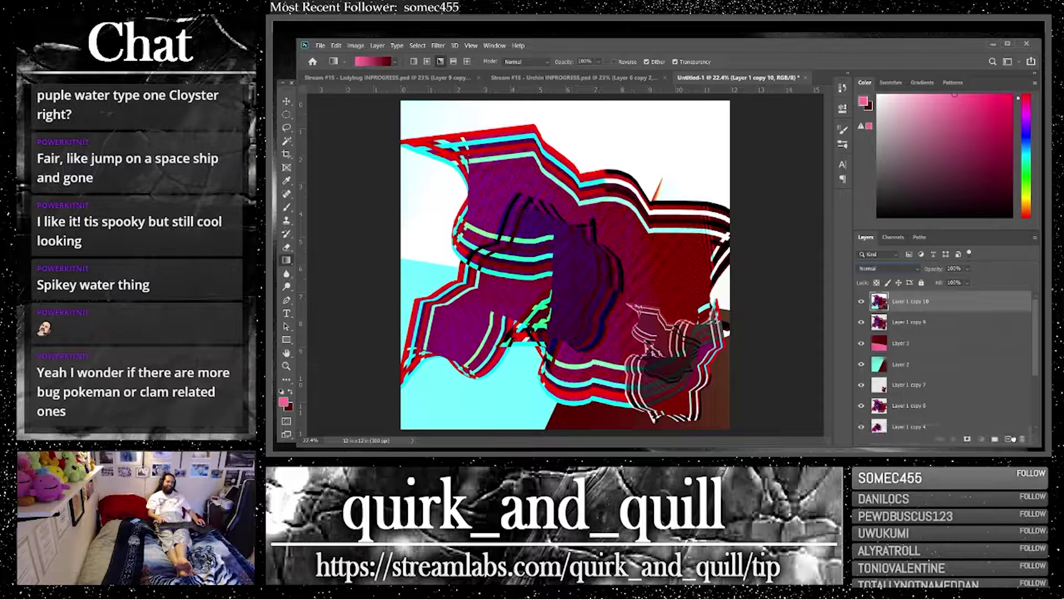
In Filter Gallery, choose Sketch > Plaster with Image Balance 11, Smoothness 15, Light Top
{"action": "left_click", "coordinate": [439, 46]}
{"action": "left_click", "coordinate": [454, 85]}
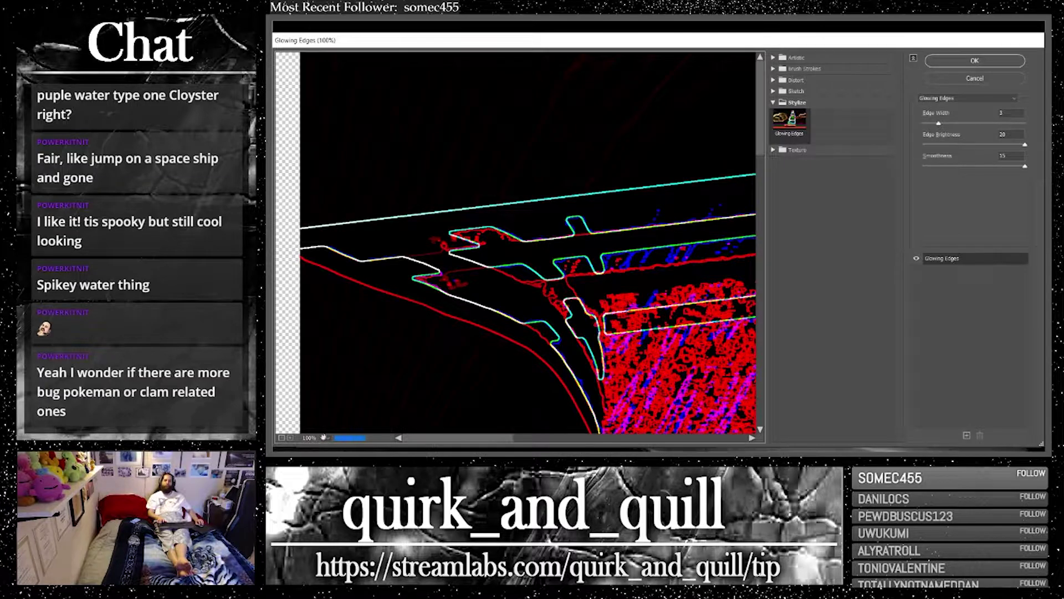
{"action": "left_click", "coordinate": [325, 437]}
{"action": "left_click", "coordinate": [312, 431]}
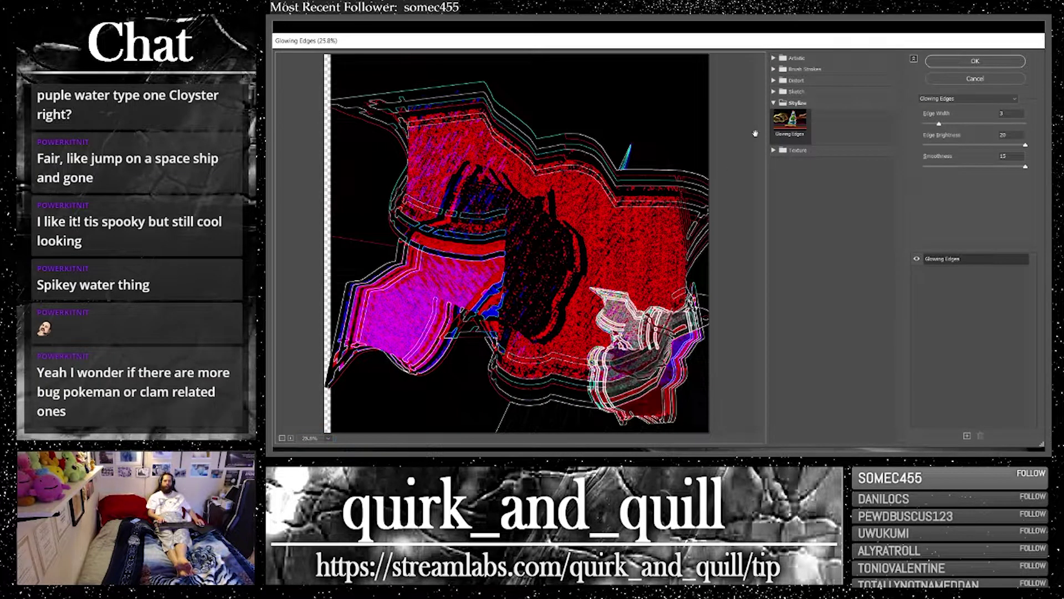
{"action": "left_click", "coordinate": [773, 92]}
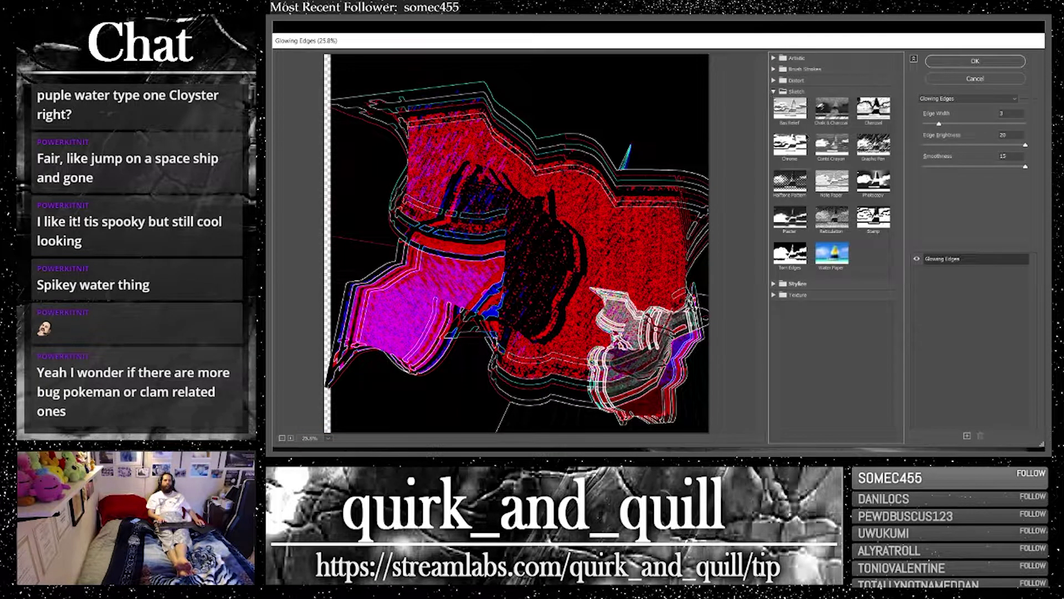
{"action": "left_click", "coordinate": [790, 145]}
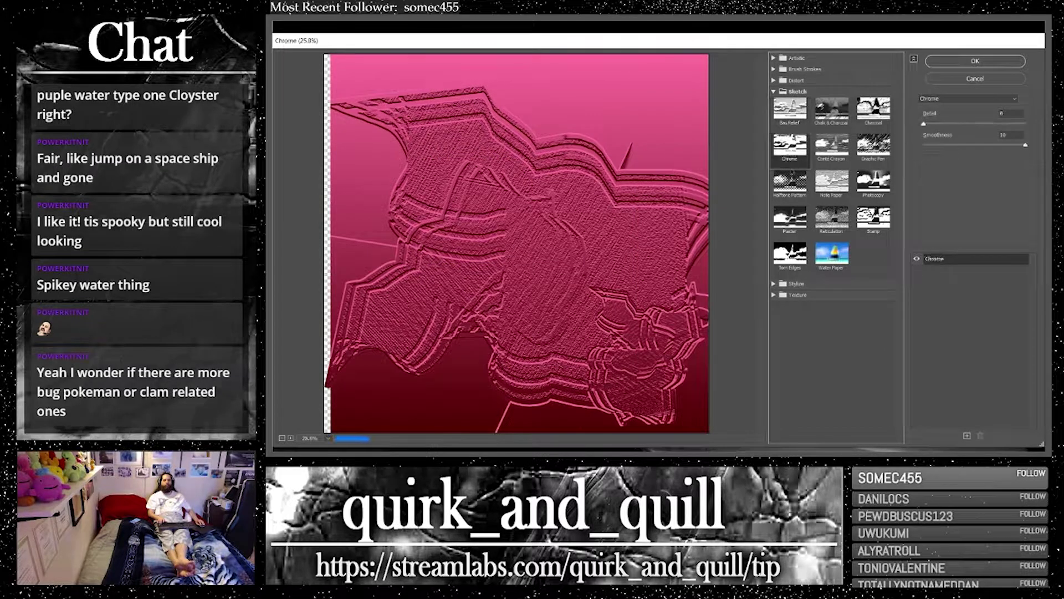
{"action": "left_click", "coordinate": [789, 183]}
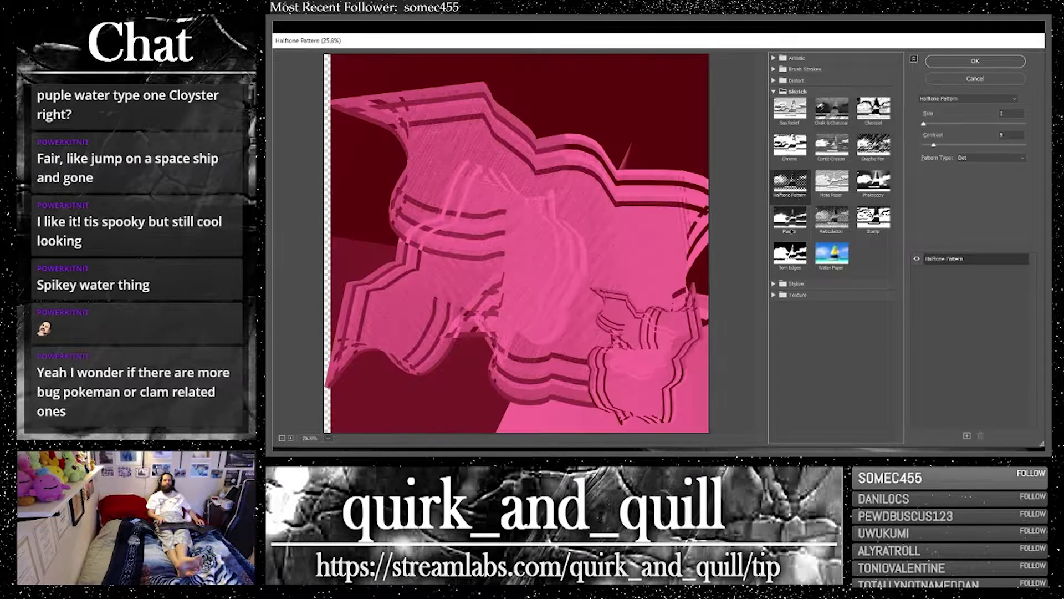
{"action": "left_click", "coordinate": [790, 230]}
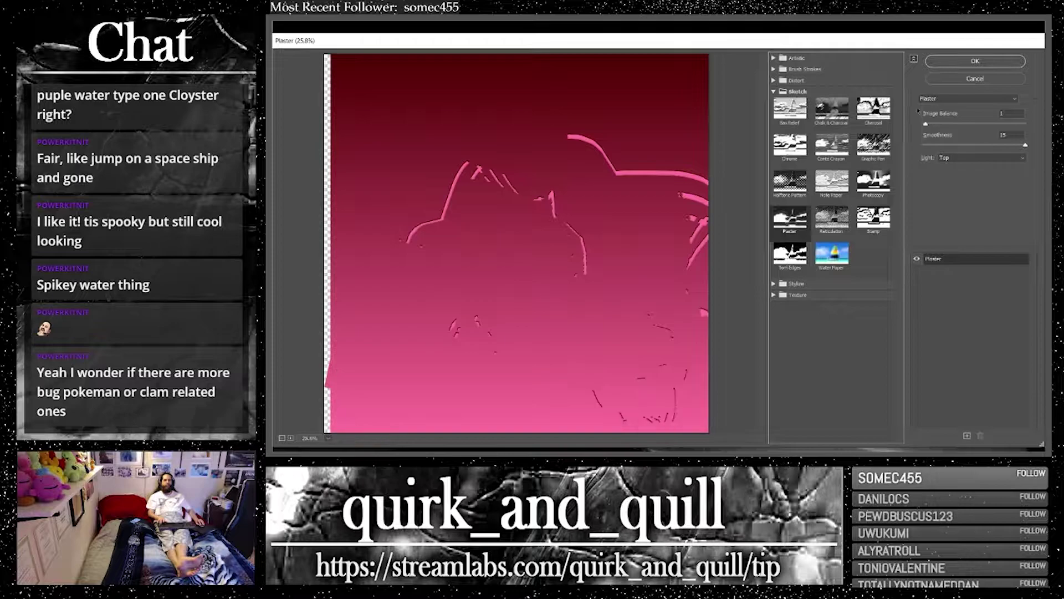
{"action": "left_click", "coordinate": [932, 124]}
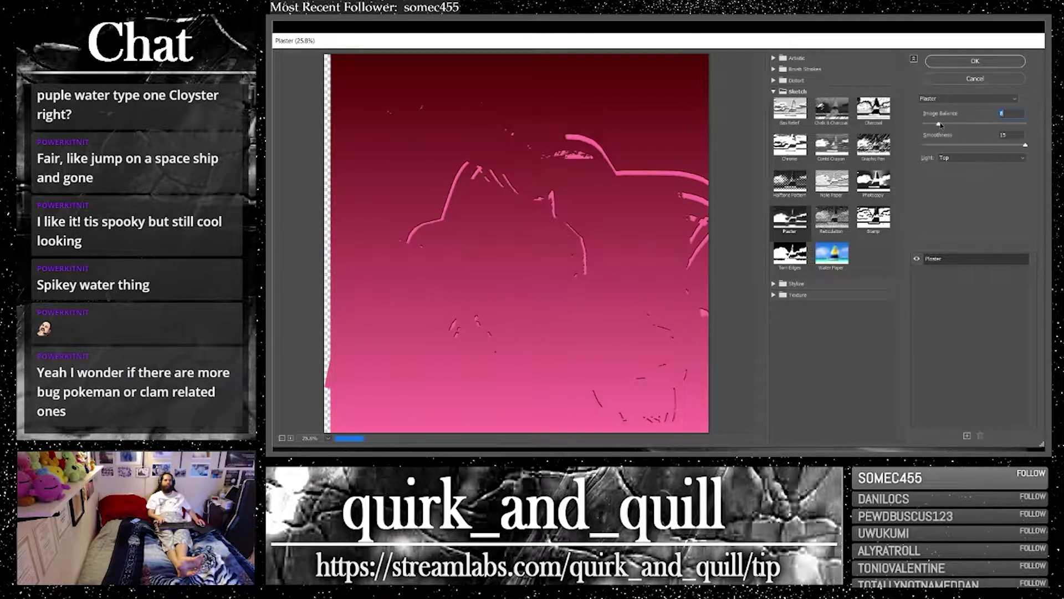
{"action": "mouse_move", "coordinate": [948, 125]}
{"action": "left_mouse_down"}
{"action": "mouse_move", "coordinate": [957, 124]}
{"action": "mouse_move", "coordinate": [945, 124]}
{"action": "left_mouse_up"}
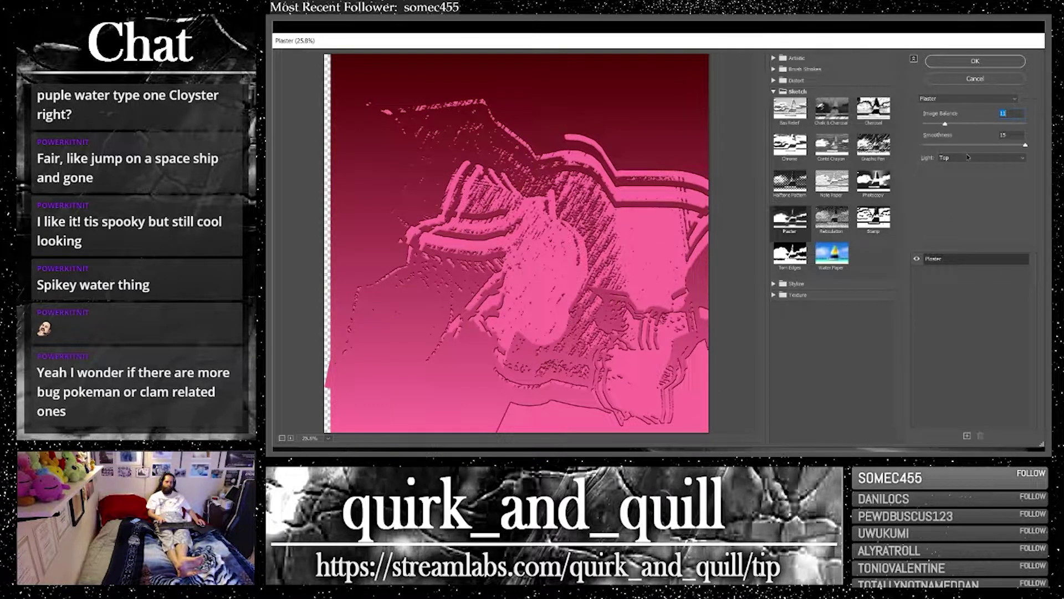
Apply the Plaster filter, keep Normal blending, and duplicate the plaster layer
{"action": "left_click", "coordinate": [975, 61]}
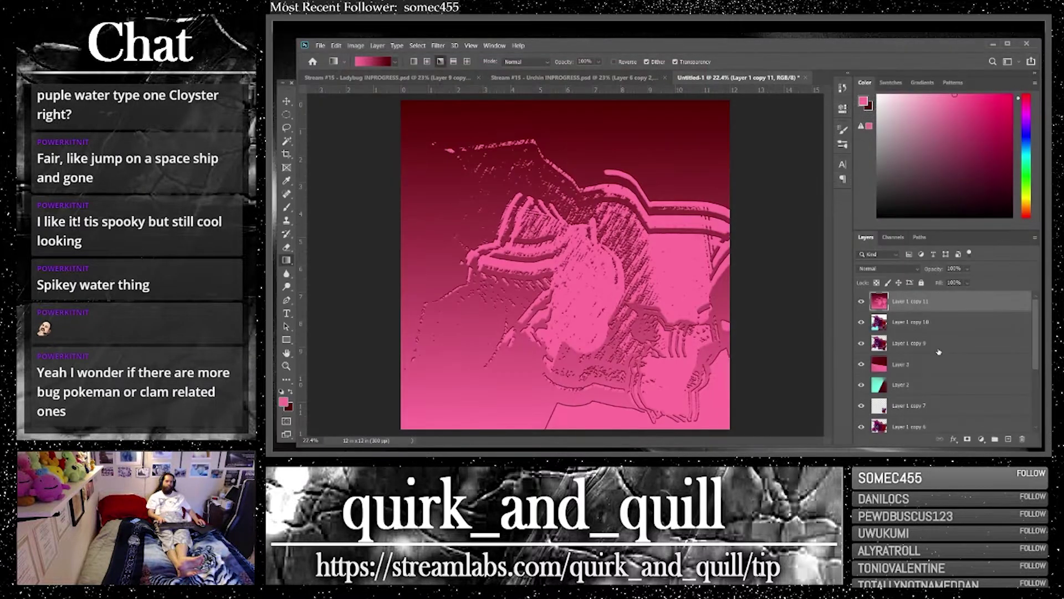
{"action": "left_click", "coordinate": [885, 271]}
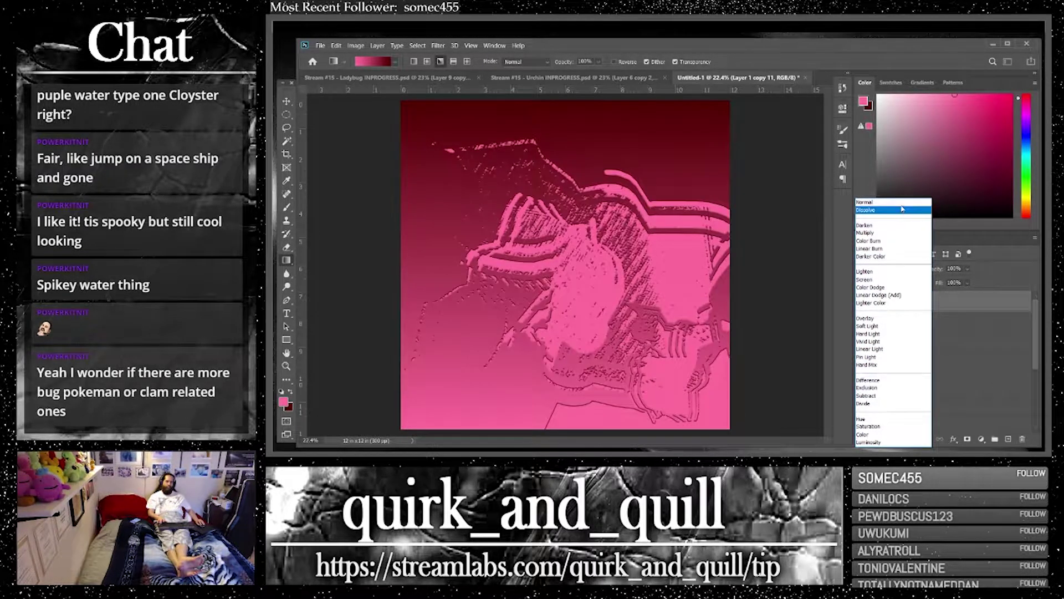
{"action": "key", "text": "Escape"}
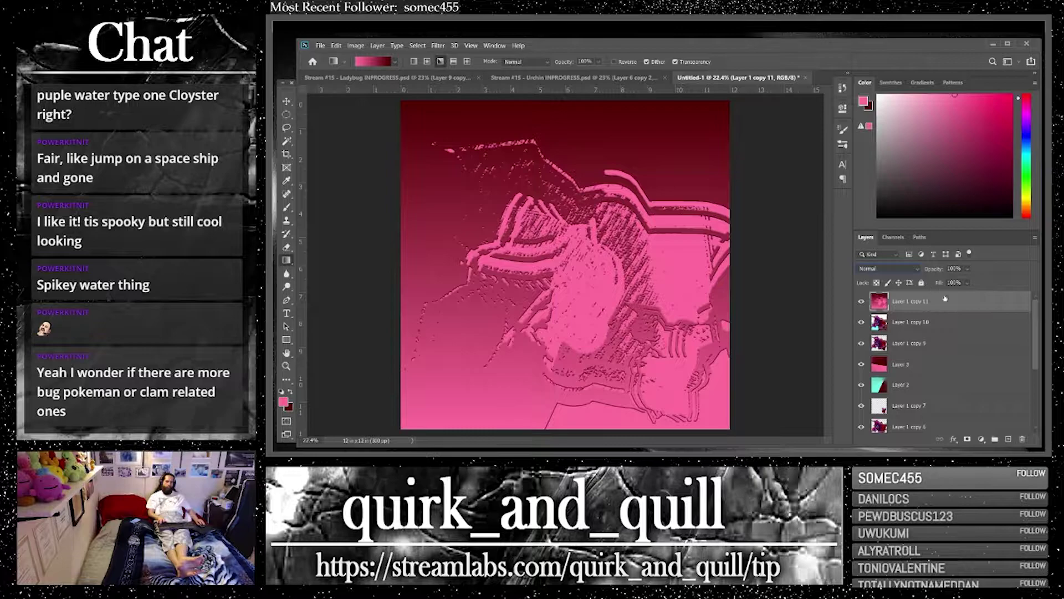
{"action": "left_click_drag", "start_coordinate": [967, 308], "coordinate": [1008, 439]}
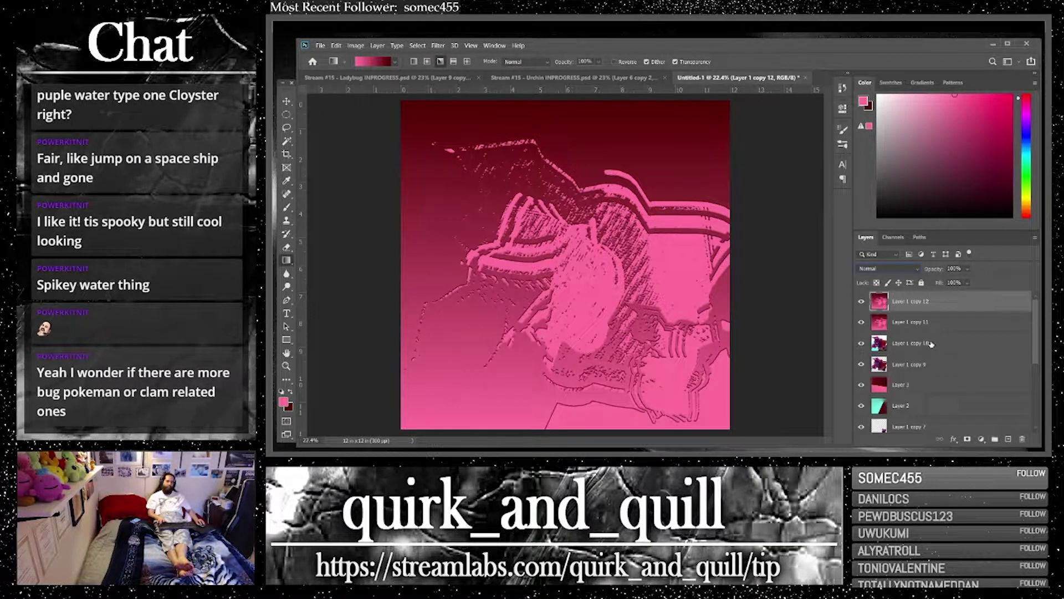
Duplicate Layer 1 copy 10, bring it to the top, and flip it vertically
{"action": "left_click", "coordinate": [931, 343]}
{"action": "key", "text": "ctrl+j"}
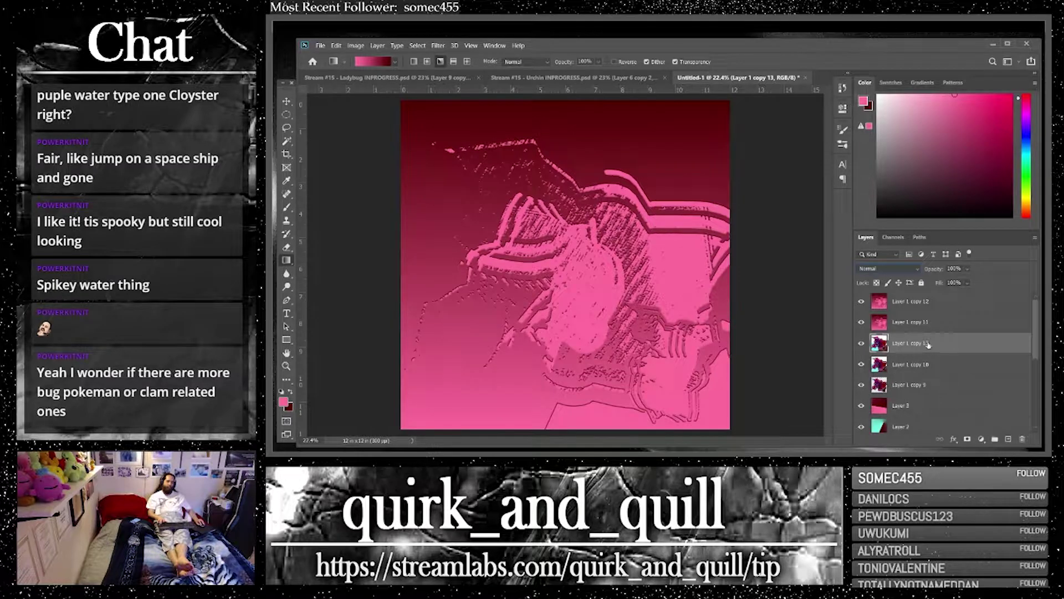
{"action": "key", "text": "ctrl+shift+bracketright"}
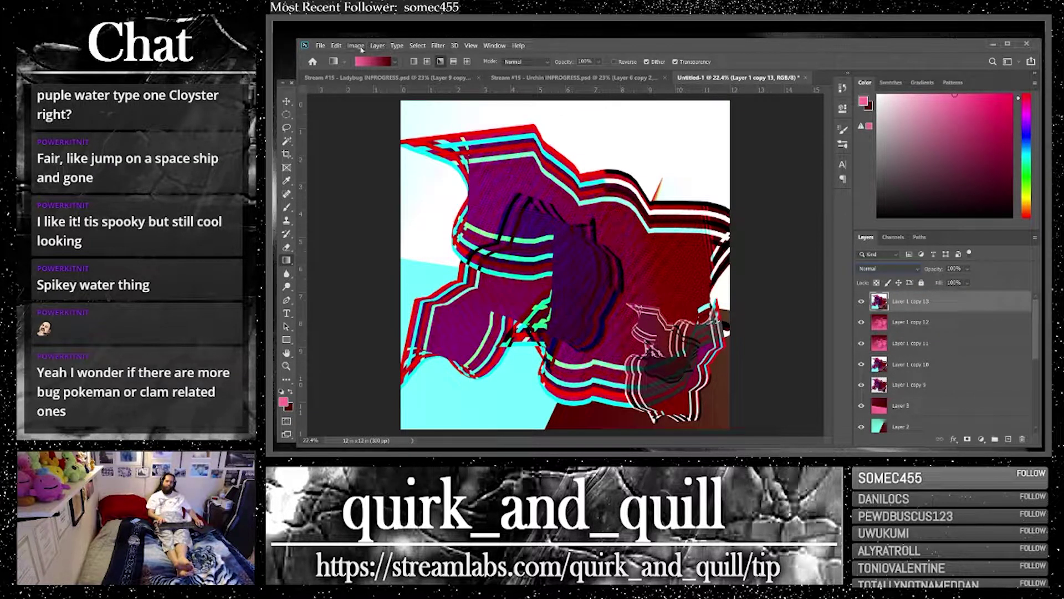
{"action": "left_click", "coordinate": [356, 46]}
{"action": "mouse_move", "coordinate": [377, 71]}
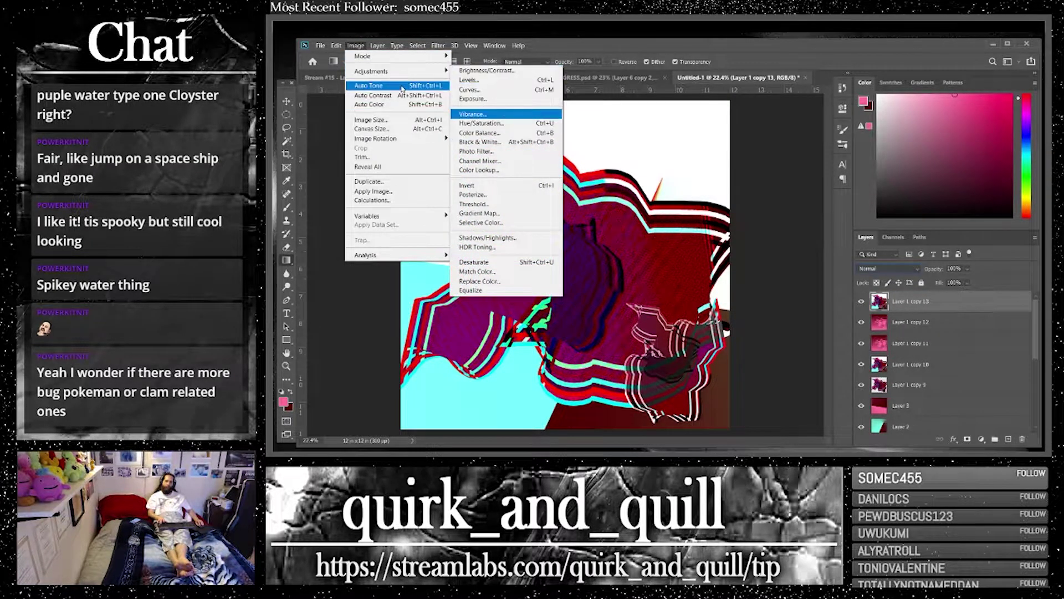
{"action": "left_click", "coordinate": [336, 45]}
{"action": "mouse_move", "coordinate": [472, 268]}
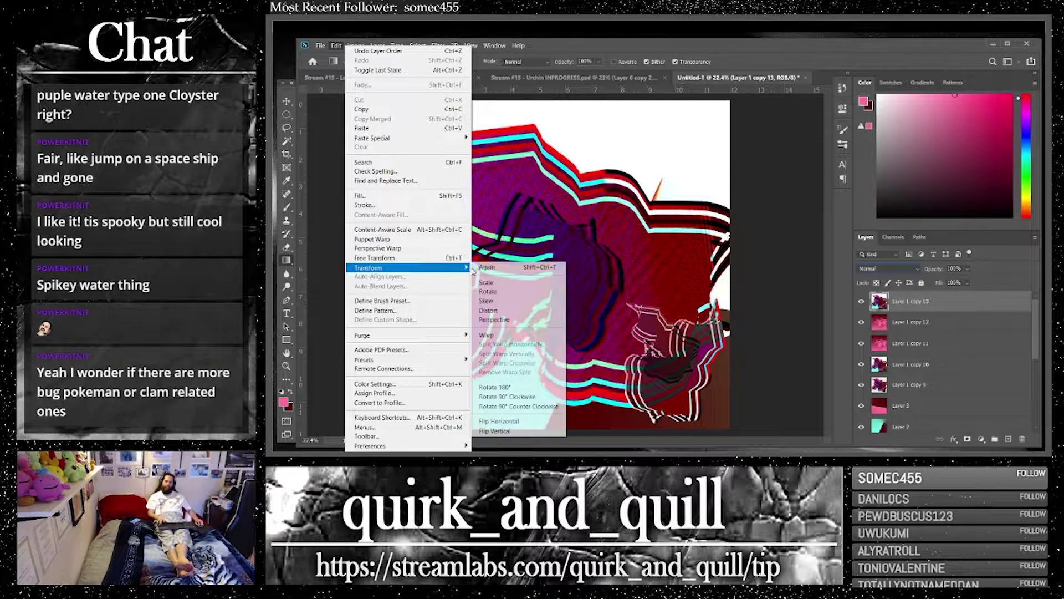
{"action": "left_click", "coordinate": [508, 431]}
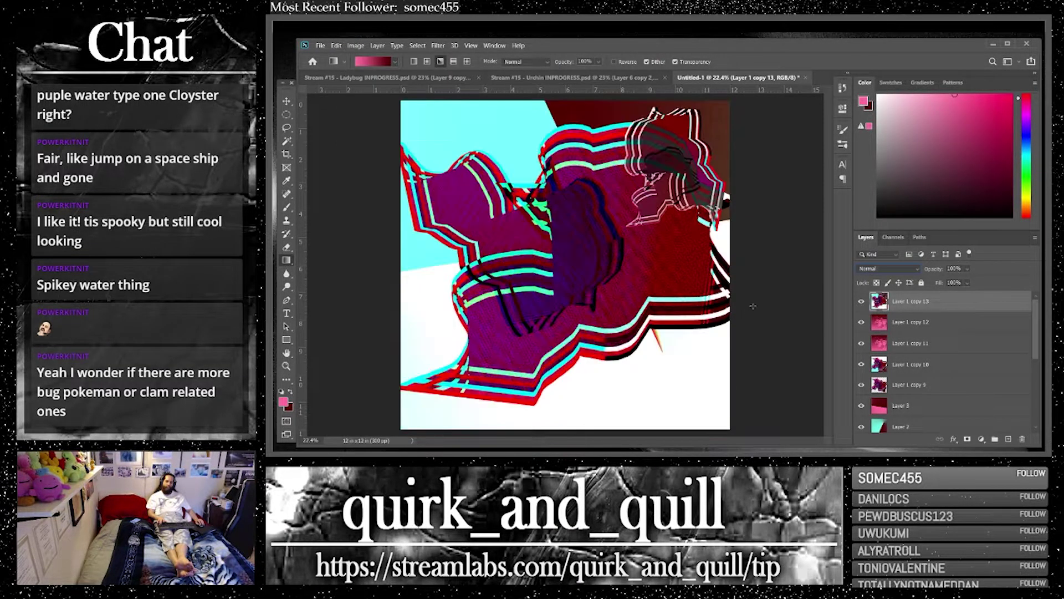
Blend the flipped Layer 1 copy 13 with Overlay and duplicate it with copy 12
{"action": "left_click", "coordinate": [887, 268]}
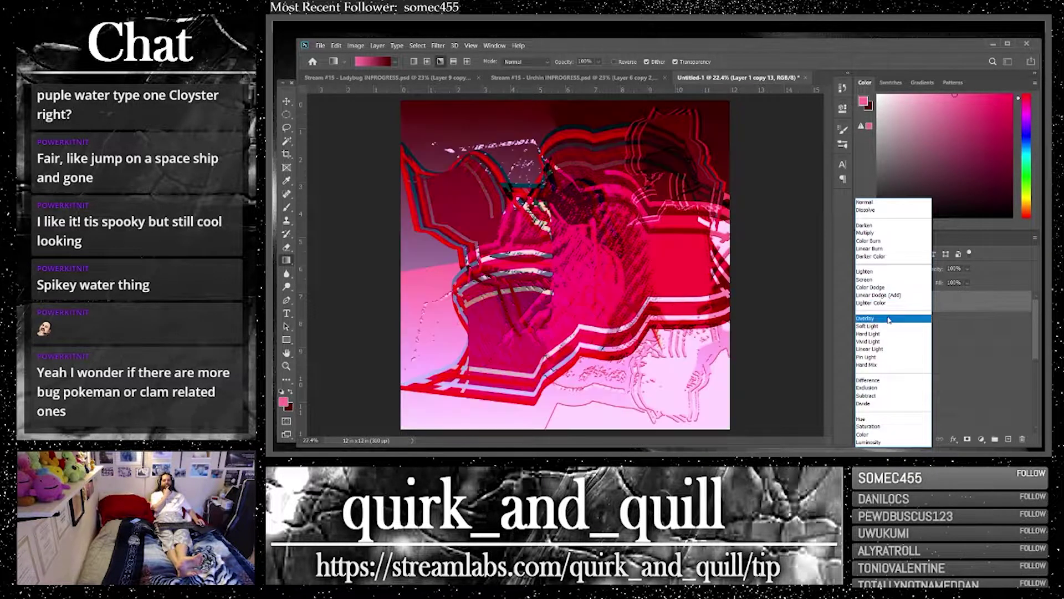
{"action": "left_click", "coordinate": [889, 320]}
{"action": "left_click", "coordinate": [915, 322], "text": "shift"}
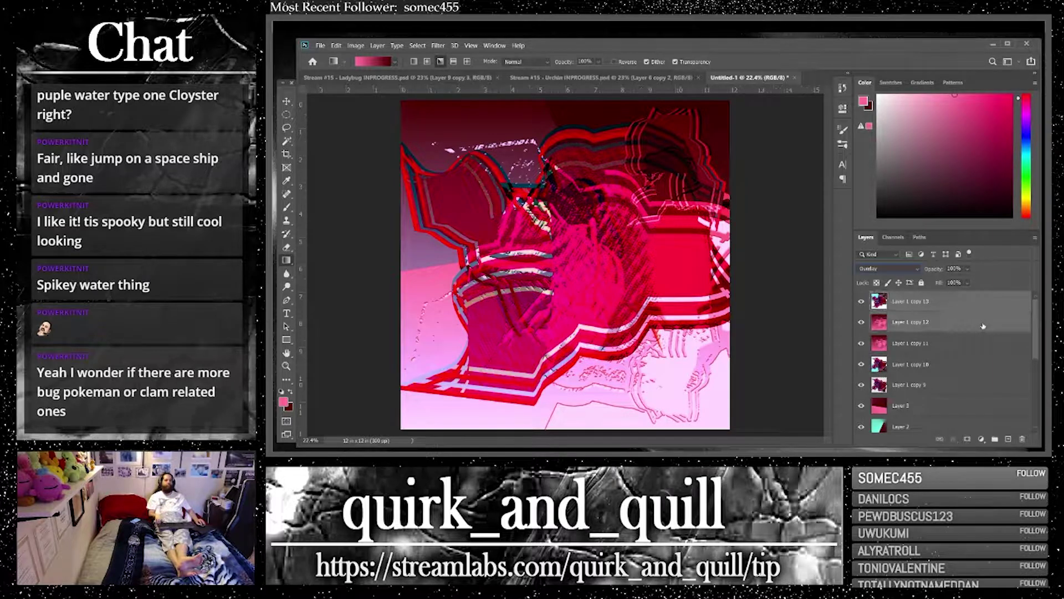
{"action": "left_click_drag", "start_coordinate": [915, 322], "coordinate": [1009, 439]}
Merge the duplicated layer pair into one layer, then duplicate Layer 1 copy 10
{"action": "right_click", "coordinate": [947, 323]}
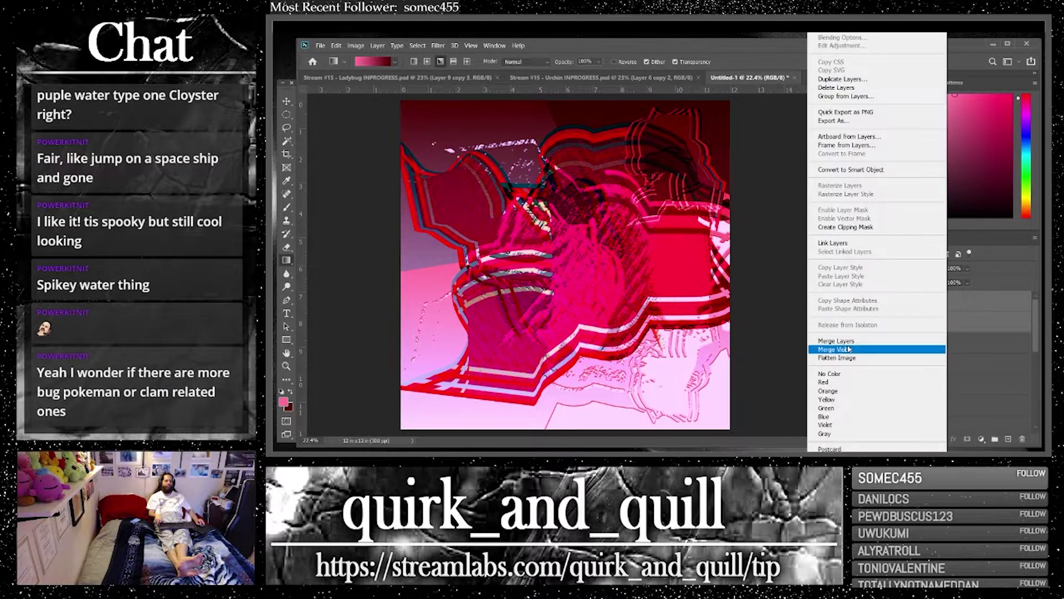
{"action": "left_click", "coordinate": [865, 345]}
{"action": "left_click_drag", "start_coordinate": [989, 385], "coordinate": [1008, 438]}
Apply the Chrome effect from the Filter Gallery and blend that layer as Darker Color
{"action": "left_click", "coordinate": [438, 46]}
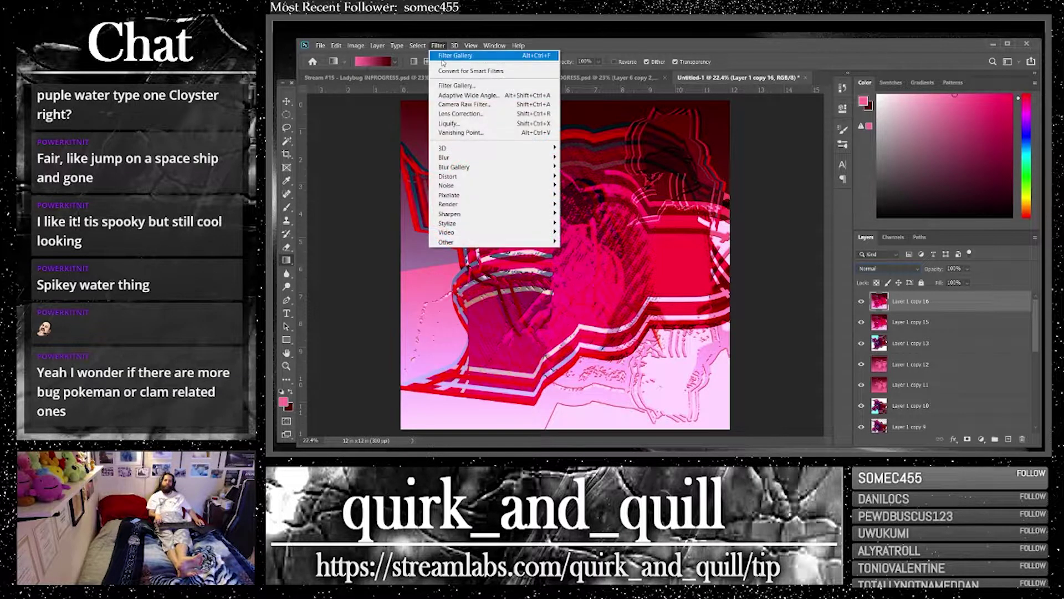
{"action": "left_click", "coordinate": [477, 86]}
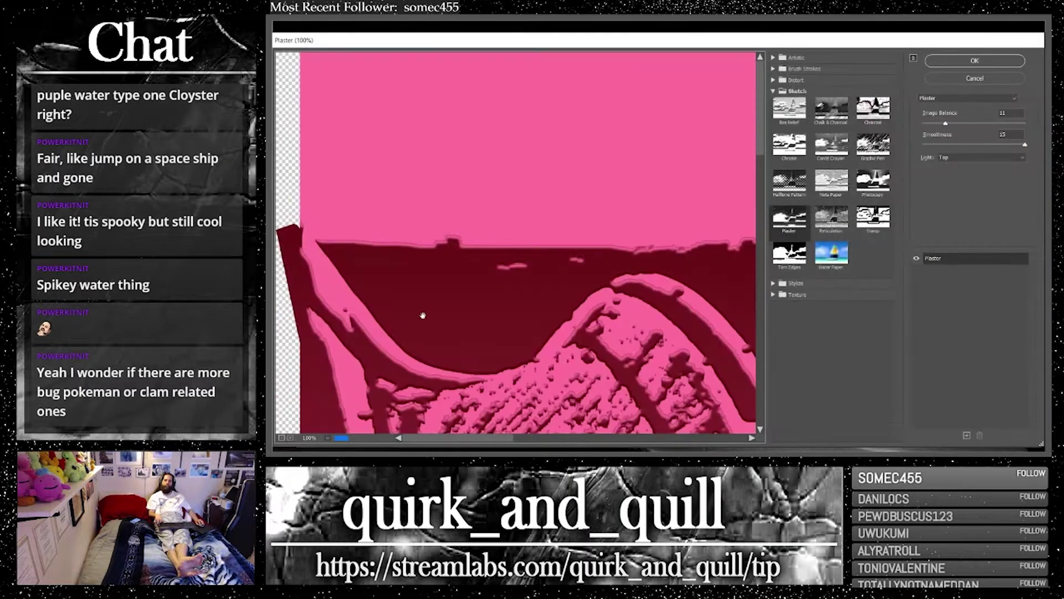
{"action": "left_click", "coordinate": [326, 438]}
{"action": "left_click", "coordinate": [320, 428]}
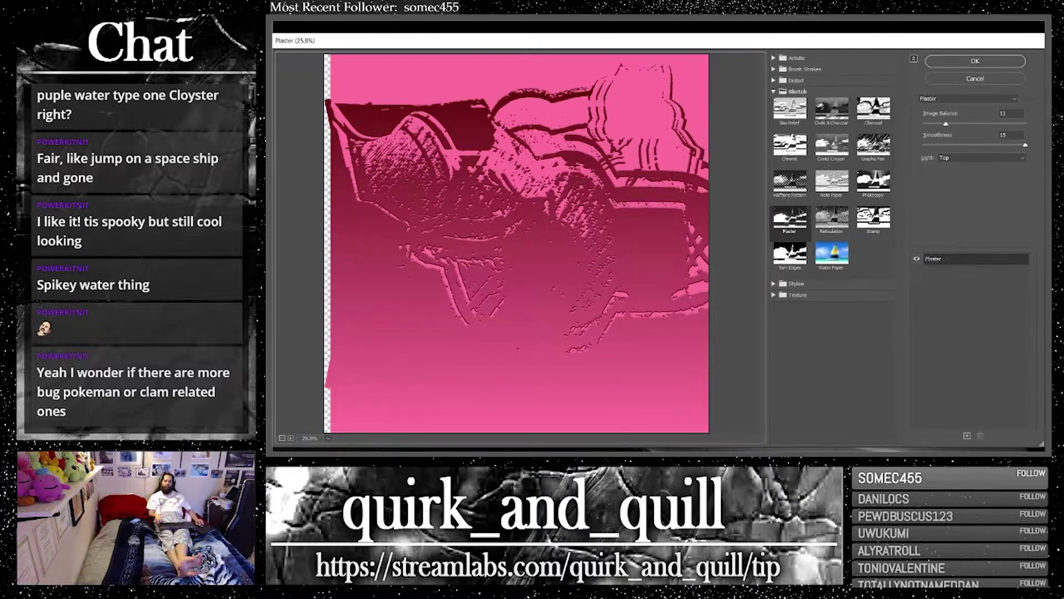
{"action": "left_click", "coordinate": [784, 149]}
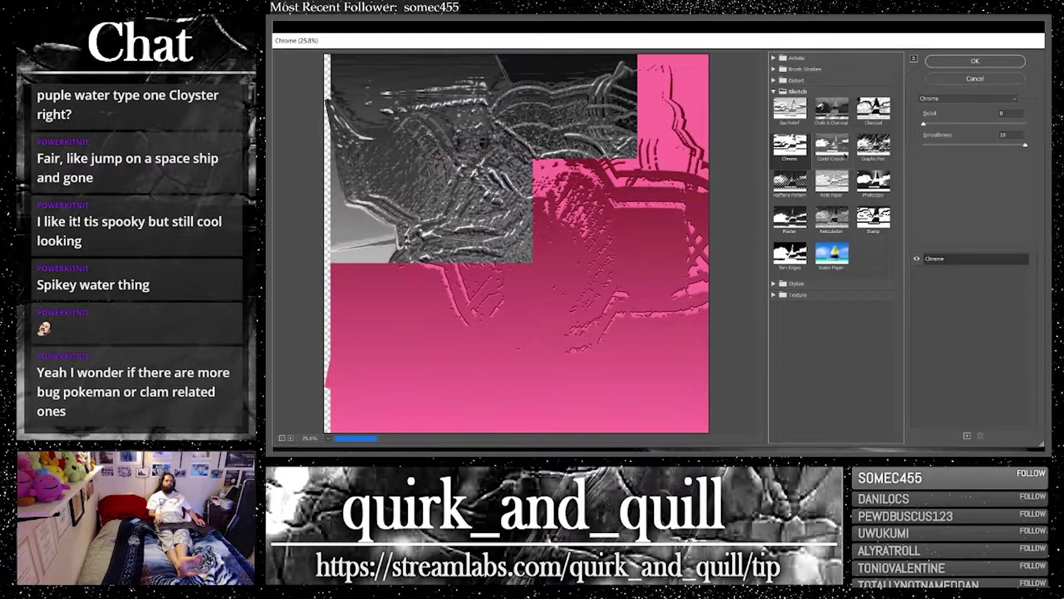
{"action": "left_click", "coordinate": [975, 60]}
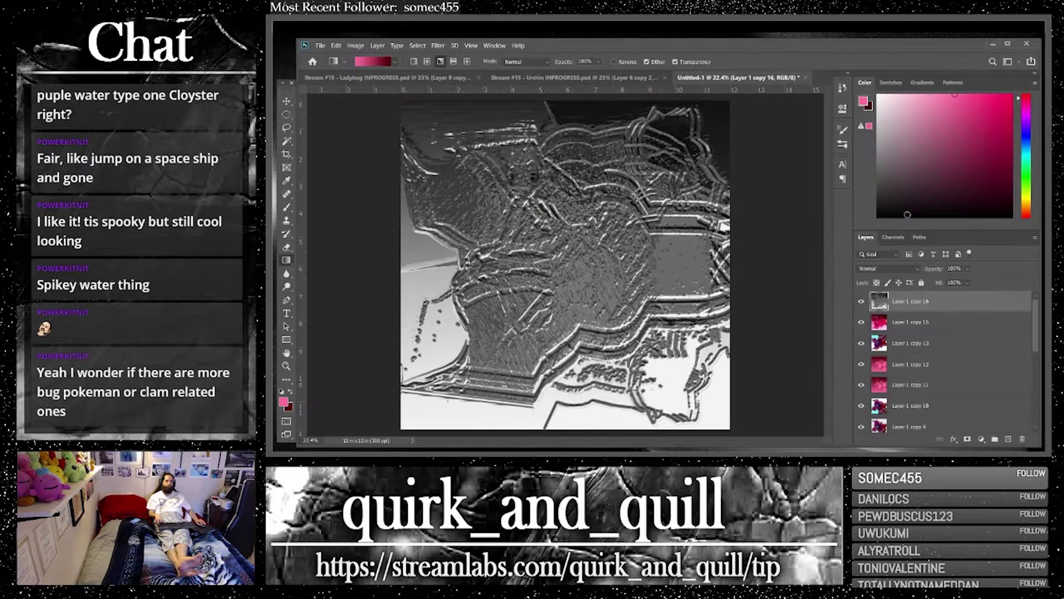
{"action": "left_click", "coordinate": [890, 268]}
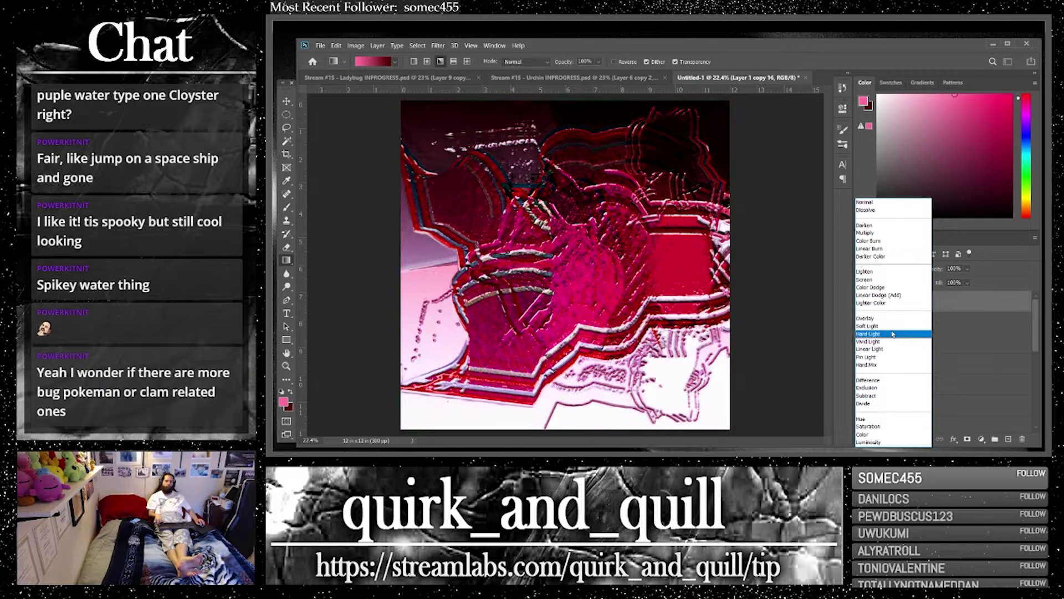
{"action": "left_click", "coordinate": [903, 256]}
Duplicate and merge the selected pair with Layer 1 copy 15, then duplicate Layer 1 copy 18 into copy 19
{"action": "left_click", "coordinate": [937, 321], "text": "shift"}
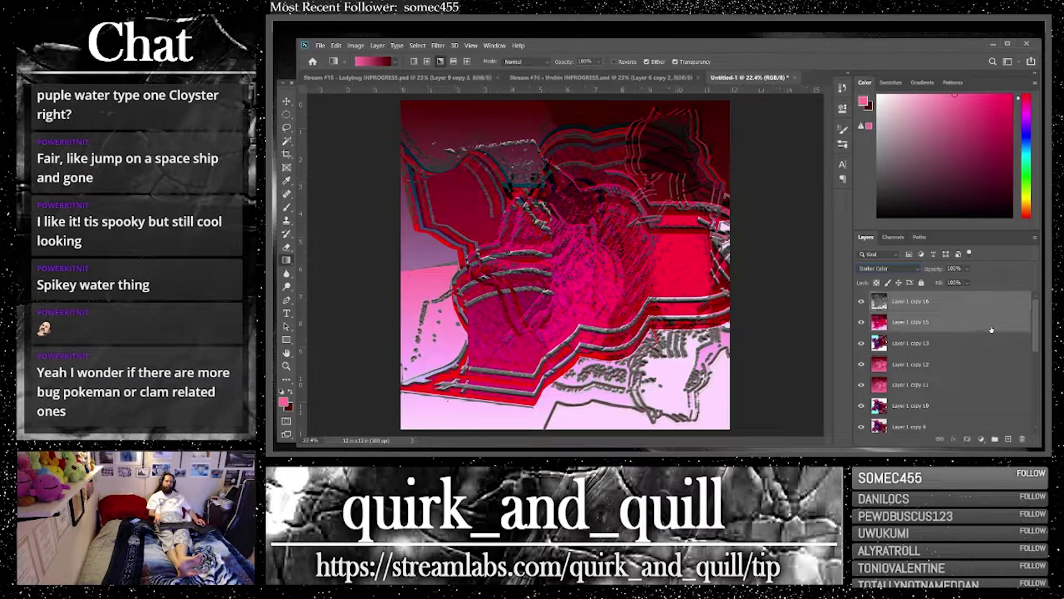
{"action": "left_click_drag", "start_coordinate": [937, 321], "coordinate": [1008, 440]}
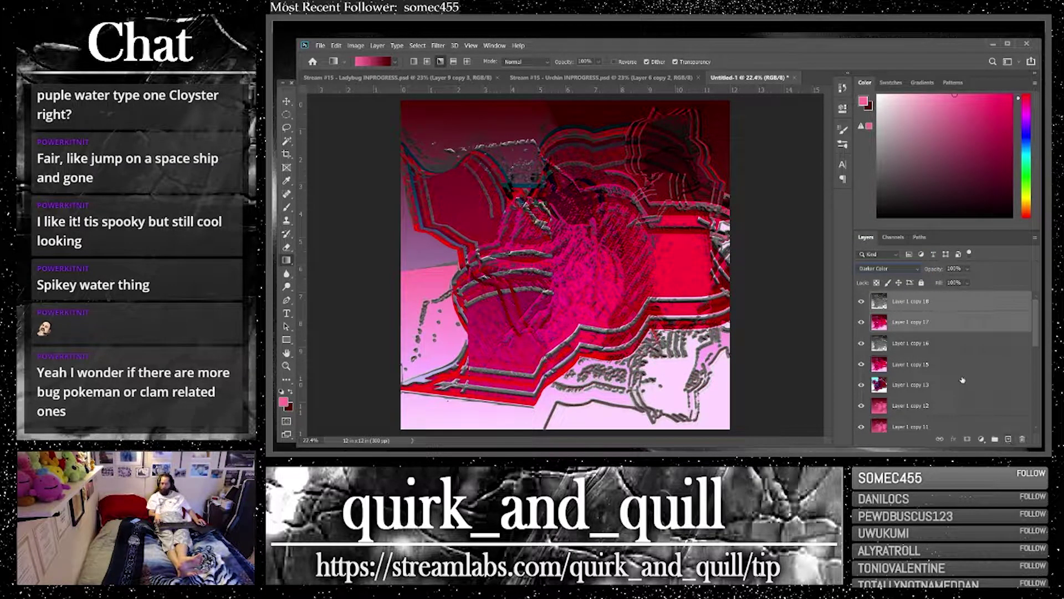
{"action": "right_click", "coordinate": [910, 328]}
{"action": "left_click", "coordinate": [810, 340]}
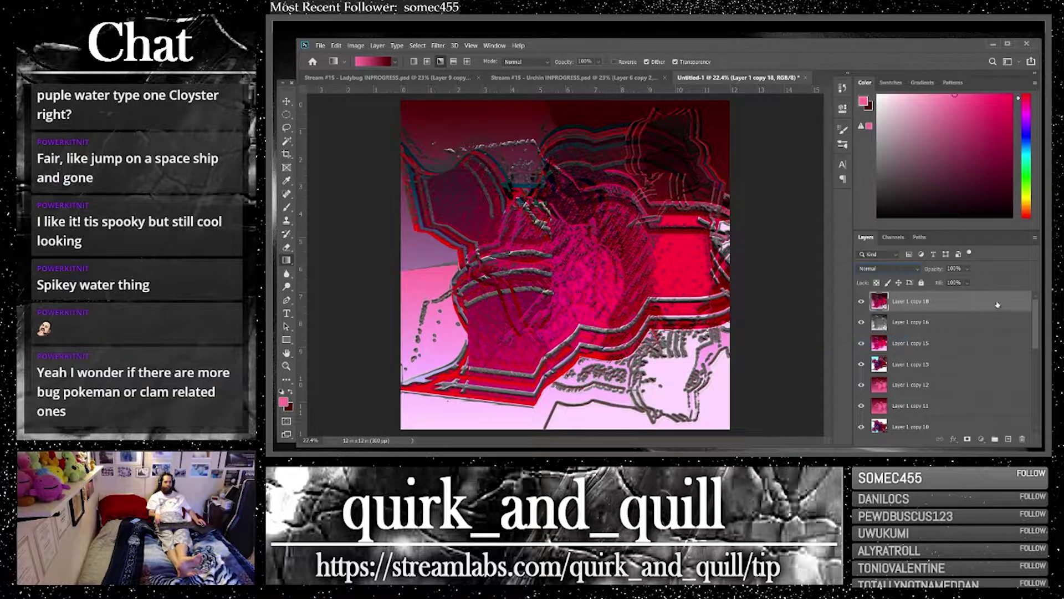
{"action": "left_click_drag", "start_coordinate": [1020, 432], "coordinate": [1009, 439]}
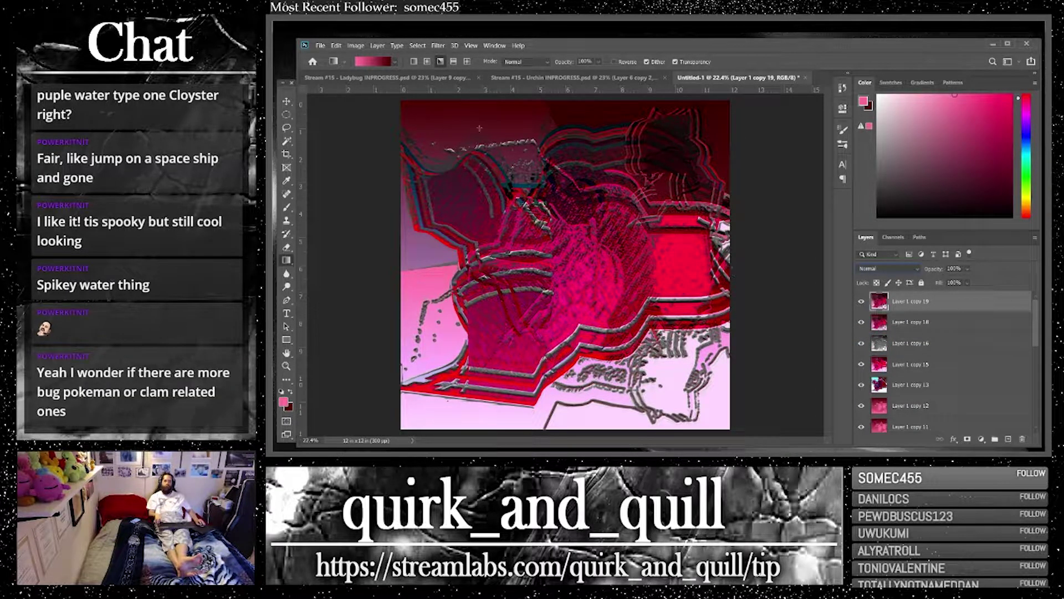
{"action": "left_click", "coordinate": [356, 46]}
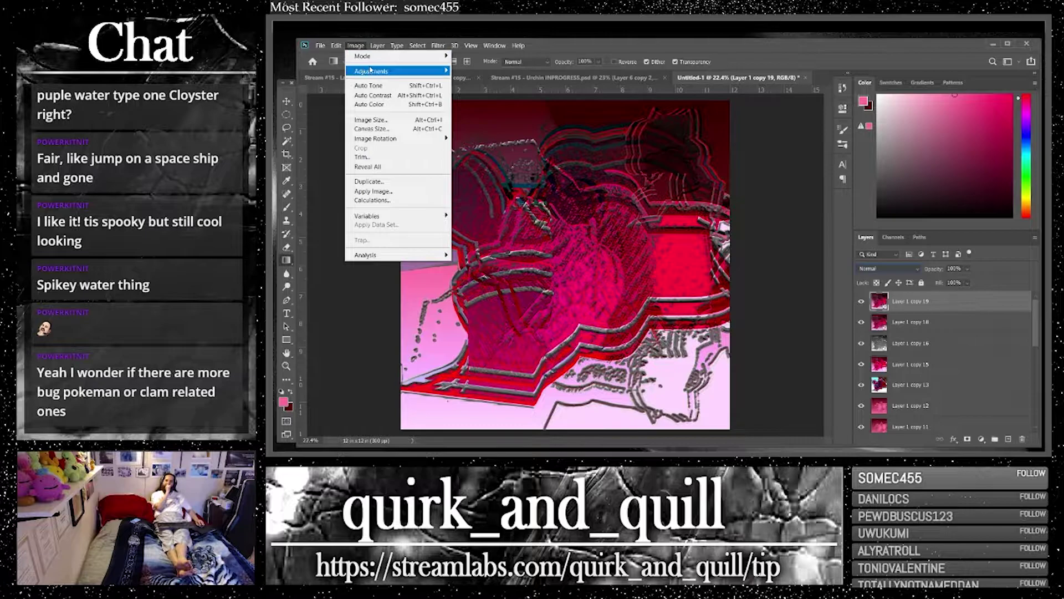
Set Brightness/Contrast on Layer 1 copy 19 to Brightness 130 and Contrast -50
{"action": "mouse_move", "coordinate": [399, 71]}
{"action": "left_click", "coordinate": [485, 71]}
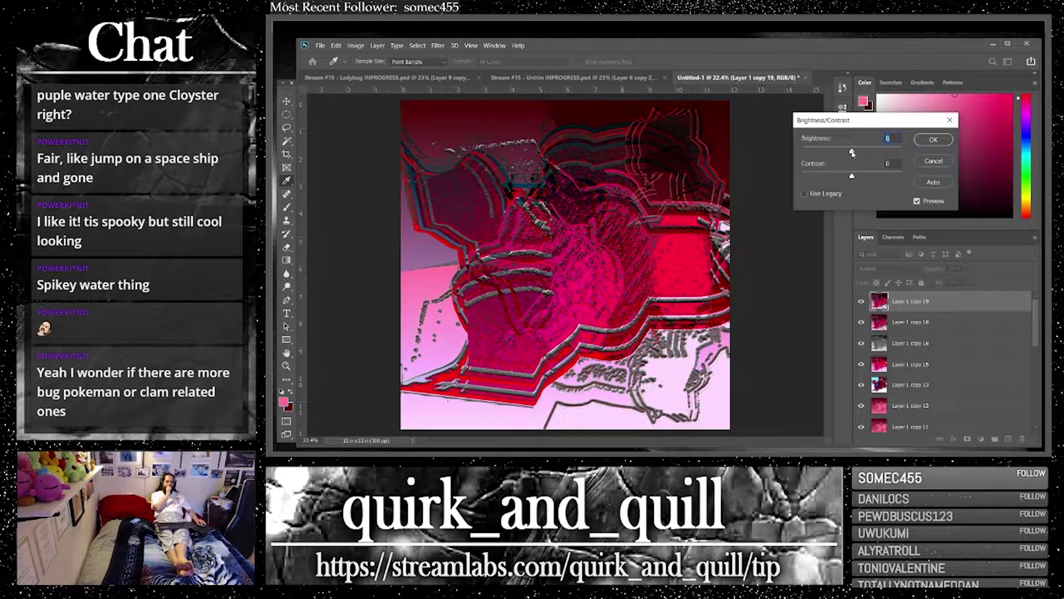
{"action": "left_click_drag", "start_coordinate": [852, 153], "coordinate": [802, 176]}
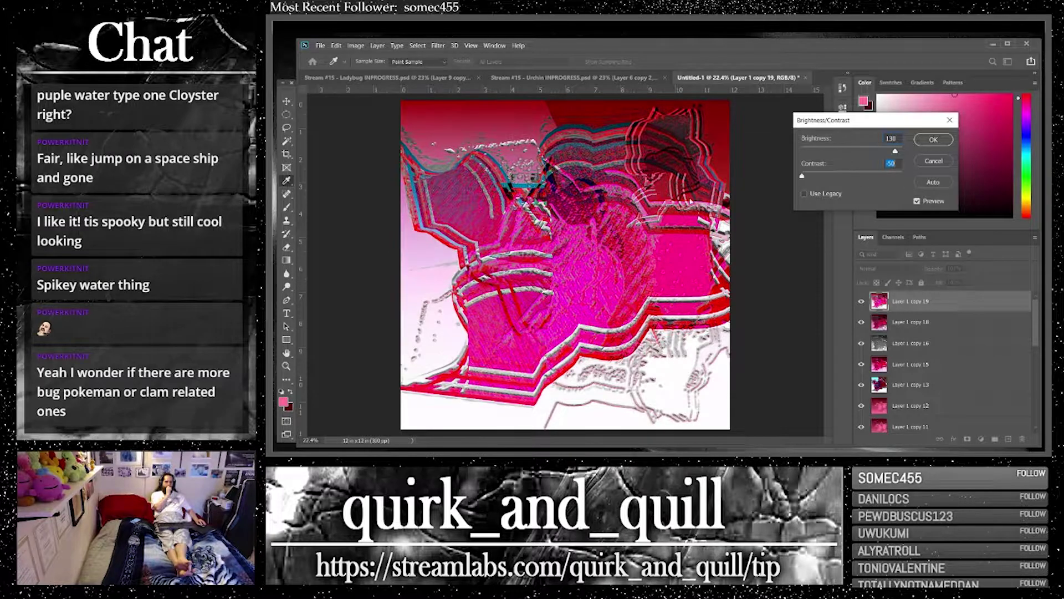
{"action": "left_click", "coordinate": [934, 139]}
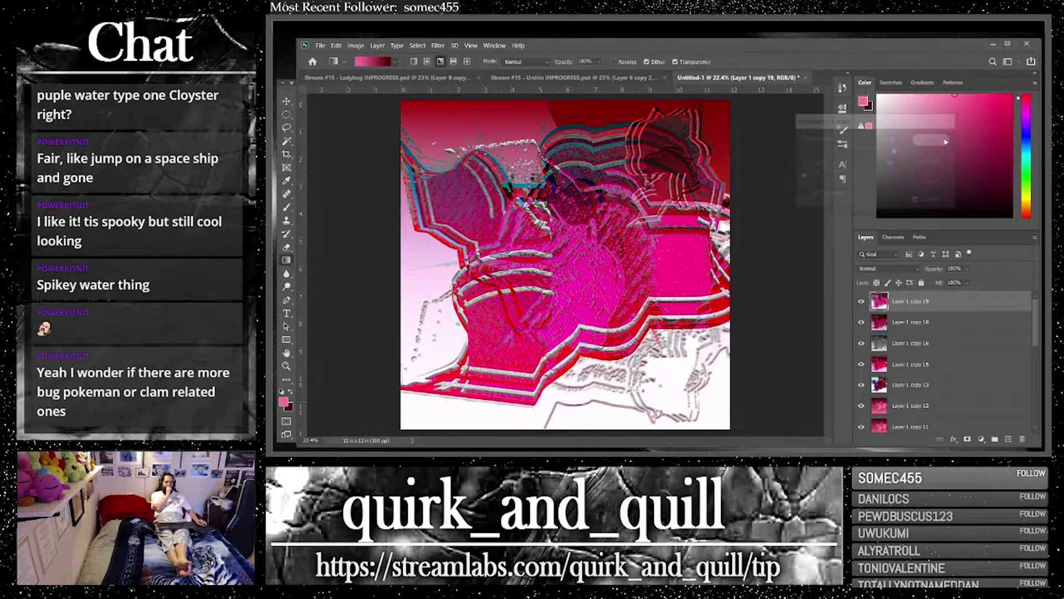
{"action": "key", "text": "g"}
Shift the layer's hue to -155 in Hue/Saturation, turning it from pink to cyan
{"action": "left_click", "coordinate": [438, 45]}
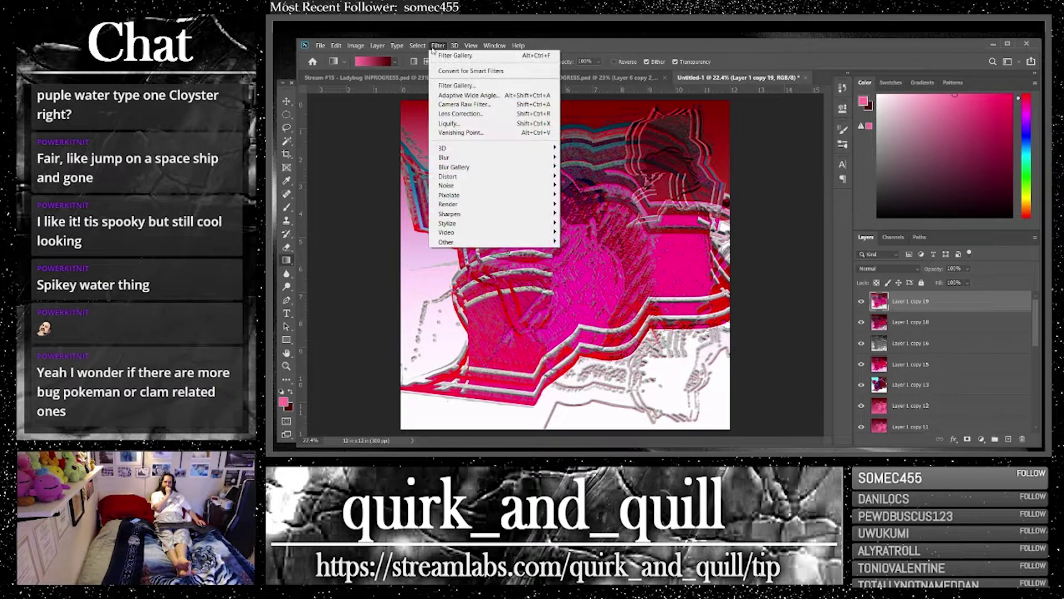
{"action": "mouse_move", "coordinate": [356, 46]}
{"action": "mouse_move", "coordinate": [424, 74]}
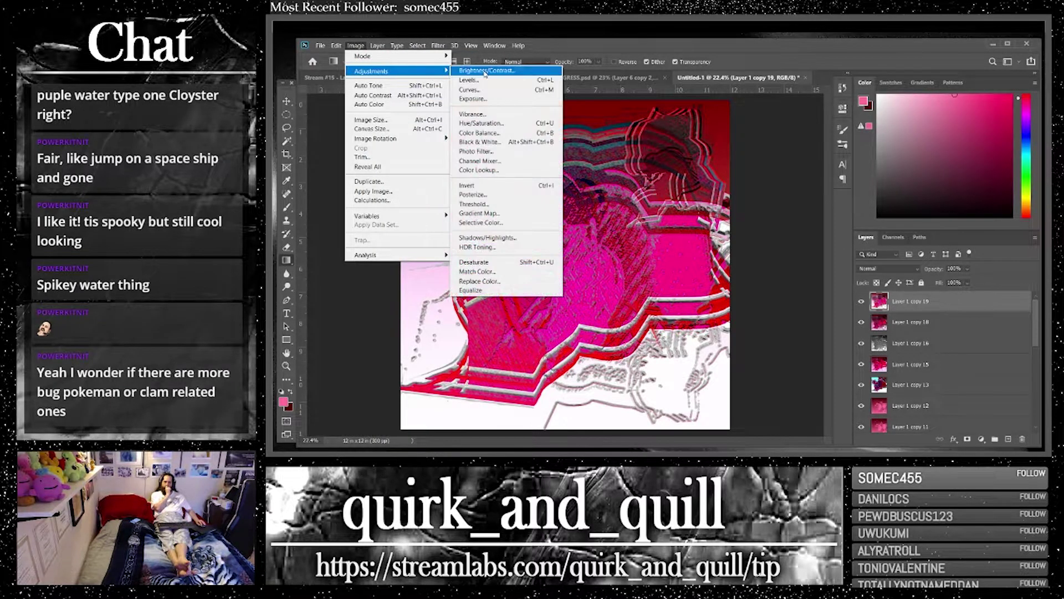
{"action": "left_click", "coordinate": [497, 124]}
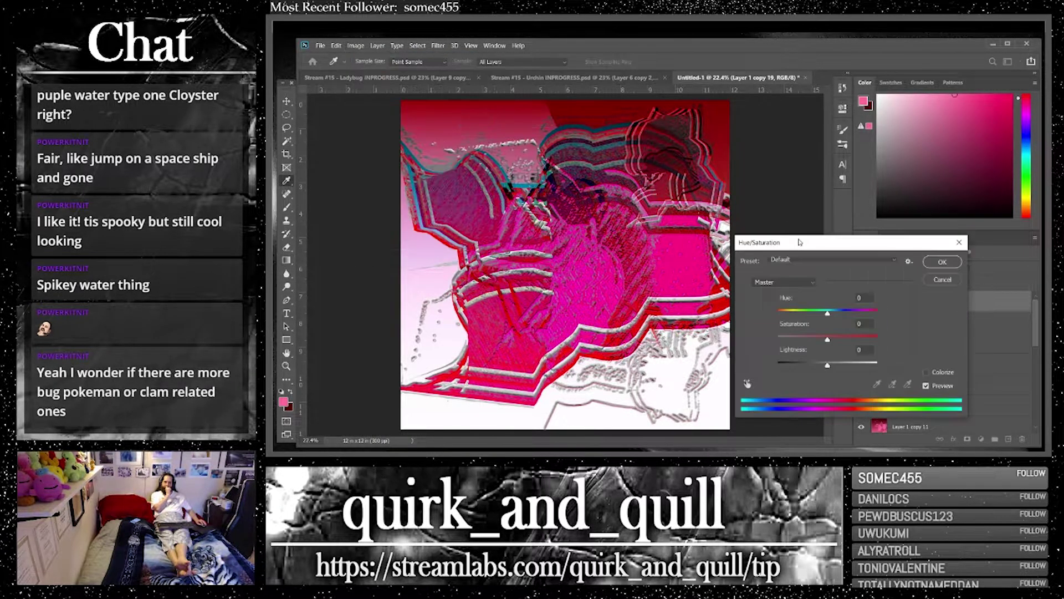
{"action": "left_click_drag", "start_coordinate": [827, 314], "coordinate": [782, 314]}
{"action": "left_click", "coordinate": [941, 262]}
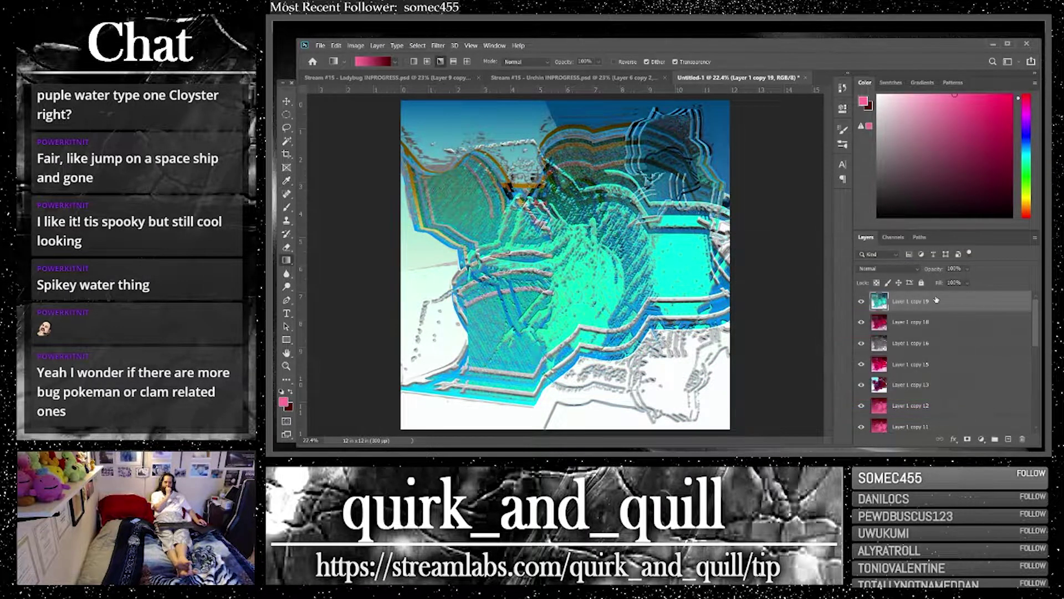
Keep the cyan layer's blend mode at Normal and duplicate it as Layer 1 copy 20
{"action": "left_click", "coordinate": [884, 268]}
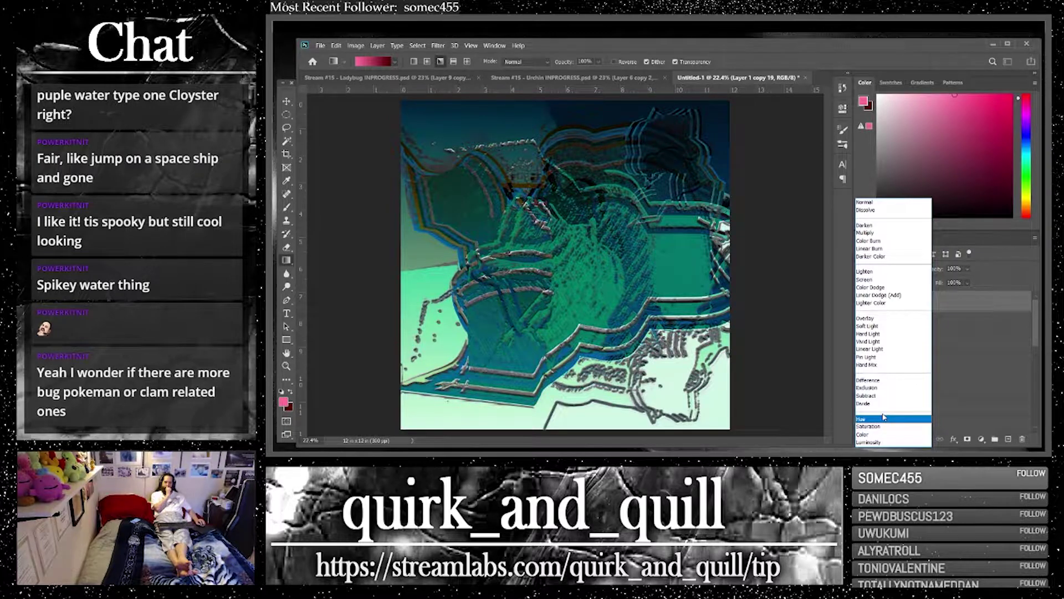
{"action": "left_click", "coordinate": [886, 202]}
{"action": "key", "text": "ctrl+j"}
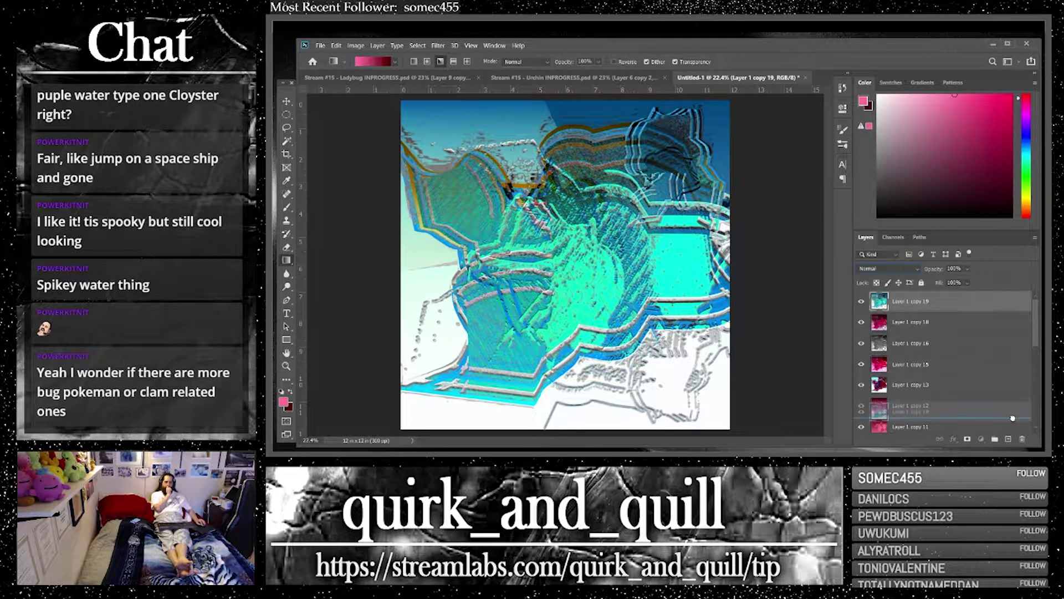
{"action": "left_click", "coordinate": [287, 102]}
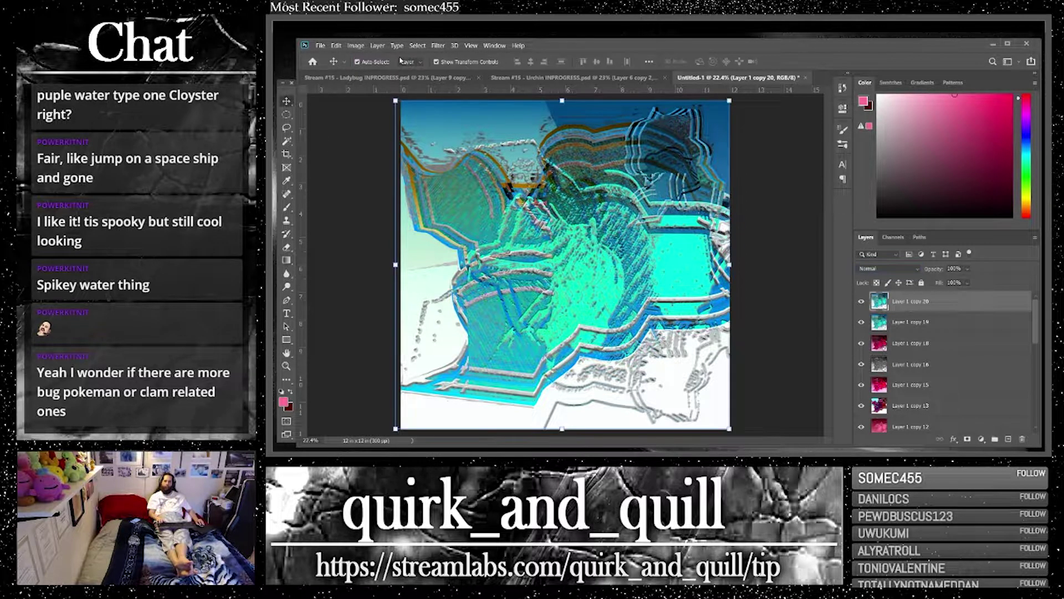
{"action": "left_click", "coordinate": [286, 156]}
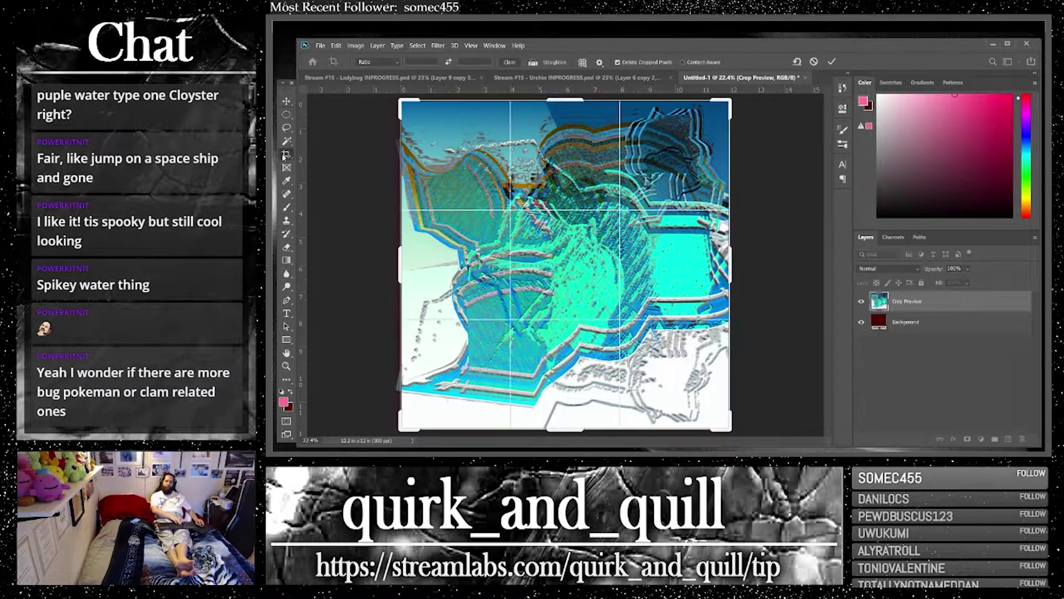
Try a Polar to Rectangular Polar Coordinates distortion on the layer, then undo it
{"action": "left_click", "coordinate": [439, 46]}
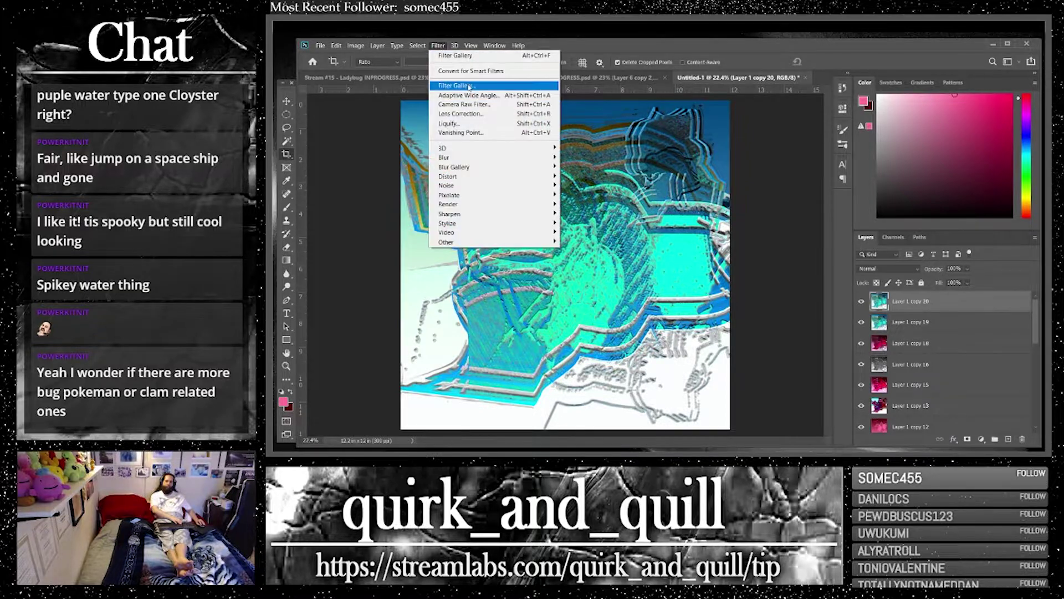
{"action": "mouse_move", "coordinate": [513, 177]}
{"action": "left_click", "coordinate": [589, 195]}
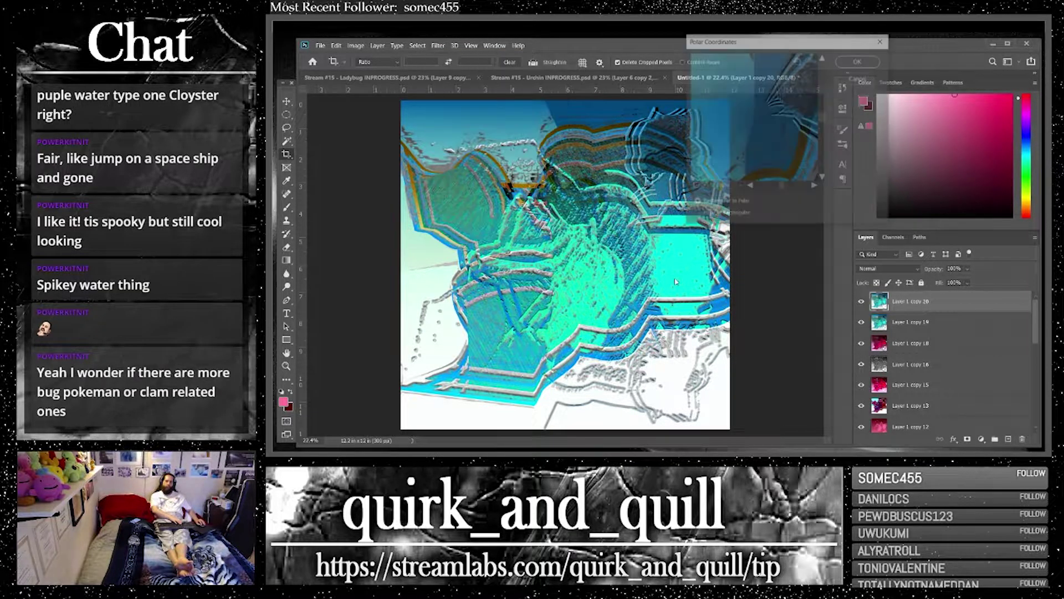
{"action": "left_click", "coordinate": [695, 187]}
{"action": "left_click", "coordinate": [695, 187]}
{"action": "left_click", "coordinate": [694, 187]}
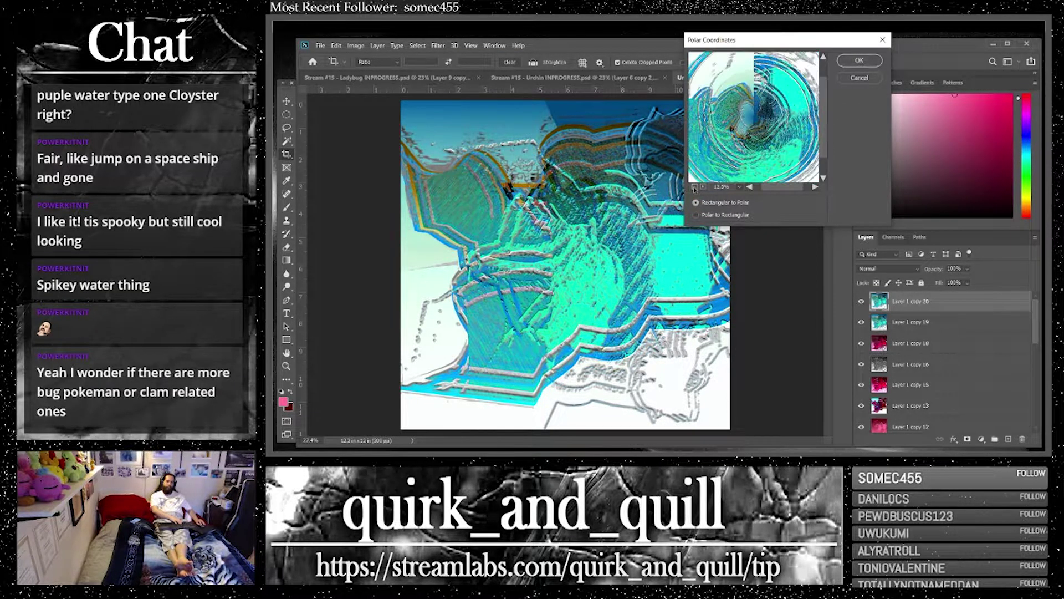
{"action": "left_click", "coordinate": [695, 187]}
{"action": "left_click", "coordinate": [696, 215]}
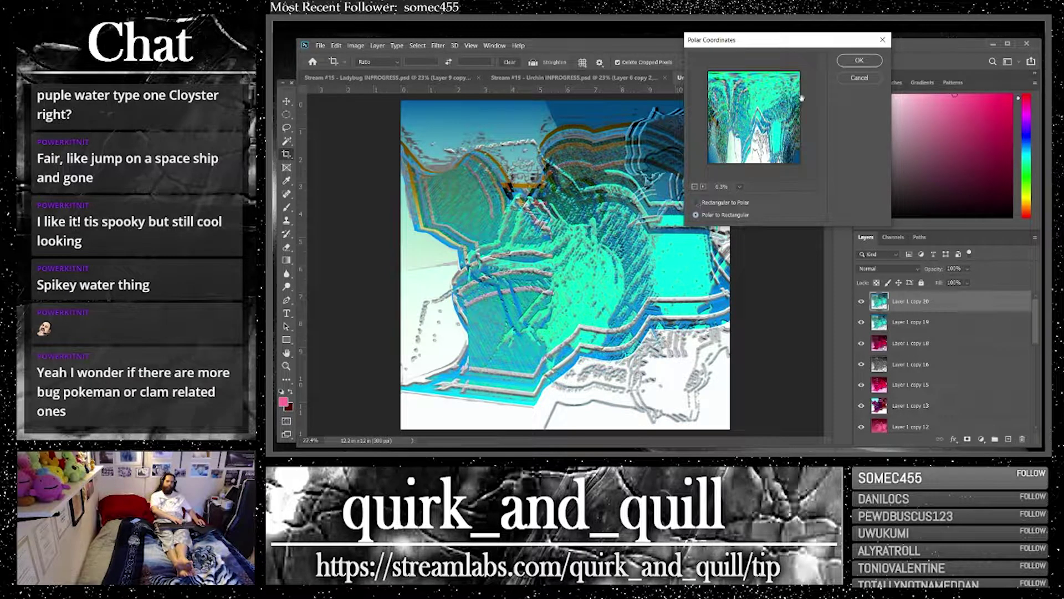
{"action": "left_click", "coordinate": [858, 61]}
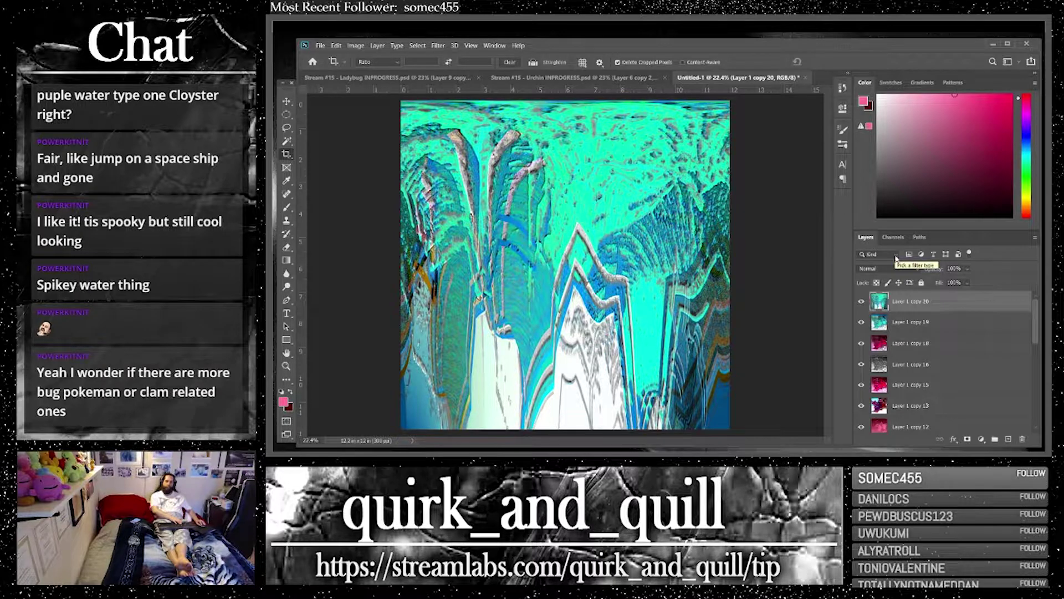
{"action": "key", "text": "ctrl+z"}
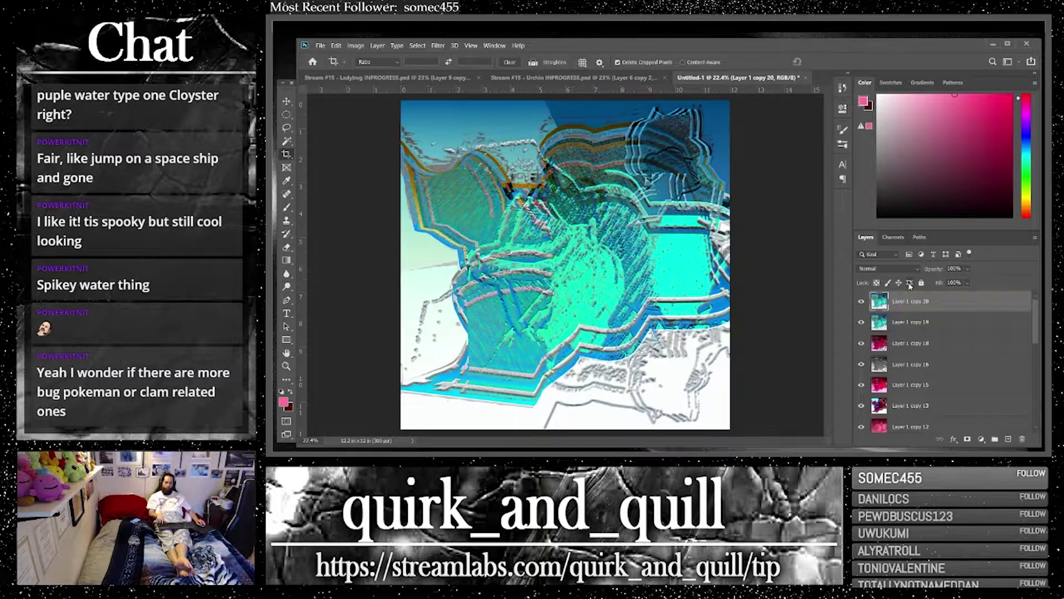
Apply Polar Coordinates as Rectangular to Polar and duplicate the result as Layer 1 copy 21
{"action": "left_click", "coordinate": [438, 46]}
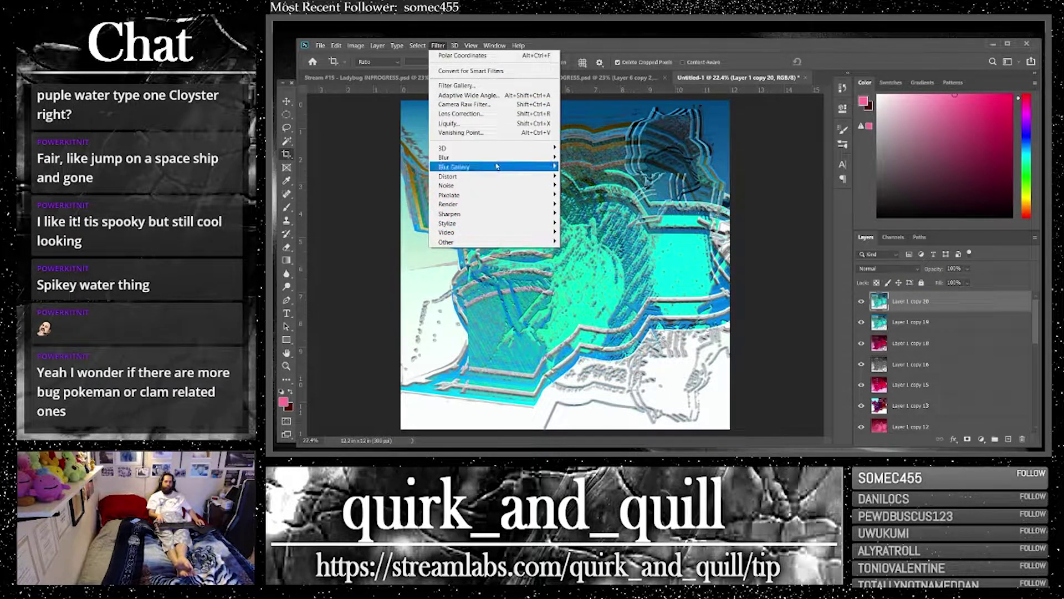
{"action": "mouse_move", "coordinate": [488, 176]}
{"action": "left_click", "coordinate": [608, 194]}
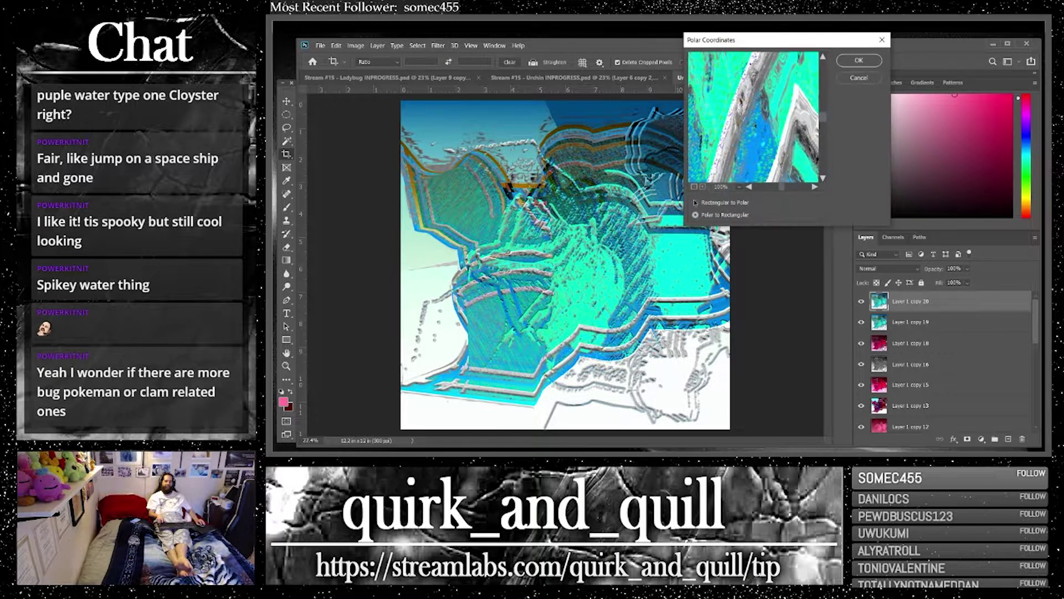
{"action": "left_click", "coordinate": [695, 203]}
{"action": "left_click", "coordinate": [694, 187]}
{"action": "left_click", "coordinate": [694, 187]}
{"action": "left_click", "coordinate": [694, 187]}
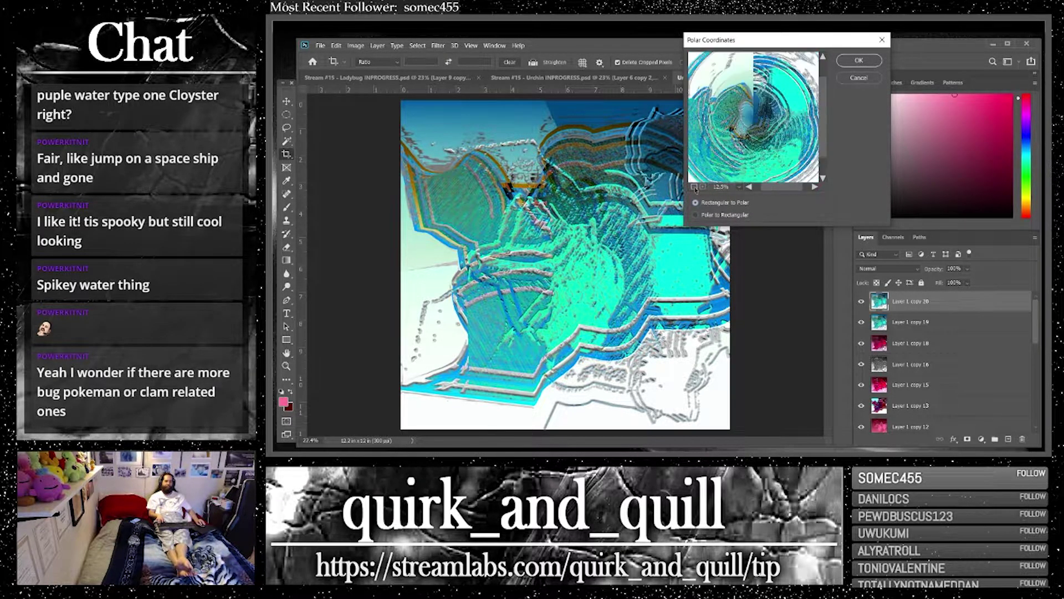
{"action": "left_click", "coordinate": [858, 61]}
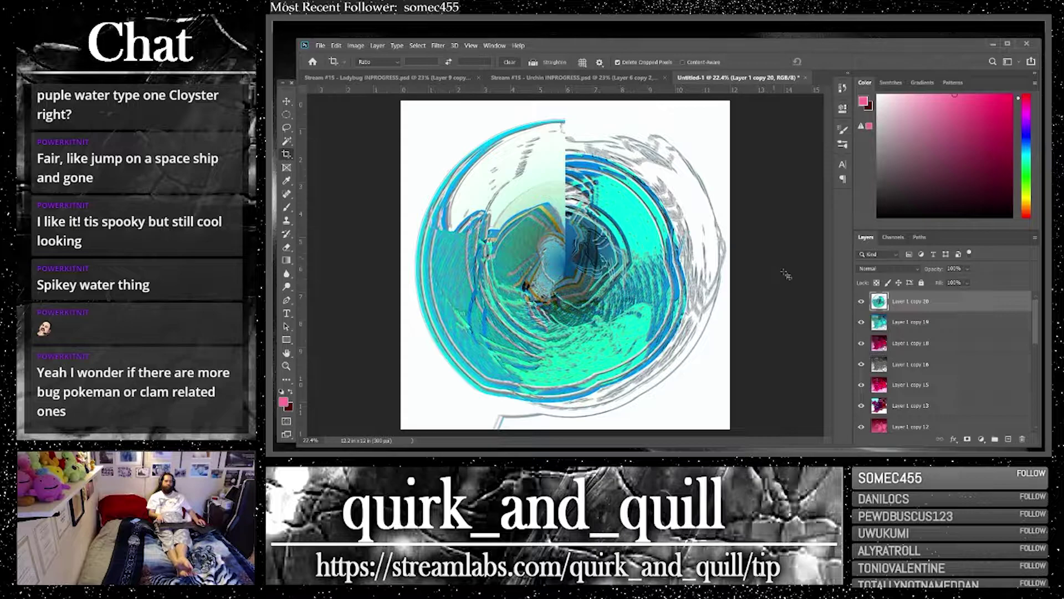
{"action": "key", "text": "ctrl+j"}
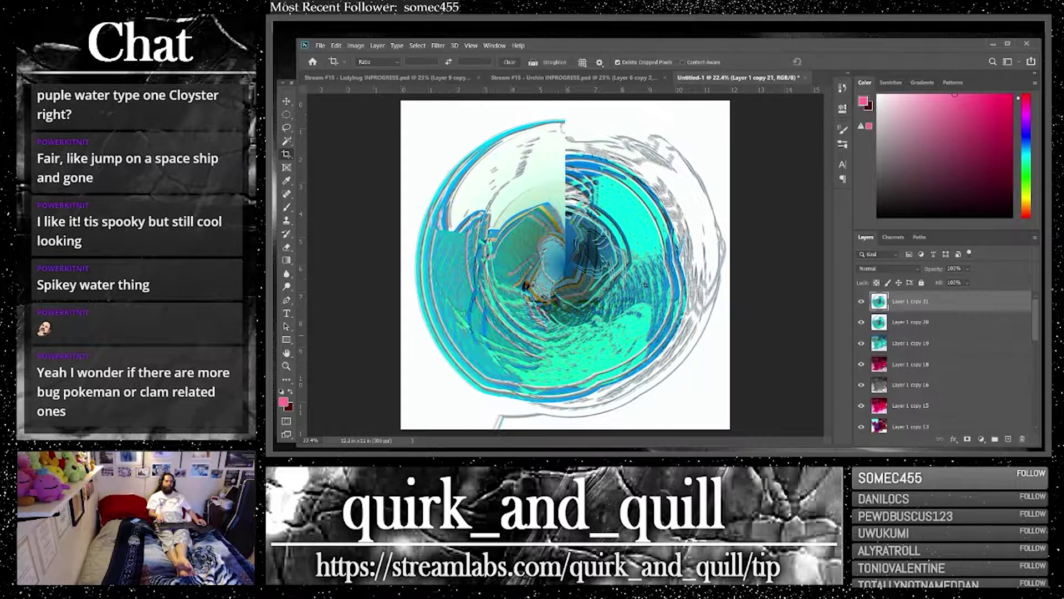
Select the canvas's left half with a rectangular marquee and paste it into a new Layer 4
{"action": "right_click", "coordinate": [287, 115]}
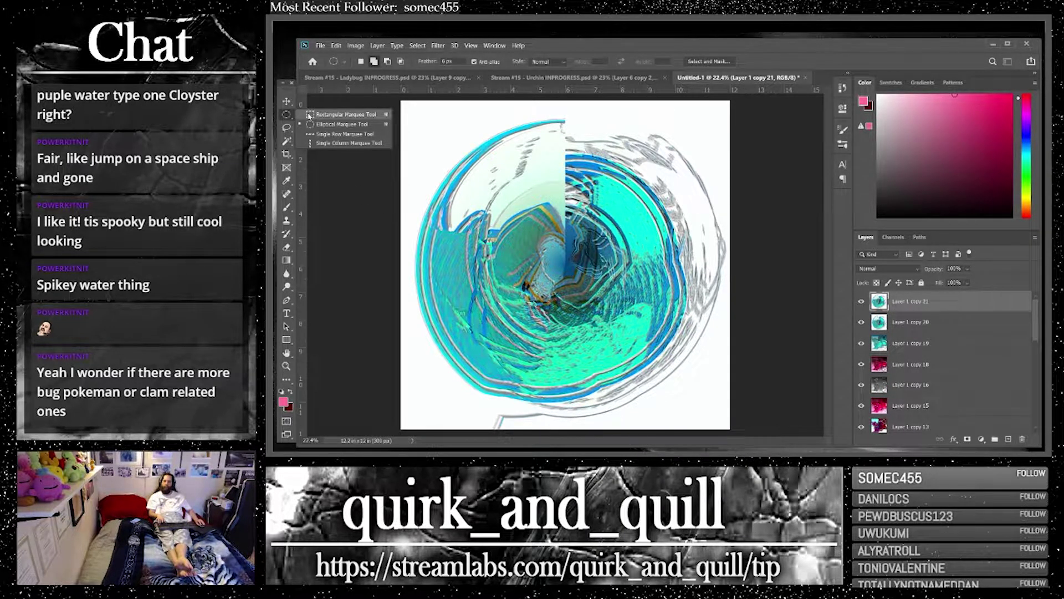
{"action": "left_click", "coordinate": [327, 115]}
{"action": "left_click_drag", "start_coordinate": [392, 96], "coordinate": [566, 429]}
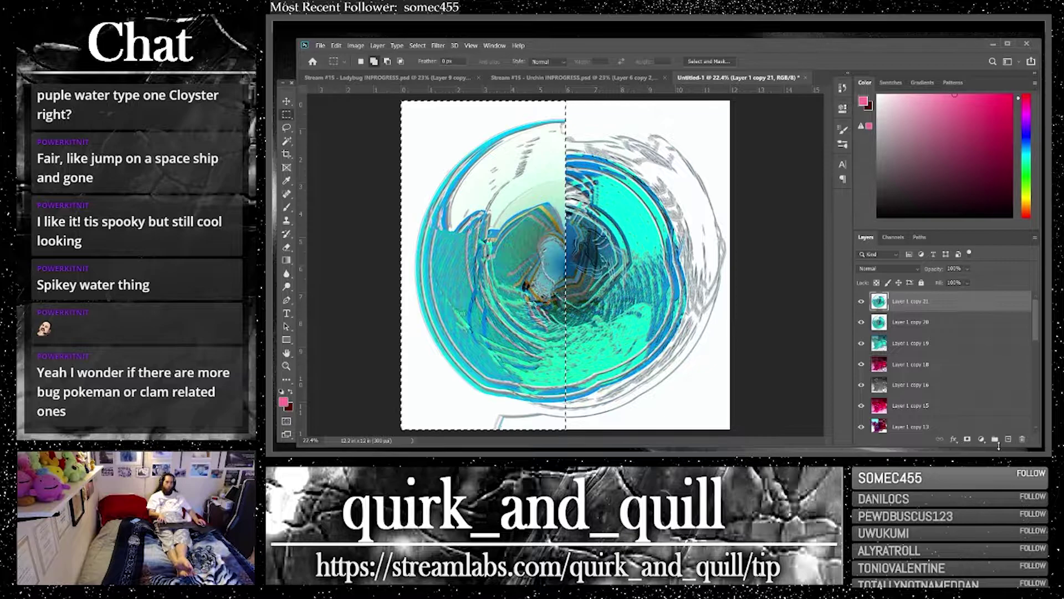
{"action": "left_click", "coordinate": [1008, 439]}
{"action": "key", "text": "ctrl+v"}
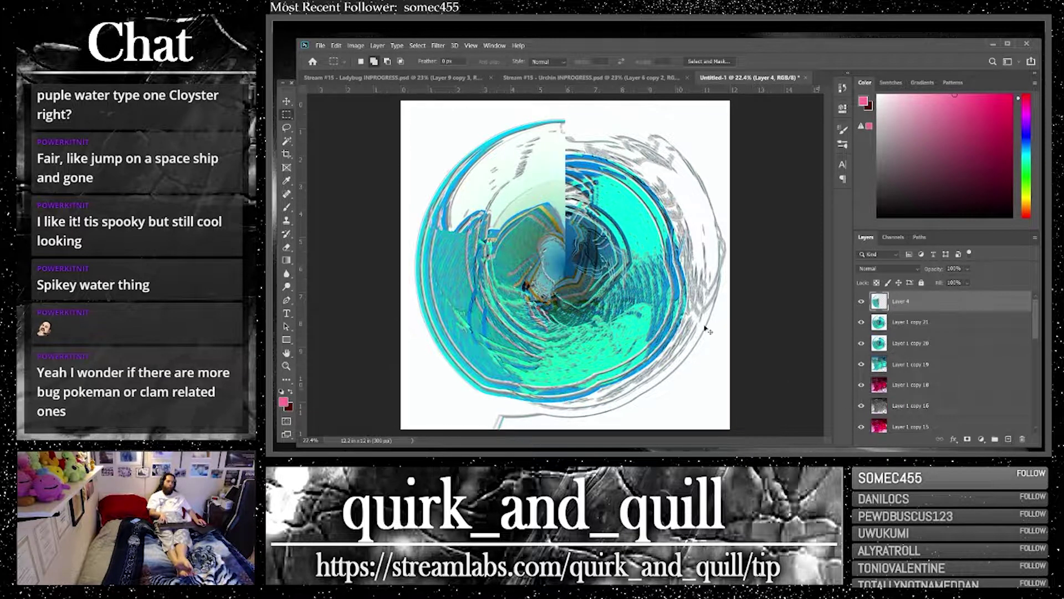
Flip Layer 4 horizontally and move it onto the orb's right side
{"action": "left_click", "coordinate": [336, 46]}
{"action": "mouse_move", "coordinate": [426, 267]}
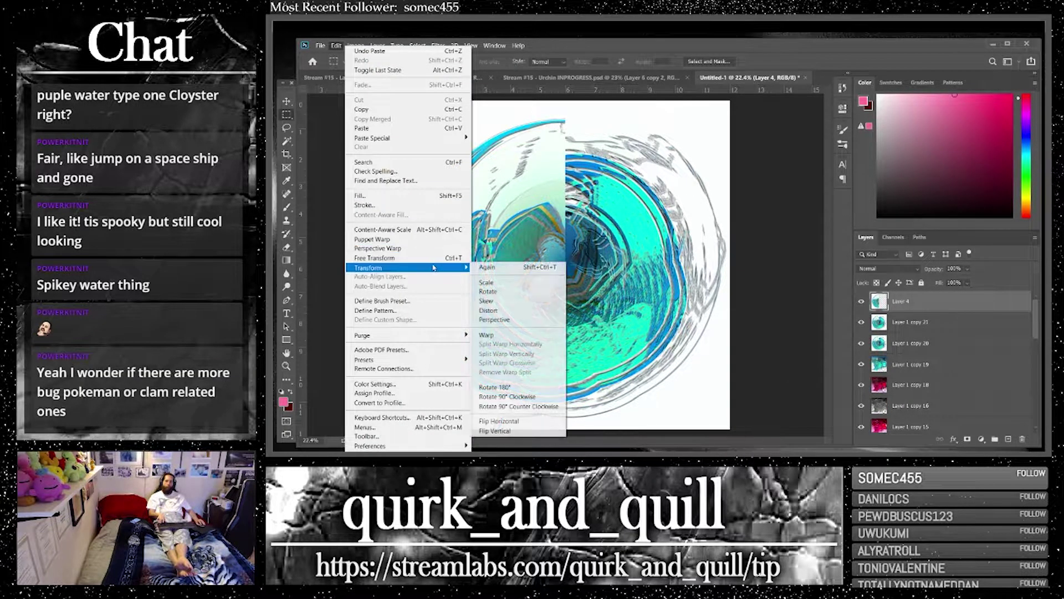
{"action": "left_click", "coordinate": [501, 413]}
{"action": "left_click", "coordinate": [287, 100]}
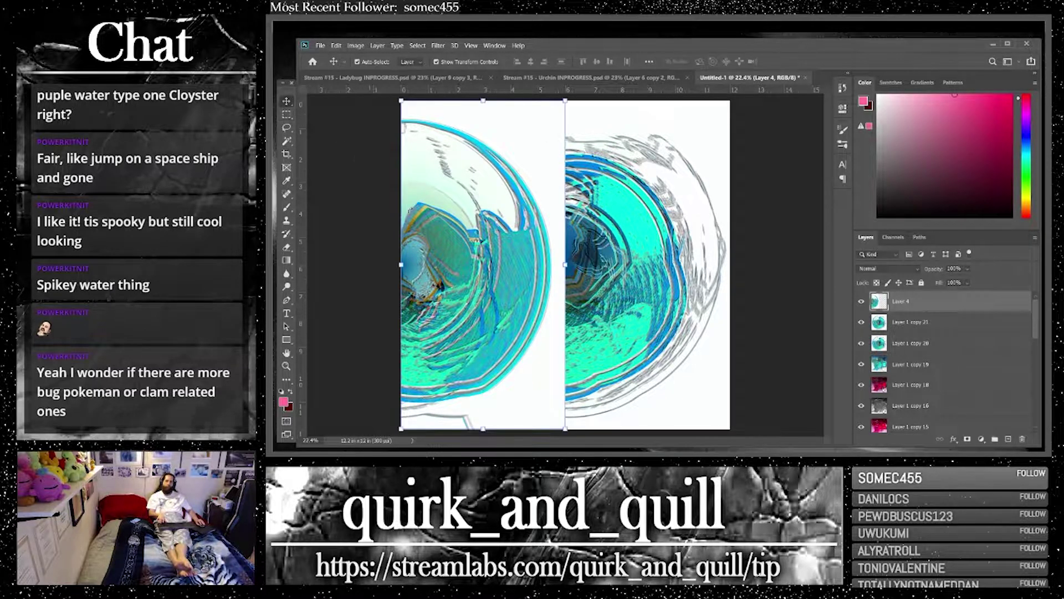
{"action": "left_click_drag", "start_coordinate": [435, 244], "coordinate": [602, 245]}
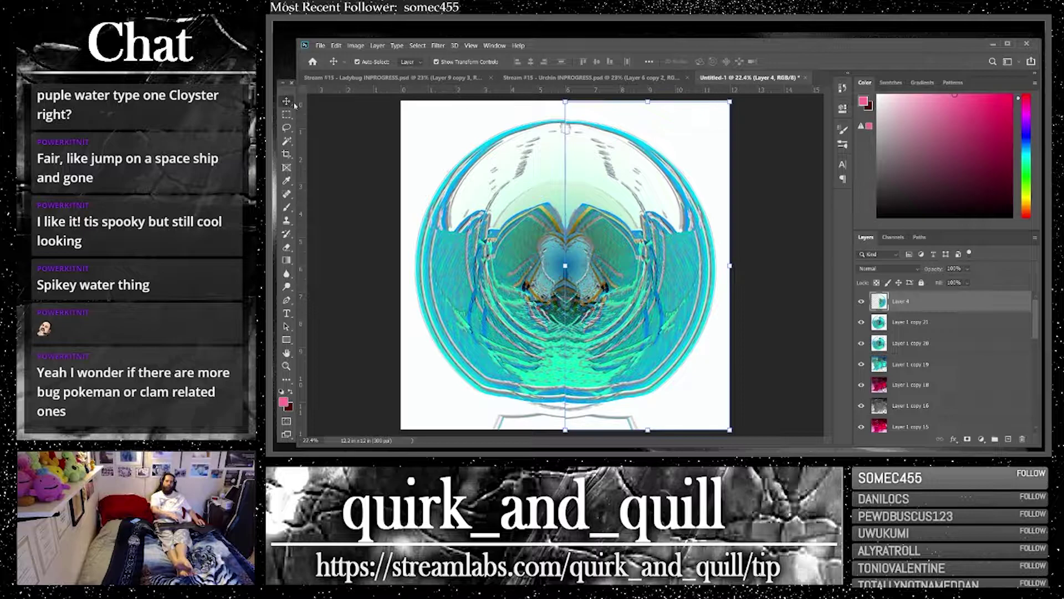
{"action": "key", "text": "ctrl+h"}
{"action": "key", "text": "ctrl+h"}
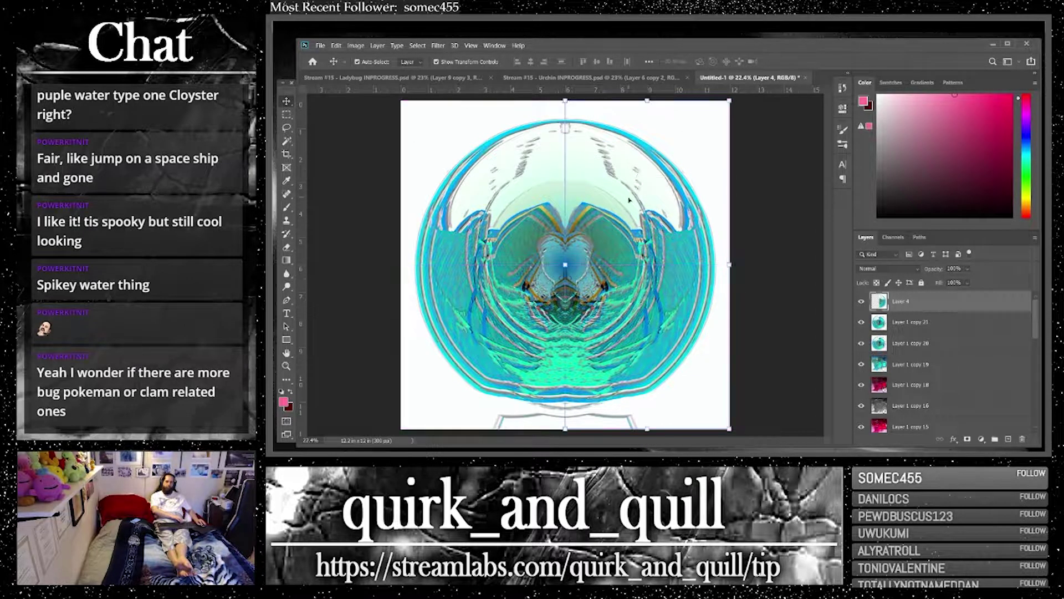
Duplicate Layer 4 with Layer 1 copies 20 and 21 and merge the duplicates into one layer
{"action": "left_click", "coordinate": [356, 145]}
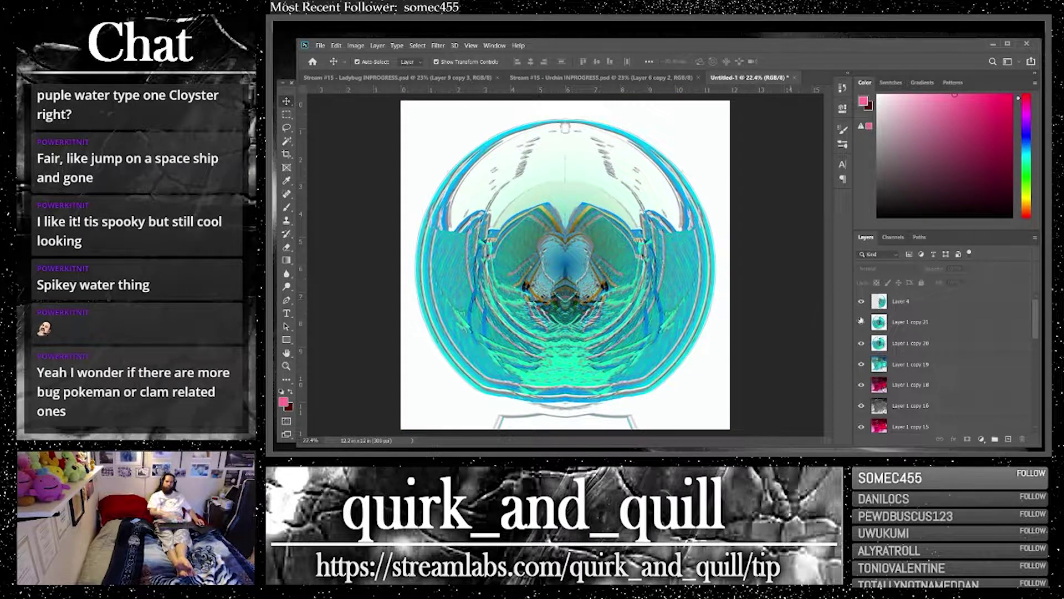
{"action": "left_click", "coordinate": [933, 305]}
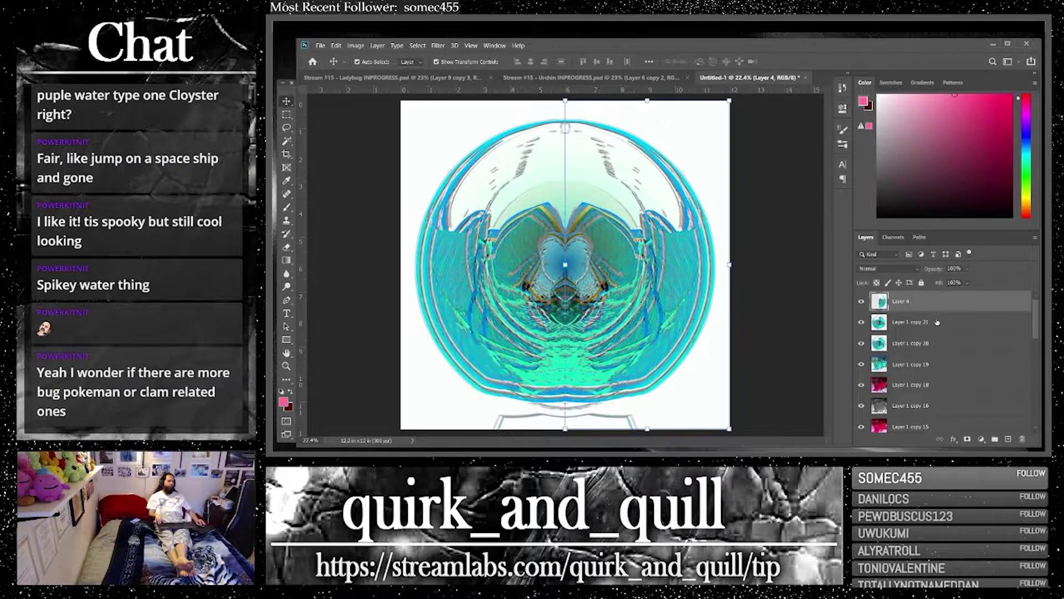
{"action": "left_click", "coordinate": [937, 323], "text": "shift"}
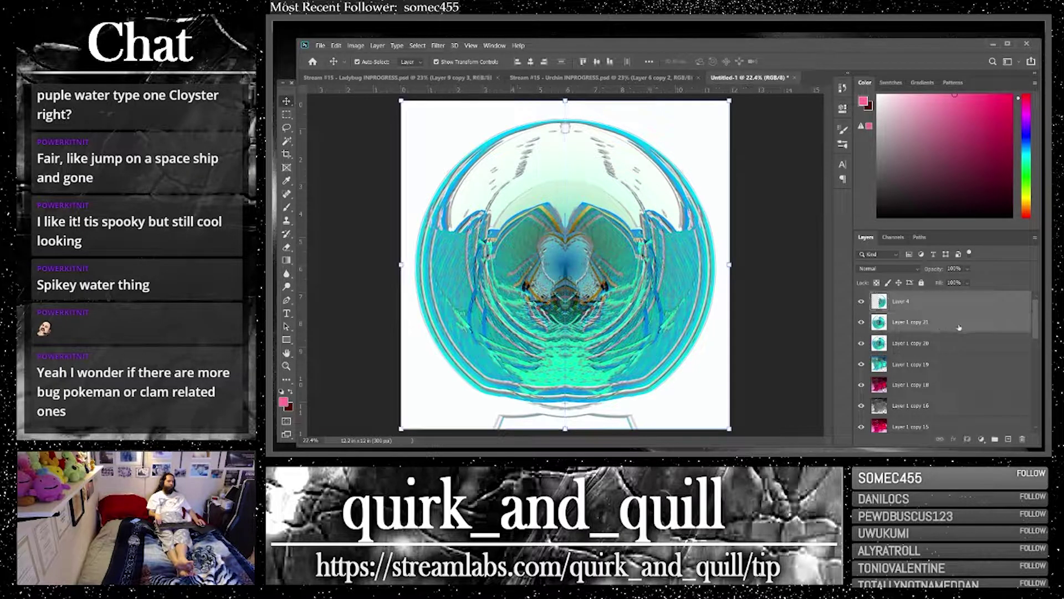
{"action": "left_click", "coordinate": [993, 345], "text": "shift"}
{"action": "key", "text": "ctrl+j"}
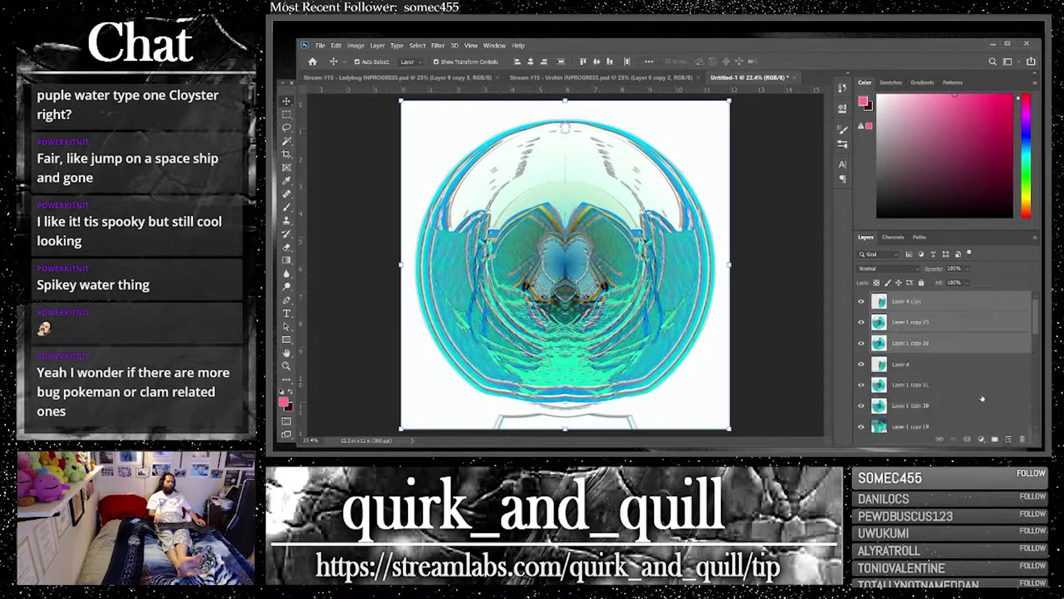
{"action": "right_click", "coordinate": [982, 398]}
{"action": "left_click", "coordinate": [887, 344]}
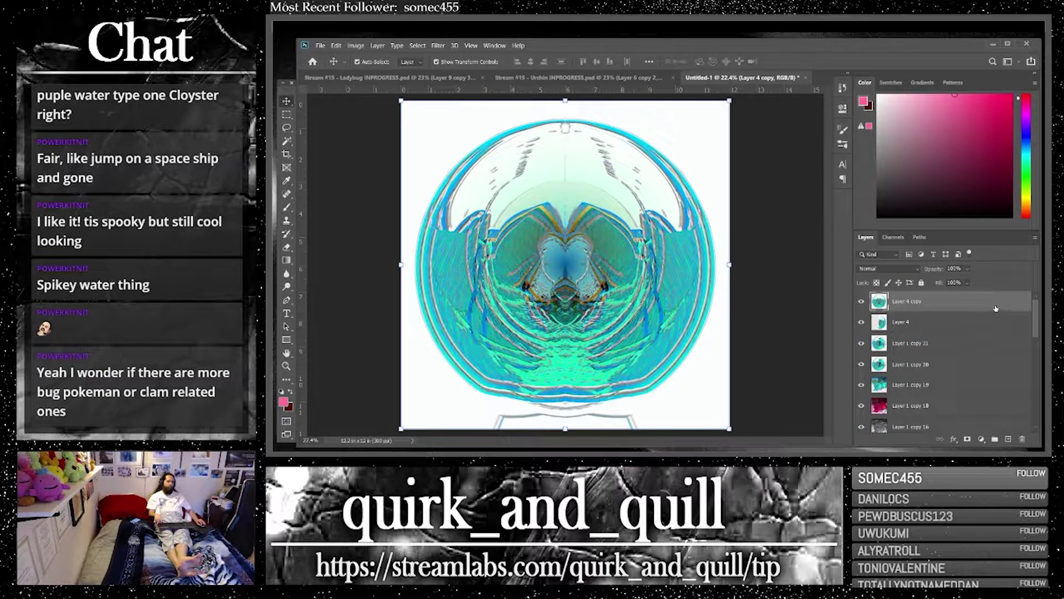
Duplicate the merged orb, flip the copy vertically, and blend it as Lighter Color
{"action": "key", "text": "ctrl+j"}
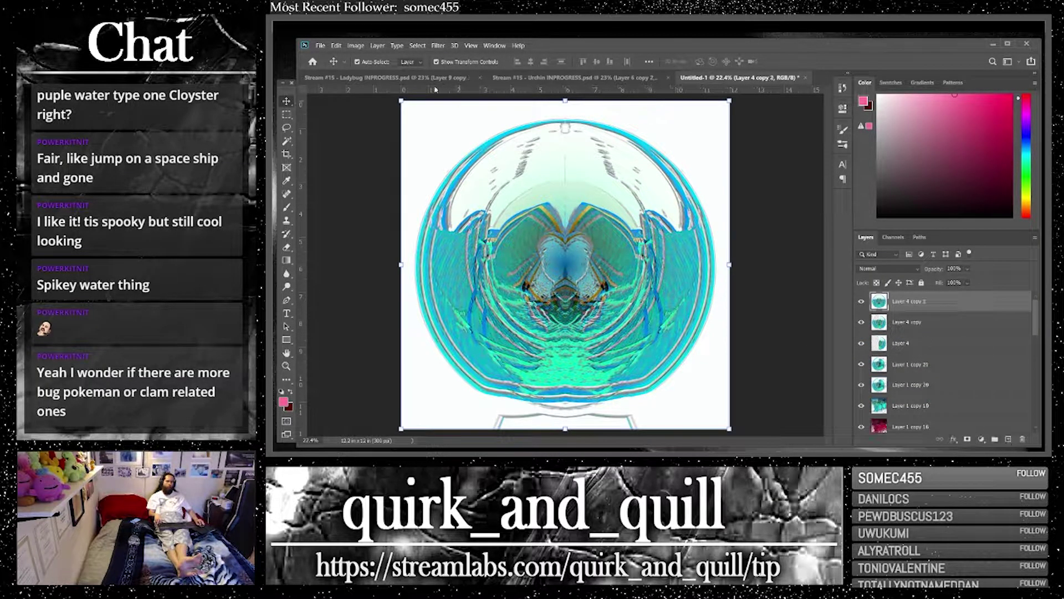
{"action": "left_click", "coordinate": [338, 46]}
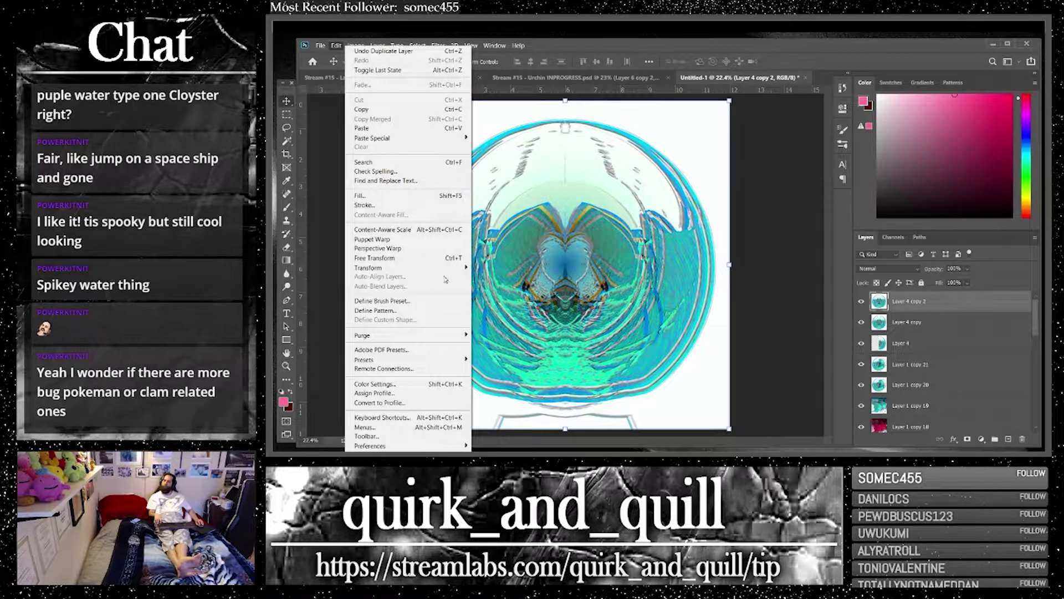
{"action": "mouse_move", "coordinate": [446, 269]}
{"action": "left_click", "coordinate": [531, 430]}
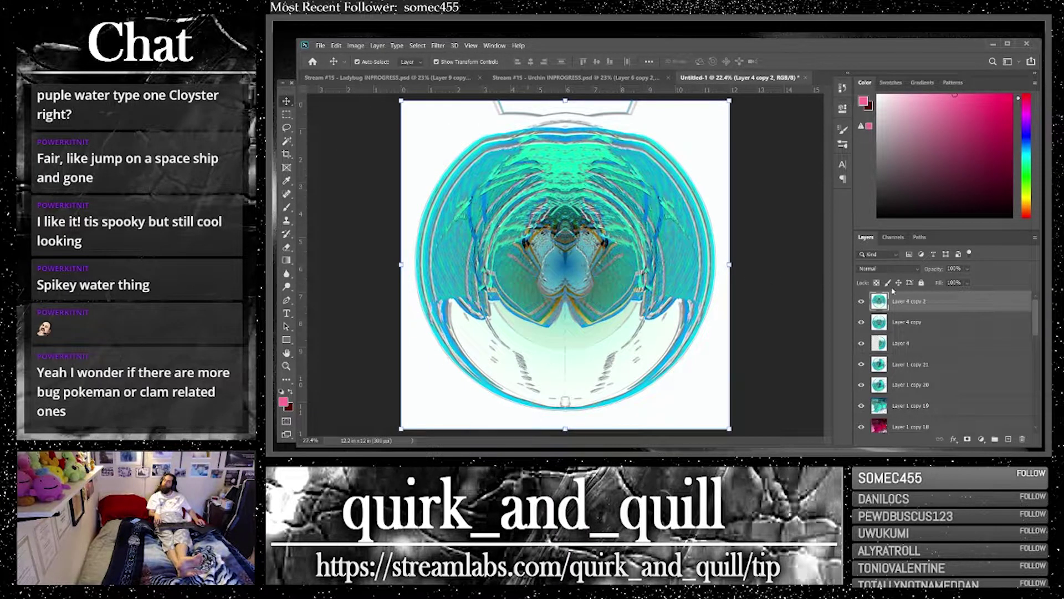
{"action": "left_click", "coordinate": [889, 268]}
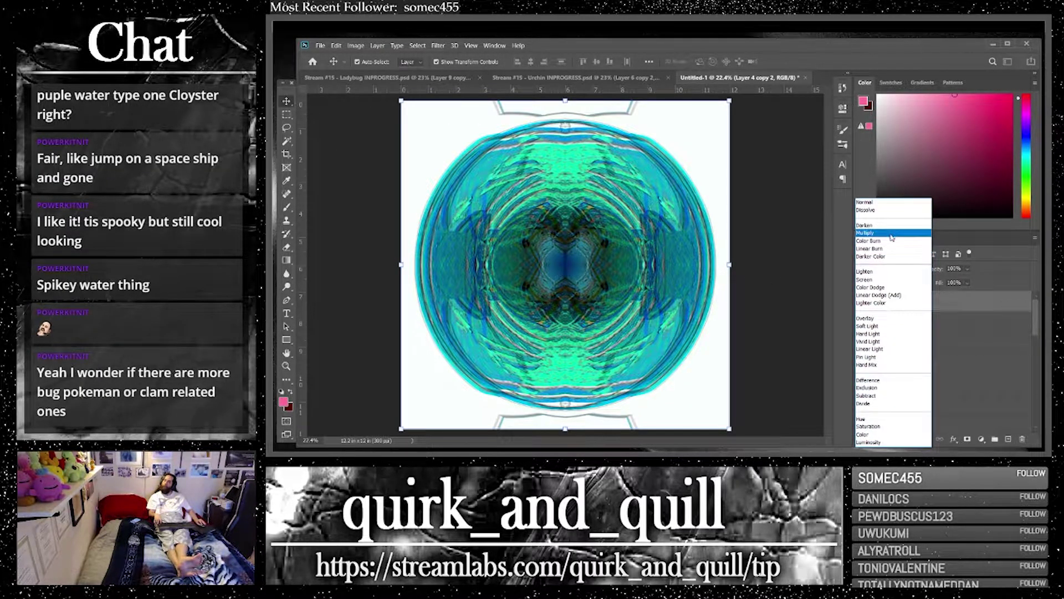
{"action": "left_click", "coordinate": [891, 308]}
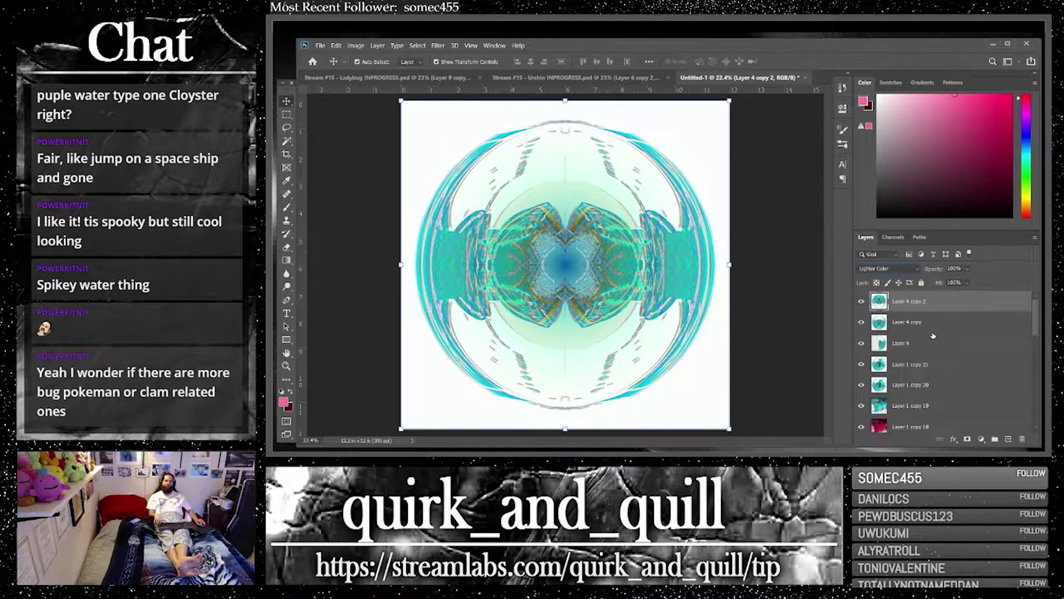
Merge the flipped copy with Layer 4 copy and duplicate the merged mirrored layer
{"action": "left_click", "coordinate": [965, 325], "text": "shift"}
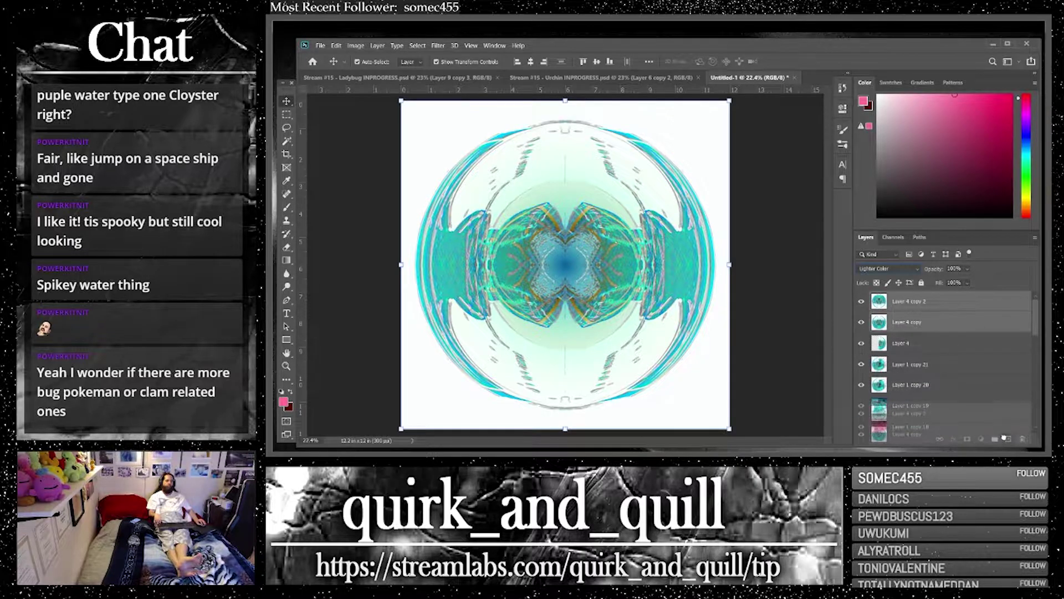
{"action": "right_click", "coordinate": [929, 330]}
{"action": "left_click", "coordinate": [886, 341]}
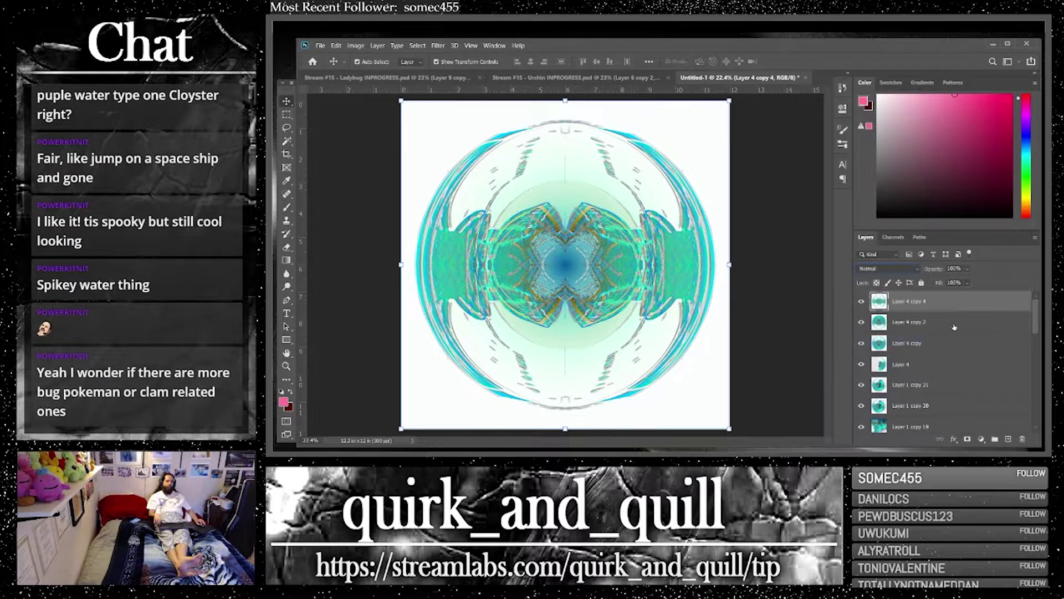
{"action": "left_click_drag", "start_coordinate": [996, 307], "coordinate": [1009, 439]}
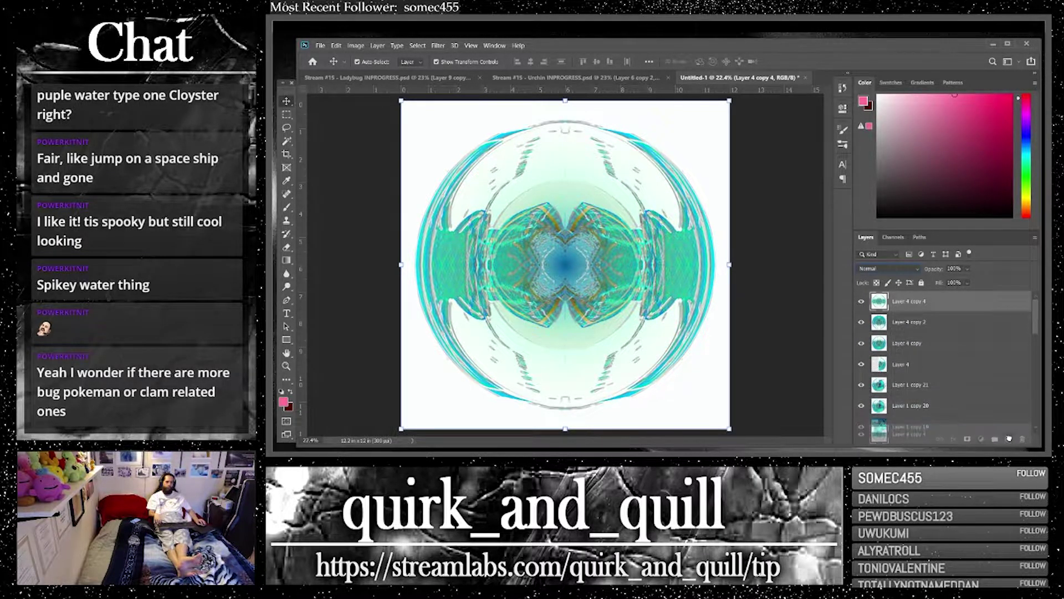
{"action": "left_click", "coordinate": [285, 207]}
Reset colours to default white and black, add an empty layer, then delete it
{"action": "left_click", "coordinate": [282, 391]}
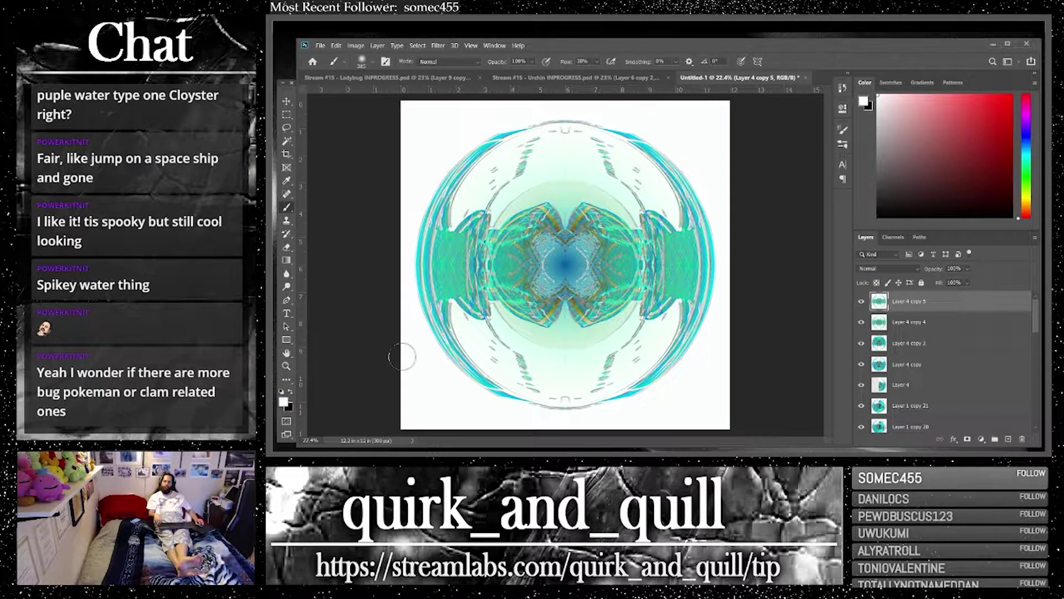
{"action": "left_click", "coordinate": [1009, 440]}
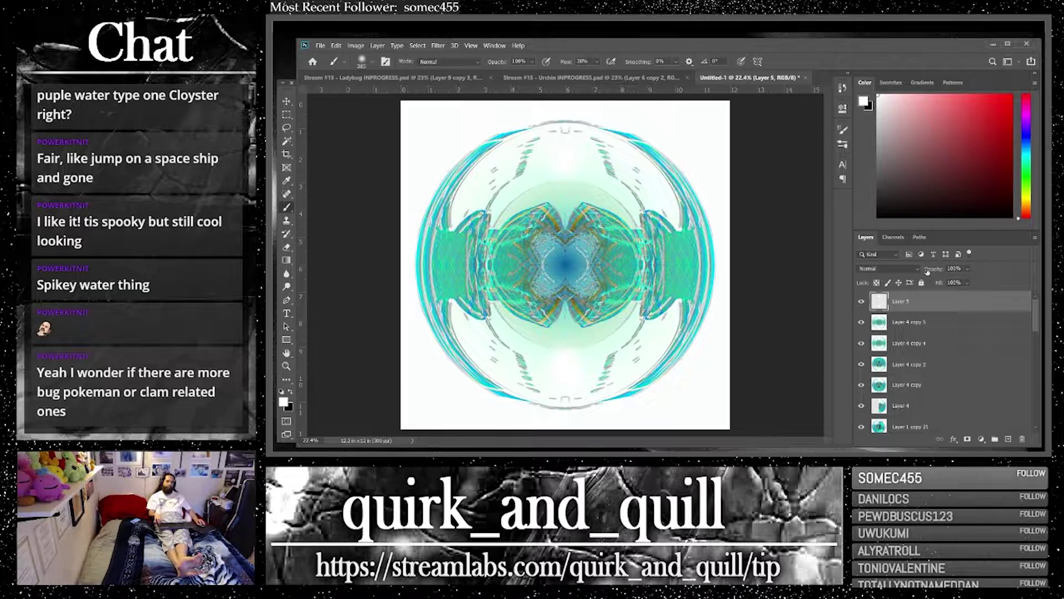
{"action": "left_click", "coordinate": [967, 269]}
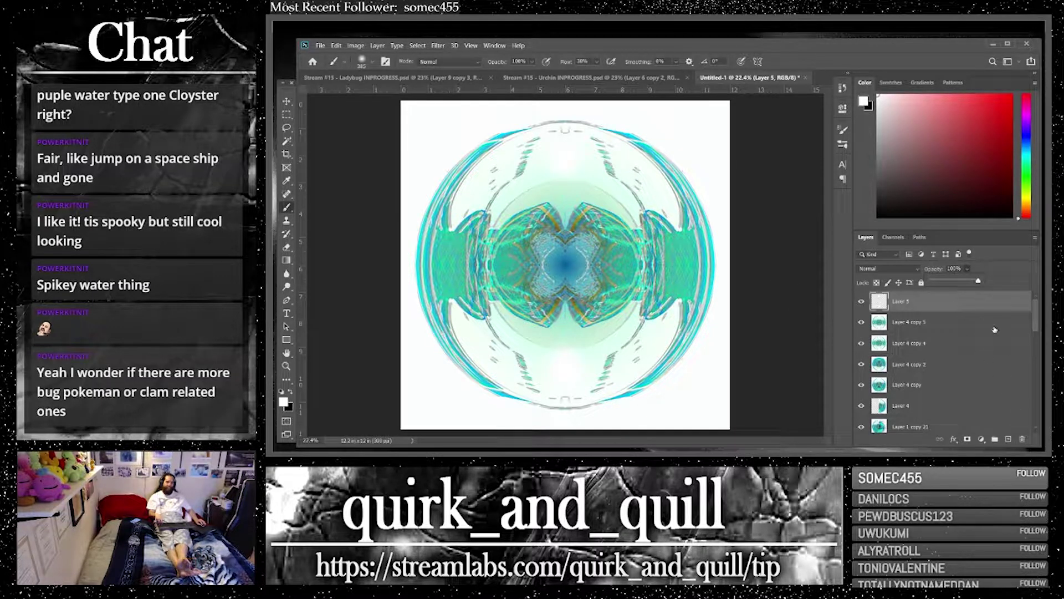
{"action": "key", "text": "Delete"}
{"action": "left_click", "coordinate": [642, 204]}
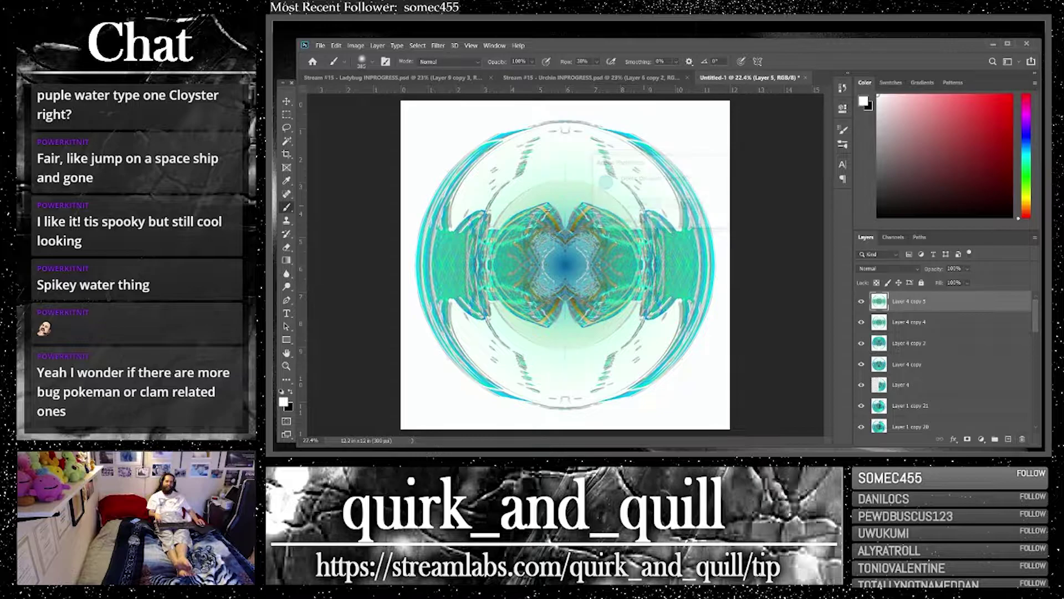
Sample a light mint colour from the orb and add a new Layer 5
{"action": "left_click", "coordinate": [285, 181]}
{"action": "left_click", "coordinate": [575, 355]}
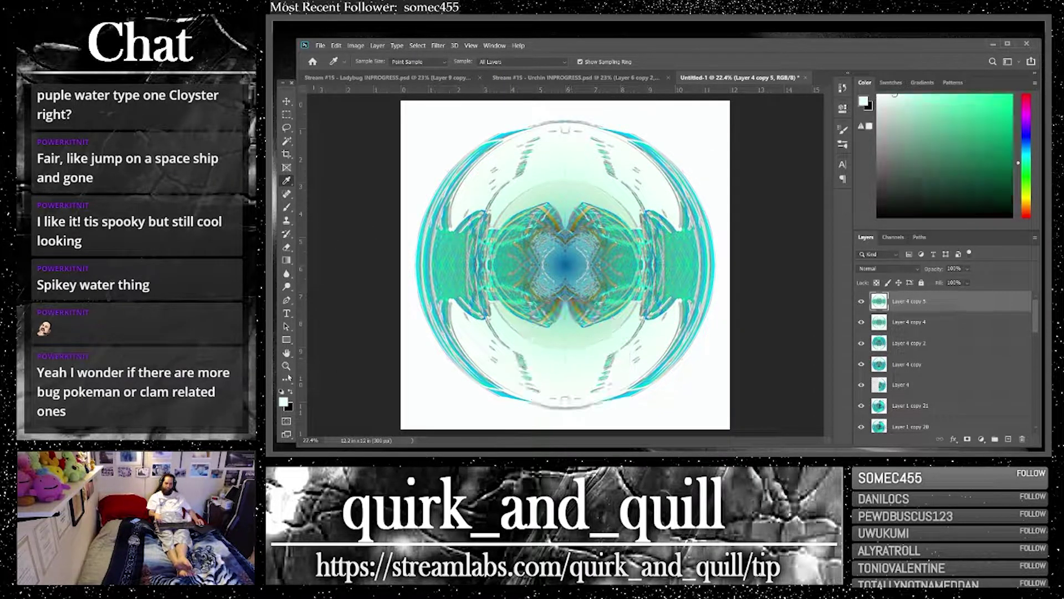
{"action": "left_click", "coordinate": [287, 207]}
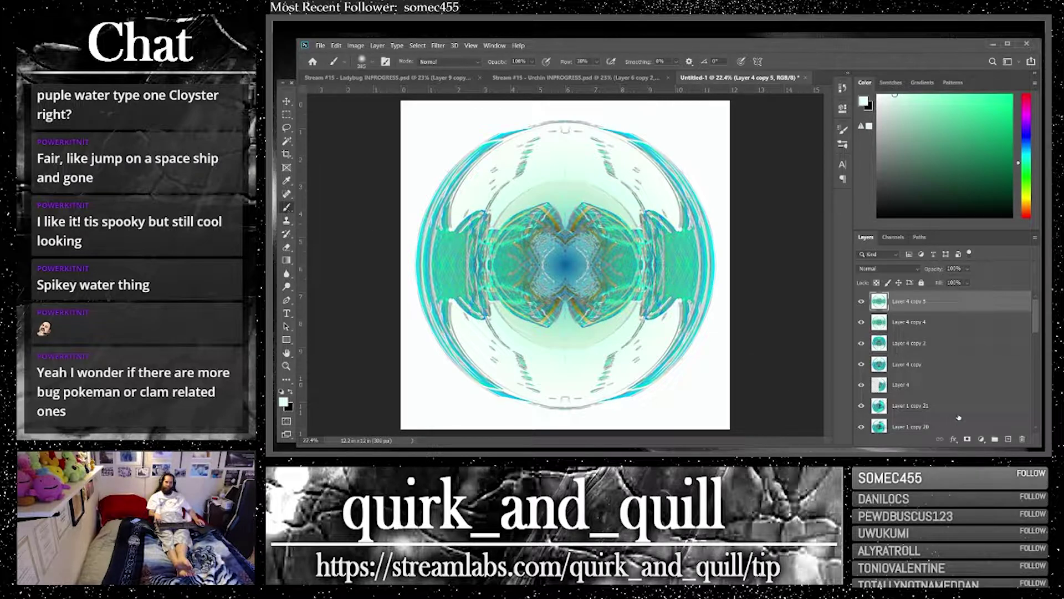
{"action": "left_click", "coordinate": [1009, 439]}
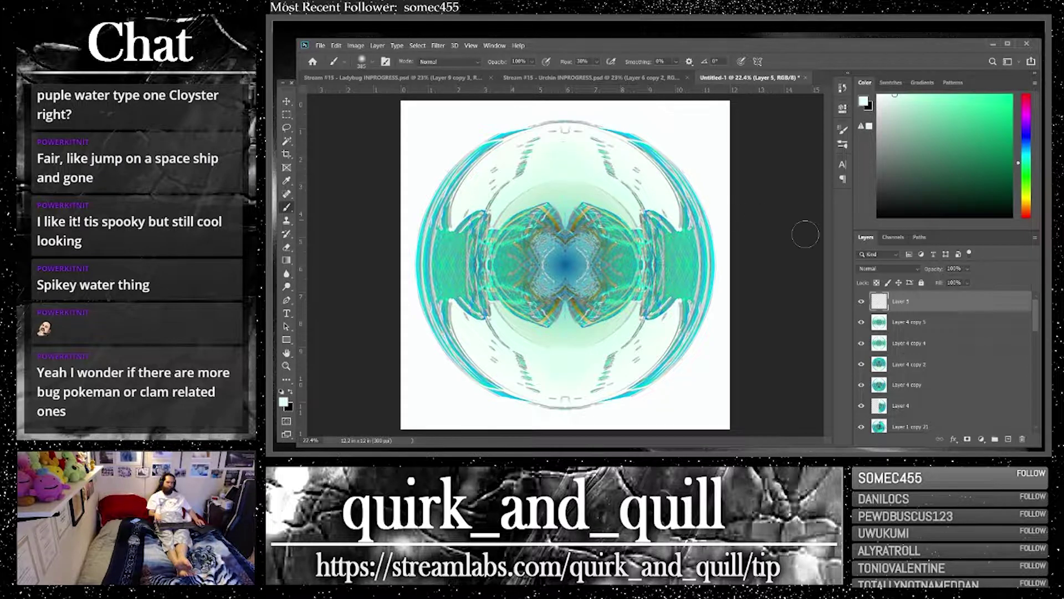
{"action": "left_click", "coordinate": [968, 269]}
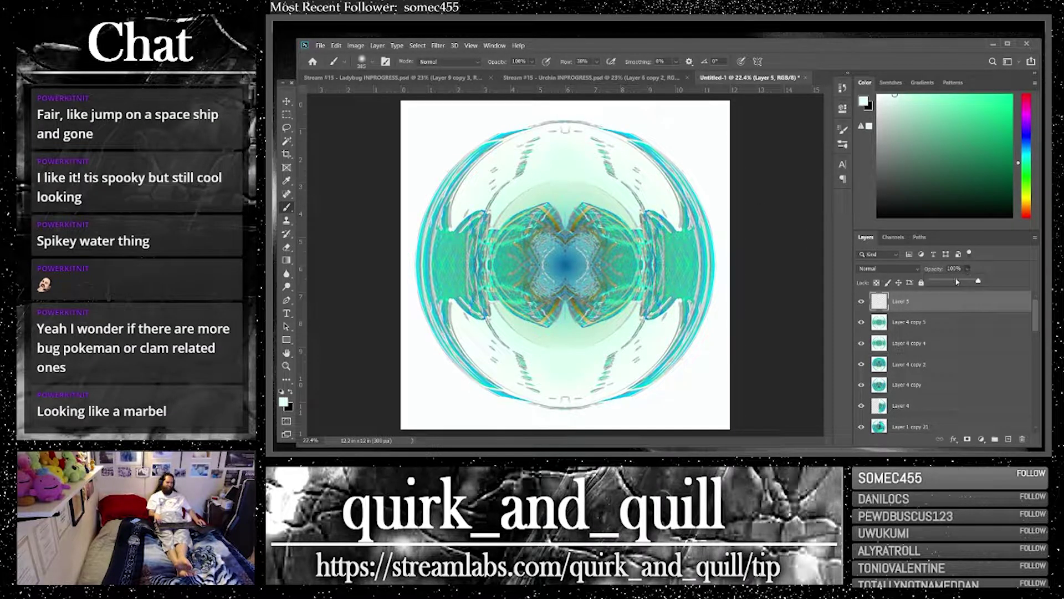
{"action": "left_click", "coordinate": [917, 323]}
Duplicate Layer 4 copy 5 twice, creating copies 6 and 7
{"action": "left_click", "coordinate": [917, 322]}
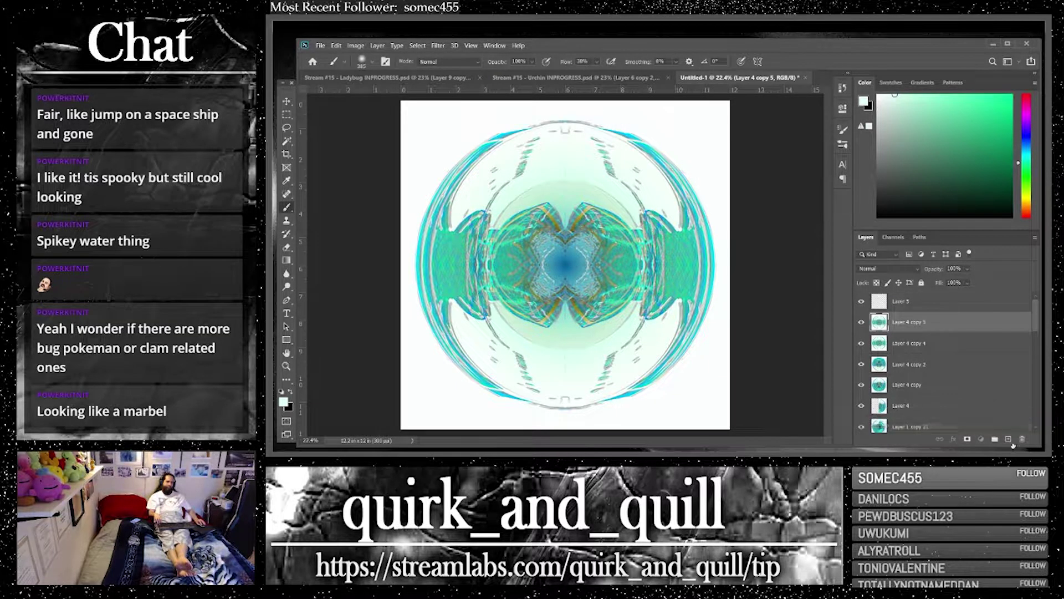
{"action": "key", "text": "ctrl+j"}
{"action": "left_click_drag", "start_coordinate": [909, 322], "coordinate": [1009, 440]}
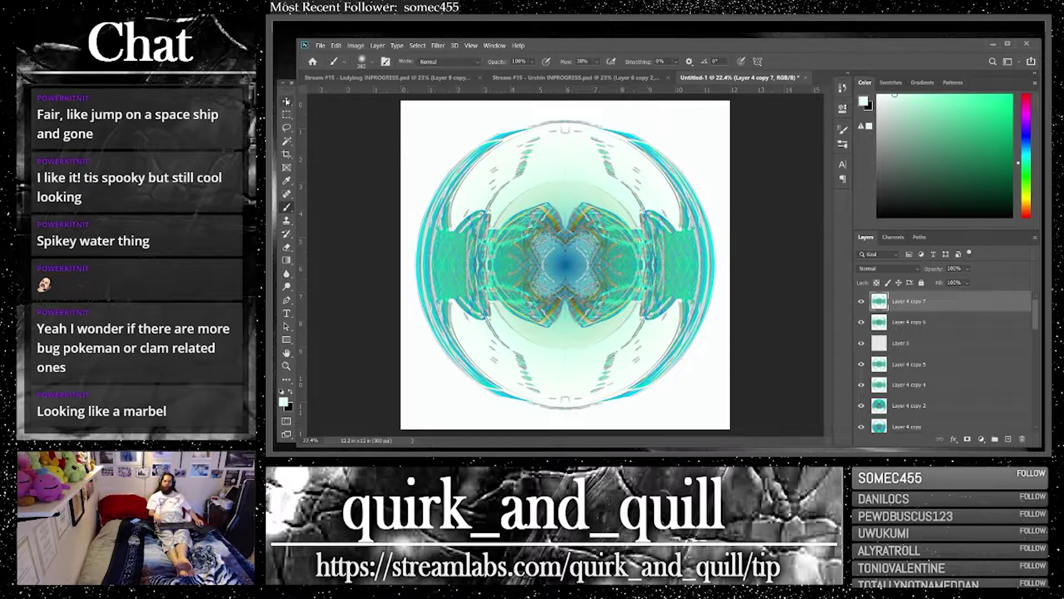
Apply a Polar Coordinates distortion to Layer 4 copy 7
{"action": "left_click", "coordinate": [287, 101]}
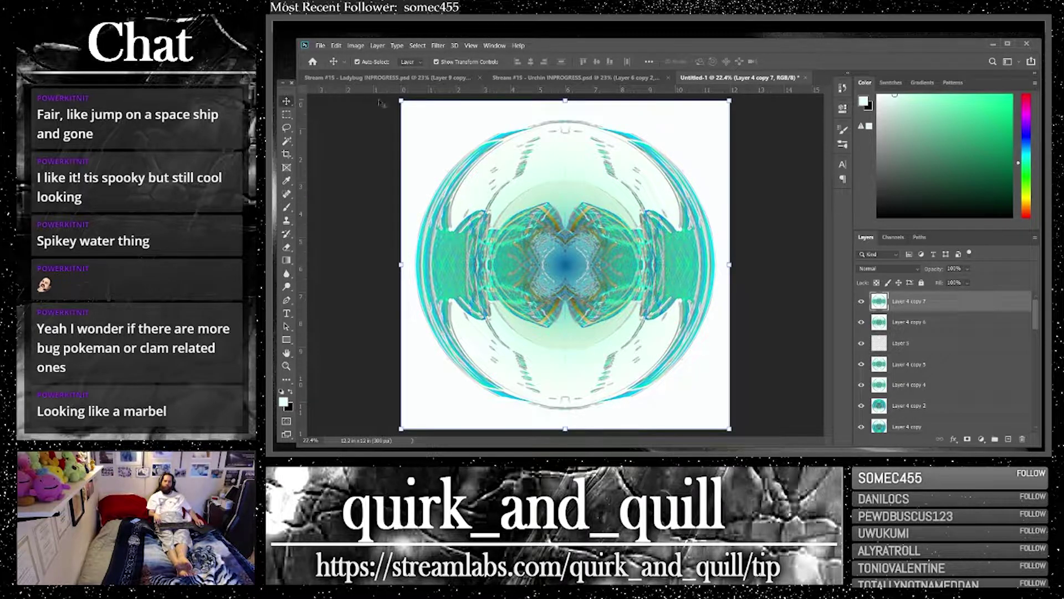
{"action": "left_click", "coordinate": [440, 47]}
{"action": "mouse_move", "coordinate": [507, 177]}
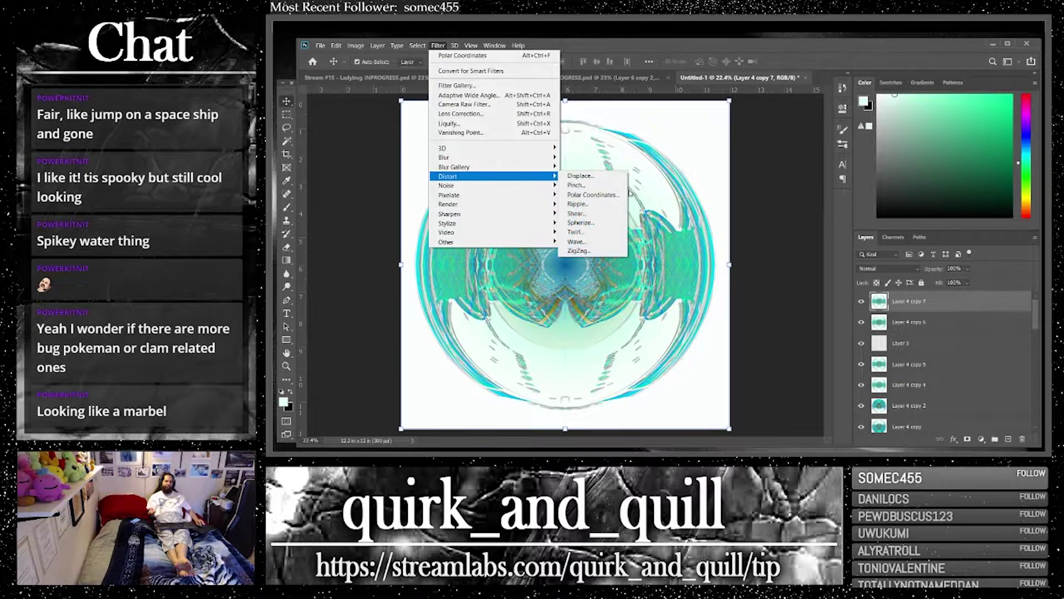
{"action": "left_click", "coordinate": [607, 195]}
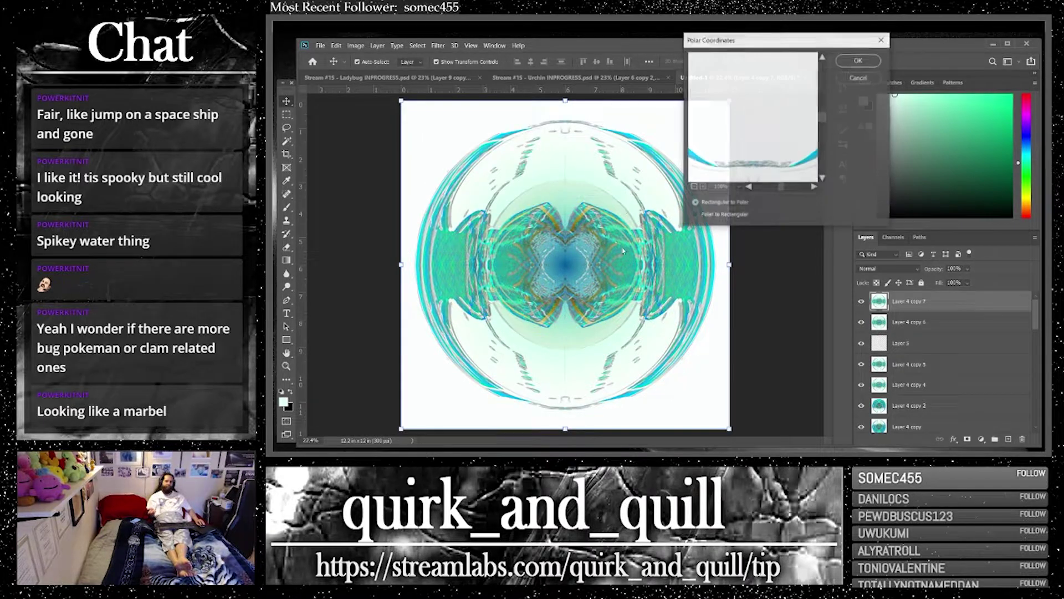
{"action": "left_click", "coordinate": [694, 187]}
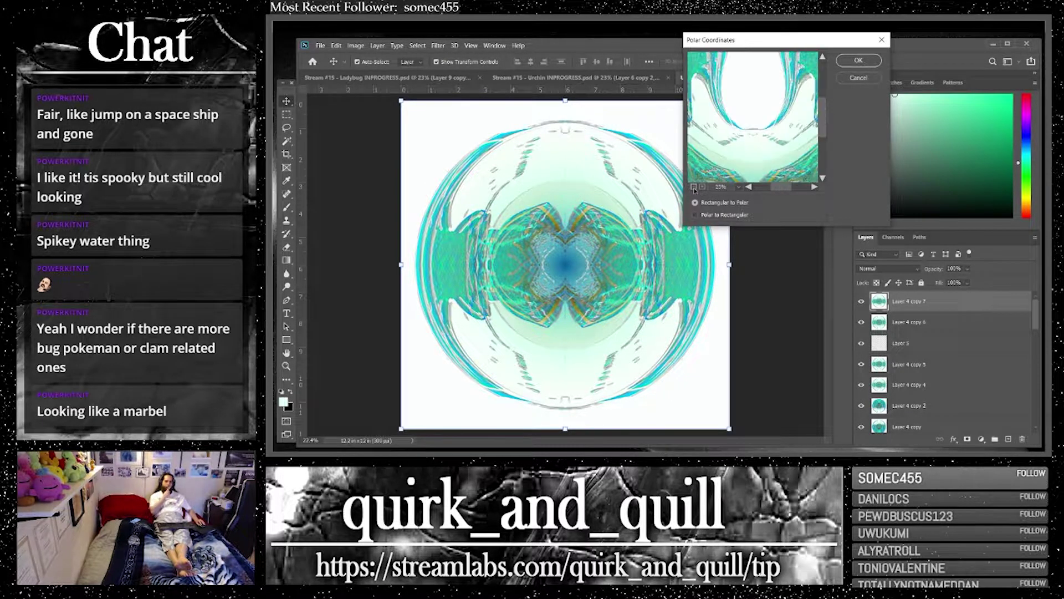
{"action": "left_click", "coordinate": [847, 64]}
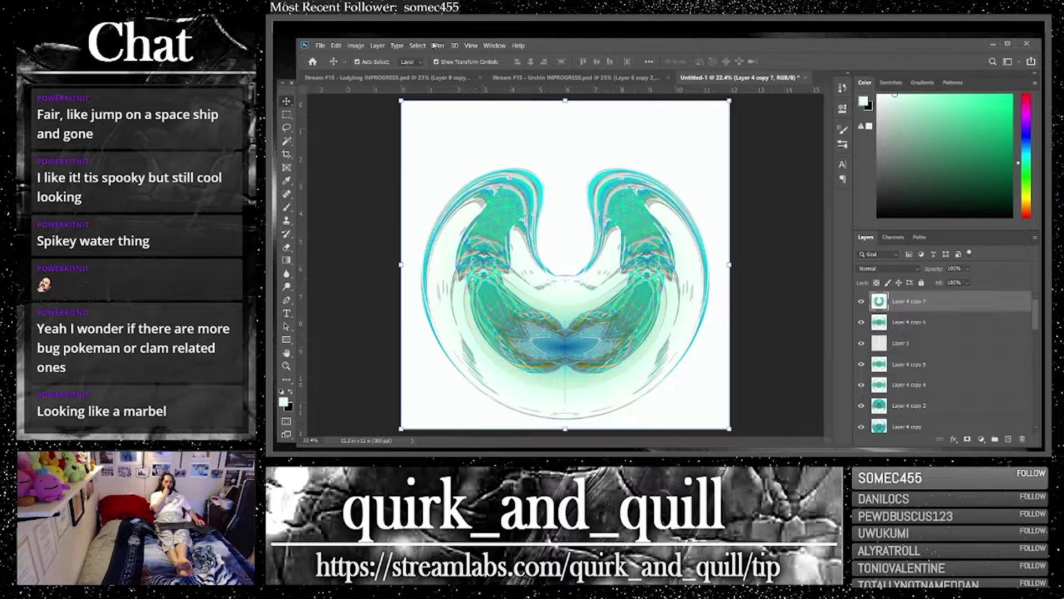
Reapply the polar warp five more times, leaving the layer in Normal blending
{"action": "left_click", "coordinate": [437, 46]}
{"action": "left_click", "coordinate": [440, 56]}
{"action": "left_click", "coordinate": [437, 45]}
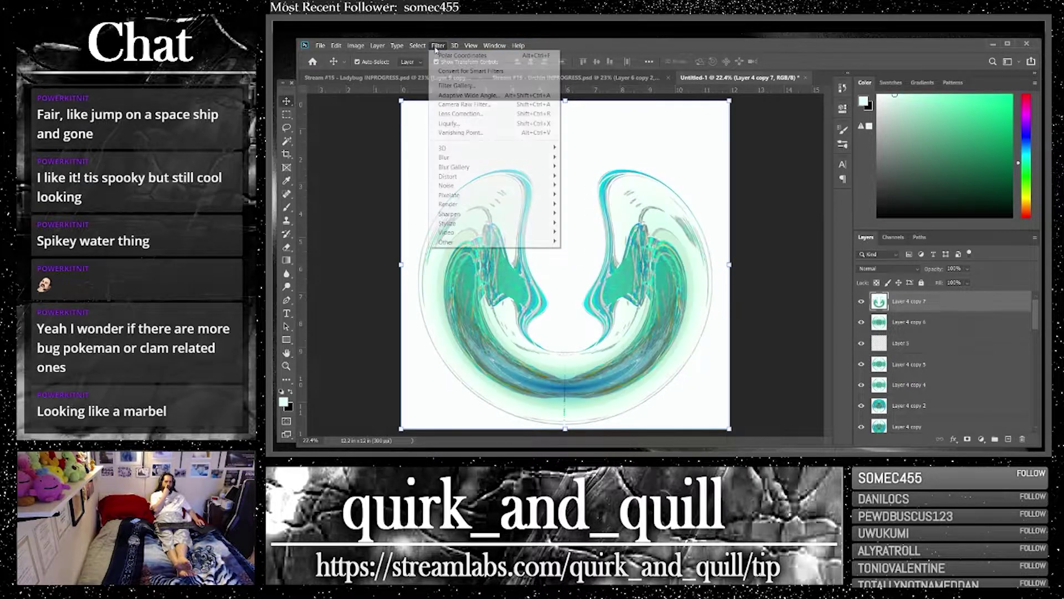
{"action": "left_click", "coordinate": [439, 55]}
{"action": "left_click", "coordinate": [438, 45]}
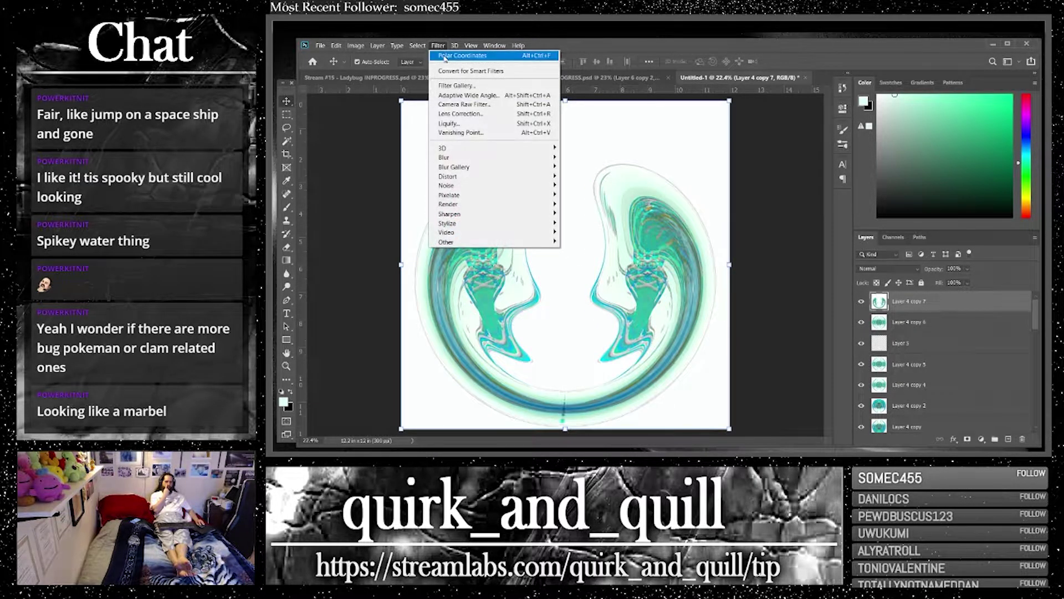
{"action": "left_click", "coordinate": [444, 55]}
{"action": "left_click", "coordinate": [438, 45]}
{"action": "left_click", "coordinate": [445, 57]}
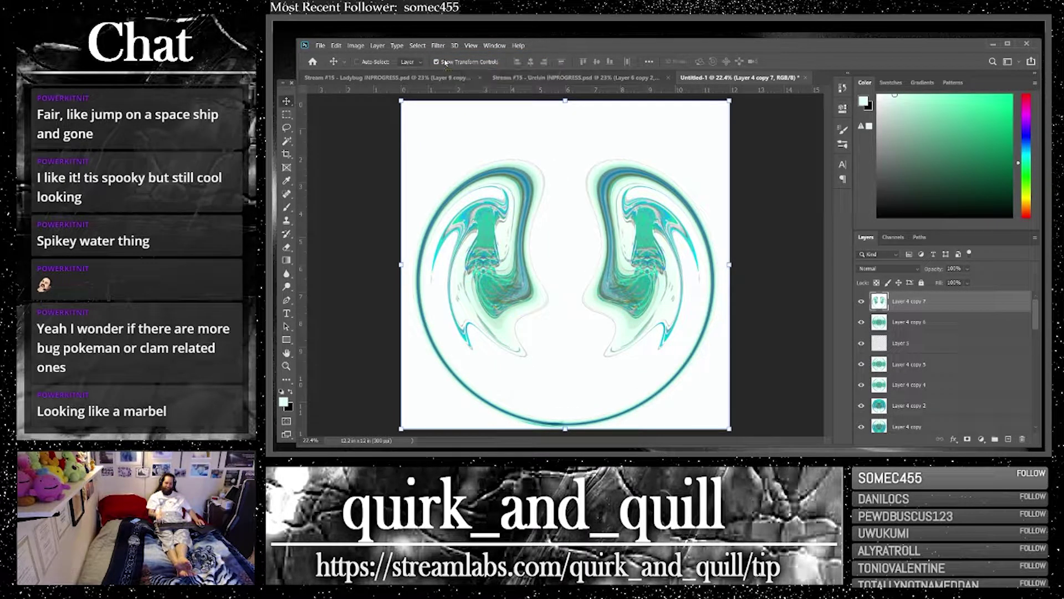
{"action": "key", "text": "ctrl+alt+f"}
{"action": "left_click", "coordinate": [888, 269]}
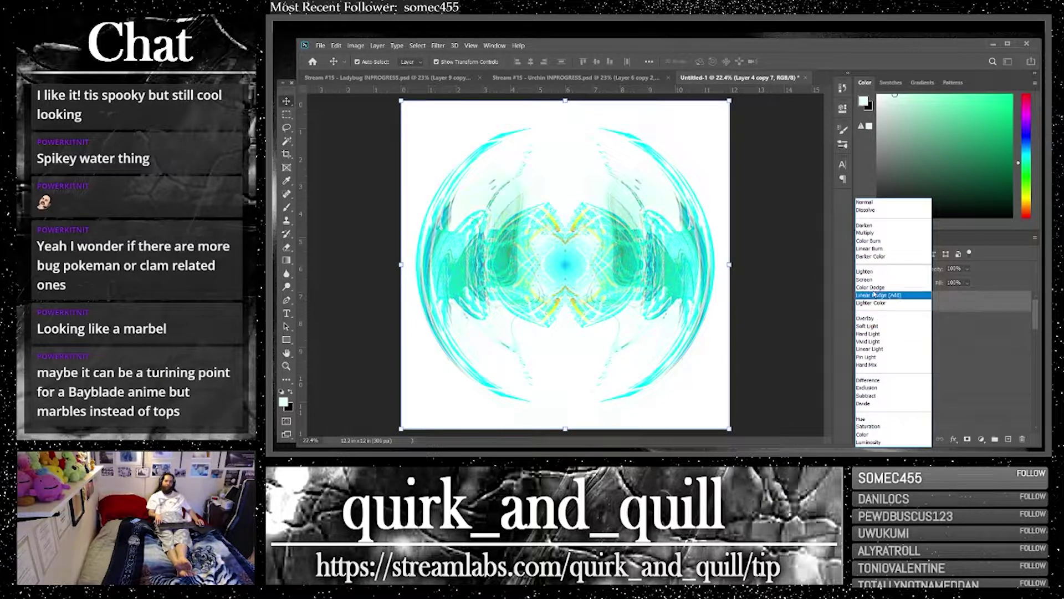
{"action": "left_click", "coordinate": [876, 206]}
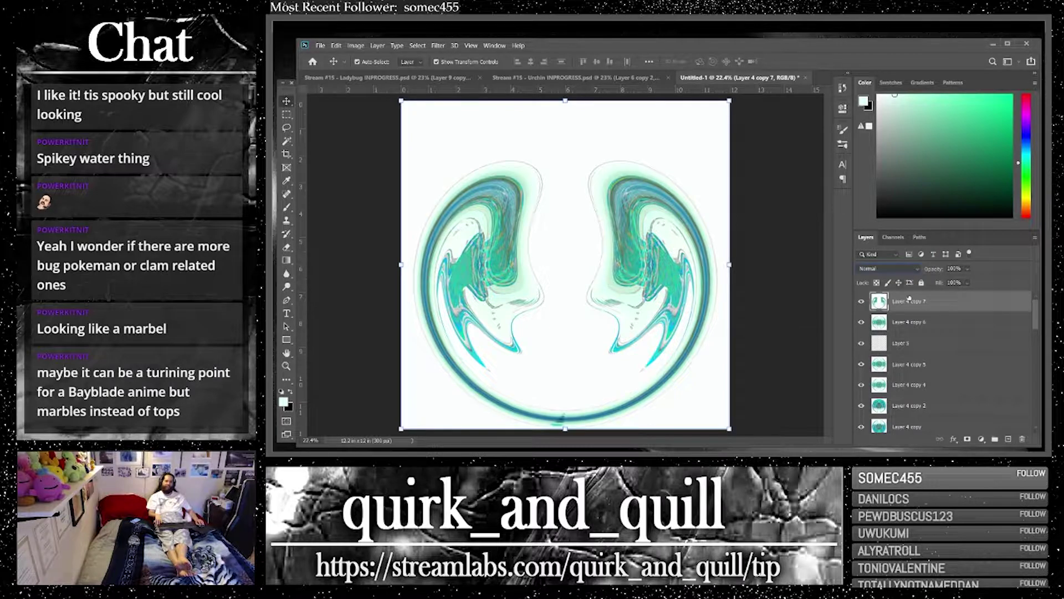
Shrink the warped copy to a small circle and delete its white background
{"action": "left_click_drag", "start_coordinate": [731, 100], "coordinate": [549, 333]}
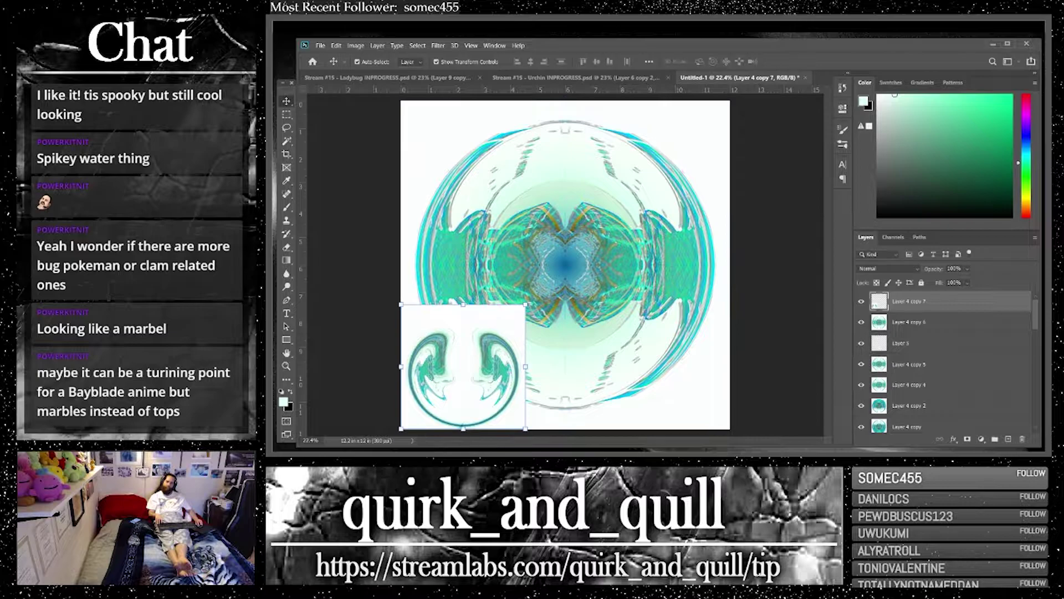
{"action": "left_click", "coordinate": [287, 141]}
{"action": "left_click", "coordinate": [463, 327]}
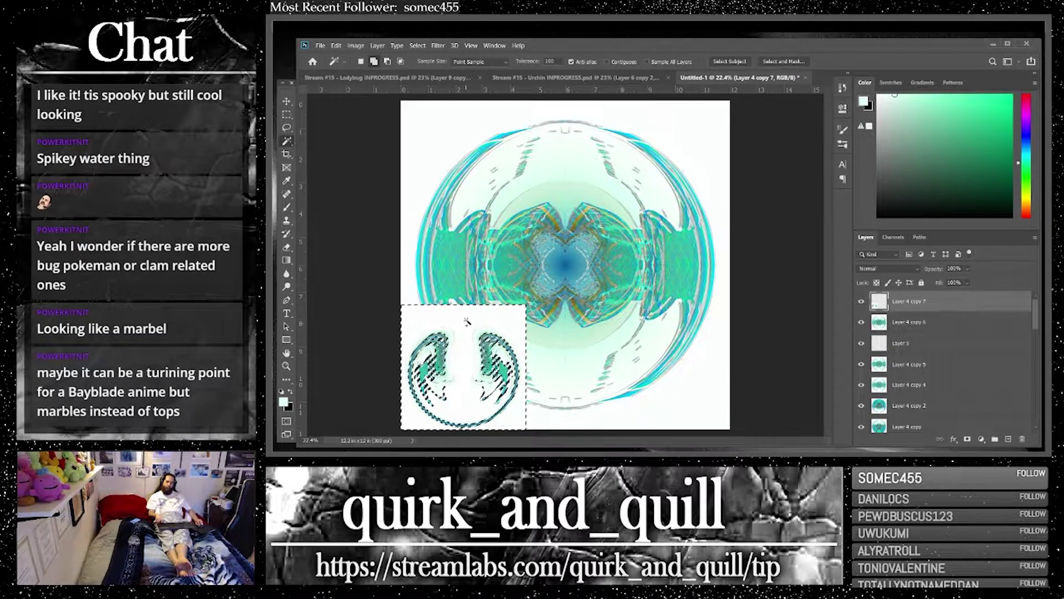
{"action": "key", "text": "Delete"}
{"action": "key", "text": "ctrl+d"}
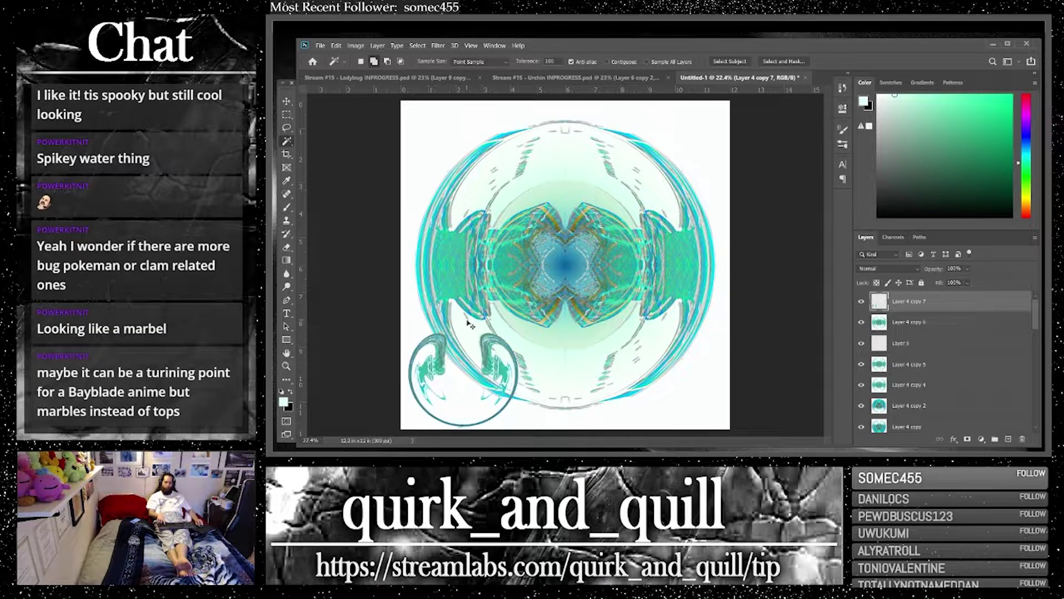
Duplicate the small circle and move the copy to the bottom-right corner
{"action": "left_click_drag", "start_coordinate": [973, 303], "coordinate": [1008, 438]}
{"action": "key", "text": "v"}
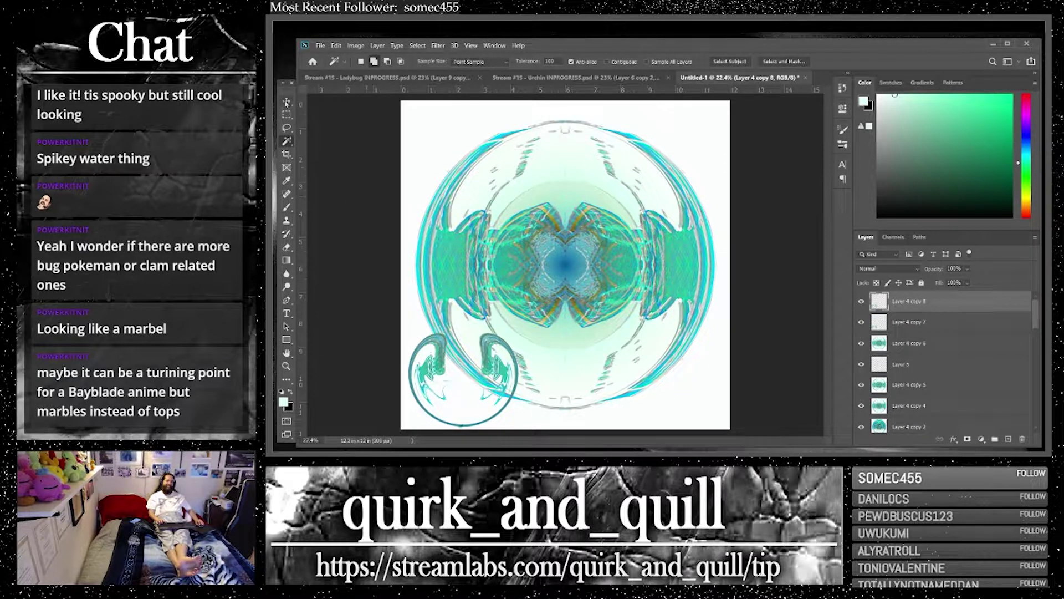
{"action": "left_click_drag", "start_coordinate": [441, 362], "coordinate": [644, 363]}
{"action": "left_click", "coordinate": [333, 137]}
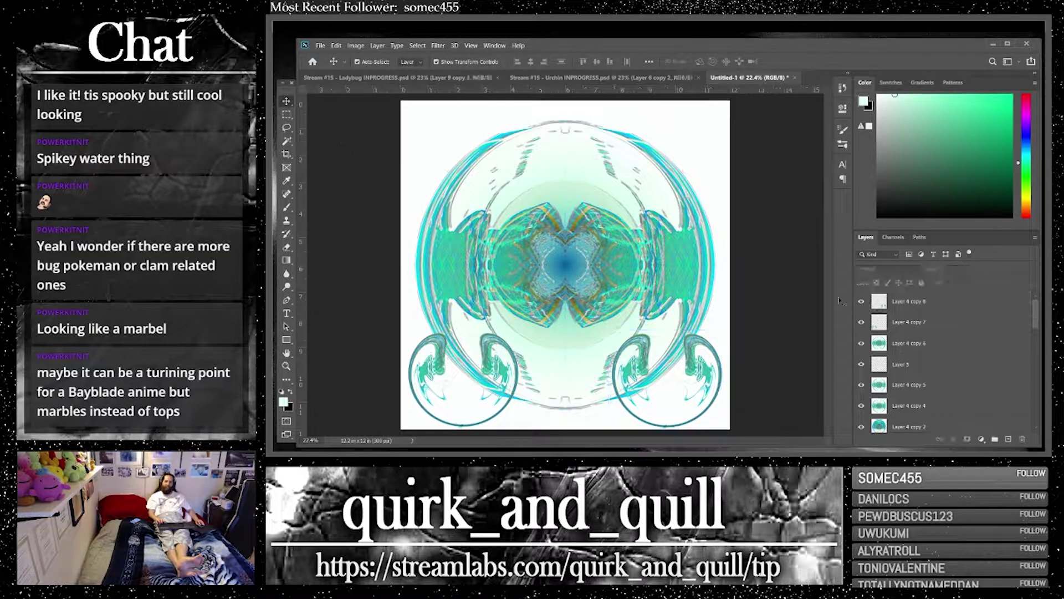
Duplicate both bottom circles, flip them vertically, and move them to the canvas top
{"action": "left_click", "coordinate": [992, 301]}
{"action": "left_click", "coordinate": [992, 321], "text": "shift"}
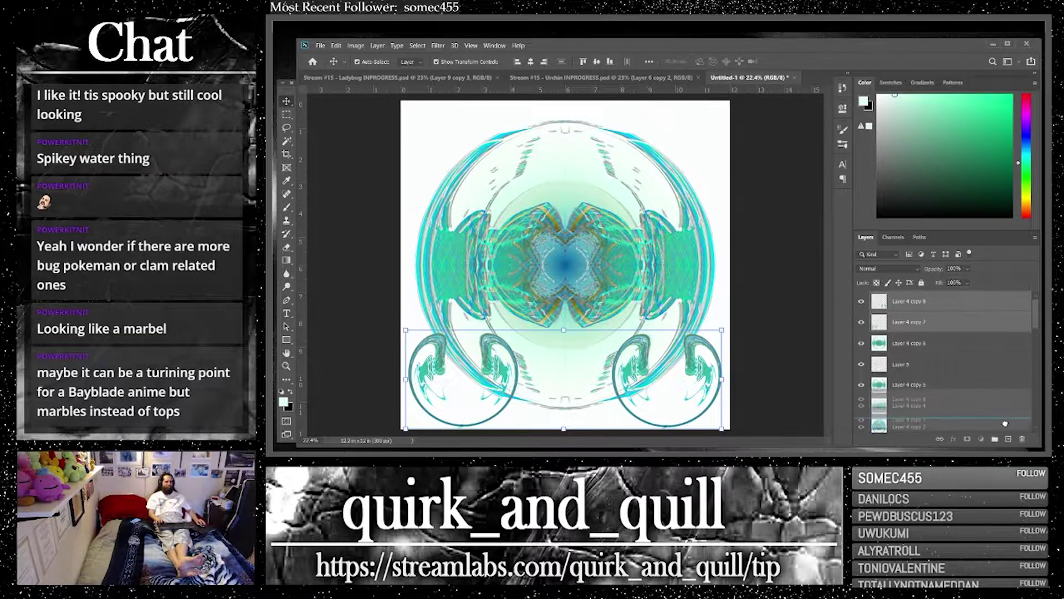
{"action": "left_click_drag", "start_coordinate": [1009, 438], "coordinate": [1010, 438]}
{"action": "left_click", "coordinate": [336, 45]}
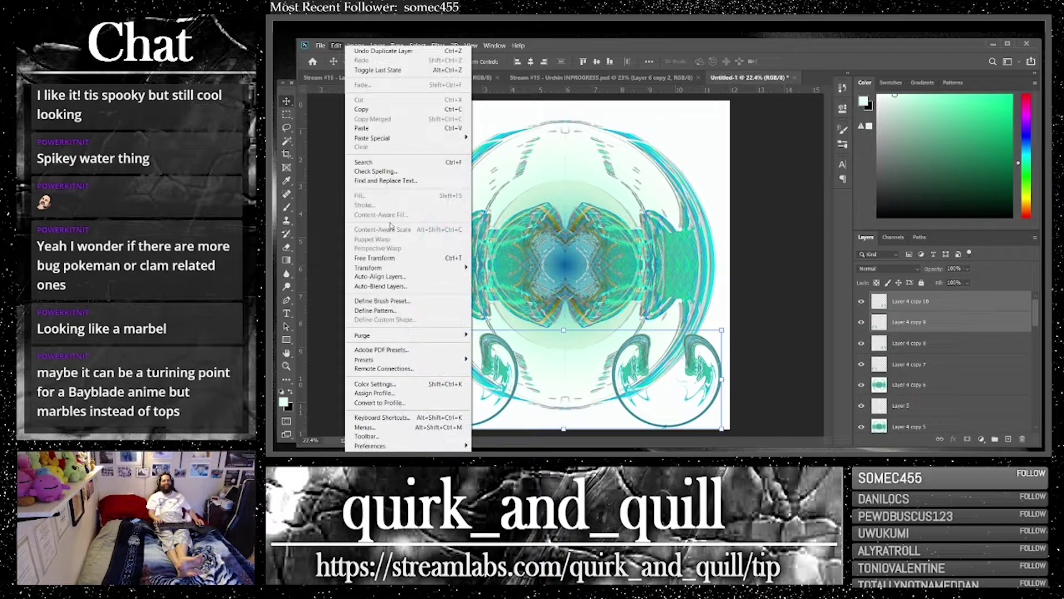
{"action": "left_click", "coordinate": [502, 425]}
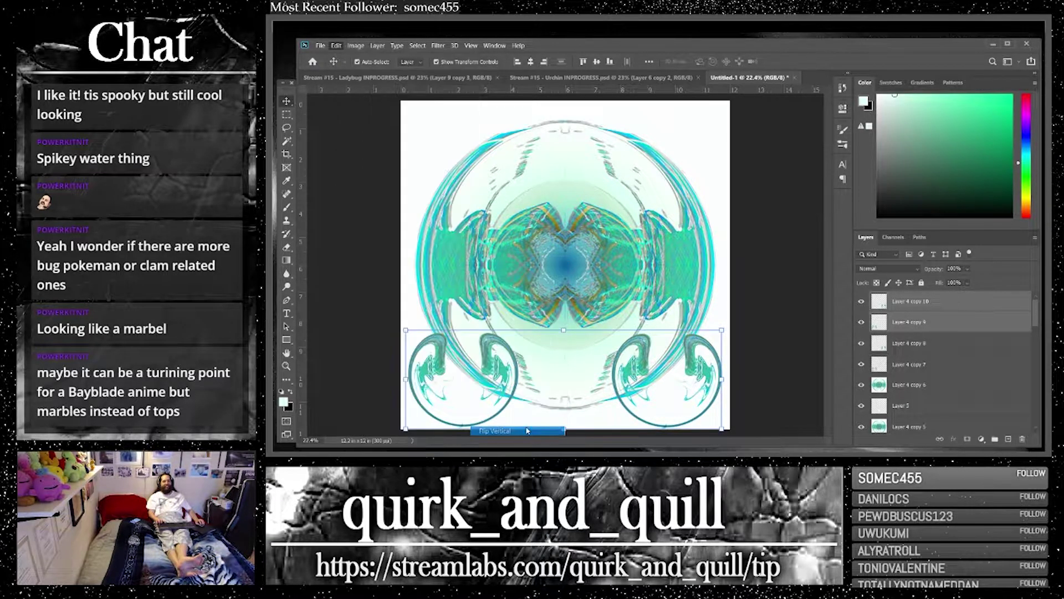
{"action": "left_click_drag", "start_coordinate": [636, 418], "coordinate": [640, 190]}
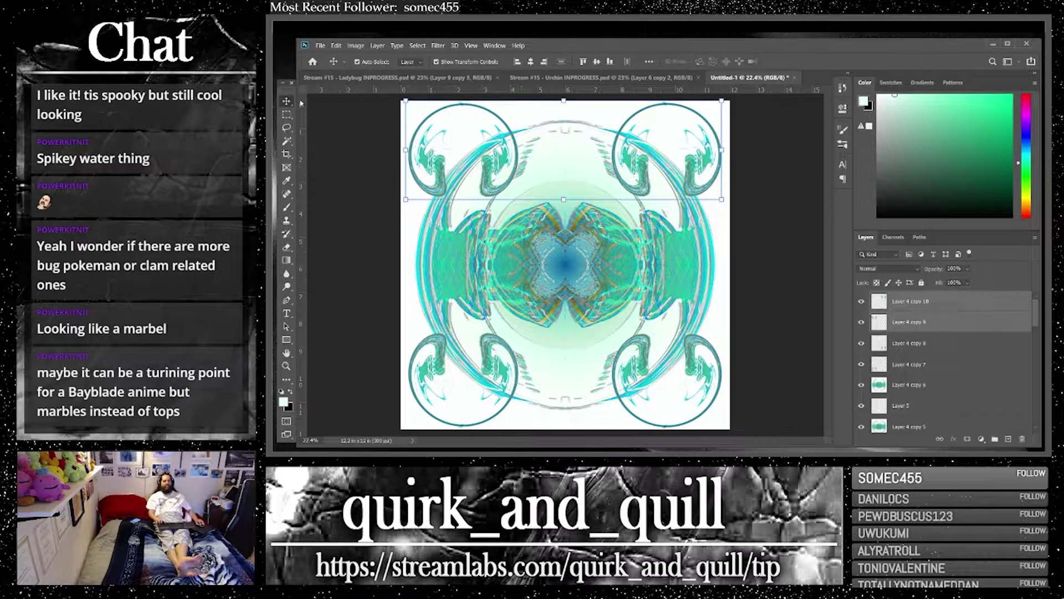
{"action": "left_click", "coordinate": [343, 136]}
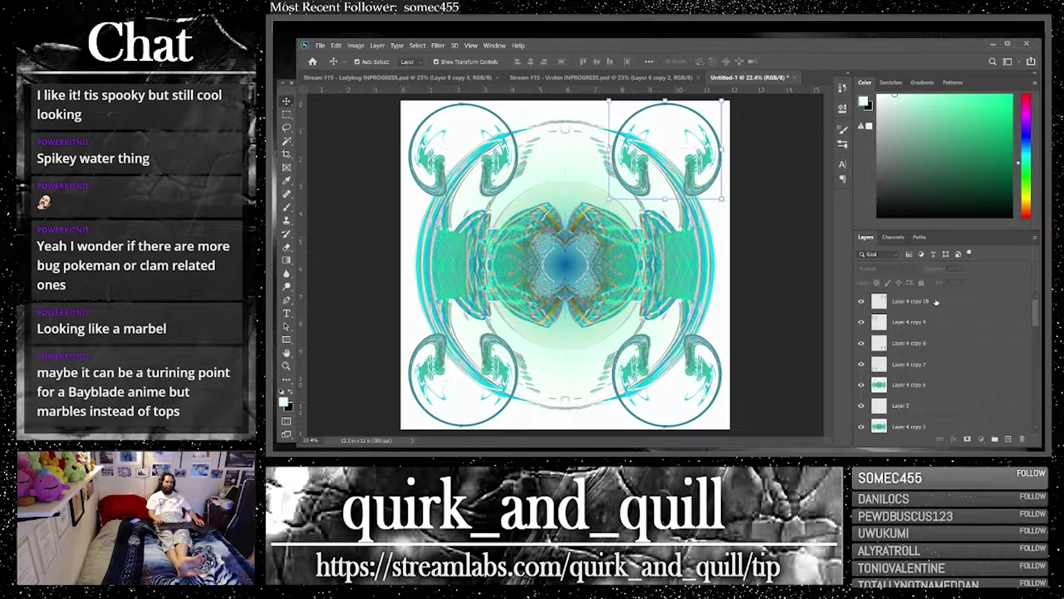
Merge all four corner circle layers into one and duplicate the merged layer
{"action": "left_click", "coordinate": [942, 302]}
{"action": "left_click", "coordinate": [997, 384], "text": "shift"}
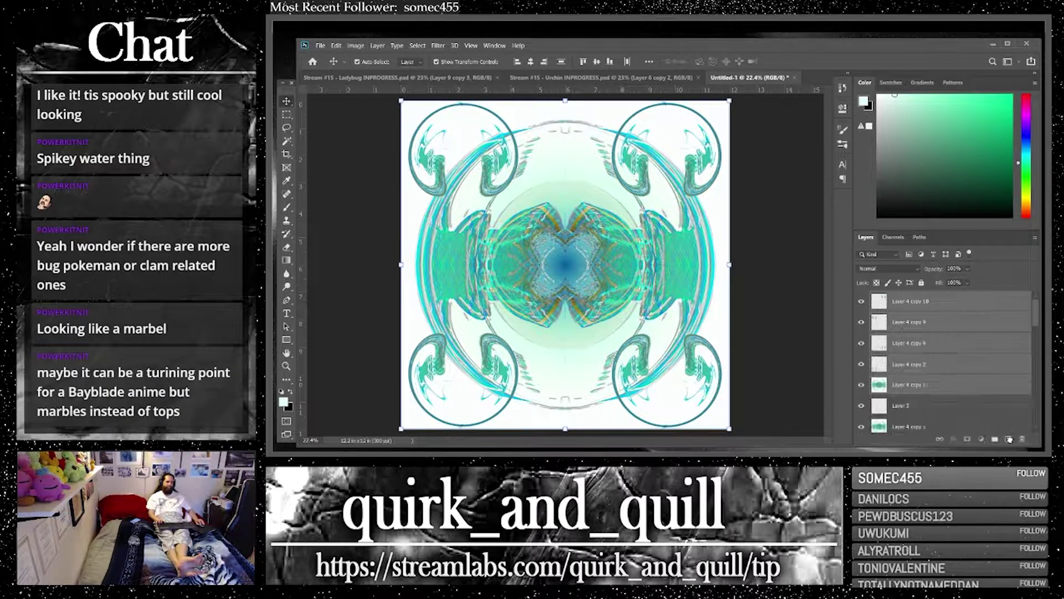
{"action": "right_click", "coordinate": [945, 391]}
{"action": "left_click", "coordinate": [848, 341]}
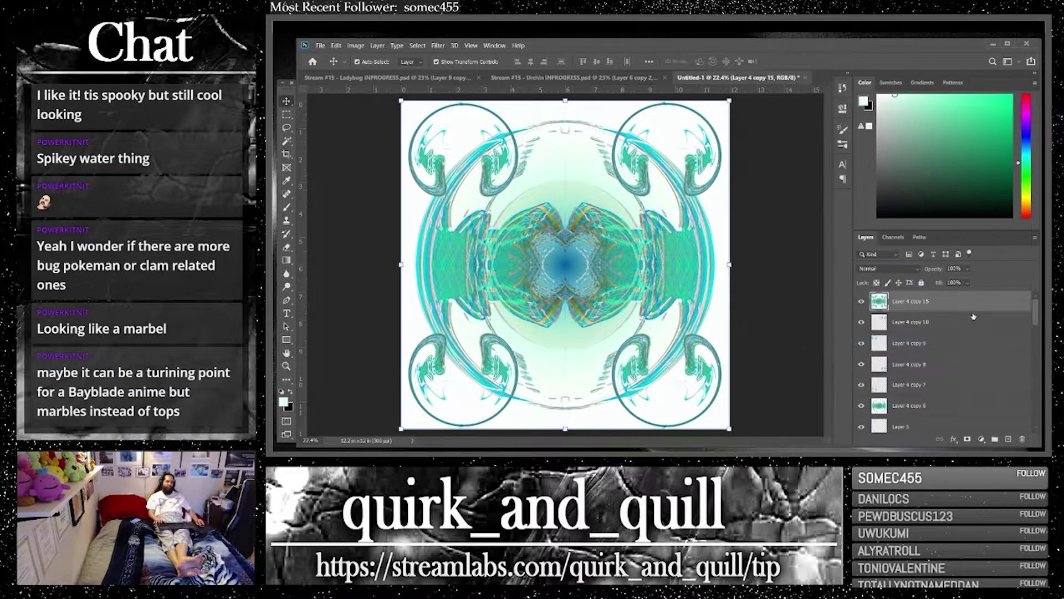
{"action": "left_click_drag", "start_coordinate": [981, 305], "coordinate": [1007, 437]}
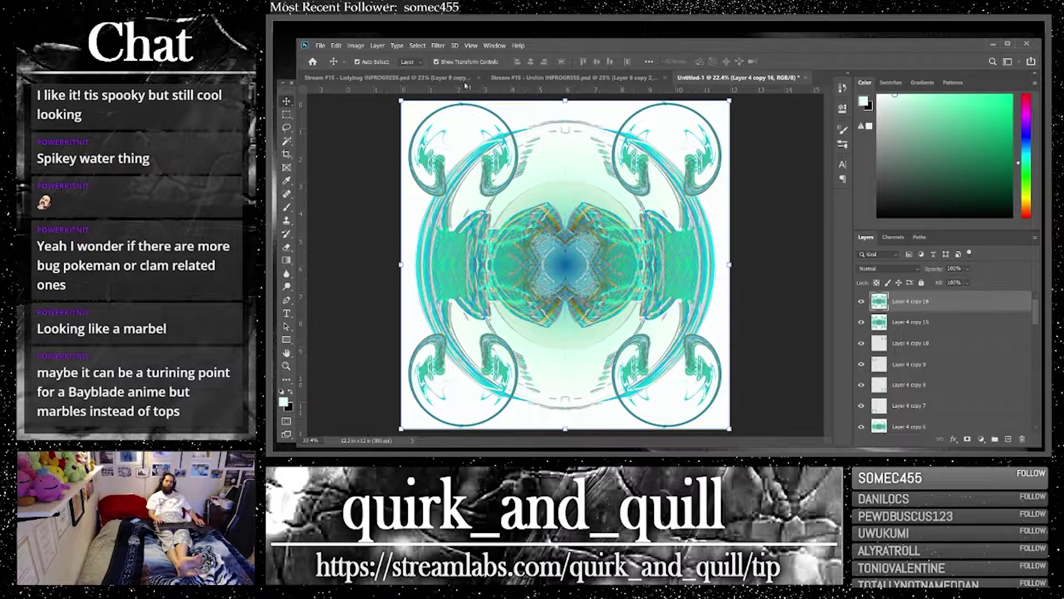
Warp the corner-circles layer copy Polar to Rectangular with Polar Coordinates, then hide it
{"action": "left_click", "coordinate": [439, 47]}
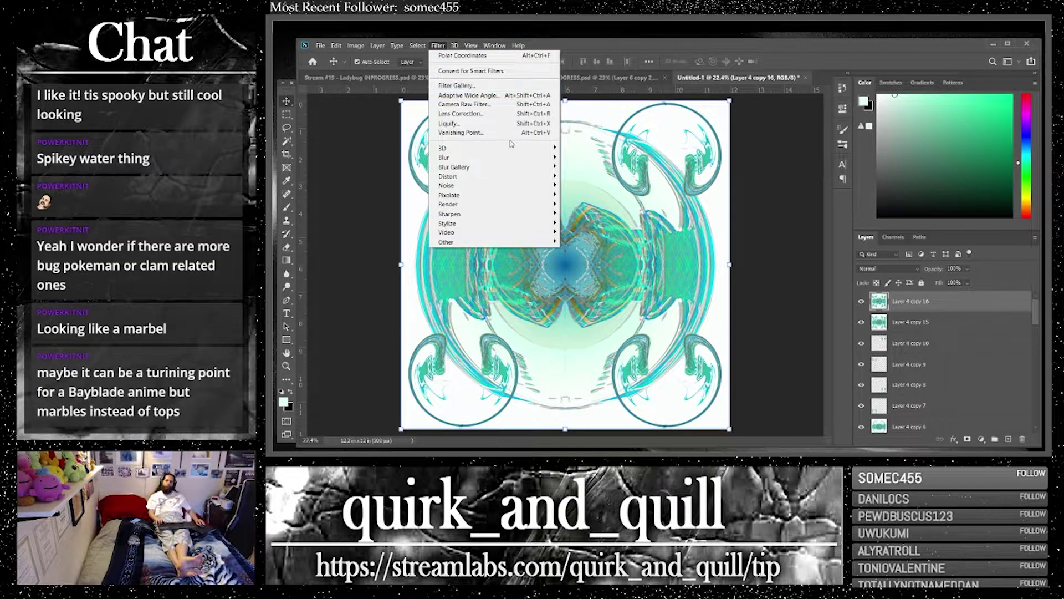
{"action": "mouse_move", "coordinate": [515, 178]}
{"action": "left_click", "coordinate": [602, 194]}
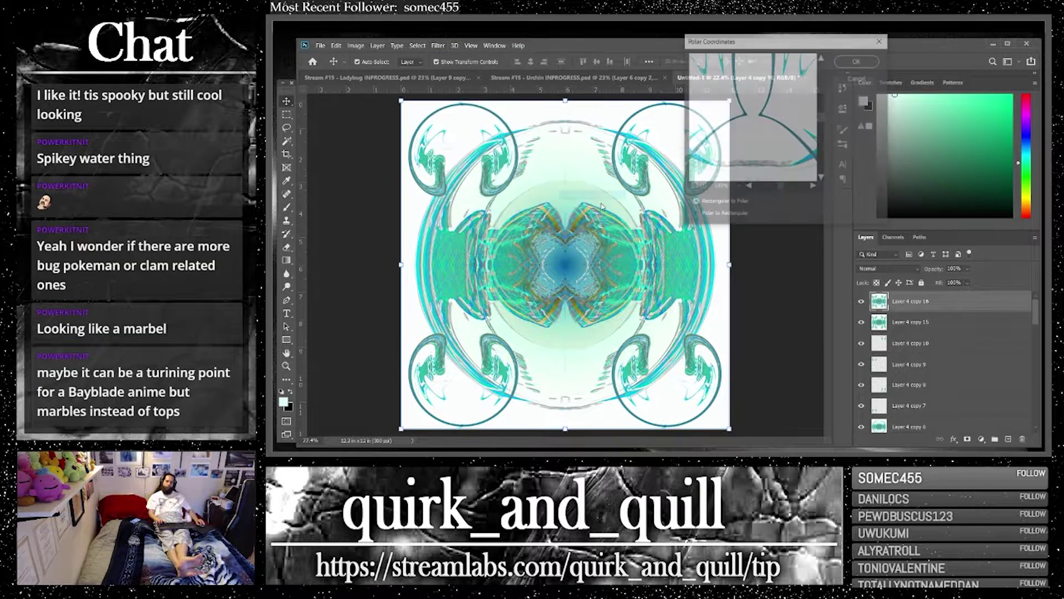
{"action": "left_click", "coordinate": [692, 187]}
{"action": "left_click", "coordinate": [693, 187]}
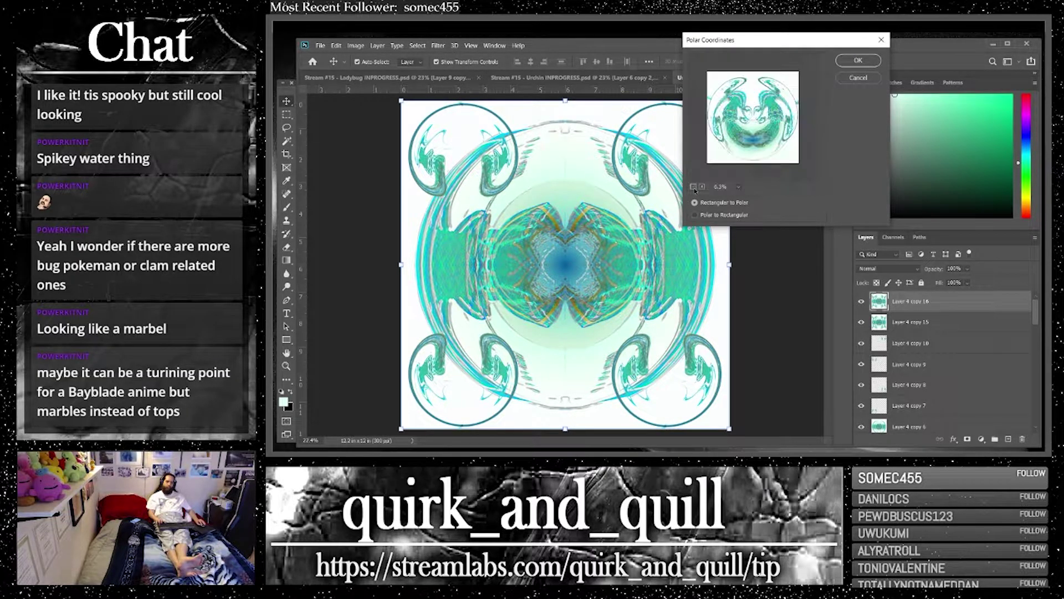
{"action": "left_click", "coordinate": [695, 215]}
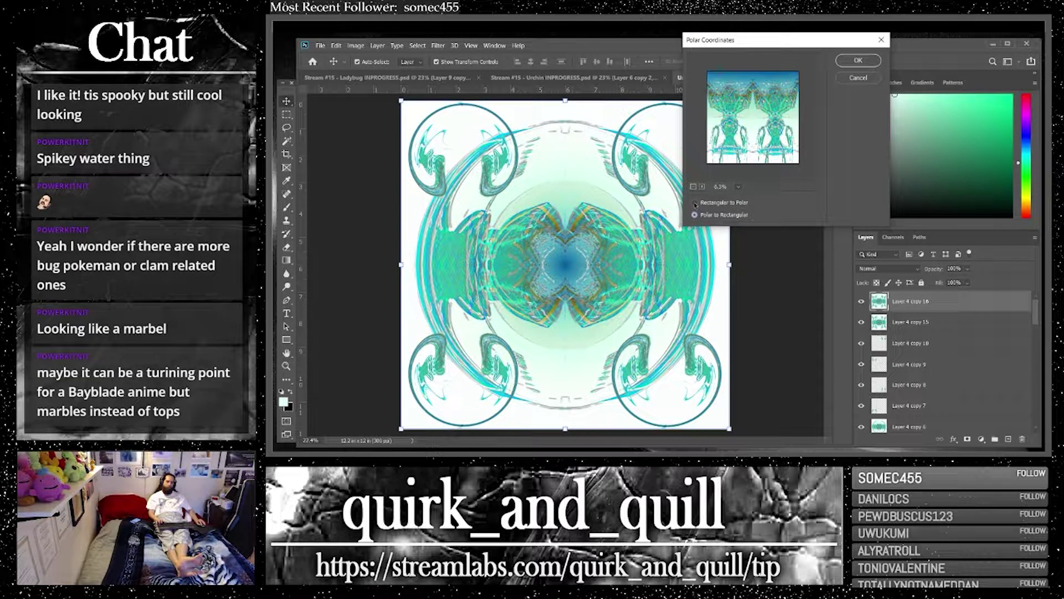
{"action": "left_click", "coordinate": [848, 62]}
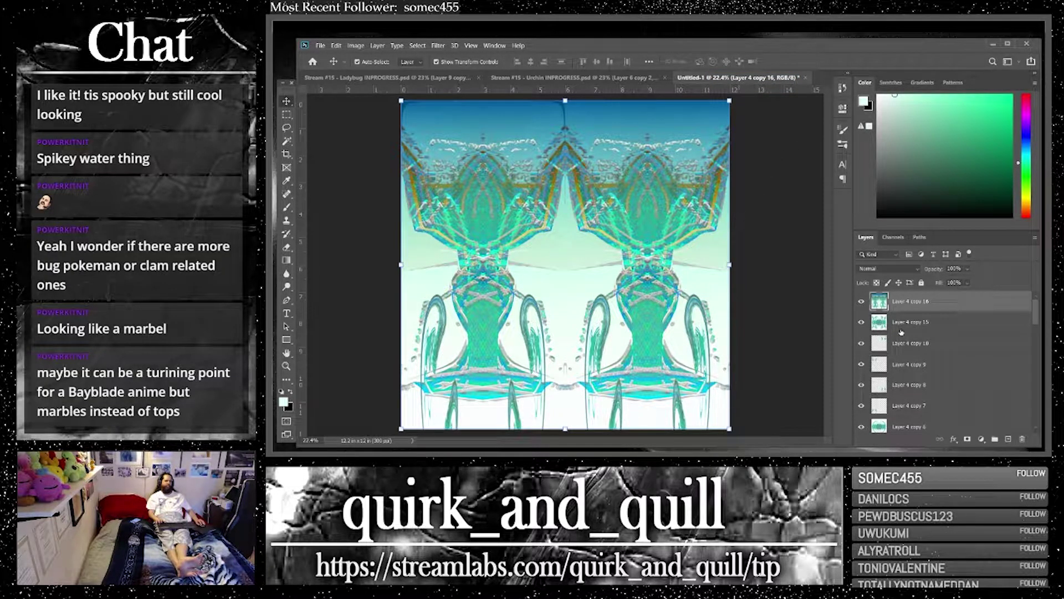
{"action": "left_click", "coordinate": [861, 301]}
Duplicate copy 15, warp it Rectangular to Polar into a round orb, and duplicate the orb
{"action": "left_click_drag", "start_coordinate": [980, 327], "coordinate": [1009, 438]}
{"action": "left_click", "coordinate": [438, 45]}
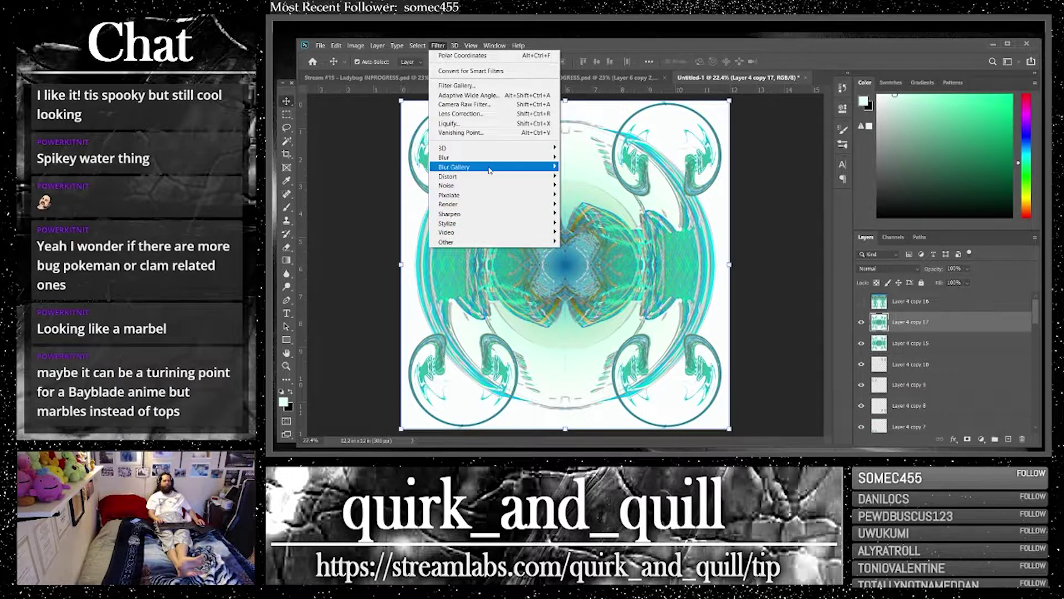
{"action": "key", "text": "alt+ctrl+f"}
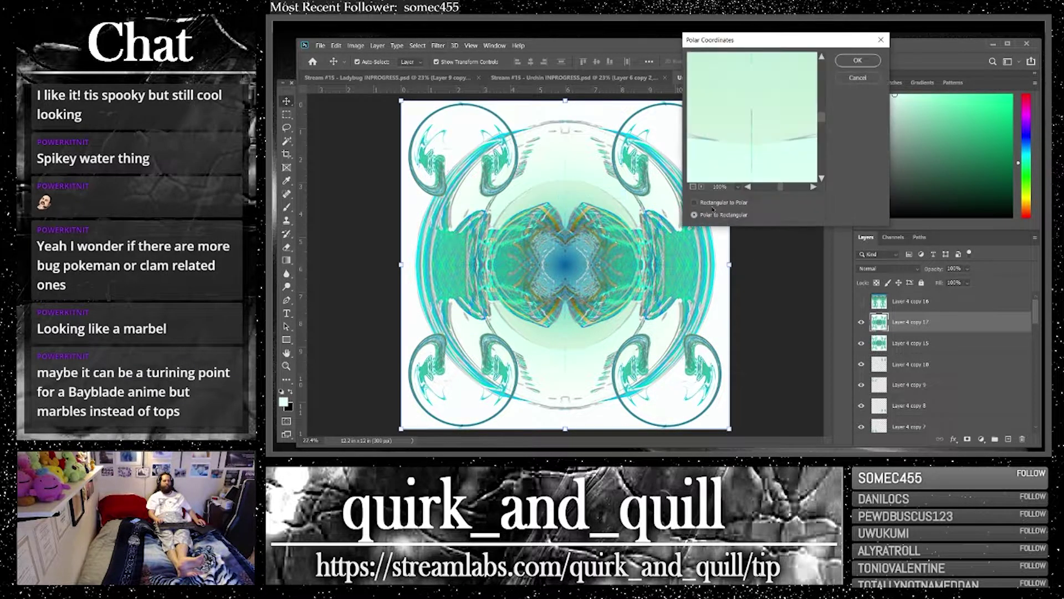
{"action": "left_click", "coordinate": [696, 203]}
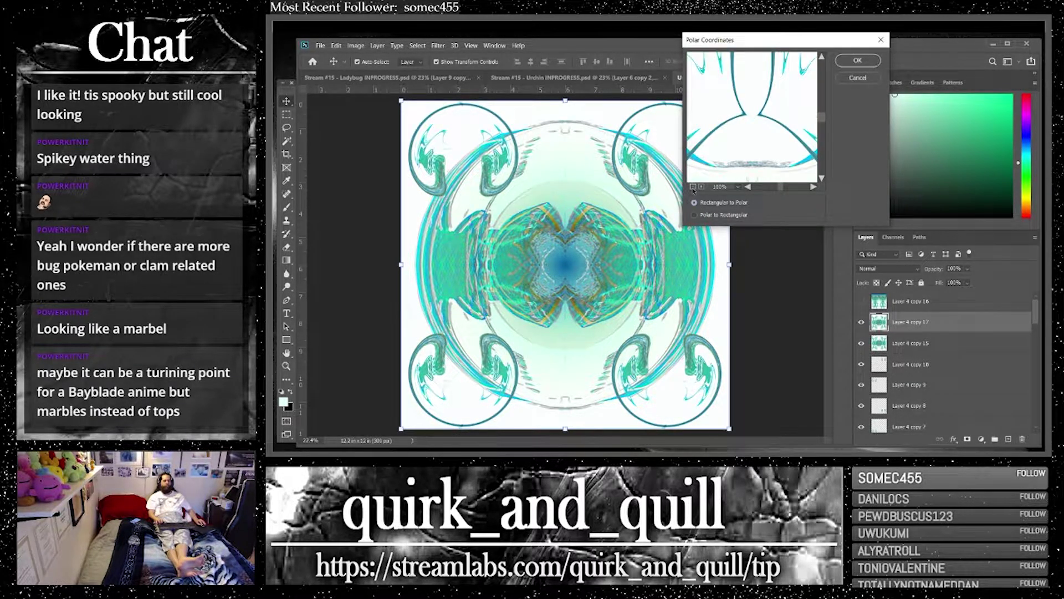
{"action": "left_click", "coordinate": [841, 61]}
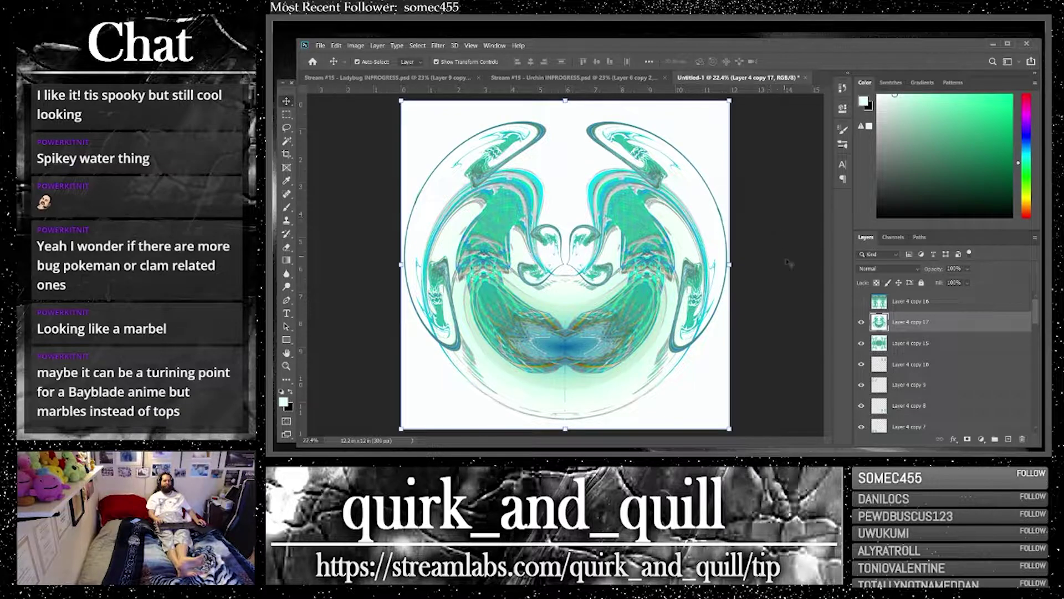
{"action": "left_click_drag", "start_coordinate": [987, 326], "coordinate": [1008, 438]}
Flip Layer 4 copy 18 vertically at low-opacity Darken, and show Layer 4 copy 16 again
{"action": "left_click", "coordinate": [336, 45]}
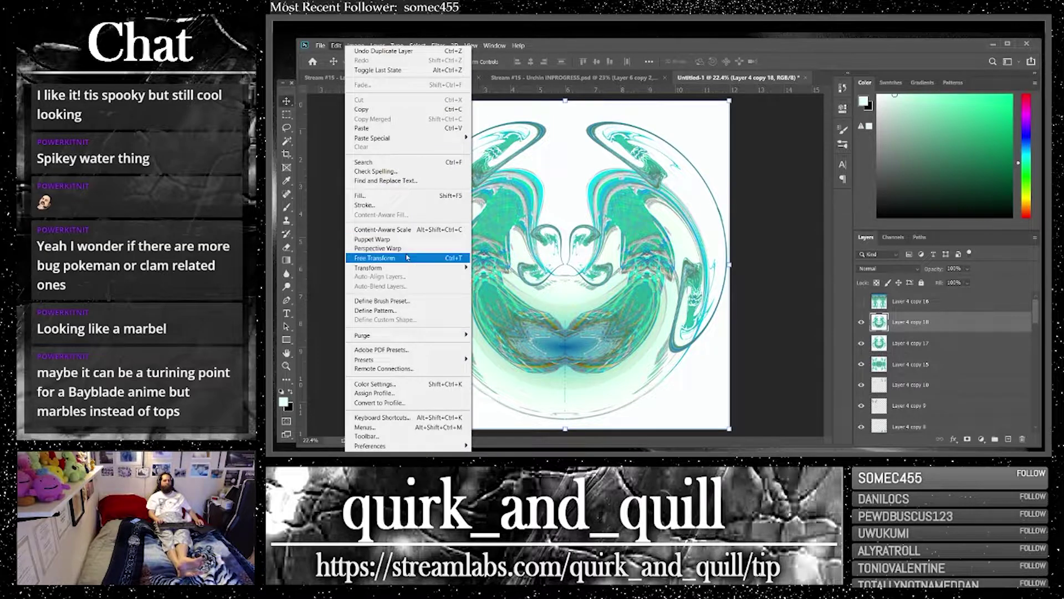
{"action": "mouse_move", "coordinate": [410, 267]}
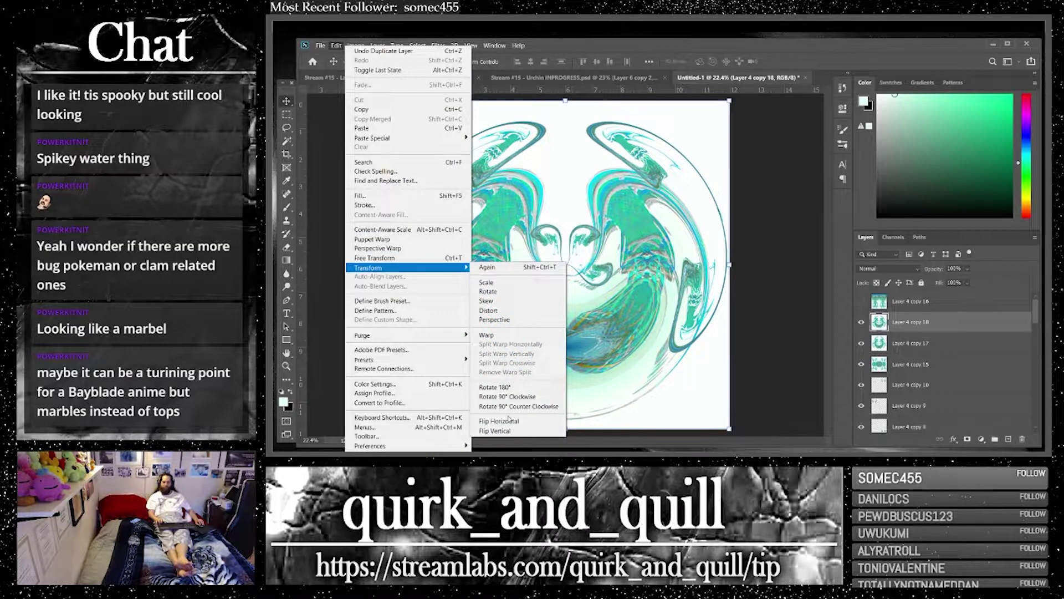
{"action": "left_click", "coordinate": [499, 430]}
{"action": "left_click", "coordinate": [888, 268]}
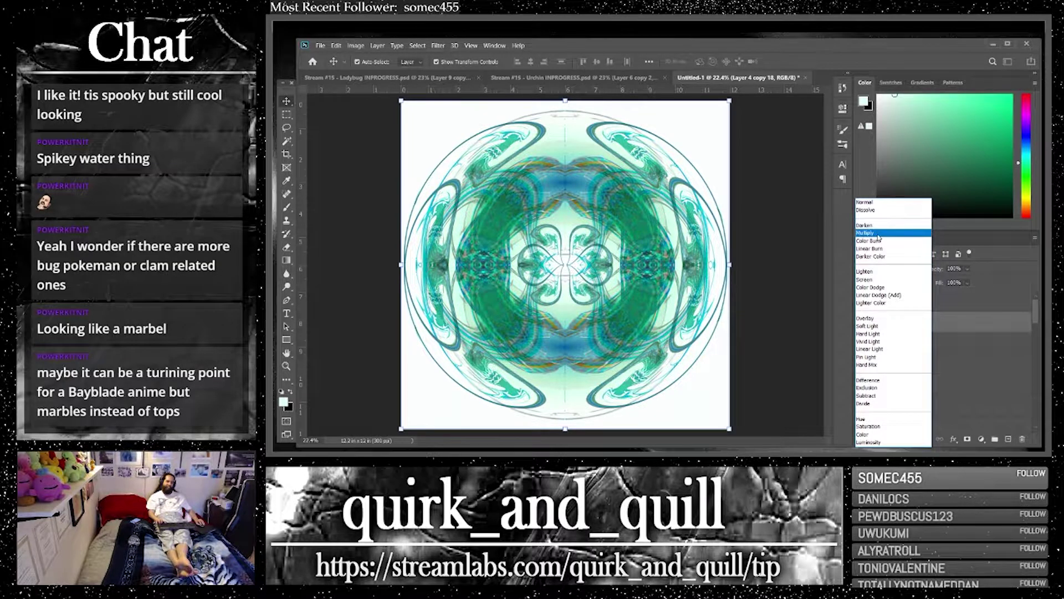
{"action": "left_click", "coordinate": [879, 227]}
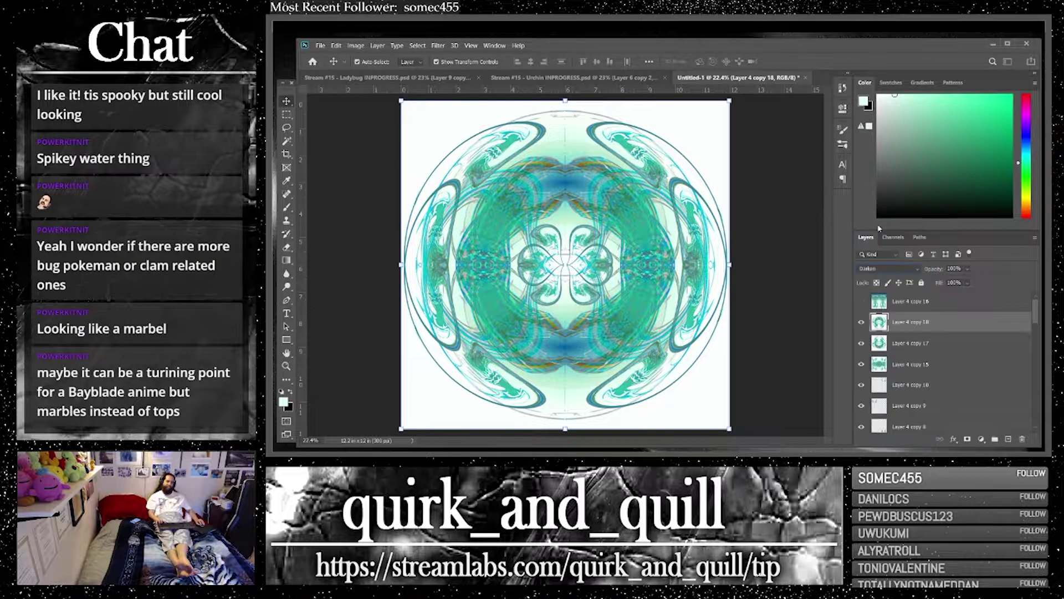
{"action": "left_click_drag", "start_coordinate": [955, 282], "coordinate": [928, 288]}
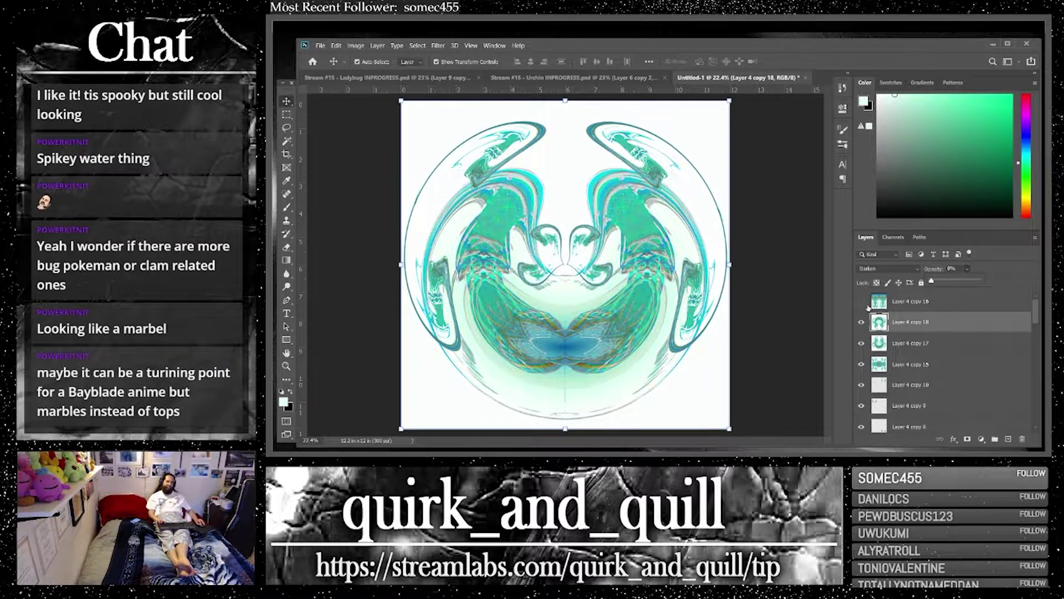
{"action": "left_click", "coordinate": [862, 301]}
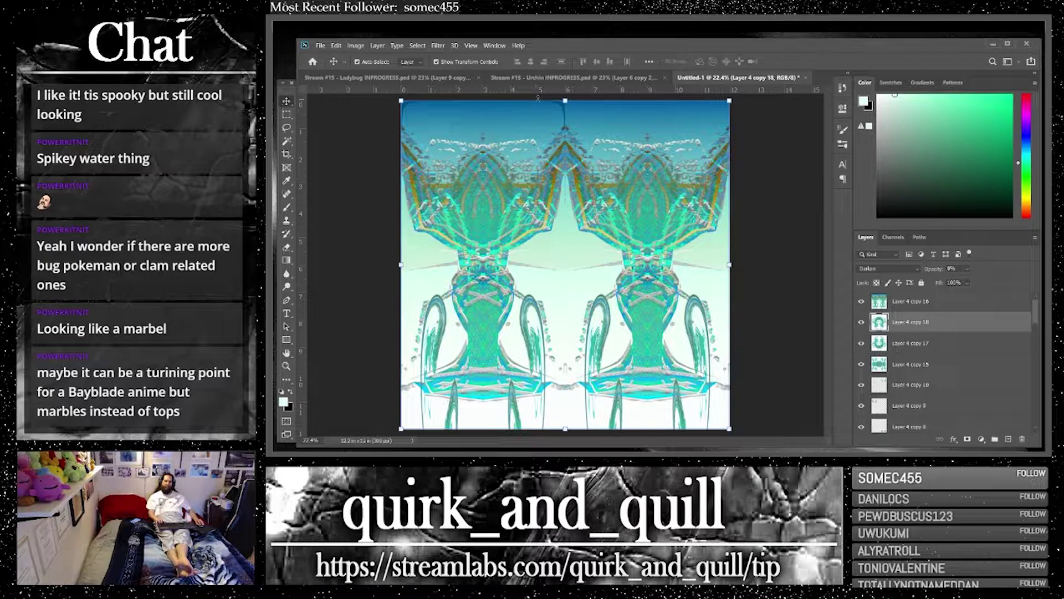
Squash the rectangular-warped Layer 4 copy 16 to half height, keeping Normal blend mode
{"action": "left_click_drag", "start_coordinate": [565, 101], "coordinate": [573, 252]}
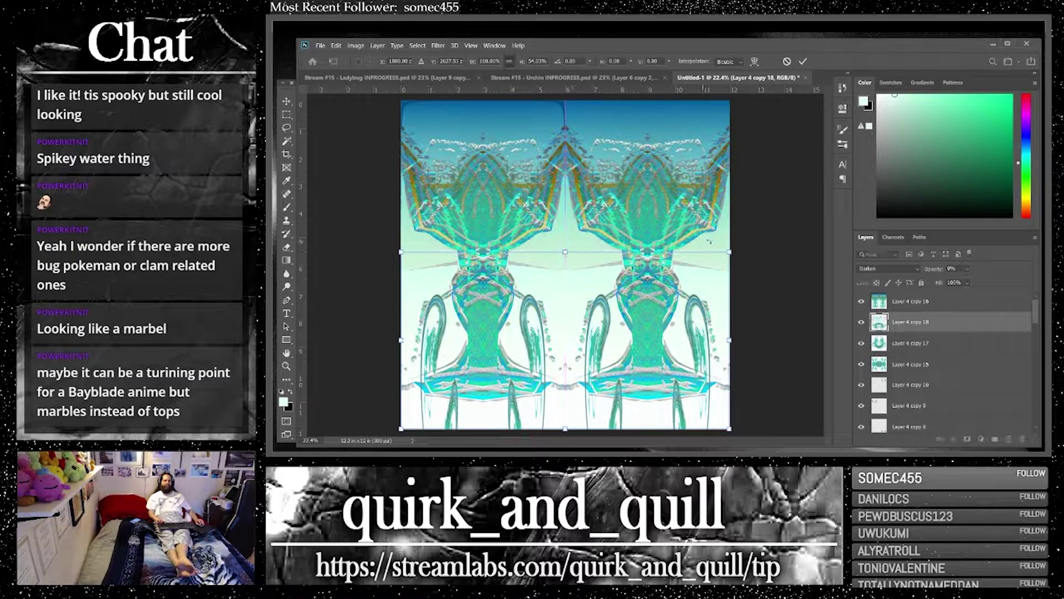
{"action": "key", "text": "ctrl+z"}
{"action": "left_click", "coordinate": [941, 305]}
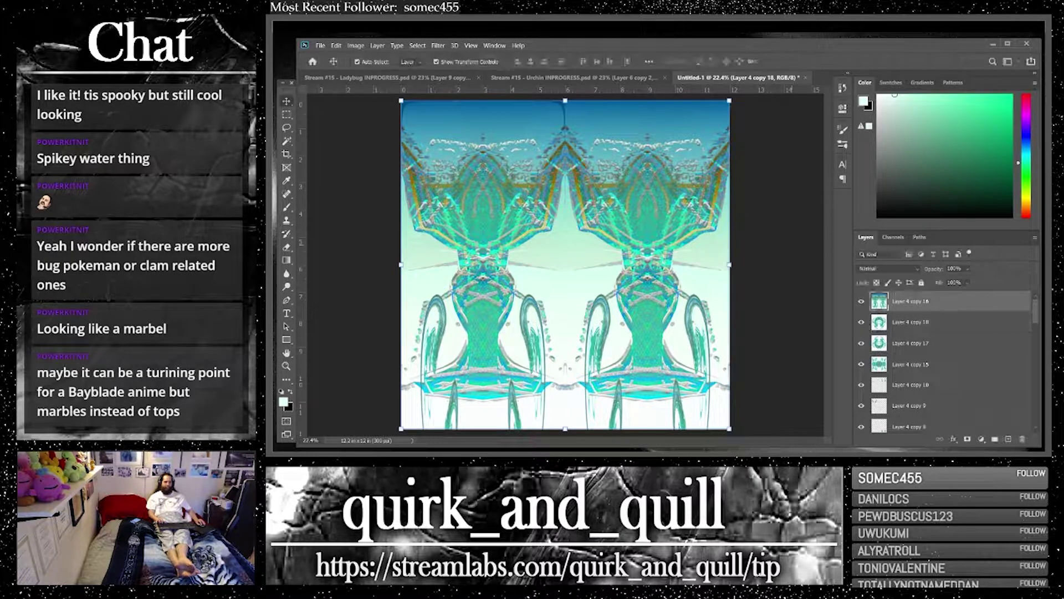
{"action": "left_click", "coordinate": [893, 268]}
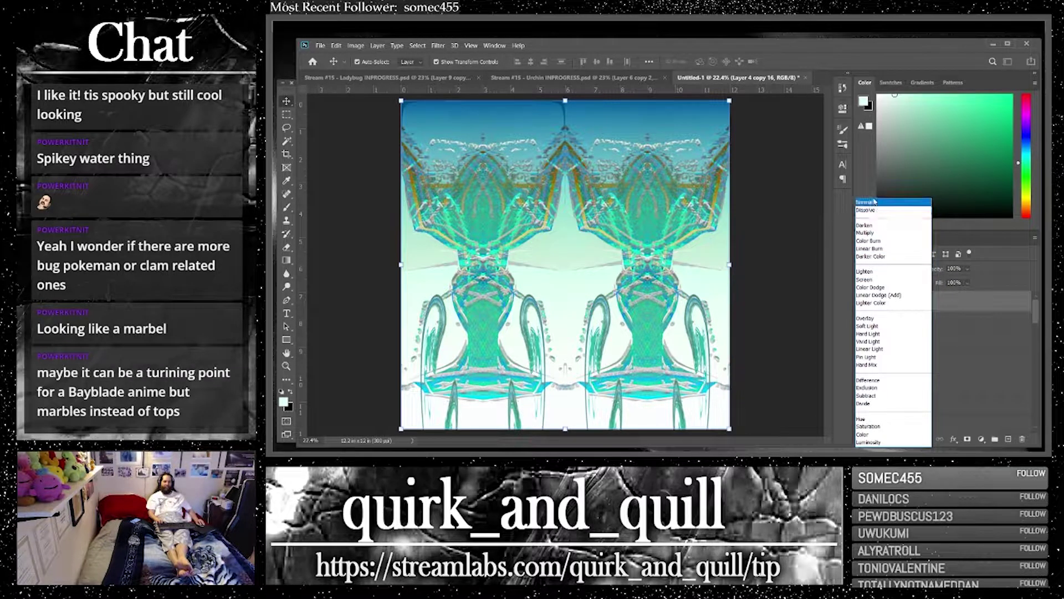
{"action": "left_click", "coordinate": [888, 204]}
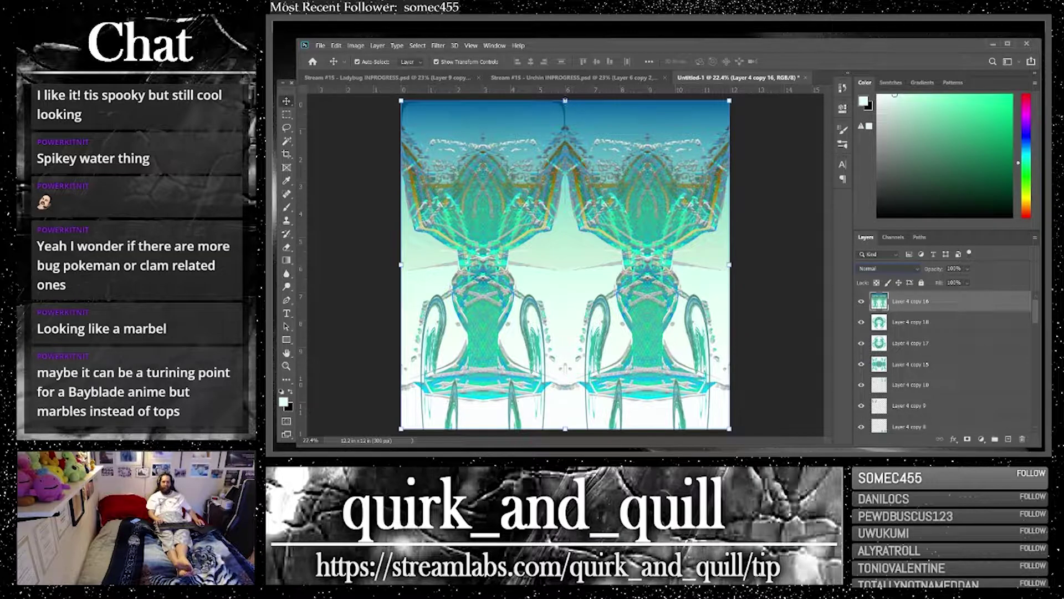
{"action": "left_click_drag", "start_coordinate": [565, 101], "coordinate": [565, 266]}
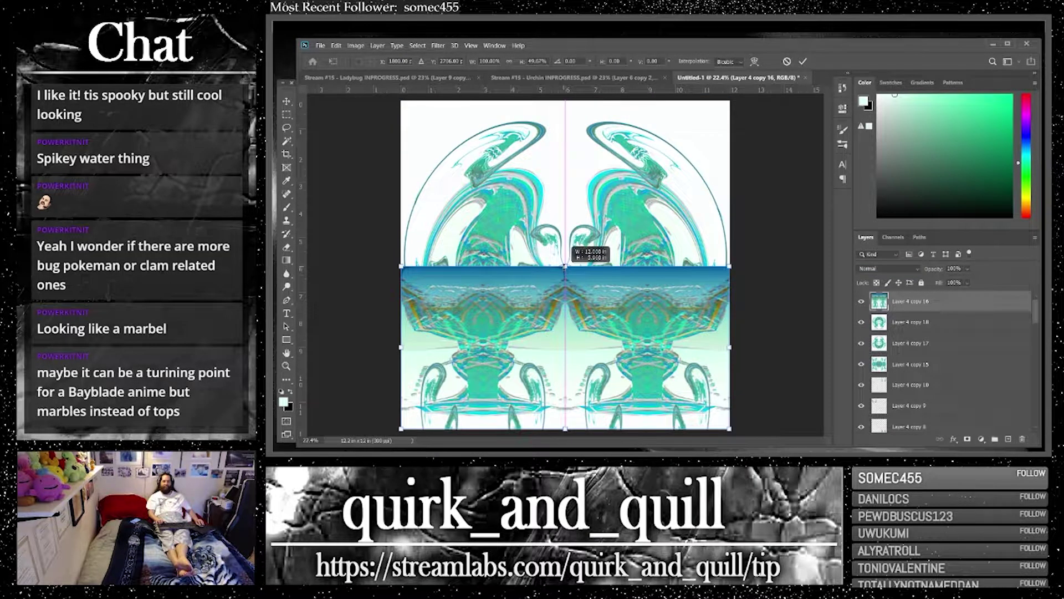
{"action": "key", "text": "Return"}
Duplicate the squashed band, flip it upward, and merge both halves into one mirrored band
{"action": "left_click_drag", "start_coordinate": [909, 301], "coordinate": [1008, 439]}
{"action": "key", "text": "ctrl+t"}
{"action": "mouse_move", "coordinate": [565, 100]}
{"action": "left_mouse_down"}
{"action": "mouse_move", "coordinate": [585, 239]}
{"action": "mouse_move", "coordinate": [584, 98]}
{"action": "left_mouse_up"}
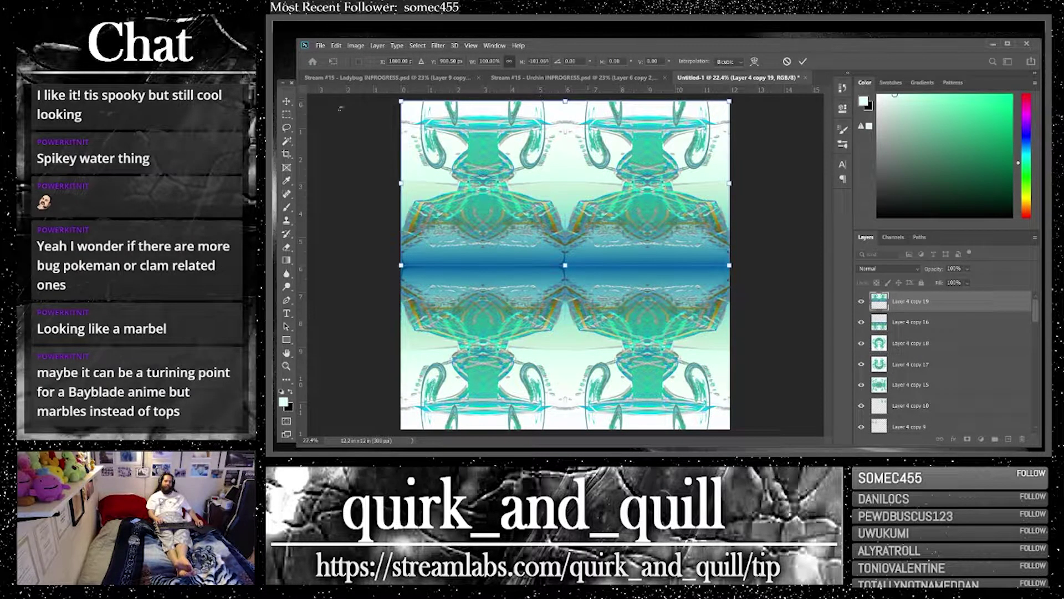
{"action": "key", "text": "Return"}
{"action": "left_click", "coordinate": [941, 323], "text": "shift"}
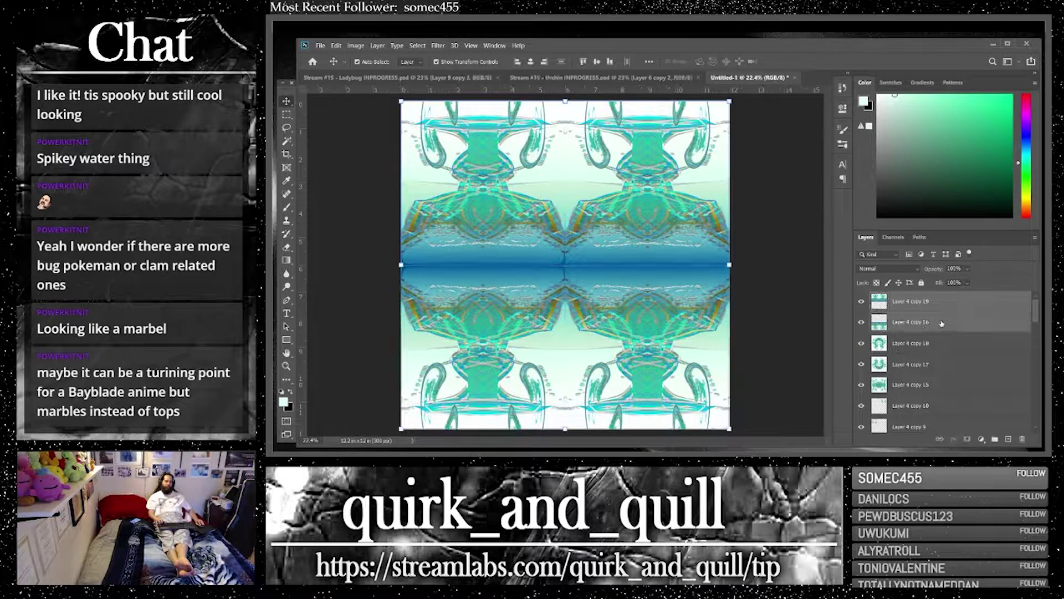
{"action": "left_click_drag", "start_coordinate": [976, 323], "coordinate": [897, 336]}
{"action": "right_click", "coordinate": [898, 339]}
{"action": "left_click", "coordinate": [924, 340]}
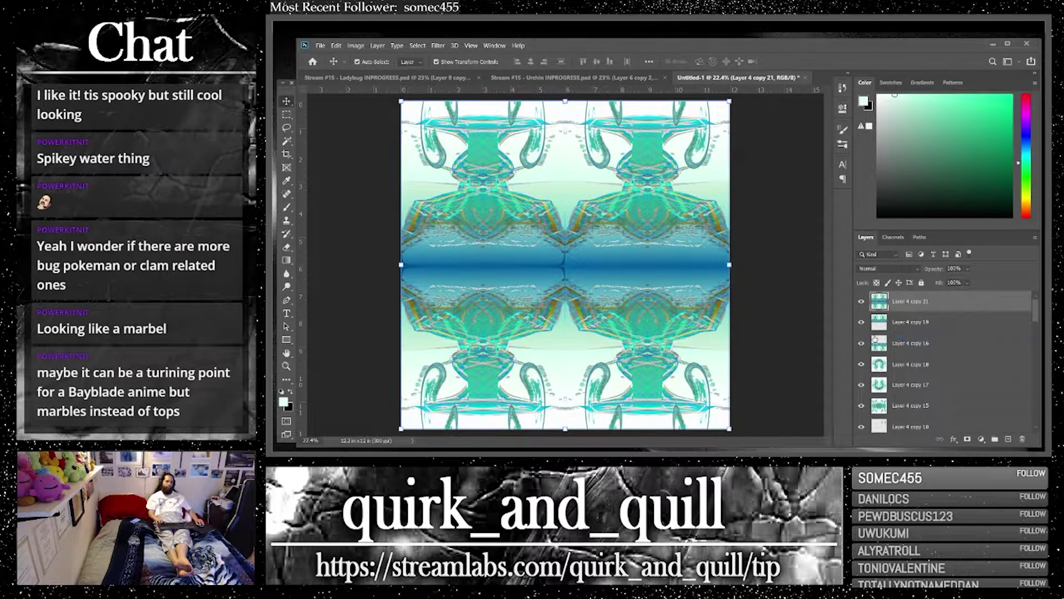
Duplicate Layer 4 copy 17 as copy 20 and move it to the top of the stack
{"action": "left_click", "coordinate": [931, 363]}
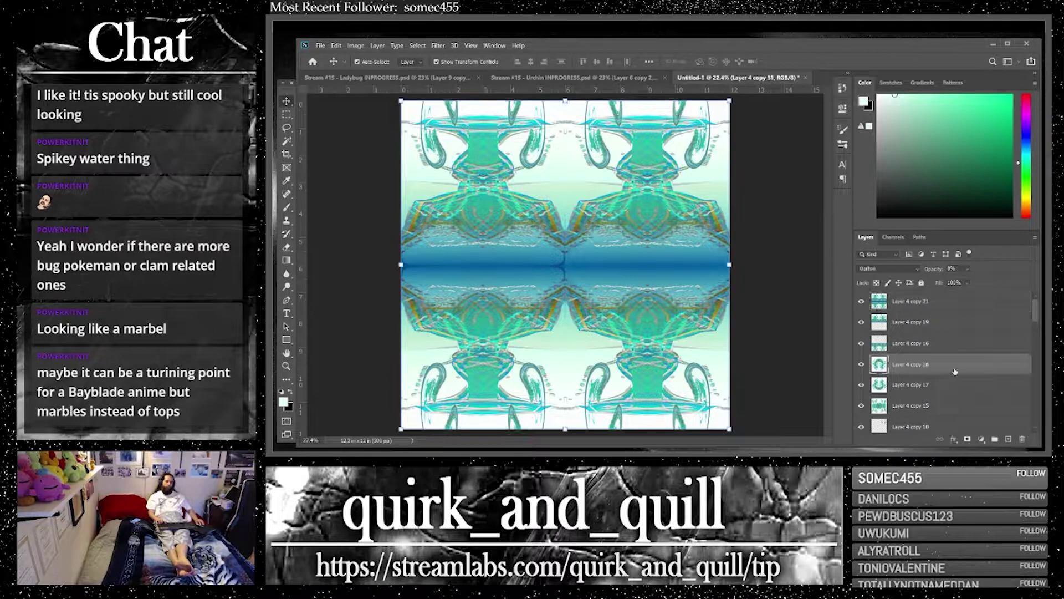
{"action": "left_click", "coordinate": [998, 387]}
{"action": "key", "text": "ctrl+j"}
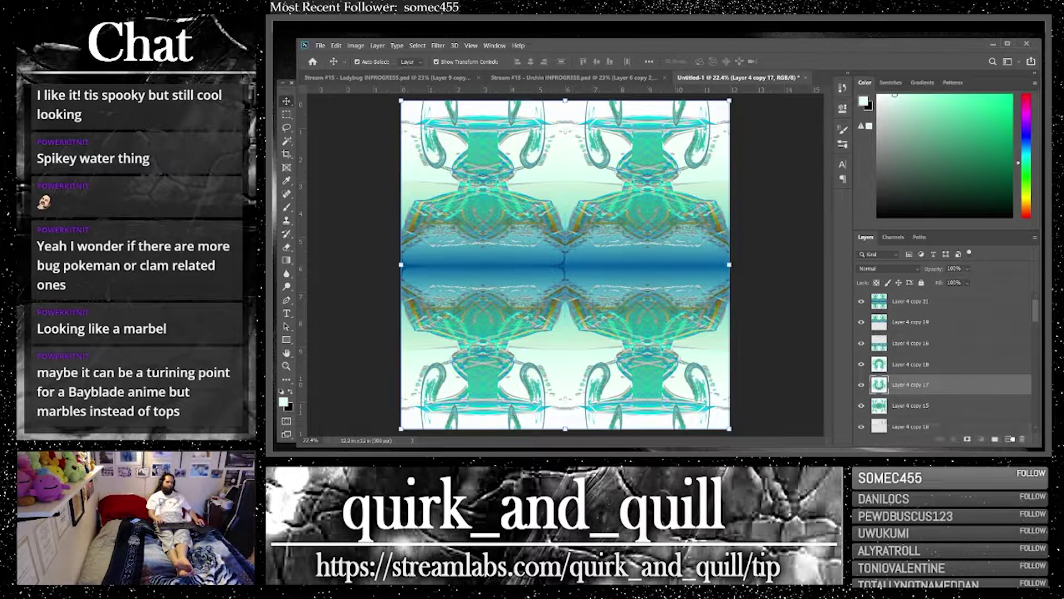
{"action": "left_click_drag", "start_coordinate": [965, 393], "coordinate": [948, 302]}
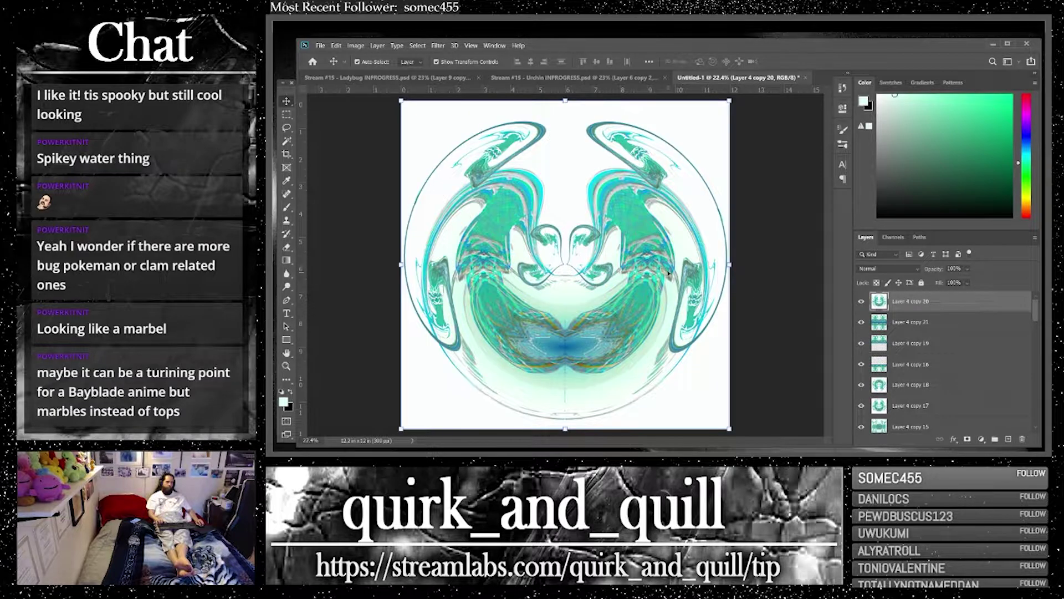
Shrink the orb to about 62.95%, centred, and place a copy of copy 15 below it
{"action": "left_click_drag", "start_coordinate": [400, 101], "coordinate": [526, 226]}
{"action": "left_click_drag", "start_coordinate": [582, 308], "coordinate": [524, 247]}
{"action": "left_click", "coordinate": [285, 103]}
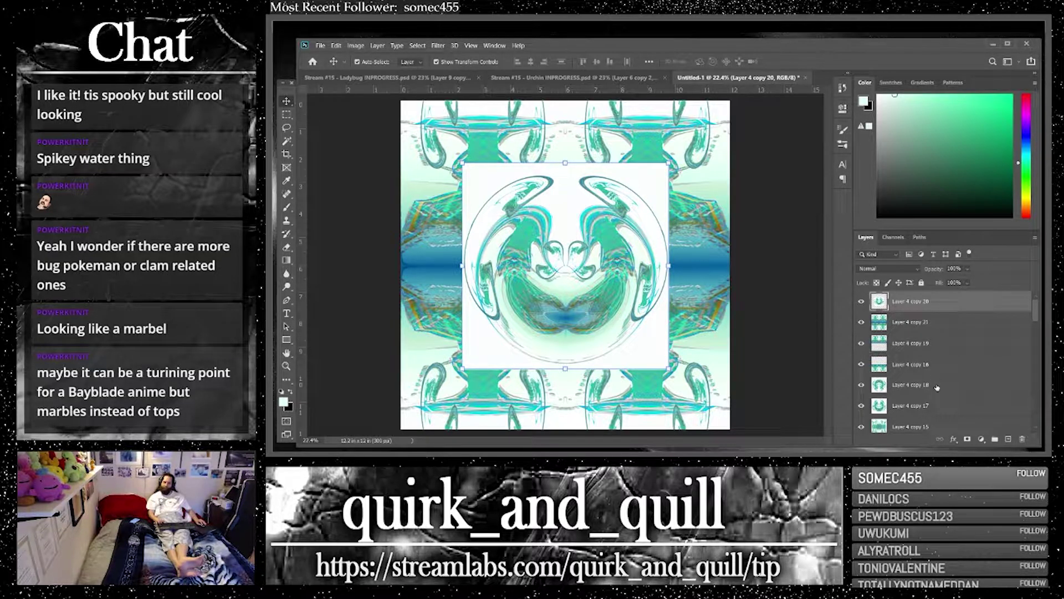
{"action": "left_click", "coordinate": [941, 426]}
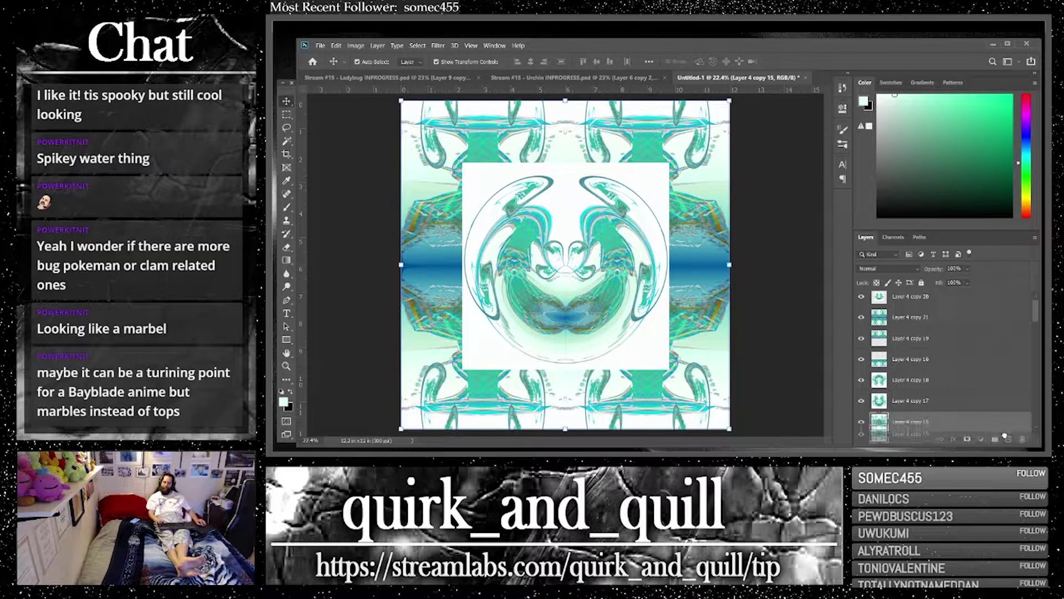
{"action": "key", "text": "ctrl+j"}
{"action": "left_click_drag", "start_coordinate": [952, 261], "coordinate": [956, 312]}
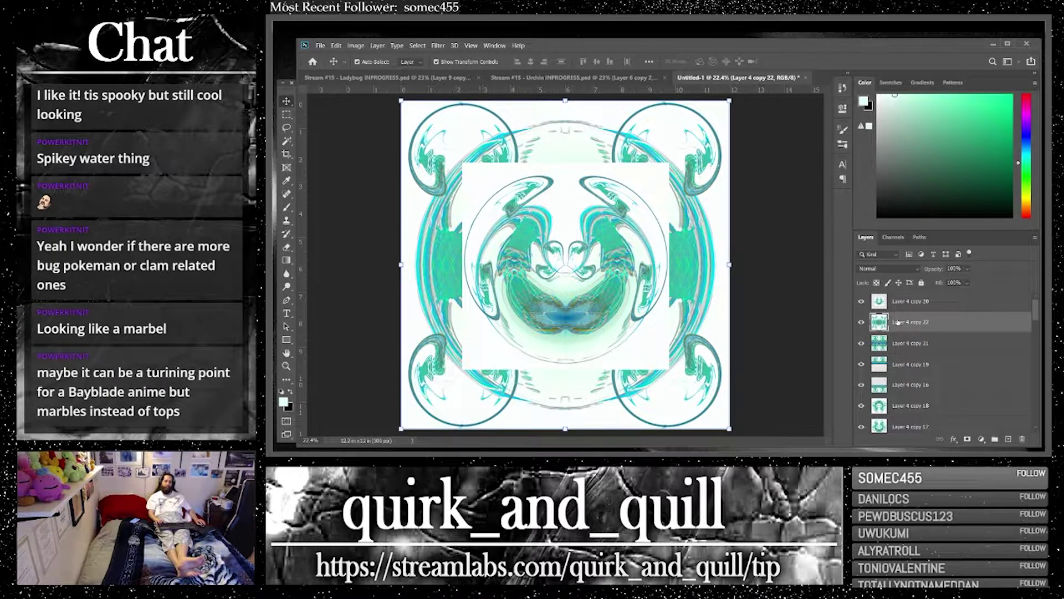
Set the orb to Divide, merge it with copy 22, and duplicate the composite
{"action": "left_click", "coordinate": [915, 308]}
{"action": "left_click", "coordinate": [903, 269]}
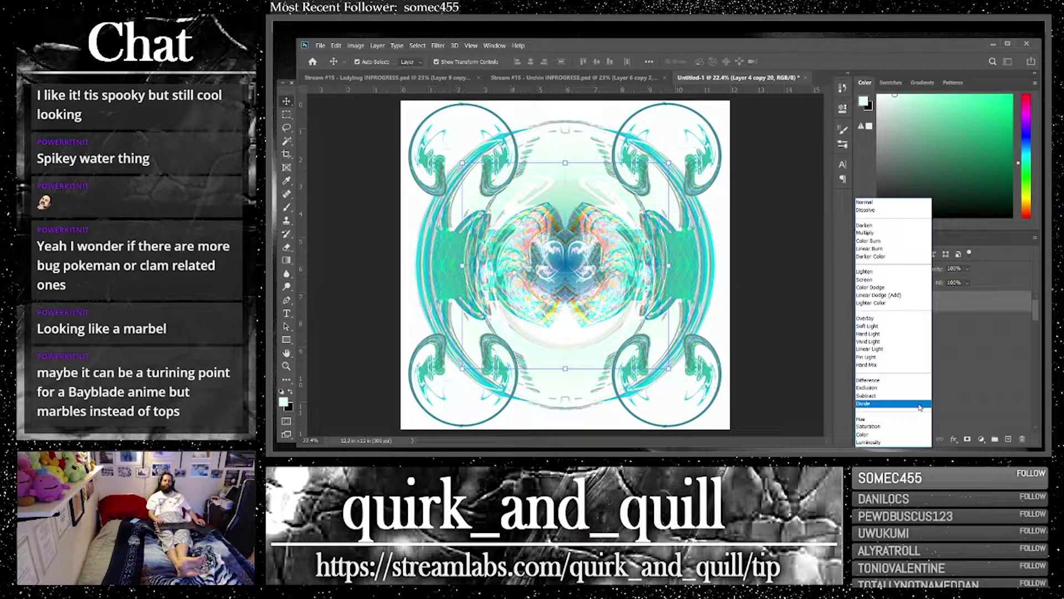
{"action": "left_click", "coordinate": [919, 407]}
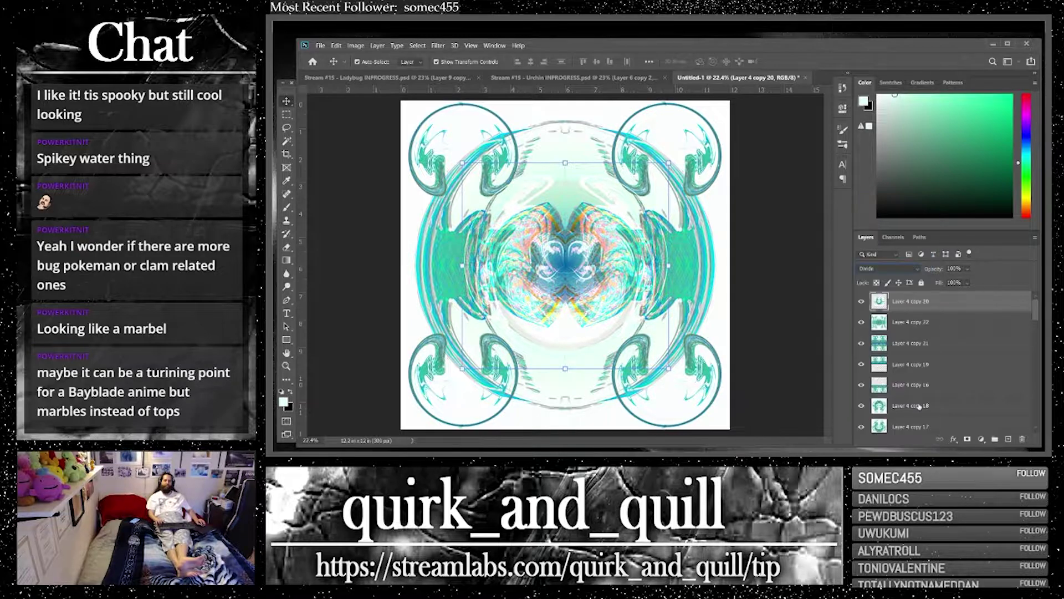
{"action": "left_click", "coordinate": [948, 322], "text": "shift"}
{"action": "left_click", "coordinate": [1007, 439]}
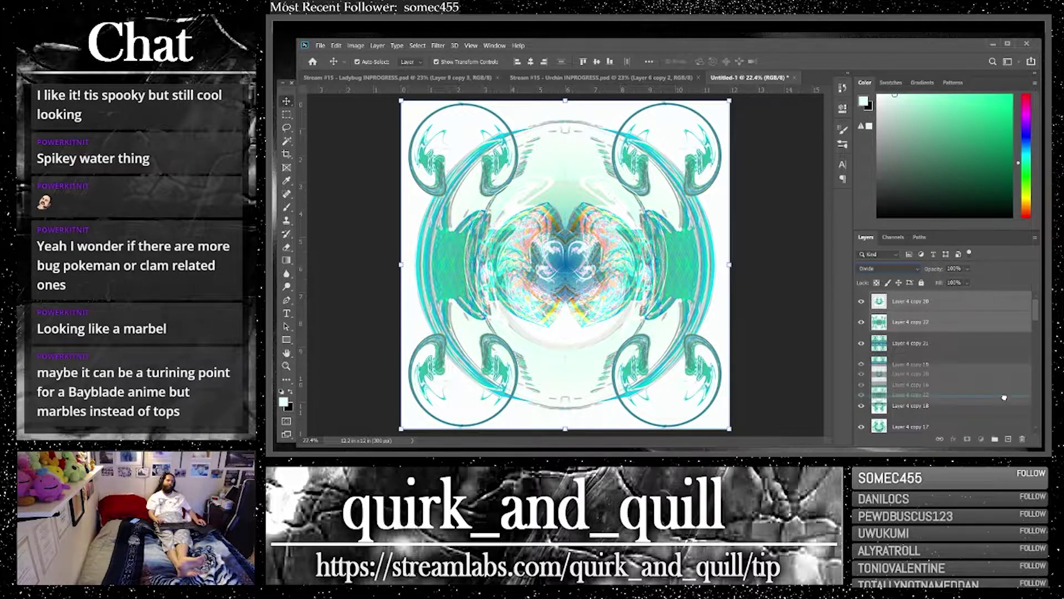
{"action": "right_click", "coordinate": [917, 326]}
{"action": "left_click", "coordinate": [865, 342]}
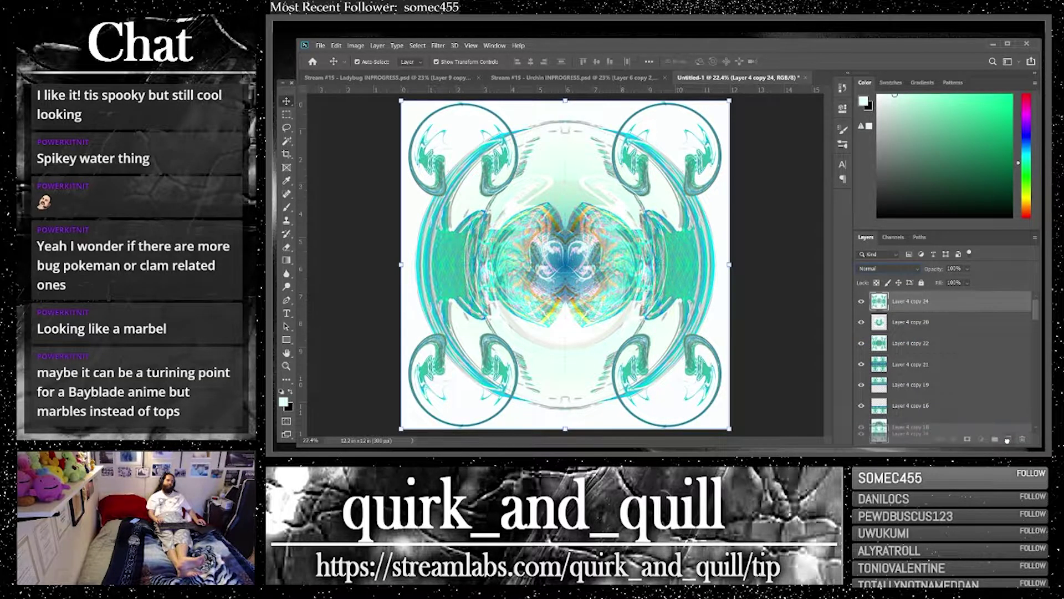
{"action": "key", "text": "ctrl+j"}
Put a copy of band copy 21 on top as Overlay, merge it, and duplicate the result
{"action": "left_click", "coordinate": [928, 375]}
{"action": "left_click_drag", "start_coordinate": [953, 391], "coordinate": [1007, 439]}
{"action": "left_click_drag", "start_coordinate": [929, 387], "coordinate": [931, 298]}
{"action": "left_click", "coordinate": [906, 270]}
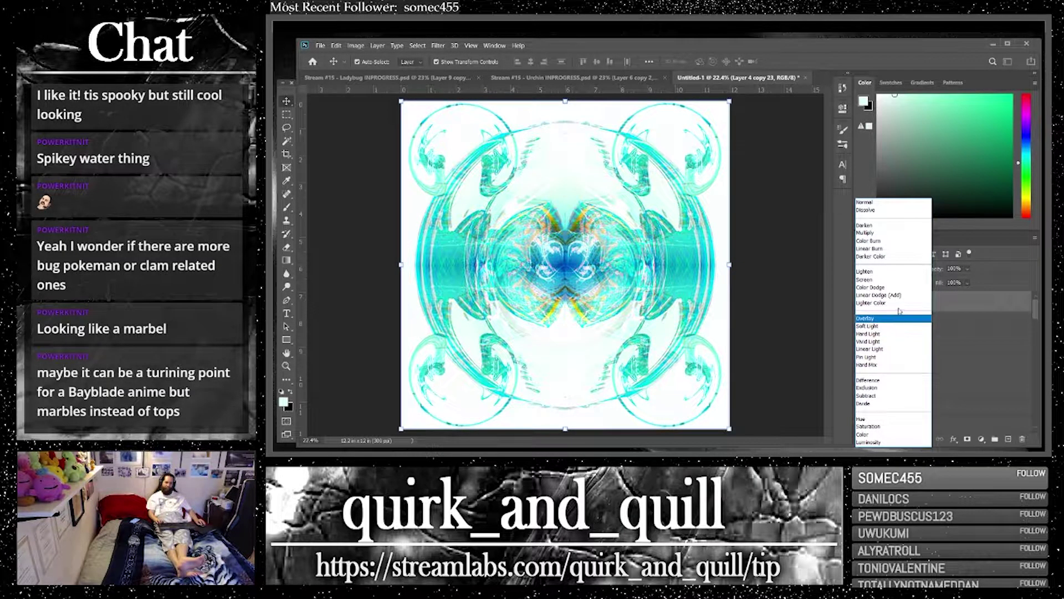
{"action": "left_click", "coordinate": [898, 318]}
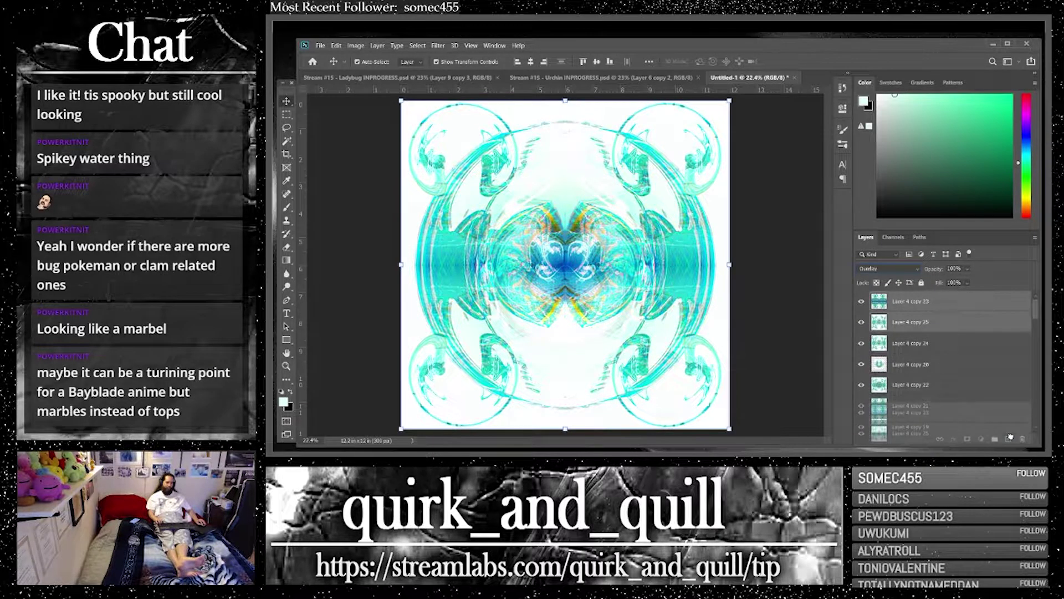
{"action": "right_click", "coordinate": [925, 324]}
{"action": "left_click", "coordinate": [878, 342]}
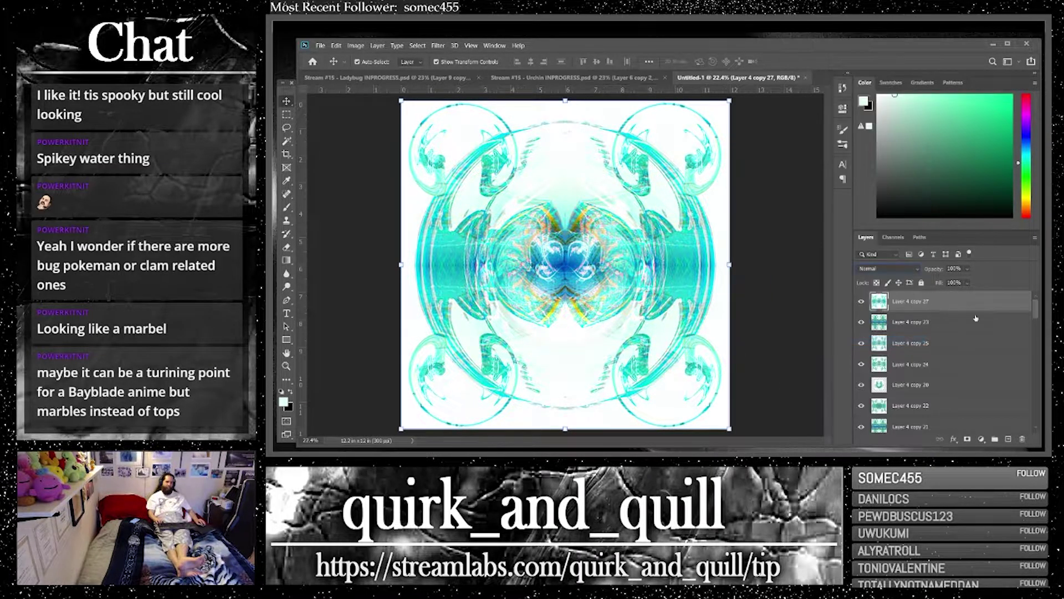
{"action": "left_click_drag", "start_coordinate": [1007, 438], "coordinate": [1007, 438]}
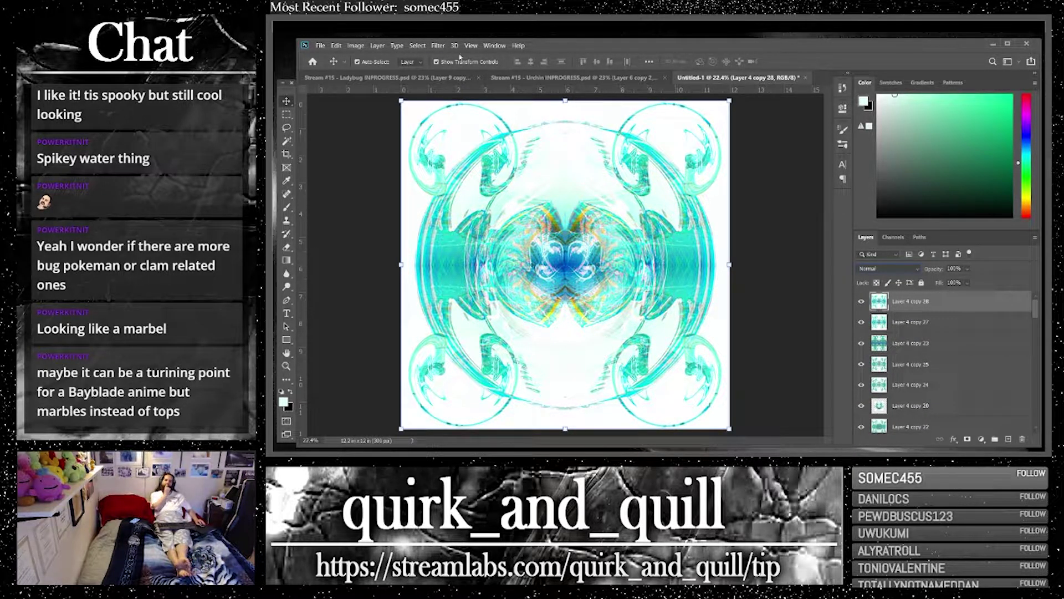
{"action": "left_click", "coordinate": [439, 45]}
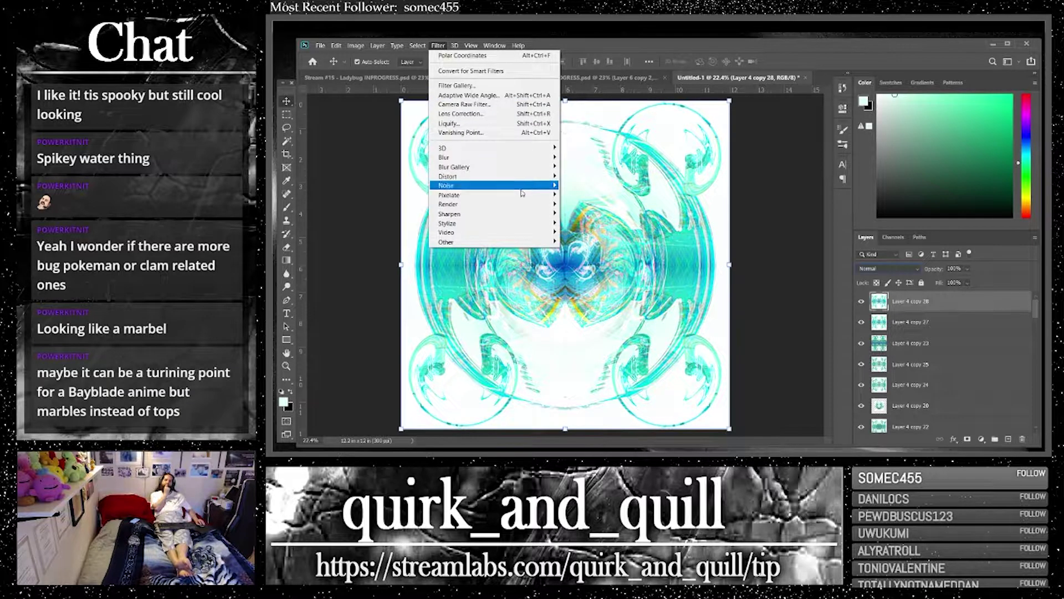
Try a Polar to Rectangular warp on Layer 4 copy 28, then undo it
{"action": "mouse_move", "coordinate": [527, 184]}
{"action": "left_click", "coordinate": [599, 194]}
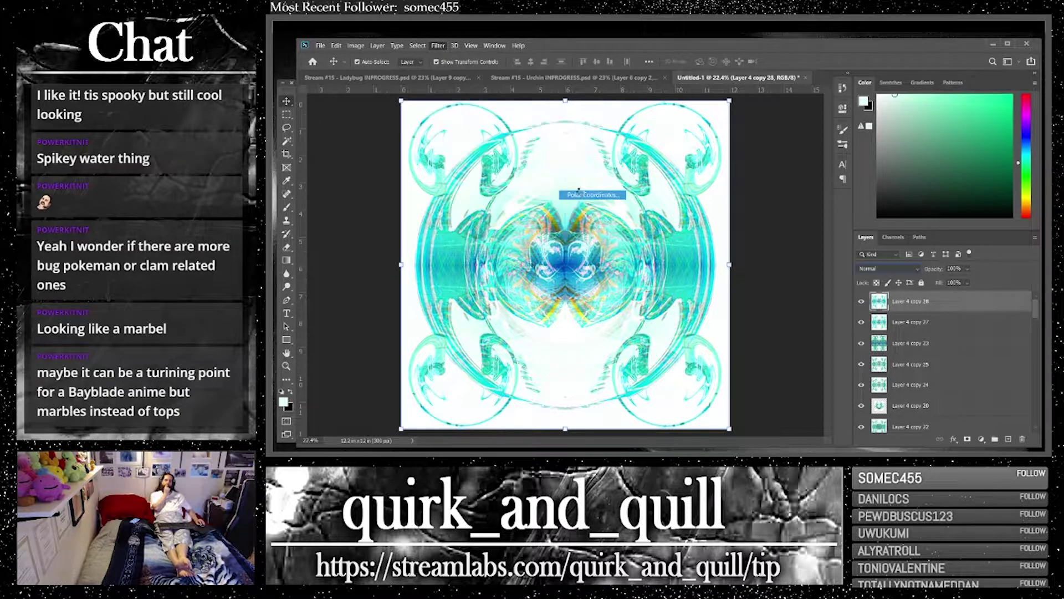
{"action": "left_click", "coordinate": [699, 188]}
{"action": "left_click", "coordinate": [700, 189]}
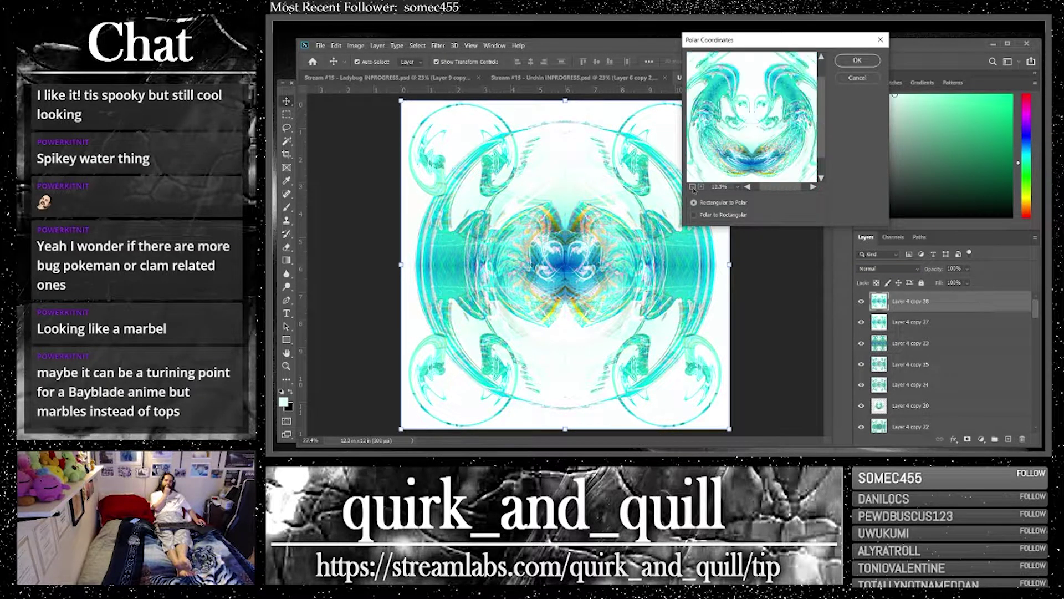
{"action": "left_click", "coordinate": [700, 189]}
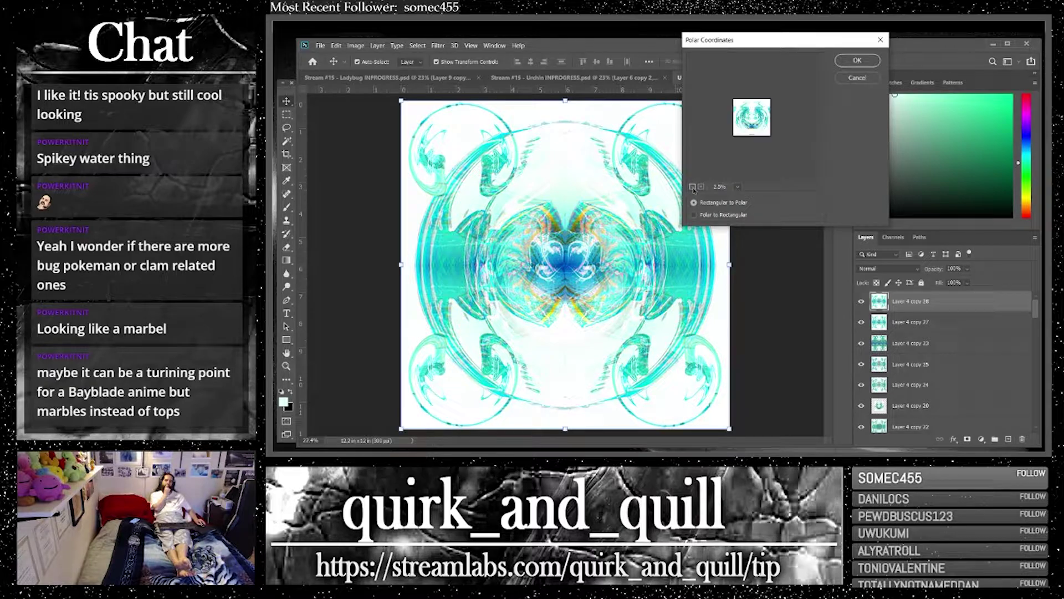
{"action": "left_click", "coordinate": [694, 215]}
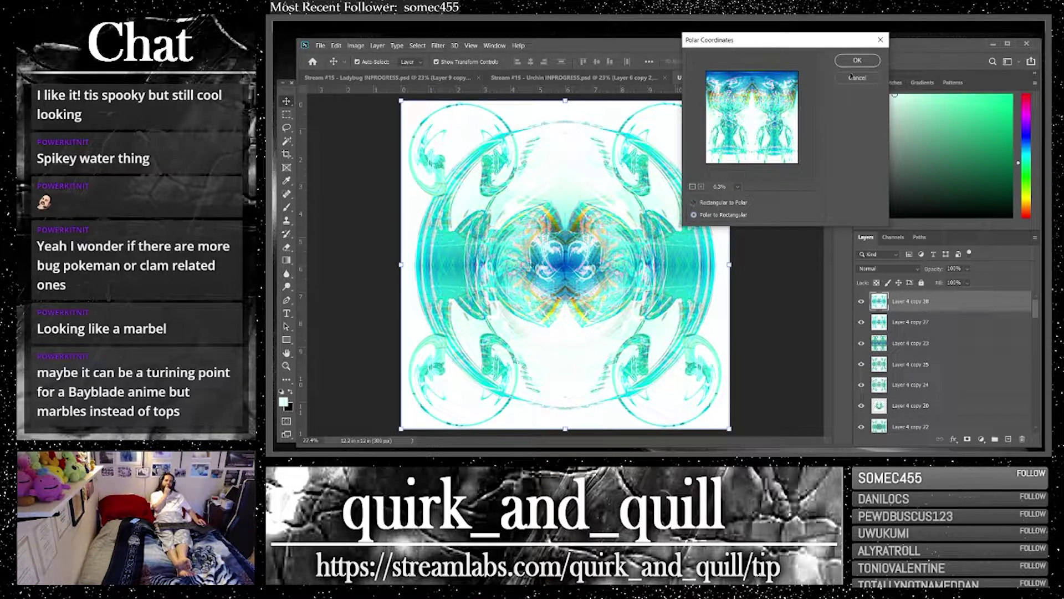
{"action": "key", "text": "Return"}
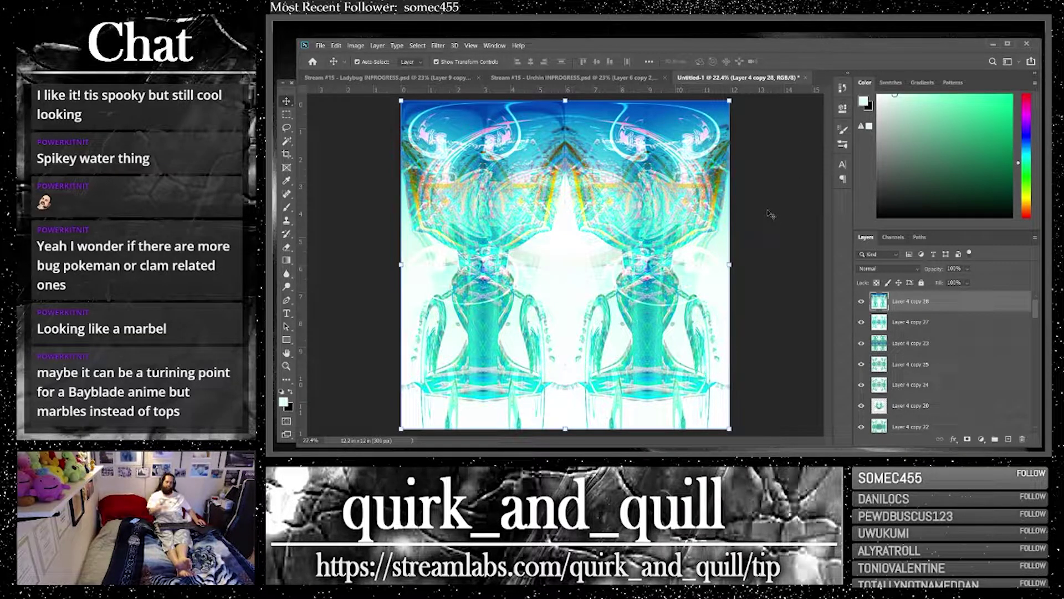
{"action": "key", "text": "ctrl+z"}
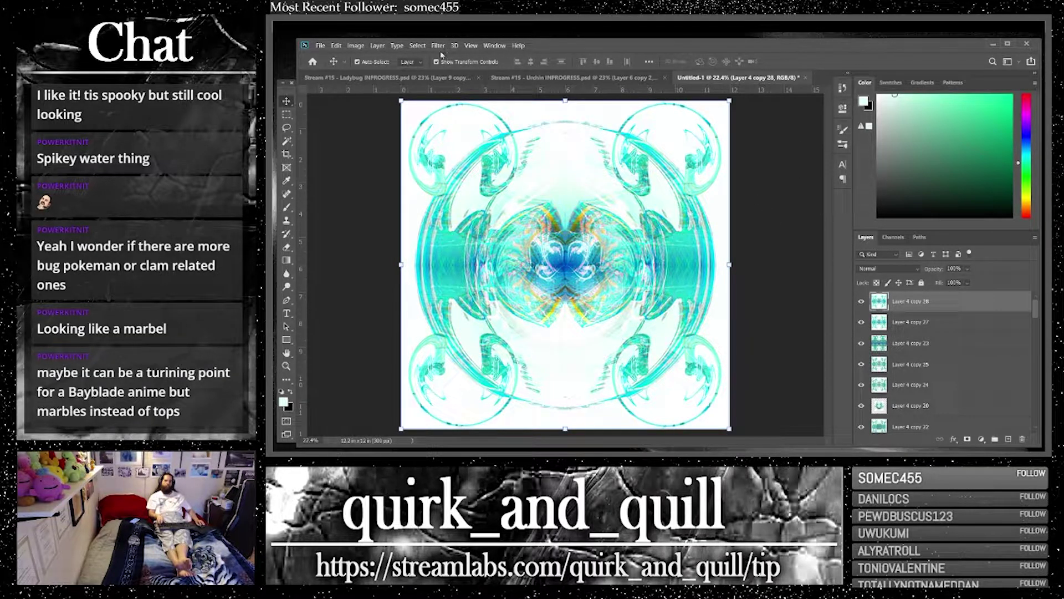
Warp Layer 4 copy 28 Rectangular to Polar into a round ring of teal curls
{"action": "left_click", "coordinate": [439, 46]}
{"action": "mouse_move", "coordinate": [532, 176]}
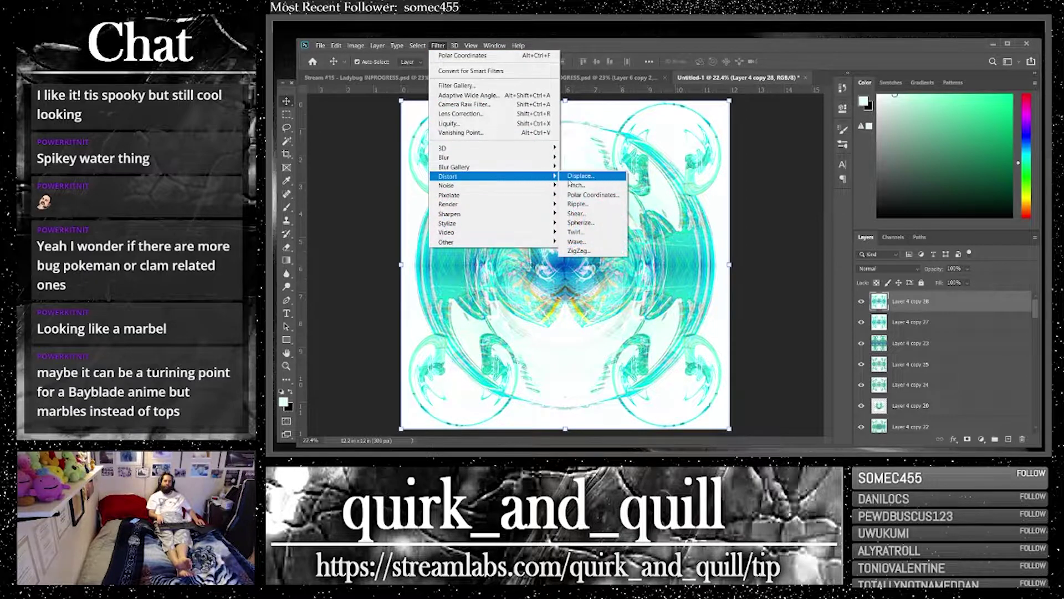
{"action": "left_click", "coordinate": [580, 194]}
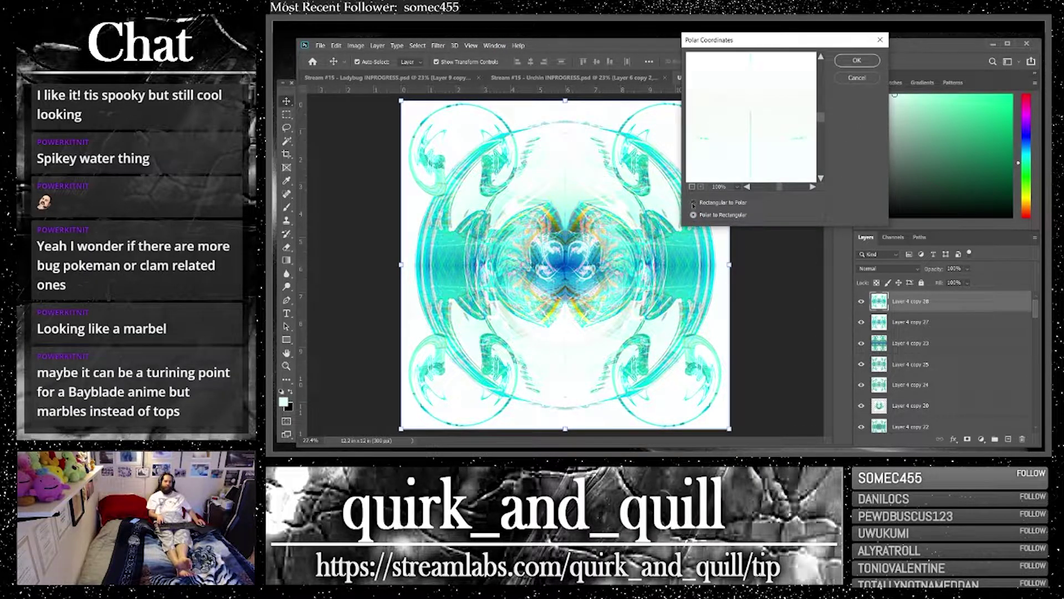
{"action": "left_click", "coordinate": [693, 203]}
{"action": "left_click", "coordinate": [857, 60]}
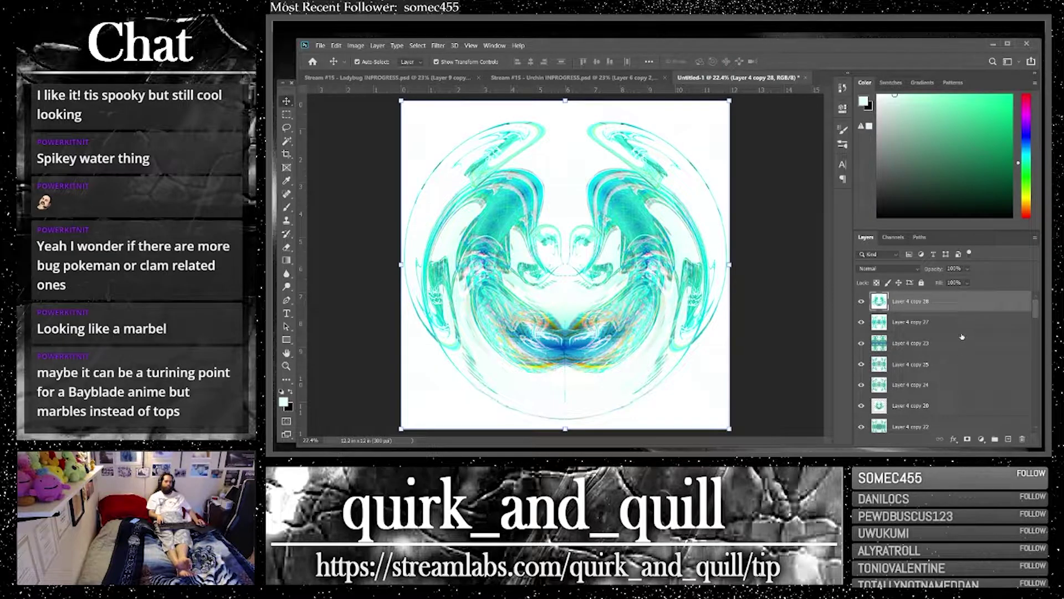
{"action": "left_click", "coordinate": [904, 270]}
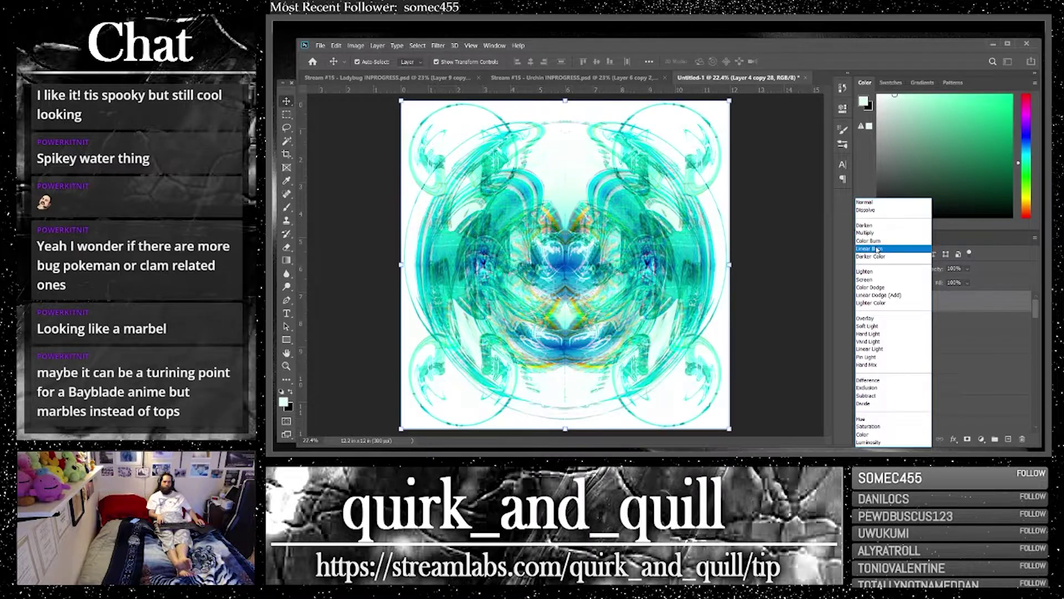
Set the warped layer to Lighten, duplicate it, and merge copies 29 and 30
{"action": "left_click", "coordinate": [868, 274]}
{"action": "key", "text": "ctrl+j"}
{"action": "key", "text": "ctrl+j"}
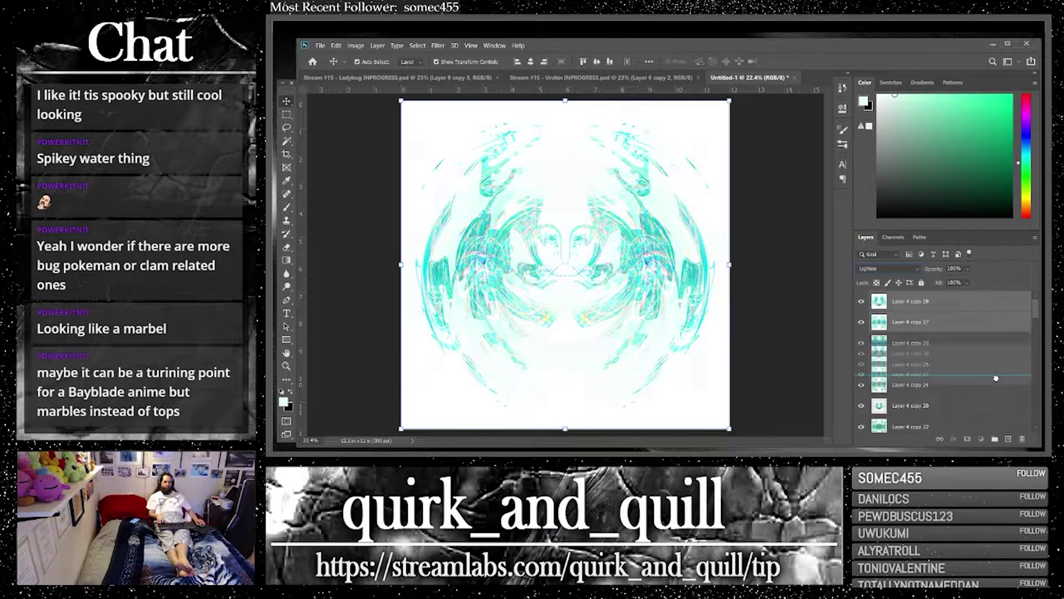
{"action": "right_click", "coordinate": [916, 326]}
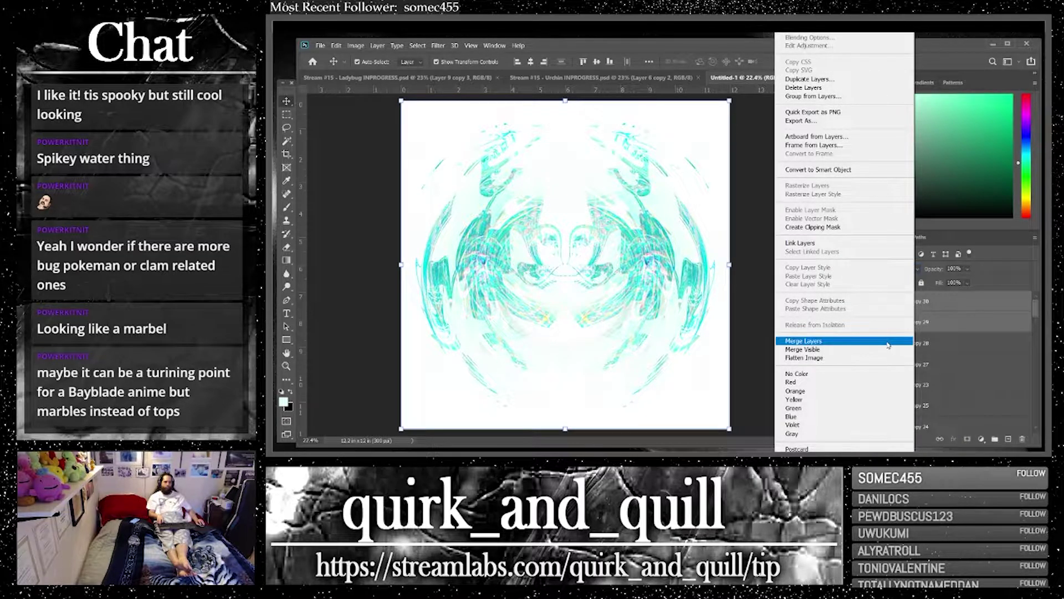
{"action": "left_click", "coordinate": [804, 341]}
Apply Brightness -150 and Contrast 100 to Layer 4 copy 30, then duplicate it as copy 31
{"action": "left_click", "coordinate": [356, 45]}
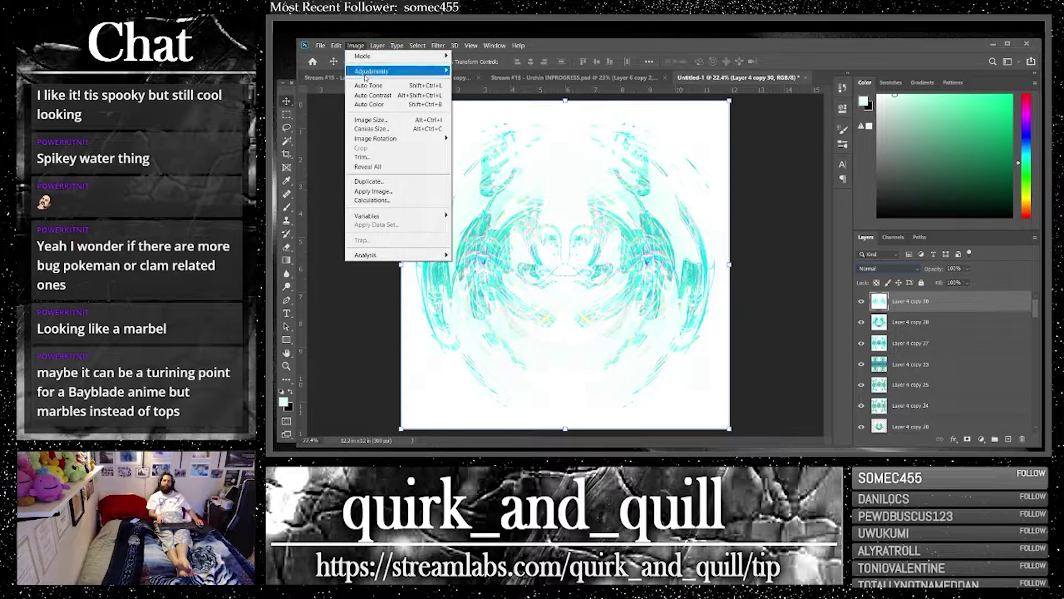
{"action": "mouse_move", "coordinate": [427, 71]}
{"action": "left_click", "coordinate": [467, 71]}
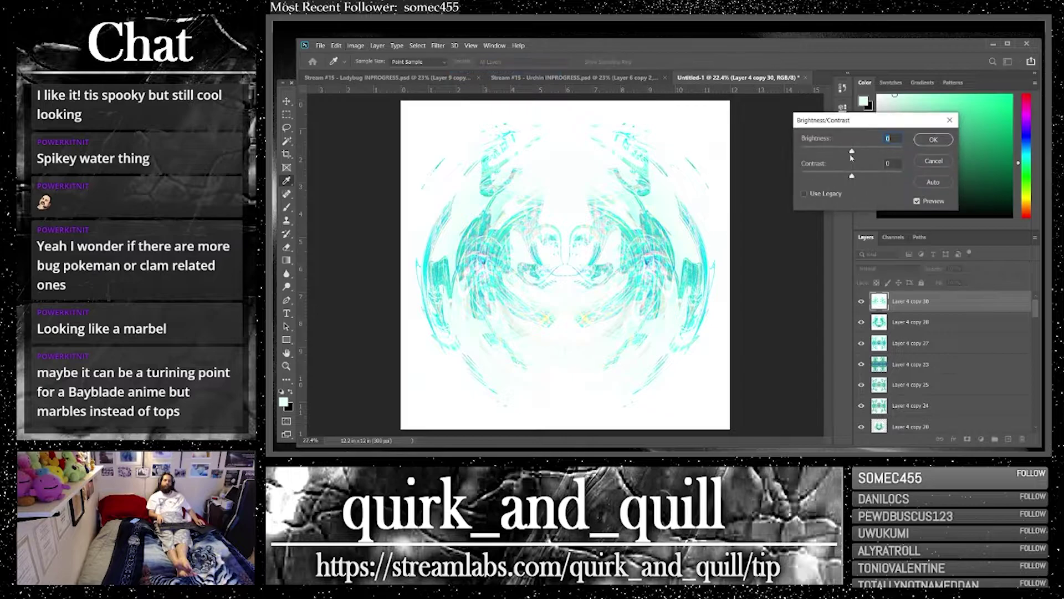
{"action": "left_click_drag", "start_coordinate": [853, 151], "coordinate": [743, 161]}
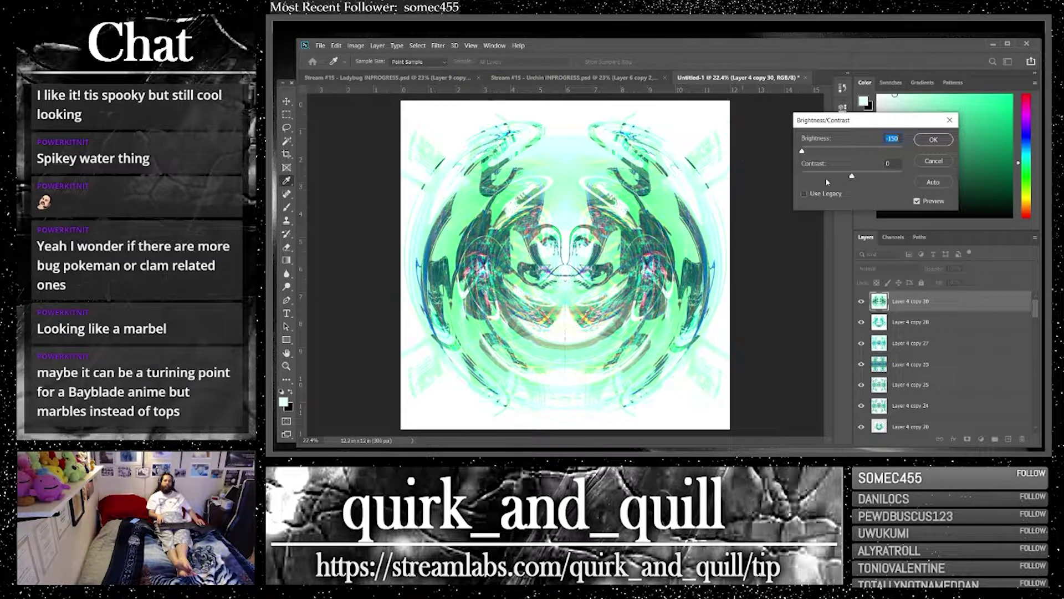
{"action": "left_click_drag", "start_coordinate": [852, 176], "coordinate": [946, 176]}
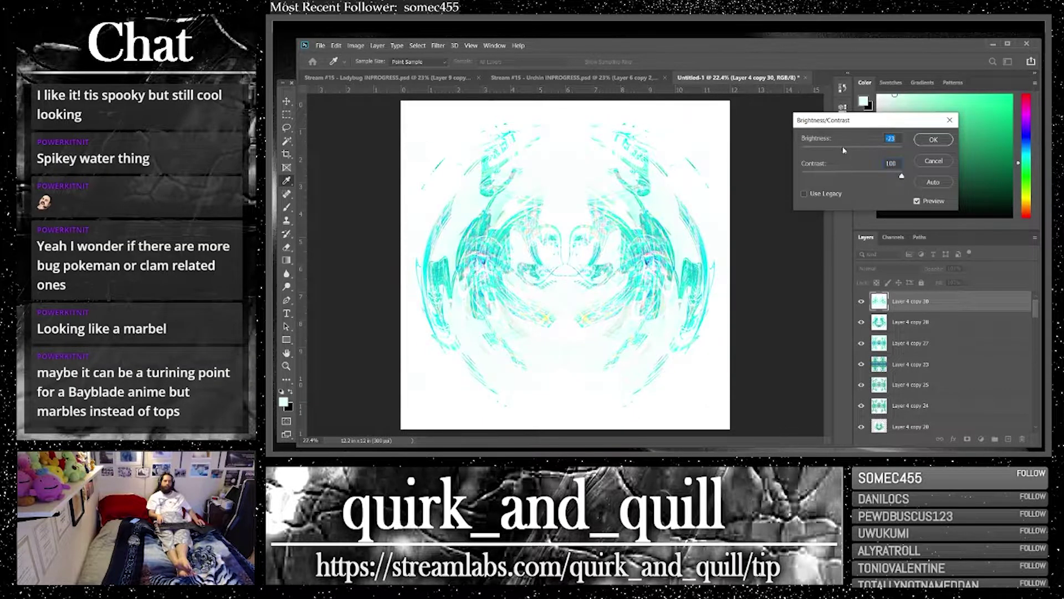
{"action": "left_click", "coordinate": [799, 151]}
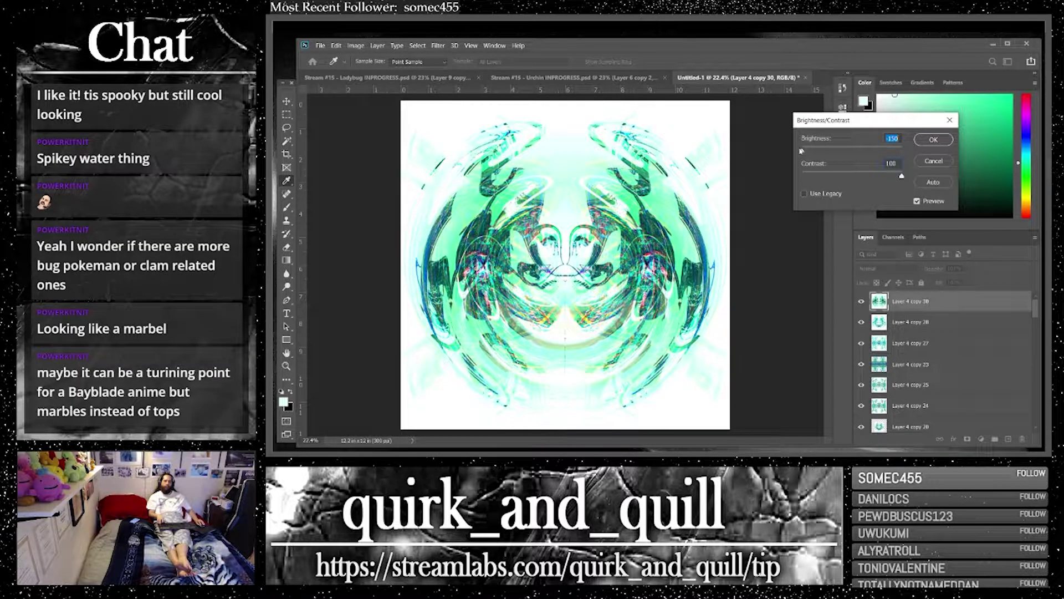
{"action": "left_click", "coordinate": [931, 140]}
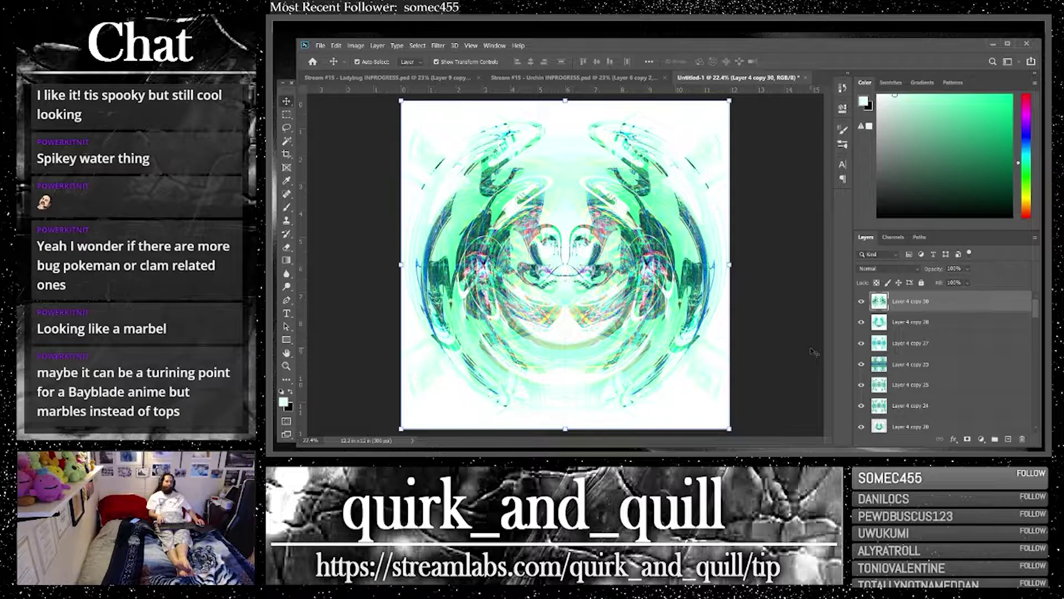
{"action": "left_click_drag", "start_coordinate": [980, 305], "coordinate": [1009, 438]}
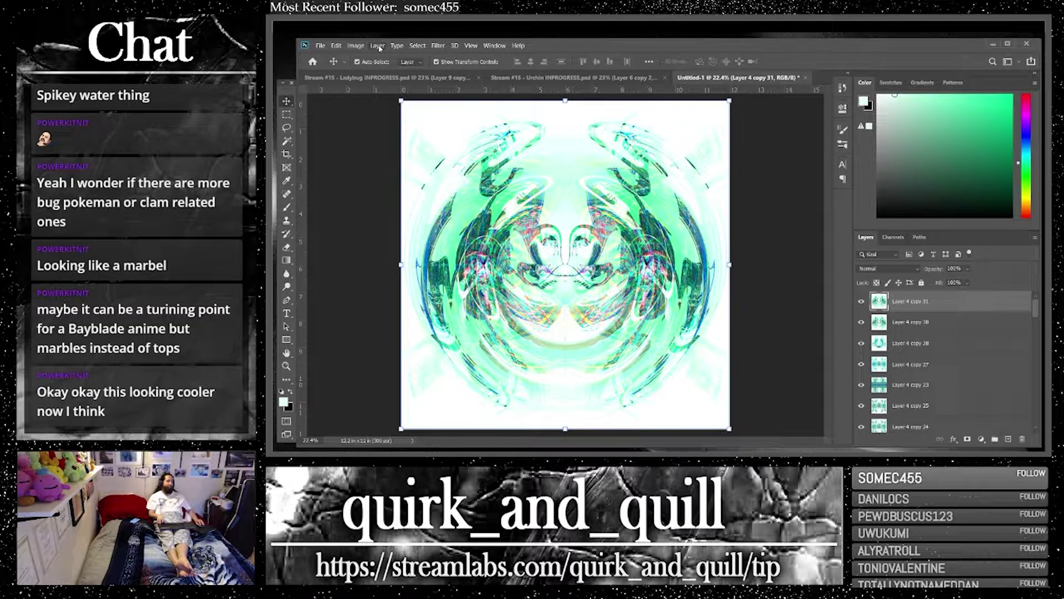
Look through the layers, duplicating Layer 4 copy 28 and undoing its move to the top
{"action": "left_click", "coordinate": [355, 46]}
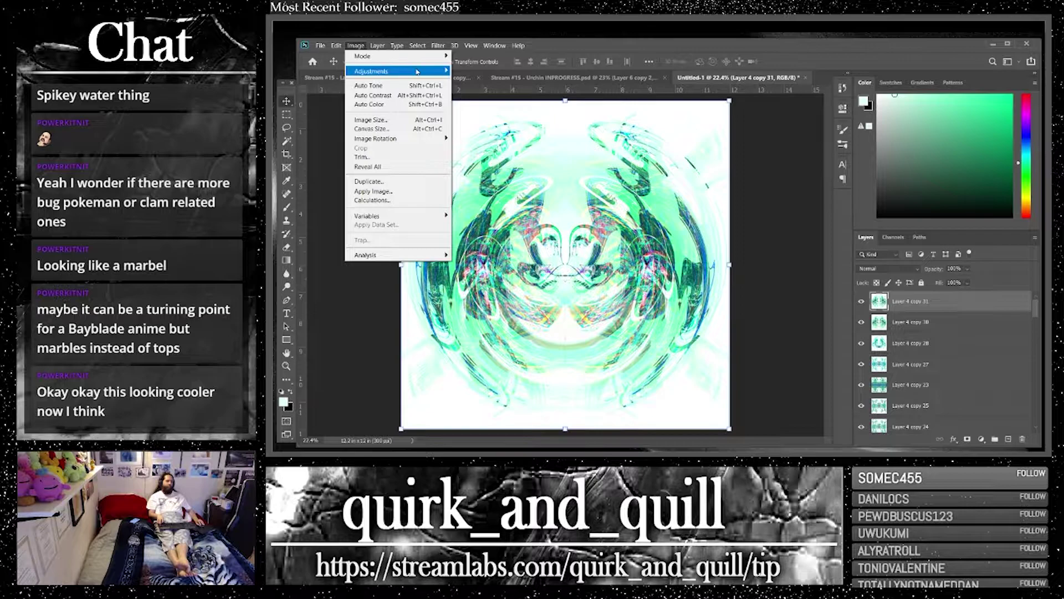
{"action": "mouse_move", "coordinate": [446, 71]}
{"action": "key", "text": "Escape"}
{"action": "key", "text": "Escape"}
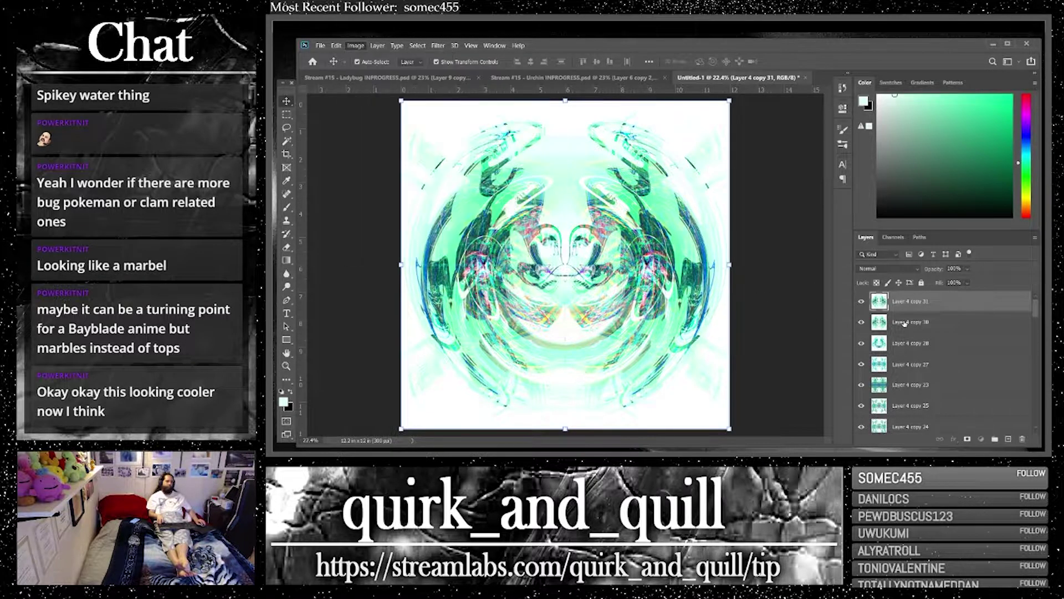
{"action": "left_click", "coordinate": [910, 321]}
{"action": "left_click", "coordinate": [911, 342]}
{"action": "left_click", "coordinate": [910, 363]}
{"action": "left_click", "coordinate": [927, 385]}
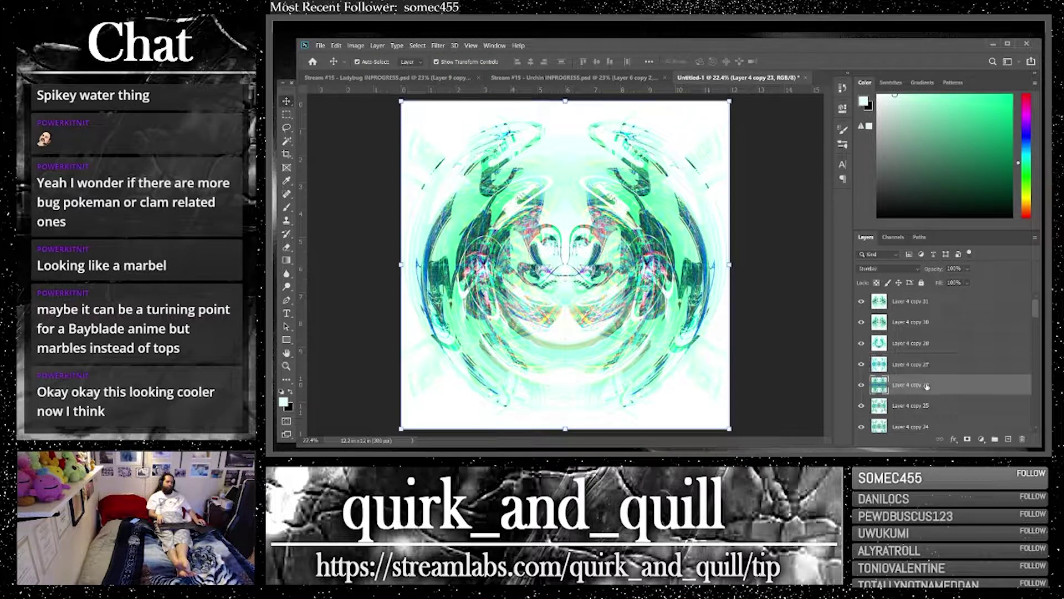
{"action": "left_click", "coordinate": [942, 411]}
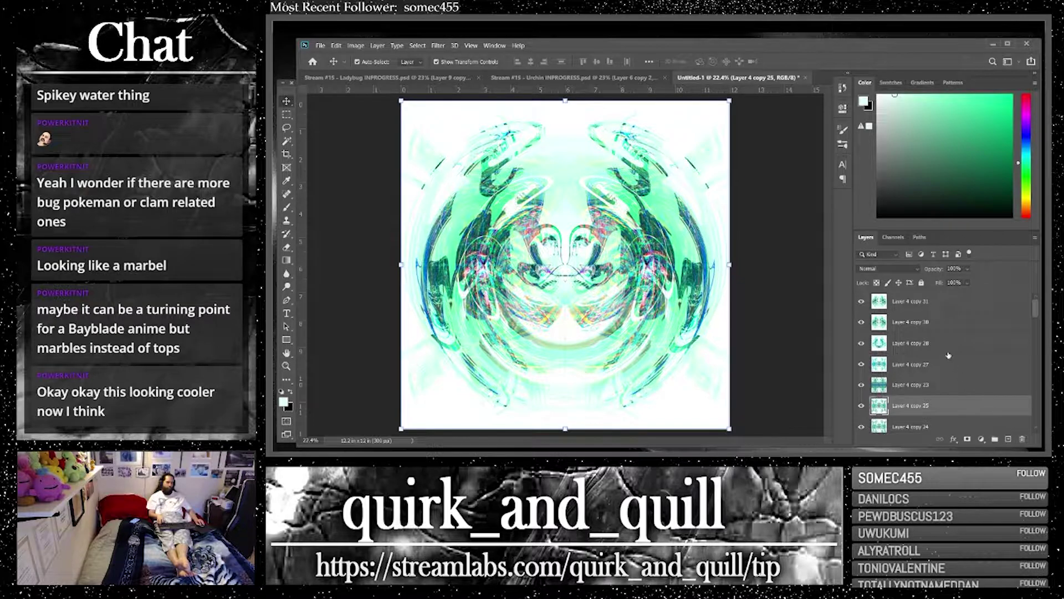
{"action": "left_click", "coordinate": [947, 343]}
{"action": "key", "text": "ctrl+j"}
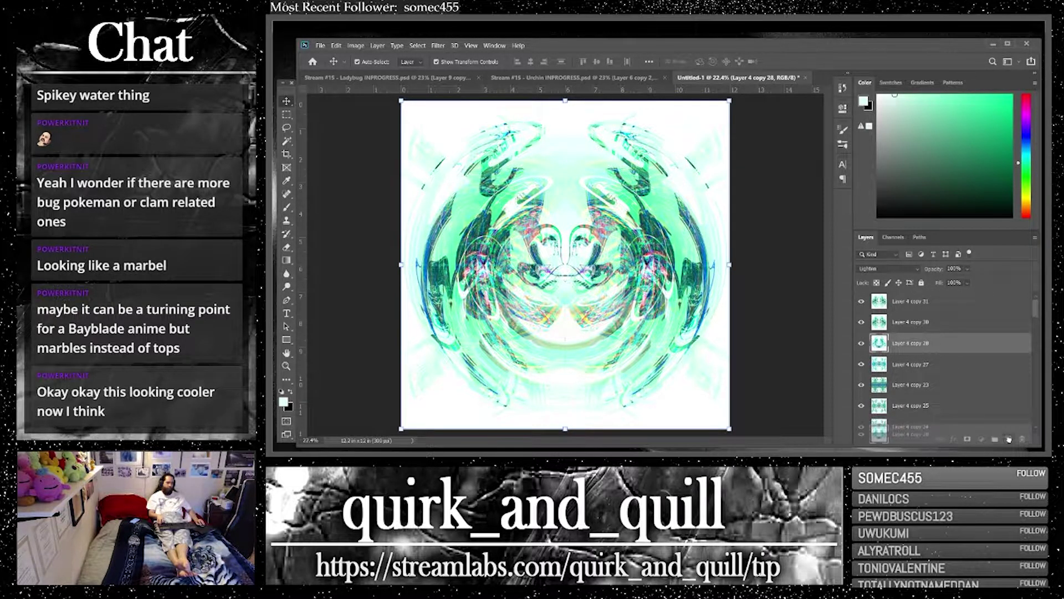
{"action": "left_click_drag", "start_coordinate": [909, 353], "coordinate": [911, 296]}
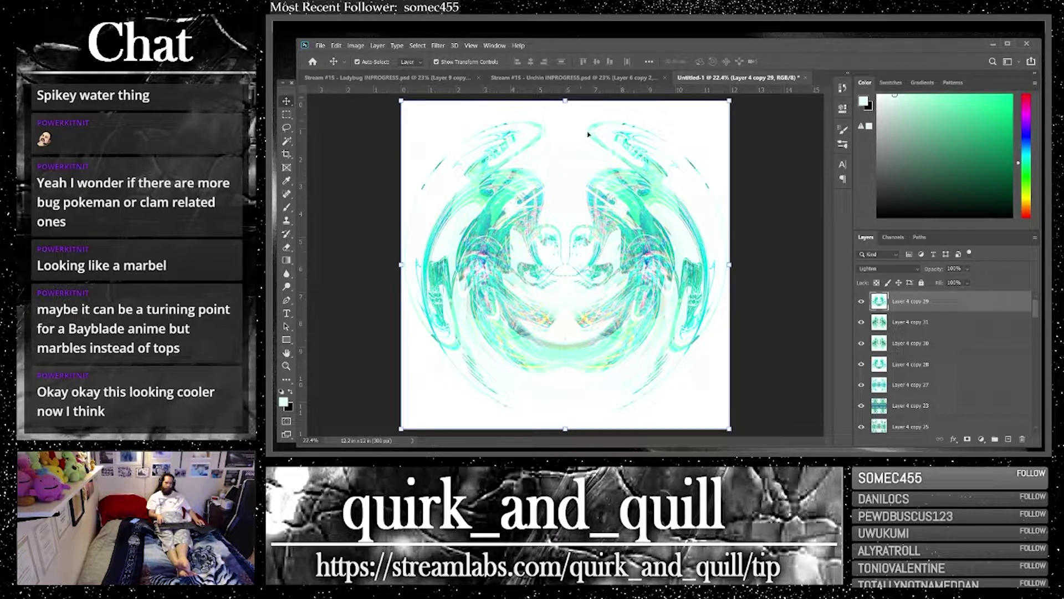
{"action": "key", "text": "ctrl+z"}
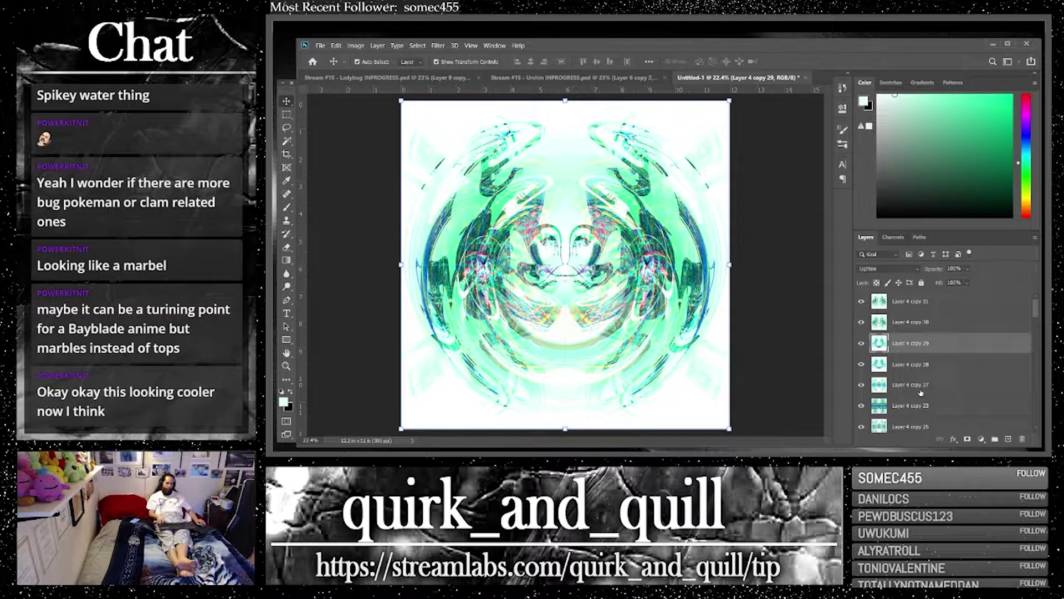
Duplicate Layer 4 copy 27 to the top and scale it to about 30% at top centre
{"action": "left_click", "coordinate": [921, 392]}
{"action": "key", "text": "ctrl+j"}
{"action": "left_click_drag", "start_coordinate": [923, 388], "coordinate": [917, 299]}
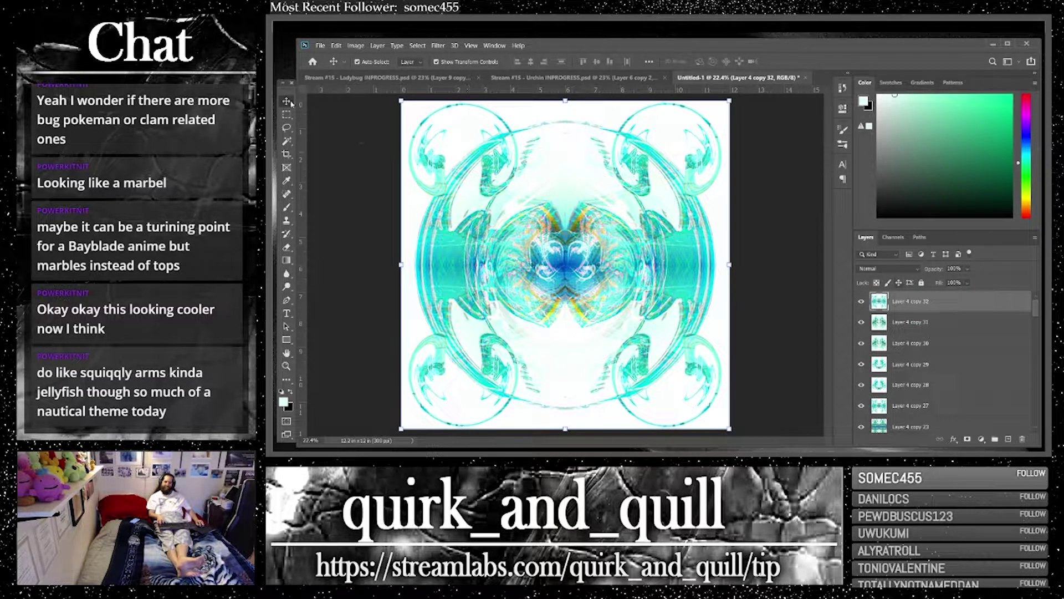
{"action": "left_click_drag", "start_coordinate": [404, 100], "coordinate": [634, 333]}
{"action": "left_click_drag", "start_coordinate": [681, 380], "coordinate": [572, 143]}
{"action": "key", "text": "Return"}
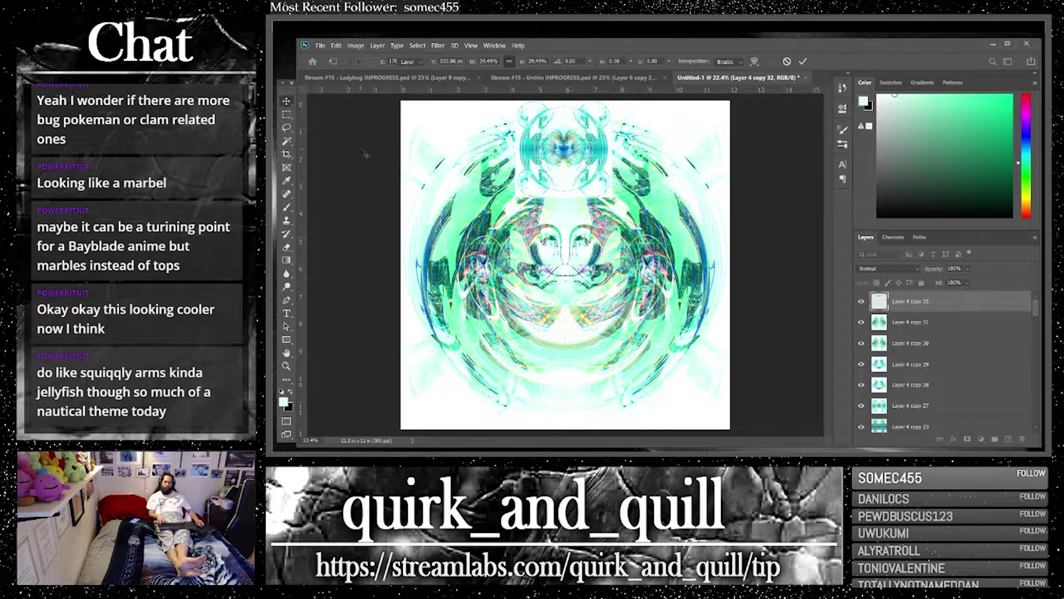
Duplicate Layer 4 copy 16 as copy 26 and move it near the top of the stack
{"action": "scroll", "coordinate": [934, 411], "scroll_direction": "down", "scroll_amount": 2}
{"action": "scroll", "coordinate": [934, 412], "scroll_direction": "down", "scroll_amount": 3}
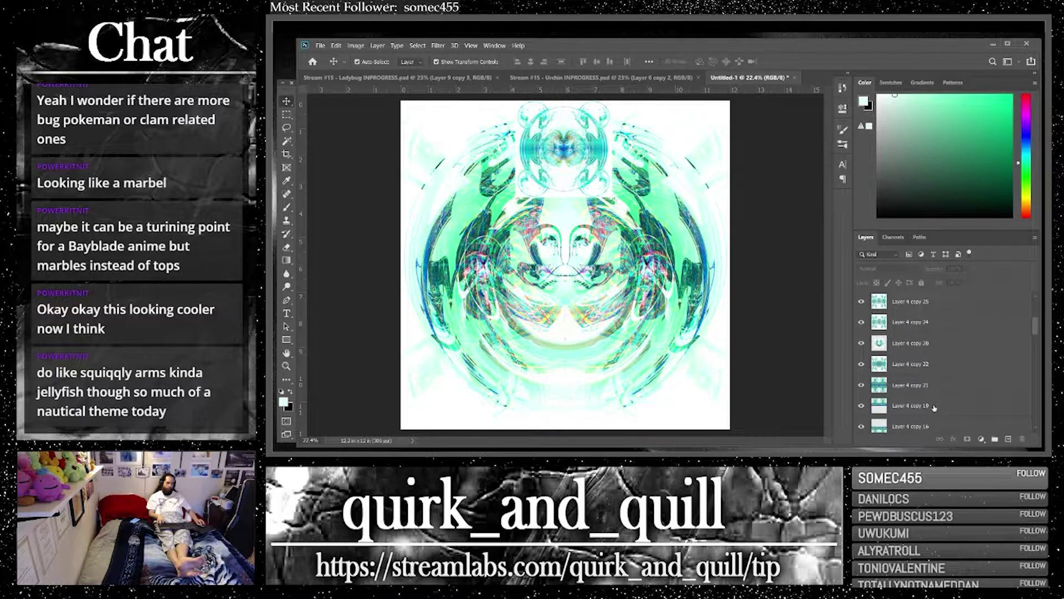
{"action": "scroll", "coordinate": [935, 403], "scroll_direction": "down", "scroll_amount": 1}
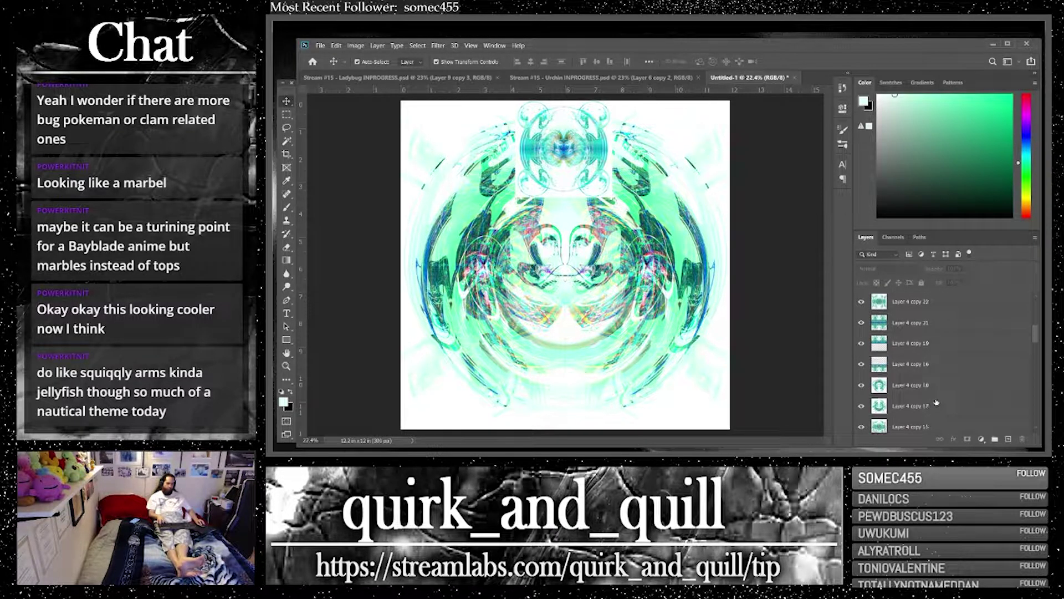
{"action": "left_click", "coordinate": [954, 366]}
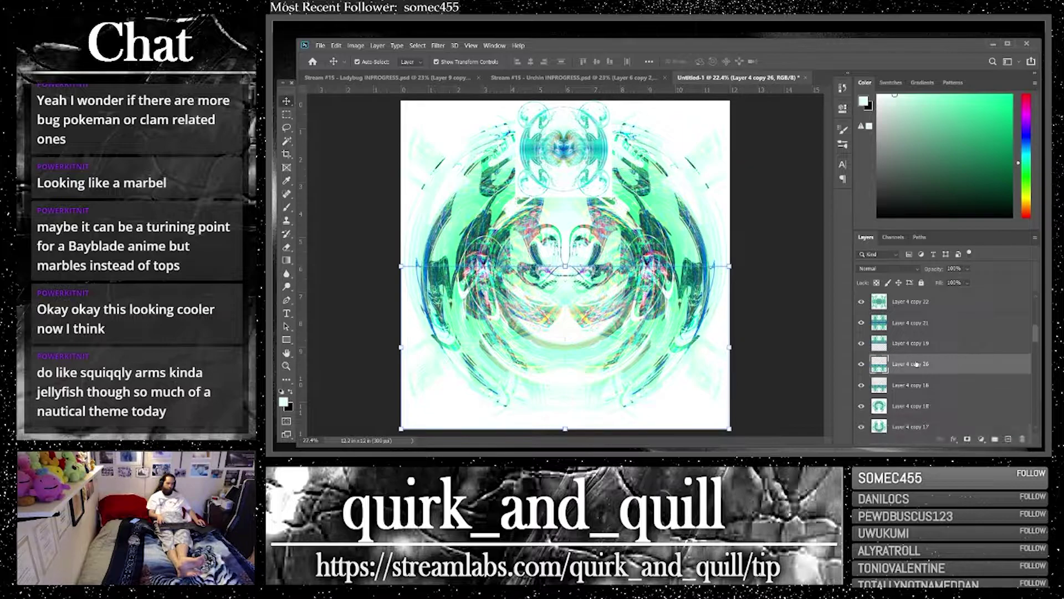
{"action": "key", "text": "ctrl+j"}
{"action": "key", "text": "ctrl+j"}
{"action": "key", "text": "ctrl+j"}
{"action": "key", "text": "ctrl+j"}
{"action": "key", "text": "ctrl+j"}
{"action": "key", "text": "ctrl+j"}
{"action": "key", "text": "ctrl+j"}
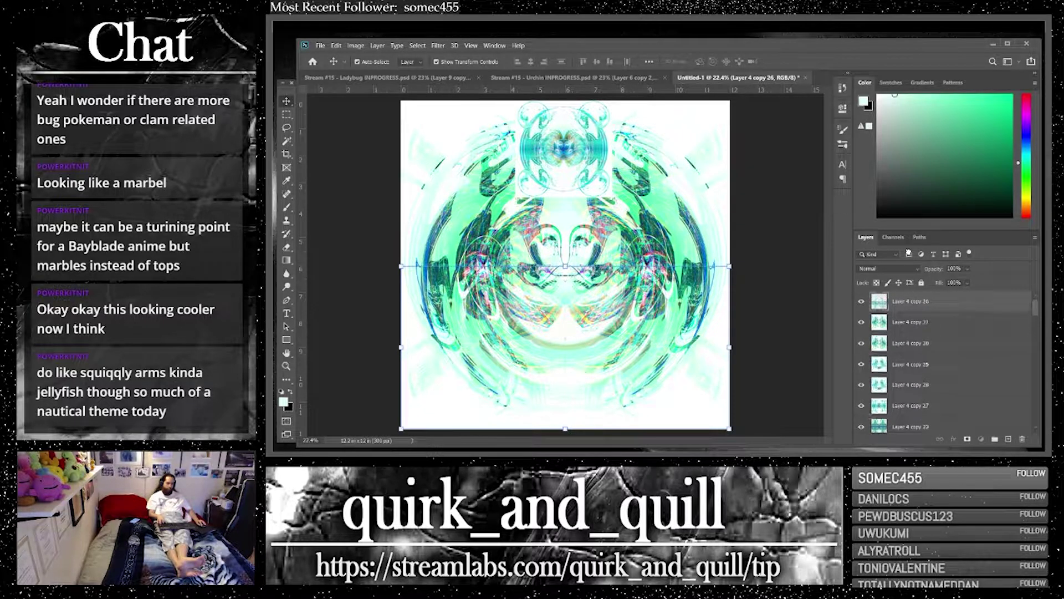
{"action": "left_click_drag", "start_coordinate": [910, 323], "coordinate": [909, 331]}
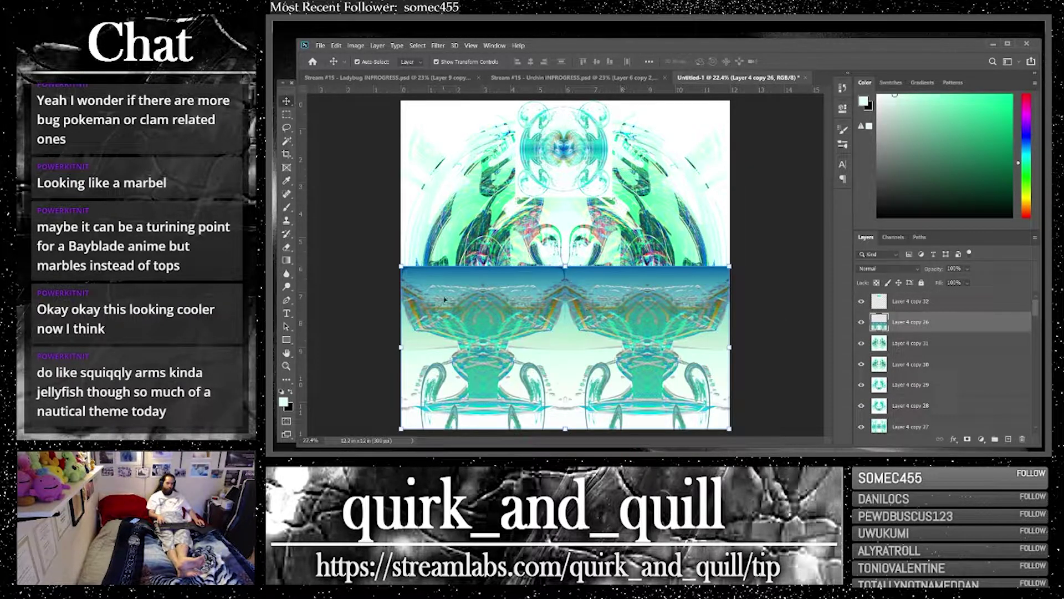
Delete the lower-right quarter of Layer 4 copy 26 using a rectangular selection, then deselect
{"action": "left_click", "coordinate": [285, 114]}
{"action": "left_click_drag", "start_coordinate": [730, 246], "coordinate": [564, 430]}
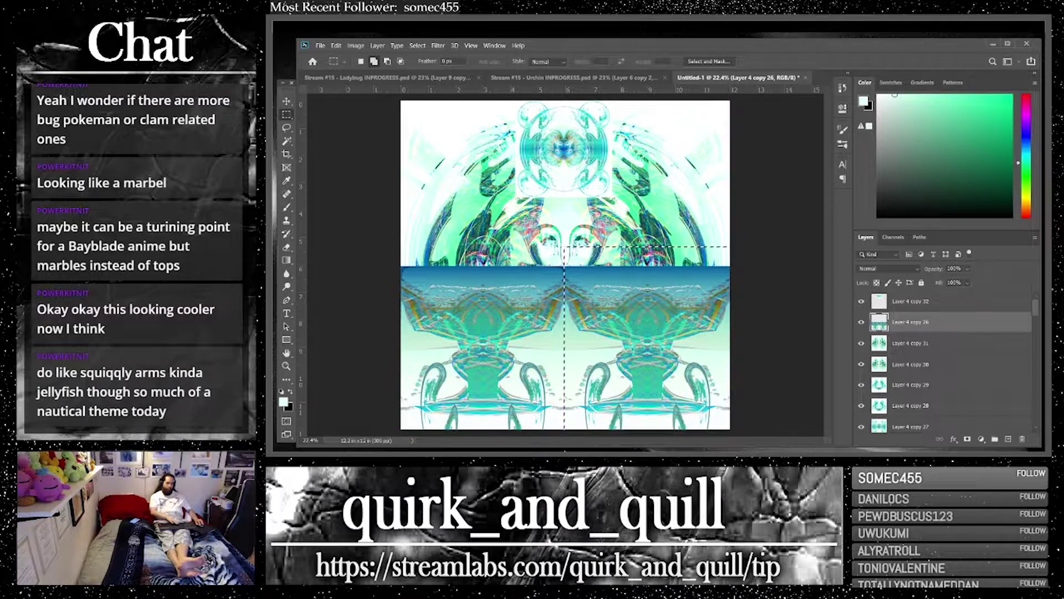
{"action": "key", "text": "Delete"}
{"action": "key", "text": "ctrl+d"}
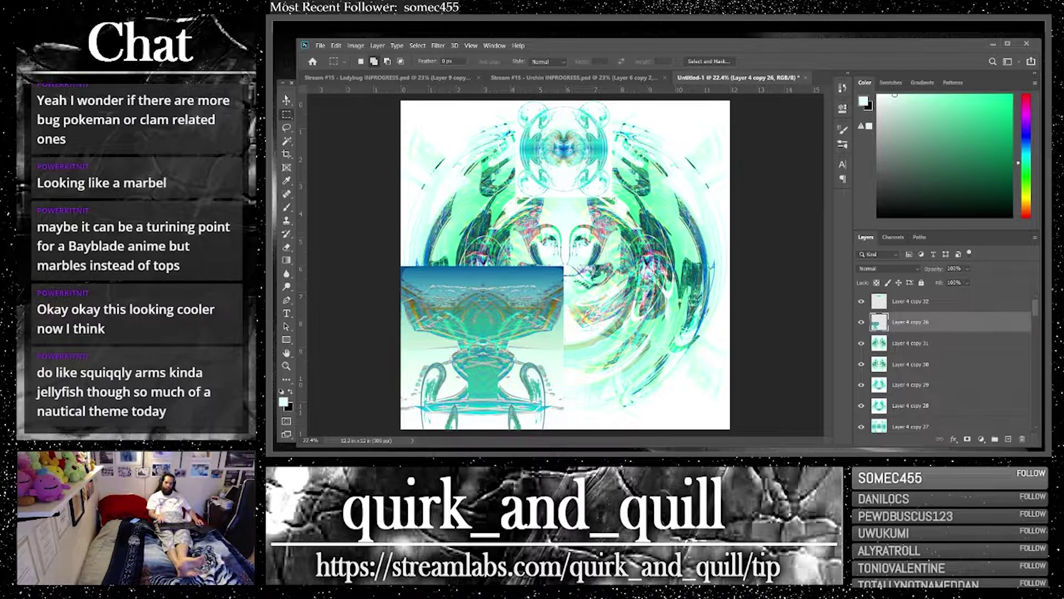
Scale the remaining tile to about 42%, stretch it taller, and place it at bottom centre
{"action": "key", "text": "v"}
{"action": "left_click_drag", "start_coordinate": [534, 362], "coordinate": [594, 367]}
{"action": "left_click_drag", "start_coordinate": [647, 267], "coordinate": [554, 360]}
{"action": "left_click_drag", "start_coordinate": [519, 396], "coordinate": [560, 398]}
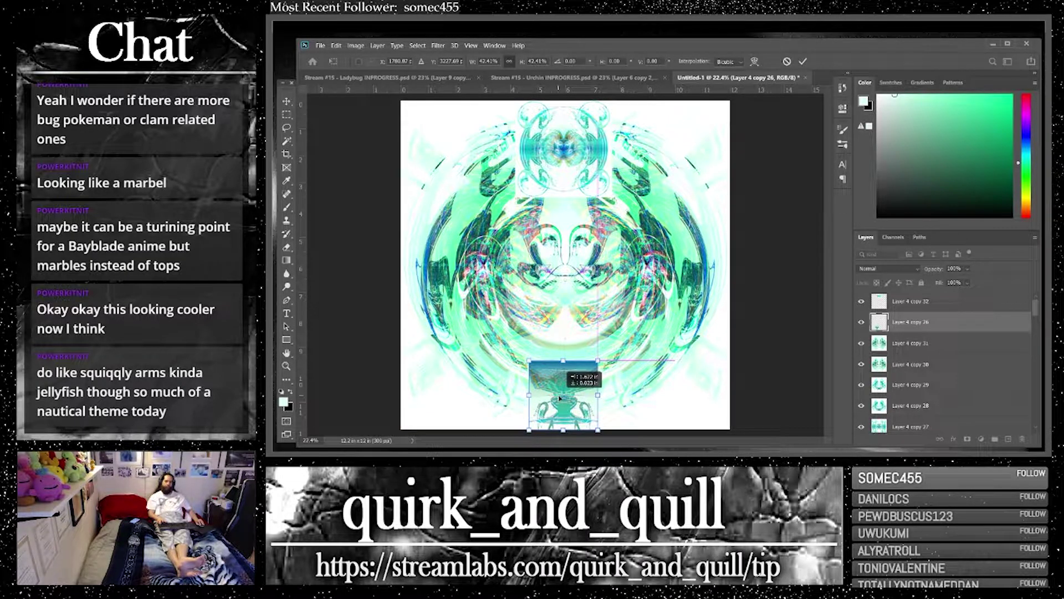
{"action": "left_click_drag", "start_coordinate": [563, 361], "coordinate": [575, 305]}
{"action": "key", "text": "Return"}
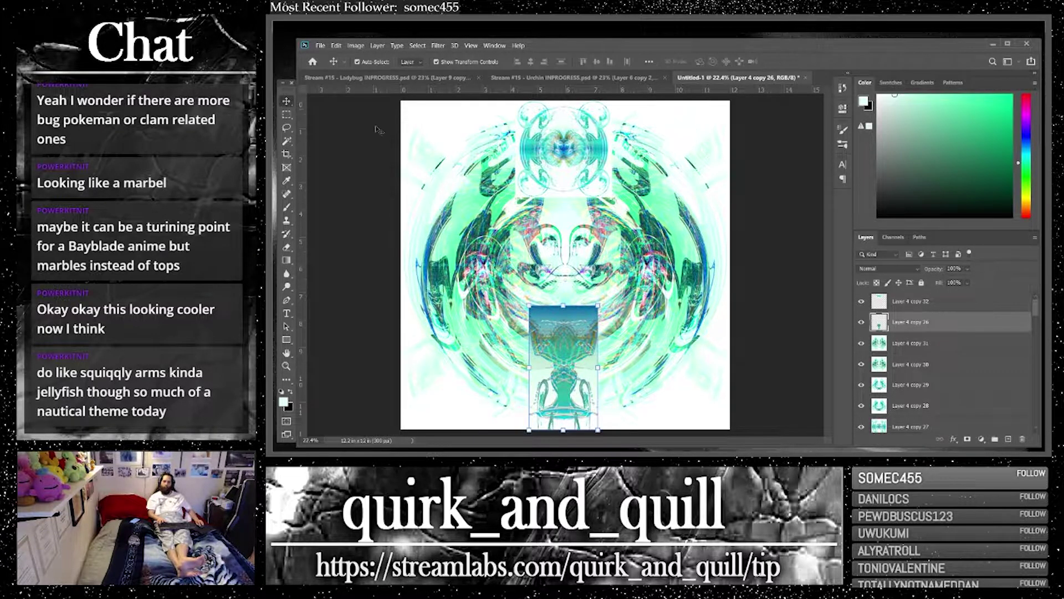
Preview blend modes on the small top orb and the bottom tile, ending on Hard Mix
{"action": "left_click", "coordinate": [589, 170]}
{"action": "left_click", "coordinate": [890, 269]}
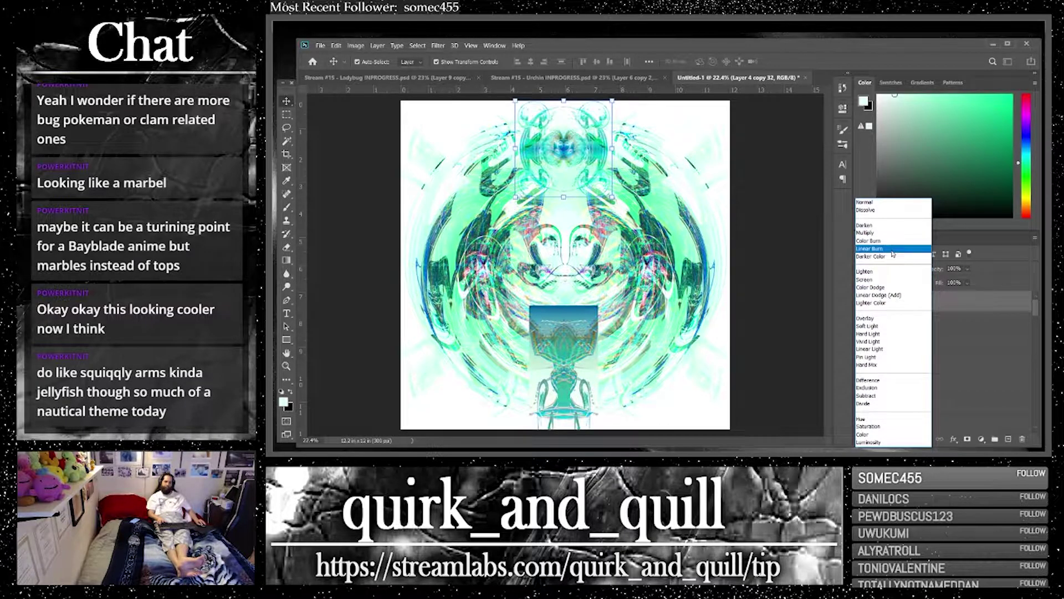
{"action": "left_click", "coordinate": [893, 254]}
{"action": "left_click", "coordinate": [566, 343]}
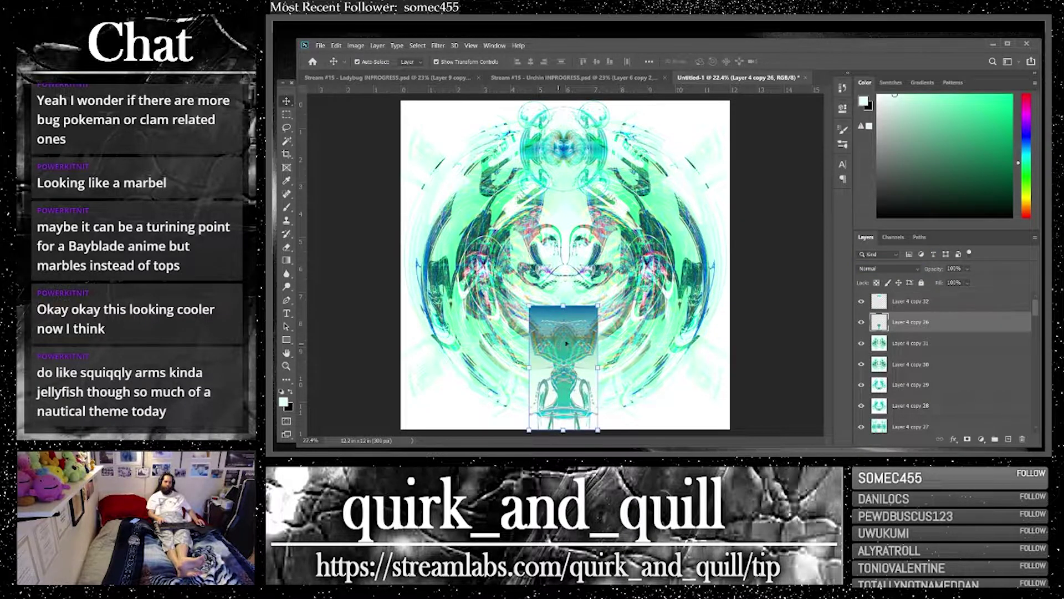
{"action": "left_click", "coordinate": [895, 268]}
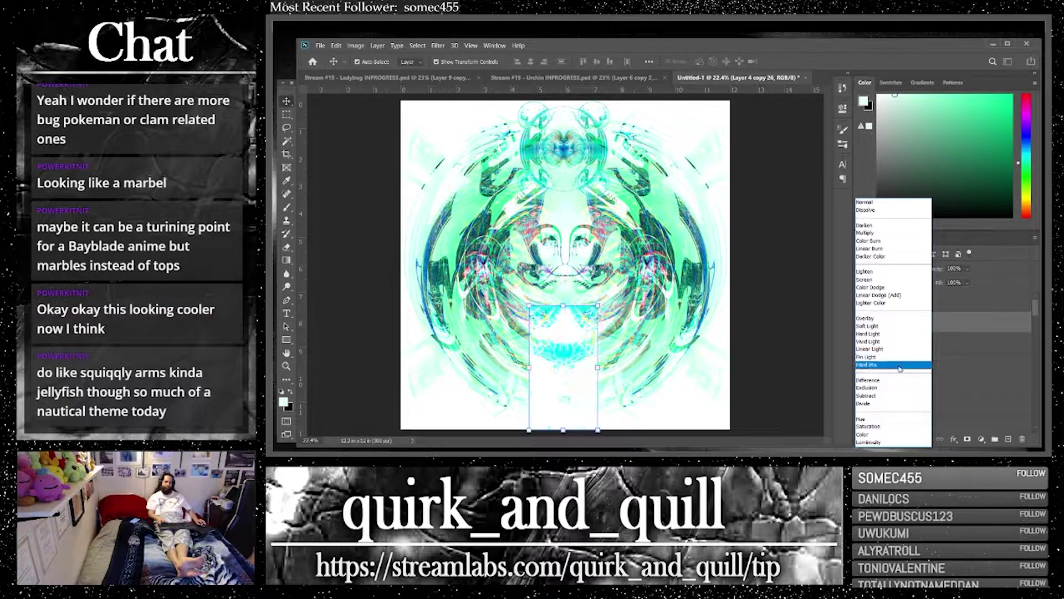
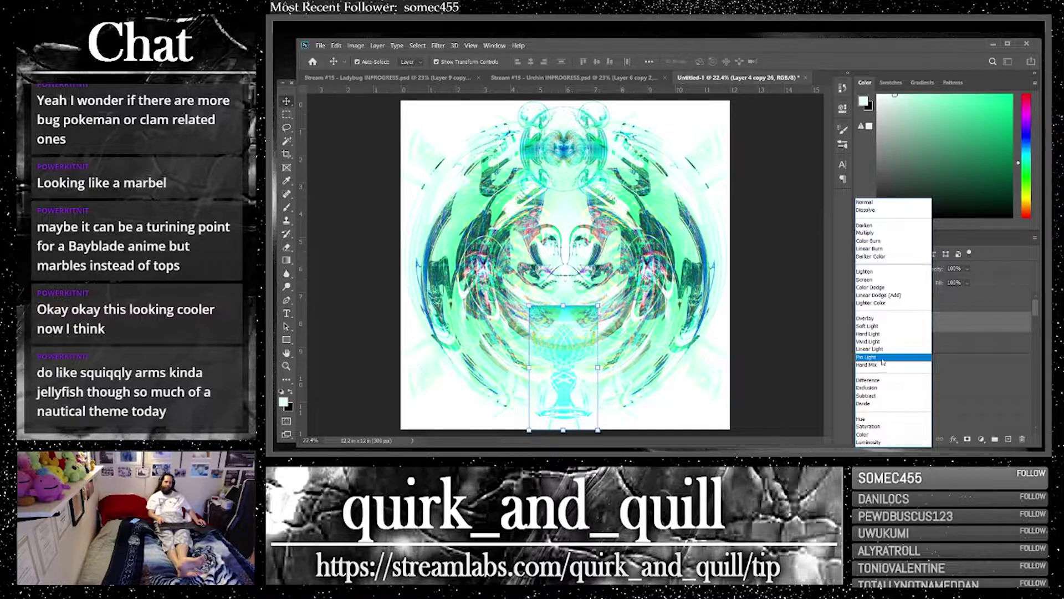
Set the layer blend mode to Pin Light and erase part of the cup's top
{"action": "left_click", "coordinate": [882, 357]}
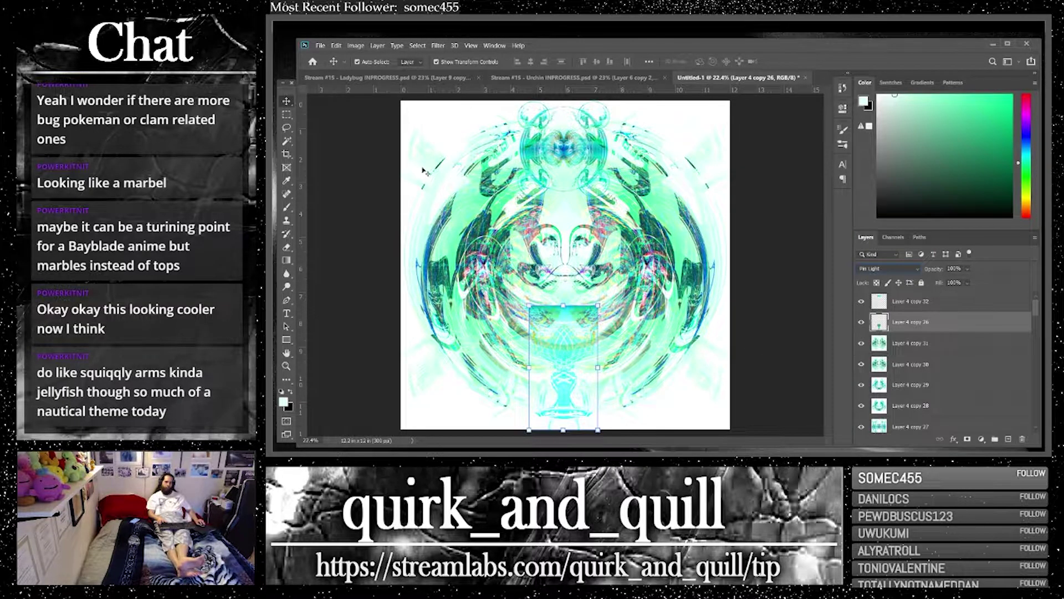
{"action": "left_click", "coordinate": [338, 136]}
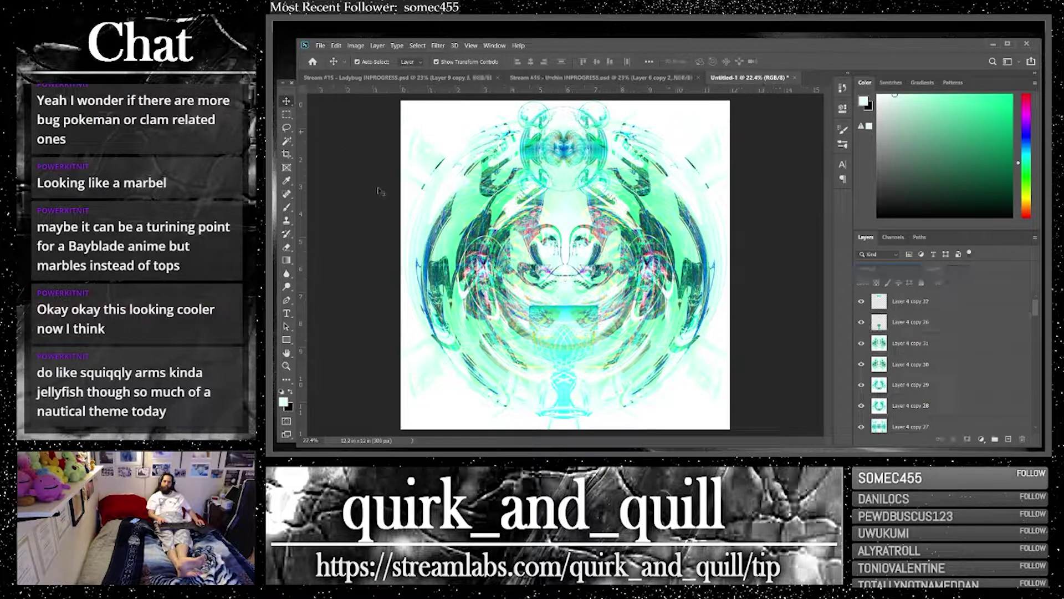
{"action": "left_click", "coordinate": [577, 330]}
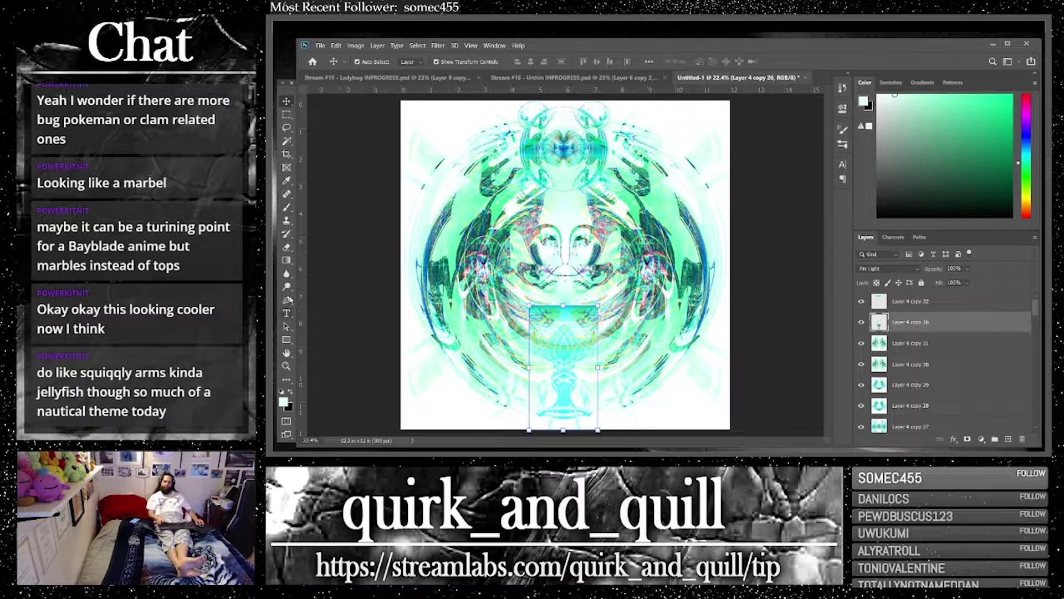
{"action": "left_click", "coordinate": [287, 247]}
{"action": "mouse_move", "coordinate": [560, 289]}
{"action": "left_mouse_down"}
{"action": "mouse_move", "coordinate": [533, 311]}
{"action": "mouse_move", "coordinate": [570, 289]}
{"action": "mouse_move", "coordinate": [546, 301]}
{"action": "mouse_move", "coordinate": [577, 300]}
{"action": "left_mouse_up"}
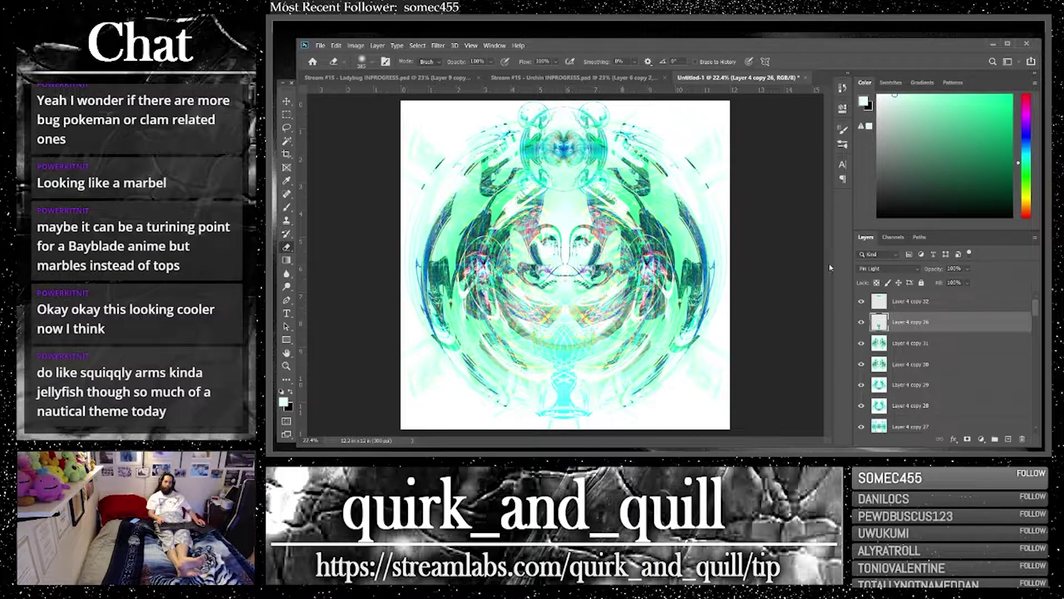
Duplicate the cup layer, rotate the copy 180° and shift it to the left
{"action": "key", "text": "v"}
{"action": "left_click_drag", "start_coordinate": [968, 328], "coordinate": [1010, 440]}
{"action": "left_click", "coordinate": [335, 46]}
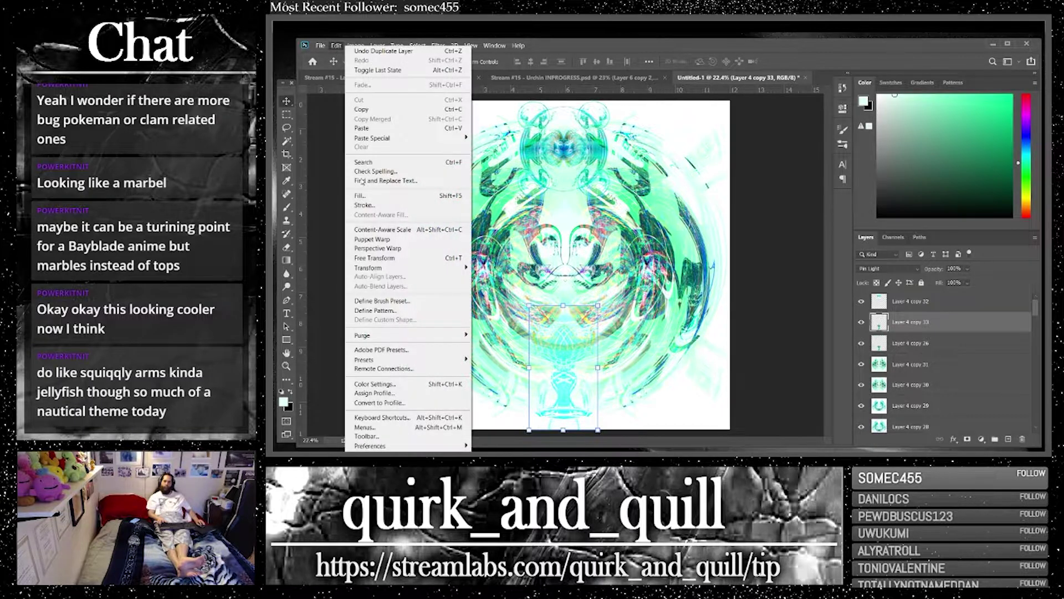
{"action": "mouse_move", "coordinate": [422, 268]}
{"action": "left_click", "coordinate": [528, 388]}
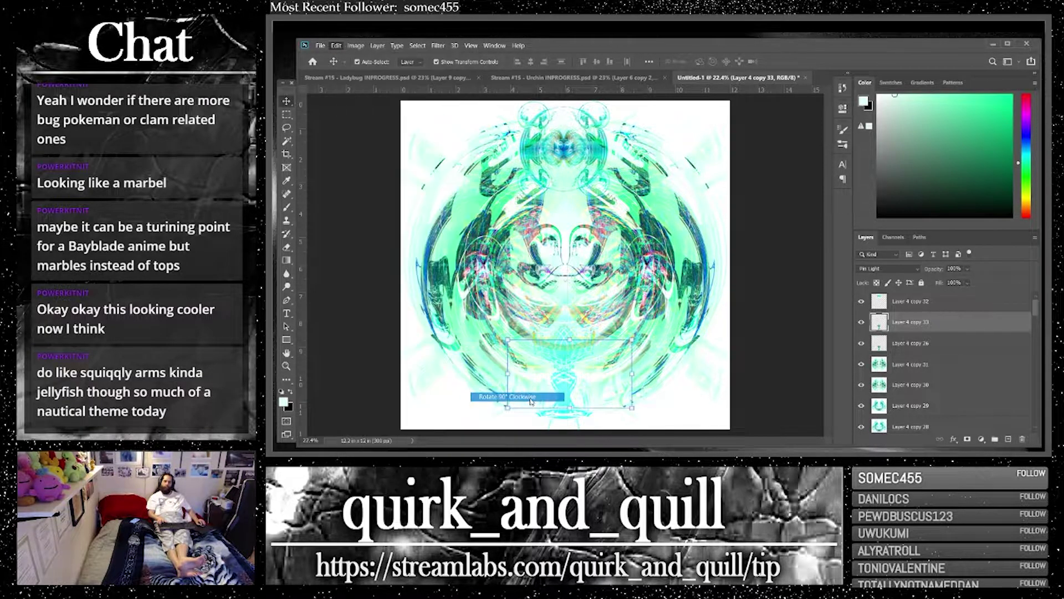
{"action": "left_click_drag", "start_coordinate": [570, 382], "coordinate": [451, 272]}
Erase the dark strokes on the artwork's left side
{"action": "key", "text": "e"}
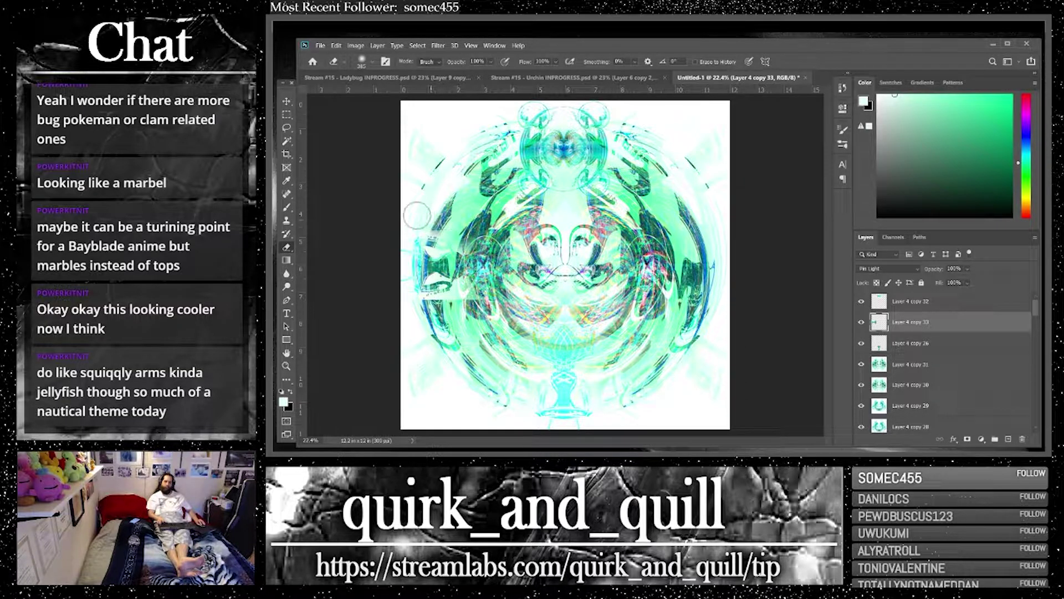
{"action": "mouse_move", "coordinate": [415, 265]}
{"action": "left_mouse_down"}
{"action": "mouse_move", "coordinate": [472, 313]}
{"action": "mouse_move", "coordinate": [460, 300]}
{"action": "mouse_move", "coordinate": [423, 311]}
{"action": "left_mouse_up"}
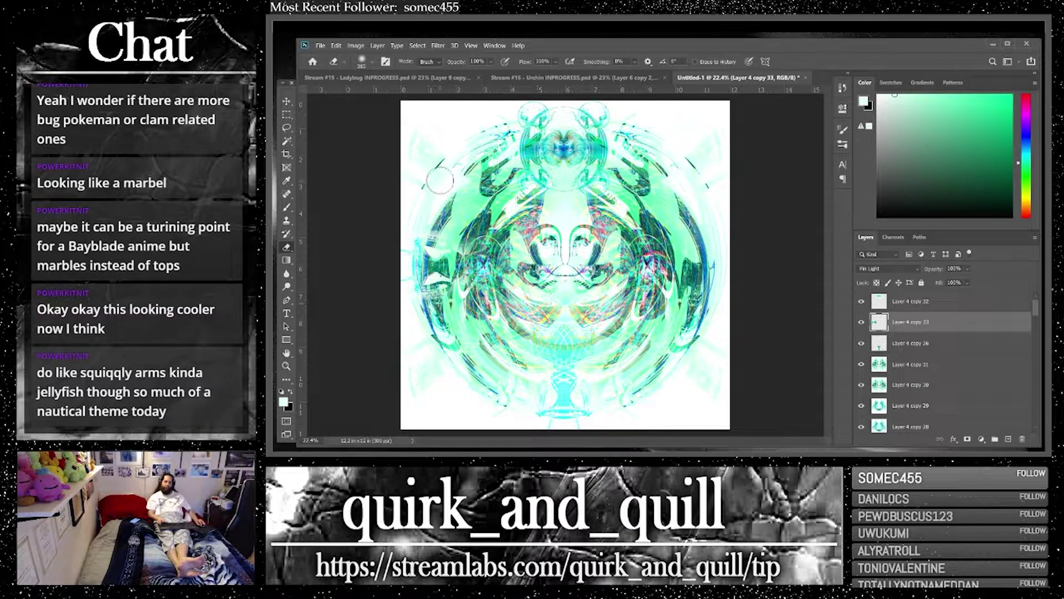
{"action": "left_click_drag", "start_coordinate": [1010, 386], "coordinate": [1023, 439]}
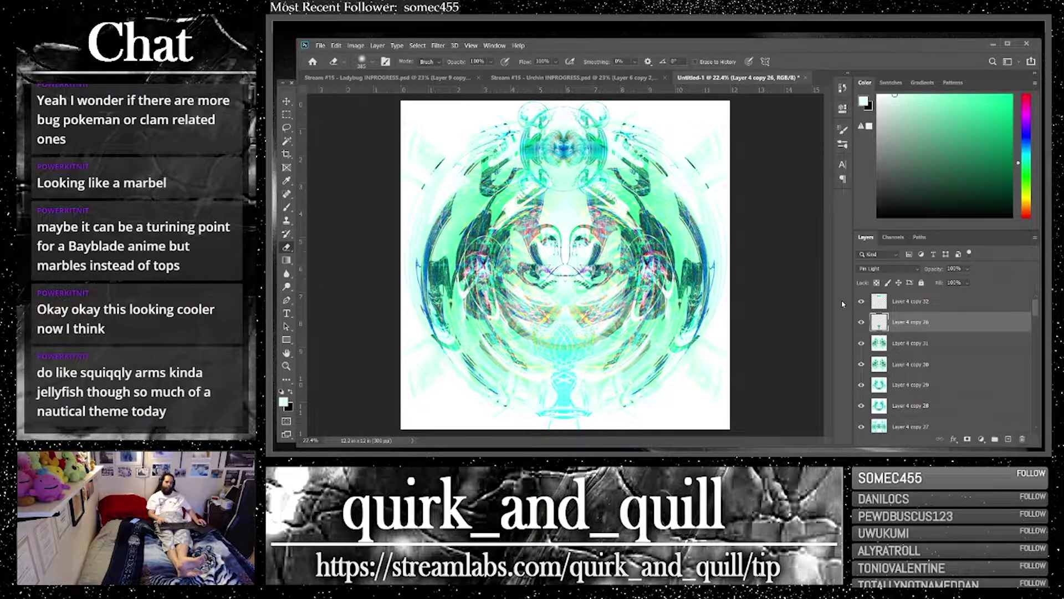
Duplicate Layer 4 copies 32, 26 and 31, merge the duplicates, and copy the merged layer
{"action": "left_click", "coordinate": [949, 303]}
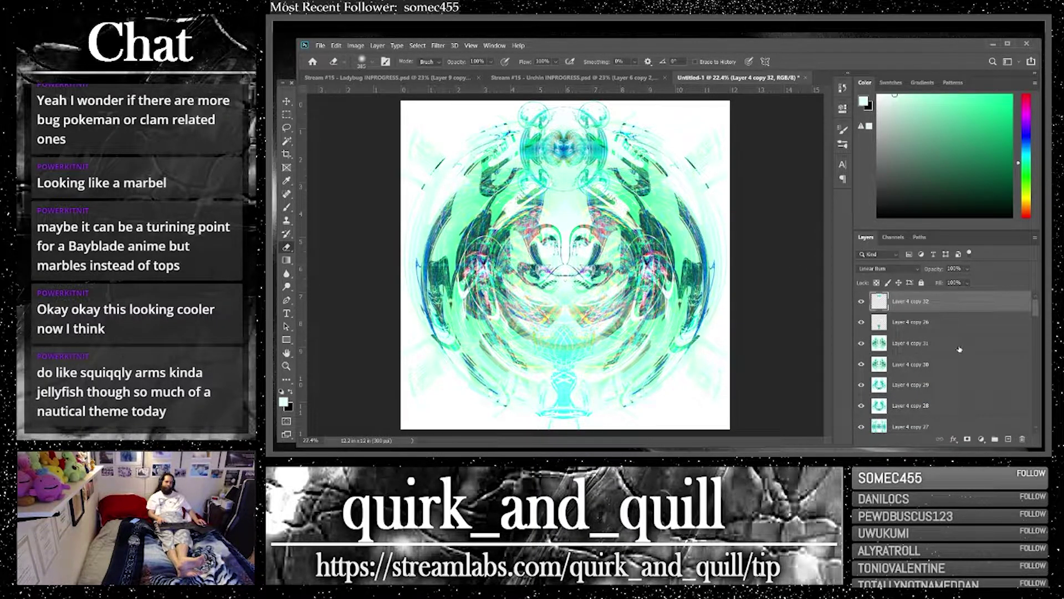
{"action": "left_click", "coordinate": [958, 348], "text": "shift"}
{"action": "key", "text": "ctrl+j"}
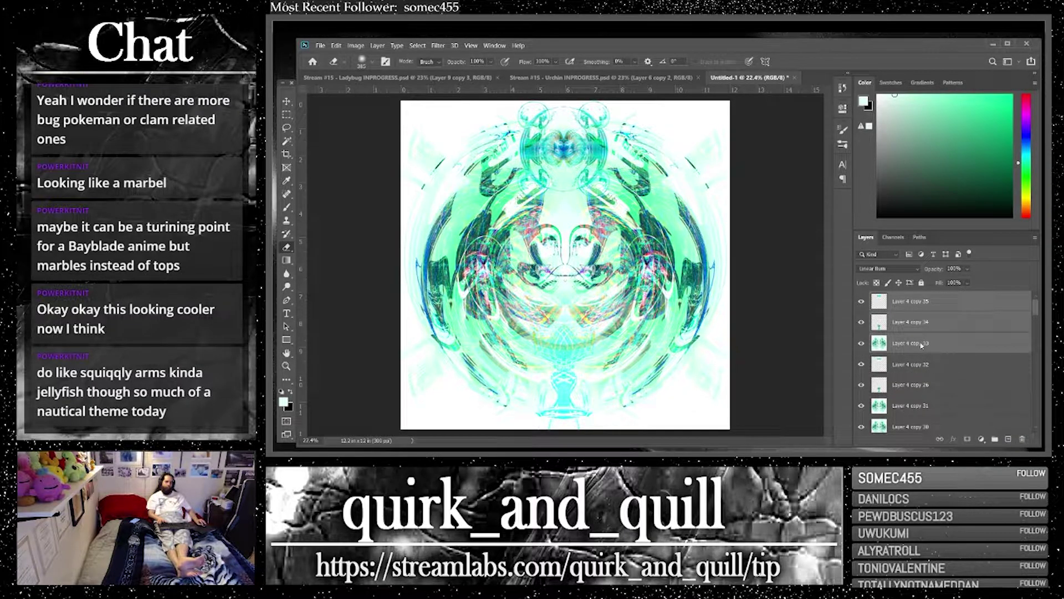
{"action": "right_click", "coordinate": [922, 345]}
{"action": "left_click", "coordinate": [854, 343]}
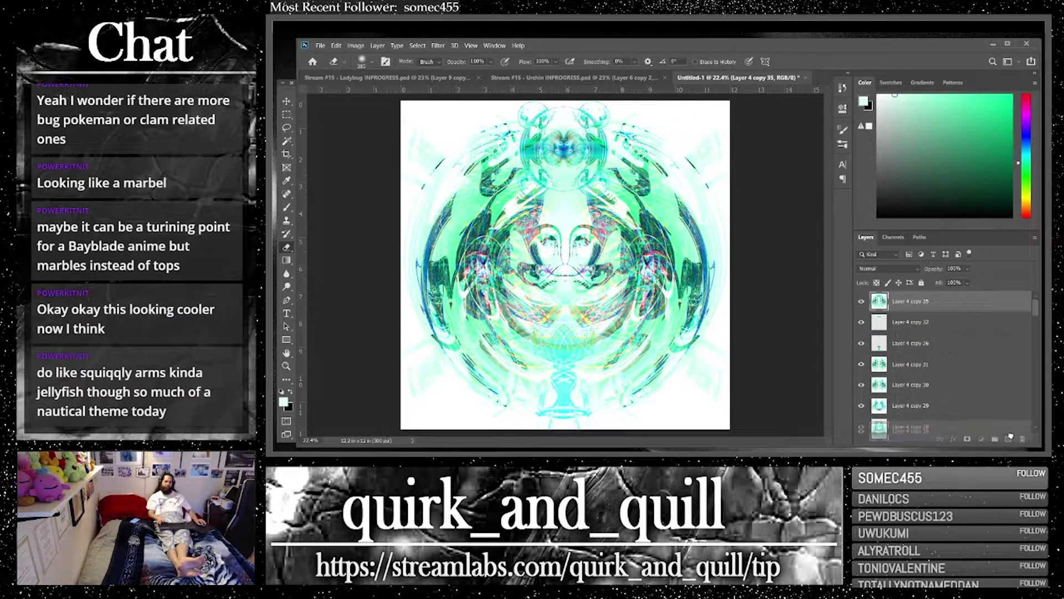
{"action": "left_click_drag", "start_coordinate": [1010, 437], "coordinate": [1009, 438]}
Invert the duplicate to red and black, copy it again, and preview Hue/Saturation at +100 before cancelling
{"action": "key", "text": "ctrl+i"}
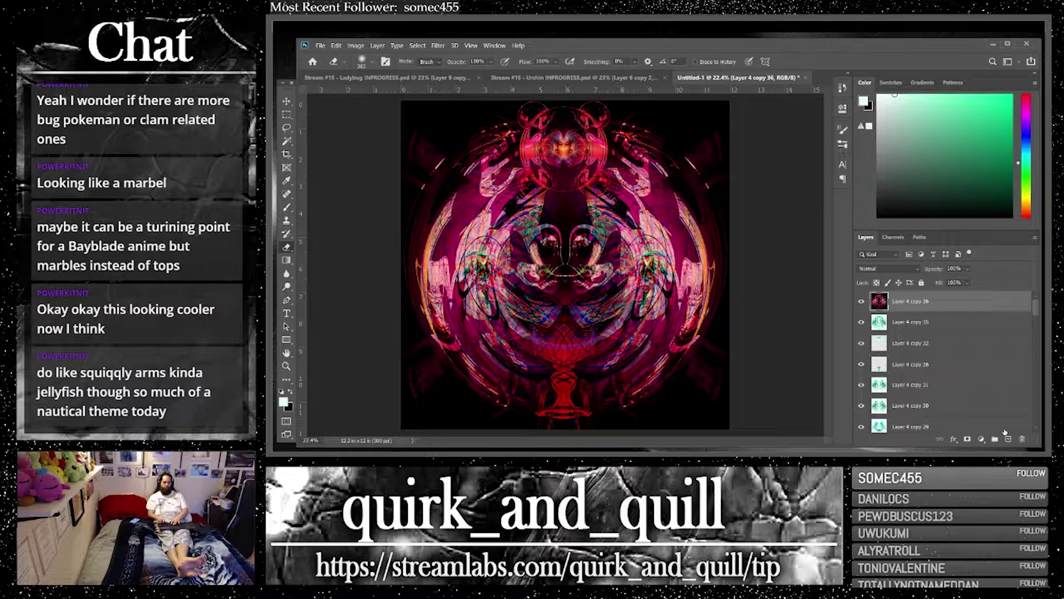
{"action": "left_click_drag", "start_coordinate": [1004, 432], "coordinate": [1009, 439]}
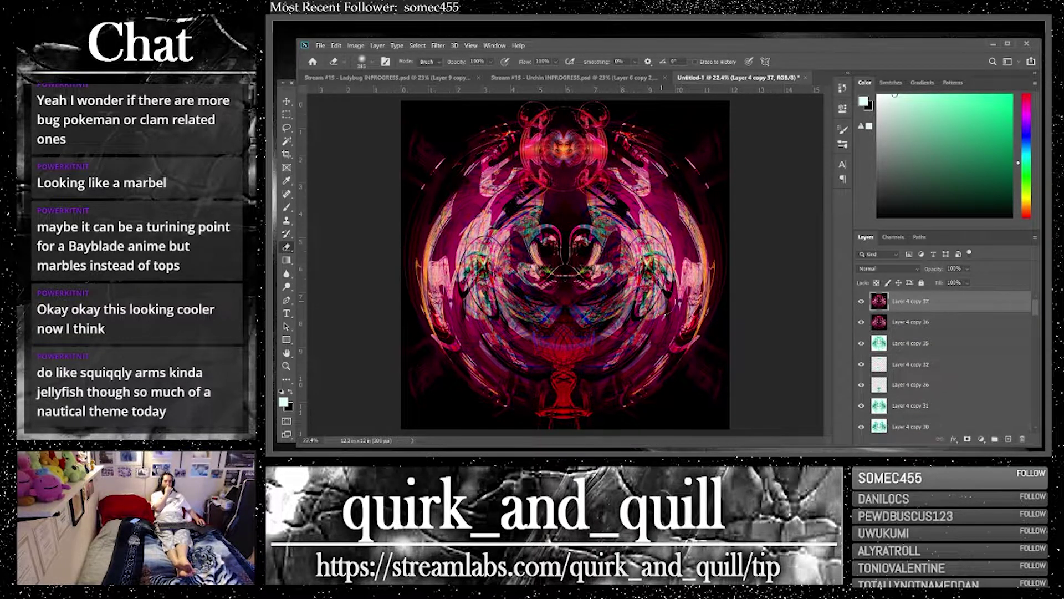
{"action": "left_click", "coordinate": [356, 46]}
{"action": "mouse_move", "coordinate": [386, 74]}
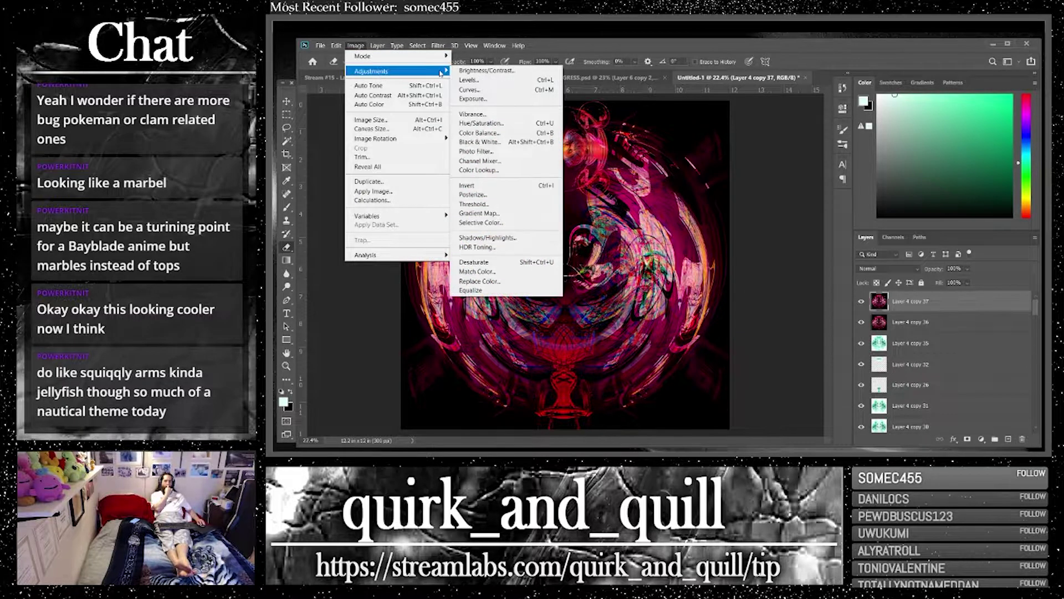
{"action": "left_click", "coordinate": [494, 127]}
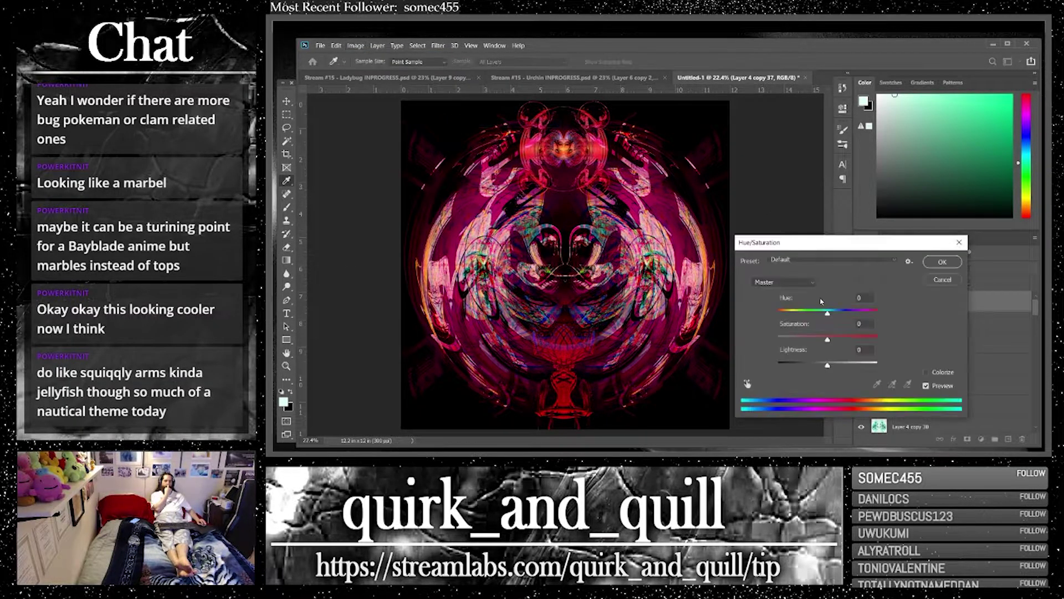
{"action": "left_click_drag", "start_coordinate": [826, 340], "coordinate": [898, 343]}
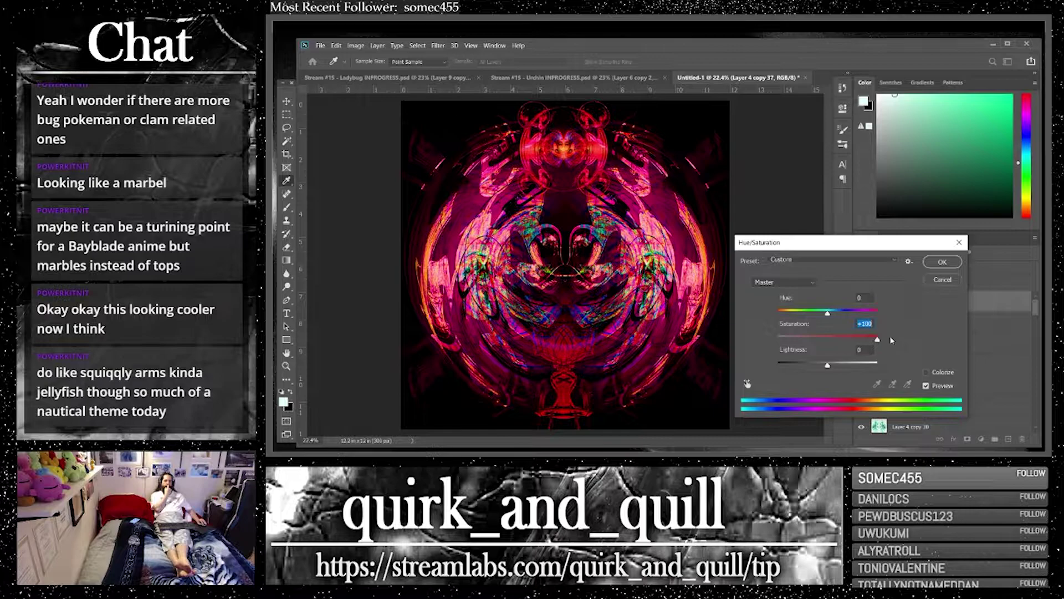
{"action": "mouse_move", "coordinate": [827, 314]}
{"action": "left_mouse_down"}
{"action": "mouse_move", "coordinate": [776, 322]}
{"action": "mouse_move", "coordinate": [885, 316]}
{"action": "mouse_move", "coordinate": [825, 320]}
{"action": "left_mouse_up"}
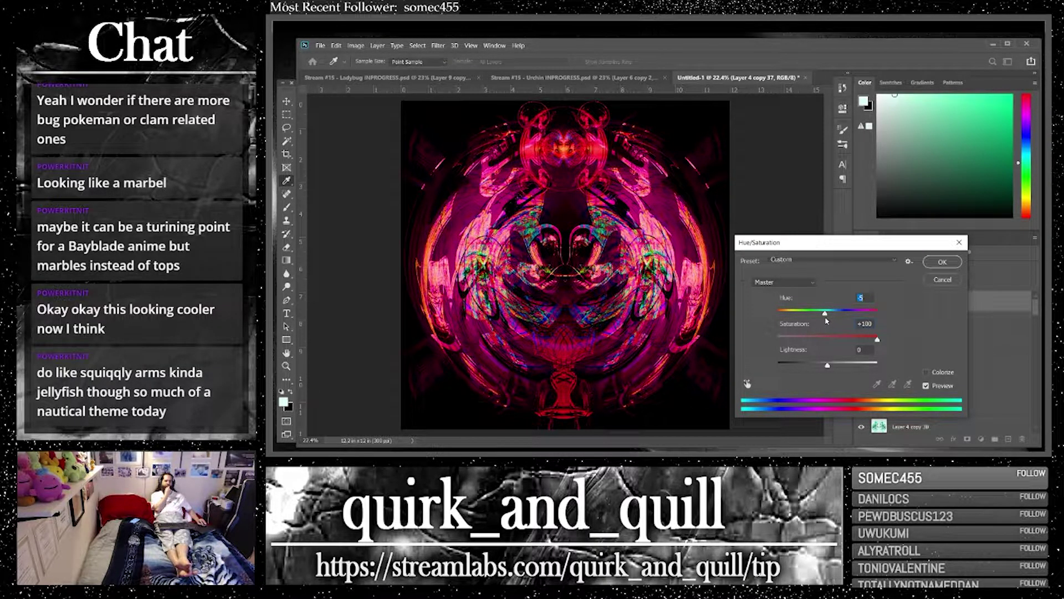
{"action": "left_click", "coordinate": [927, 385]}
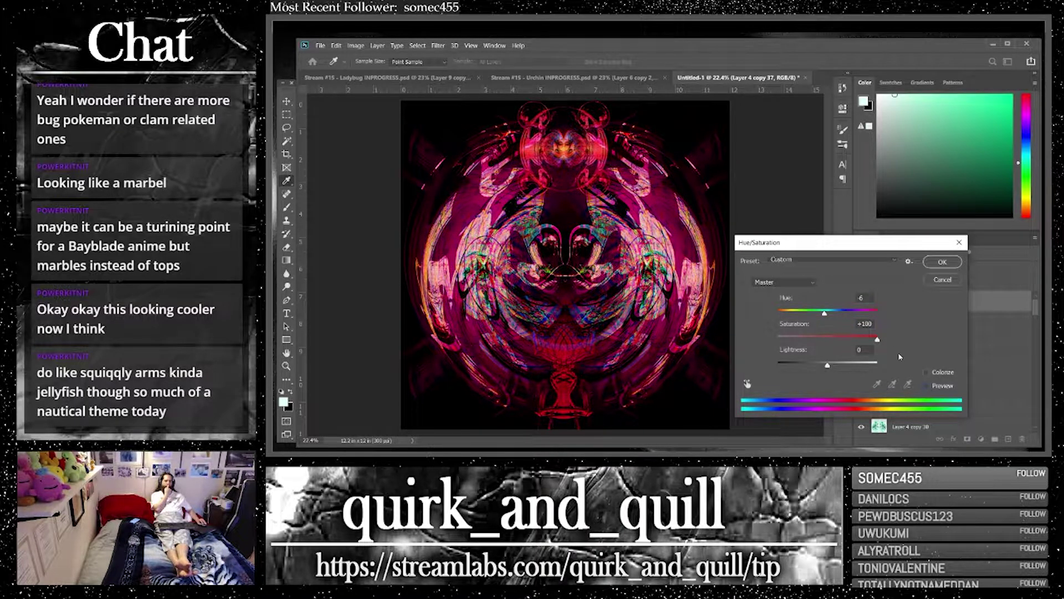
{"action": "left_click", "coordinate": [943, 280]}
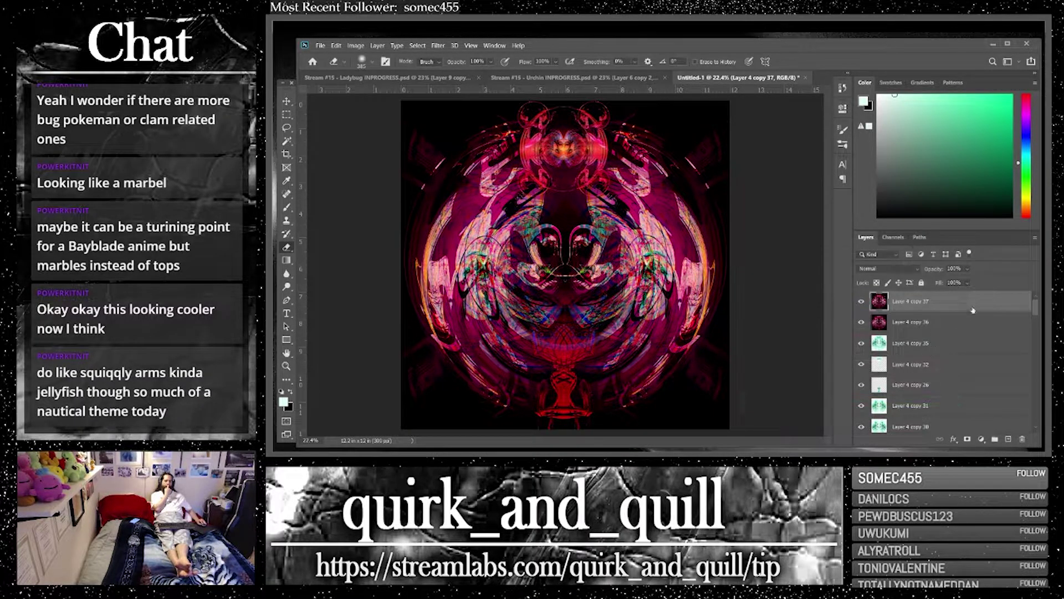
Duplicate the top red layer and Layer 4 copy 20
{"action": "left_click_drag", "start_coordinate": [975, 304], "coordinate": [1008, 439]}
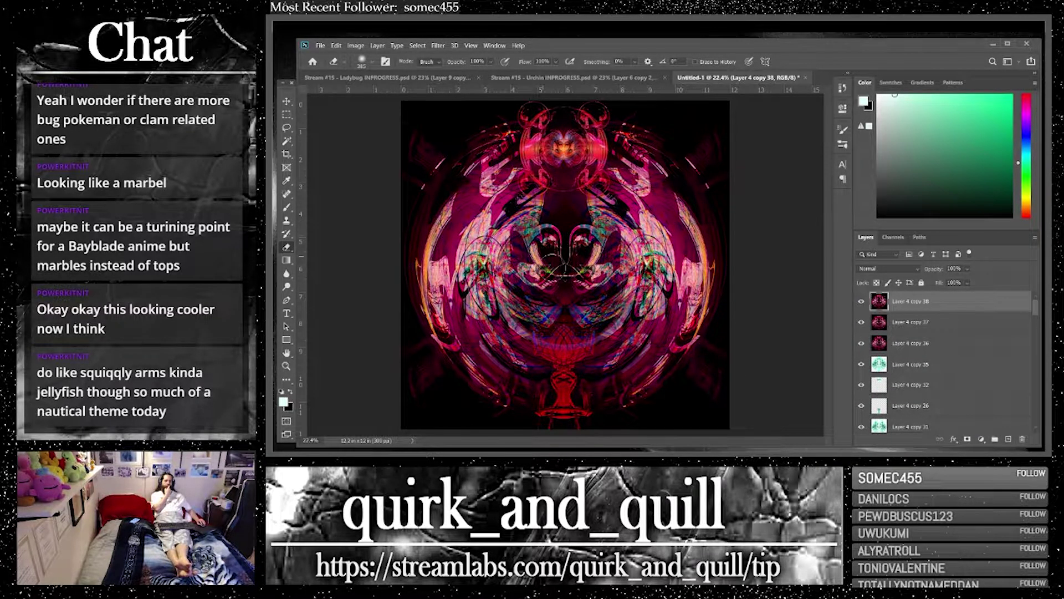
{"action": "scroll", "coordinate": [921, 392], "scroll_direction": "down", "scroll_amount": 1}
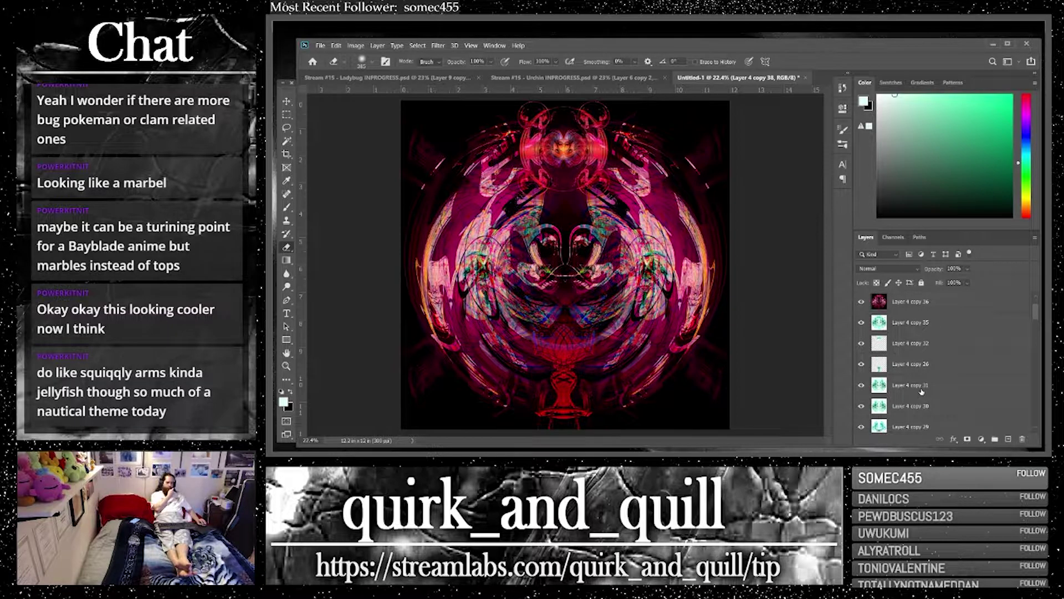
{"action": "scroll", "coordinate": [921, 392], "scroll_direction": "down", "scroll_amount": 2}
{"action": "scroll", "coordinate": [927, 392], "scroll_direction": "down", "scroll_amount": 2}
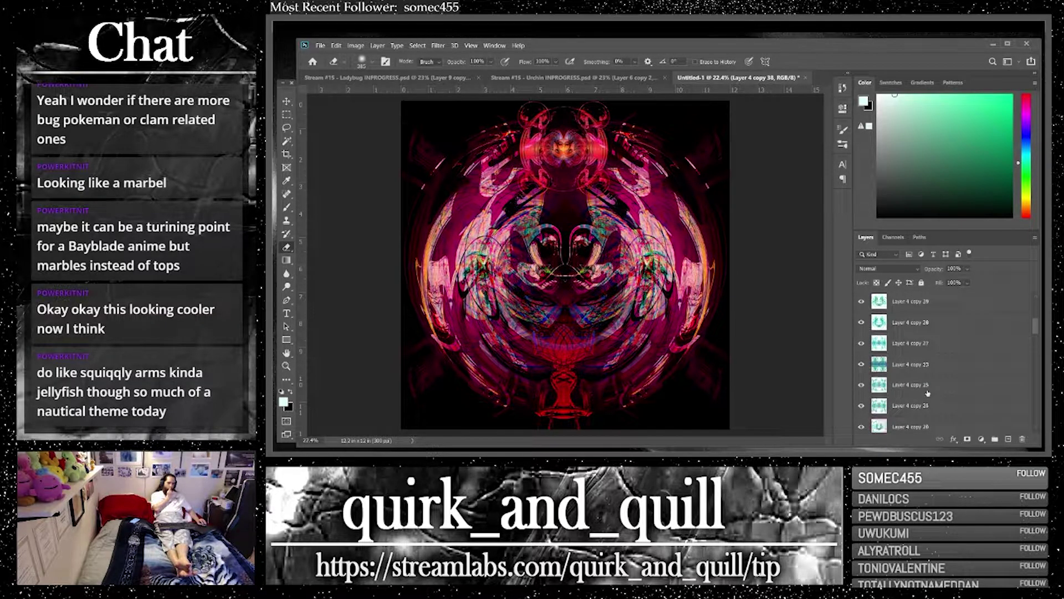
{"action": "left_click", "coordinate": [927, 393]}
{"action": "left_click_drag", "start_coordinate": [967, 387], "coordinate": [1009, 438]}
Move the new copy up, set it to Normal blending, and hide the white-square copy layer
{"action": "left_click_drag", "start_coordinate": [944, 396], "coordinate": [946, 297]}
{"action": "left_click", "coordinate": [887, 270]}
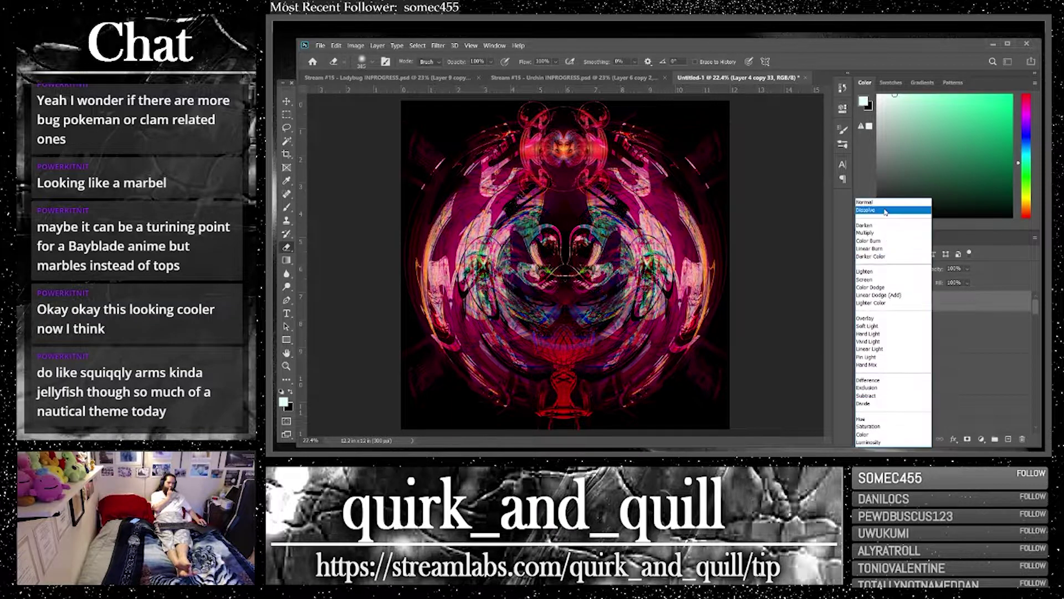
{"action": "left_click", "coordinate": [885, 203]}
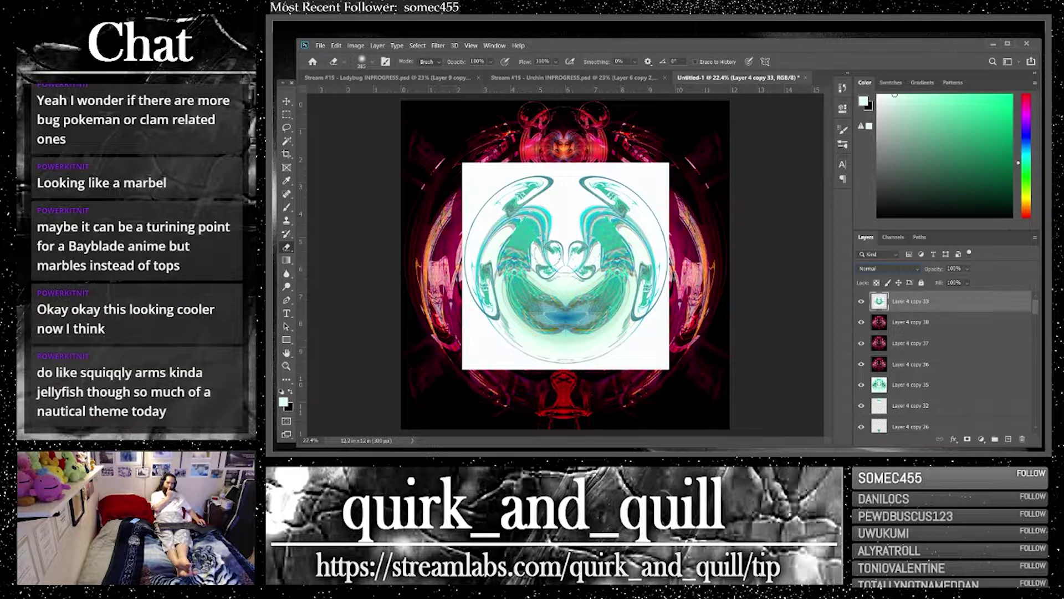
{"action": "left_click", "coordinate": [862, 301]}
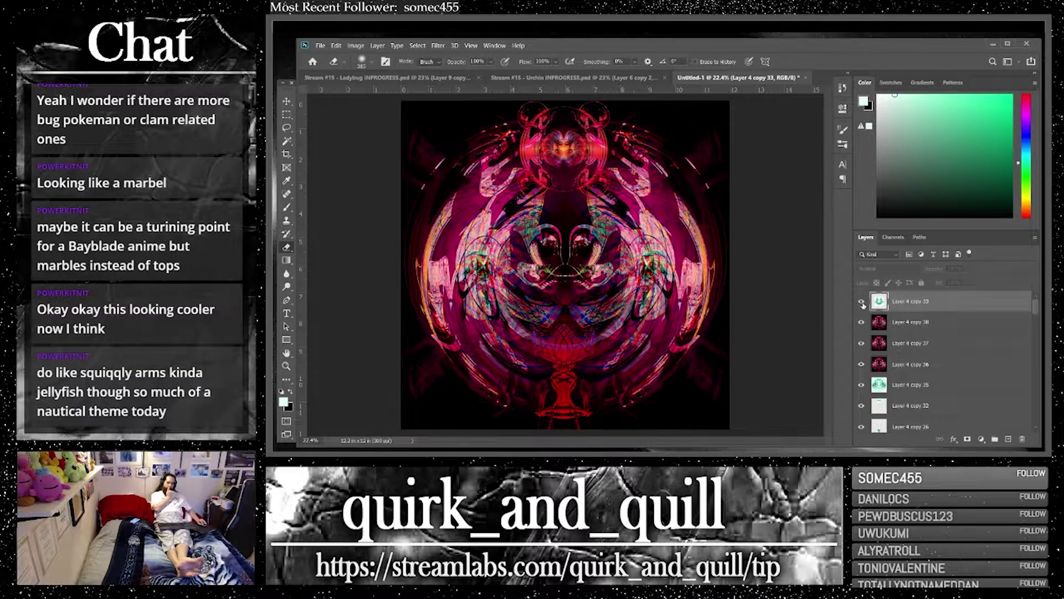
{"action": "left_click", "coordinate": [862, 302]}
{"action": "left_click", "coordinate": [861, 302]}
{"action": "left_click", "coordinate": [862, 302]}
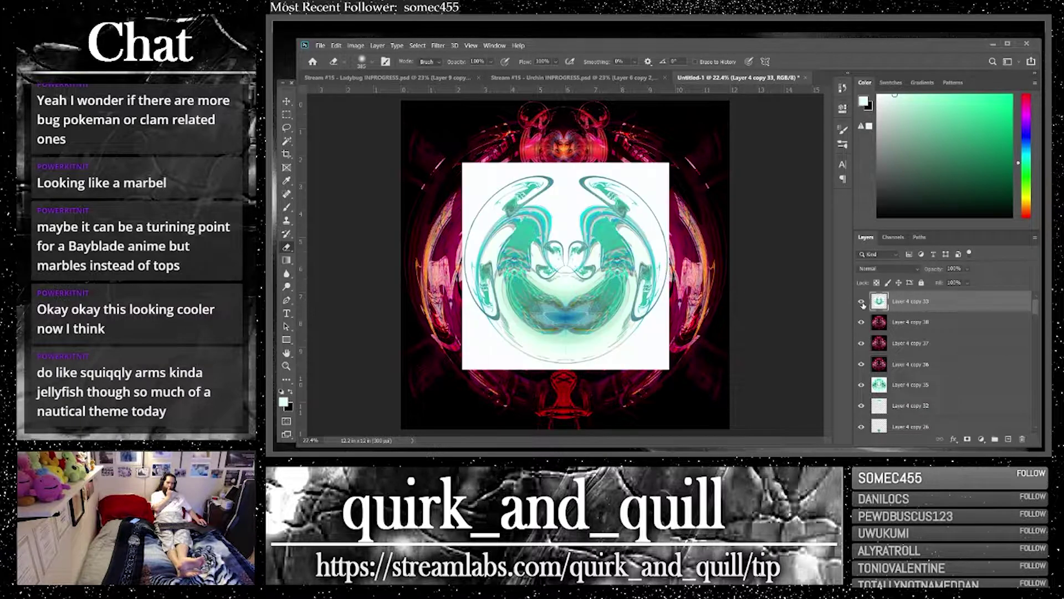
{"action": "left_click", "coordinate": [861, 302]}
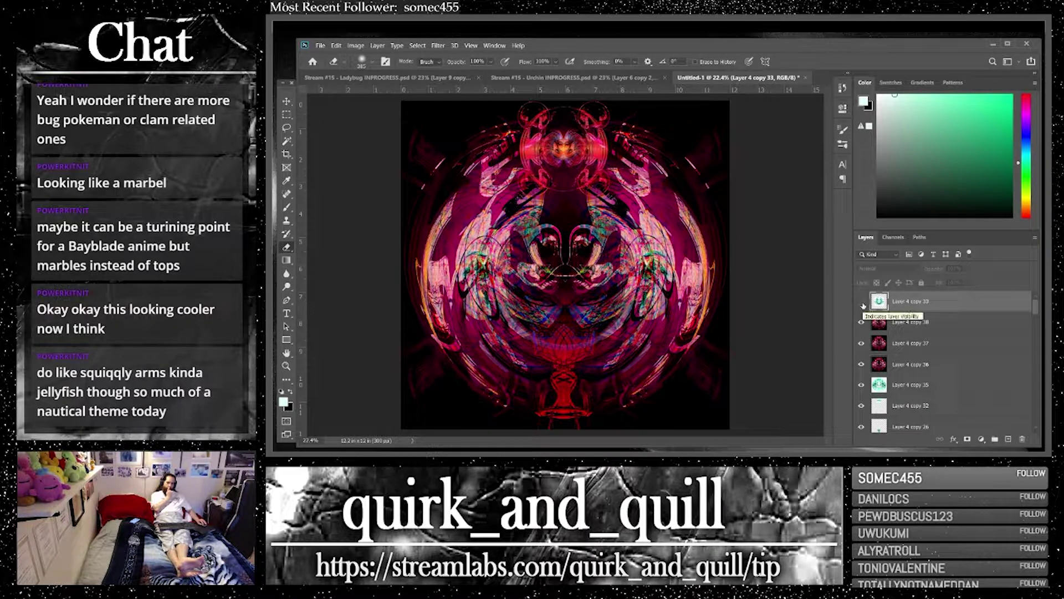
Duplicate Layer 4 copy 38 and bring the new copy 39 to the top of the stack
{"action": "left_click", "coordinate": [936, 327]}
{"action": "key", "text": "ctrl+j"}
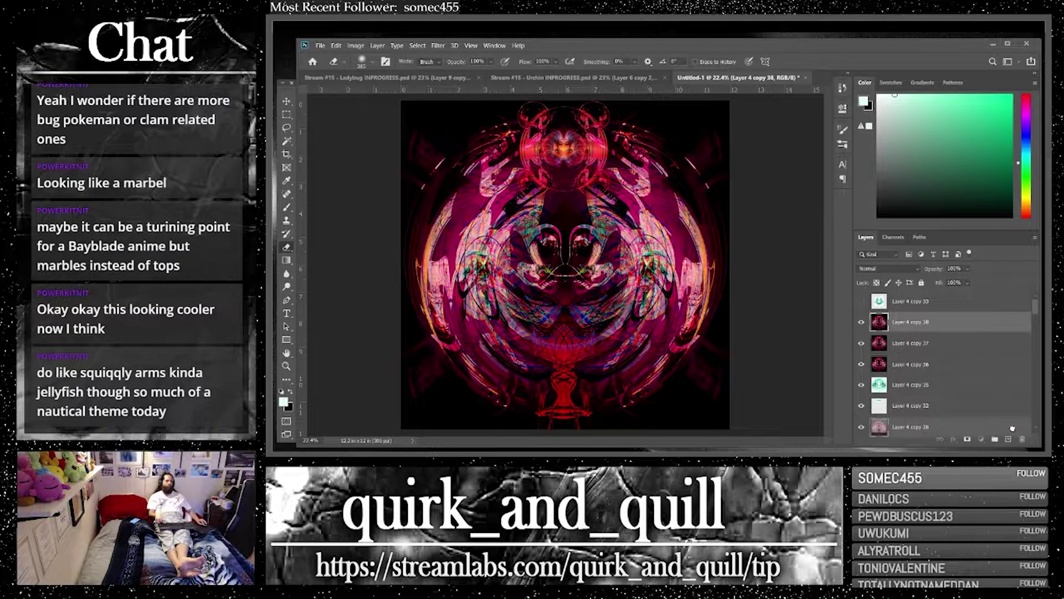
{"action": "key", "text": "ctrl+]"}
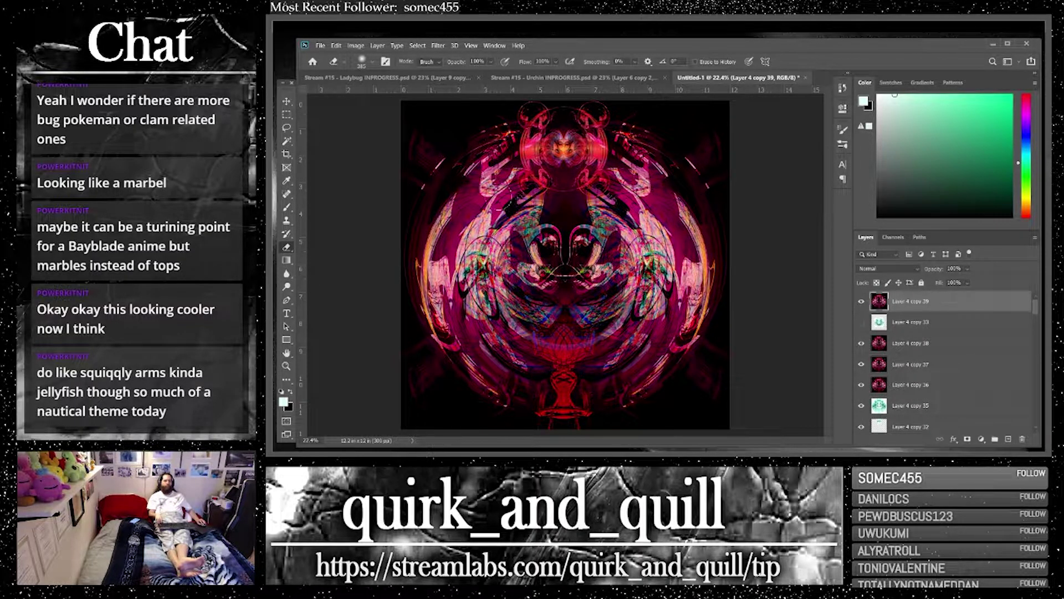
{"action": "right_click", "coordinate": [286, 114]}
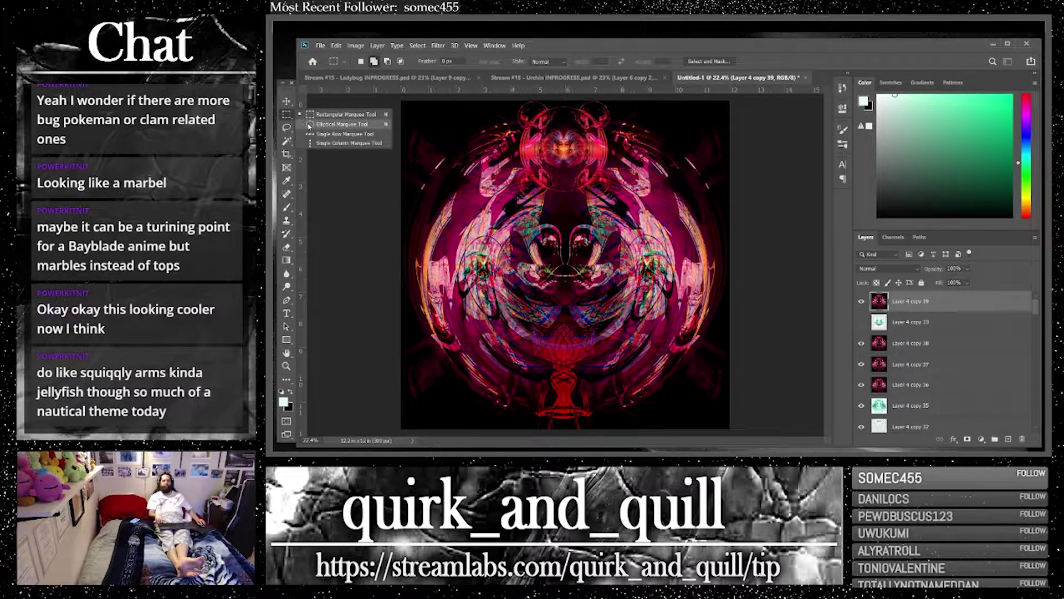
Draw a canvas-sized elliptical selection, invert it, and place the outside area on Layer 6
{"action": "left_click", "coordinate": [308, 125]}
{"action": "left_click_drag", "start_coordinate": [399, 99], "coordinate": [749, 432]}
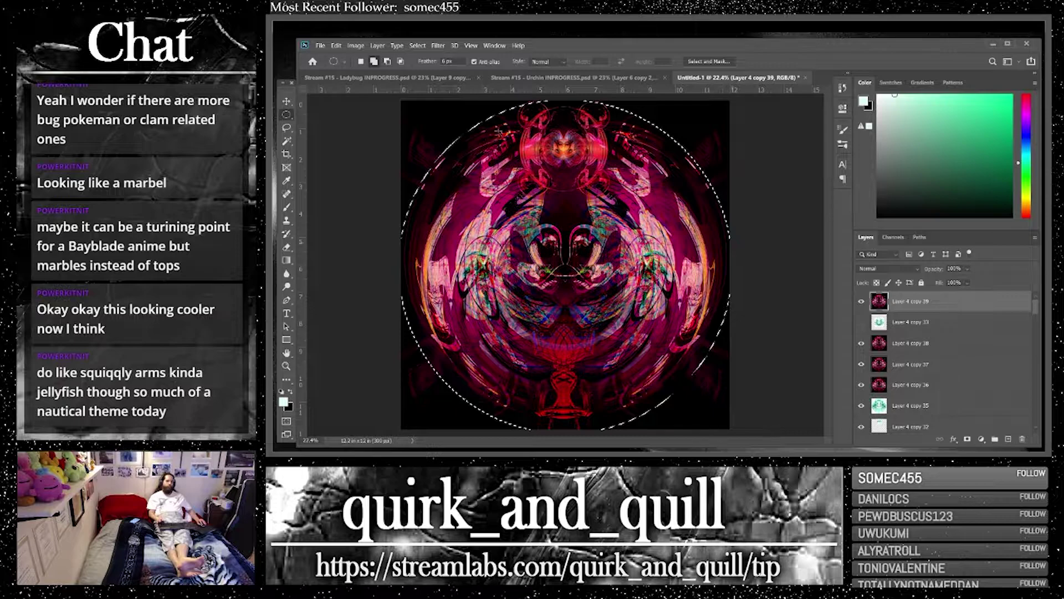
{"action": "left_click", "coordinate": [418, 45]}
{"action": "left_click", "coordinate": [428, 76]}
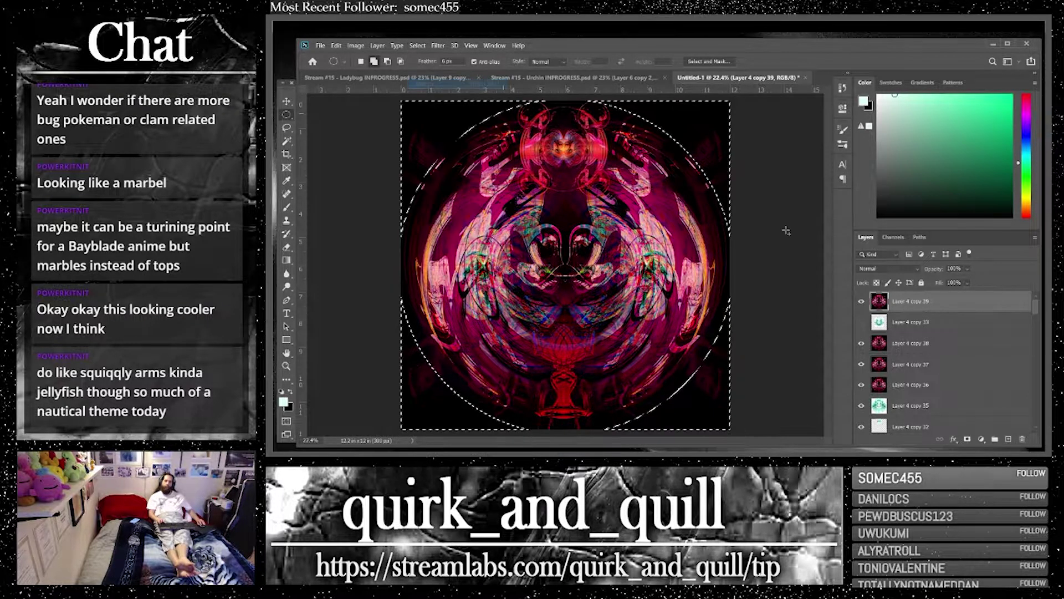
{"action": "left_click", "coordinate": [1008, 439]}
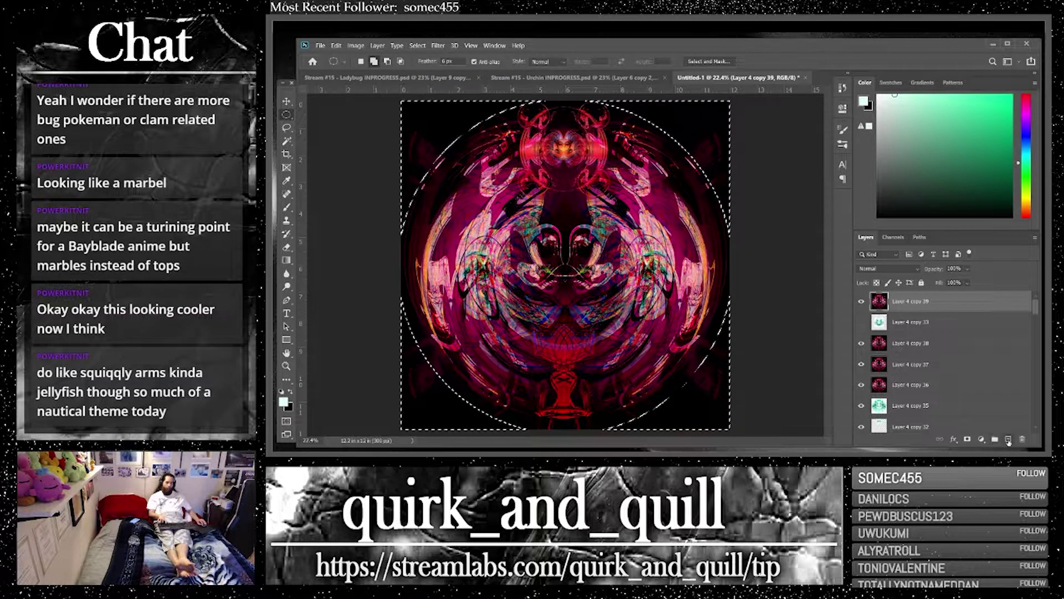
{"action": "key", "text": "ctrl+d"}
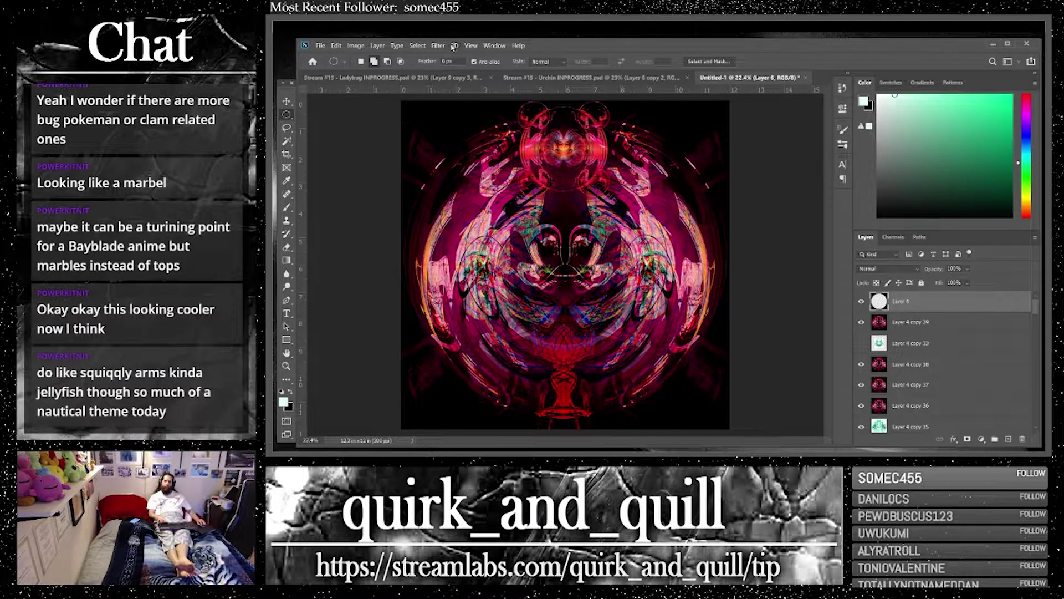
Try a Motion Blur at angle 0 with distance up to 2000, then cancel it
{"action": "left_click", "coordinate": [438, 46]}
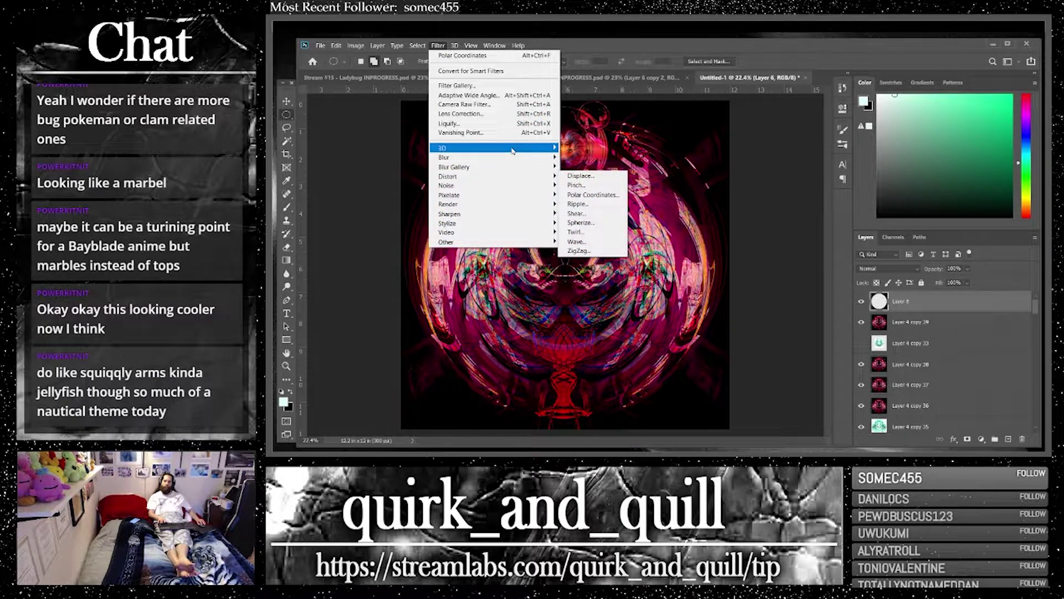
{"action": "mouse_move", "coordinate": [519, 159]}
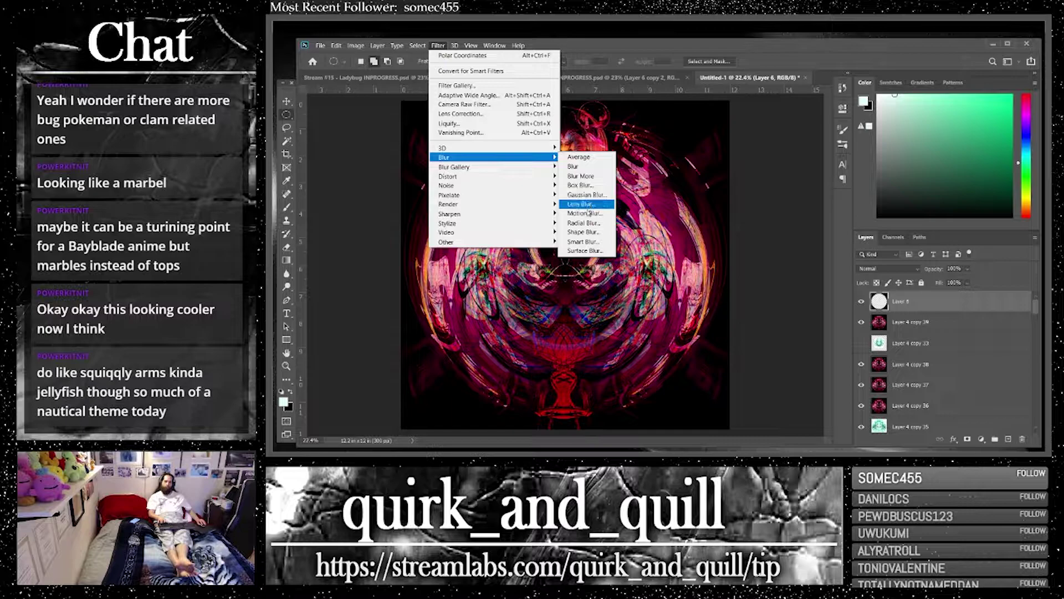
{"action": "left_click", "coordinate": [588, 212]}
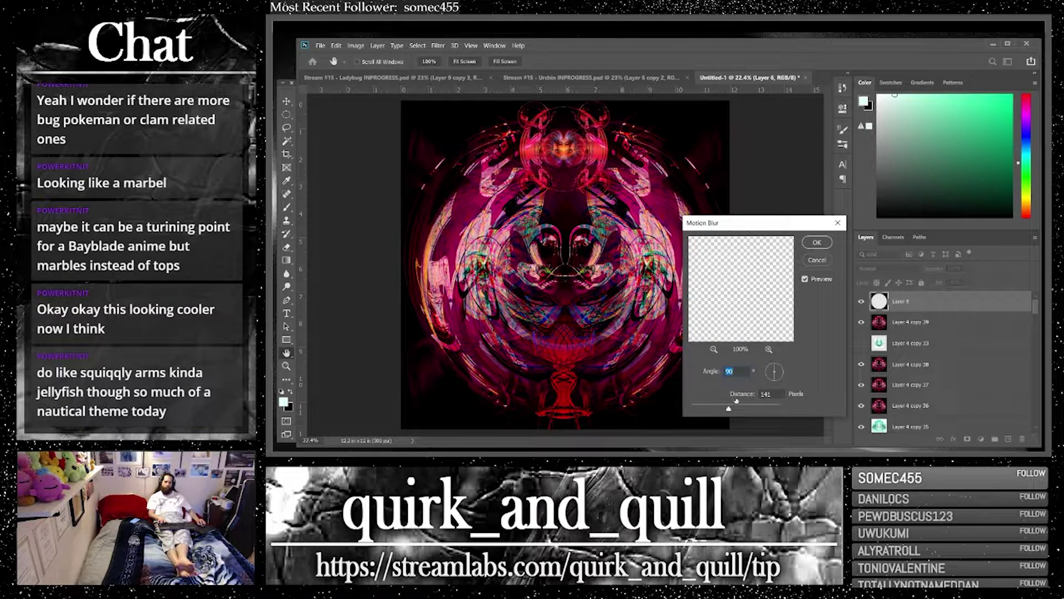
{"action": "left_click_drag", "start_coordinate": [776, 409], "coordinate": [798, 410]}
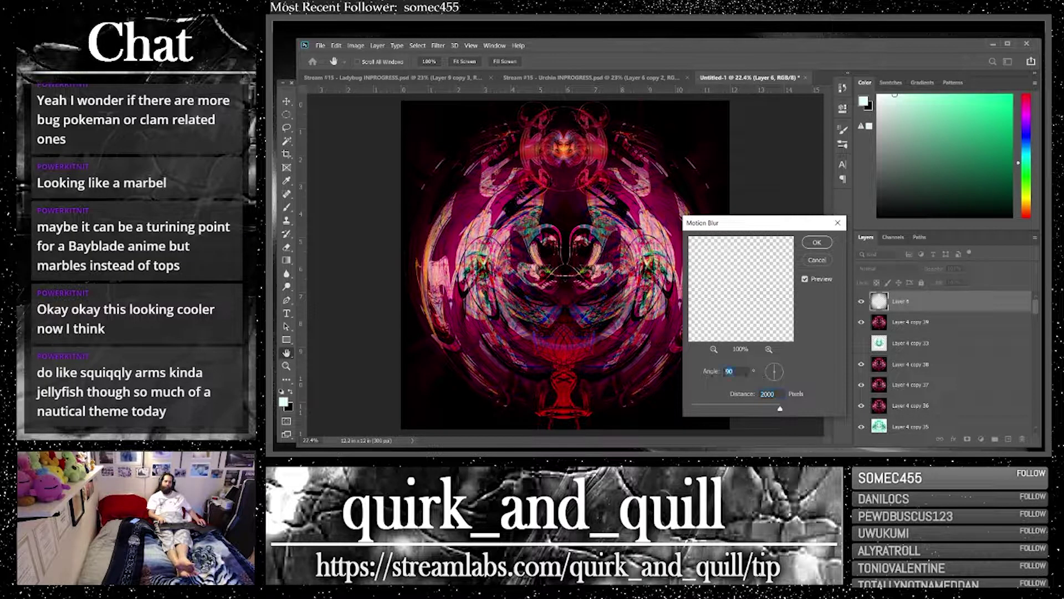
{"action": "type", "text": "0"}
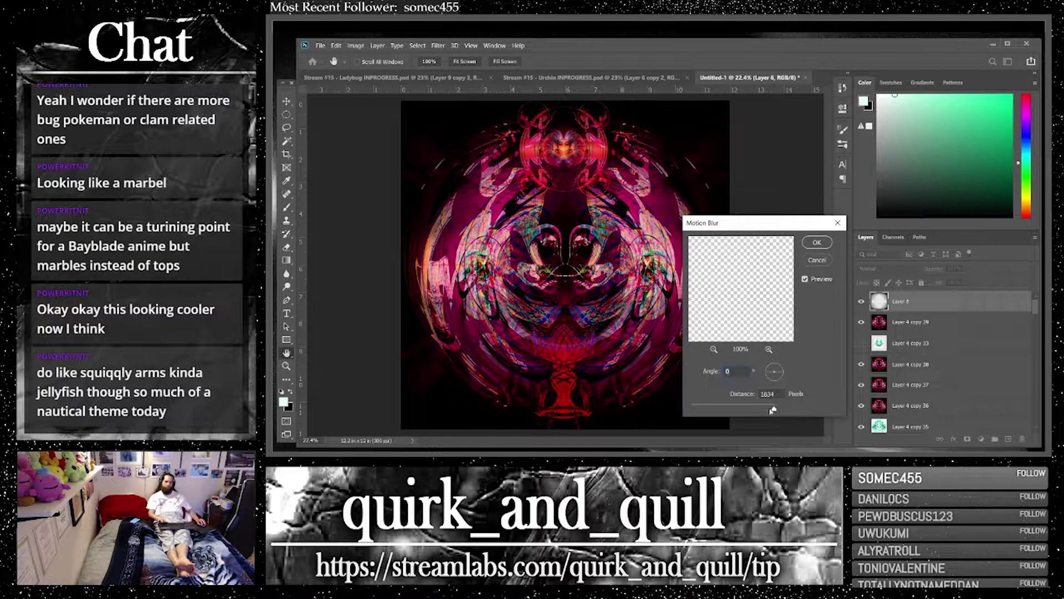
{"action": "left_click_drag", "start_coordinate": [773, 410], "coordinate": [733, 413]}
{"action": "left_click", "coordinate": [822, 264]}
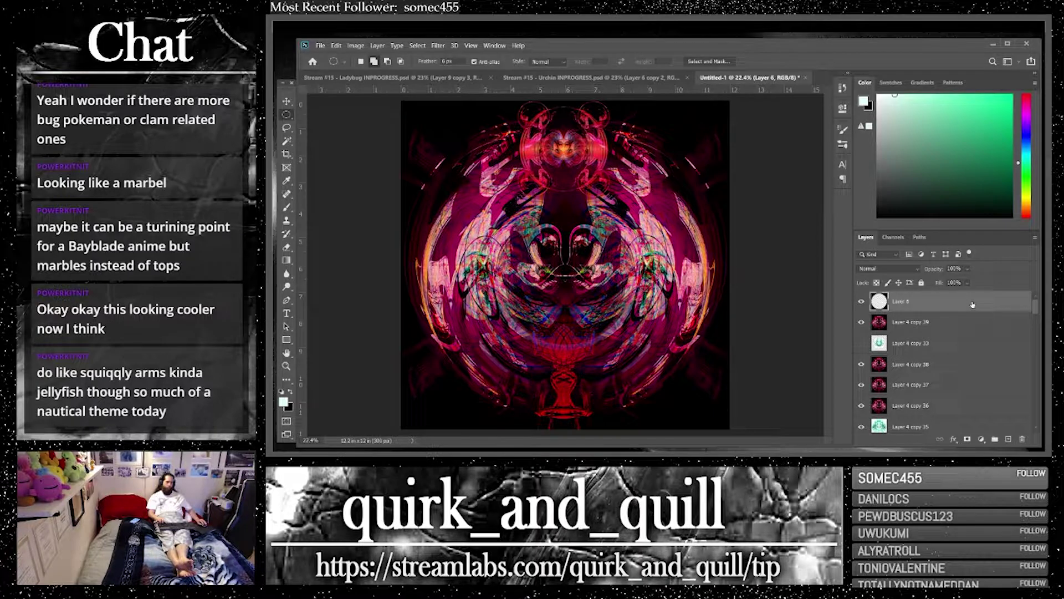
Undo the layer, invert the selection back to the circle, and copy it onto a new Layer 6
{"action": "key", "text": "ctrl+z"}
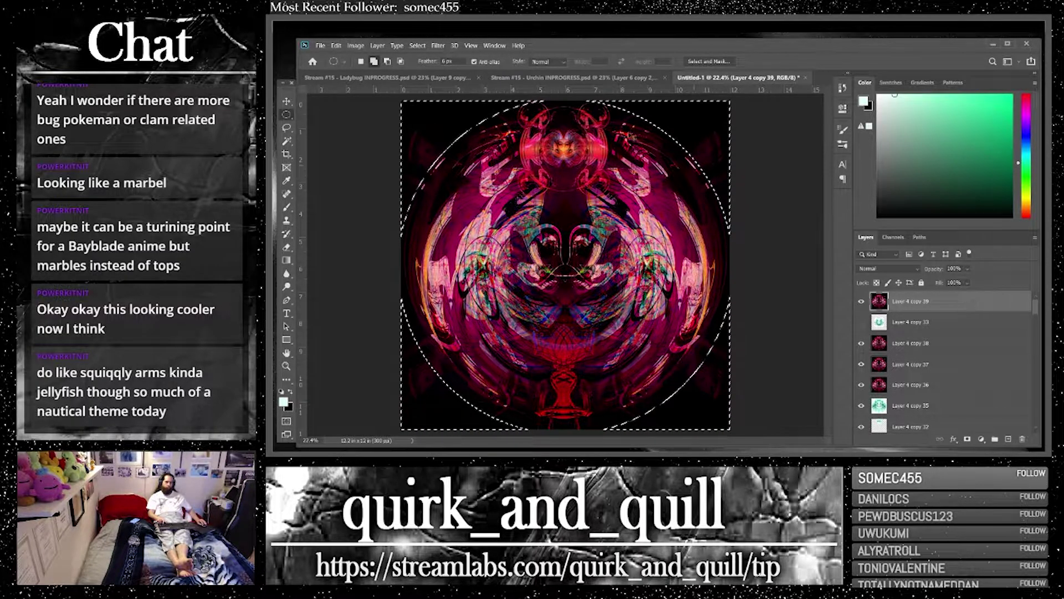
{"action": "left_click", "coordinate": [417, 44]}
{"action": "left_click", "coordinate": [438, 83]}
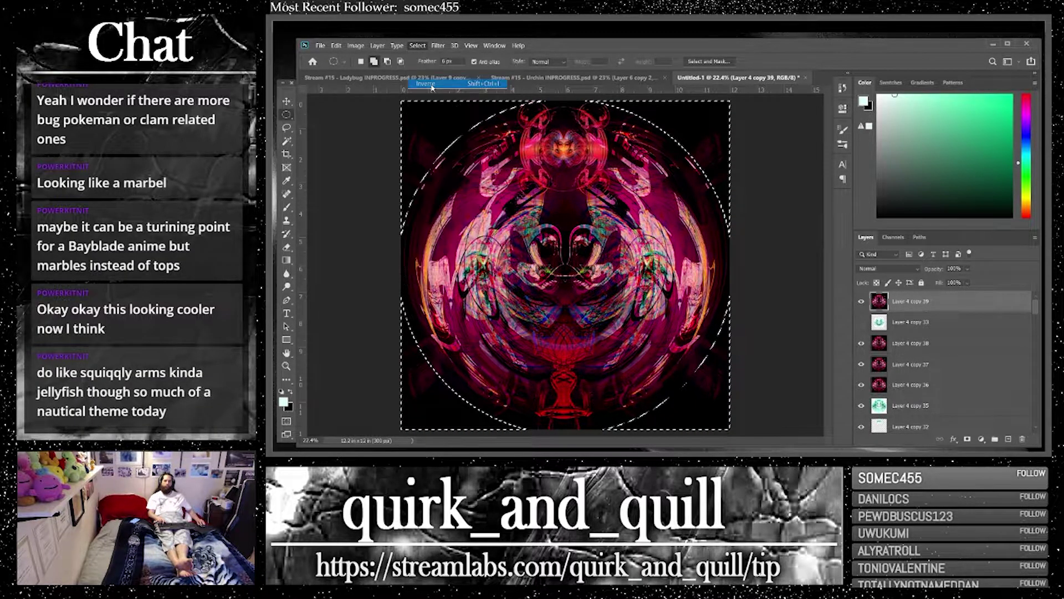
{"action": "key", "text": "ctrl+j"}
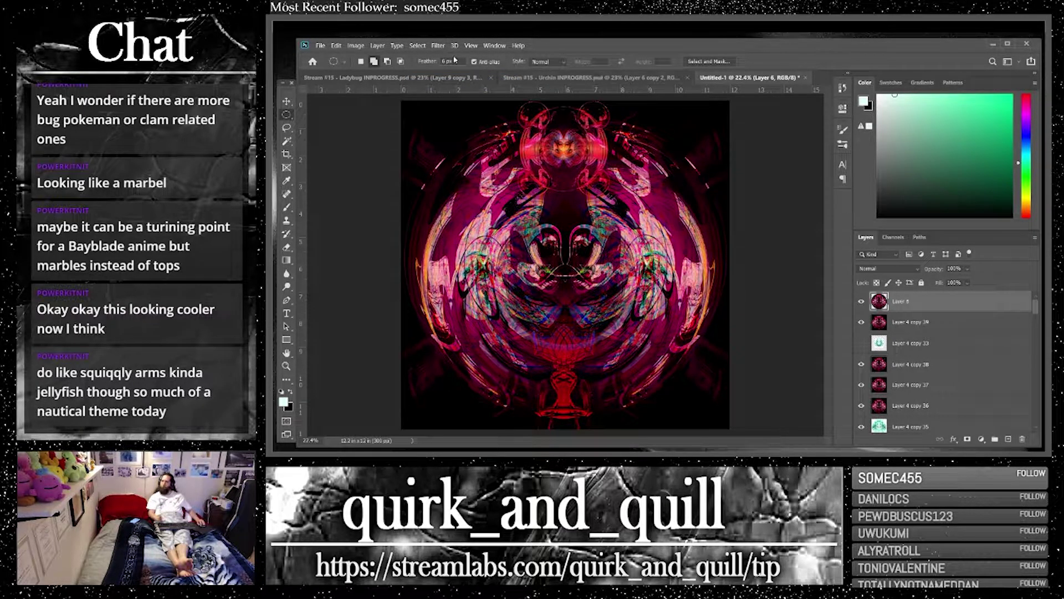
Apply a horizontal Motion Blur at angle 0 to the circular Layer 6
{"action": "left_click", "coordinate": [439, 46]}
{"action": "mouse_move", "coordinate": [493, 157]}
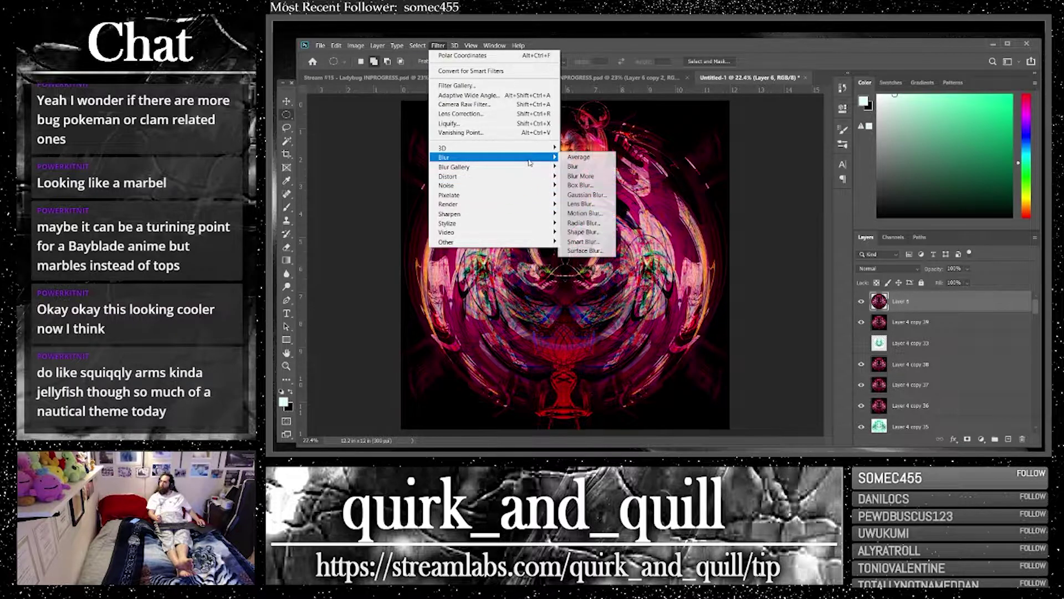
{"action": "left_click", "coordinate": [605, 213]}
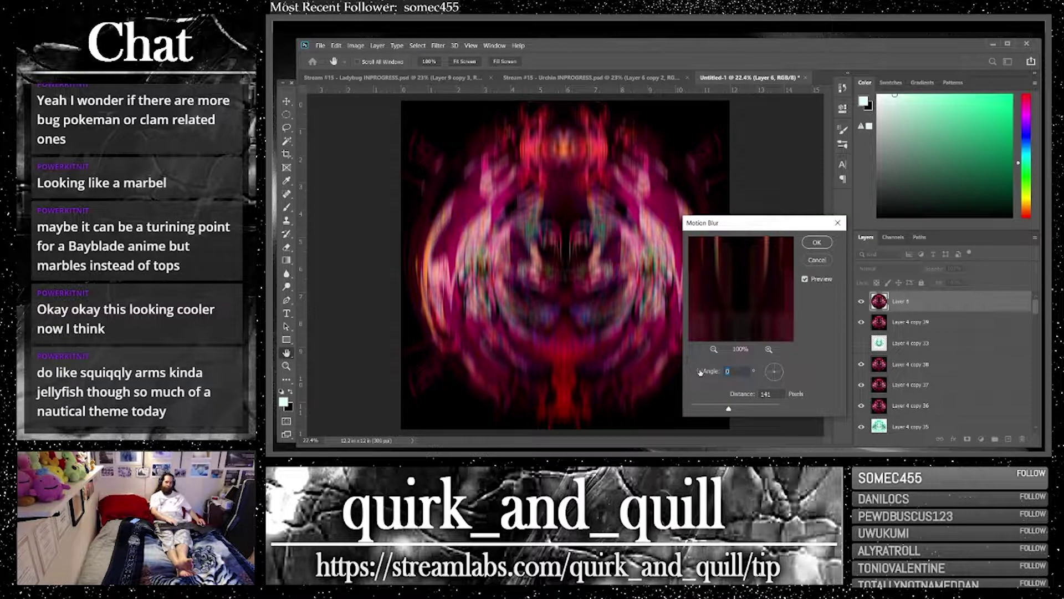
{"action": "type", "text": "000"}
{"action": "key", "text": "Tab"}
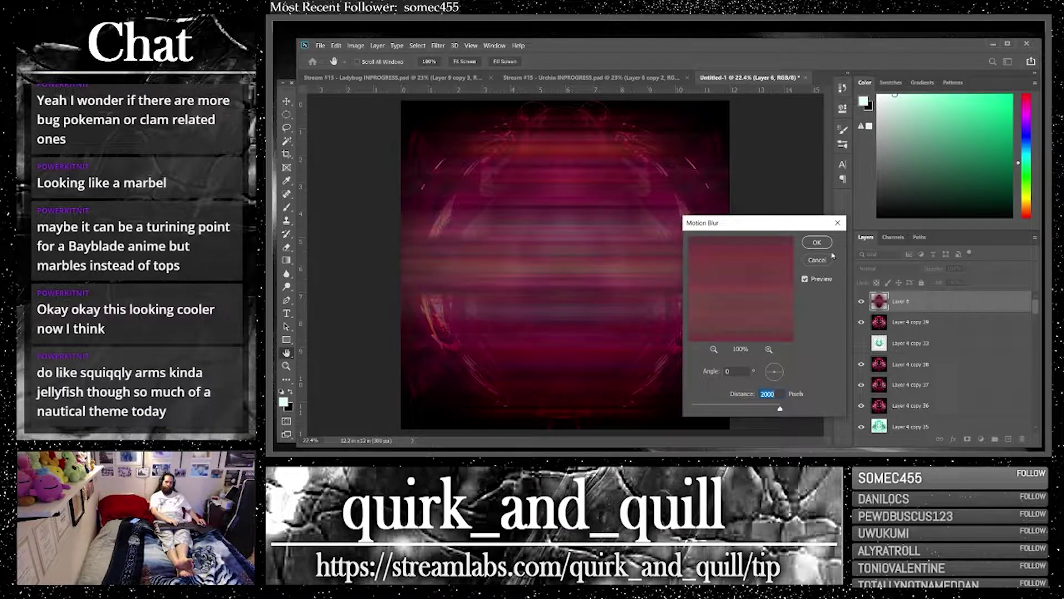
{"action": "left_click", "coordinate": [825, 244]}
Set the layer to Hard Mix, merge the selected layers, and duplicate the result twice
{"action": "left_click", "coordinate": [899, 268]}
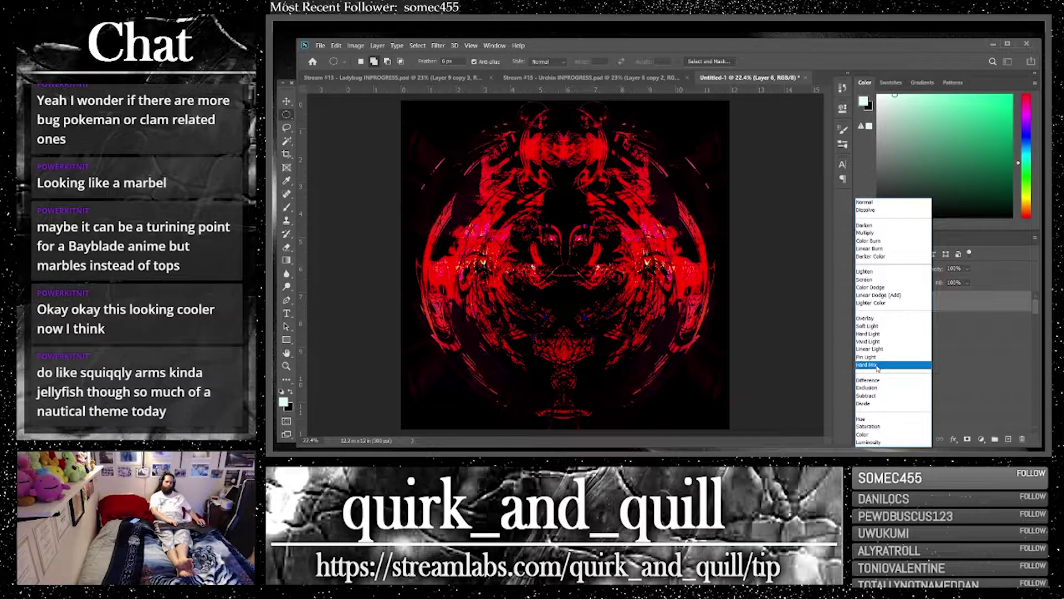
{"action": "left_click", "coordinate": [877, 365]}
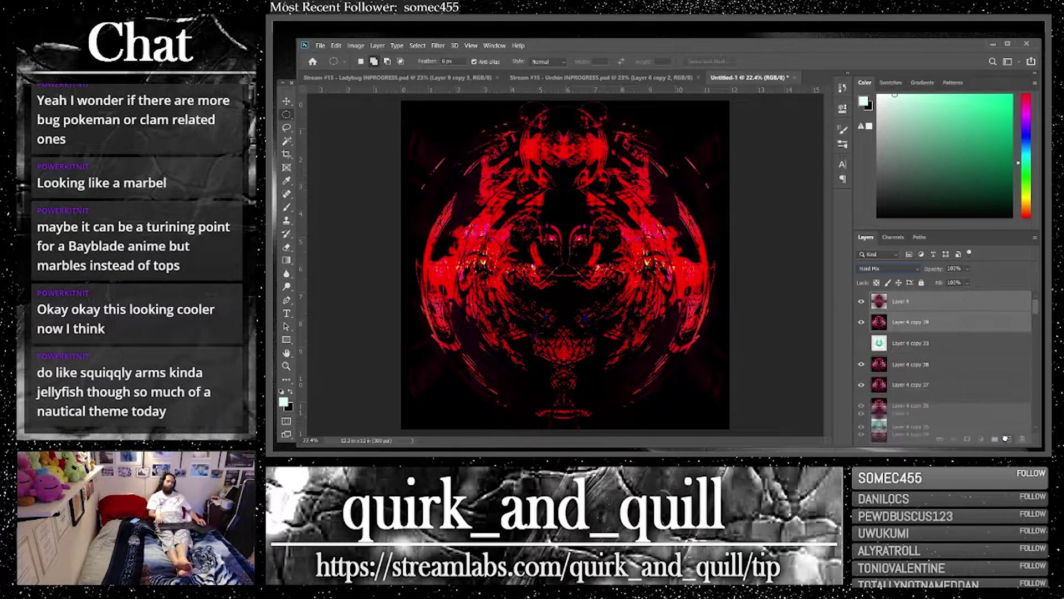
{"action": "right_click", "coordinate": [900, 328]}
{"action": "left_click", "coordinate": [924, 341]}
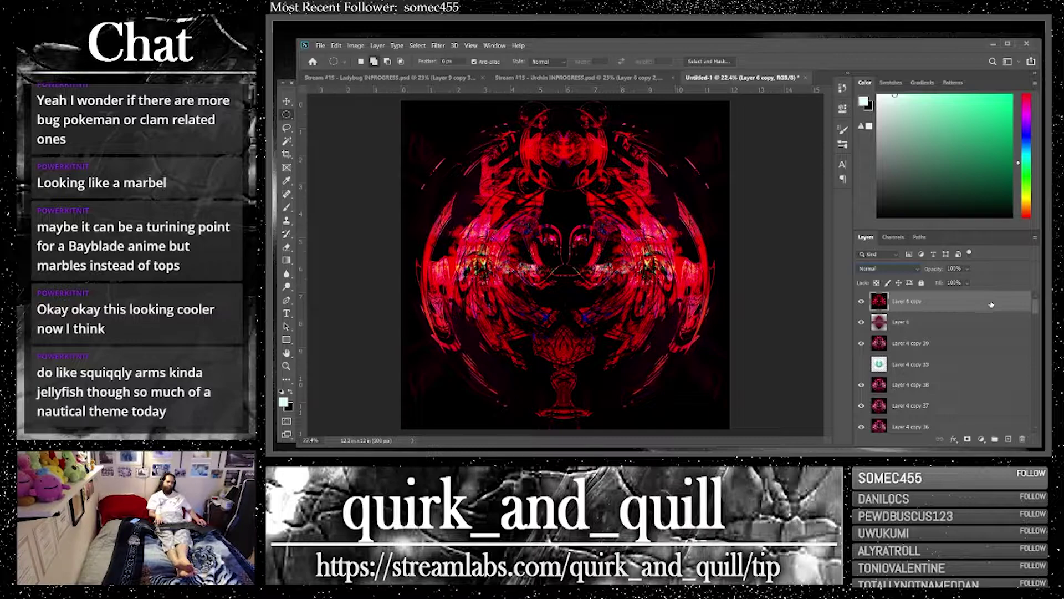
{"action": "key", "text": "ctrl+j"}
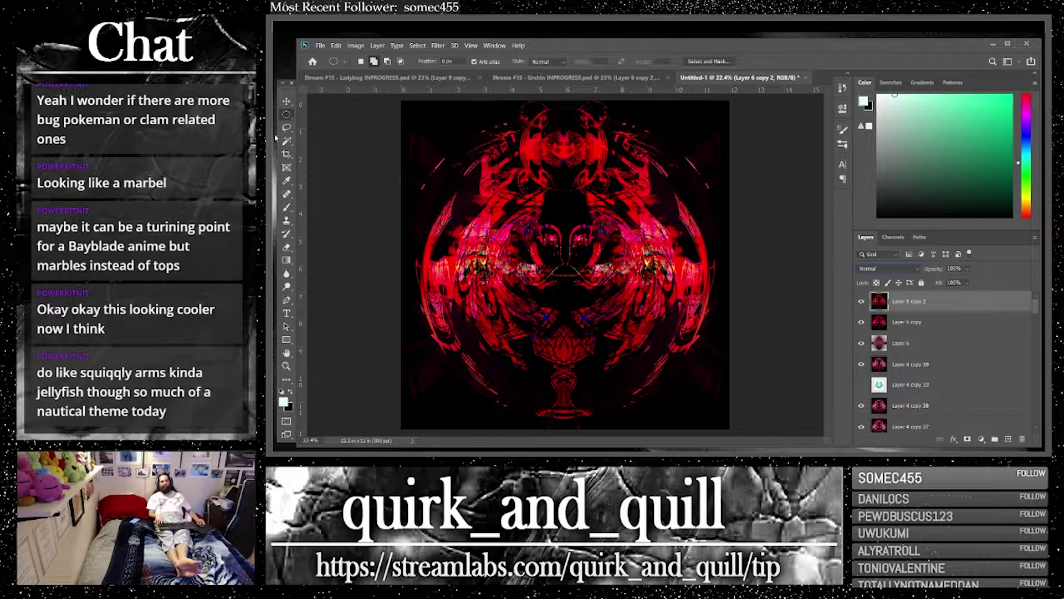
{"action": "left_click", "coordinate": [287, 101]}
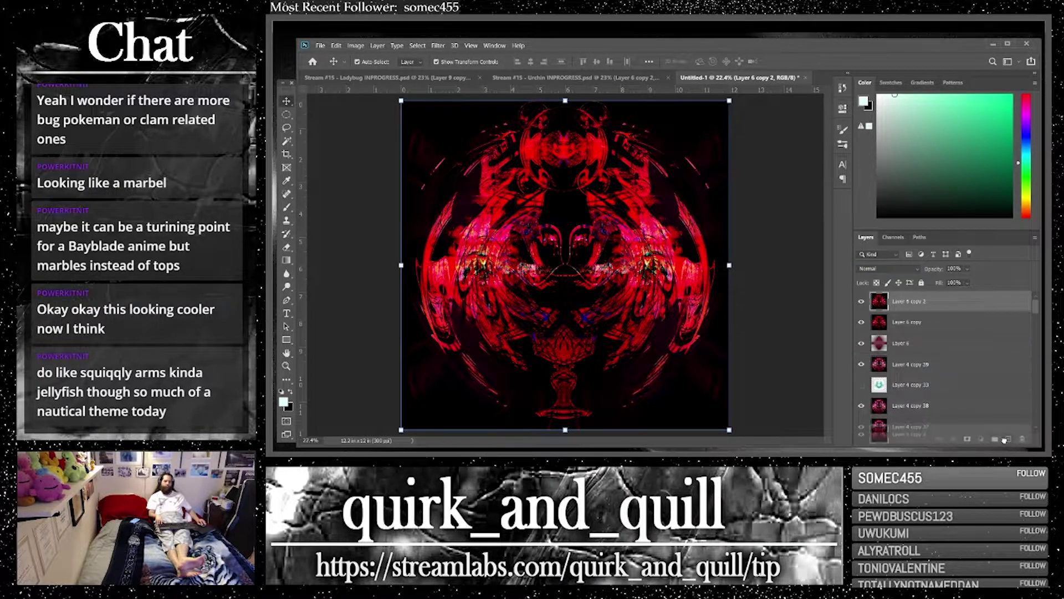
{"action": "key", "text": "ctrl+j"}
{"action": "left_click", "coordinate": [438, 45]}
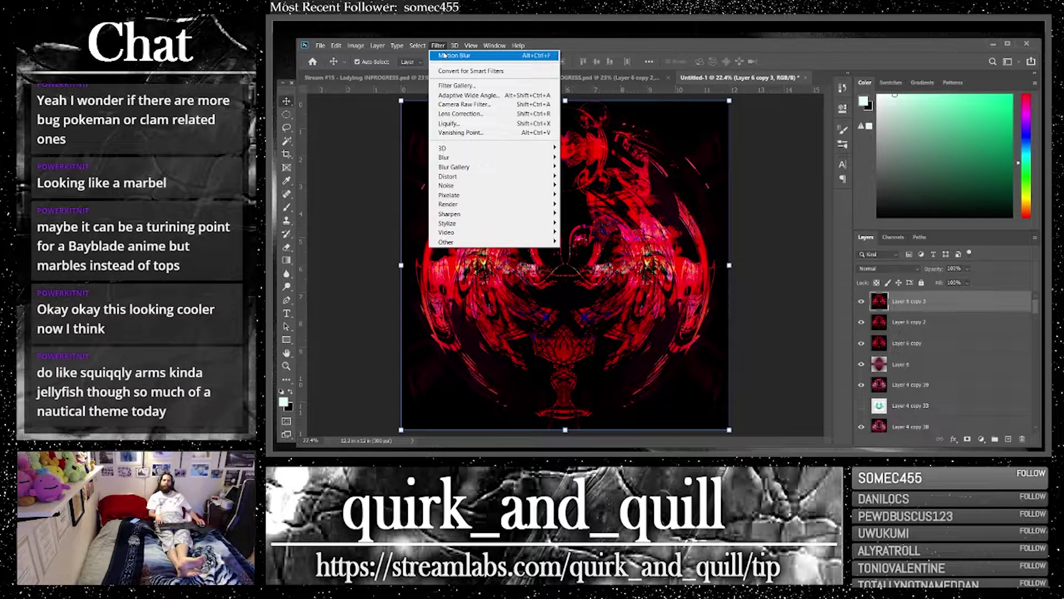
In the Filter Gallery fit the preview and try Note Paper, then Plaster with image balance 6
{"action": "left_click", "coordinate": [456, 85]}
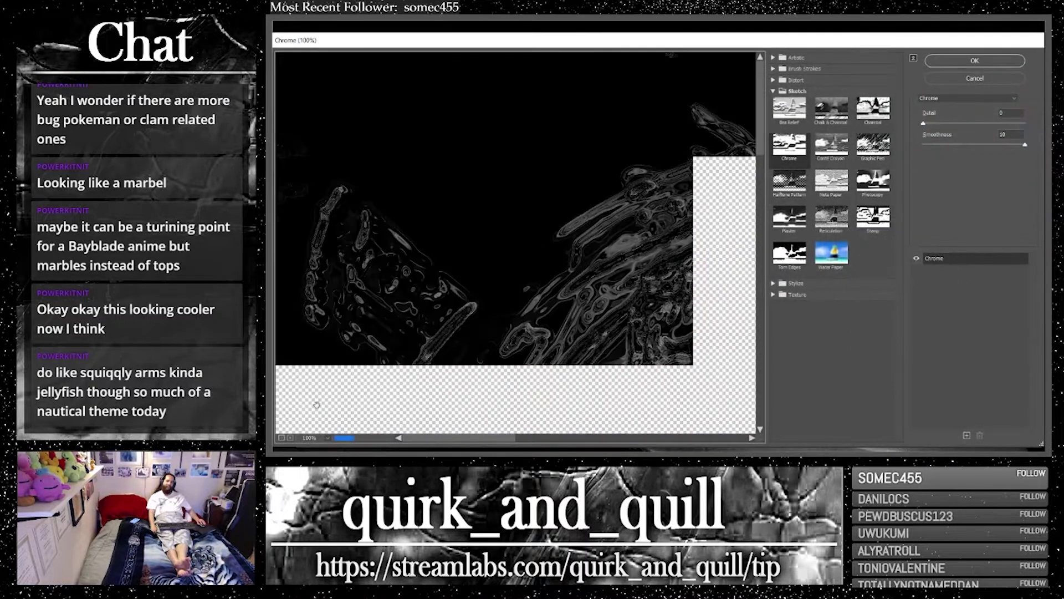
{"action": "left_click", "coordinate": [326, 436]}
{"action": "left_click", "coordinate": [327, 427]}
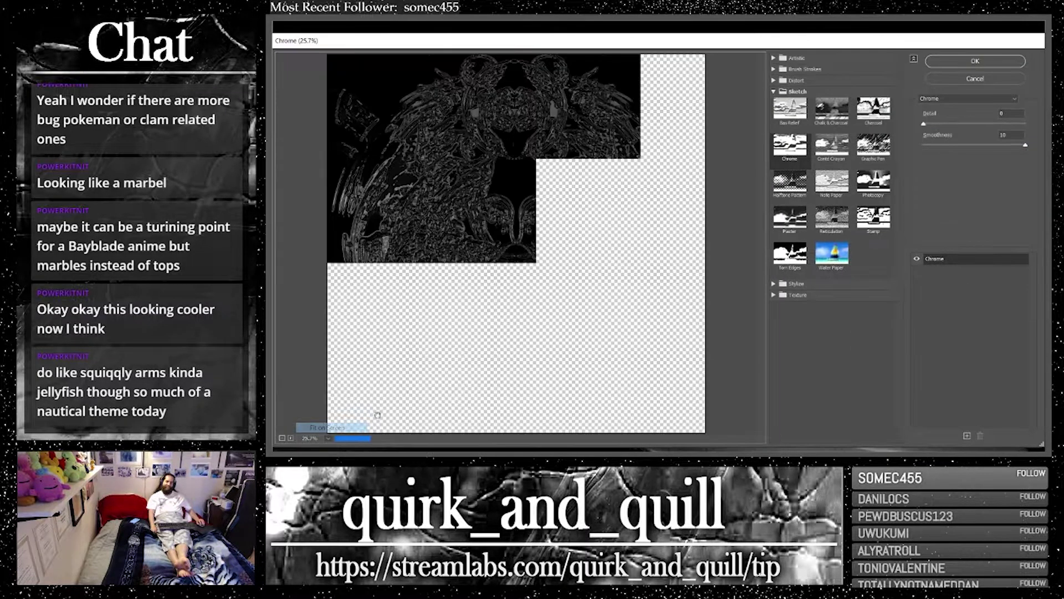
{"action": "left_click", "coordinate": [839, 191]}
{"action": "left_click", "coordinate": [790, 217]}
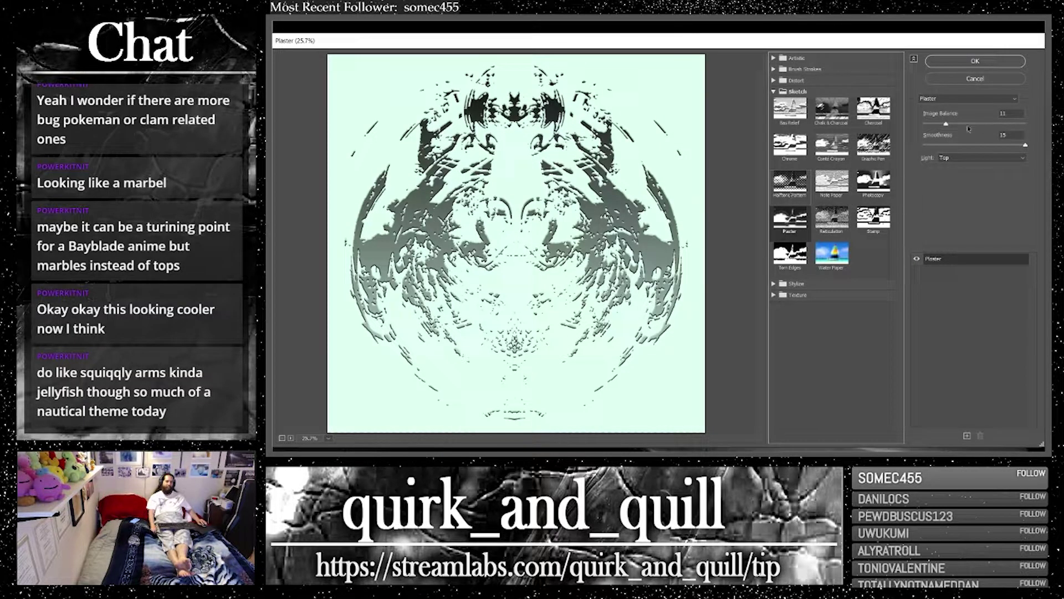
{"action": "left_click_drag", "start_coordinate": [945, 124], "coordinate": [936, 124]}
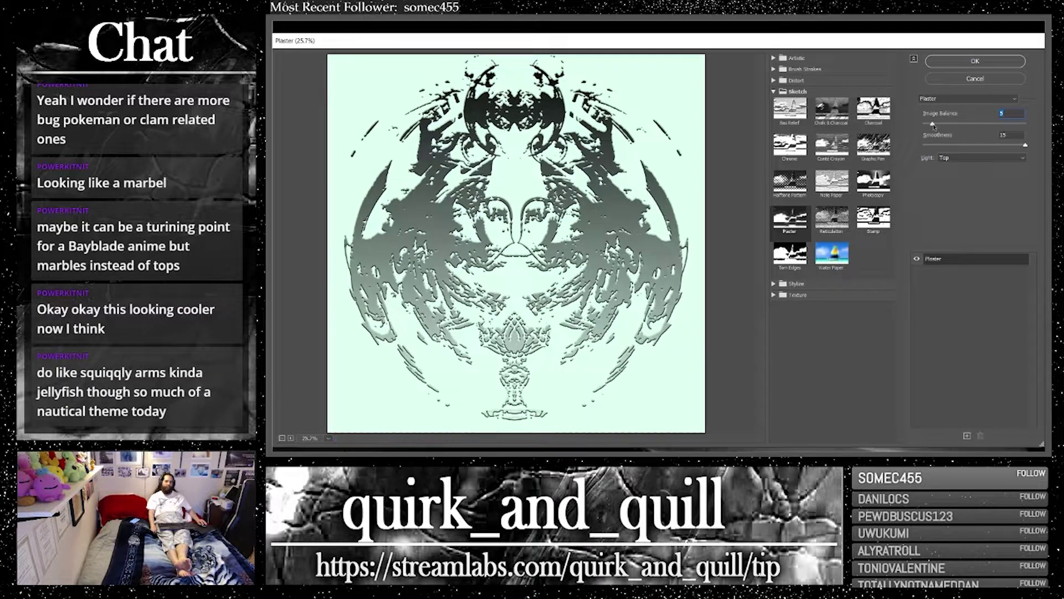
Preview Stamp, Graphic Pen, Charcoal and Chalk & Charcoal, then tune Bas Relief detail and smoothness
{"action": "left_click", "coordinate": [873, 218]}
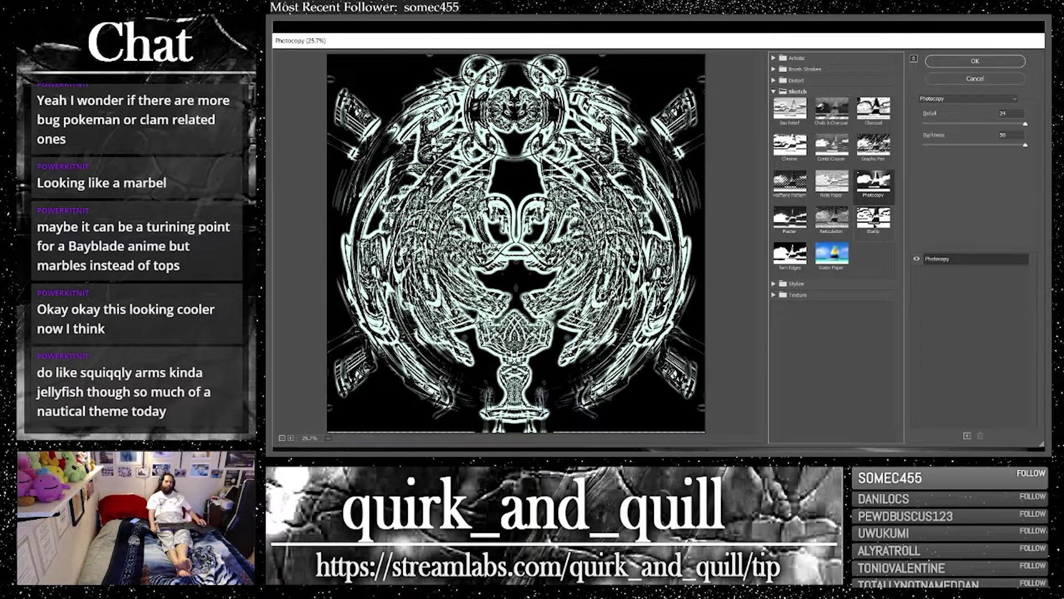
{"action": "left_click", "coordinate": [874, 158]}
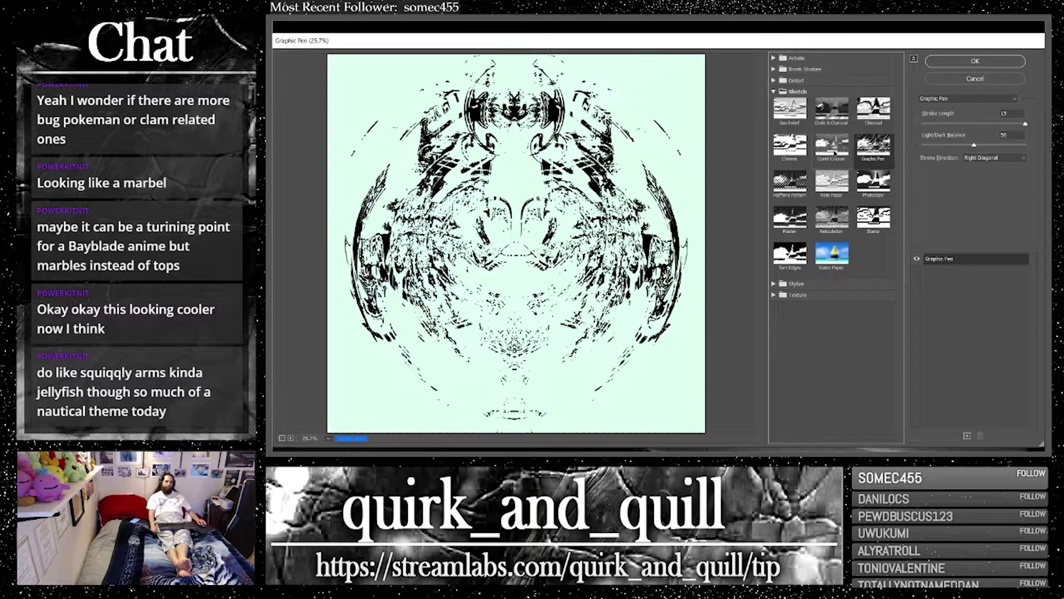
{"action": "left_click", "coordinate": [873, 117]}
{"action": "left_click", "coordinate": [836, 123]}
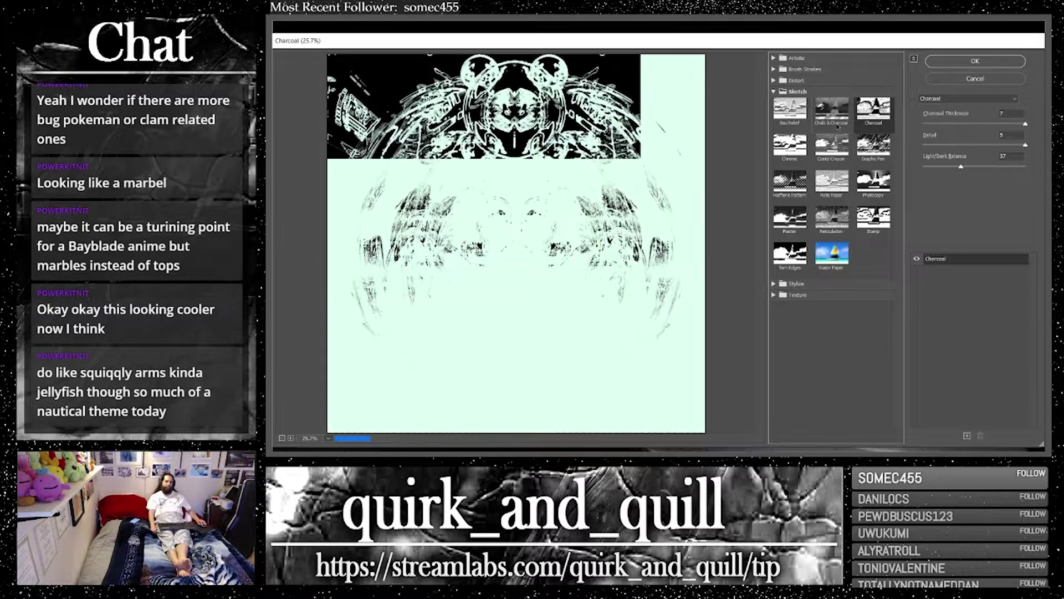
{"action": "left_click", "coordinate": [798, 126]}
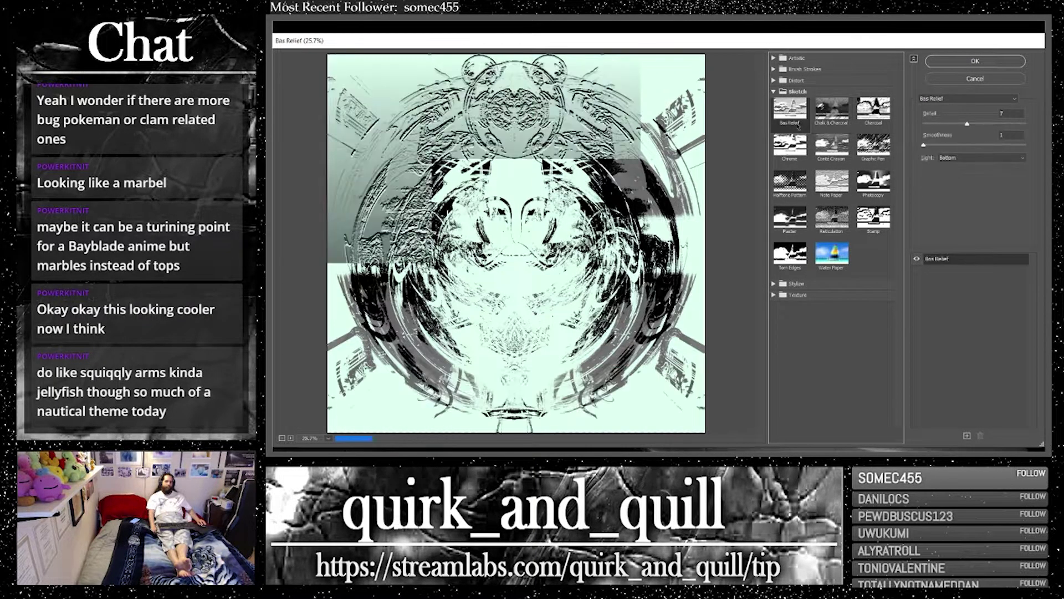
{"action": "left_click", "coordinate": [970, 125]}
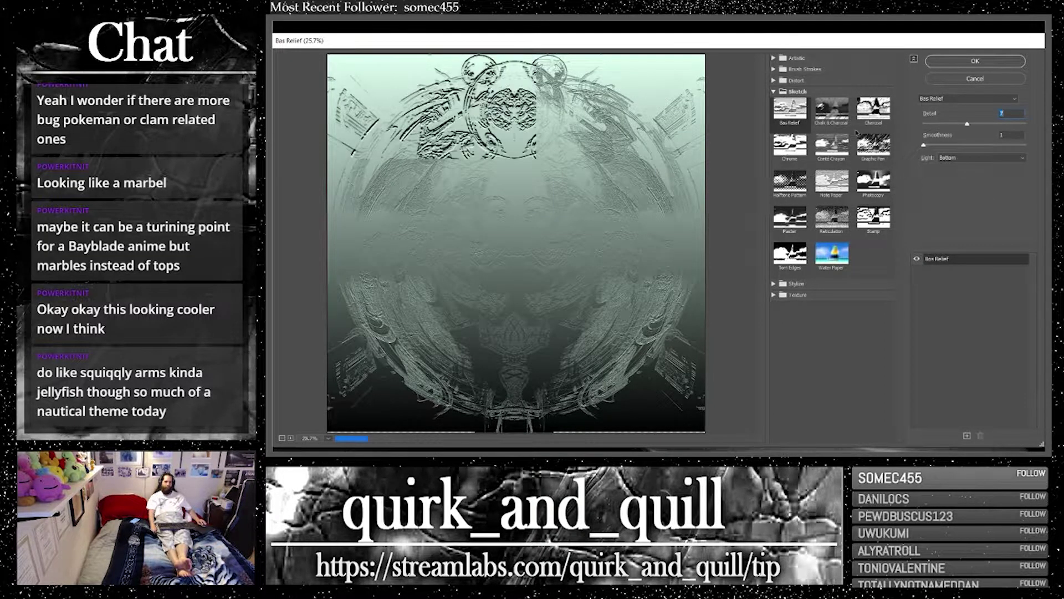
{"action": "left_click_drag", "start_coordinate": [967, 124], "coordinate": [1025, 124]}
{"action": "left_click", "coordinate": [965, 145]}
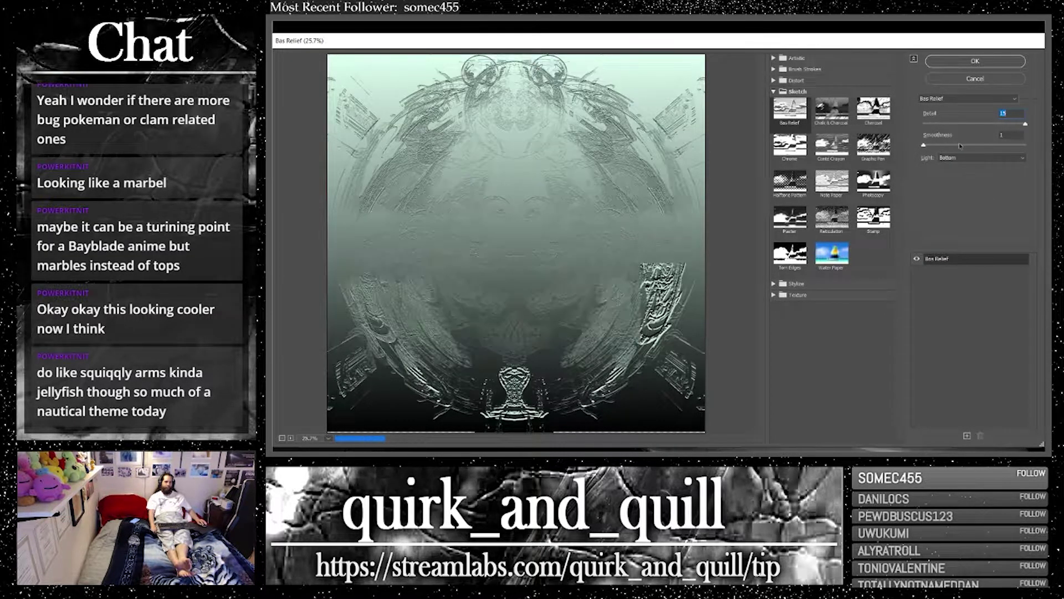
{"action": "left_click", "coordinate": [1022, 145]}
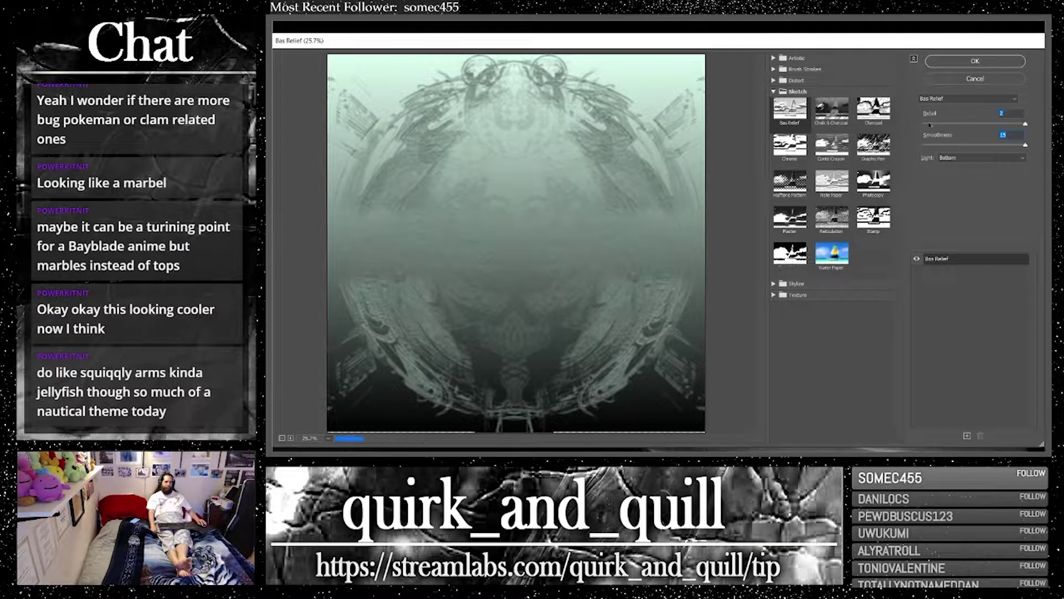
{"action": "left_click_drag", "start_coordinate": [930, 125], "coordinate": [924, 124]}
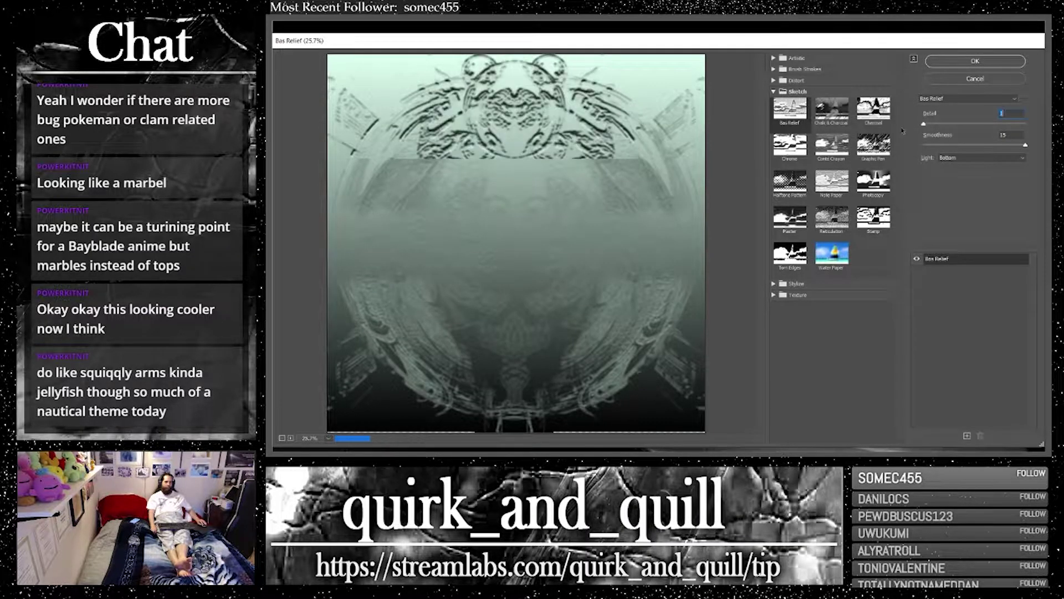
Preview the Diffuse Glow and Glass distort effects
{"action": "left_click", "coordinate": [774, 92]}
{"action": "left_click", "coordinate": [774, 80]}
{"action": "left_click", "coordinate": [791, 100]}
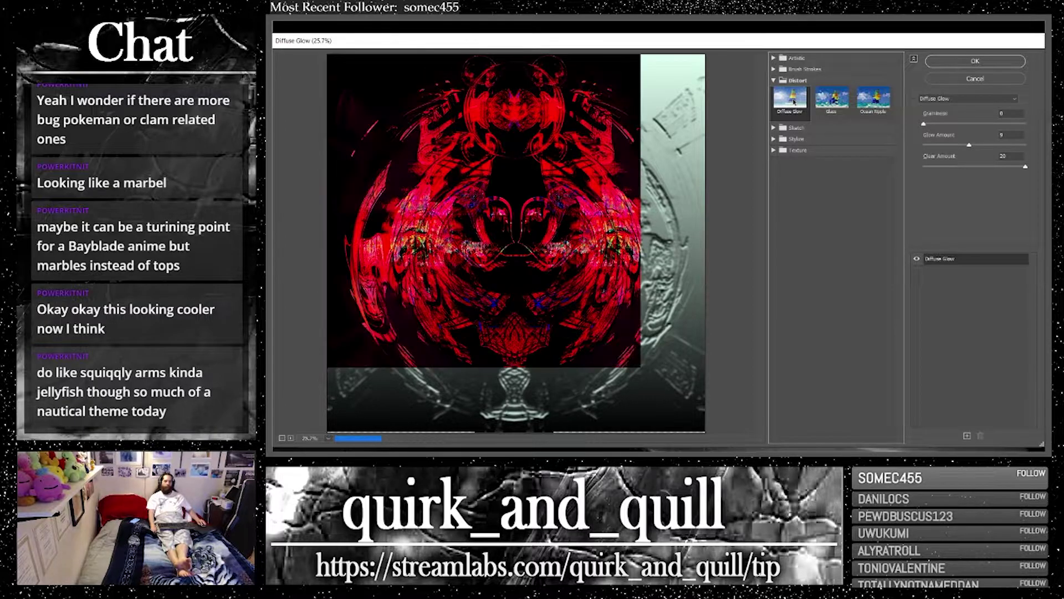
{"action": "left_click", "coordinate": [829, 99]}
{"action": "left_click", "coordinate": [788, 101]}
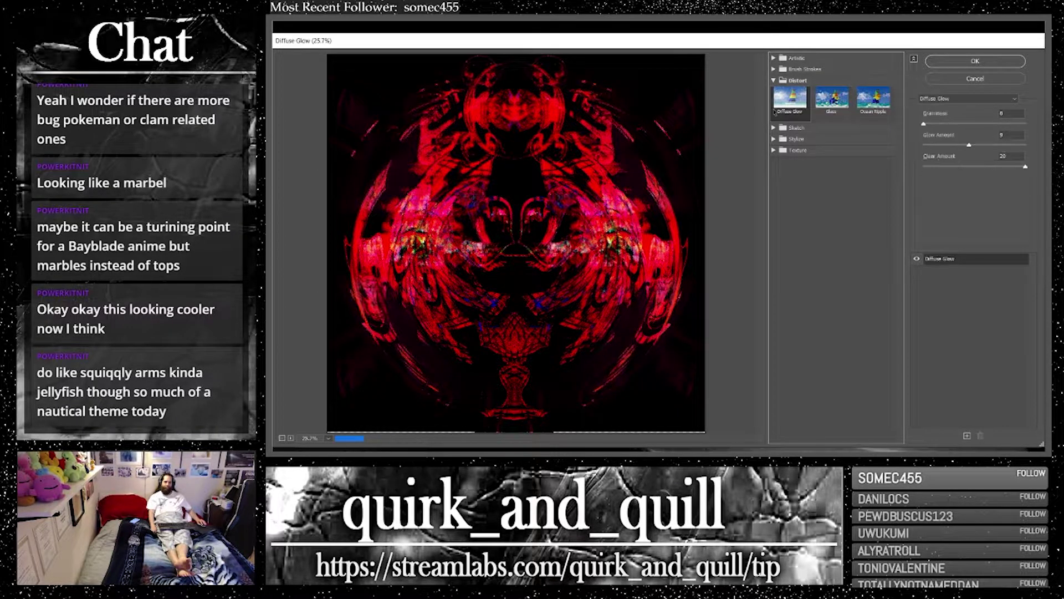
Apply the Stylize Glowing Edges effect with edge width 4
{"action": "left_click", "coordinate": [773, 138]}
{"action": "left_click", "coordinate": [789, 156]}
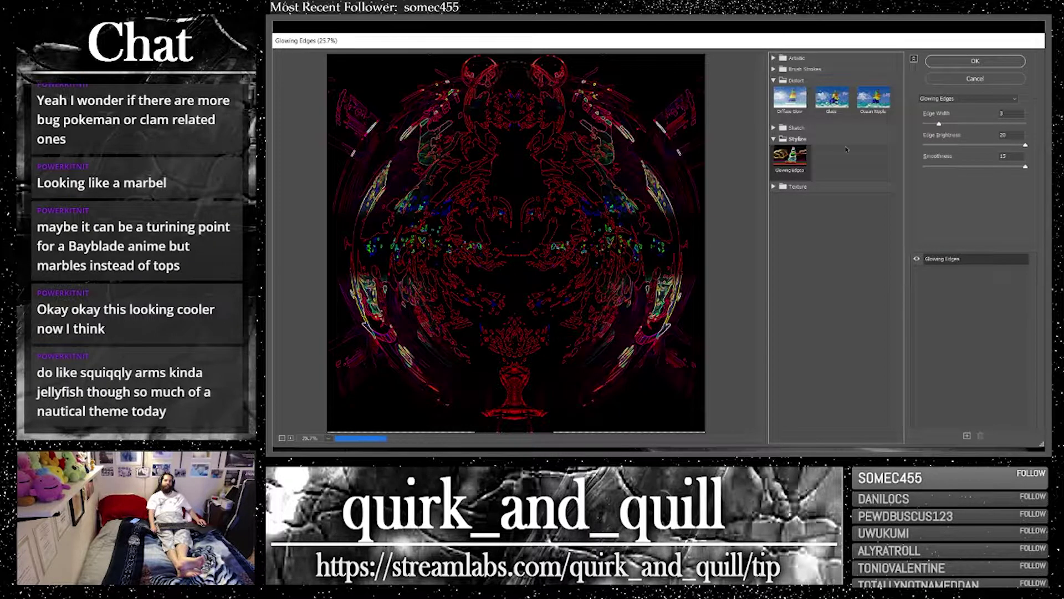
{"action": "left_click_drag", "start_coordinate": [939, 124], "coordinate": [953, 125]}
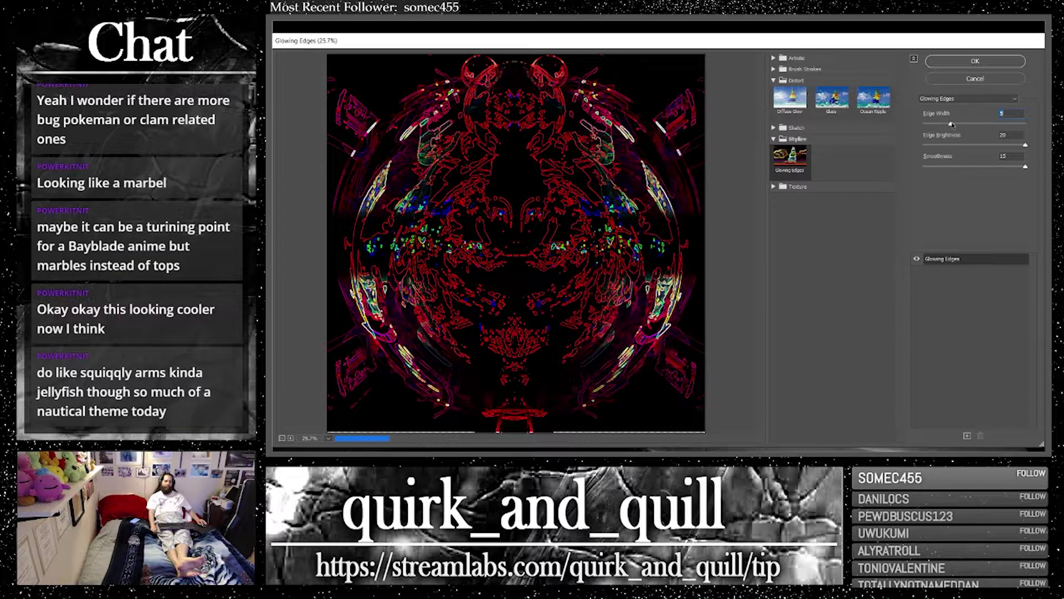
{"action": "left_click", "coordinate": [993, 64]}
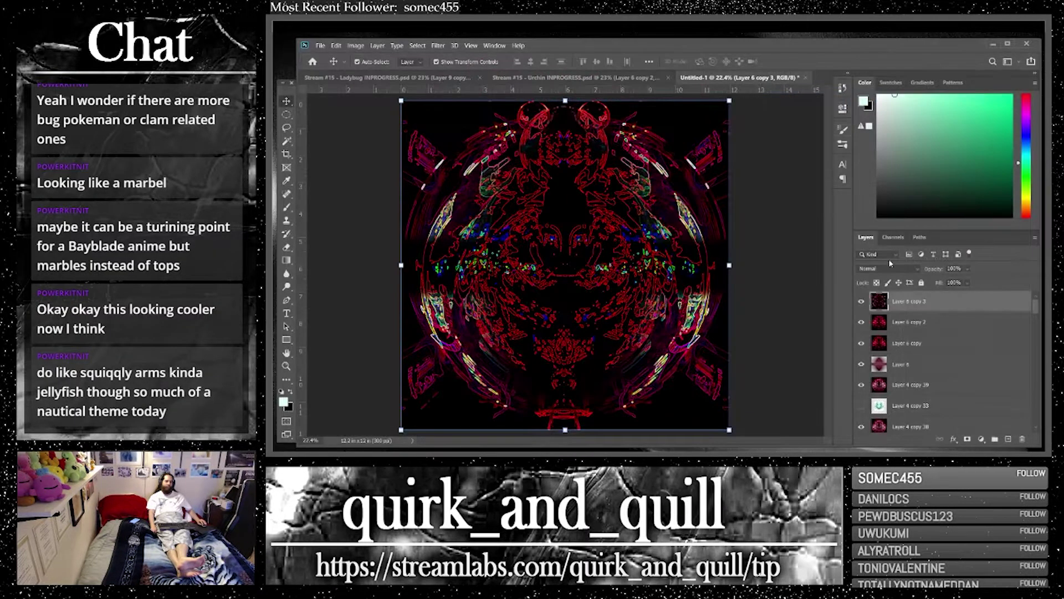
Set Layer 6 copy 3 to Luminosity and erase its glowing edges with a large Soft Round brush
{"action": "left_click", "coordinate": [891, 270]}
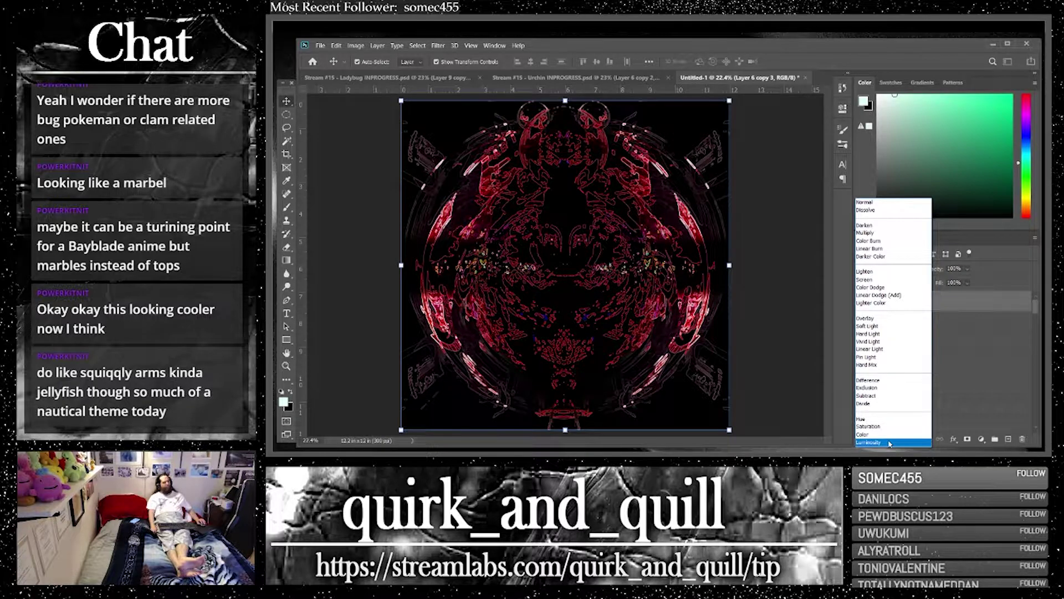
{"action": "left_click", "coordinate": [890, 442]}
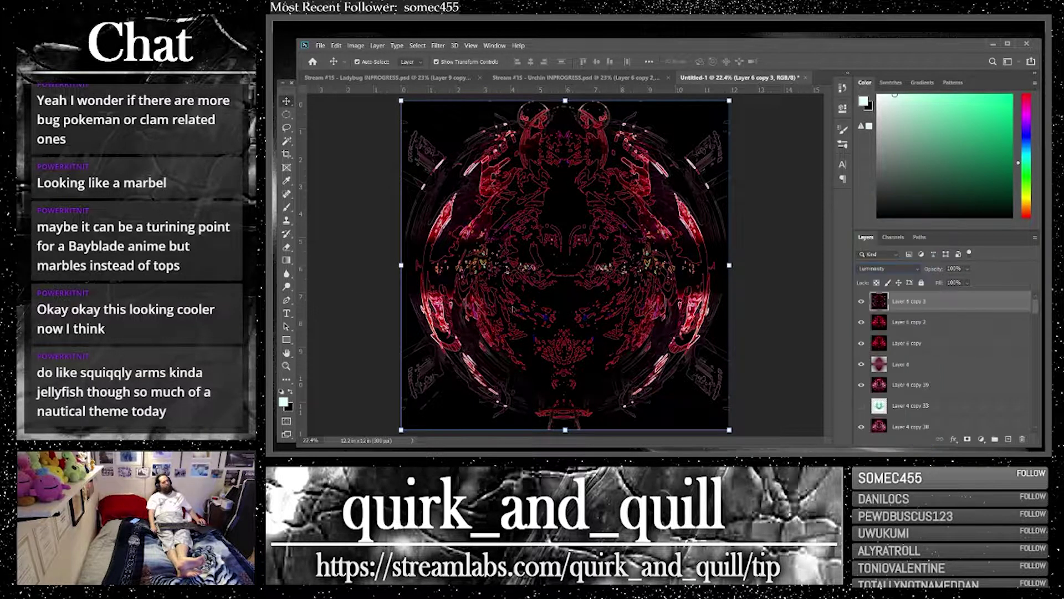
{"action": "left_click", "coordinate": [284, 250]}
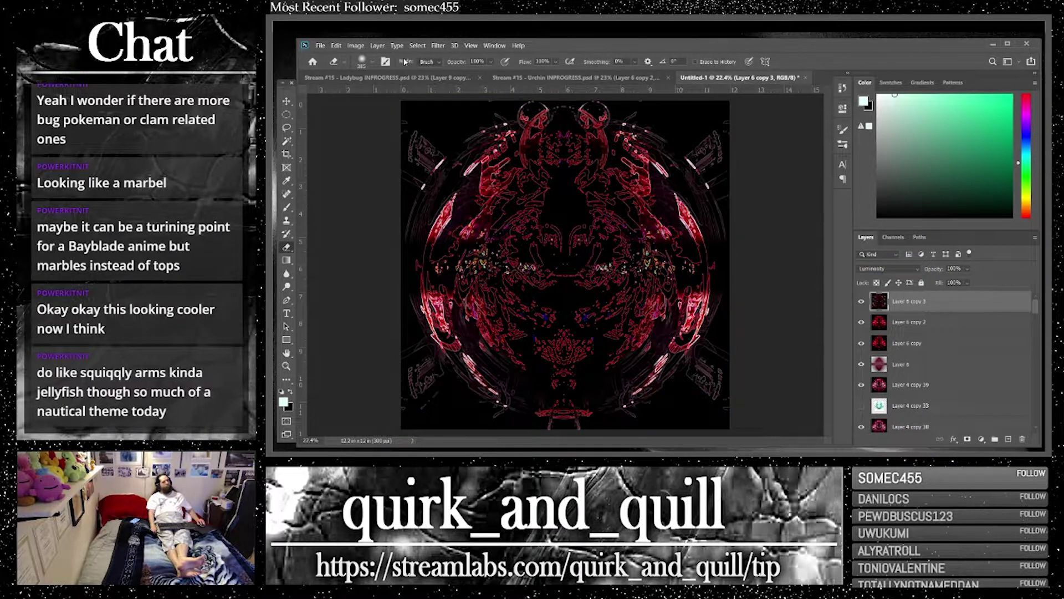
{"action": "left_click", "coordinate": [371, 61]}
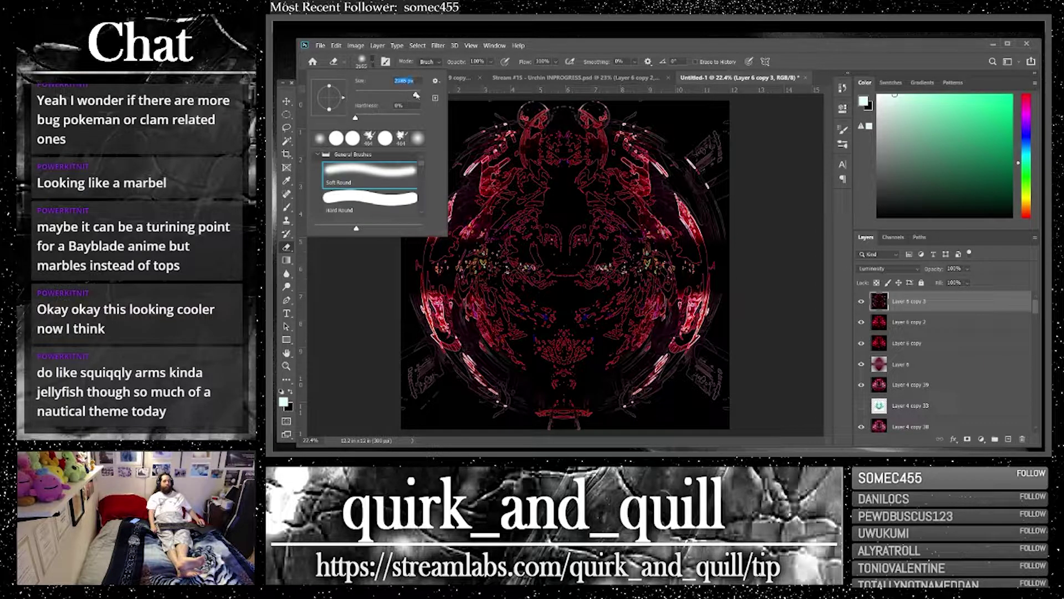
{"action": "left_click", "coordinate": [510, 125]}
{"action": "mouse_move", "coordinate": [511, 125]}
{"action": "left_mouse_down"}
{"action": "mouse_move", "coordinate": [565, 145]}
{"action": "mouse_move", "coordinate": [548, 210]}
{"action": "mouse_move", "coordinate": [508, 261]}
{"action": "mouse_move", "coordinate": [522, 256]}
{"action": "mouse_move", "coordinate": [546, 328]}
{"action": "mouse_move", "coordinate": [573, 302]}
{"action": "mouse_move", "coordinate": [608, 300]}
{"action": "mouse_move", "coordinate": [613, 258]}
{"action": "mouse_move", "coordinate": [565, 263]}
{"action": "mouse_move", "coordinate": [542, 280]}
{"action": "mouse_move", "coordinate": [549, 299]}
{"action": "mouse_move", "coordinate": [554, 233]}
{"action": "mouse_move", "coordinate": [565, 366]}
{"action": "mouse_move", "coordinate": [642, 227]}
{"action": "mouse_move", "coordinate": [589, 200]}
{"action": "mouse_move", "coordinate": [516, 216]}
{"action": "mouse_move", "coordinate": [487, 273]}
{"action": "mouse_move", "coordinate": [579, 365]}
{"action": "mouse_move", "coordinate": [570, 225]}
{"action": "mouse_move", "coordinate": [546, 282]}
{"action": "mouse_move", "coordinate": [610, 310]}
{"action": "left_mouse_up"}
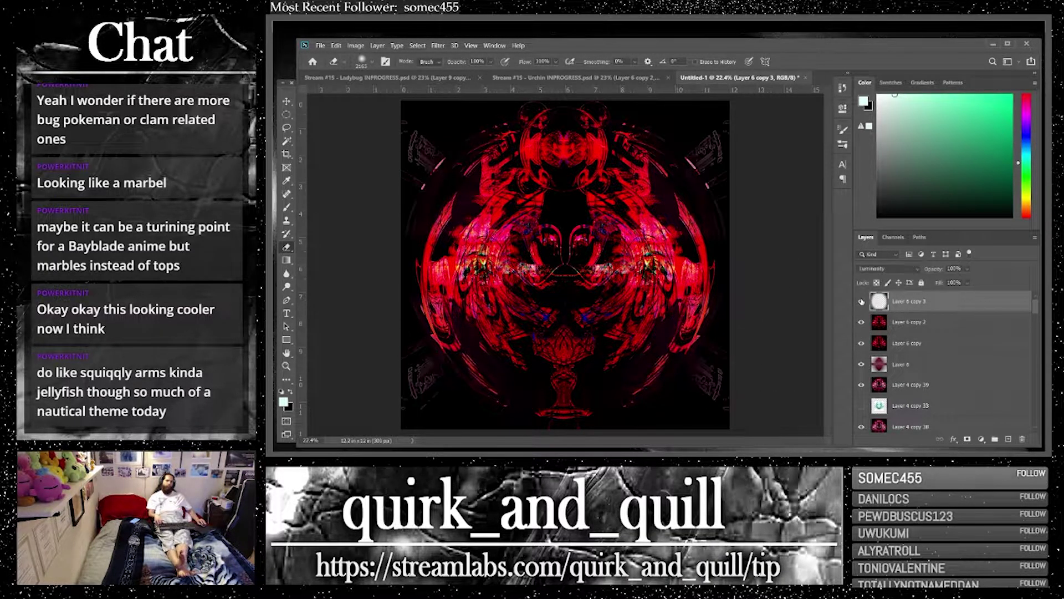
Duplicate the current layer, merge the two new copies, and duplicate Layer 6
{"action": "key", "text": "ctrl+j"}
{"action": "key", "text": "ctrl+j"}
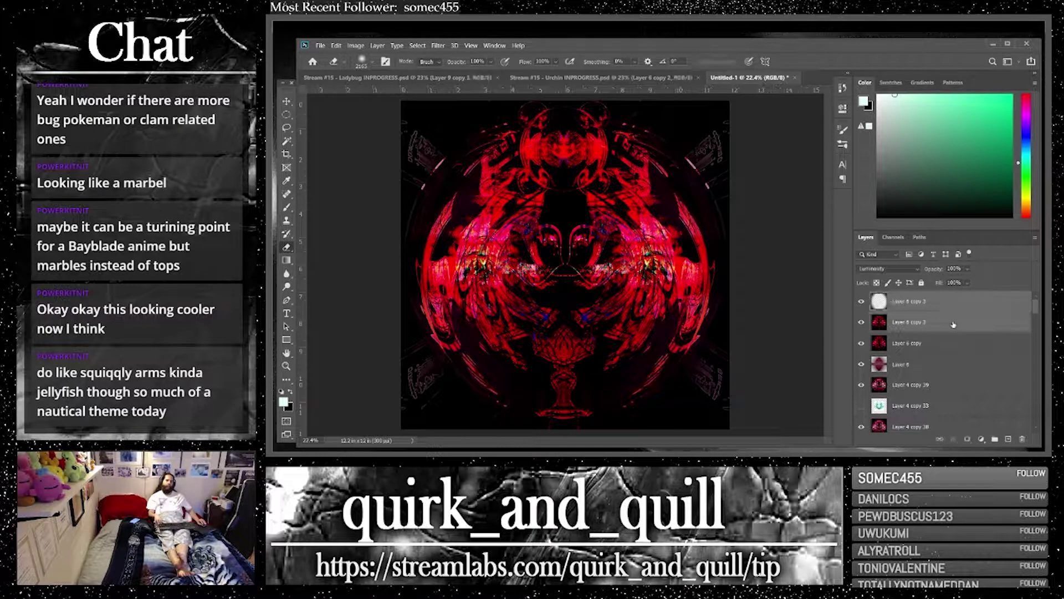
{"action": "right_click", "coordinate": [914, 319]}
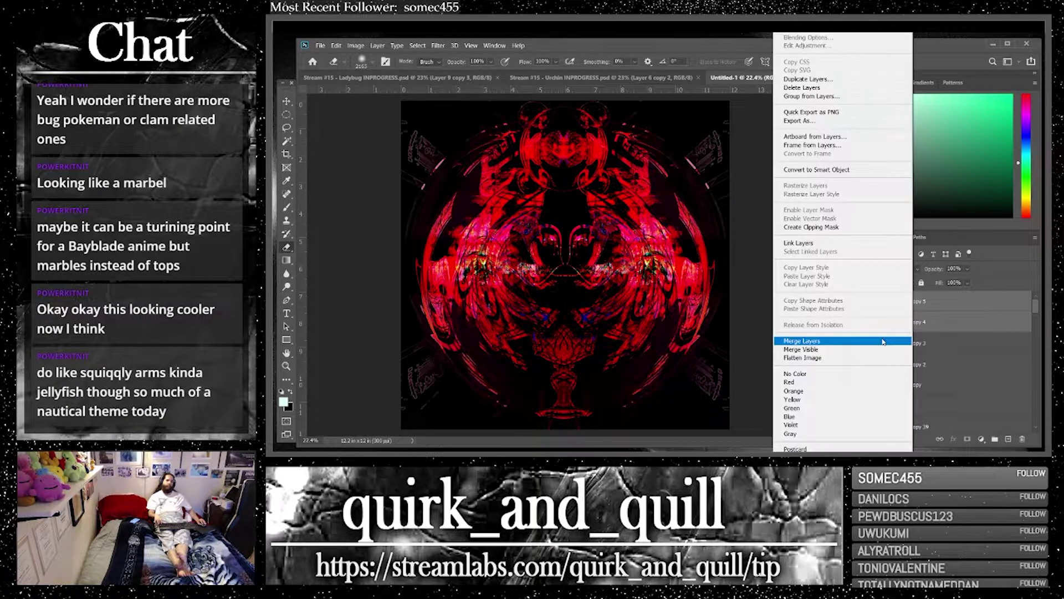
{"action": "left_click", "coordinate": [831, 341]}
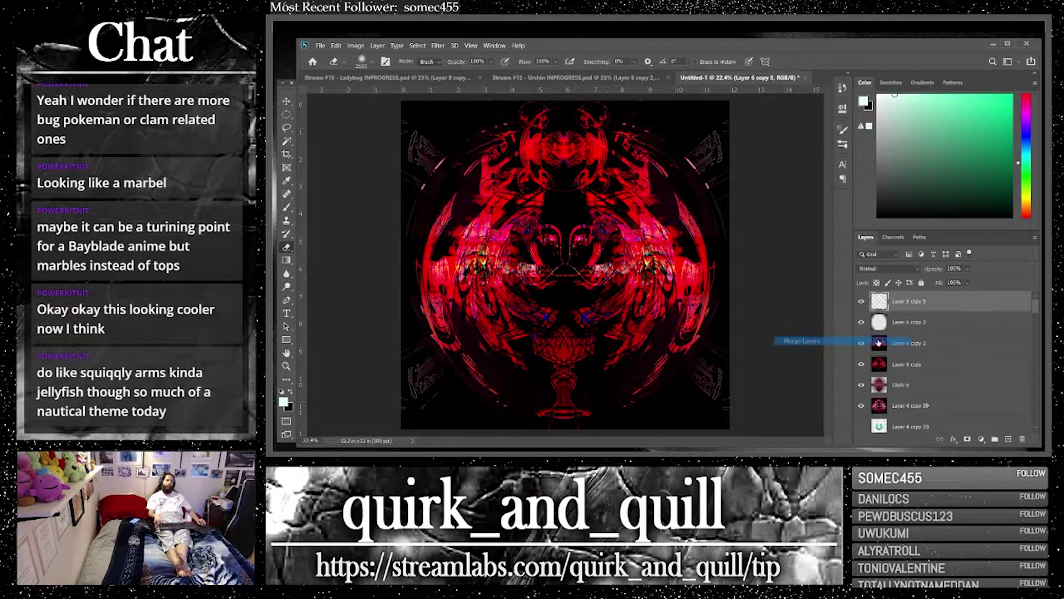
{"action": "left_click", "coordinate": [930, 387]}
{"action": "key", "text": "ctrl+j"}
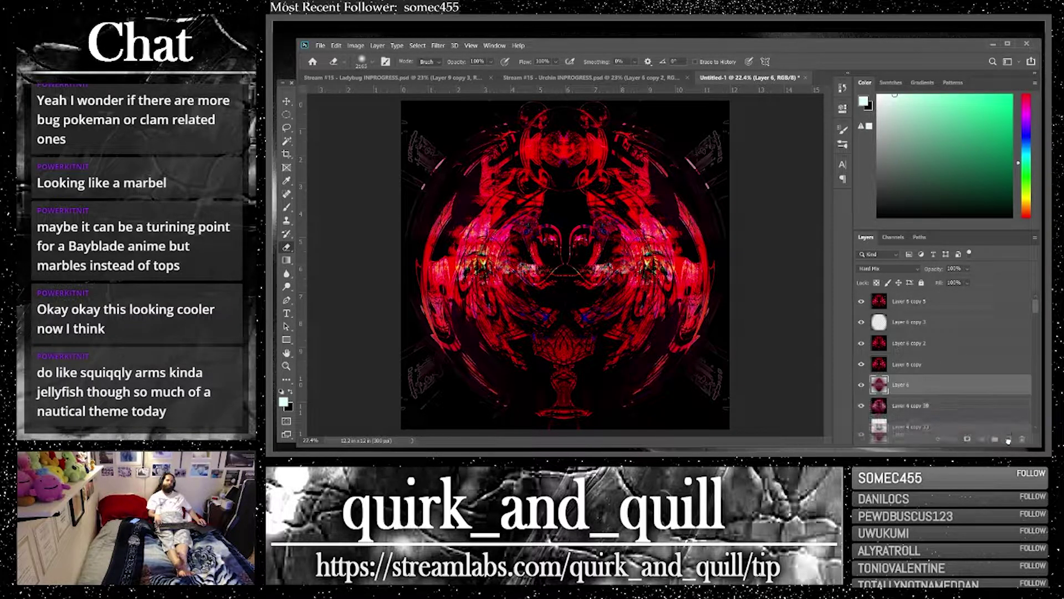
Set Layer 6 copy 5 to Divide blend mode and duplicate the selected layers
{"action": "left_click", "coordinate": [920, 301]}
{"action": "left_click", "coordinate": [888, 268]}
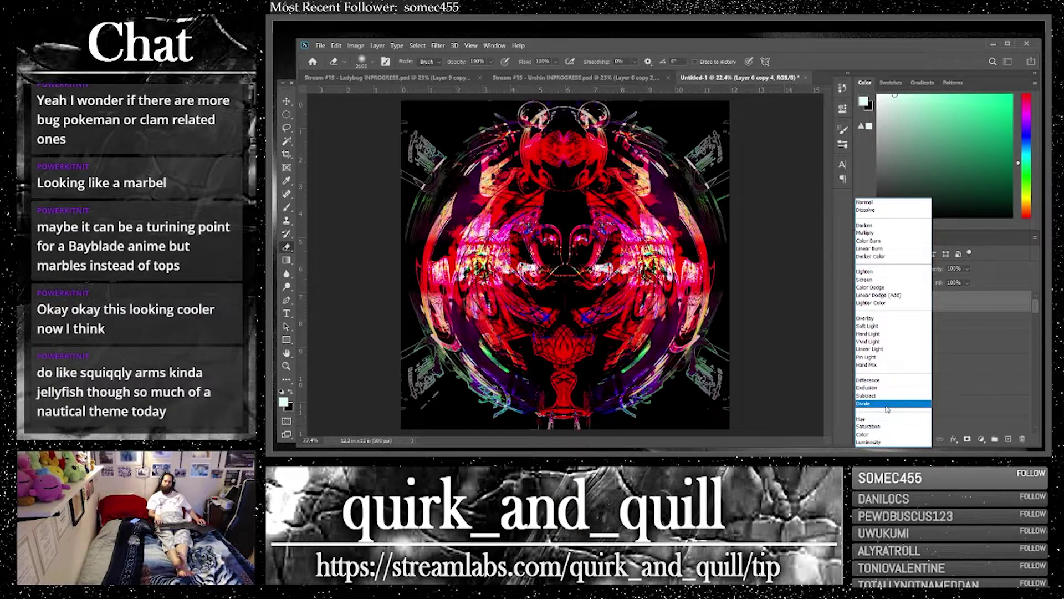
{"action": "left_click", "coordinate": [887, 403]}
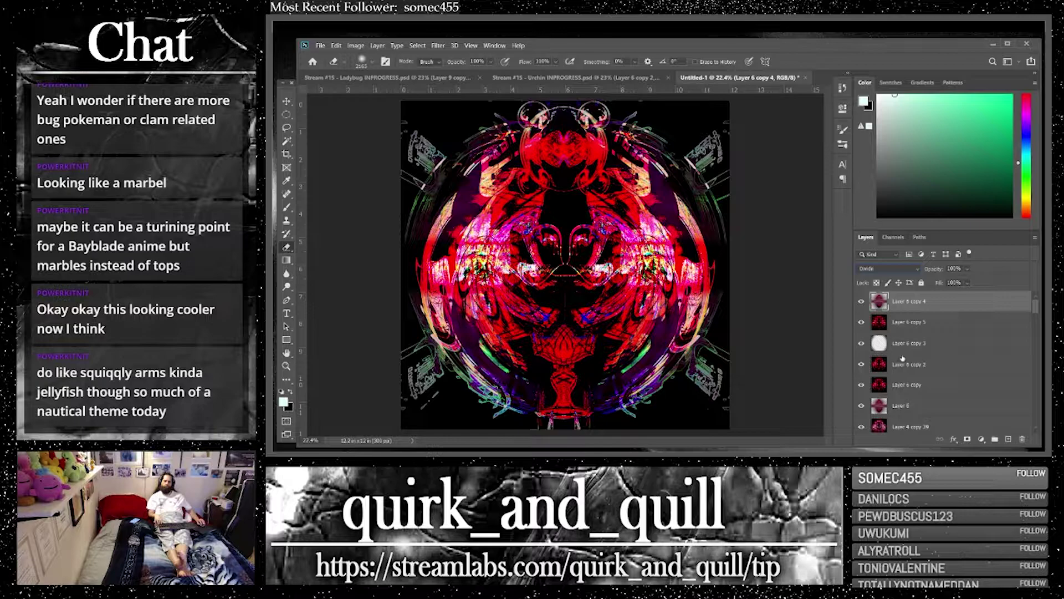
{"action": "left_click", "coordinate": [954, 324], "text": "shift"}
{"action": "key", "text": "ctrl+j"}
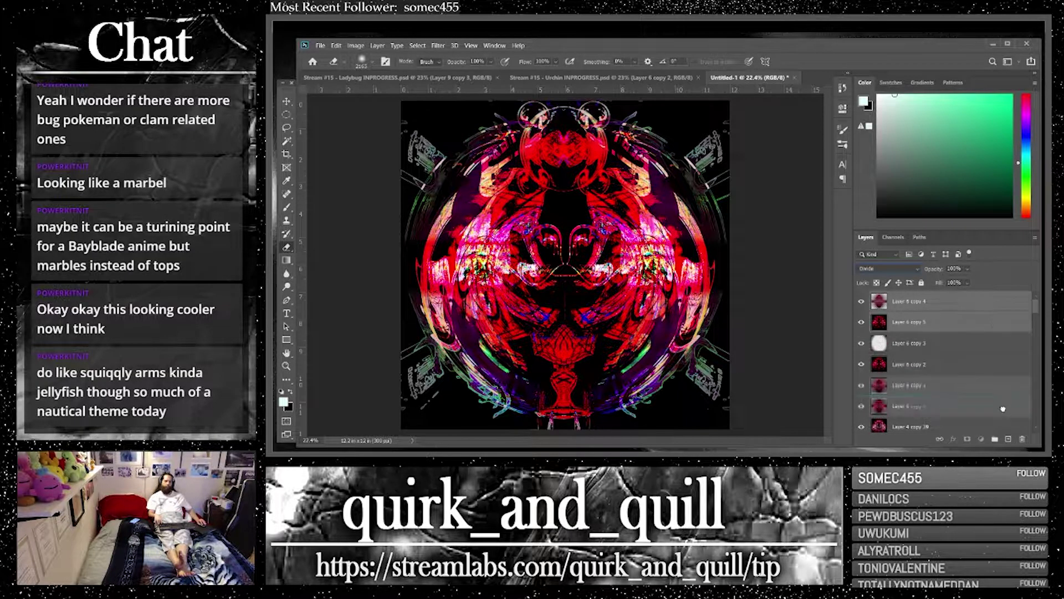
Merge the visible layers, then undo that merge
{"action": "right_click", "coordinate": [927, 320]}
{"action": "left_click", "coordinate": [908, 343]}
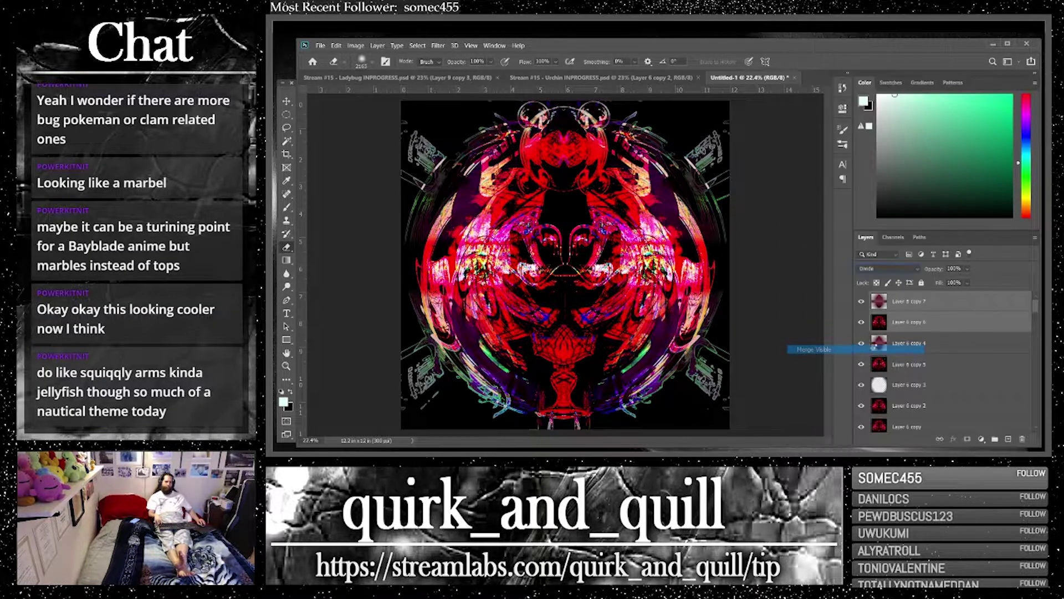
{"action": "right_click", "coordinate": [936, 340]}
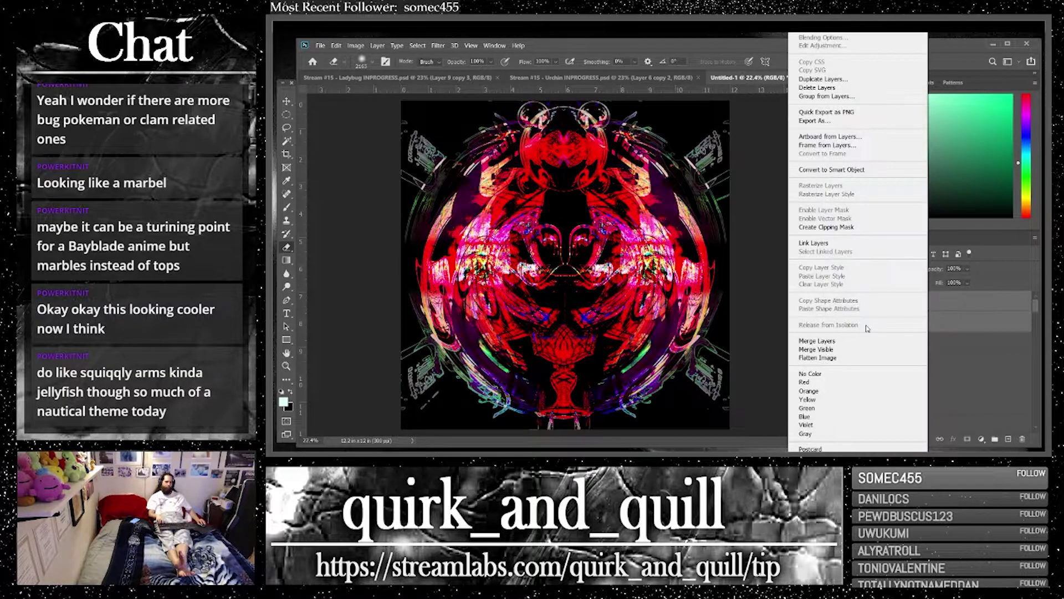
{"action": "key", "text": "ctrl+z"}
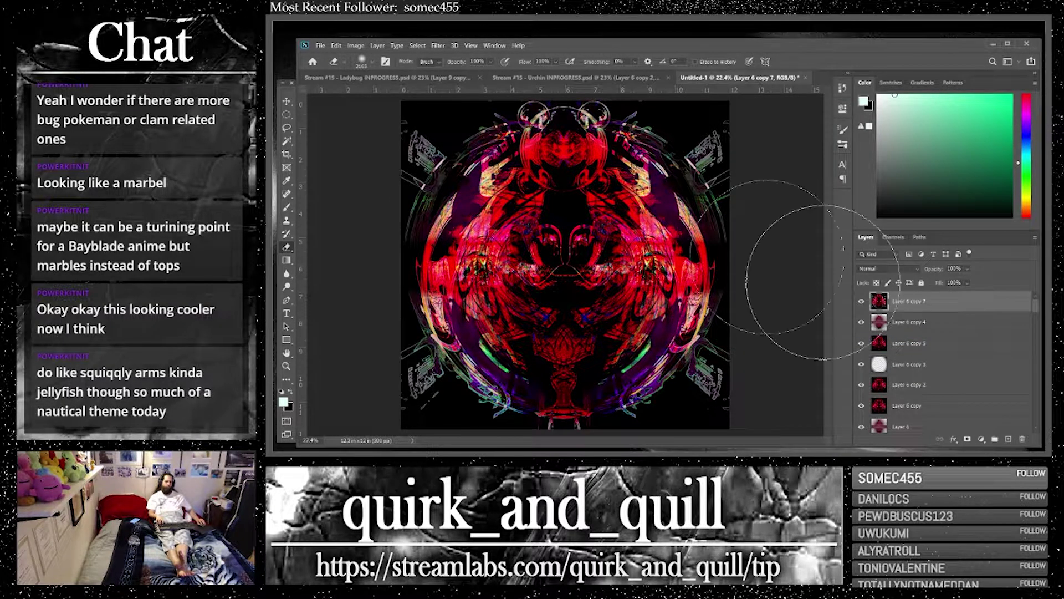
{"action": "left_click", "coordinate": [356, 45]}
Apply Brightness/Contrast with brightness 150 and contrast 100, undoing and redoing it
{"action": "mouse_move", "coordinate": [380, 76]}
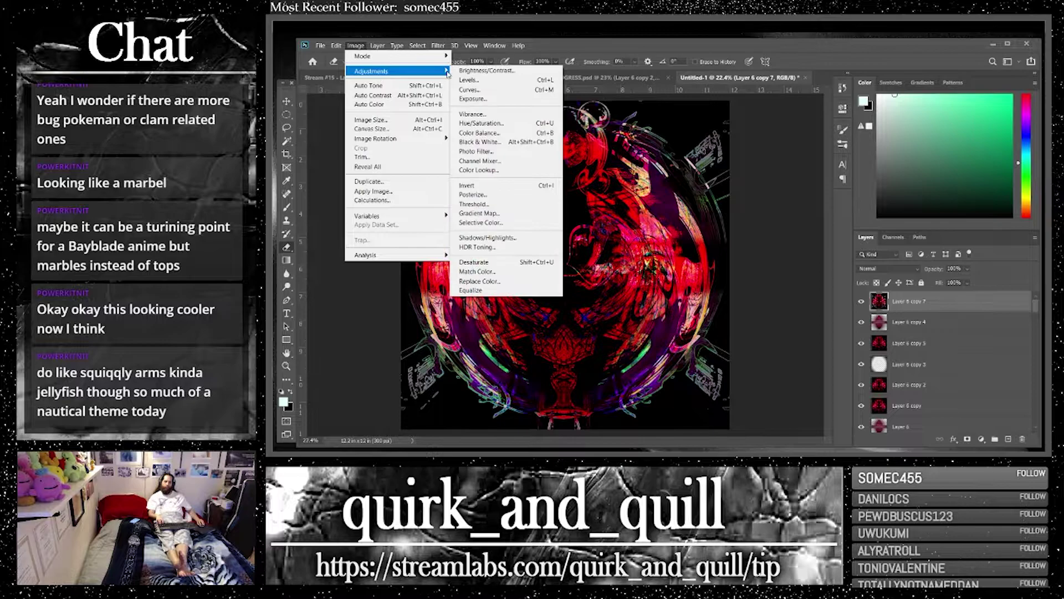
{"action": "left_click", "coordinate": [477, 72]}
{"action": "left_click_drag", "start_coordinate": [852, 151], "coordinate": [927, 152]}
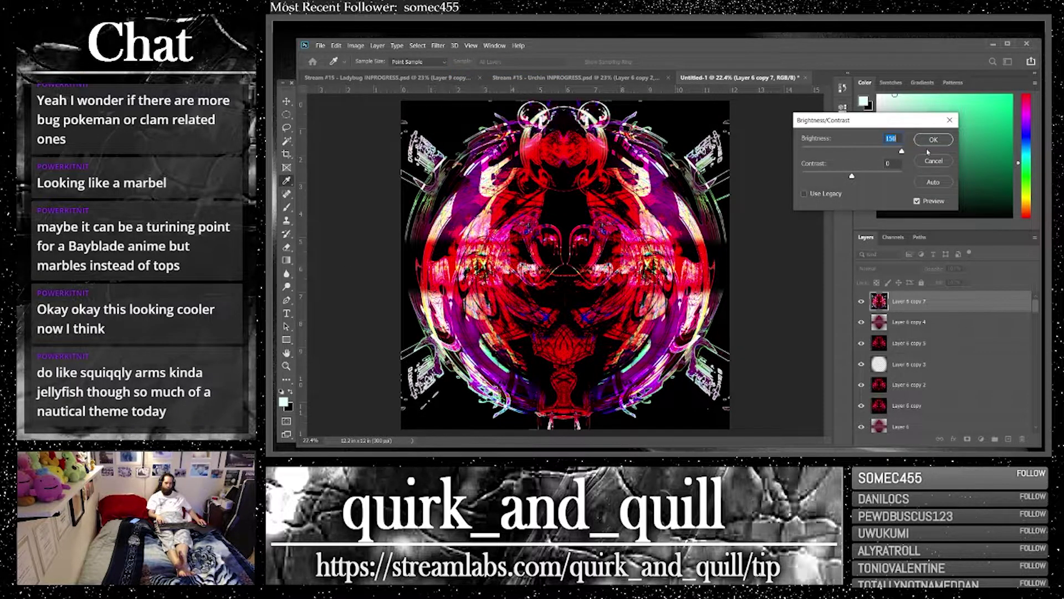
{"action": "left_click_drag", "start_coordinate": [854, 175], "coordinate": [953, 177]}
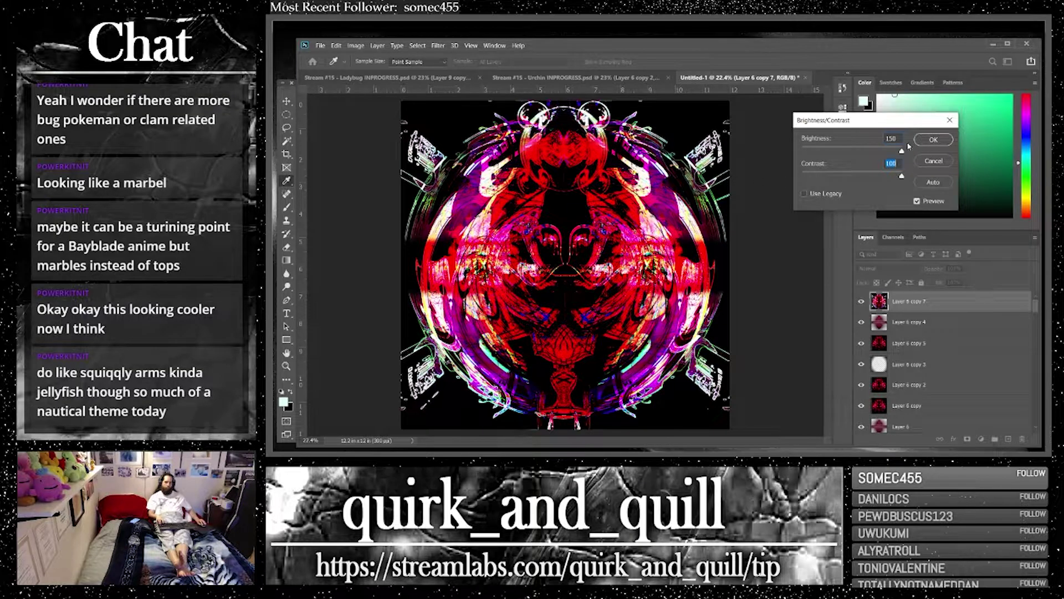
{"action": "left_click", "coordinate": [934, 139]}
{"action": "key", "text": "e"}
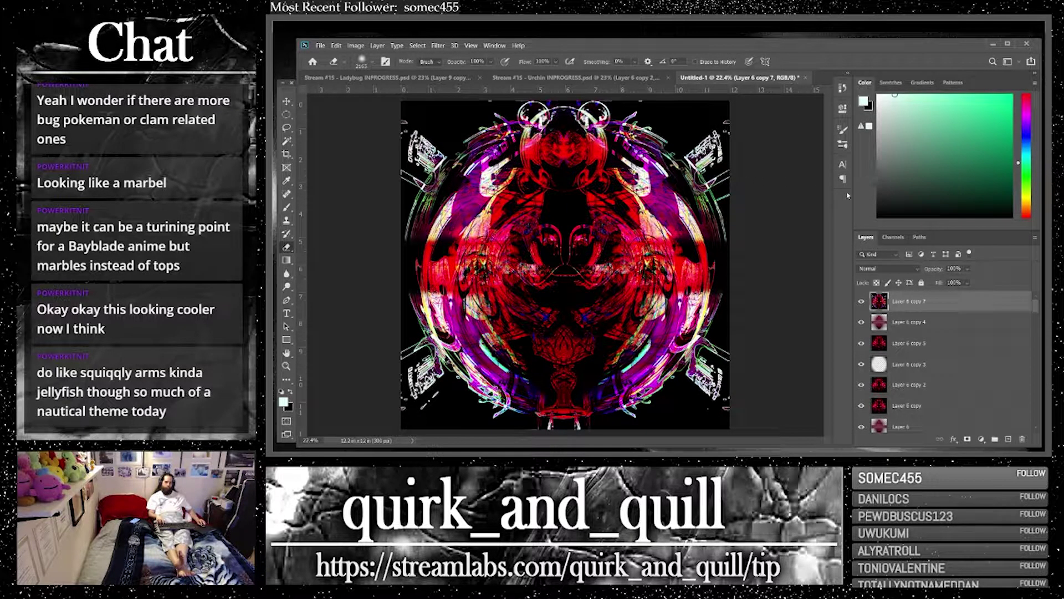
{"action": "key", "text": "ctrl+z"}
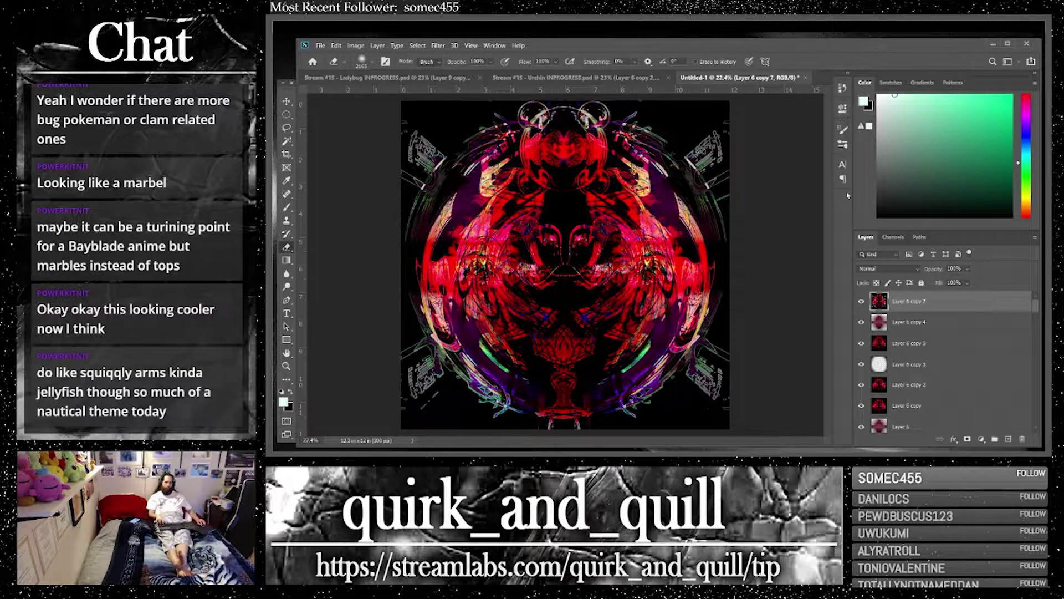
{"action": "left_click", "coordinate": [336, 45]}
{"action": "left_click", "coordinate": [366, 58]}
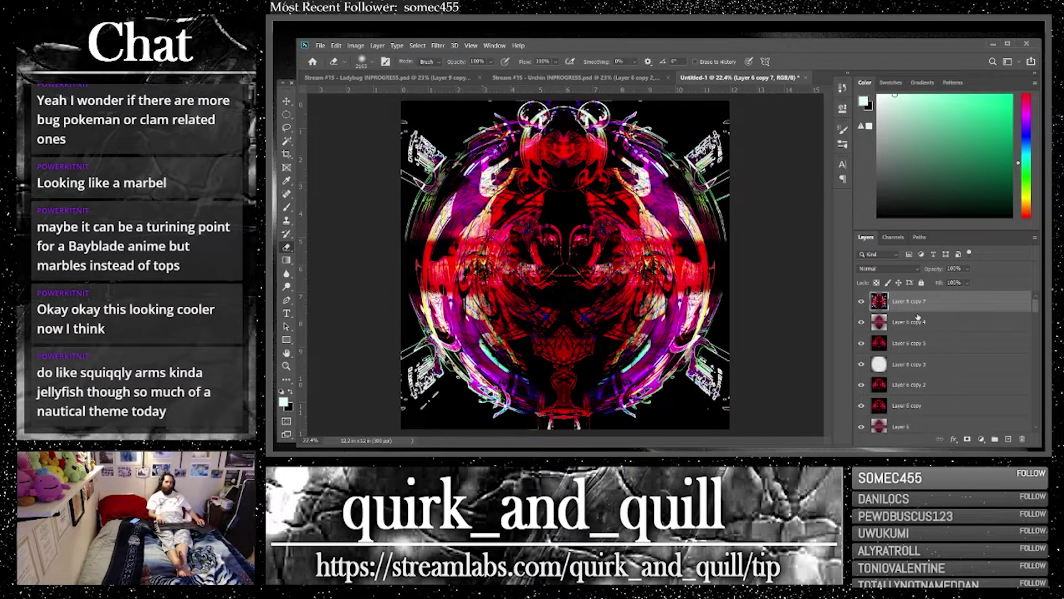
Duplicate Layer 6 copy 5 and set the top layer's blend mode to Exclusion, then Luminosity
{"action": "left_click", "coordinate": [899, 347]}
{"action": "key", "text": "ctrl+j"}
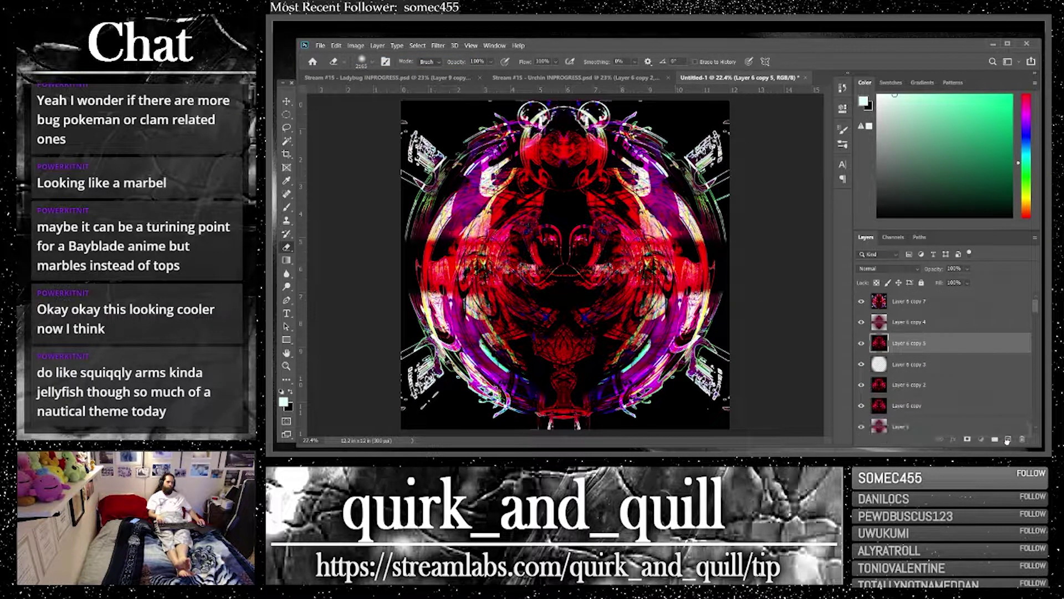
{"action": "left_click", "coordinate": [909, 300]}
{"action": "left_click", "coordinate": [886, 268]}
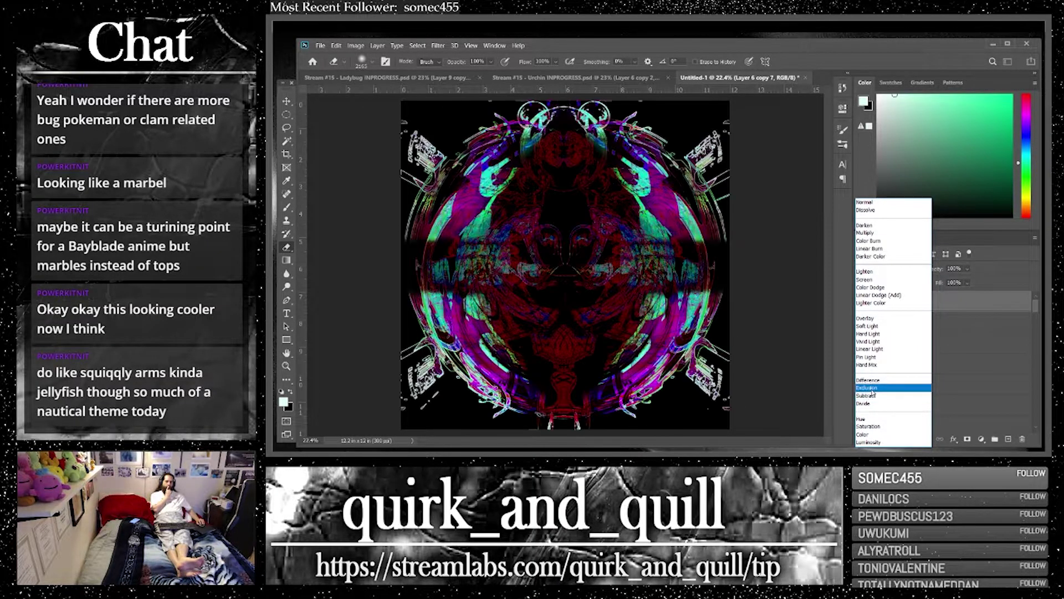
{"action": "left_click", "coordinate": [871, 388]}
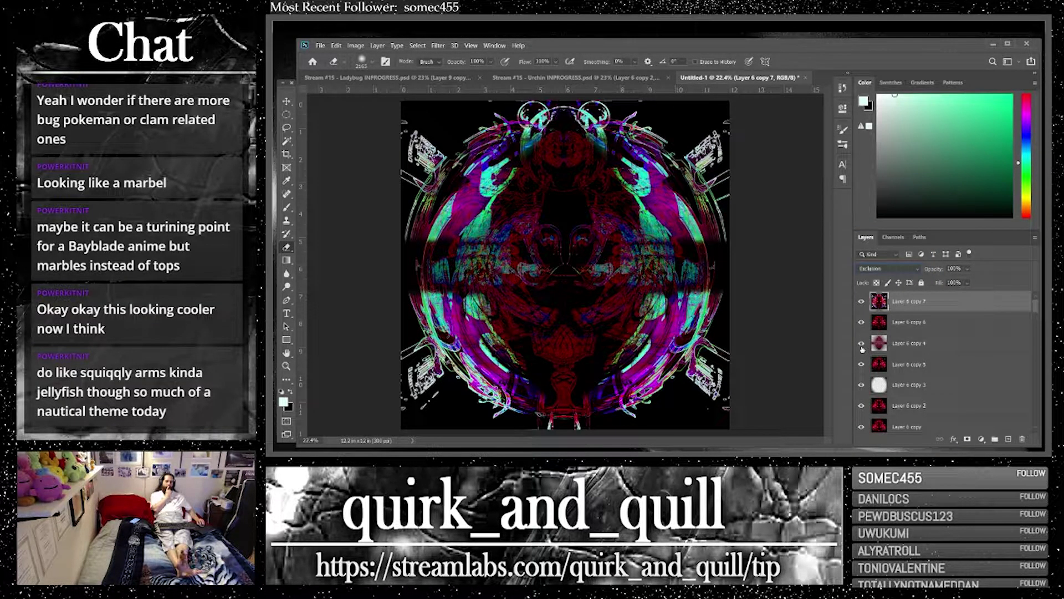
{"action": "left_click", "coordinate": [878, 268]}
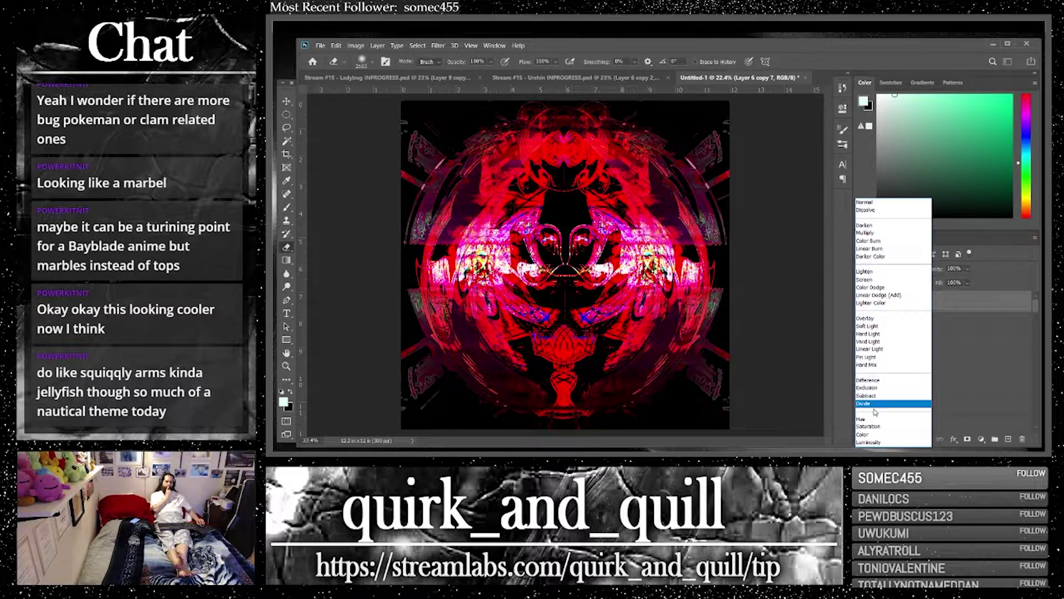
{"action": "left_click", "coordinate": [879, 444]}
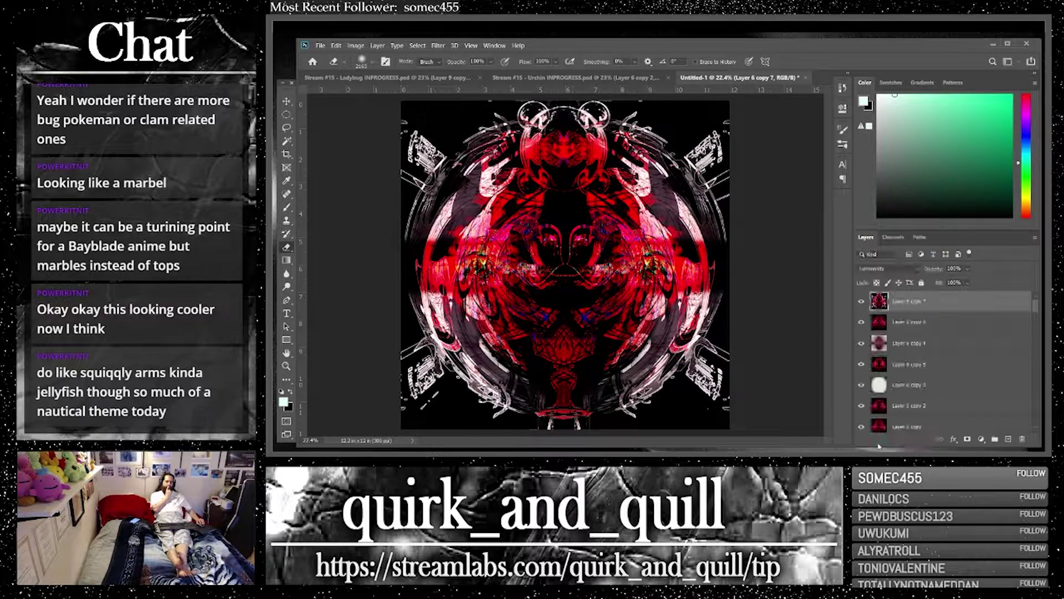
Duplicate into Layer 6 copy 8 (Normal) and copy 9, then add an empty layer on top
{"action": "left_click_drag", "start_coordinate": [948, 331], "coordinate": [1009, 439]}
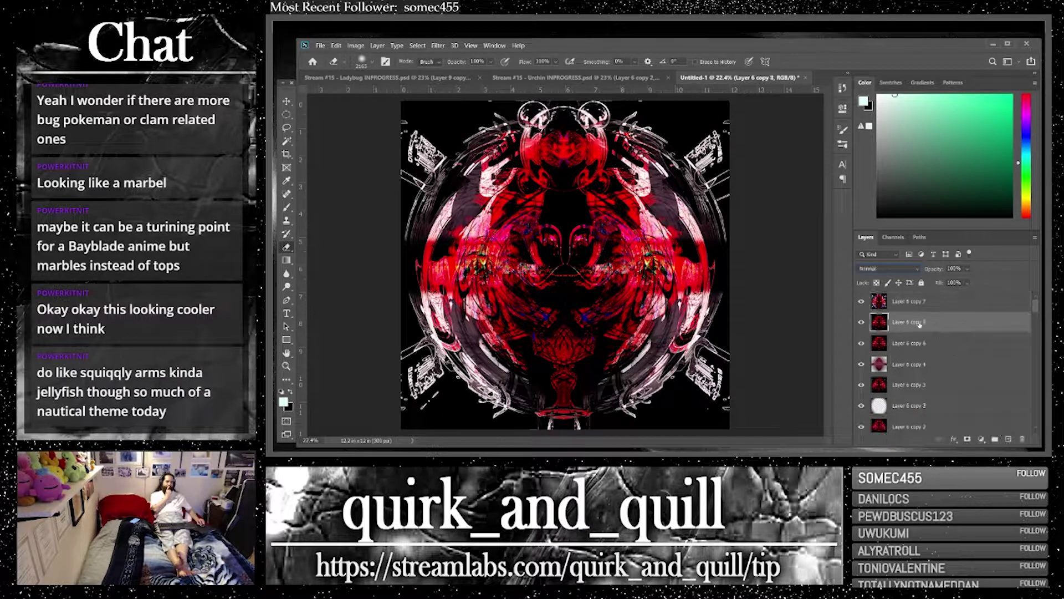
{"action": "left_click", "coordinate": [887, 268]}
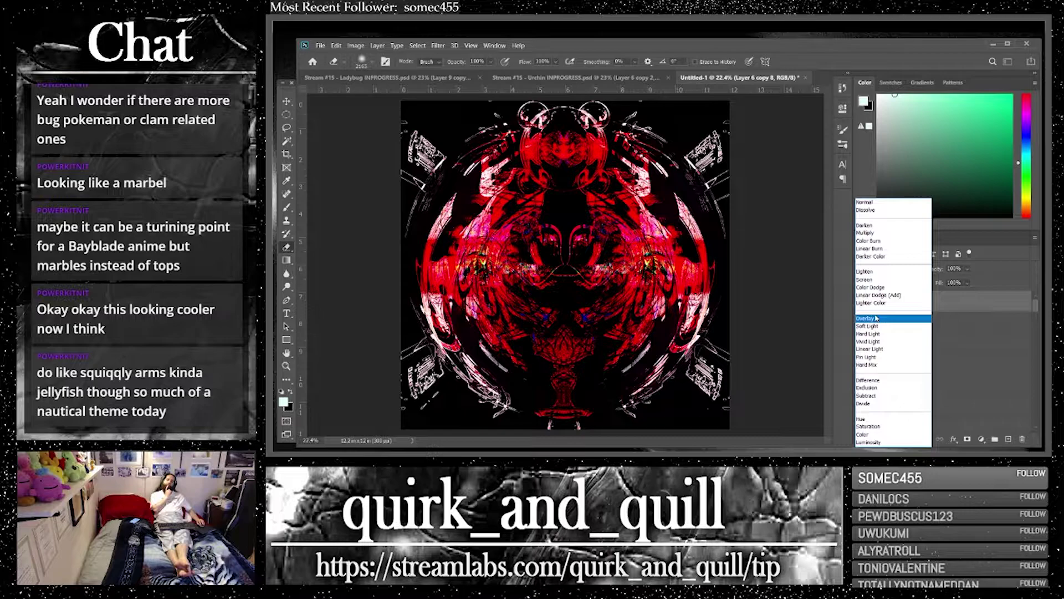
{"action": "left_click", "coordinate": [870, 205]}
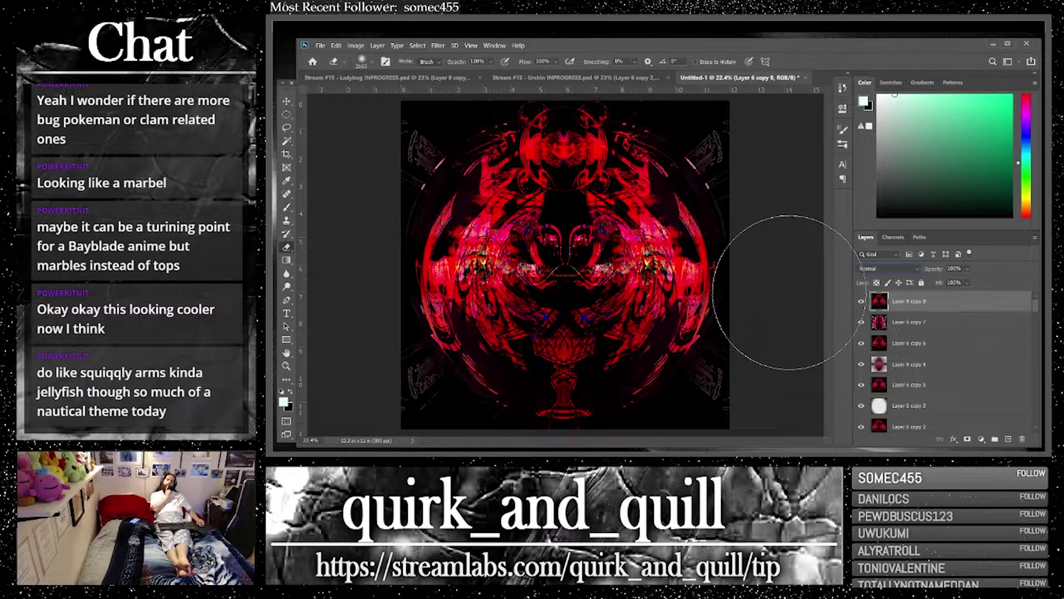
{"action": "mouse_move", "coordinate": [935, 304]}
{"action": "left_mouse_down"}
{"action": "mouse_move", "coordinate": [953, 436]}
{"action": "mouse_move", "coordinate": [1009, 439]}
{"action": "left_mouse_up"}
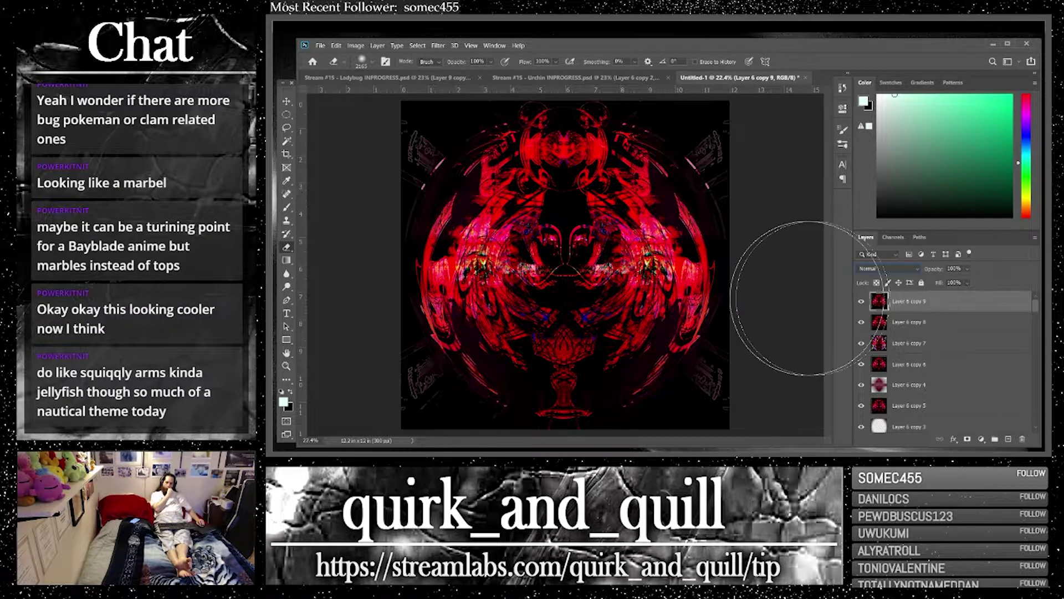
{"action": "left_click", "coordinate": [1009, 440]}
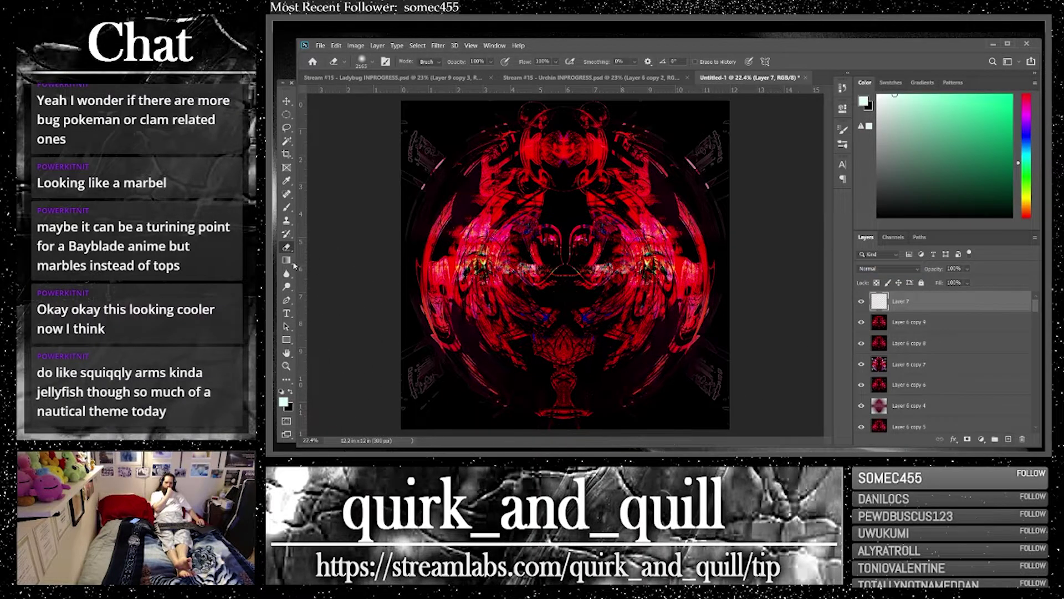
Test and undo a black 2020 px brush stroke, then duplicate Layer 6 copy 4 as Layer 6 copy 10
{"action": "key", "text": "b"}
{"action": "left_click", "coordinate": [289, 392]}
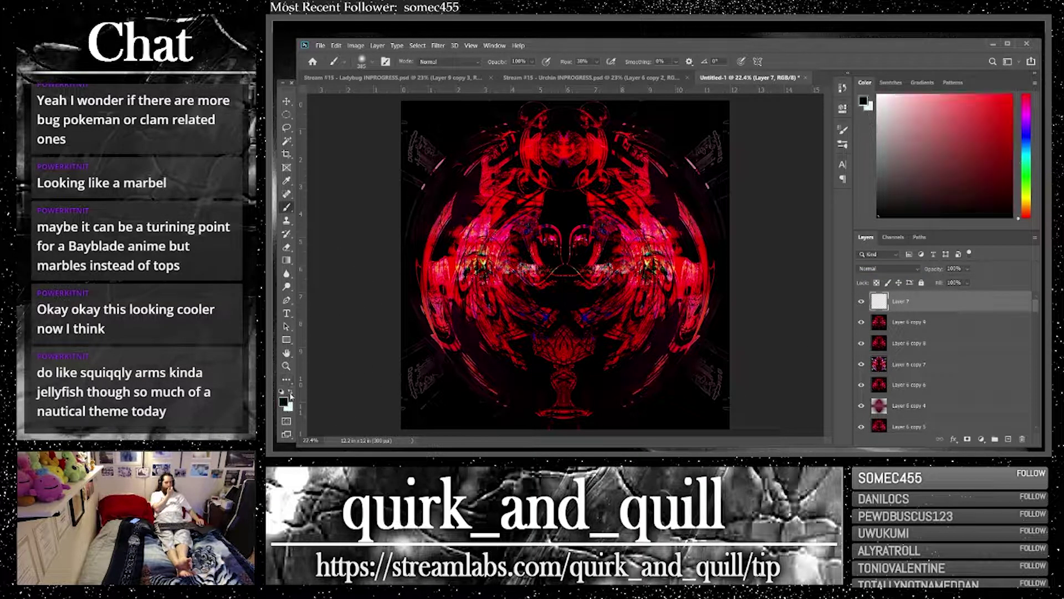
{"action": "left_click", "coordinate": [375, 63]}
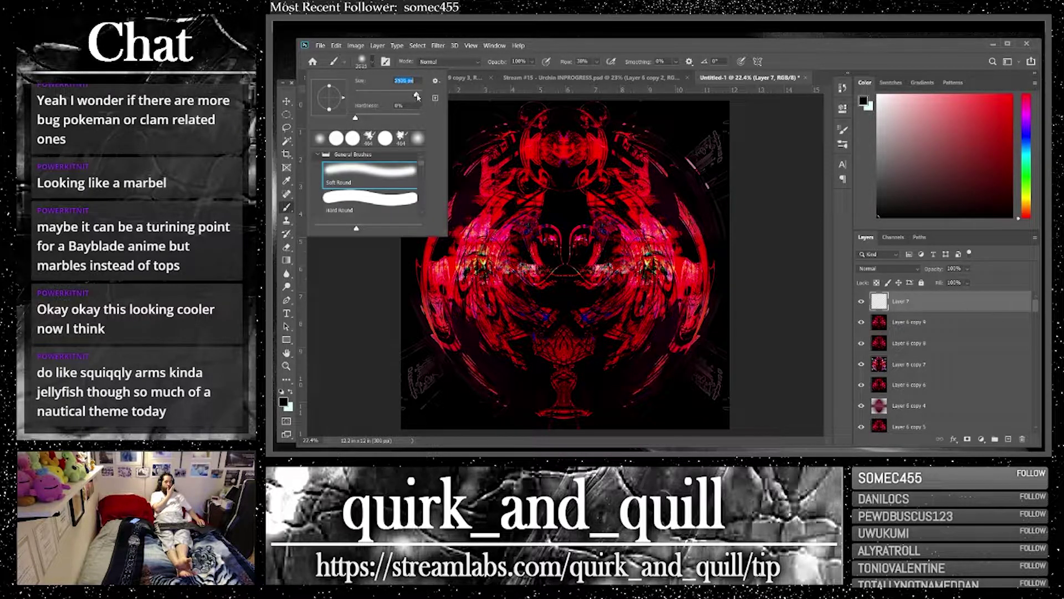
{"action": "left_click_drag", "start_coordinate": [417, 97], "coordinate": [402, 97]}
{"action": "left_click", "coordinate": [392, 328]}
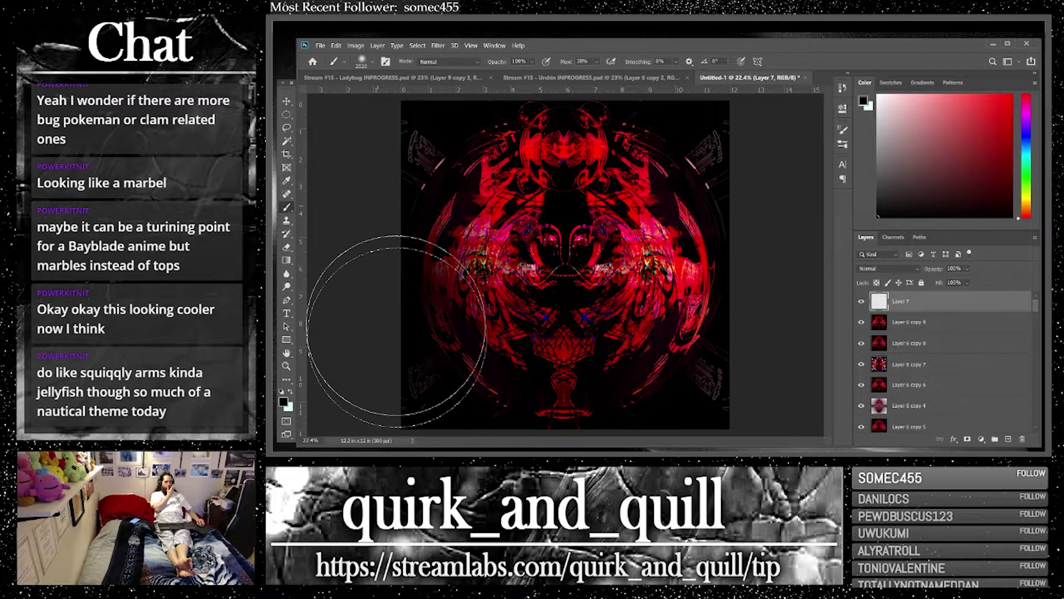
{"action": "mouse_move", "coordinate": [396, 331]}
{"action": "left_mouse_down"}
{"action": "mouse_move", "coordinate": [385, 147]}
{"action": "mouse_move", "coordinate": [384, 162]}
{"action": "mouse_move", "coordinate": [405, 123]}
{"action": "left_mouse_up"}
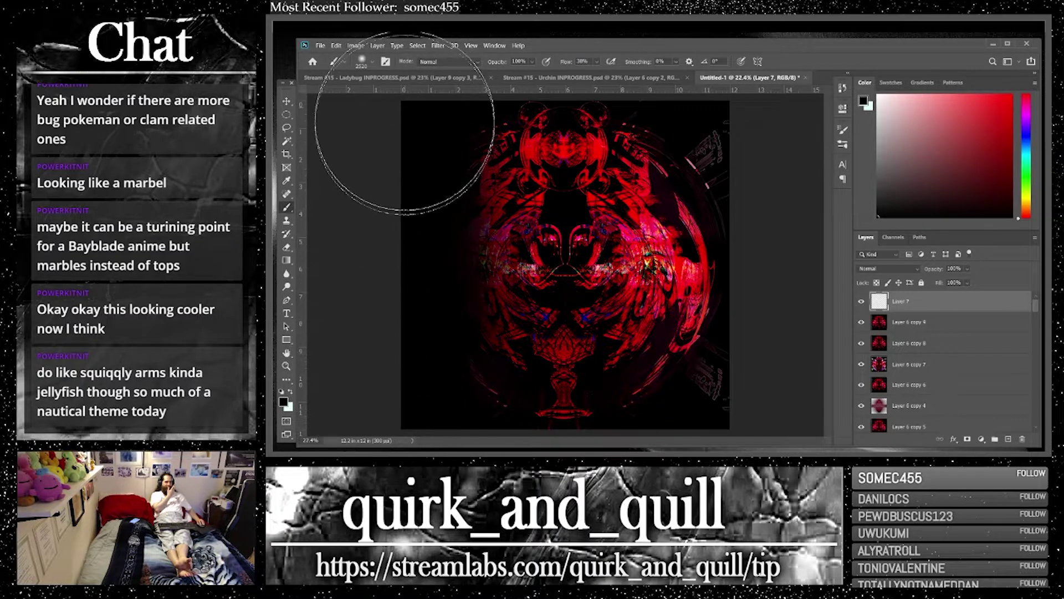
{"action": "key", "text": "ctrl+z"}
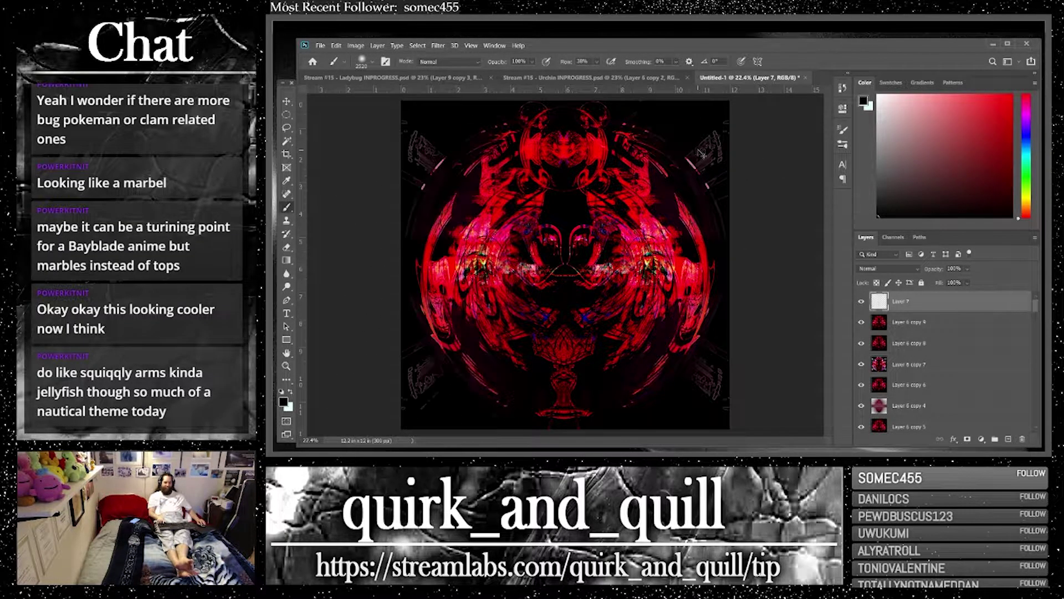
{"action": "left_click_drag", "start_coordinate": [909, 405], "coordinate": [1007, 439]}
{"action": "left_click_drag", "start_coordinate": [955, 407], "coordinate": [954, 301]}
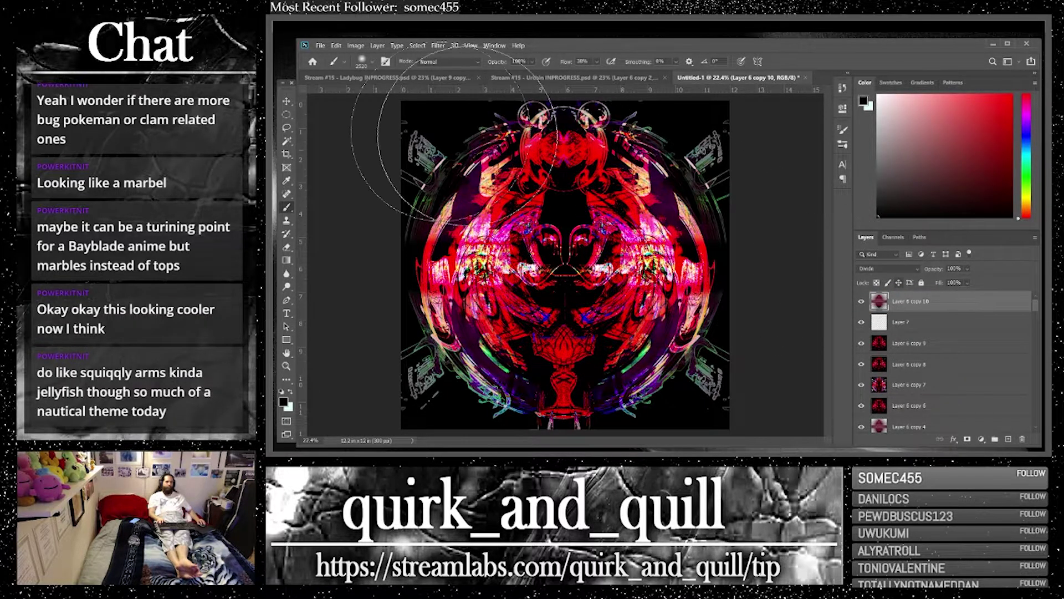
Rotate the new layer 90° clockwise, duplicate it as Layer 6 copy 11, and flip it horizontally
{"action": "key", "text": "v"}
{"action": "left_click", "coordinate": [337, 46]}
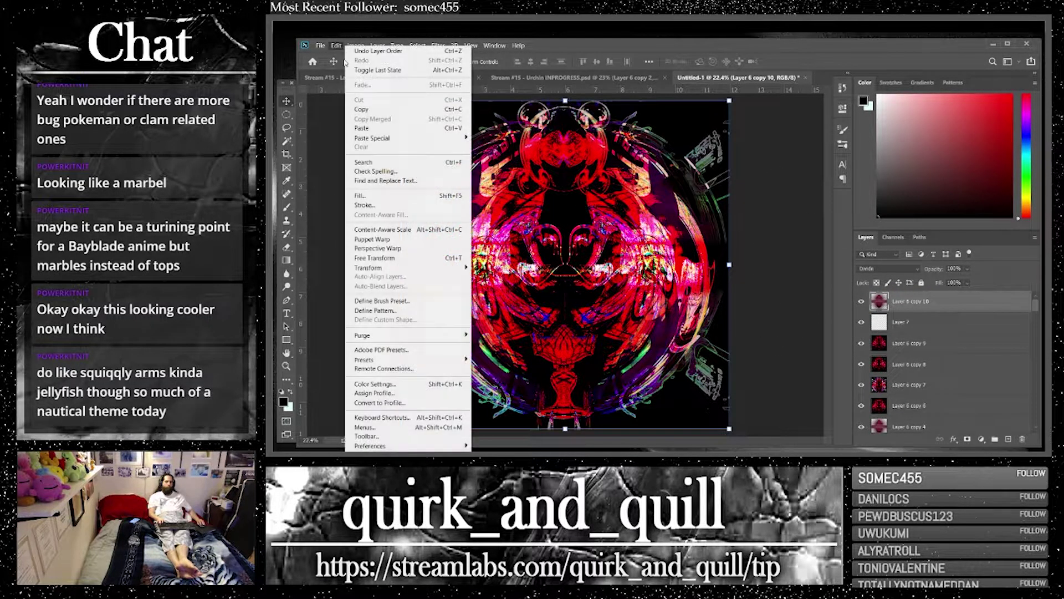
{"action": "mouse_move", "coordinate": [452, 269]}
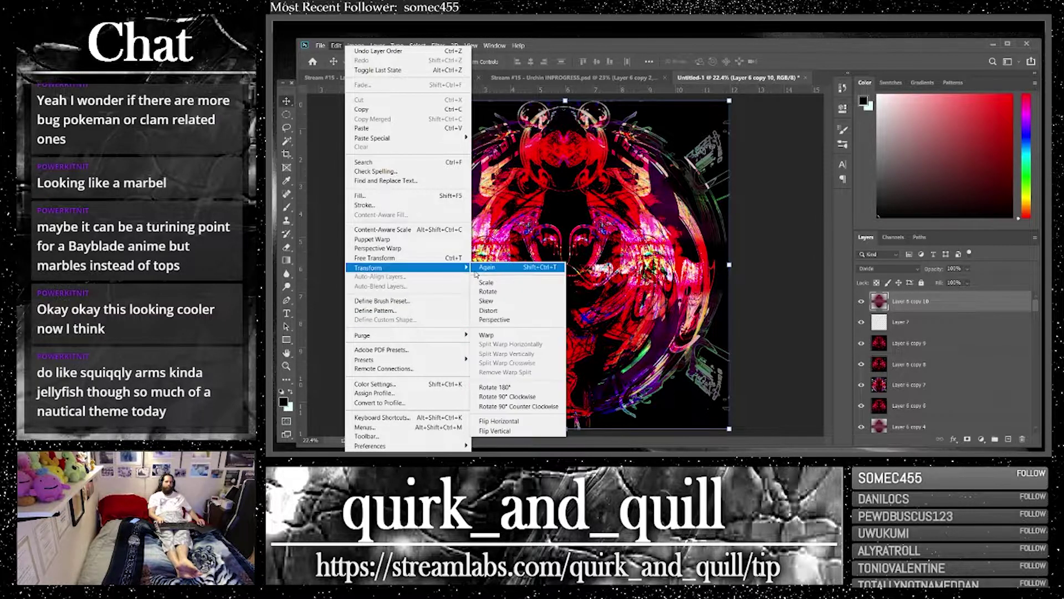
{"action": "left_click", "coordinate": [524, 397]}
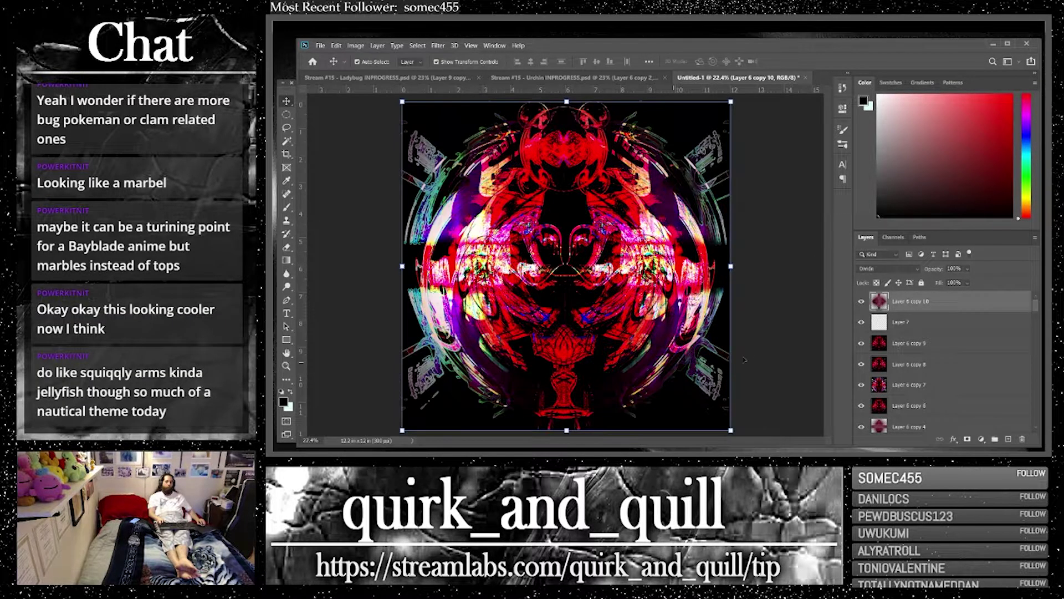
{"action": "key", "text": "ctrl+j"}
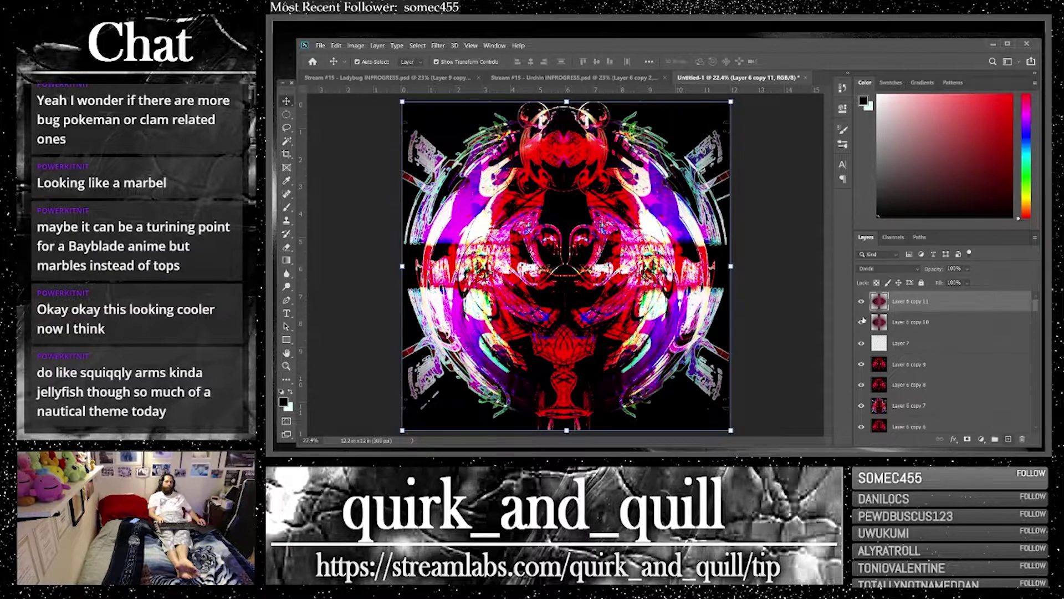
{"action": "left_click", "coordinate": [342, 46]}
{"action": "mouse_move", "coordinate": [438, 269]}
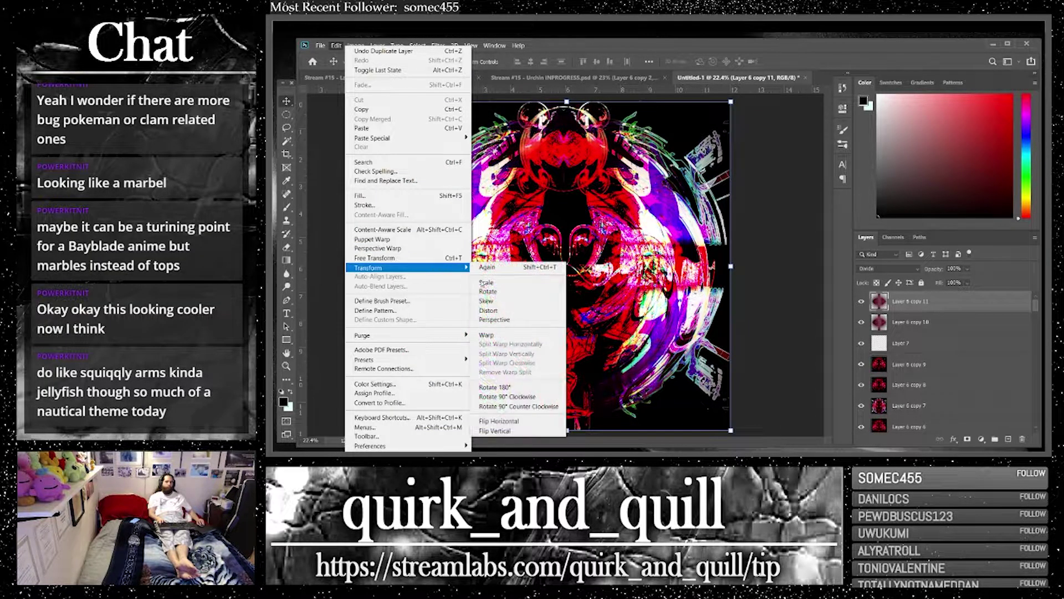
{"action": "left_click", "coordinate": [523, 422]}
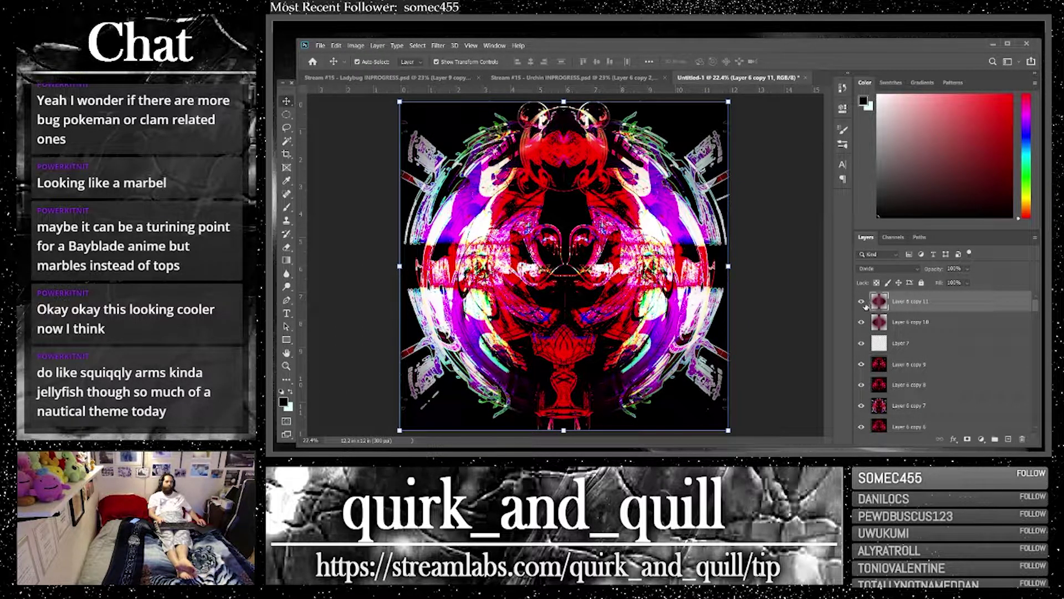
Set Layer 6 copy 11 to Hue and Layer 6 copy 10 to Hard Mix, then add more layers to the selection
{"action": "left_click", "coordinate": [879, 268]}
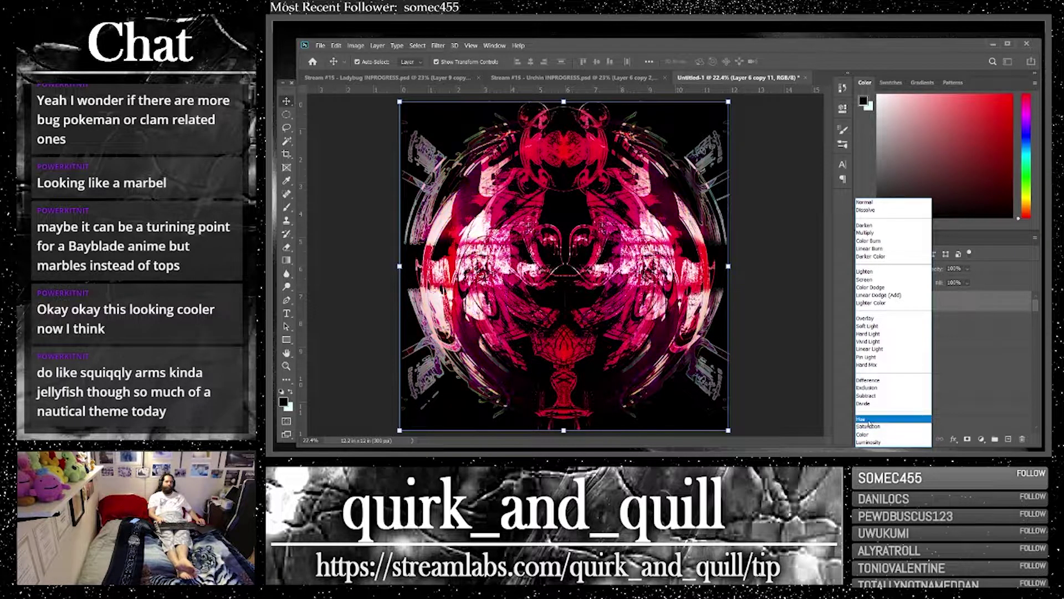
{"action": "left_click", "coordinate": [869, 420]}
{"action": "left_click", "coordinate": [905, 332]}
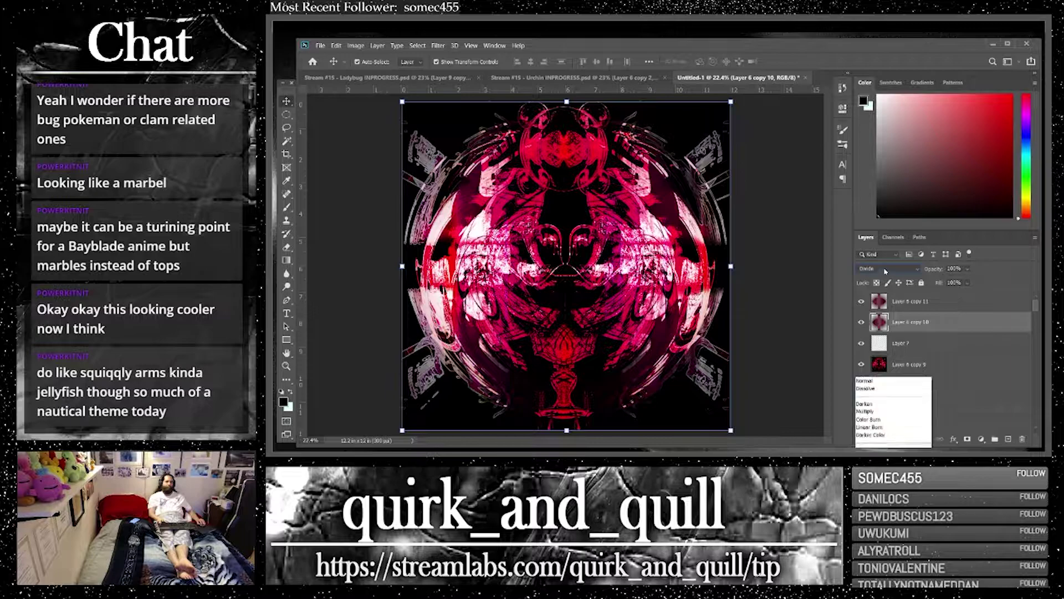
{"action": "left_click", "coordinate": [886, 271]}
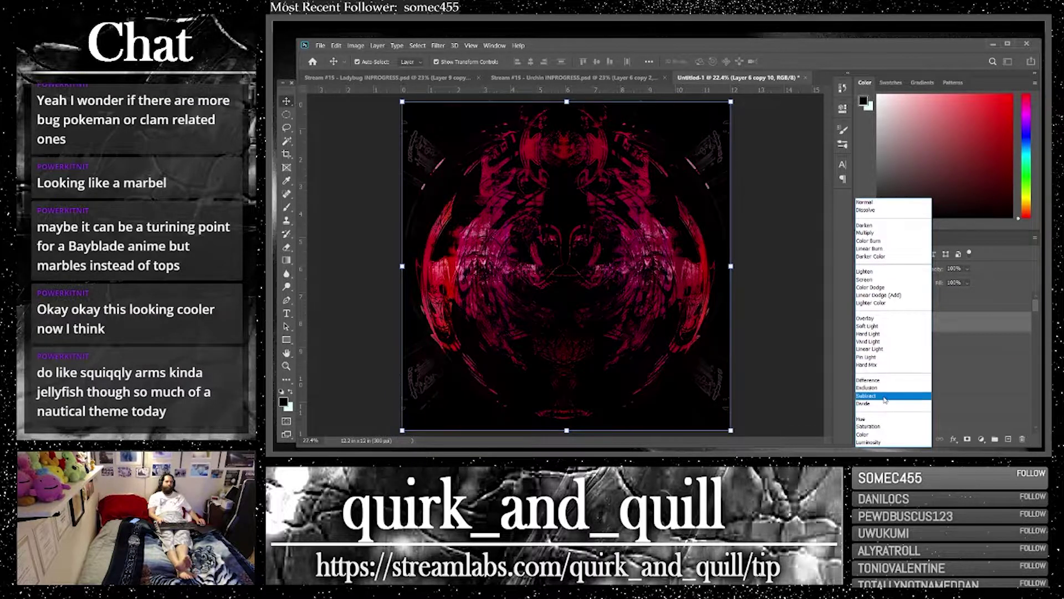
{"action": "left_click", "coordinate": [879, 365]}
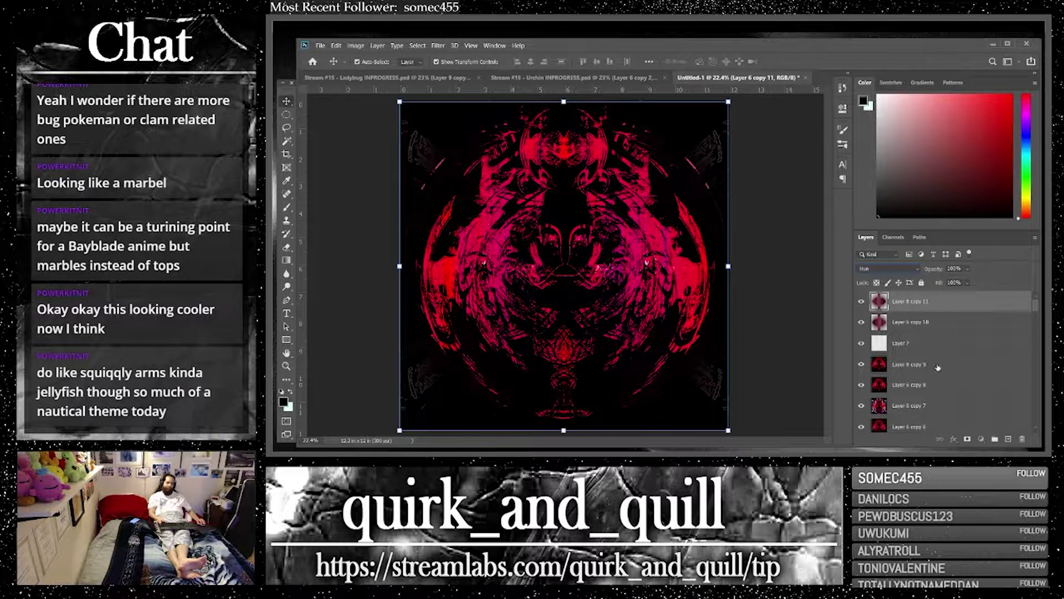
{"action": "left_click", "coordinate": [1006, 386], "text": "shift"}
Merge the selected red layers, duplicate the result, and set the copy to Color Burn
{"action": "right_click", "coordinate": [923, 344]}
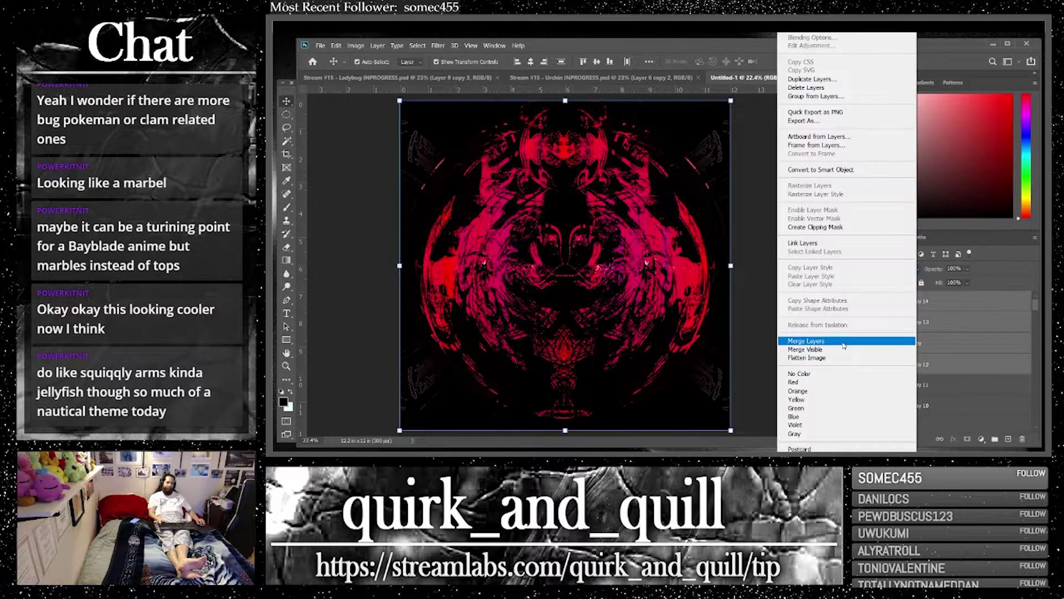
{"action": "left_click", "coordinate": [826, 342]}
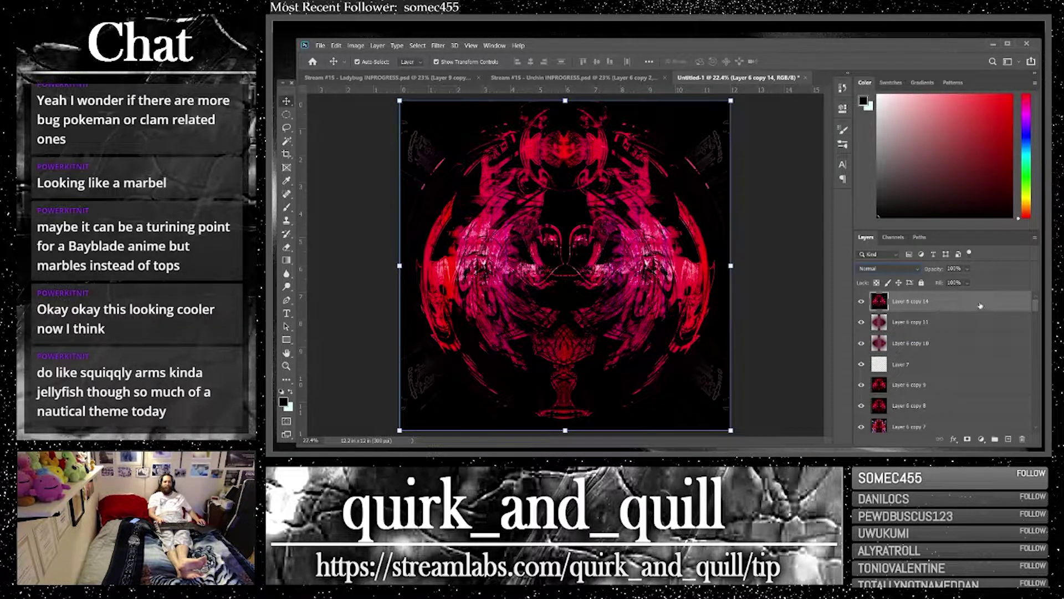
{"action": "key", "text": "ctrl+j"}
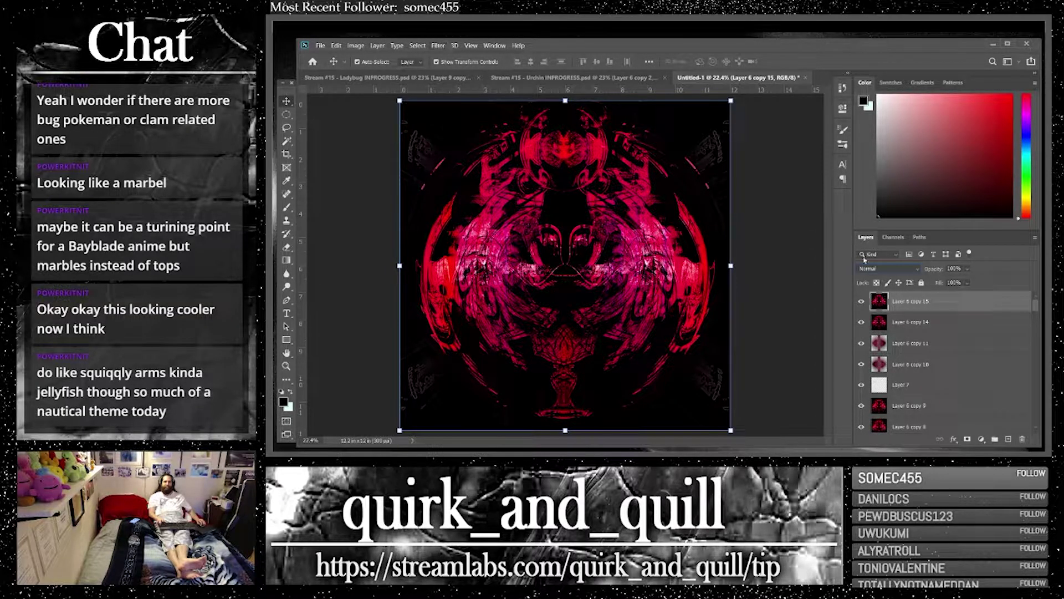
{"action": "left_click", "coordinate": [886, 268]}
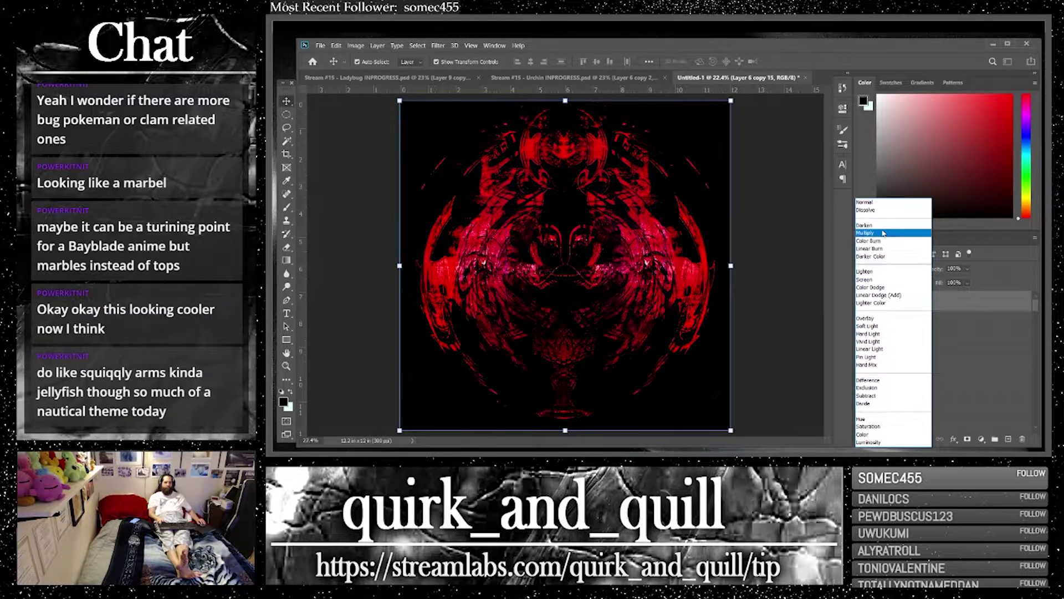
{"action": "left_click", "coordinate": [881, 245]}
Duplicate and merge the two top layers, then duplicate the merged layer in Normal mode
{"action": "left_click", "coordinate": [920, 322], "text": "shift"}
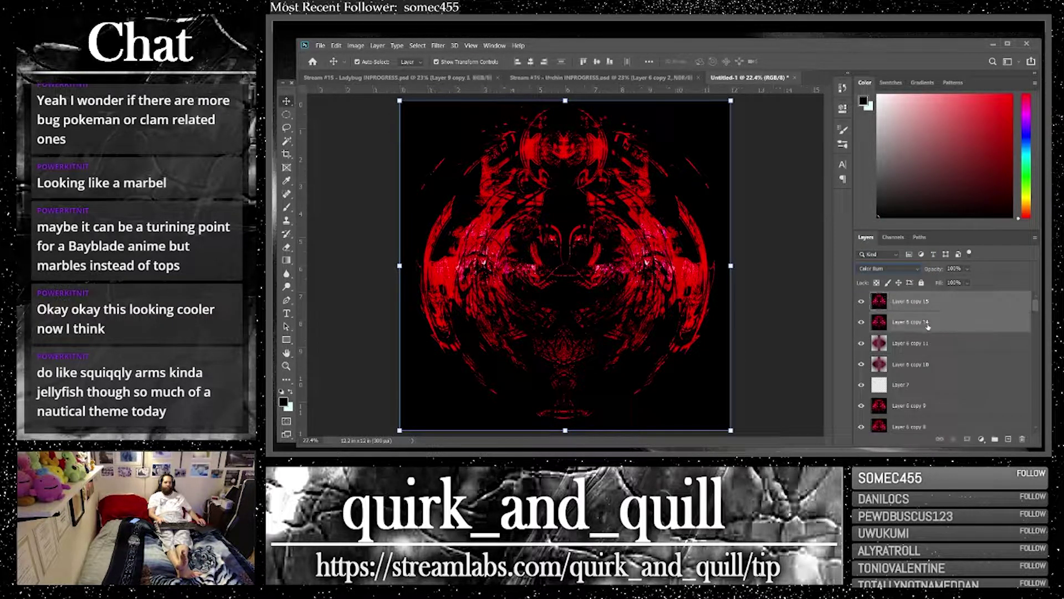
{"action": "left_click_drag", "start_coordinate": [1011, 438], "coordinate": [1009, 438]}
{"action": "right_click", "coordinate": [937, 310]}
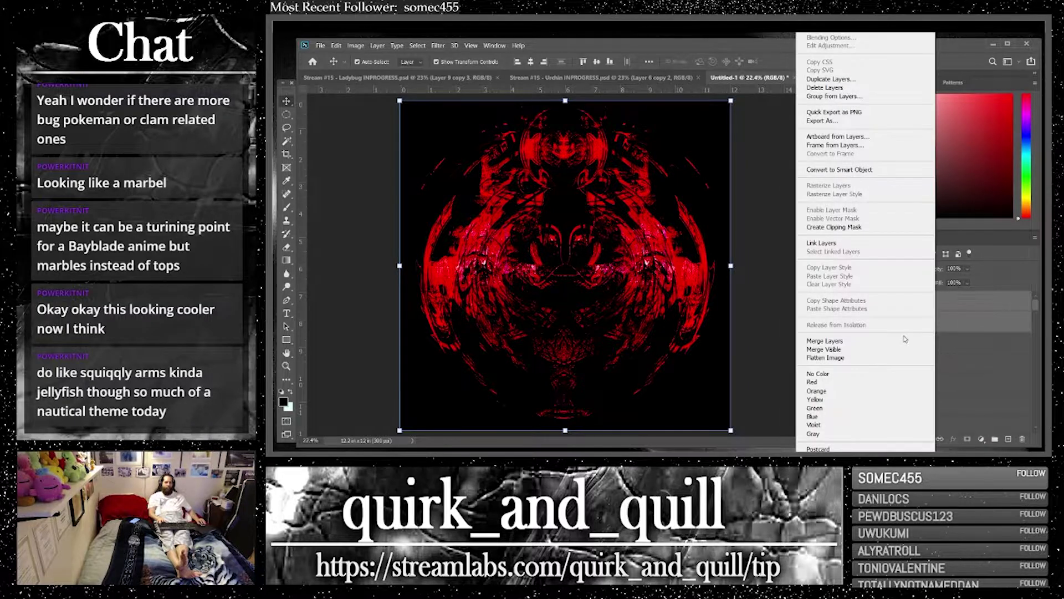
{"action": "left_click", "coordinate": [826, 340]}
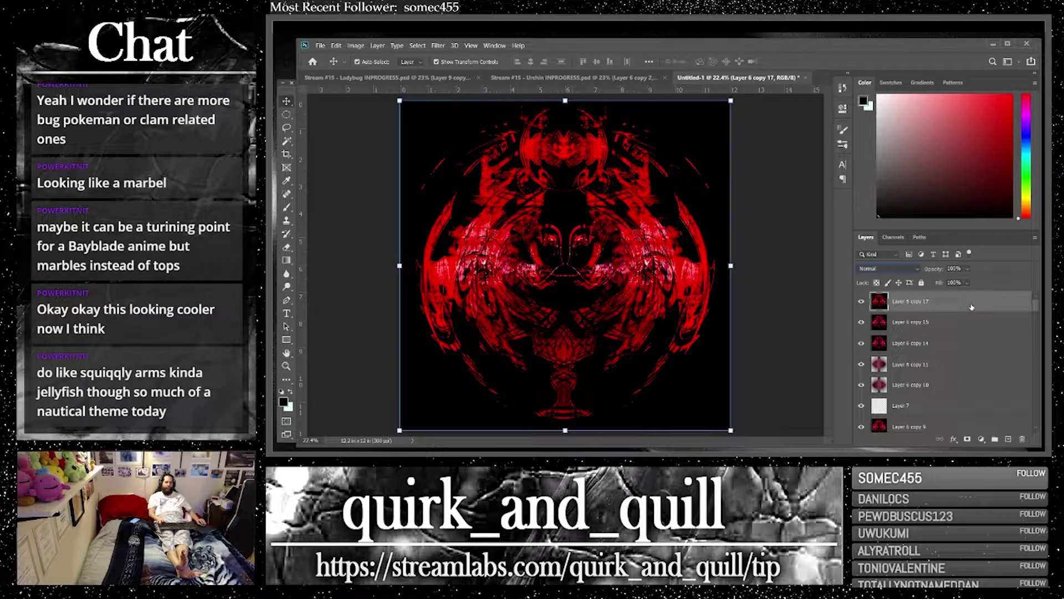
{"action": "left_click_drag", "start_coordinate": [981, 307], "coordinate": [1008, 438]}
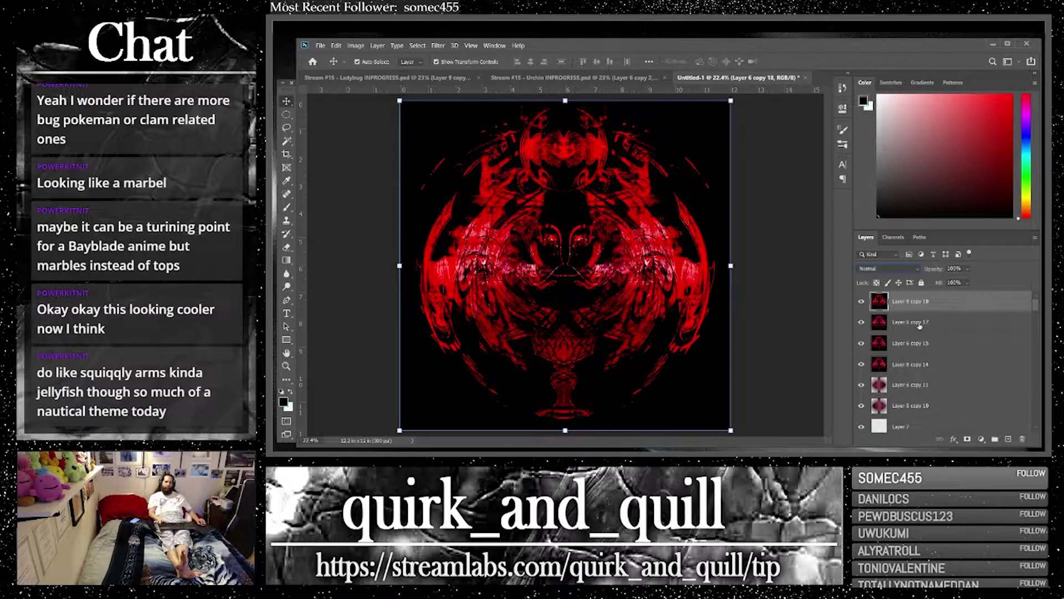
{"action": "left_click", "coordinate": [889, 269]}
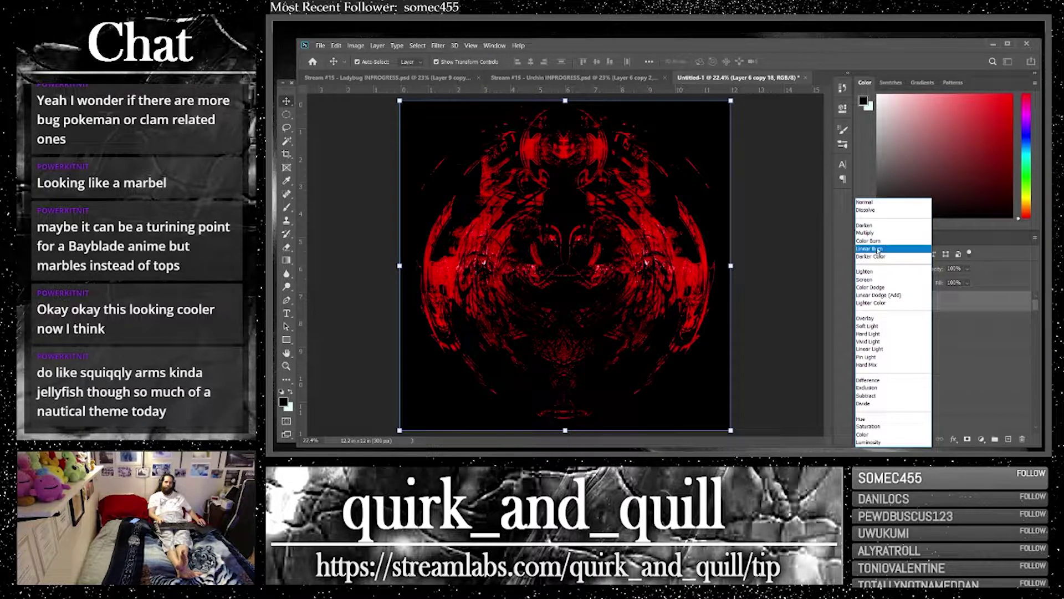
{"action": "left_click", "coordinate": [977, 303]}
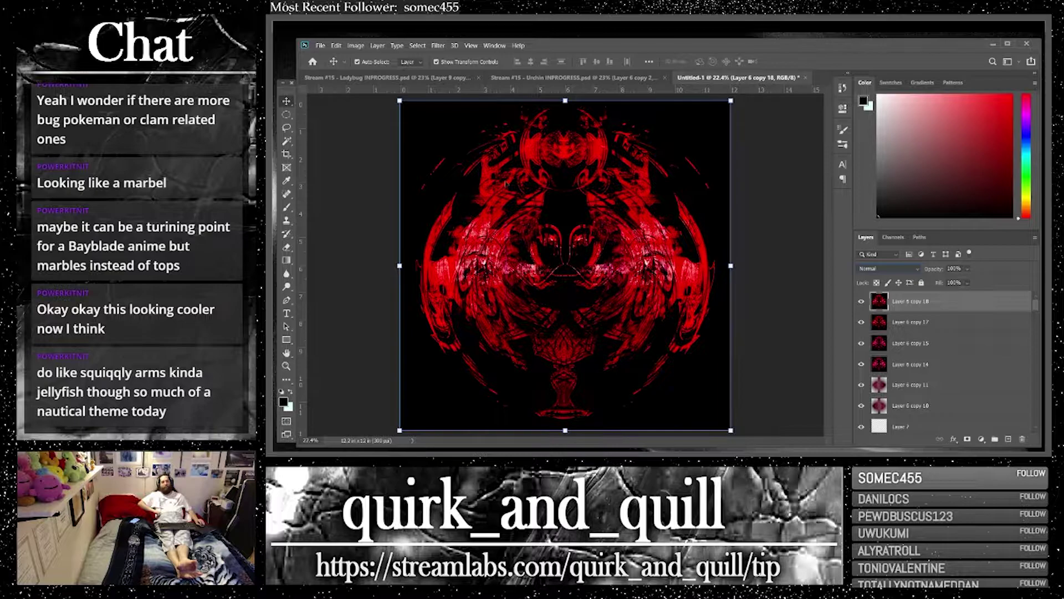
{"action": "left_click", "coordinate": [320, 45]}
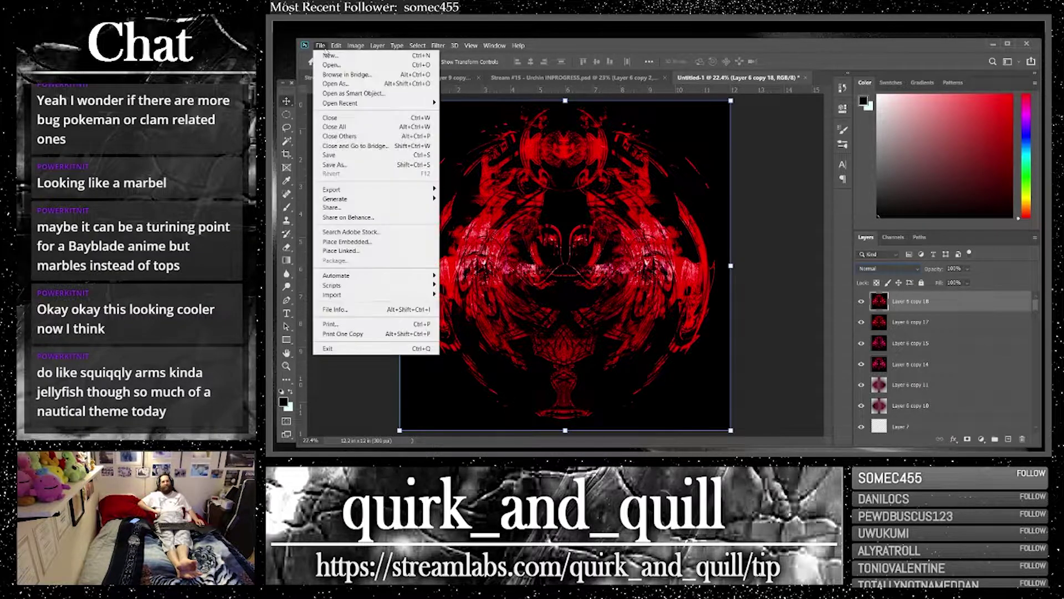
Save as Photoshop file 'Stream #15 - Brand INPROGRESS.psd' in the 3 - PHOTOSHOP ART folder
{"action": "left_click", "coordinate": [350, 161]}
{"action": "left_click", "coordinate": [690, 318]}
{"action": "left_click", "coordinate": [654, 133]}
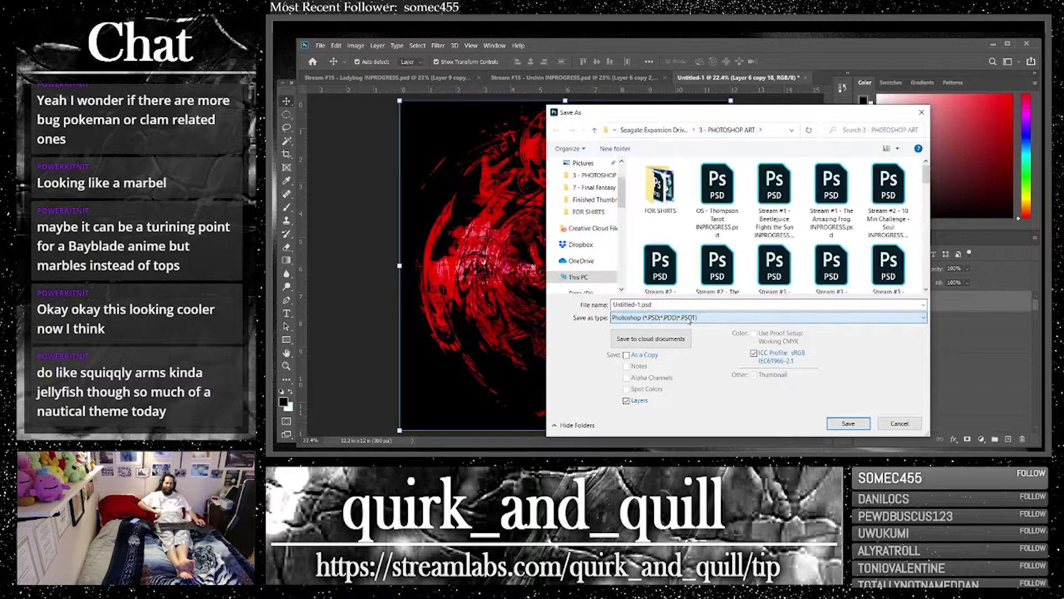
{"action": "scroll", "coordinate": [764, 263], "scroll_direction": "down", "scroll_amount": 10}
{"action": "scroll", "coordinate": [764, 263], "scroll_direction": "down", "scroll_amount": 3}
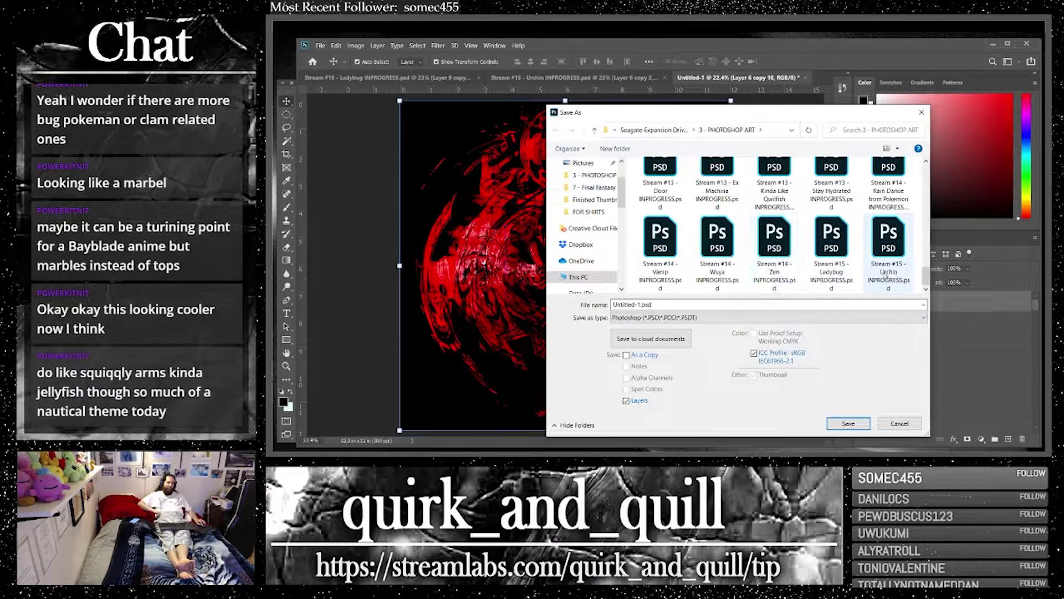
{"action": "left_click", "coordinate": [888, 248]}
{"action": "left_click", "coordinate": [660, 304]}
{"action": "left_click", "coordinate": [651, 304]}
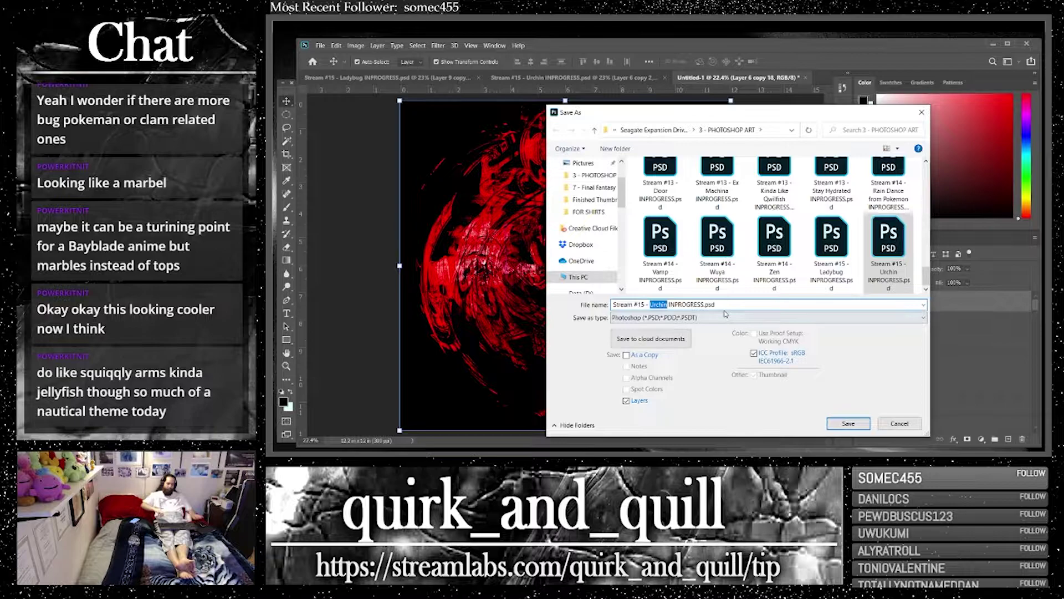
{"action": "type", "text": "Brand"}
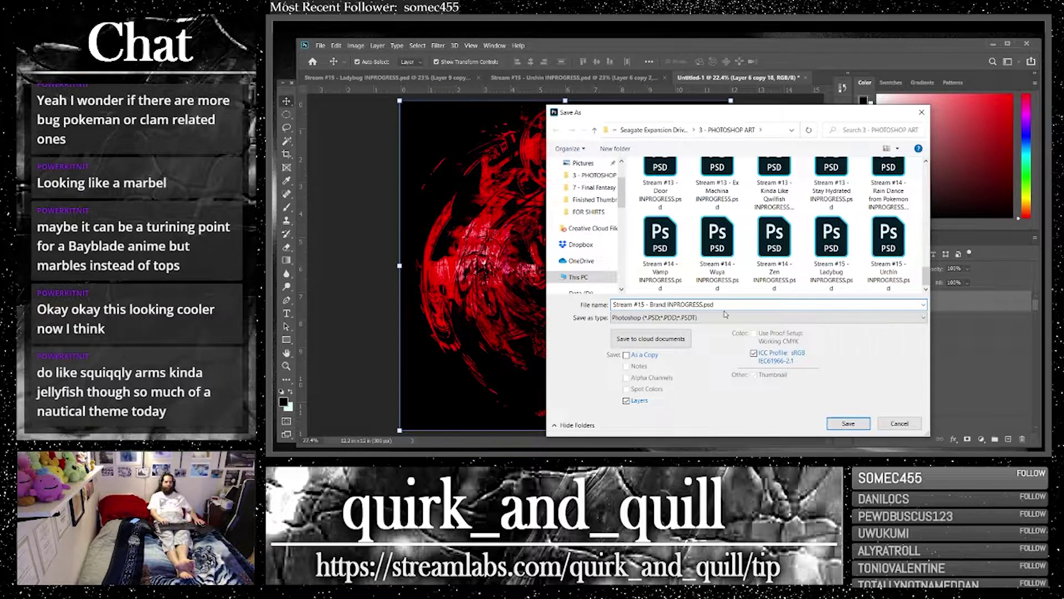
{"action": "left_click", "coordinate": [848, 423]}
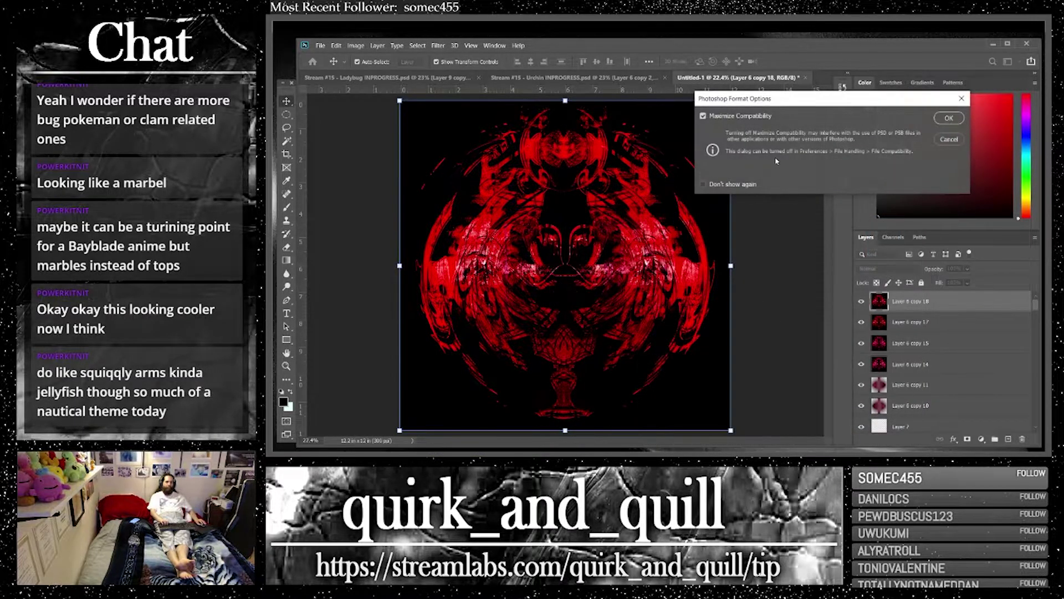
{"action": "left_click", "coordinate": [954, 119]}
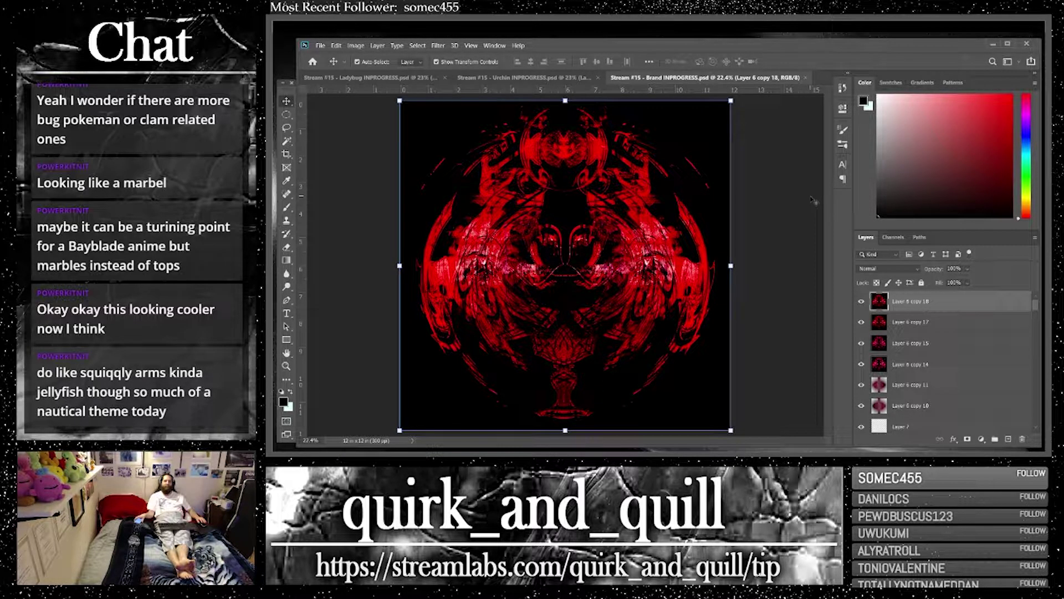
{"action": "left_click", "coordinate": [321, 45]}
Create a new 3600 × 3600 px document and fit it on screen
{"action": "left_click", "coordinate": [332, 51]}
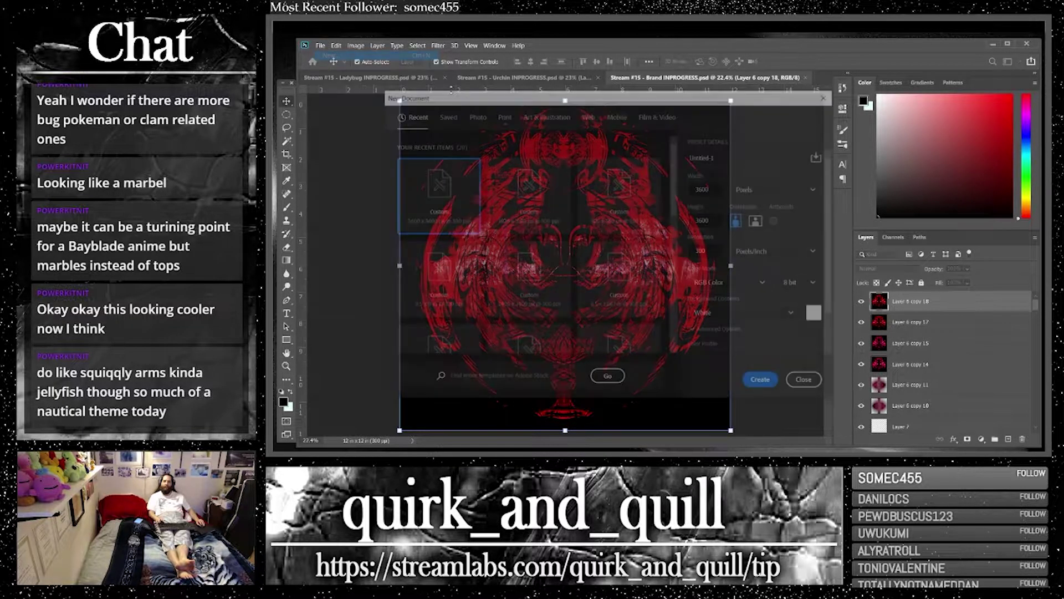
{"action": "left_click", "coordinate": [763, 382]}
{"action": "left_click", "coordinate": [448, 46]}
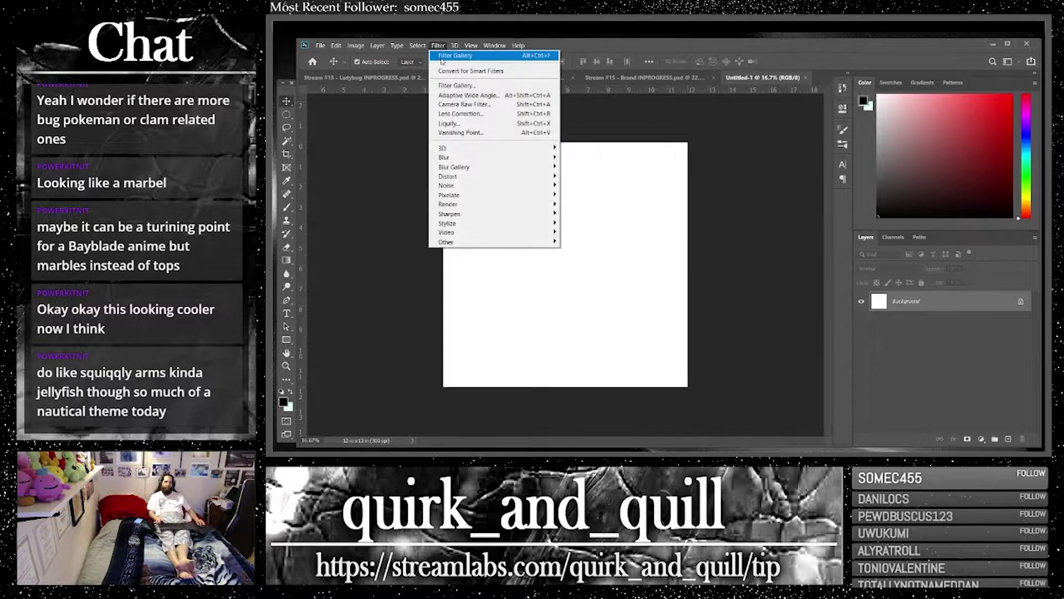
{"action": "left_click", "coordinate": [495, 136]}
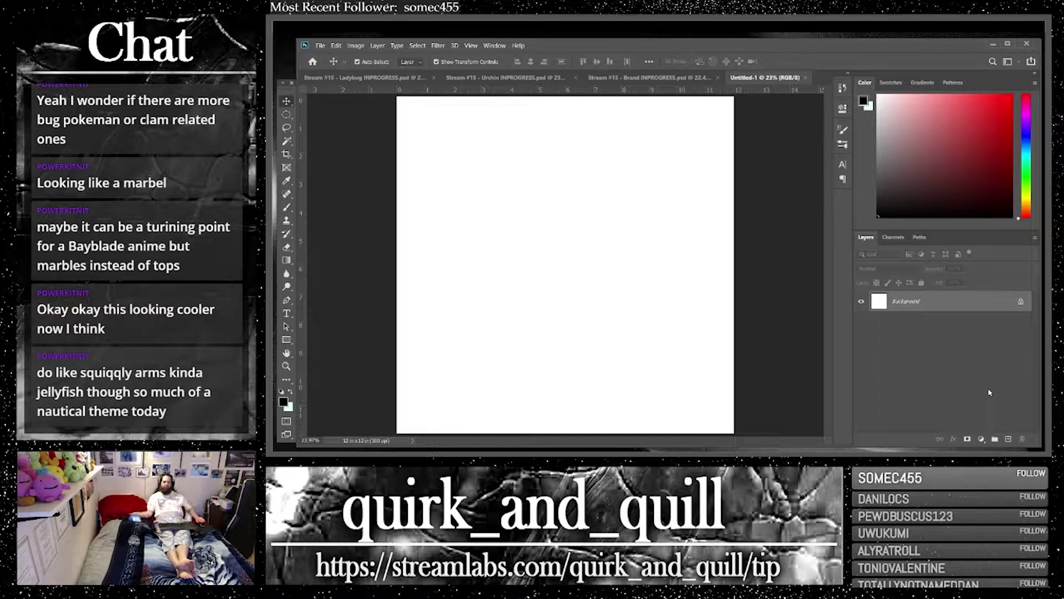
Fill the canvas's lower half and a band near the top with black
{"action": "left_click", "coordinate": [285, 261]}
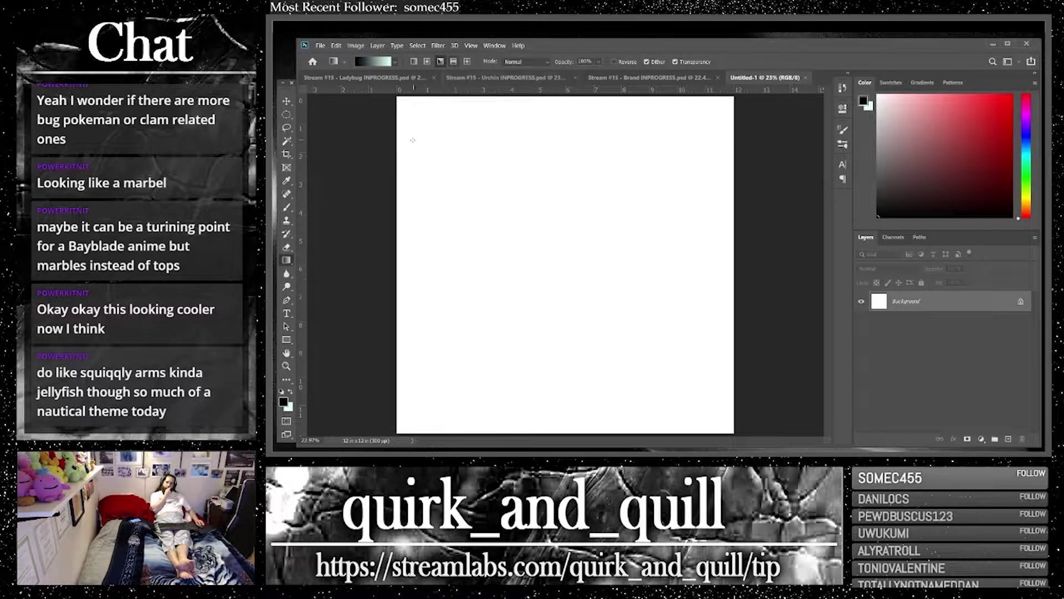
{"action": "left_click", "coordinate": [287, 114]}
{"action": "left_click_drag", "start_coordinate": [381, 234], "coordinate": [742, 438]}
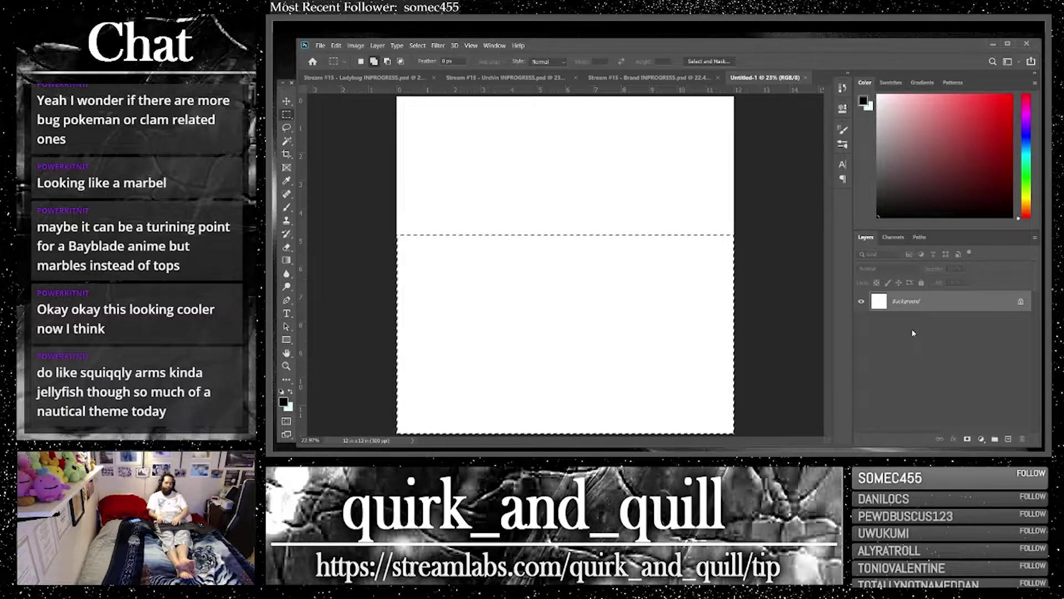
{"action": "key", "text": "alt+BackSpace"}
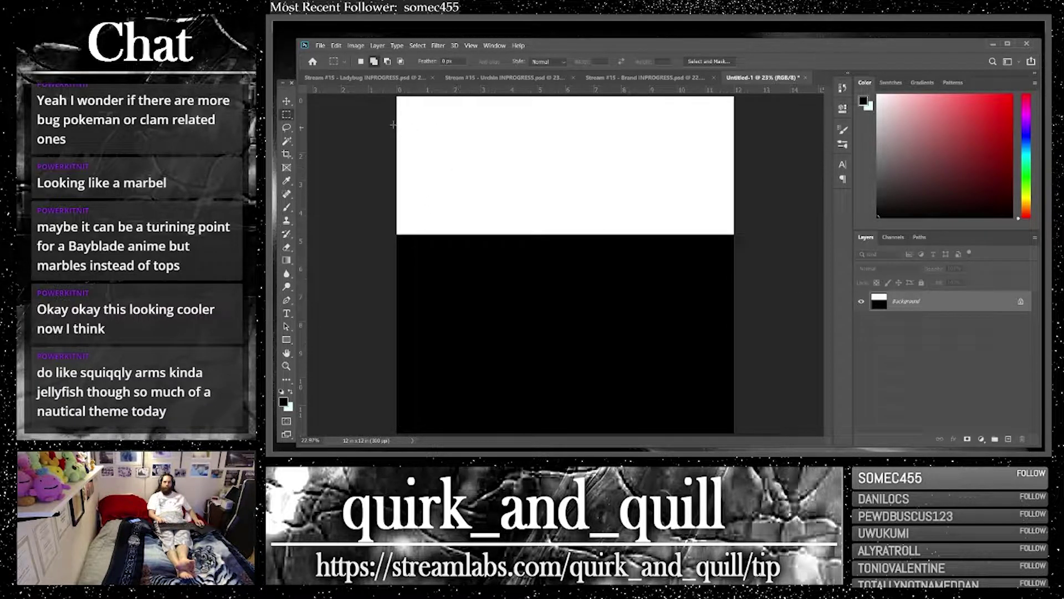
{"action": "left_click_drag", "start_coordinate": [392, 124], "coordinate": [777, 178]}
{"action": "key", "text": "alt+BackSpace"}
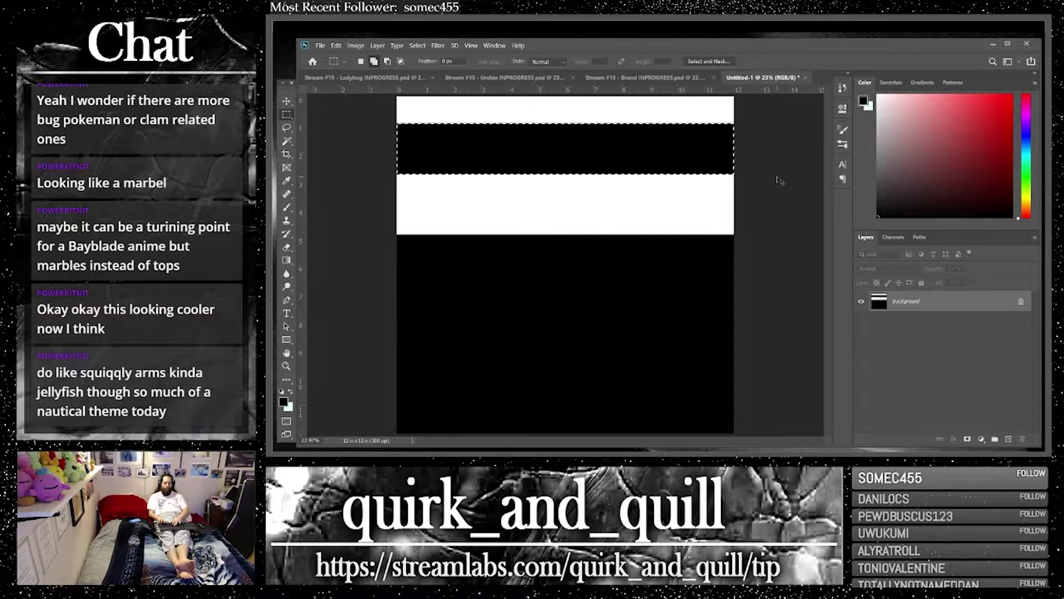
{"action": "key", "text": "ctrl+d"}
Duplicate the Background layer and set up a diamond gradient with swapped colours
{"action": "left_click_drag", "start_coordinate": [981, 306], "coordinate": [1008, 439]}
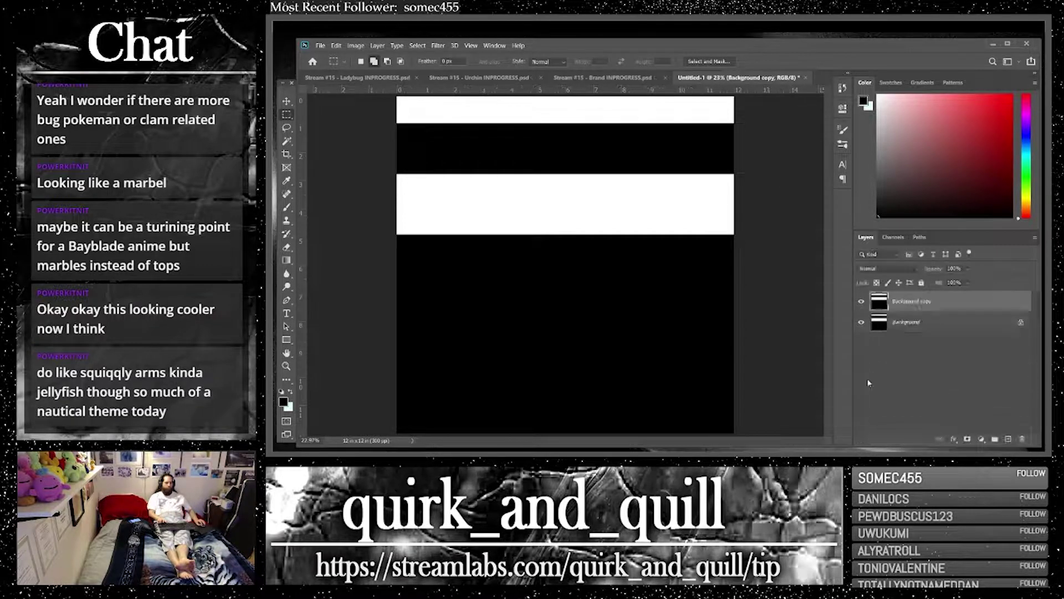
{"action": "left_click", "coordinate": [286, 260]}
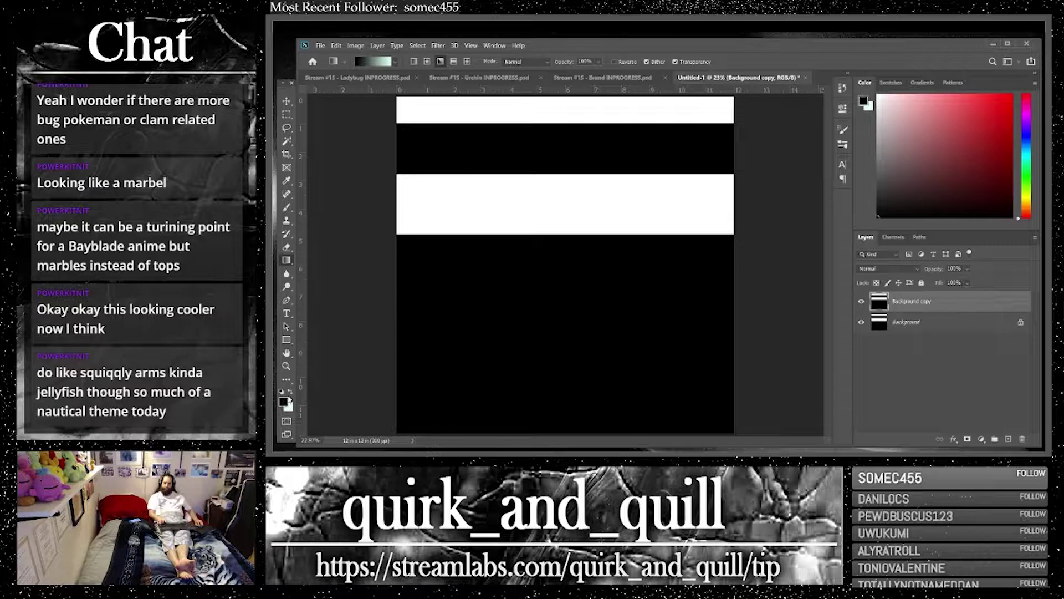
{"action": "left_click", "coordinate": [290, 392]}
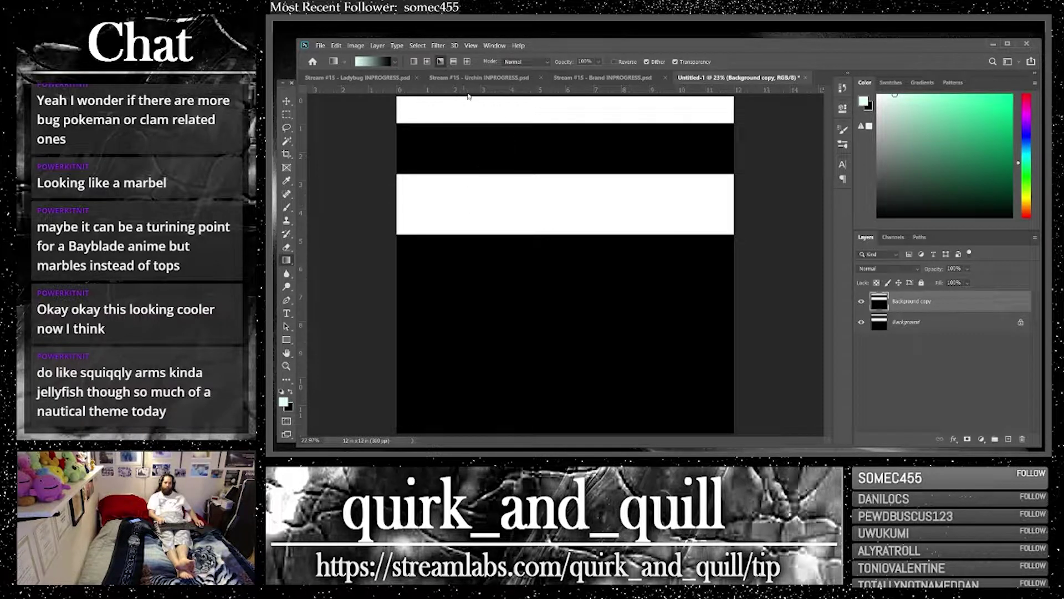
{"action": "left_click", "coordinate": [468, 61]}
Draw a mint diamond gradient in Vivid Light, merge it with Background, and duplicate the result
{"action": "left_click_drag", "start_coordinate": [558, 208], "coordinate": [702, 207]}
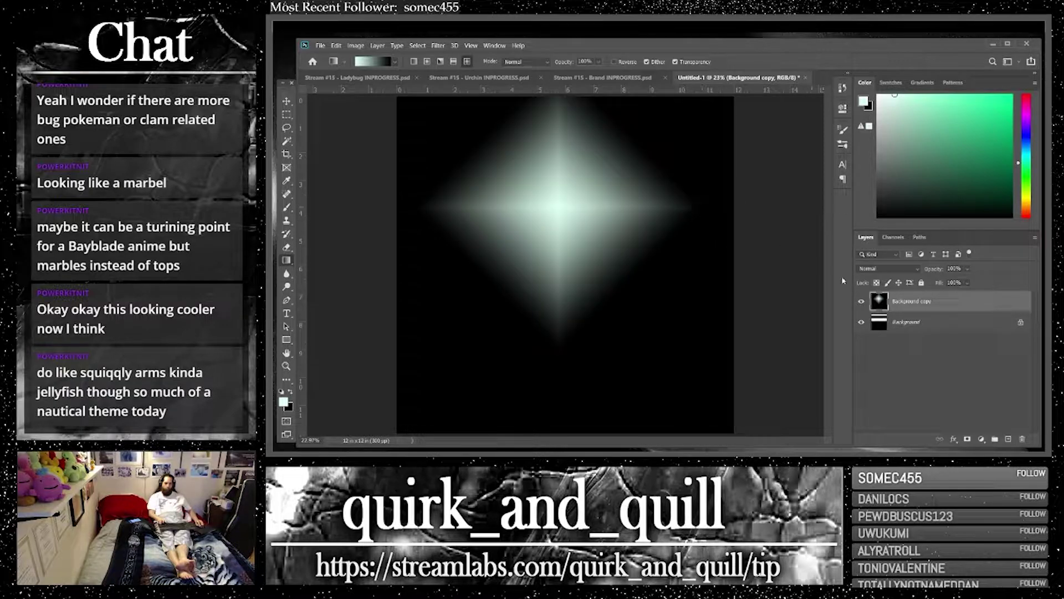
{"action": "left_click", "coordinate": [866, 268]}
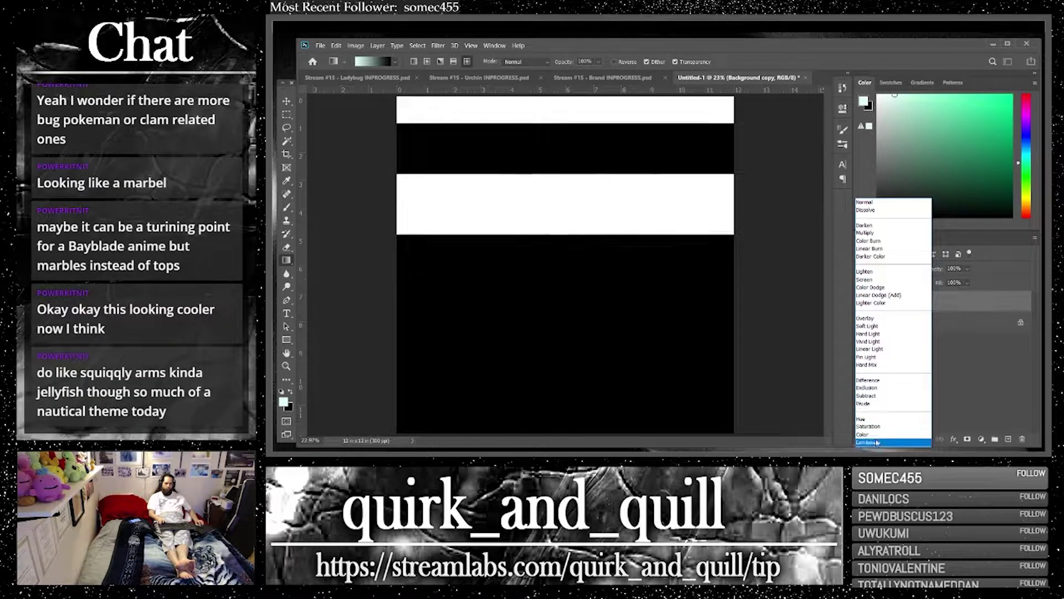
{"action": "left_click", "coordinate": [882, 342]}
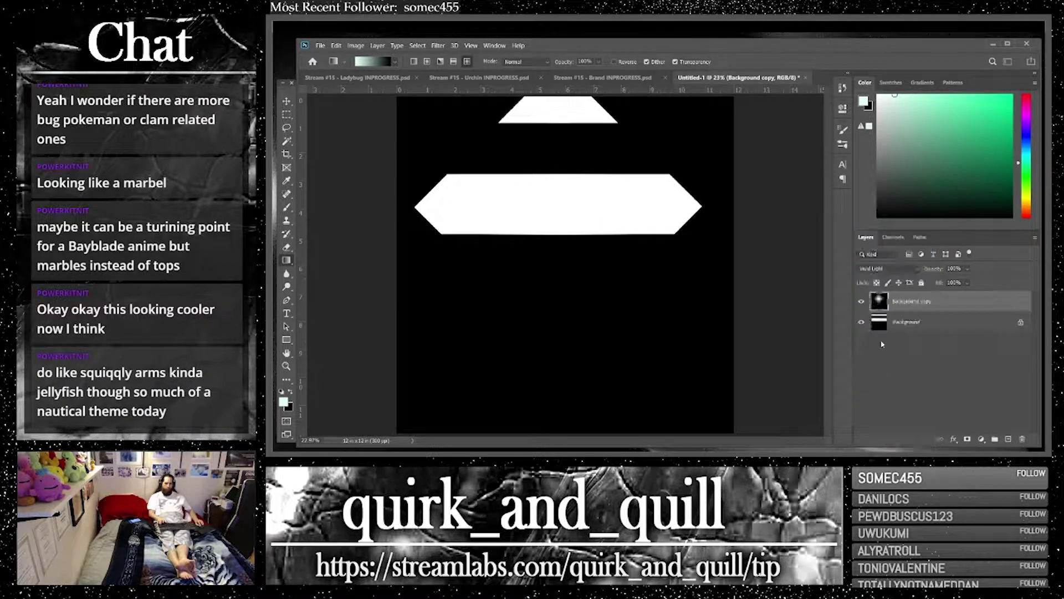
{"action": "left_click", "coordinate": [969, 329], "text": "shift"}
{"action": "key", "text": "ctrl+j"}
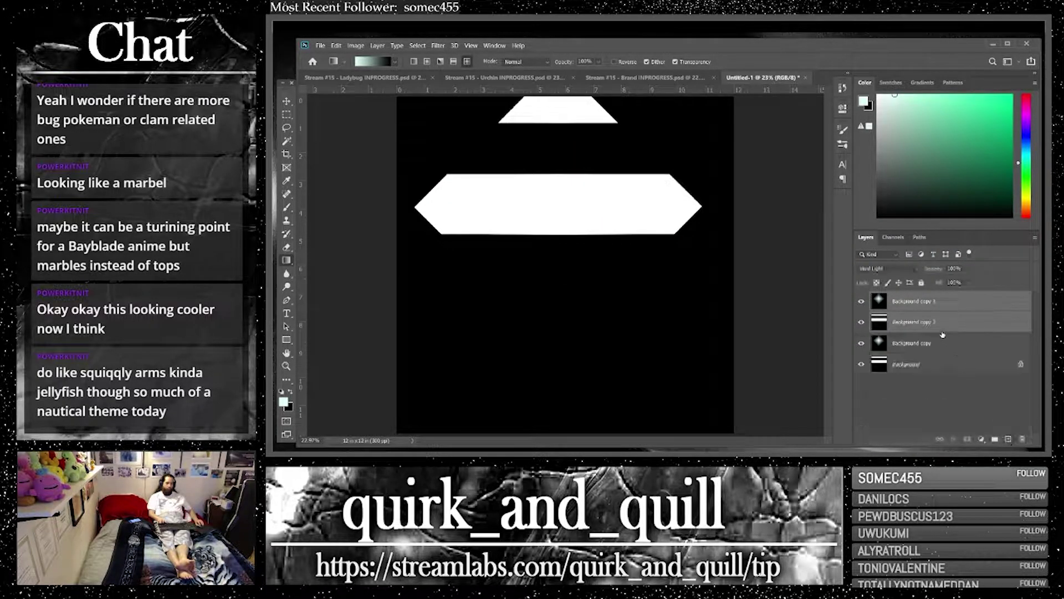
{"action": "right_click", "coordinate": [942, 335]}
{"action": "left_click", "coordinate": [820, 342]}
{"action": "left_click_drag", "start_coordinate": [942, 302], "coordinate": [1009, 439]}
Flip the top layer horizontally and blend it in Difference mode
{"action": "left_click", "coordinate": [337, 45]}
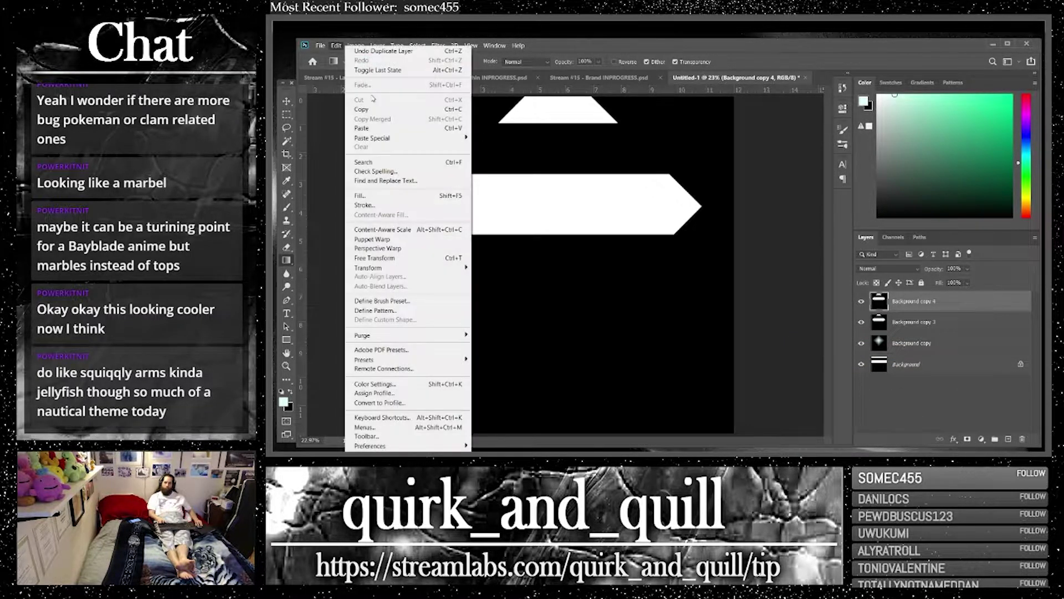
{"action": "mouse_move", "coordinate": [452, 269]}
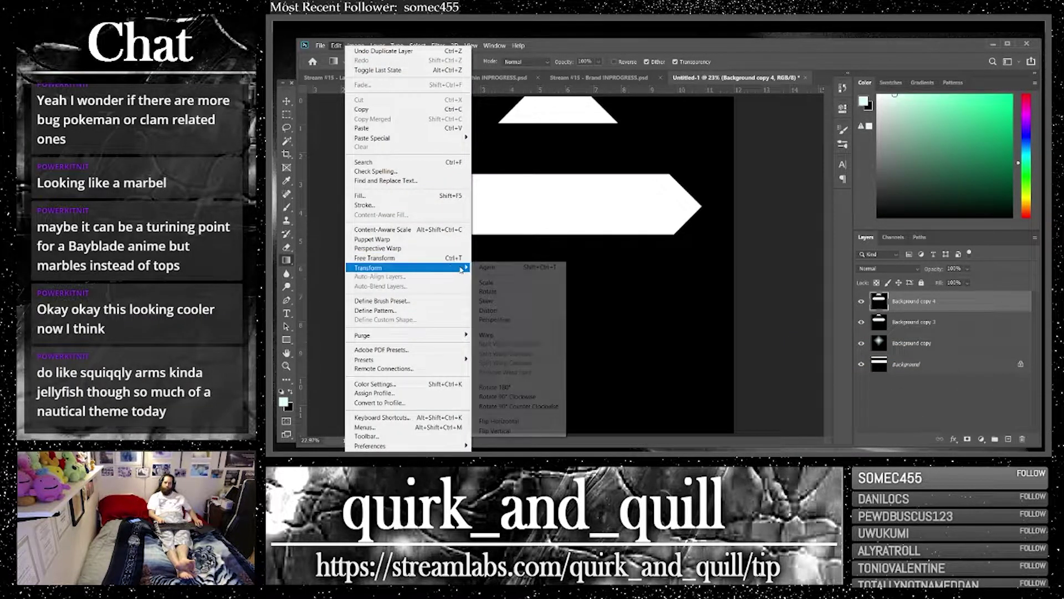
{"action": "left_click", "coordinate": [505, 421]}
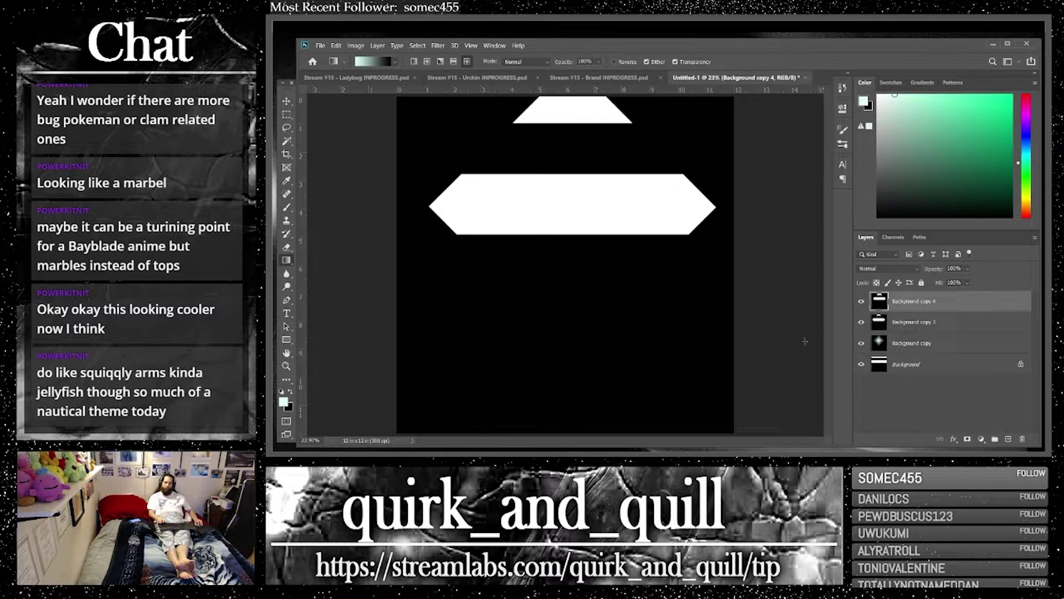
{"action": "left_click", "coordinate": [899, 268]}
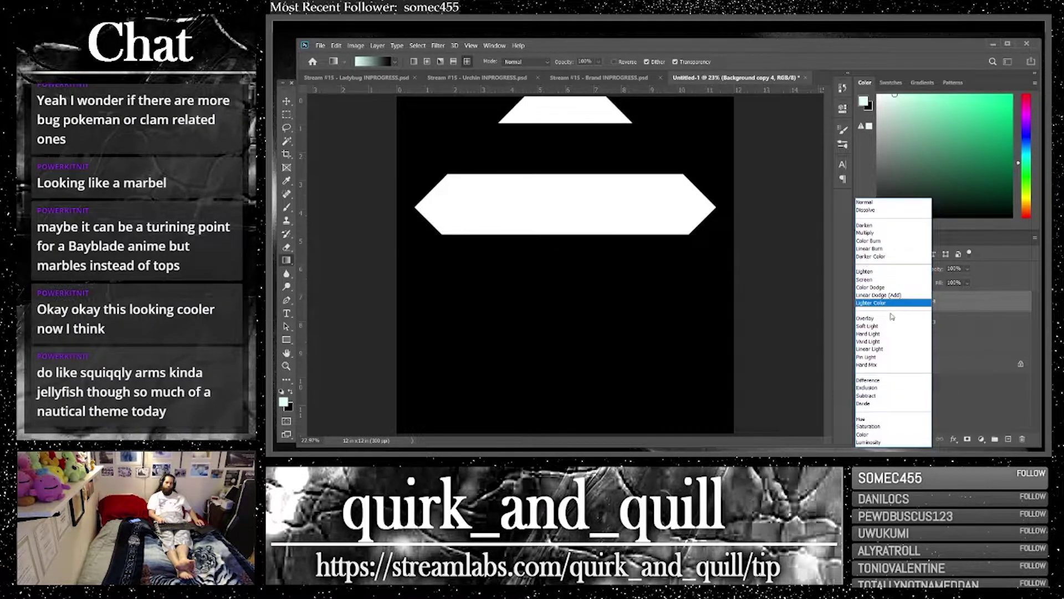
{"action": "left_click", "coordinate": [880, 382]}
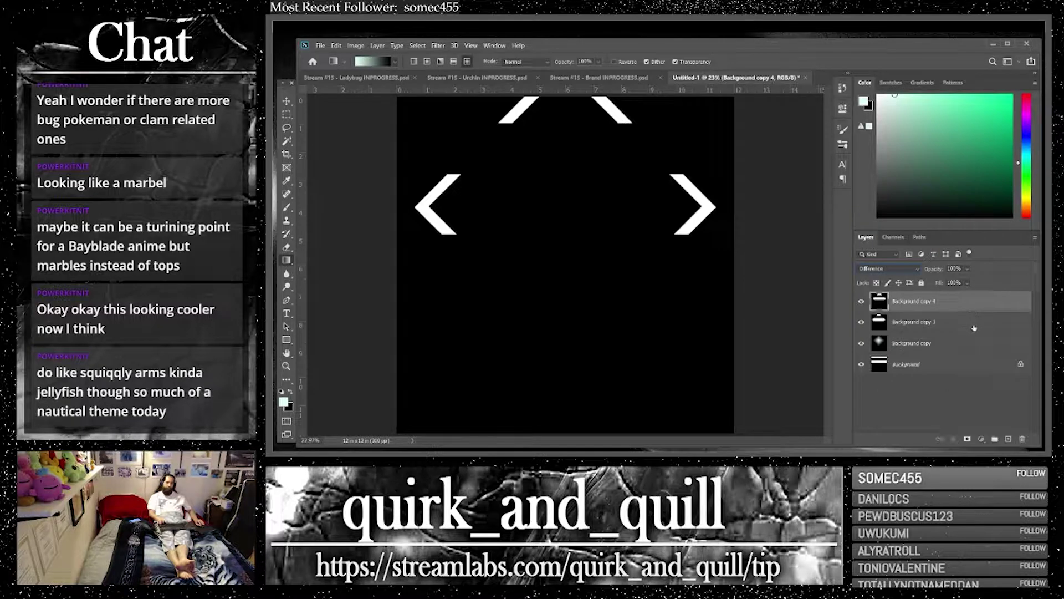
Merge both layers into Background copy 6, invert it to black on white, and duplicate it
{"action": "left_click", "coordinate": [974, 325], "text": "shift"}
{"action": "left_click_drag", "start_coordinate": [1003, 326], "coordinate": [1008, 439]}
{"action": "right_click", "coordinate": [937, 345]}
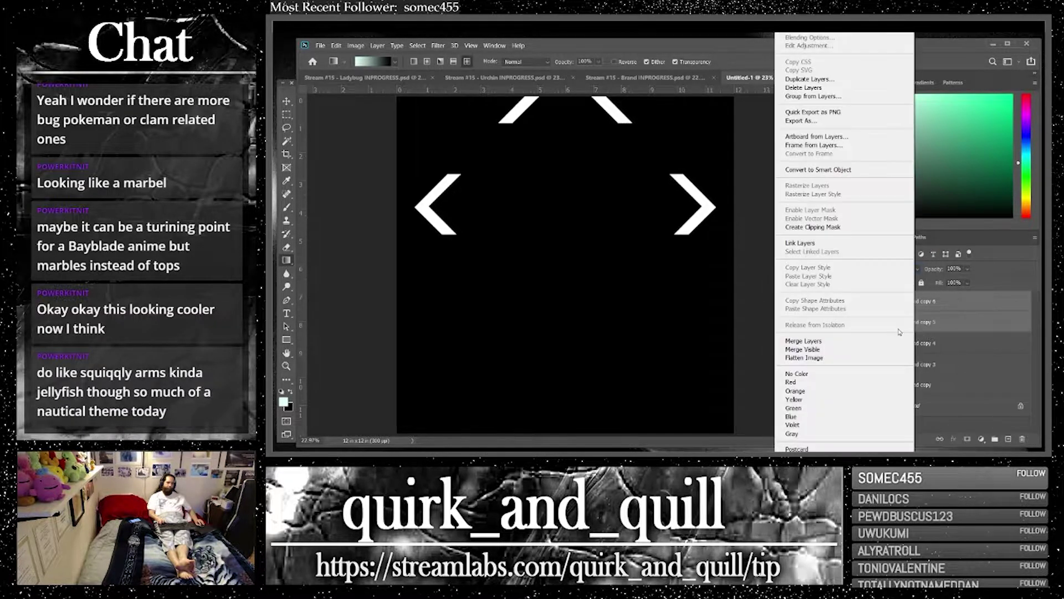
{"action": "left_click", "coordinate": [810, 340]}
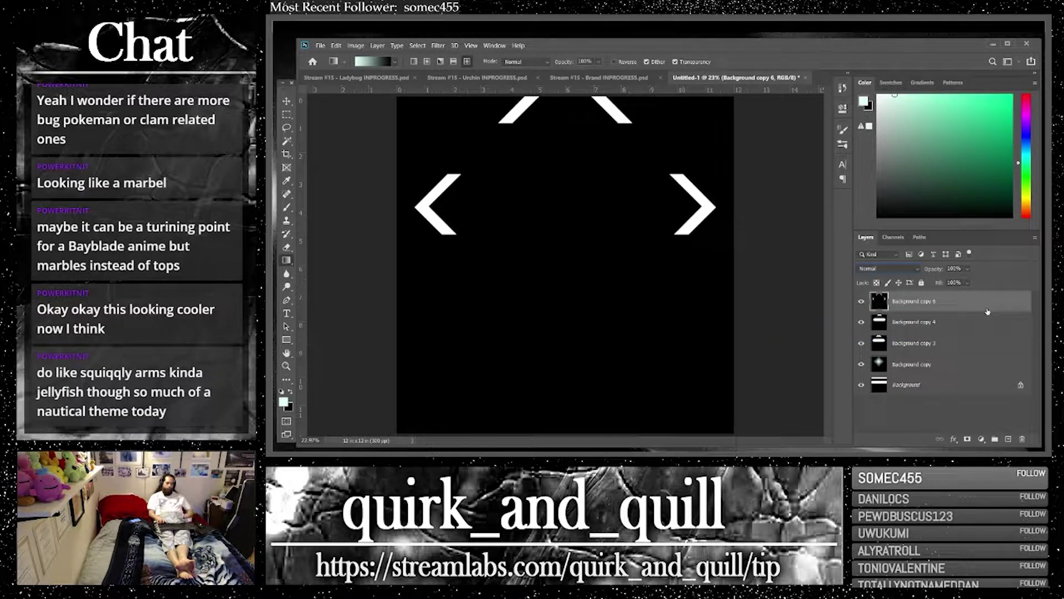
{"action": "key", "text": "ctrl+i"}
{"action": "left_click_drag", "start_coordinate": [987, 312], "coordinate": [1009, 439]}
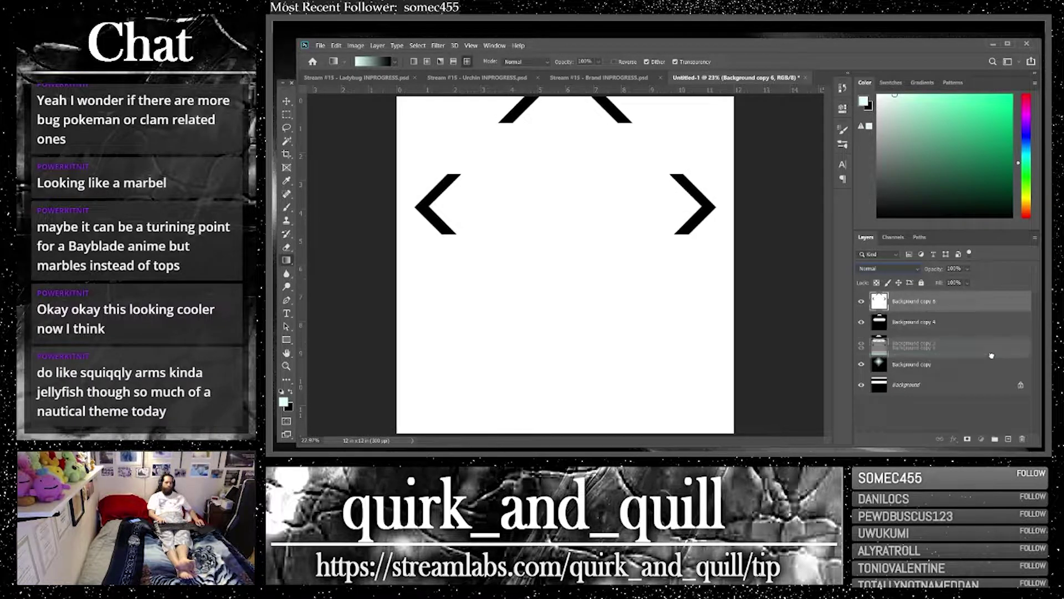
Emboss the layer at a -90 angle and blend it in Pin Light
{"action": "left_click", "coordinate": [438, 46]}
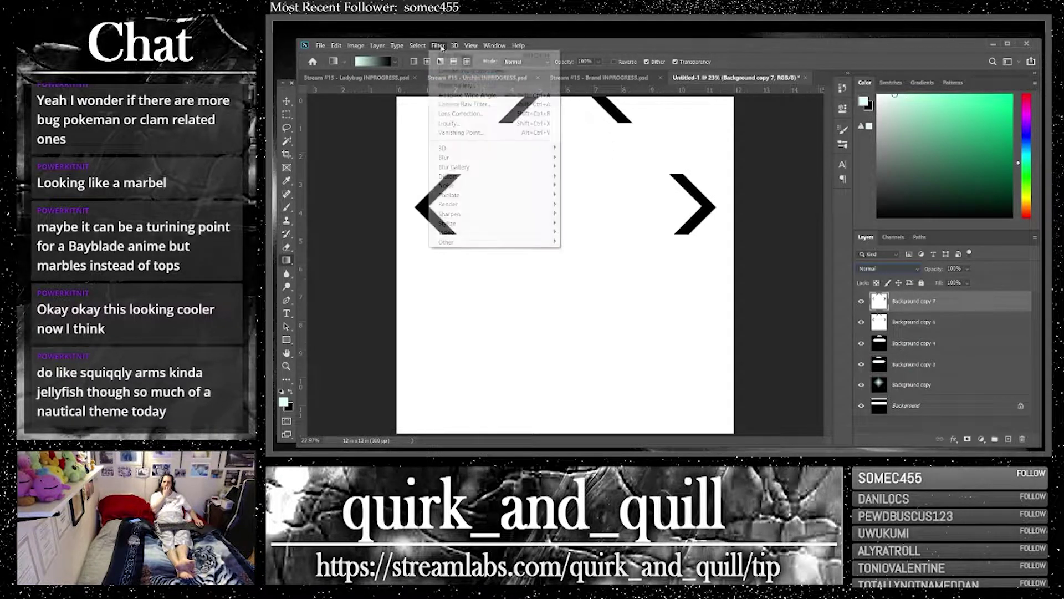
{"action": "mouse_move", "coordinate": [524, 227]}
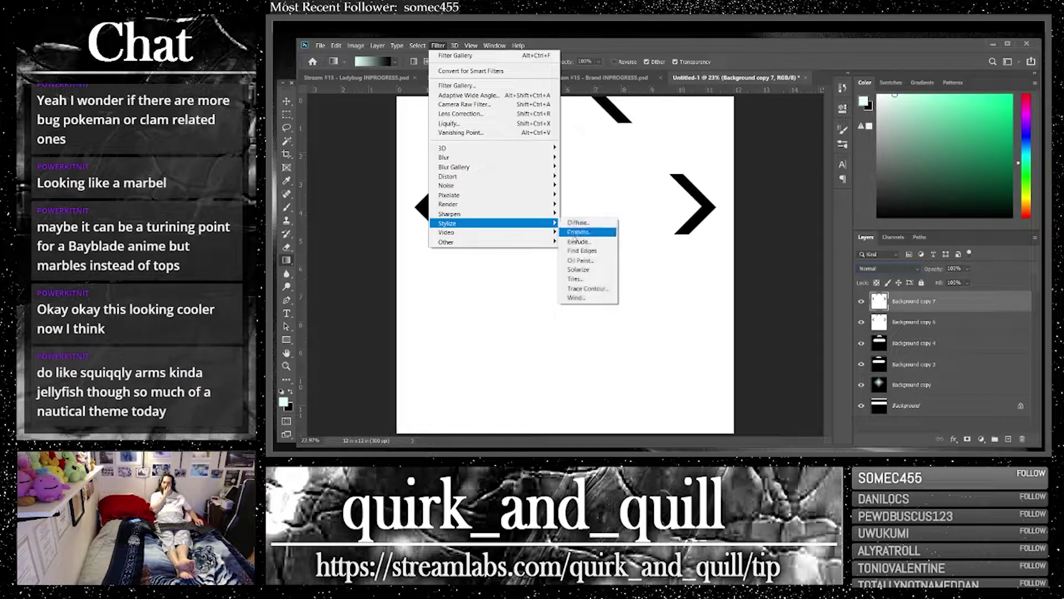
{"action": "left_click", "coordinate": [579, 232]}
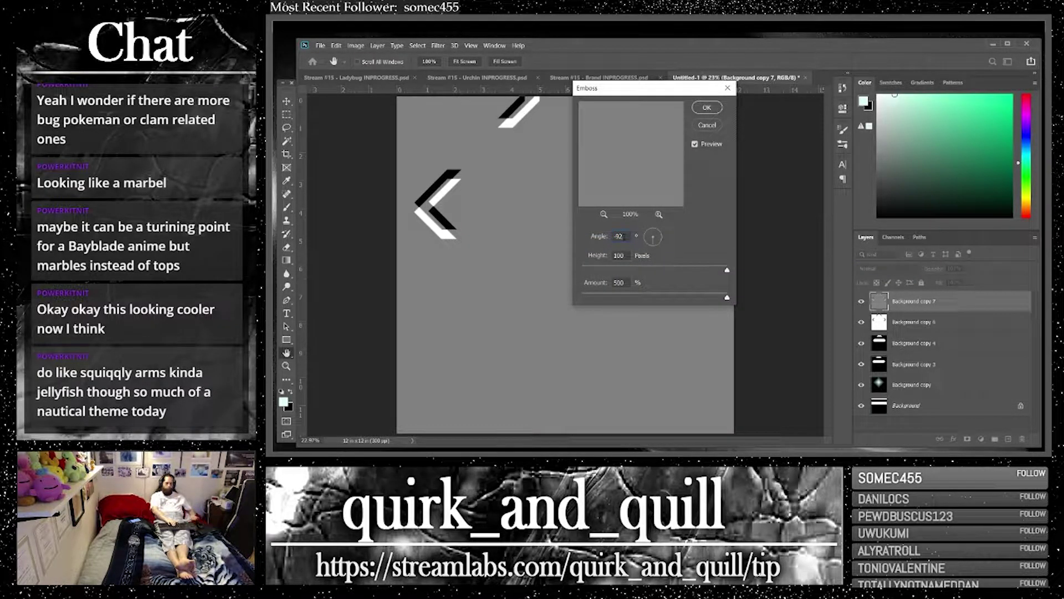
{"action": "key", "text": "Up"}
{"action": "key", "text": "Up"}
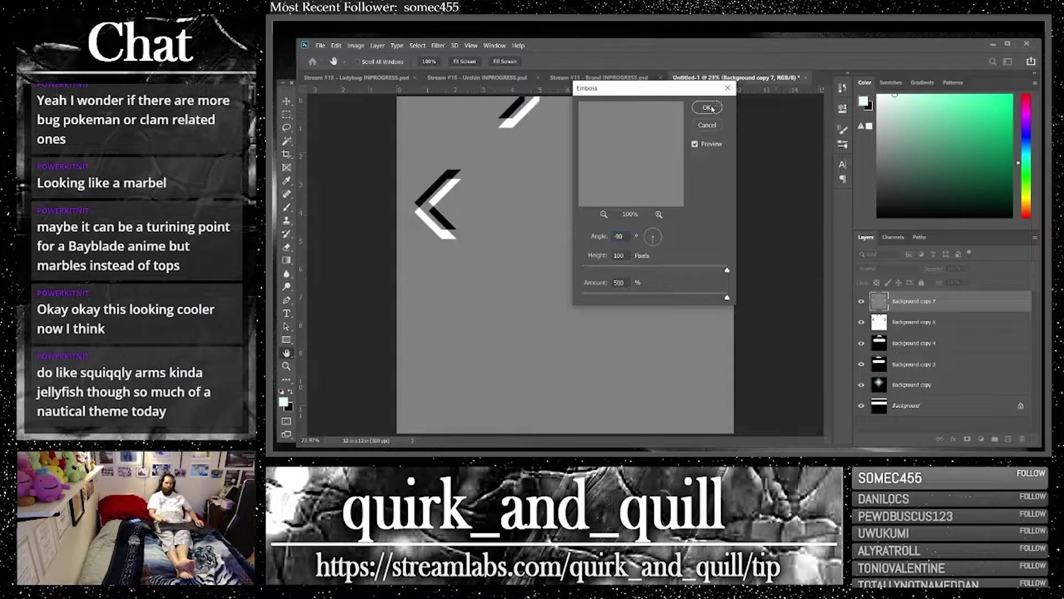
{"action": "left_click", "coordinate": [712, 109]}
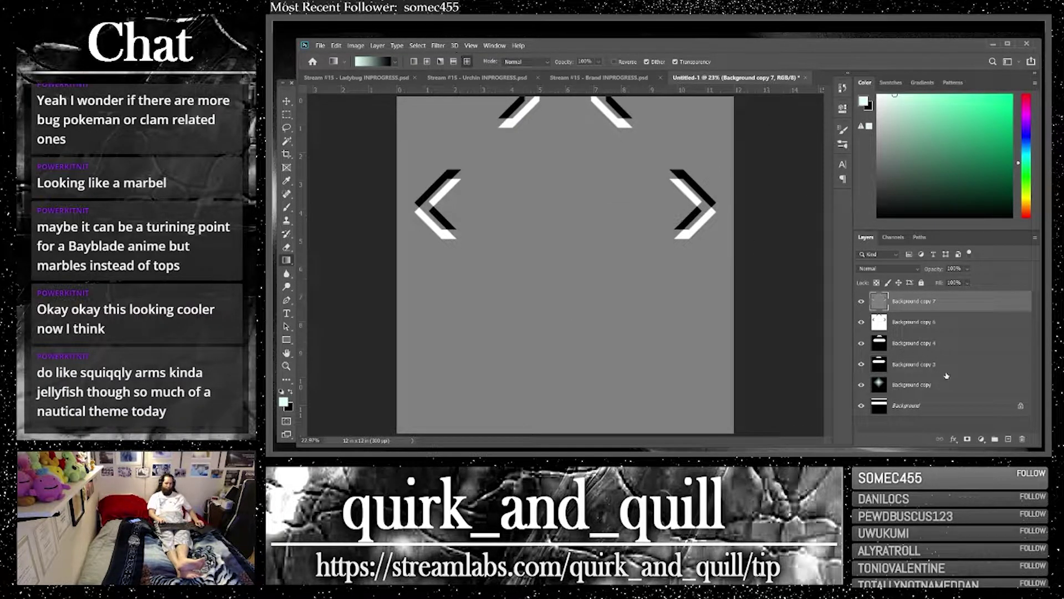
{"action": "left_click", "coordinate": [904, 271]}
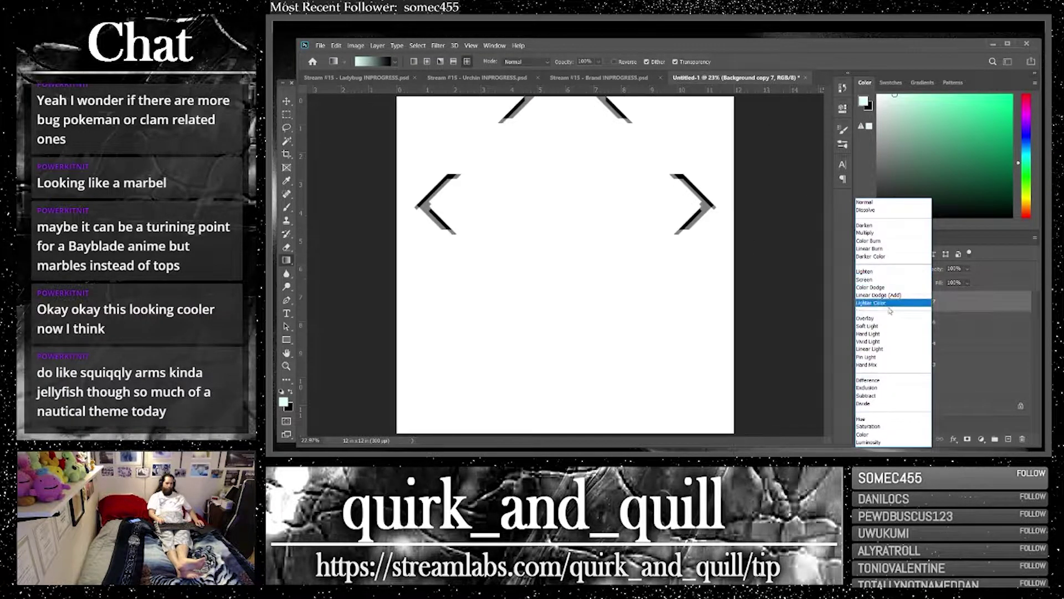
{"action": "left_click", "coordinate": [887, 358]}
Merge copies with Background copy 6 into copy 9, duplicate it, hide copy 9, and set Subtract
{"action": "left_click", "coordinate": [928, 329], "text": "shift"}
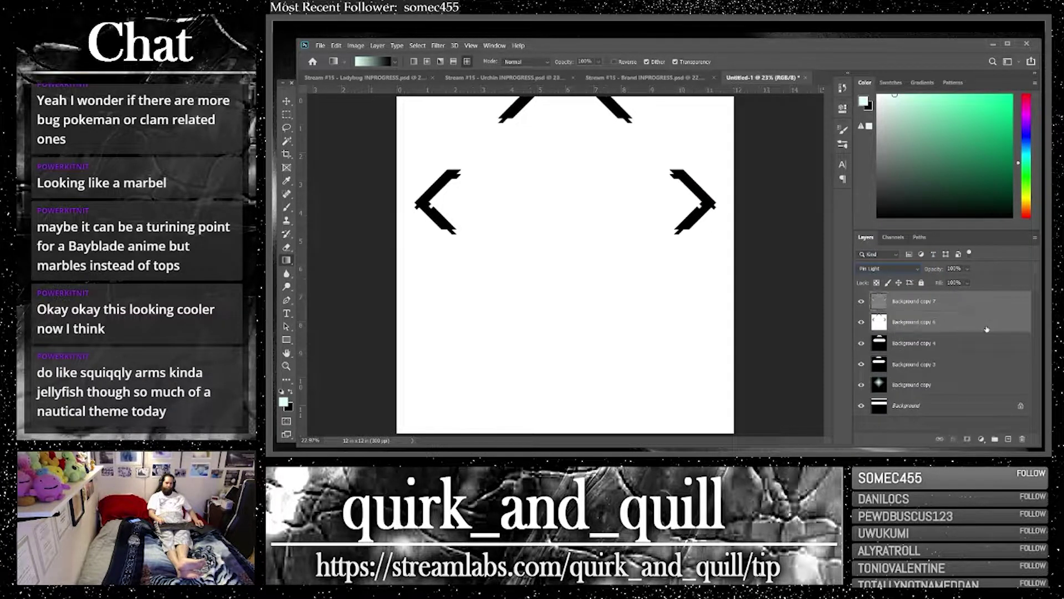
{"action": "left_click_drag", "start_coordinate": [928, 329], "coordinate": [1008, 439]}
{"action": "right_click", "coordinate": [928, 324]}
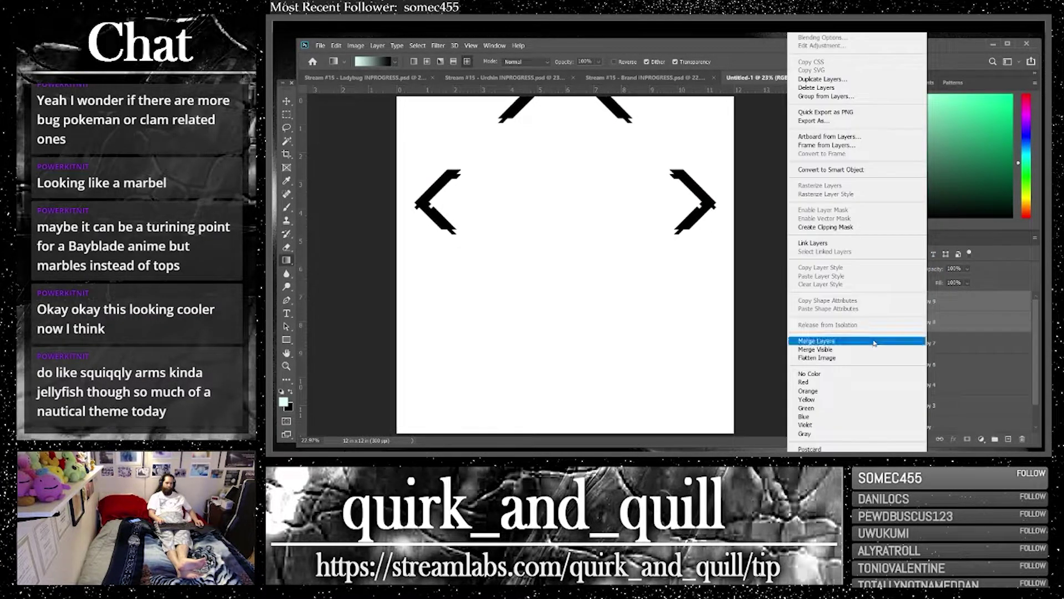
{"action": "left_click", "coordinate": [925, 338]}
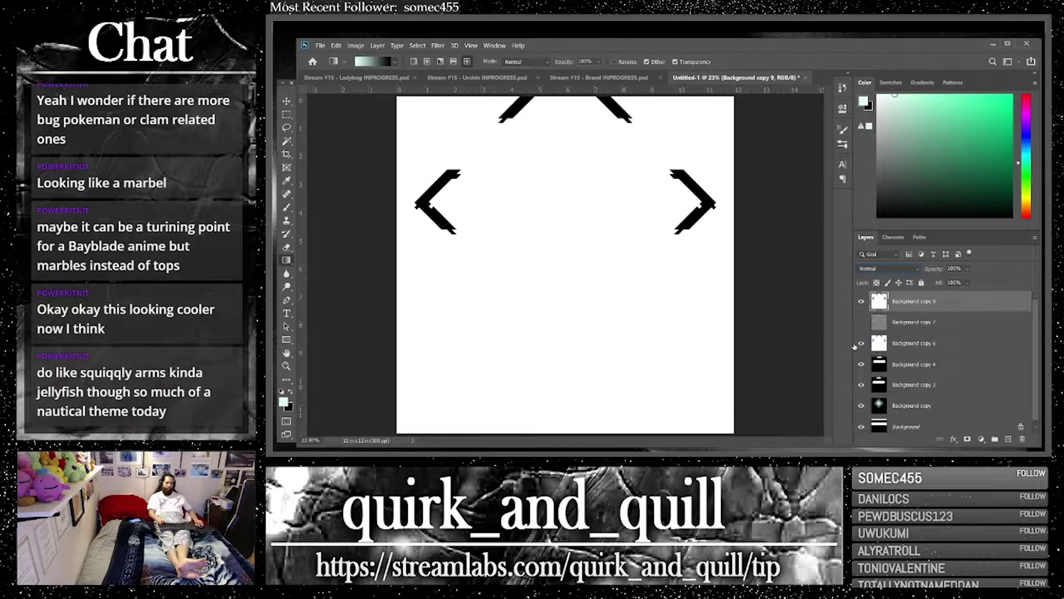
{"action": "key", "text": "ctrl+j"}
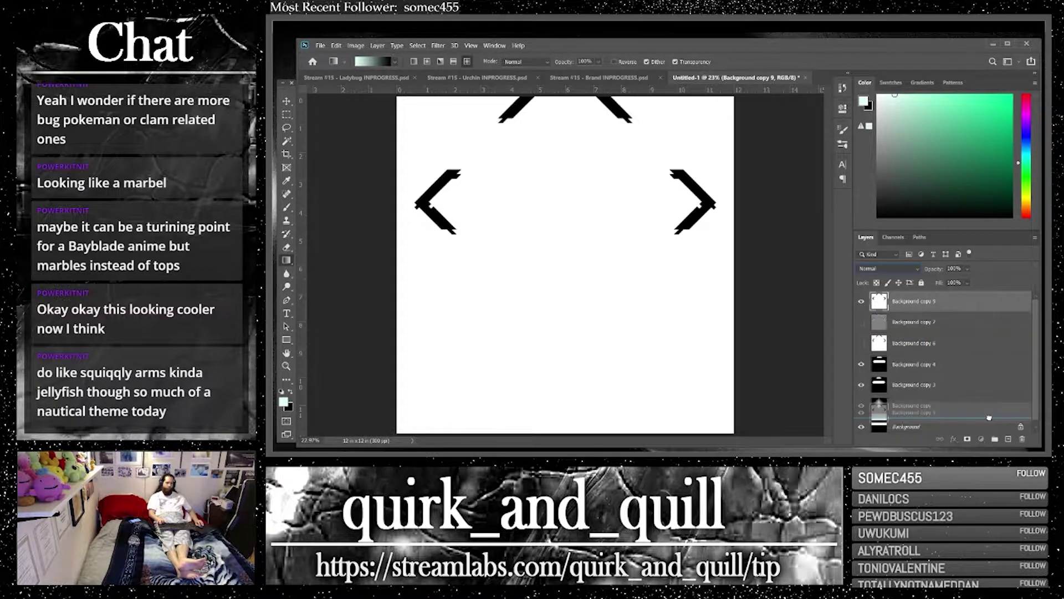
{"action": "left_click", "coordinate": [861, 324]}
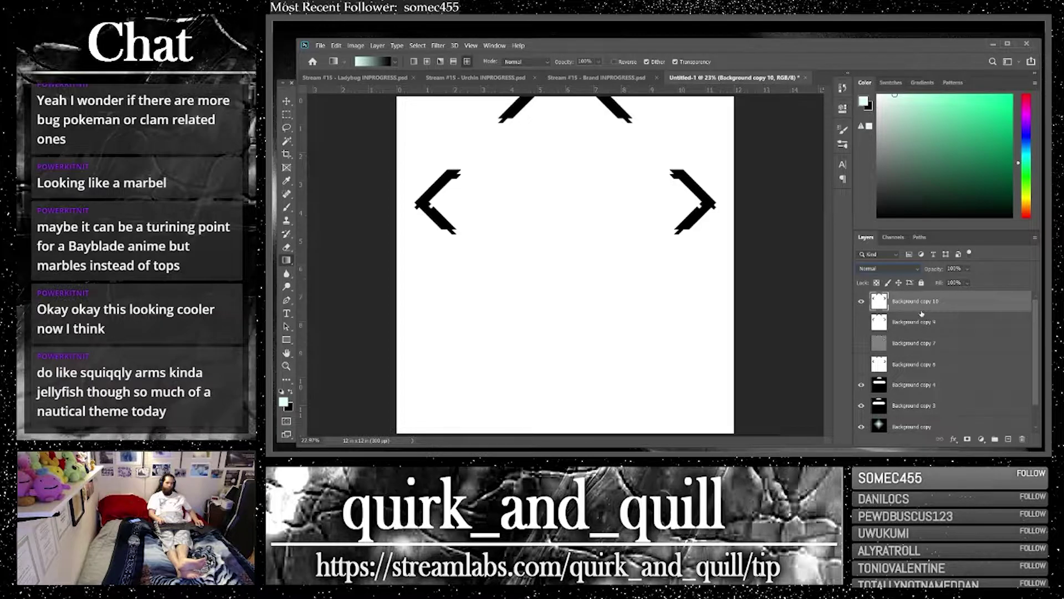
{"action": "left_click", "coordinate": [885, 270]}
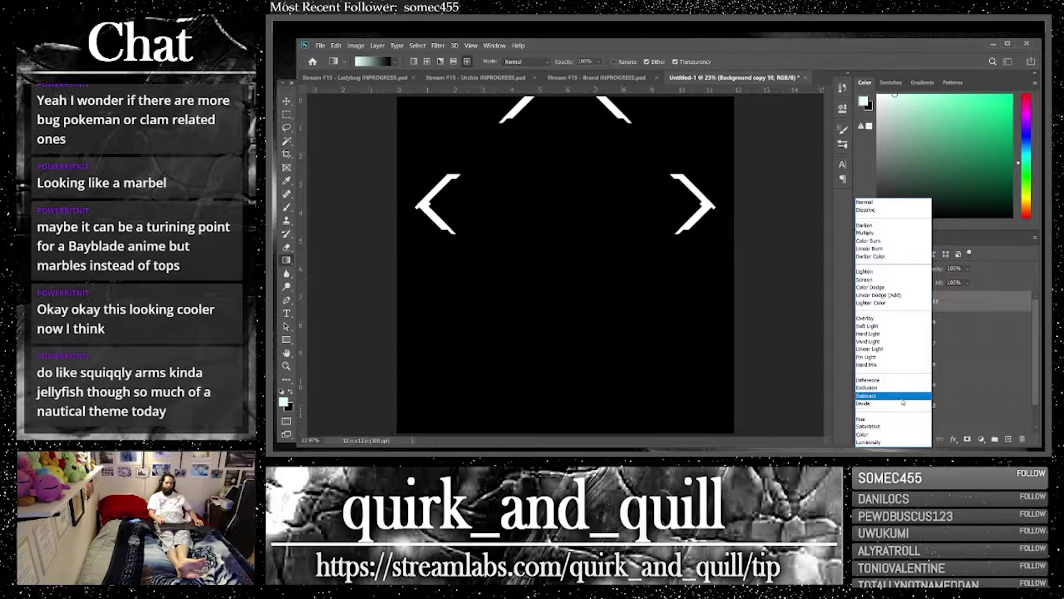
{"action": "left_click", "coordinate": [898, 396]}
Merge copies into Background copy 13, undo it, and set Background copy 5 to Difference
{"action": "key", "text": "ctrl+j"}
{"action": "key", "text": "ctrl+j"}
{"action": "key", "text": "ctrl+j"}
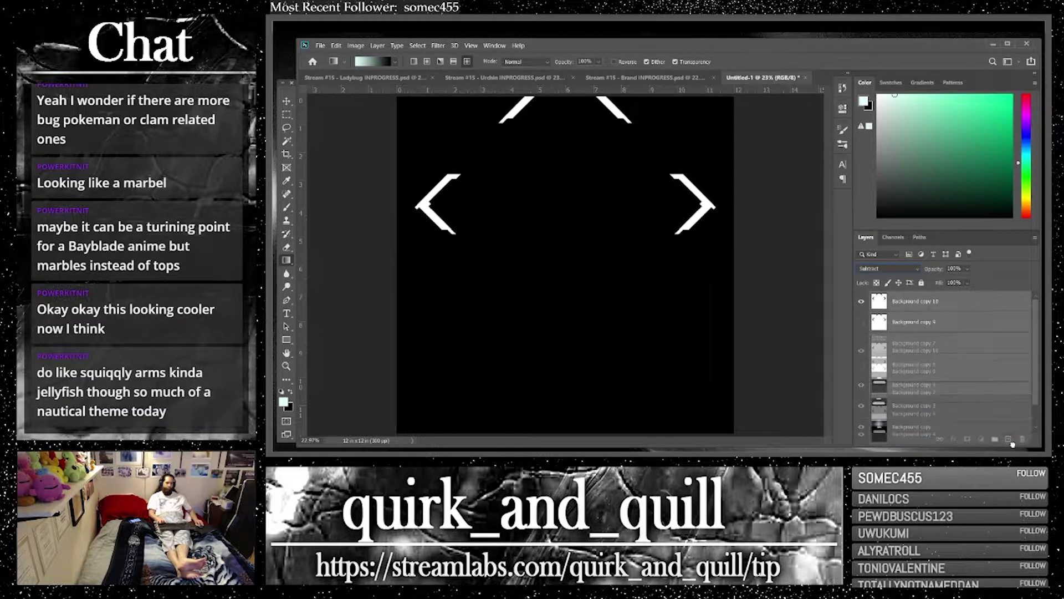
{"action": "right_click", "coordinate": [921, 355]}
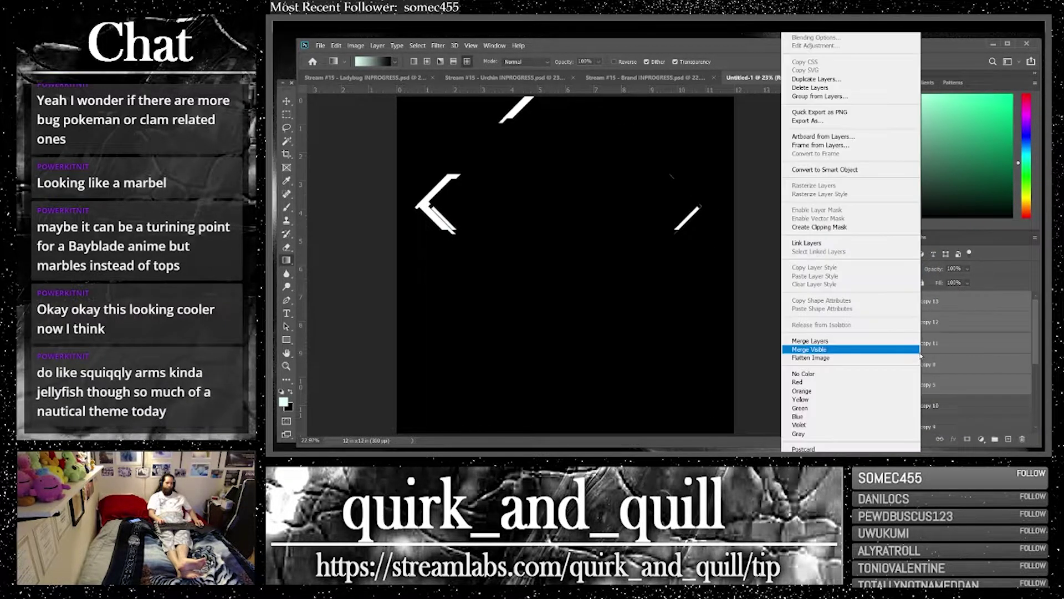
{"action": "left_click", "coordinate": [892, 341]}
{"action": "key", "text": "ctrl+z"}
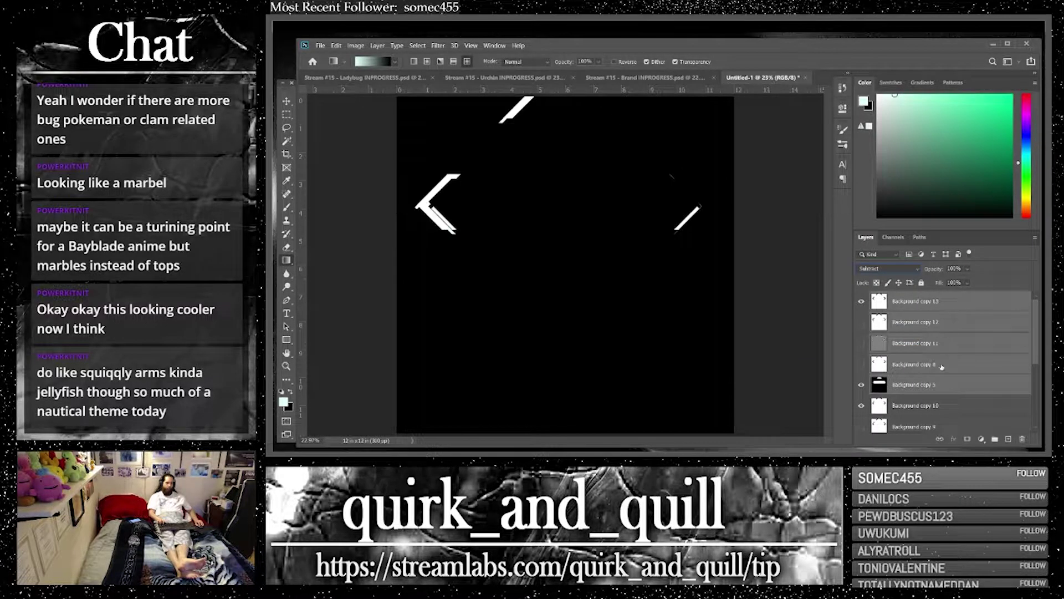
{"action": "left_click", "coordinate": [927, 392]}
{"action": "left_click", "coordinate": [896, 267]}
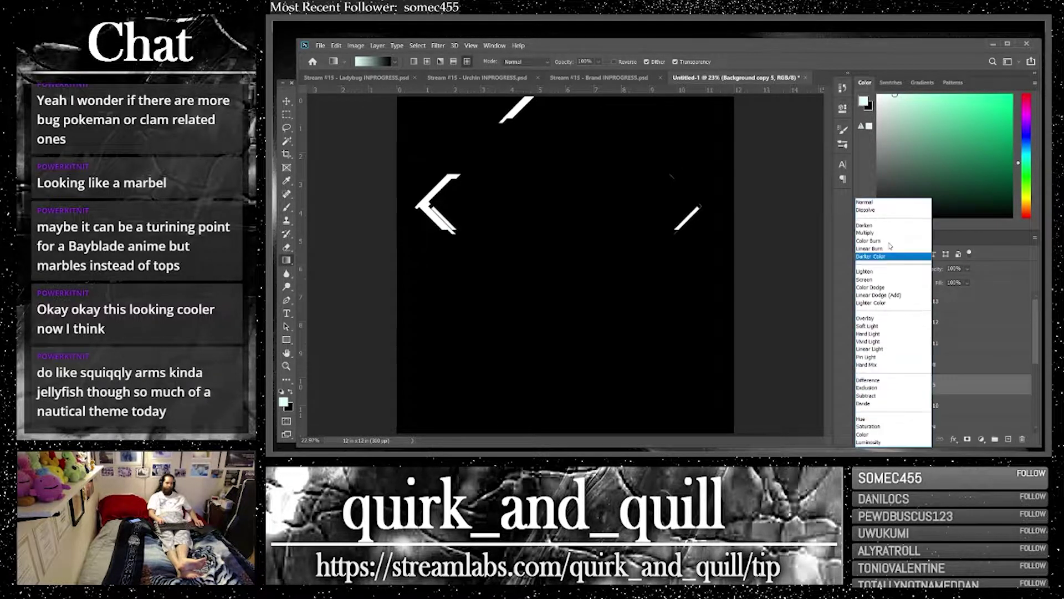
{"action": "left_click", "coordinate": [868, 380]}
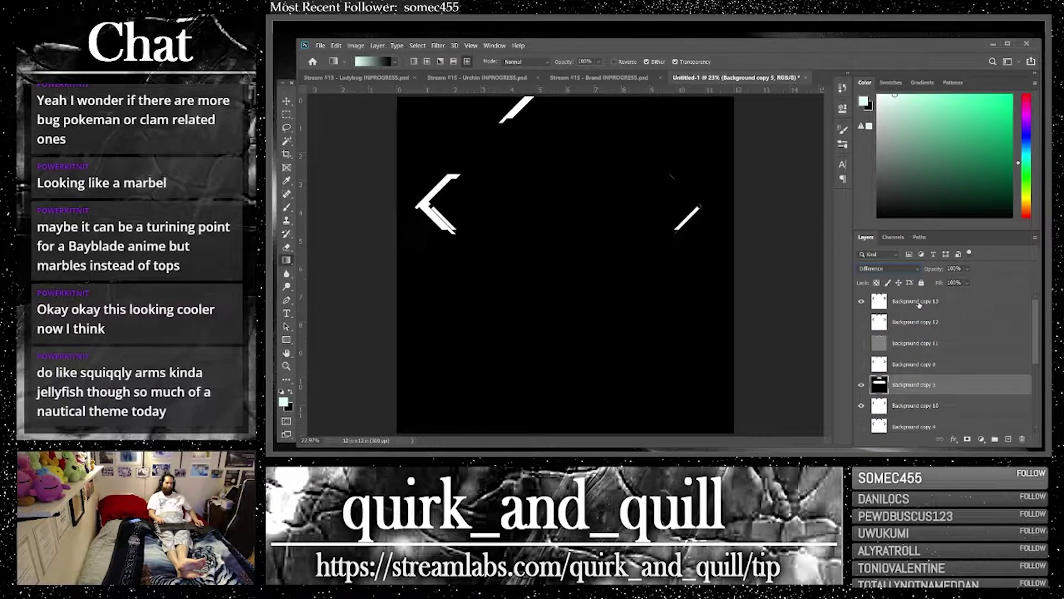
Duplicate Background copy 13, then duplicate Background copy 15 as Background copy 16
{"action": "left_click", "coordinate": [919, 303]}
{"action": "left_click_drag", "start_coordinate": [918, 302], "coordinate": [1005, 435]}
{"action": "right_click", "coordinate": [976, 308]}
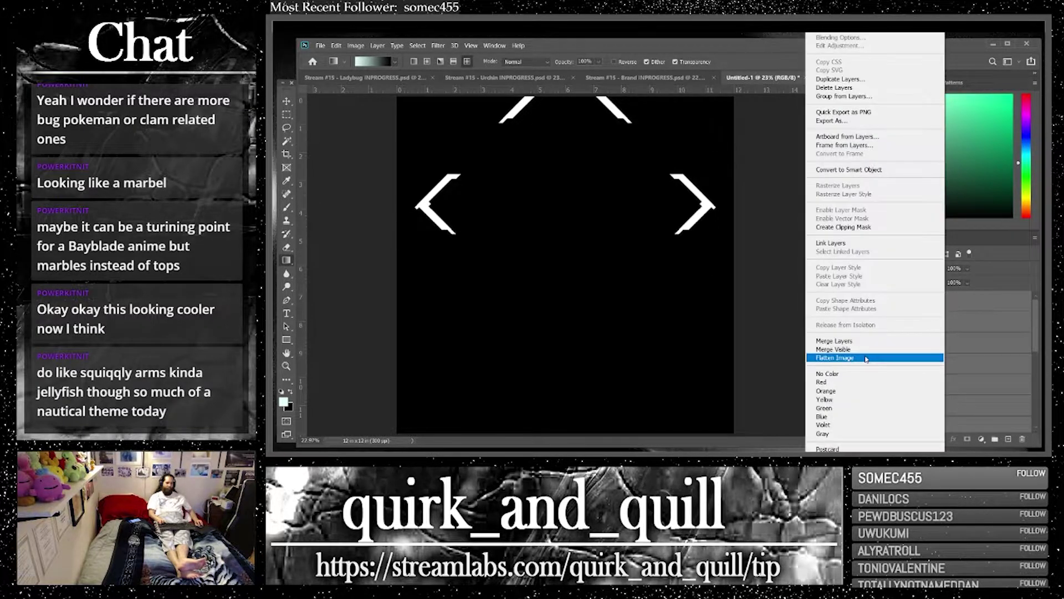
{"action": "left_click", "coordinate": [975, 308]}
{"action": "left_click_drag", "start_coordinate": [975, 310], "coordinate": [1010, 439]}
Fill a rectangle over the lower part of the canvas with white
{"action": "left_click", "coordinate": [288, 115]}
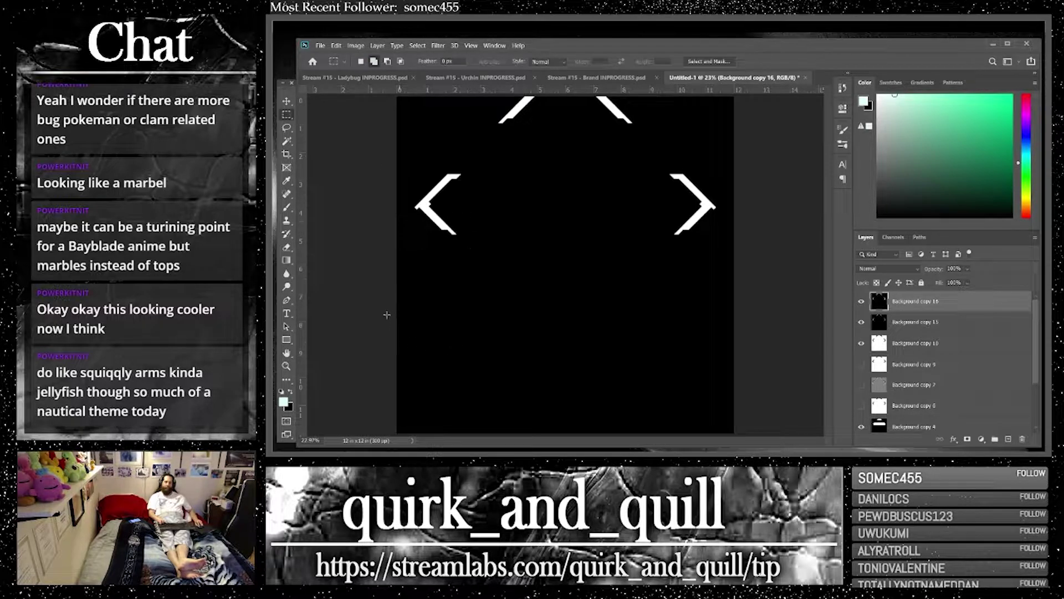
{"action": "left_click_drag", "start_coordinate": [383, 305], "coordinate": [779, 445]}
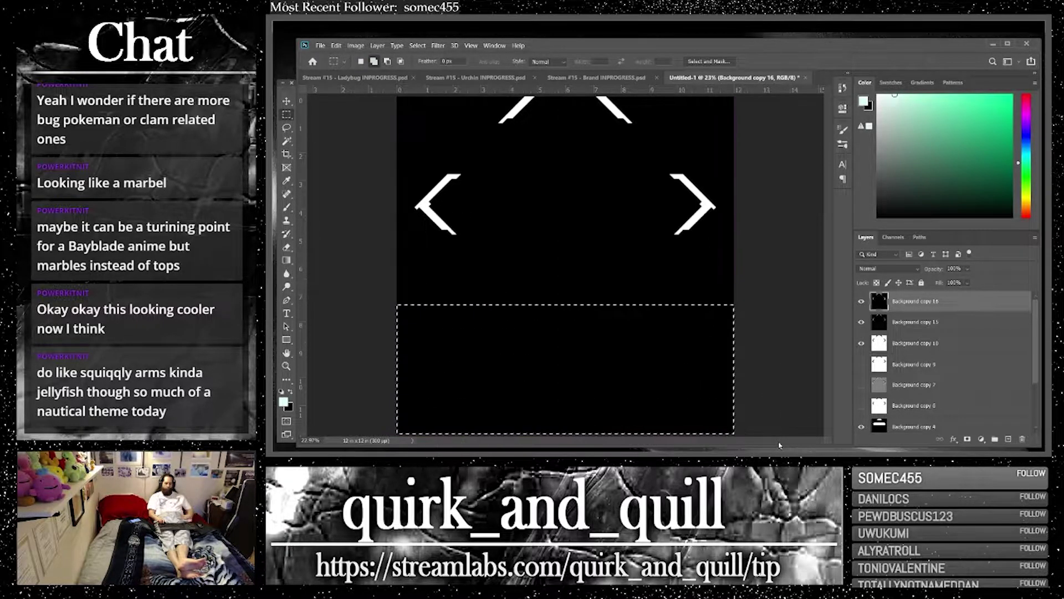
{"action": "key", "text": "alt+BackSpace"}
{"action": "key", "text": "ctrl+d"}
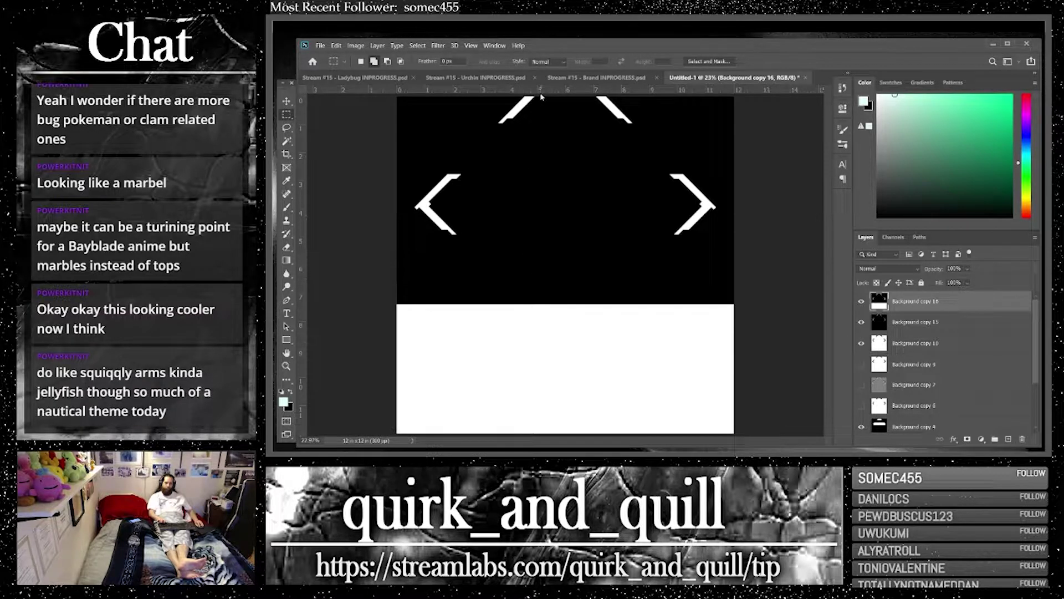
Invert a vertical strip down the canvas centre, then bucket-fill its black lower part
{"action": "left_click_drag", "start_coordinate": [541, 93], "coordinate": [576, 433]}
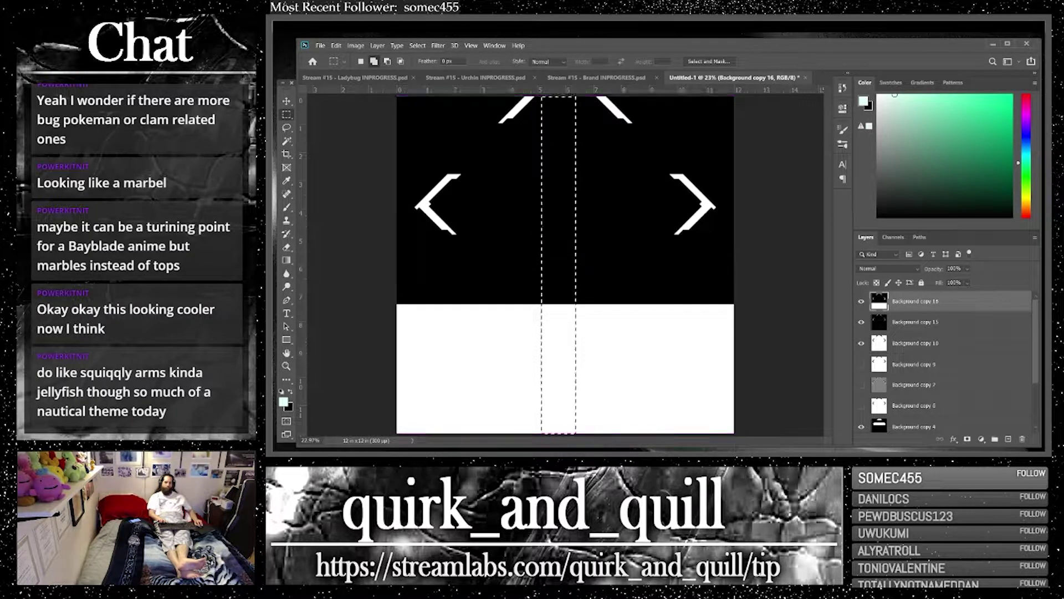
{"action": "key", "text": "ctrl+i"}
{"action": "key", "text": "ctrl+d"}
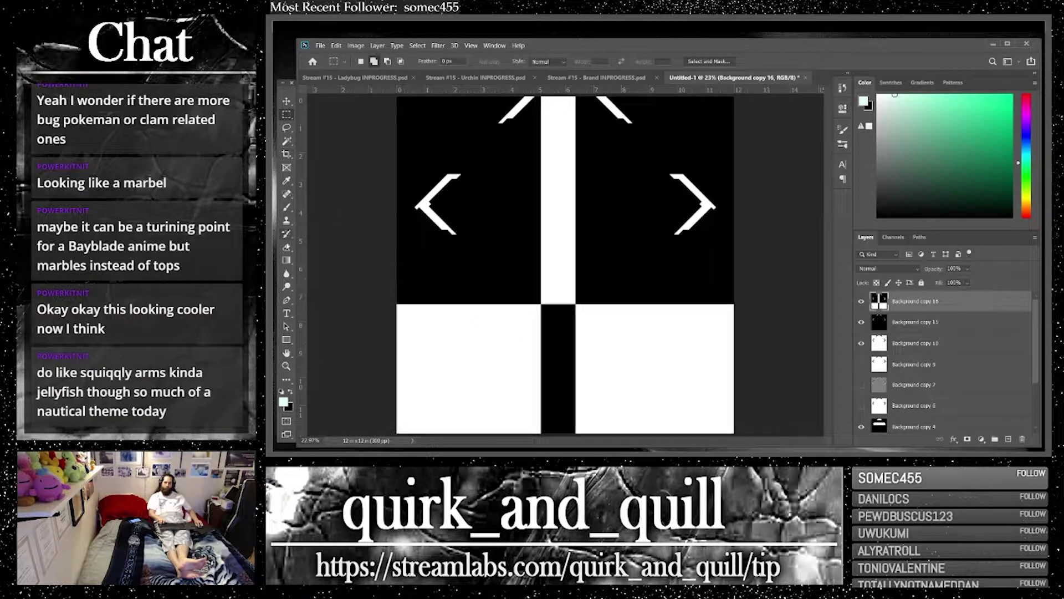
{"action": "left_click_drag", "start_coordinate": [286, 260], "coordinate": [330, 265]}
{"action": "left_click", "coordinate": [336, 269]}
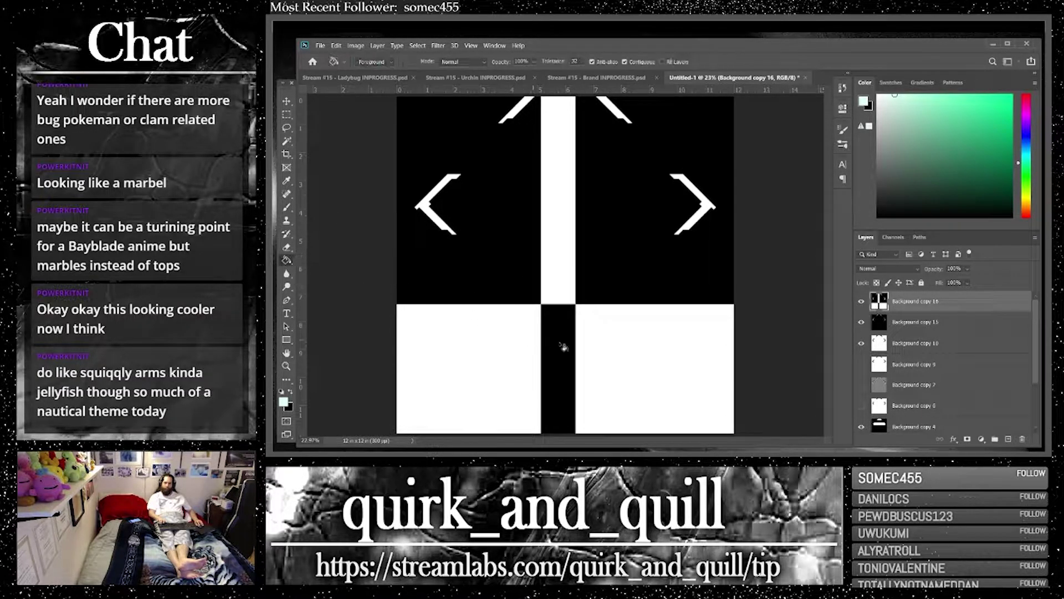
{"action": "left_click", "coordinate": [563, 347]}
Duplicate the layer as Background copy 17, flip it horizontally, and fill the pale cyan strip white
{"action": "left_click_drag", "start_coordinate": [943, 301], "coordinate": [995, 439]}
{"action": "left_click", "coordinate": [336, 45]}
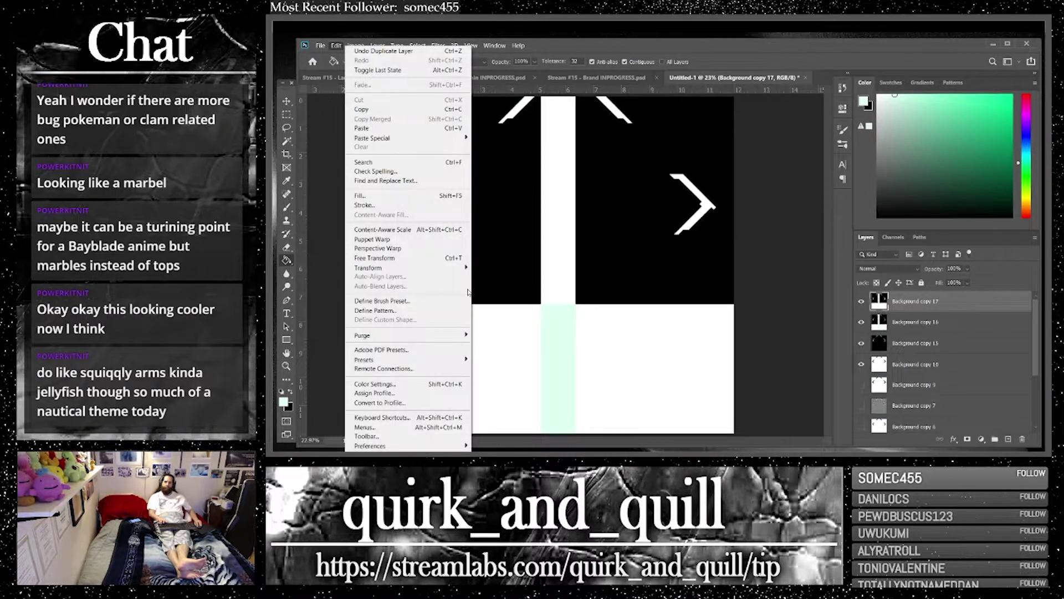
{"action": "mouse_move", "coordinate": [454, 268]}
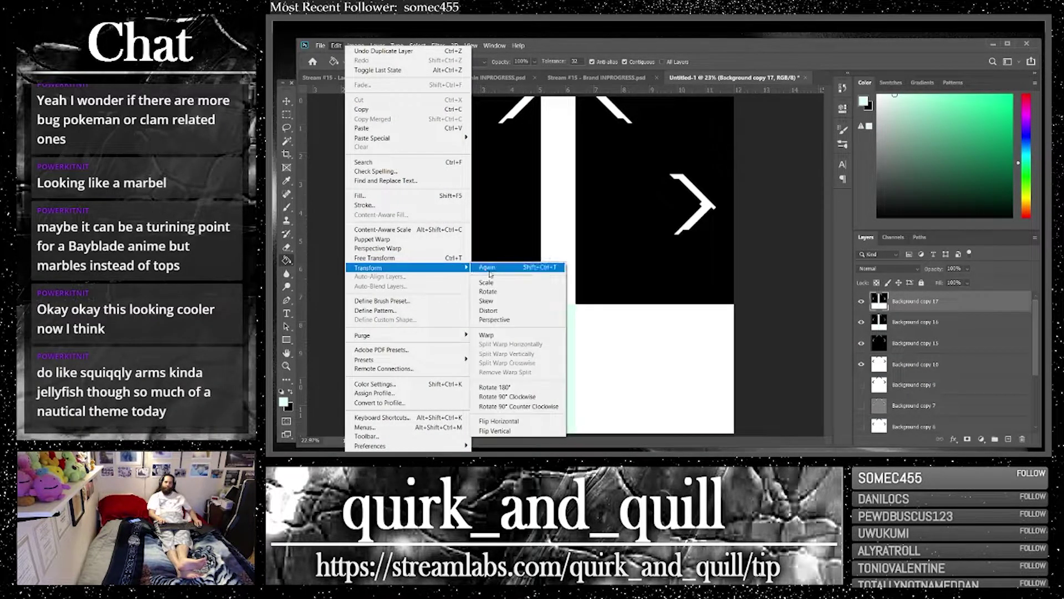
{"action": "left_click", "coordinate": [501, 421]}
{"action": "left_click", "coordinate": [282, 391]}
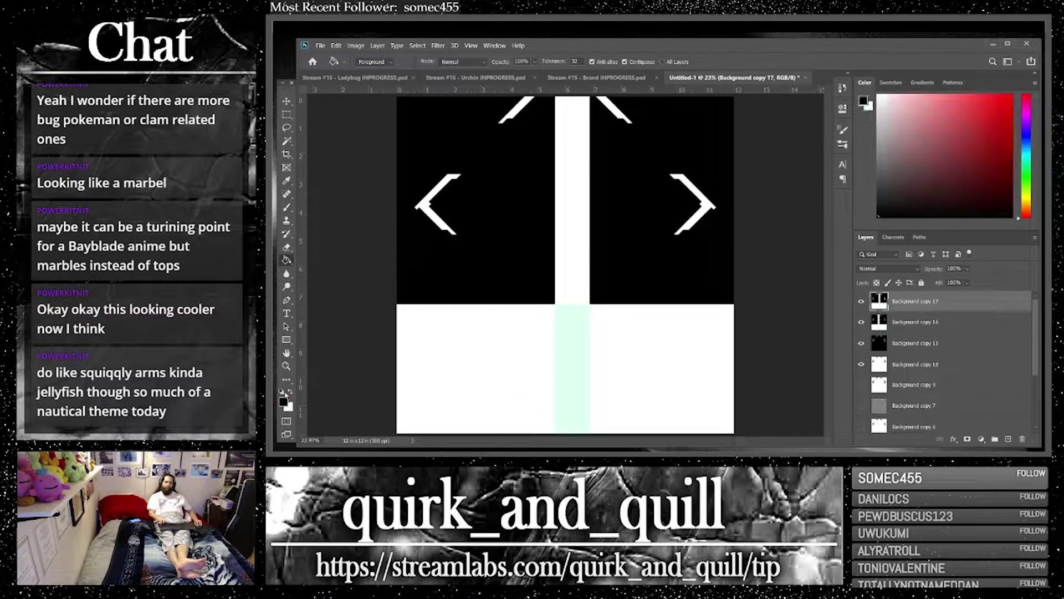
{"action": "left_click", "coordinate": [290, 392]}
{"action": "left_click", "coordinate": [584, 383]}
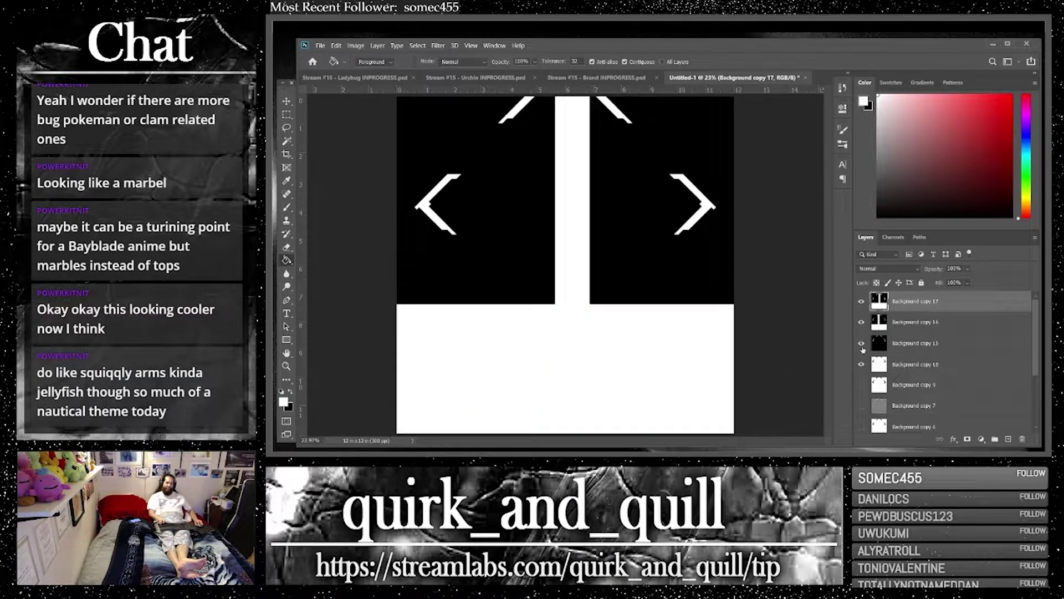
Set the layer to Linear Dodge (Add), then duplicate it with Background copy 16 and merge
{"action": "left_click", "coordinate": [880, 269]}
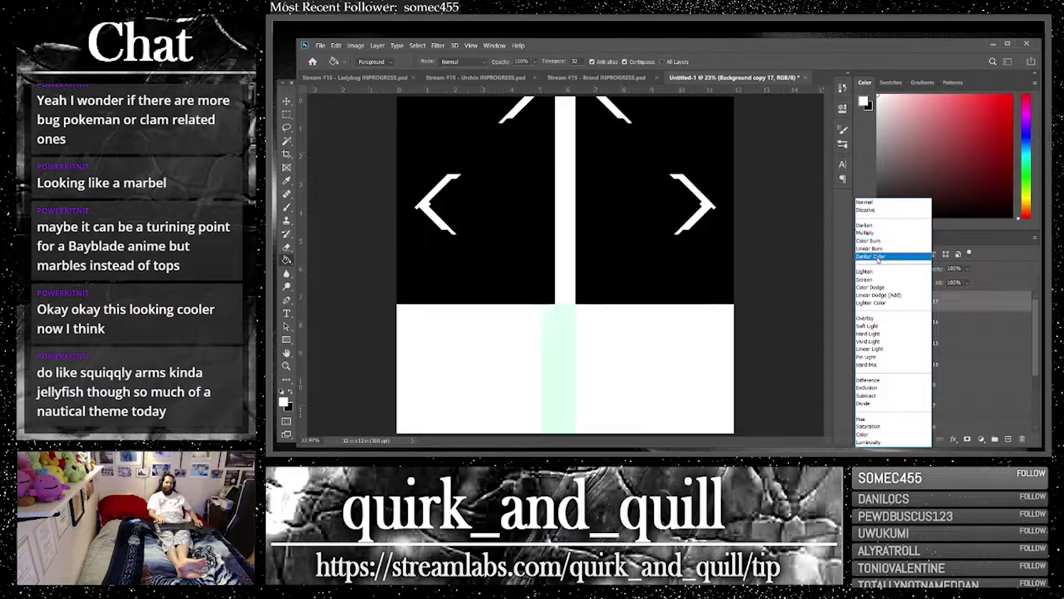
{"action": "left_click", "coordinate": [880, 300]}
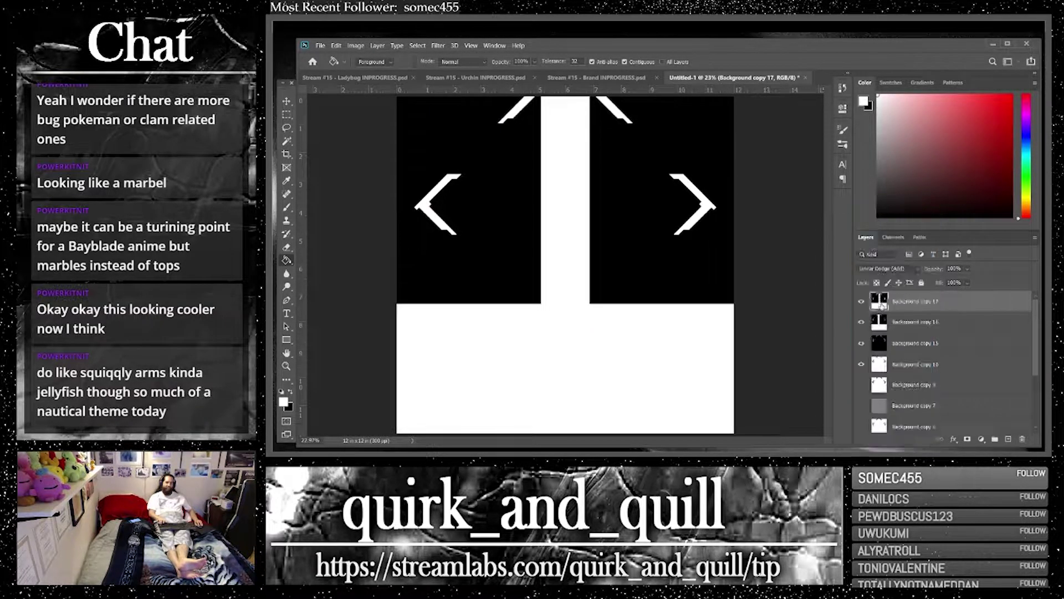
{"action": "left_click", "coordinate": [910, 325], "text": "shift"}
{"action": "key", "text": "ctrl+j"}
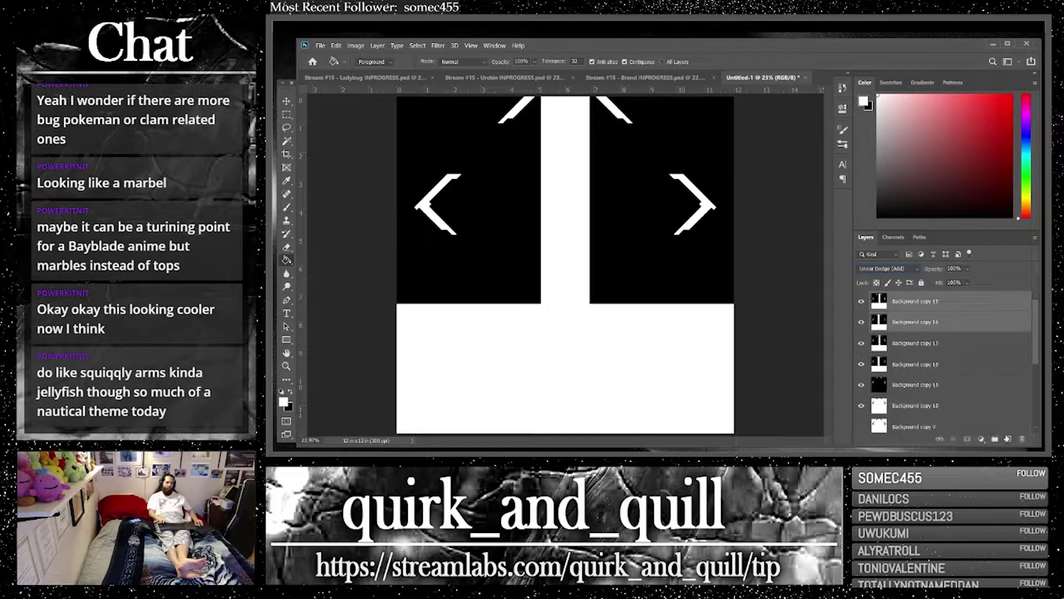
{"action": "right_click", "coordinate": [912, 324]}
{"action": "left_click", "coordinate": [800, 340]}
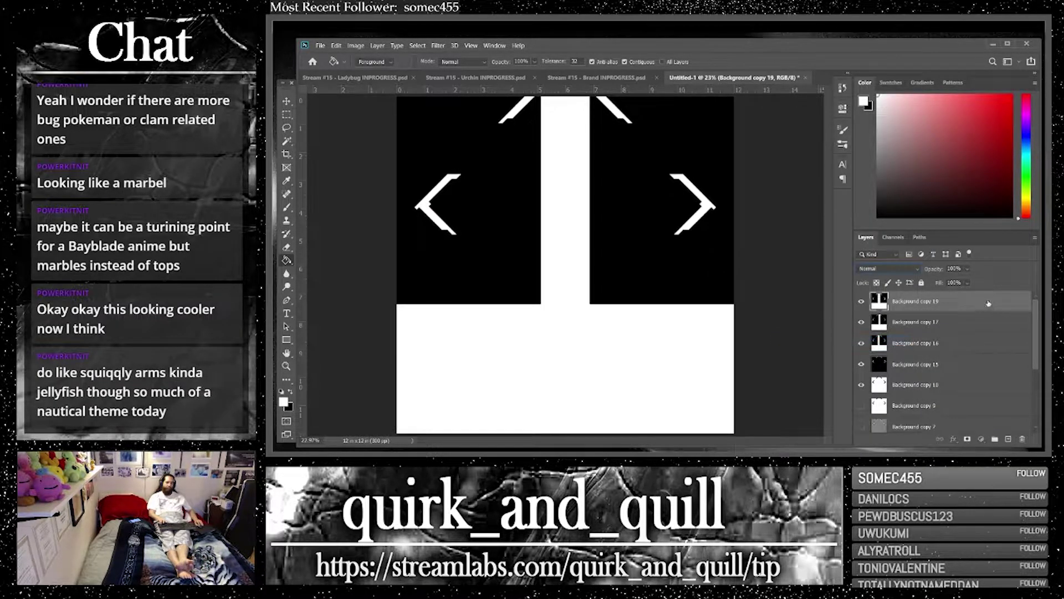
Move the merged layer lower and polygon-lasso a triangle from top centre to the bottom corners
{"action": "left_click_drag", "start_coordinate": [987, 306], "coordinate": [1008, 438]}
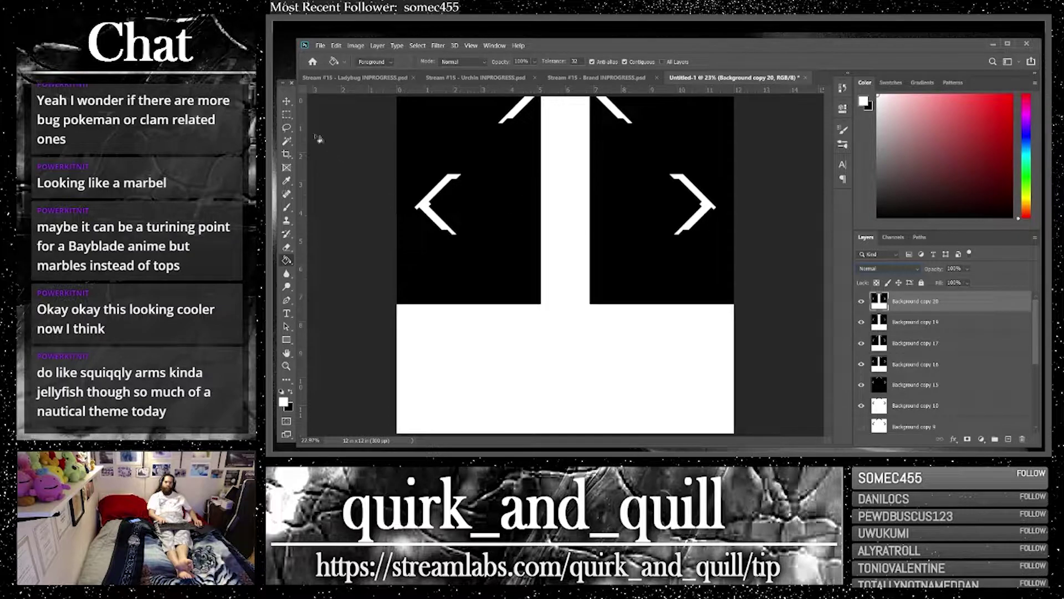
{"action": "left_click", "coordinate": [286, 128]}
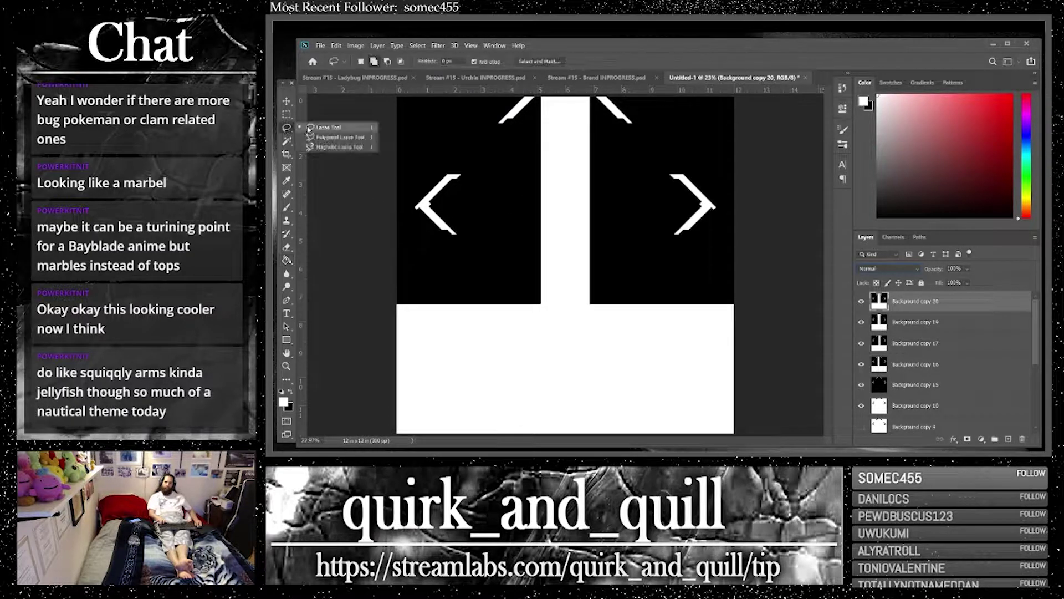
{"action": "left_click", "coordinate": [318, 137]}
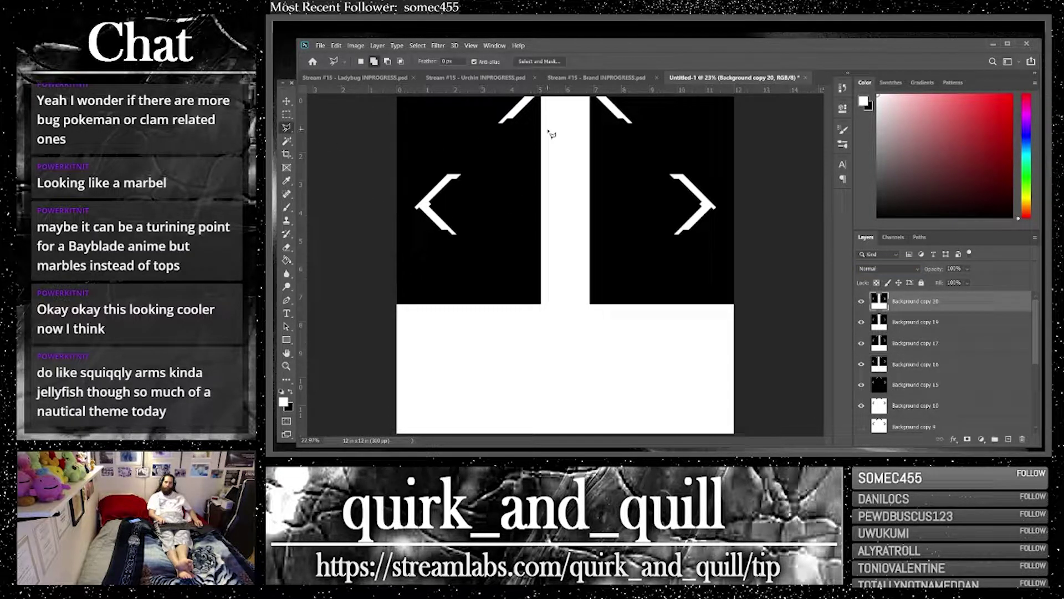
{"action": "left_click", "coordinate": [566, 96]}
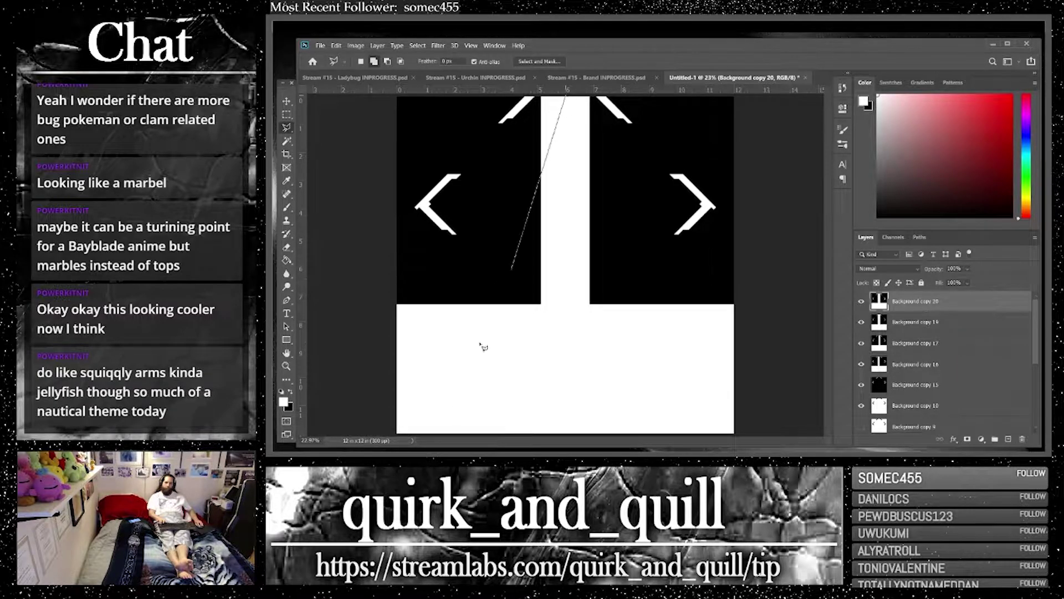
{"action": "left_click", "coordinate": [397, 434]}
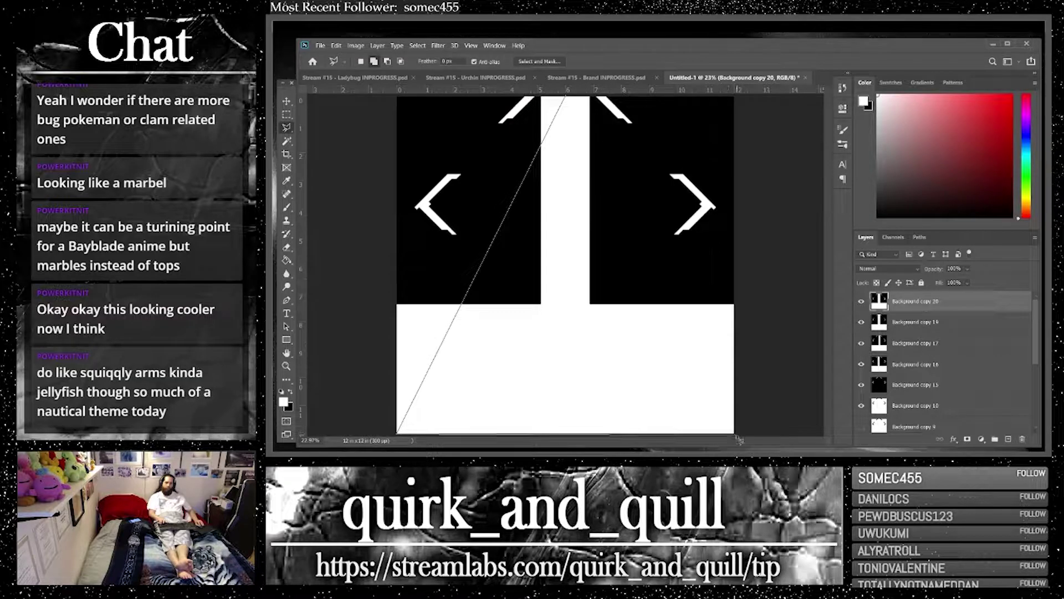
{"action": "left_click", "coordinate": [568, 98]}
Invert the colours inside the triangle and duplicate the layer as Background copy 21
{"action": "key", "text": "ctrl+i"}
{"action": "key", "text": "ctrl+d"}
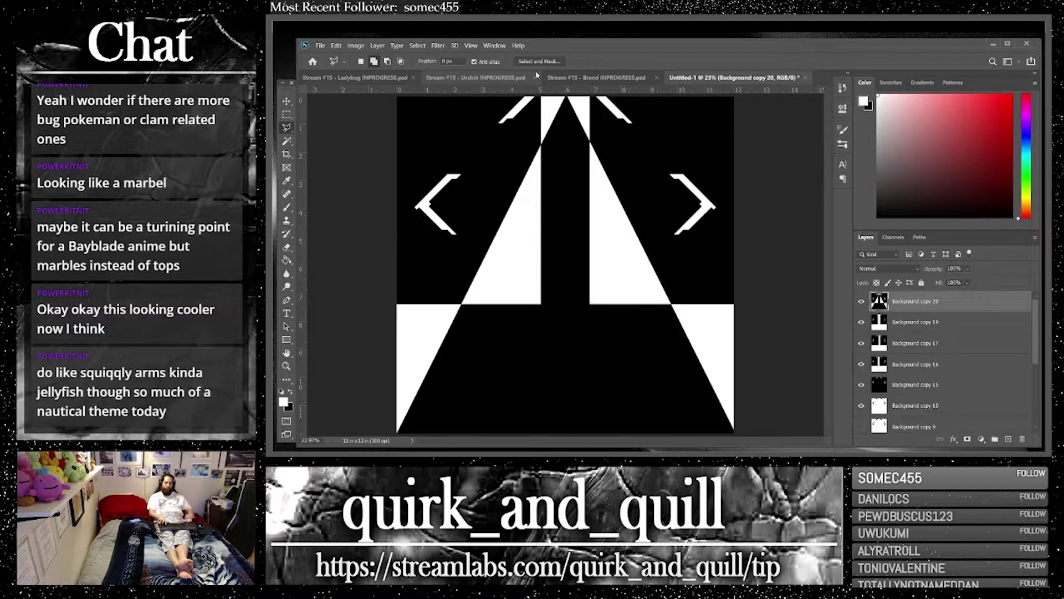
{"action": "key", "text": "ctrl+j"}
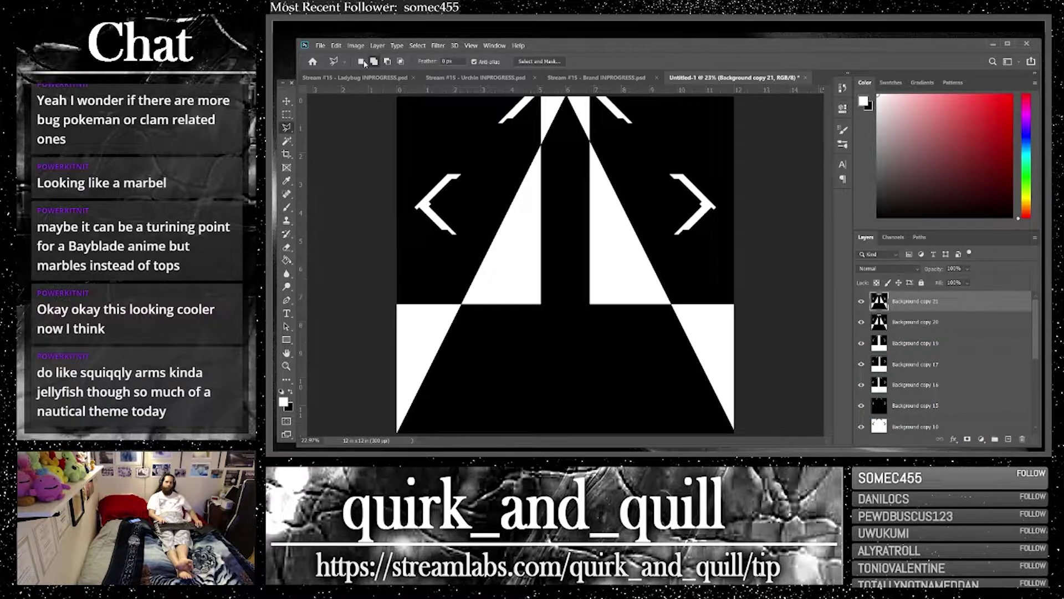
{"action": "left_click", "coordinate": [336, 45]}
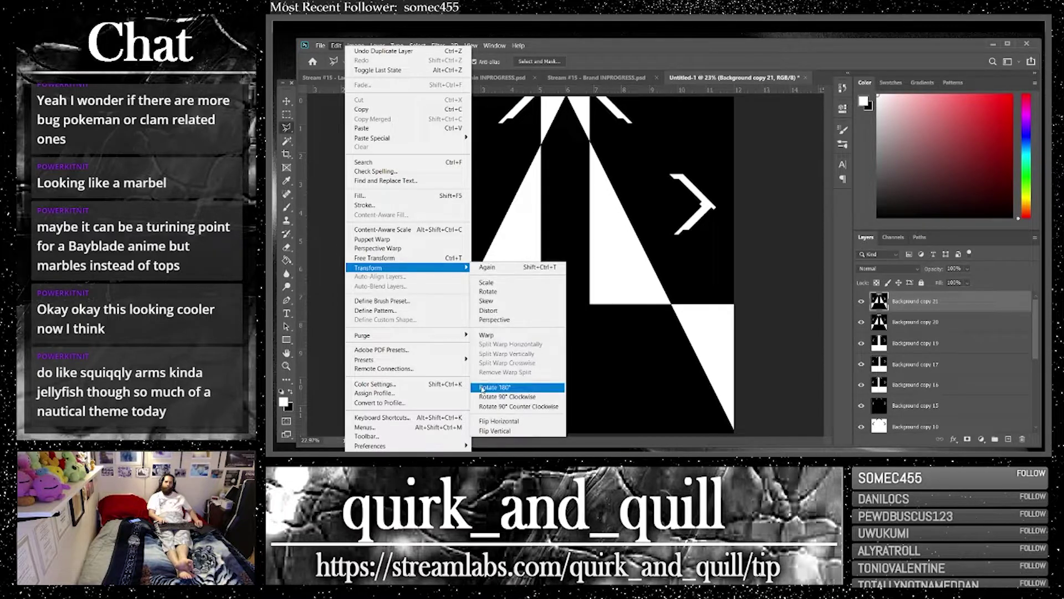
Flip the new layer horizontally and set its blend mode to Exclusion
{"action": "left_click", "coordinate": [488, 421]}
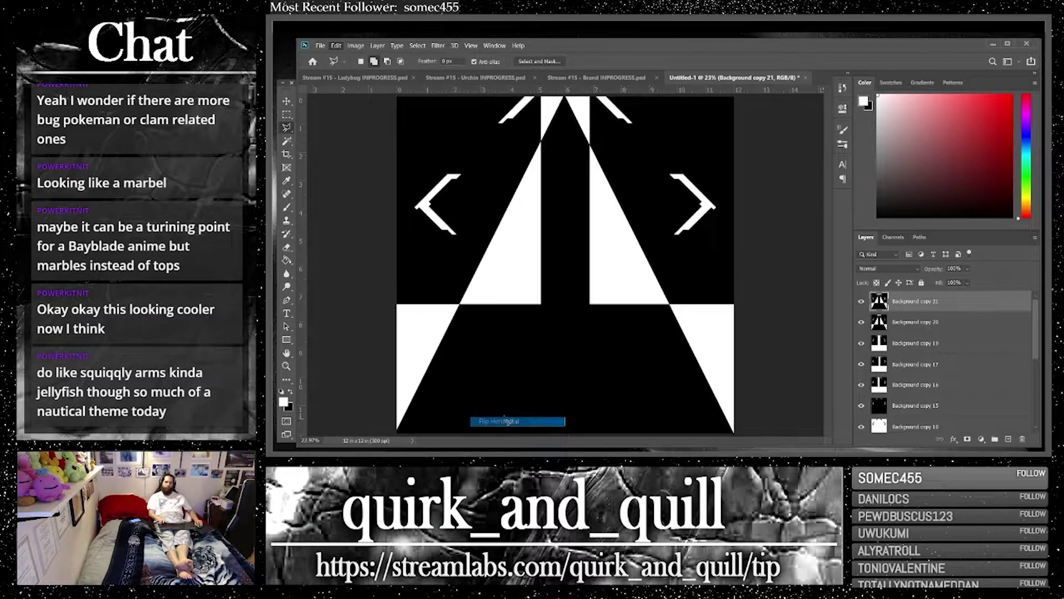
{"action": "left_click", "coordinate": [897, 271]}
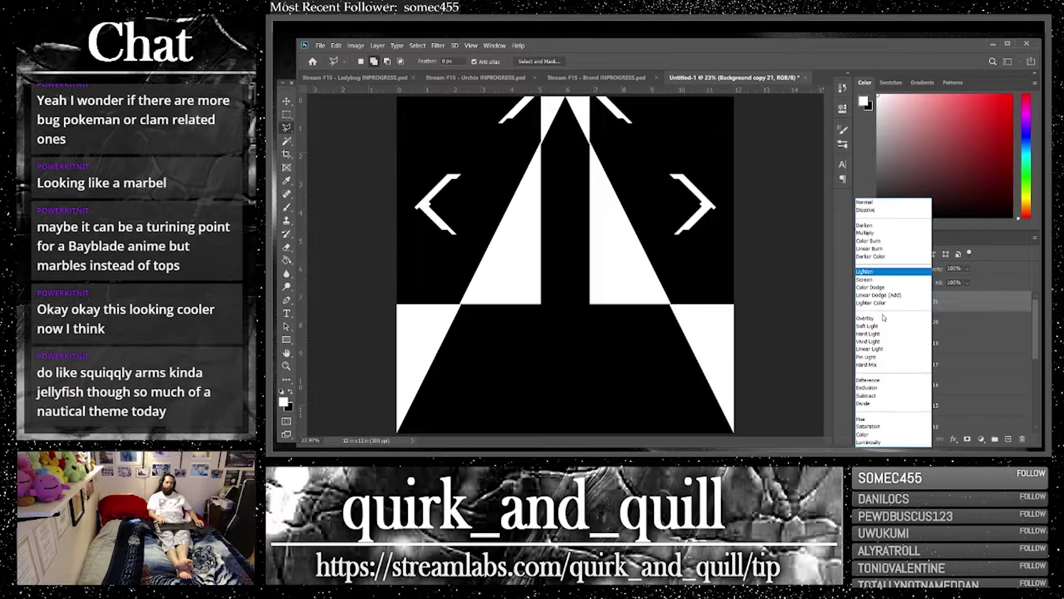
{"action": "left_click", "coordinate": [876, 388]}
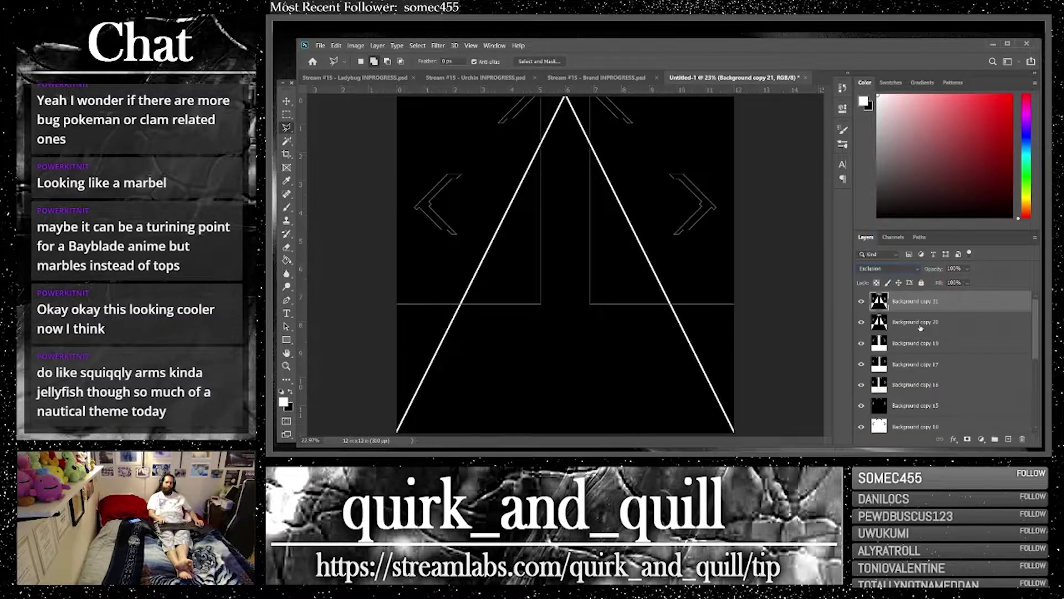
Duplicate the layers with Background copy 20 and try merging, then undo back to the chevrons
{"action": "left_click", "coordinate": [934, 323], "text": "shift"}
{"action": "key", "text": "ctrl+j"}
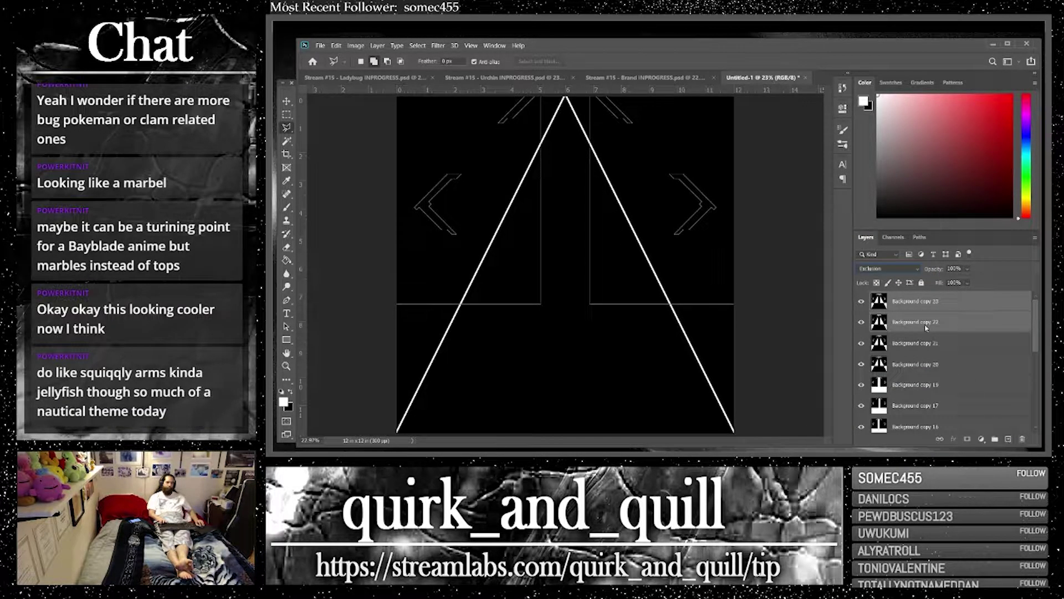
{"action": "right_click", "coordinate": [925, 331]}
{"action": "left_click", "coordinate": [852, 350]}
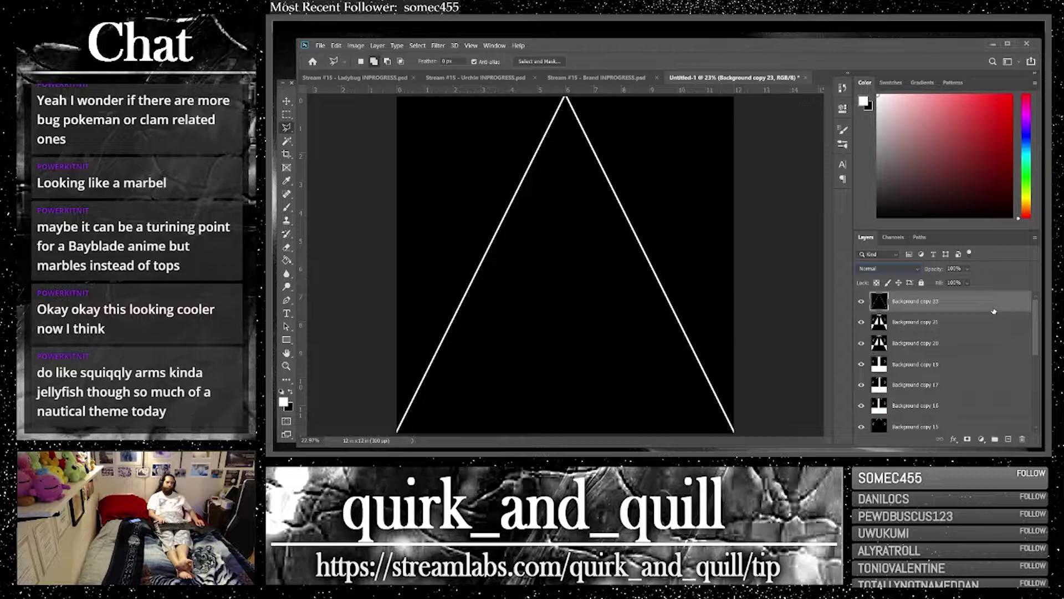
{"action": "key", "text": "ctrl+z"}
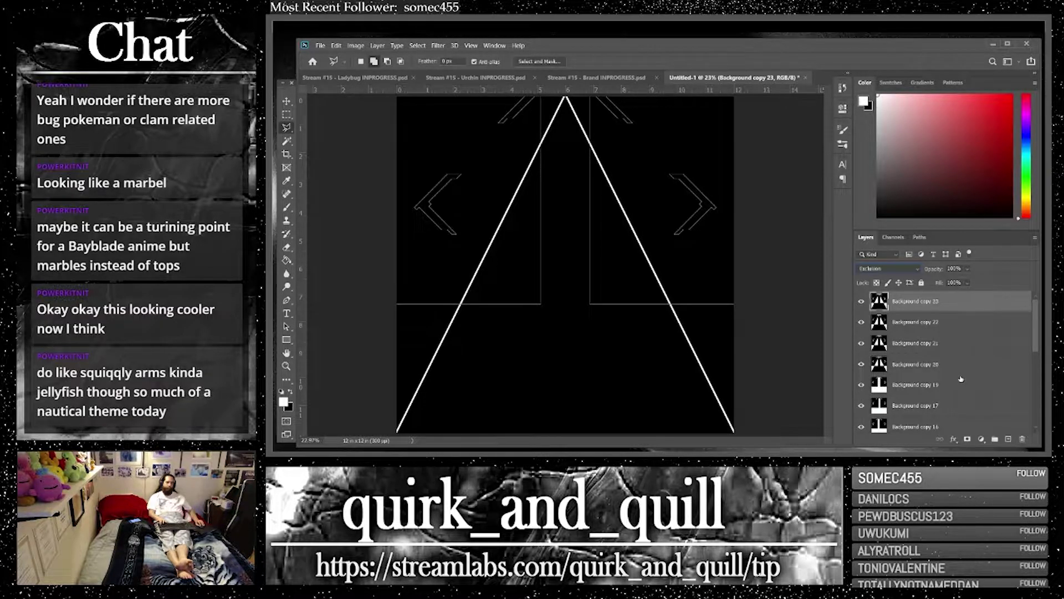
{"action": "left_click", "coordinate": [961, 364], "text": "shift"}
{"action": "right_click", "coordinate": [940, 343]}
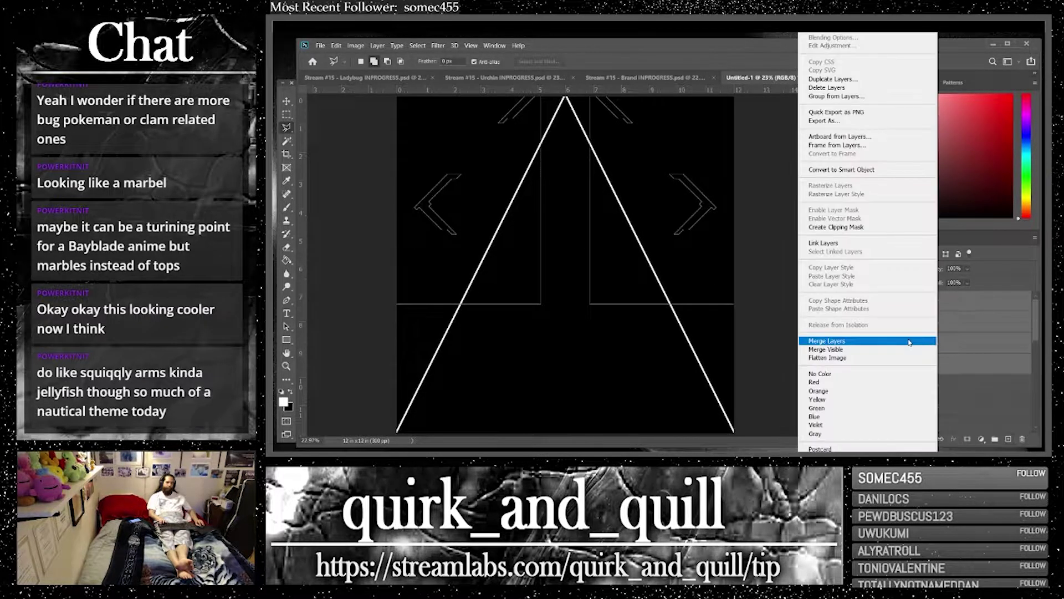
{"action": "left_click", "coordinate": [910, 342]}
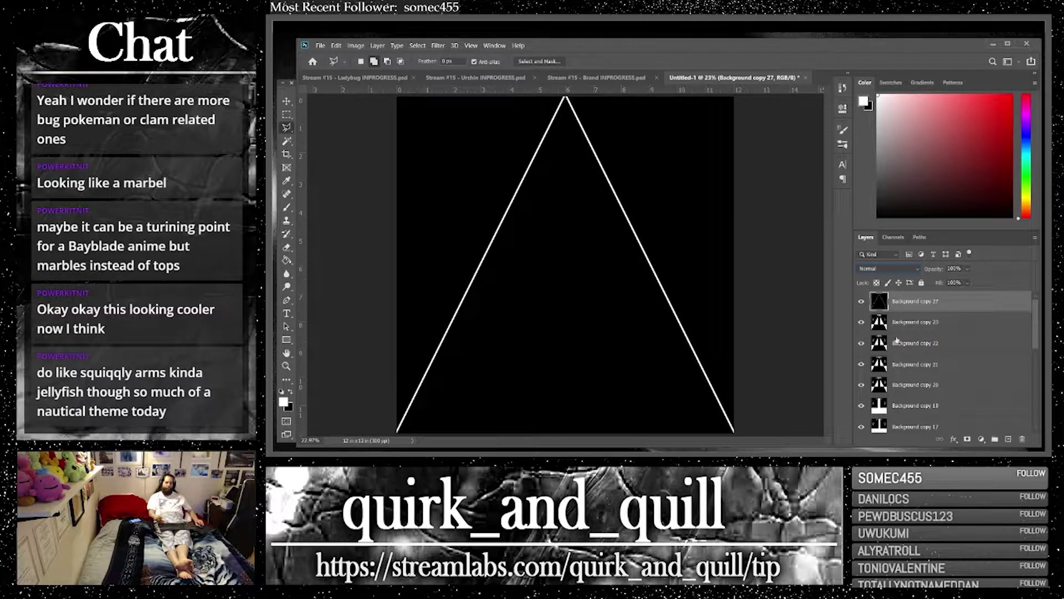
{"action": "key", "text": "ctrl+z"}
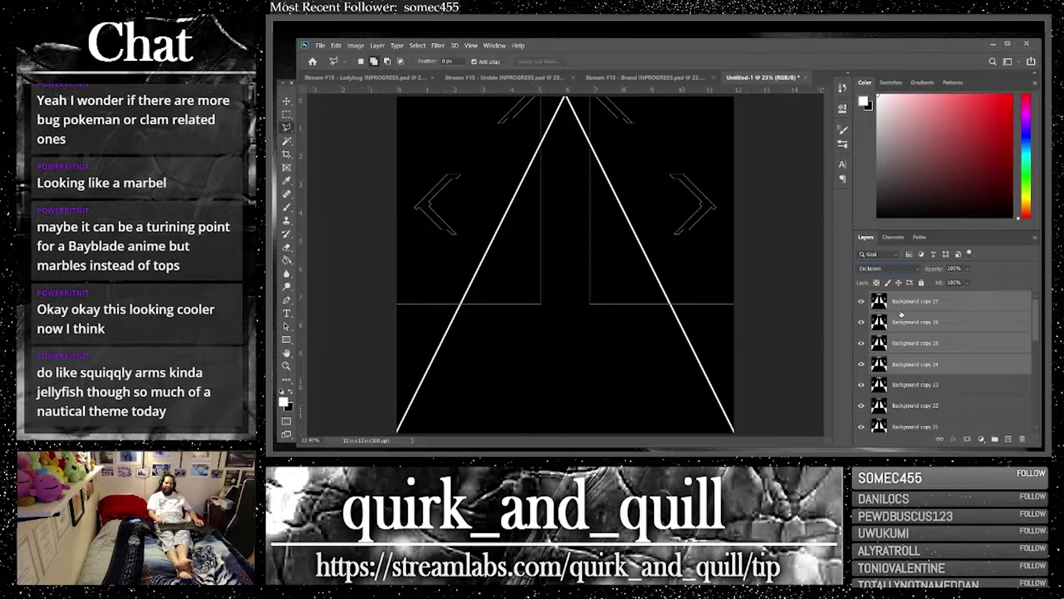
{"action": "key", "text": "ctrl+z"}
Set Background copy 23's blend mode to Divide
{"action": "left_click", "coordinate": [935, 312]}
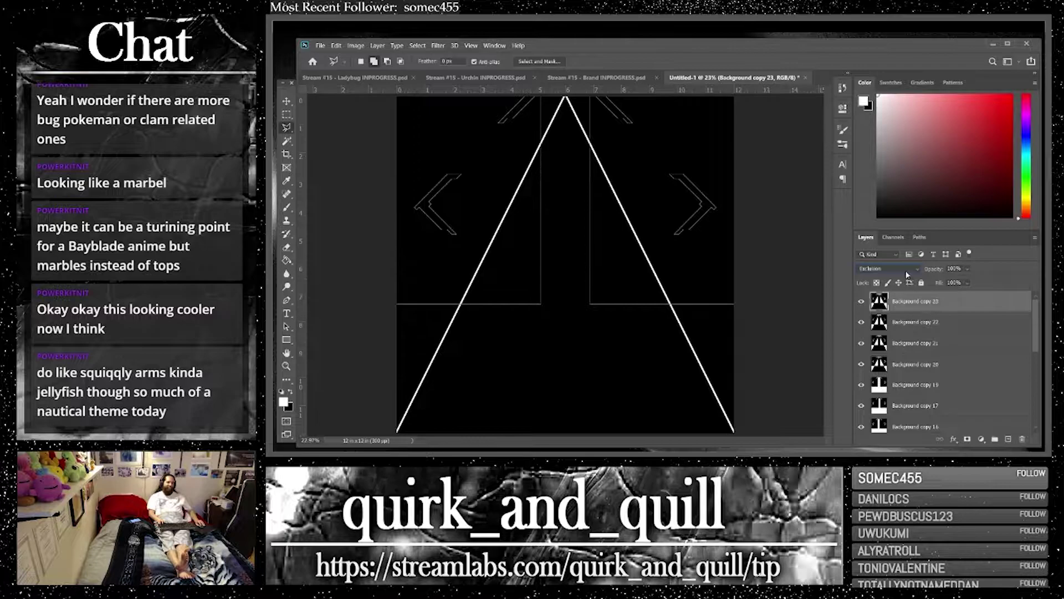
{"action": "left_click", "coordinate": [906, 269]}
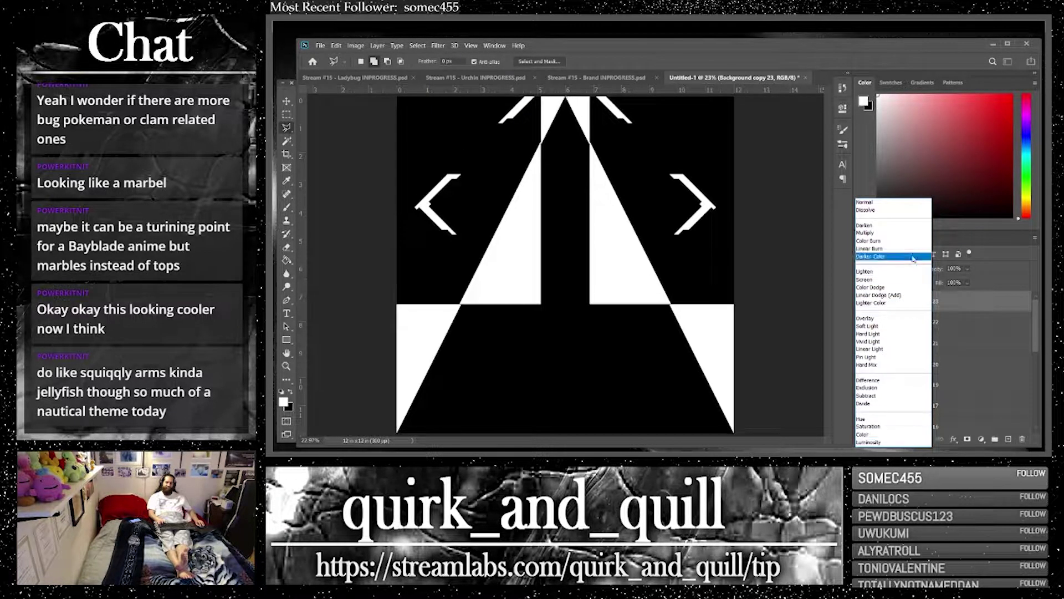
{"action": "left_click", "coordinate": [917, 403]}
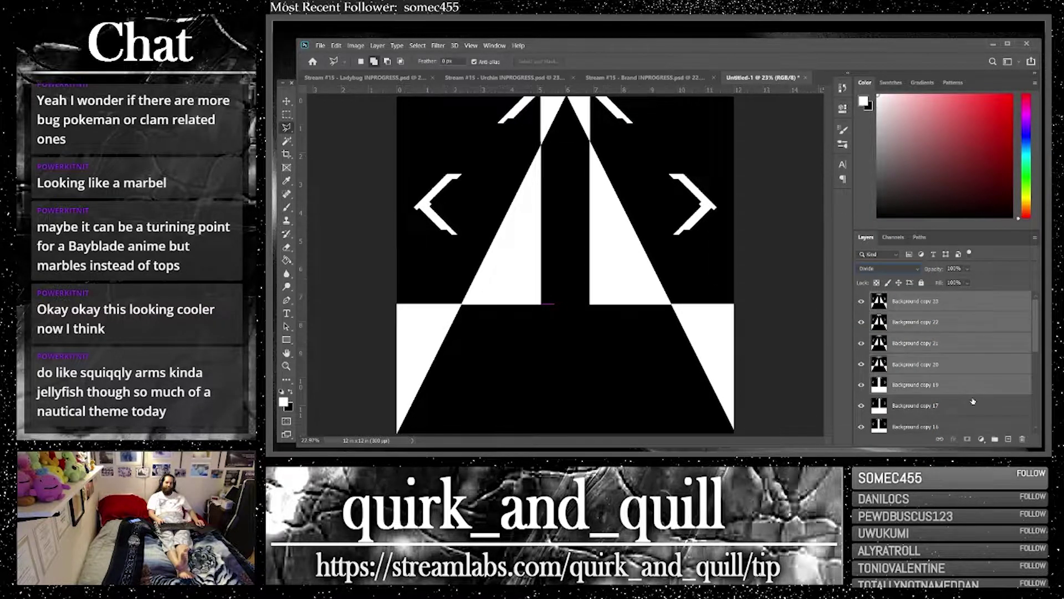
Merge the selected layers into one and duplicate the merged layer
{"action": "left_click", "coordinate": [967, 402], "text": "shift"}
{"action": "right_click", "coordinate": [940, 364]}
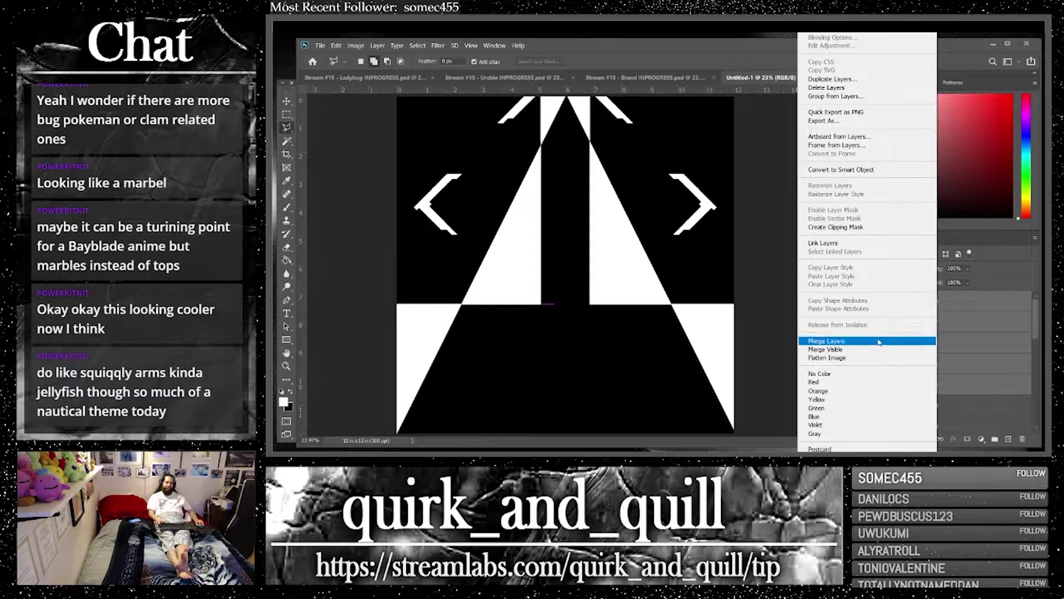
{"action": "left_click", "coordinate": [832, 340]}
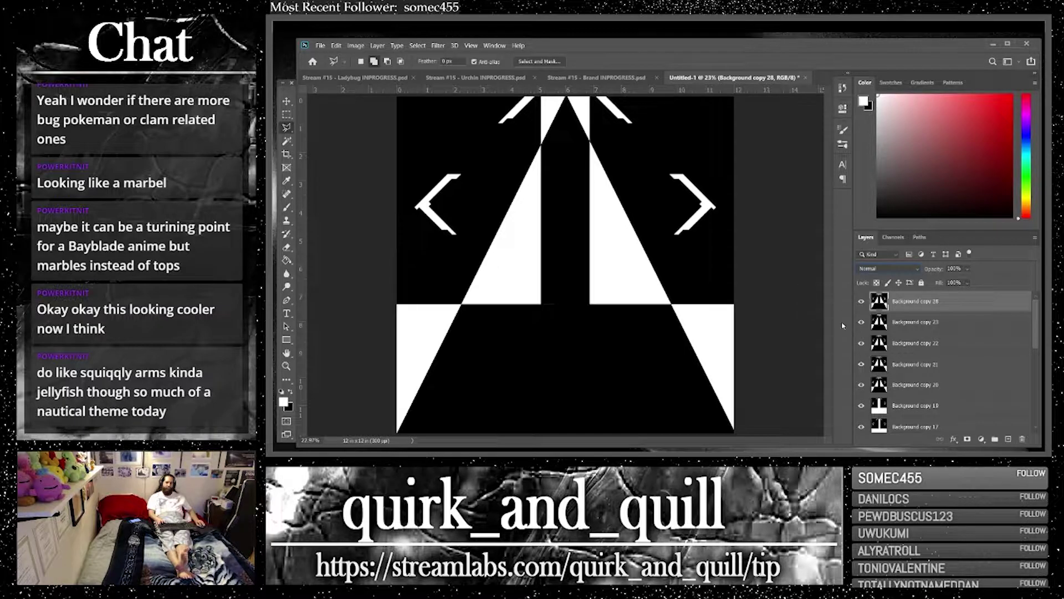
{"action": "key", "text": "ctrl+j"}
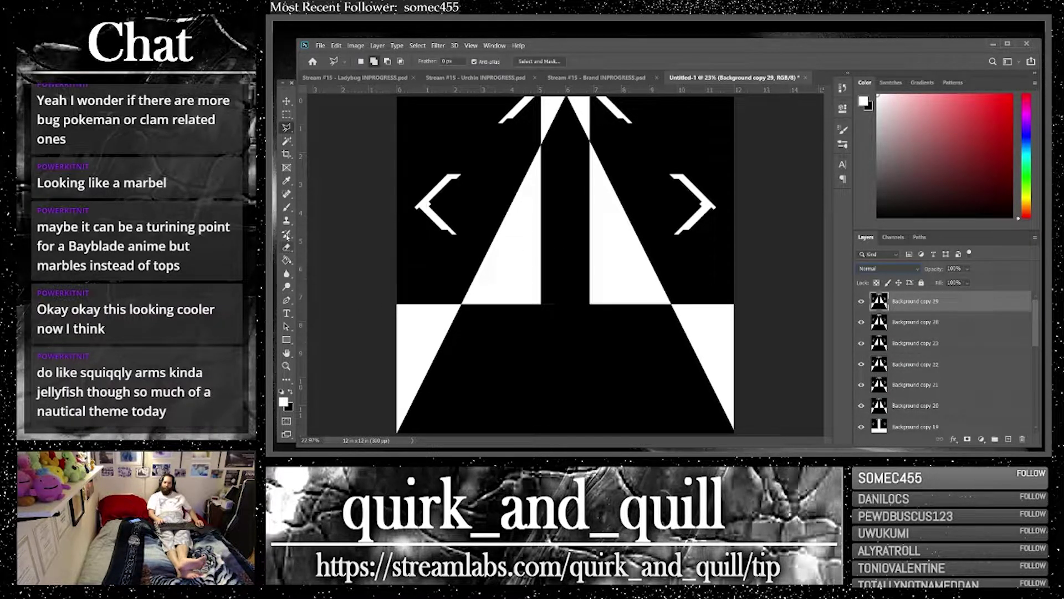
Add a new layer below the top copy and fill it solid black
{"action": "left_click", "coordinate": [286, 207]}
{"action": "left_click", "coordinate": [291, 393]}
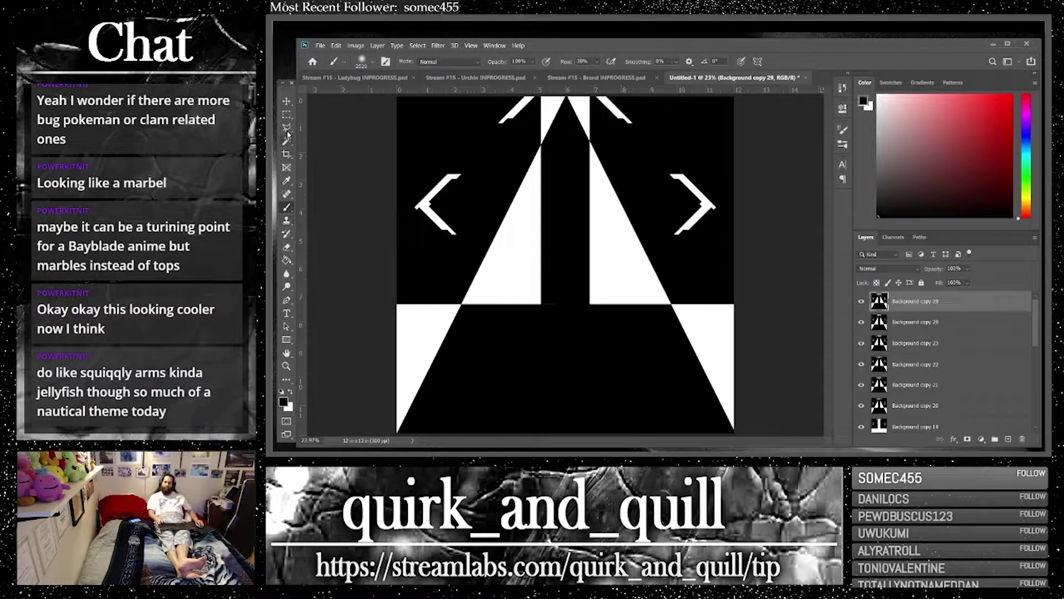
{"action": "left_click", "coordinate": [940, 322]}
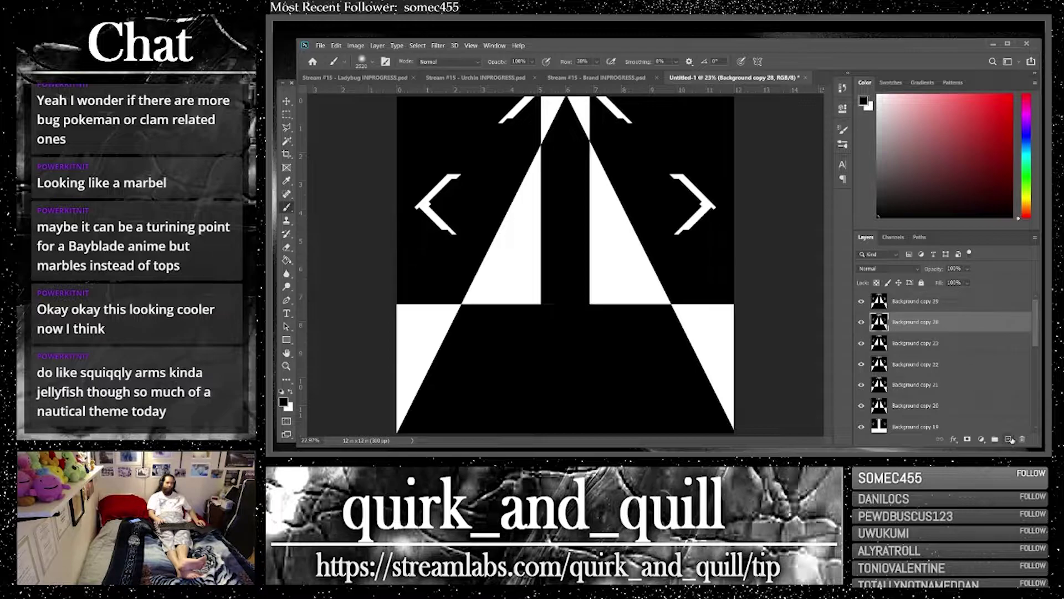
{"action": "left_click", "coordinate": [1010, 439]}
{"action": "key", "text": "g"}
{"action": "left_click", "coordinate": [643, 369]}
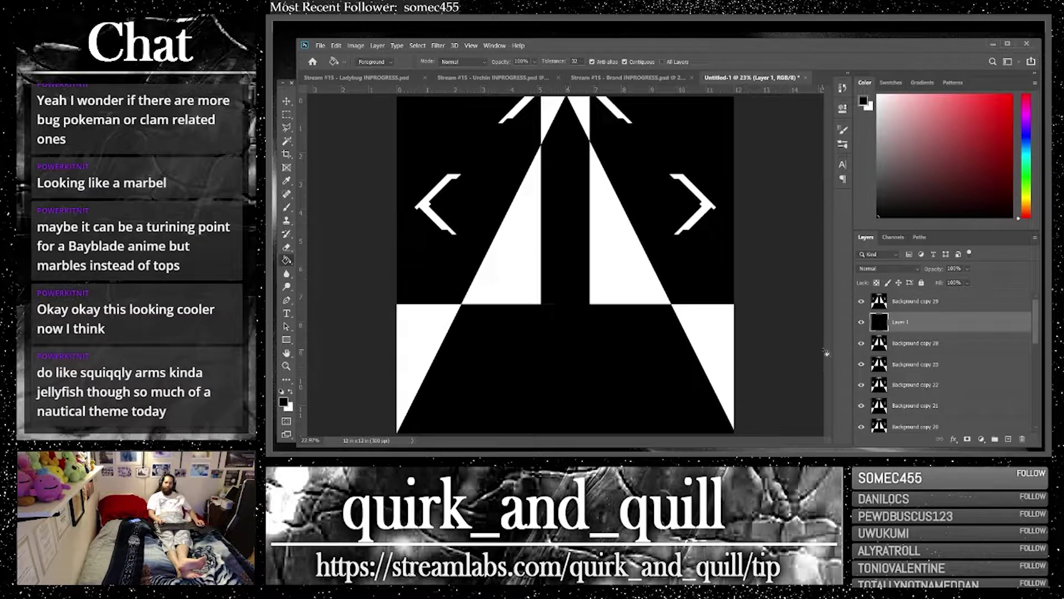
Try filling a narrow rectangle in the central bar on a new layer, then undo it
{"action": "left_click", "coordinate": [287, 113]}
{"action": "mouse_move", "coordinate": [564, 279]}
{"action": "left_mouse_down"}
{"action": "mouse_move", "coordinate": [566, 339]}
{"action": "mouse_move", "coordinate": [529, 368]}
{"action": "mouse_move", "coordinate": [541, 369]}
{"action": "left_mouse_up"}
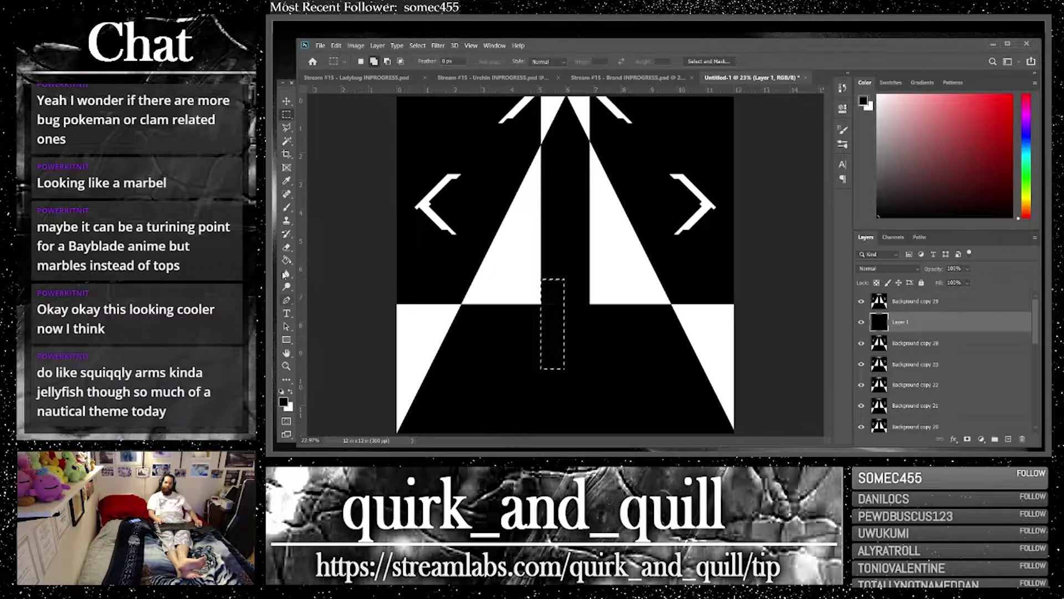
{"action": "key", "text": "g"}
{"action": "key", "text": "ctrl+shift+alt+n"}
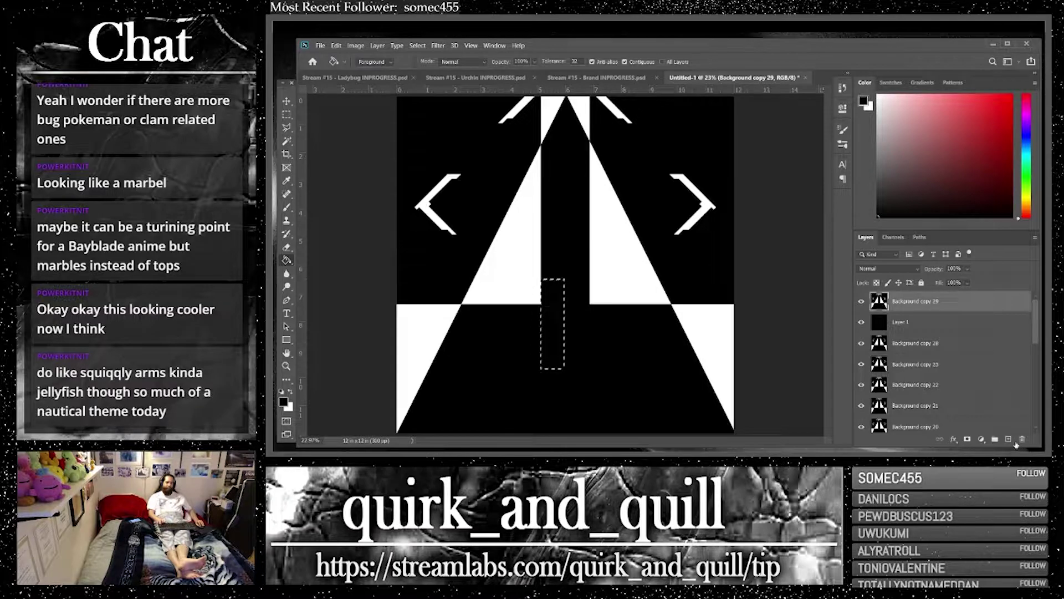
{"action": "left_click", "coordinate": [543, 328]}
{"action": "key", "text": "ctrl+d"}
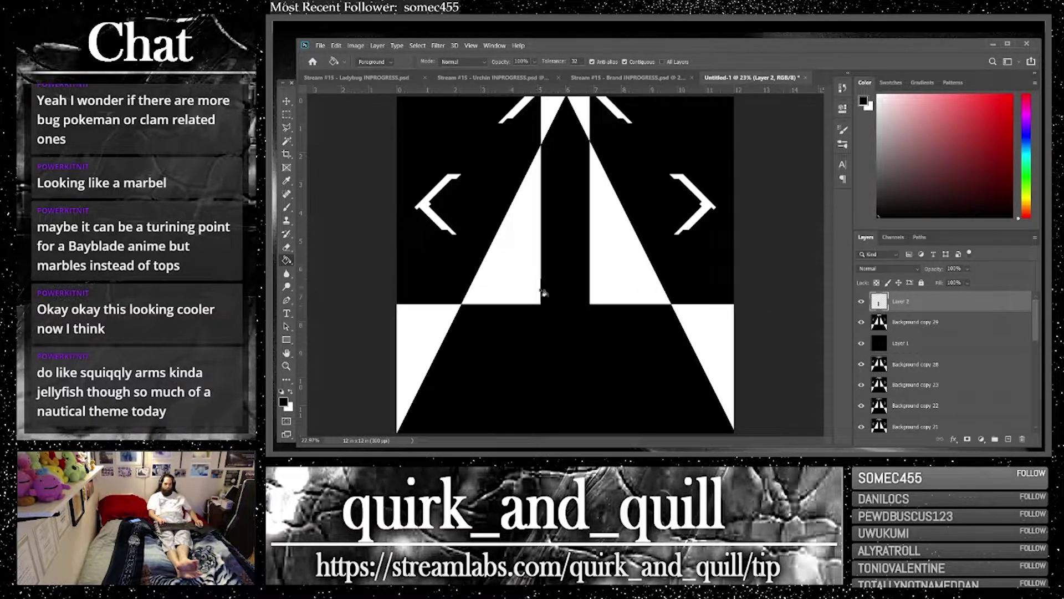
{"action": "key", "text": "ctrl+z"}
{"action": "key", "text": "ctrl+z"}
{"action": "key", "text": "ctrl+z"}
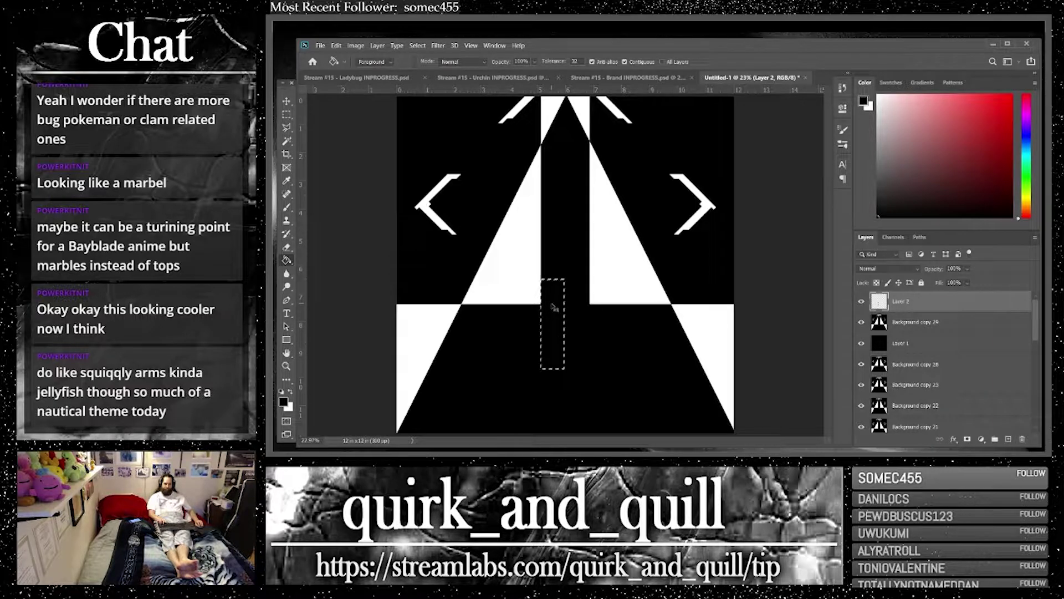
{"action": "key", "text": "ctrl+d"}
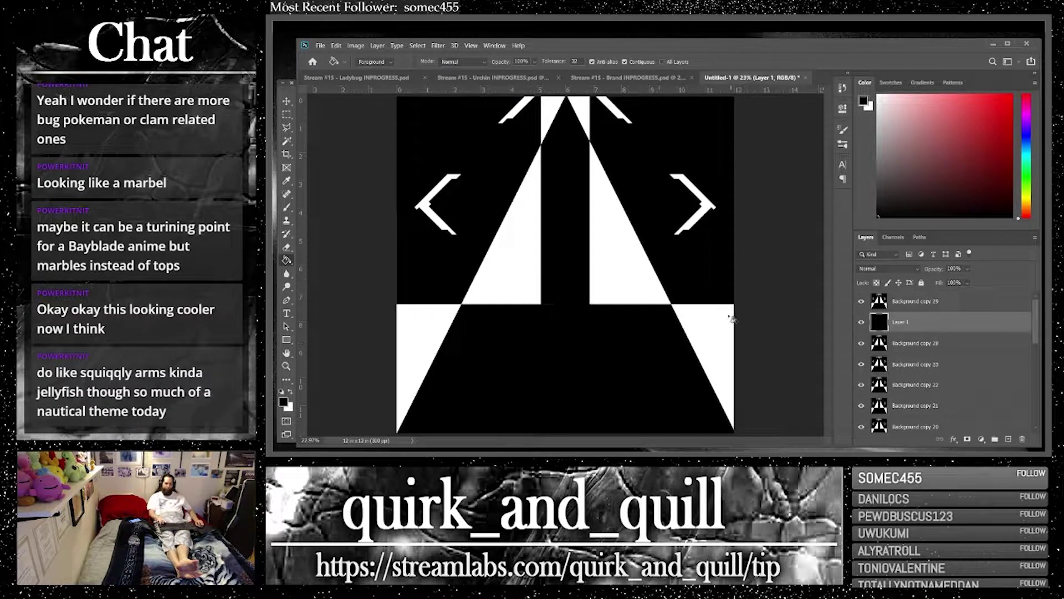
Select Background copy 29 with the black layer, duplicate both, and merge the duplicates
{"action": "left_click", "coordinate": [909, 301], "text": "shift"}
{"action": "key", "text": "ctrl+j"}
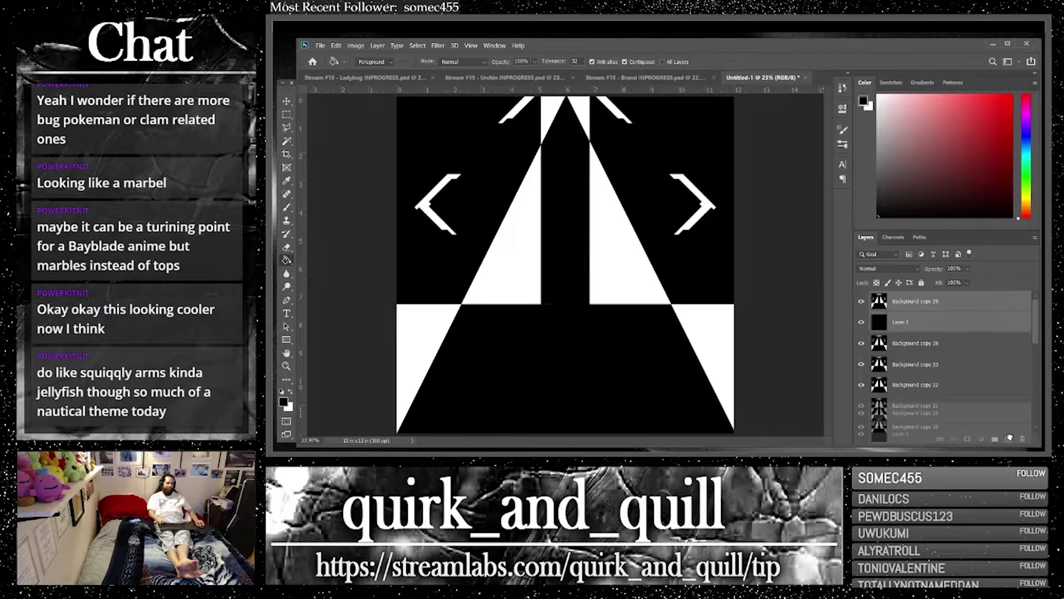
{"action": "right_click", "coordinate": [925, 319]}
{"action": "left_click", "coordinate": [820, 345]}
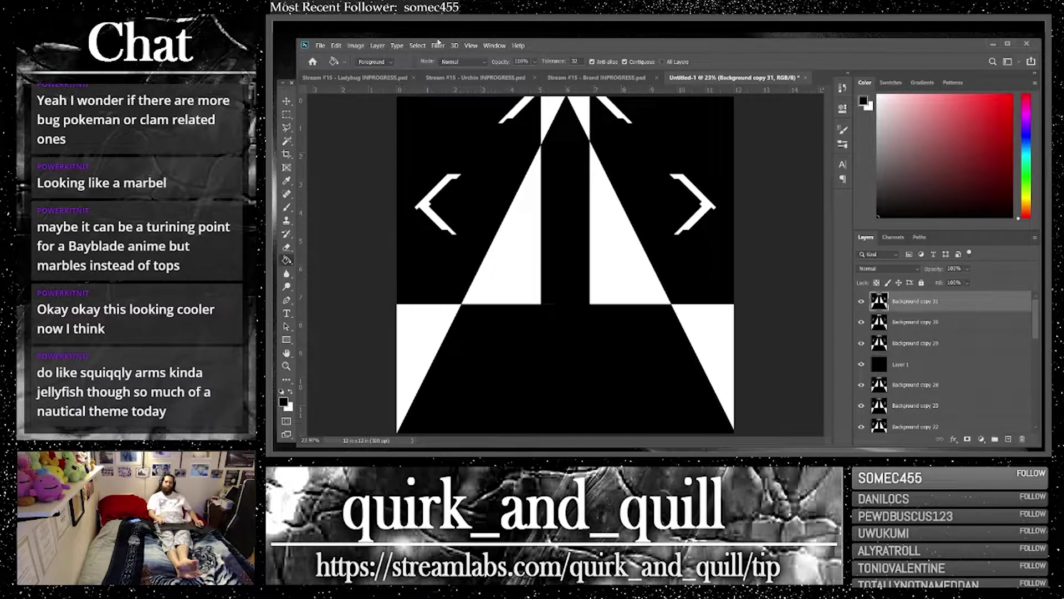
{"action": "left_click", "coordinate": [287, 141]}
Magic-wand select the design's black areas and add a new empty layer for the gradient
{"action": "left_click", "coordinate": [592, 355]}
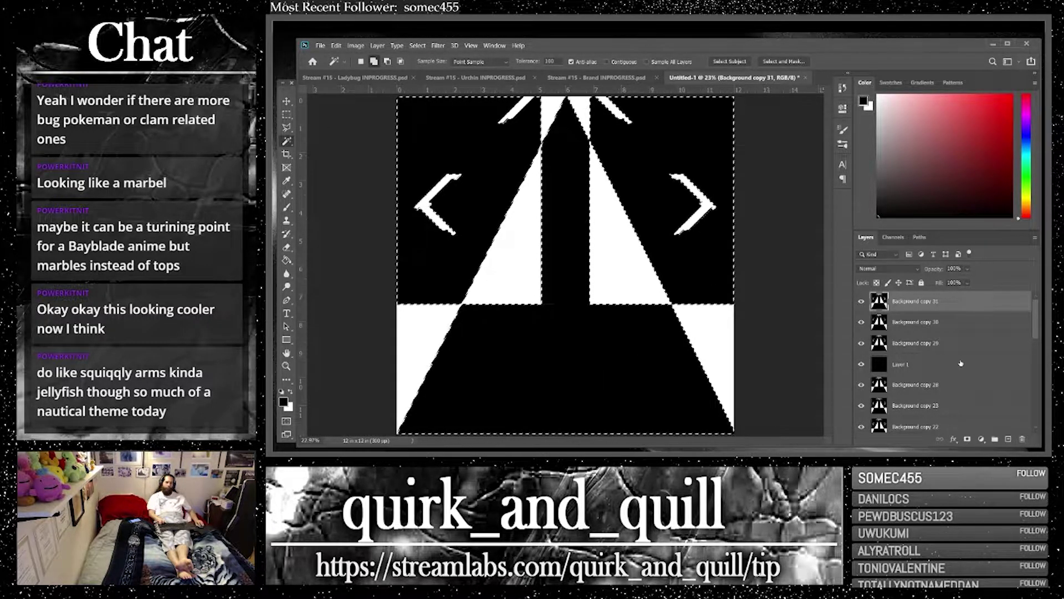
{"action": "key", "text": "ctrl+shift+alt+n"}
{"action": "left_click", "coordinate": [287, 260]}
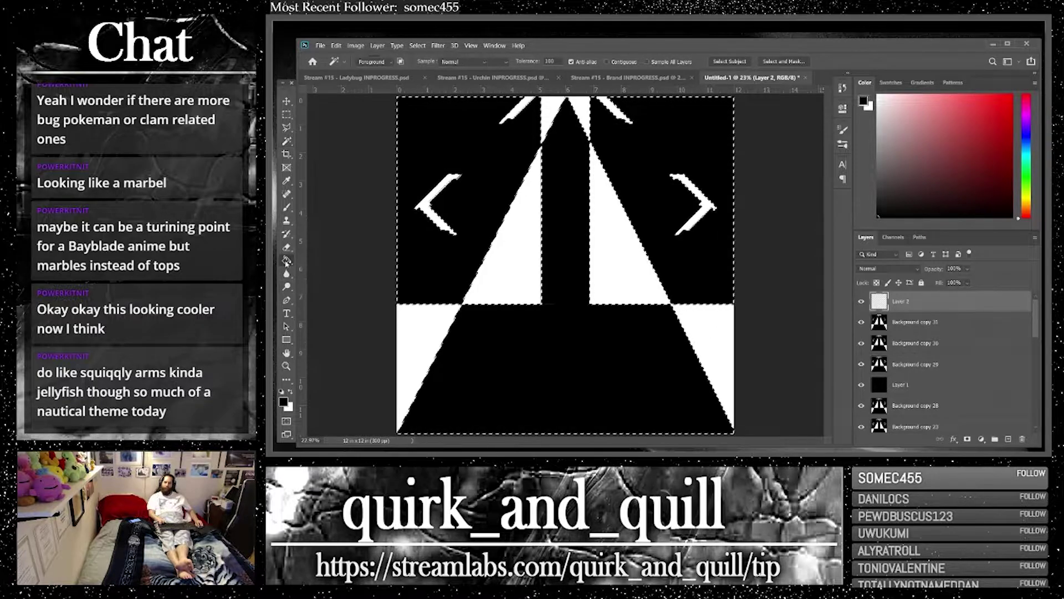
{"action": "right_click", "coordinate": [287, 260]}
{"action": "key", "text": "i"}
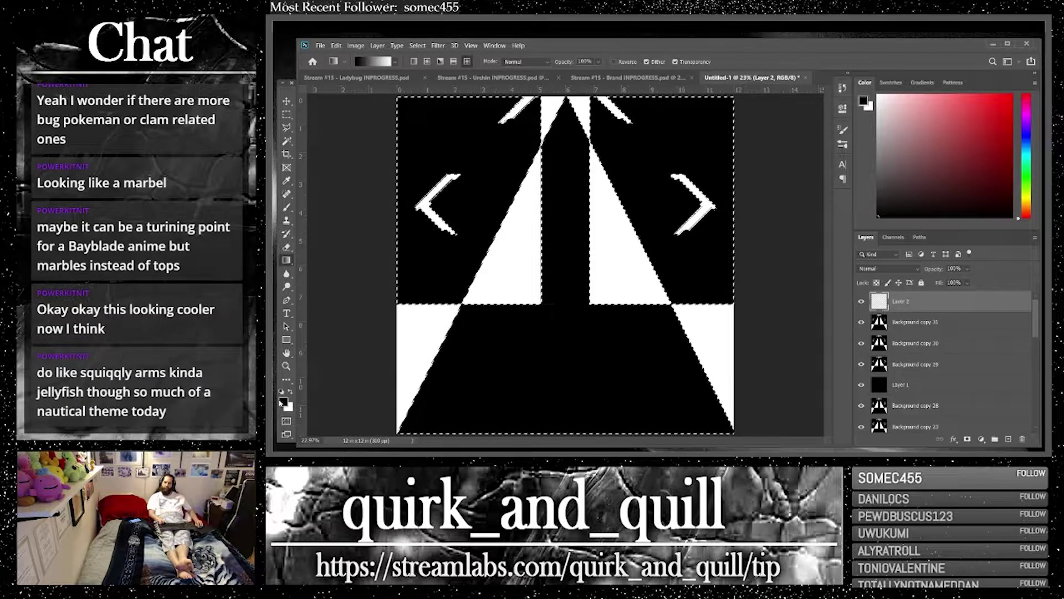
Set a light pink-purple foreground and draw a radial gradient from the bottom centre
{"action": "left_click", "coordinate": [283, 401]}
{"action": "left_click_drag", "start_coordinate": [858, 302], "coordinate": [858, 299]}
{"action": "left_click", "coordinate": [768, 266]}
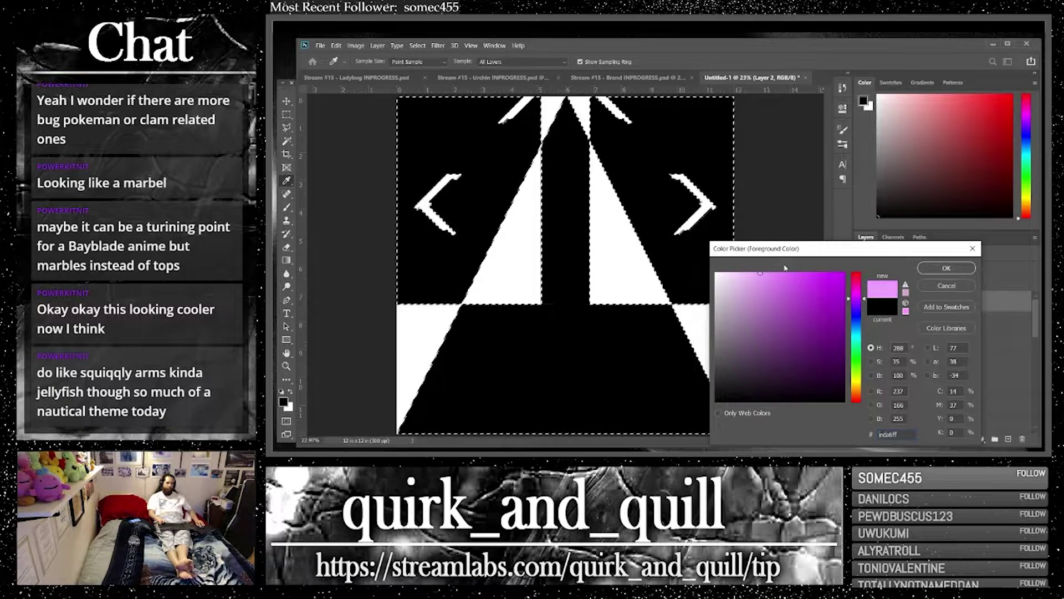
{"action": "left_click", "coordinate": [946, 267]}
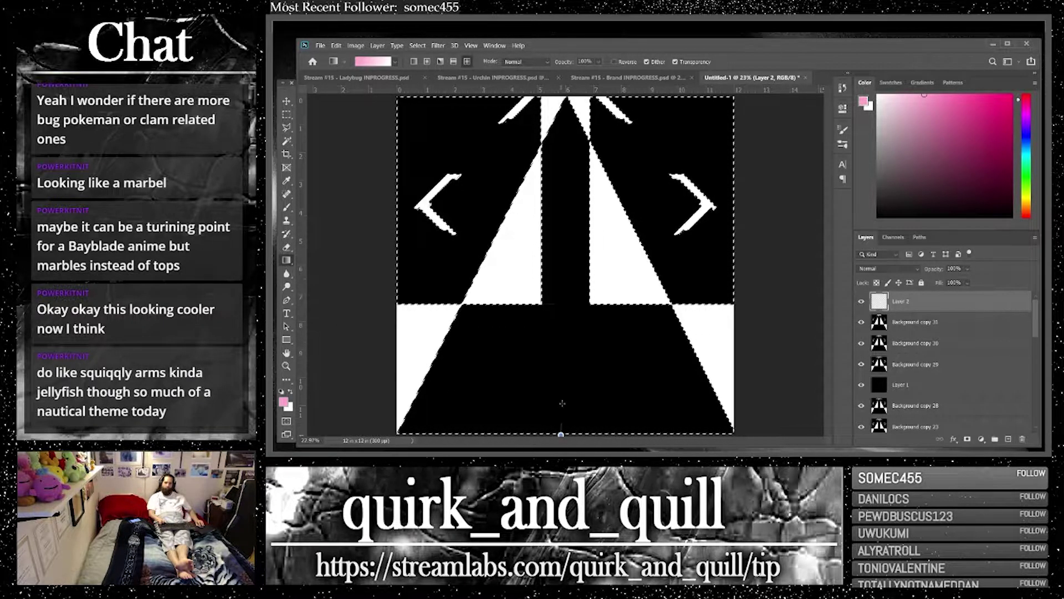
{"action": "left_click_drag", "start_coordinate": [565, 225], "coordinate": [564, 224]}
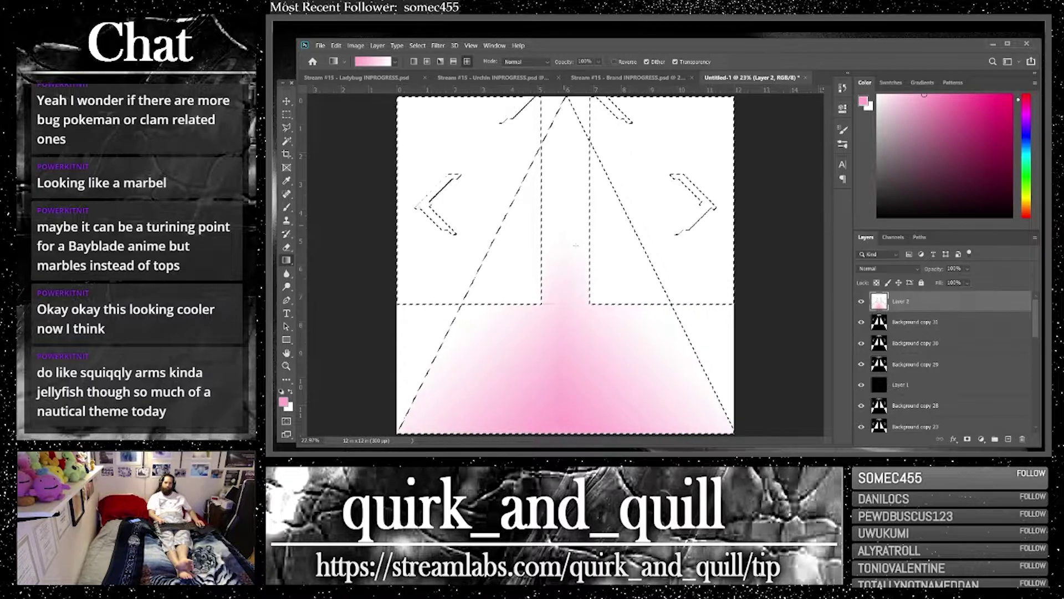
Change the foreground to dark magenta (#830037) and redraw the radial gradient
{"action": "left_click", "coordinate": [283, 402]}
{"action": "left_click_drag", "start_coordinate": [802, 363], "coordinate": [844, 336]}
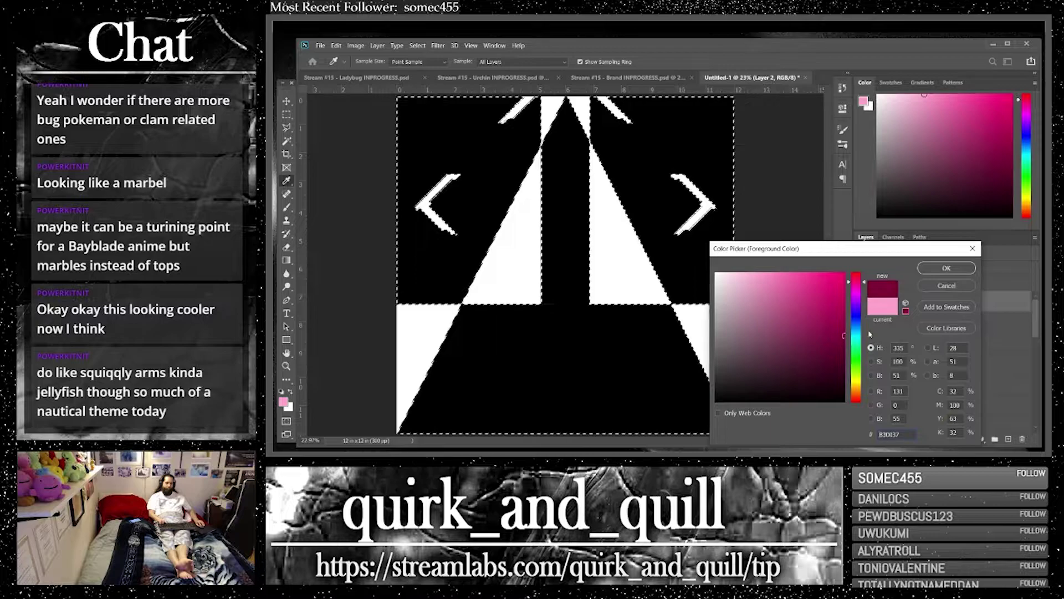
{"action": "left_click", "coordinate": [933, 267]}
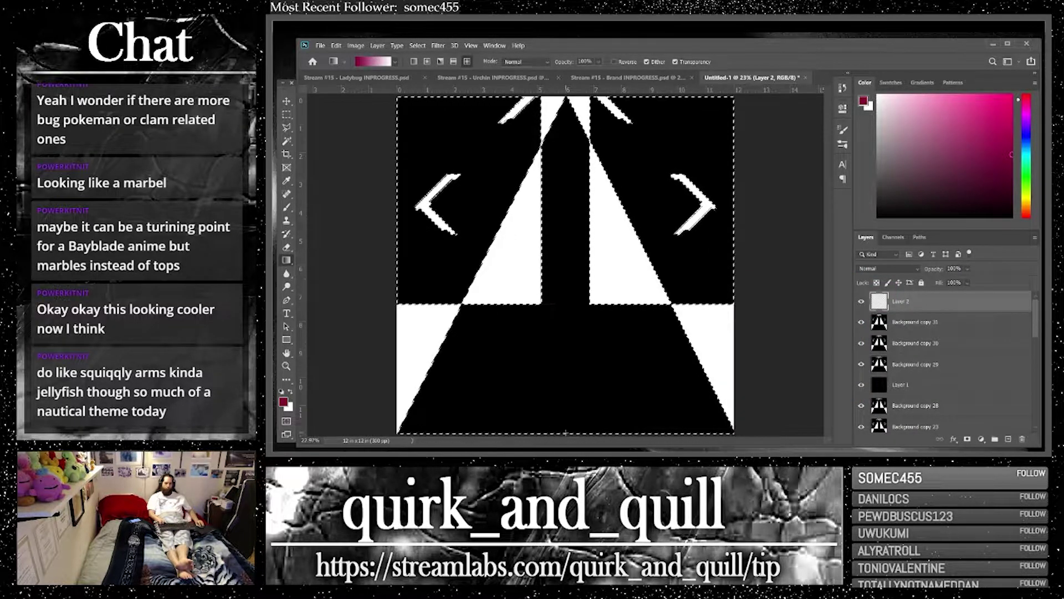
{"action": "left_click_drag", "start_coordinate": [562, 228], "coordinate": [562, 226]}
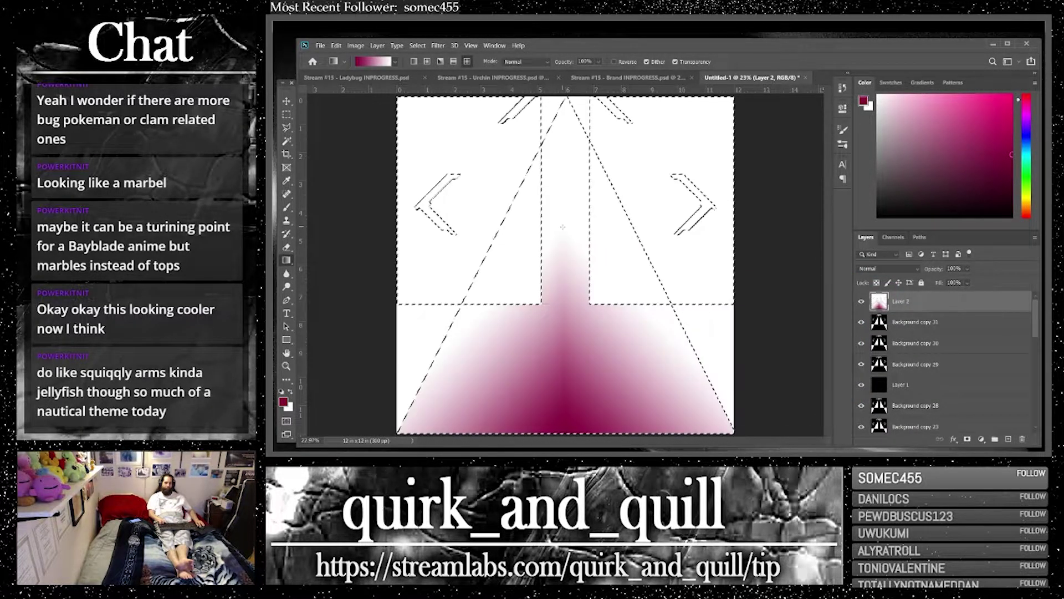
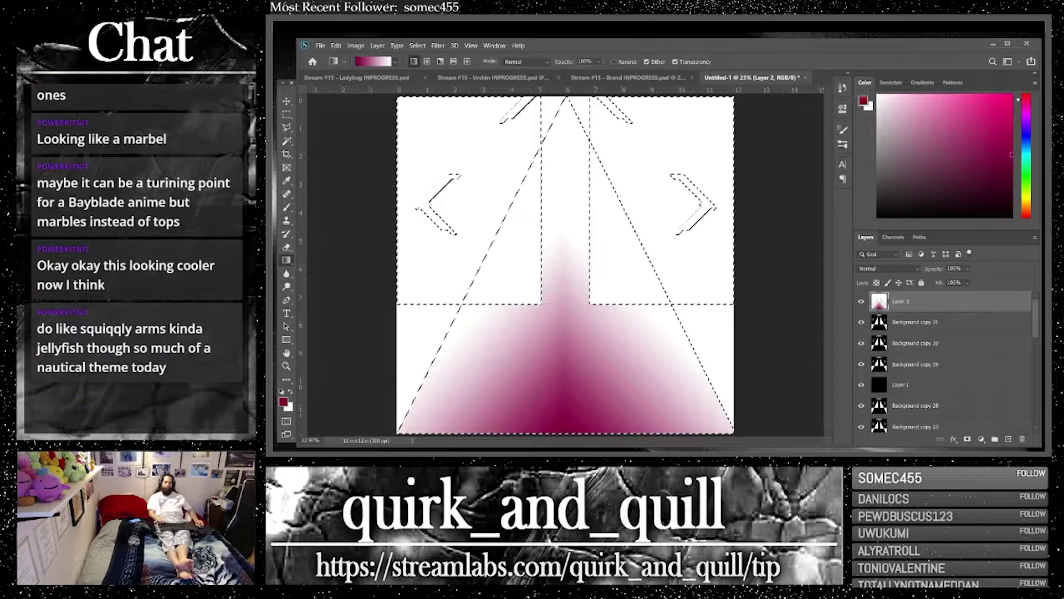
Draw a trial upward gradient inside Layer 2's selection, then undo and deselect
{"action": "left_click_drag", "start_coordinate": [567, 436], "coordinate": [564, 171]}
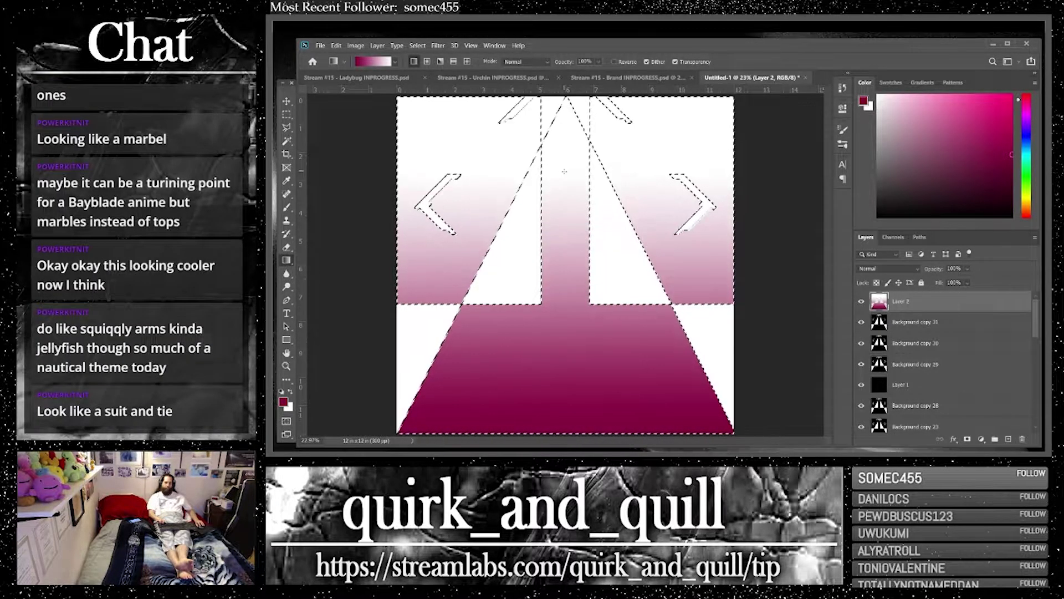
{"action": "key", "text": "ctrl+d"}
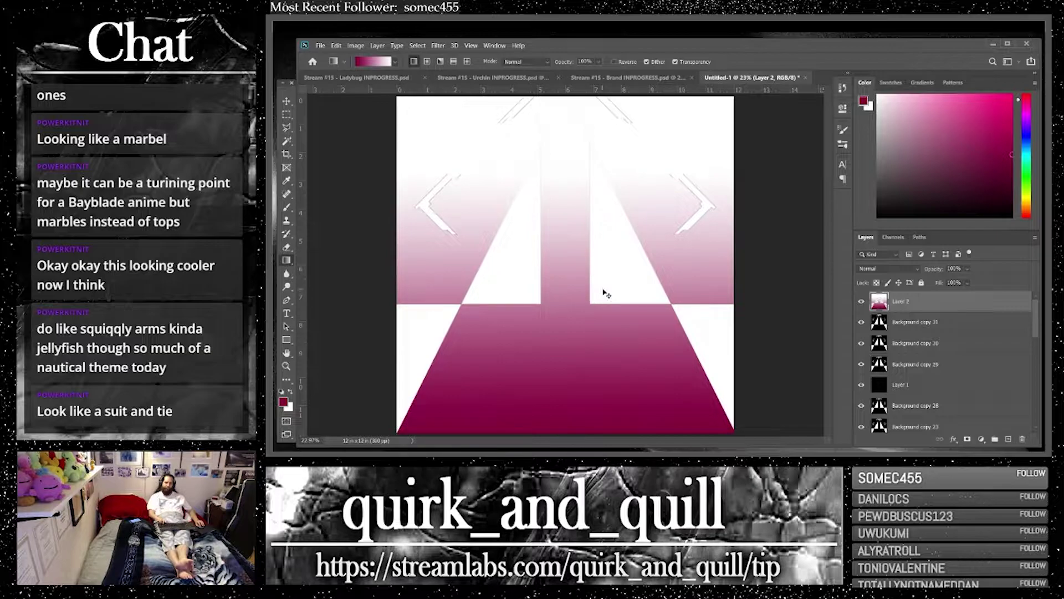
{"action": "key", "text": "ctrl+z"}
{"action": "key", "text": "ctrl+z"}
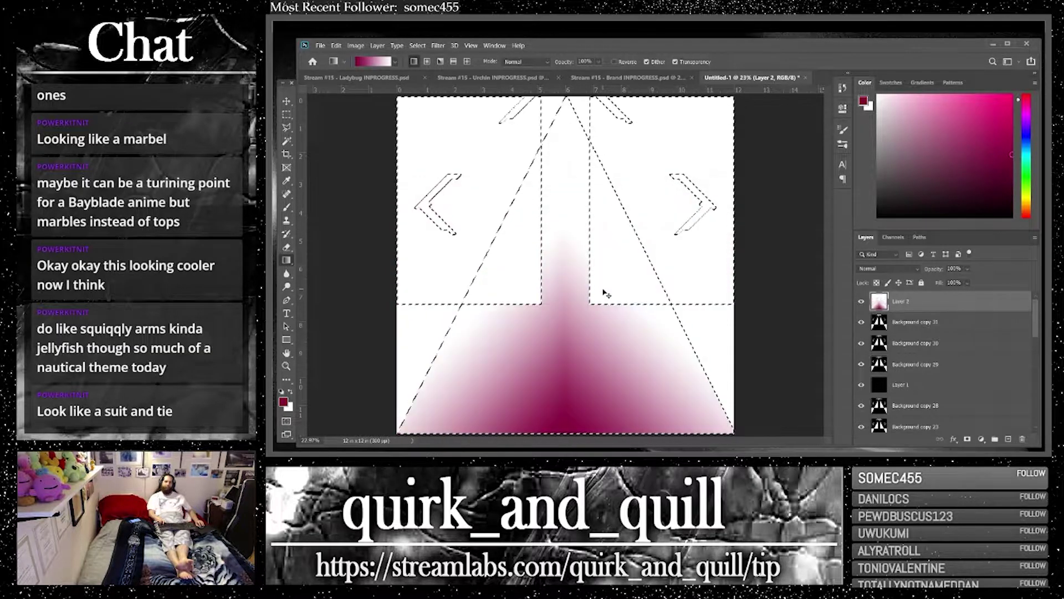
{"action": "key", "text": "ctrl+d"}
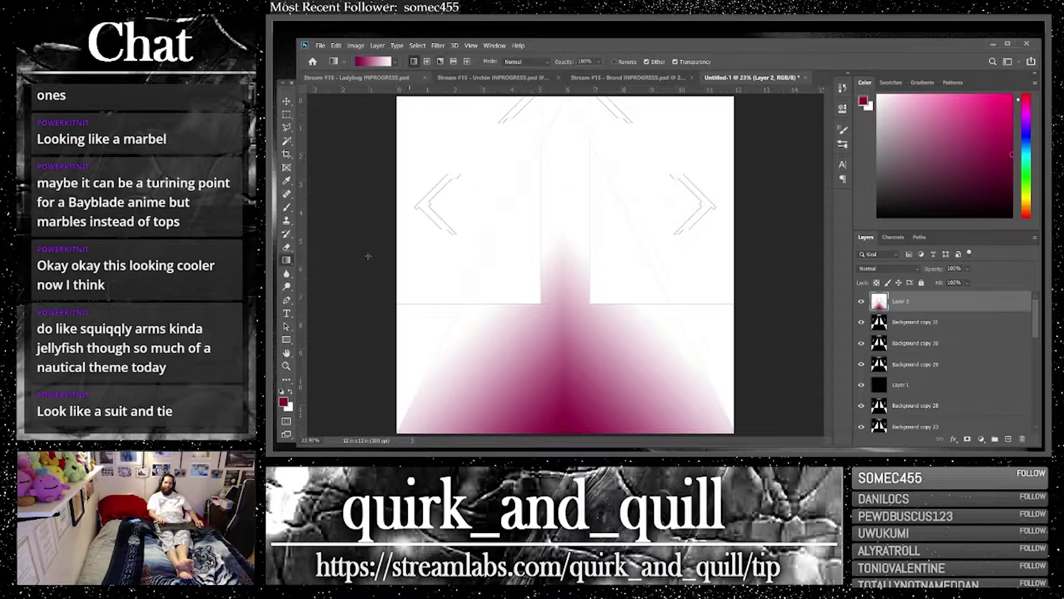
Set the background colour to ff0000, restore the selection and redraw the upward gradient
{"action": "left_click", "coordinate": [288, 407]}
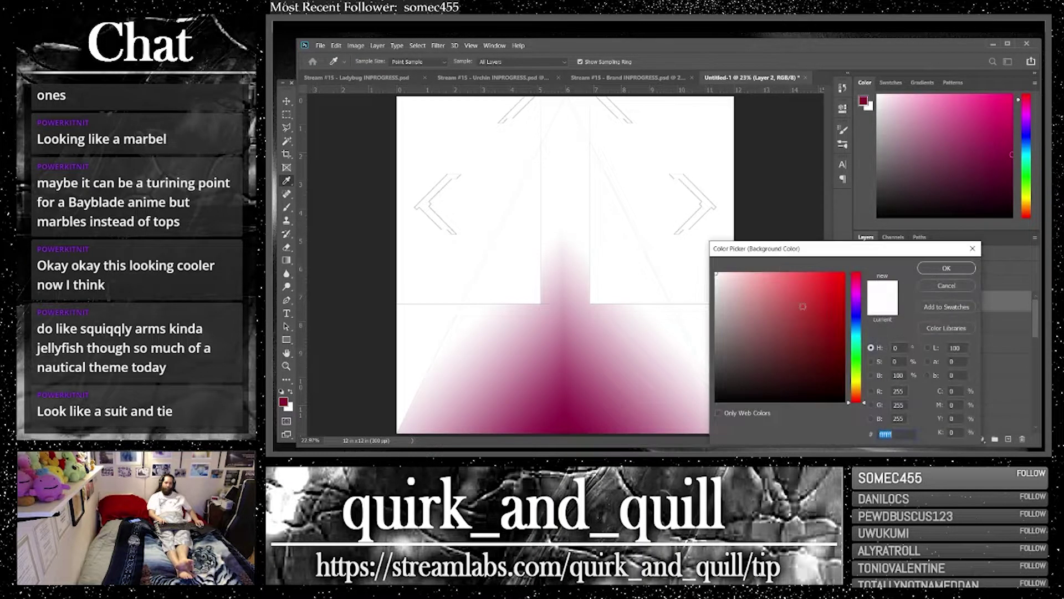
{"action": "type", "text": "ff0000"}
{"action": "left_click", "coordinate": [940, 266]}
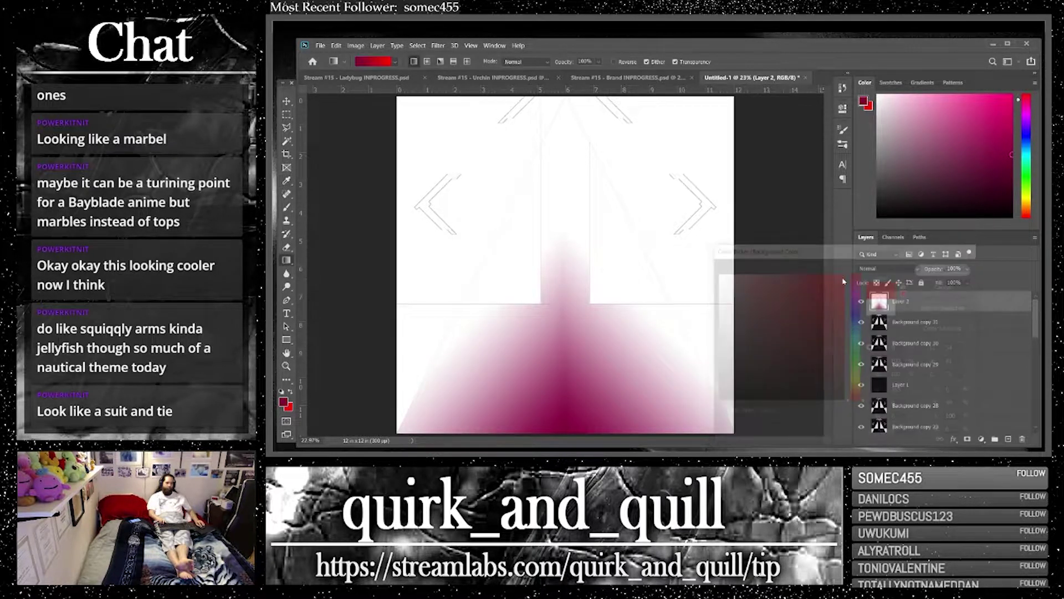
{"action": "key", "text": "ctrl+shift+d"}
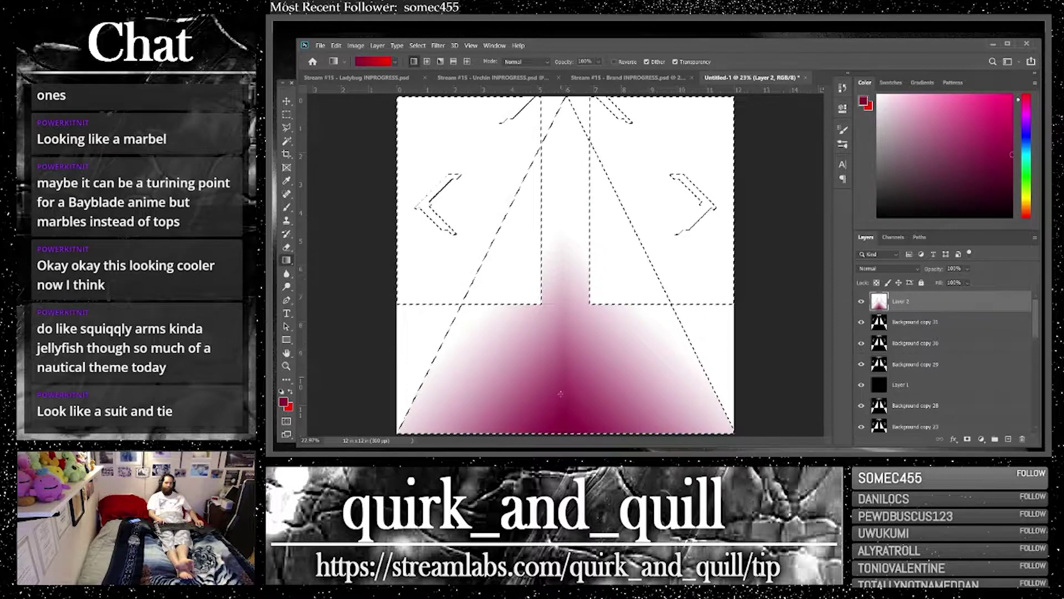
{"action": "left_click_drag", "start_coordinate": [561, 434], "coordinate": [564, 178]}
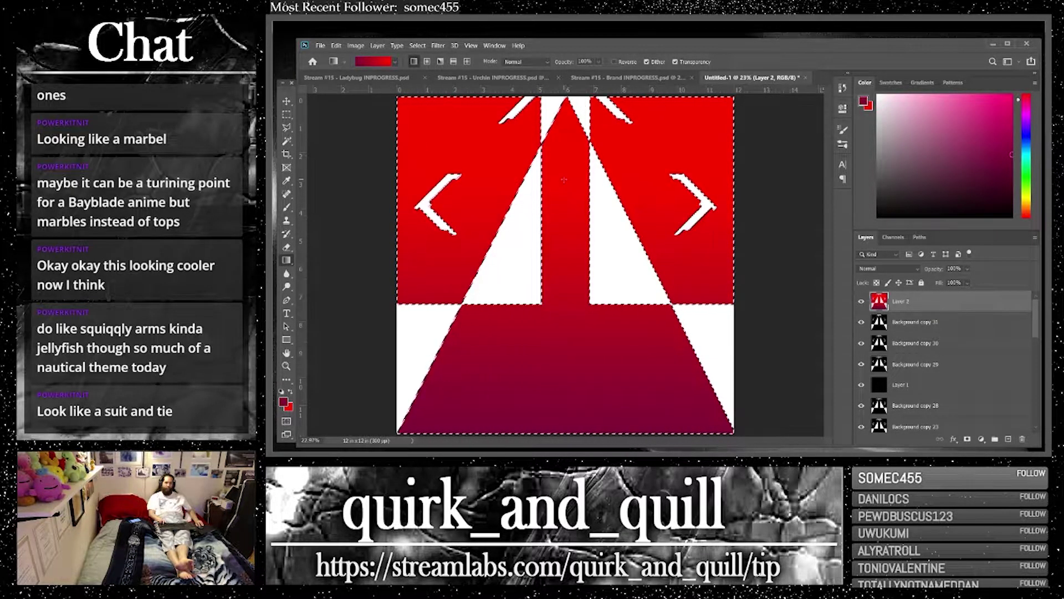
Pick a light pink foreground and draw the pink-to-red gradient down from the top, then deselect
{"action": "left_click", "coordinate": [765, 272]}
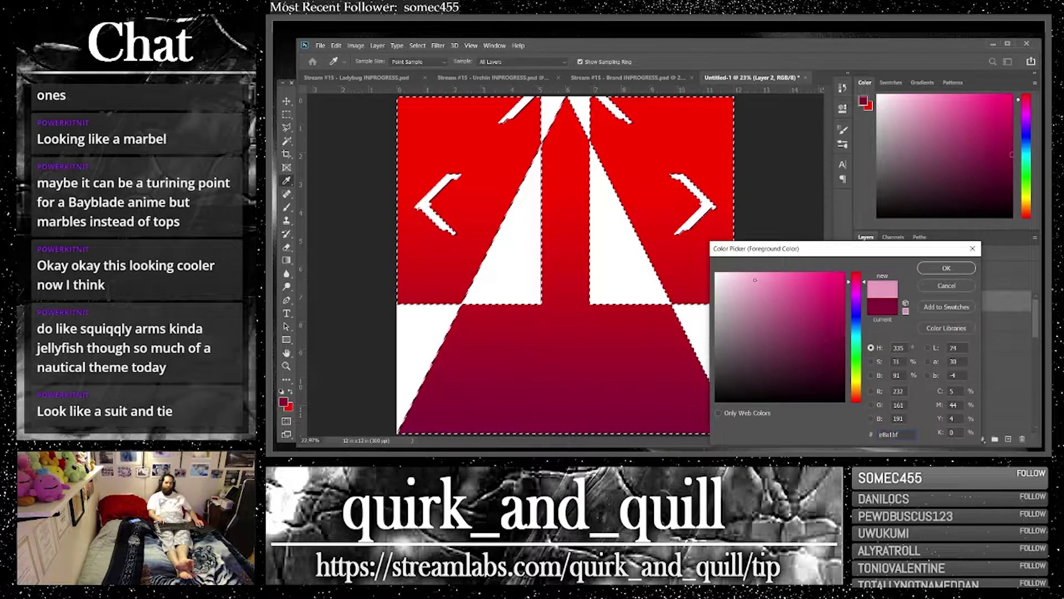
{"action": "left_click", "coordinate": [946, 267]}
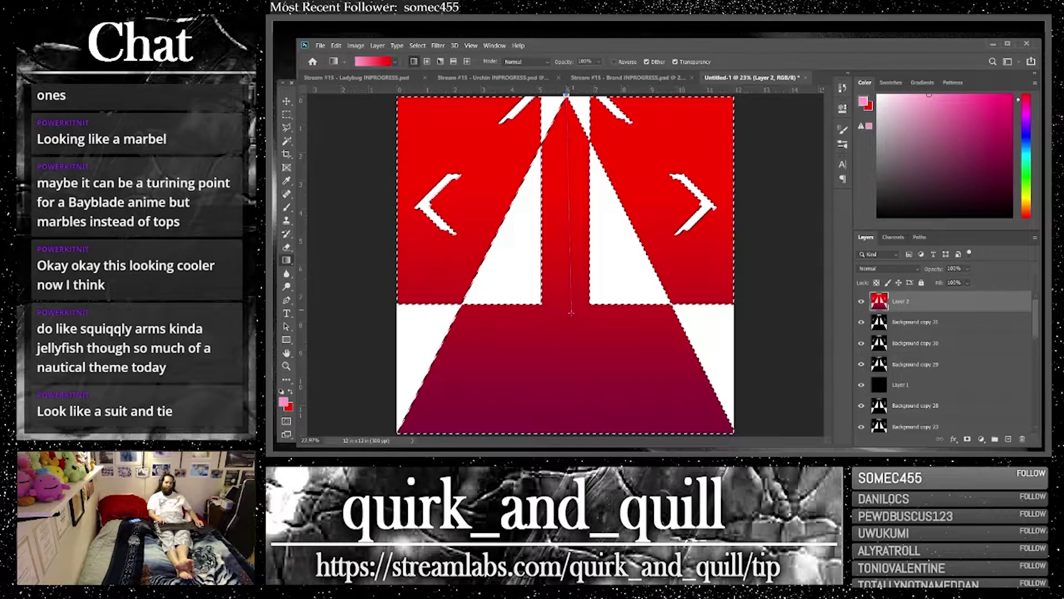
{"action": "left_click_drag", "start_coordinate": [571, 313], "coordinate": [565, 321]}
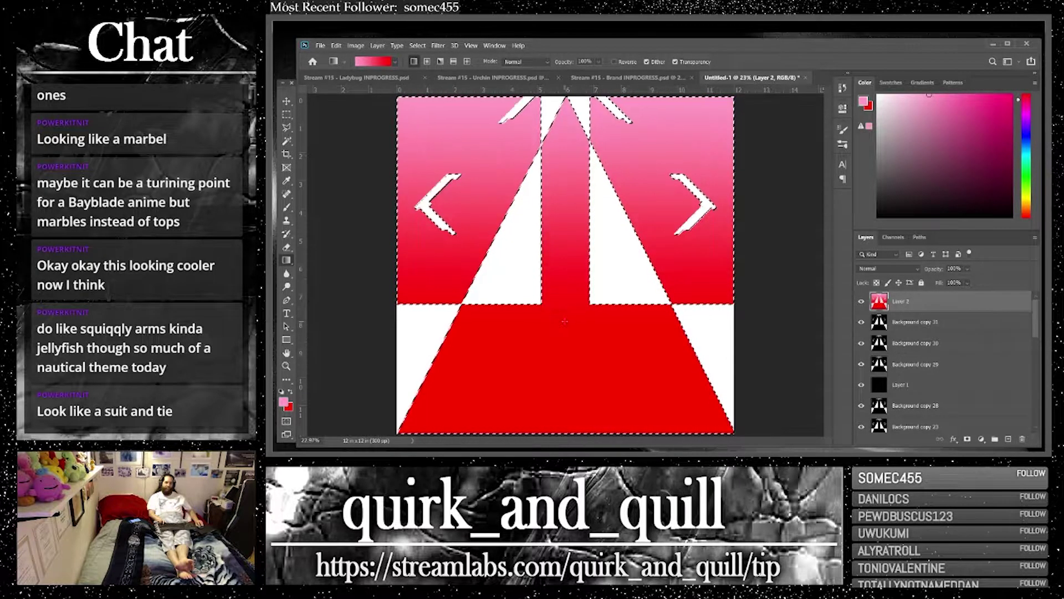
{"action": "key", "text": "ctrl+d"}
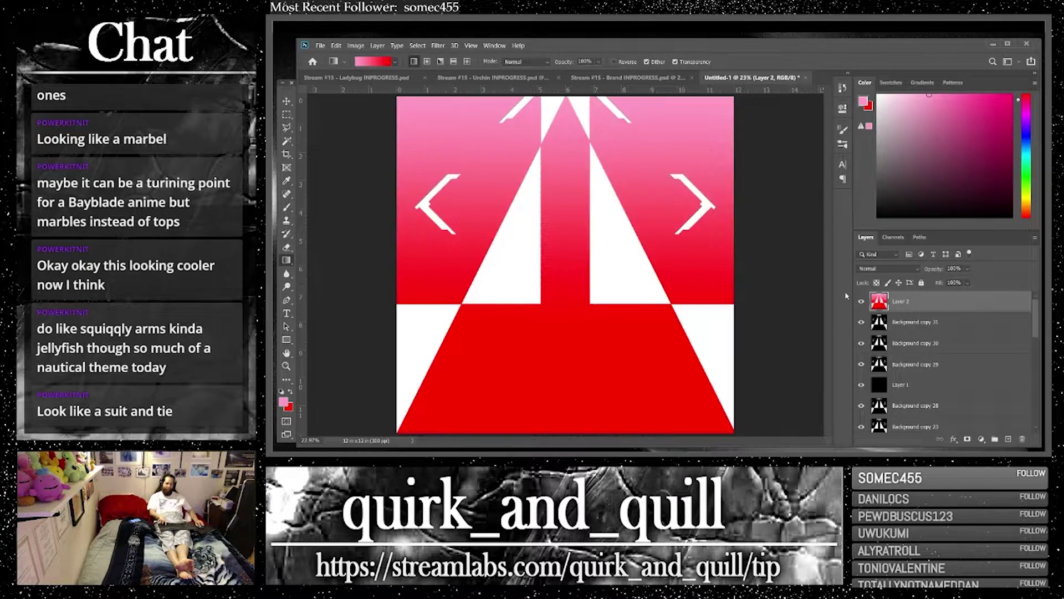
{"action": "left_click", "coordinate": [896, 269]}
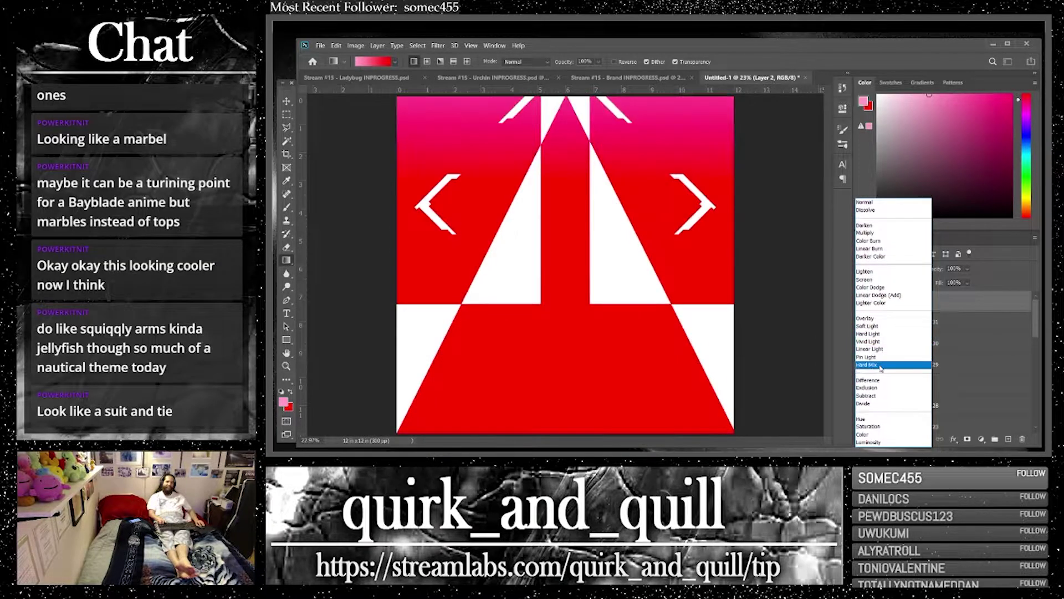
Emboss Layer 2, then reapply the Emboss filter twice more for a heavier glitch texture
{"action": "left_click", "coordinate": [863, 434]}
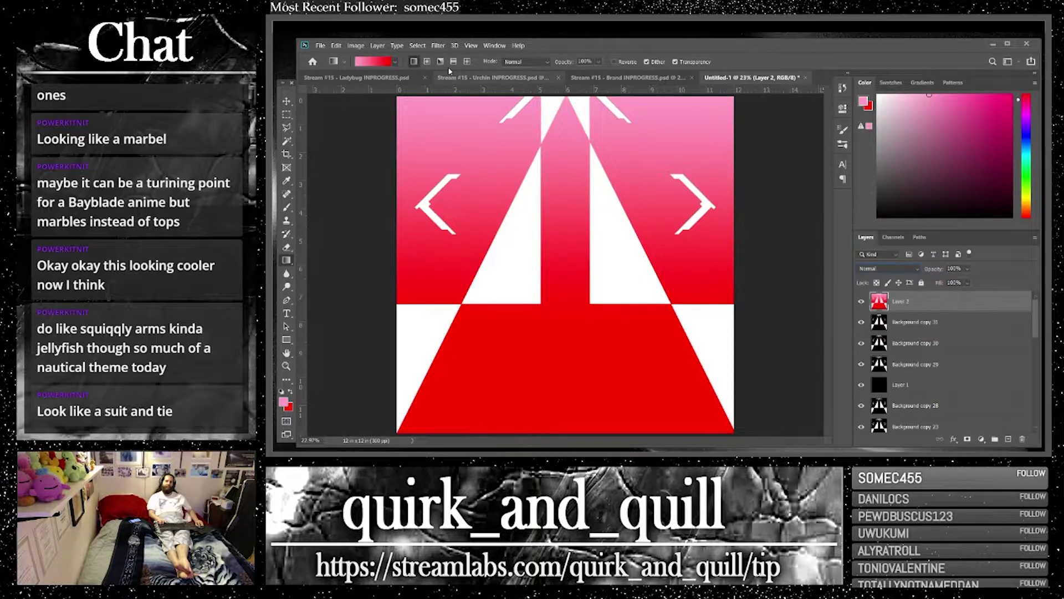
{"action": "left_click", "coordinate": [438, 46]}
{"action": "mouse_move", "coordinate": [510, 223]}
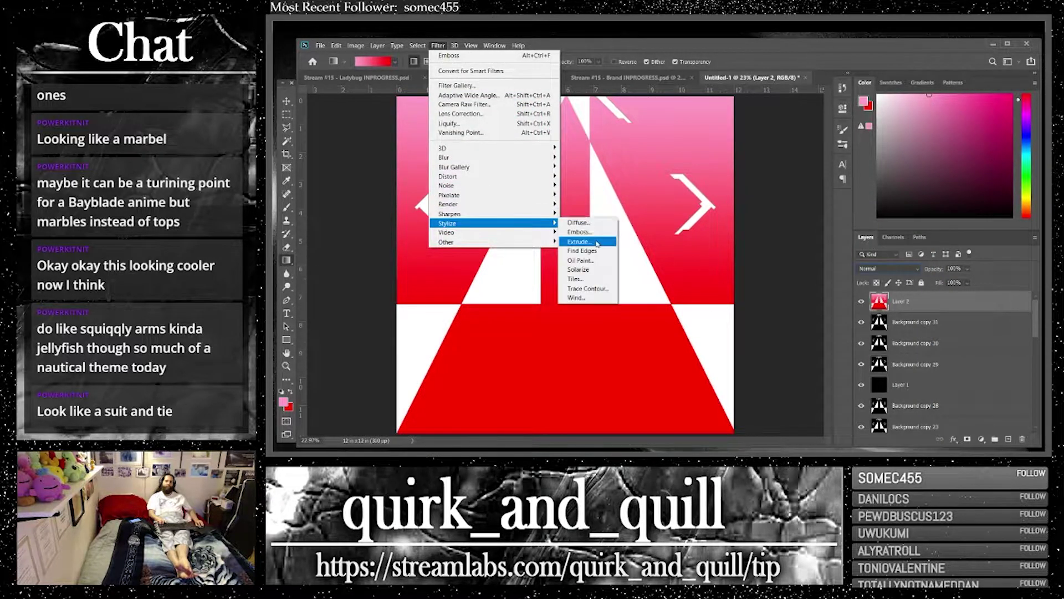
{"action": "left_click", "coordinate": [598, 233]}
{"action": "left_click", "coordinate": [715, 112]}
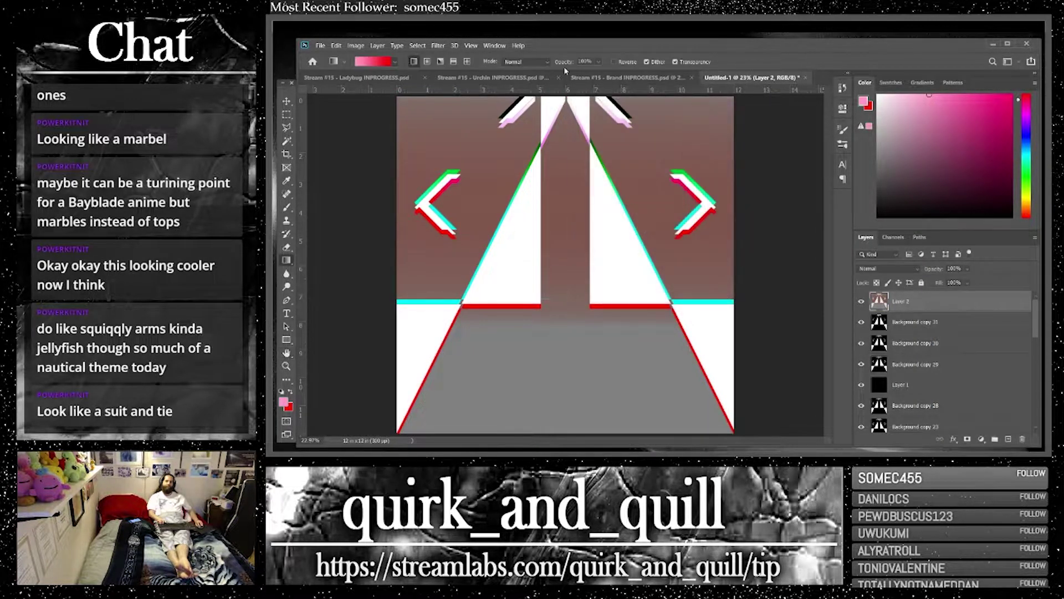
{"action": "left_click", "coordinate": [437, 46]}
{"action": "left_click", "coordinate": [449, 53]}
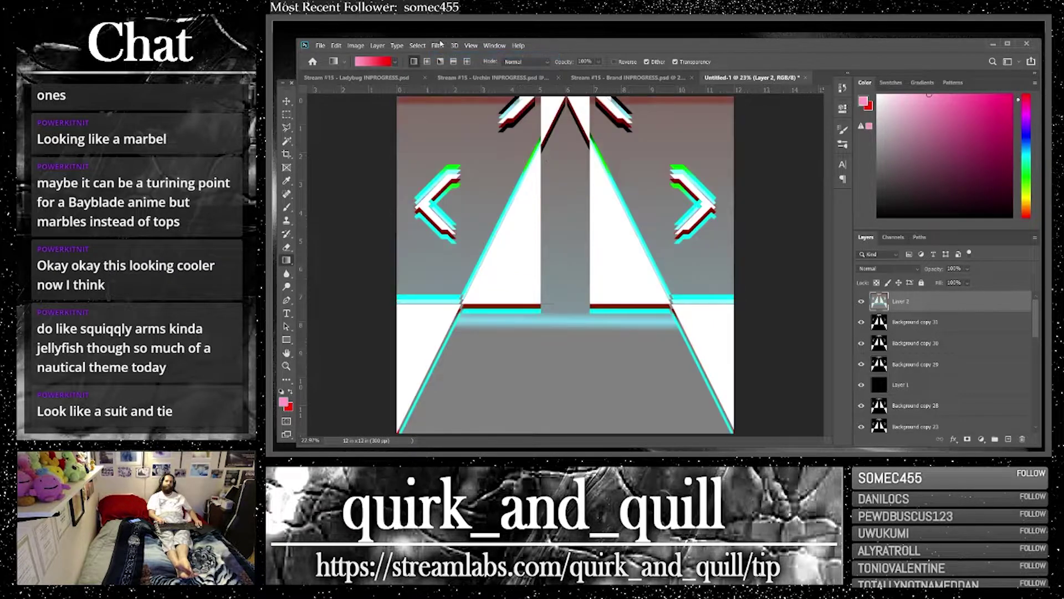
{"action": "left_click", "coordinate": [438, 46]}
{"action": "left_click", "coordinate": [449, 54]}
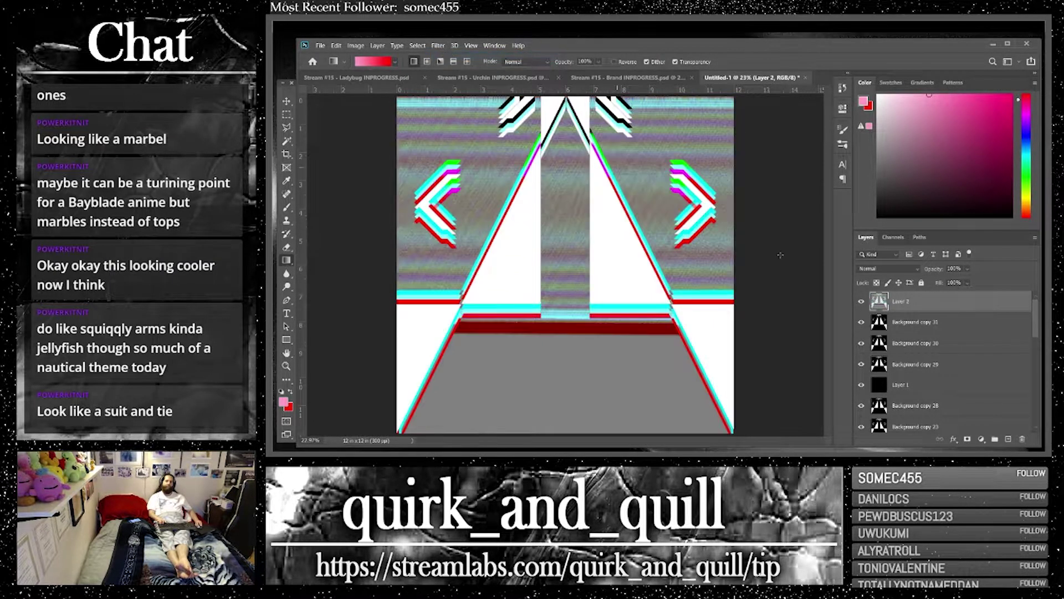
Set Layer 2's blend mode to Pin Light and duplicate the background layer
{"action": "left_click", "coordinate": [881, 269]}
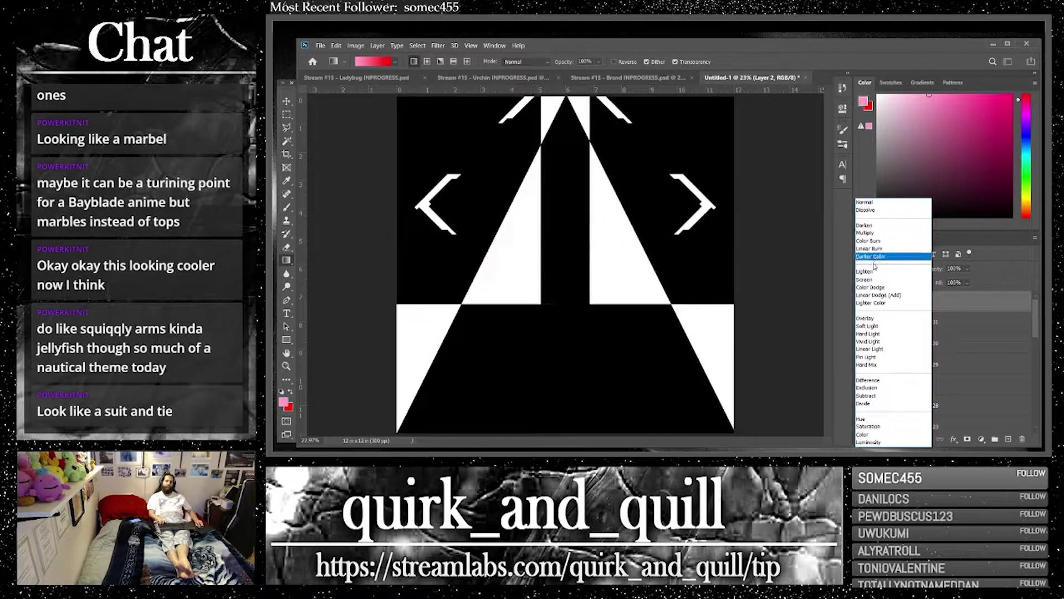
{"action": "left_click", "coordinate": [874, 357]}
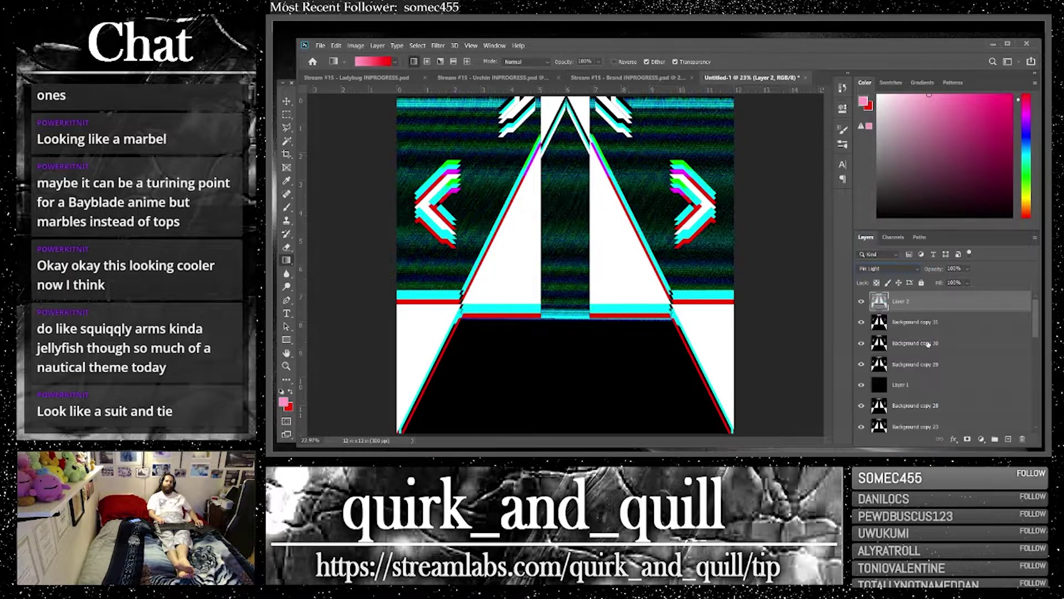
{"action": "key", "text": "ctrl+j"}
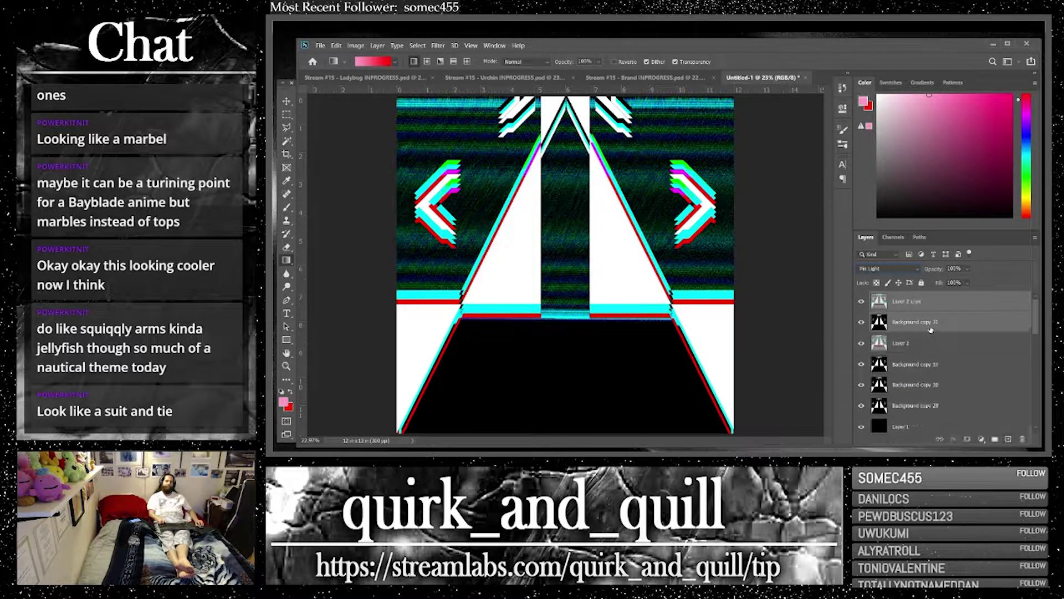
Merge Background copy 32 into Layer 2 copy and duplicate it as Layer 2 copy 2
{"action": "right_click", "coordinate": [931, 328]}
{"action": "left_click", "coordinate": [867, 340]}
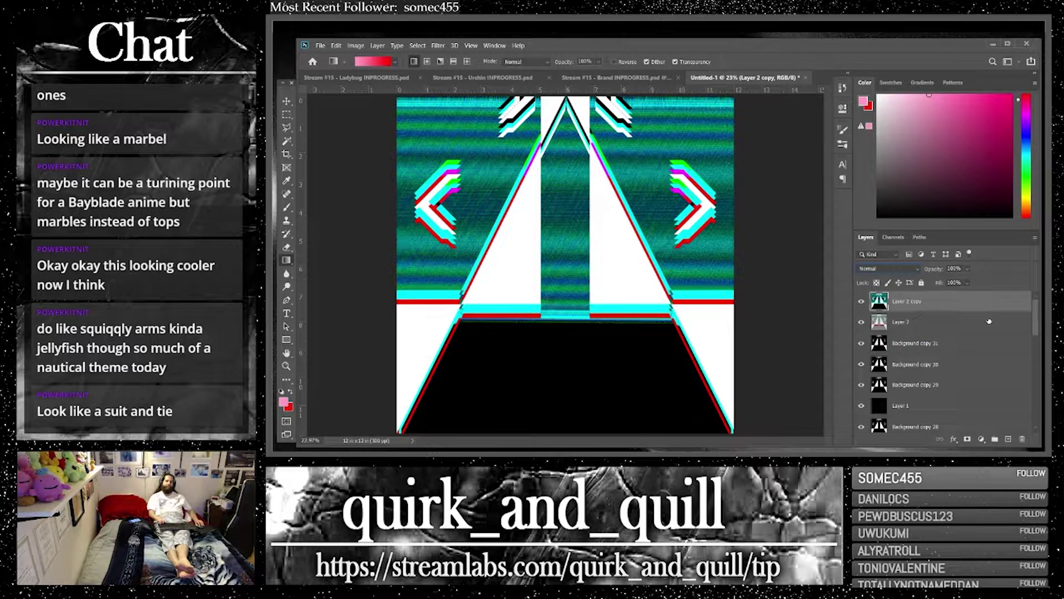
{"action": "key", "text": "ctrl+j"}
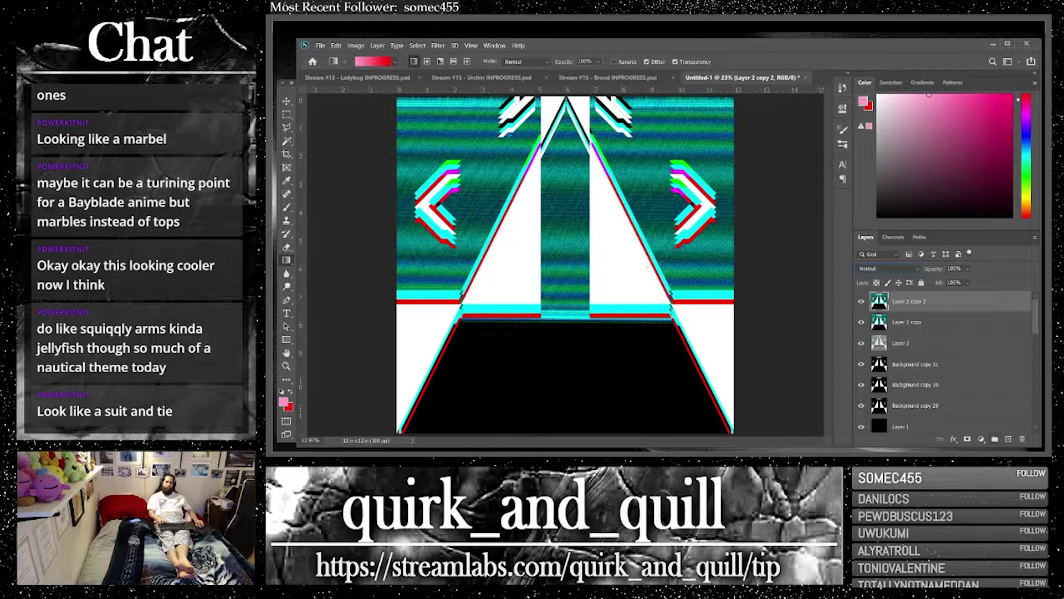
Add a red Hard Mix Color Overlay style to Layer 2 copy 2
{"action": "left_click", "coordinate": [378, 46]}
{"action": "mouse_move", "coordinate": [438, 144]}
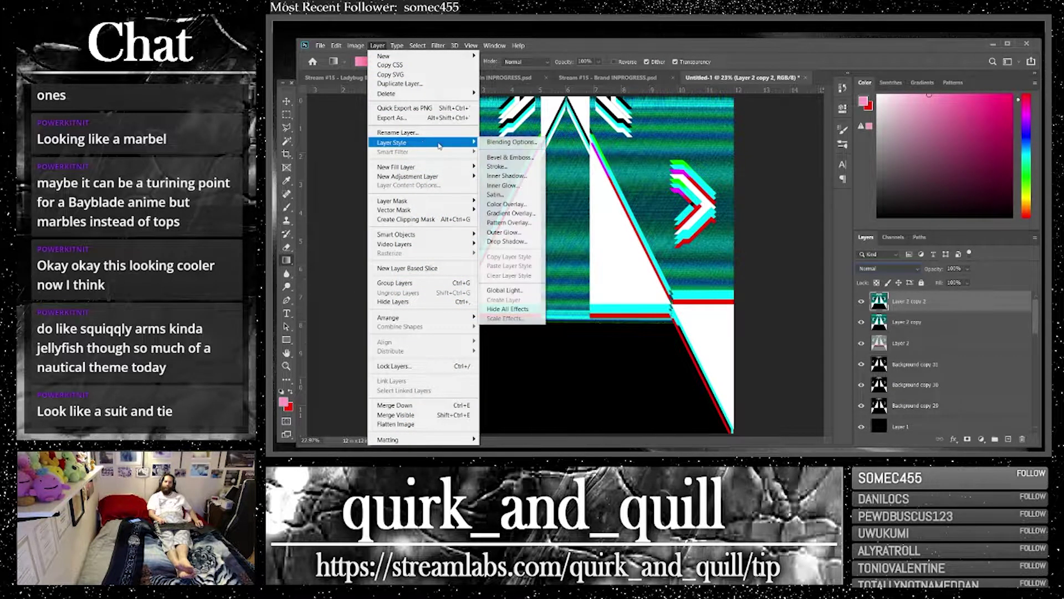
{"action": "left_click", "coordinate": [501, 204]}
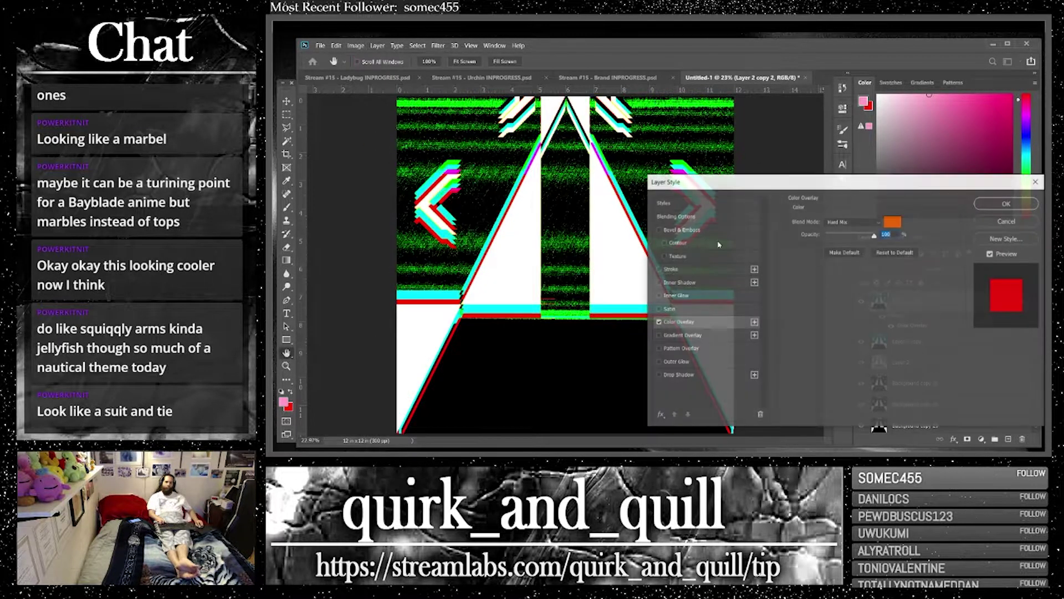
{"action": "left_click", "coordinate": [891, 222]}
{"action": "left_click_drag", "start_coordinate": [857, 355], "coordinate": [858, 275]}
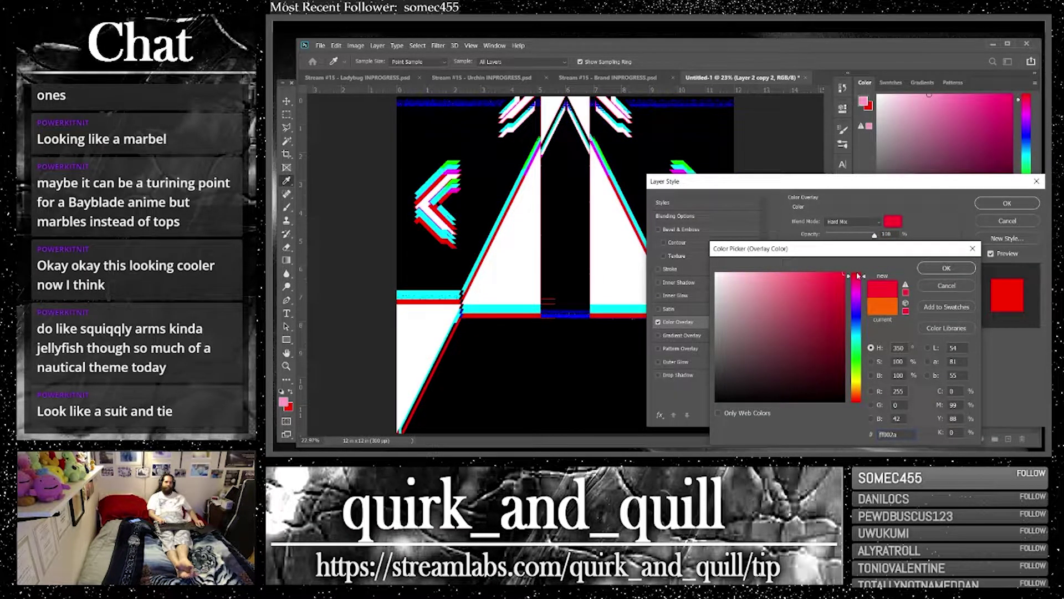
{"action": "left_click", "coordinate": [946, 268]}
{"action": "left_click", "coordinate": [1004, 204]}
Rasterize the layer style and duplicate the layer as Layer 2 copy 3
{"action": "right_click", "coordinate": [956, 303]}
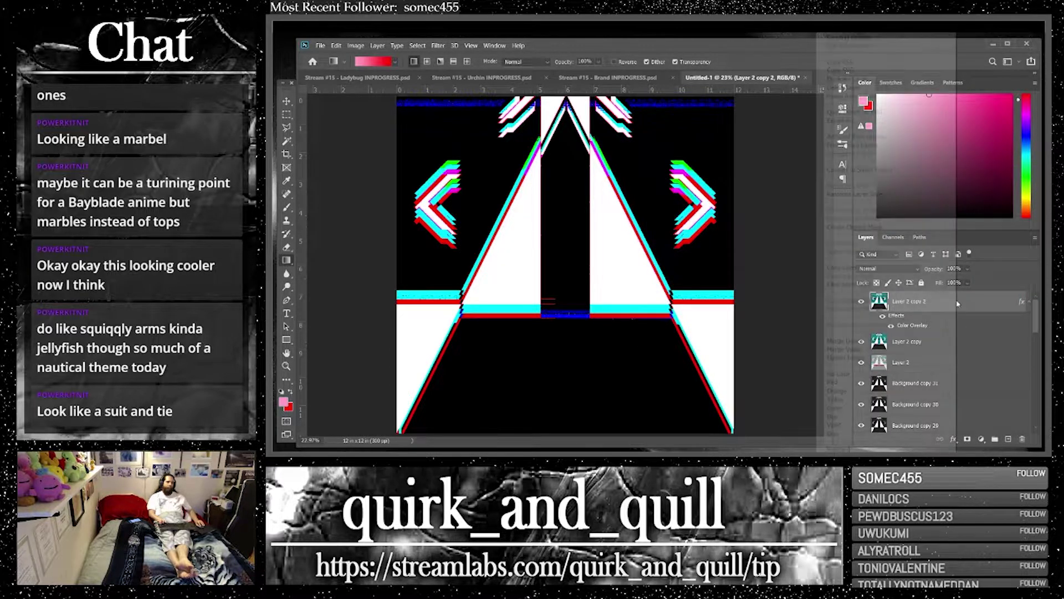
{"action": "left_click", "coordinate": [867, 193]}
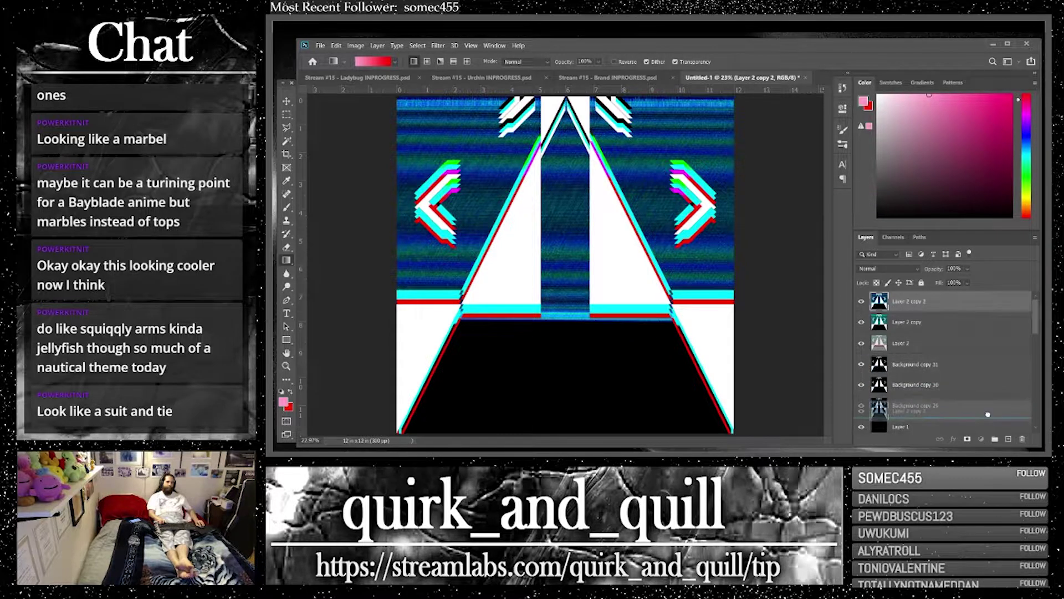
{"action": "key", "text": "ctrl+j"}
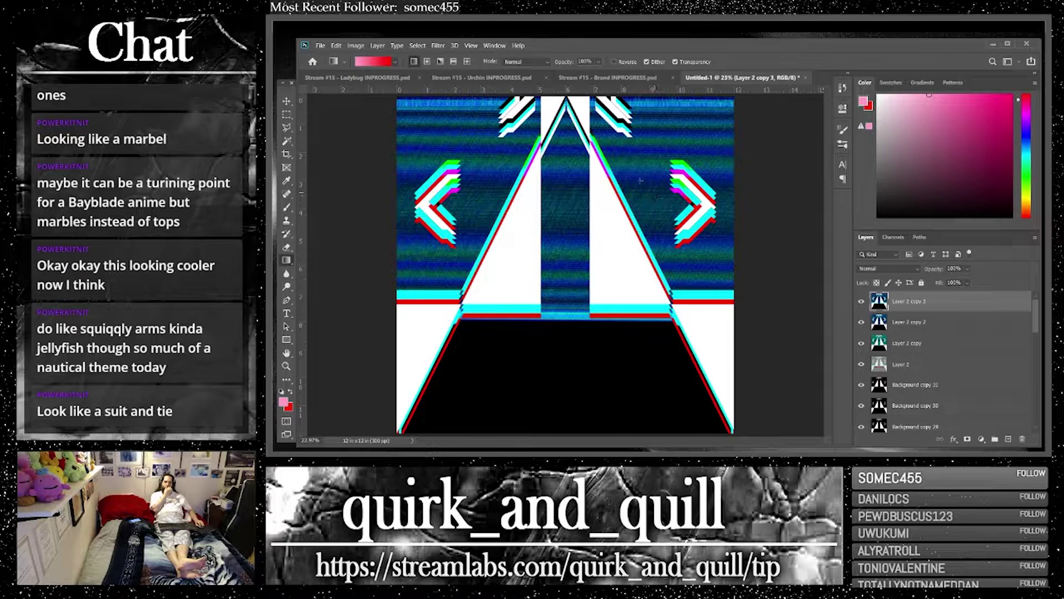
Apply a Polar to Rectangular Polar Coordinates distortion to the top layer
{"action": "left_click", "coordinate": [290, 101]}
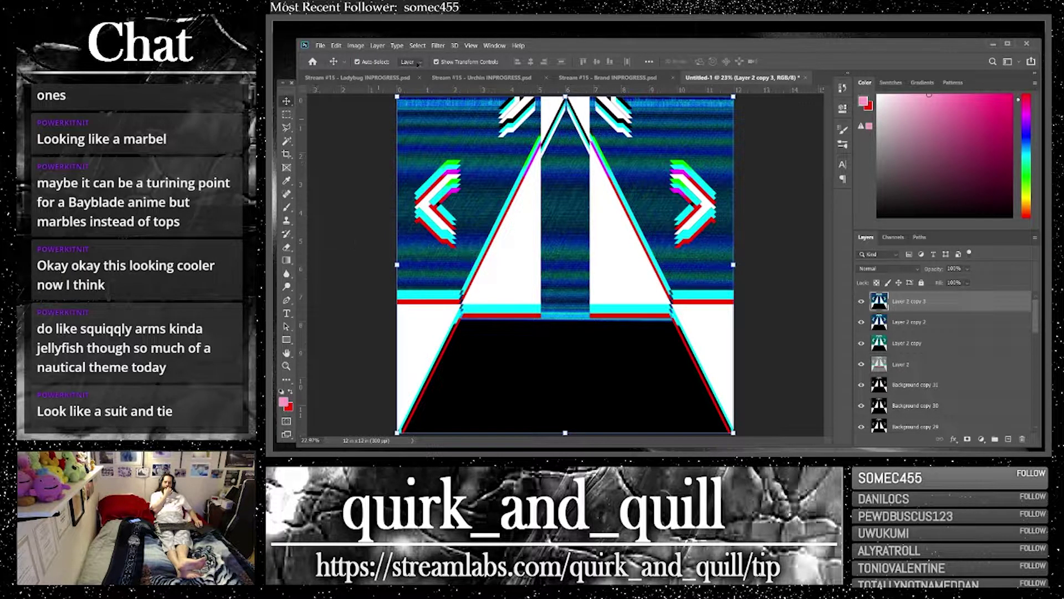
{"action": "left_click", "coordinate": [438, 45]}
{"action": "mouse_move", "coordinate": [527, 176]}
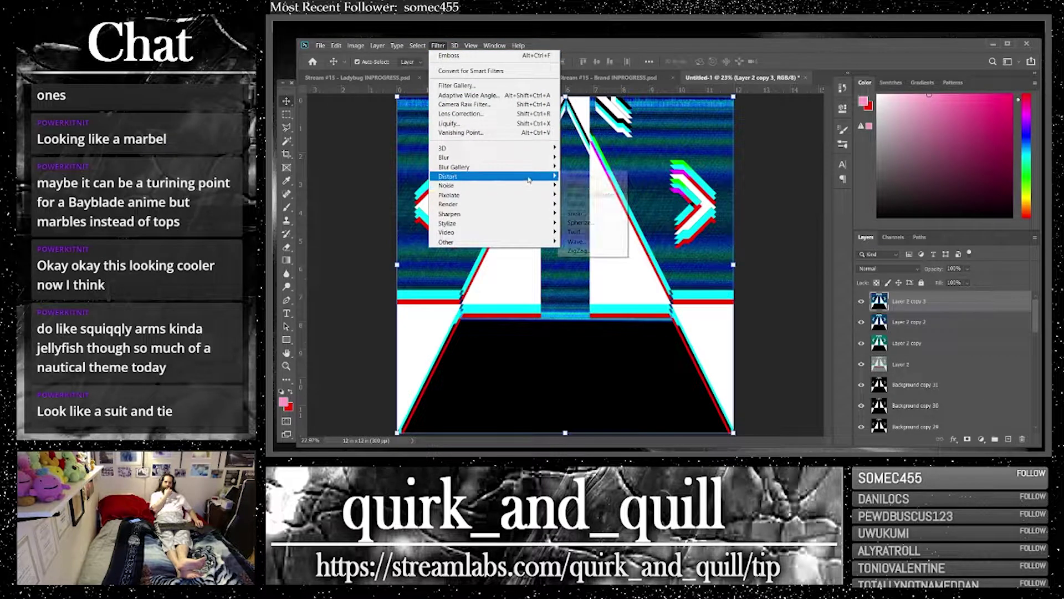
{"action": "left_click", "coordinate": [594, 195]}
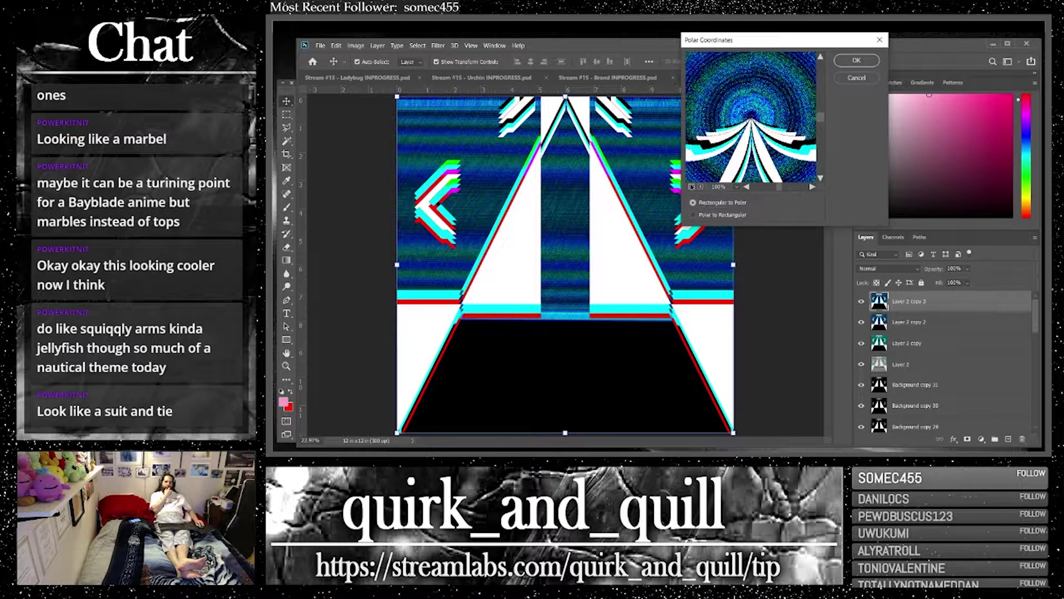
{"action": "left_click", "coordinate": [692, 187]}
{"action": "left_click", "coordinate": [692, 187]}
{"action": "left_click", "coordinate": [692, 186]}
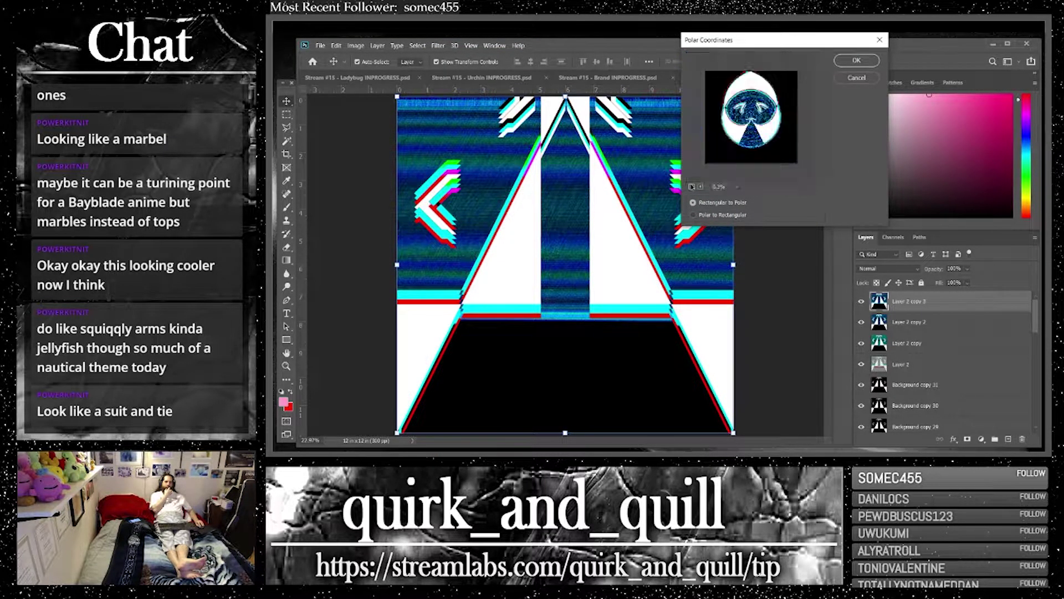
{"action": "left_click", "coordinate": [694, 215]}
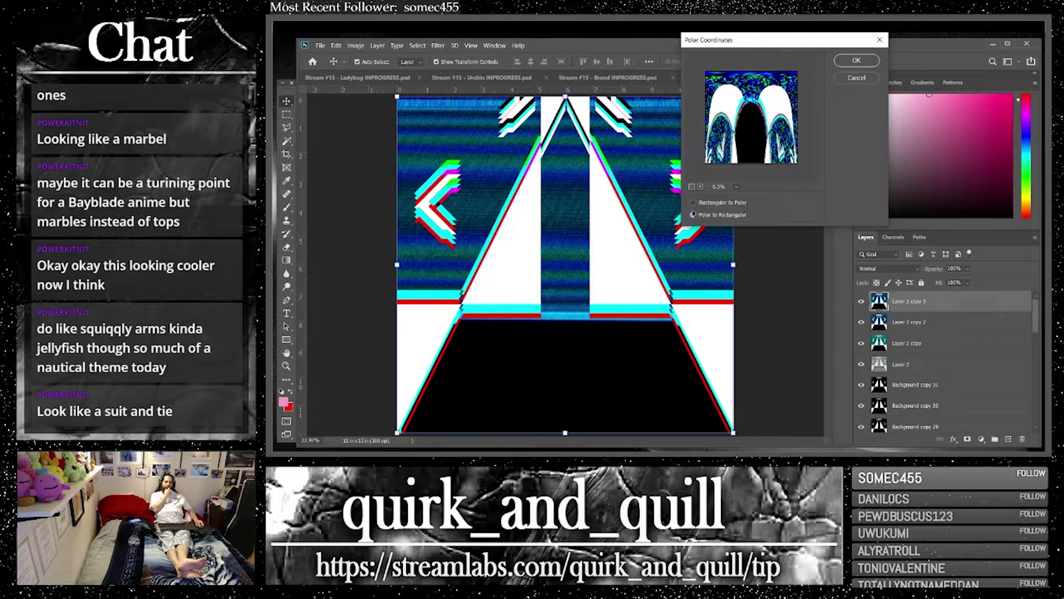
{"action": "left_click", "coordinate": [856, 59]}
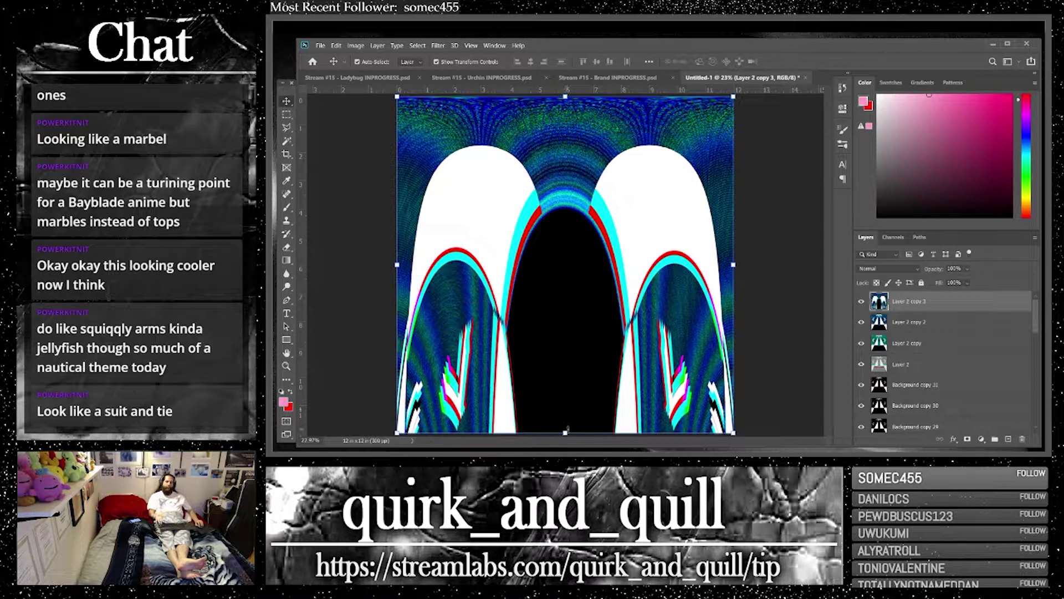
Squash the warped layer to a third of its height, then stretch the arches down to mid-canvas
{"action": "left_click_drag", "start_coordinate": [566, 432], "coordinate": [565, 230]}
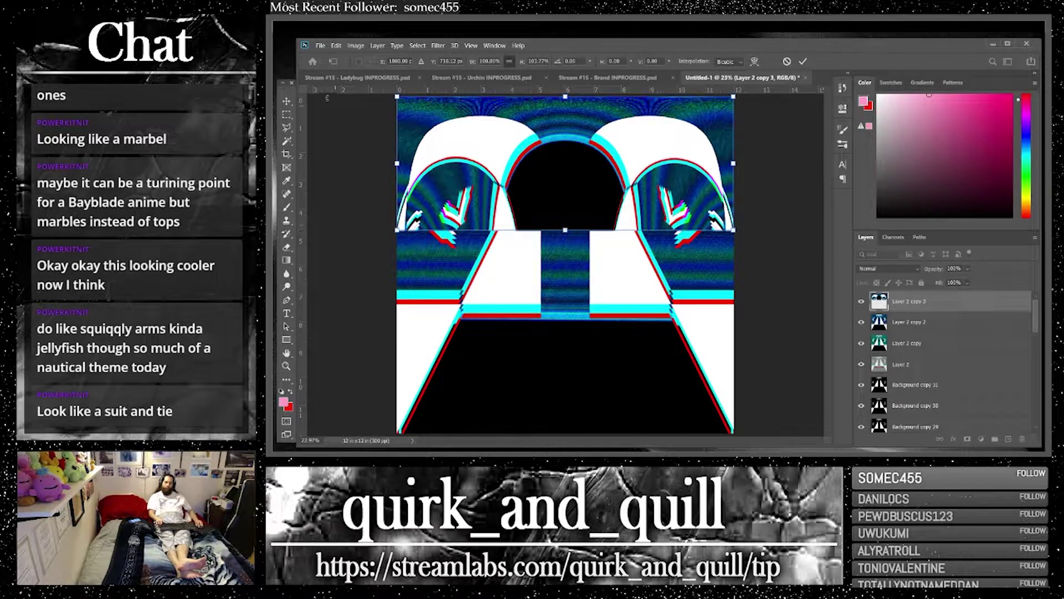
{"action": "key", "text": "Return"}
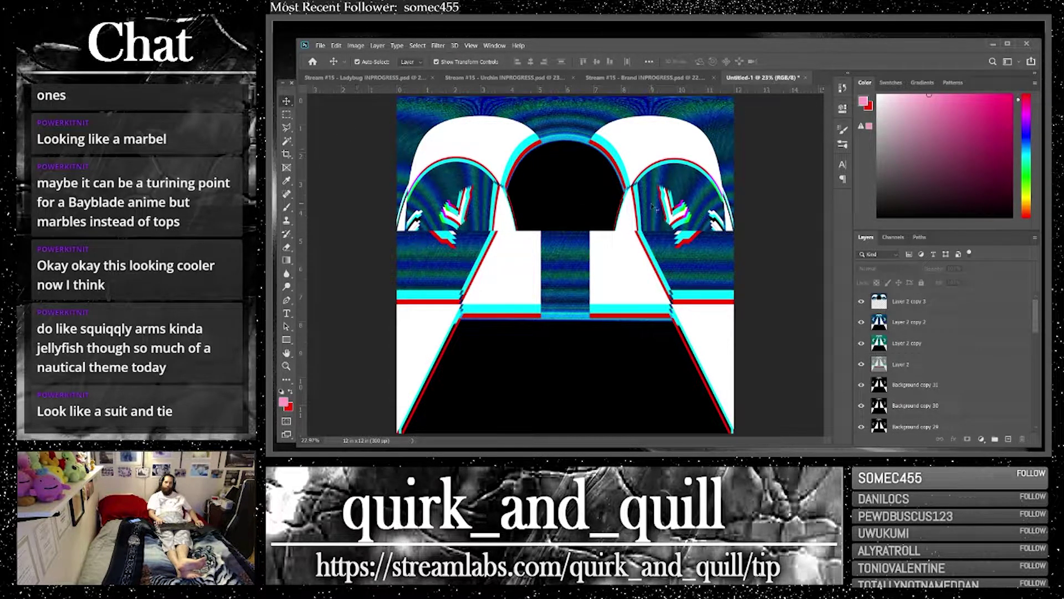
{"action": "left_click", "coordinate": [653, 207]}
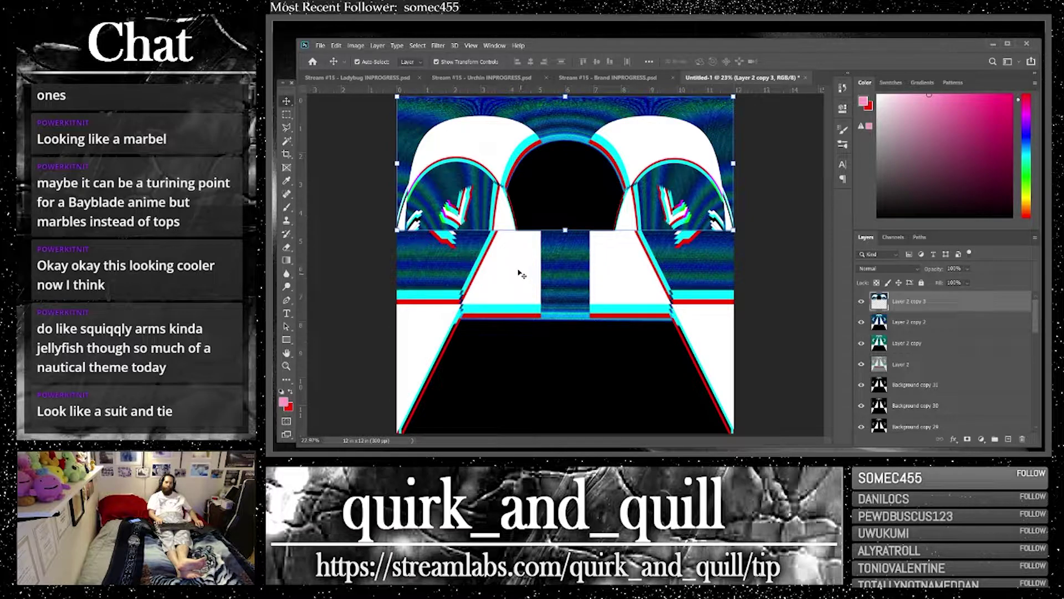
{"action": "left_click_drag", "start_coordinate": [566, 230], "coordinate": [573, 320]}
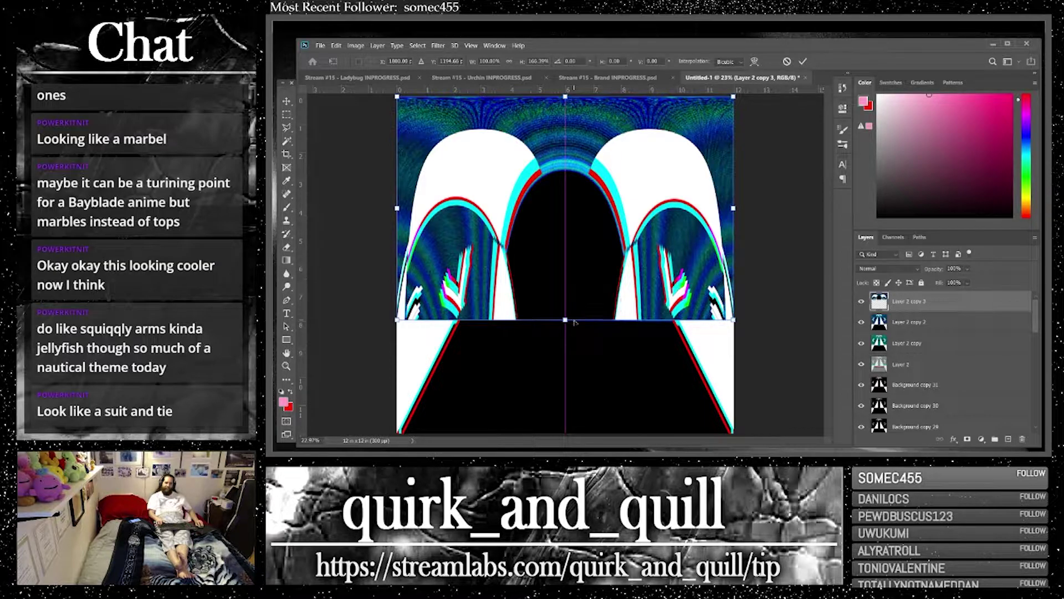
{"action": "key", "text": "Return"}
Blend the arch layer in Screen, then duplicate and merge the copies into one layer
{"action": "left_click", "coordinate": [876, 270]}
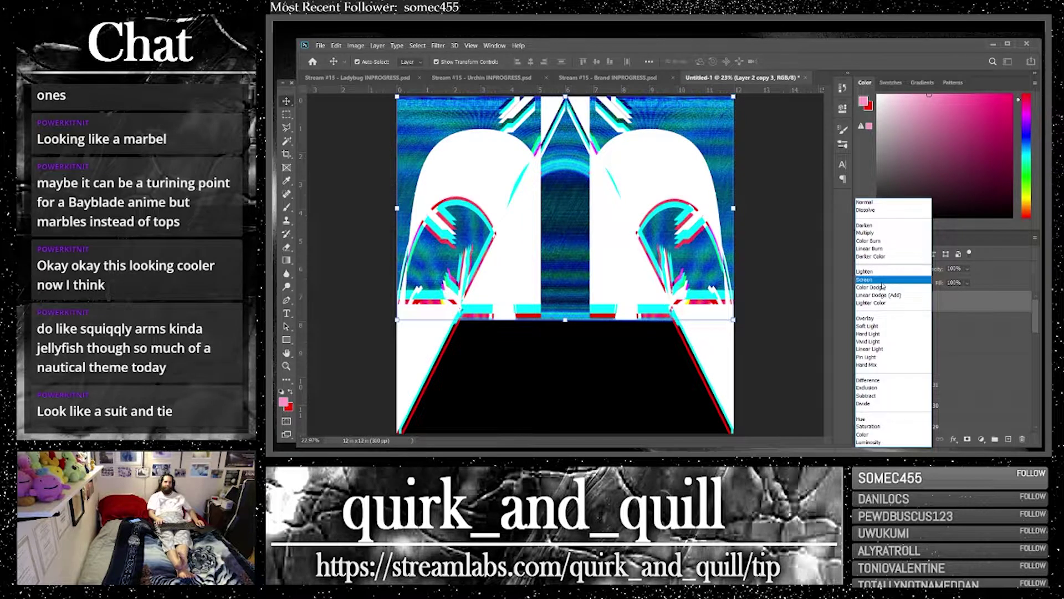
{"action": "left_click", "coordinate": [881, 283]}
{"action": "key", "text": "ctrl+j"}
{"action": "key", "text": "ctrl+j"}
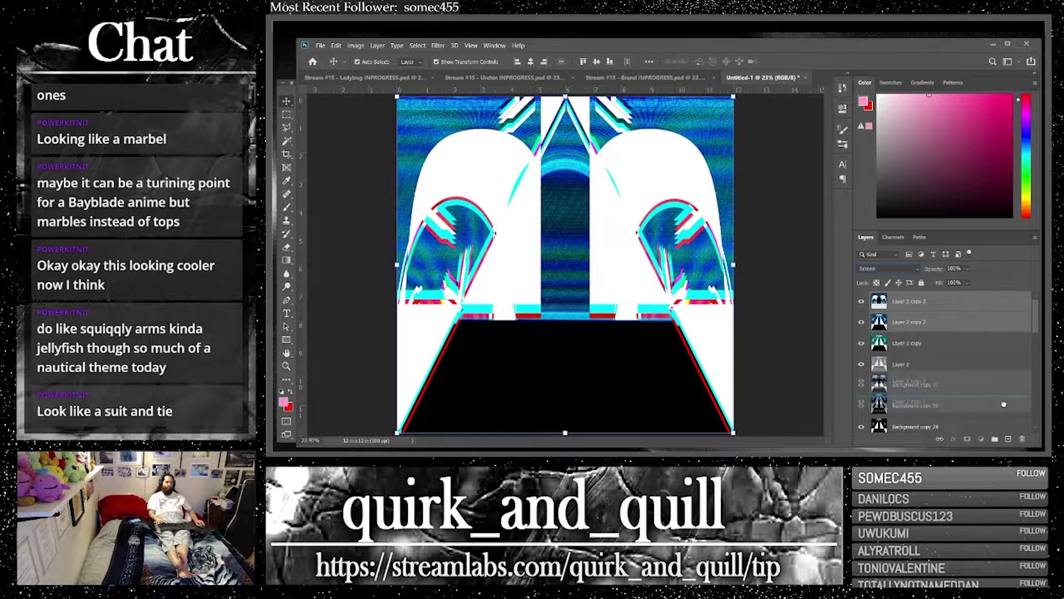
{"action": "right_click", "coordinate": [950, 334]}
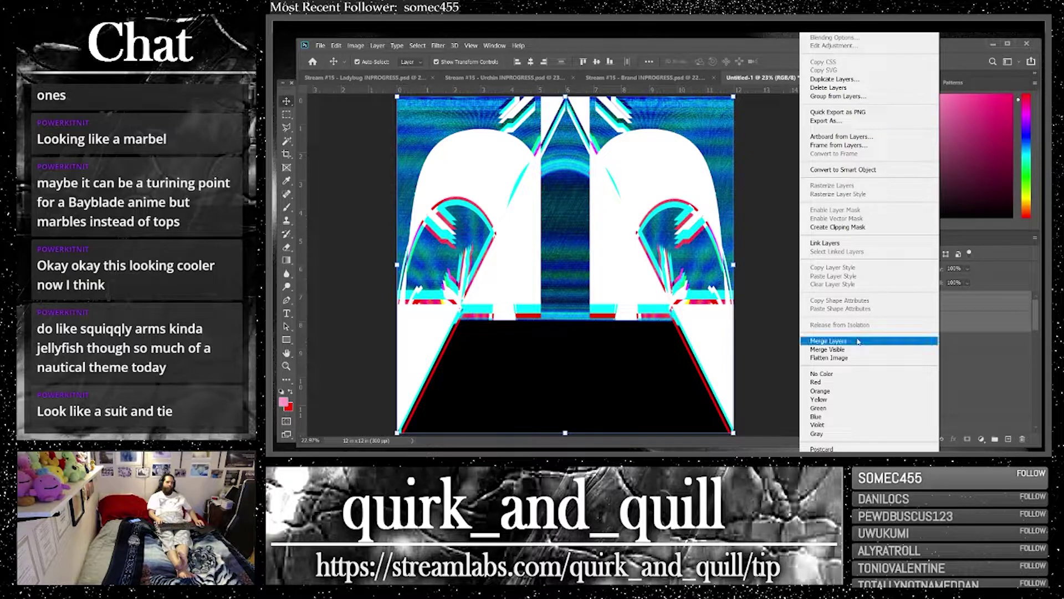
{"action": "left_click", "coordinate": [864, 338]}
Duplicate Layer 2 copy 2 and flip the copy vertically
{"action": "left_click", "coordinate": [987, 322]}
{"action": "left_click_drag", "start_coordinate": [942, 343], "coordinate": [1010, 440]}
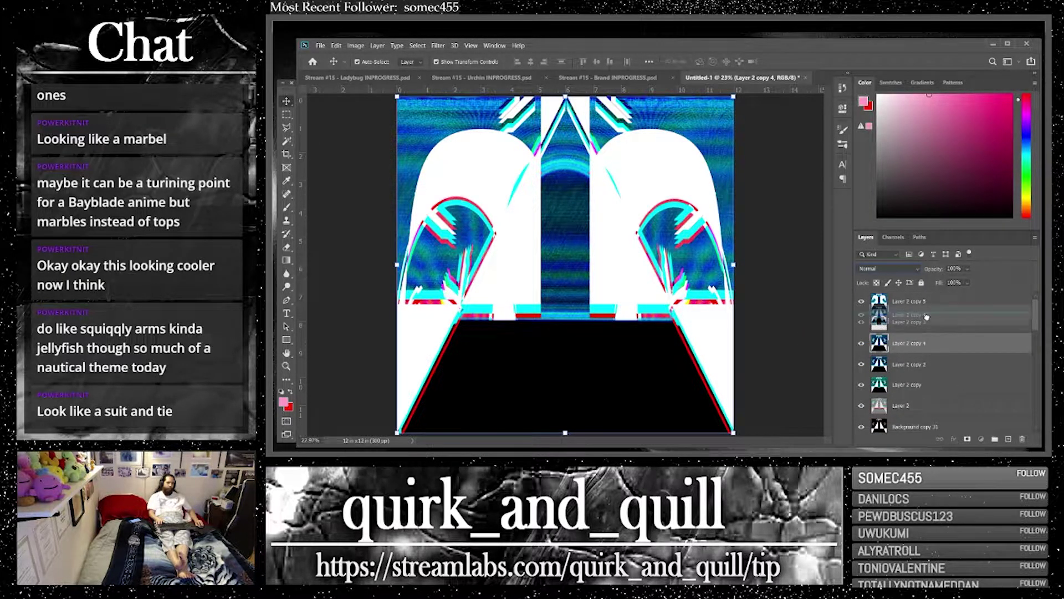
{"action": "left_click", "coordinate": [337, 45]}
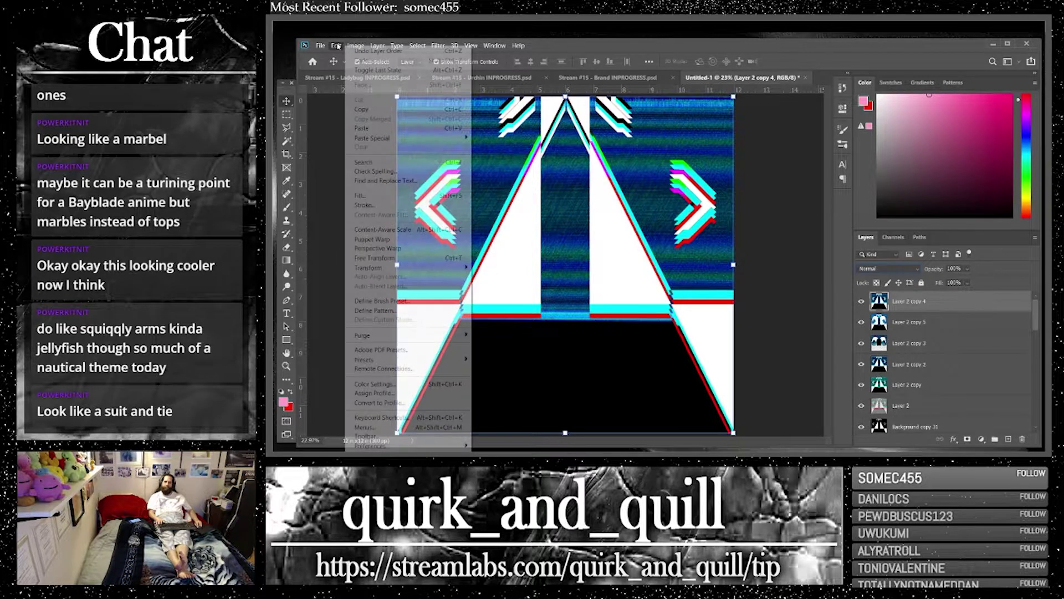
{"action": "mouse_move", "coordinate": [432, 267]}
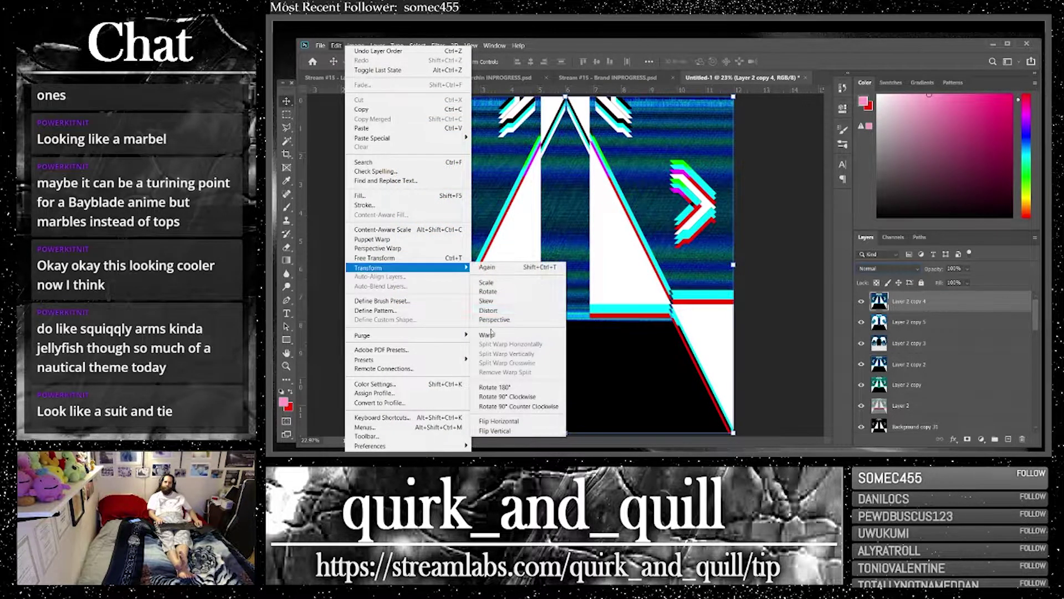
{"action": "left_click", "coordinate": [498, 430]}
Squash the flipped copy into the bottom third, keeping Normal blending after a Luminosity preview
{"action": "left_click", "coordinate": [888, 269]}
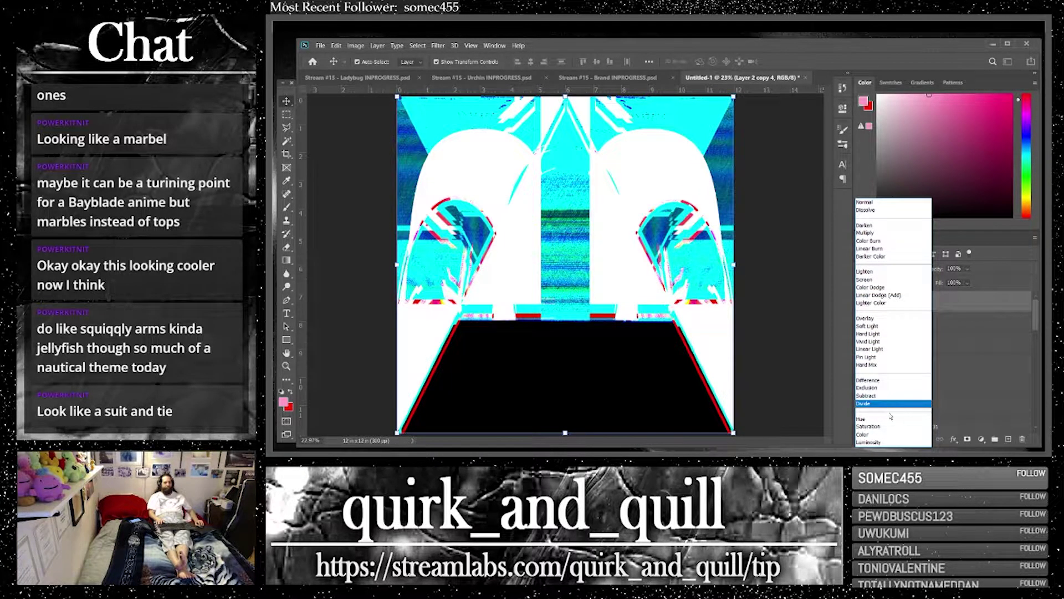
{"action": "left_click", "coordinate": [887, 442]}
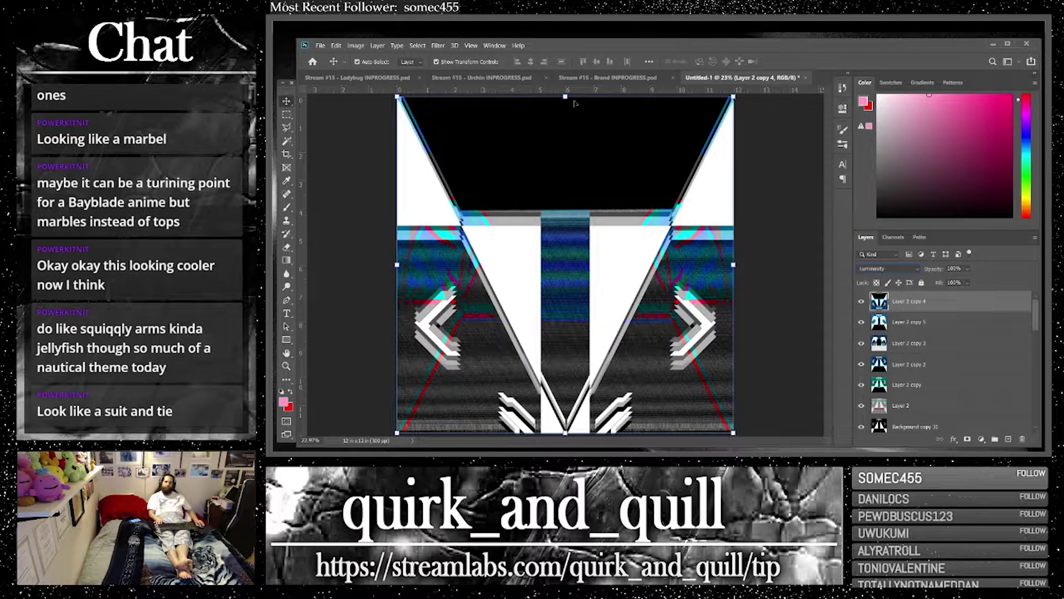
{"action": "left_click_drag", "start_coordinate": [566, 97], "coordinate": [590, 327]}
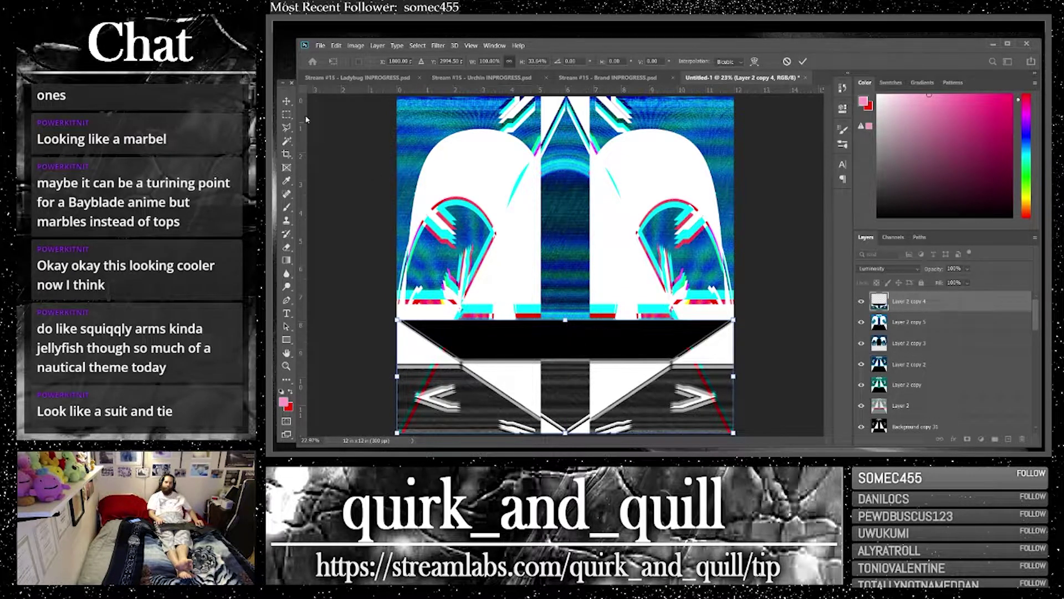
{"action": "key", "text": "Return"}
{"action": "left_click", "coordinate": [886, 268]}
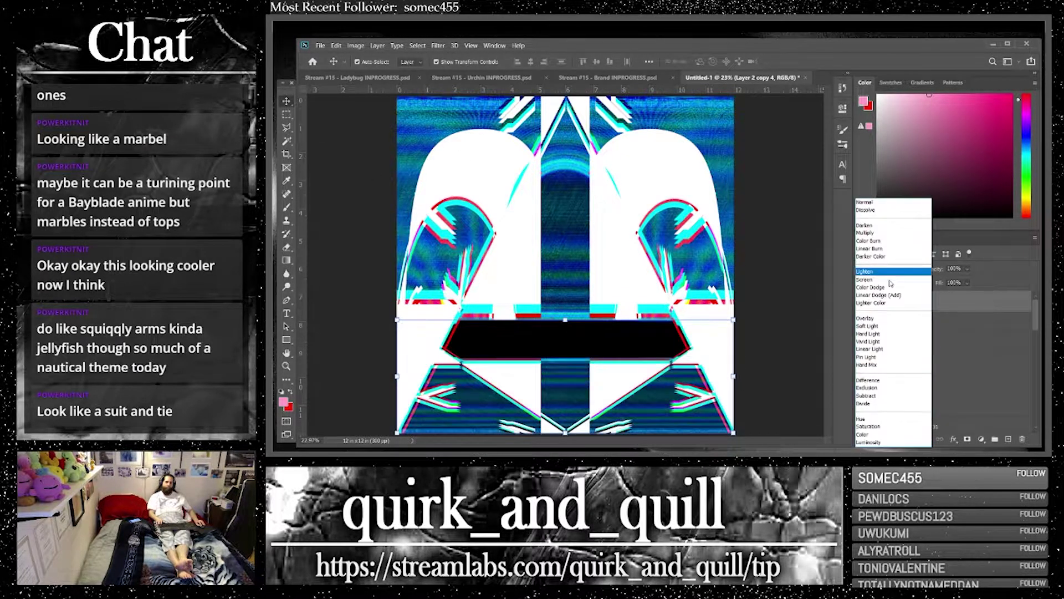
{"action": "left_click", "coordinate": [887, 203]}
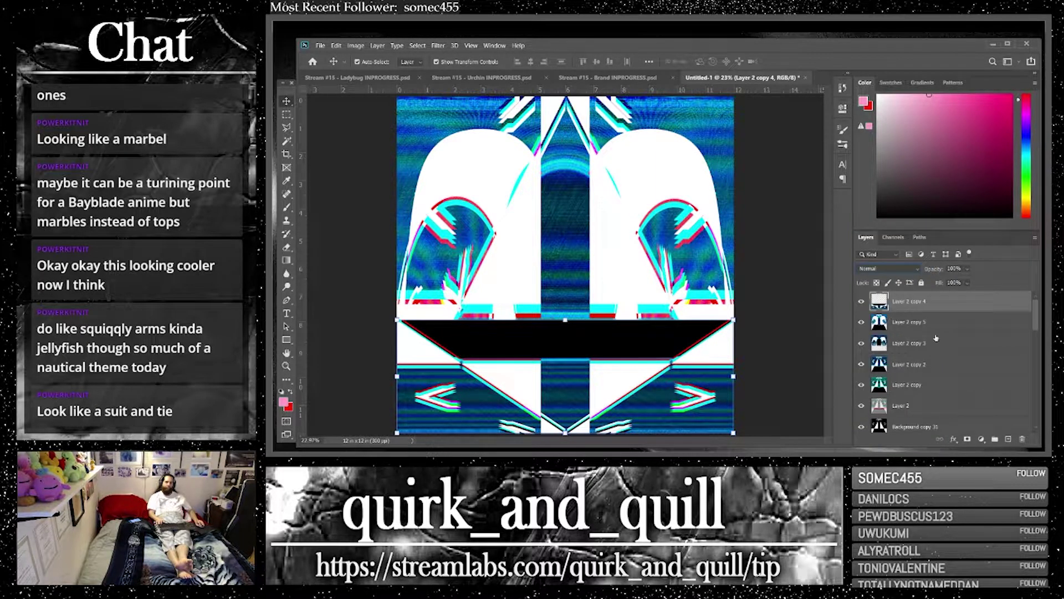
Duplicate Layer 2 copies 4 and 5 together and merge the duplicates into one layer
{"action": "left_click", "coordinate": [954, 325], "text": "shift"}
{"action": "key", "text": "ctrl+j"}
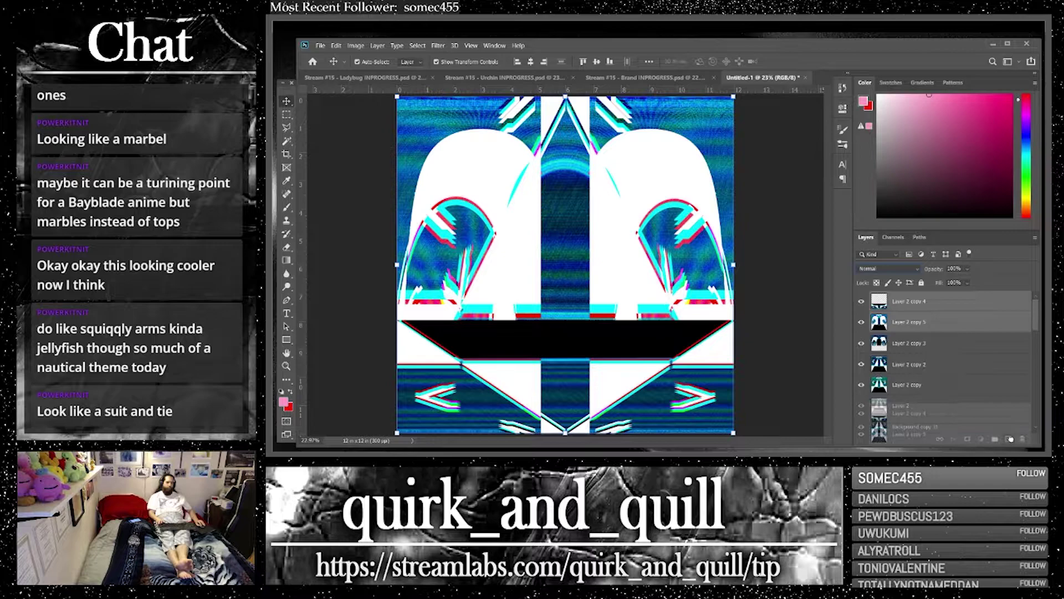
{"action": "right_click", "coordinate": [917, 328]}
{"action": "left_click", "coordinate": [804, 321]}
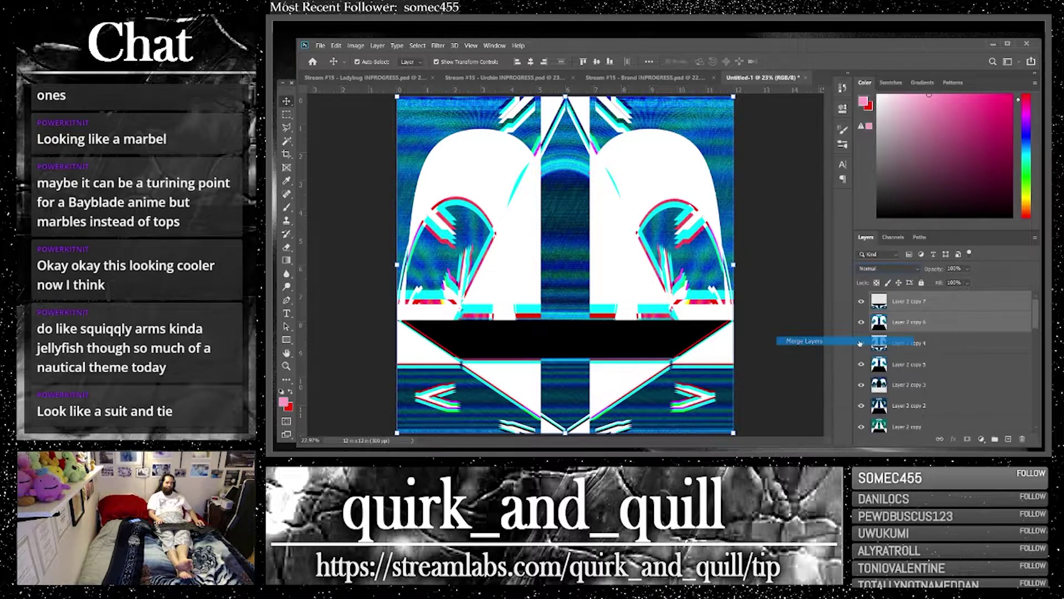
Duplicate Layer 2 copy 2 again, then duplicate Layer 2 copy 8 as copy 9
{"action": "left_click_drag", "start_coordinate": [1014, 388], "coordinate": [1009, 438]}
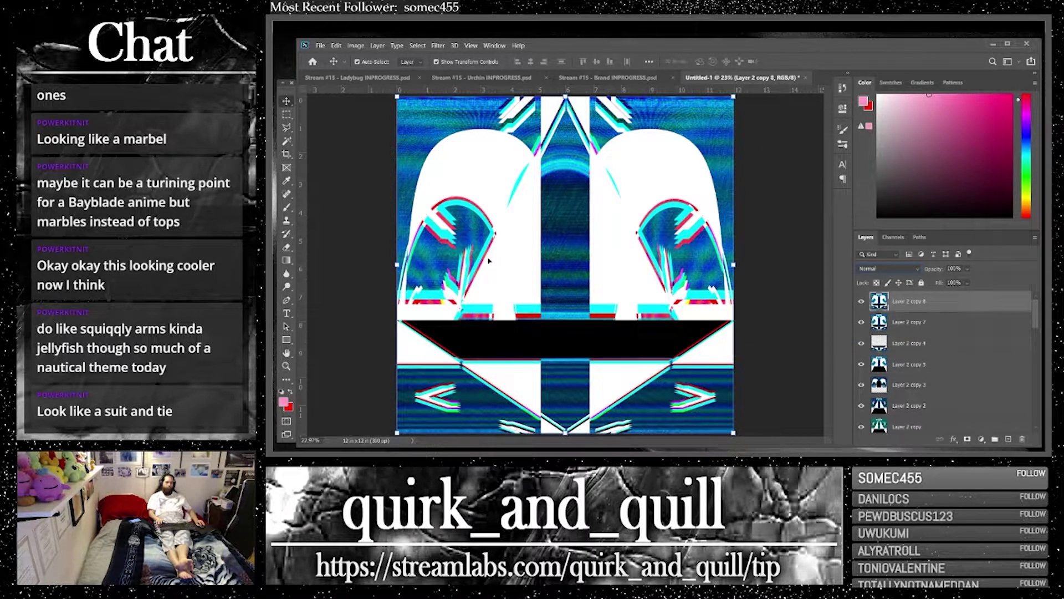
{"action": "left_click", "coordinate": [287, 155]}
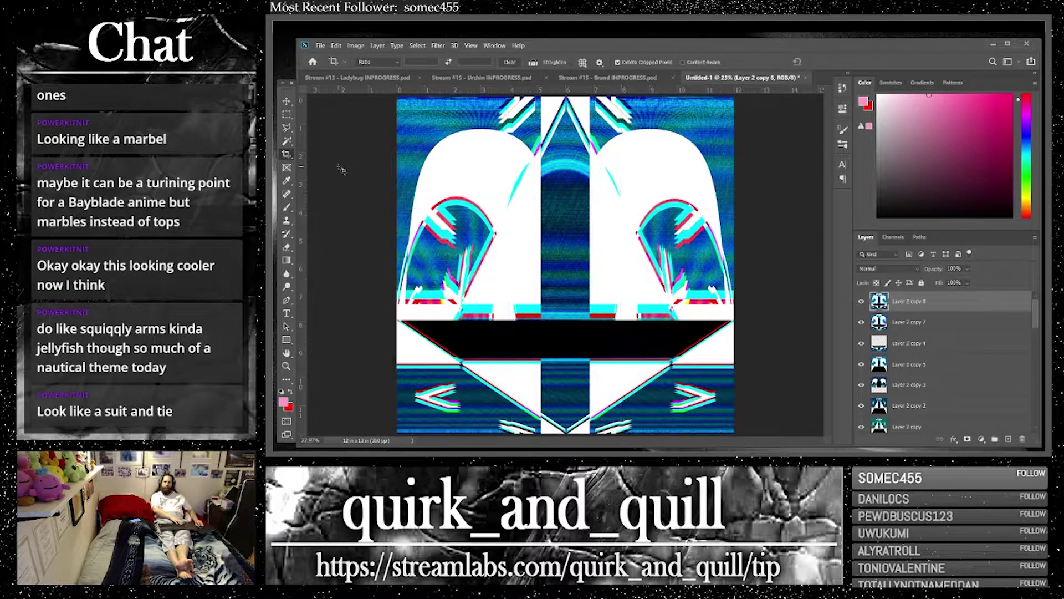
{"action": "left_click", "coordinate": [287, 102]}
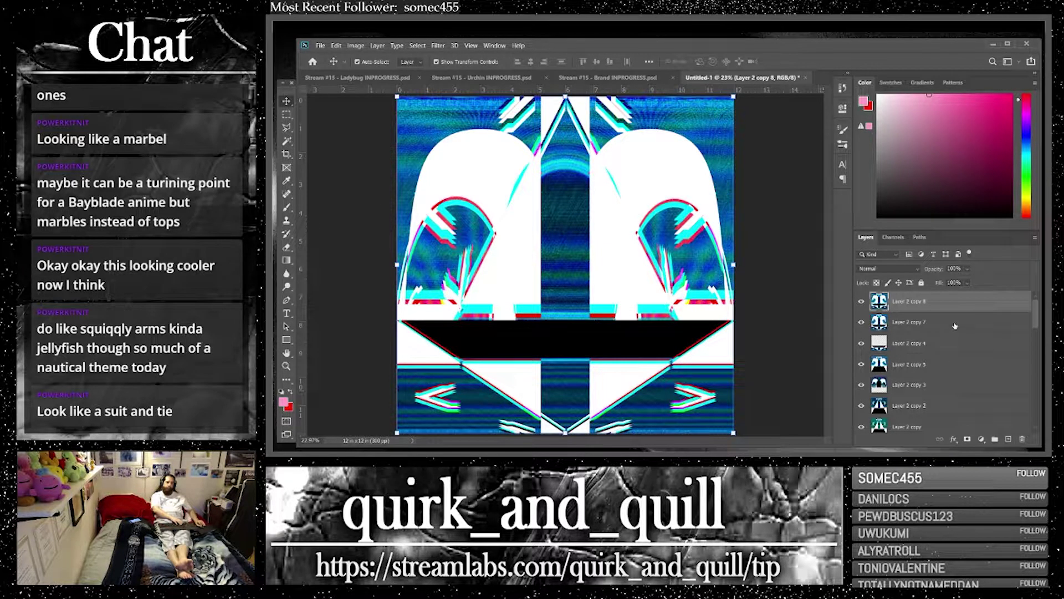
{"action": "left_click_drag", "start_coordinate": [953, 302], "coordinate": [1008, 439]}
Wrap the design into an orb with Polar Coordinates and duplicate the orb layer
{"action": "left_click", "coordinate": [437, 46]}
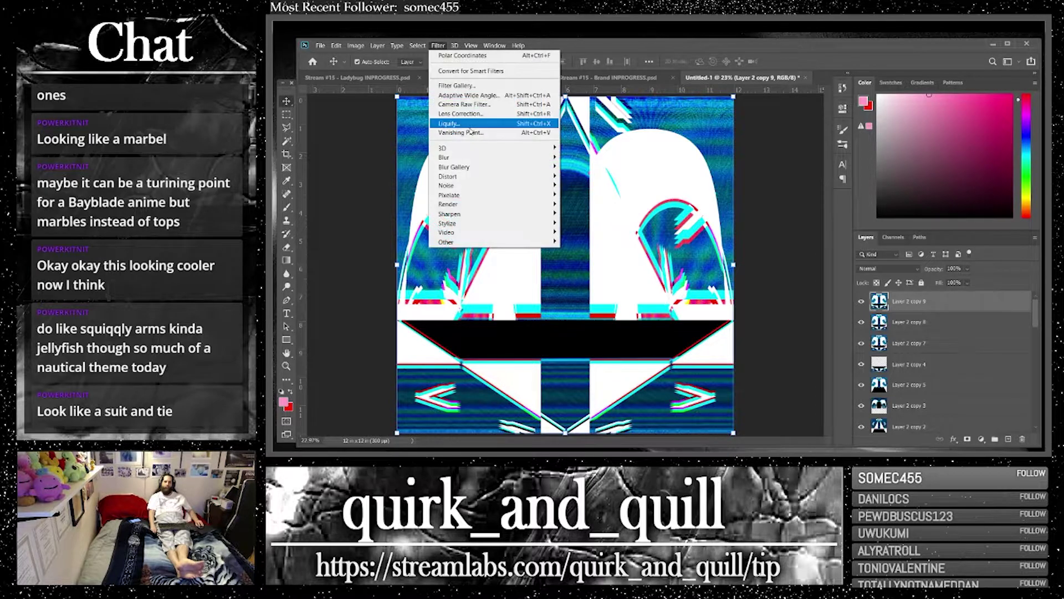
{"action": "mouse_move", "coordinate": [532, 176]}
{"action": "left_click", "coordinate": [594, 196]}
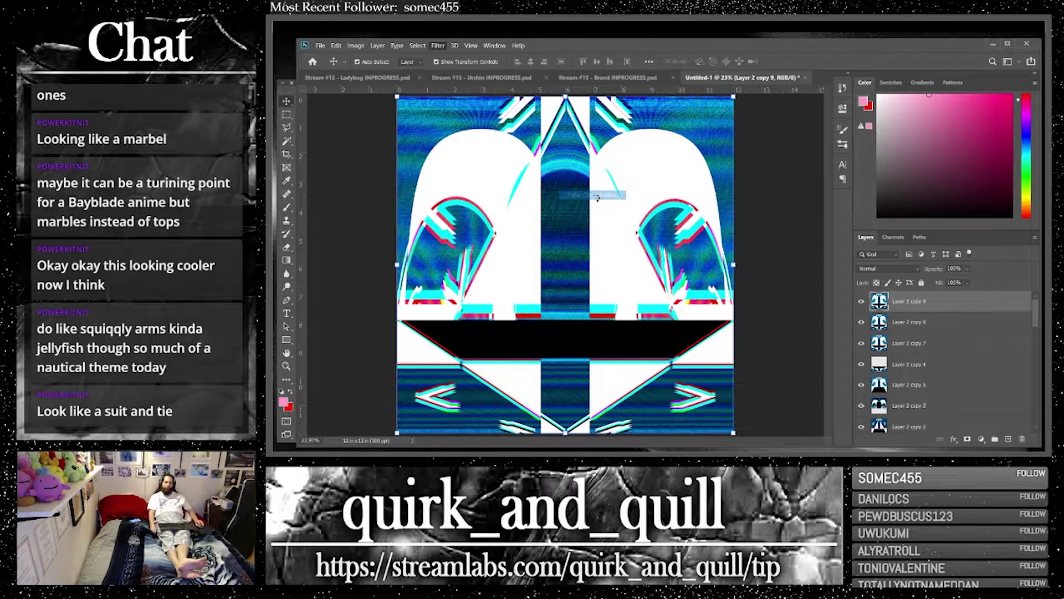
{"action": "left_click", "coordinate": [691, 188]}
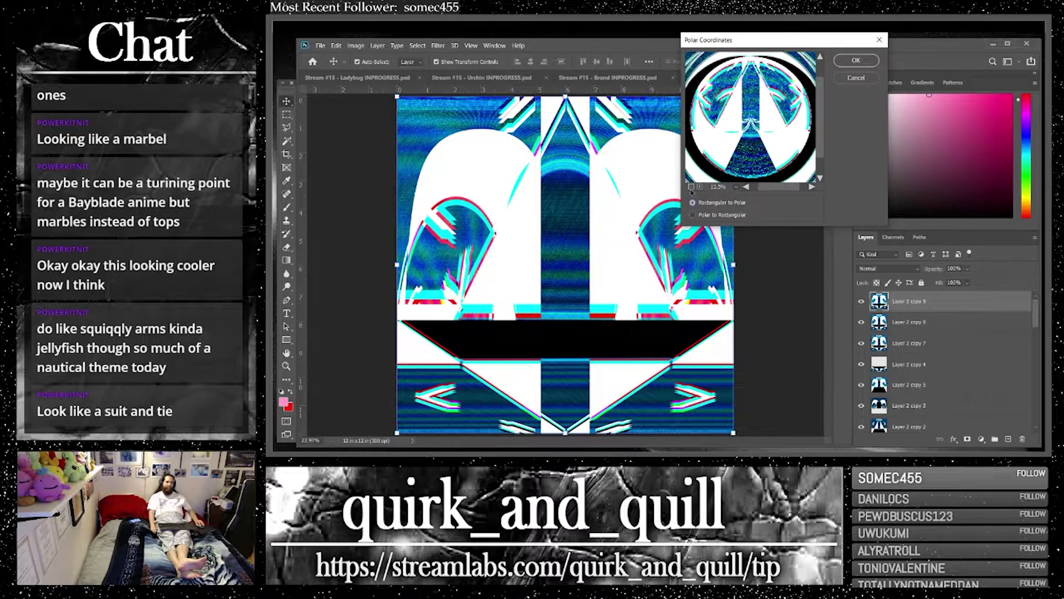
{"action": "left_click", "coordinate": [862, 58]}
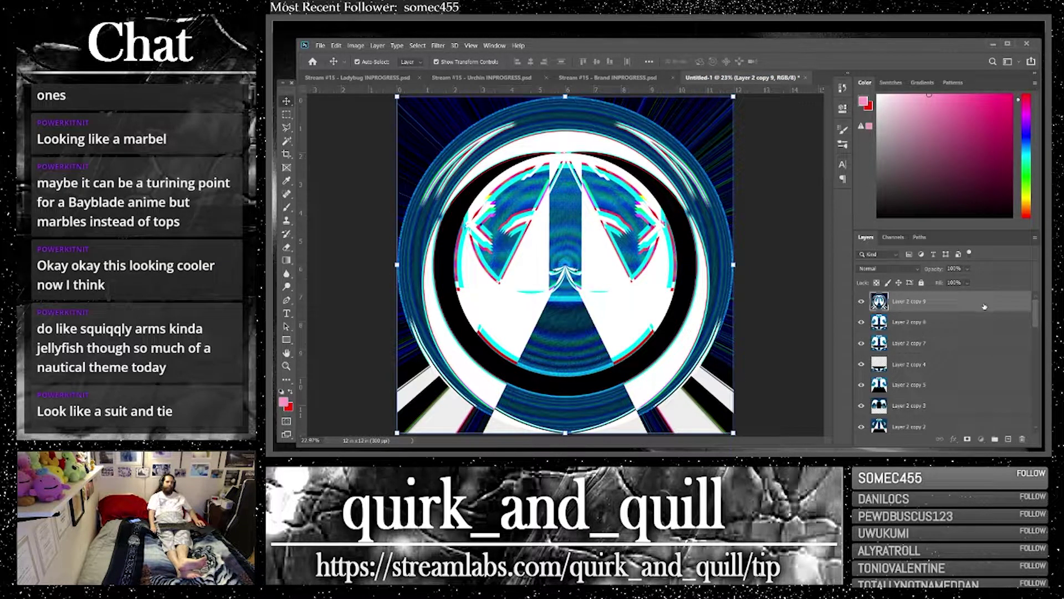
{"action": "key", "text": "ctrl+j"}
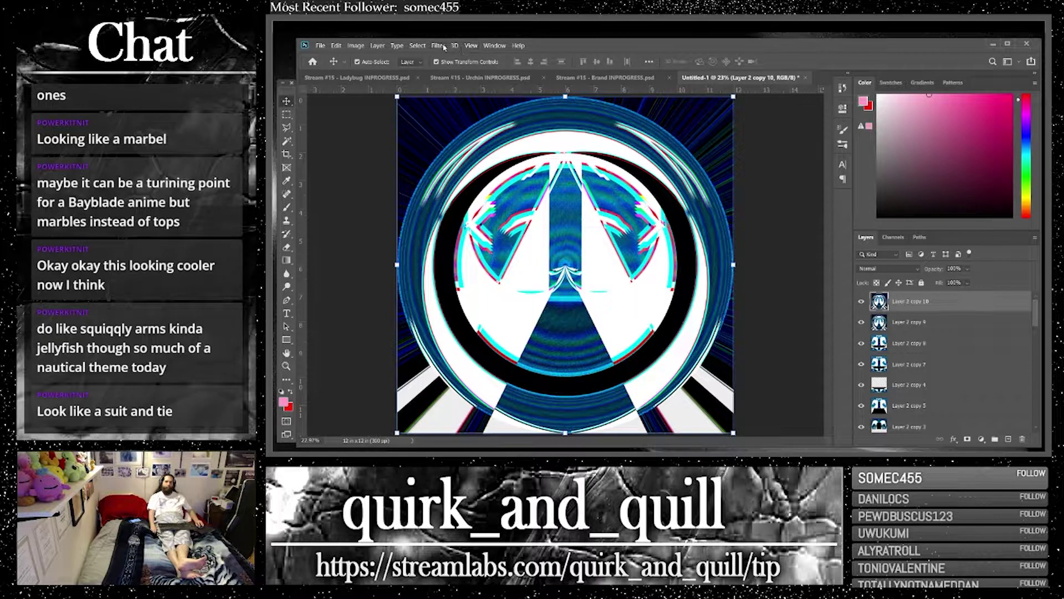
Apply a Wave distortion to the top layer and duplicate it
{"action": "left_click", "coordinate": [443, 47]}
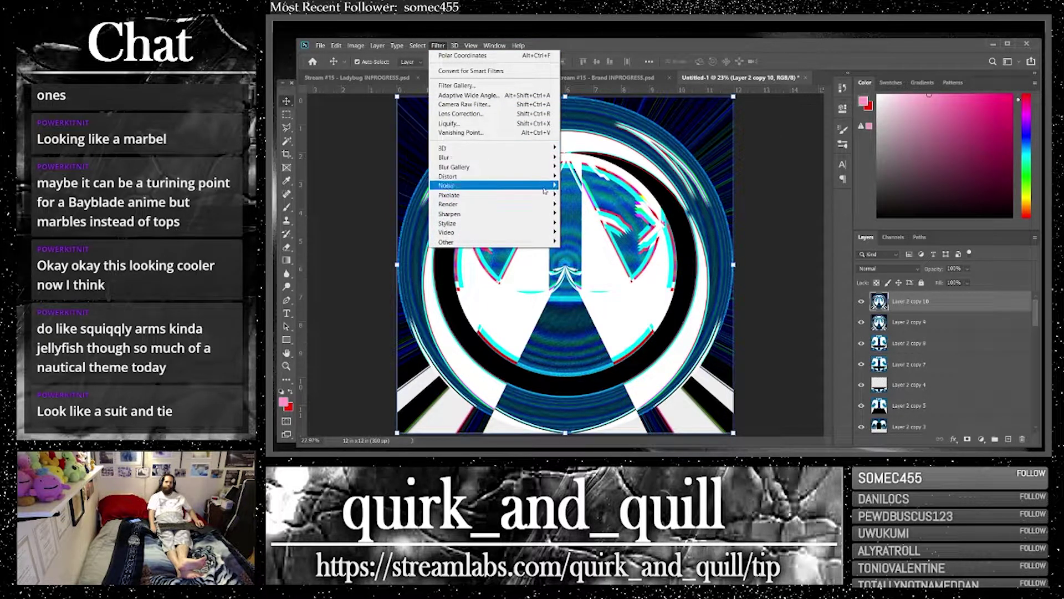
{"action": "mouse_move", "coordinate": [548, 177]}
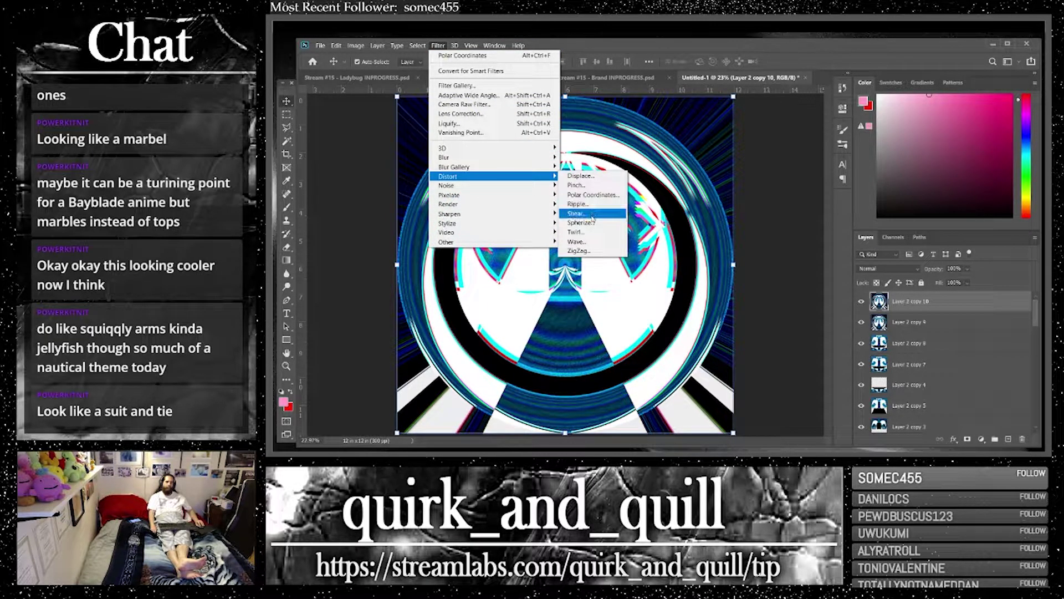
{"action": "left_click", "coordinate": [580, 242]}
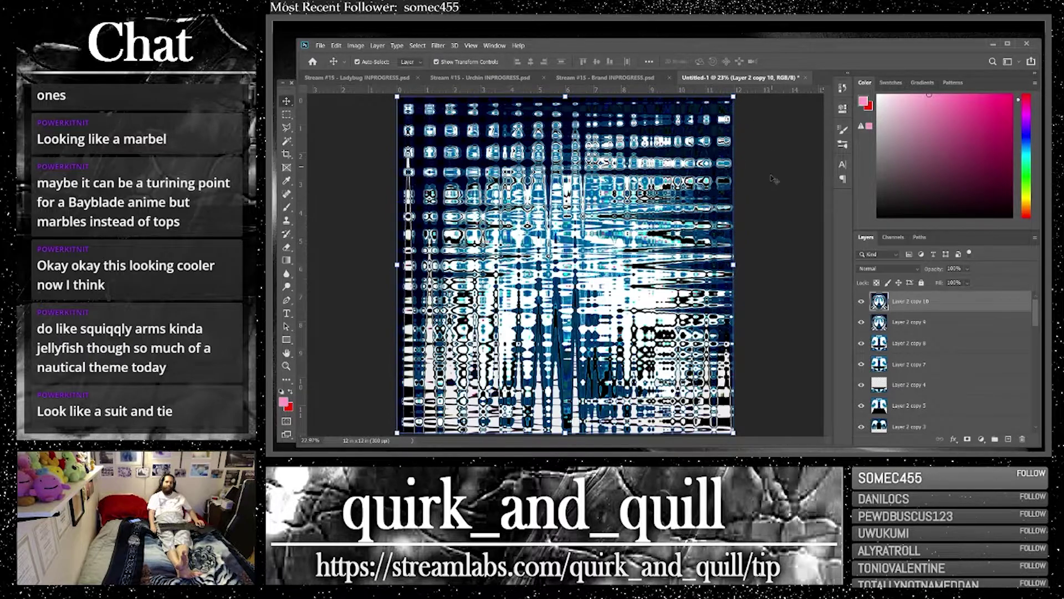
{"action": "key", "text": "ctrl+j"}
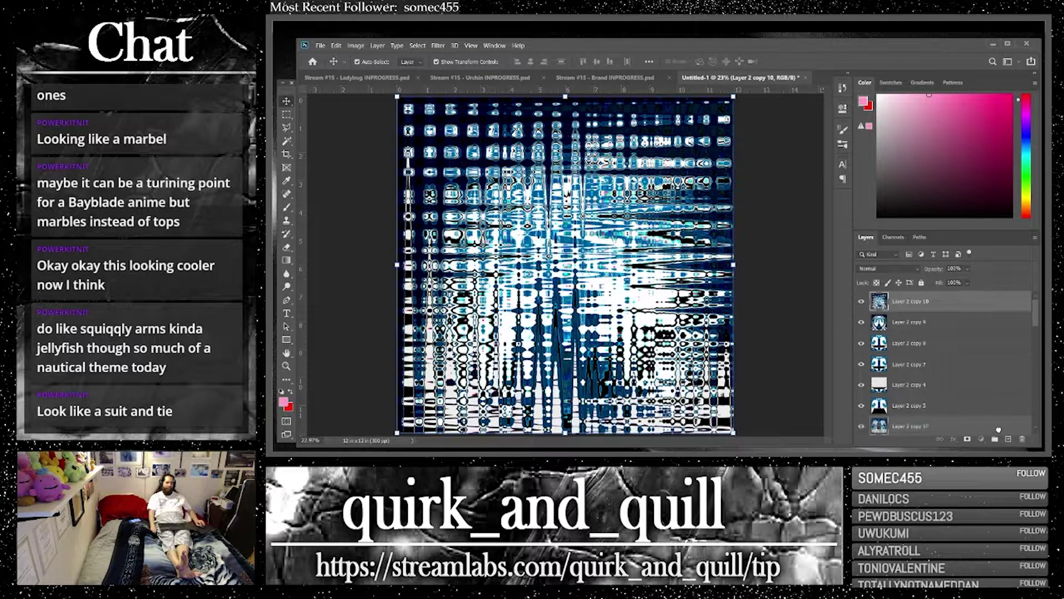
Flip the duplicate horizontally, blend it in Multiply and merge it with the layer below
{"action": "left_click", "coordinate": [338, 46]}
{"action": "mouse_move", "coordinate": [421, 268]}
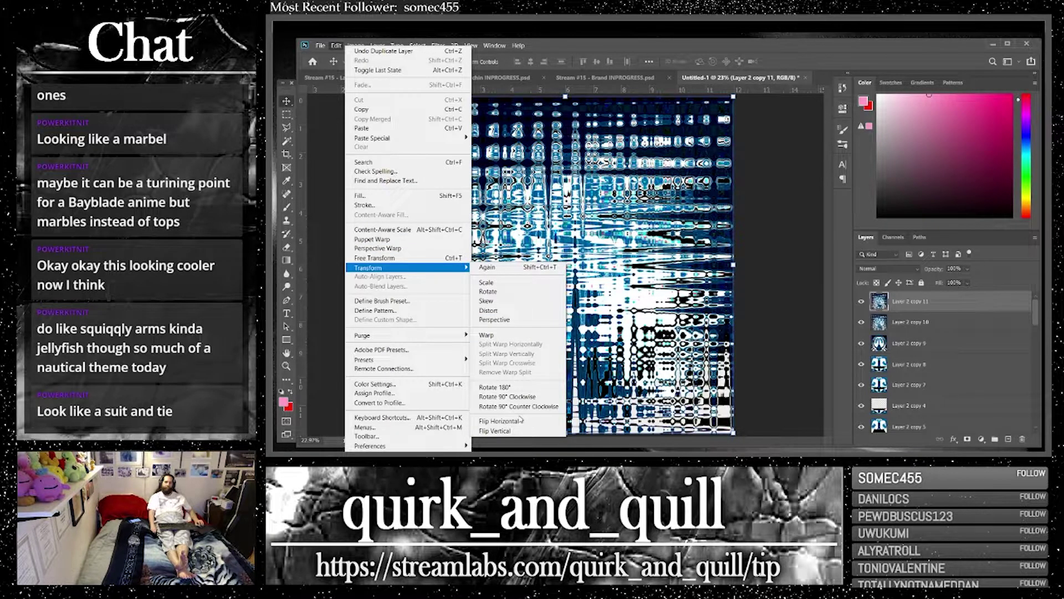
{"action": "left_click", "coordinate": [522, 420]}
{"action": "left_click", "coordinate": [888, 268]}
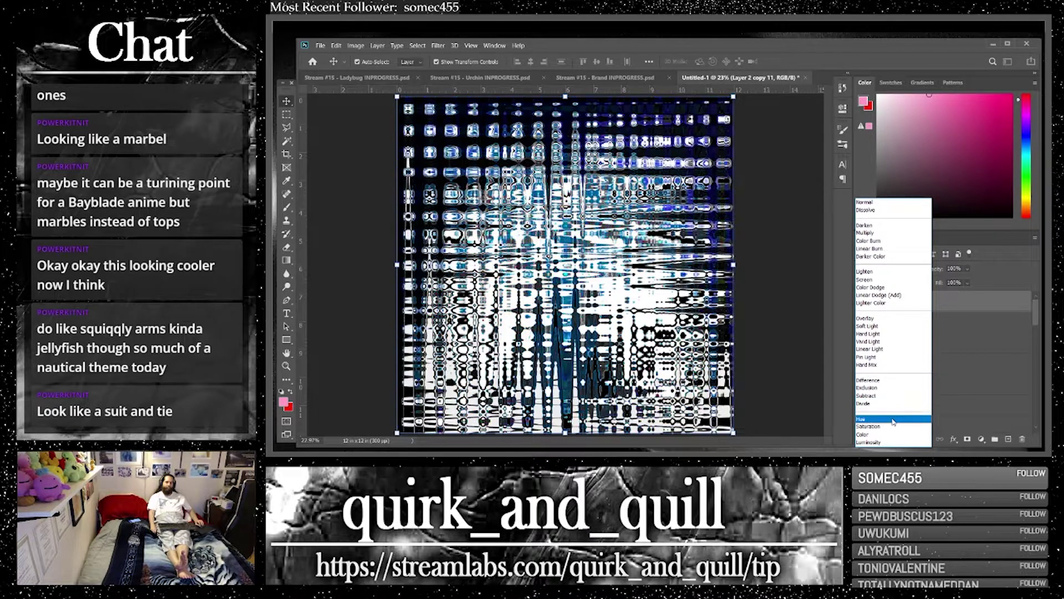
{"action": "left_click", "coordinate": [880, 232]}
{"action": "left_click", "coordinate": [912, 313], "text": "shift"}
{"action": "right_click", "coordinate": [885, 318]}
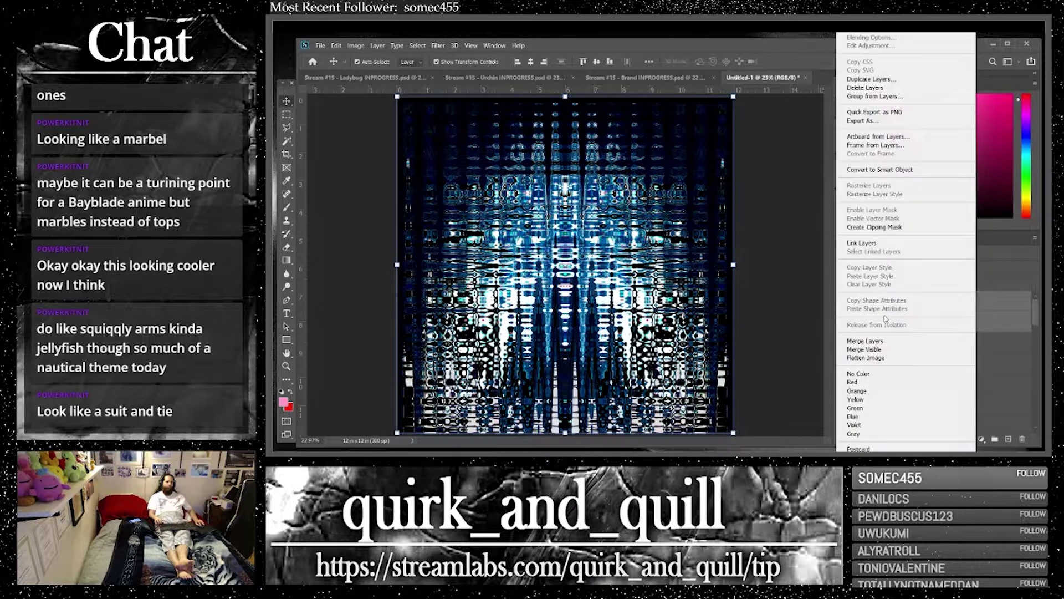
{"action": "left_click", "coordinate": [886, 342]}
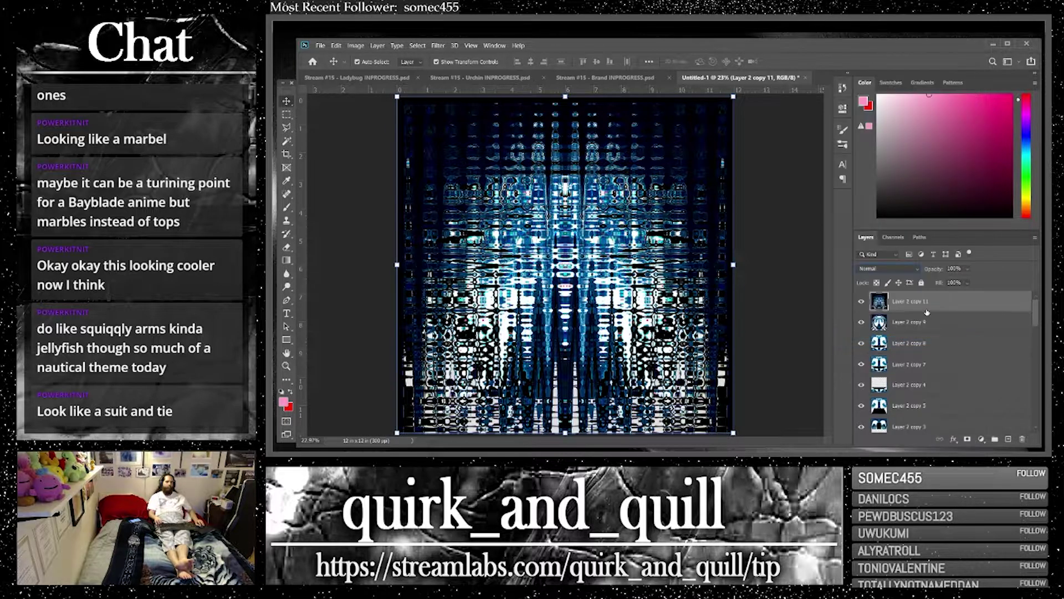
Set the merged layer to Lighter Color, merge copies into Layer 2 copy 12, then duplicate as copy 13
{"action": "left_click", "coordinate": [896, 269]}
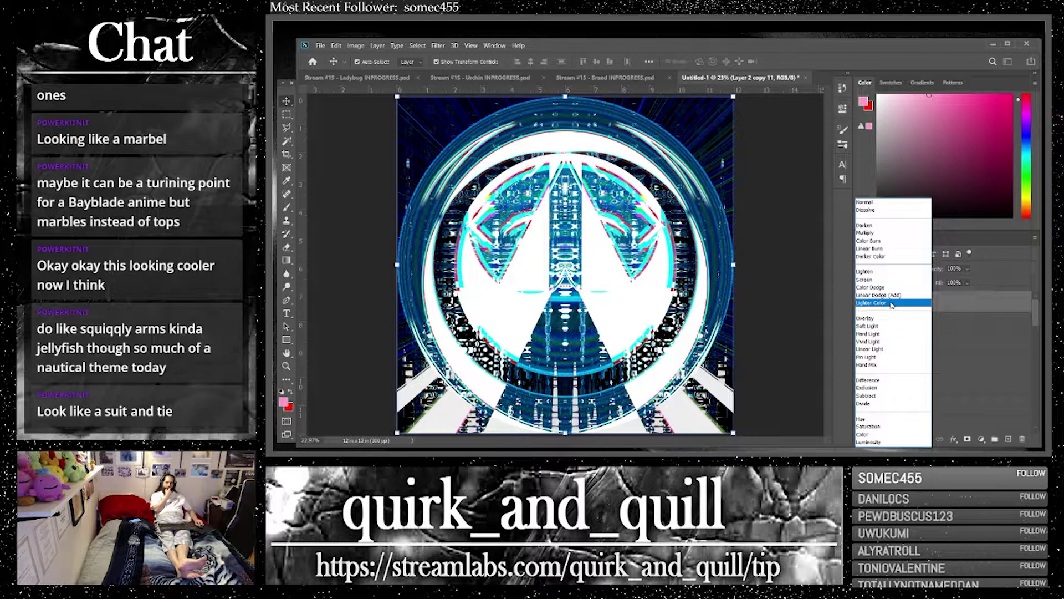
{"action": "left_click", "coordinate": [892, 304]}
{"action": "left_click", "coordinate": [909, 322], "text": "shift"}
{"action": "left_click_drag", "start_coordinate": [912, 323], "coordinate": [1006, 438]}
{"action": "right_click", "coordinate": [899, 328]}
{"action": "left_click", "coordinate": [965, 343]}
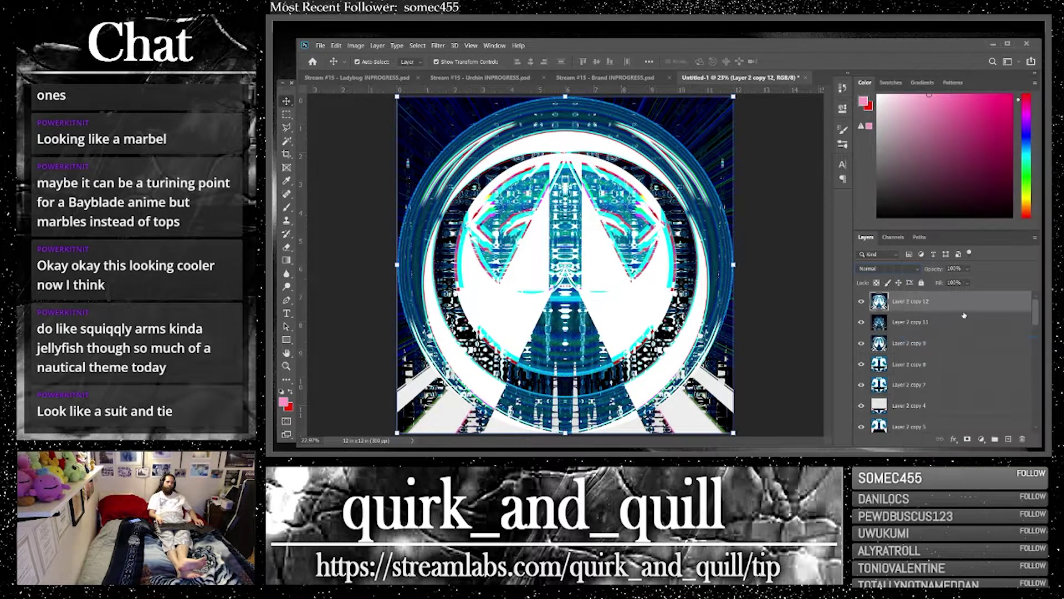
{"action": "left_click_drag", "start_coordinate": [965, 315], "coordinate": [1008, 439]}
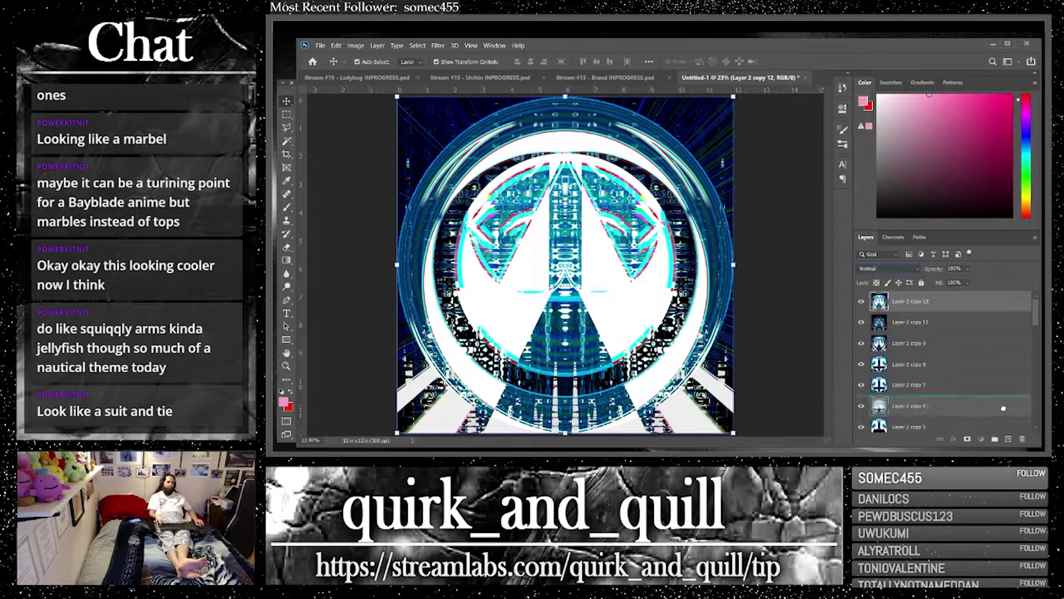
Try the Displace distortion on the layer and cancel the displacement map choice
{"action": "left_click", "coordinate": [438, 45]}
{"action": "mouse_move", "coordinate": [531, 179]}
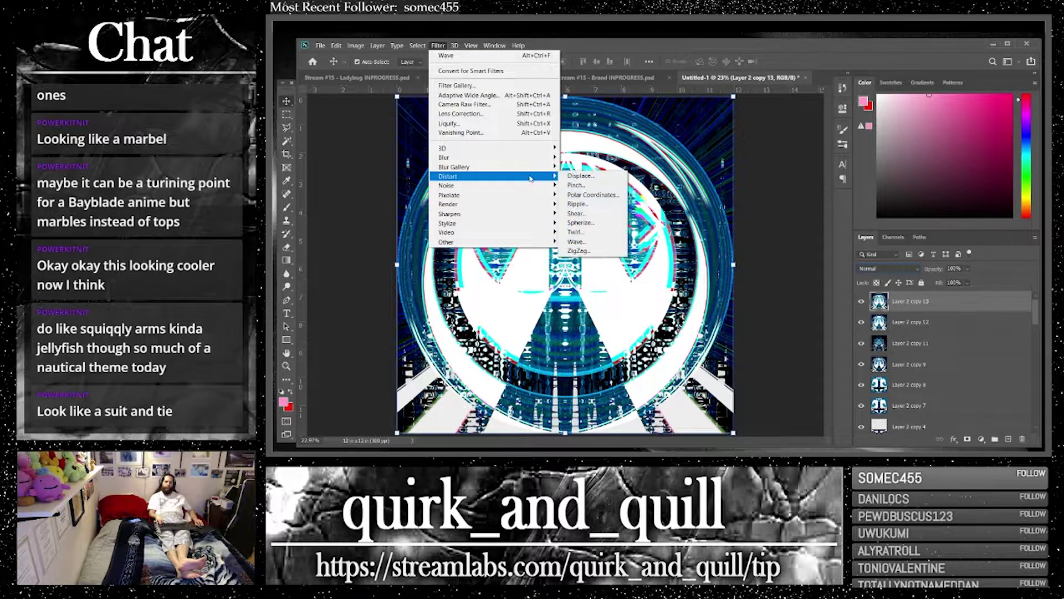
{"action": "left_click", "coordinate": [590, 204]}
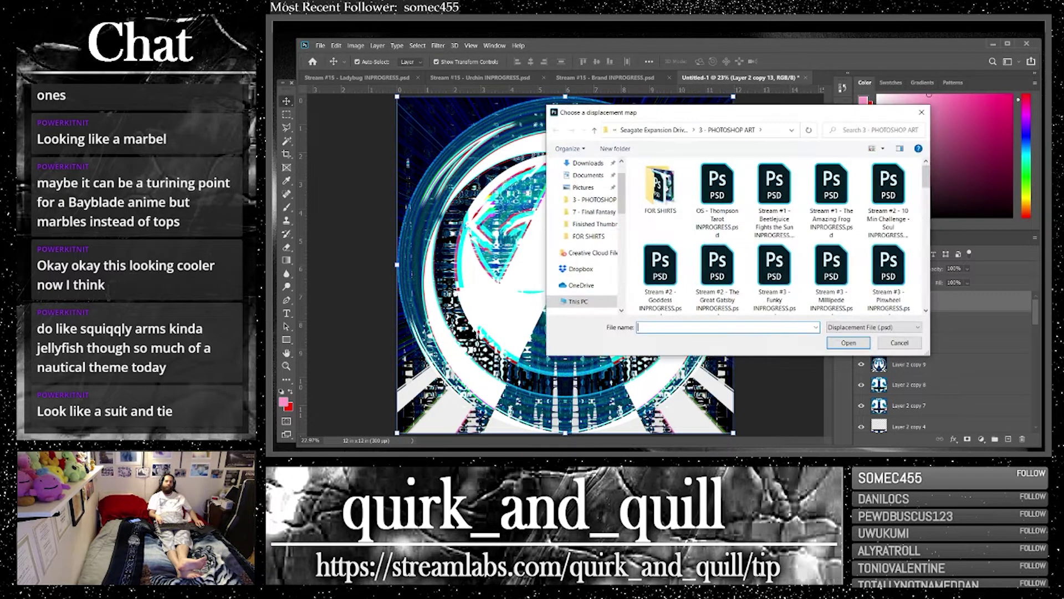
{"action": "left_click", "coordinate": [908, 342]}
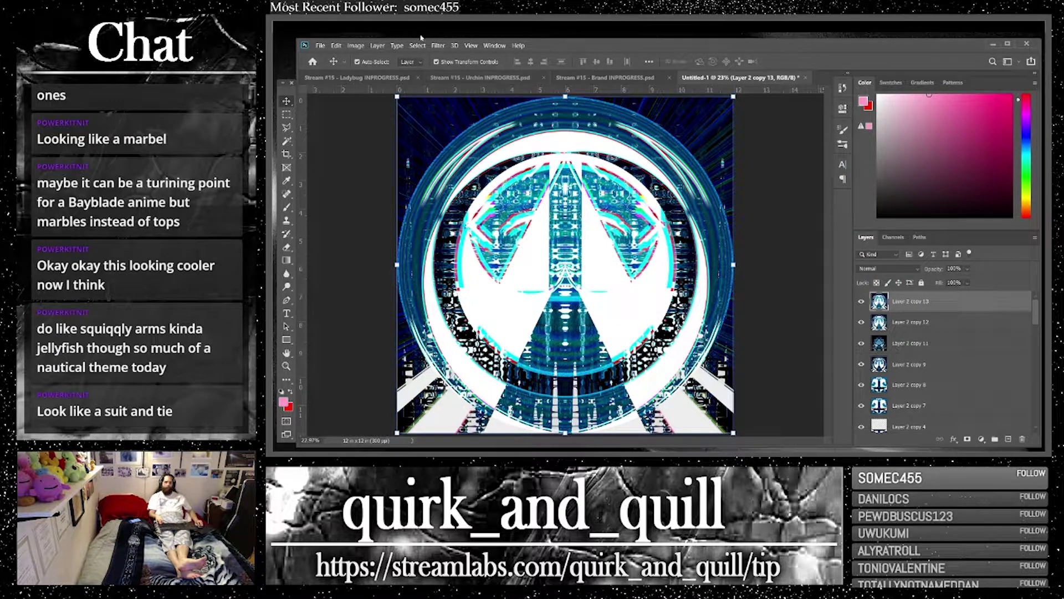
Apply a Rectangular to Polar Polar Coordinates warp to Layer 2 copy 13
{"action": "left_click", "coordinate": [438, 46]}
{"action": "mouse_move", "coordinate": [501, 183]}
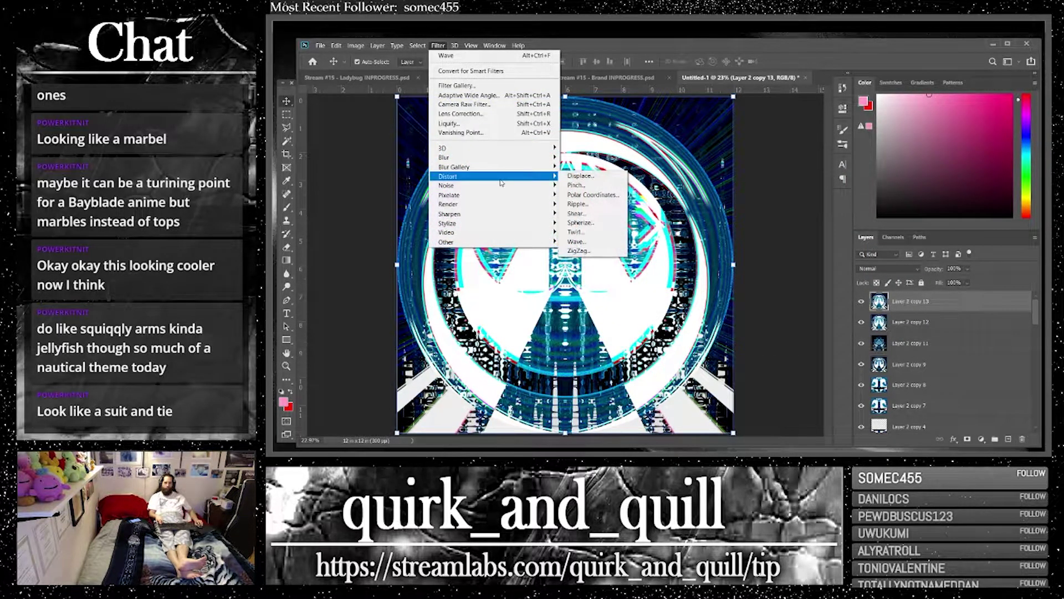
{"action": "left_click", "coordinate": [591, 195]}
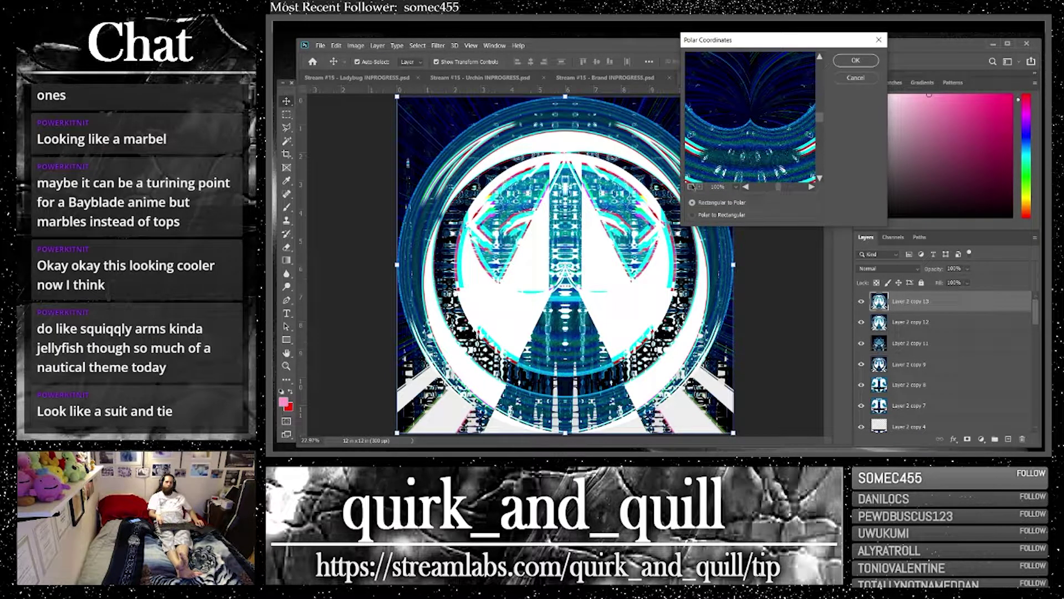
{"action": "left_click", "coordinate": [691, 187]}
{"action": "left_click", "coordinate": [691, 187]}
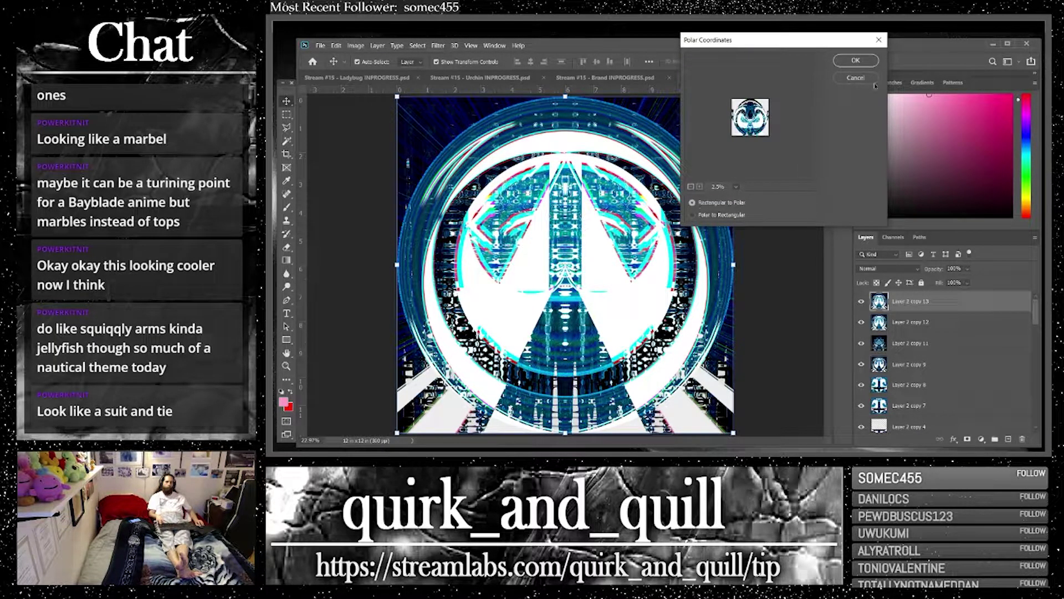
{"action": "left_click", "coordinate": [855, 60]}
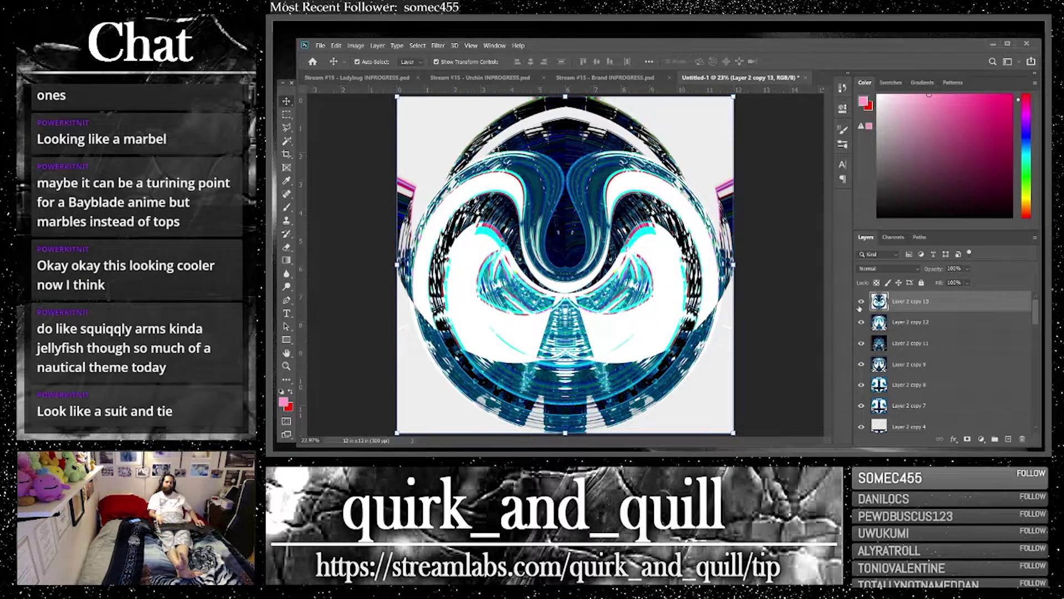
{"action": "left_click", "coordinate": [886, 268]}
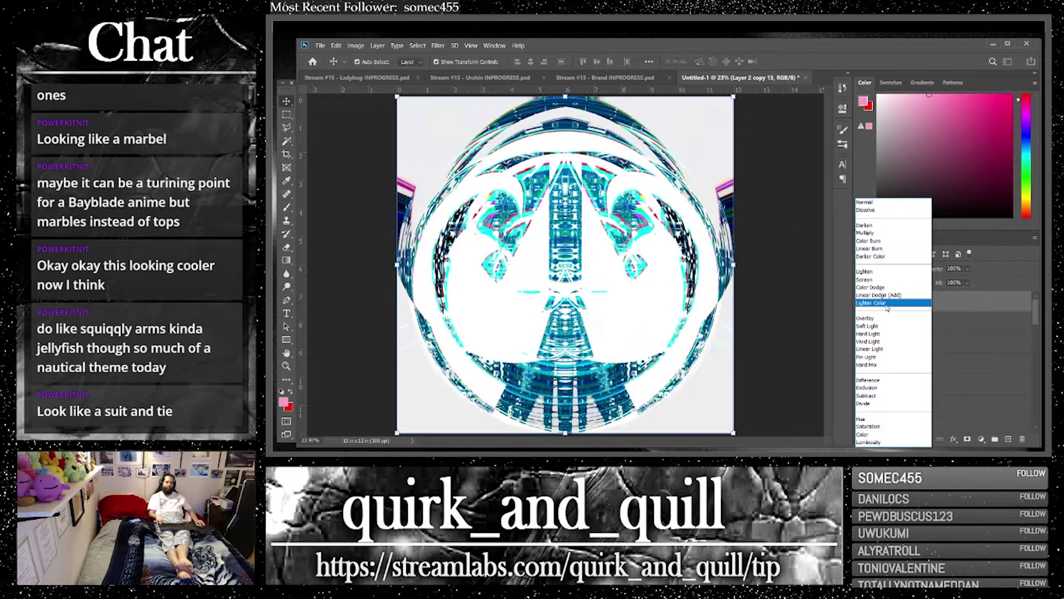
Blend the warped layer in Pin Light, merge into Layer 2 copy 15, and duplicate as copy 16
{"action": "left_click", "coordinate": [884, 359]}
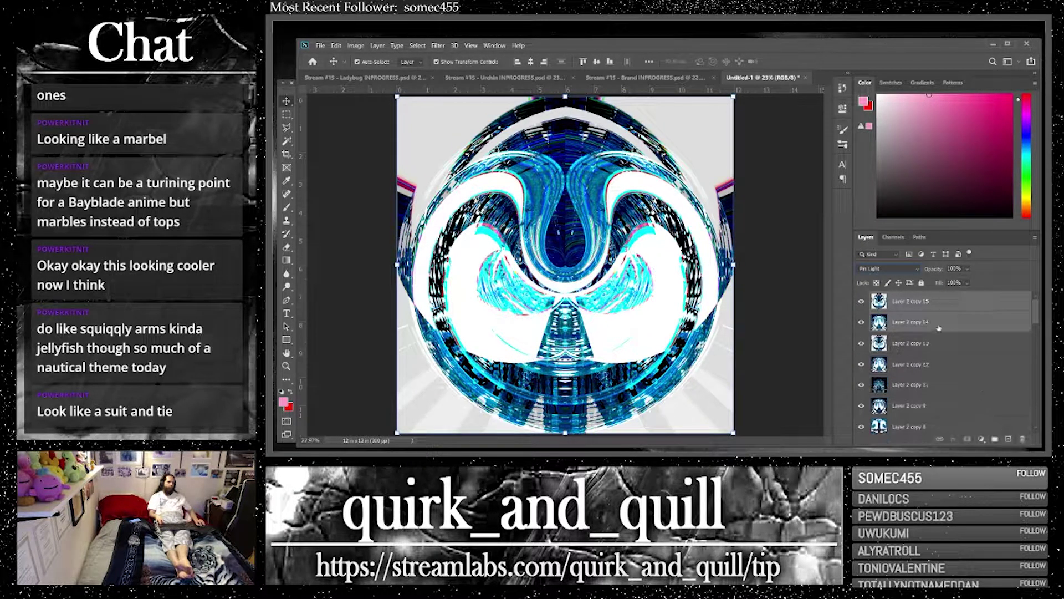
{"action": "right_click", "coordinate": [937, 329]}
{"action": "left_click", "coordinate": [880, 341]}
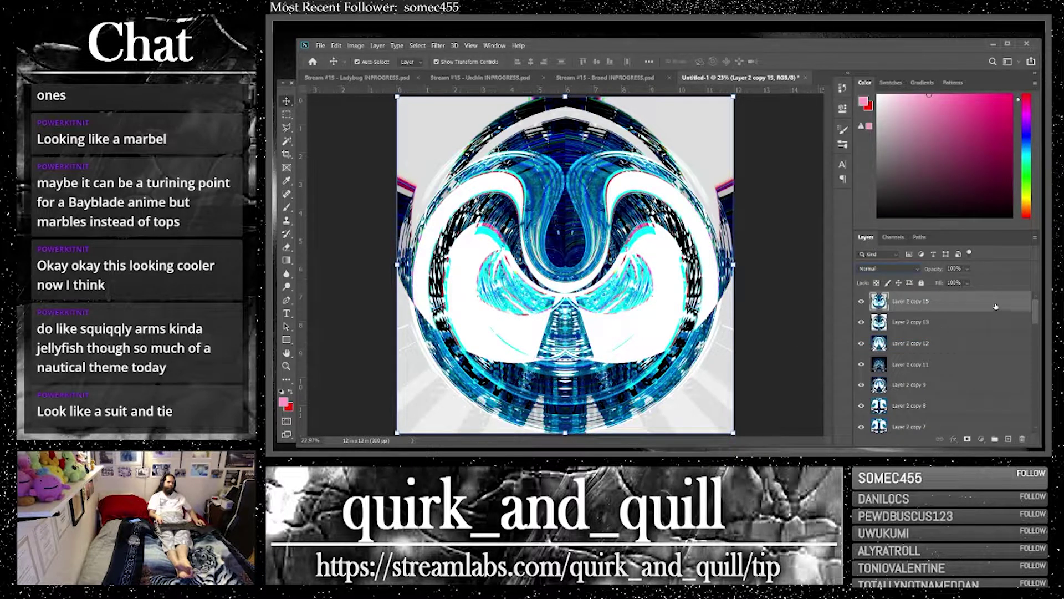
{"action": "left_click_drag", "start_coordinate": [996, 307], "coordinate": [1013, 439]}
Set copy 16 to Hue, merge duplicates of copies 15 and 16 into copy 18, then duplicate as copy 19
{"action": "left_click", "coordinate": [893, 270]}
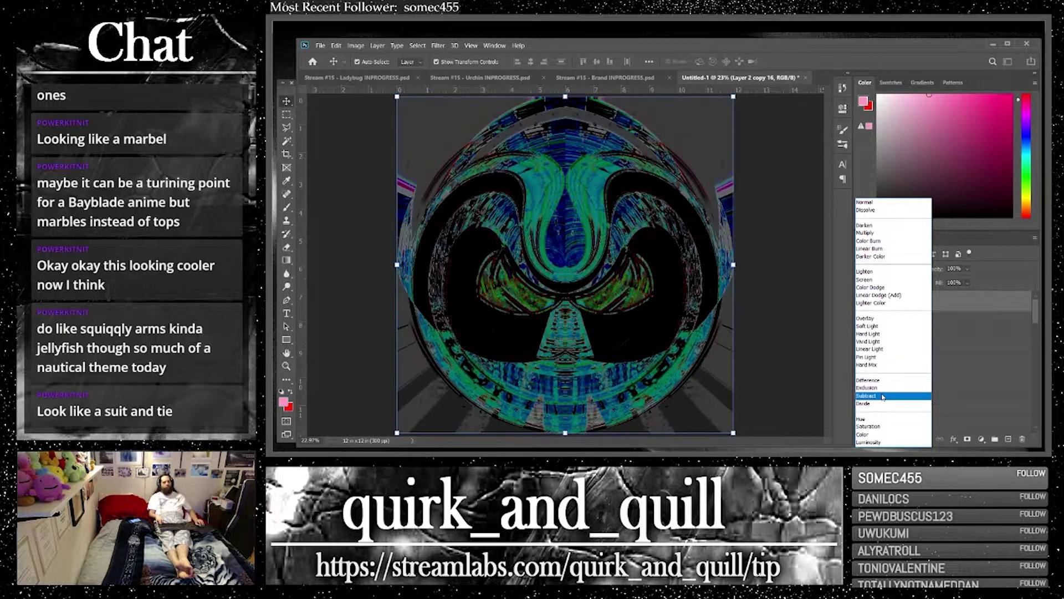
{"action": "left_click", "coordinate": [884, 420]}
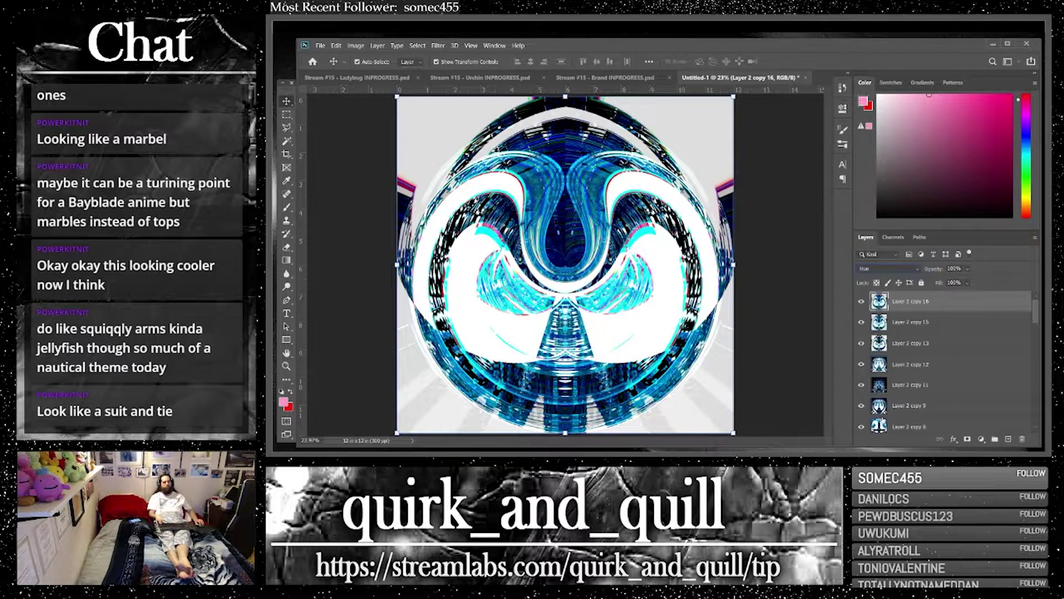
{"action": "left_click", "coordinate": [931, 322], "text": "shift"}
{"action": "key", "text": "ctrl+j"}
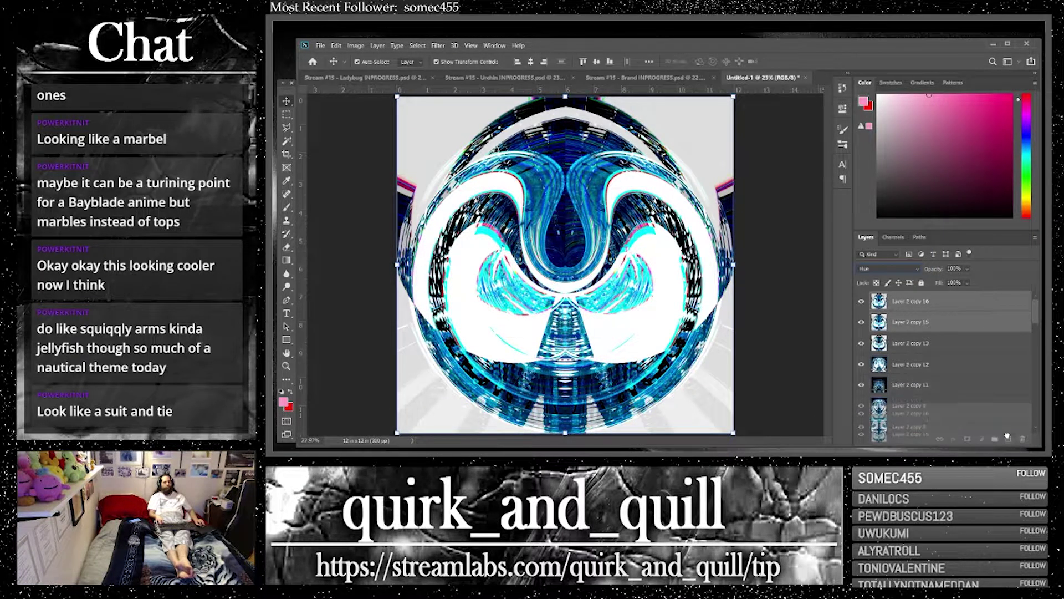
{"action": "right_click", "coordinate": [950, 342]}
{"action": "left_click", "coordinate": [951, 347]}
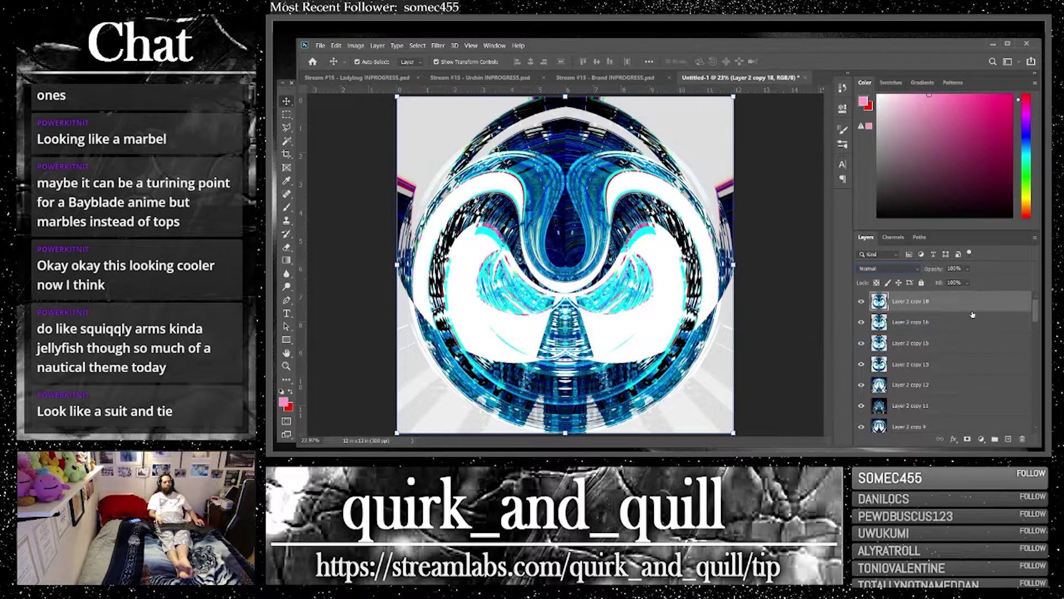
{"action": "key", "text": "ctrl+j"}
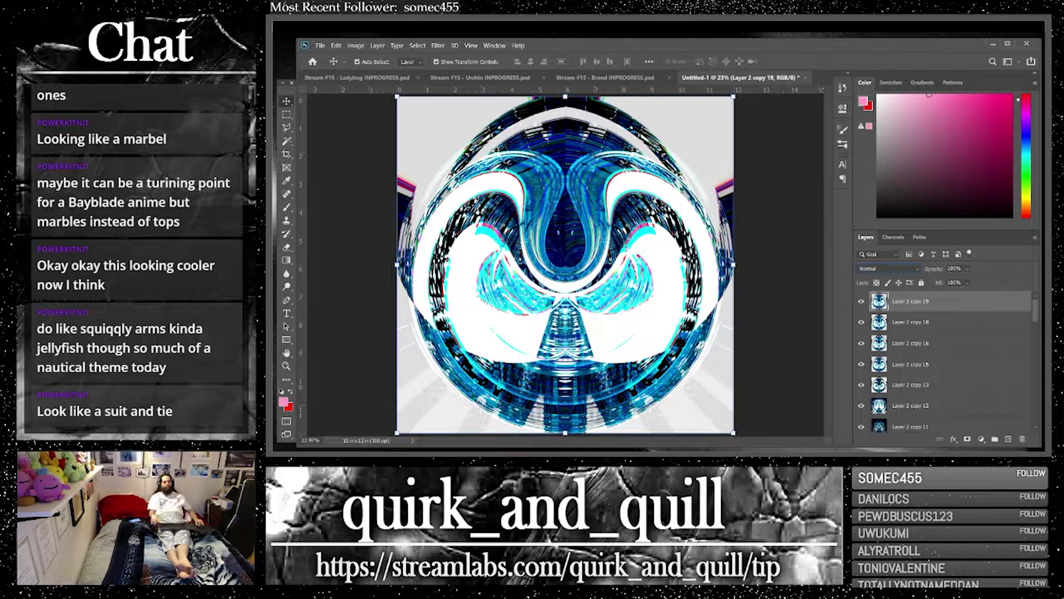
{"action": "left_click", "coordinate": [286, 141]}
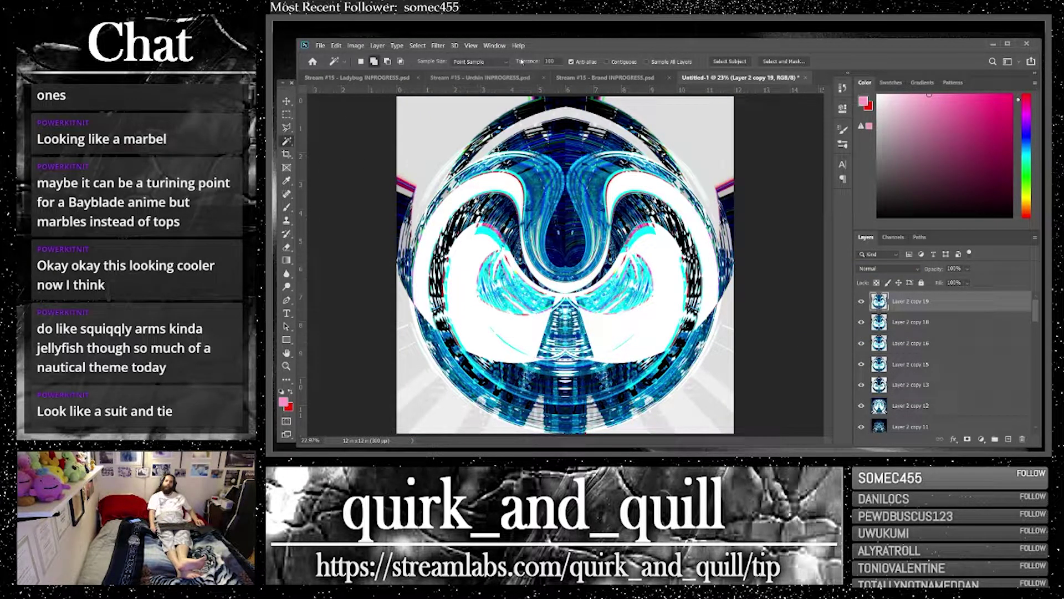
Trial-select the lower-left and lower-right grey background at tolerance 20, deselect, and duplicate the top layer as copy 20
{"action": "type", "text": "20"}
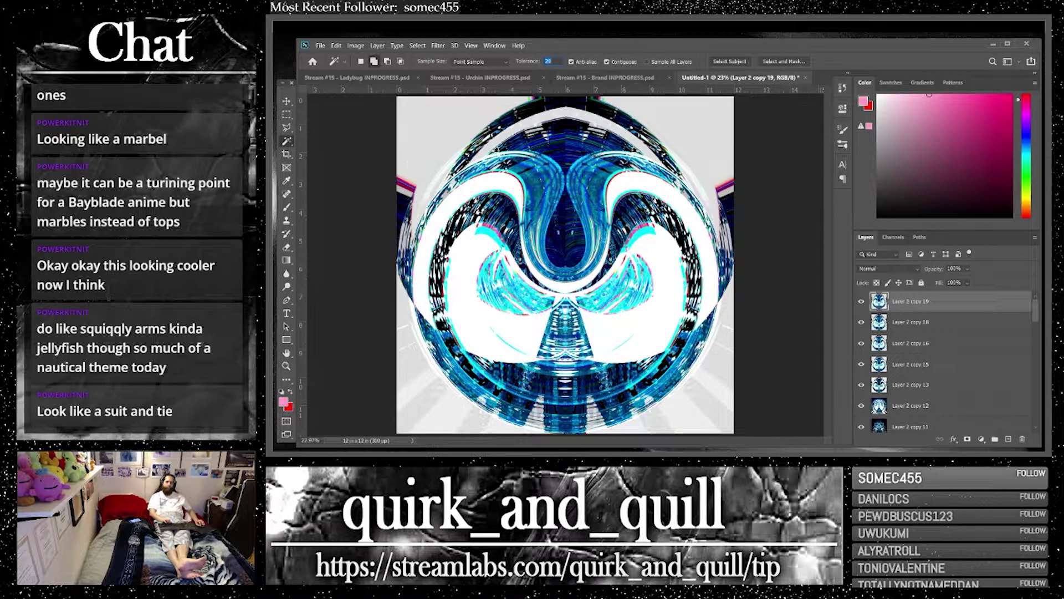
{"action": "left_click", "coordinate": [403, 321]}
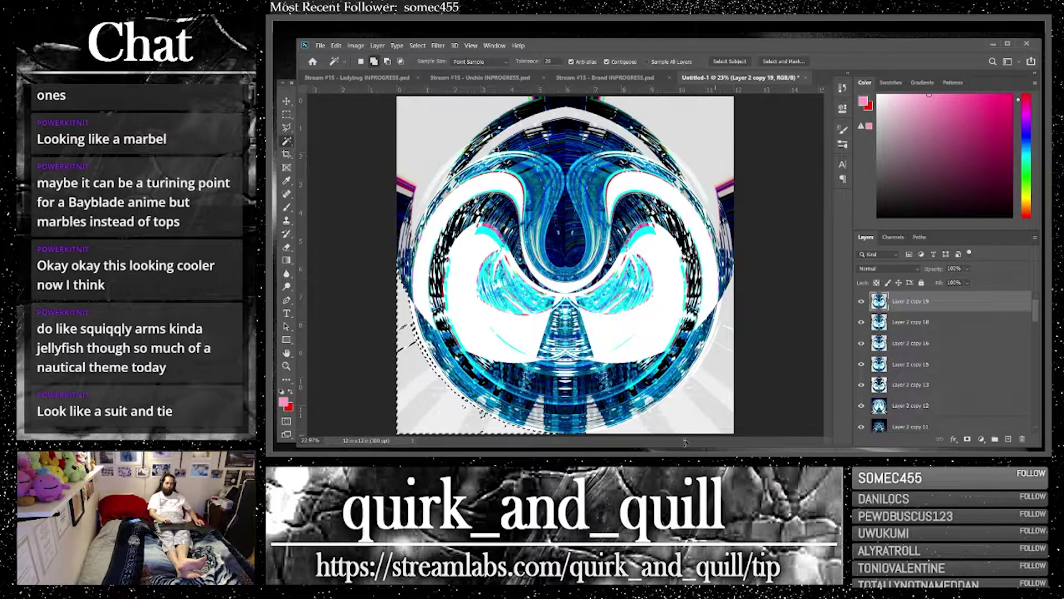
{"action": "left_click", "coordinate": [699, 424], "text": "shift"}
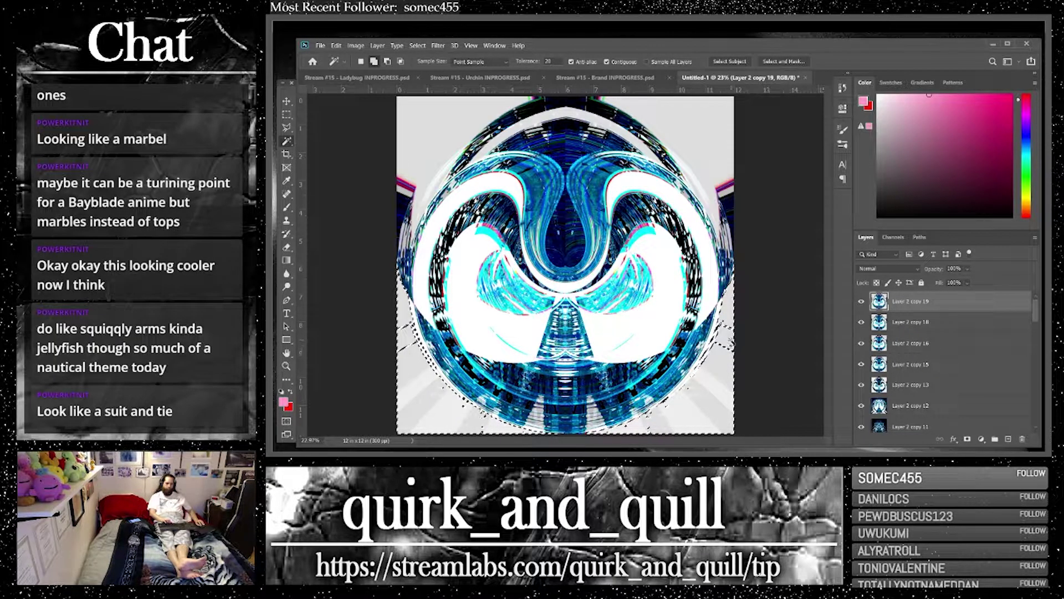
{"action": "key", "text": "ctrl+d"}
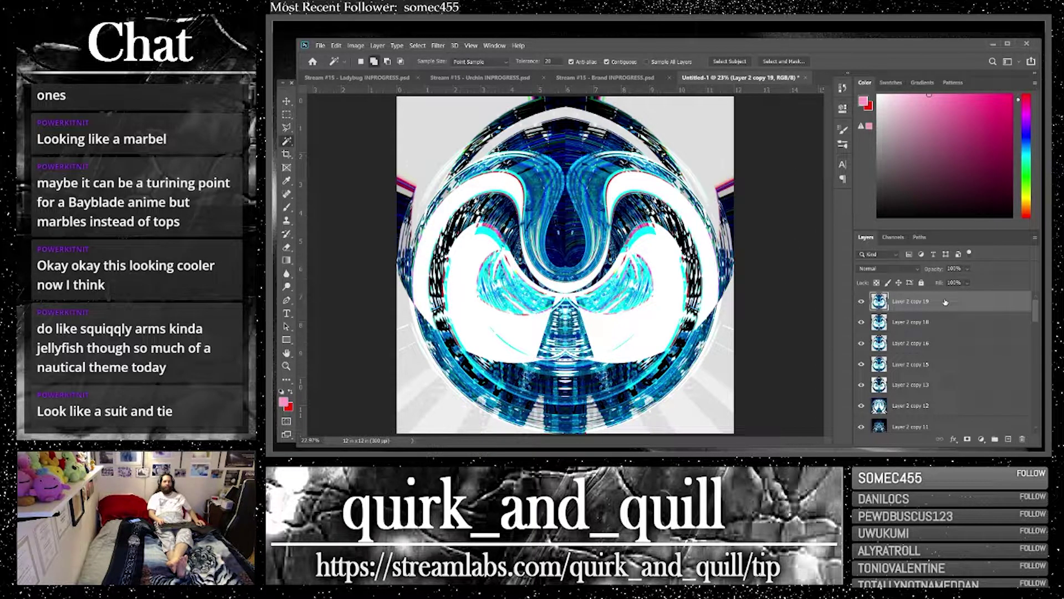
{"action": "left_click_drag", "start_coordinate": [954, 301], "coordinate": [925, 345]}
Start the Displace distortion filter on the top orb layer
{"action": "left_click", "coordinate": [438, 46]}
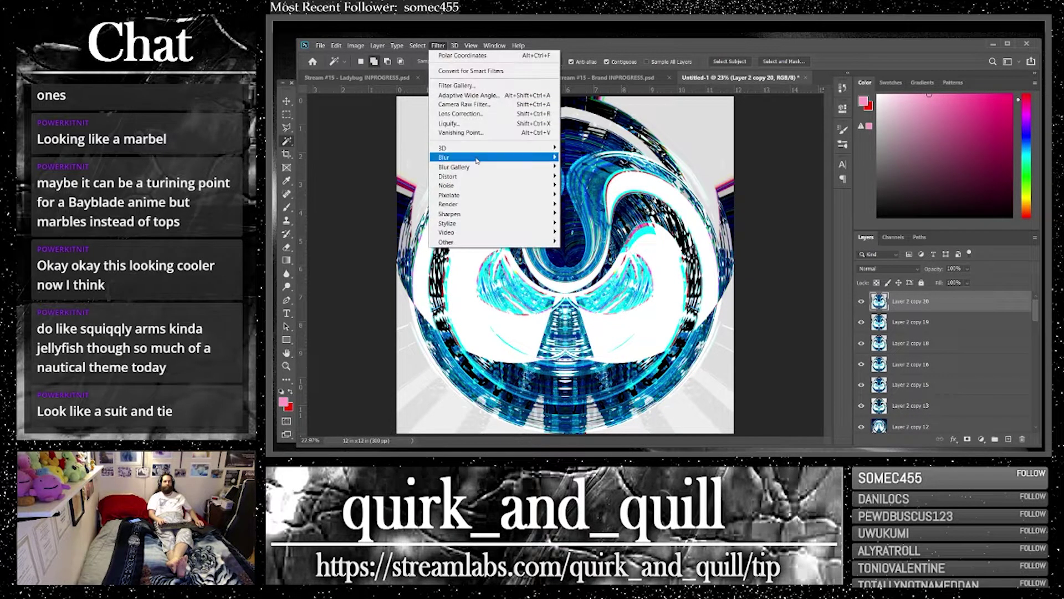
{"action": "mouse_move", "coordinate": [538, 178]}
{"action": "left_click", "coordinate": [590, 178]}
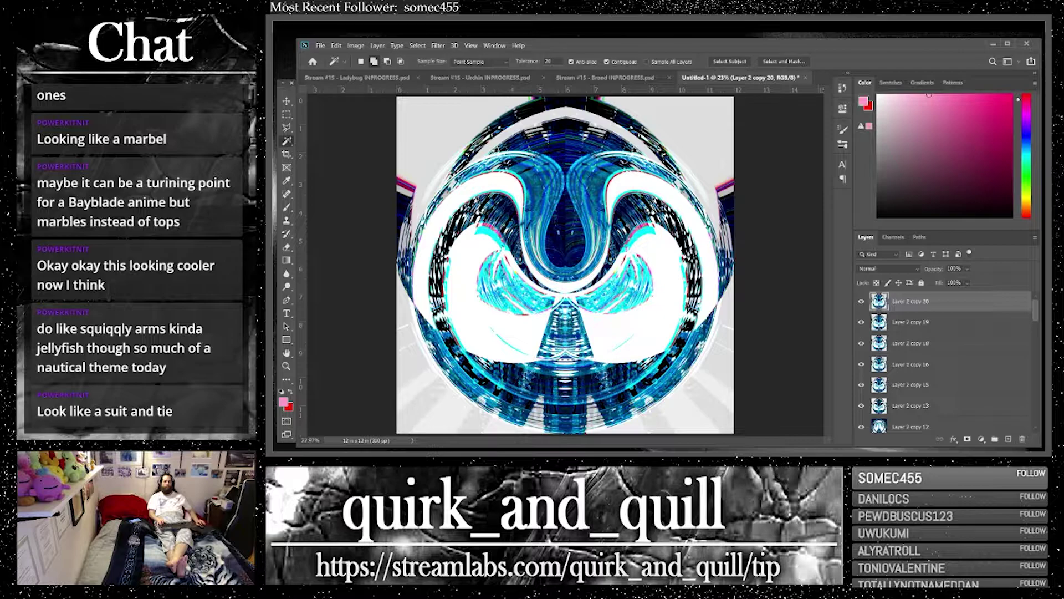
Open the Filter Gallery for the top layer with the preview fitted to the whole image
{"action": "left_click", "coordinate": [438, 45]}
{"action": "left_click", "coordinate": [460, 85]}
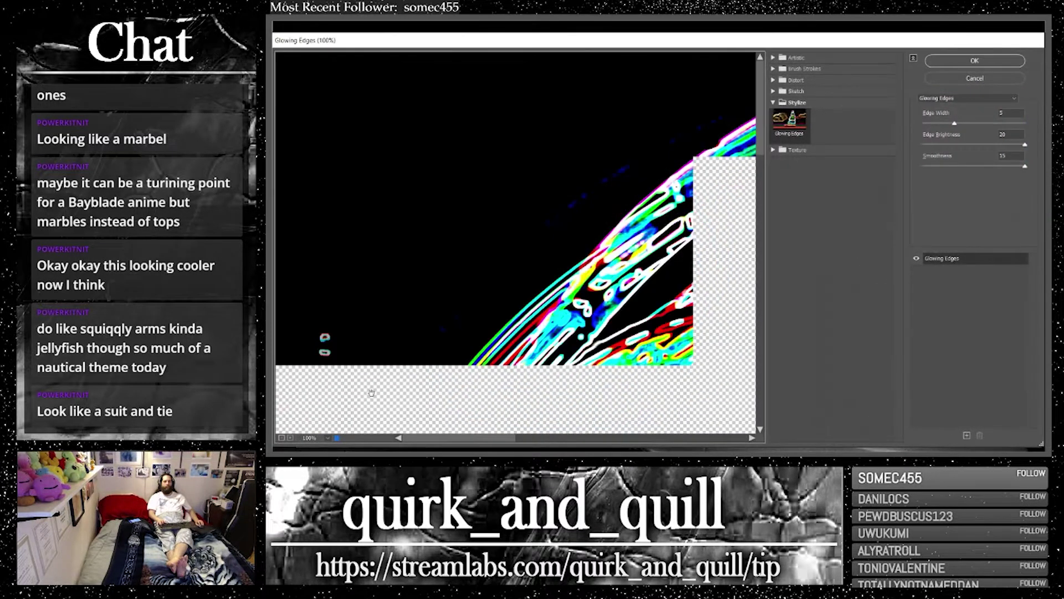
{"action": "left_click", "coordinate": [328, 437]}
{"action": "left_click", "coordinate": [311, 420]}
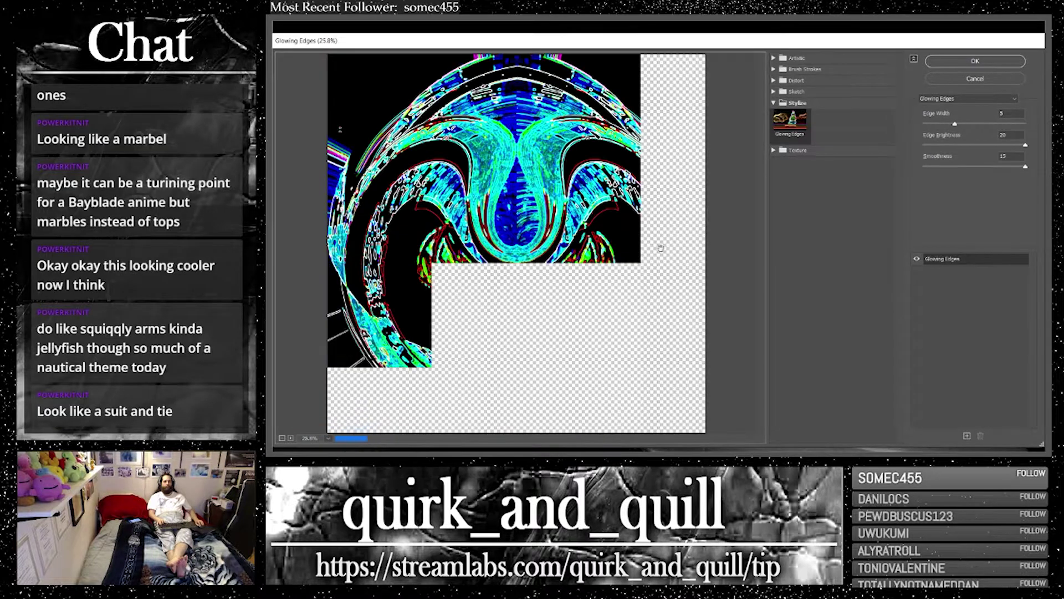
Try the Sketch filters, ending on Stamp with Light/Dark Balance 6
{"action": "left_click", "coordinate": [774, 92]}
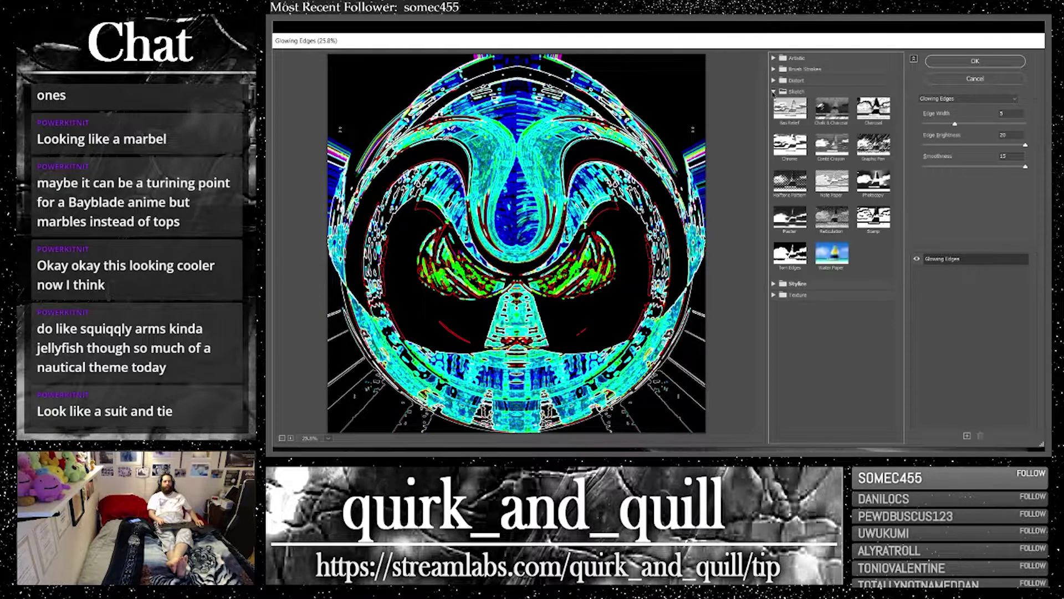
{"action": "left_click", "coordinate": [786, 112]}
{"action": "left_click", "coordinate": [836, 114]}
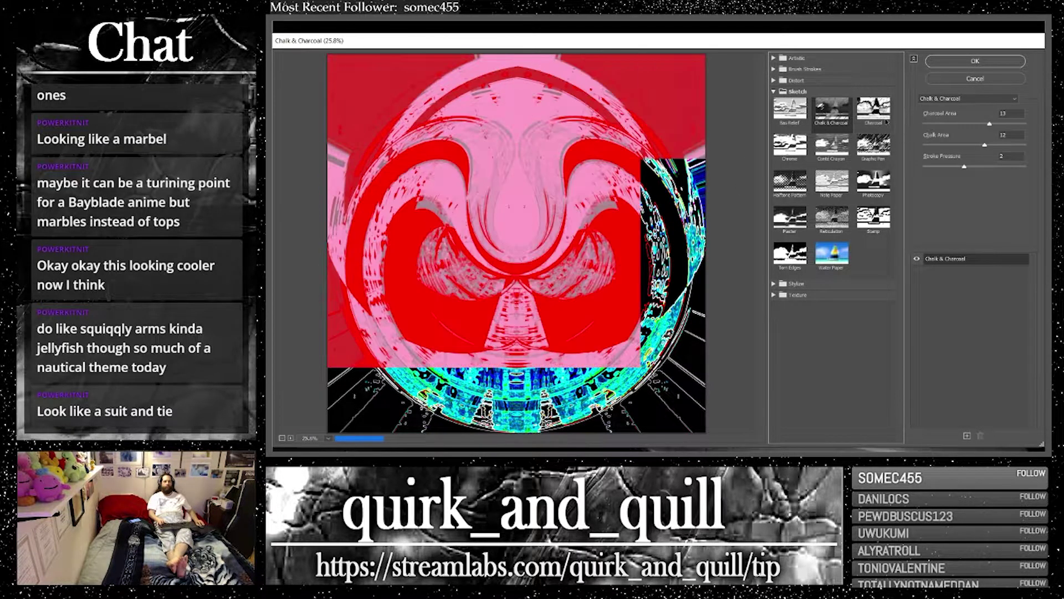
{"action": "left_click", "coordinate": [886, 121]}
{"action": "left_click", "coordinate": [878, 186]}
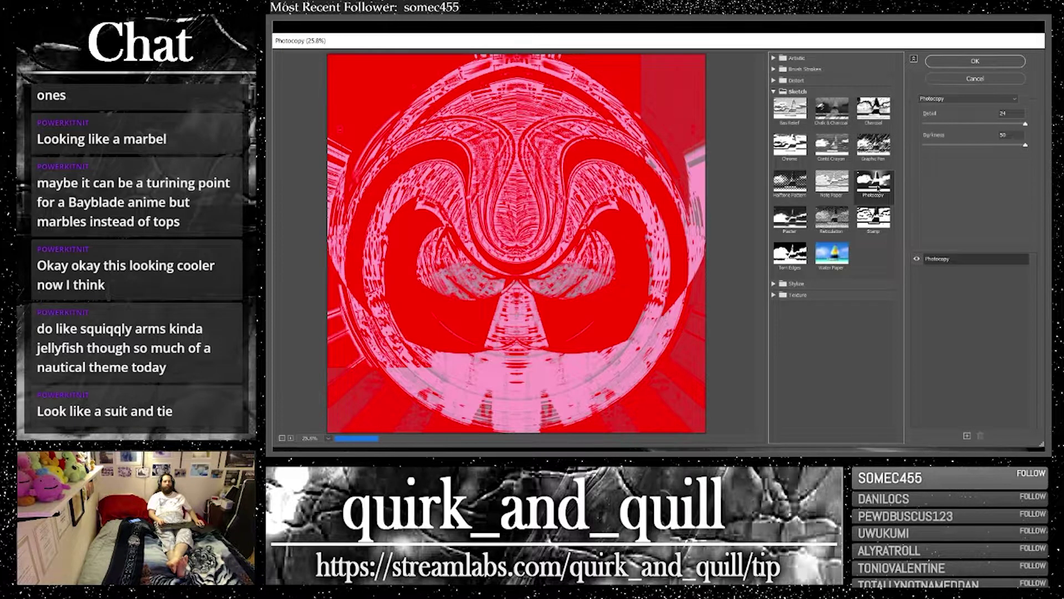
{"action": "left_click", "coordinate": [790, 218]}
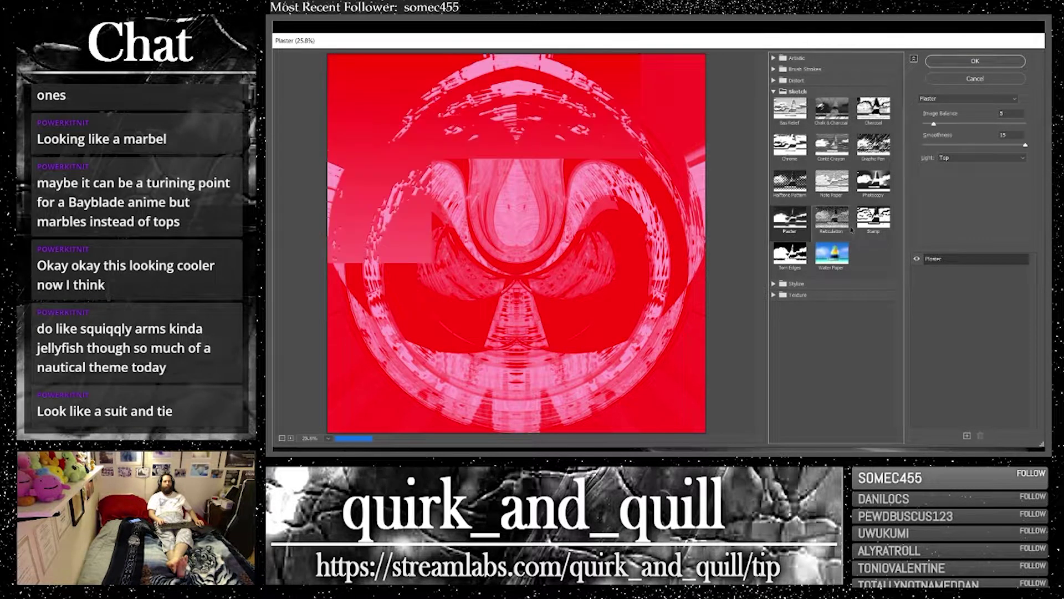
{"action": "left_click", "coordinate": [831, 219]}
{"action": "left_click", "coordinate": [874, 219]}
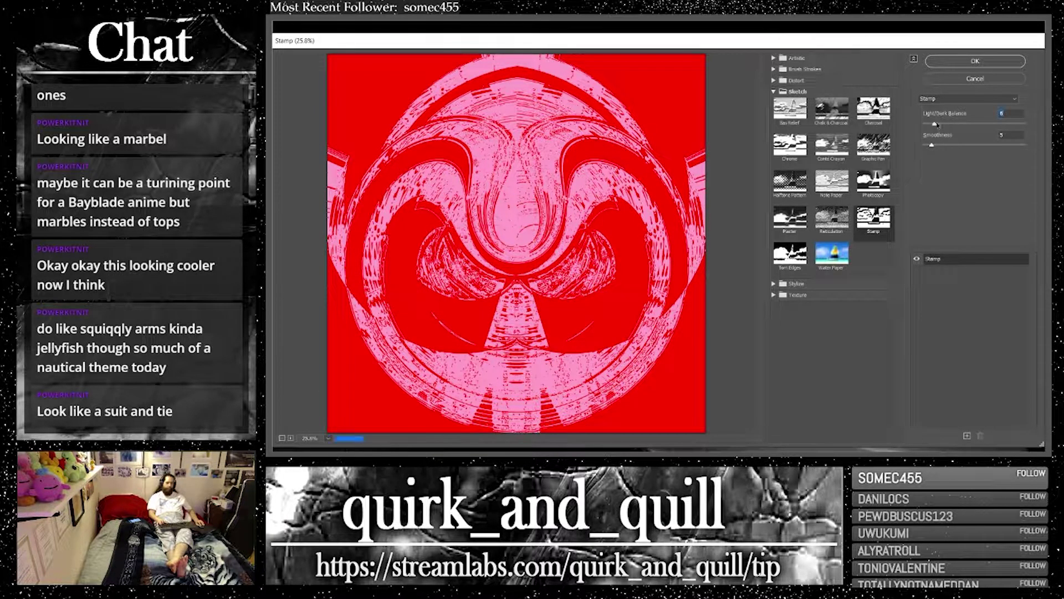
{"action": "left_click_drag", "start_coordinate": [934, 125], "coordinate": [1027, 124]}
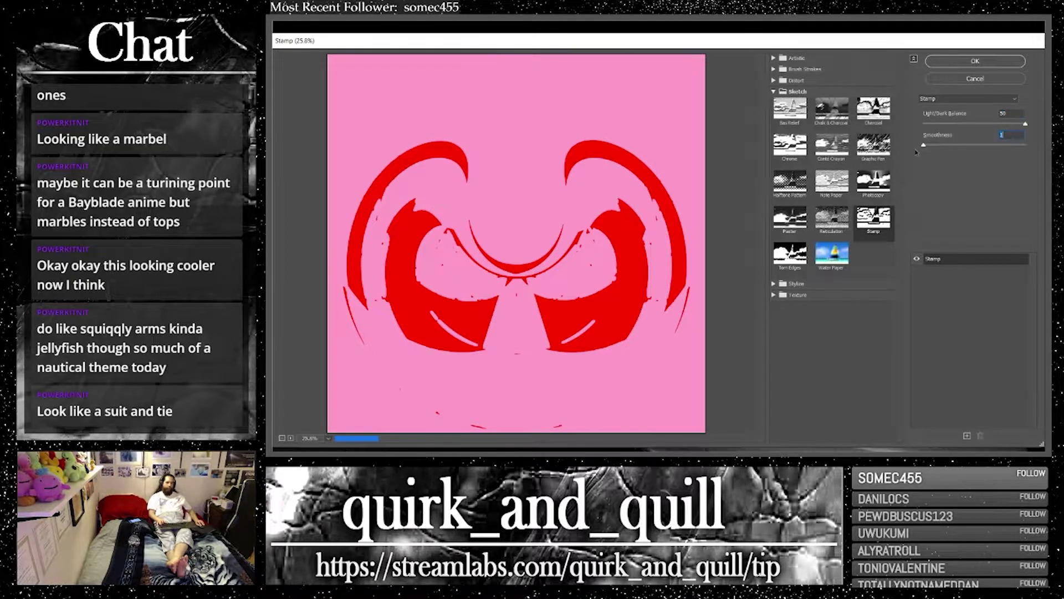
{"action": "left_click", "coordinate": [934, 123]}
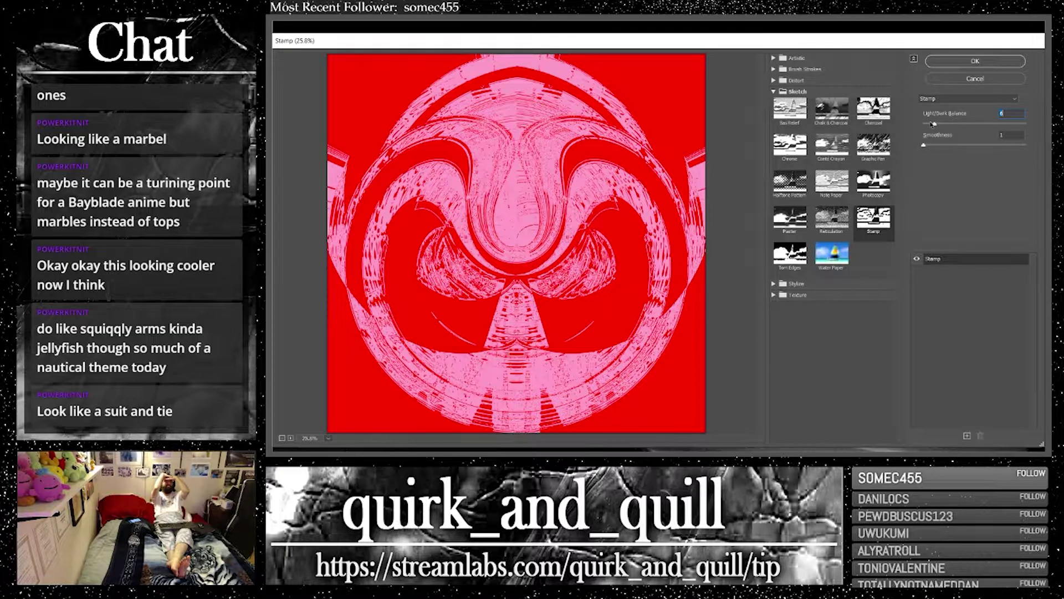
Apply the Plaster filter with Image Balance raised from 5 to 15
{"action": "left_click", "coordinate": [791, 222]}
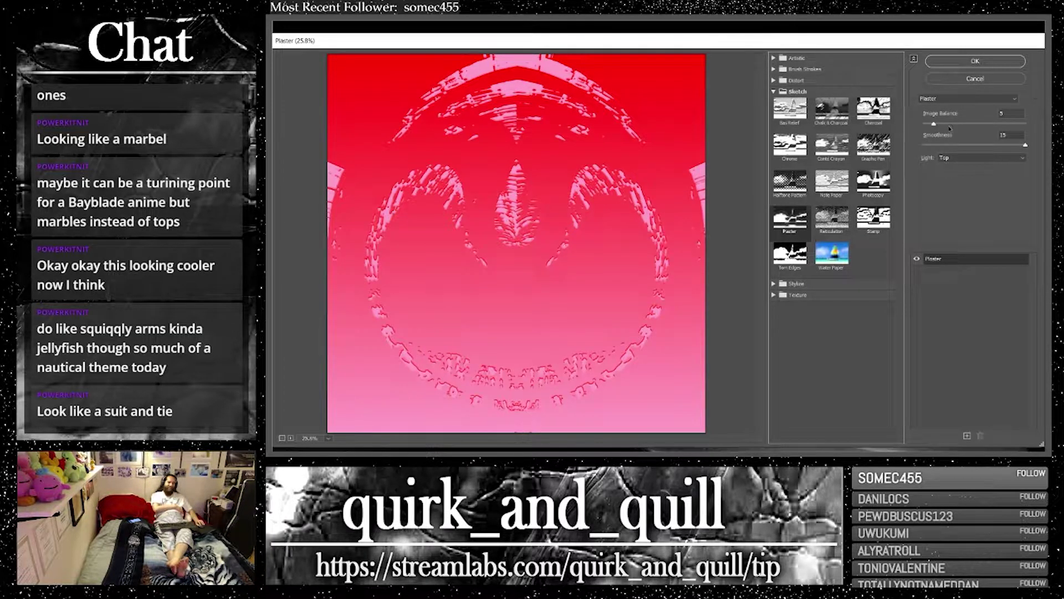
{"action": "left_click_drag", "start_coordinate": [934, 124], "coordinate": [962, 124]}
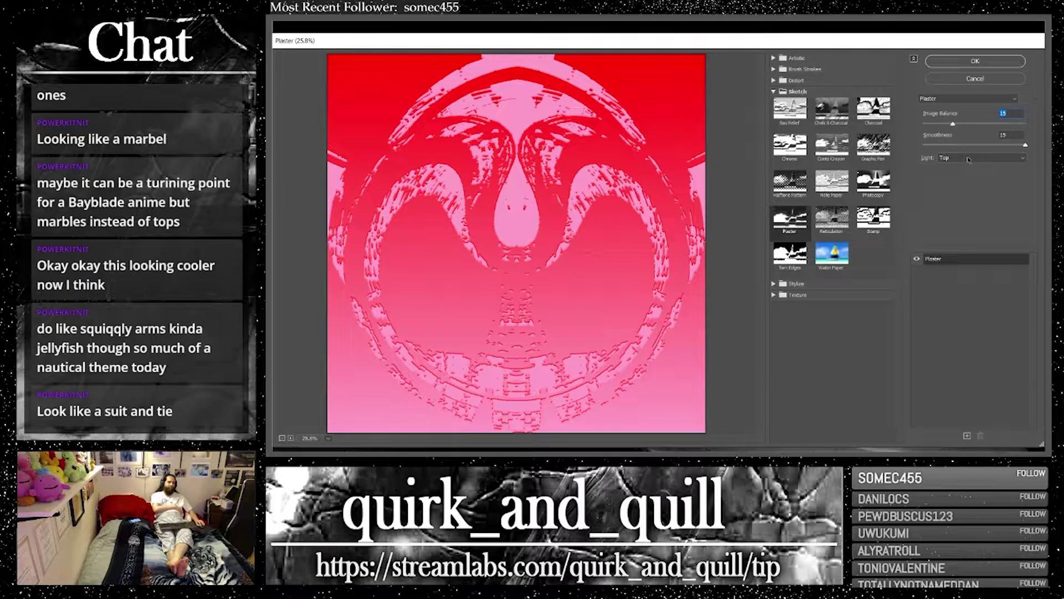
{"action": "left_click", "coordinate": [975, 62]}
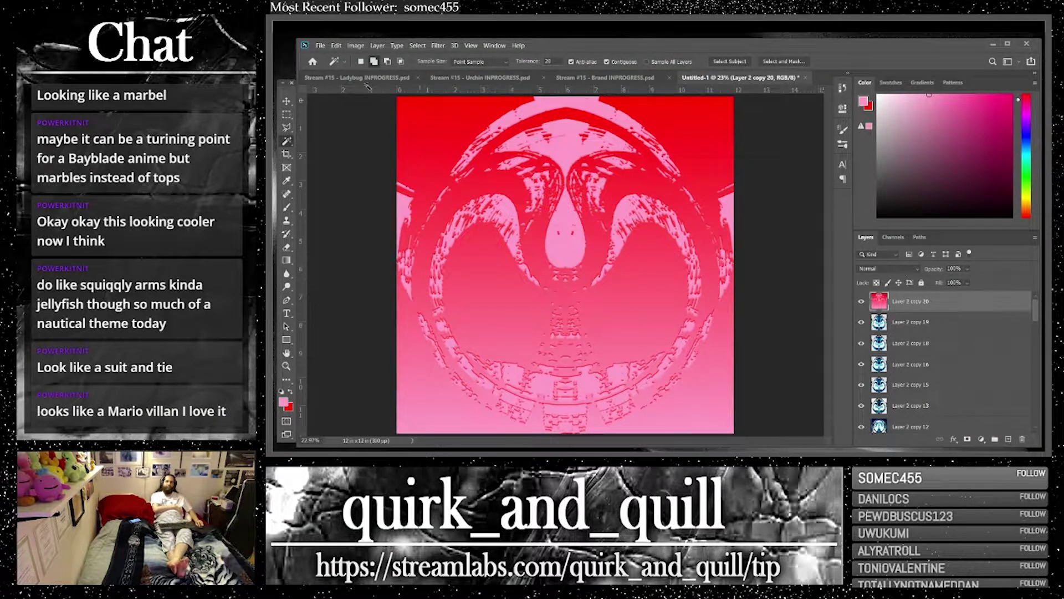
Flip the plaster layer horizontally and set its blend mode to Hard Mix
{"action": "left_click", "coordinate": [336, 46]}
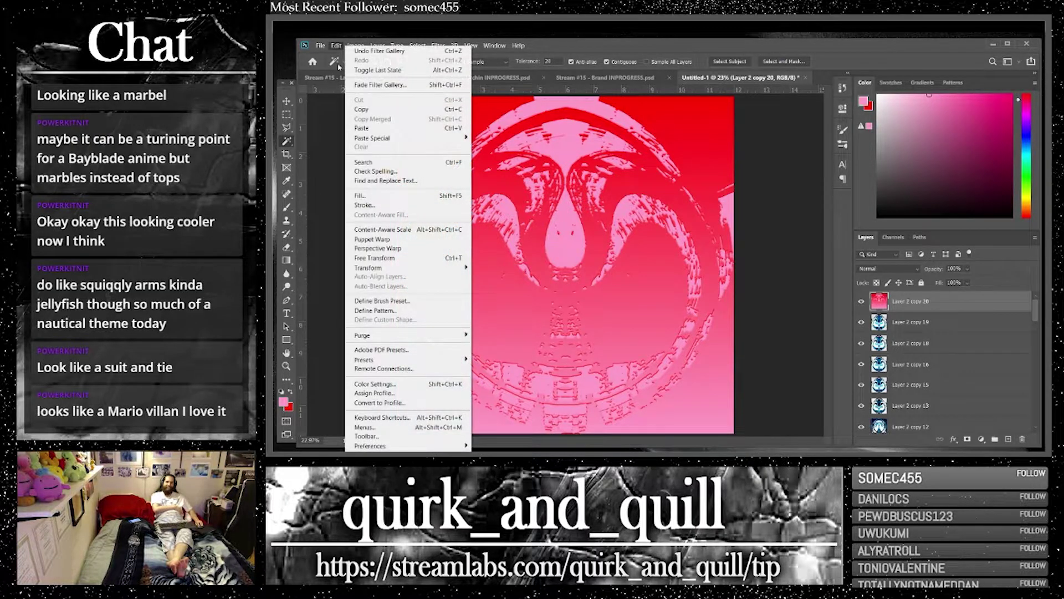
{"action": "mouse_move", "coordinate": [409, 268]}
{"action": "left_click", "coordinate": [499, 421]}
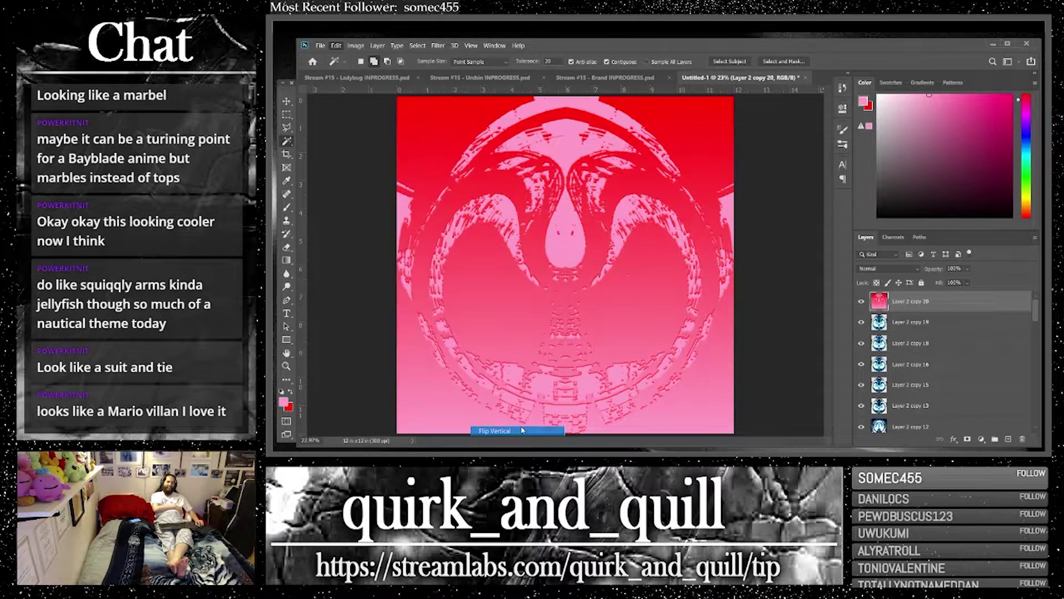
{"action": "left_click", "coordinate": [886, 268]}
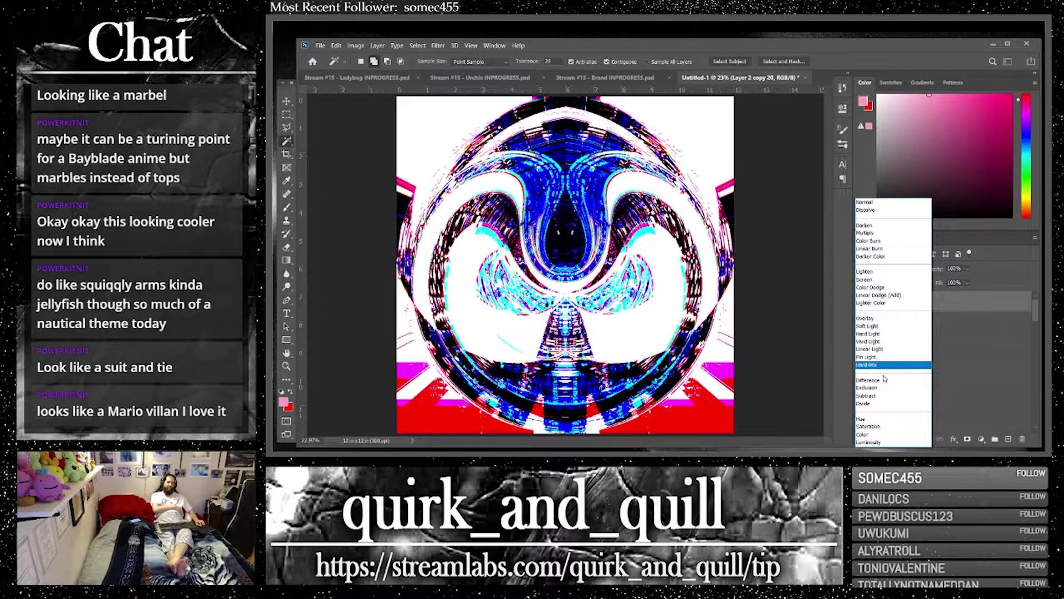
{"action": "left_click", "coordinate": [884, 366]}
Merge the plaster layer with Layer 2 copy 19
{"action": "left_click", "coordinate": [913, 324], "text": "shift"}
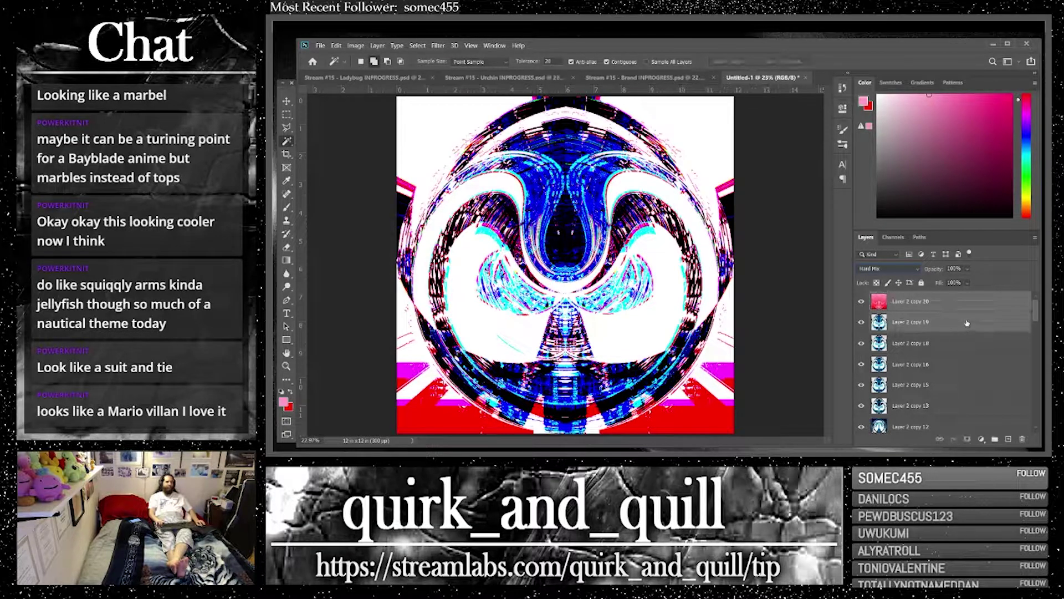
{"action": "right_click", "coordinate": [922, 324]}
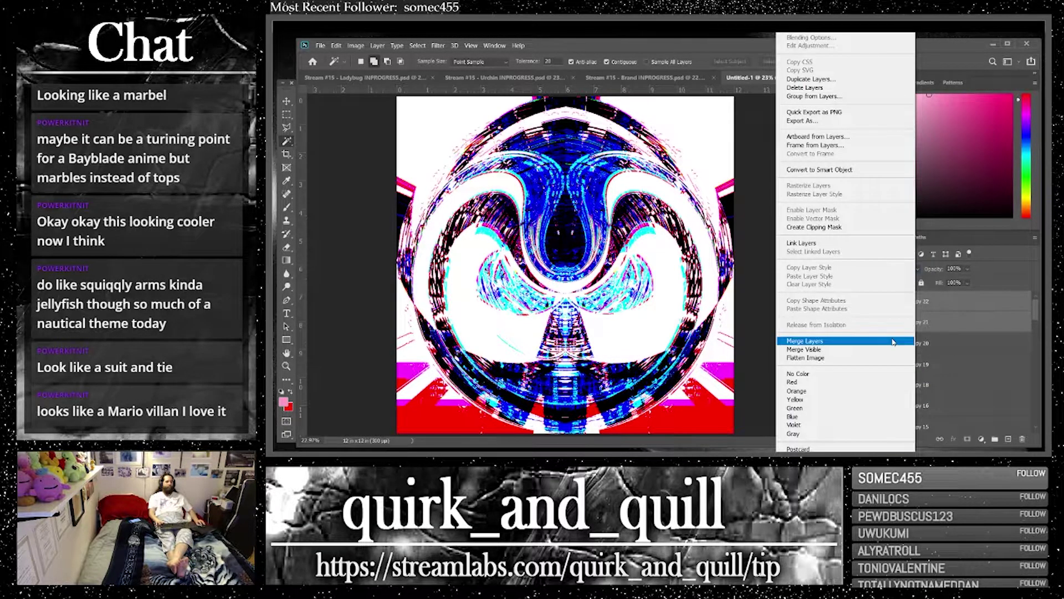
{"action": "left_click", "coordinate": [903, 342]}
Duplicate Layer 2 copy 19, move copy 21 to the top, and blend it as Hue
{"action": "left_click", "coordinate": [940, 343]}
{"action": "key", "text": "ctrl+j"}
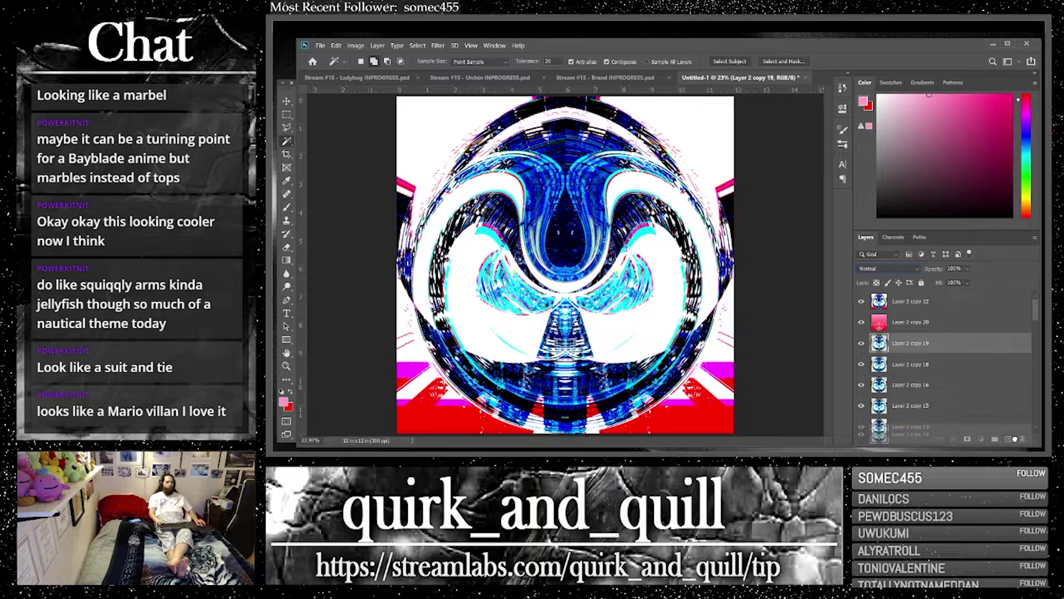
{"action": "left_click_drag", "start_coordinate": [941, 355], "coordinate": [889, 291]}
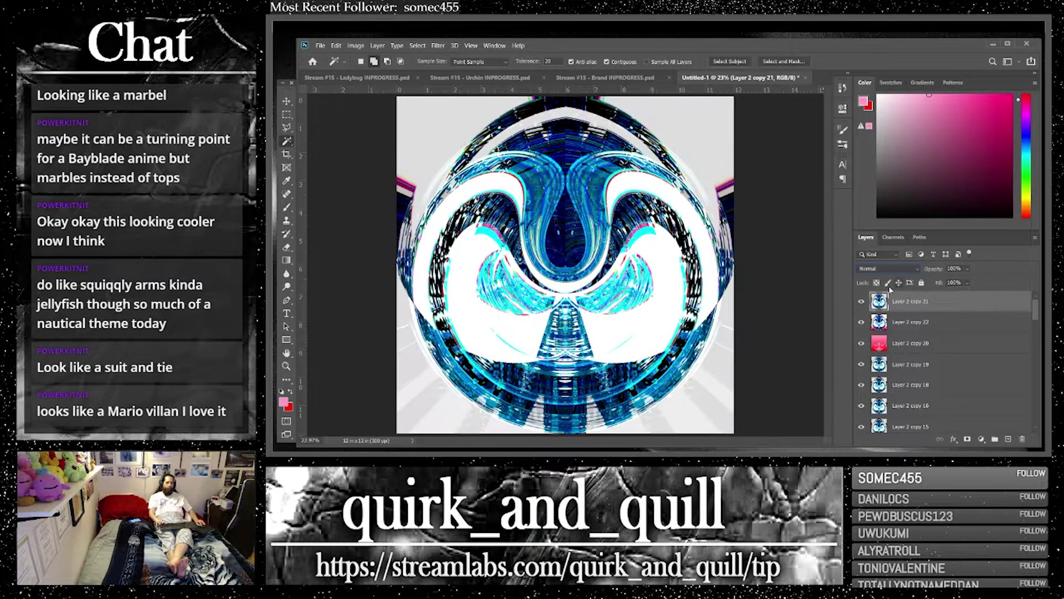
{"action": "left_click", "coordinate": [884, 270]}
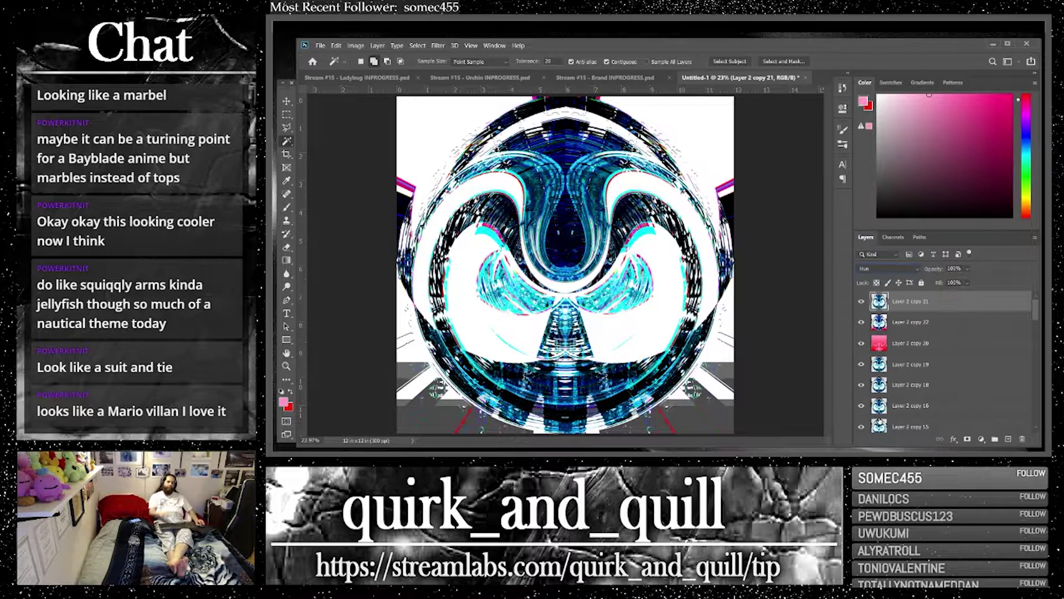
{"action": "left_click", "coordinate": [881, 422]}
Duplicate the selected layers and merge the new copies into one
{"action": "key", "text": "ctrl+j"}
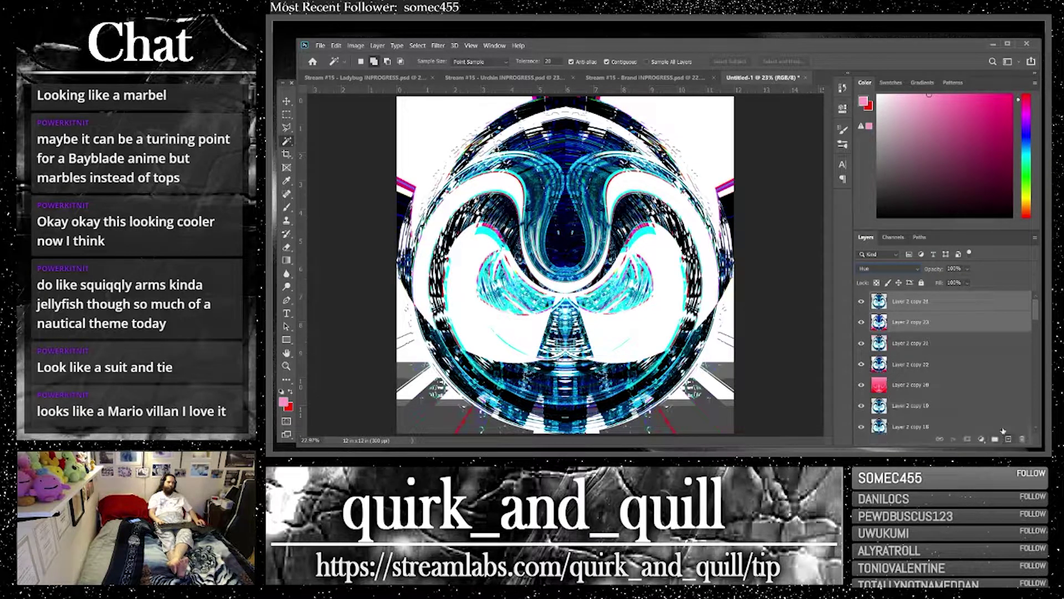
{"action": "right_click", "coordinate": [923, 321]}
{"action": "left_click", "coordinate": [892, 342]}
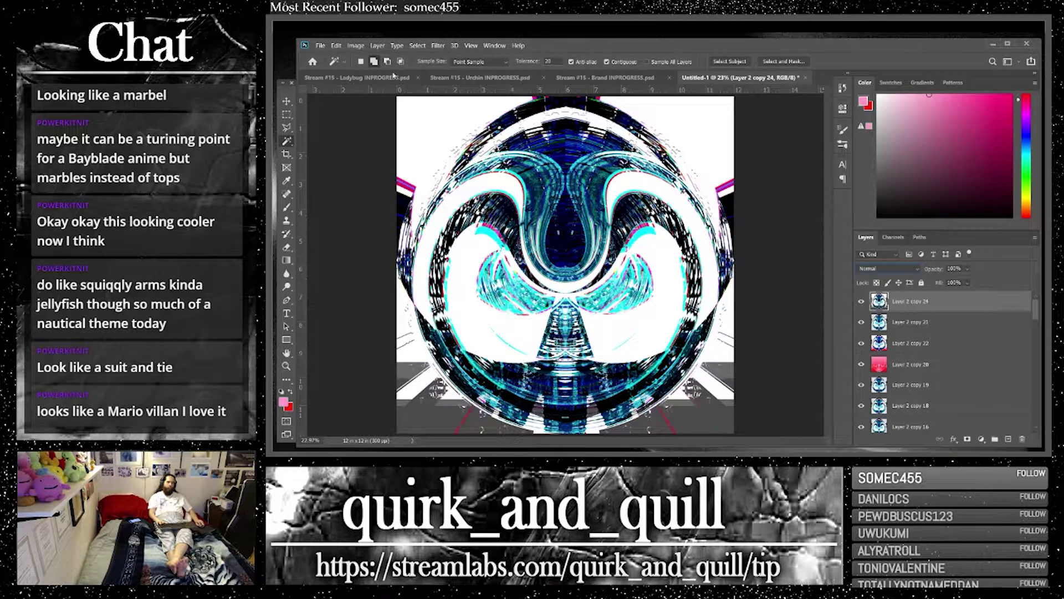
{"action": "left_click", "coordinate": [337, 46]}
Flip the merged layer vertically, duplicate it as copy 25, and flip the copy back
{"action": "mouse_move", "coordinate": [420, 268]}
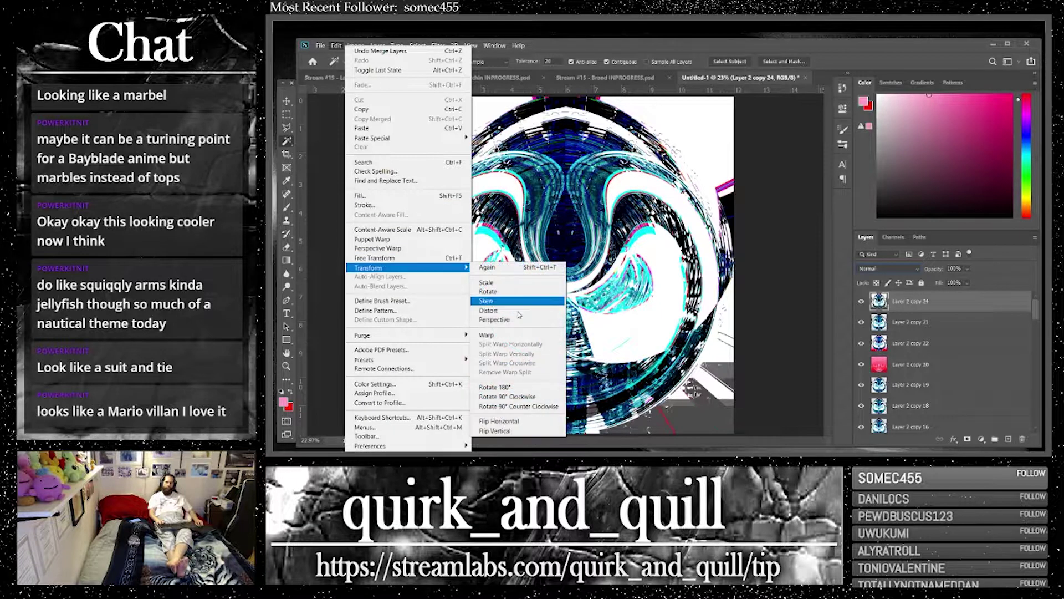
{"action": "left_click", "coordinate": [541, 431]}
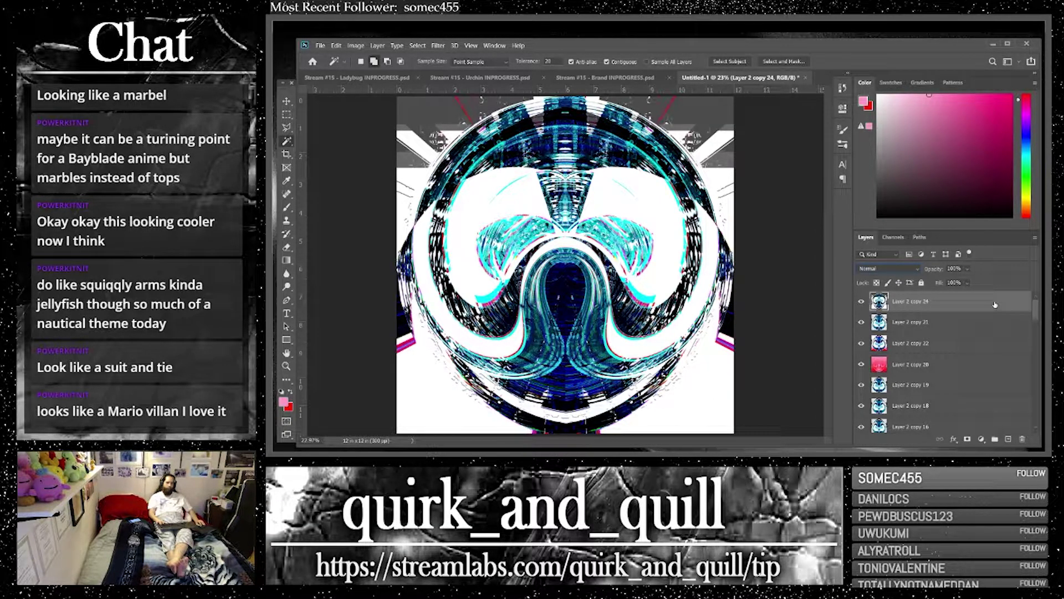
{"action": "key", "text": "ctrl+j"}
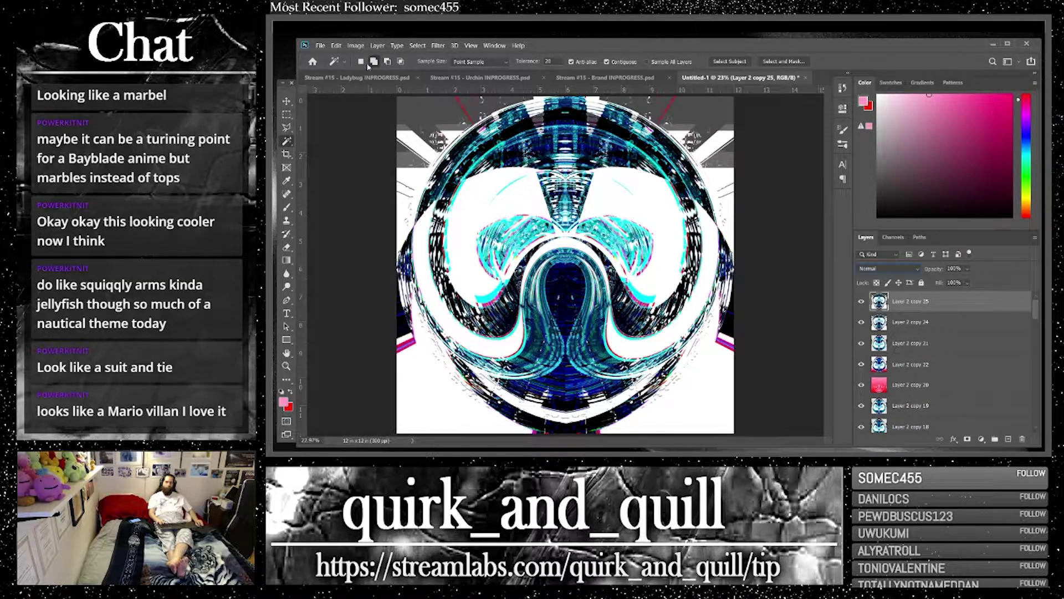
{"action": "left_click", "coordinate": [336, 45]}
{"action": "mouse_move", "coordinate": [438, 267]}
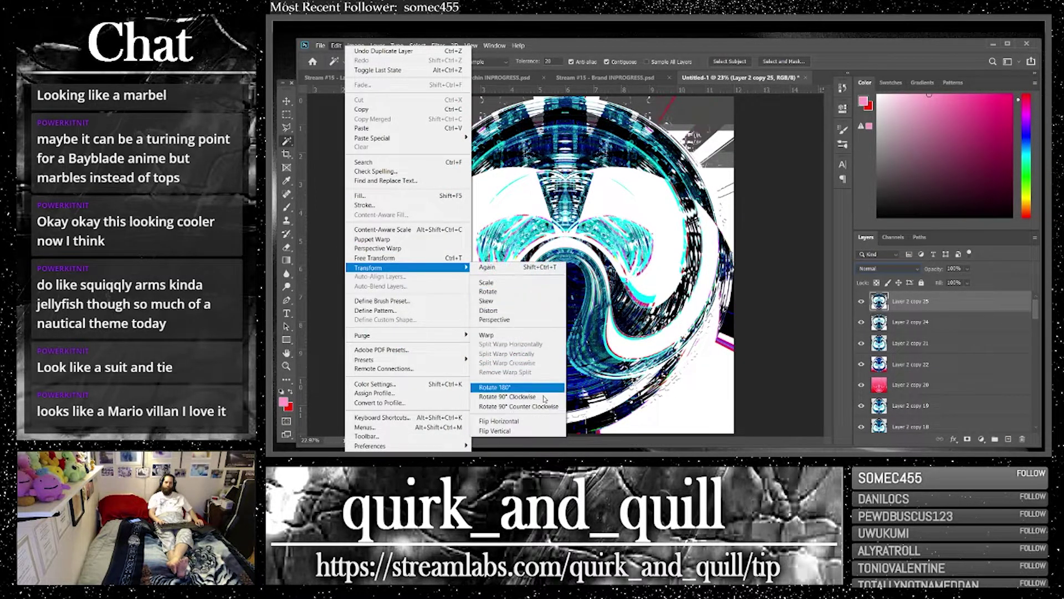
{"action": "left_click", "coordinate": [549, 430]}
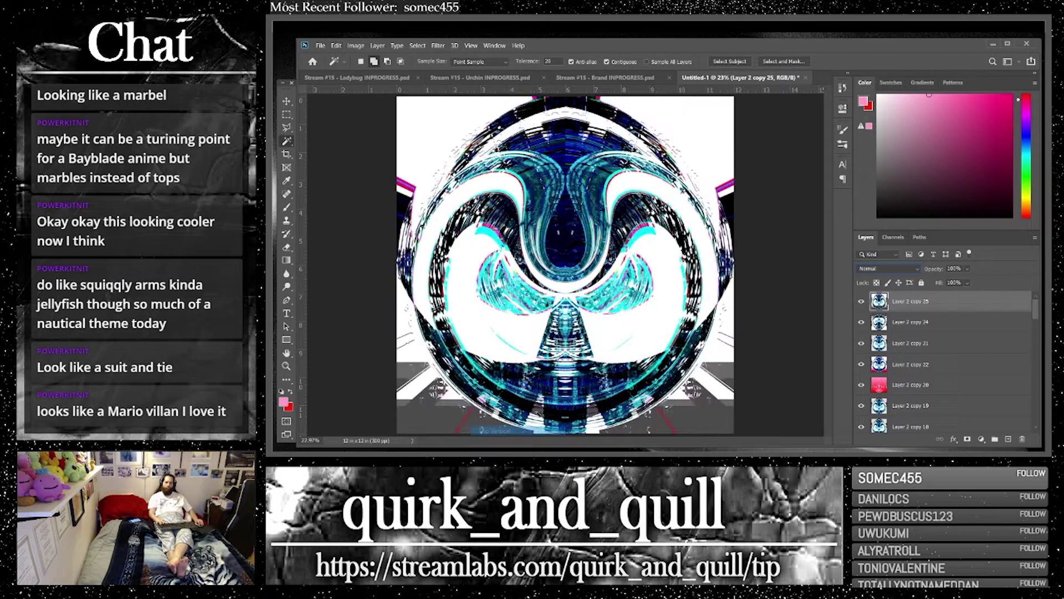
{"action": "left_click", "coordinate": [286, 114]}
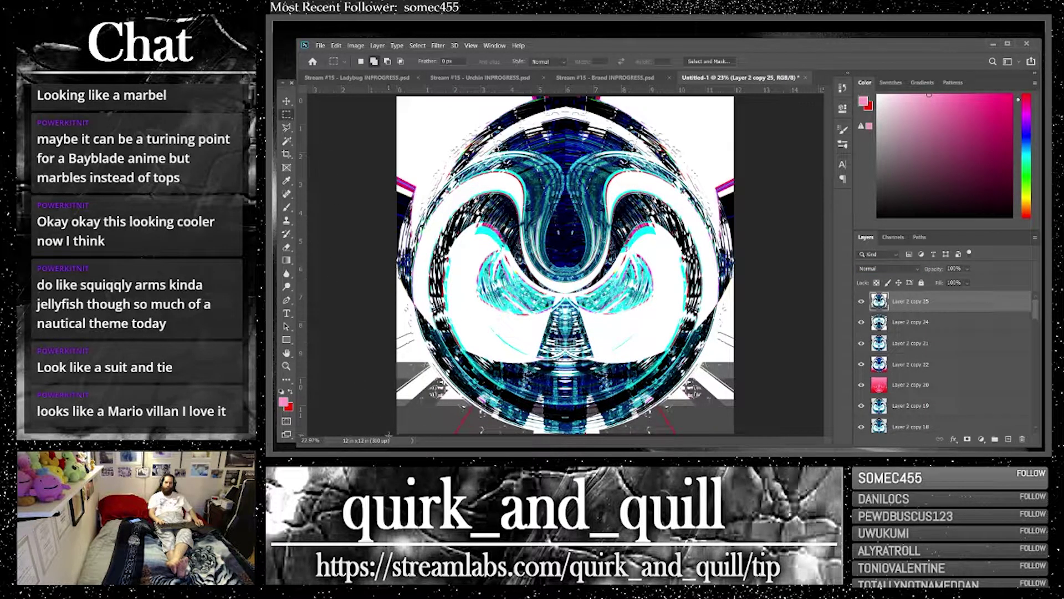
Select the canvas's bottom strip, invert the selection, then deselect
{"action": "left_click_drag", "start_coordinate": [388, 436], "coordinate": [785, 360]}
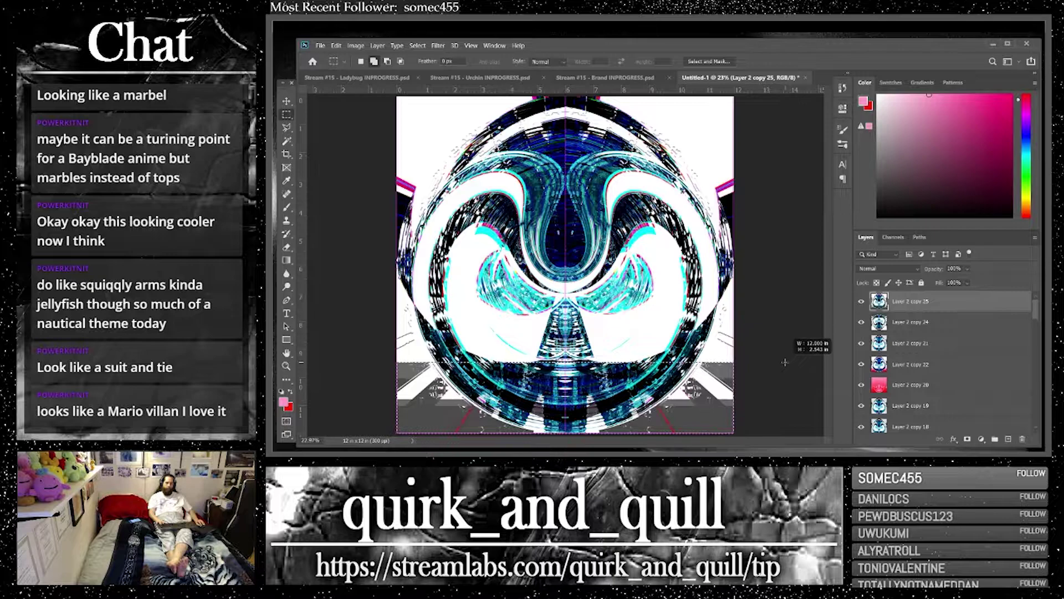
{"action": "left_click", "coordinate": [417, 46]}
{"action": "left_click", "coordinate": [424, 89]}
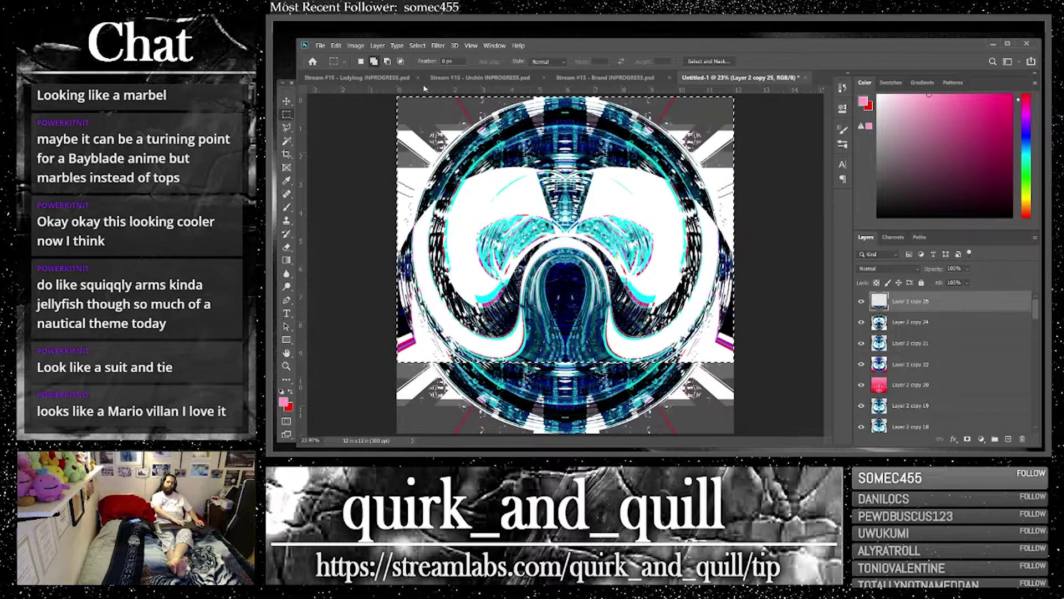
{"action": "key", "text": "ctrl+d"}
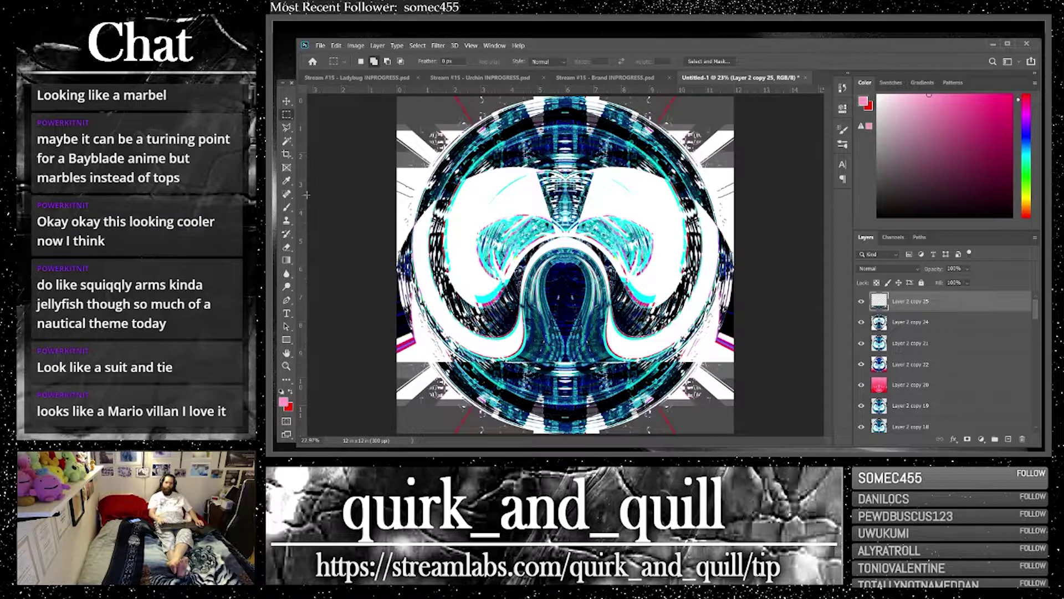
Erase spots on Layer 2 copy 25 to reveal darker layers, lowering its opacity
{"action": "left_click", "coordinate": [286, 248]}
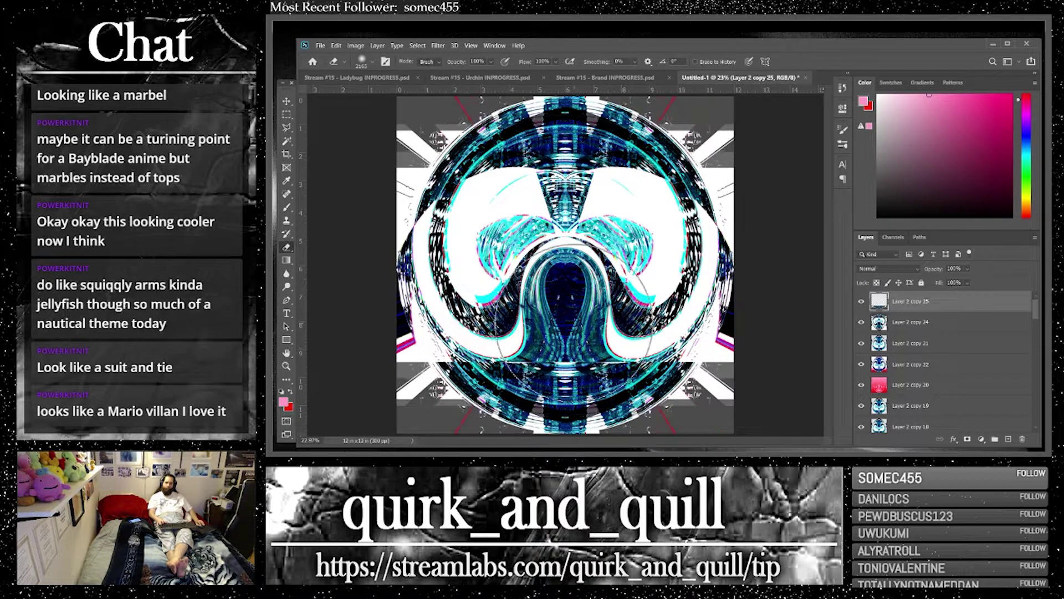
{"action": "left_click_drag", "start_coordinate": [563, 335], "coordinate": [566, 314]}
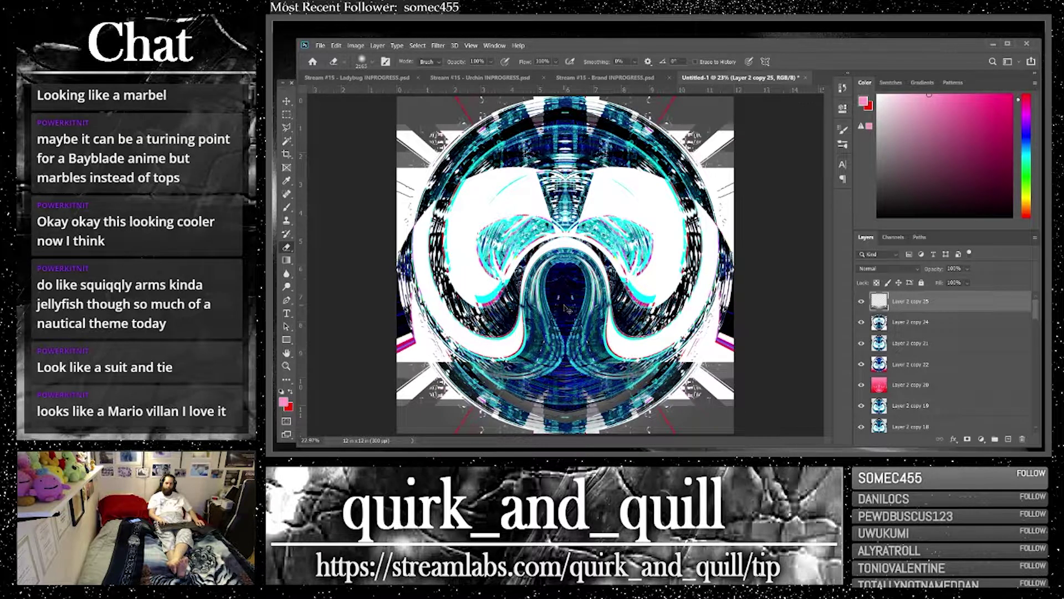
{"action": "left_click", "coordinate": [560, 397]}
{"action": "left_click", "coordinate": [560, 397]}
{"action": "left_click", "coordinate": [483, 205]}
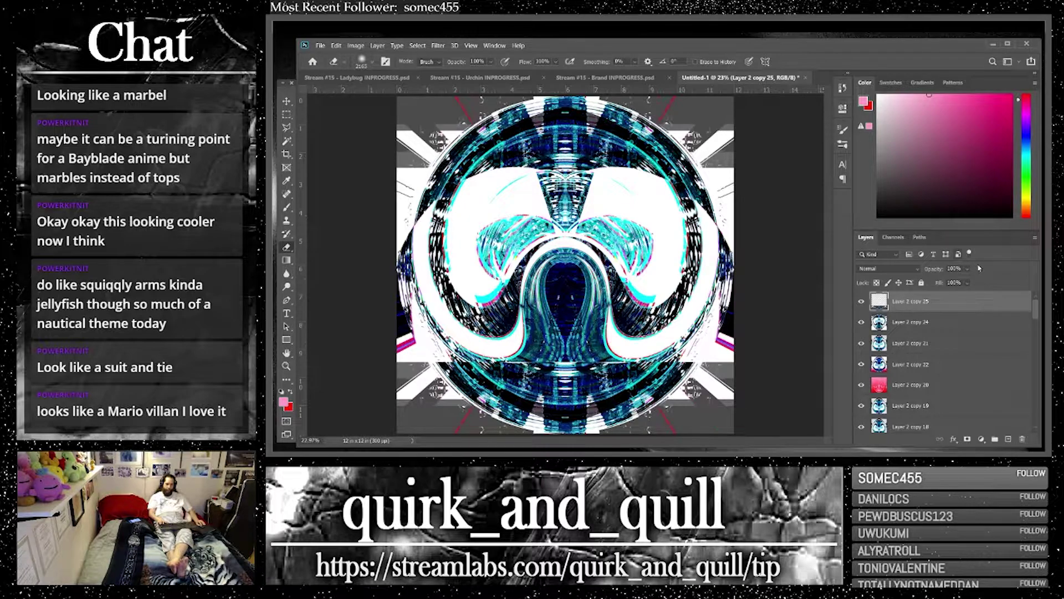
{"action": "left_click_drag", "start_coordinate": [963, 283], "coordinate": [961, 281]}
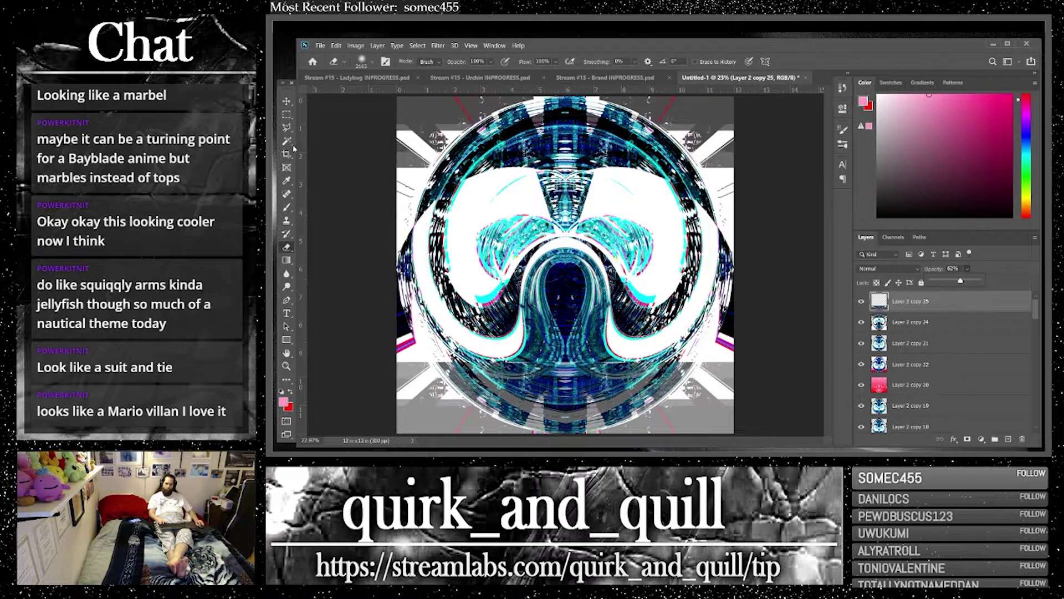
Erase the lower band with a 369 px brush, undo the last stroke, and duplicate copies 24 and 25
{"action": "left_click", "coordinate": [371, 61]}
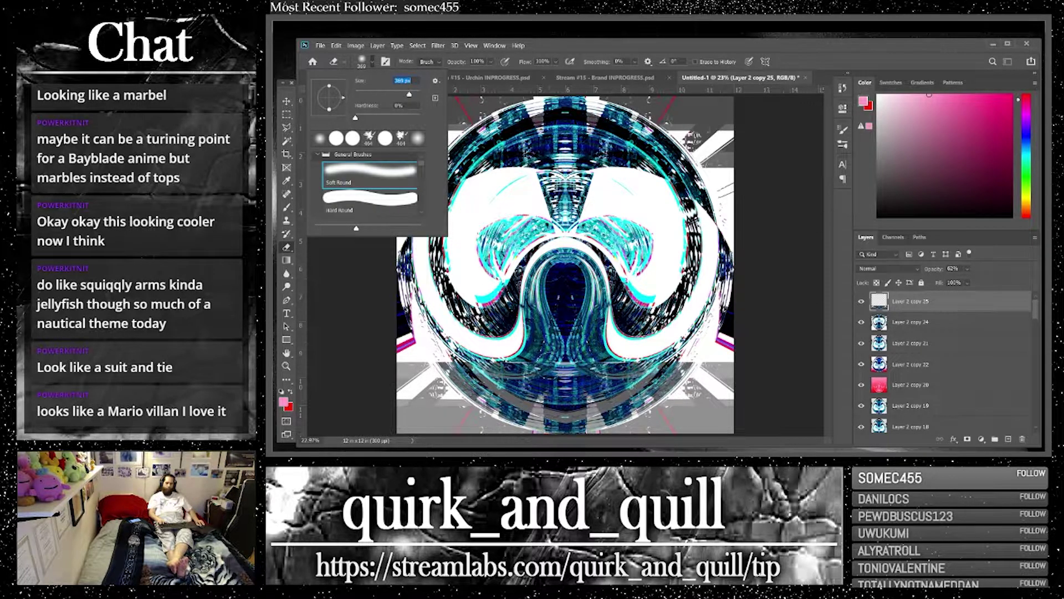
{"action": "key", "text": "Return"}
{"action": "mouse_move", "coordinate": [502, 363]}
{"action": "left_mouse_down"}
{"action": "mouse_move", "coordinate": [488, 367]}
{"action": "mouse_move", "coordinate": [645, 352]}
{"action": "mouse_move", "coordinate": [604, 371]}
{"action": "mouse_move", "coordinate": [637, 371]}
{"action": "left_mouse_up"}
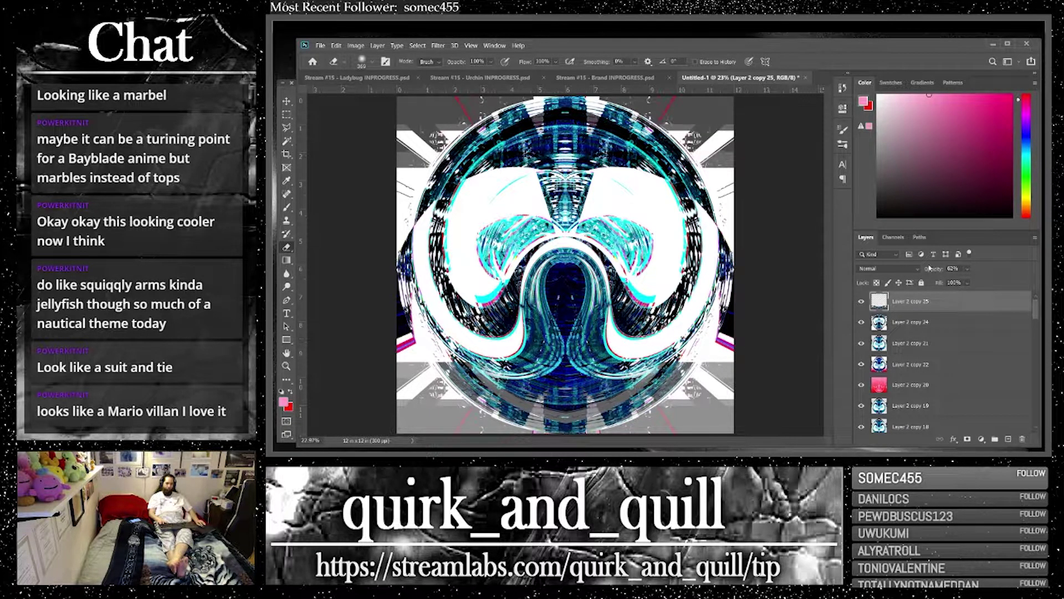
{"action": "left_click_drag", "start_coordinate": [973, 281], "coordinate": [1015, 280]}
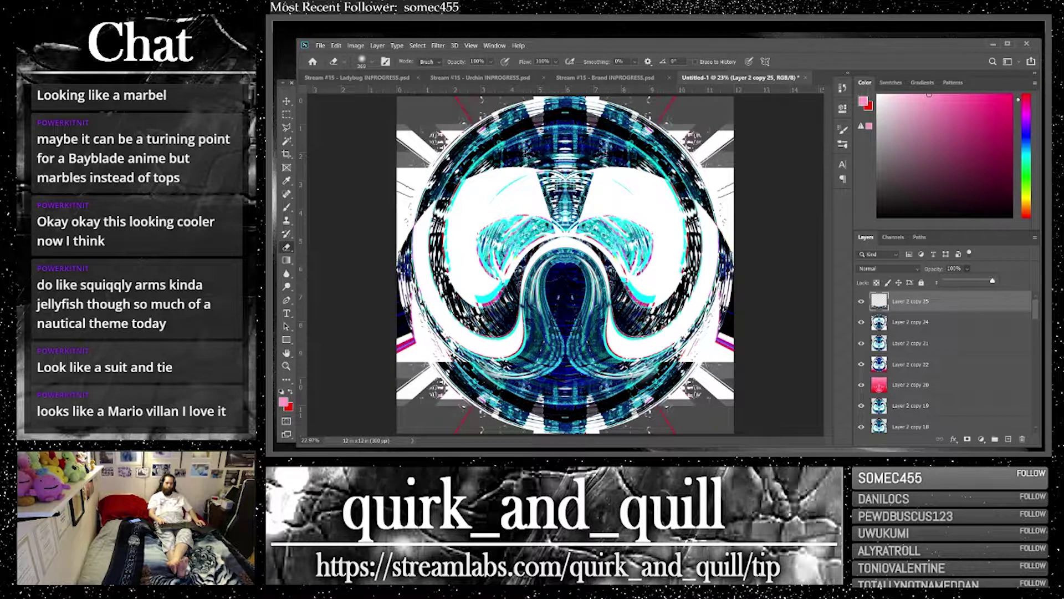
{"action": "mouse_move", "coordinate": [659, 361]}
{"action": "left_mouse_down"}
{"action": "mouse_move", "coordinate": [651, 382]}
{"action": "mouse_move", "coordinate": [560, 410]}
{"action": "mouse_move", "coordinate": [499, 402]}
{"action": "mouse_move", "coordinate": [455, 361]}
{"action": "mouse_move", "coordinate": [457, 343]}
{"action": "left_mouse_up"}
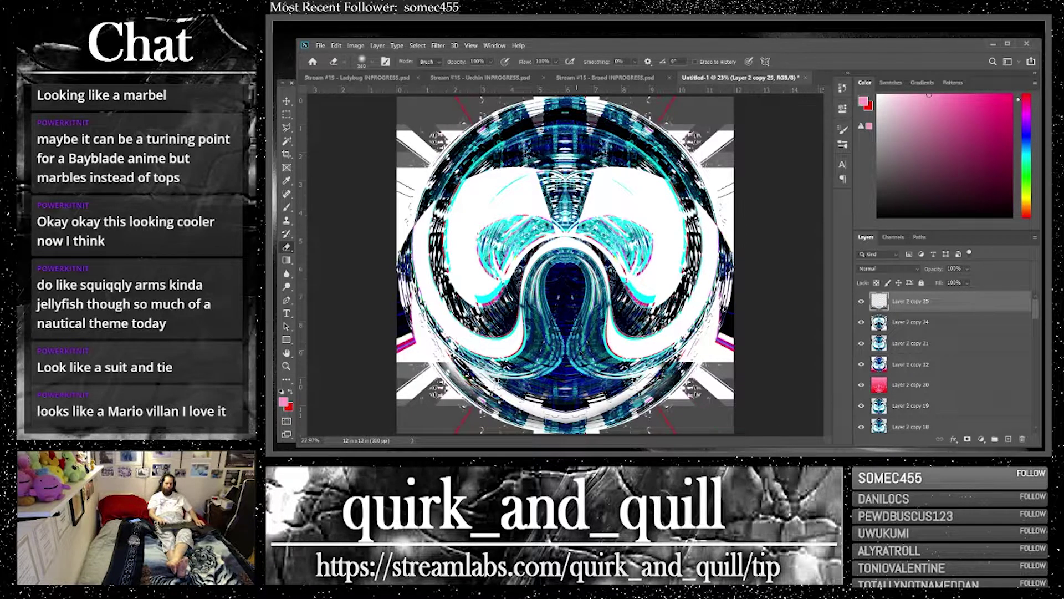
{"action": "key", "text": "ctrl+z"}
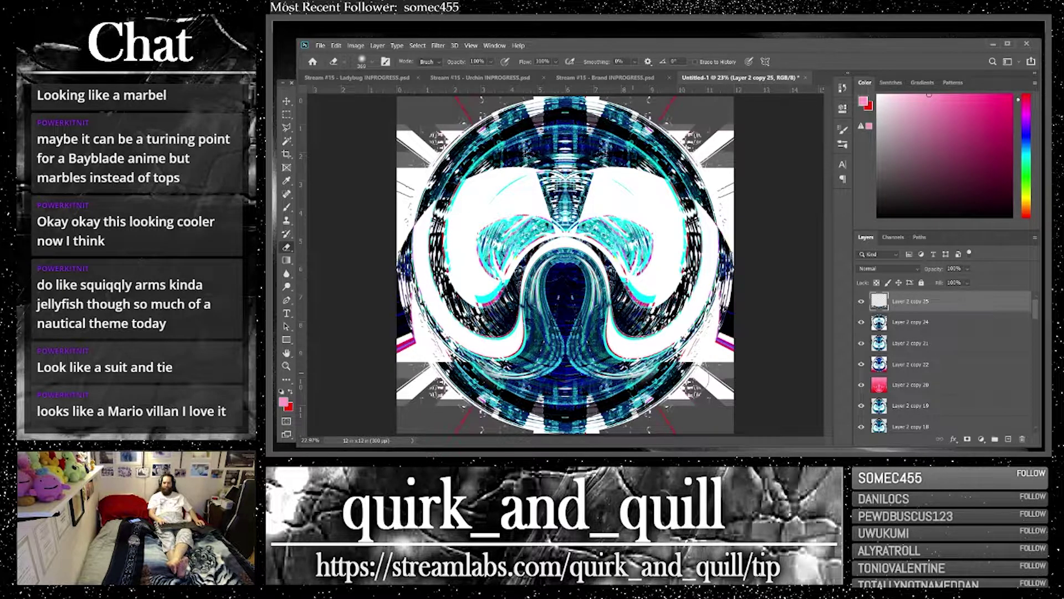
{"action": "left_click", "coordinate": [943, 323], "text": "shift"}
{"action": "left_click_drag", "start_coordinate": [943, 323], "coordinate": [1008, 439]}
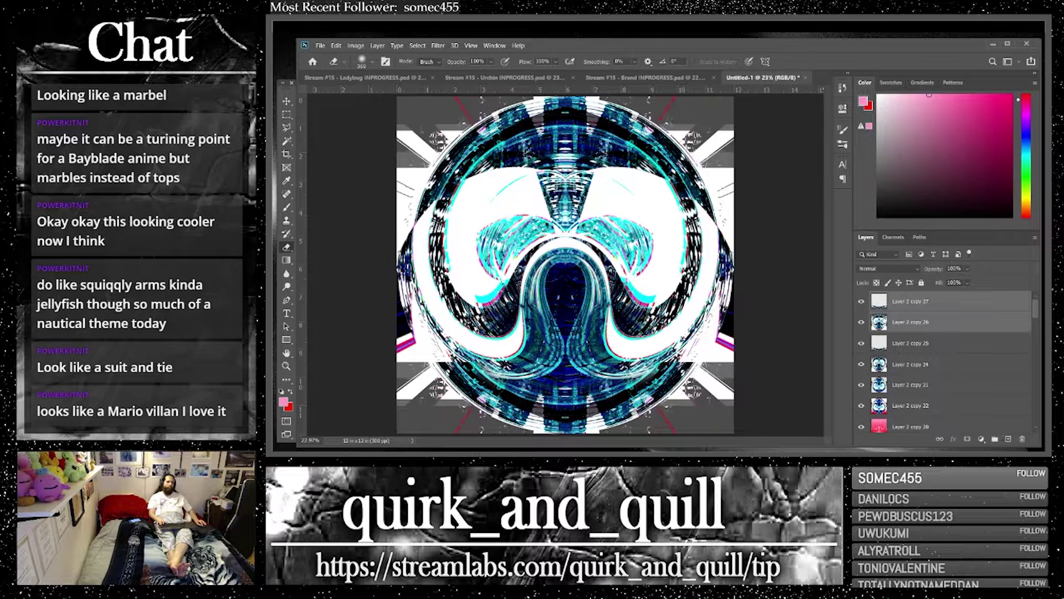
Merge the duplicated layers, then duplicate the result and blend the copy as Overlay
{"action": "right_click", "coordinate": [932, 318]}
{"action": "right_click", "coordinate": [932, 319]}
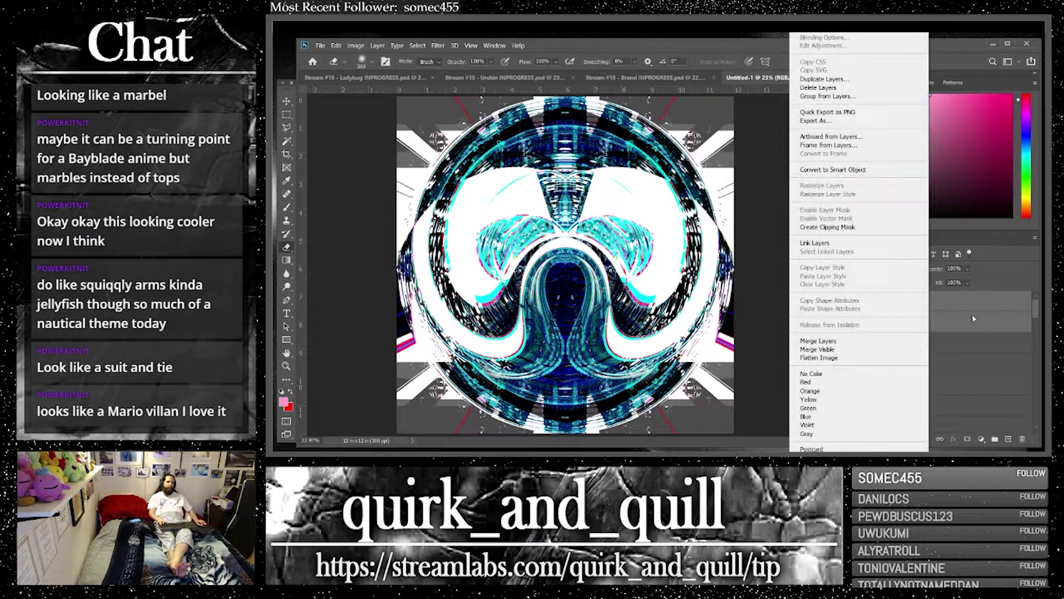
{"action": "left_click", "coordinate": [870, 341]}
{"action": "key", "text": "ctrl+j"}
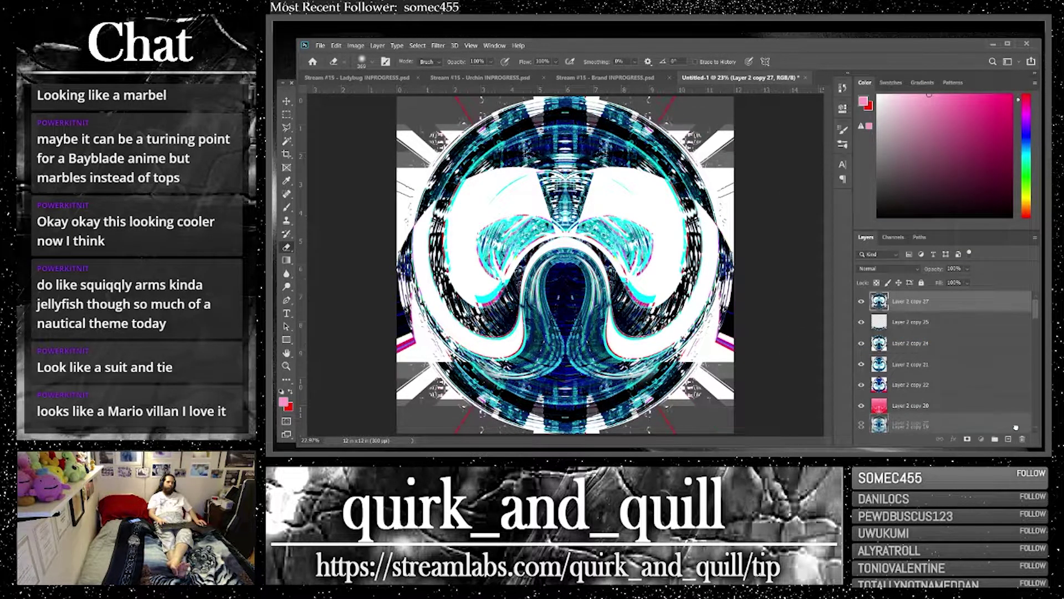
{"action": "left_click", "coordinate": [907, 269]}
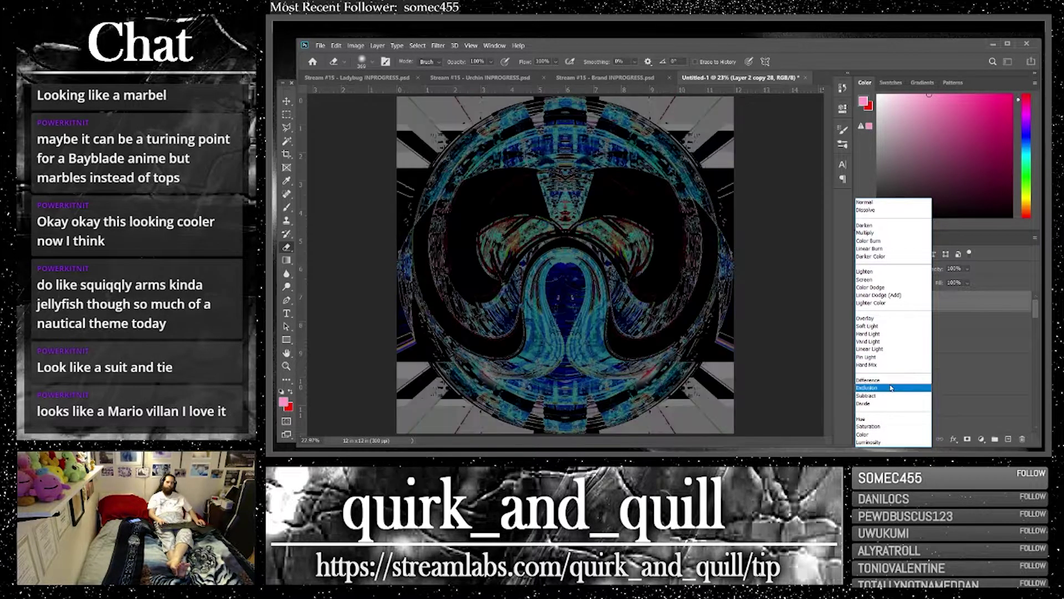
{"action": "left_click", "coordinate": [881, 318]}
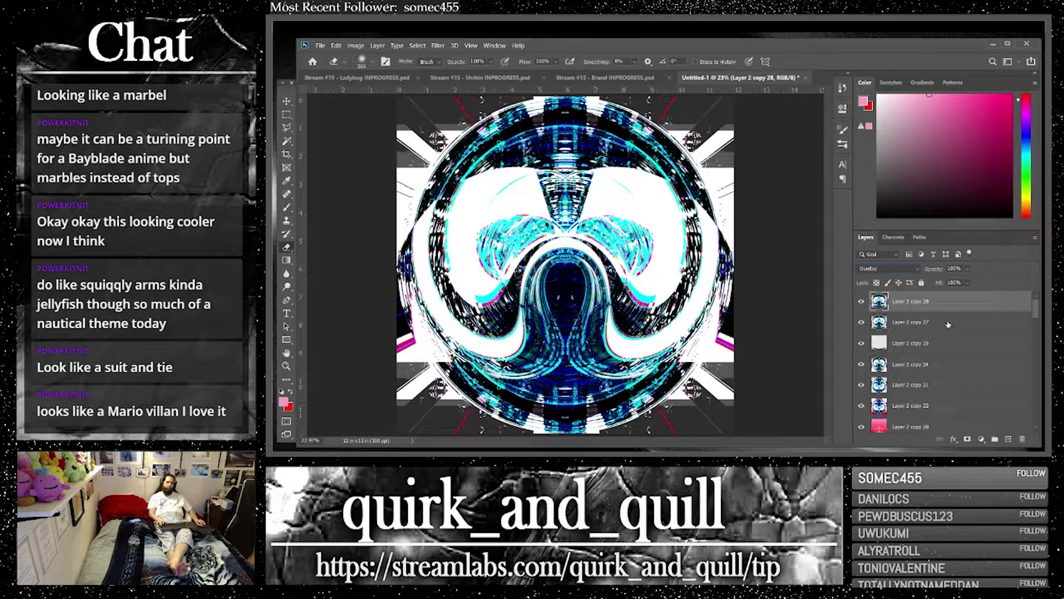
Merge the Overlay copy with Layer 2 copy 27 and make two duplicates on top
{"action": "left_click", "coordinate": [942, 324], "text": "shift"}
{"action": "right_click", "coordinate": [925, 324]}
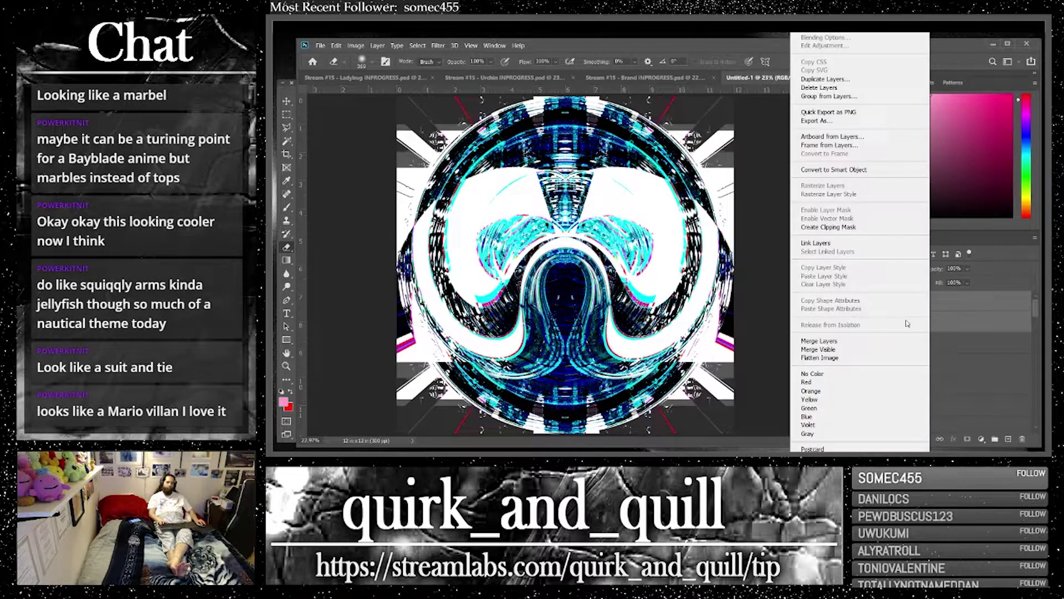
{"action": "left_click", "coordinate": [904, 340]}
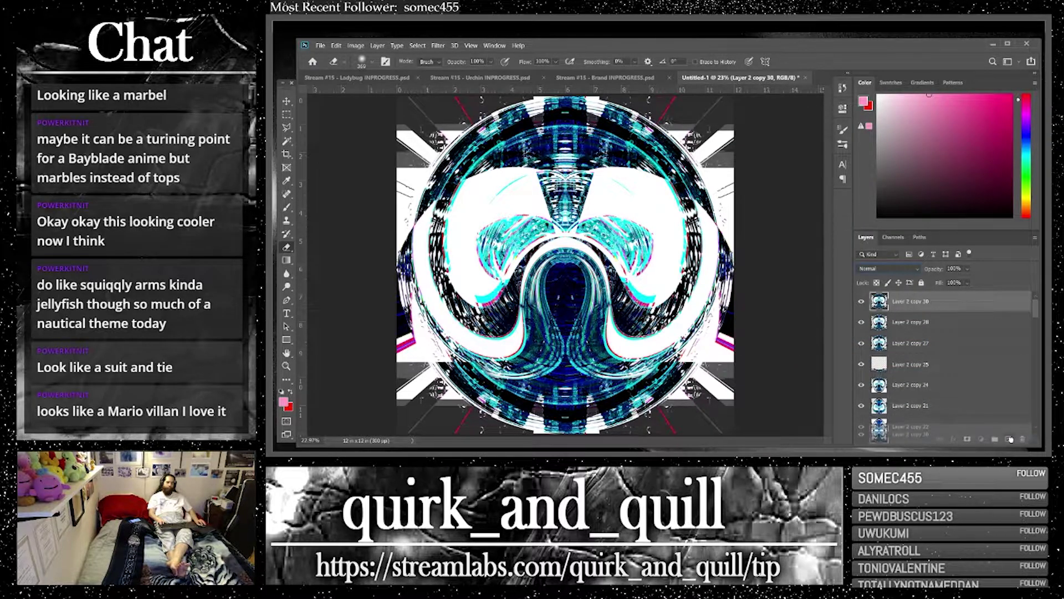
{"action": "left_click_drag", "start_coordinate": [1010, 439], "coordinate": [1011, 439]}
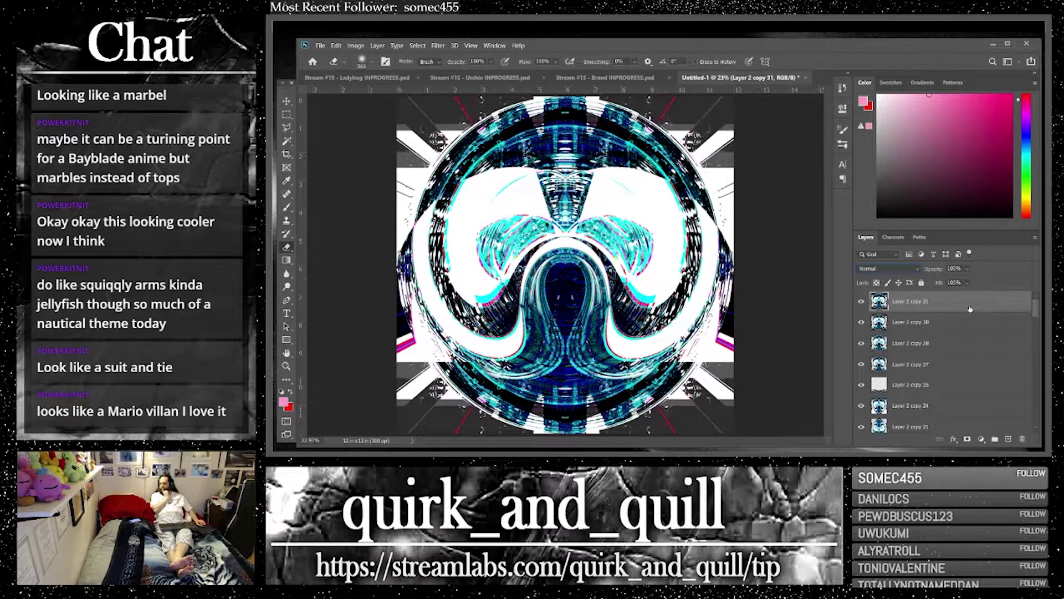
{"action": "left_click_drag", "start_coordinate": [1006, 308], "coordinate": [1008, 439]}
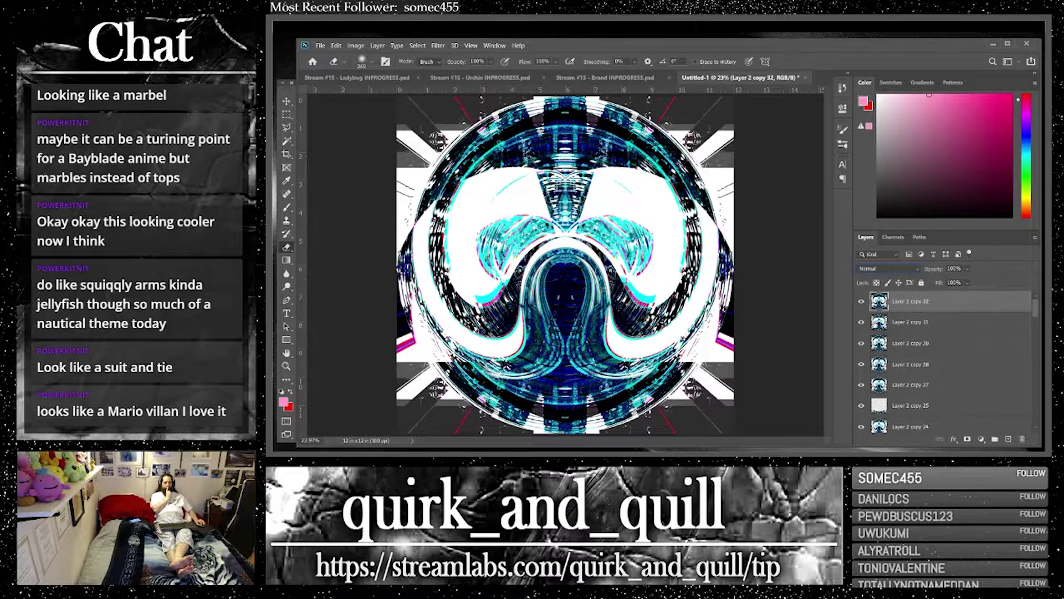
Apply the Shear filter with default settings, then undo it
{"action": "left_click", "coordinate": [434, 46]}
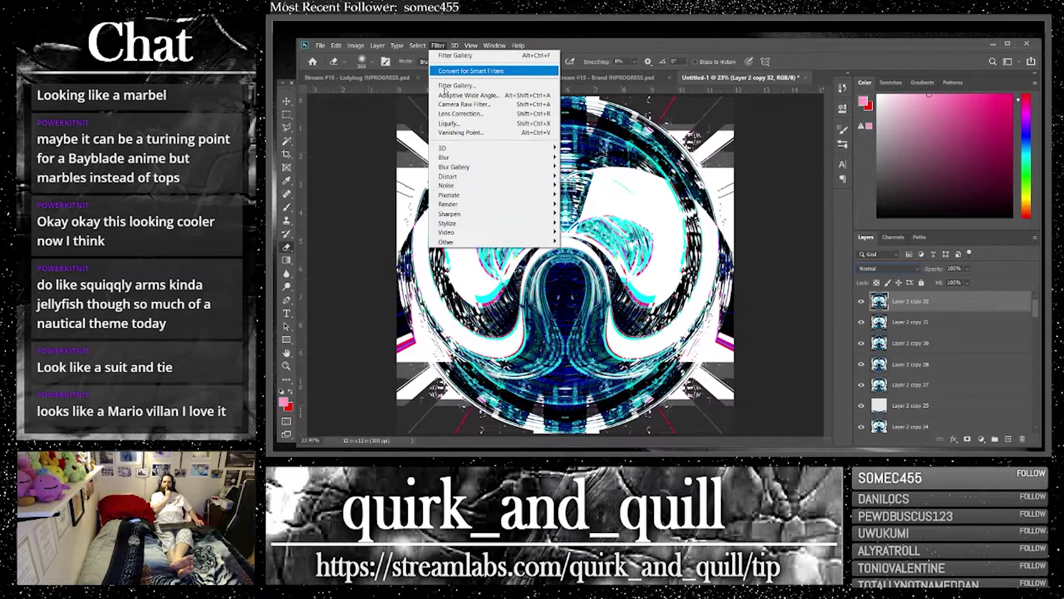
{"action": "mouse_move", "coordinate": [547, 177]}
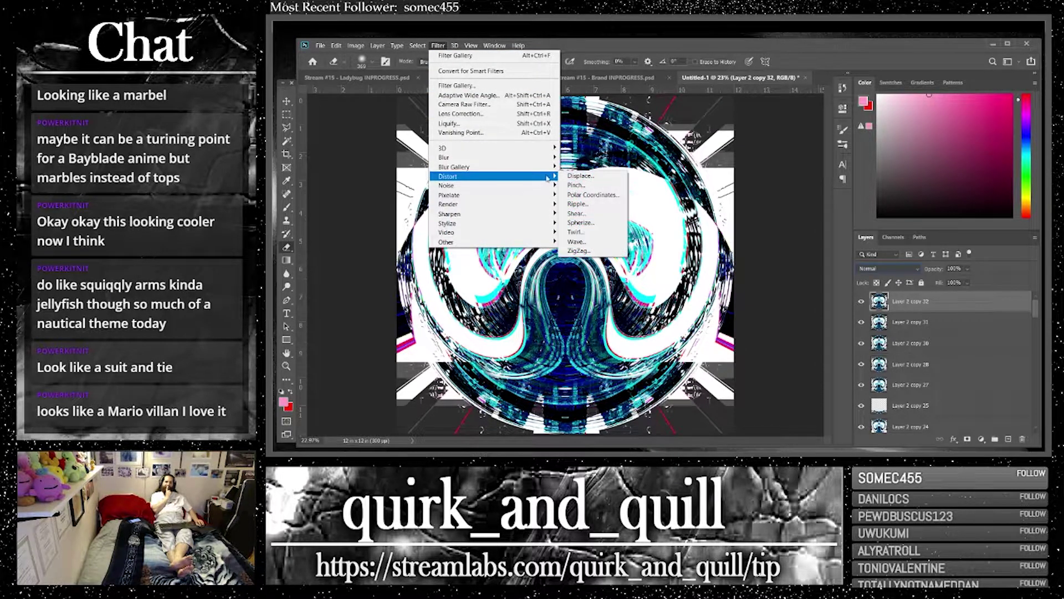
{"action": "left_click", "coordinate": [592, 214]}
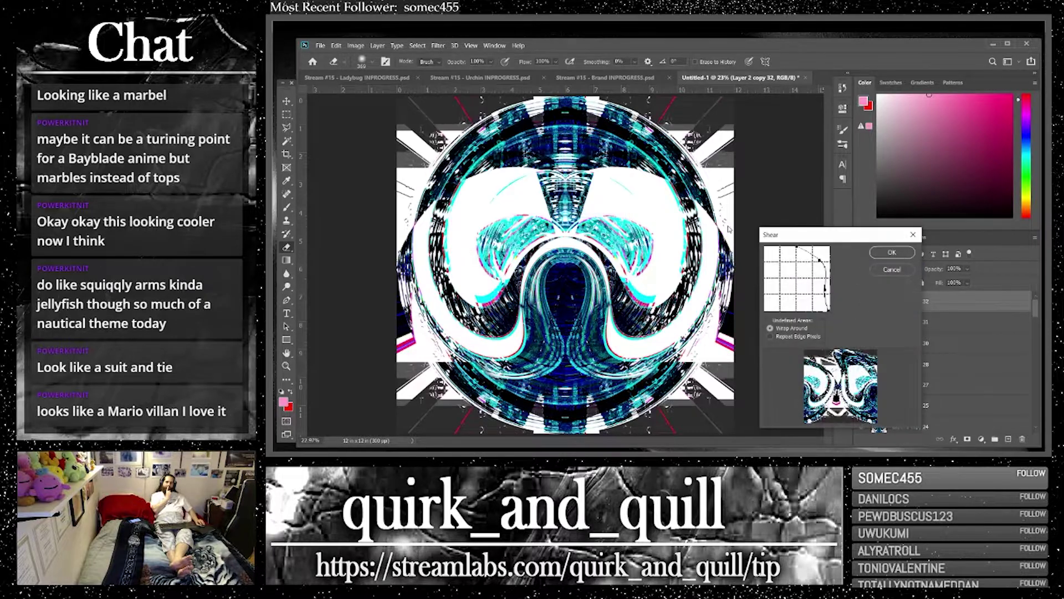
{"action": "key", "text": "Return"}
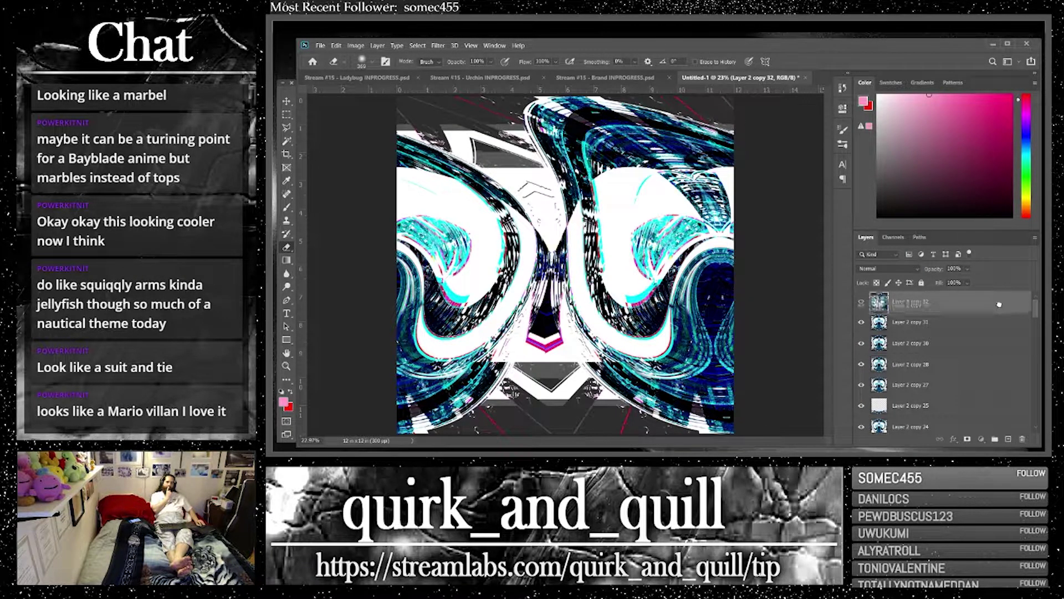
{"action": "key", "text": "ctrl+z"}
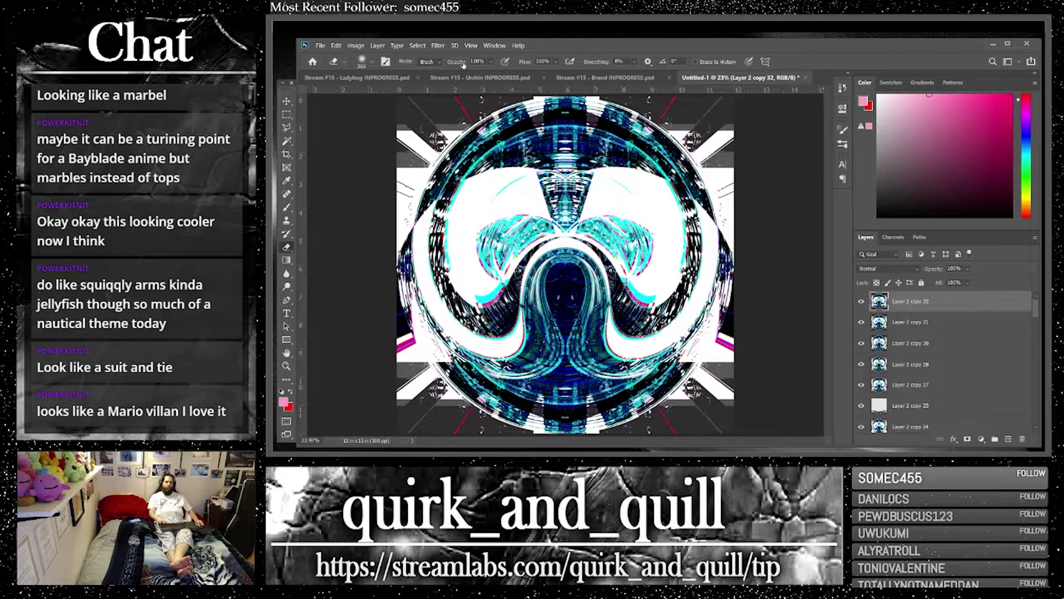
Shear the top layer with Repeat Edge Pixels and duplicate it as Layer 2 copy 33
{"action": "left_click", "coordinate": [438, 46]}
{"action": "mouse_move", "coordinate": [507, 176]}
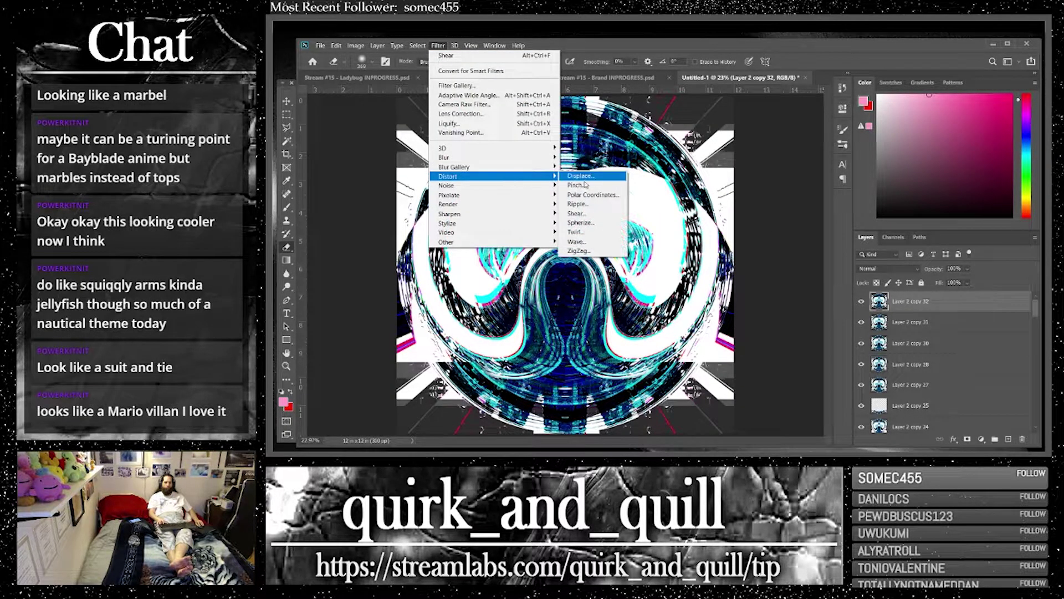
{"action": "left_click", "coordinate": [577, 213]}
{"action": "left_click", "coordinate": [781, 336]}
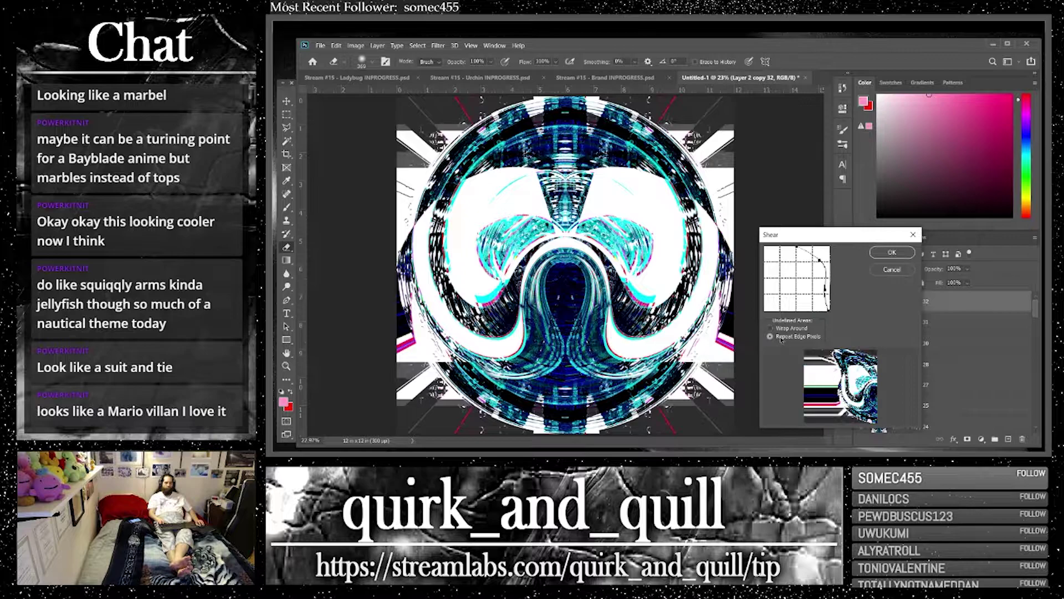
{"action": "key", "text": "Return"}
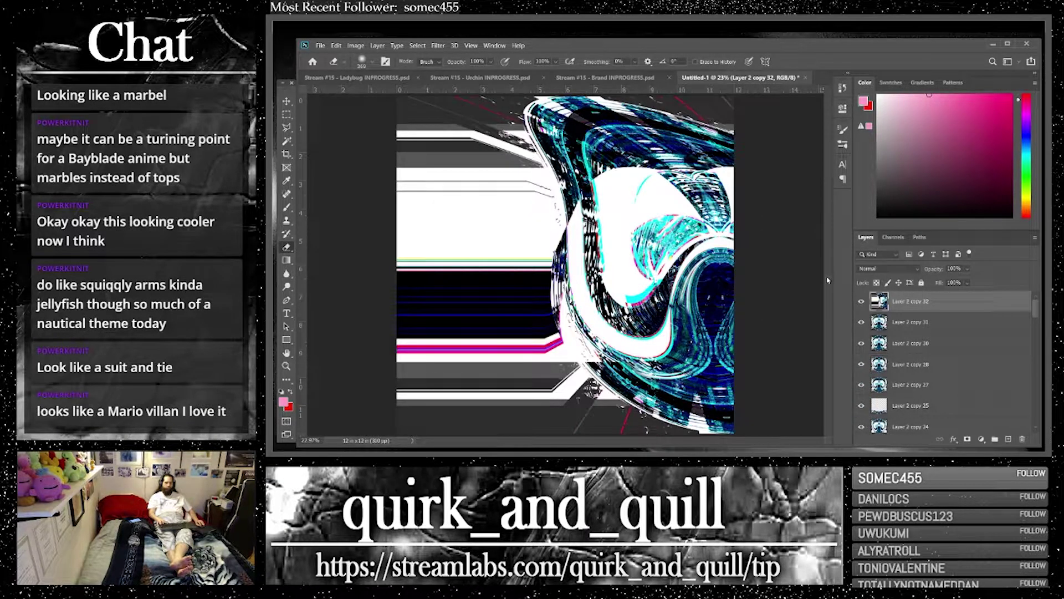
{"action": "key", "text": "ctrl+j"}
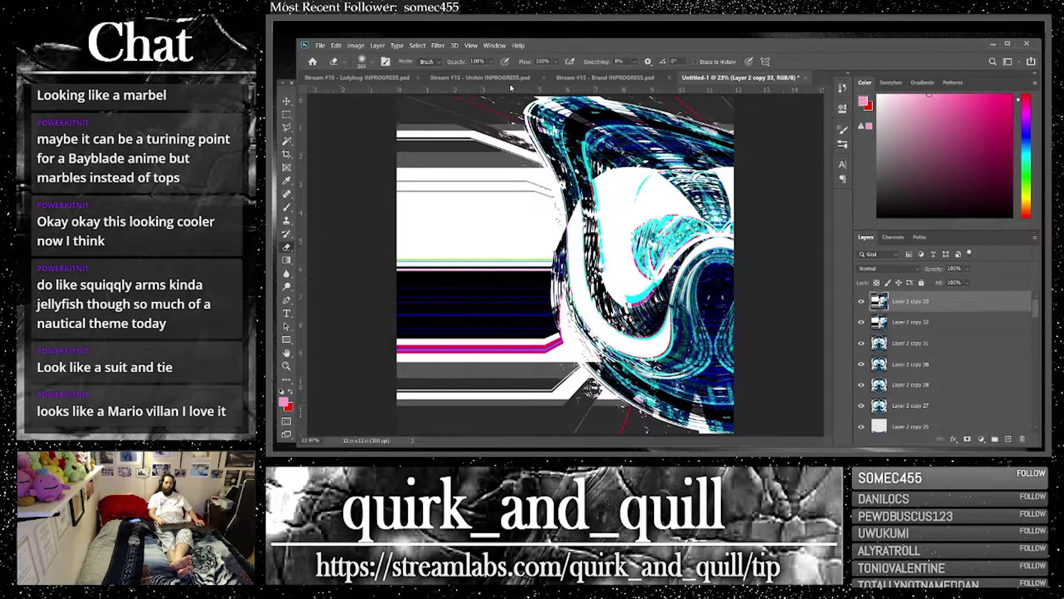
{"action": "left_click", "coordinate": [338, 46]}
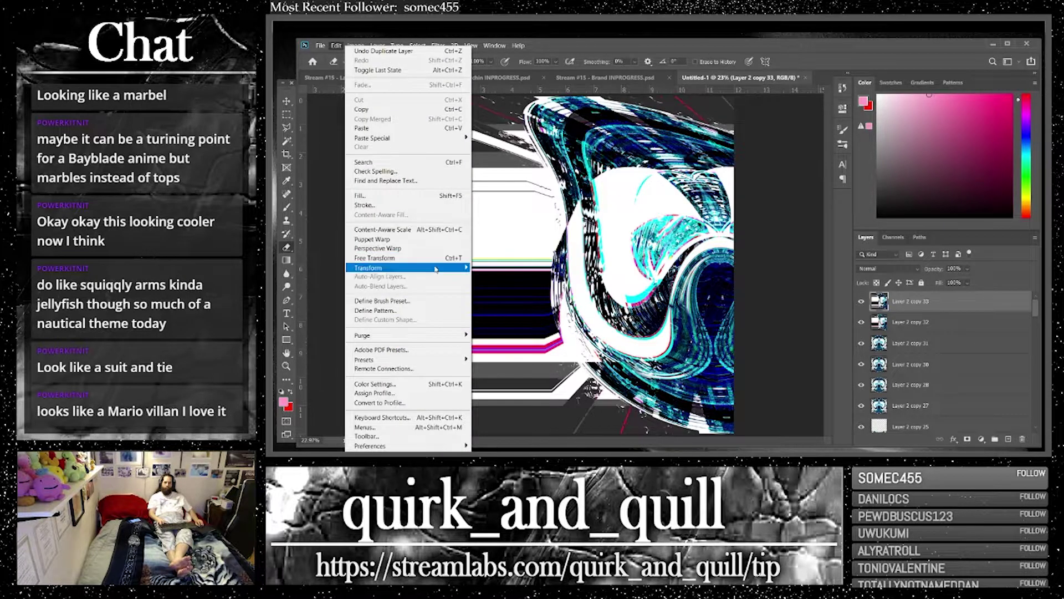
Flip the top layer horizontally and set its blend mode to Screen
{"action": "mouse_move", "coordinate": [405, 268]}
{"action": "left_click", "coordinate": [499, 421]}
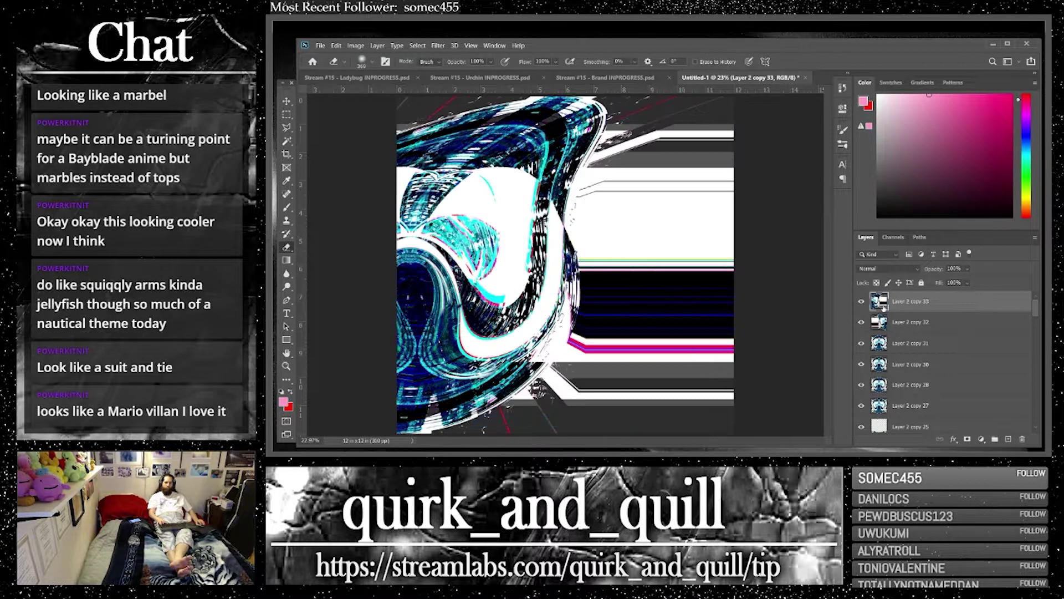
{"action": "left_click", "coordinate": [888, 269]}
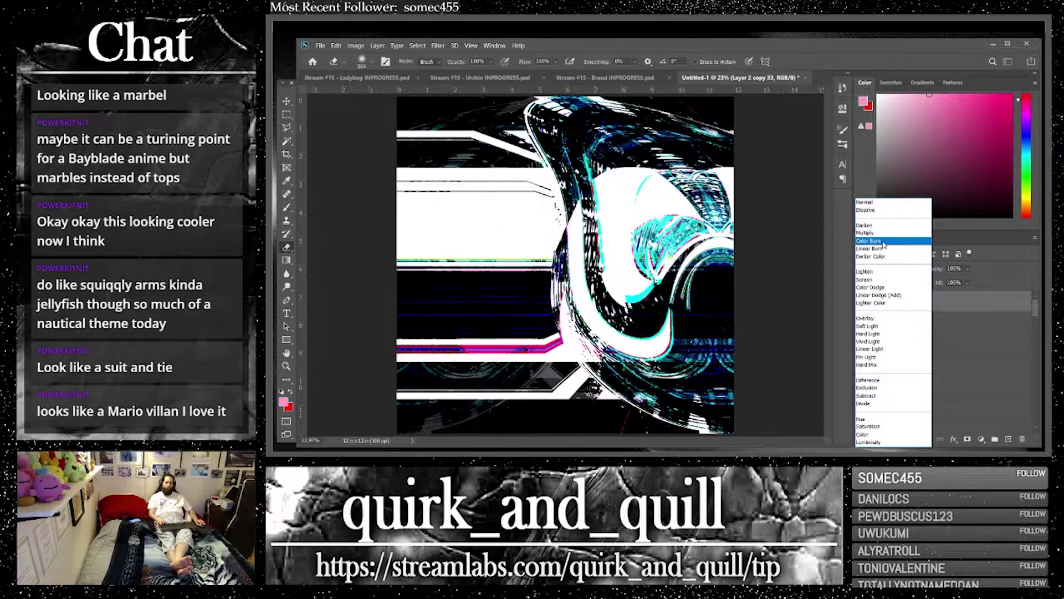
{"action": "left_click", "coordinate": [889, 284]}
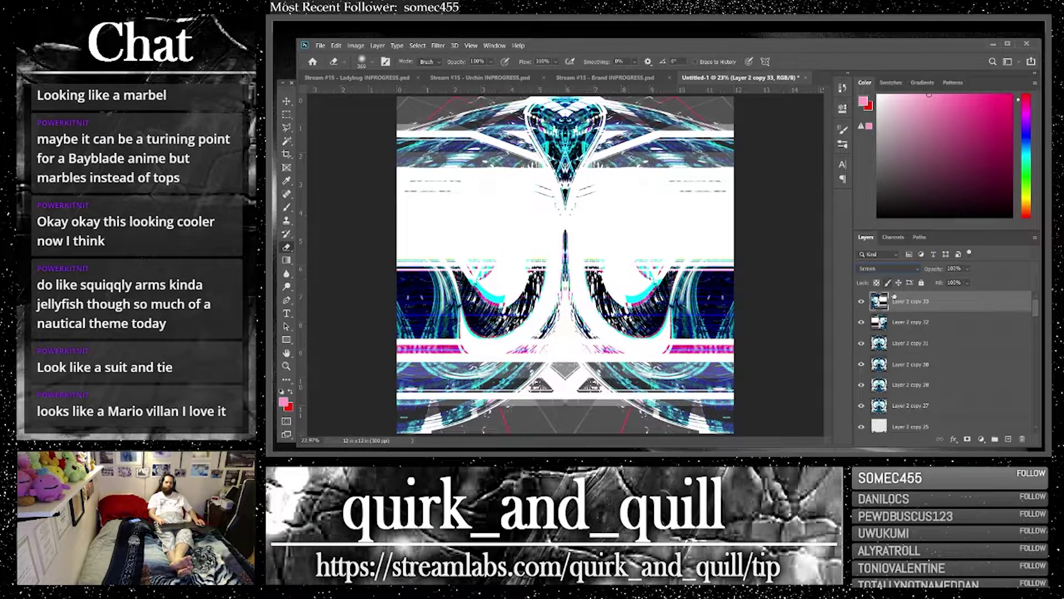
Duplicate the top layer and copy 32, merge the duplicates, and move copy 31 lower
{"action": "left_click", "coordinate": [925, 321], "text": "shift"}
{"action": "key", "text": "ctrl+j"}
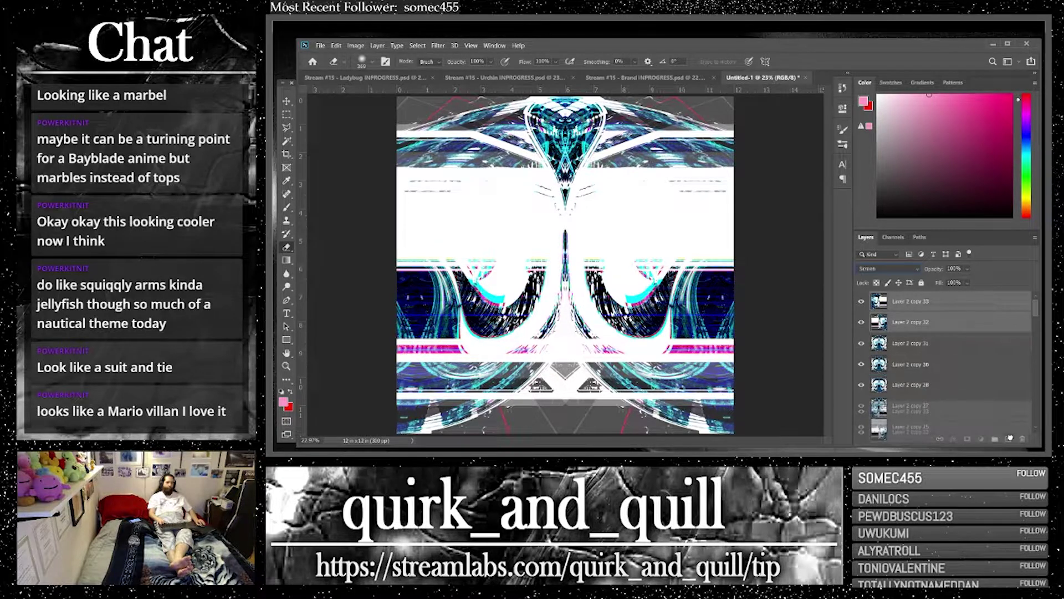
{"action": "right_click", "coordinate": [924, 324]}
{"action": "left_click", "coordinate": [886, 340]}
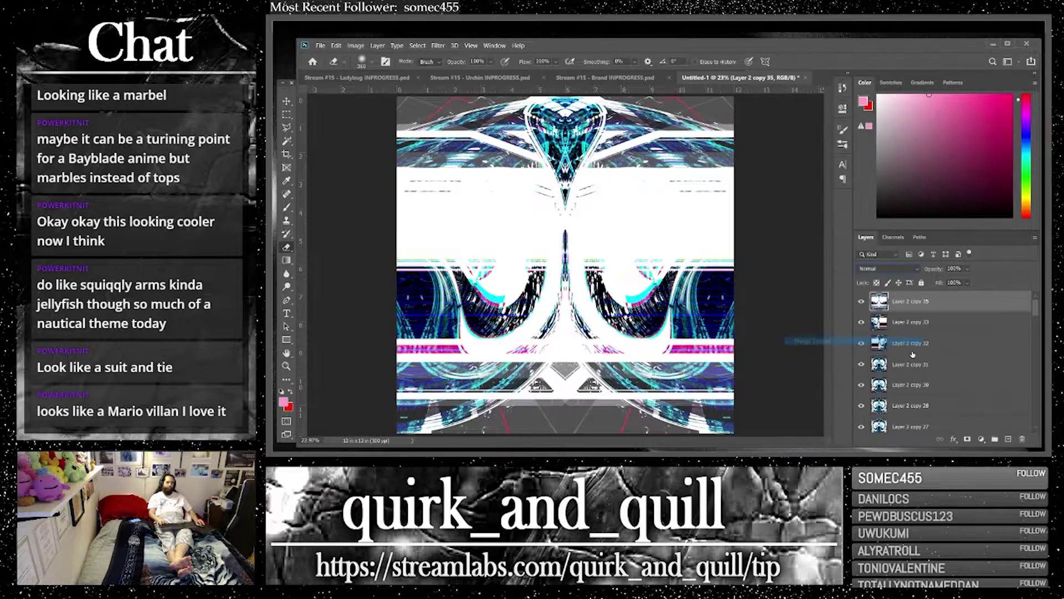
{"action": "left_click", "coordinate": [934, 345]}
{"action": "left_click_drag", "start_coordinate": [940, 364], "coordinate": [1009, 438]}
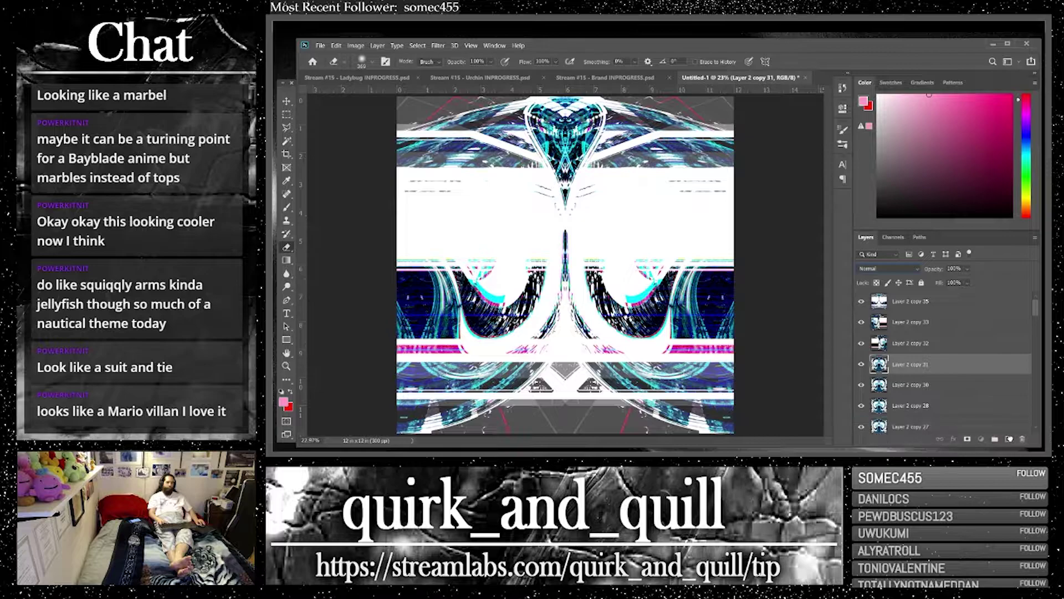
Blend Layer 2 copy 35 as Pin Light and place its duplicate, copy 36, between copies 34 and 33
{"action": "left_click", "coordinate": [912, 302]}
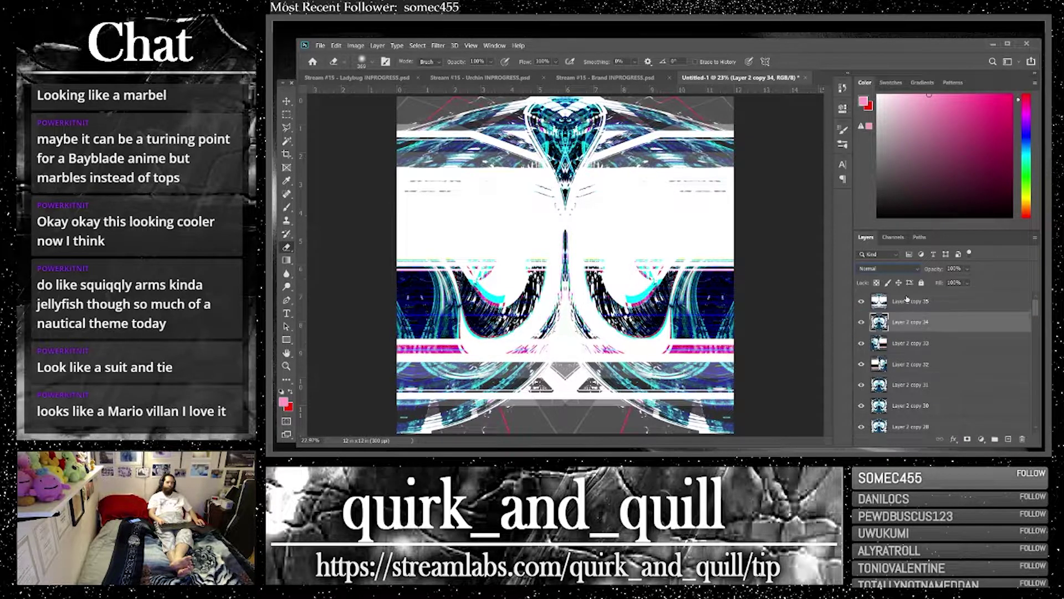
{"action": "left_click", "coordinate": [887, 268]}
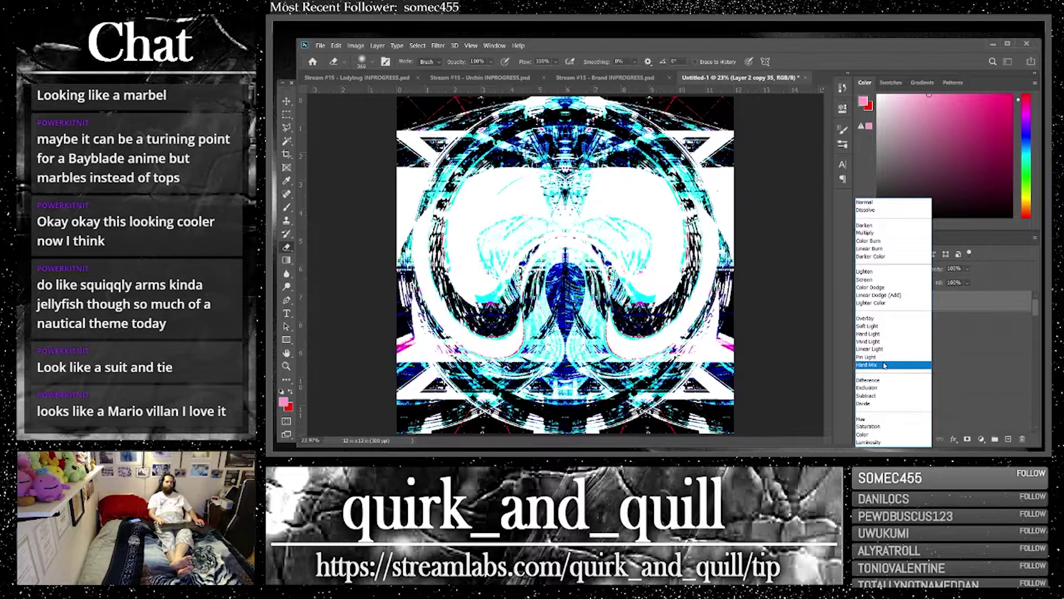
{"action": "left_click", "coordinate": [882, 357]}
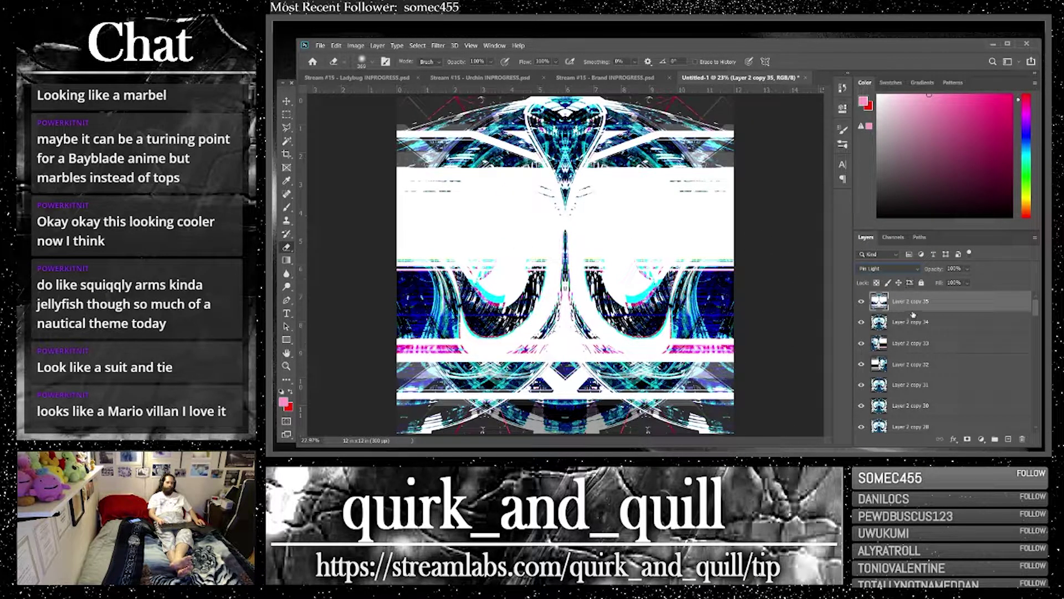
{"action": "key", "text": "ctrl+j"}
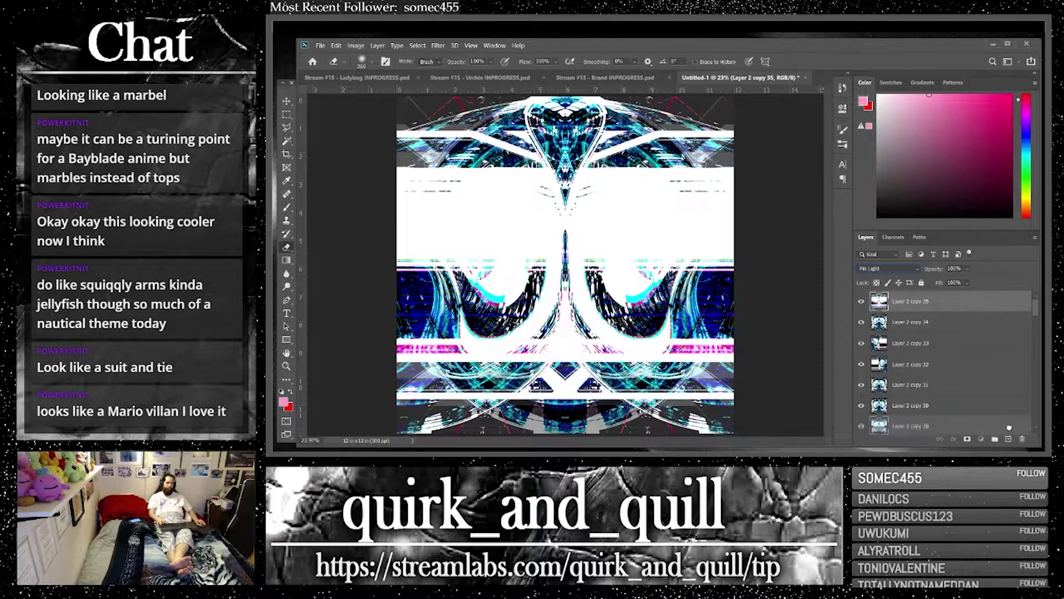
{"action": "left_click_drag", "start_coordinate": [916, 306], "coordinate": [915, 355]}
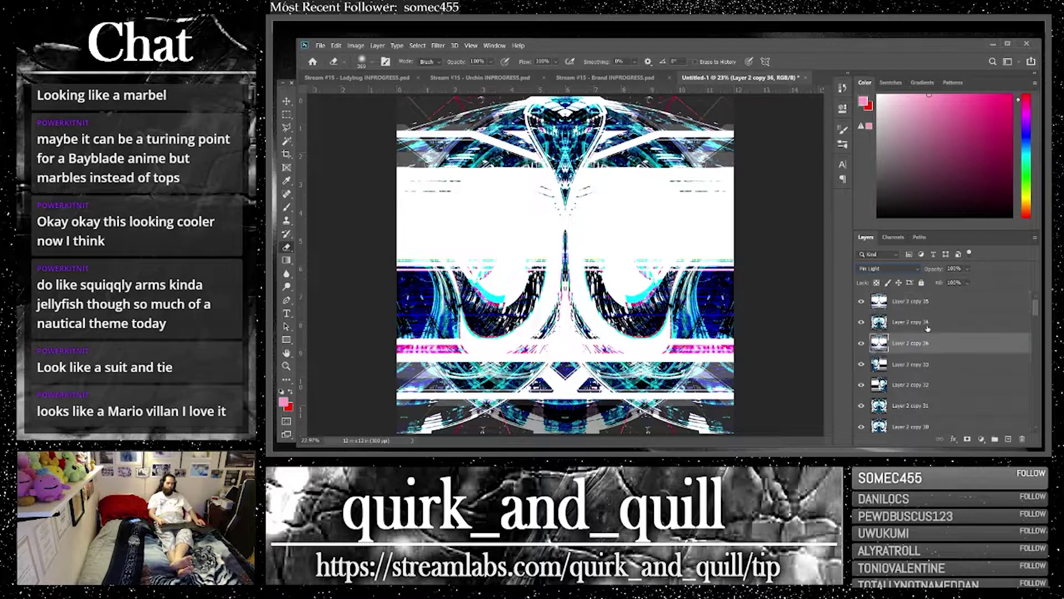
Set Layer 2 copy 35 to 47% opacity and erase across the left ring and centre arch
{"action": "left_click", "coordinate": [968, 269]}
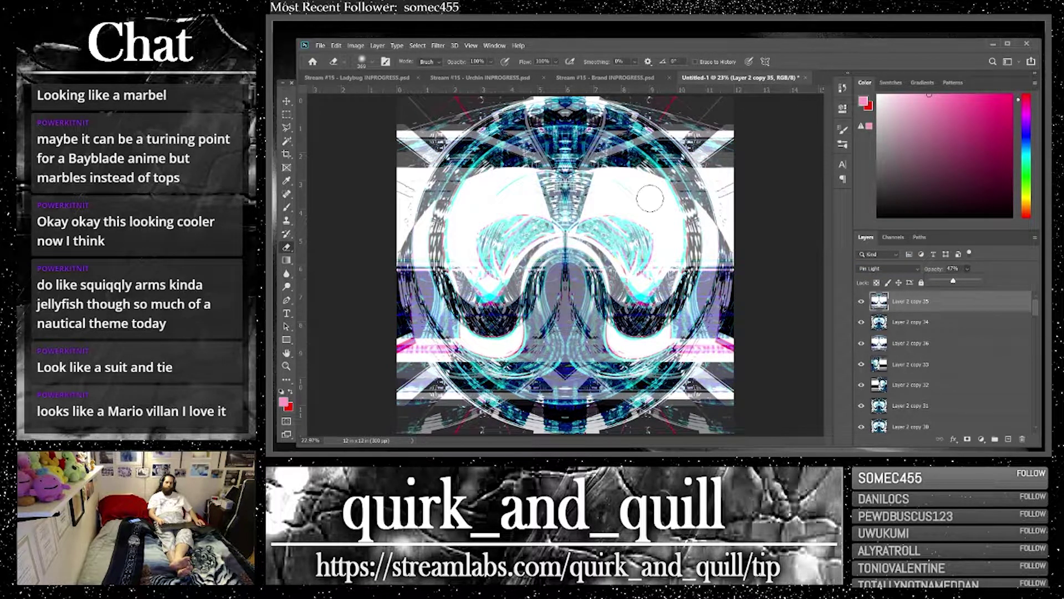
{"action": "left_click", "coordinate": [522, 173]}
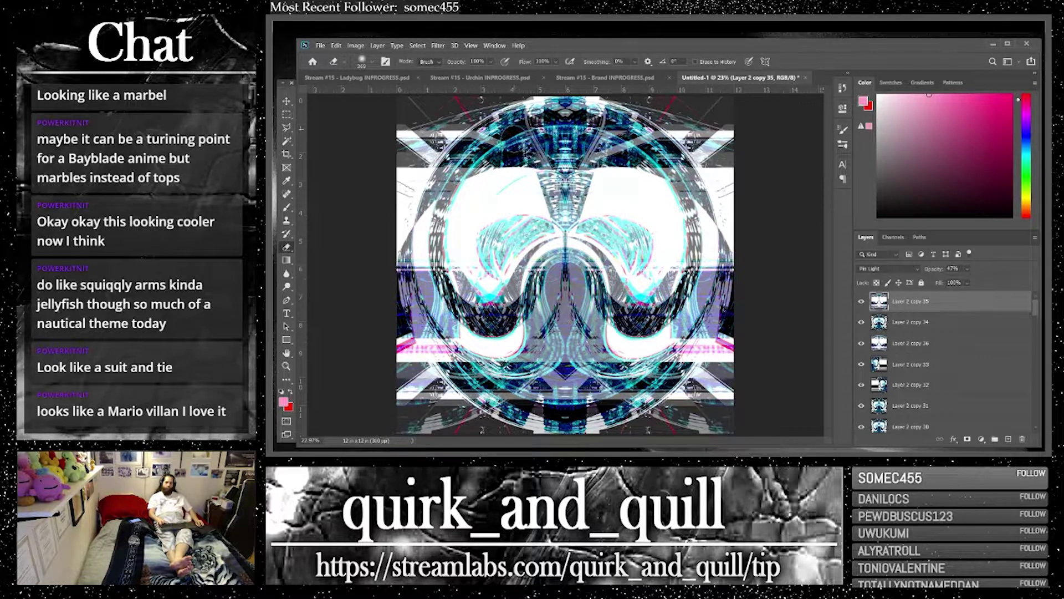
{"action": "mouse_move", "coordinate": [507, 114]}
{"action": "left_mouse_down"}
{"action": "mouse_move", "coordinate": [510, 125]}
{"action": "mouse_move", "coordinate": [457, 172]}
{"action": "mouse_move", "coordinate": [428, 266]}
{"action": "mouse_move", "coordinate": [414, 262]}
{"action": "mouse_move", "coordinate": [430, 332]}
{"action": "mouse_move", "coordinate": [480, 388]}
{"action": "mouse_move", "coordinate": [427, 274]}
{"action": "mouse_move", "coordinate": [460, 341]}
{"action": "left_mouse_up"}
{"action": "mouse_move", "coordinate": [460, 291]}
{"action": "left_mouse_down"}
{"action": "mouse_move", "coordinate": [472, 302]}
{"action": "mouse_move", "coordinate": [452, 258]}
{"action": "mouse_move", "coordinate": [507, 332]}
{"action": "mouse_move", "coordinate": [540, 266]}
{"action": "mouse_move", "coordinate": [582, 261]}
{"action": "mouse_move", "coordinate": [626, 324]}
{"action": "mouse_move", "coordinate": [643, 325]}
{"action": "mouse_move", "coordinate": [659, 322]}
{"action": "mouse_move", "coordinate": [687, 286]}
{"action": "mouse_move", "coordinate": [676, 310]}
{"action": "mouse_move", "coordinate": [693, 282]}
{"action": "mouse_move", "coordinate": [668, 266]}
{"action": "mouse_move", "coordinate": [684, 255]}
{"action": "left_mouse_up"}
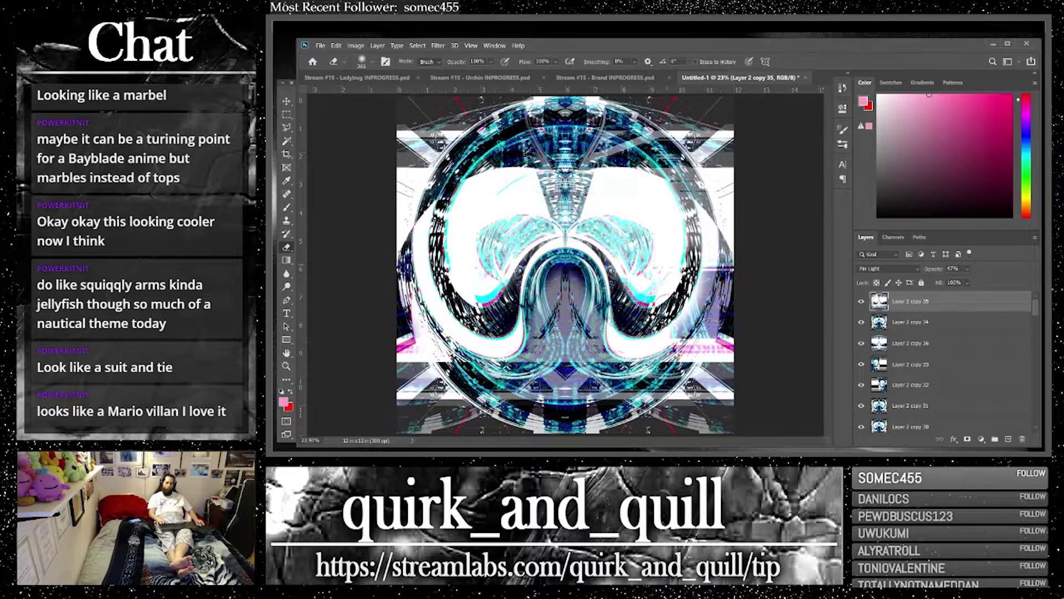
{"action": "mouse_move", "coordinate": [671, 324]}
{"action": "left_mouse_down"}
{"action": "mouse_move", "coordinate": [593, 330]}
{"action": "mouse_move", "coordinate": [549, 304]}
{"action": "mouse_move", "coordinate": [535, 341]}
{"action": "mouse_move", "coordinate": [549, 372]}
{"action": "mouse_move", "coordinate": [513, 388]}
{"action": "mouse_move", "coordinate": [471, 360]}
{"action": "mouse_move", "coordinate": [560, 382]}
{"action": "mouse_move", "coordinate": [610, 366]}
{"action": "mouse_move", "coordinate": [627, 388]}
{"action": "mouse_move", "coordinate": [671, 377]}
{"action": "mouse_move", "coordinate": [702, 330]}
{"action": "mouse_move", "coordinate": [700, 338]}
{"action": "mouse_move", "coordinate": [703, 297]}
{"action": "mouse_move", "coordinate": [680, 335]}
{"action": "mouse_move", "coordinate": [706, 277]}
{"action": "mouse_move", "coordinate": [696, 199]}
{"action": "mouse_move", "coordinate": [658, 143]}
{"action": "mouse_move", "coordinate": [632, 128]}
{"action": "mouse_move", "coordinate": [620, 125]}
{"action": "mouse_move", "coordinate": [601, 177]}
{"action": "mouse_move", "coordinate": [654, 185]}
{"action": "mouse_move", "coordinate": [629, 277]}
{"action": "mouse_move", "coordinate": [582, 211]}
{"action": "mouse_move", "coordinate": [595, 184]}
{"action": "mouse_move", "coordinate": [562, 222]}
{"action": "mouse_move", "coordinate": [546, 186]}
{"action": "mouse_move", "coordinate": [537, 238]}
{"action": "mouse_move", "coordinate": [513, 250]}
{"action": "mouse_move", "coordinate": [490, 239]}
{"action": "mouse_move", "coordinate": [475, 276]}
{"action": "left_mouse_up"}
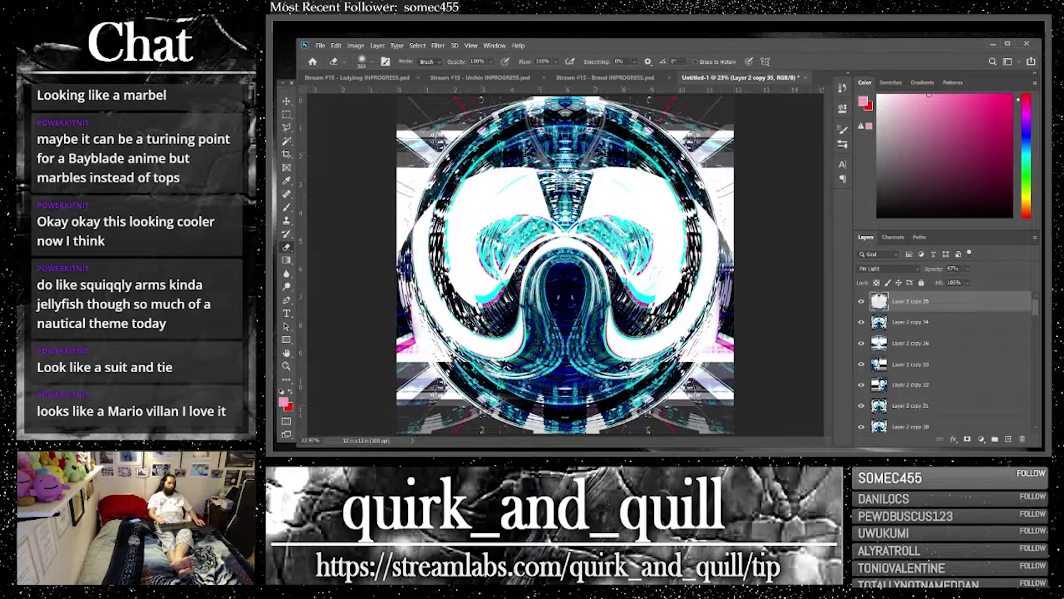
Raise the top layer's opacity back to 100%
{"action": "left_click", "coordinate": [968, 268]}
{"action": "left_click_drag", "start_coordinate": [983, 282], "coordinate": [1019, 282]}
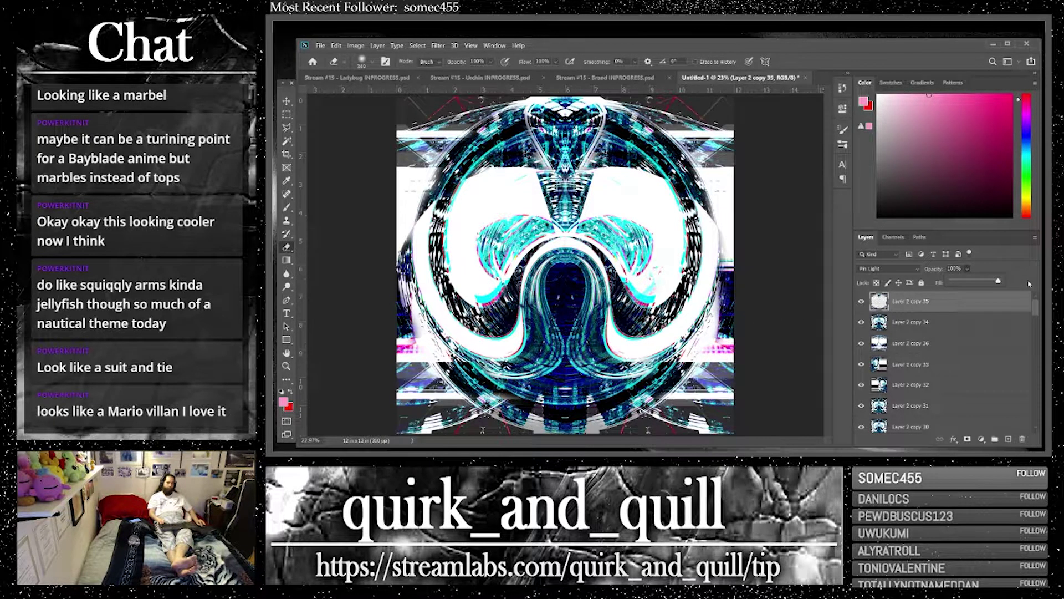
{"action": "left_click", "coordinate": [603, 195]}
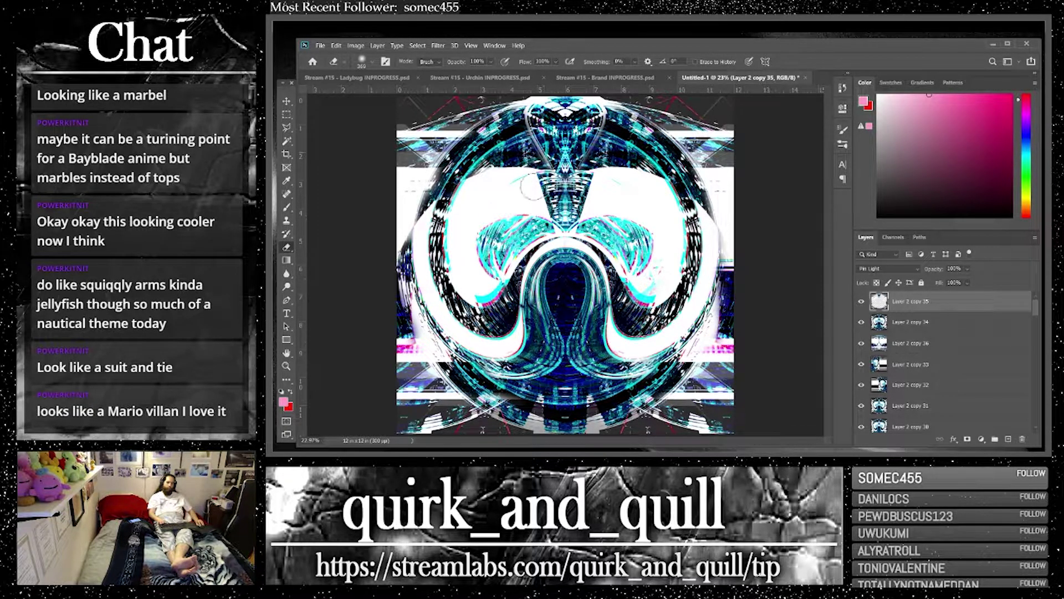
Erase the magenta streaks, dark blotch and light streaks around the orb's edges
{"action": "mouse_move", "coordinate": [447, 364]}
{"action": "left_mouse_down"}
{"action": "mouse_move", "coordinate": [403, 310]}
{"action": "mouse_move", "coordinate": [411, 428]}
{"action": "mouse_move", "coordinate": [448, 442]}
{"action": "mouse_move", "coordinate": [460, 416]}
{"action": "mouse_move", "coordinate": [483, 447]}
{"action": "mouse_move", "coordinate": [480, 422]}
{"action": "left_mouse_up"}
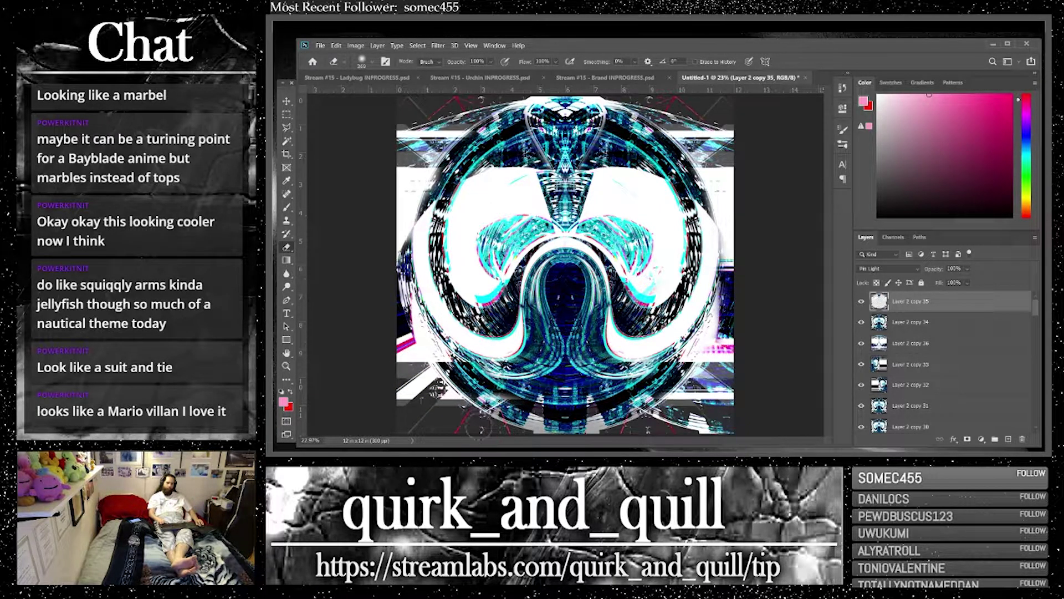
{"action": "left_click_drag", "start_coordinate": [650, 427], "coordinate": [699, 401]}
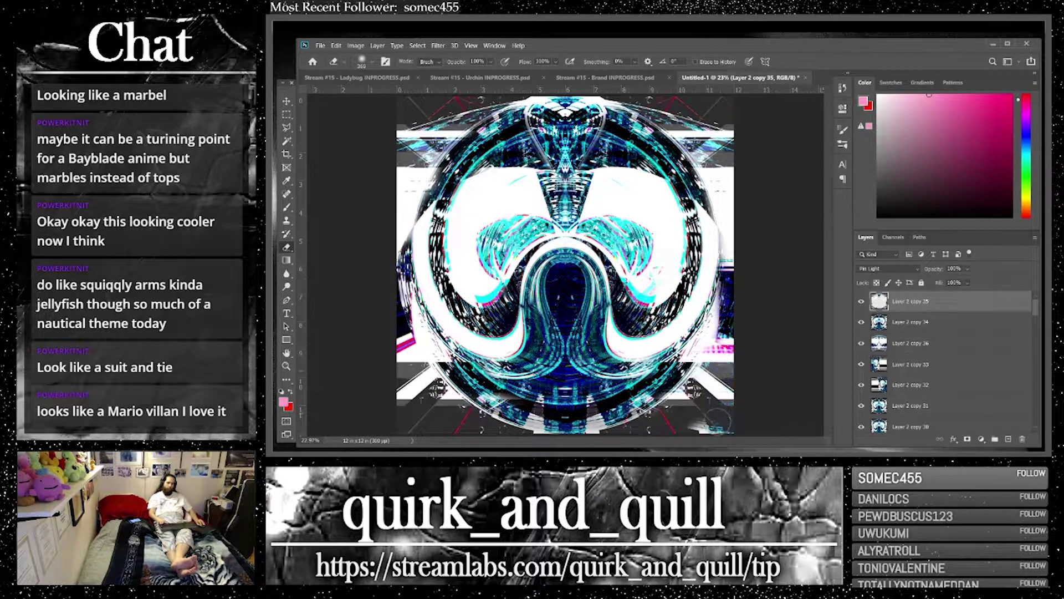
{"action": "mouse_move", "coordinate": [734, 298]}
{"action": "left_mouse_down"}
{"action": "mouse_move", "coordinate": [737, 269]}
{"action": "mouse_move", "coordinate": [738, 344]}
{"action": "mouse_move", "coordinate": [735, 239]}
{"action": "mouse_move", "coordinate": [749, 337]}
{"action": "mouse_move", "coordinate": [736, 213]}
{"action": "mouse_move", "coordinate": [735, 281]}
{"action": "left_mouse_up"}
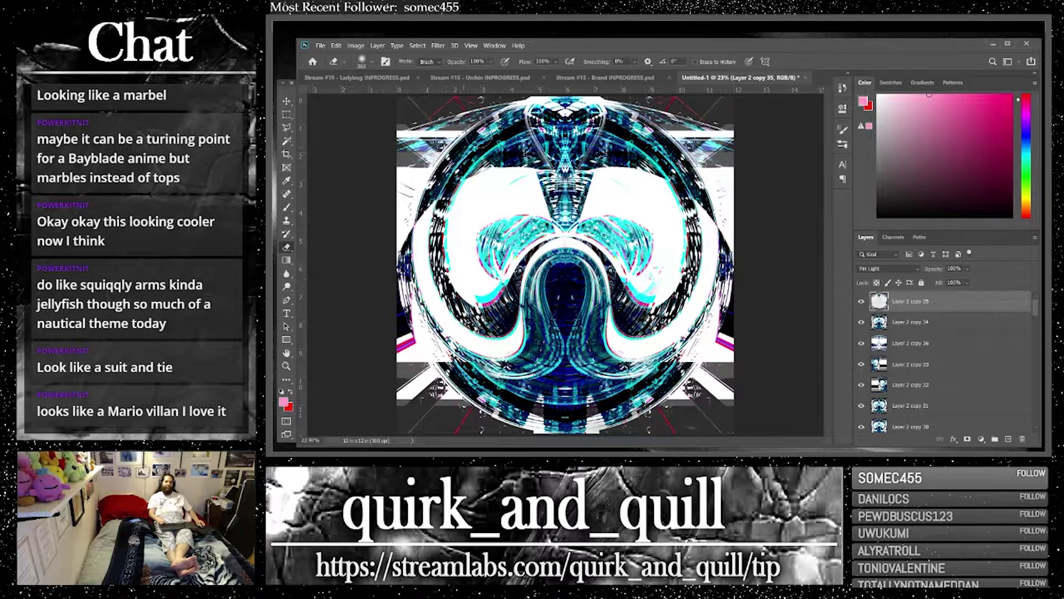
{"action": "left_click_drag", "start_coordinate": [438, 138], "coordinate": [369, 173]}
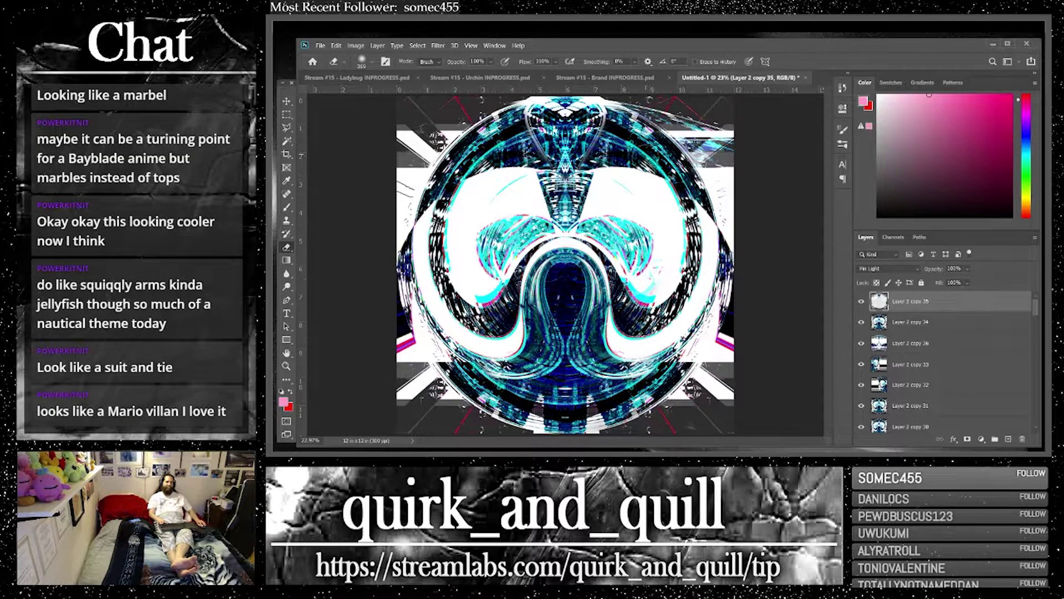
{"action": "mouse_move", "coordinate": [657, 152]}
{"action": "left_mouse_down"}
{"action": "mouse_move", "coordinate": [662, 129]}
{"action": "mouse_move", "coordinate": [730, 106]}
{"action": "left_mouse_up"}
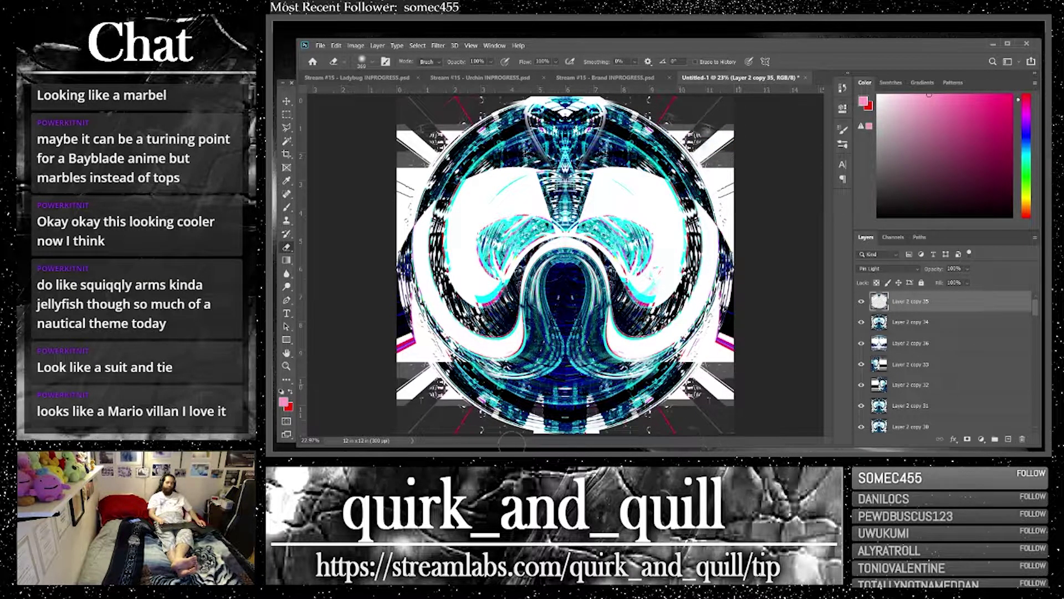
Toggle Layer 2 copy 35's visibility to compare the result
{"action": "left_click", "coordinate": [861, 302]}
{"action": "left_click", "coordinate": [862, 302]}
{"action": "left_click", "coordinate": [861, 302]}
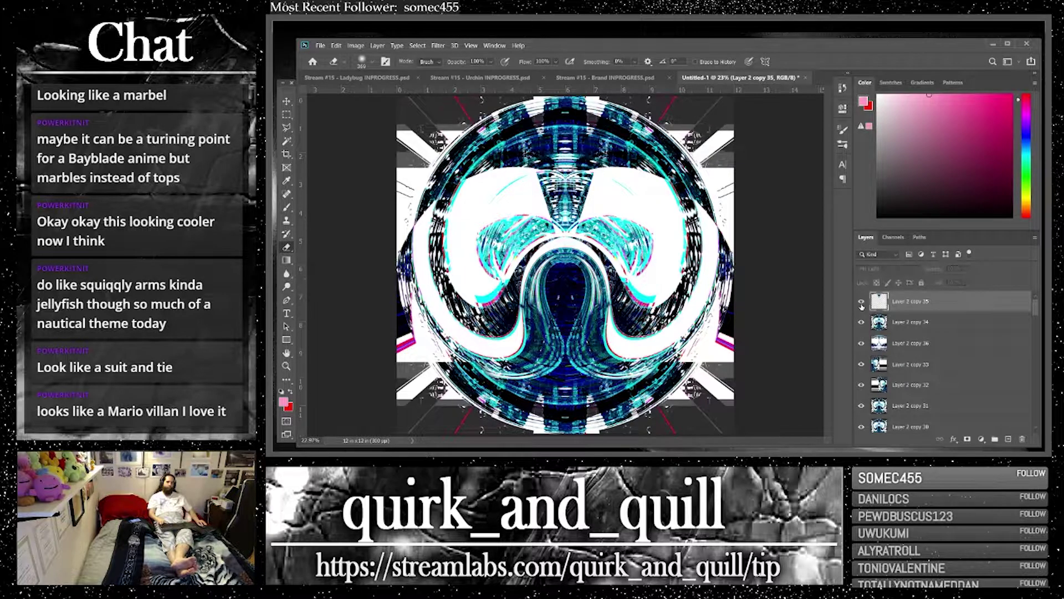
{"action": "left_click", "coordinate": [862, 302]}
{"action": "left_click", "coordinate": [861, 302]}
{"action": "left_click", "coordinate": [861, 302]}
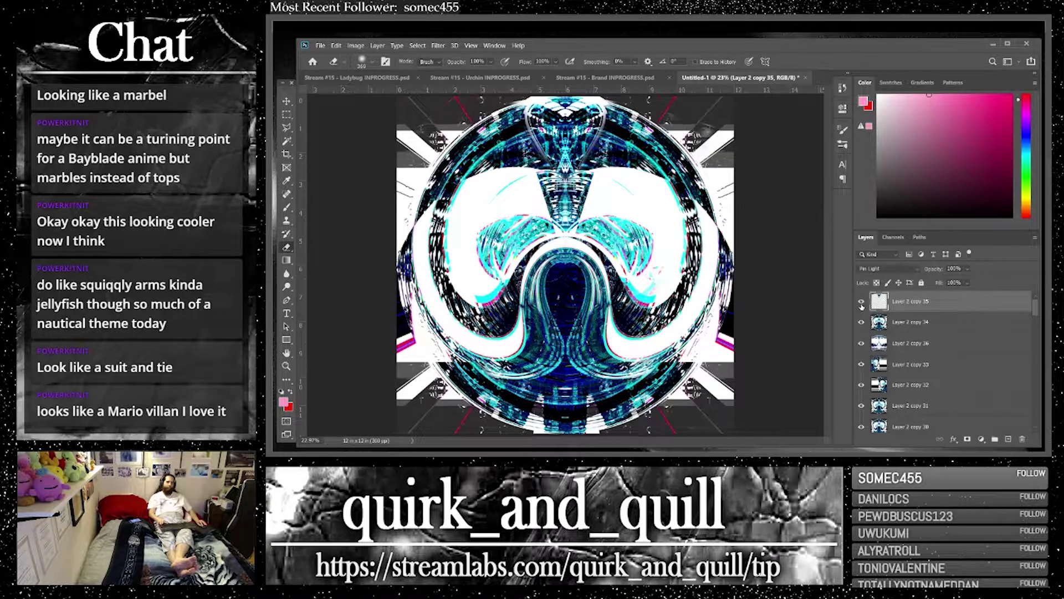
Duplicate copies 35 and 34, merge them into copy 38, and duplicate that as copy 39
{"action": "left_click", "coordinate": [925, 327], "text": "shift"}
{"action": "key", "text": "ctrl+j"}
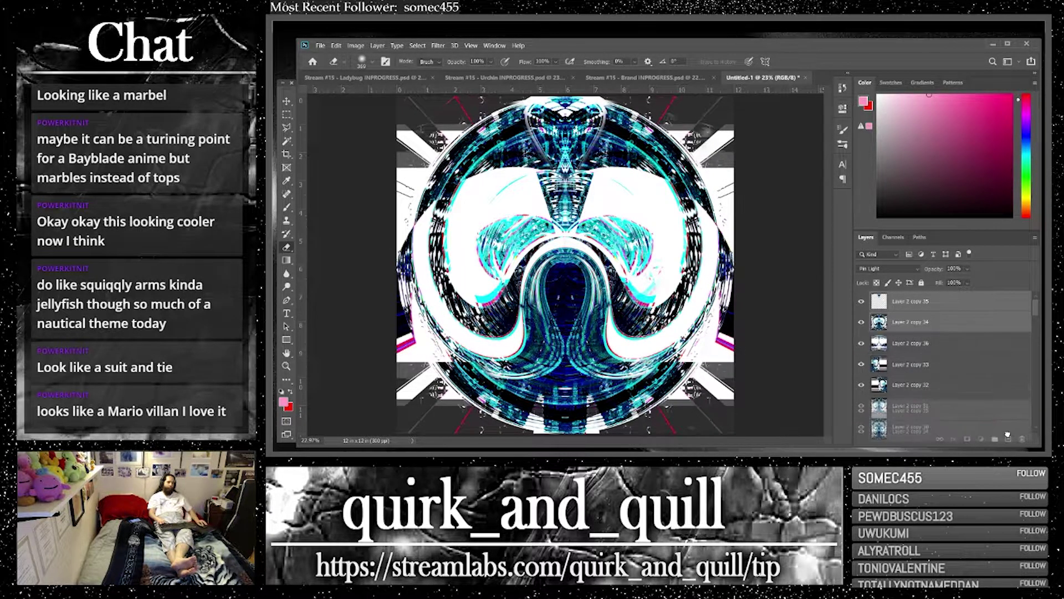
{"action": "right_click", "coordinate": [946, 330]}
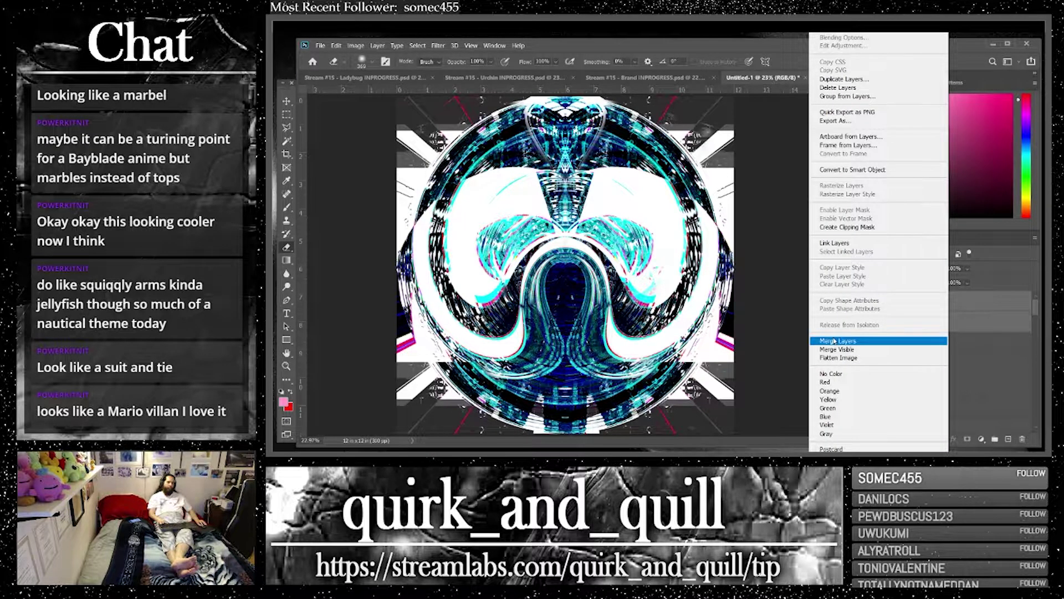
{"action": "left_click", "coordinate": [839, 341]}
{"action": "key", "text": "ctrl+j"}
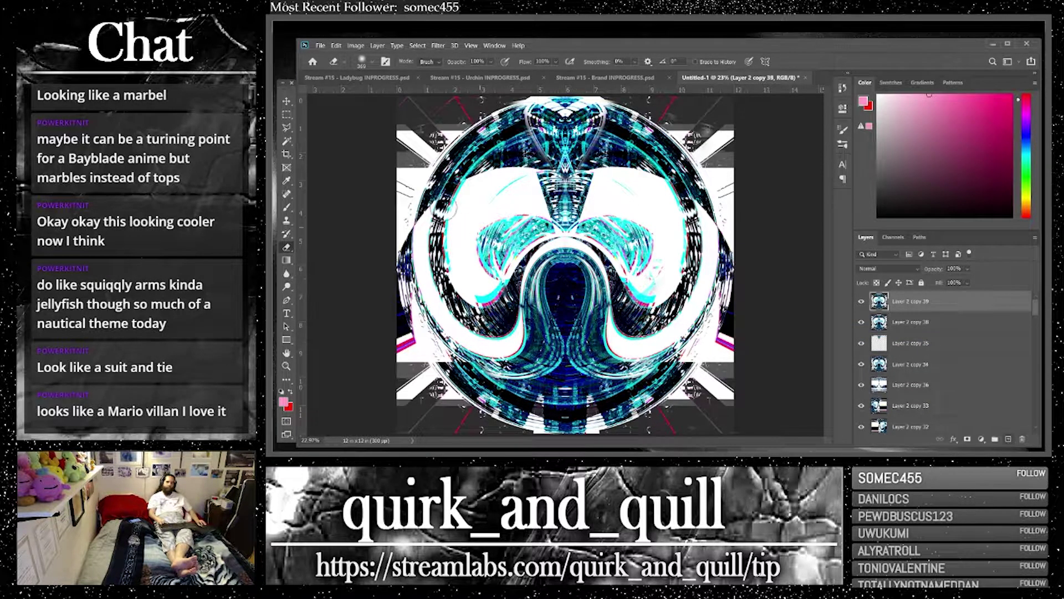
Copy Merged the right half of the canvas and paste it onto a new Layer 3
{"action": "key", "text": "m"}
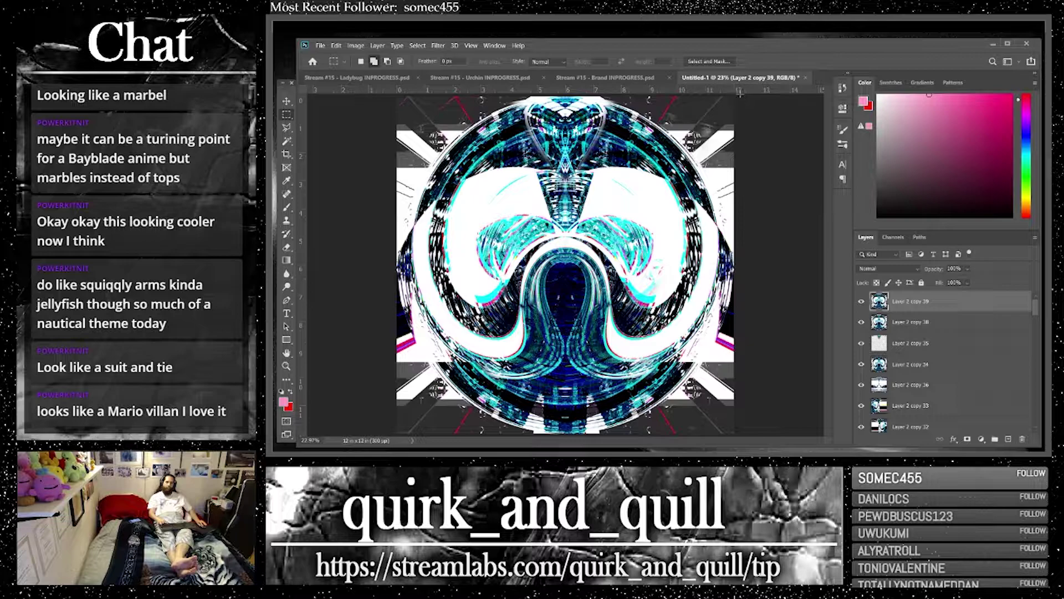
{"action": "left_click_drag", "start_coordinate": [740, 95], "coordinate": [566, 442]}
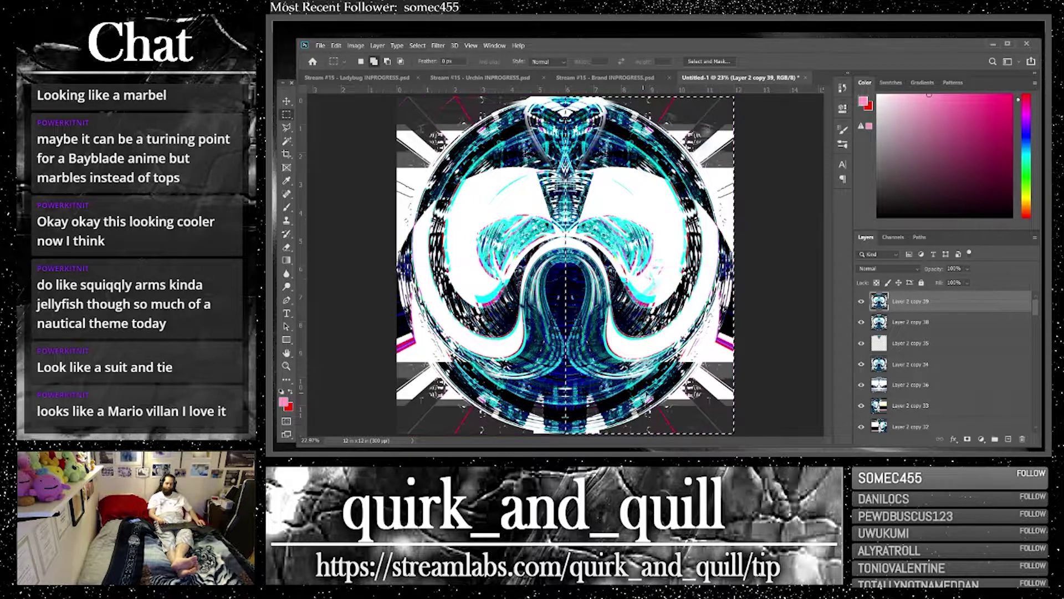
{"action": "left_click", "coordinate": [1008, 439]}
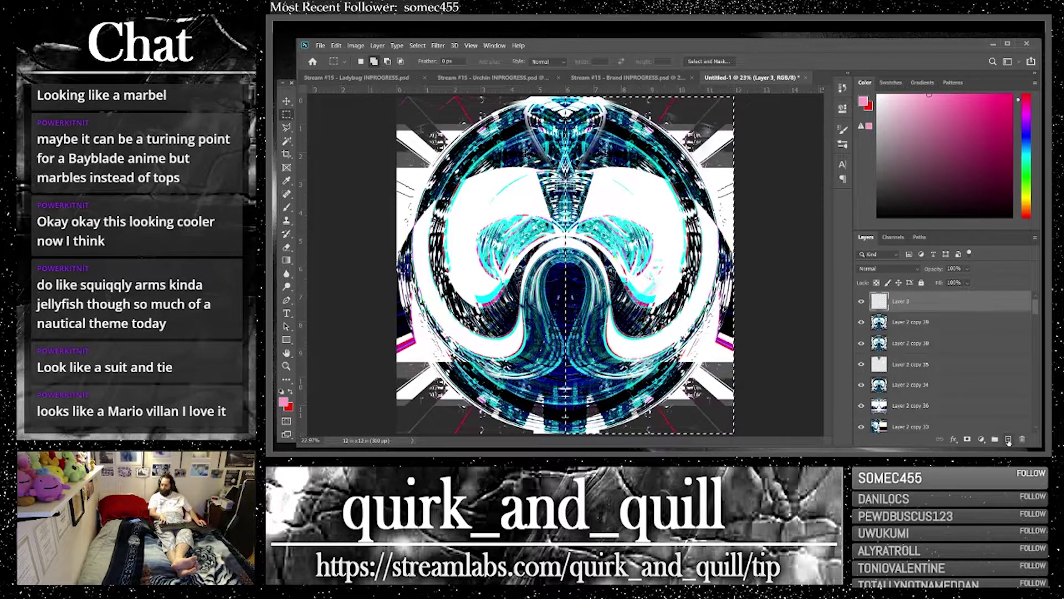
{"action": "key", "text": "ctrl+shift+c"}
{"action": "key", "text": "ctrl+v"}
Flip the pasted half horizontally across the canvas centre so it mirrors the orb
{"action": "key", "text": "v"}
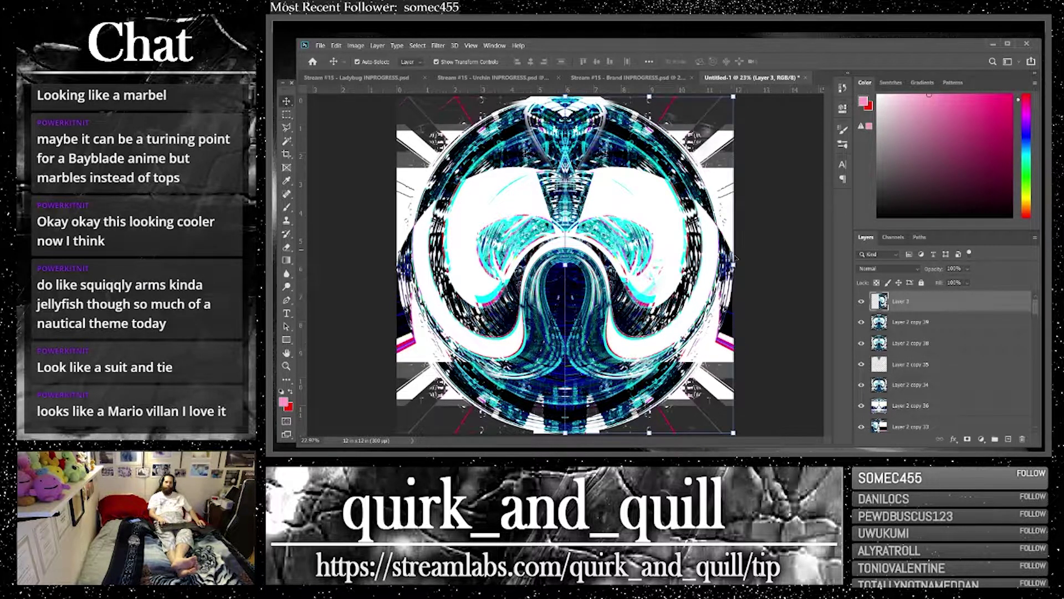
{"action": "left_click_drag", "start_coordinate": [734, 267], "coordinate": [396, 227]}
{"action": "left_click", "coordinate": [287, 101]}
Select Layer 3 and Layer 2 copy 39, duplicate them, and merge them into one orb layer
{"action": "left_click", "coordinate": [344, 148]}
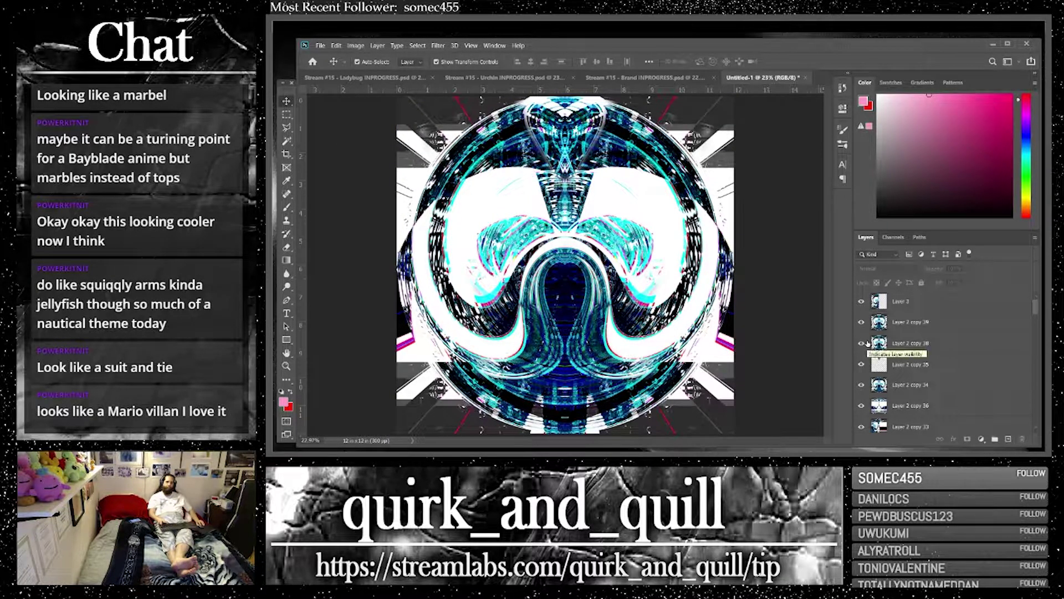
{"action": "left_click", "coordinate": [921, 302]}
{"action": "left_click", "coordinate": [931, 325], "text": "shift"}
{"action": "key", "text": "ctrl+j"}
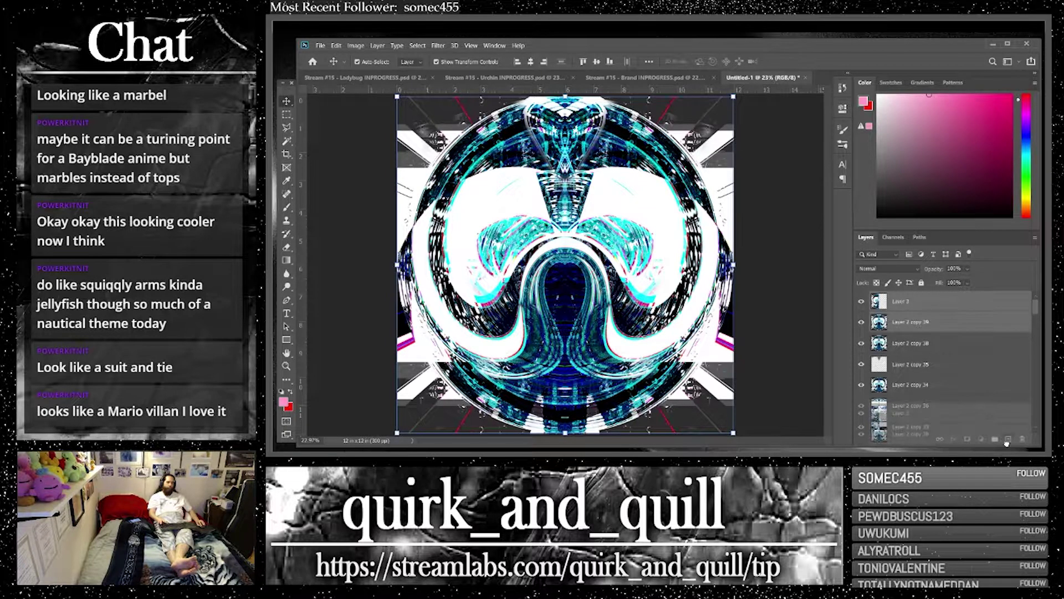
{"action": "right_click", "coordinate": [909, 333]}
{"action": "left_click", "coordinate": [928, 343]}
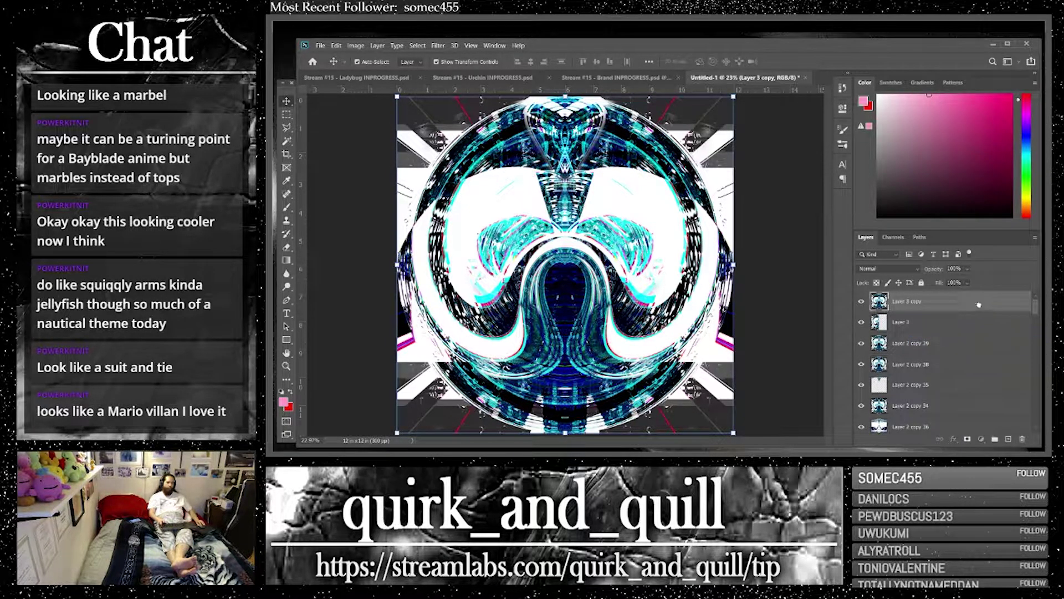
Stack several duplicates of the merged orb layer, keeping their blend mode at Normal
{"action": "key", "text": "ctrl+j"}
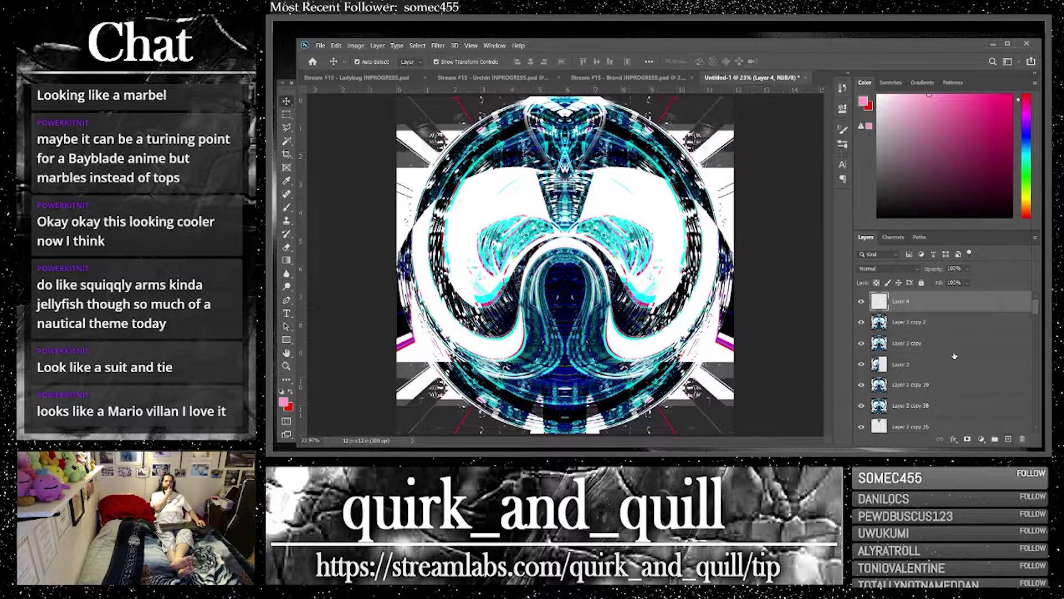
{"action": "key", "text": "ctrl"}
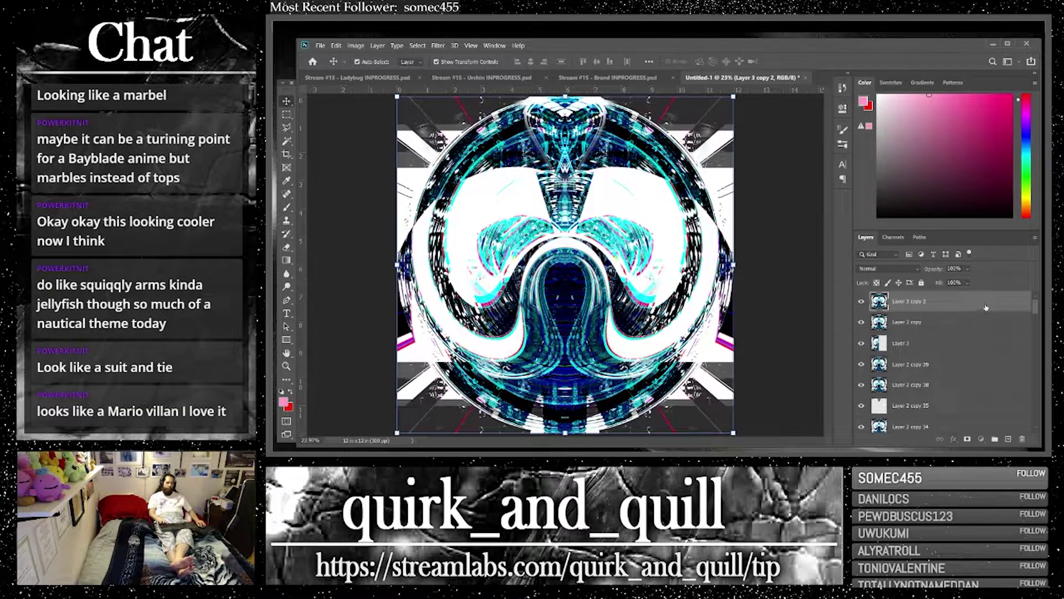
{"action": "key", "text": "ctrl+j"}
{"action": "left_click", "coordinate": [894, 271]}
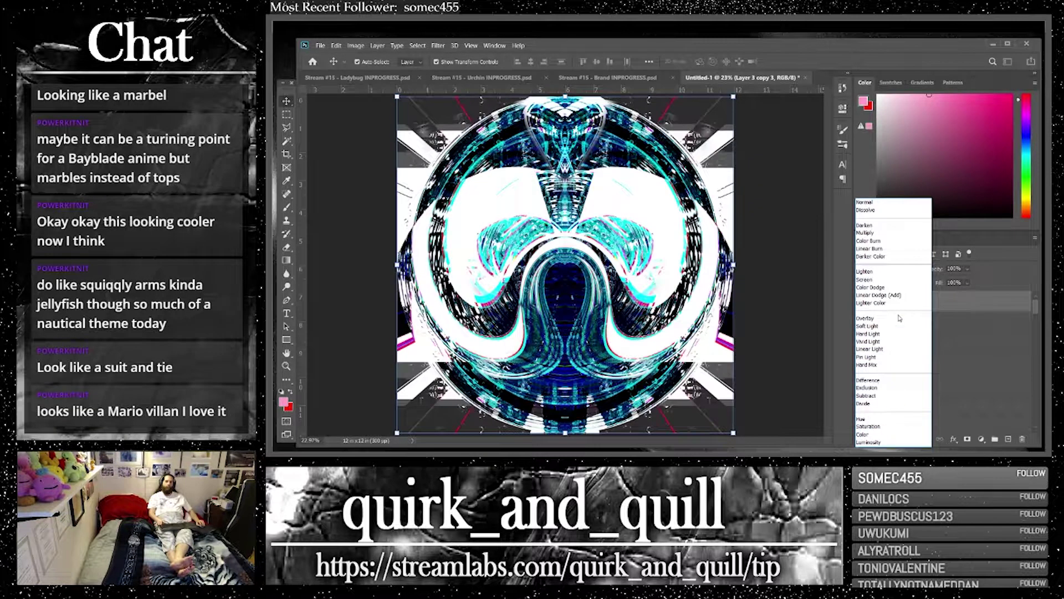
{"action": "left_click", "coordinate": [865, 202]}
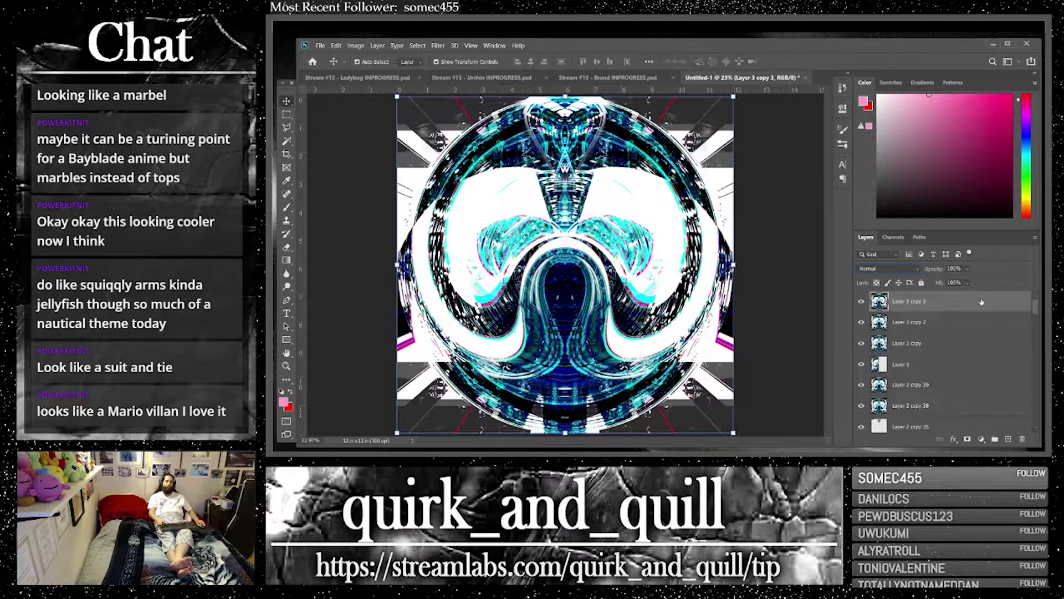
{"action": "key", "text": "ctrl+j"}
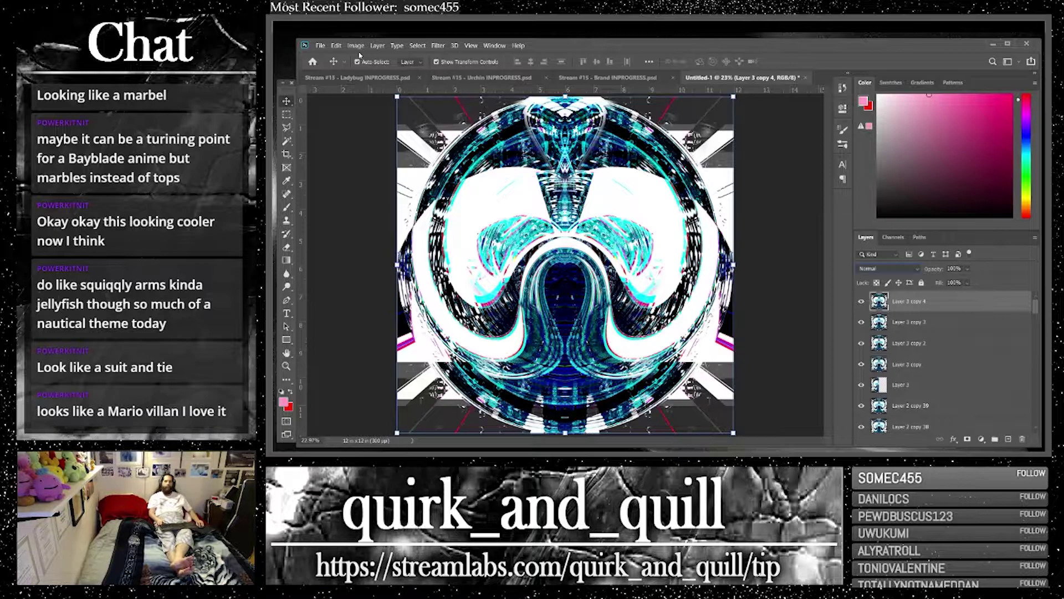
{"action": "left_click", "coordinate": [357, 46]}
{"action": "mouse_move", "coordinate": [416, 72]}
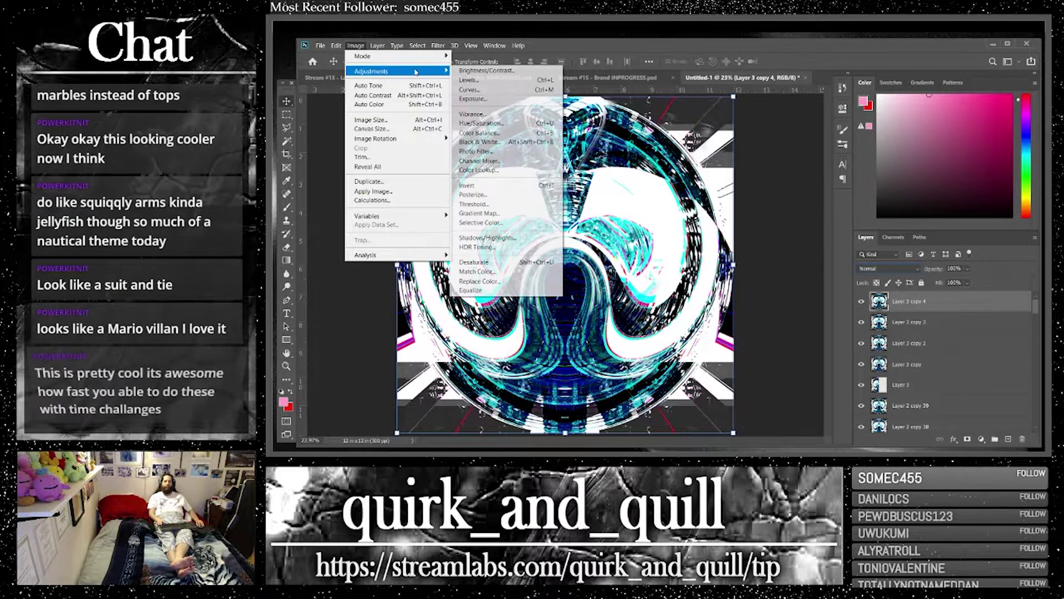
{"action": "left_click", "coordinate": [480, 123]}
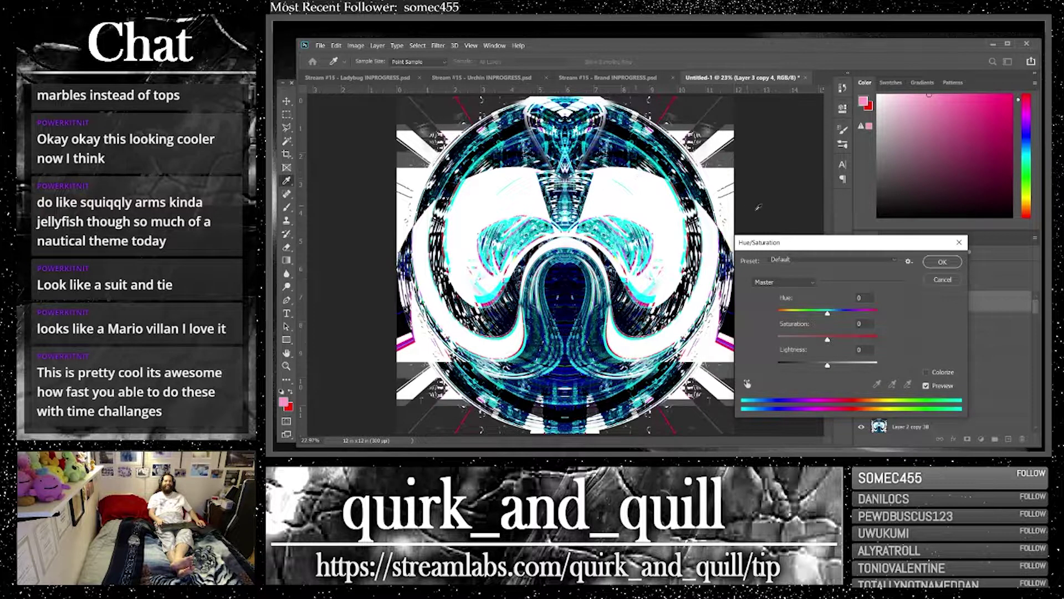
{"action": "left_click_drag", "start_coordinate": [827, 315], "coordinate": [885, 325]}
{"action": "left_click", "coordinate": [943, 280]}
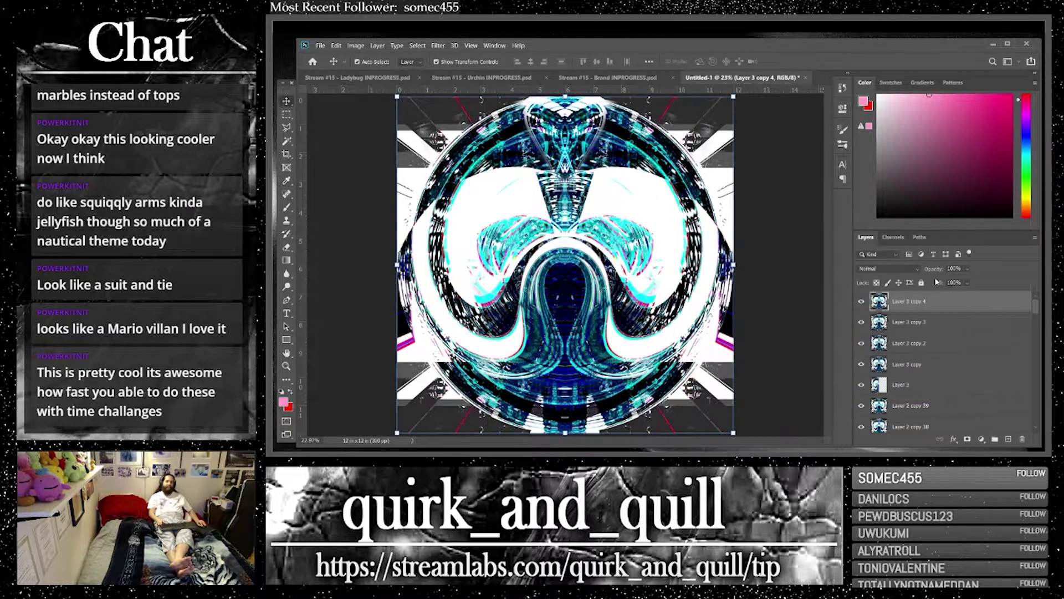
{"action": "left_click", "coordinate": [367, 81]}
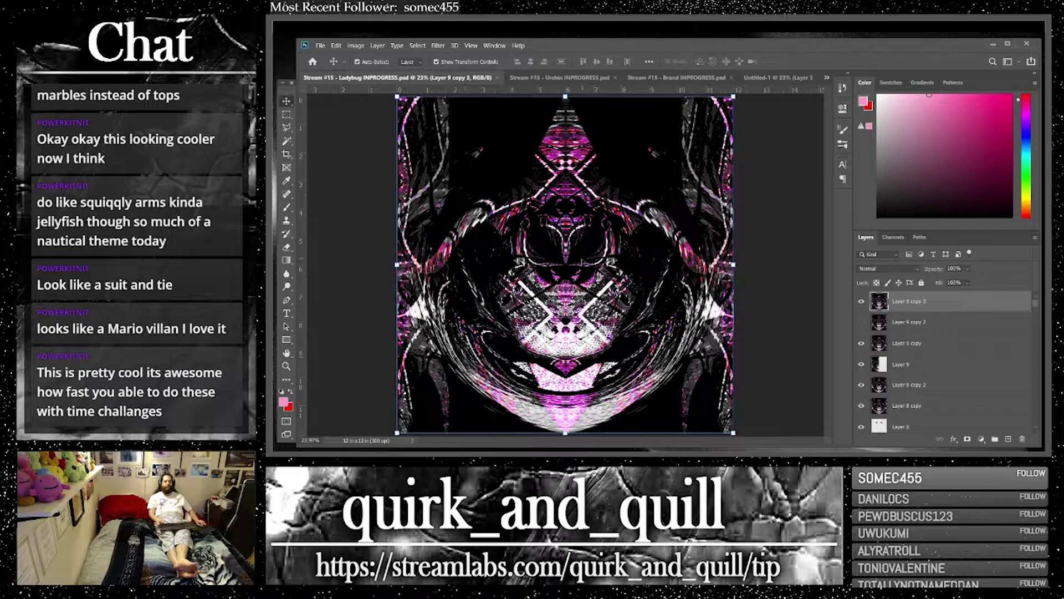
{"action": "left_click", "coordinate": [554, 78]}
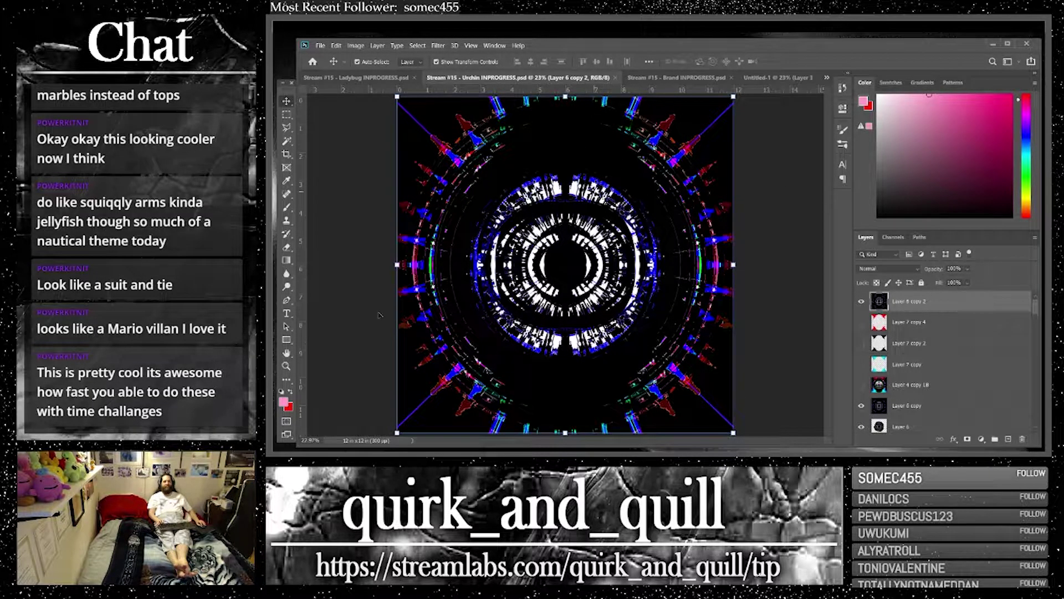
{"action": "left_click", "coordinate": [686, 78]}
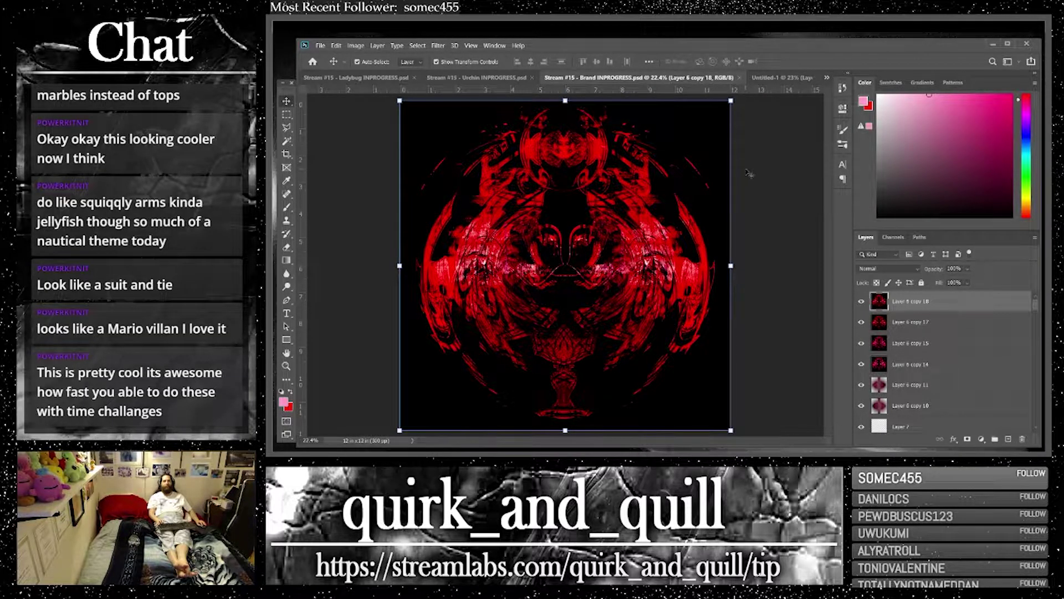
{"action": "left_click", "coordinate": [779, 78]}
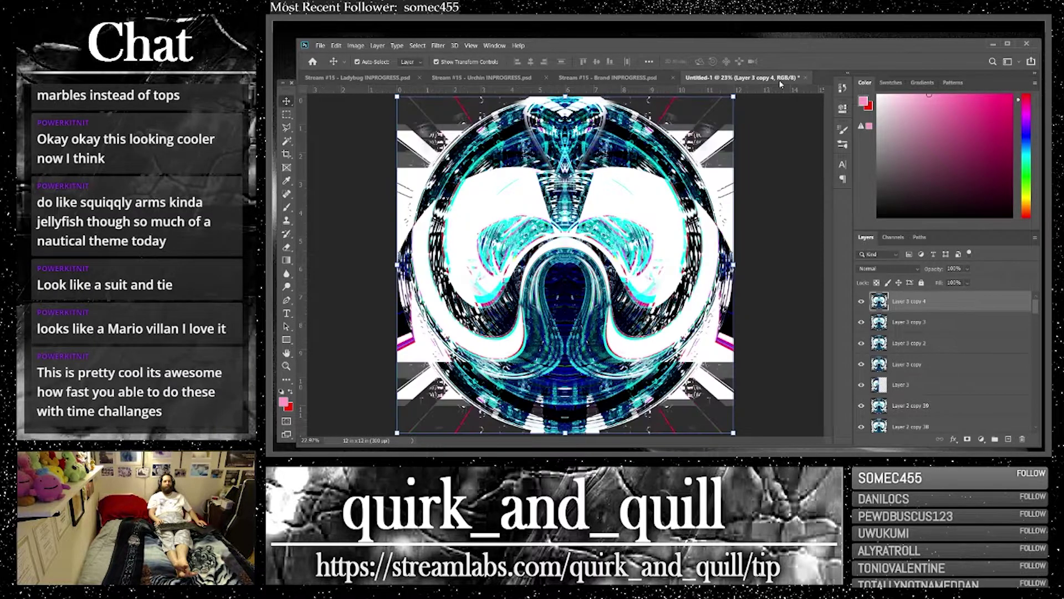
{"action": "left_click", "coordinate": [384, 78]}
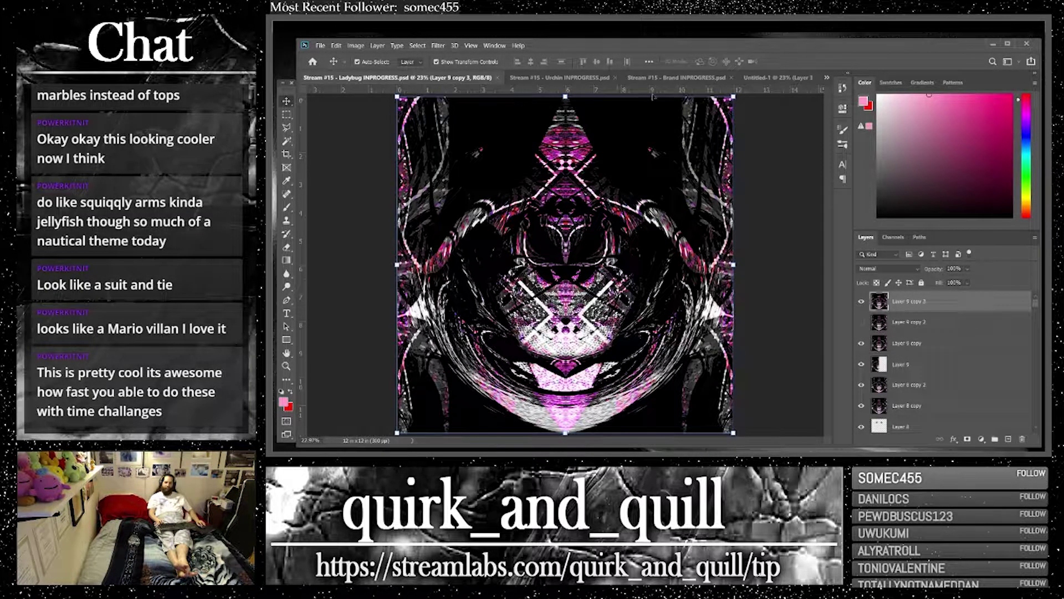
{"action": "left_click", "coordinate": [776, 77]}
{"action": "left_click", "coordinate": [624, 78]}
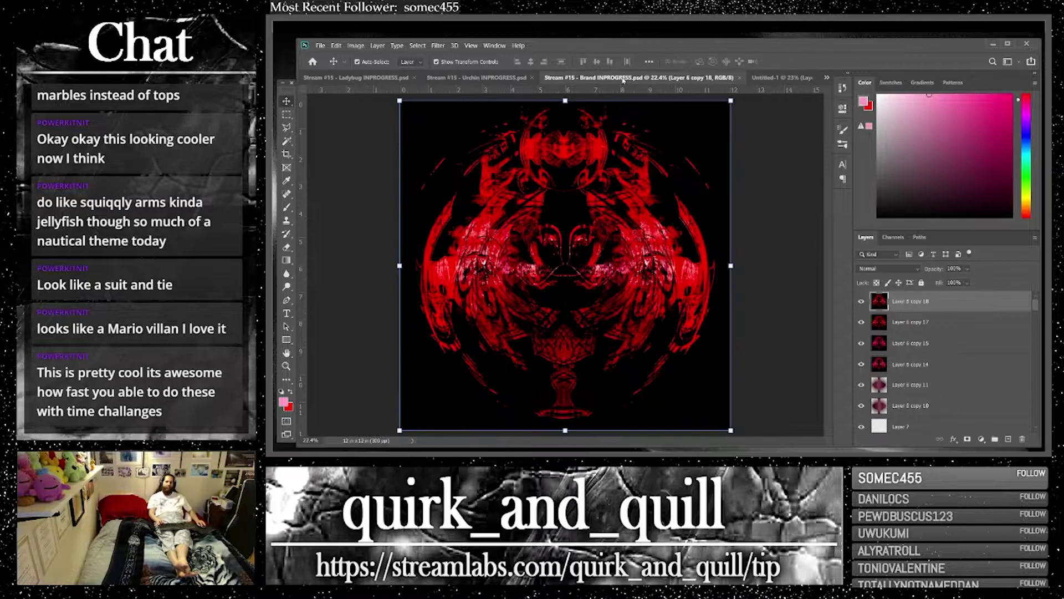
{"action": "left_click", "coordinate": [498, 78]}
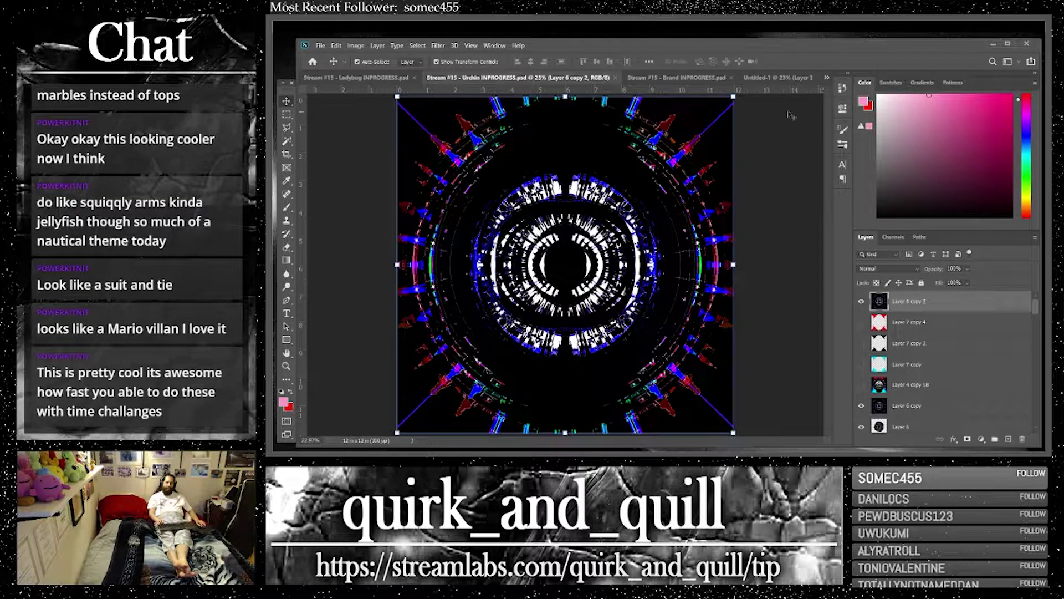
{"action": "left_click", "coordinate": [749, 78]}
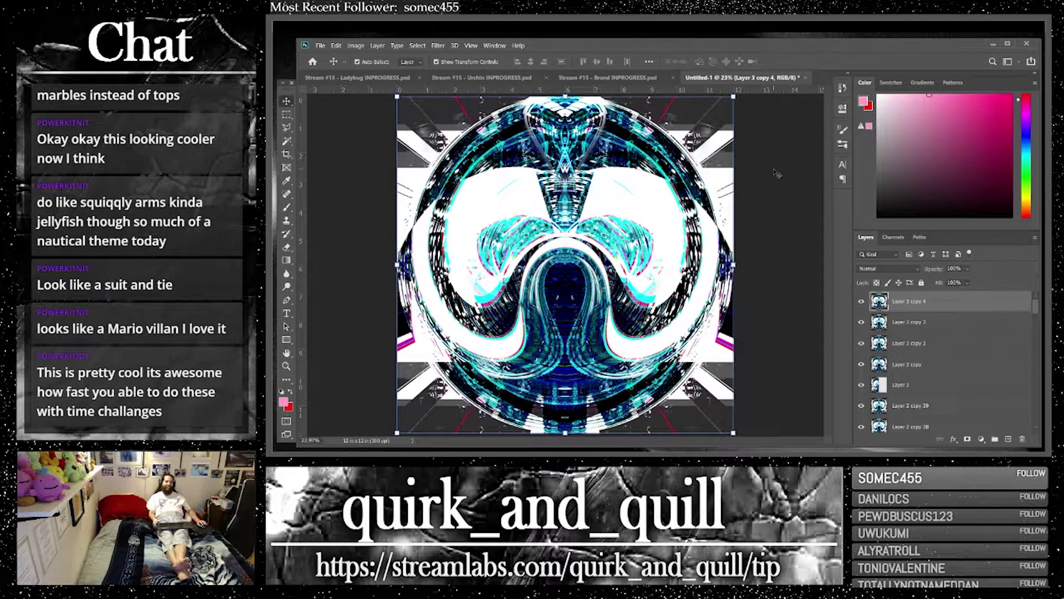
Preview blend modes on Layer 3 copy 4, keep Normal, and duplicate it as Layer 3 copy 5
{"action": "left_click", "coordinate": [886, 268]}
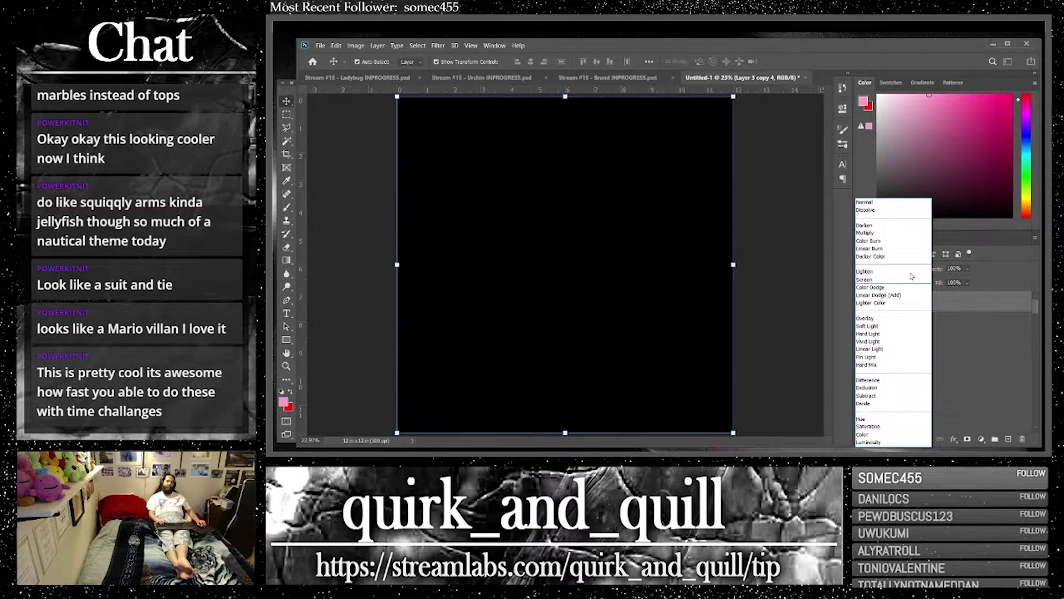
{"action": "left_click", "coordinate": [911, 202]}
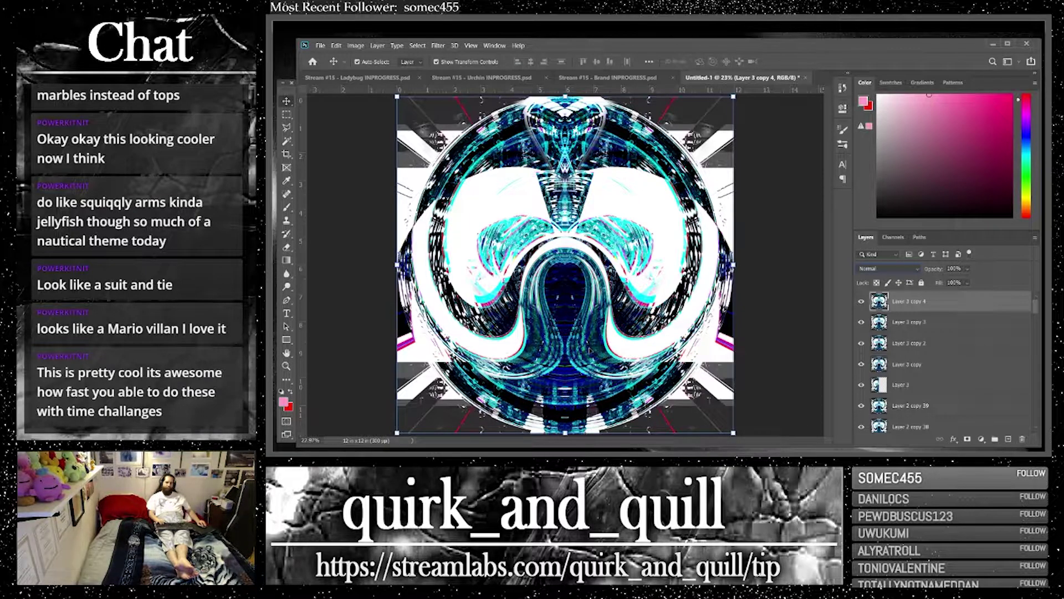
{"action": "left_click_drag", "start_coordinate": [996, 306], "coordinate": [1009, 440]}
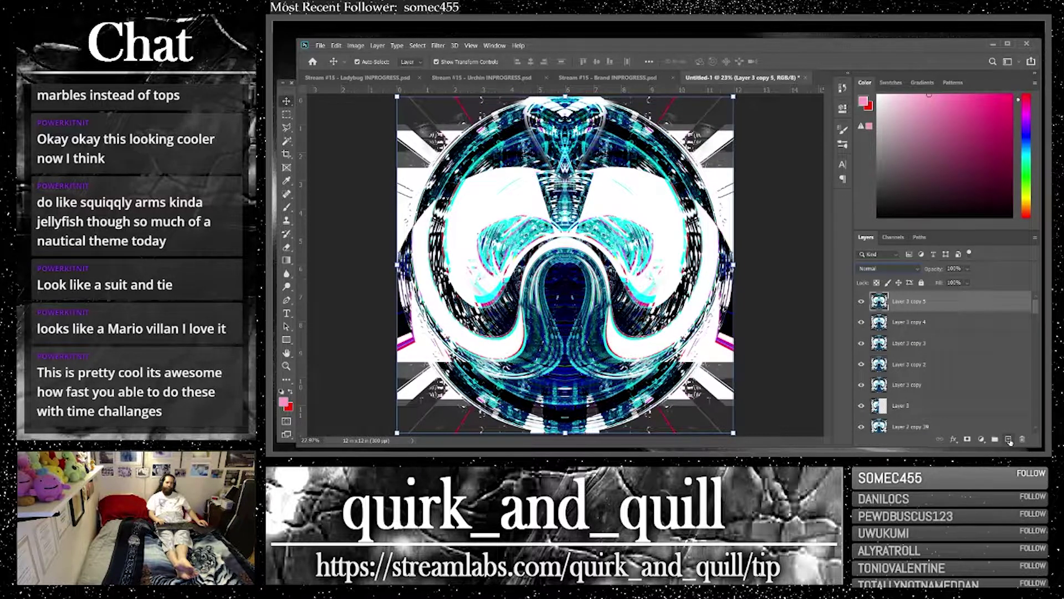
Apply a Motion Blur at angle 90 and distance 264 to the new orb copy
{"action": "left_click", "coordinate": [438, 45]}
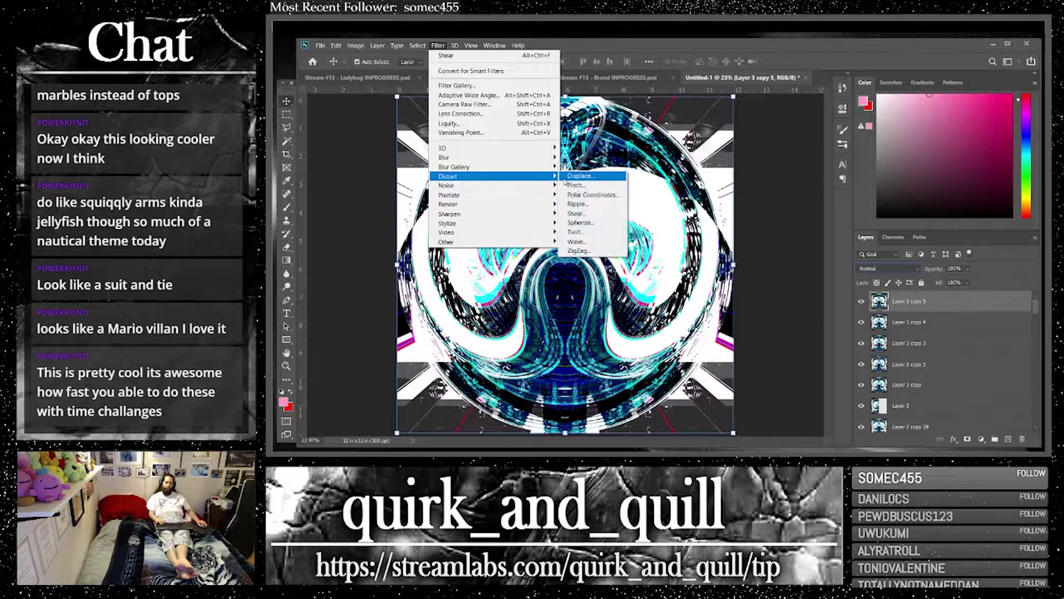
{"action": "mouse_move", "coordinate": [537, 164]}
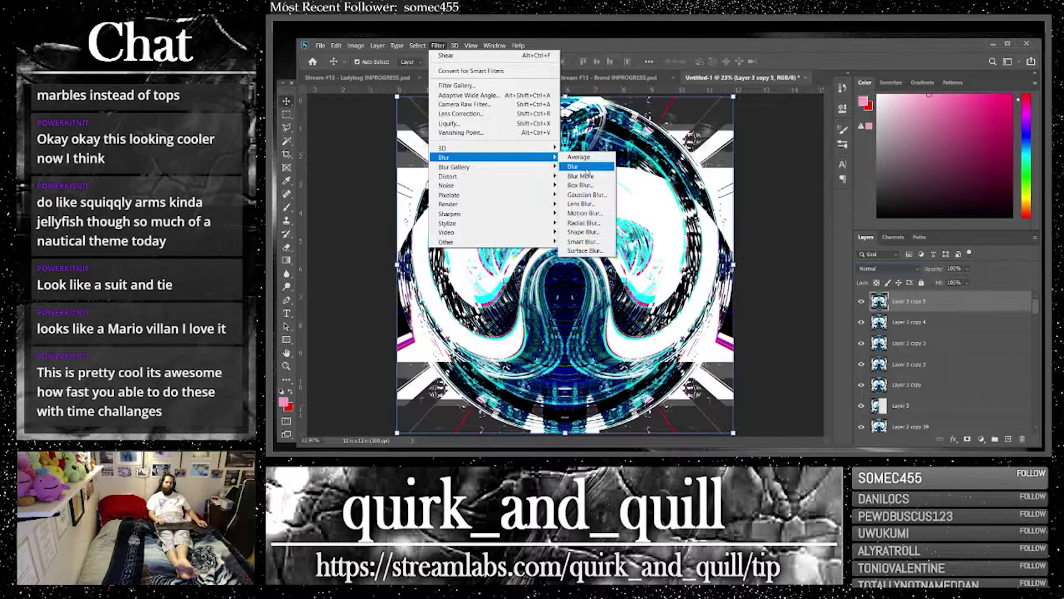
{"action": "left_click", "coordinate": [579, 213]}
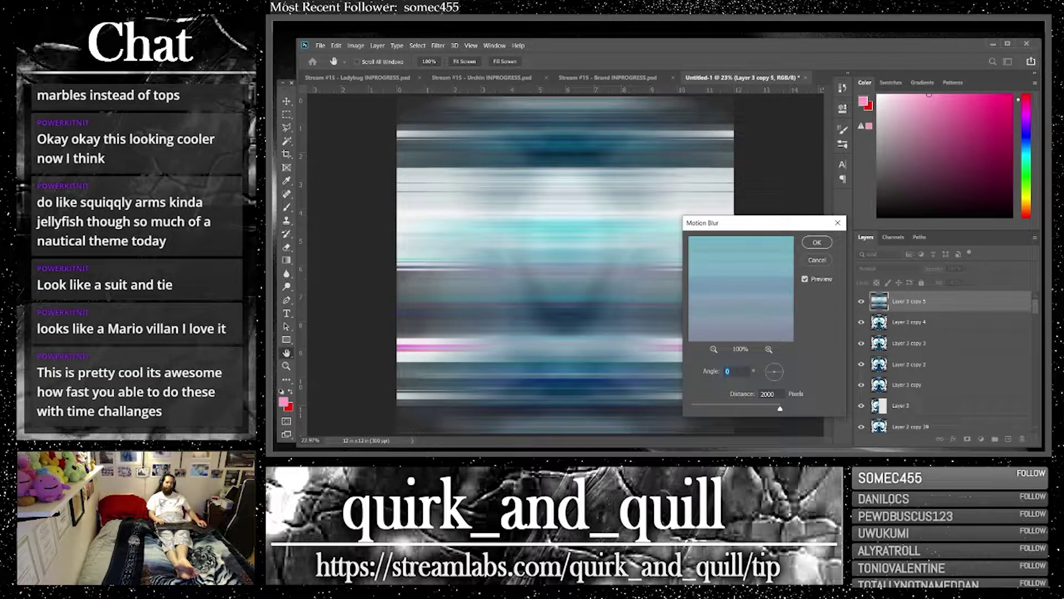
{"action": "type", "text": "90"}
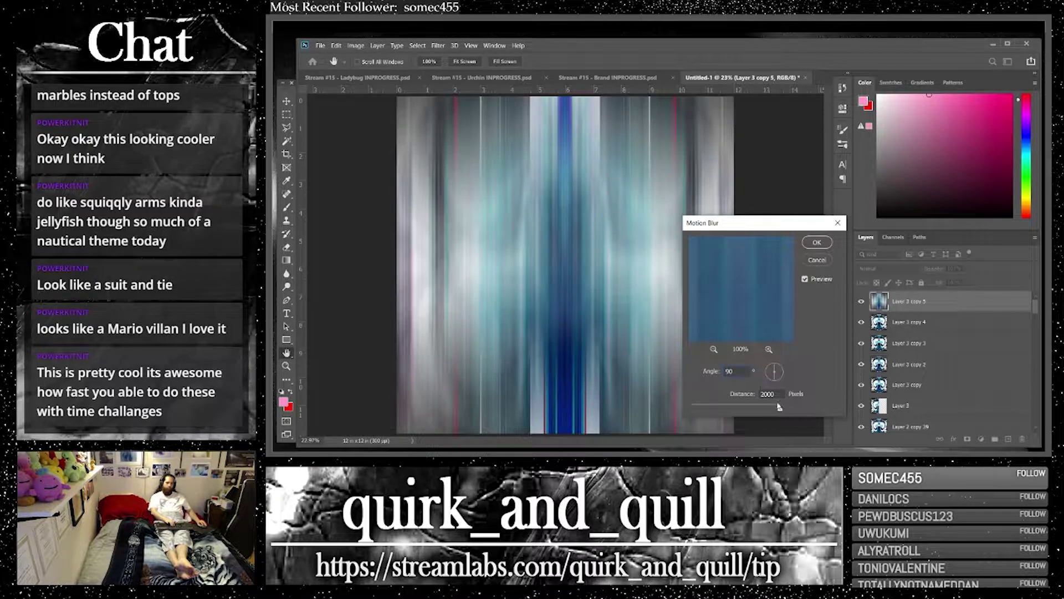
{"action": "left_click_drag", "start_coordinate": [779, 406], "coordinate": [740, 409]}
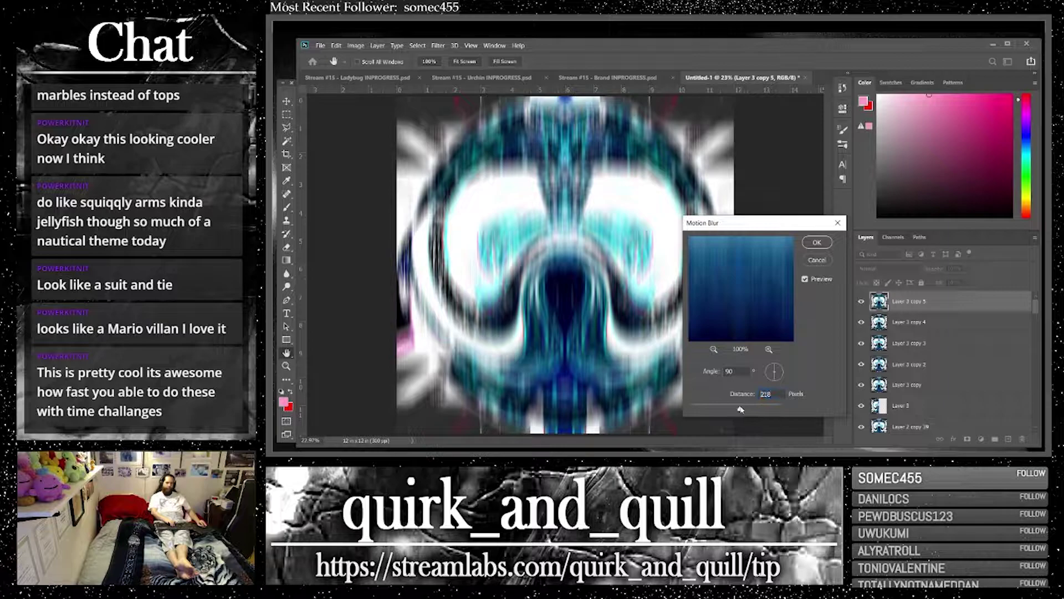
{"action": "left_click", "coordinate": [817, 244]}
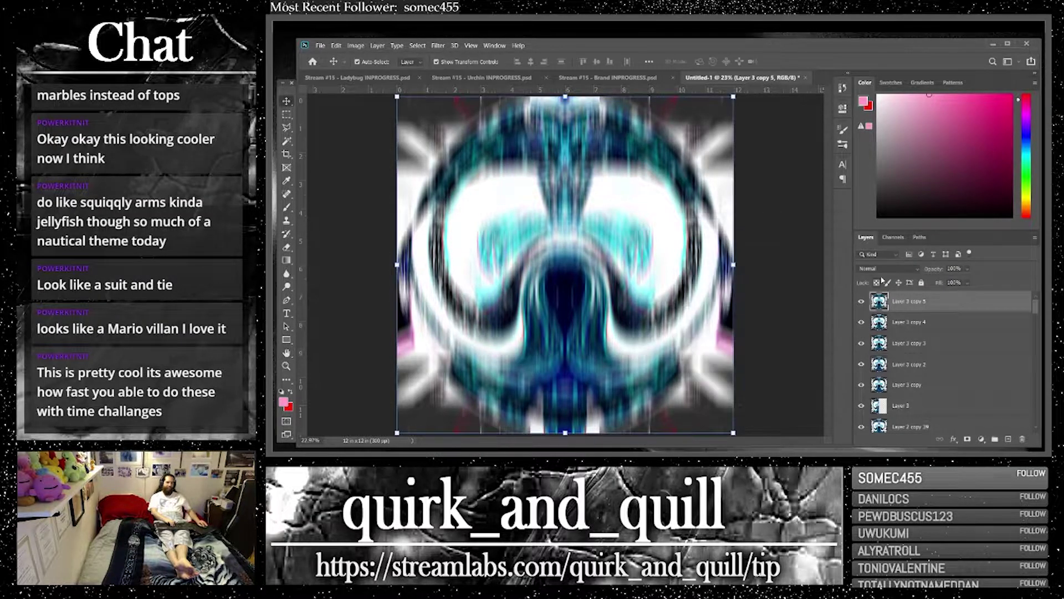
Set the blurred copy to Overlay, hide it, and duplicate Layer 3 copy 4 as copy 6
{"action": "left_click", "coordinate": [876, 268]}
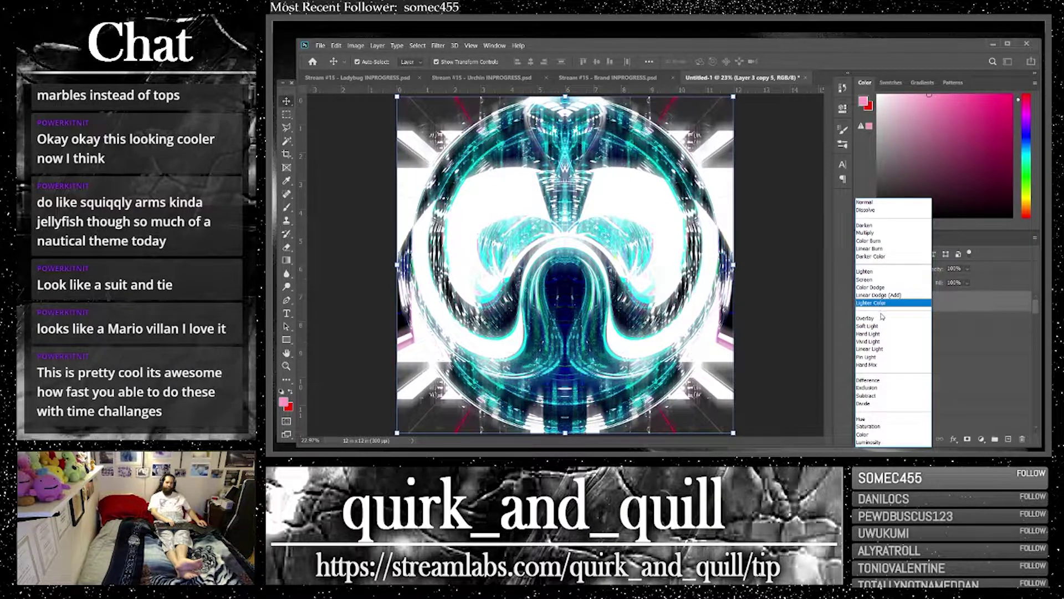
{"action": "left_click", "coordinate": [882, 318]}
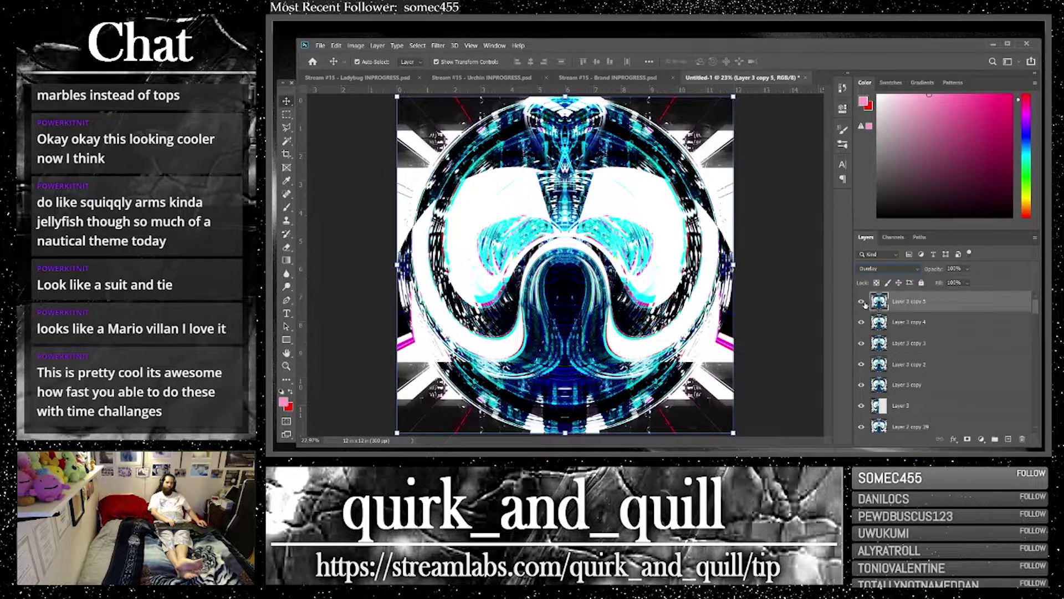
{"action": "left_click", "coordinate": [862, 302]}
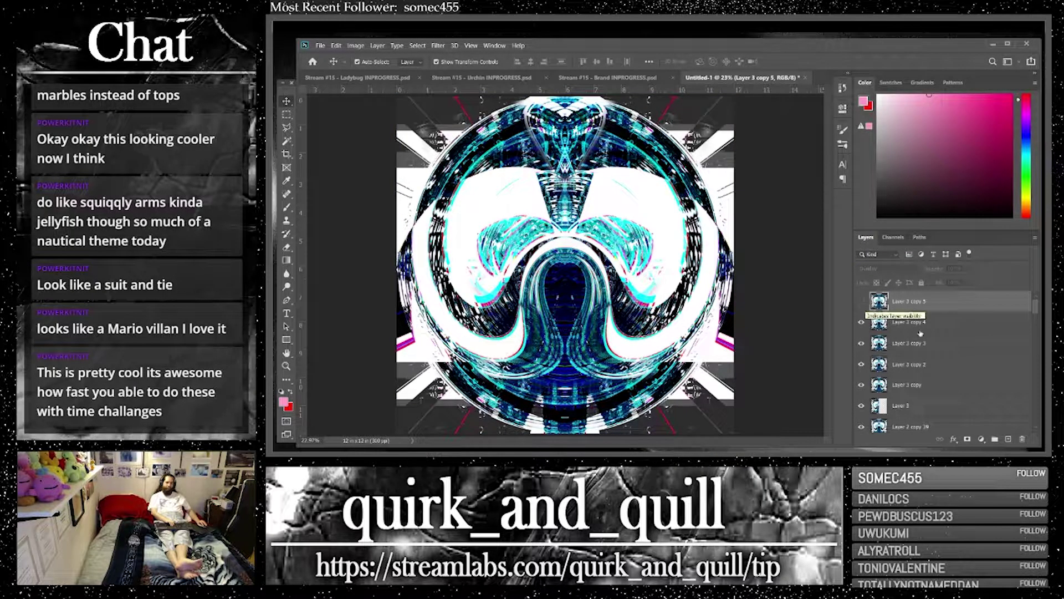
{"action": "left_click_drag", "start_coordinate": [918, 328], "coordinate": [1010, 438]}
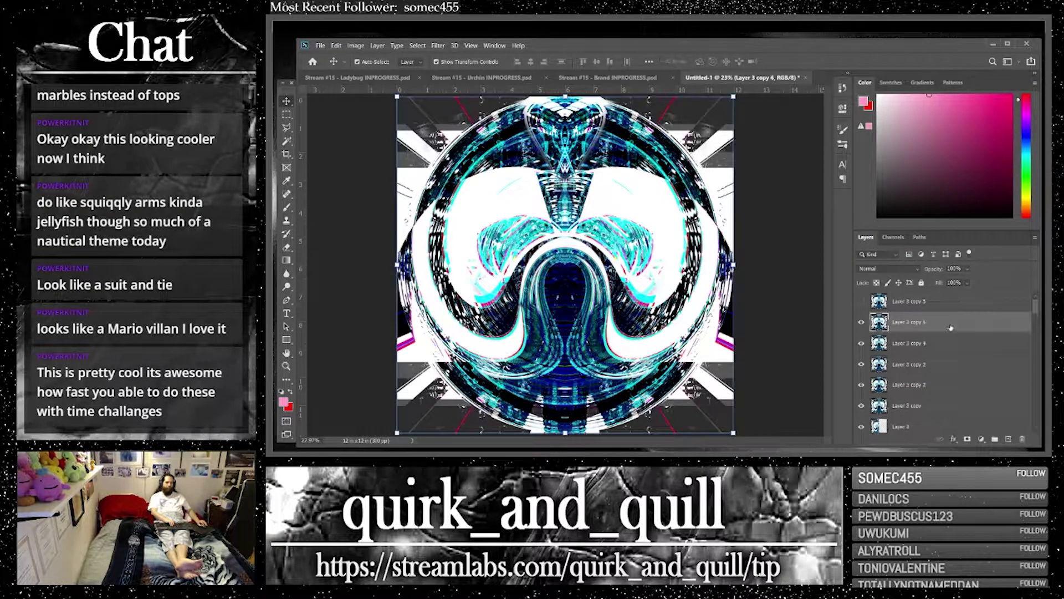
{"action": "left_click", "coordinate": [377, 45]}
Trial a violet Color Overlay on the new copy, testing the Color and Hue blend modes
{"action": "mouse_move", "coordinate": [435, 144]}
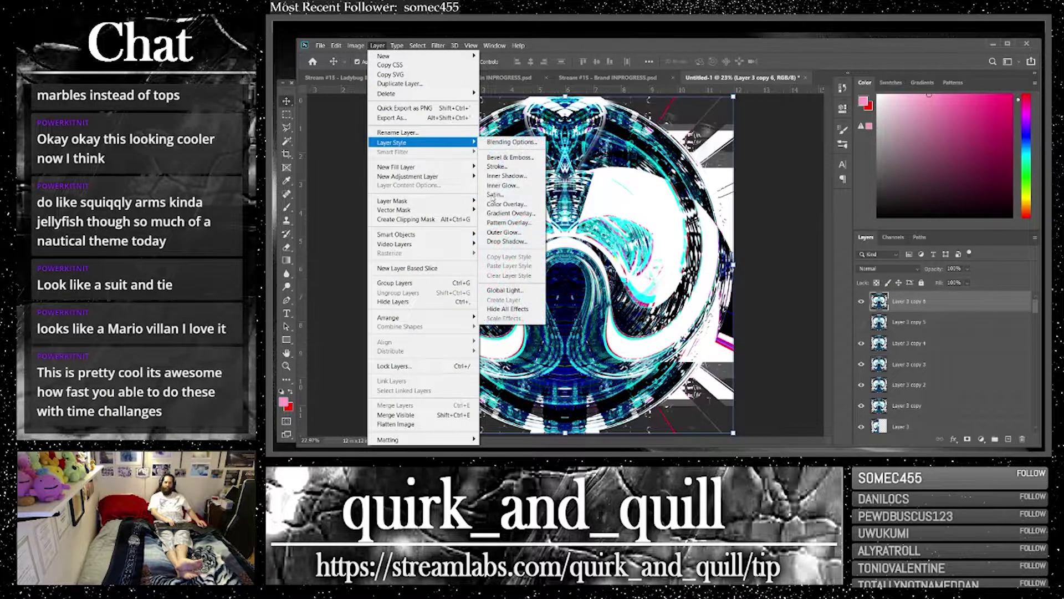
{"action": "left_click", "coordinate": [499, 210]}
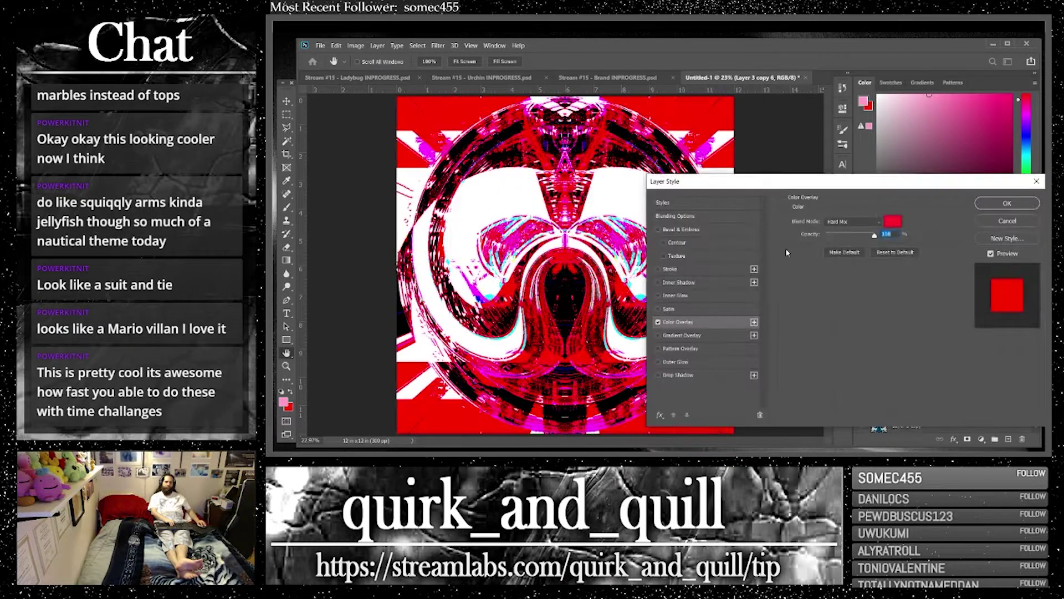
{"action": "left_click", "coordinate": [893, 221]}
{"action": "left_click", "coordinate": [858, 327]}
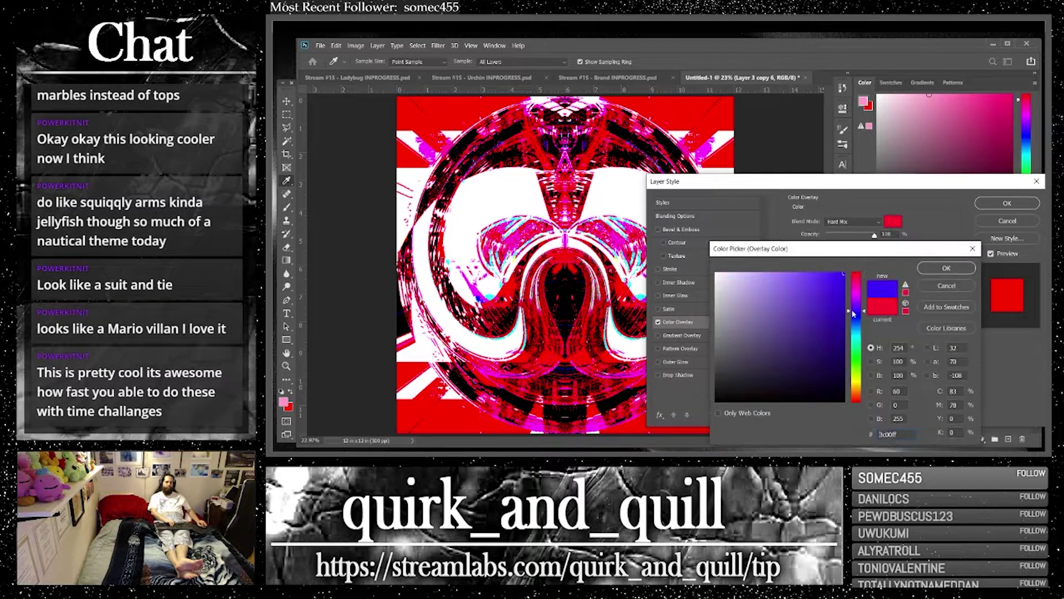
{"action": "mouse_move", "coordinate": [857, 327]}
{"action": "left_mouse_down"}
{"action": "mouse_move", "coordinate": [860, 316]}
{"action": "mouse_move", "coordinate": [860, 407]}
{"action": "left_mouse_up"}
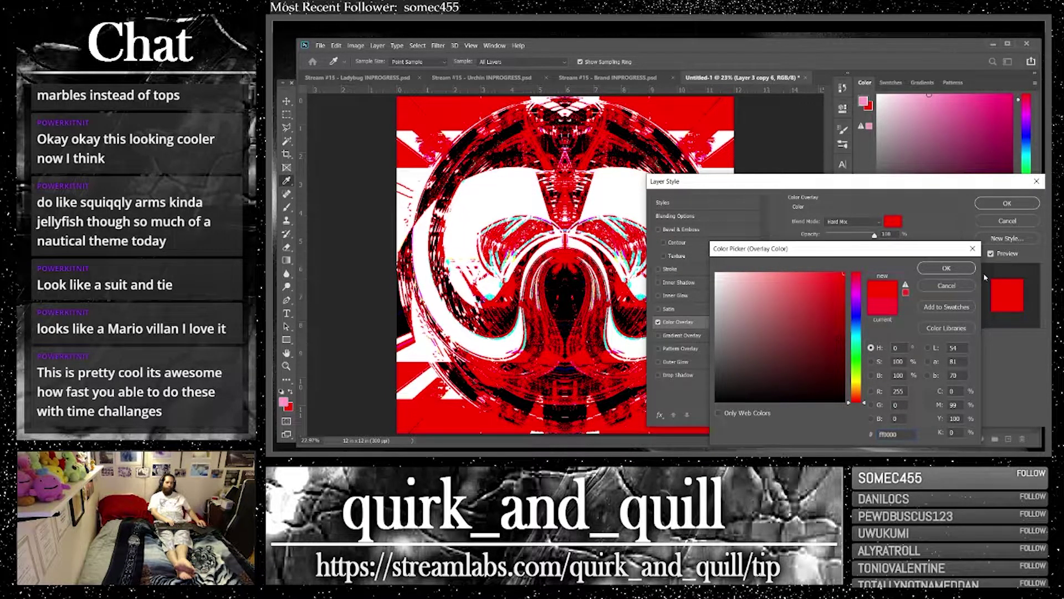
{"action": "left_click", "coordinate": [947, 268]}
{"action": "left_click", "coordinate": [870, 222]}
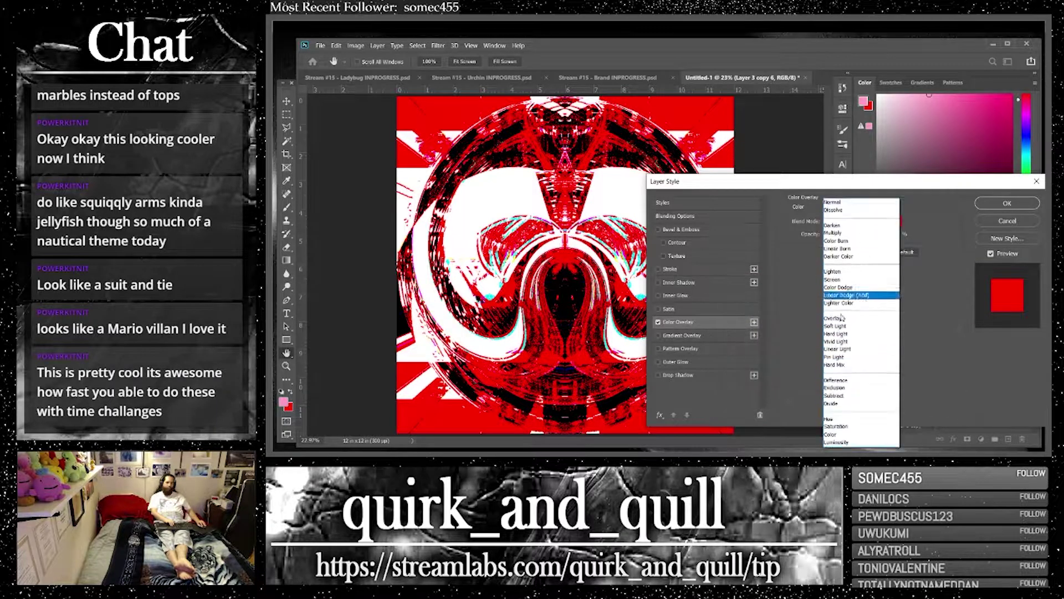
{"action": "left_click", "coordinate": [833, 434]}
{"action": "left_click", "coordinate": [851, 222]}
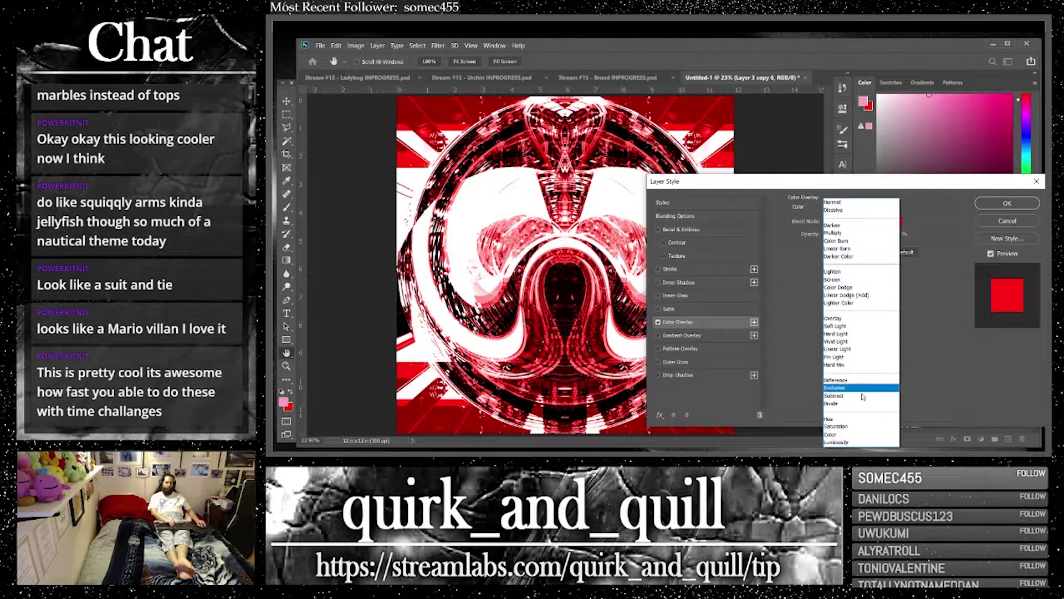
{"action": "left_click", "coordinate": [858, 419]}
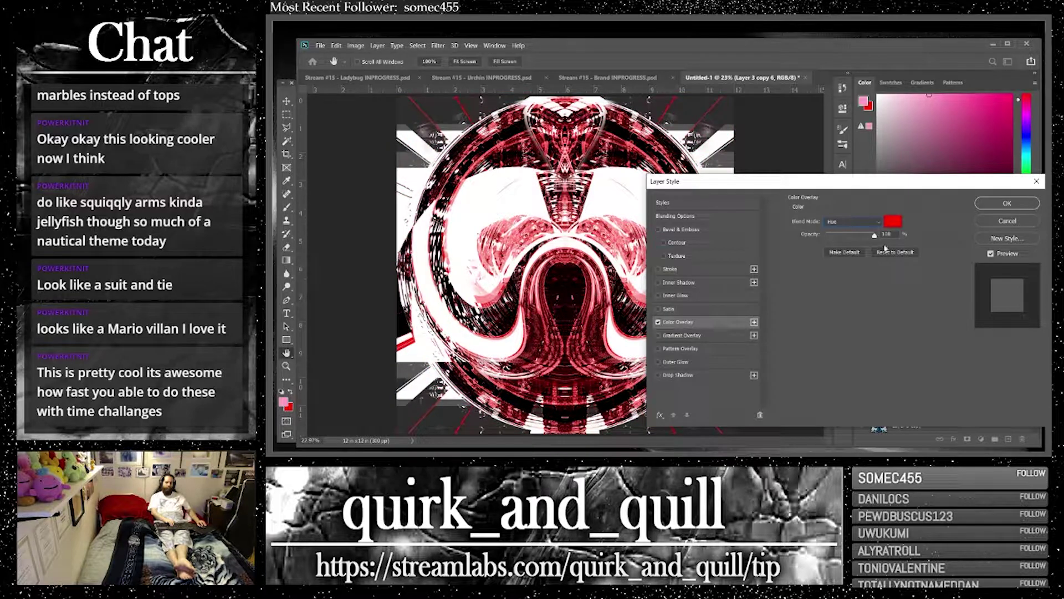
Try yellow, green, cyan, purple, magenta and pink overlay hues, then cancel the whole overlay
{"action": "left_click", "coordinate": [890, 223]}
{"action": "left_click", "coordinate": [858, 380]}
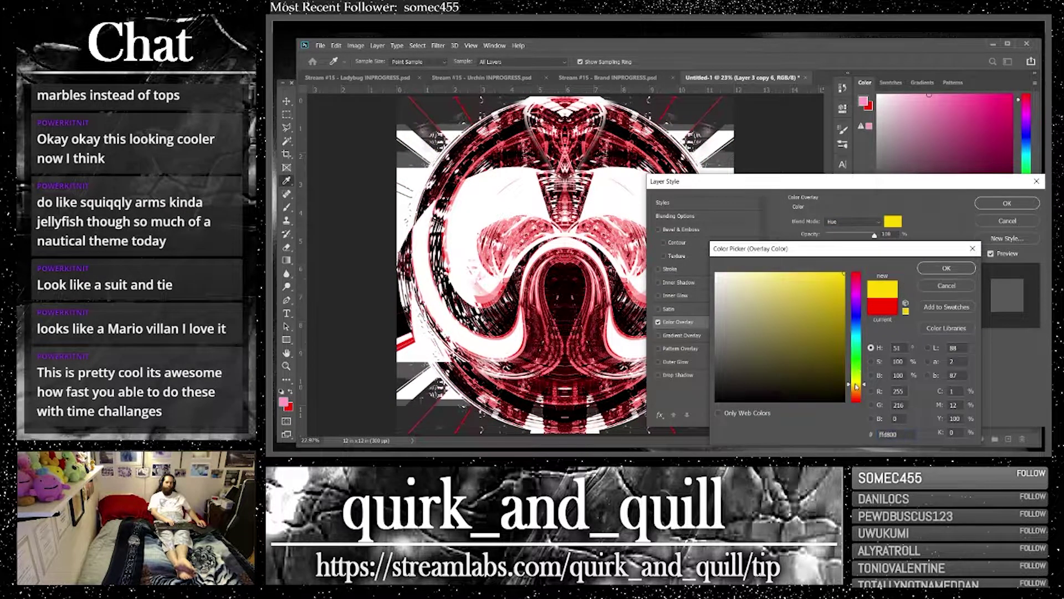
{"action": "left_click", "coordinate": [858, 350]}
{"action": "left_click", "coordinate": [858, 335]}
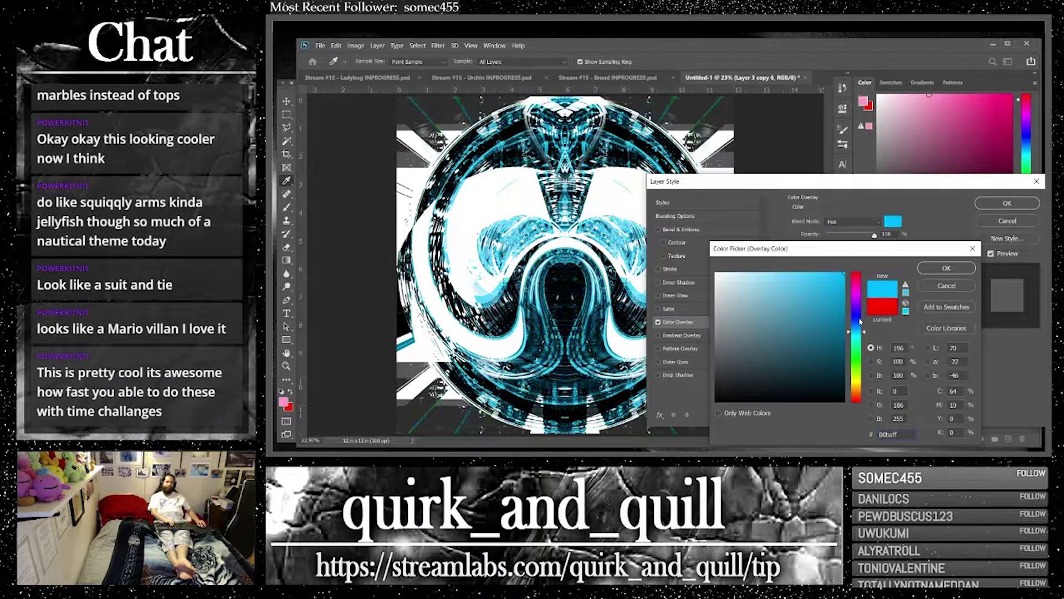
{"action": "left_click", "coordinate": [858, 305]}
{"action": "left_click", "coordinate": [863, 288]}
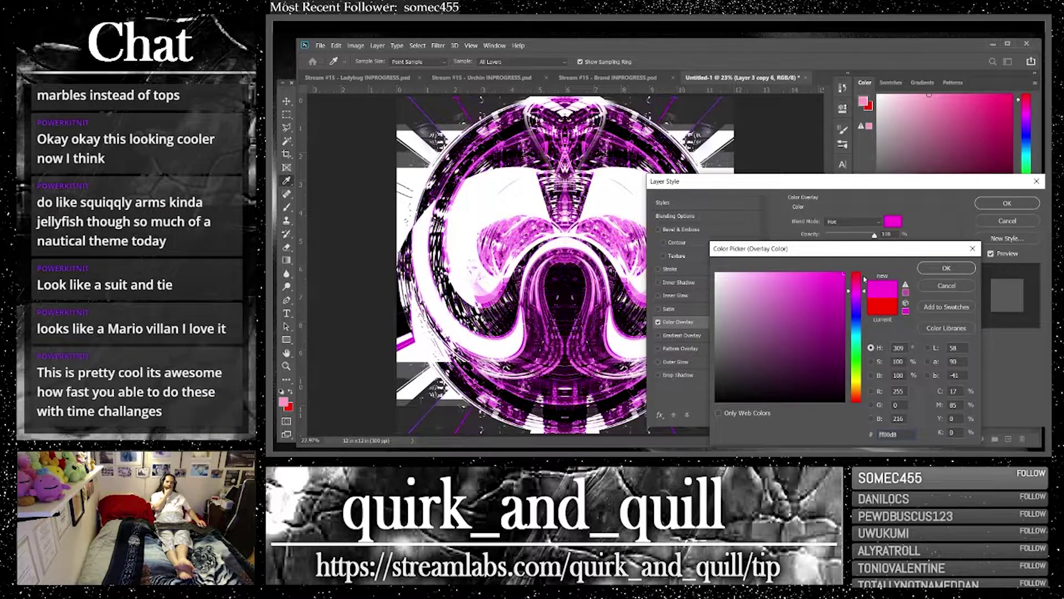
{"action": "left_click", "coordinate": [864, 277]}
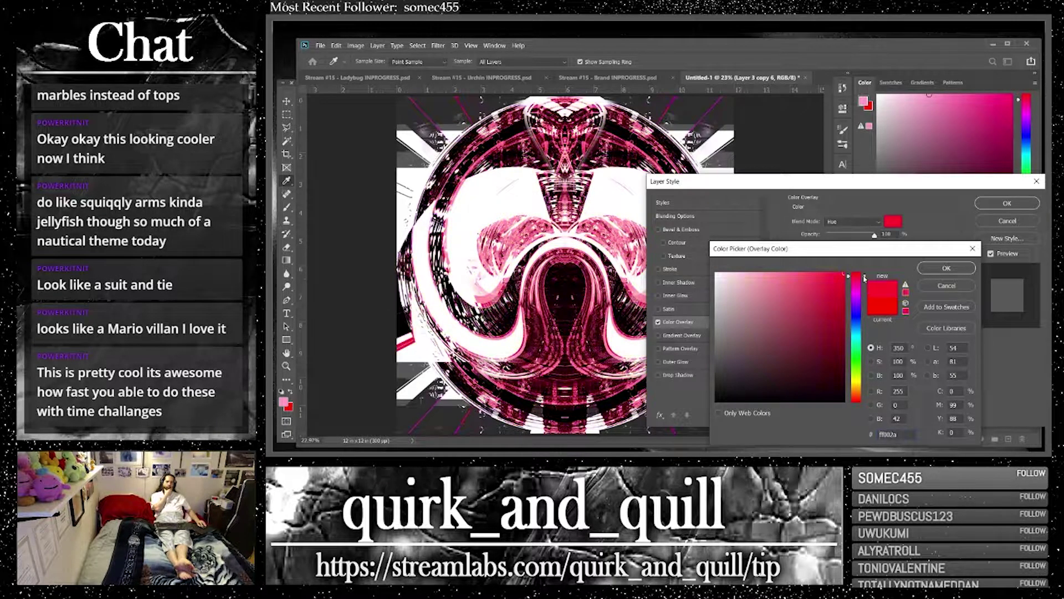
{"action": "left_click", "coordinate": [958, 287]}
{"action": "left_click", "coordinate": [1001, 222]}
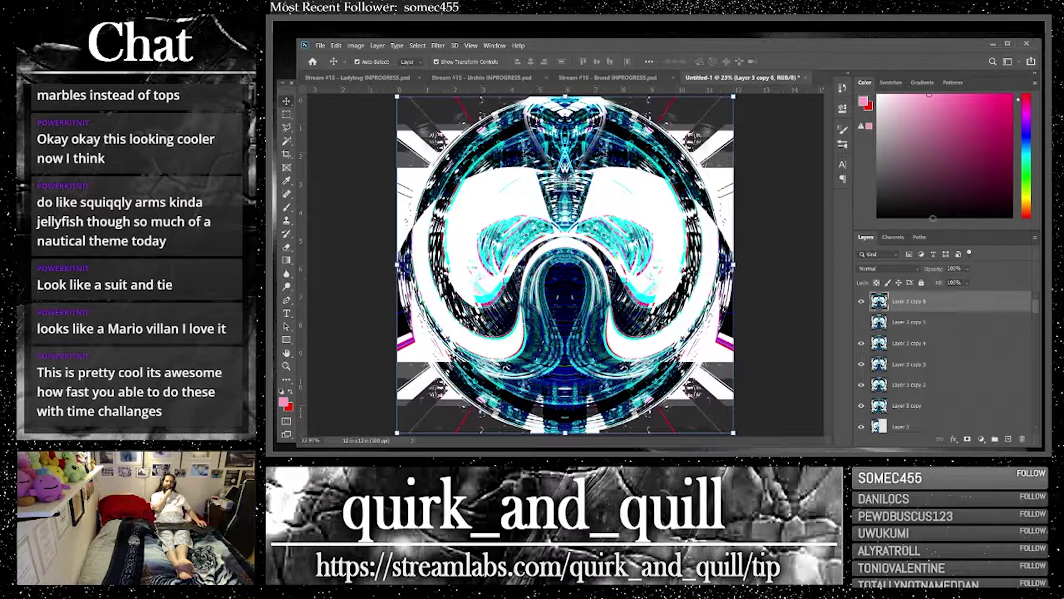
Save the orb as 'Stream #15 - Academia INPROGRESS.psd' with Maximize Compatibility on
{"action": "left_click", "coordinate": [320, 46]}
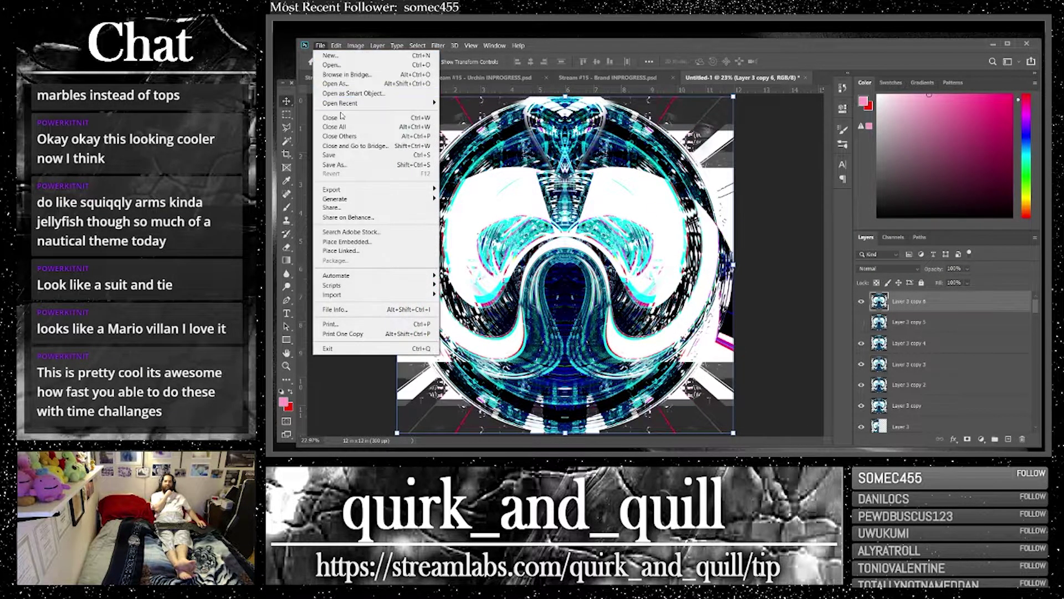
{"action": "left_click", "coordinate": [341, 165]}
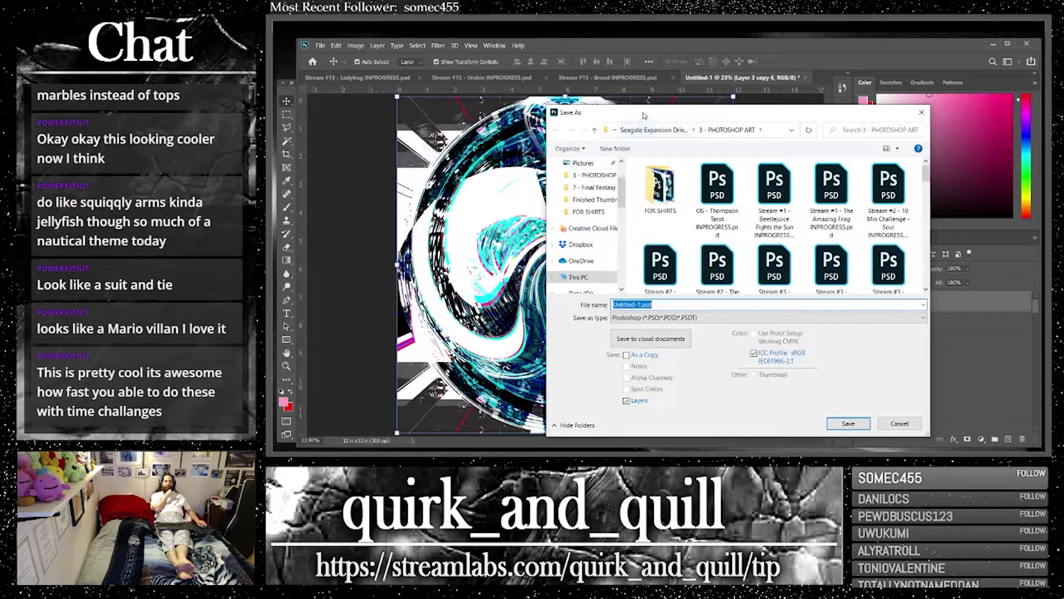
{"action": "scroll", "coordinate": [805, 256], "scroll_direction": "down", "scroll_amount": 5}
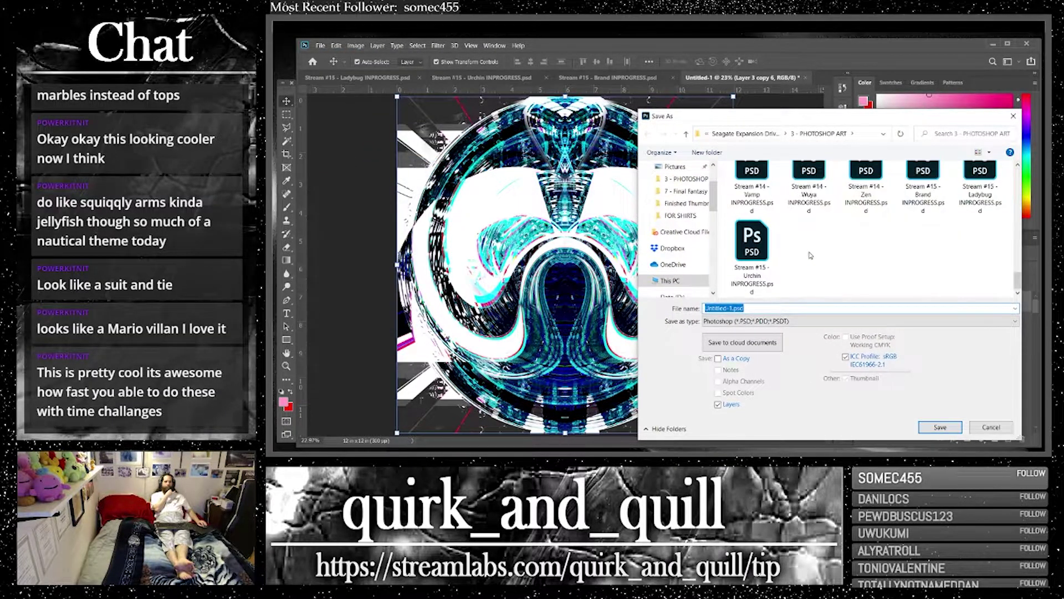
{"action": "left_click", "coordinate": [752, 249]}
{"action": "left_click", "coordinate": [743, 307]}
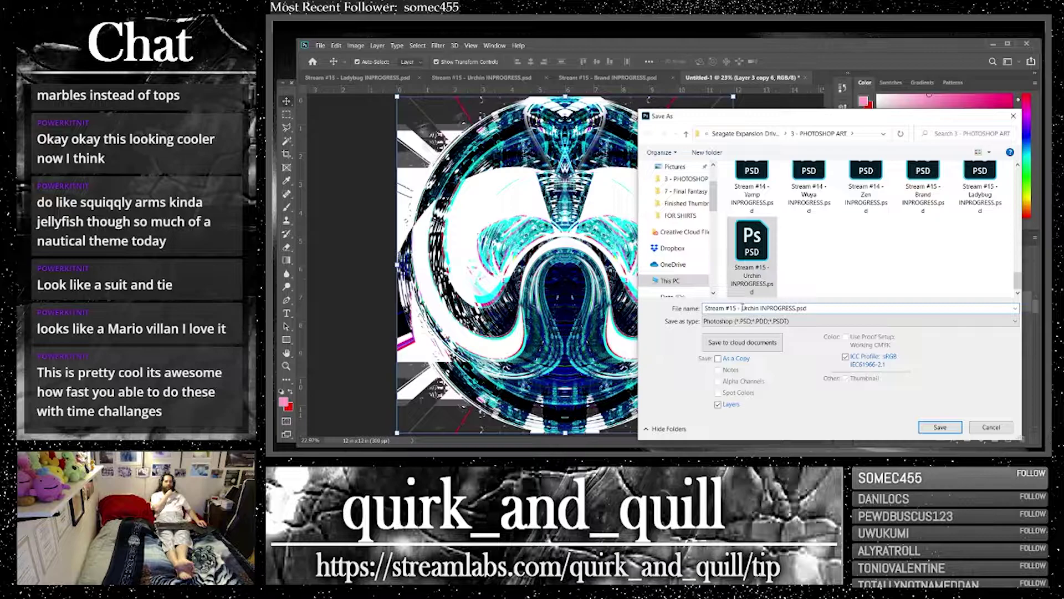
{"action": "left_click_drag", "start_coordinate": [742, 308], "coordinate": [760, 308]}
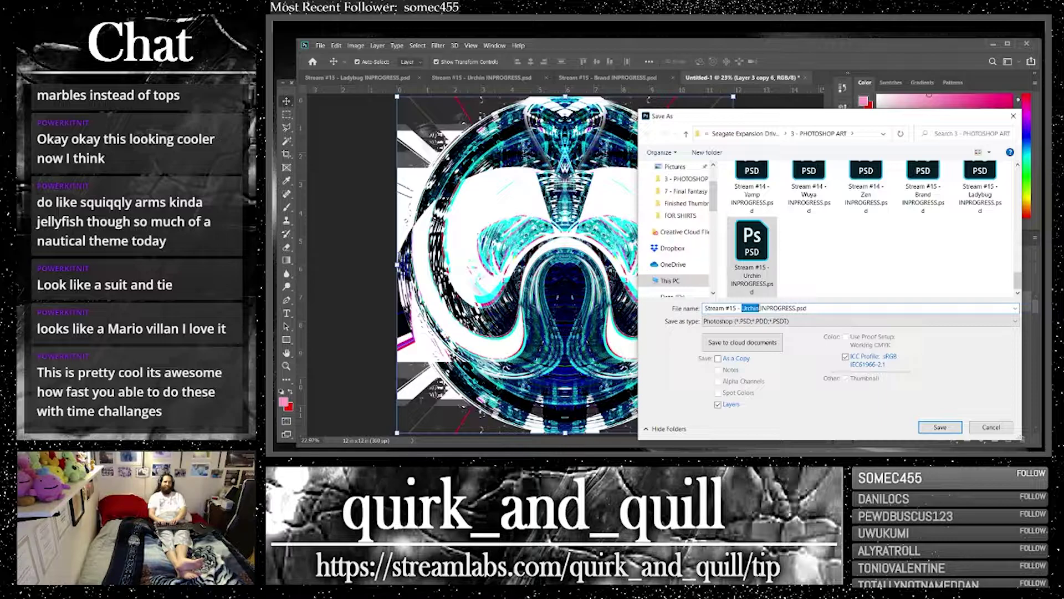
{"action": "type", "text": "Academia"}
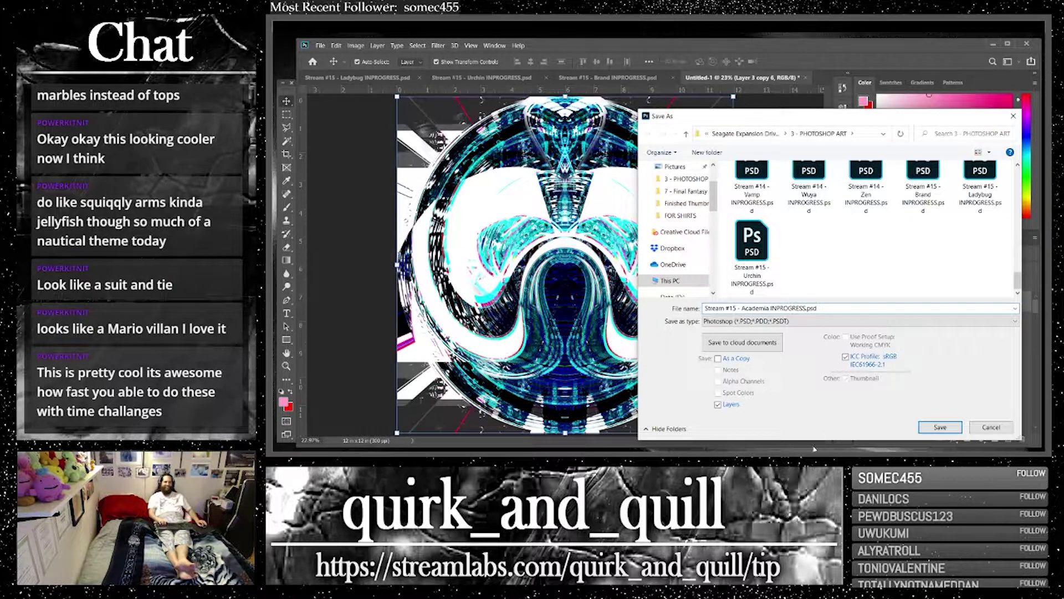
{"action": "left_click", "coordinate": [935, 429]}
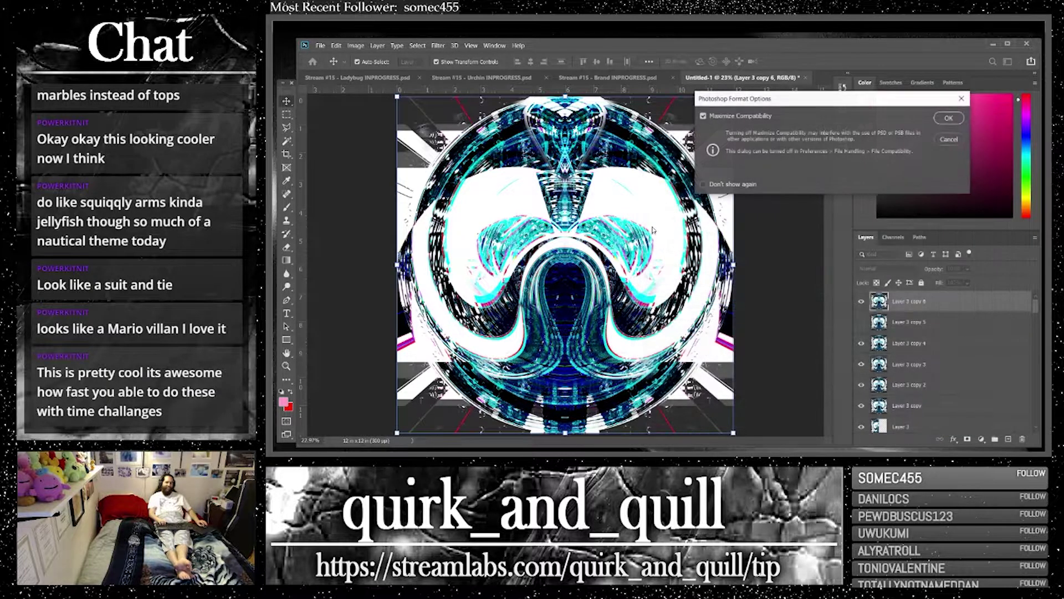
{"action": "left_click", "coordinate": [950, 119]}
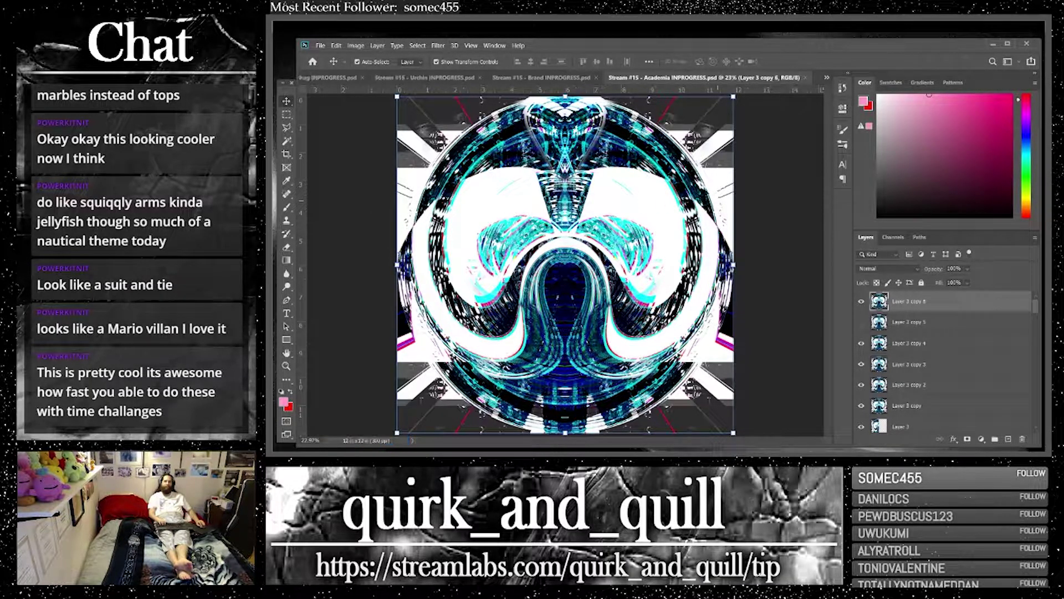
Look over the Brand and Urchin designs, then duplicate Ladybug's Layer 9 copy 3 as copy 4
{"action": "left_click", "coordinate": [546, 78]}
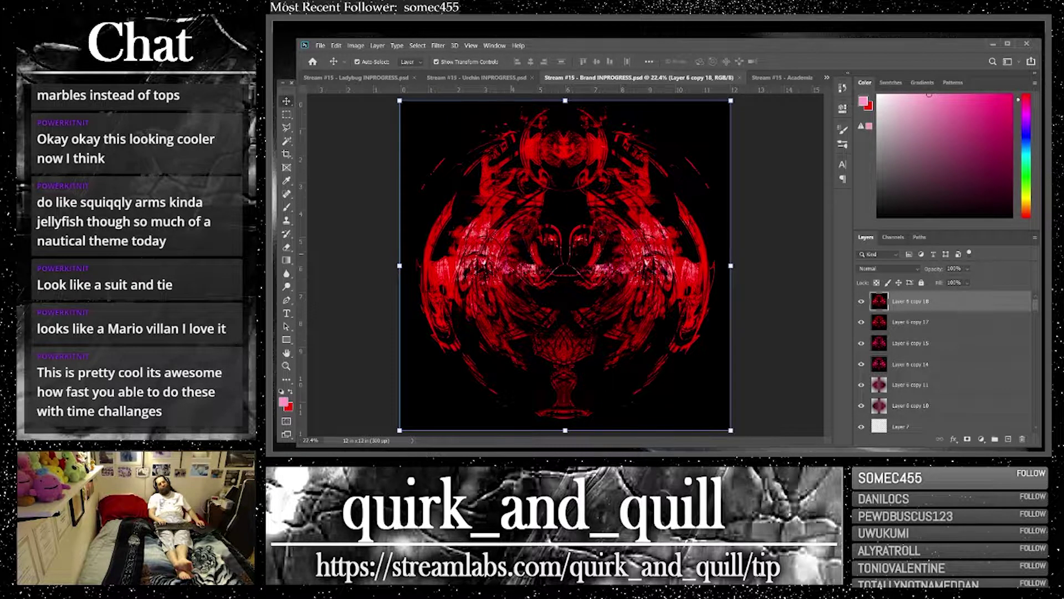
{"action": "left_click", "coordinate": [480, 80]}
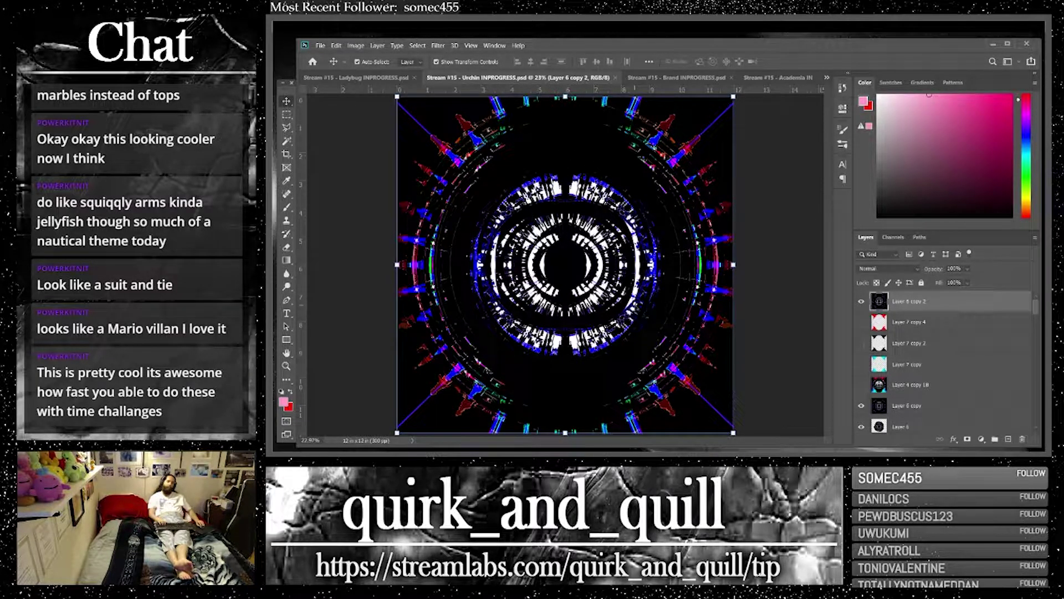
{"action": "left_click", "coordinate": [358, 78]}
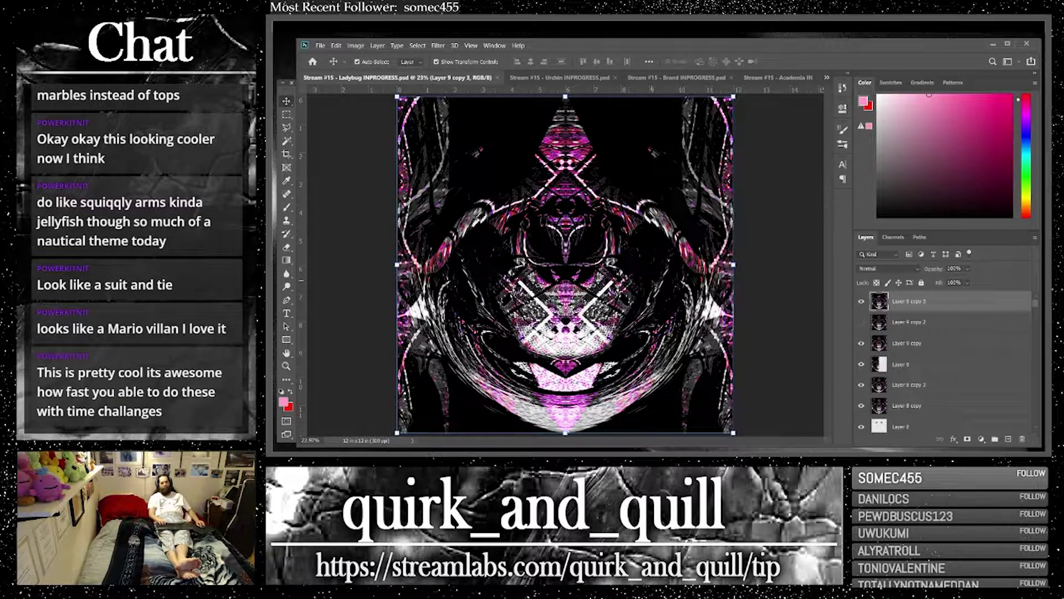
{"action": "left_click_drag", "start_coordinate": [978, 308], "coordinate": [1008, 435]}
{"action": "left_click", "coordinate": [383, 48]}
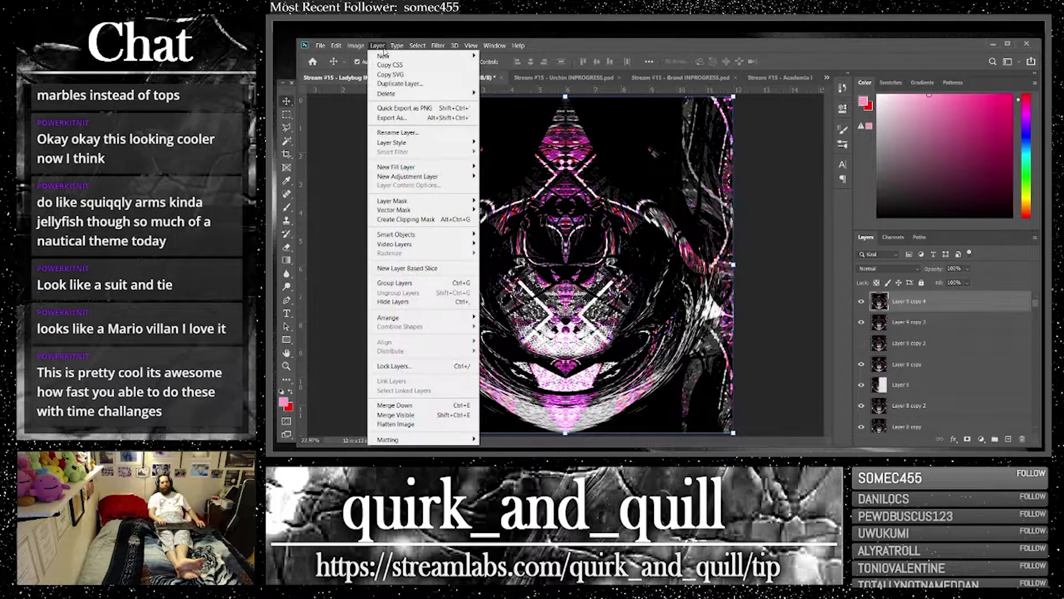
{"action": "mouse_move", "coordinate": [434, 142]}
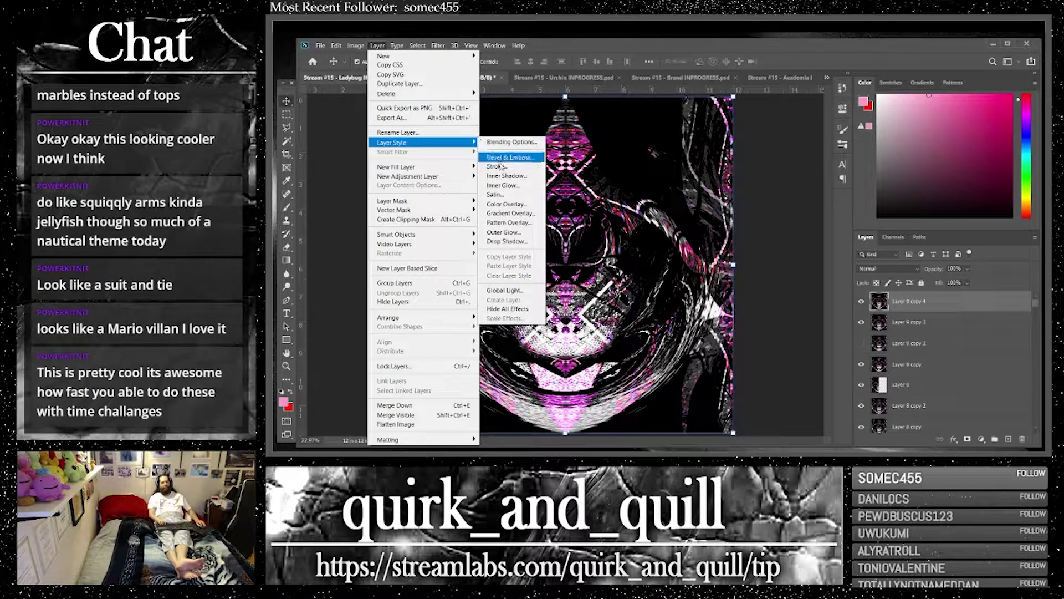
{"action": "left_click", "coordinate": [507, 204]}
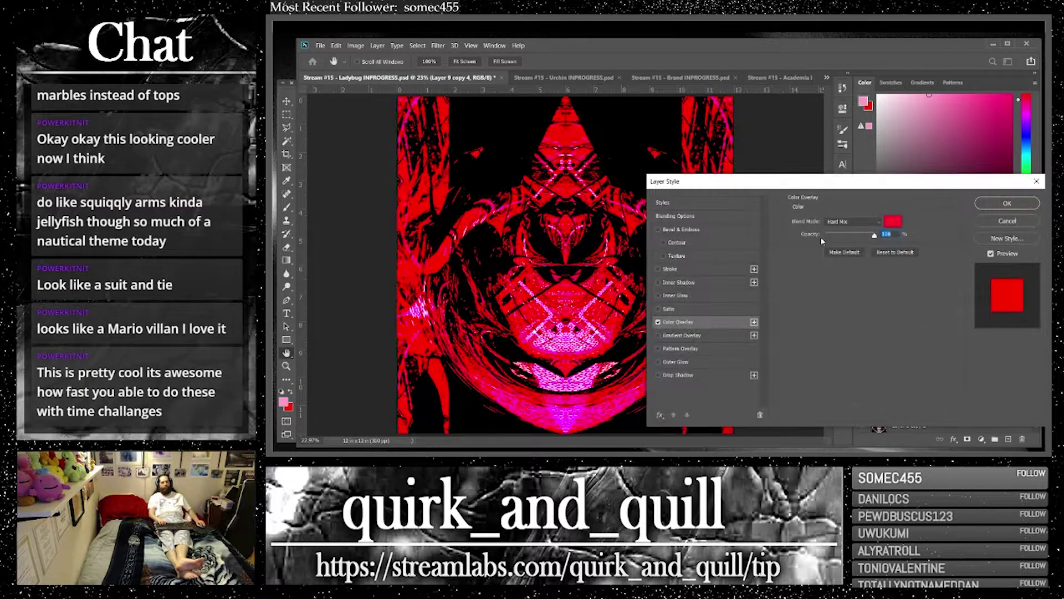
{"action": "left_click", "coordinate": [877, 222]}
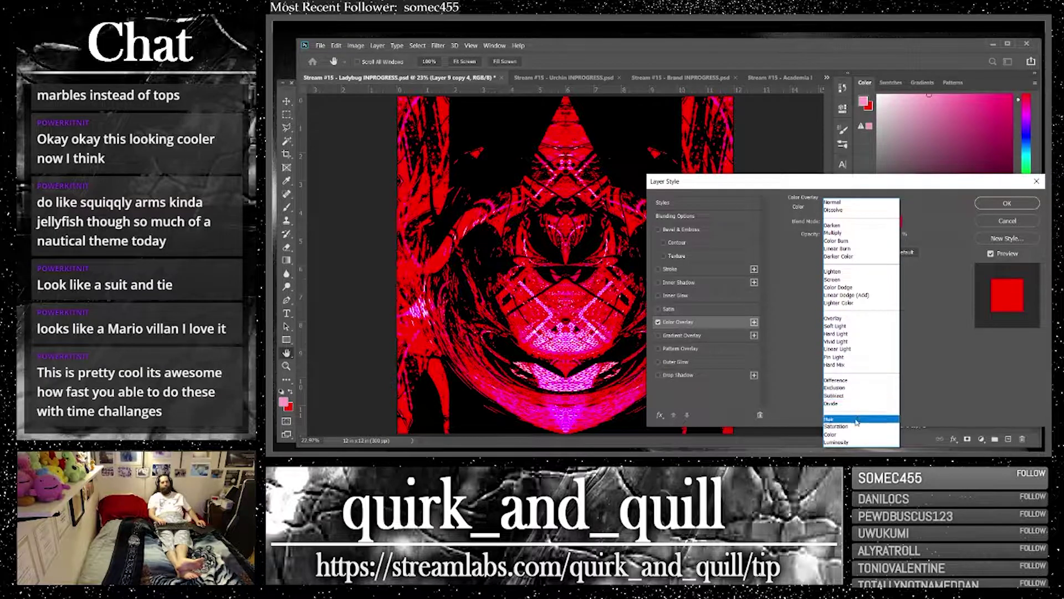
{"action": "left_click", "coordinate": [870, 388]}
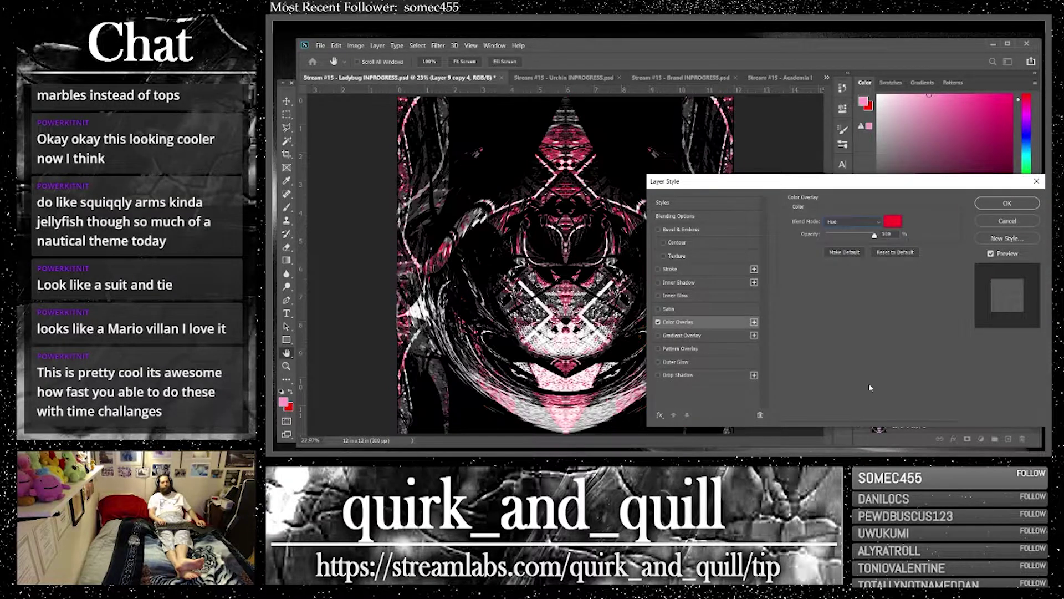
{"action": "left_click", "coordinate": [893, 222]}
{"action": "left_click_drag", "start_coordinate": [862, 367], "coordinate": [857, 270]}
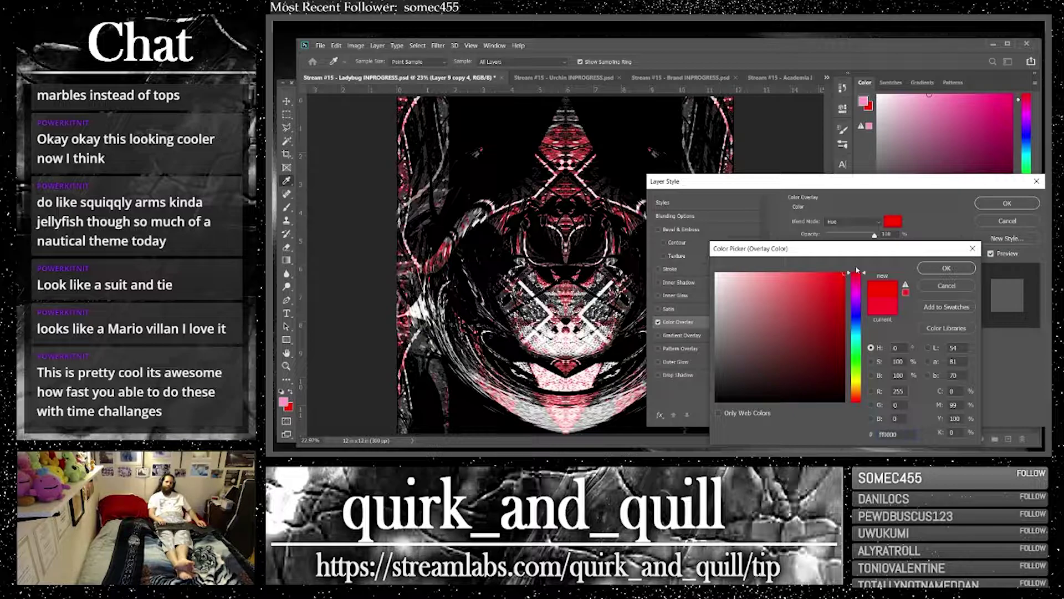
{"action": "left_click", "coordinate": [934, 289]}
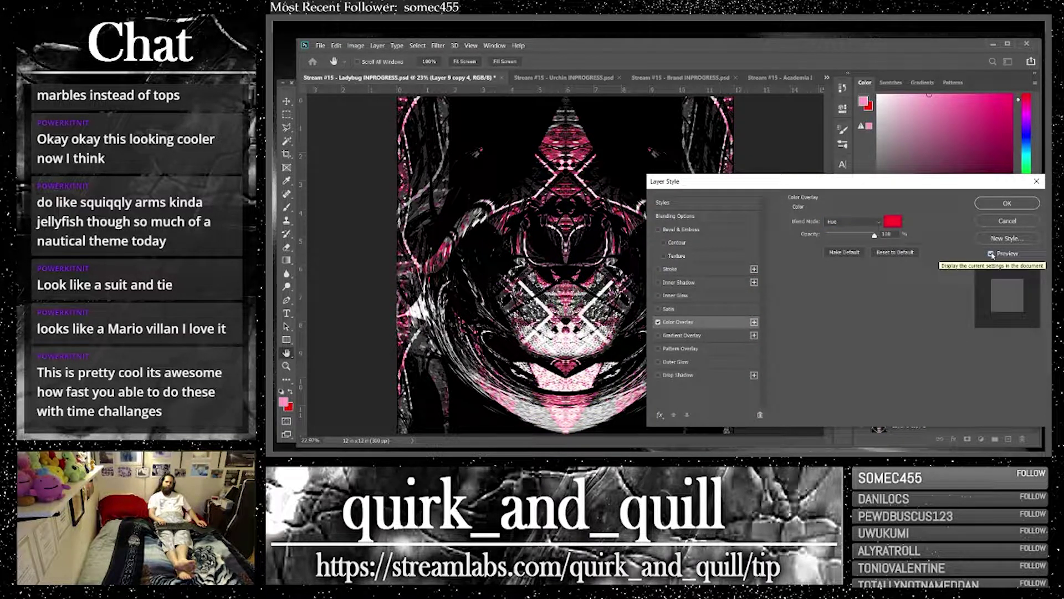
{"action": "left_click", "coordinate": [1007, 221]}
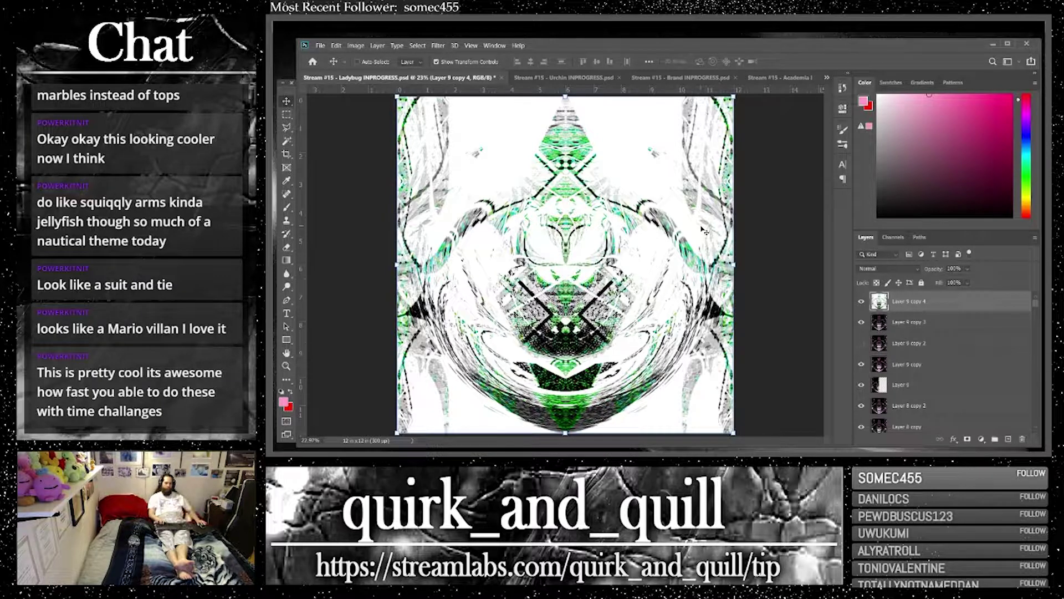
{"action": "key", "text": "ctrl"}
{"action": "left_click", "coordinate": [868, 269]}
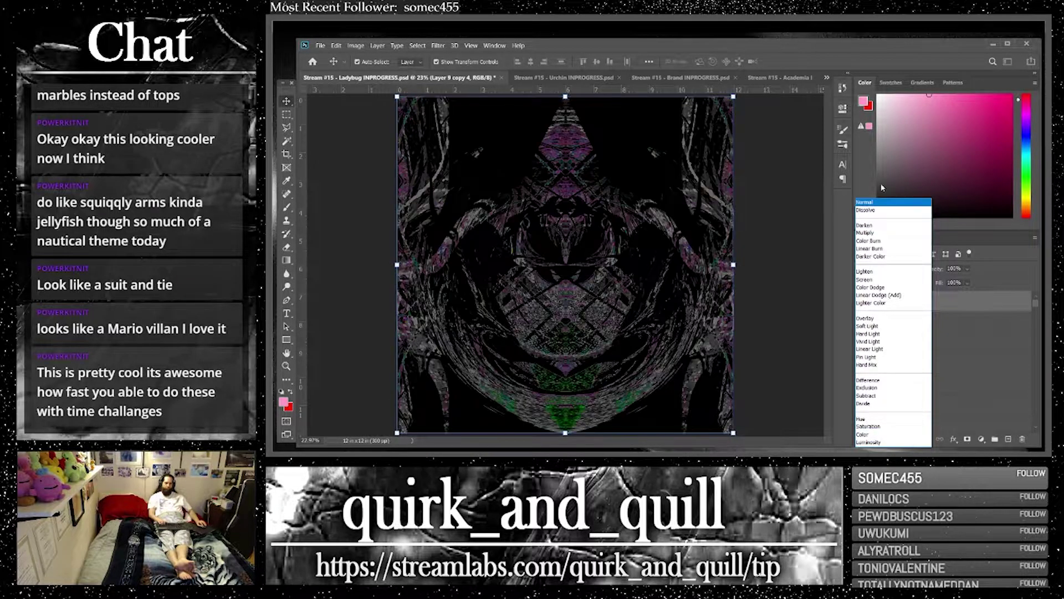
{"action": "key", "text": "Escape"}
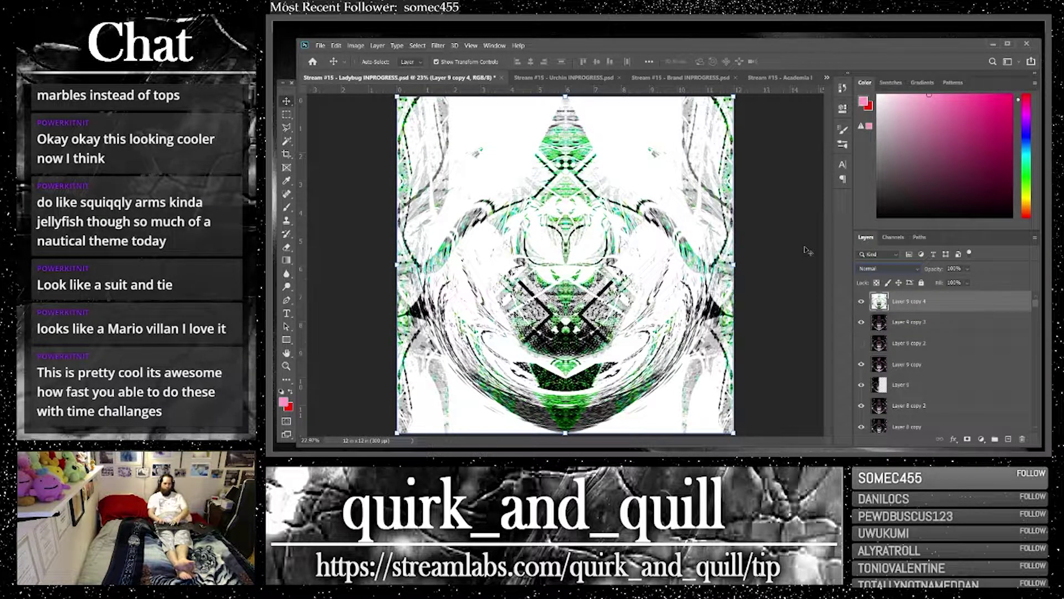
{"action": "key", "text": "ctrl+i"}
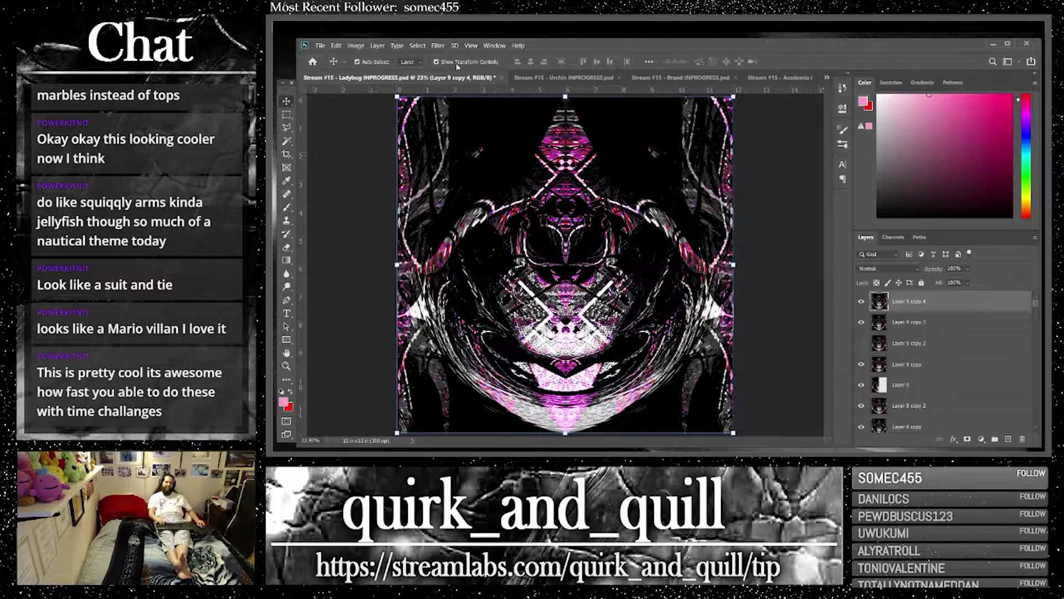
Add a Multiply Color Overlay to Layer 9 copy 4 and choose a yellow hue for it
{"action": "left_click", "coordinate": [355, 46]}
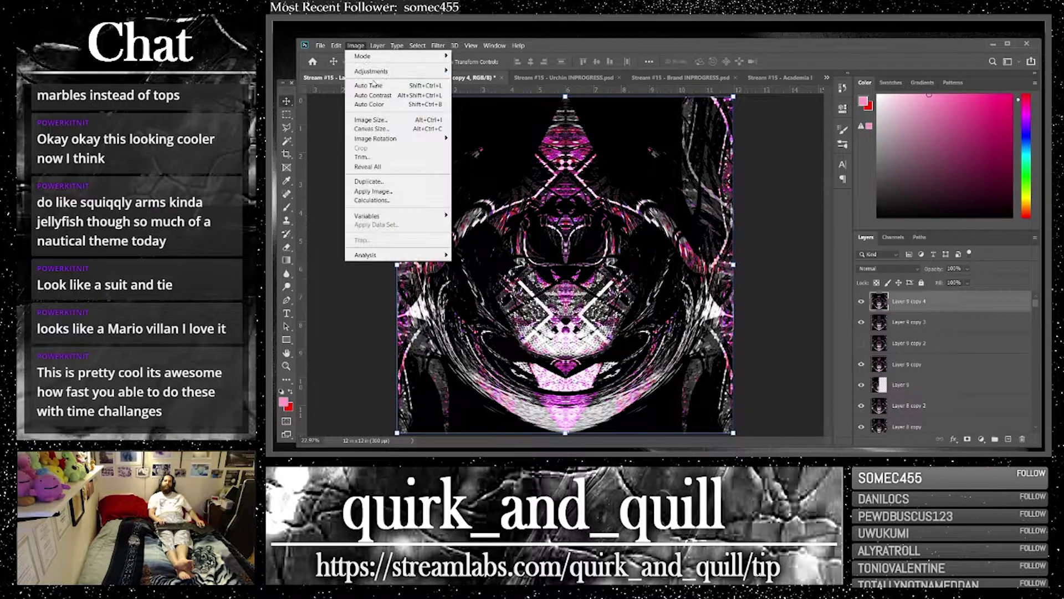
{"action": "mouse_move", "coordinate": [382, 71]}
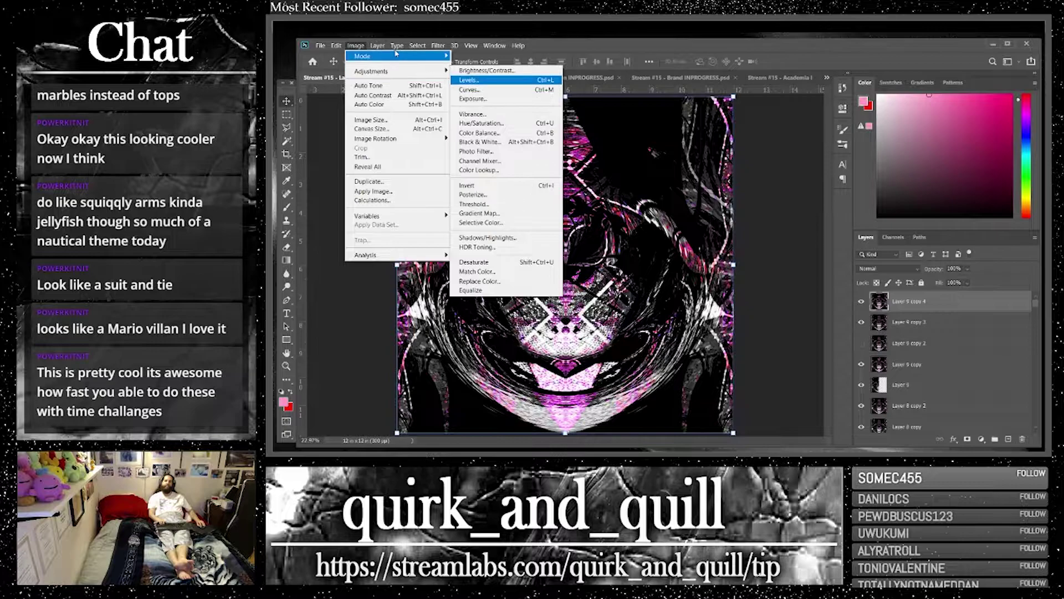
{"action": "mouse_move", "coordinate": [378, 46]}
{"action": "mouse_move", "coordinate": [469, 142]}
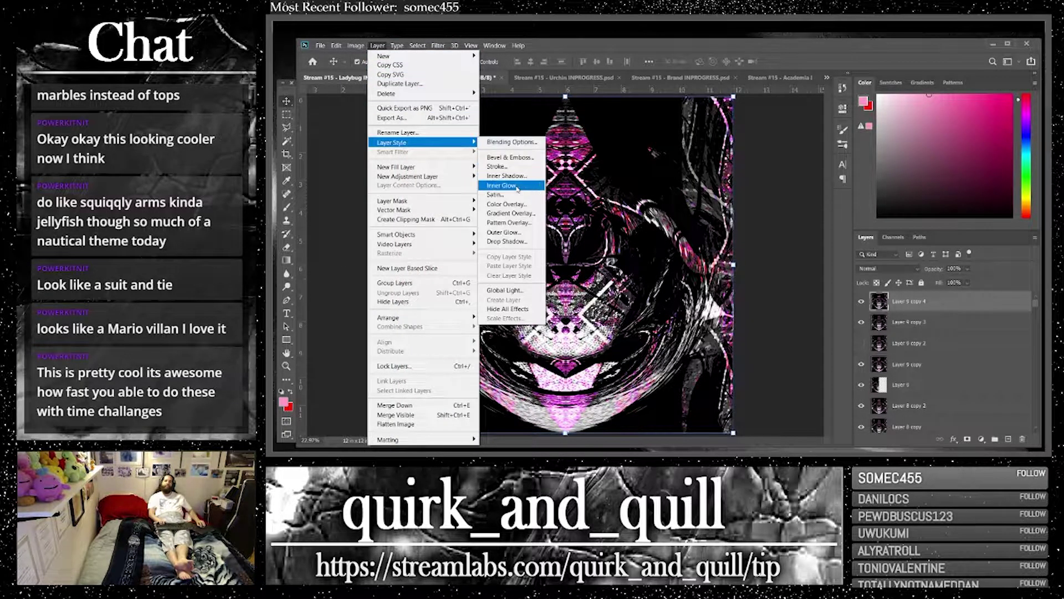
{"action": "left_click", "coordinate": [506, 204]}
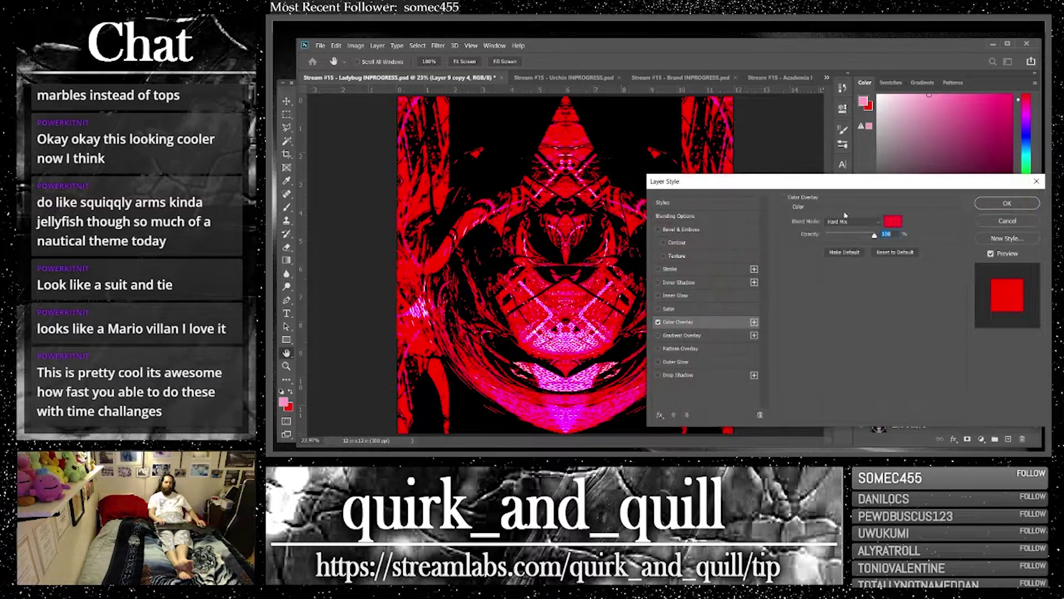
{"action": "left_click", "coordinate": [848, 222]}
{"action": "left_click", "coordinate": [847, 233]}
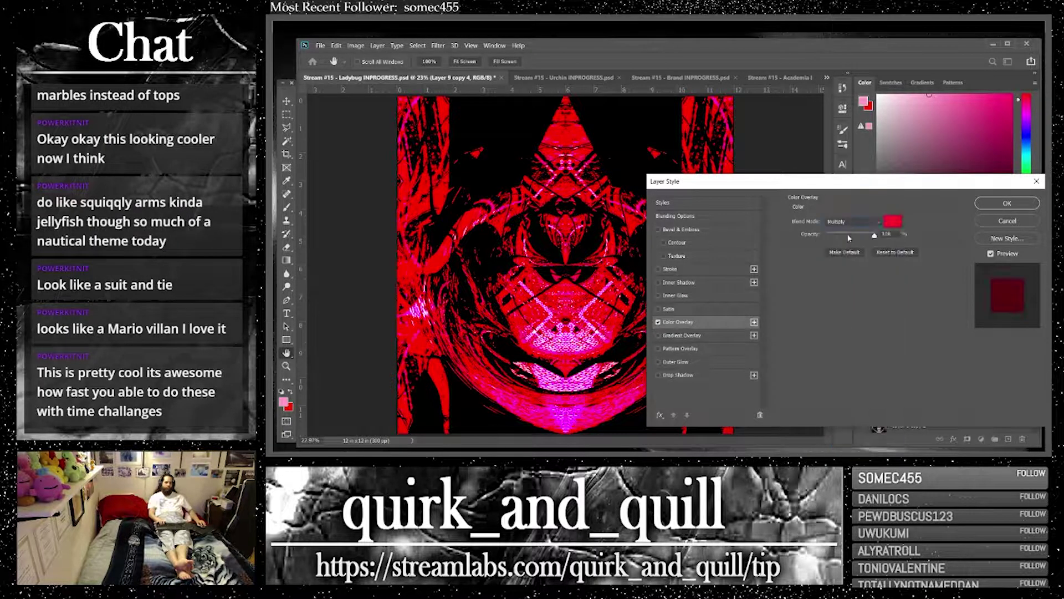
{"action": "left_click", "coordinate": [892, 223]}
{"action": "left_click_drag", "start_coordinate": [856, 311], "coordinate": [858, 411]}
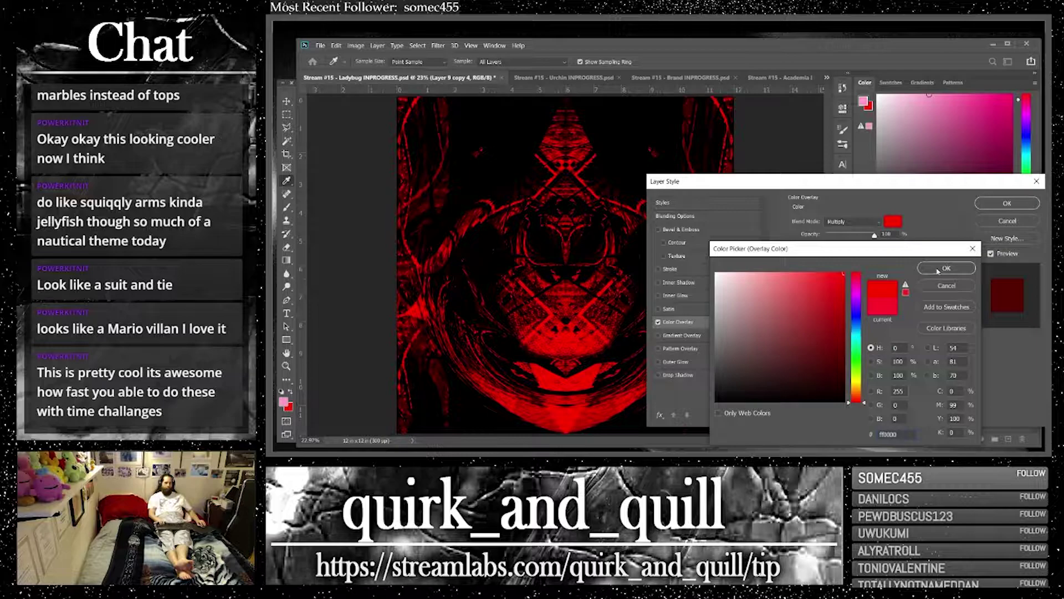
{"action": "left_click", "coordinate": [860, 297]}
{"action": "mouse_move", "coordinate": [860, 294]}
{"action": "left_mouse_down"}
{"action": "mouse_move", "coordinate": [864, 283]}
{"action": "mouse_move", "coordinate": [859, 391]}
{"action": "mouse_move", "coordinate": [858, 382]}
{"action": "left_mouse_up"}
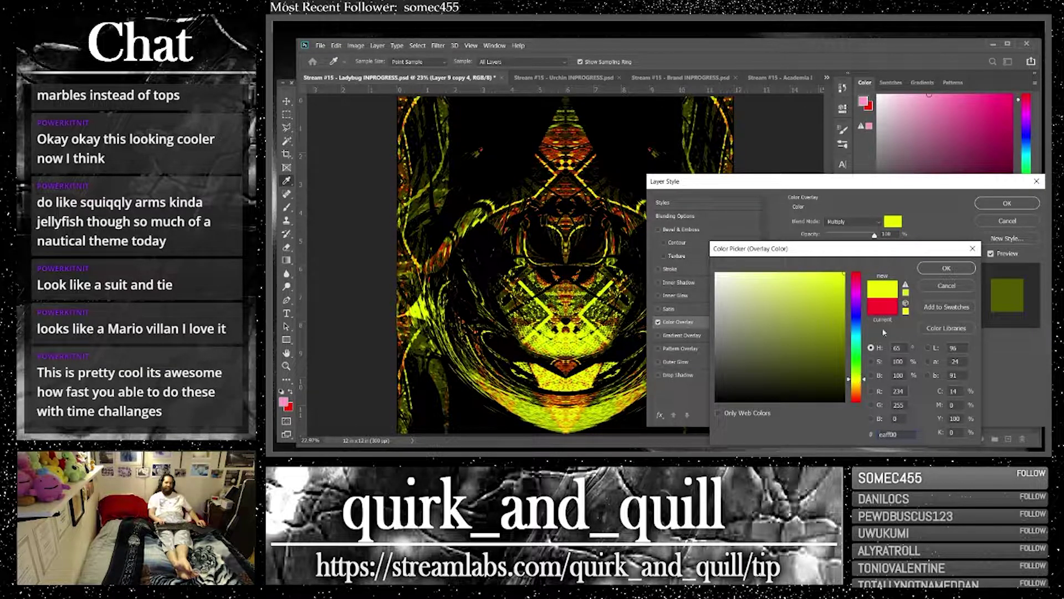
{"action": "left_click", "coordinate": [947, 268]}
Apply the yellow overlay, duplicate that layer, and rasterize the duplicate's layer style
{"action": "left_click", "coordinate": [1007, 204]}
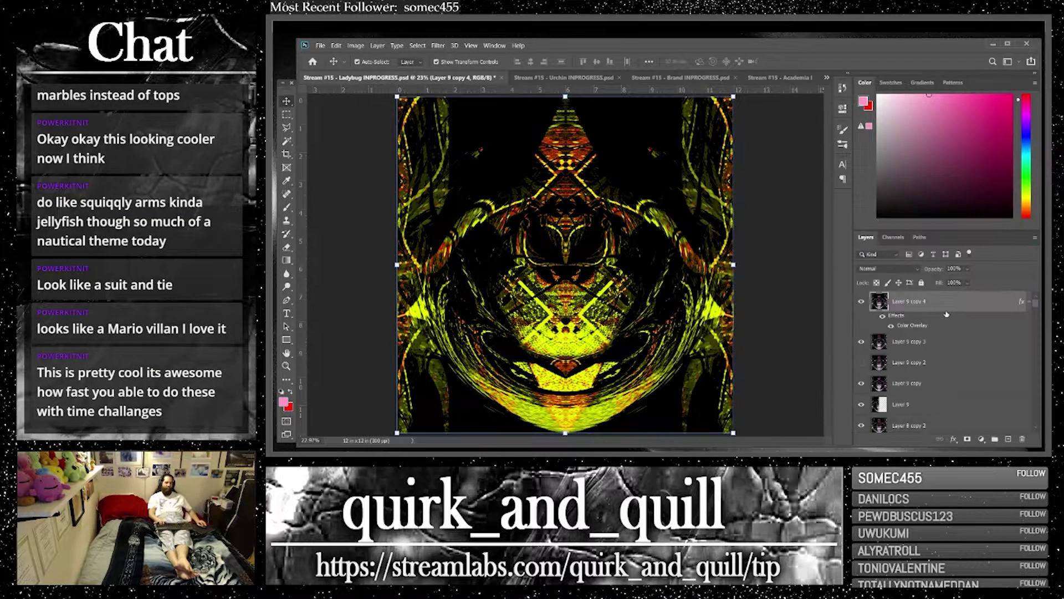
{"action": "left_click_drag", "start_coordinate": [941, 306], "coordinate": [1004, 439]}
{"action": "right_click", "coordinate": [900, 308]}
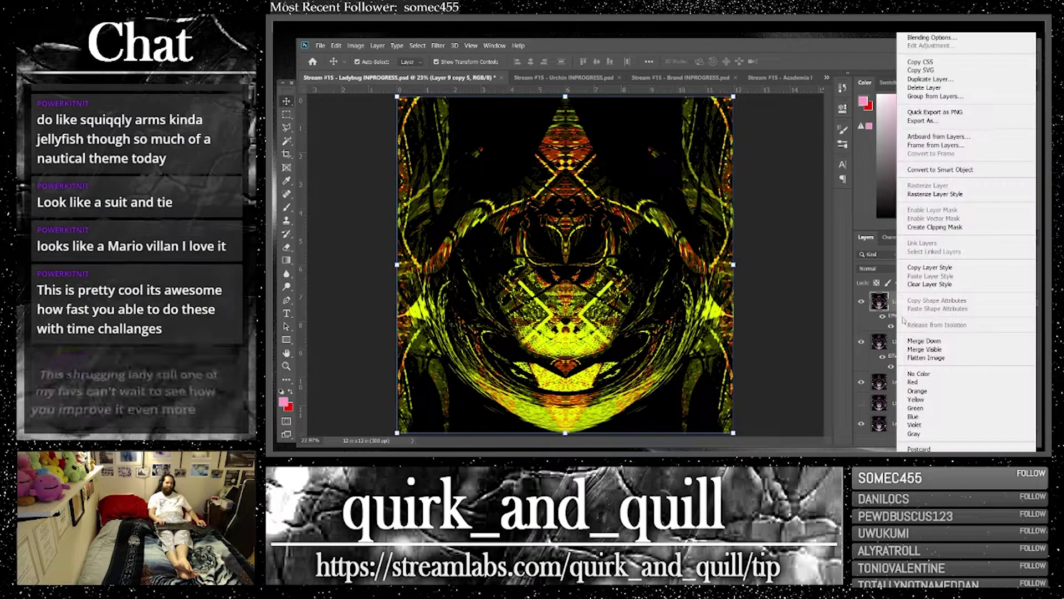
{"action": "left_click", "coordinate": [936, 194]}
Duplicate Layer 9 copy 3 to the top at Normal blending, then switch to the Urchin design
{"action": "left_click_drag", "start_coordinate": [917, 363], "coordinate": [909, 294]}
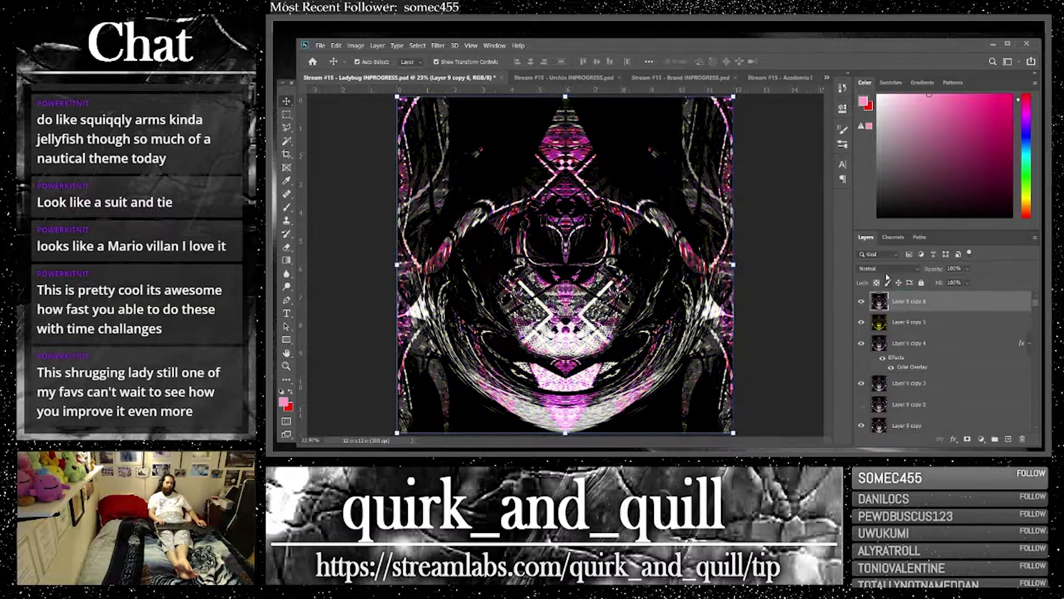
{"action": "left_click", "coordinate": [887, 269]}
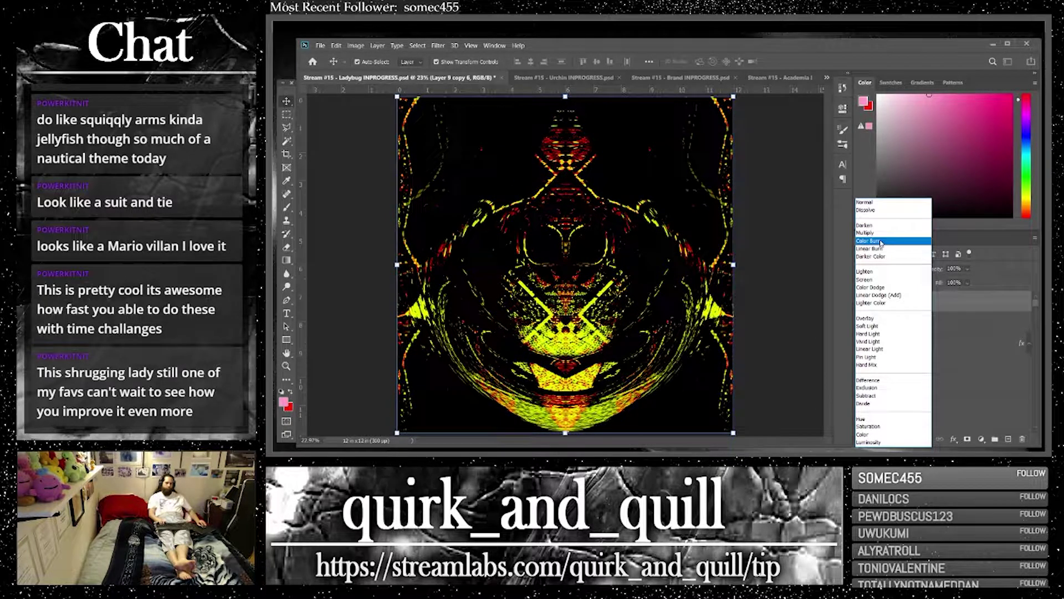
{"action": "left_click", "coordinate": [884, 201]}
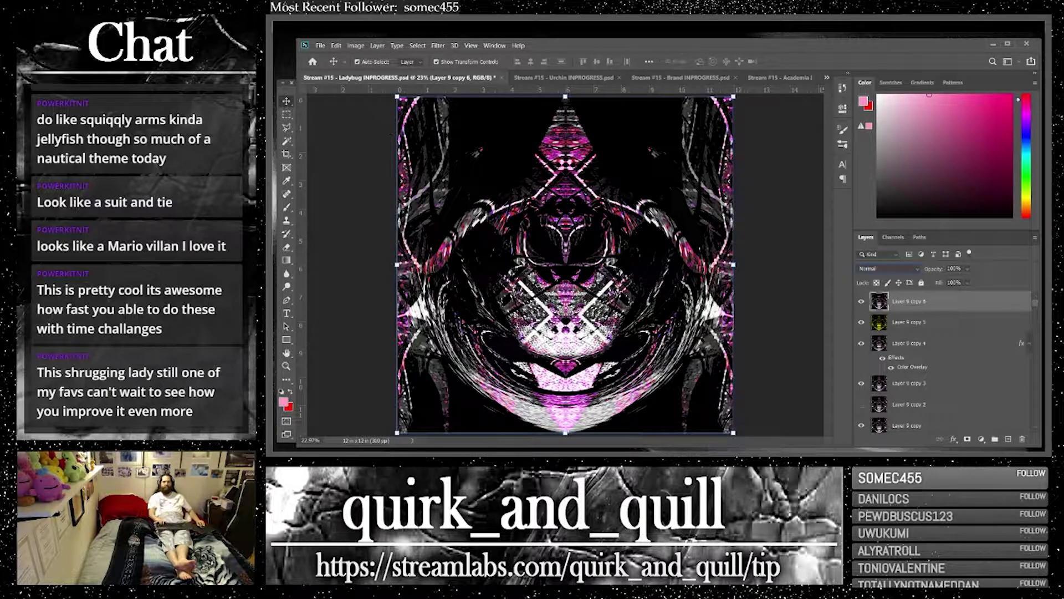
{"action": "left_click", "coordinate": [558, 78]}
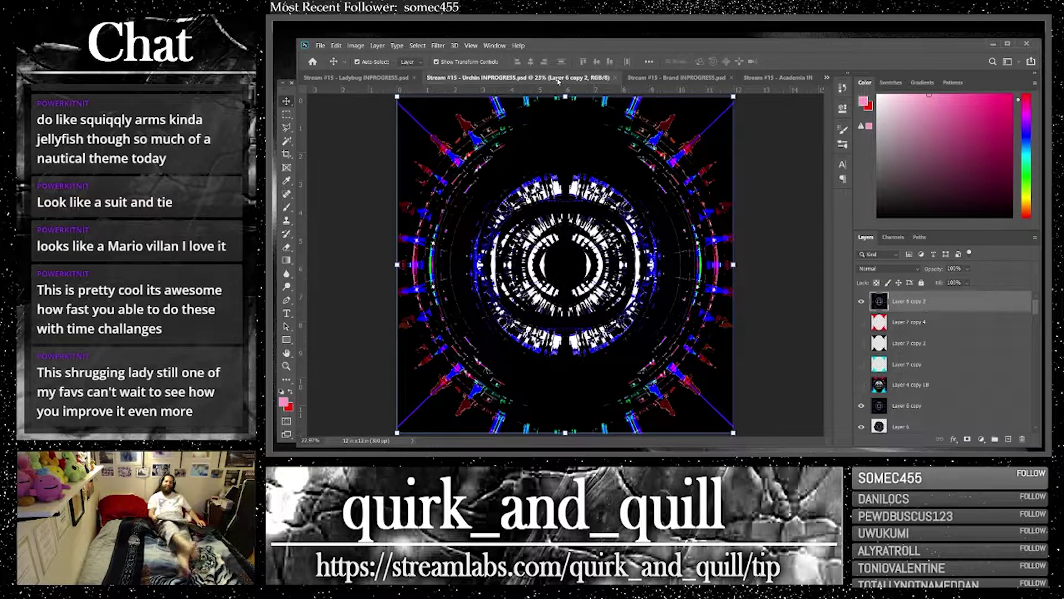
Flip through the Brand, Academia, Ladybug and Urchin designs to compare them
{"action": "left_click", "coordinate": [646, 78]}
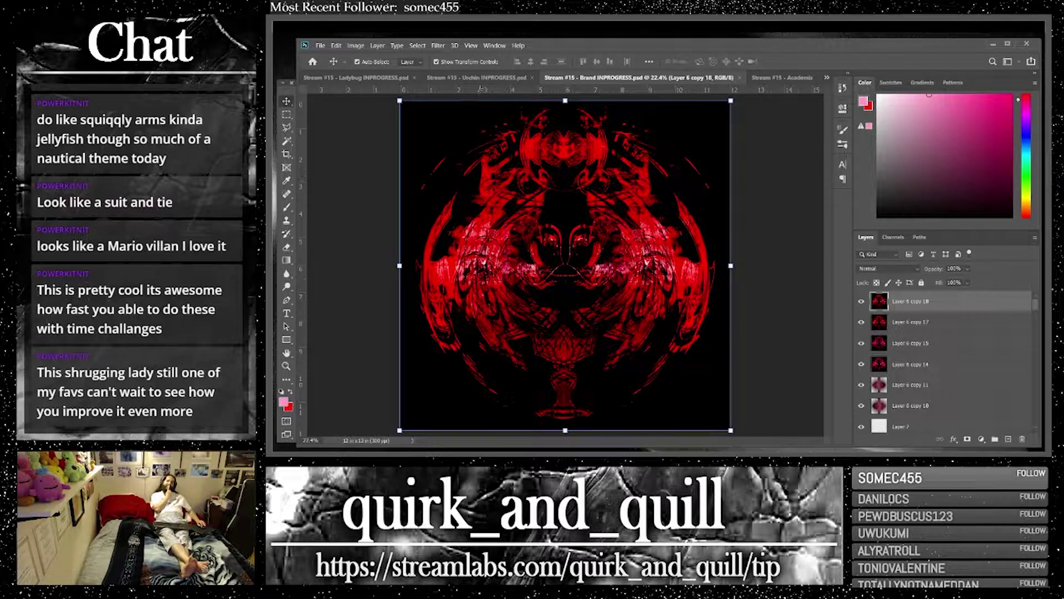
{"action": "left_click", "coordinate": [779, 81]}
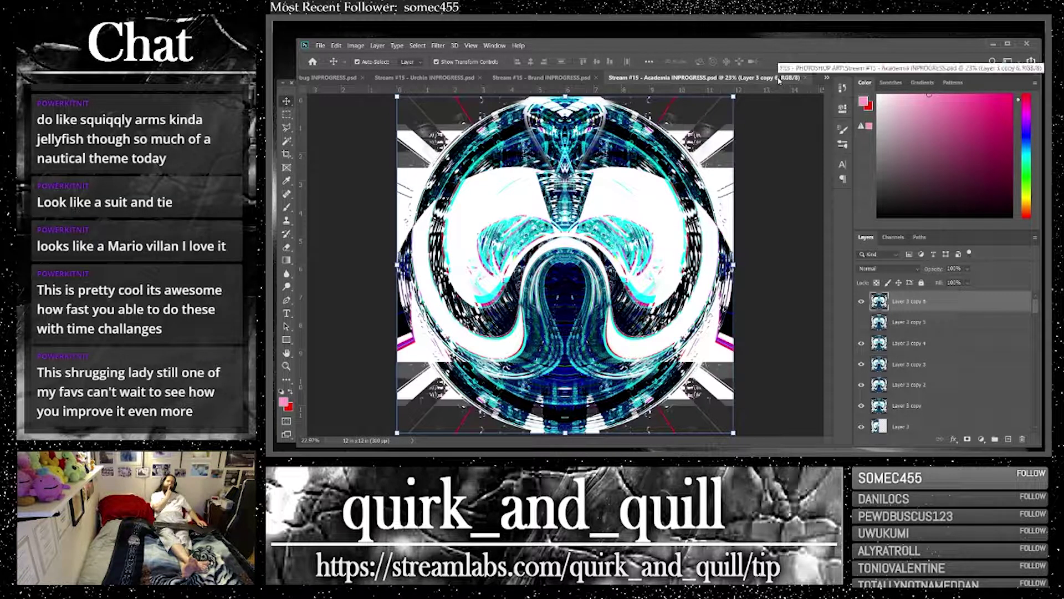
{"action": "left_click", "coordinate": [565, 83]}
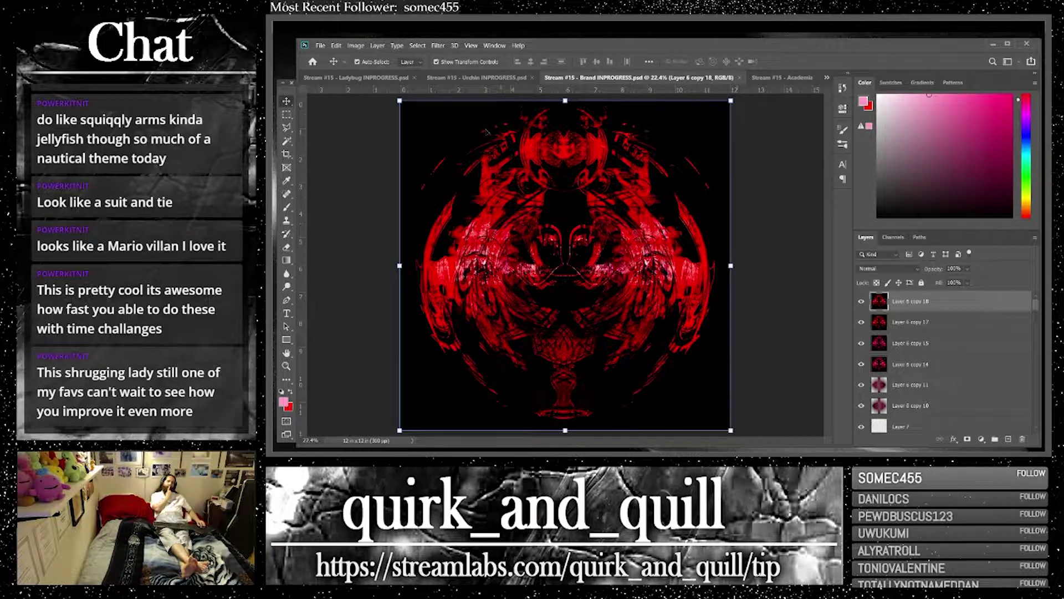
{"action": "left_click", "coordinate": [372, 80]}
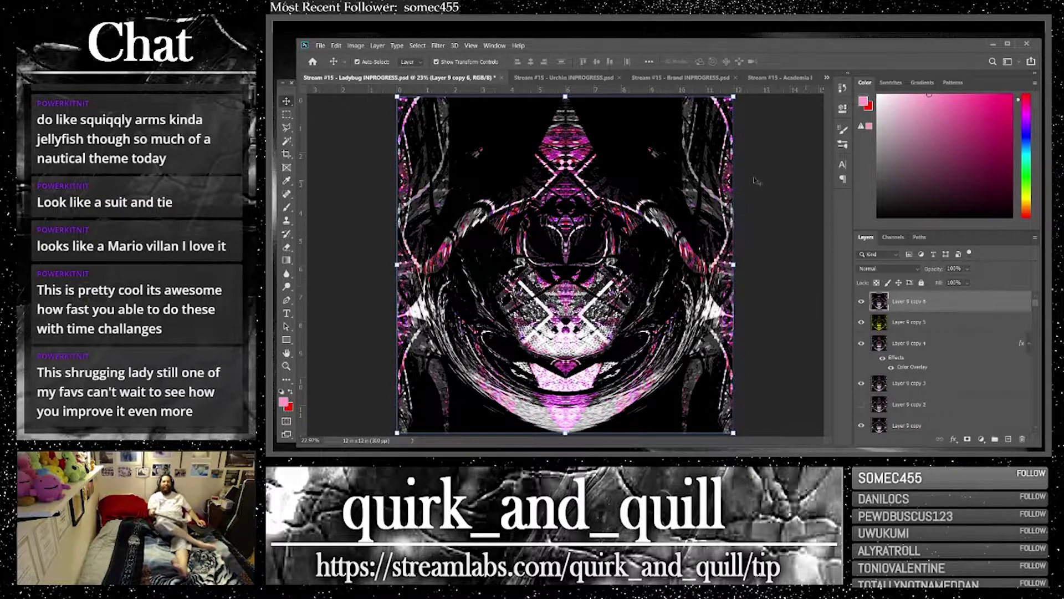
{"action": "left_click", "coordinate": [607, 77]}
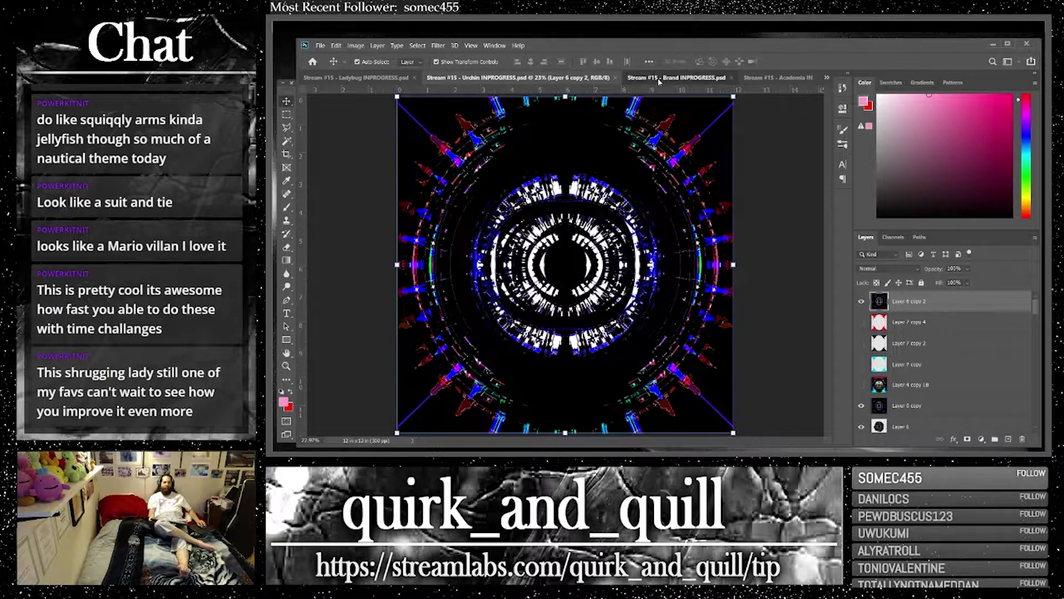
{"action": "left_click", "coordinate": [660, 79]}
{"action": "left_click", "coordinate": [767, 79]}
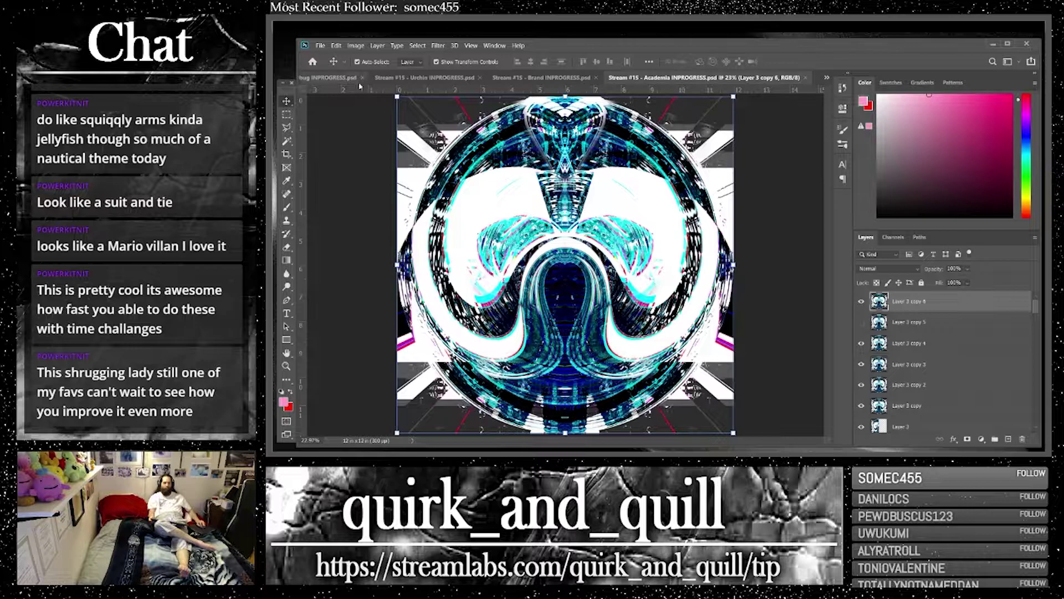
{"action": "left_click", "coordinate": [327, 78]}
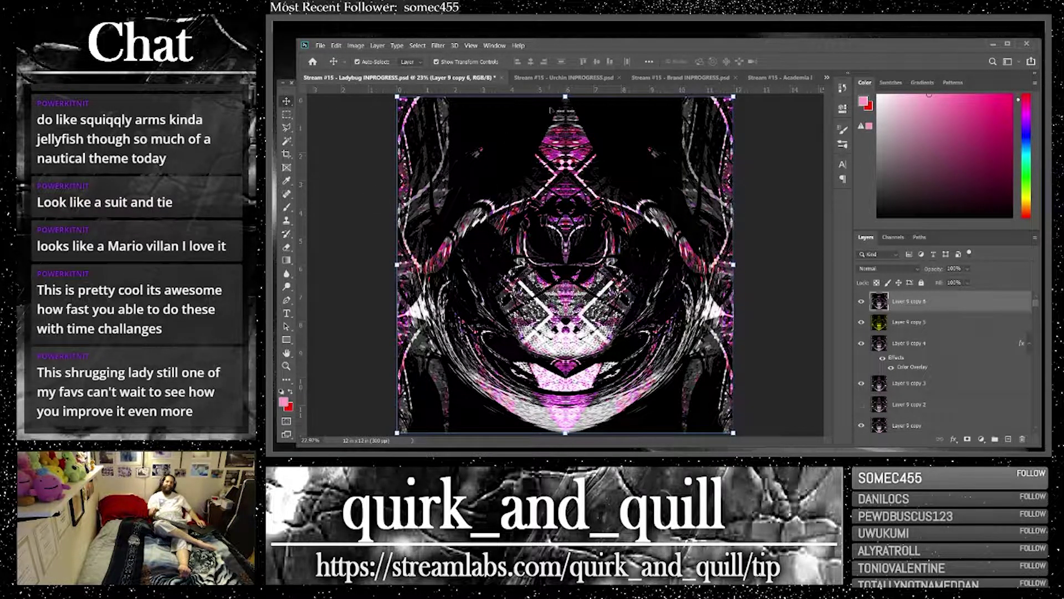
{"action": "left_click", "coordinate": [574, 80]}
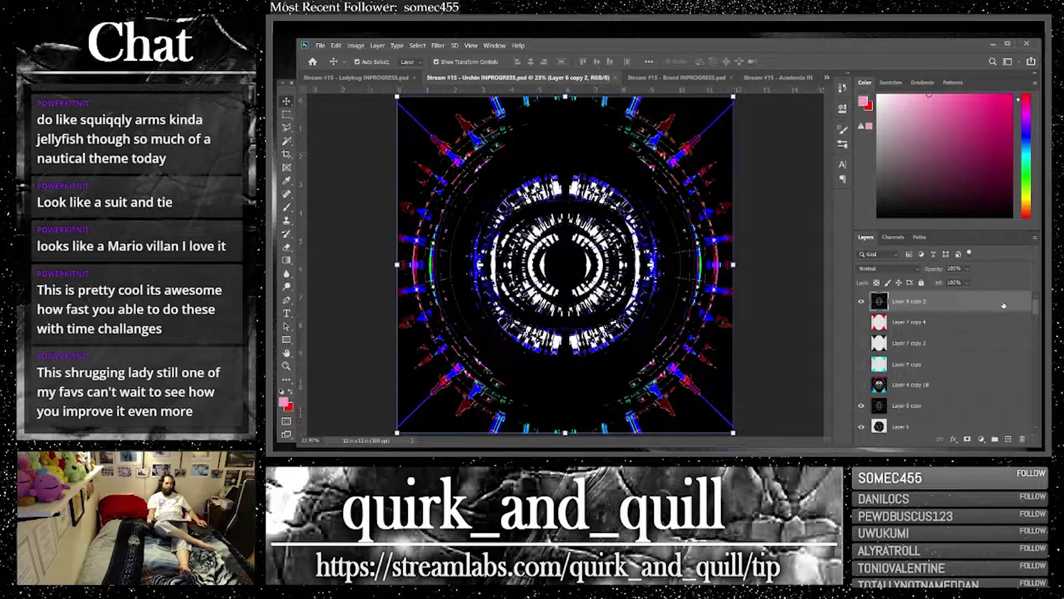
Duplicate Urchin's Layer 6 copy 2, try and undo an inversion, then recheck Brand and Academia
{"action": "left_click_drag", "start_coordinate": [1004, 305], "coordinate": [1009, 441]}
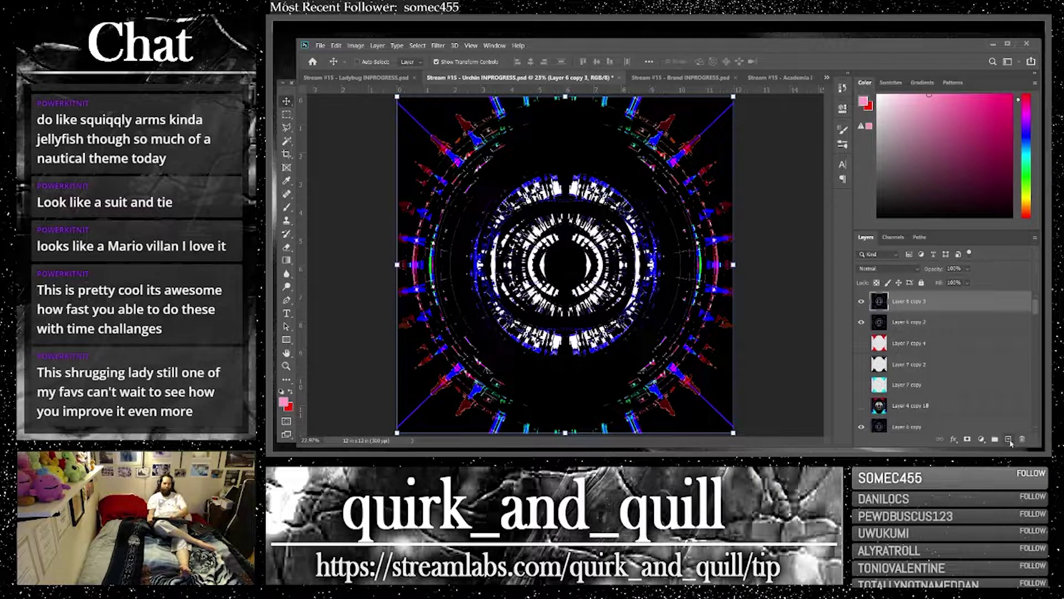
{"action": "key", "text": "ctrl+i"}
{"action": "key", "text": "ctrl+z"}
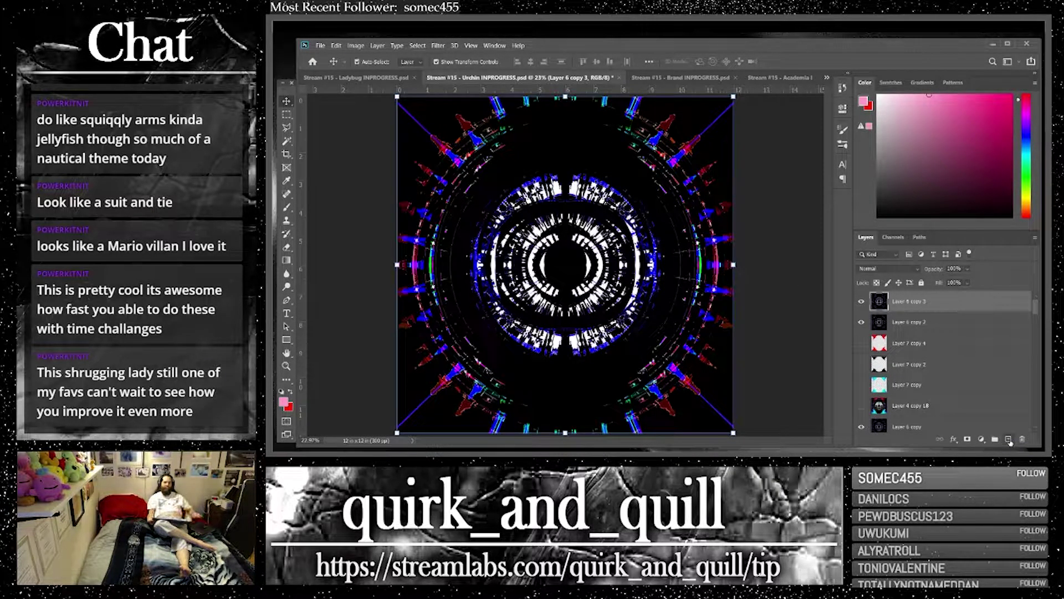
{"action": "left_click", "coordinate": [689, 81]}
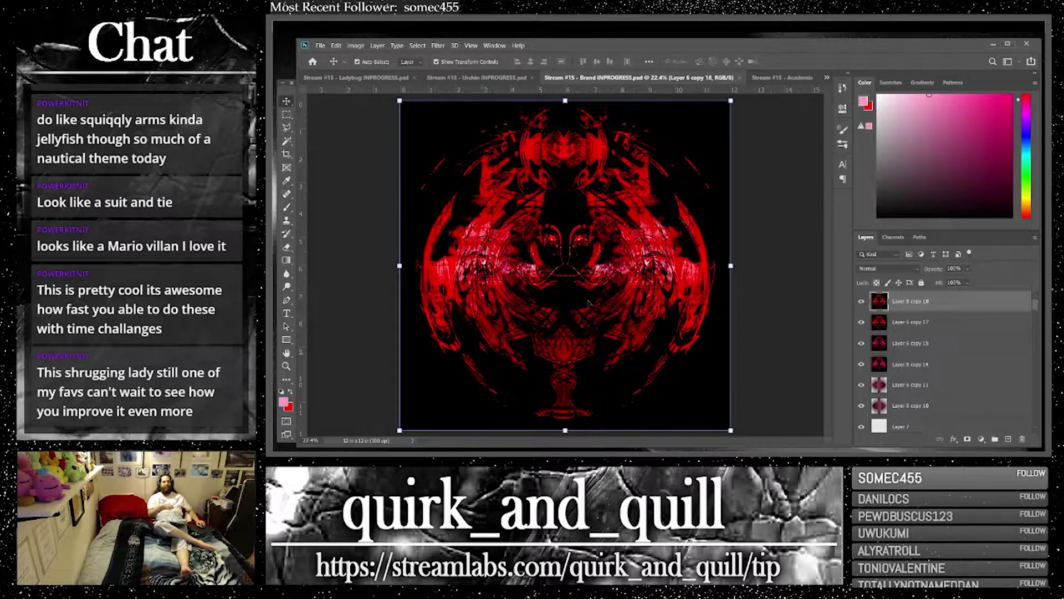
{"action": "left_click", "coordinate": [782, 78]}
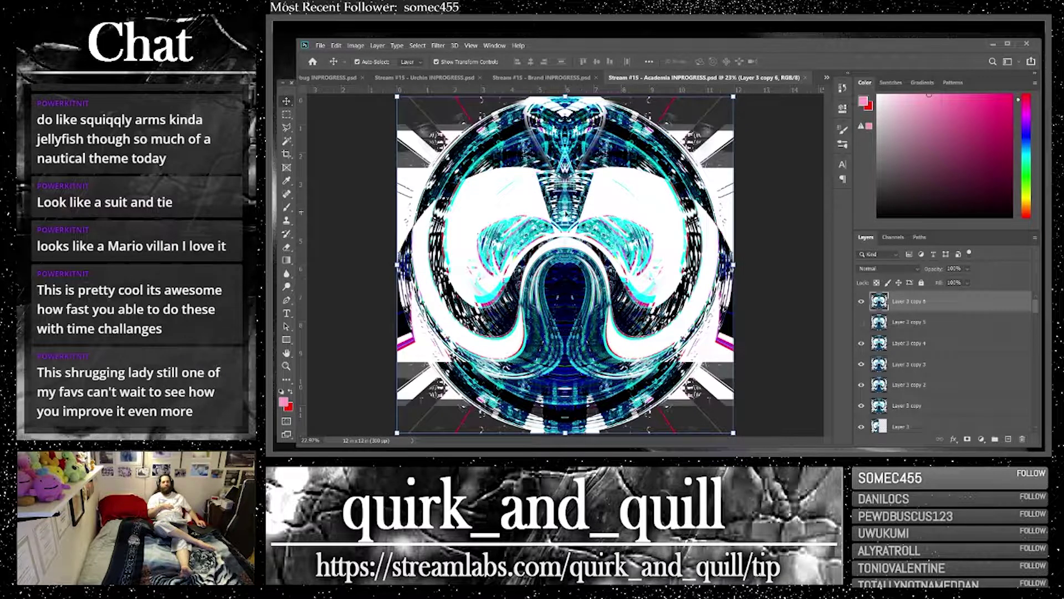
{"action": "left_click", "coordinate": [428, 78]}
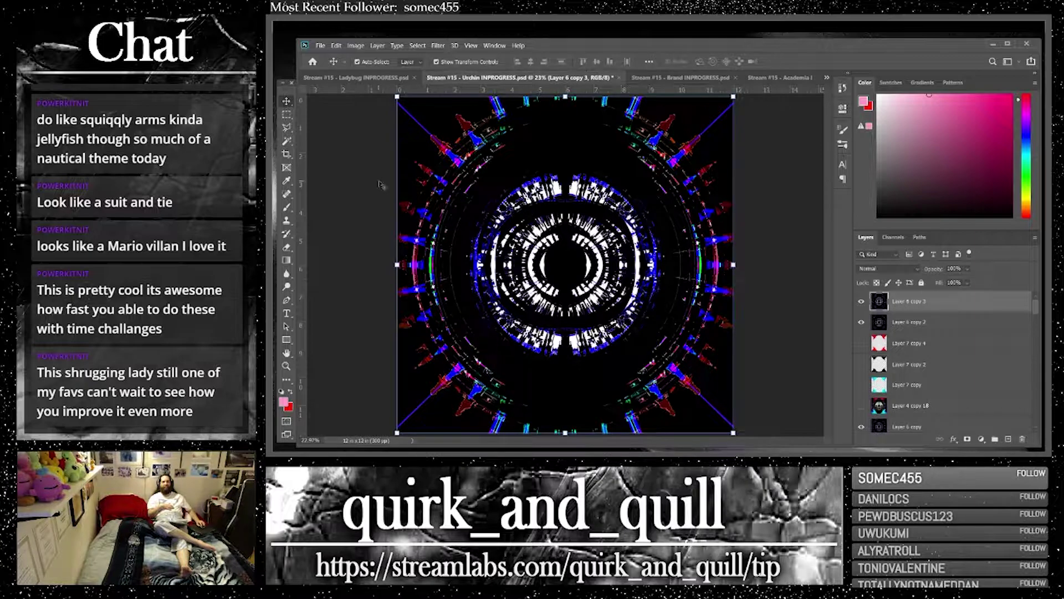